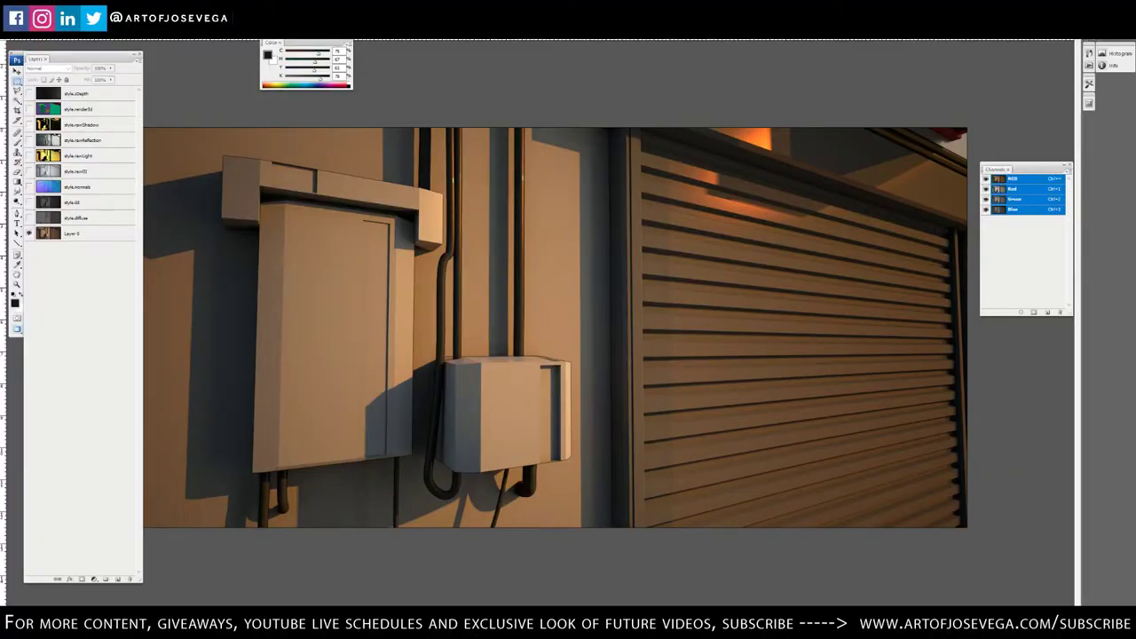
Shift the floating layer list slightly away from the toolbar, with the depth pass layer selected
key("b")
key("m")
left_click(89, 97)
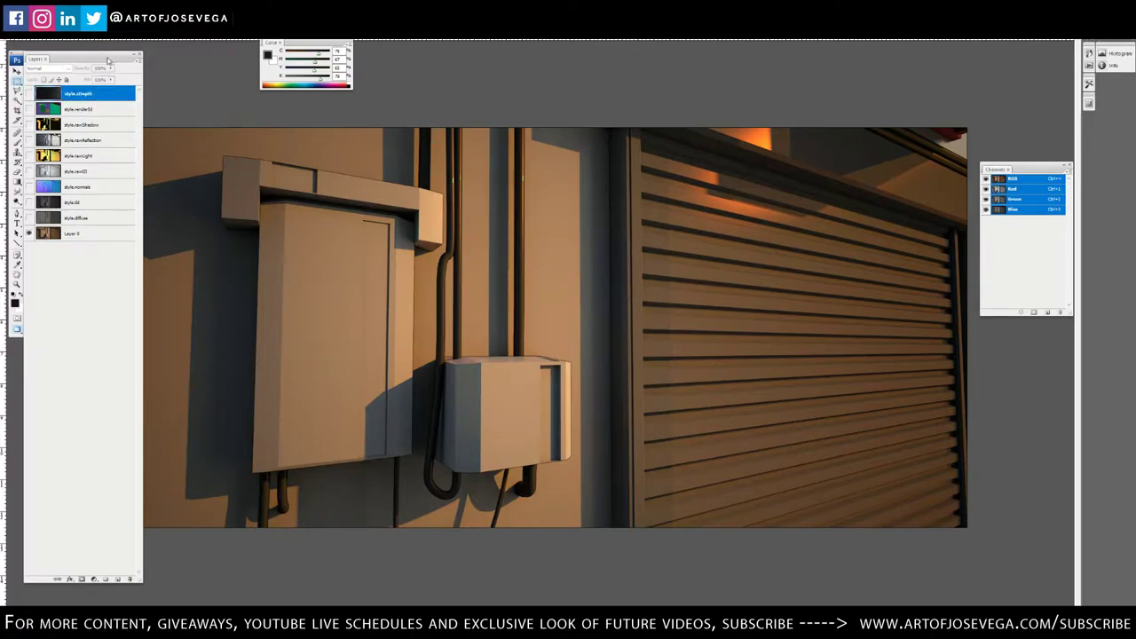
left_click_drag(110, 60, 117, 64)
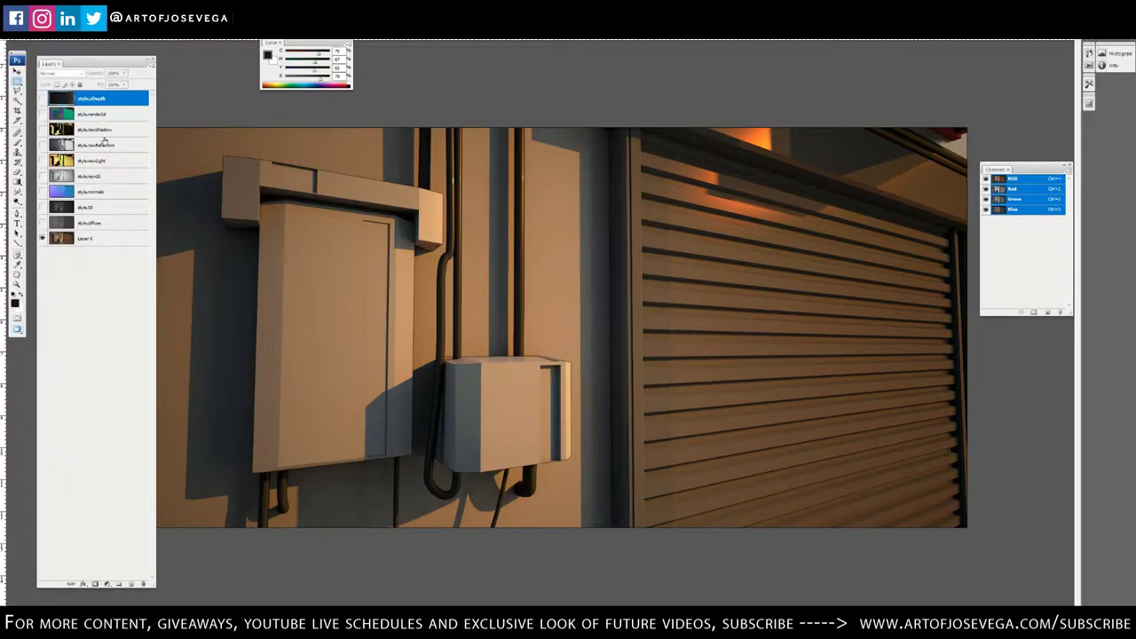
Show the diffuse, GI and normals passes one after another above the base render to view each one
left_click(90, 240)
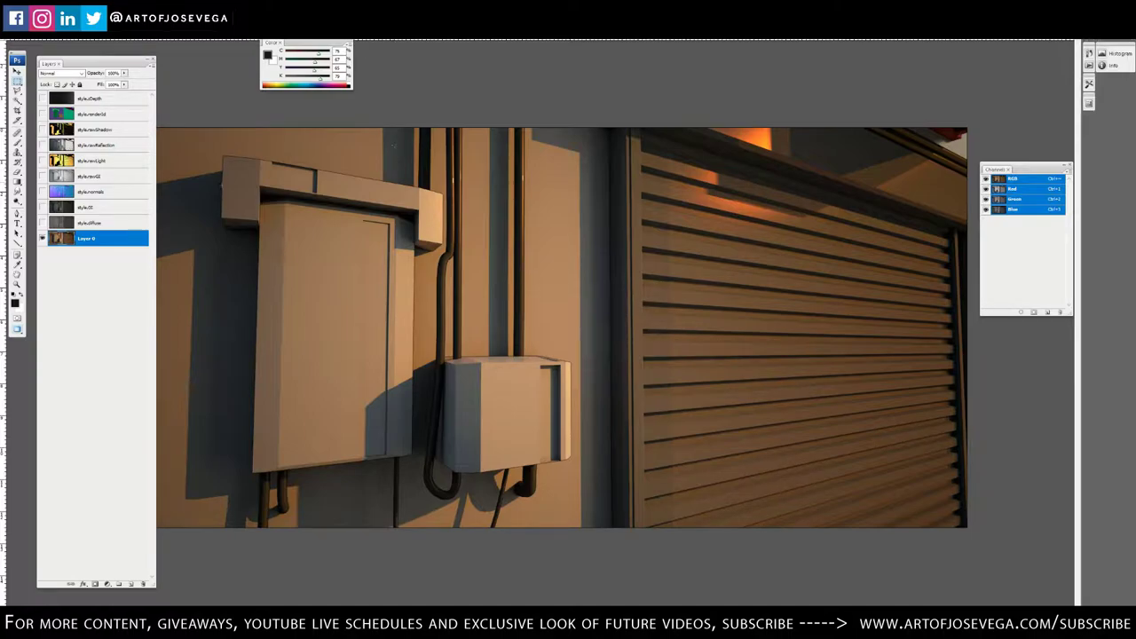
left_click(88, 222)
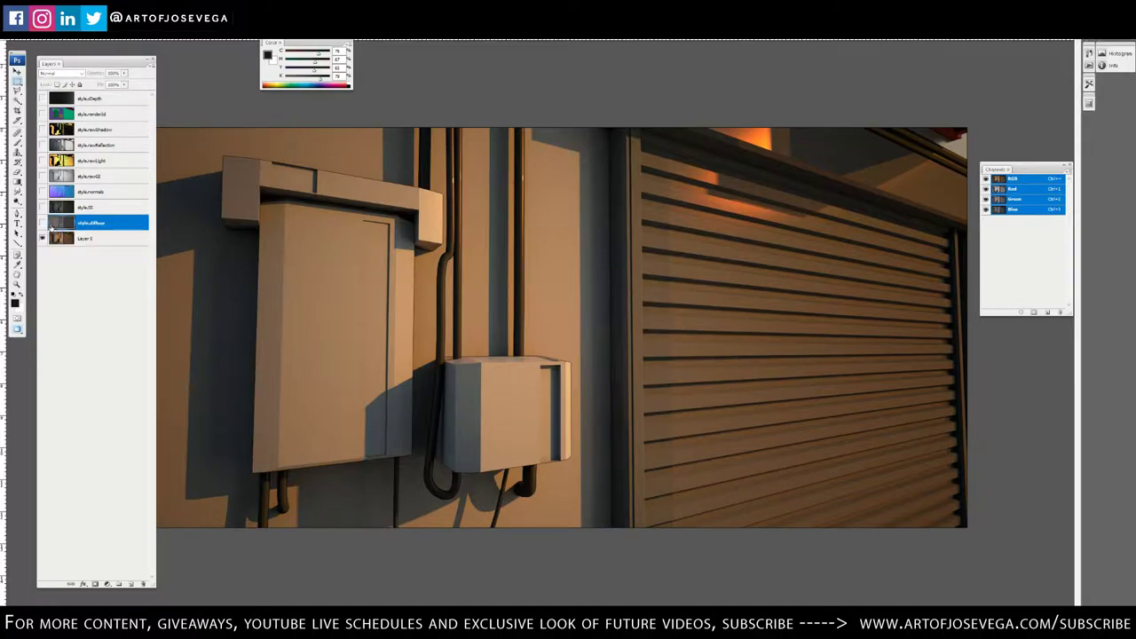
left_click(42, 223)
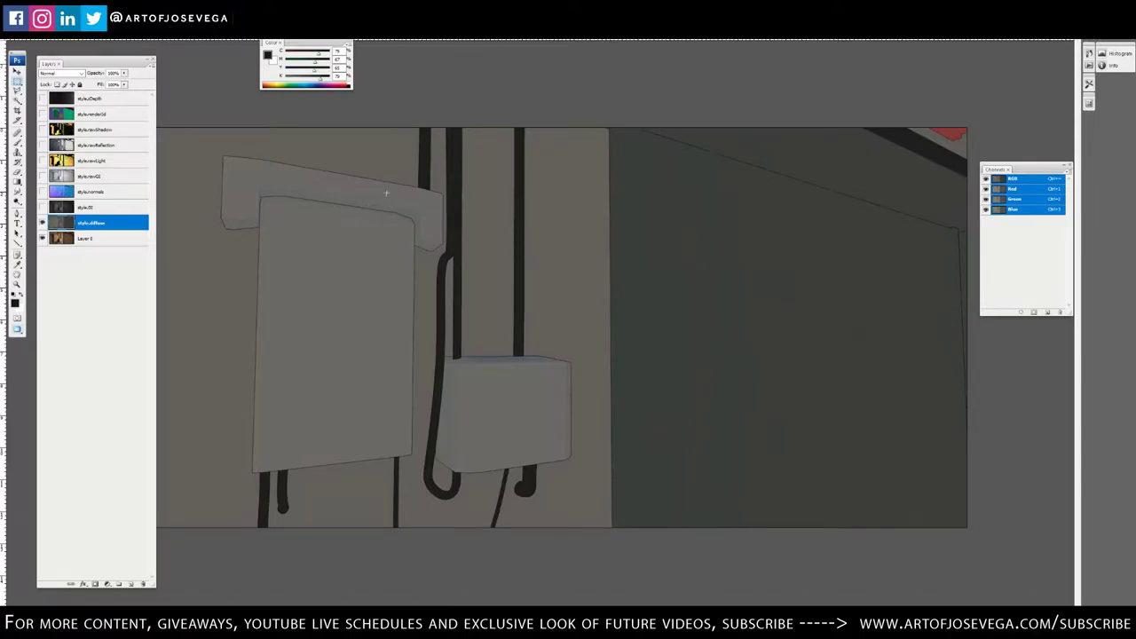
left_click(42, 207)
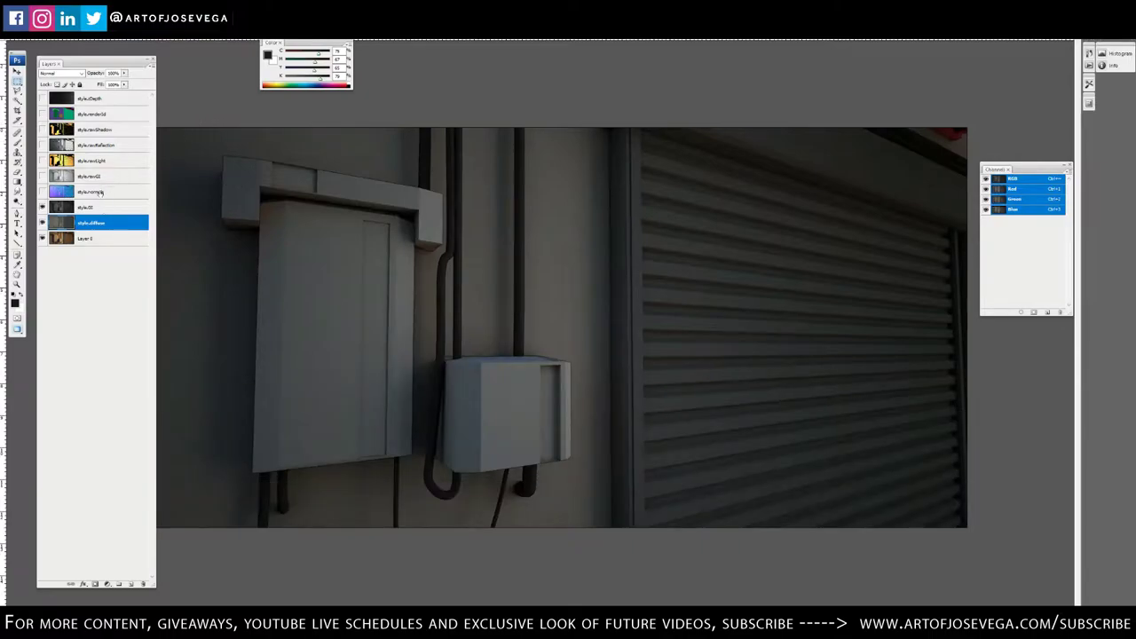
left_click(42, 192)
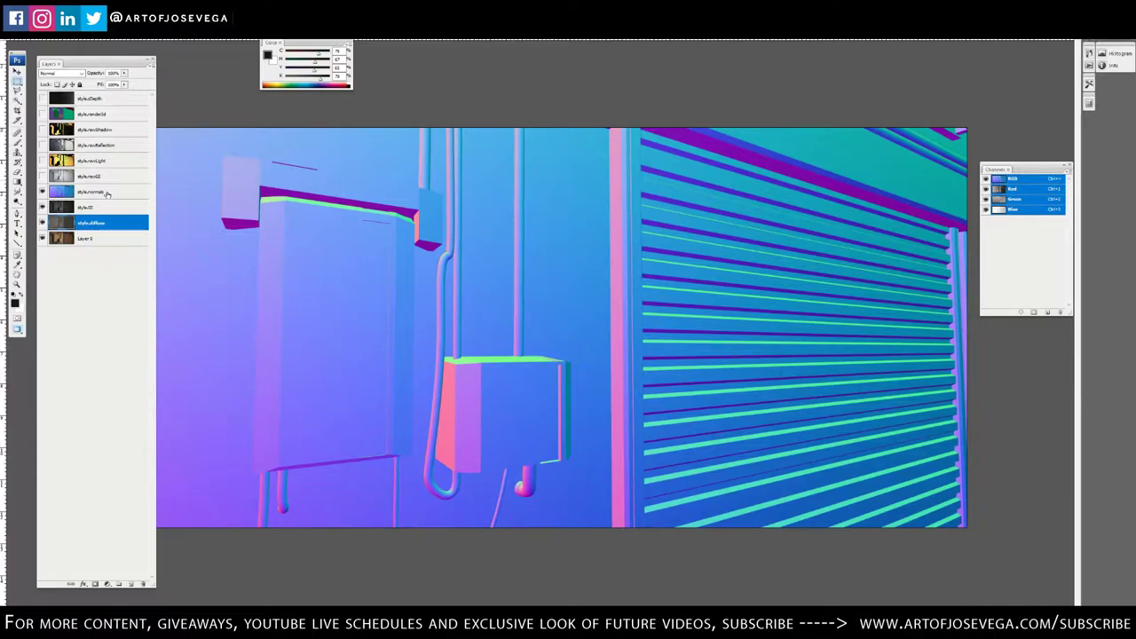
left_click(106, 193)
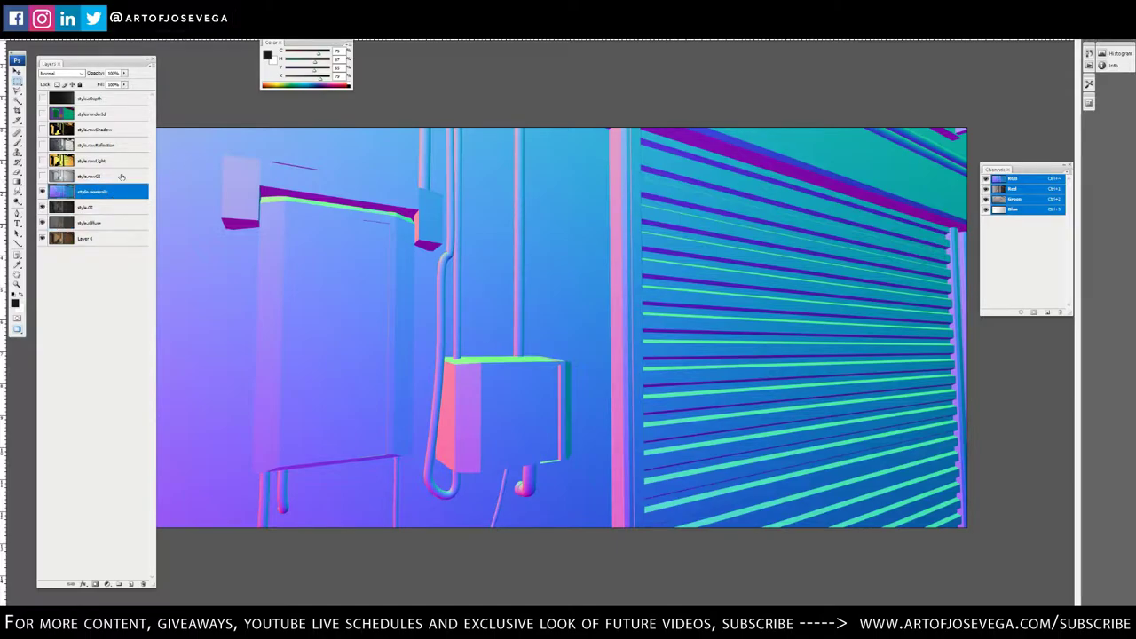
Show the raw GI, raw light, raw reflection, raw shadow, render ID and depth passes in turn to view each one
left_click(41, 176)
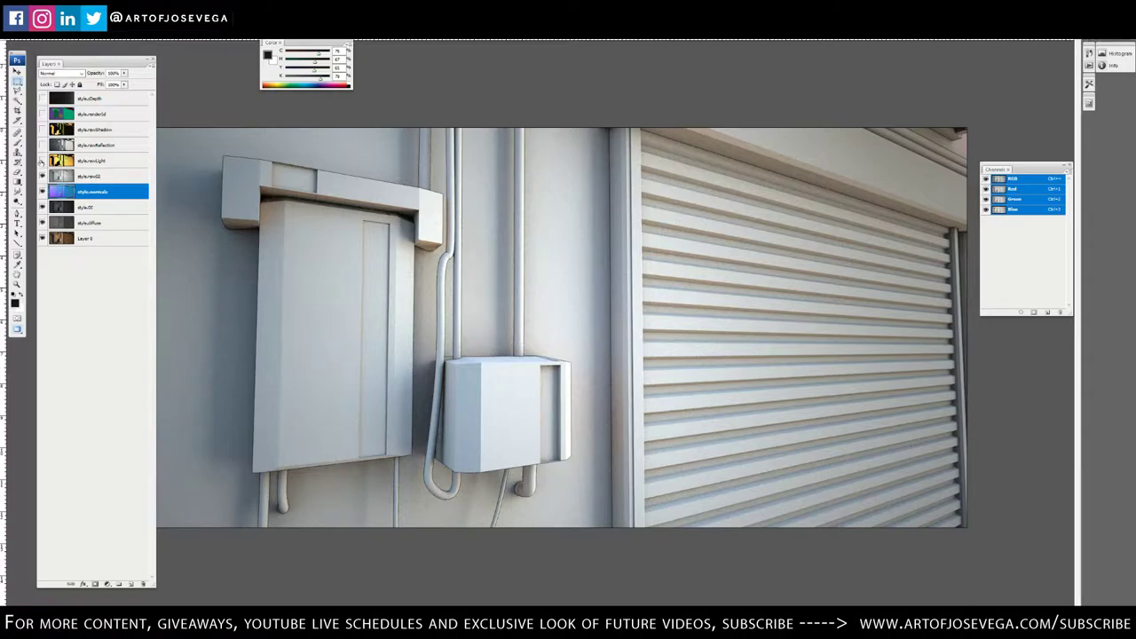
left_click(41, 161)
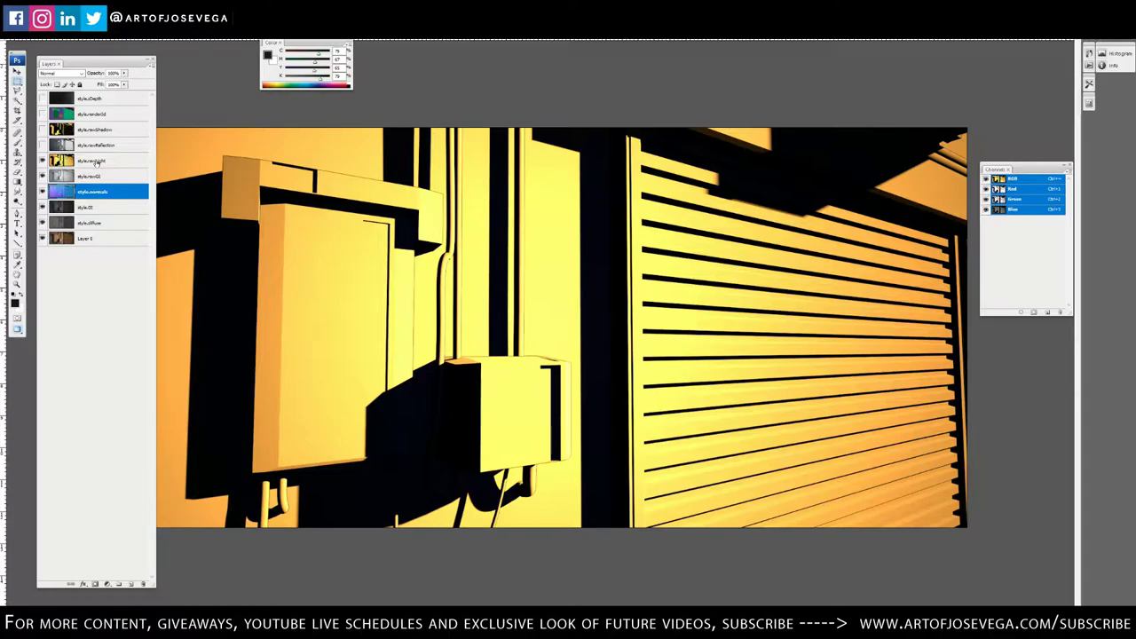
left_click(96, 163)
left_click(42, 144)
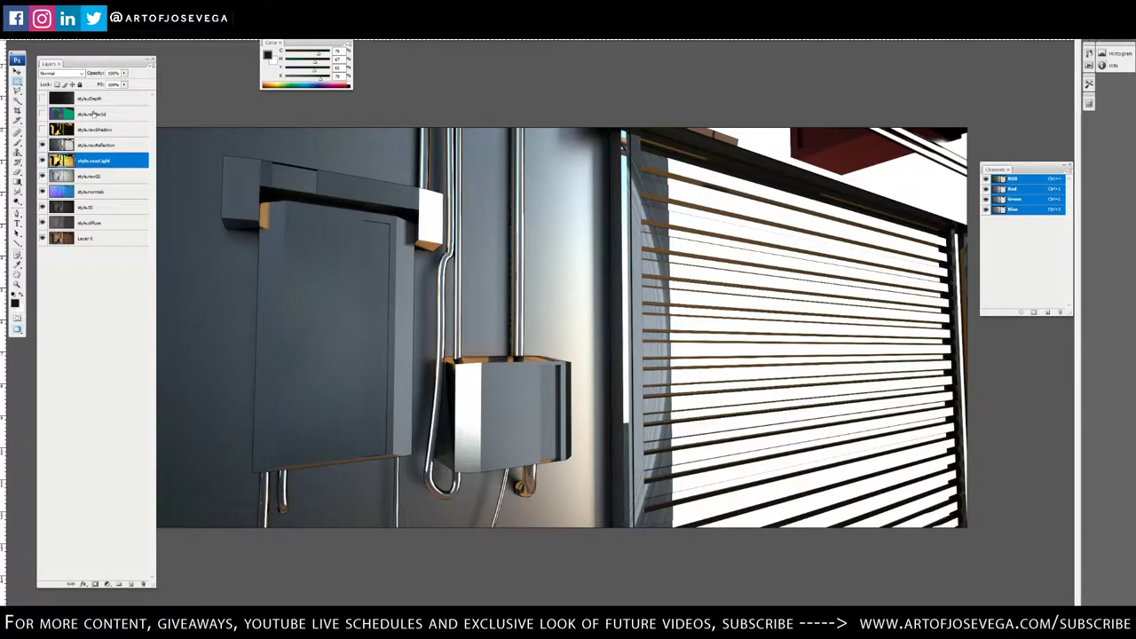
left_click(42, 145)
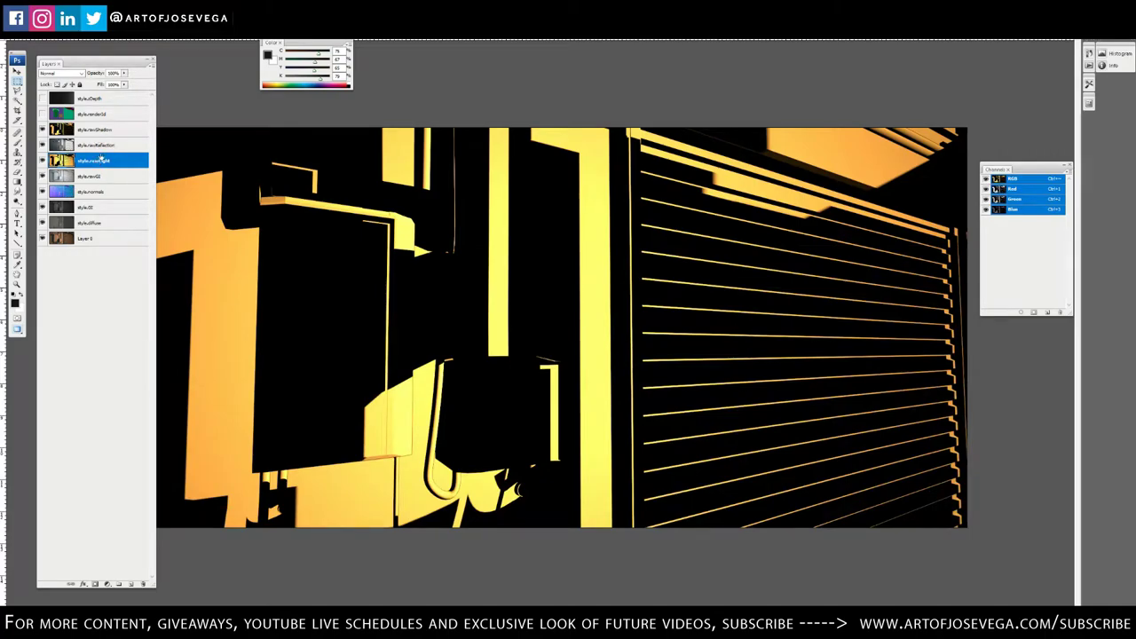
left_click(43, 114)
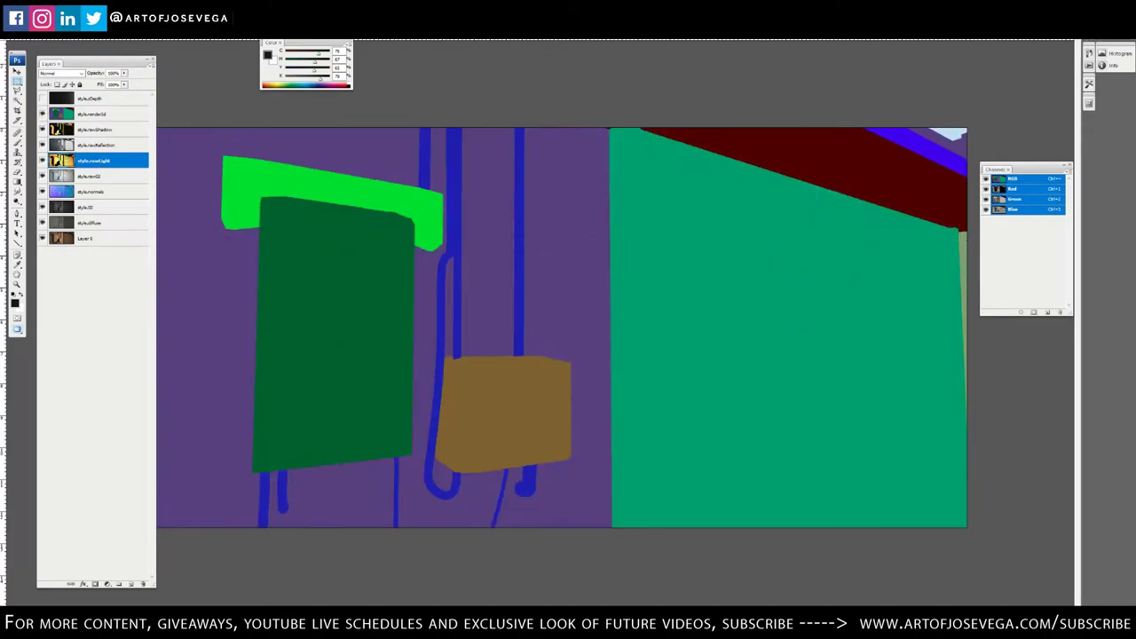
left_click(42, 99)
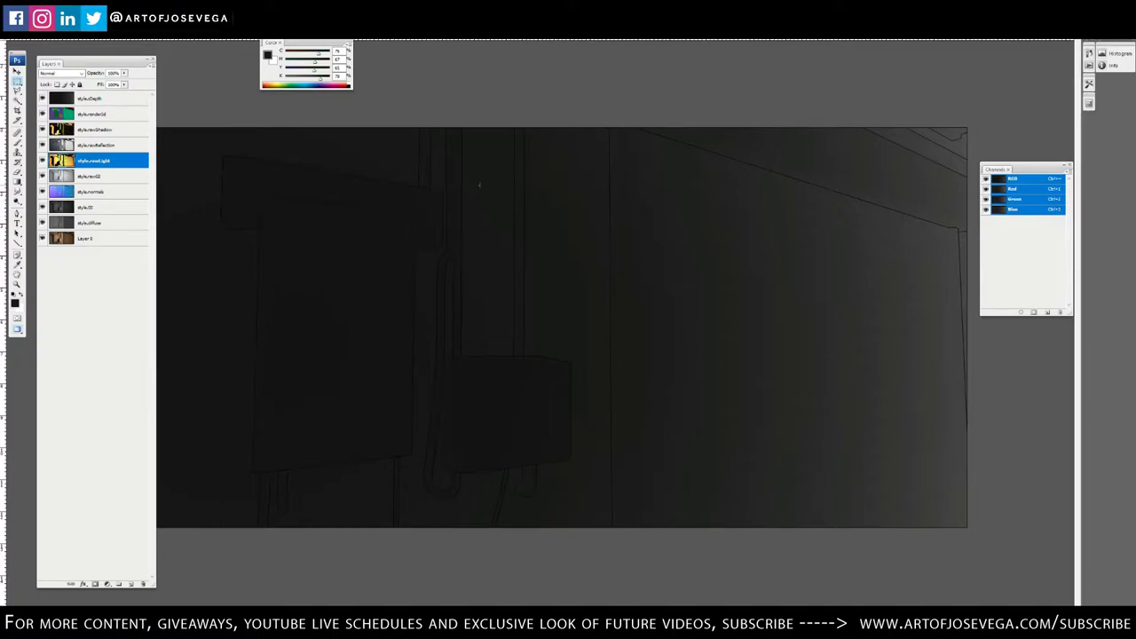
Hide every pass above the diffuse layer and examine the flat colours of the wall boxes, cables and shutter up close
left_click_drag(42, 99, 42, 210)
key("ctrl+plus")
key("ctrl+plus")
key("ctrl+plus")
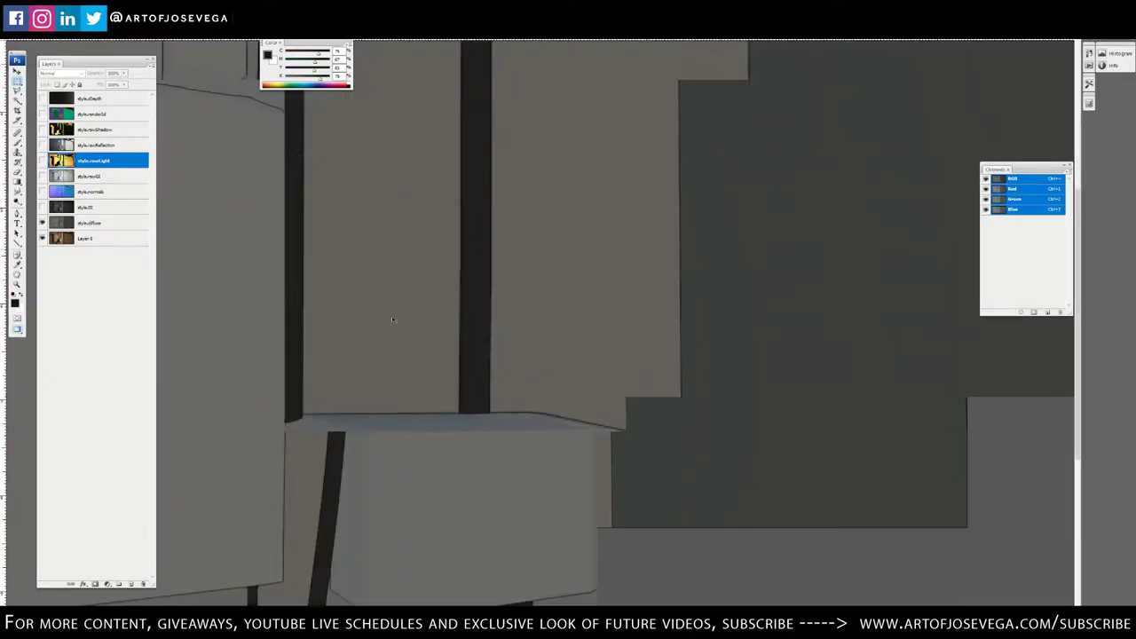
left_click_drag(398, 363, 725, 236)
scroll(693, 383, "right", 3)
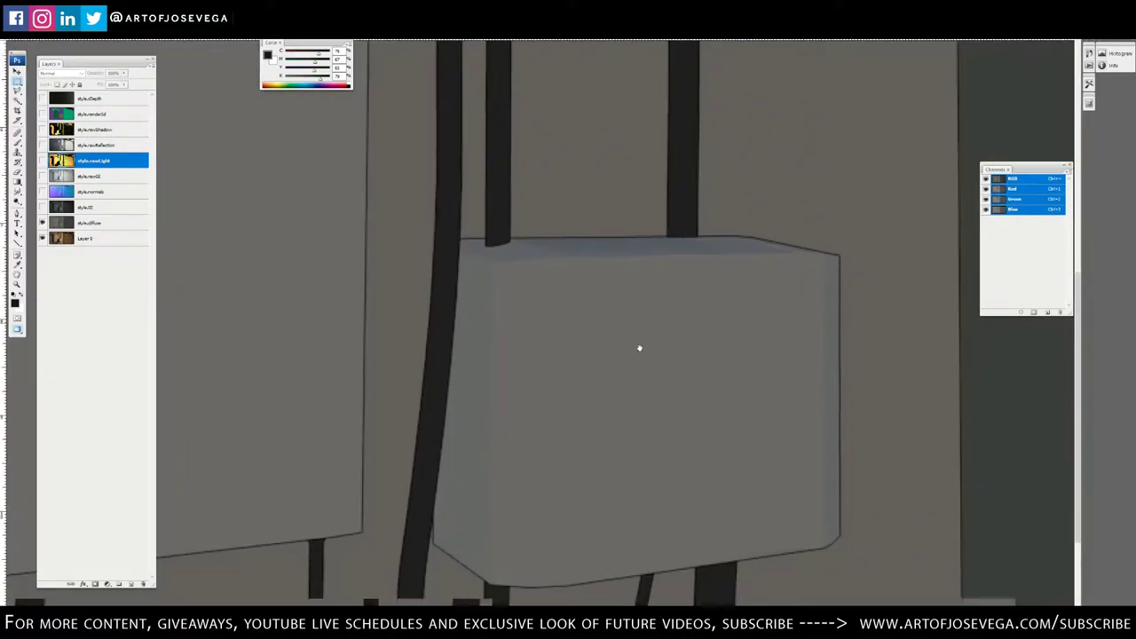
scroll(639, 348, "down", 5)
left_click_drag(455, 503, 800, 341)
left_click_drag(380, 403, 626, 422)
scroll(643, 206, "up", 5)
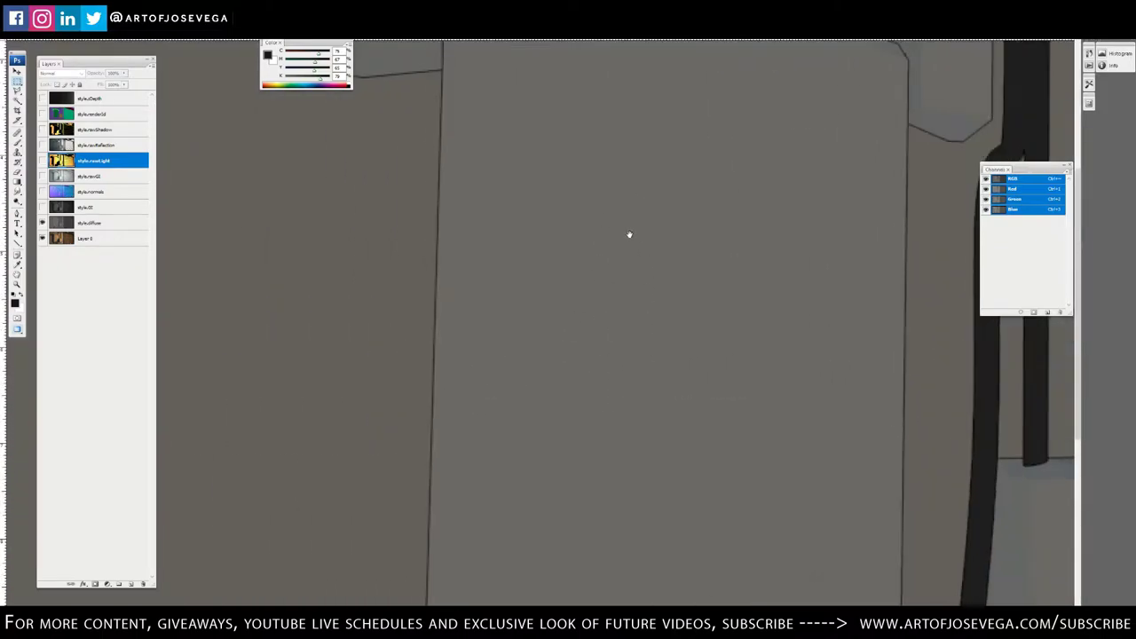
scroll(804, 393, "right", 5)
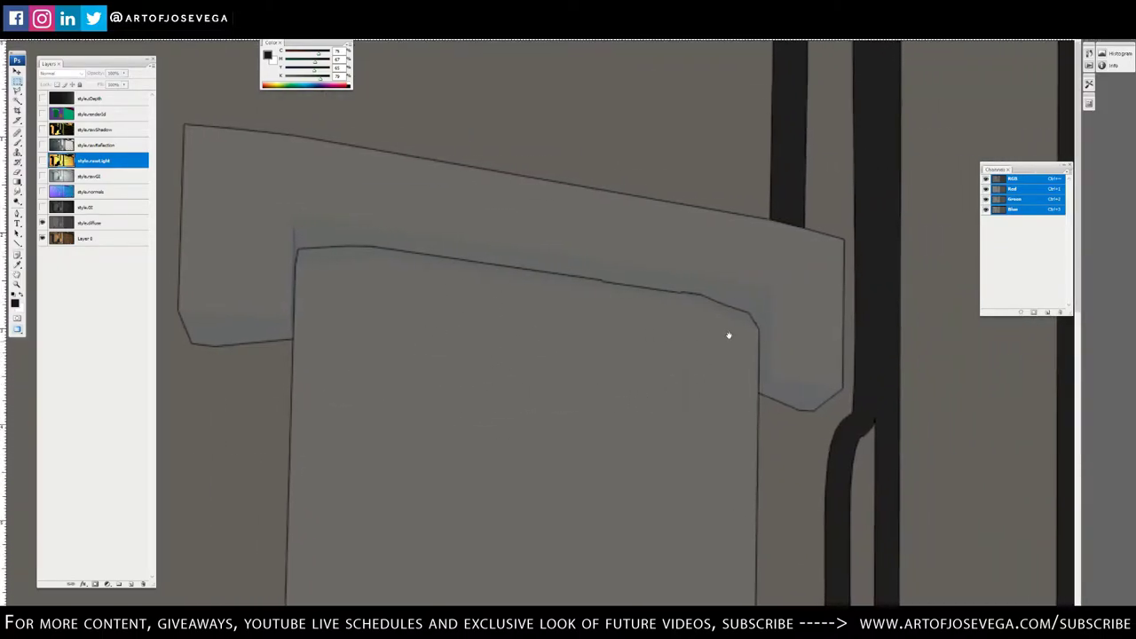
scroll(639, 353, "left", 6)
scroll(640, 353, "down", 3)
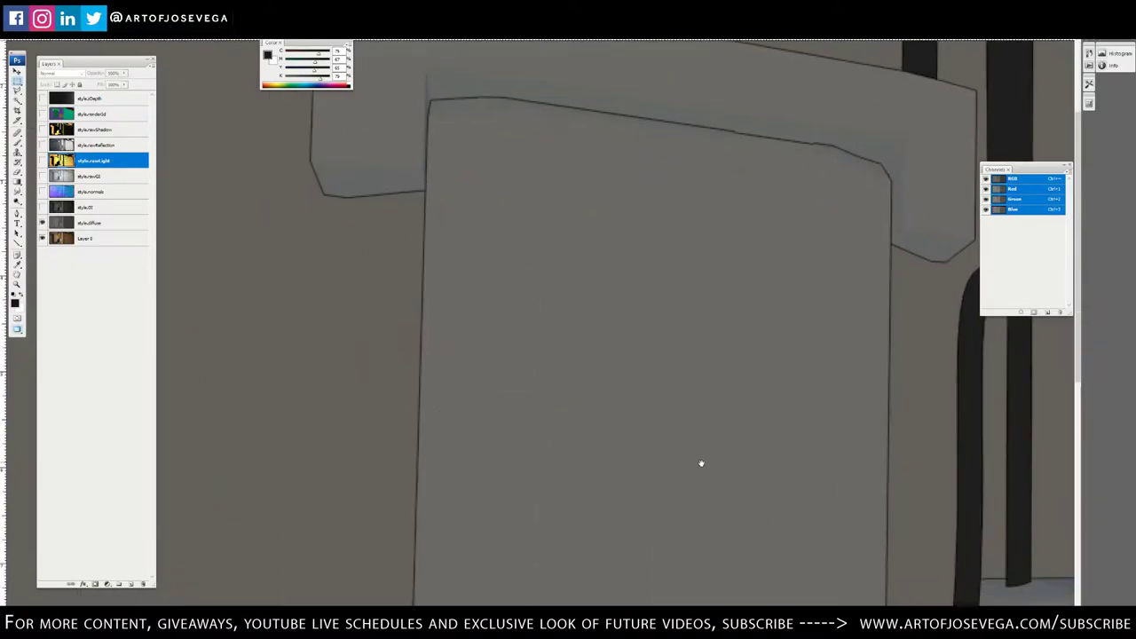
left_click_drag(701, 464, 390, 178)
left_click_drag(571, 453, 530, 225)
left_click_drag(383, 414, 582, 362)
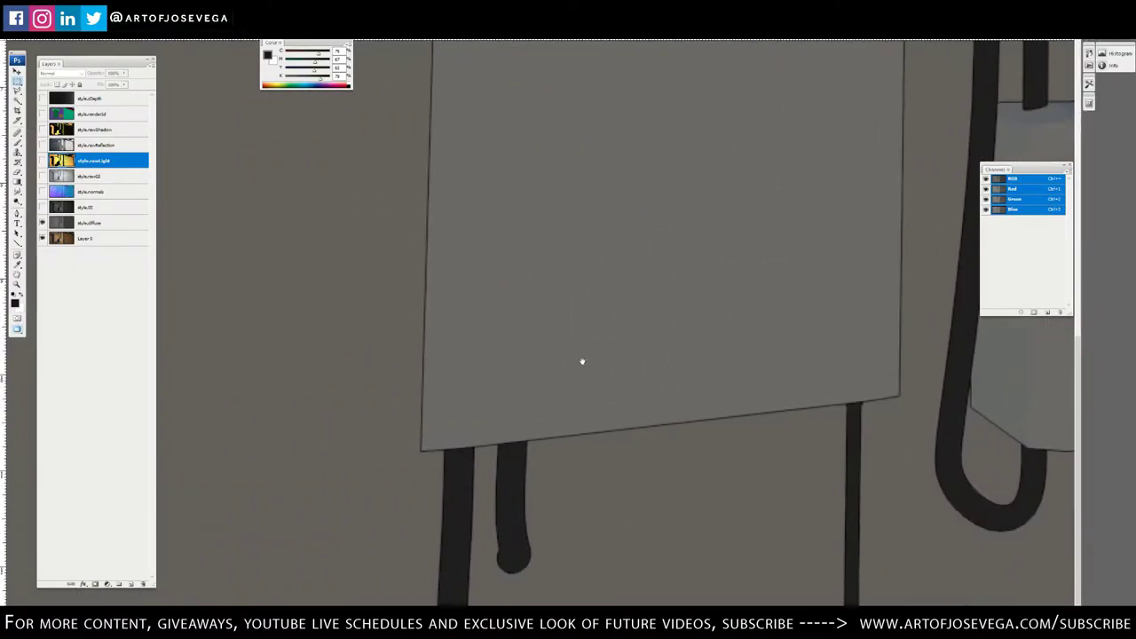
left_click_drag(814, 453, 419, 373)
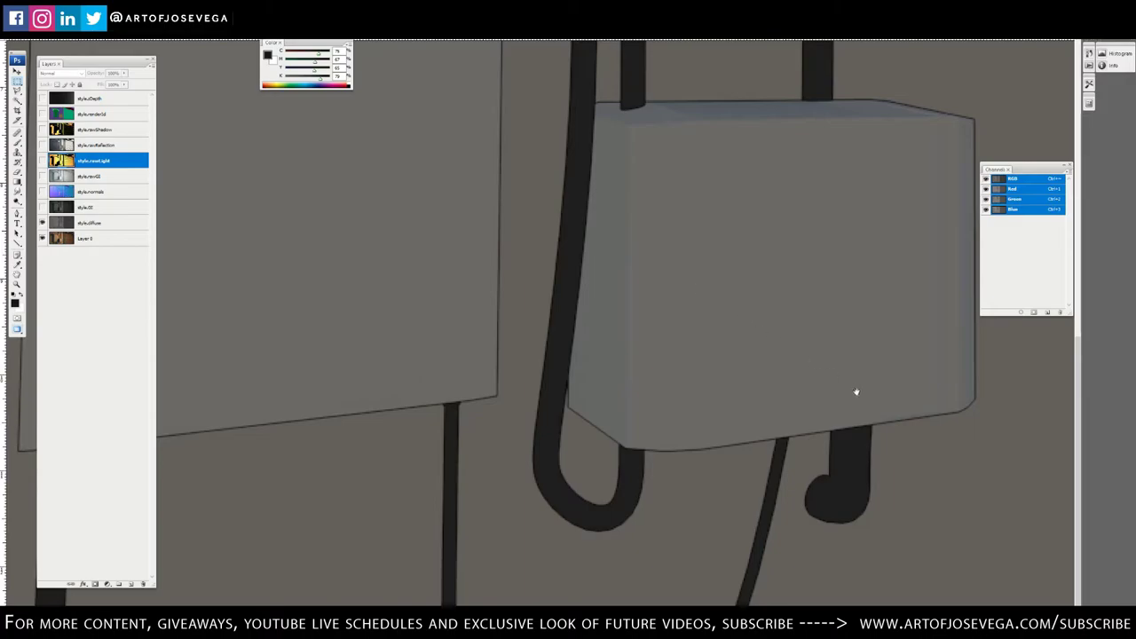
left_click_drag(798, 448, 644, 381)
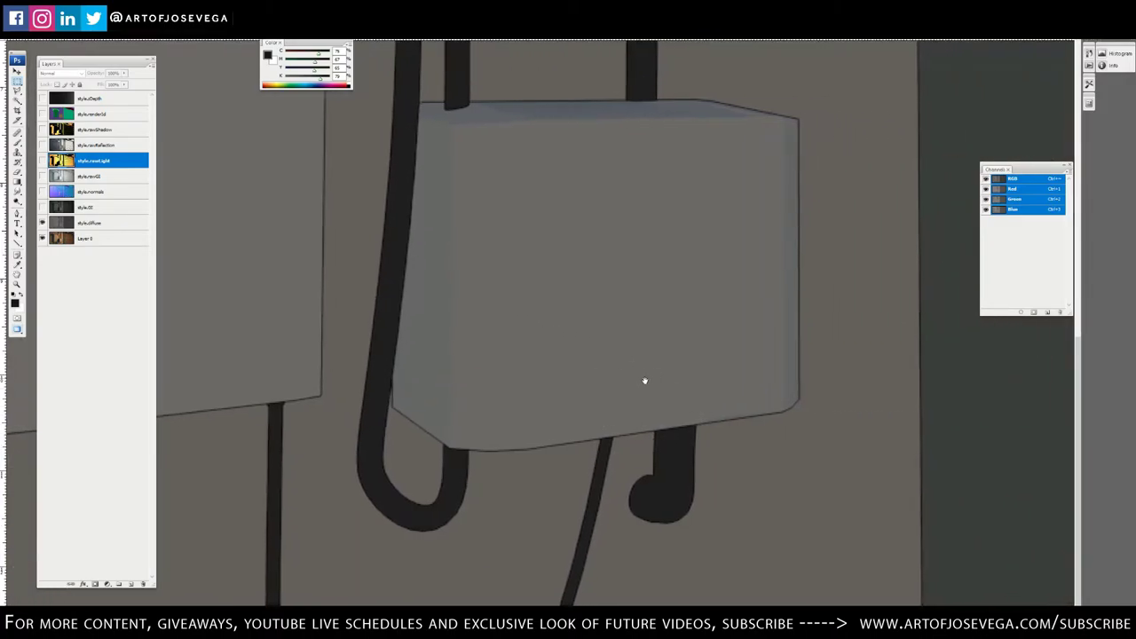
left_click_drag(314, 423, 771, 411)
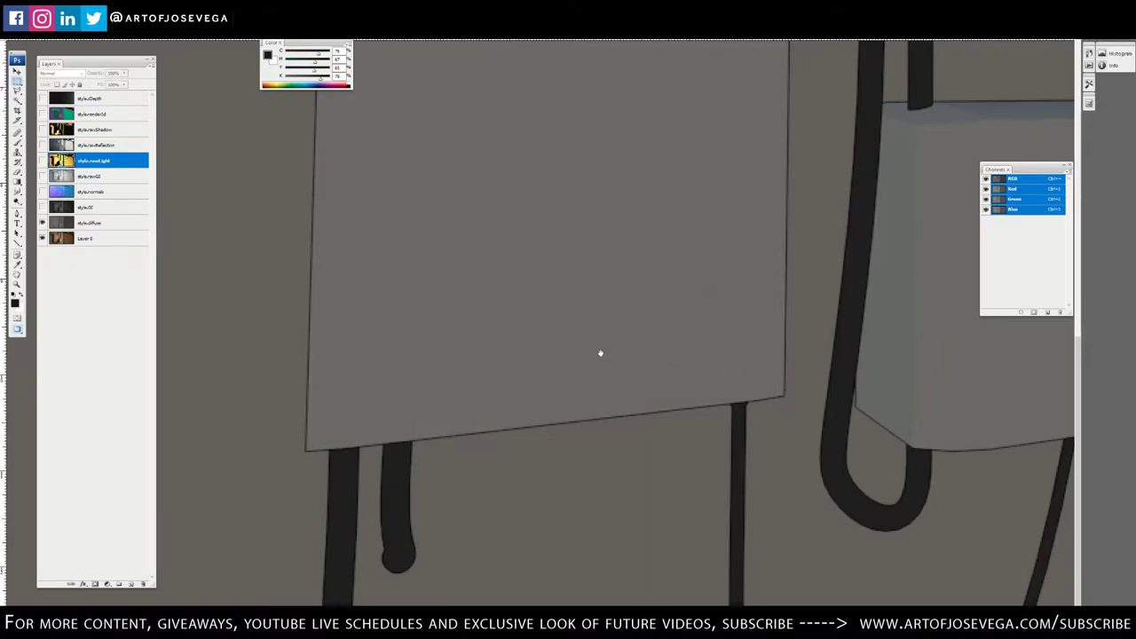
left_click_drag(928, 465, 587, 413)
left_click_drag(868, 299, 715, 442)
left_click_drag(834, 295, 710, 559)
left_click_drag(713, 394, 671, 493)
left_click_drag(743, 270, 684, 396)
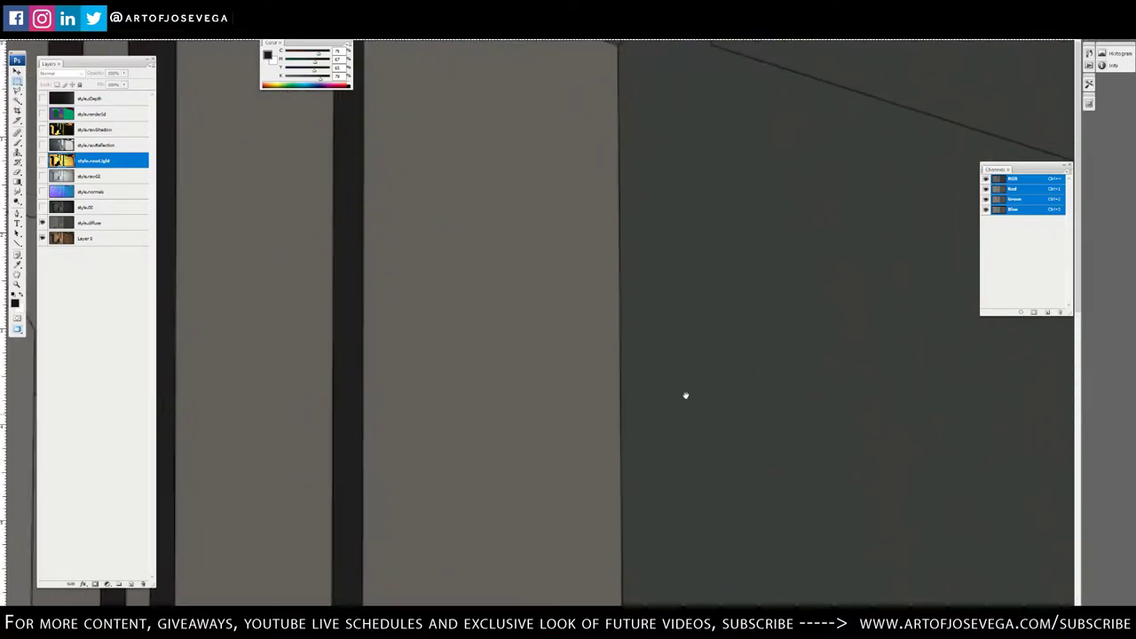
left_click_drag(712, 356, 705, 419)
left_click_drag(566, 322, 596, 411)
left_click_drag(338, 454, 774, 300)
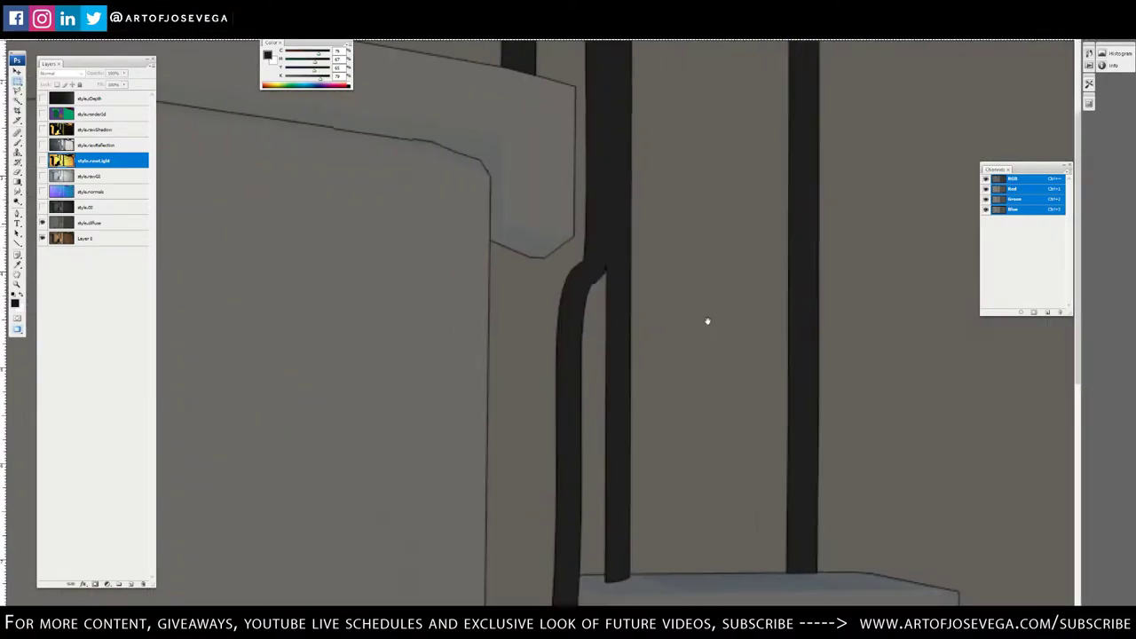
left_click_drag(512, 355, 680, 251)
left_click_drag(675, 330, 431, 359)
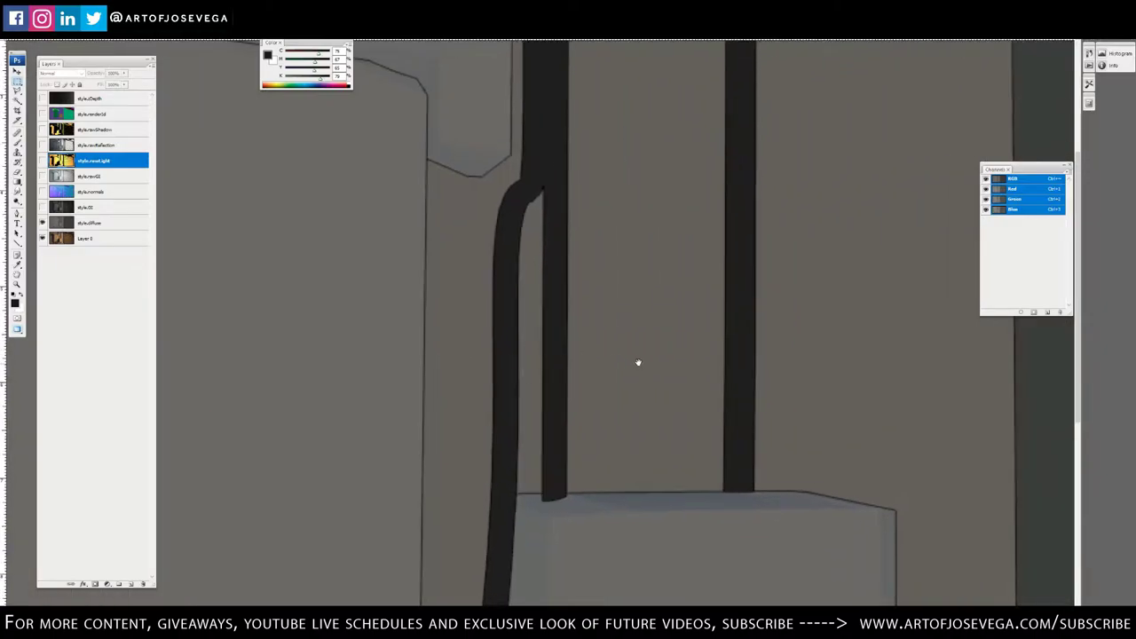
left_click_drag(637, 362, 560, 278)
left_click_drag(582, 403, 597, 289)
left_click_drag(491, 443, 591, 305)
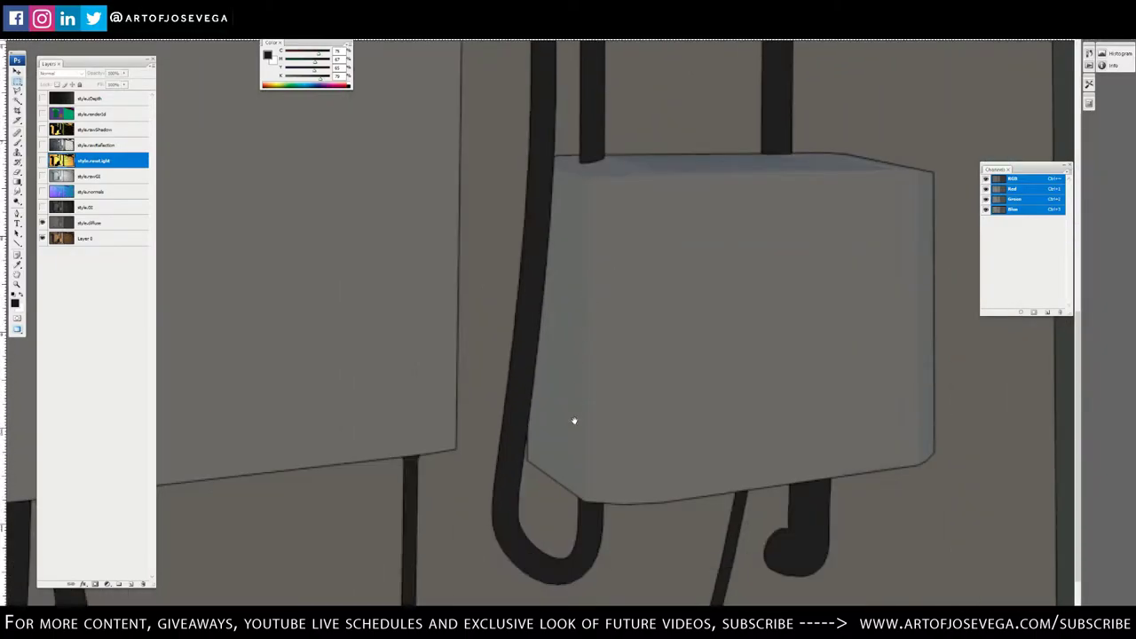
left_click_drag(432, 317, 635, 204)
key("ctrl+minus")
key("ctrl+minus")
key("ctrl+minus")
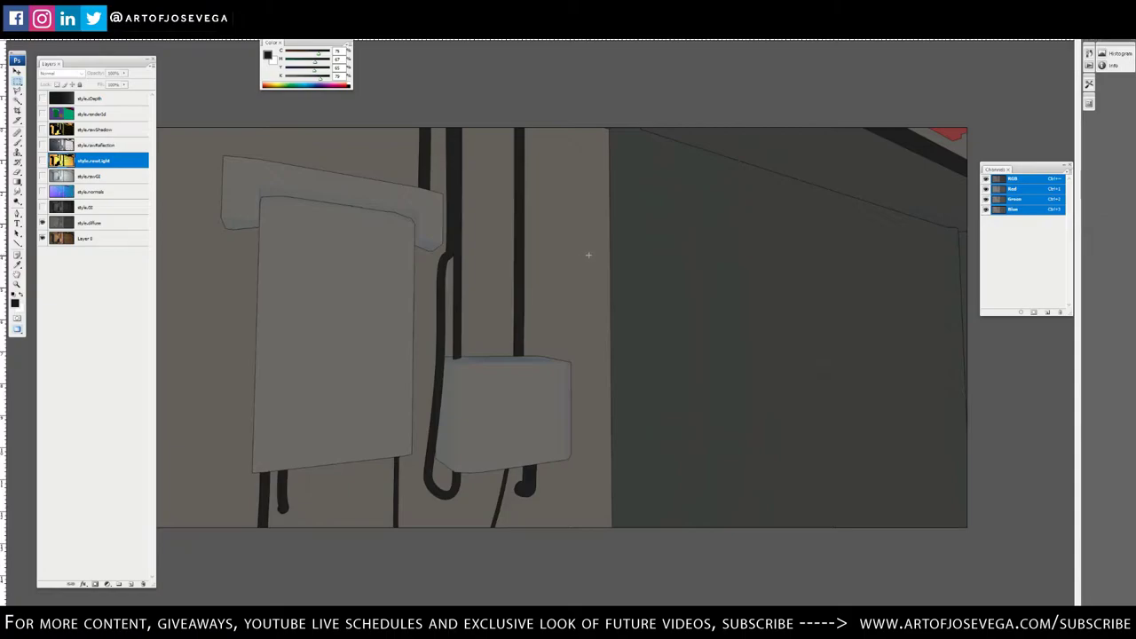
key("ctrl+plus")
key("ctrl+plus")
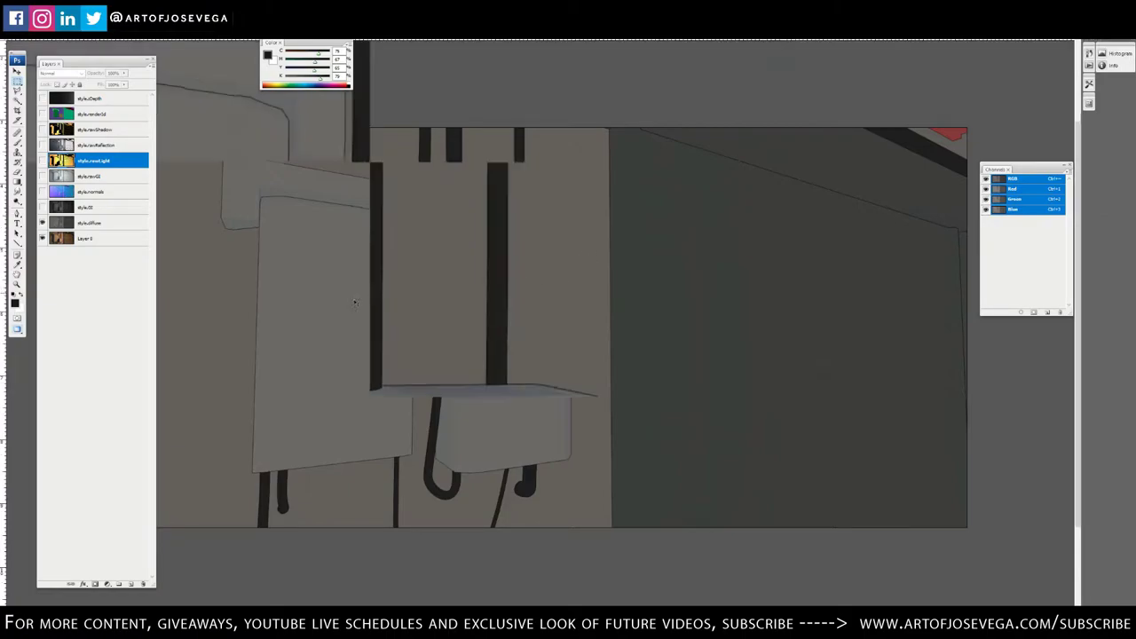
left_click_drag(373, 330, 489, 338)
key("ctrl+minus")
key("ctrl+minus")
Hide the diffuse pass and view the full lit render on Layer 0
left_click(42, 223)
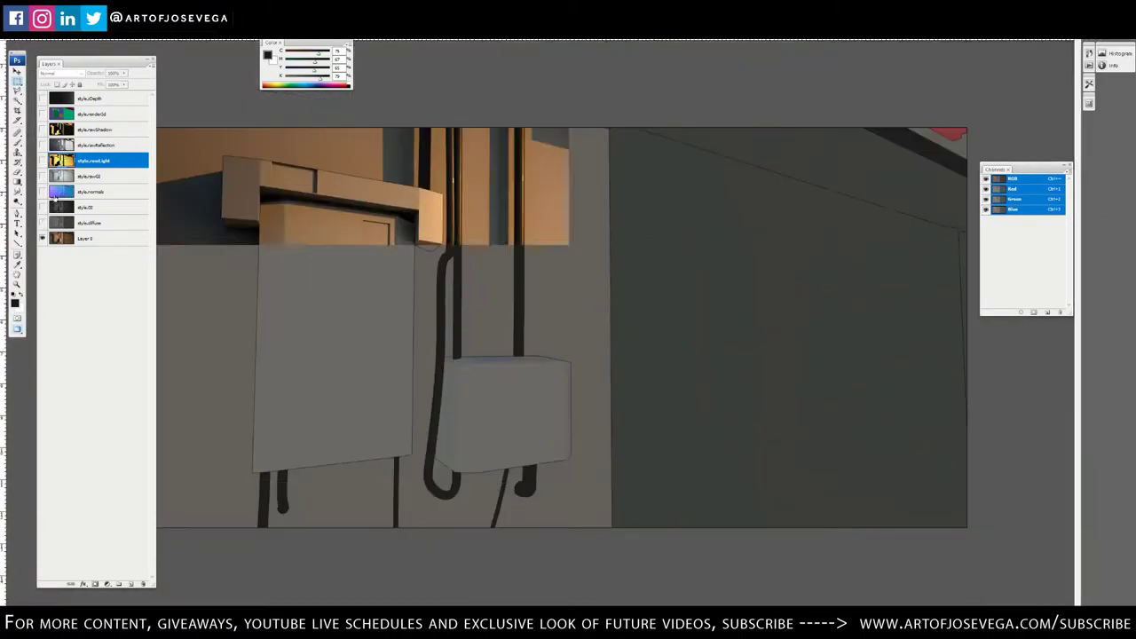
scroll(481, 182, "down", 3)
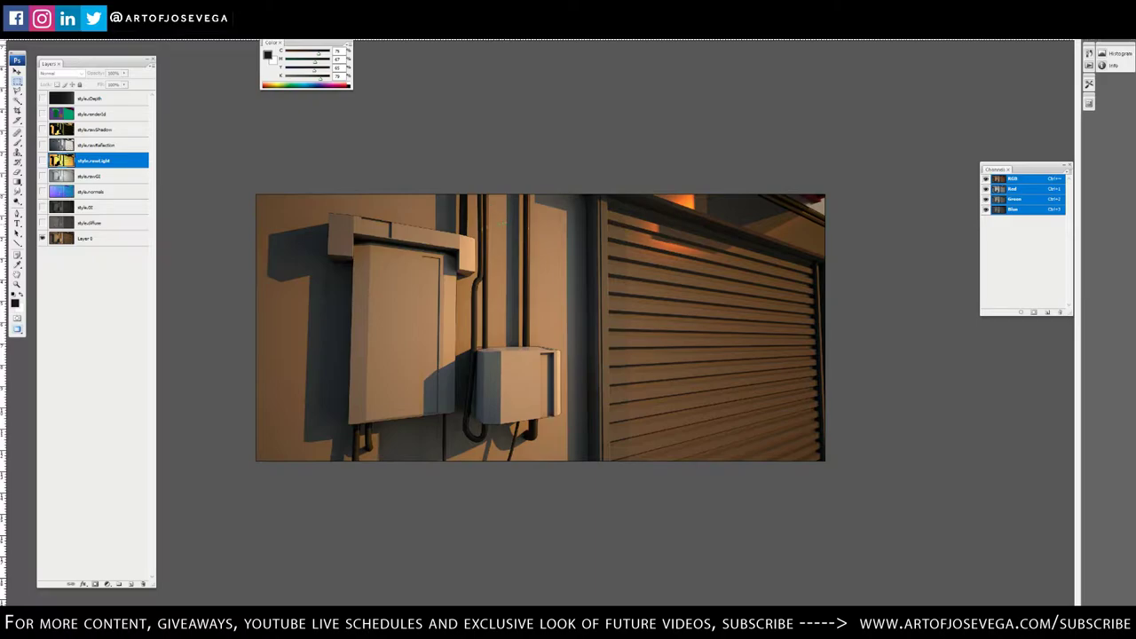
scroll(550, 278, "up", 1)
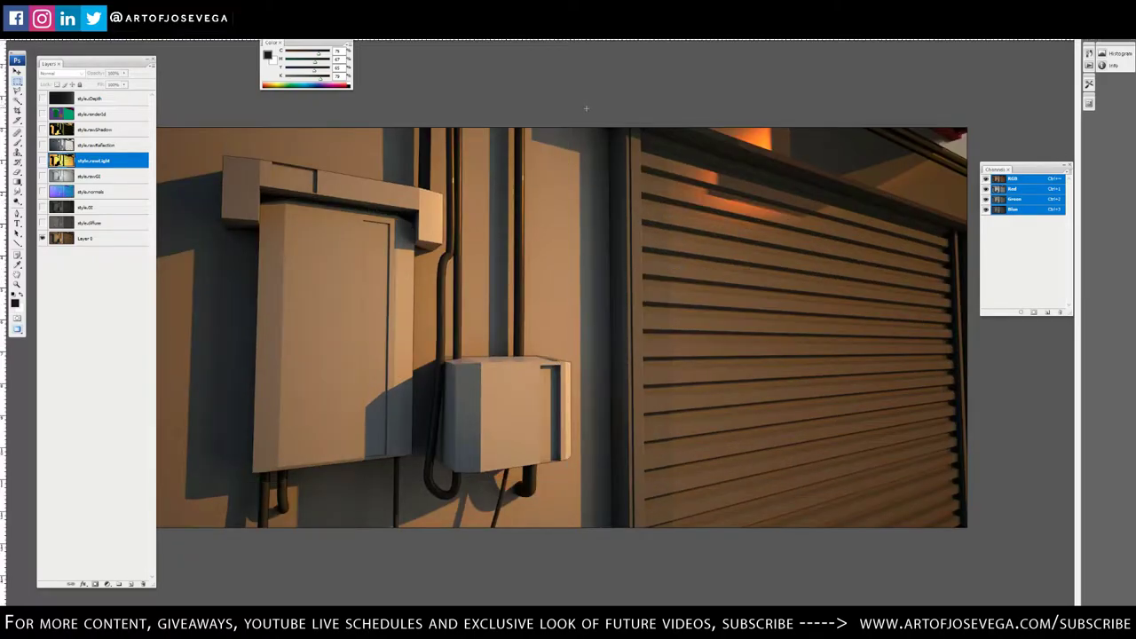
Select the diffuse pass layer and make it visible over the base render
left_click(115, 239)
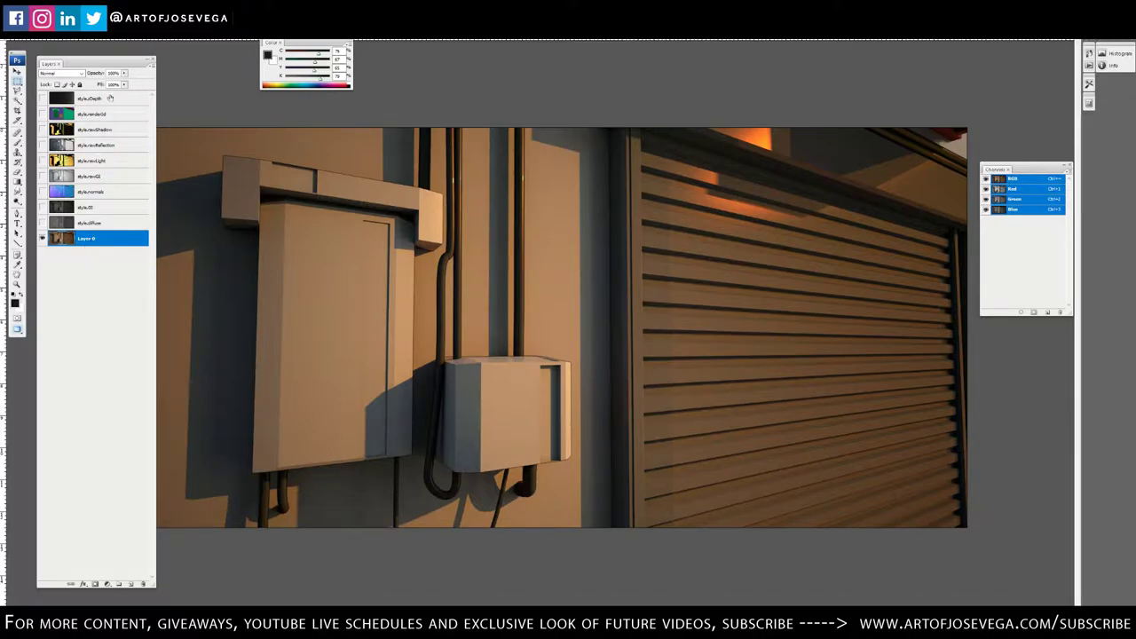
left_click(114, 224)
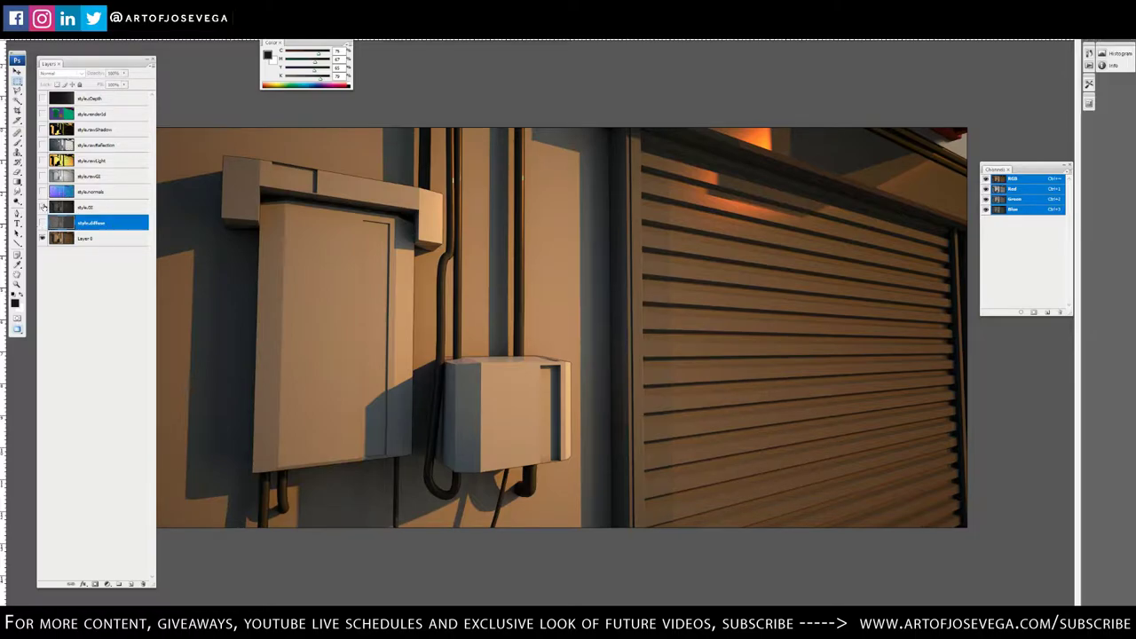
left_click(43, 223)
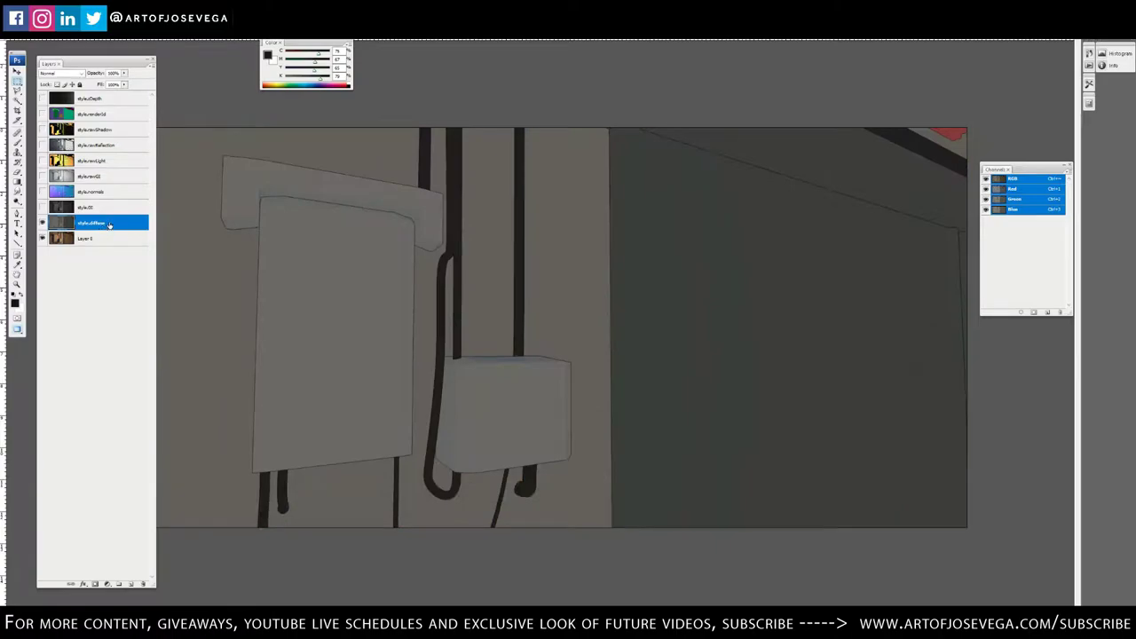
Duplicate the diffuse pass layer
key("ctrl+j")
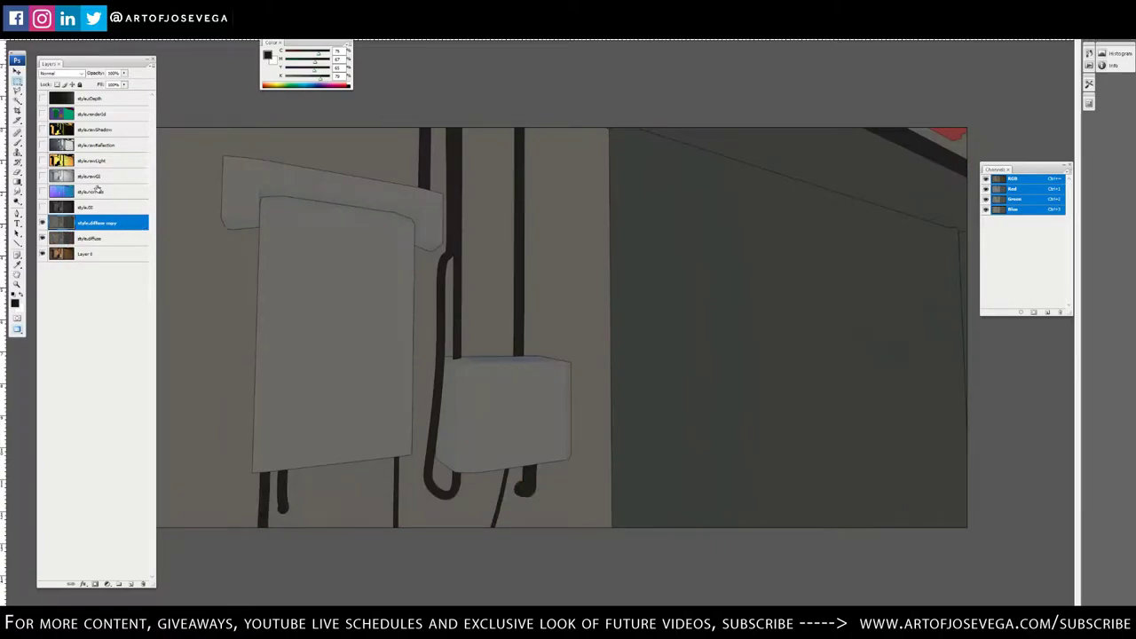
key("ctrl+minus")
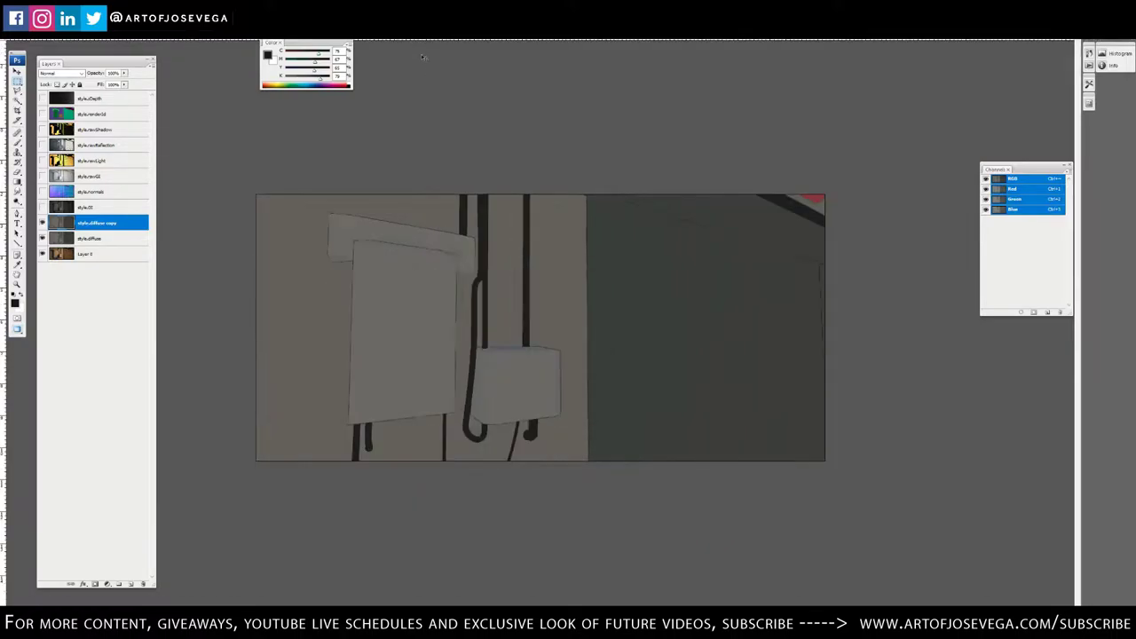
key("ctrl+plus")
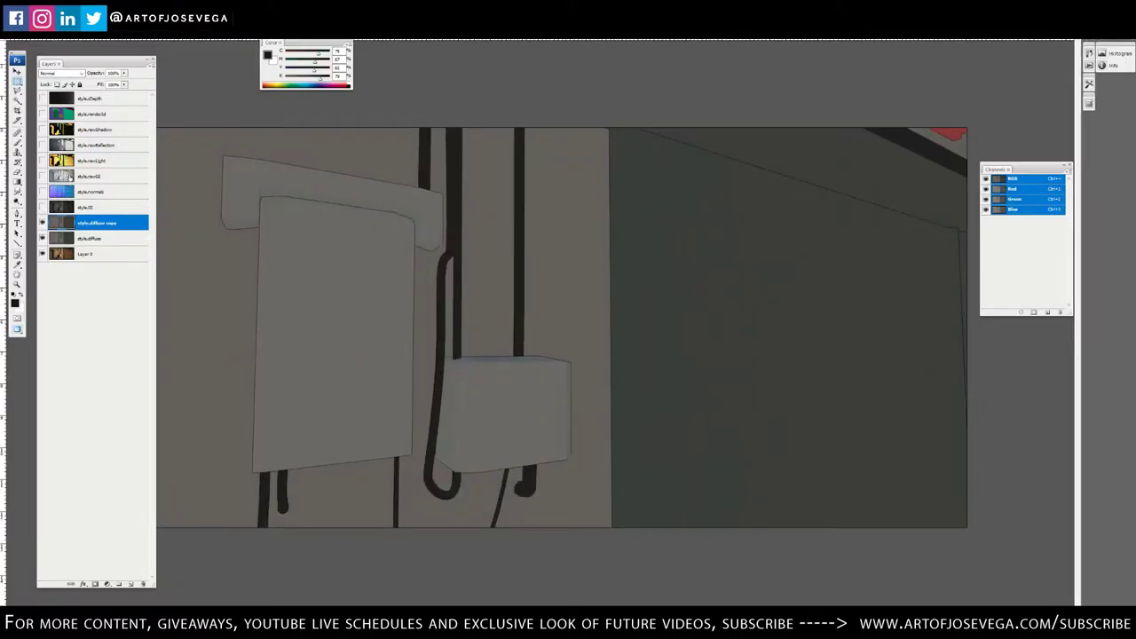
Show the raw GI pass, set its blend mode to Multiply and place it directly above the diffuse copy
left_click(42, 176)
left_click(66, 176)
left_click(60, 73)
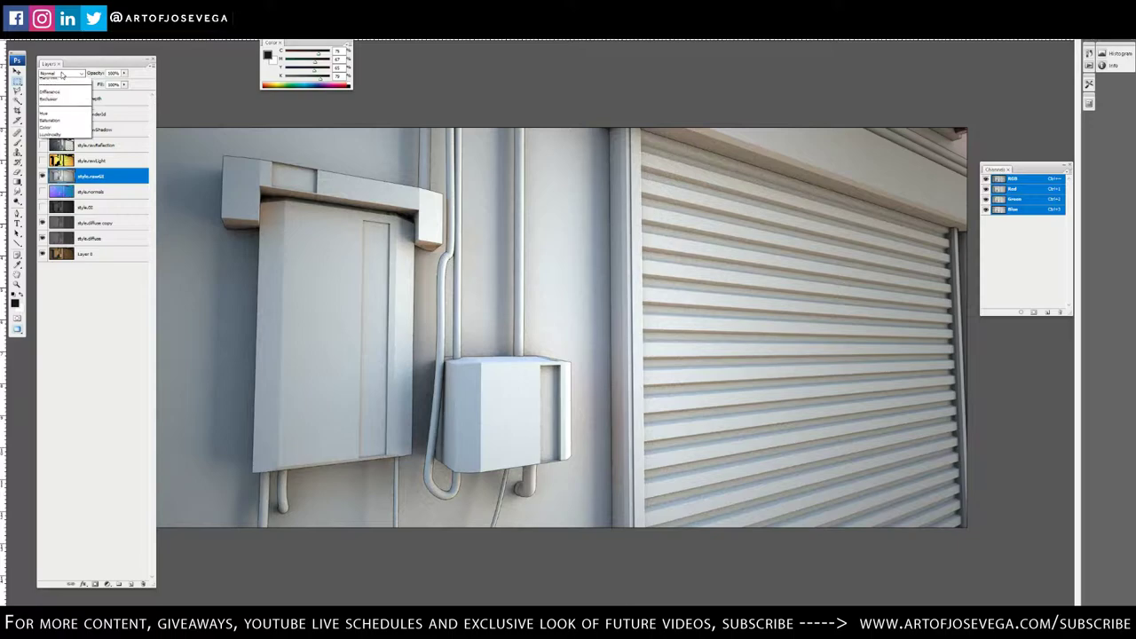
left_click(53, 110)
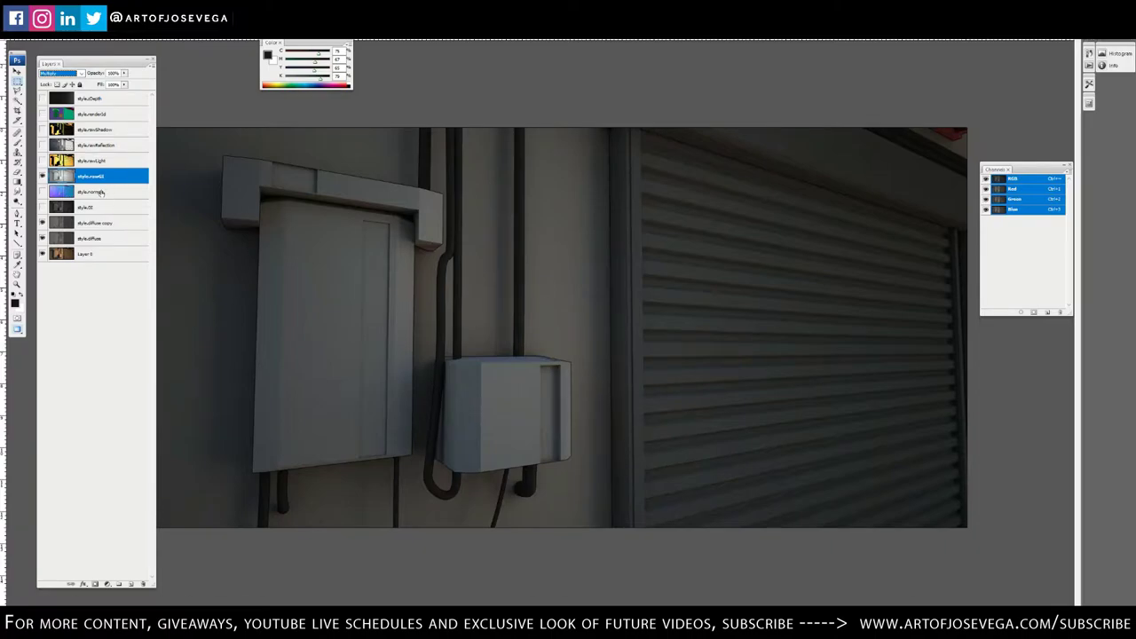
left_click_drag(101, 193, 92, 215)
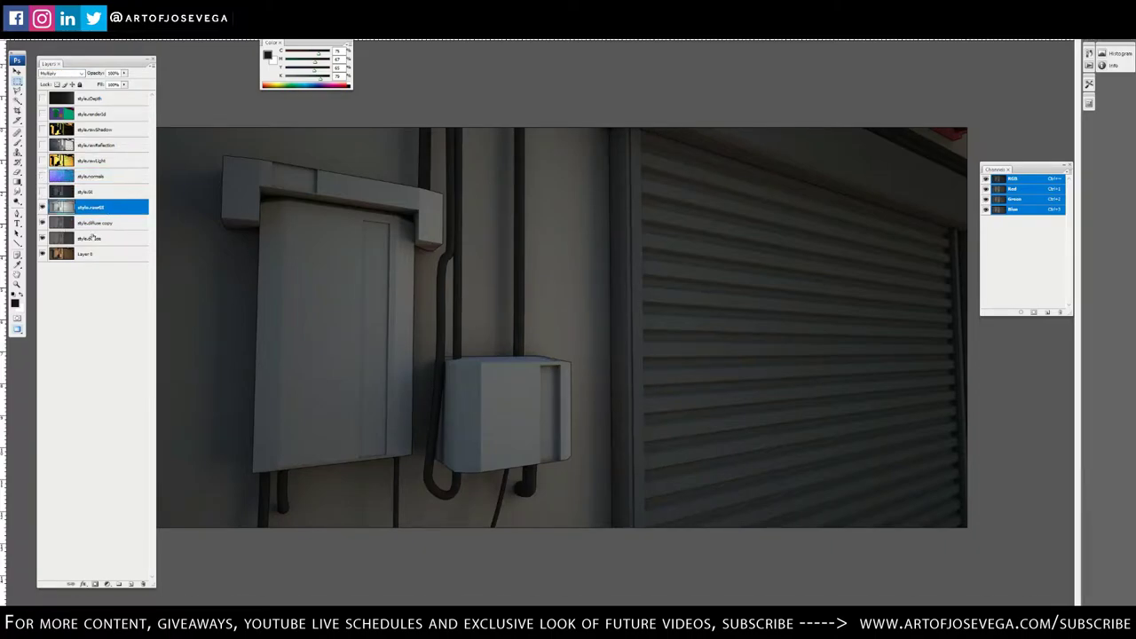
left_click(42, 208)
left_click(41, 207)
key("ctrl+minus")
key("ctrl+plus")
Duplicate the raw light pass, show the original directly above raw GI, and move the original diffuse layer above the GI pass, hidden
left_click(96, 165)
key("ctrl+j")
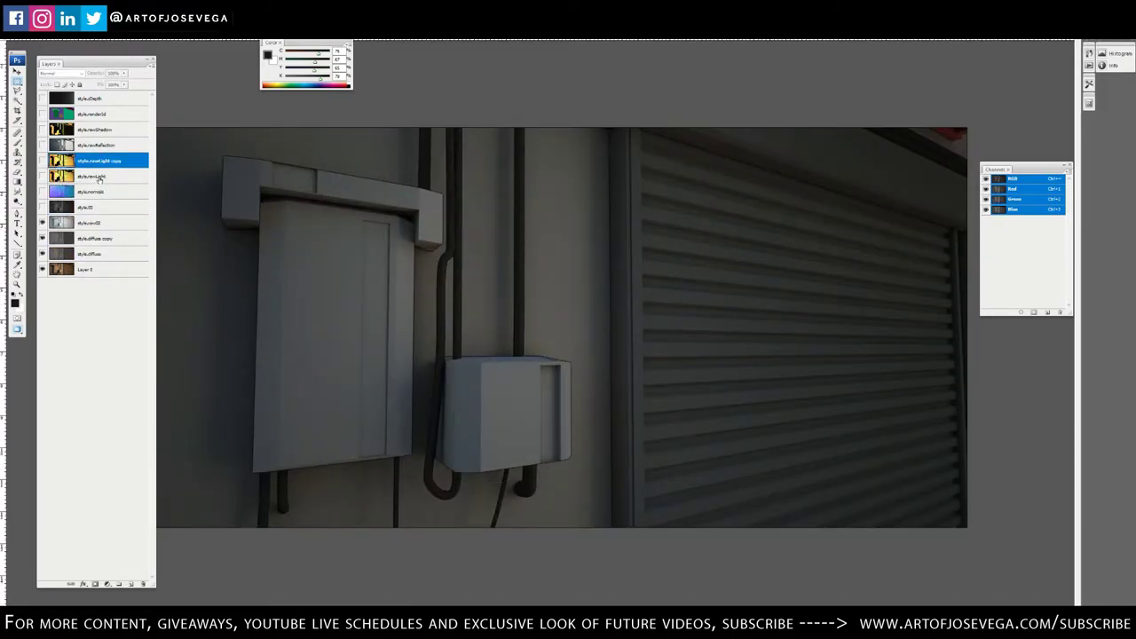
left_click_drag(100, 179, 120, 199)
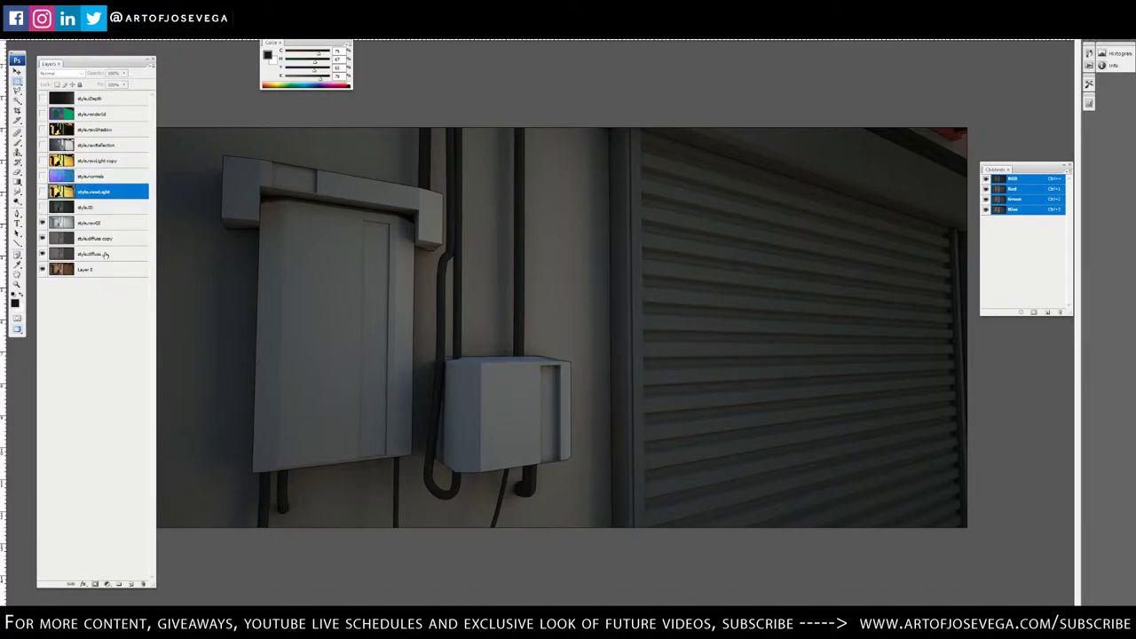
left_click_drag(105, 256, 98, 231)
left_click(43, 192)
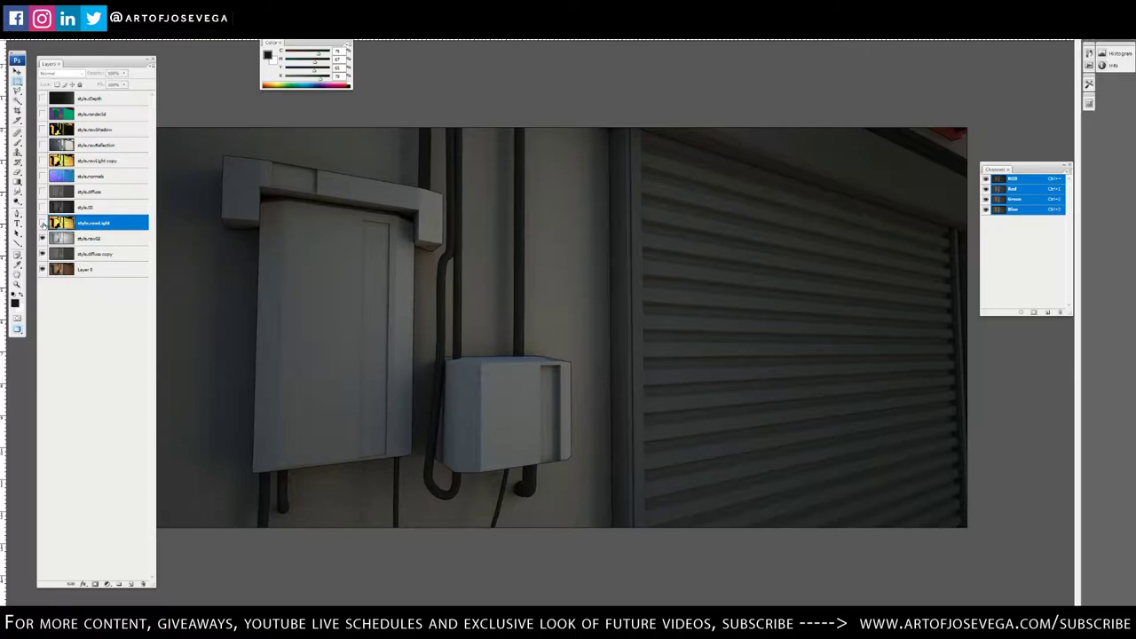
left_click(42, 224)
Try blending the raw light pass with Color Dodge and darkening it in Levels with output levels of 6 to 133
left_click(60, 73)
left_click(63, 158)
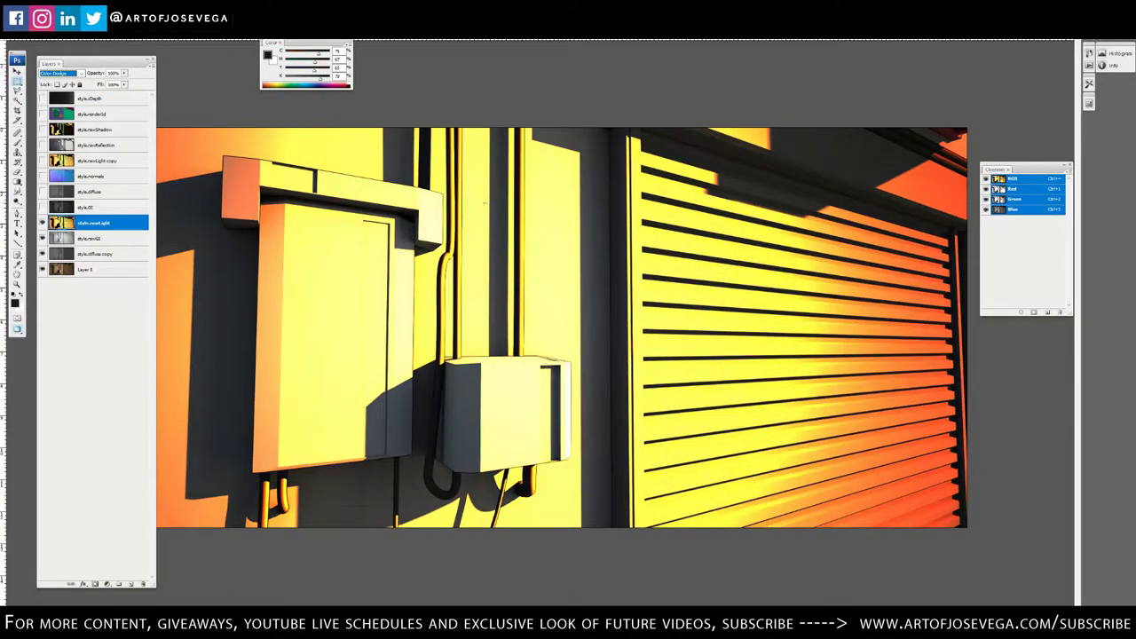
key("ctrl+l")
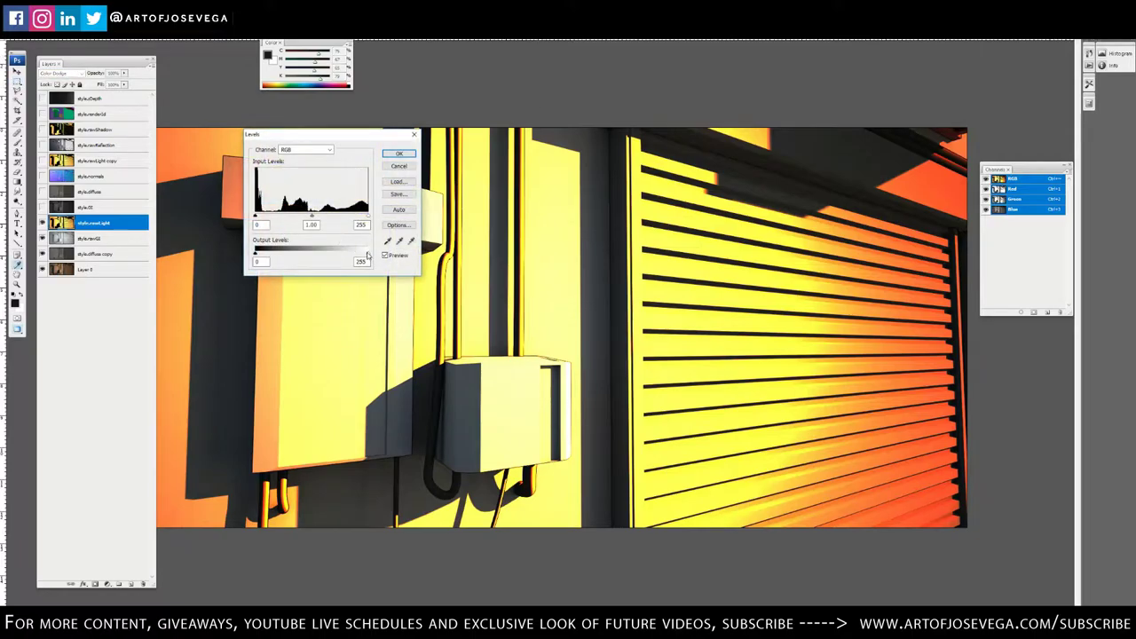
left_click_drag(368, 256, 314, 255)
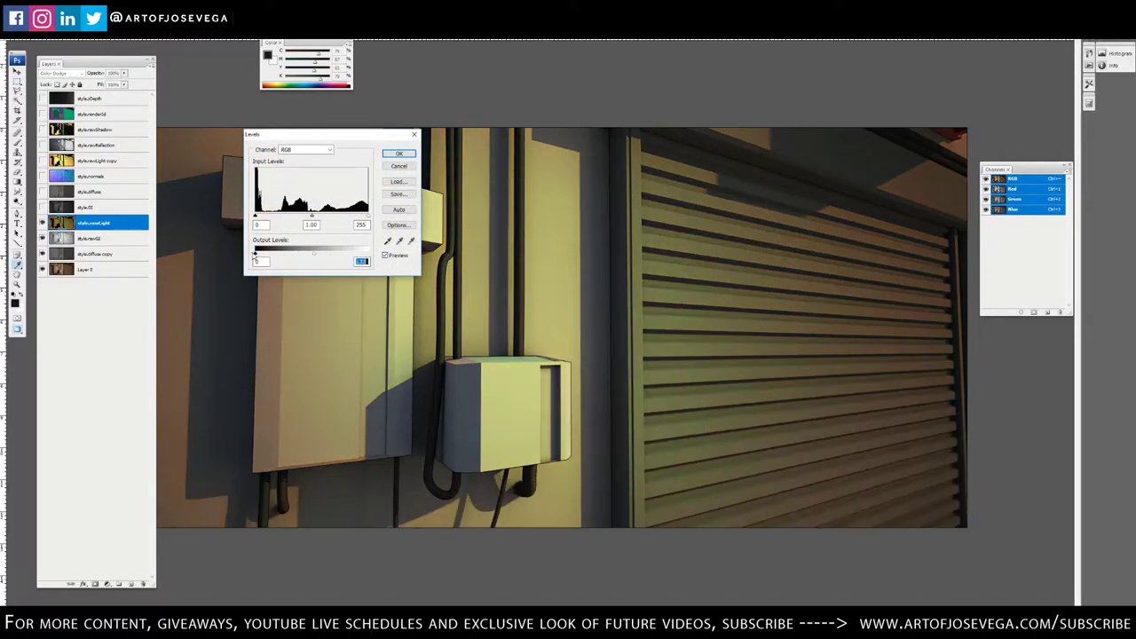
left_click(254, 253)
left_click_drag(312, 216, 340, 217)
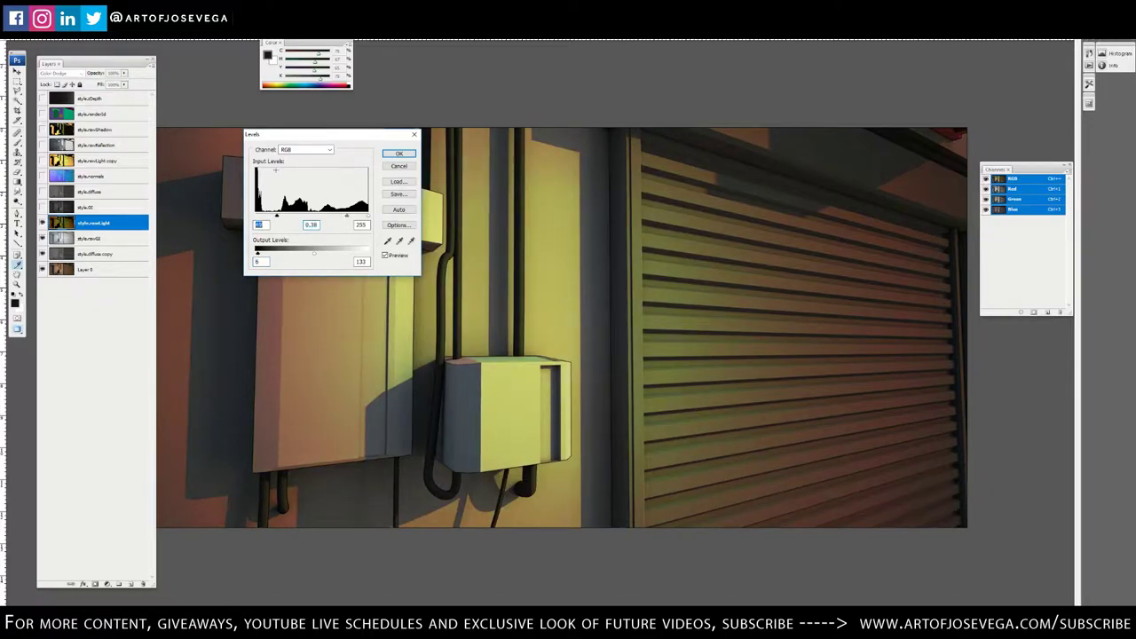
key("Return")
Compare the composite with the base render by toggling the passes, and undo the raw light layer's Levels and blend mode changes
left_click(42, 253)
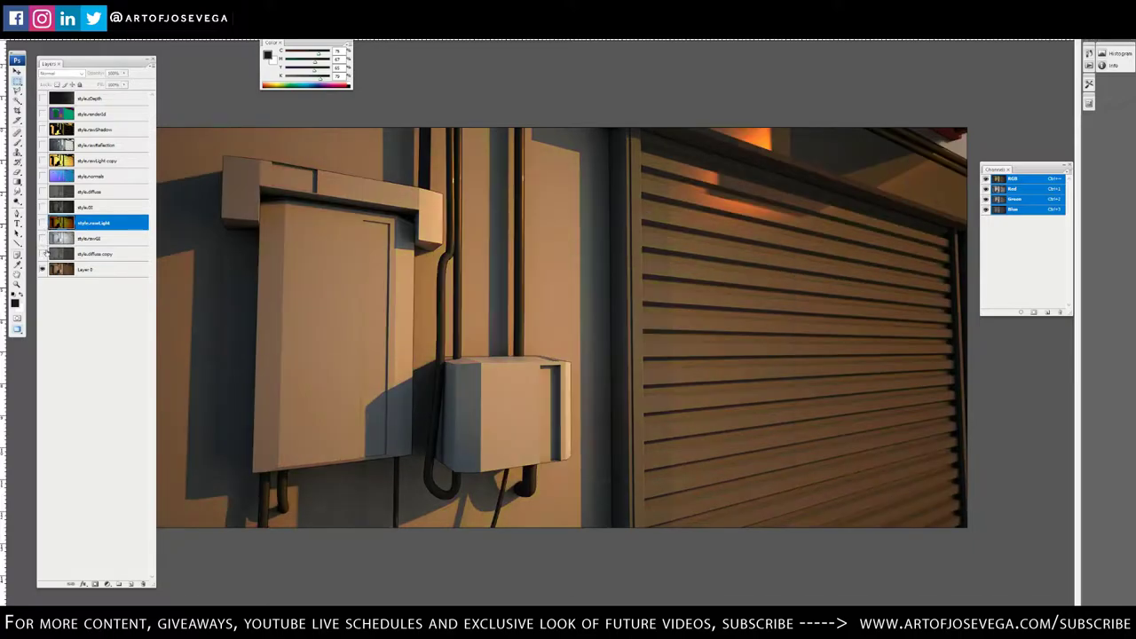
left_click(43, 223)
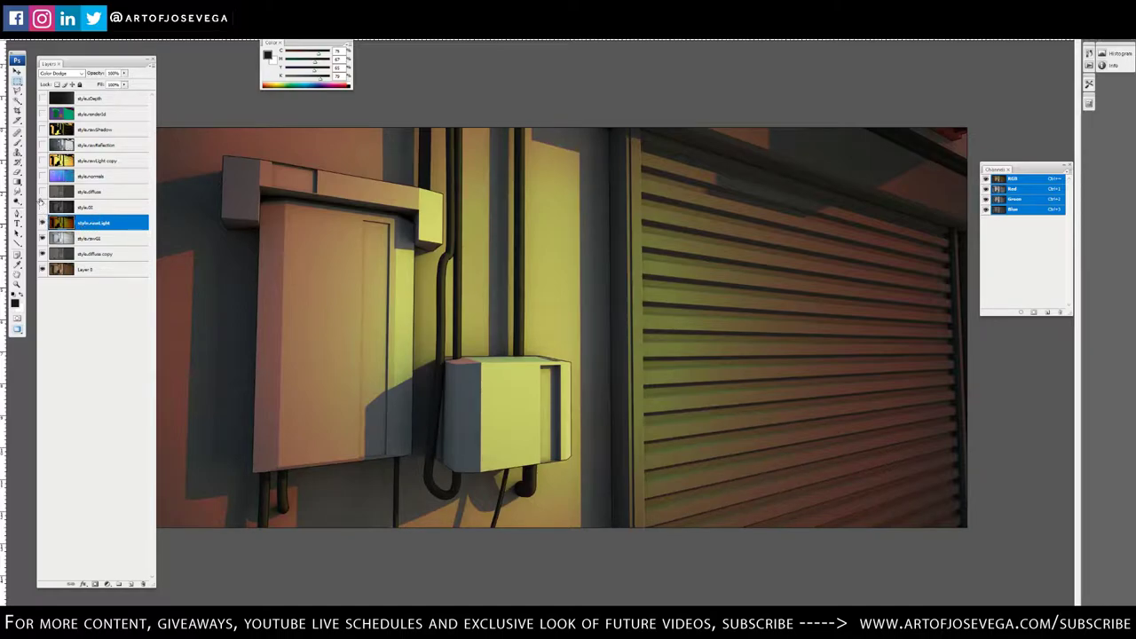
left_click(42, 223)
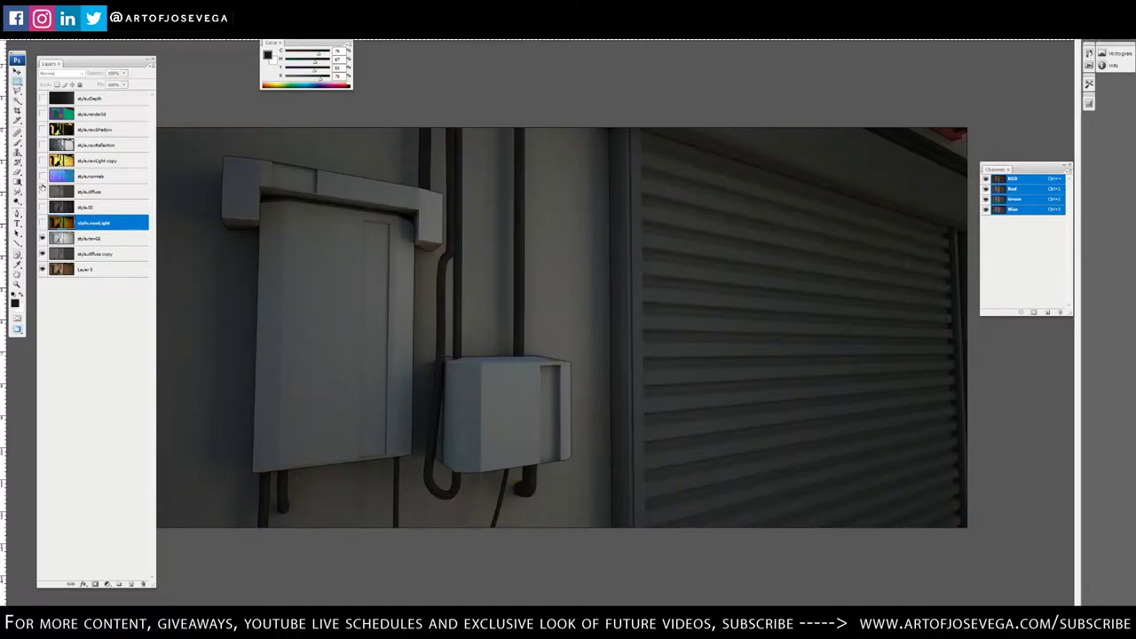
left_click(42, 223)
key("ctrl+alt+z")
key("ctrl+alt+z")
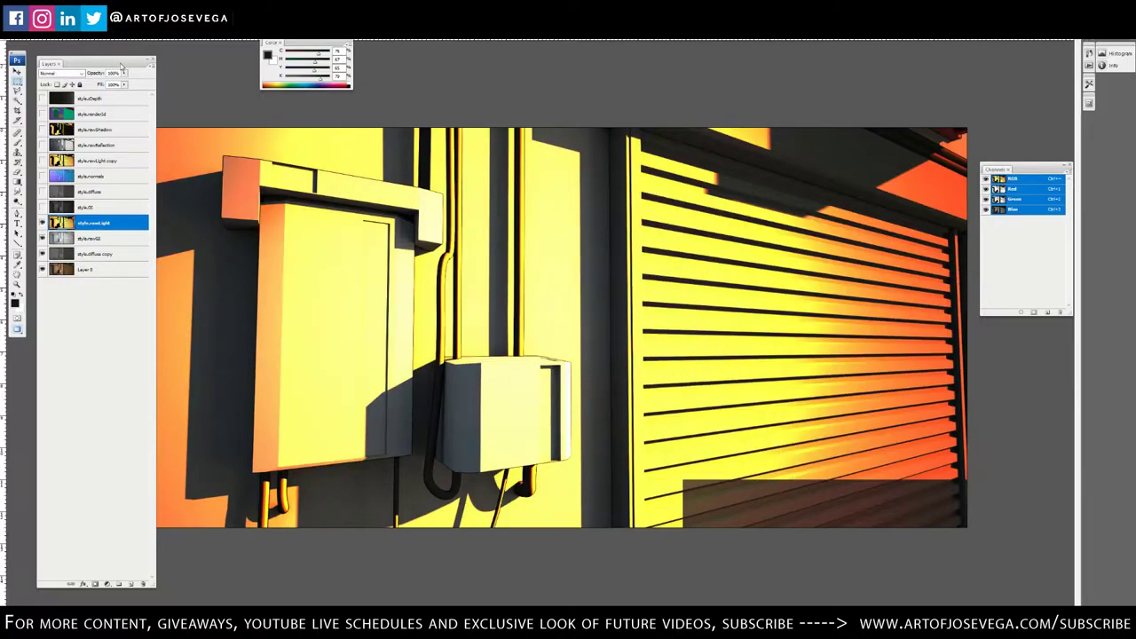
Set the raw light pass to Screen and lower its output white level in Levels to roughly half
left_click(49, 74)
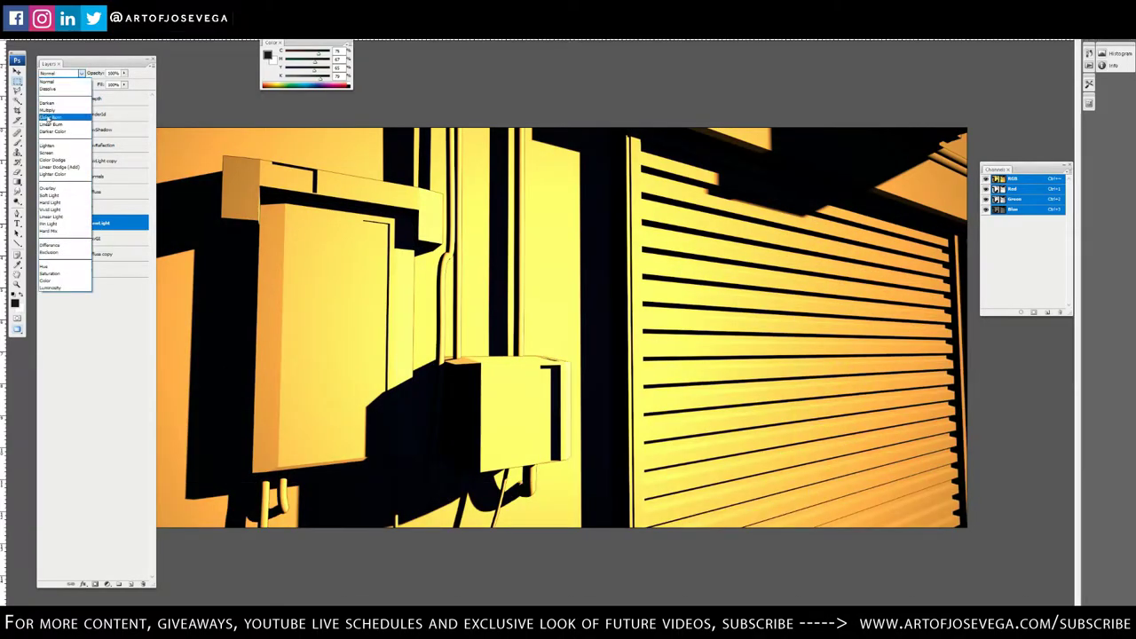
left_click(49, 155)
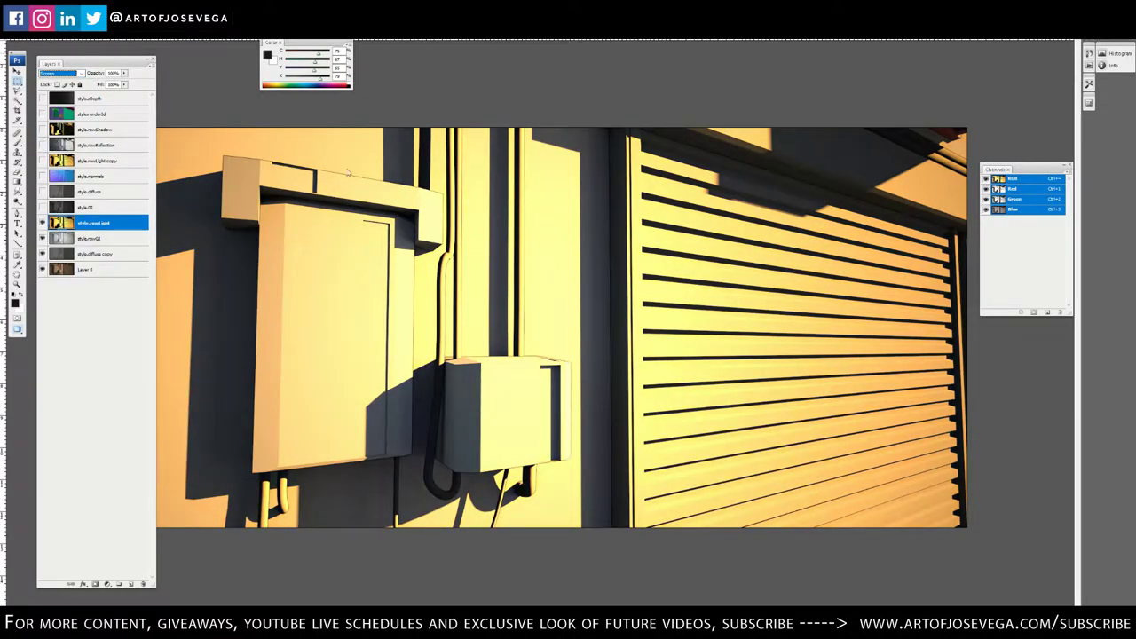
key("ctrl+l")
left_click_drag(368, 253, 312, 255)
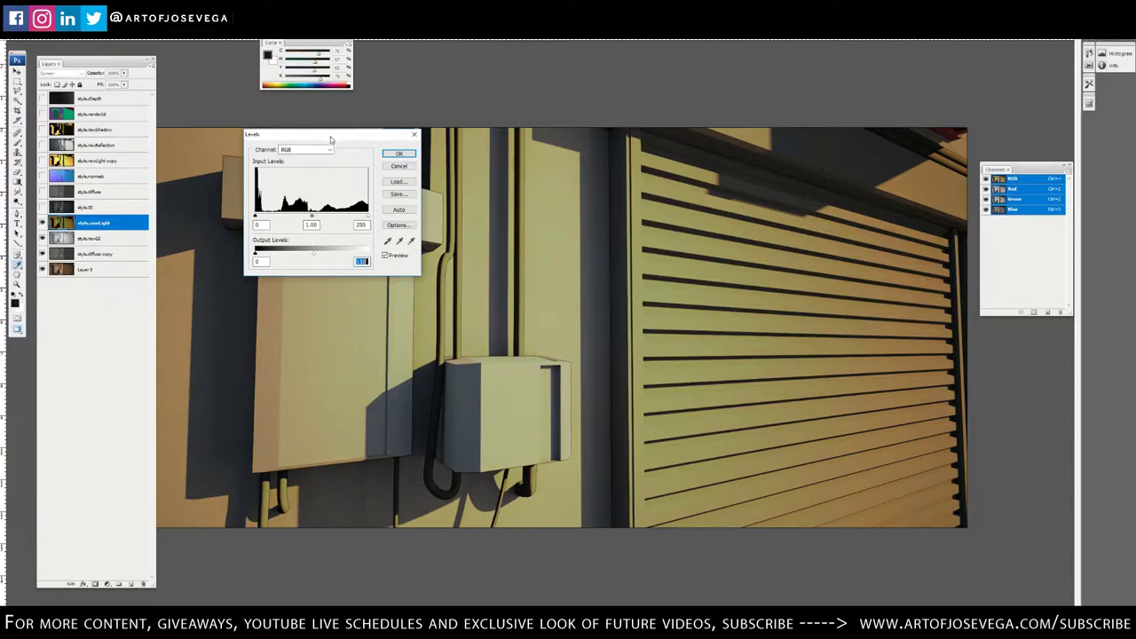
left_click_drag(331, 139, 385, 141)
key("Return")
Strongly raise the raw light pass's saturation and shift its hue slightly toward orange with Hue/Saturation
key("ctrl+u")
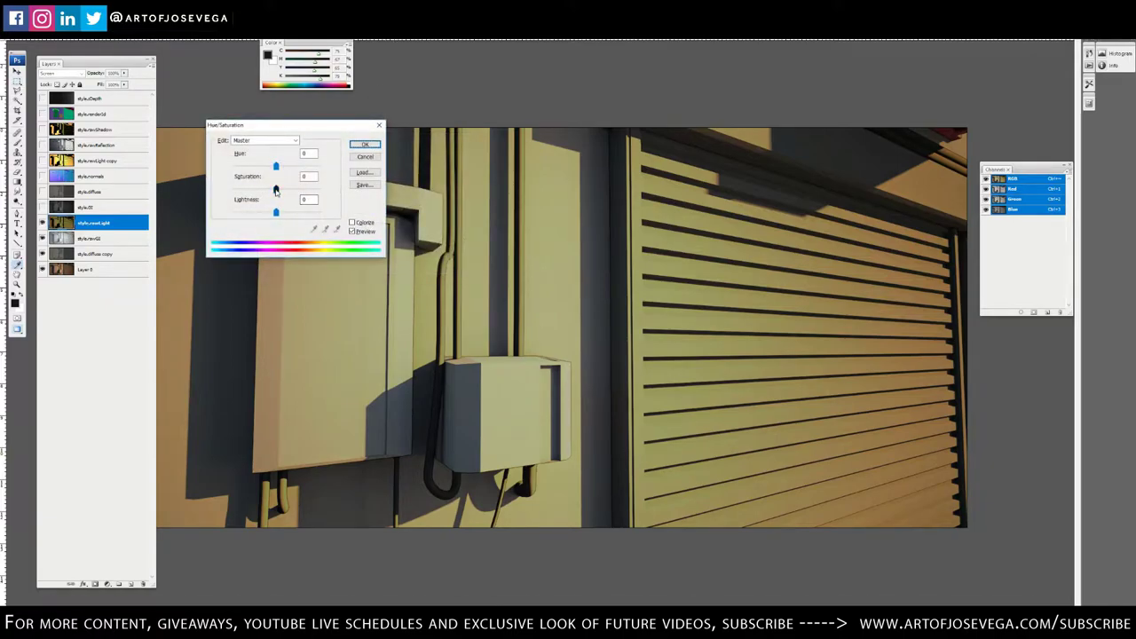
left_click_drag(275, 191, 298, 191)
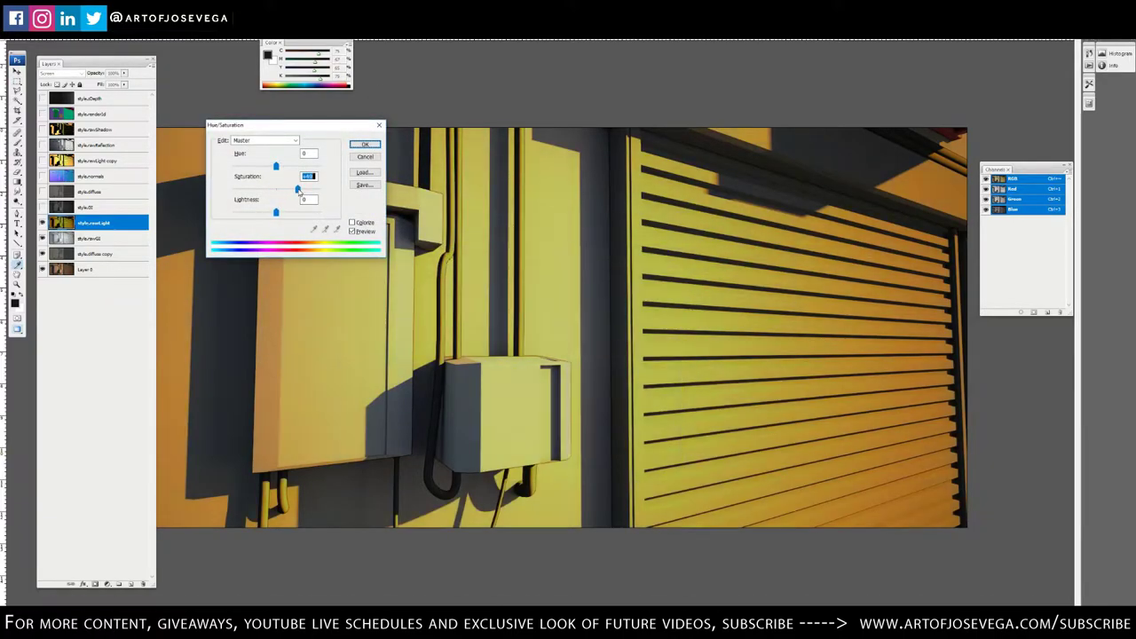
key("Return")
key("ctrl+u")
left_click_drag(275, 167, 271, 171)
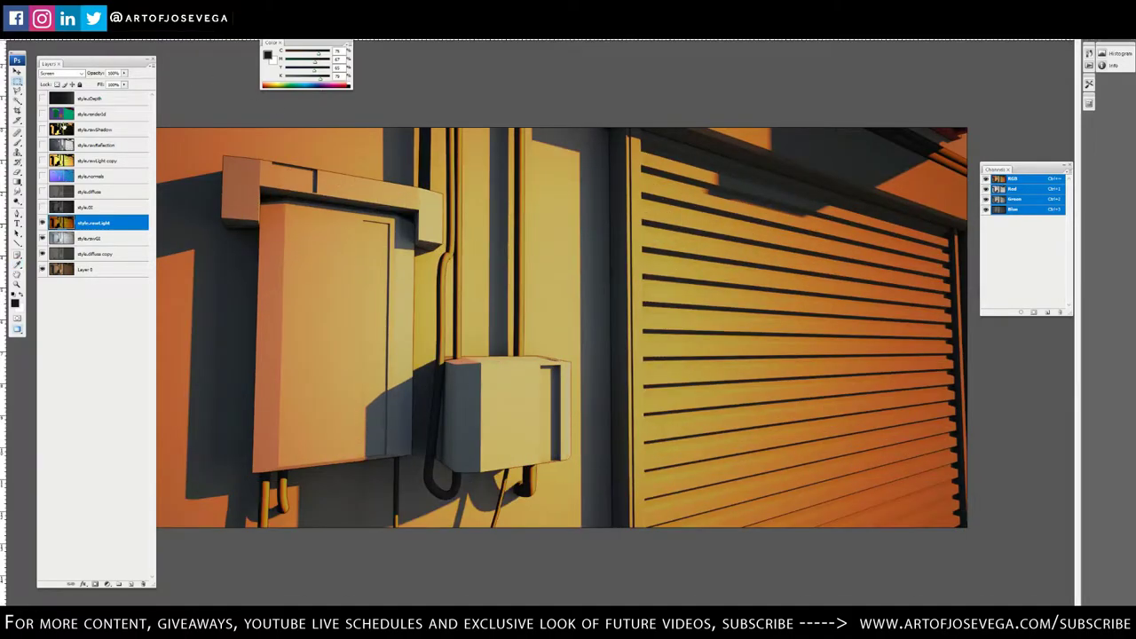
Show and duplicate the raw shadow pass, and place the original directly above the raw light pass
left_click(43, 130)
left_click(105, 131)
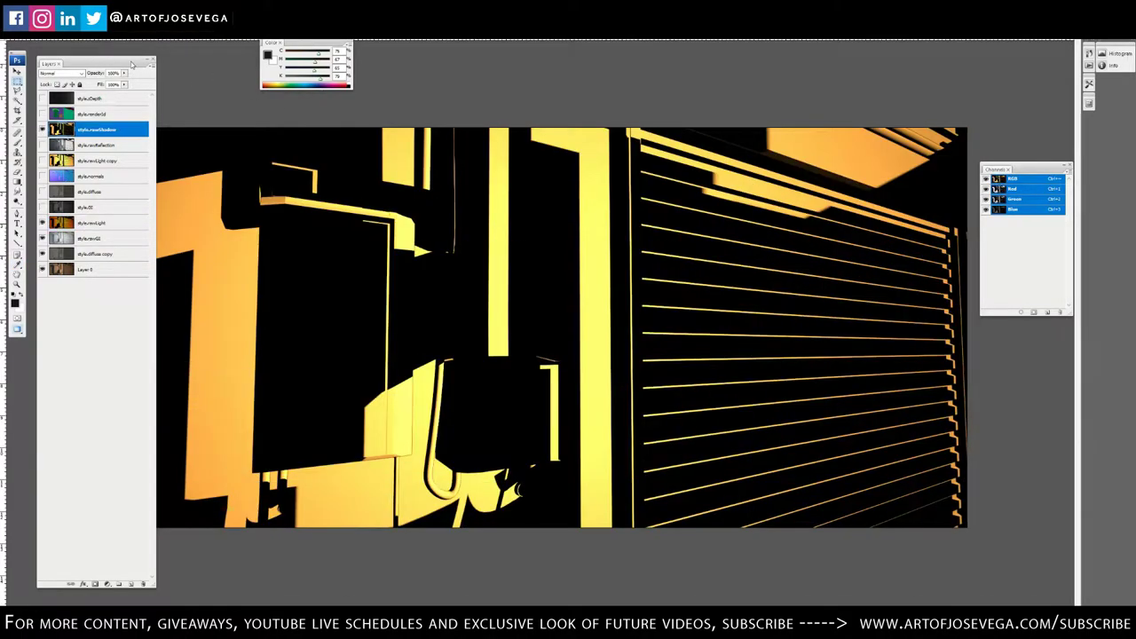
key("ctrl+j")
left_click_drag(97, 130, 92, 223)
Try different blend modes on the raw shadow pass, from Color Burn through Color Dodge to Lighter Color
left_click(69, 74)
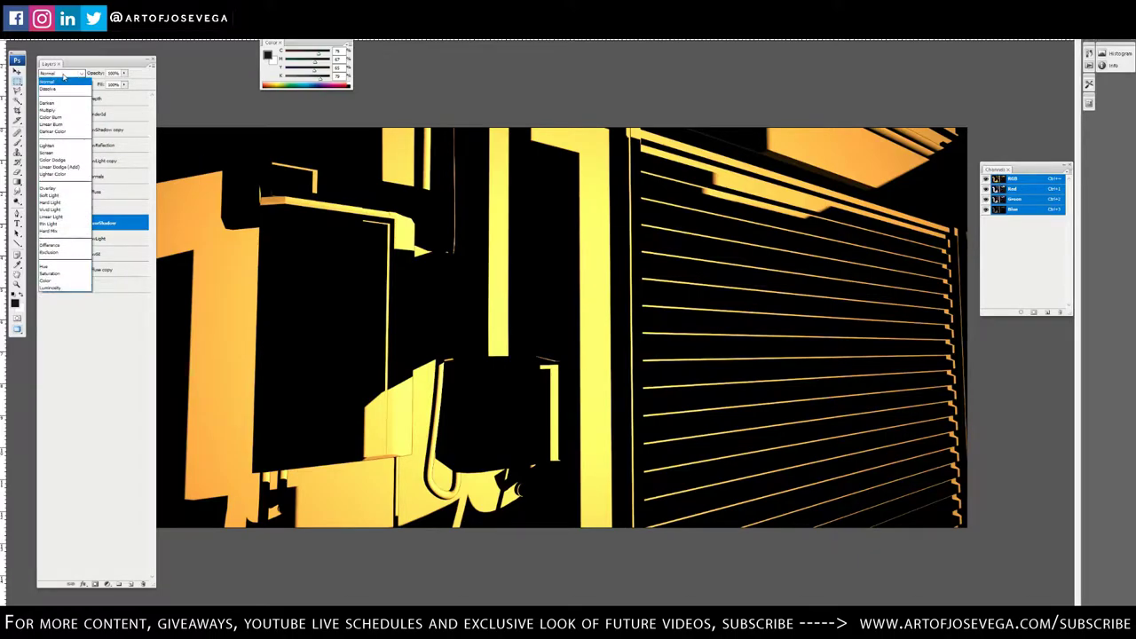
left_click(51, 117)
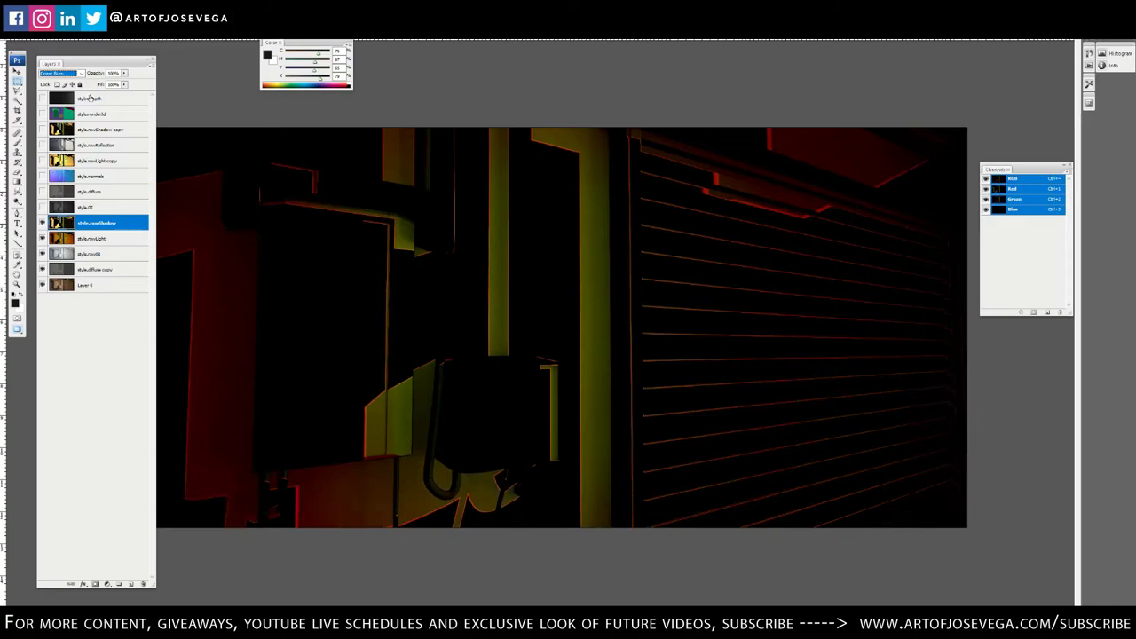
key("Down")
key("Down")
key("Down")
key("Down")
key("Down")
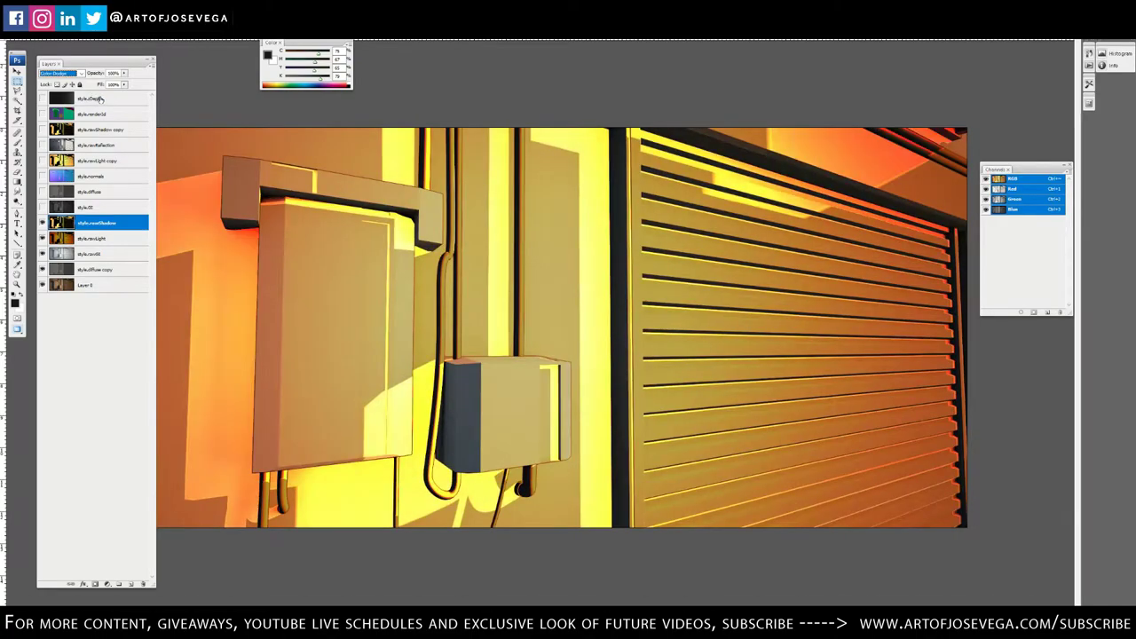
key("shift+plus")
key("shift+plus")
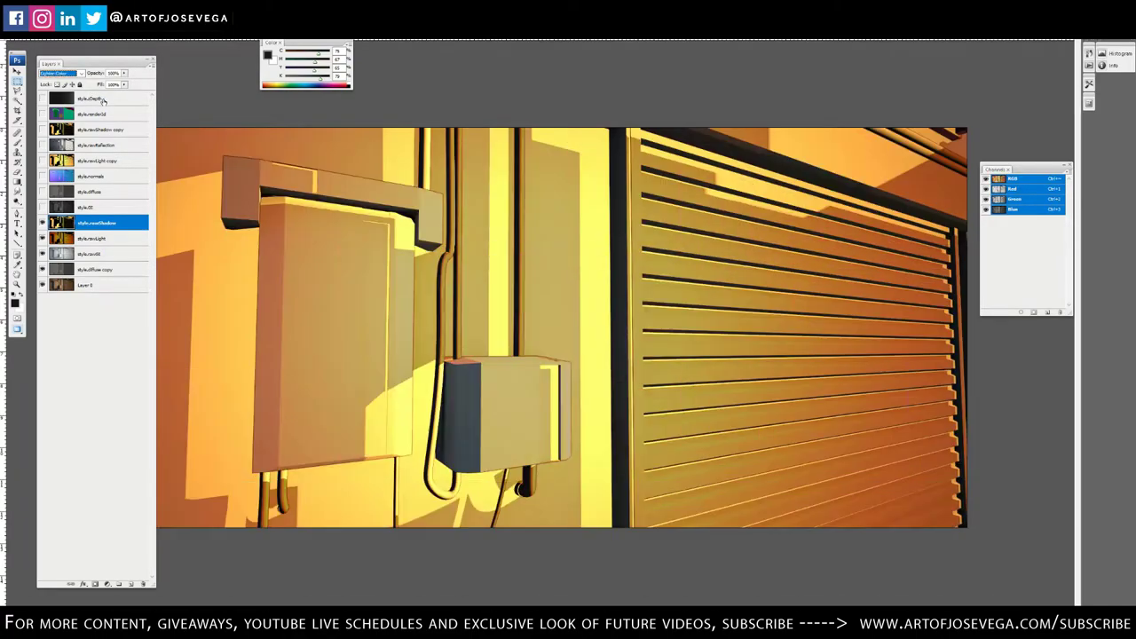
key("Up")
key("Down")
Colorize the raw shadow pass in Hue/Saturation with a blue hue of 195, and reduce its lightness and saturation
key("ctrl+u")
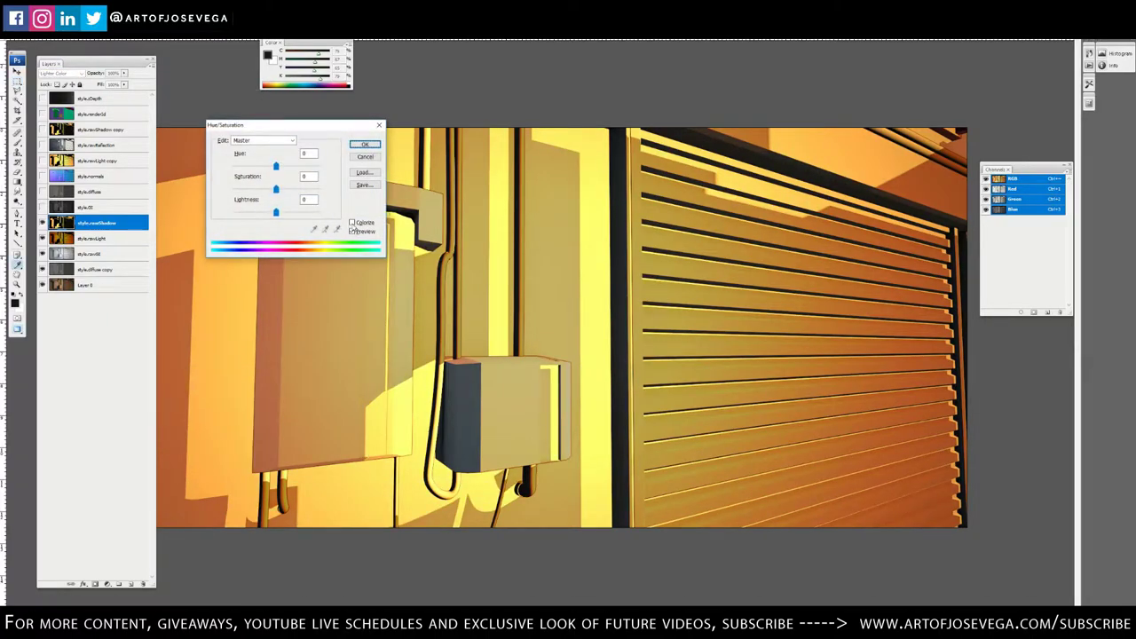
left_click(353, 223)
left_click_drag(252, 213, 246, 215)
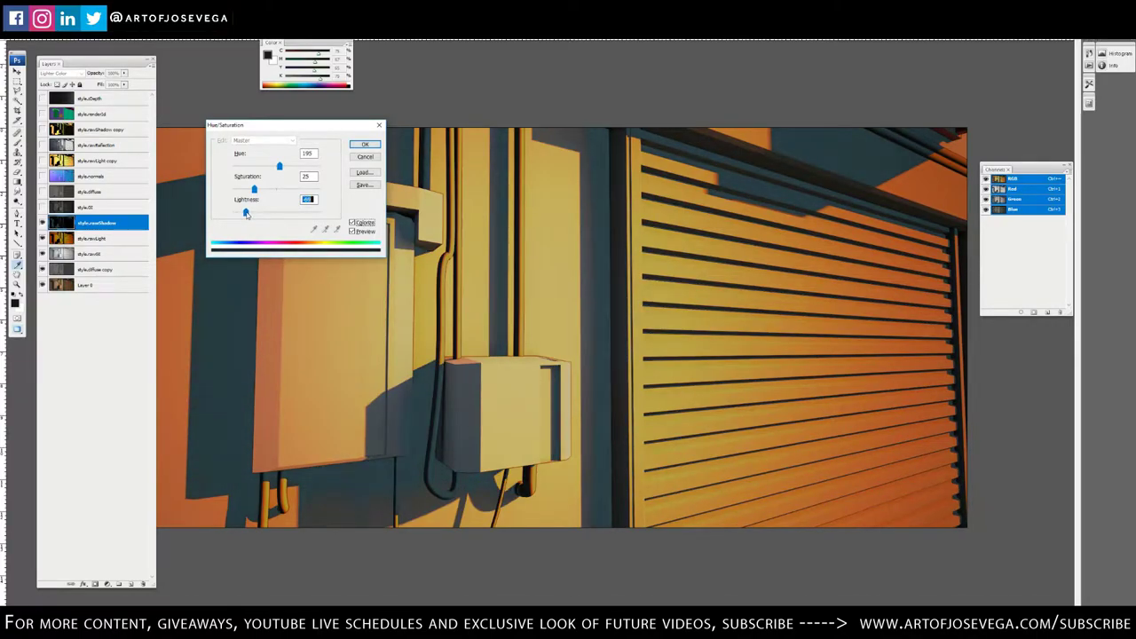
left_click_drag(254, 189, 245, 216)
left_click(364, 143)
Set the raw shadow pass's blend mode to Color Dodge and compare the composite with and without the raw light pass
left_click(64, 73)
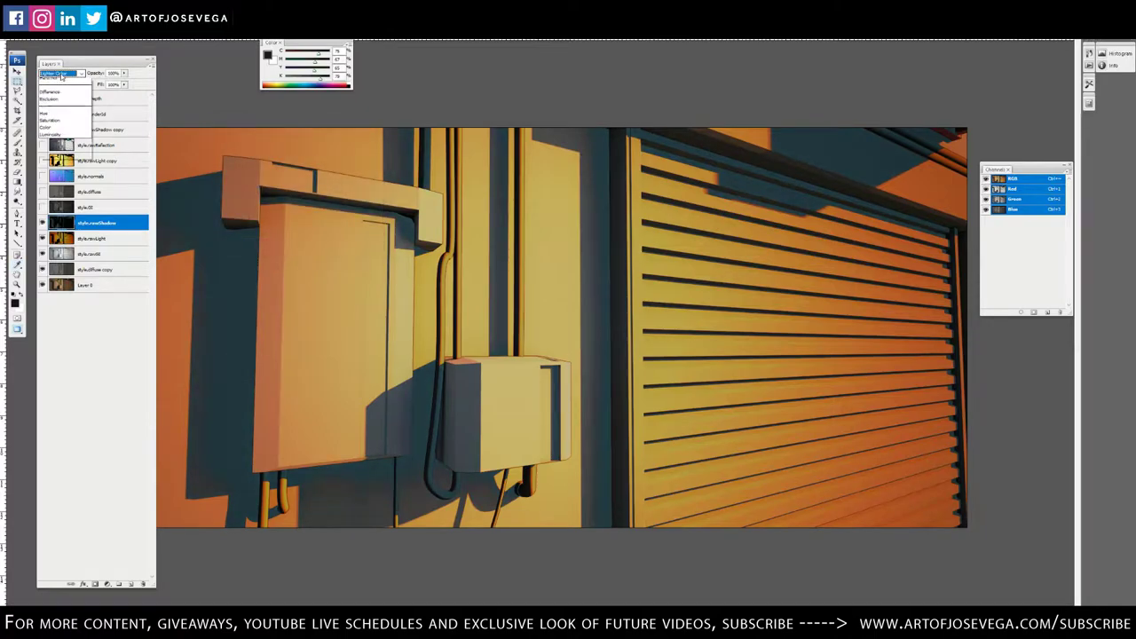
left_click(62, 77)
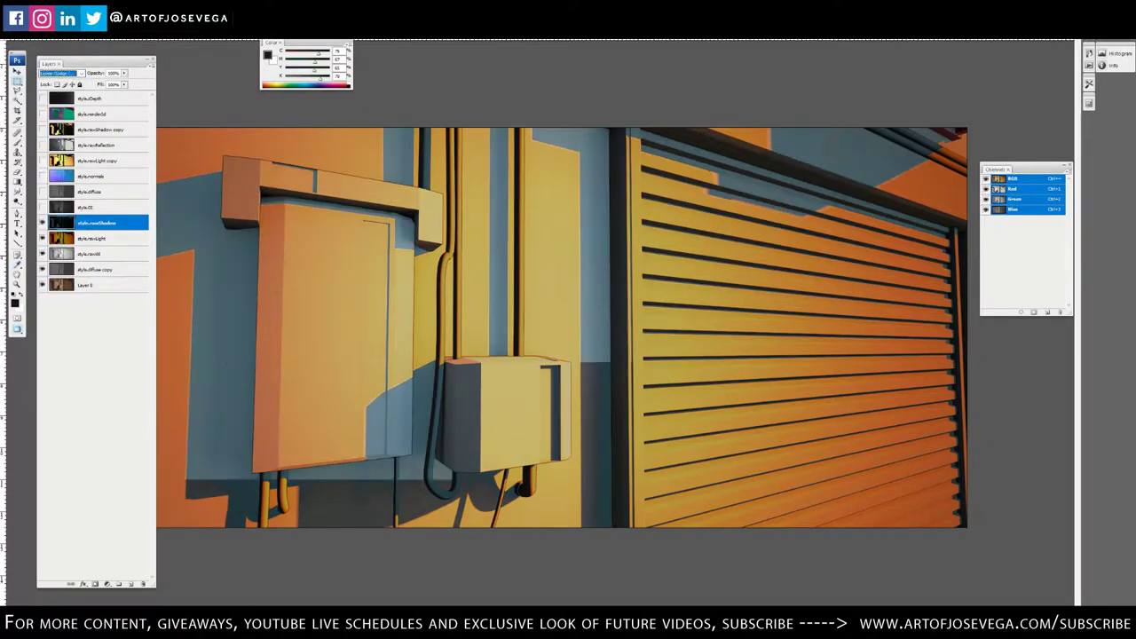
key("Up")
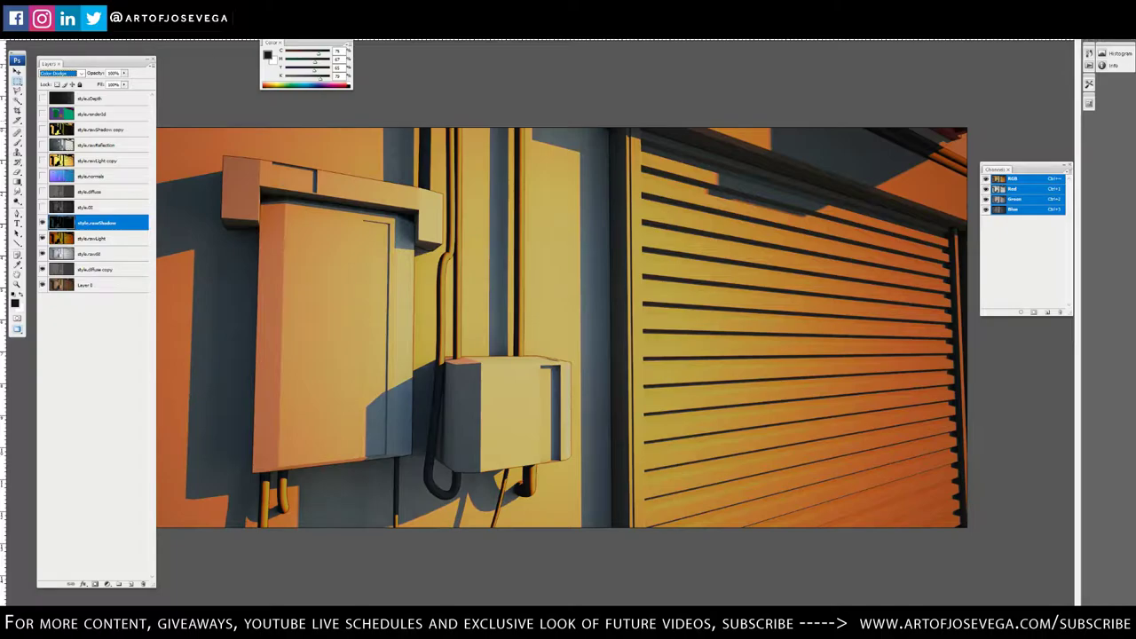
key("Return")
left_click(42, 238)
left_click(43, 239)
Add a layer mask to the raw light pass
left_click(96, 239)
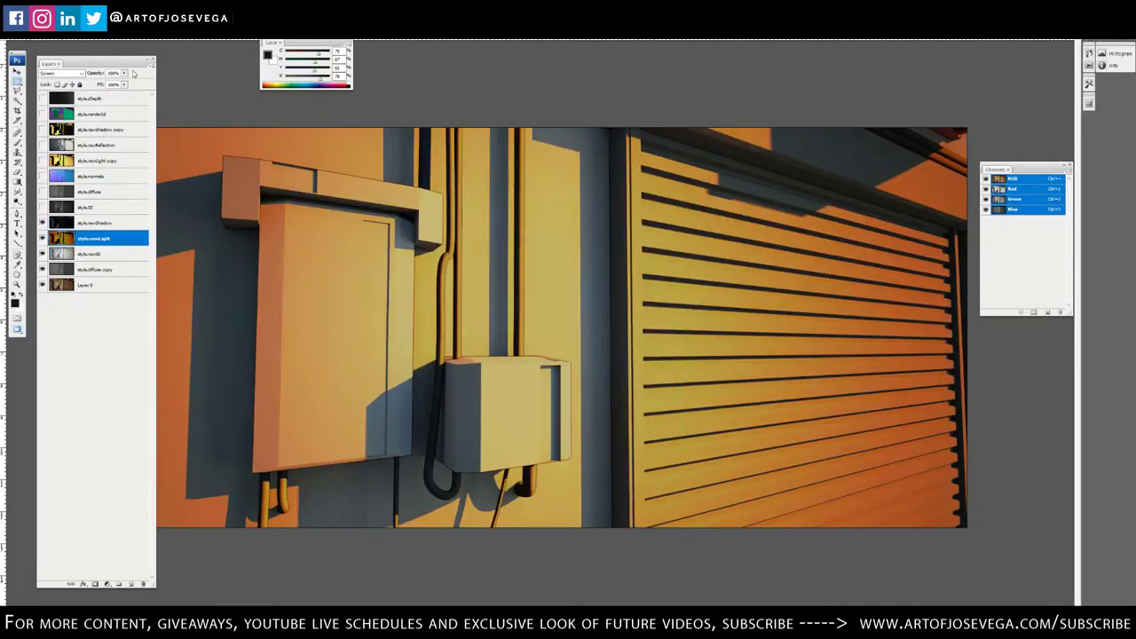
key("ctrl+minus")
key("b")
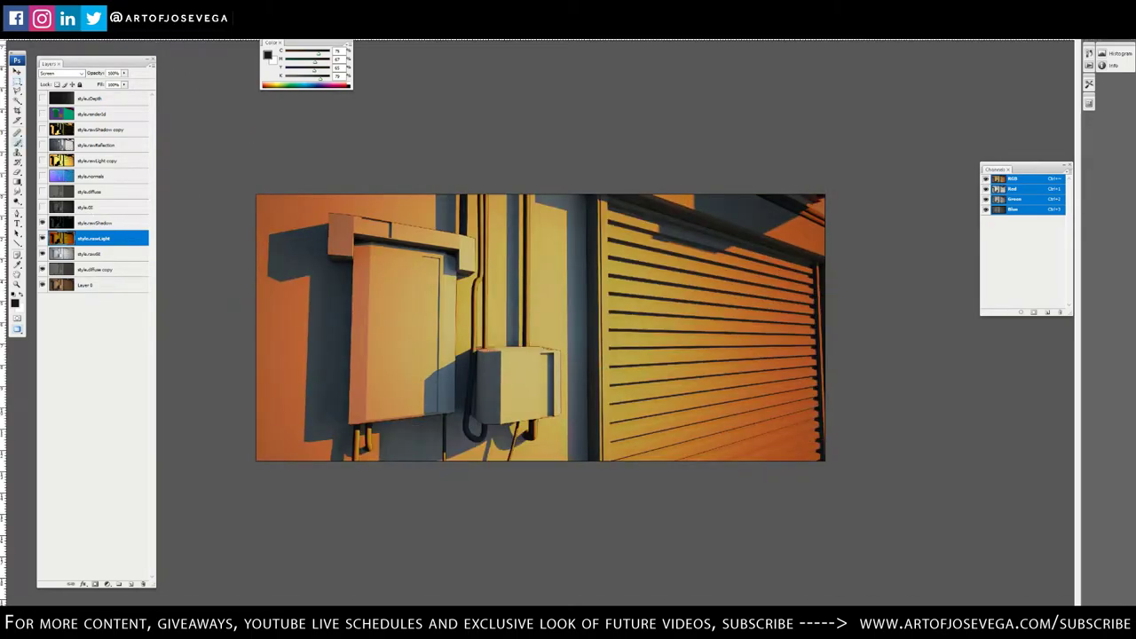
left_click(96, 584)
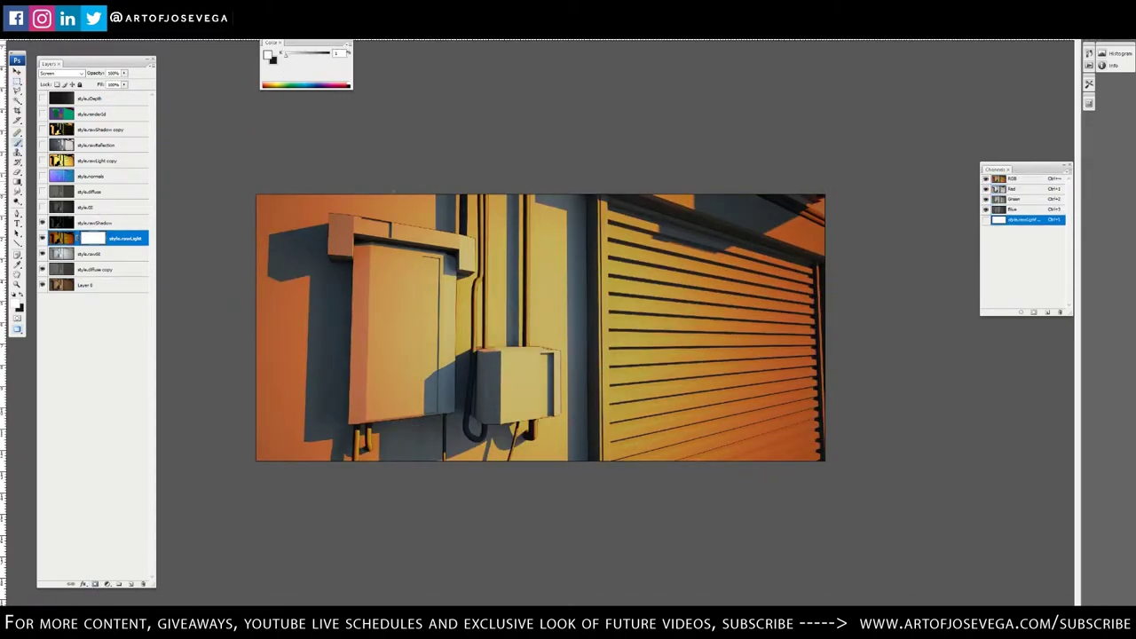
Paint black on the raw light pass's mask with a very large soft brush to fade the warm light around the image's edges
right_click(436, 253)
double_click(722, 419)
key("bracketright")
key("bracketright")
key("bracketright")
key("bracketright")
key("bracketright")
key("bracketright")
key("bracketright")
key("ctrl+minus")
key("bracketright")
key("bracketright")
key("bracketright")
key("x")
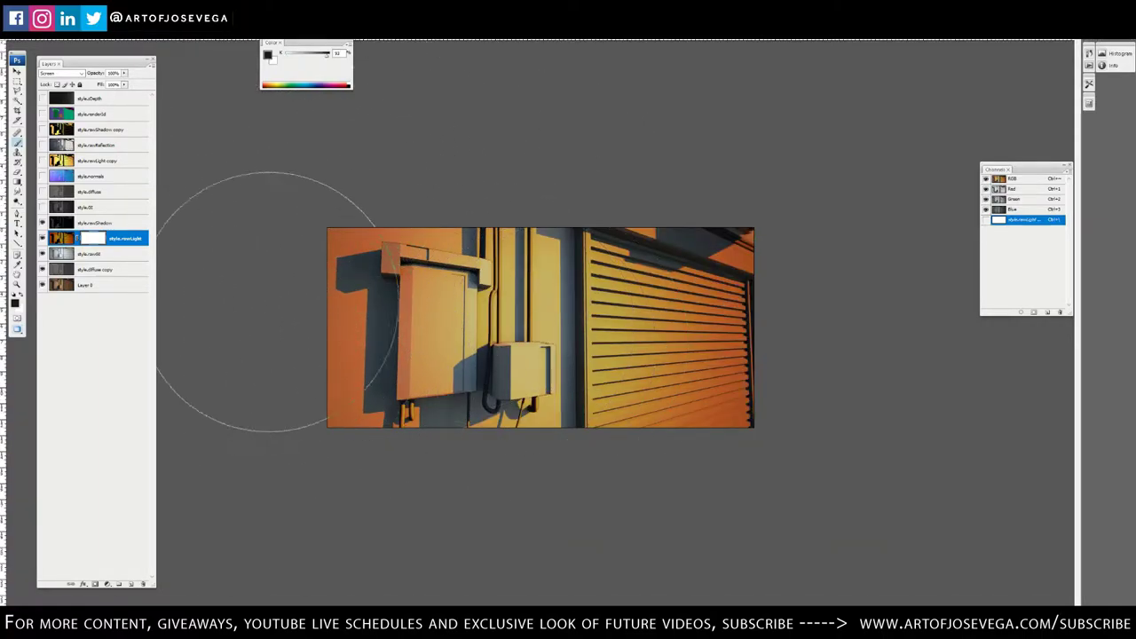
mouse_move(267, 240)
left_mouse_down()
mouse_move(426, 182)
mouse_move(364, 258)
mouse_move(342, 371)
left_mouse_up()
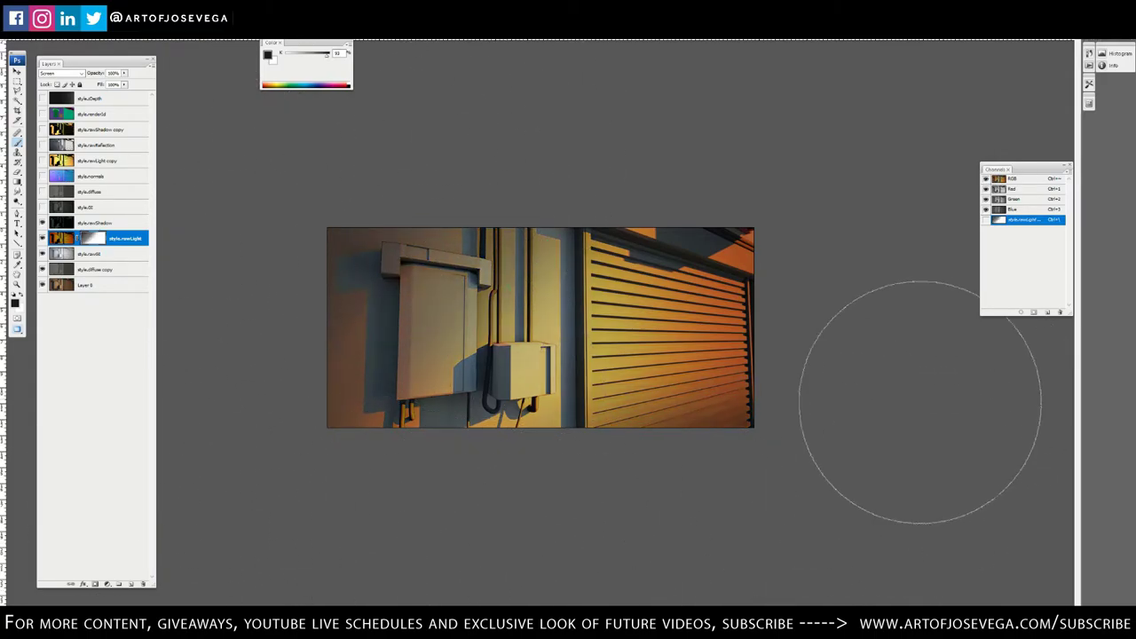
key("ctrl+plus")
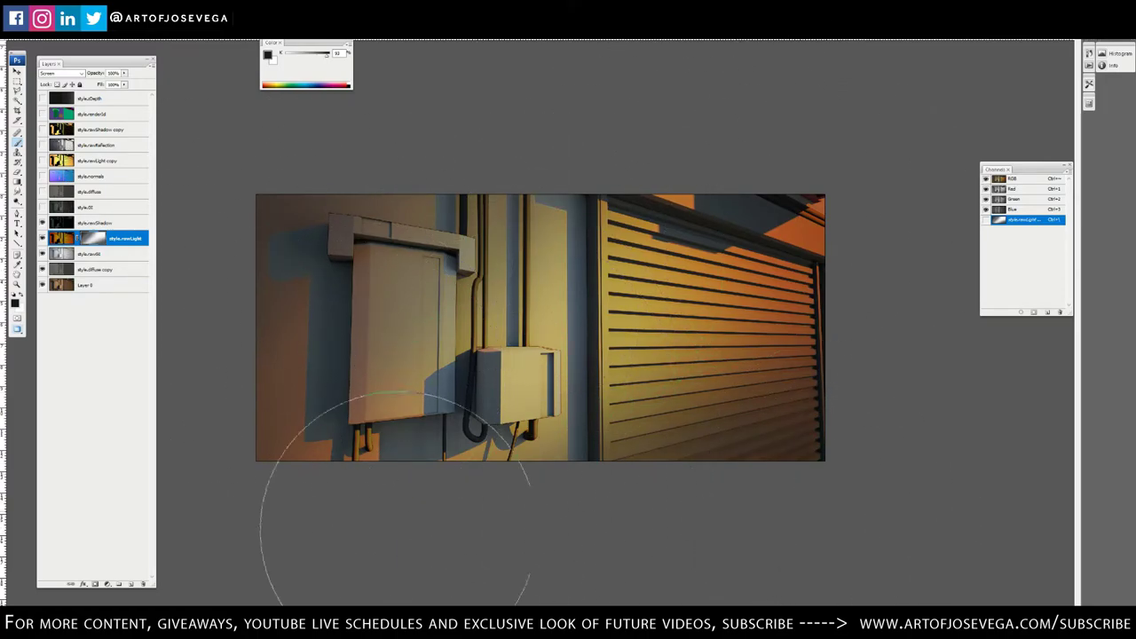
left_click(257, 419)
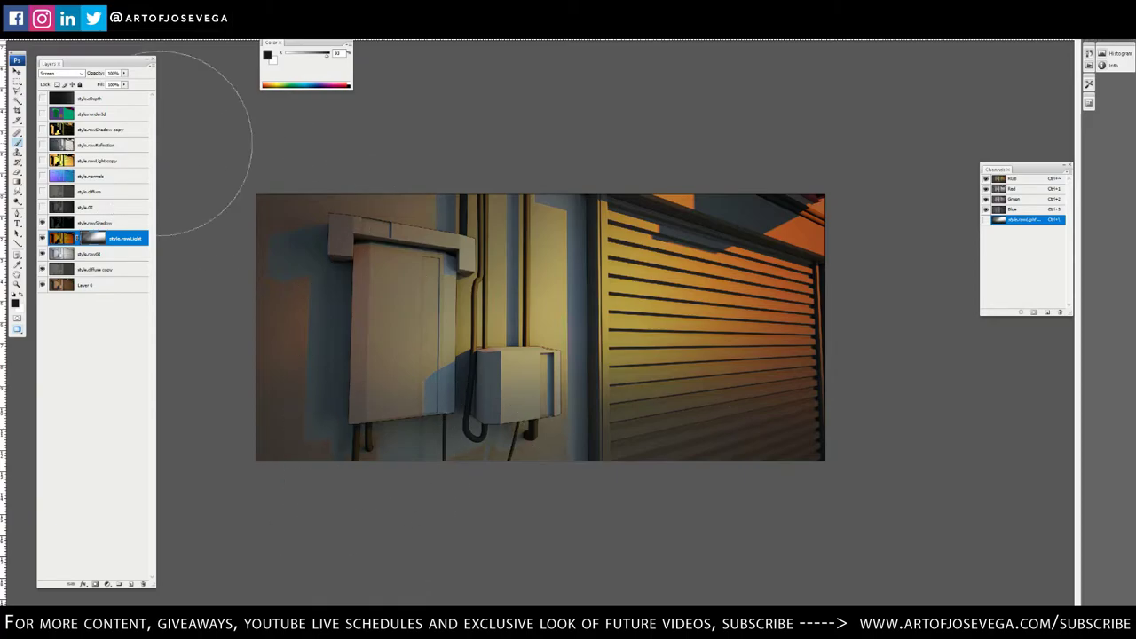
Paint the raw light pass's mask back to white to restore the warm light across the whole image
key("x")
left_click_drag(352, 358, 330, 342)
key("]")
key("]")
key("]")
key("]")
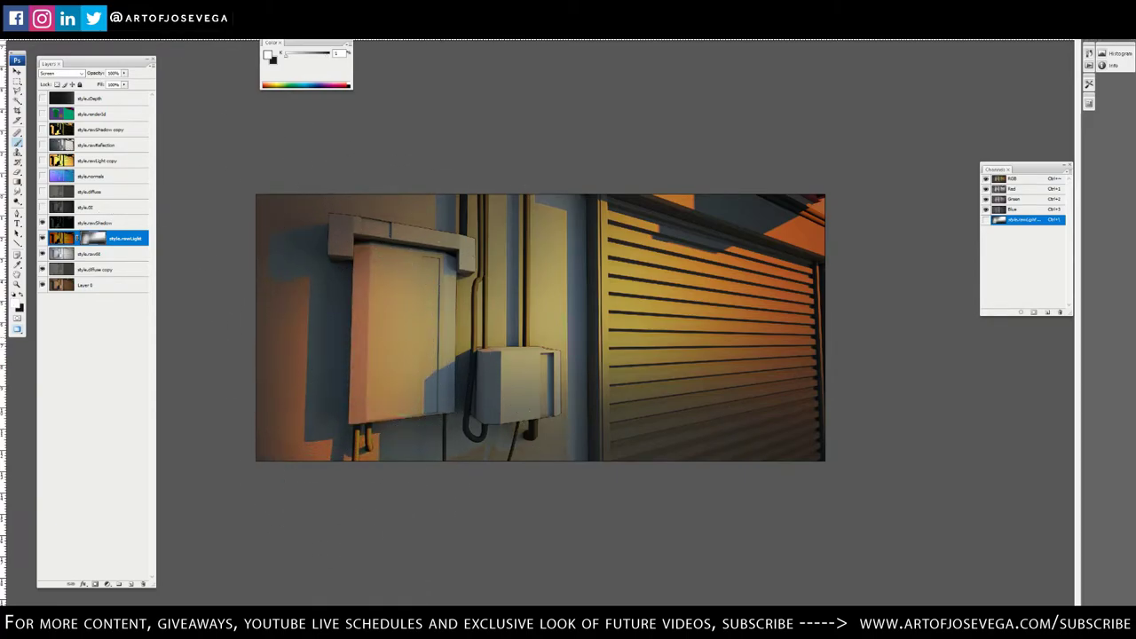
mouse_move(466, 276)
left_mouse_down()
mouse_move(530, 392)
mouse_move(585, 282)
mouse_move(368, 487)
mouse_move(583, 299)
mouse_move(500, 368)
left_mouse_up()
mouse_move(746, 417)
left_mouse_down()
mouse_move(332, 435)
mouse_move(806, 462)
mouse_move(392, 350)
left_mouse_up()
key("m")
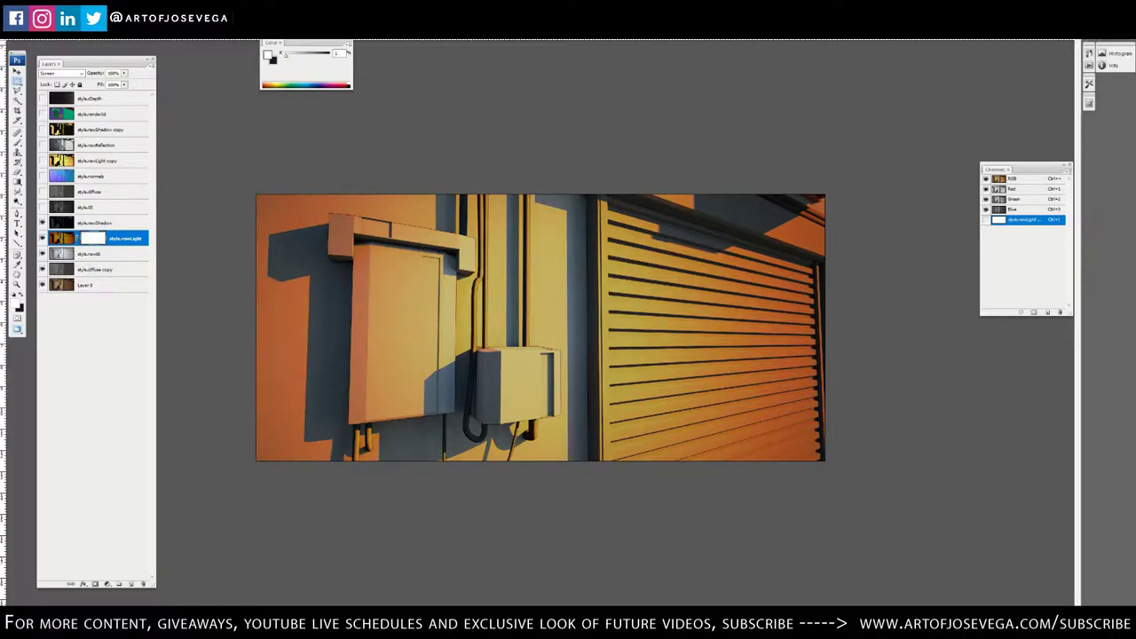
Hide the raw shadow, raw light, raw GI and diffuse copy passes, leaving the base render visible and selected
key("v")
left_click(106, 222)
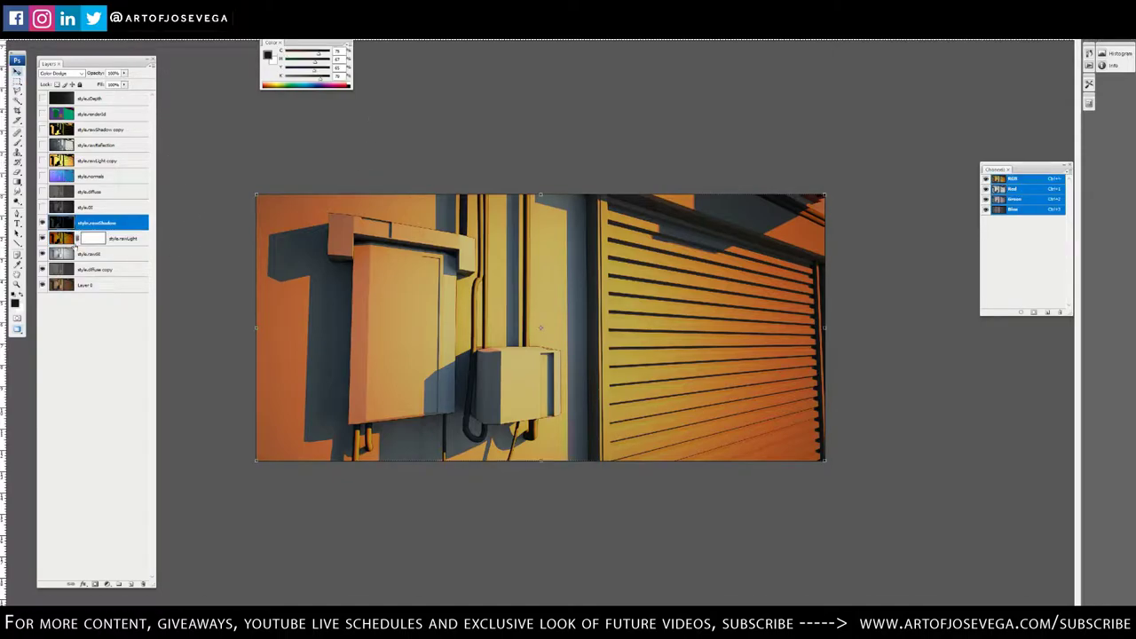
left_click_drag(44, 225, 42, 268)
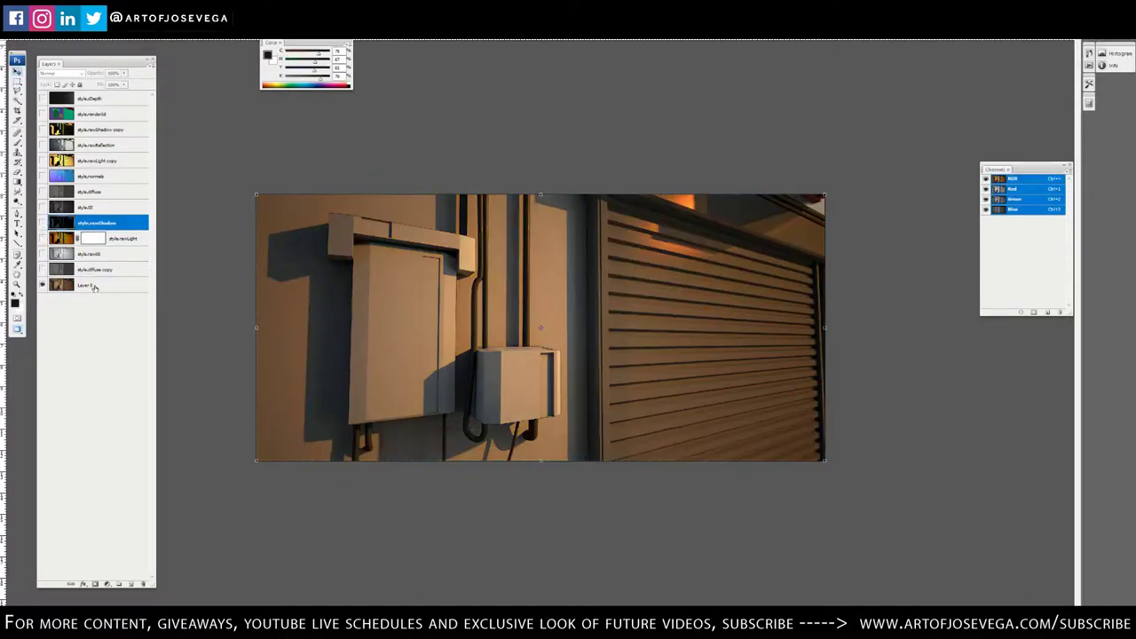
left_click(93, 286)
key("m")
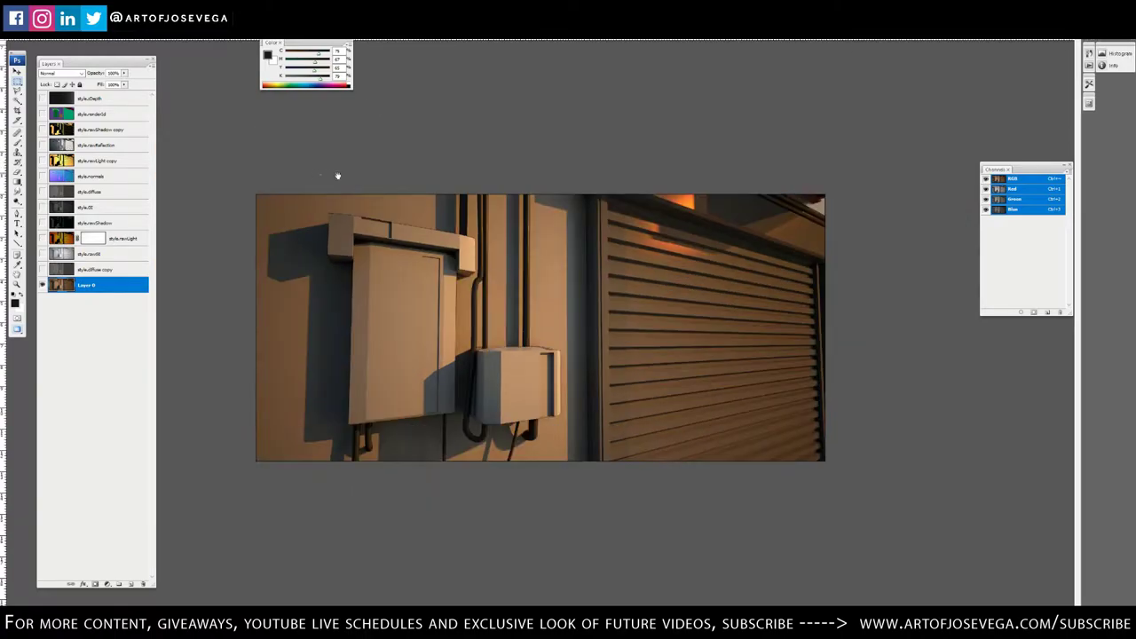
key("ctrl+plus")
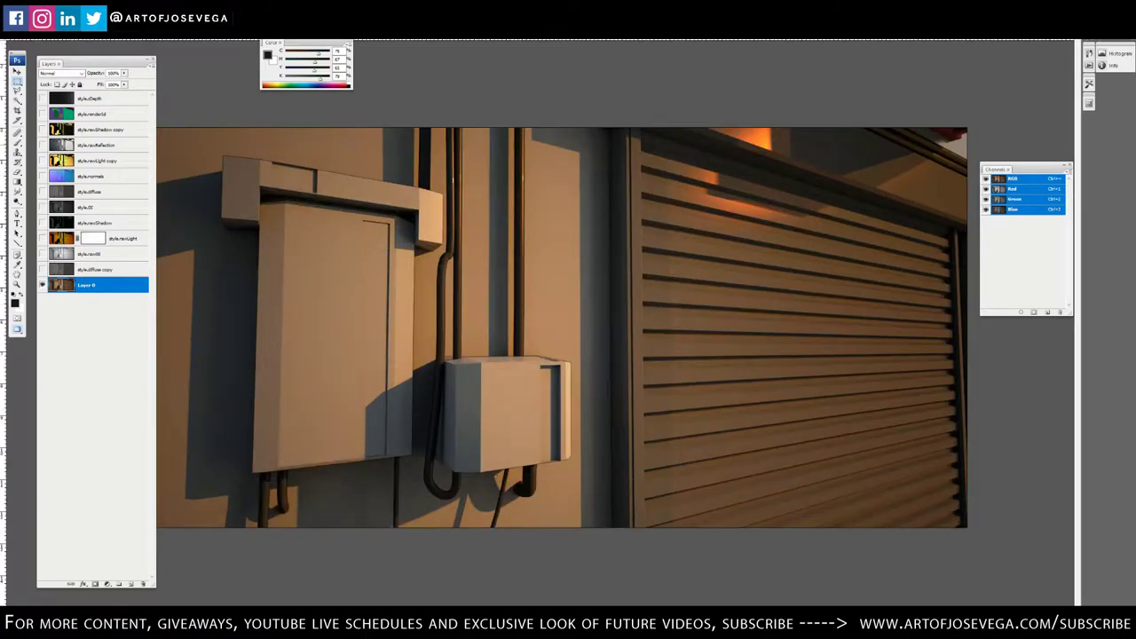
key("ctrl+minus")
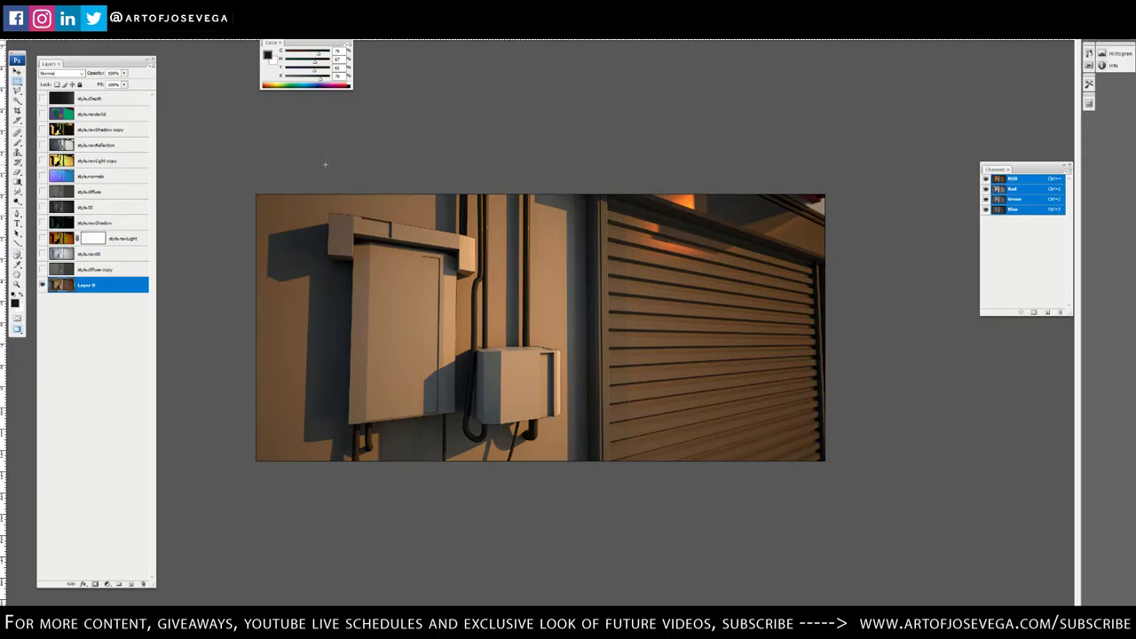
Delete the masked raw light pass
left_click(123, 238)
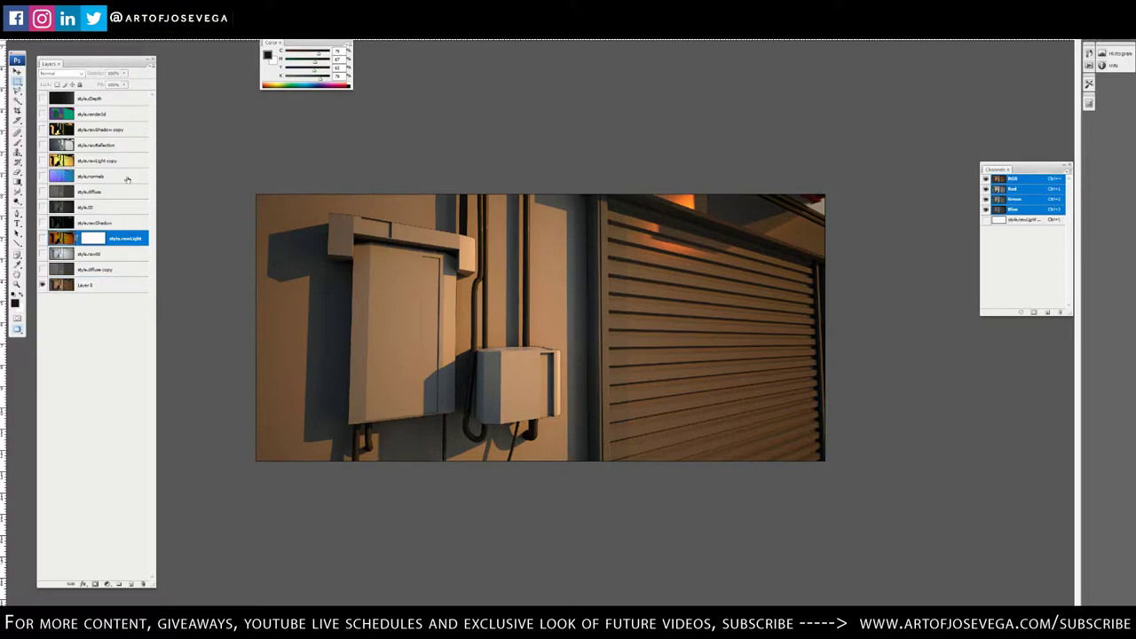
key("v")
key("Delete")
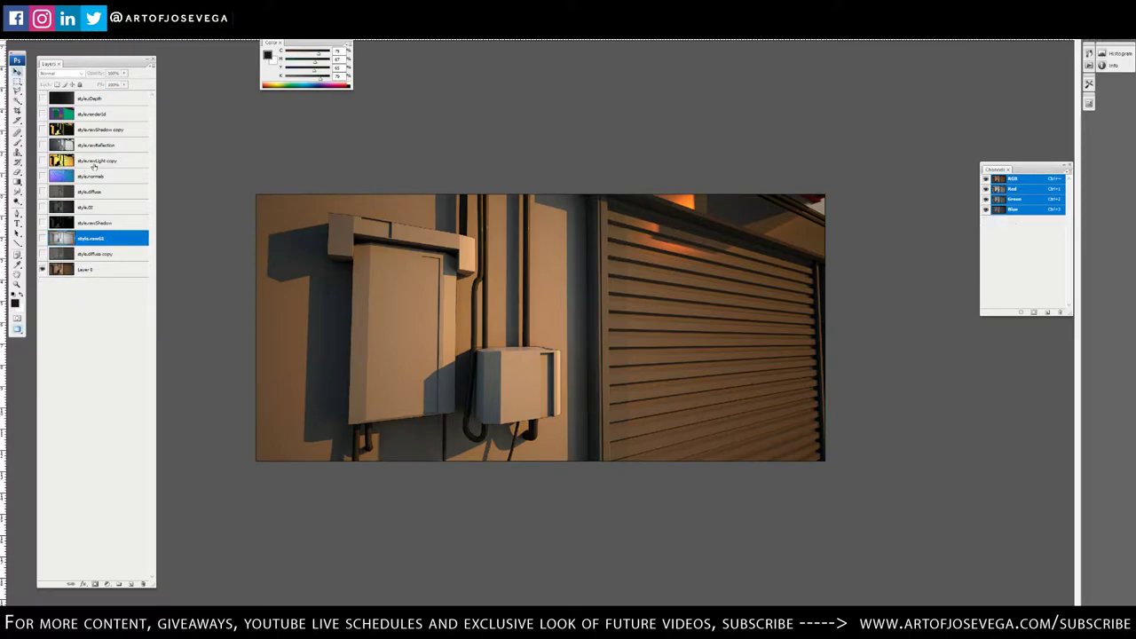
Duplicate the raw light copy, then move the original copy directly above the base render and show it
left_click(76, 160)
key("m")
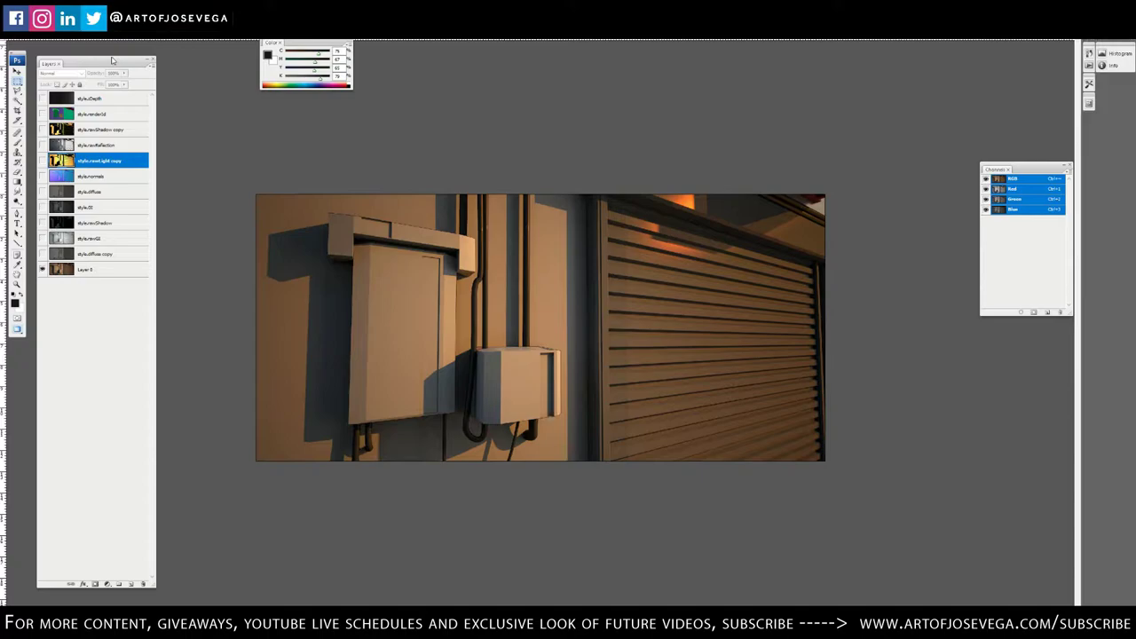
key("ctrl+j")
key("v")
left_click_drag(87, 176, 100, 272)
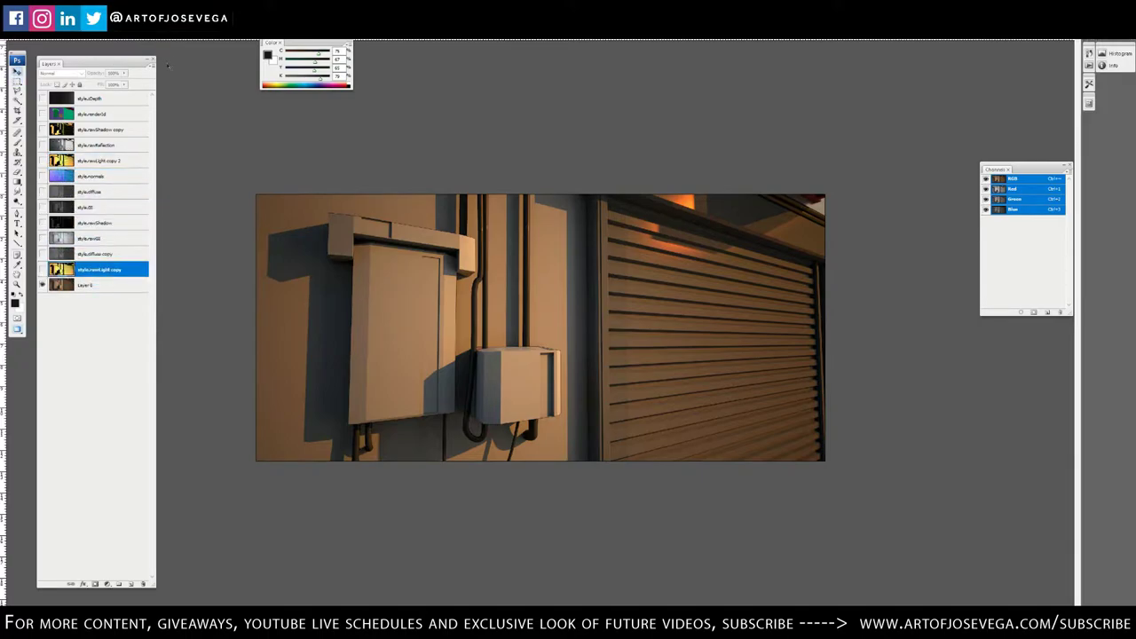
left_click(41, 269)
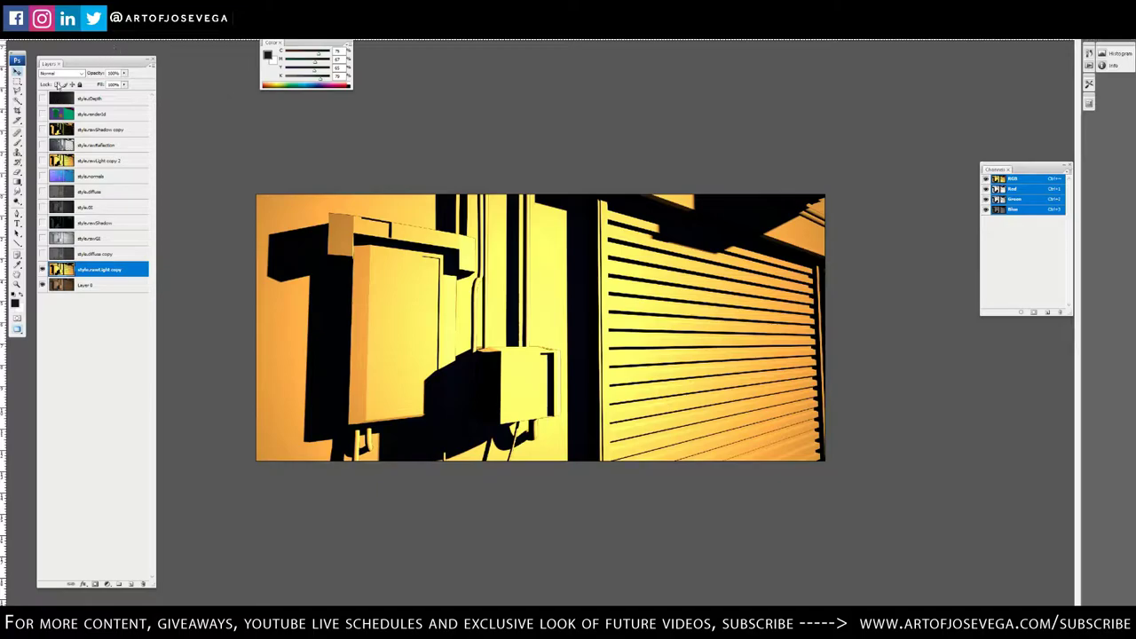
Set the raw light copy to Color Dodge and lower its lightness to about -68 in Hue/Saturation
left_click(59, 73)
left_click(55, 154)
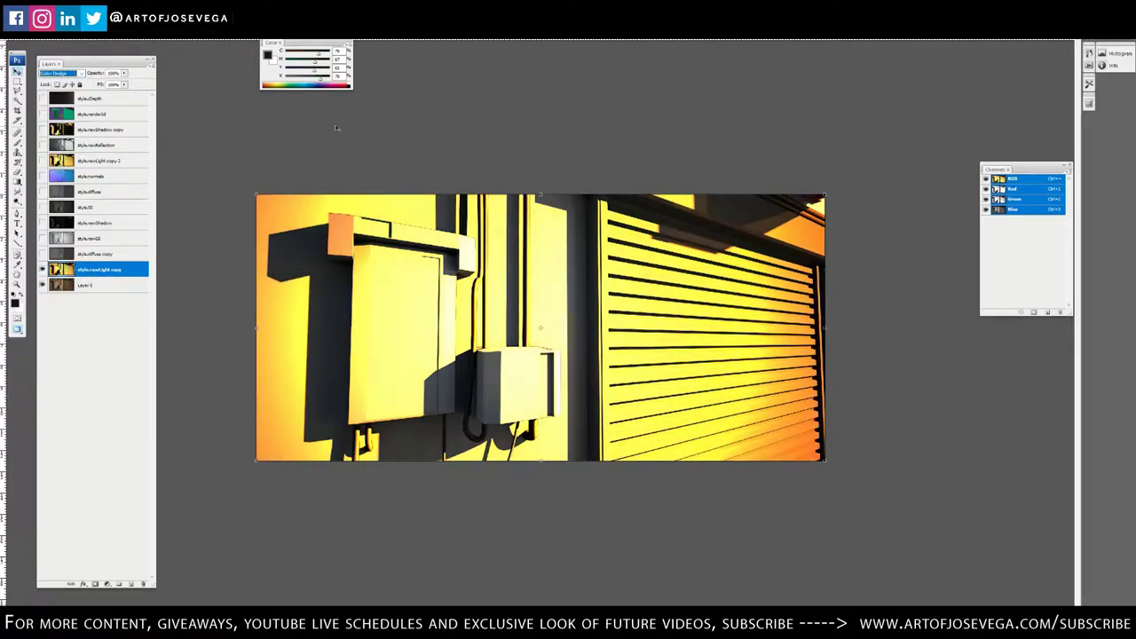
key("ctrl+u")
left_click_drag(276, 213, 246, 215)
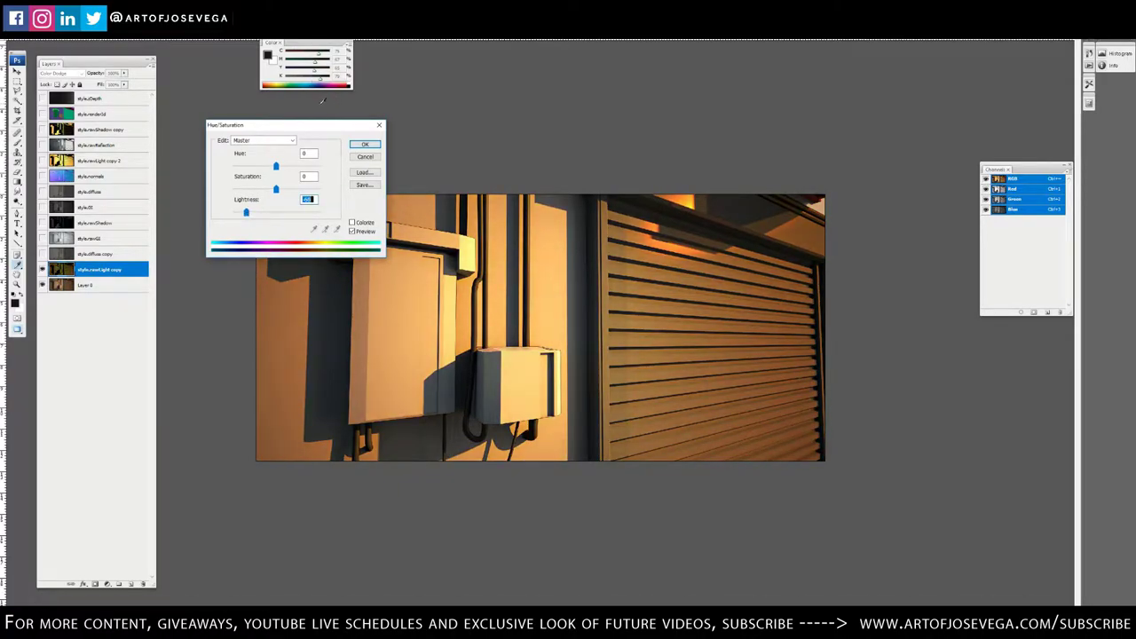
key("ctrl+plus")
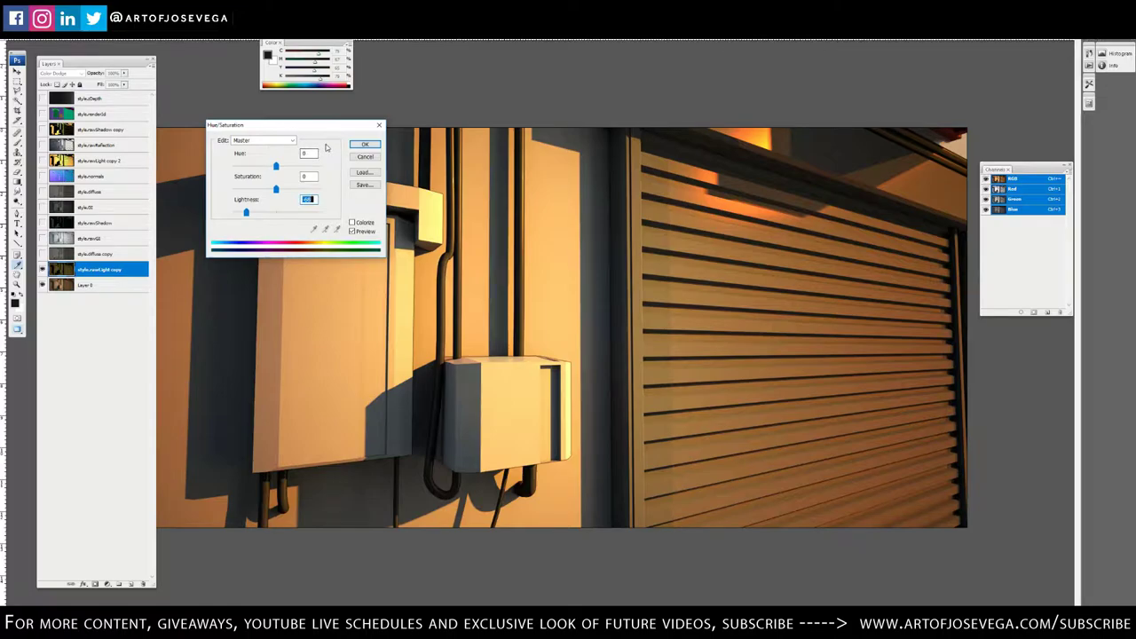
key("ctrl+minus")
key("ctrl+plus")
key("Return")
key("ctrl+minus")
key("ctrl+minus")
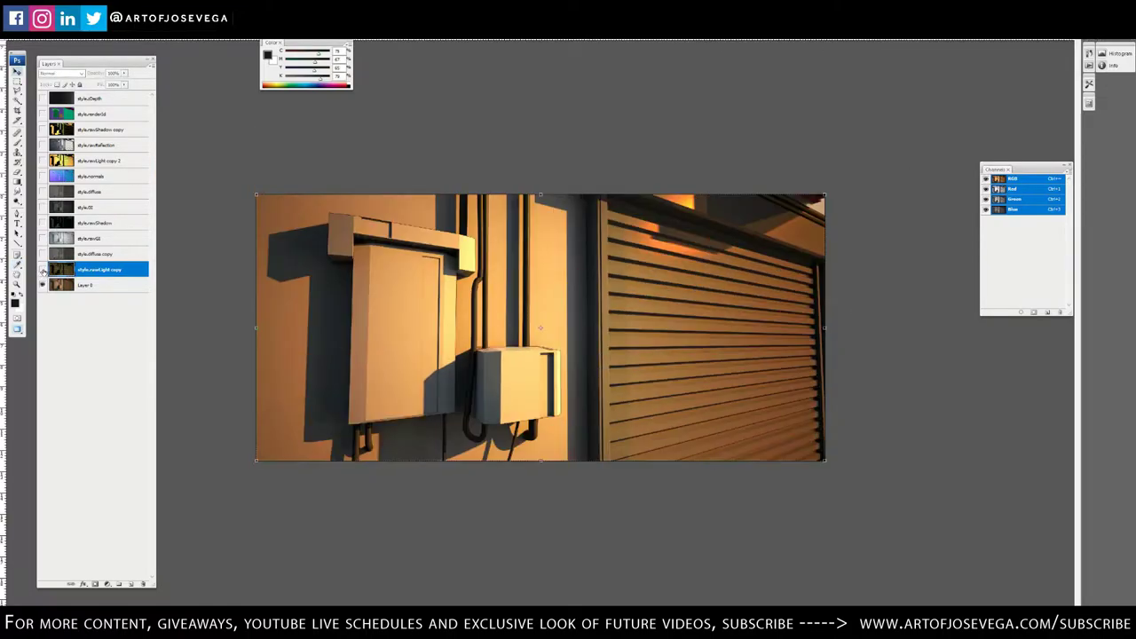
left_click(42, 269)
left_click(42, 270)
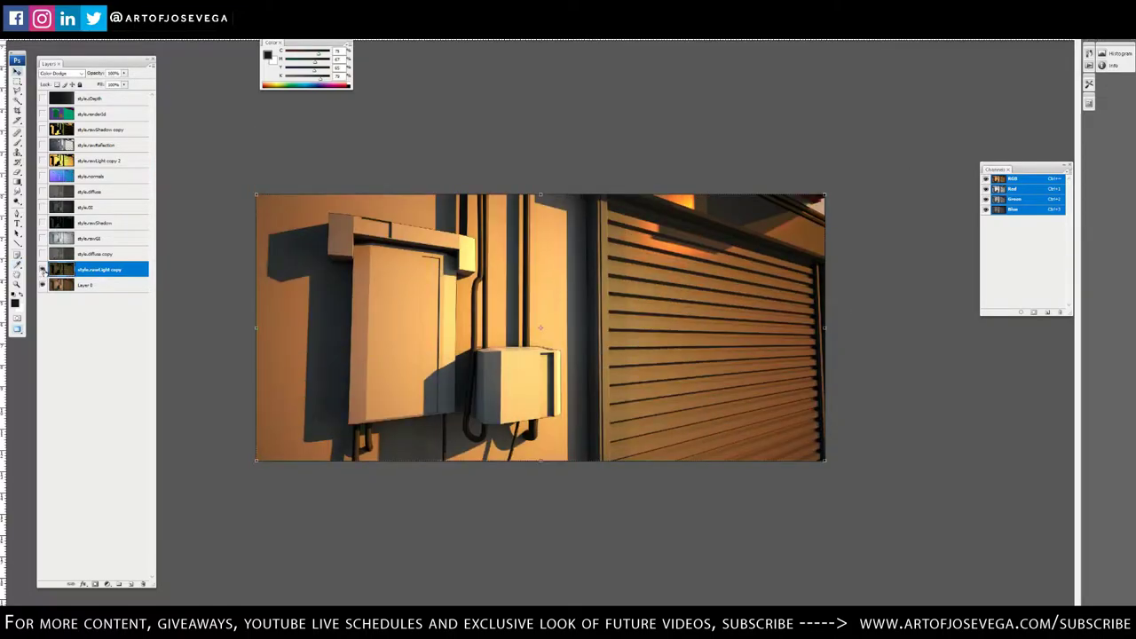
Add a mask to the raw light copy and paint black along the image's lower edge with a large soft brush
left_click(95, 584)
key("x")
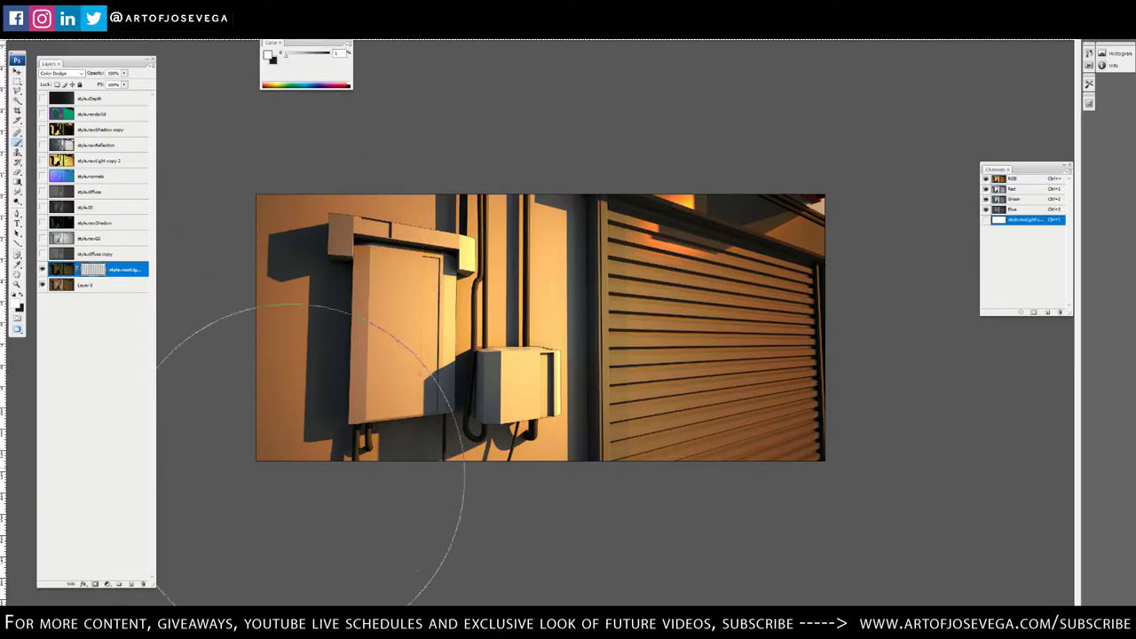
key("bracketleft")
key("bracketleft")
left_click_drag(283, 463, 462, 542)
left_click_drag(688, 590, 263, 471)
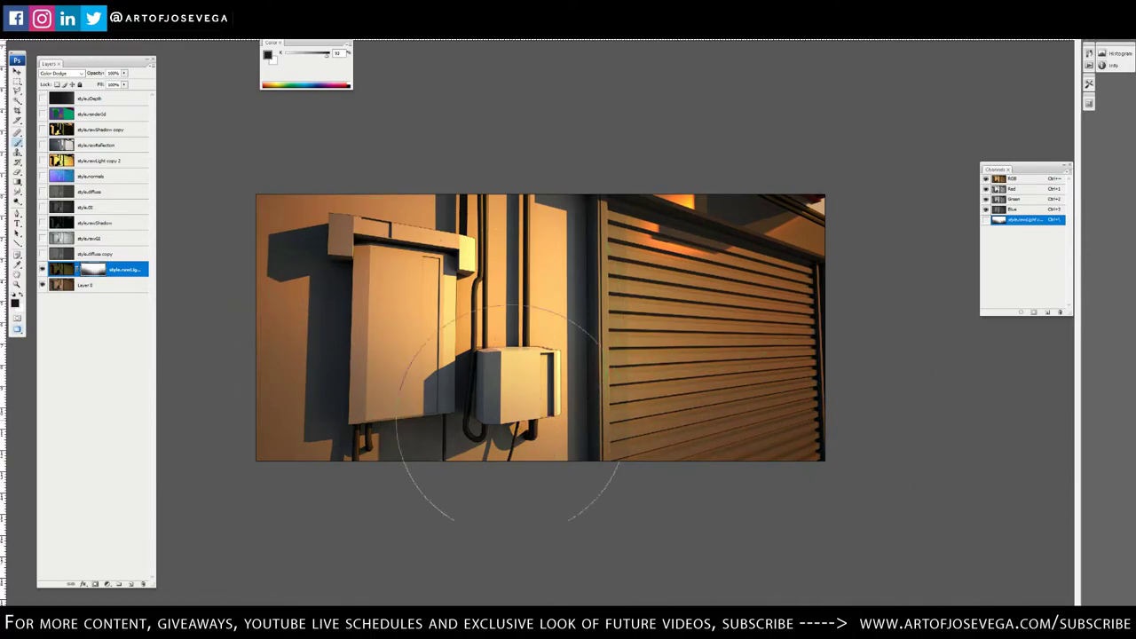
Duplicate the raw shadow copy, then move the original copy directly above the masked raw light copy and show it
key("m")
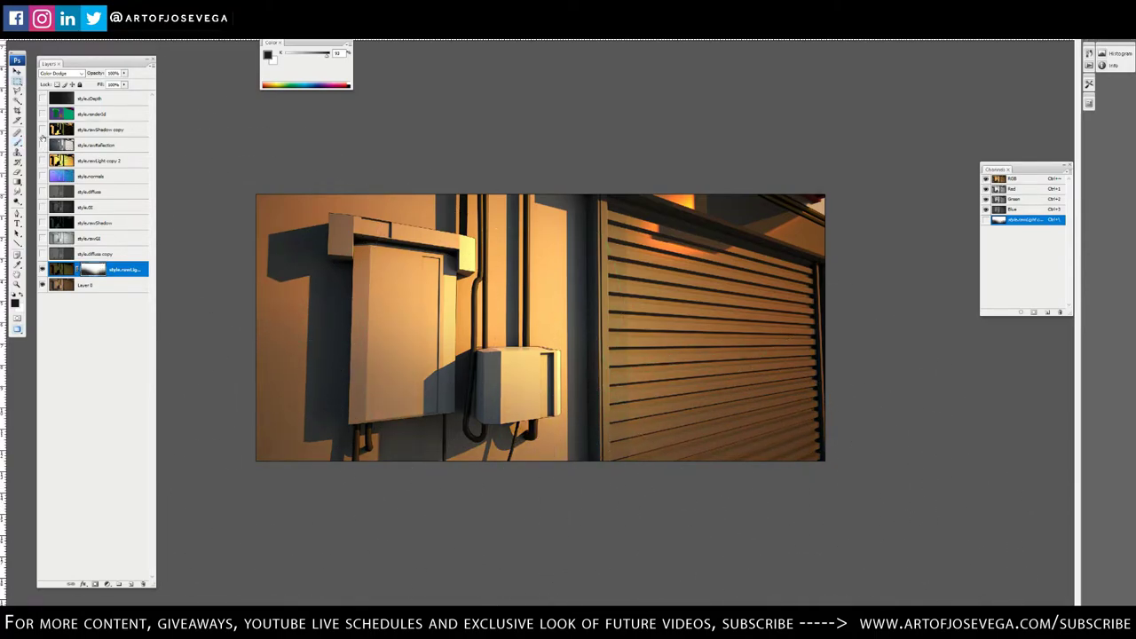
left_click(63, 130)
key("ctrl+j")
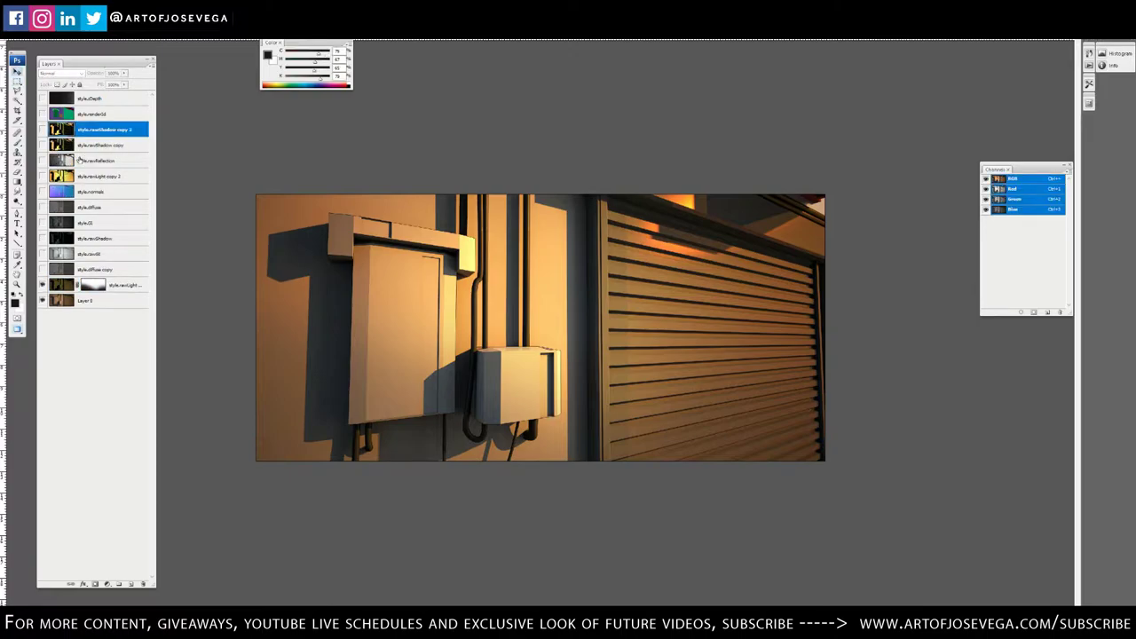
left_click_drag(92, 146, 55, 268)
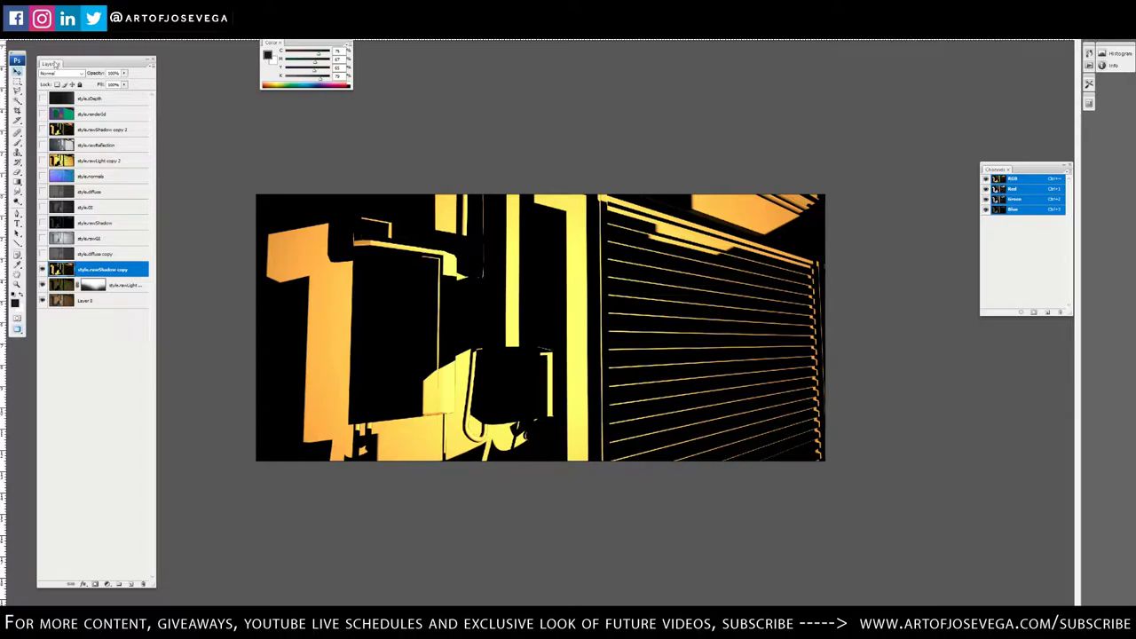
Try neighbouring blend modes such as Screen on the raw shadow copy and settle on Lighten
left_click(60, 73)
left_click(66, 151)
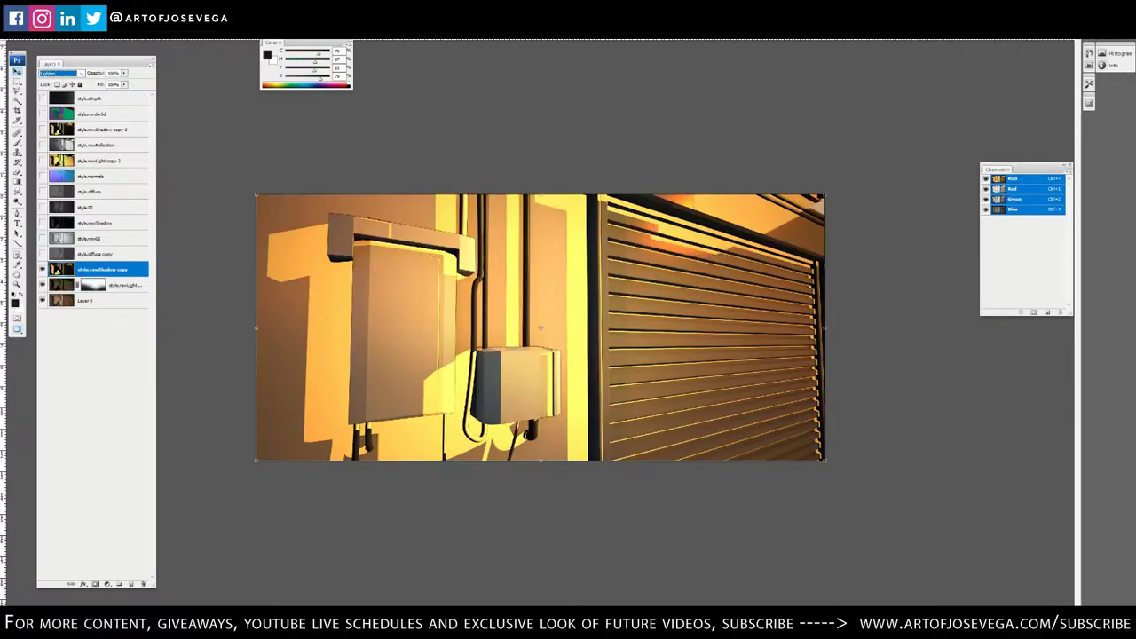
key("Down")
key("Up")
key("Down")
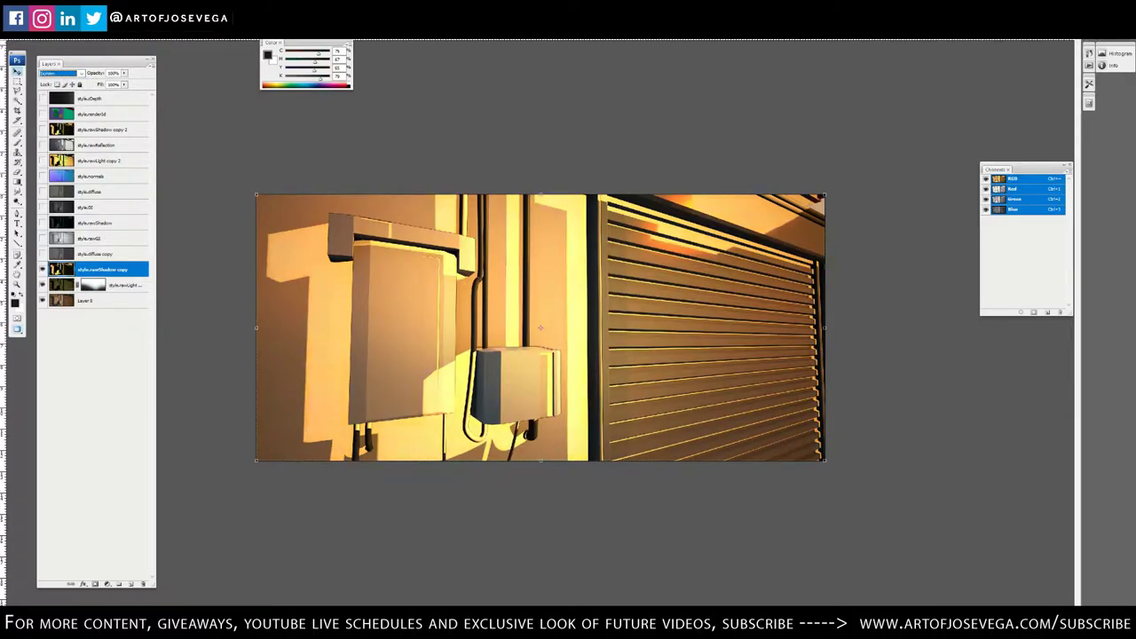
key("Up")
key("Up")
key("Up")
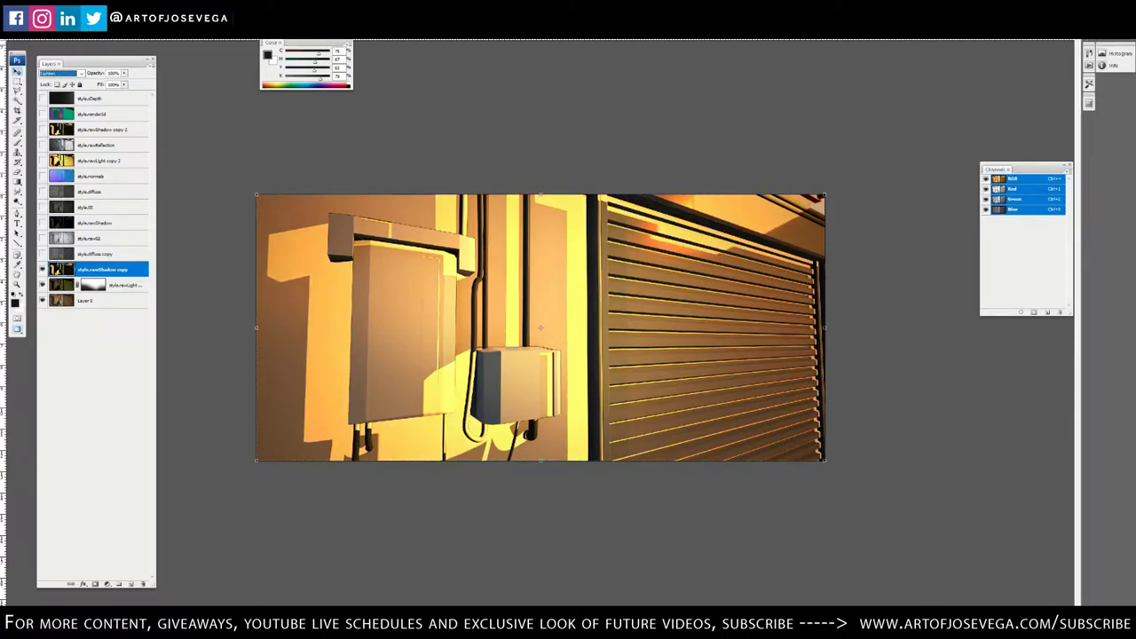
key("Down")
key("Down")
key("Up")
key("Return")
Show the raw shadow copy and set its hue to about -175 and lightness to about -78 in Hue/Saturation
key("ctrl+u")
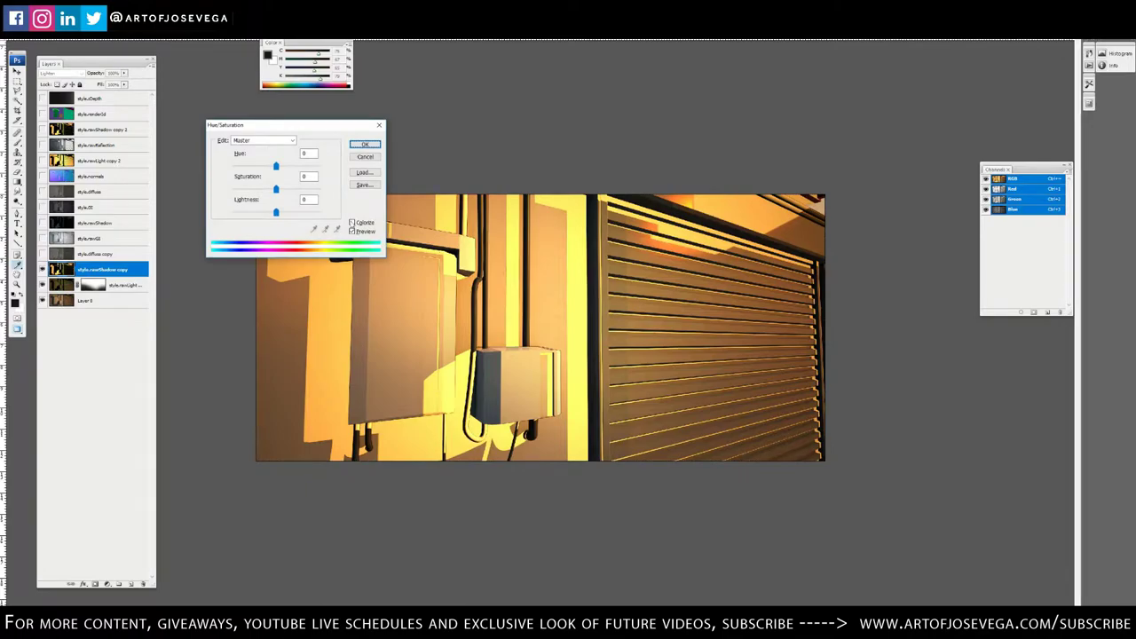
left_click(358, 159)
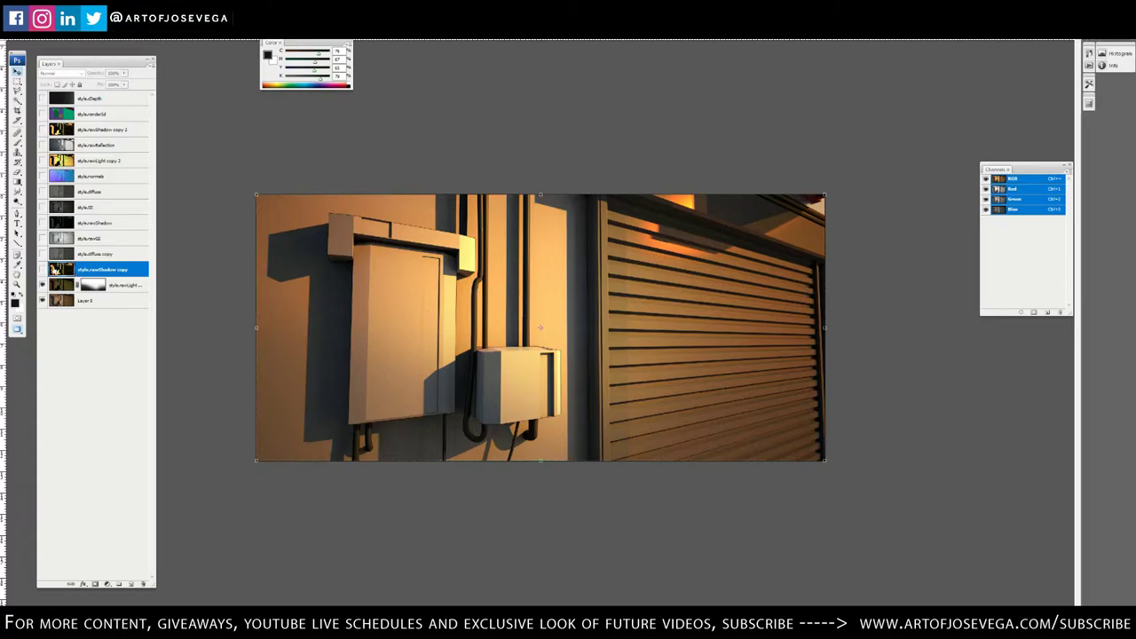
left_click(42, 269)
key("ctrl+u")
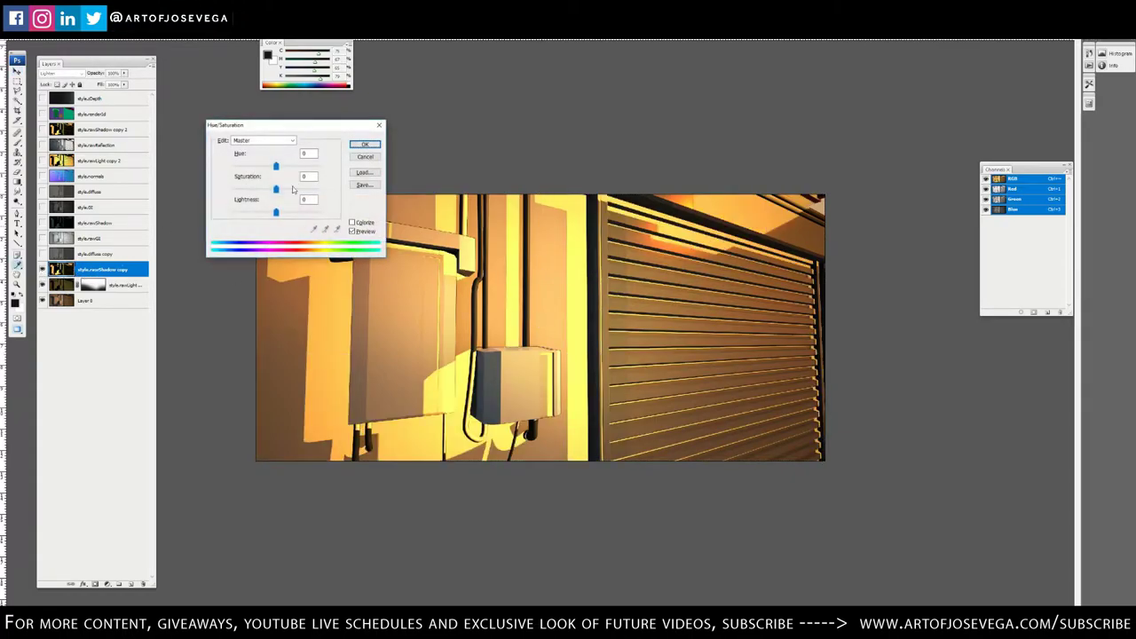
left_click_drag(276, 166, 232, 166)
left_click_drag(276, 214, 250, 213)
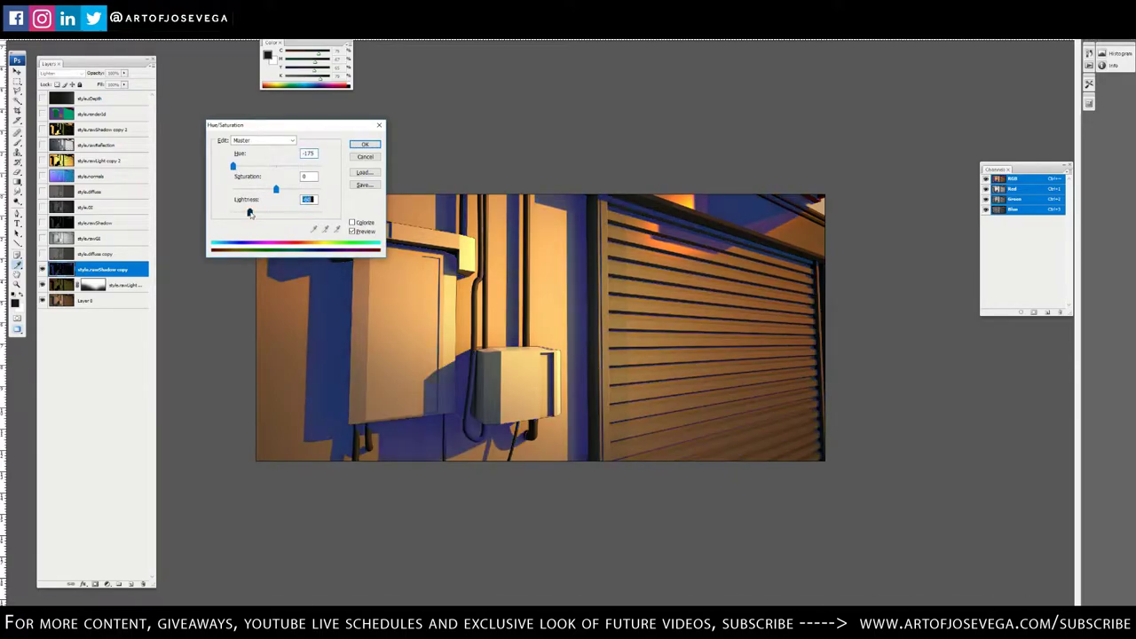
left_click_drag(238, 173, 233, 173)
left_click_drag(250, 214, 245, 215)
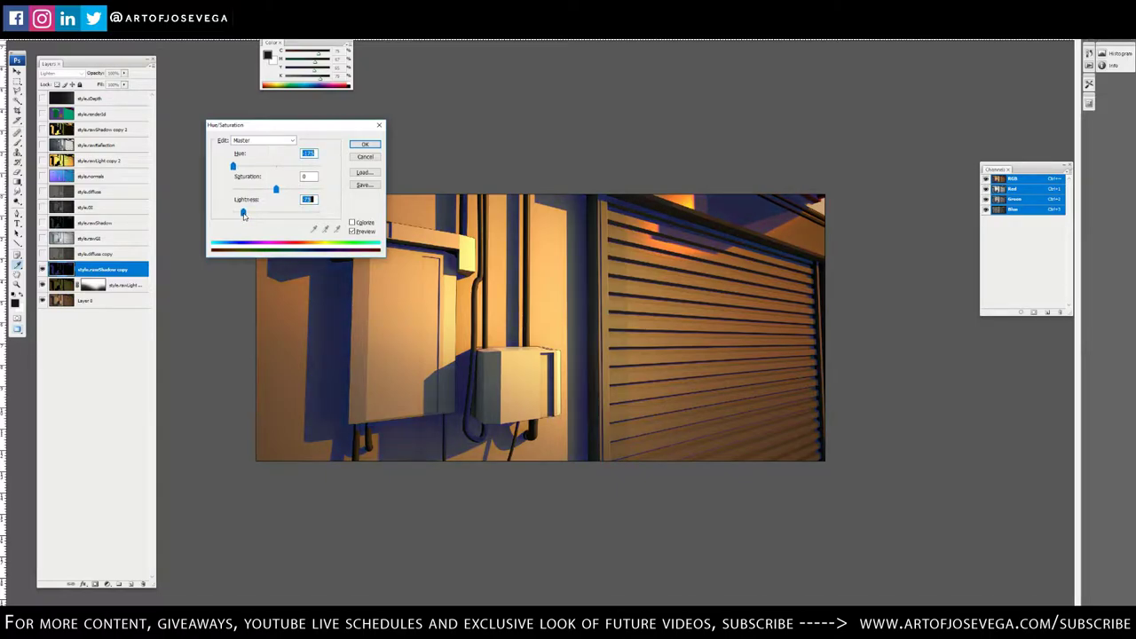
key("Return")
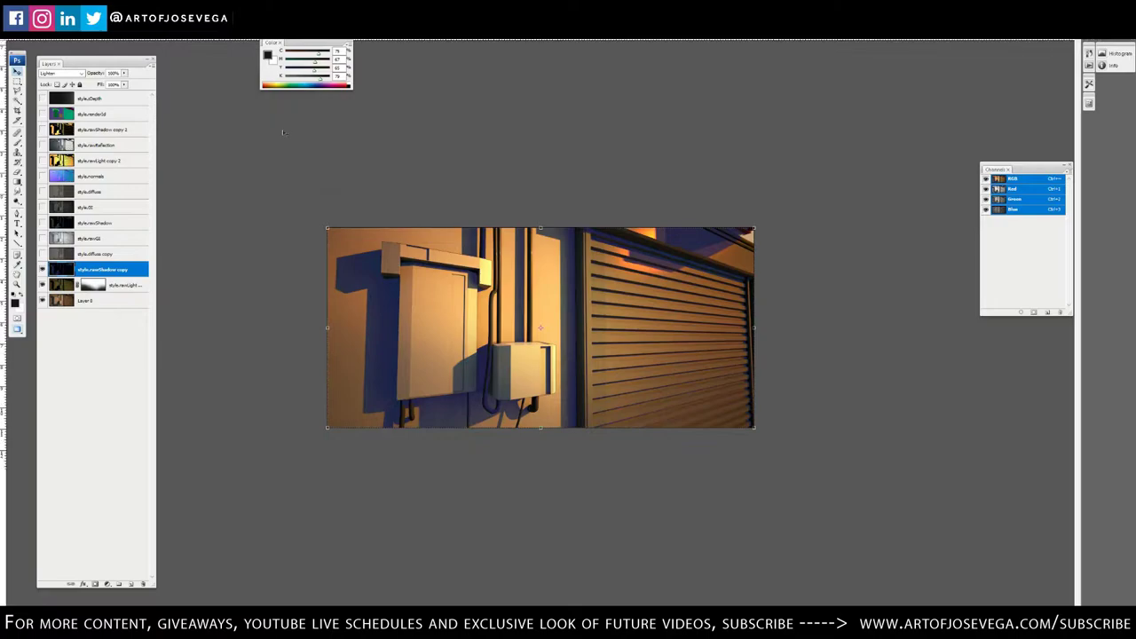
Lower the raw shadow copy's saturation to about -58 with a second Hue/Saturation adjustment
key("ctrl+u")
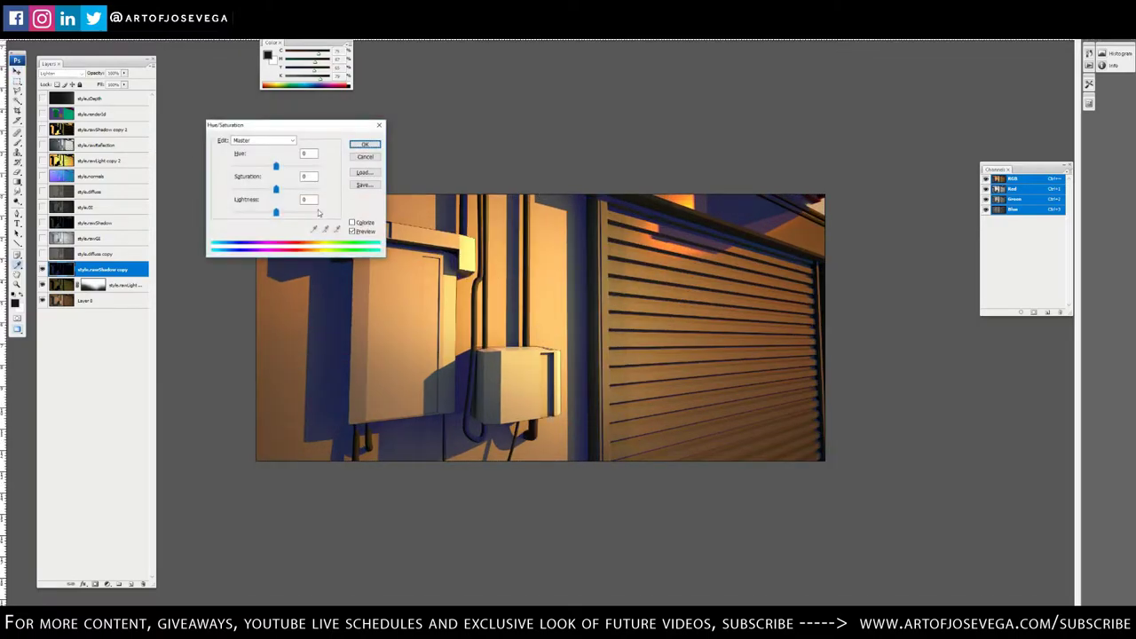
left_click_drag(275, 190, 259, 194)
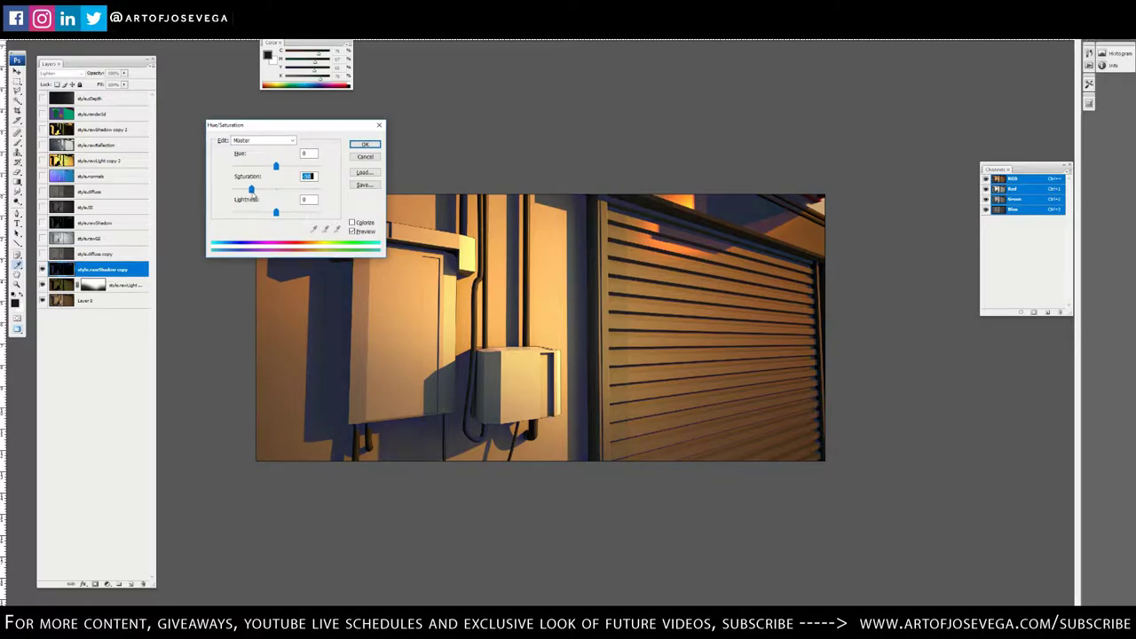
key("Return")
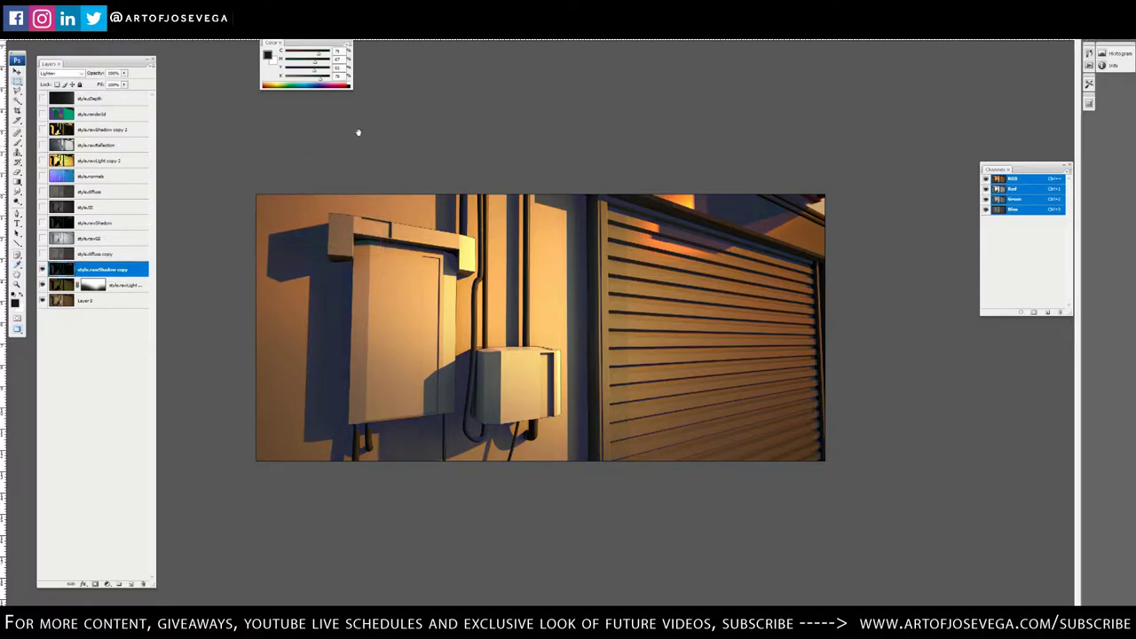
Add a Curves adjustment layer above the raw shadow copy and pull the curve's upper half down to darken the brighter tones
left_click(105, 584)
left_click(133, 455)
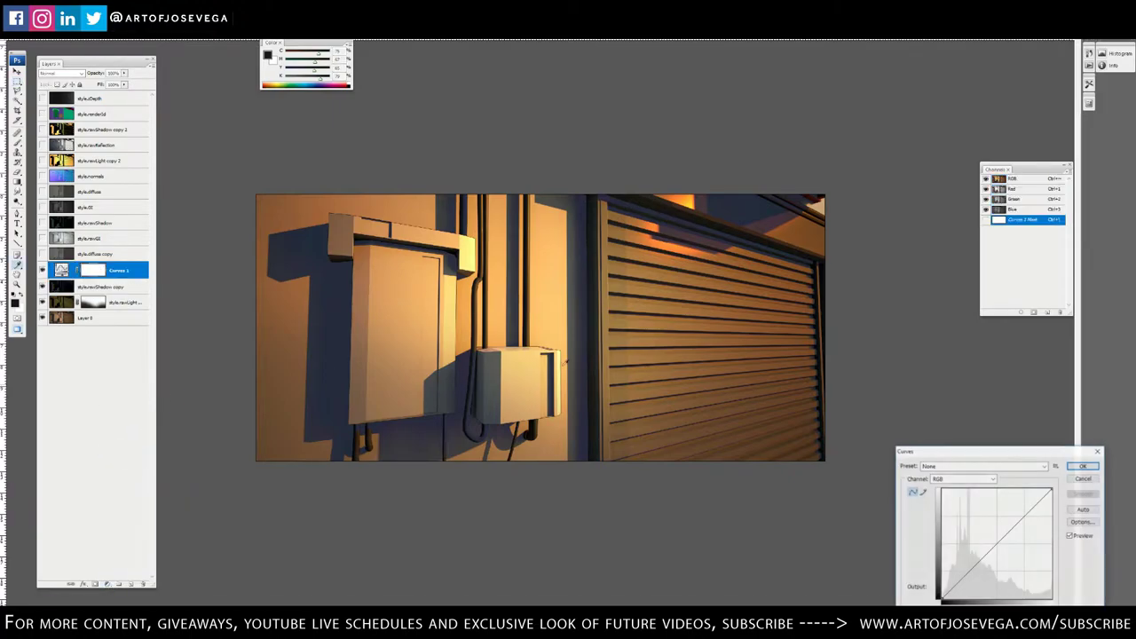
left_click(973, 571)
left_click_drag(1025, 522, 1035, 518)
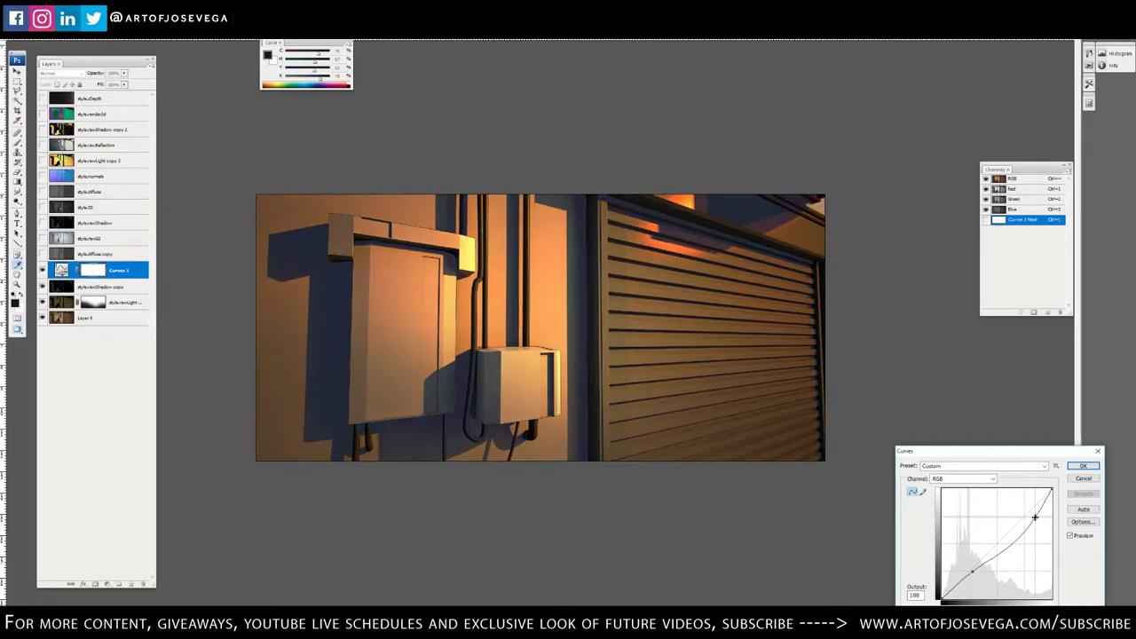
key("Return")
key("ctrl+minus")
key("ctrl+minus")
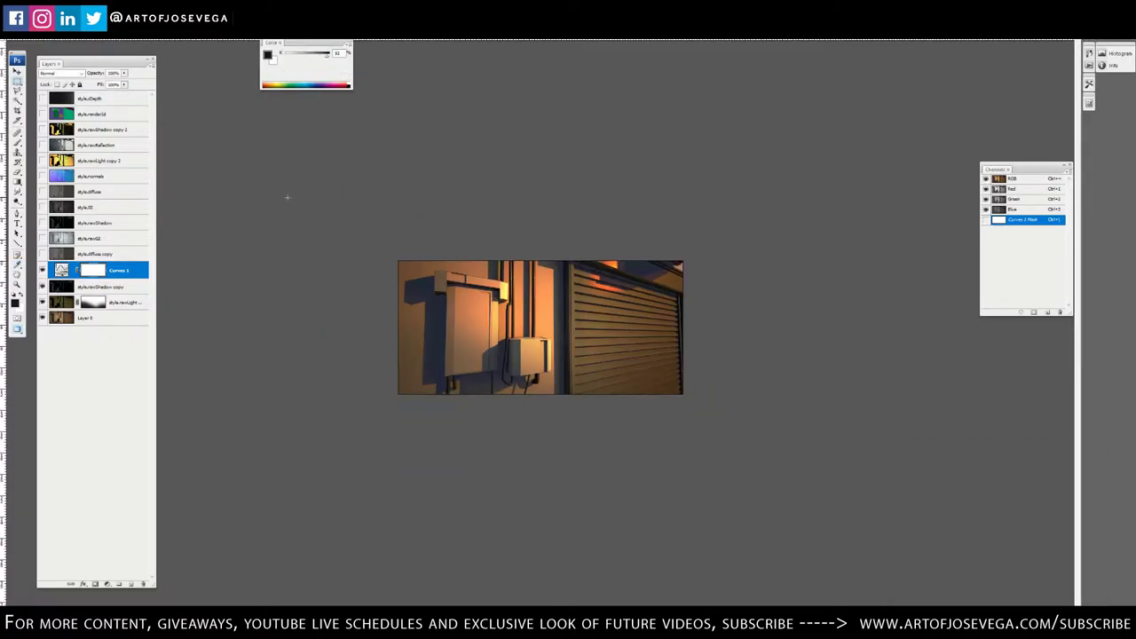
key("ctrl+plus")
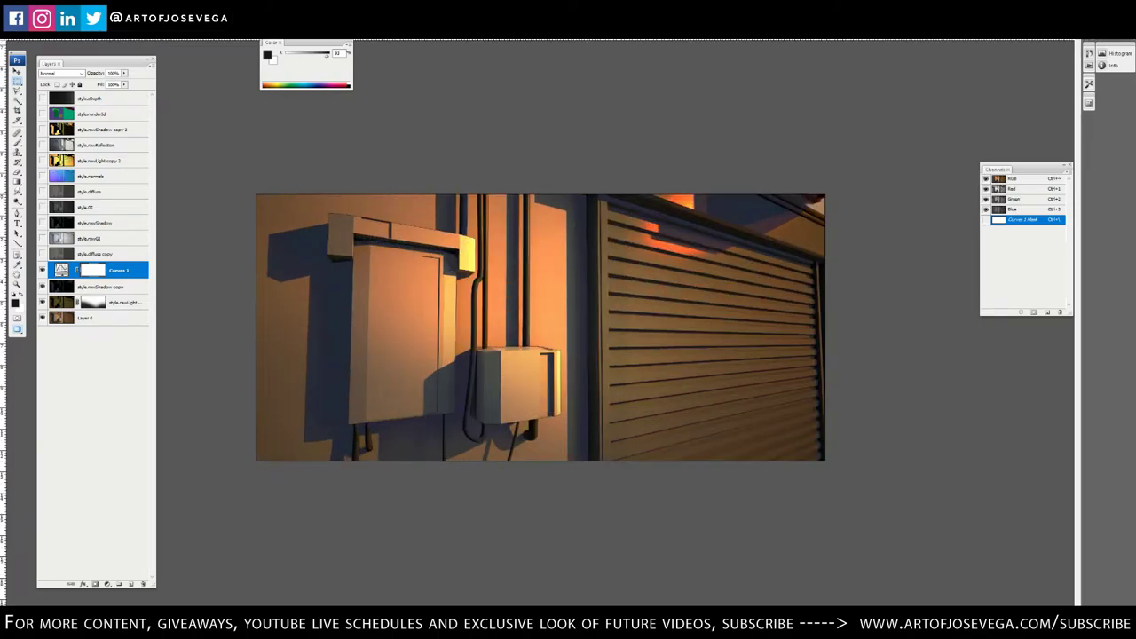
Show the raw reflection layer, duplicate it, and make the original layer active
key("b")
left_click(41, 146)
key("m")
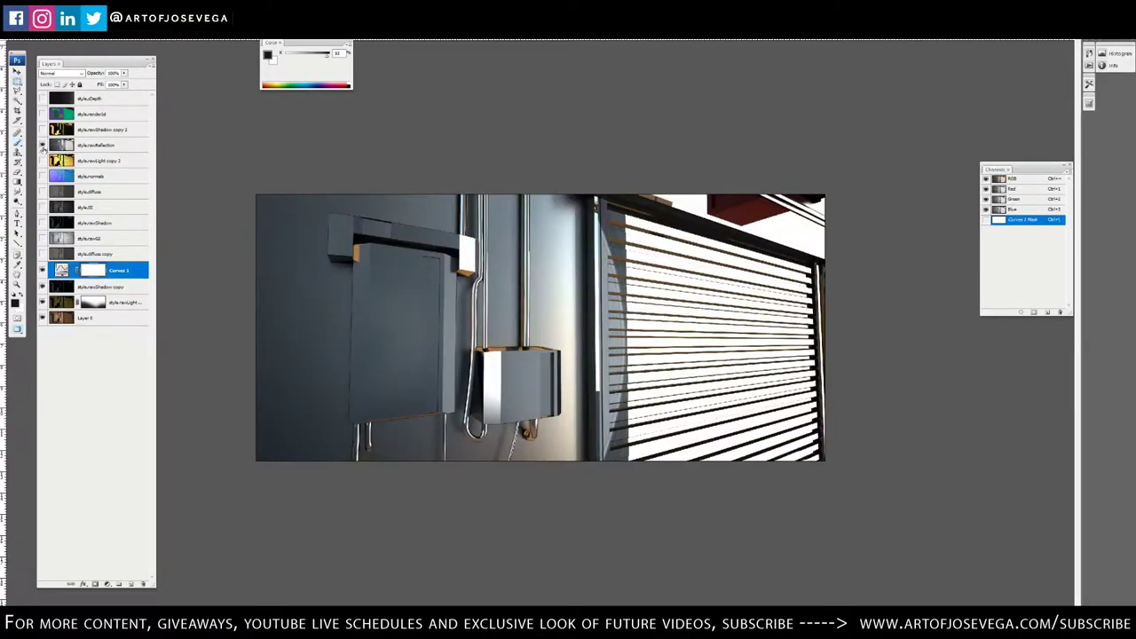
left_click(66, 151)
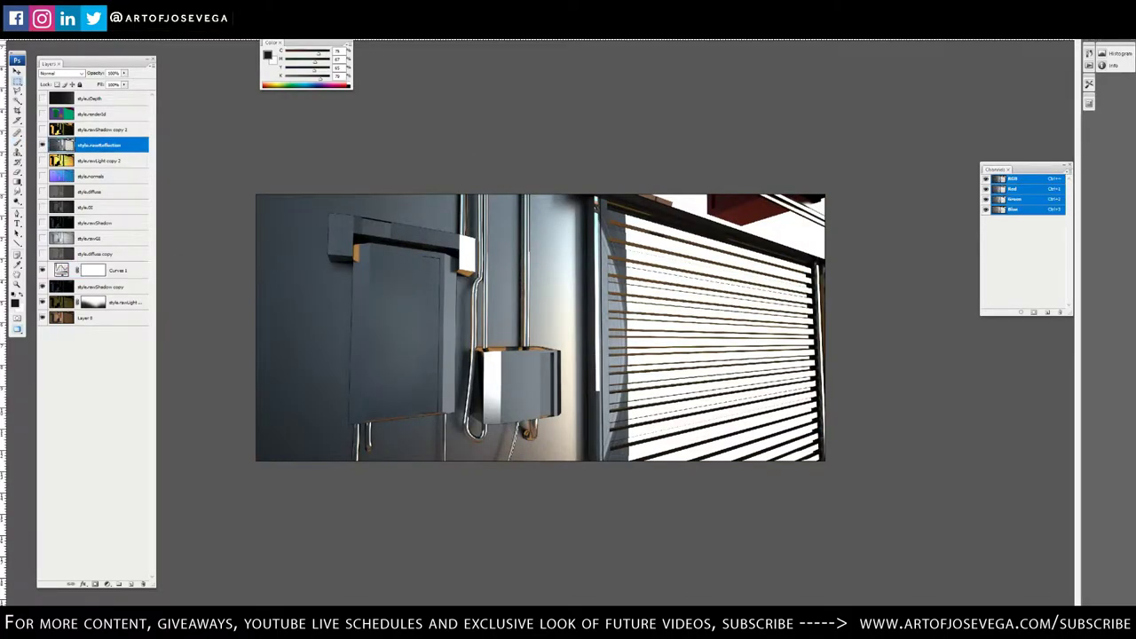
key("ctrl+j")
left_click(66, 160)
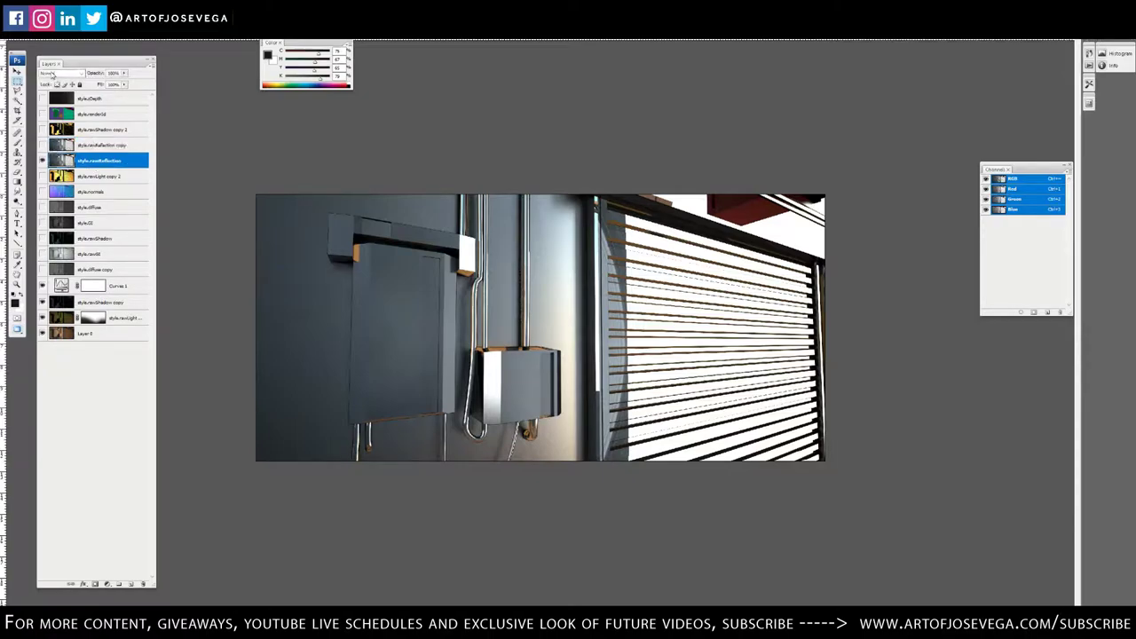
Set the original raw reflection layer to Linear Dodge and move it directly above the Curves layer
left_click(62, 73)
left_click(58, 167)
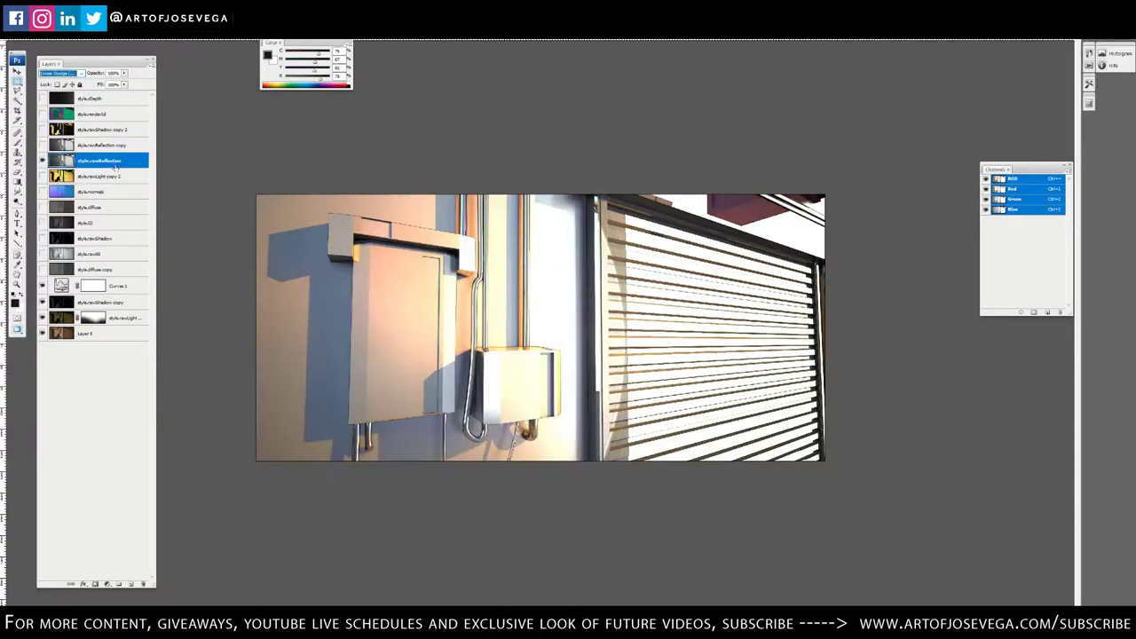
left_click_drag(115, 168, 127, 271)
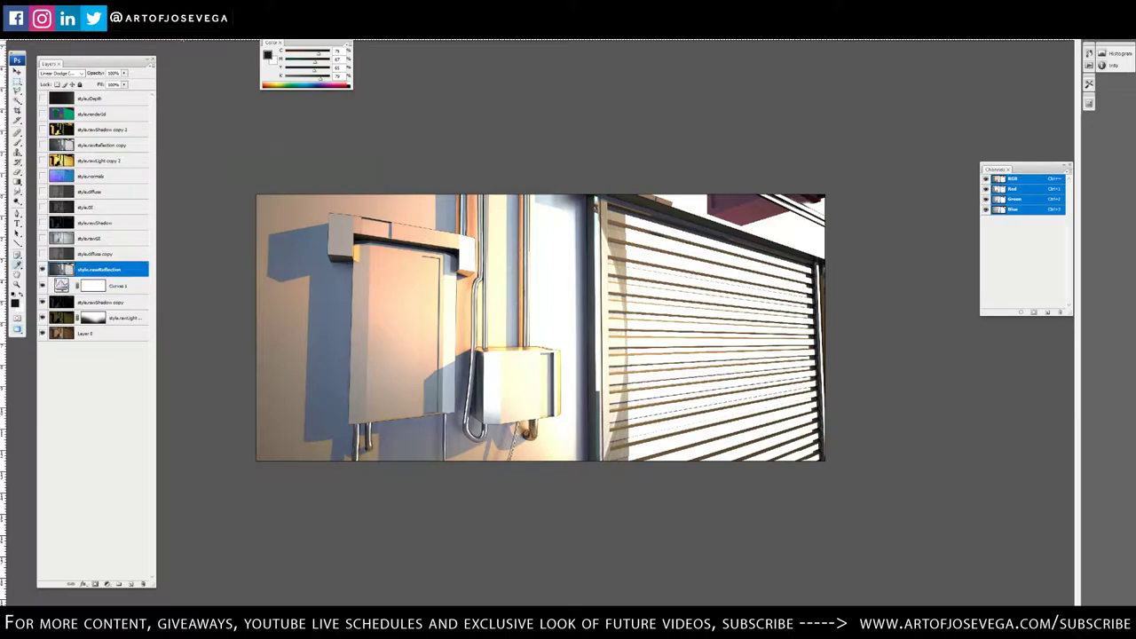
Colorize the raw reflection in Hue/Saturation with hue about 220, saturation about 36 and lightness -81
key("ctrl+u")
left_click(353, 223)
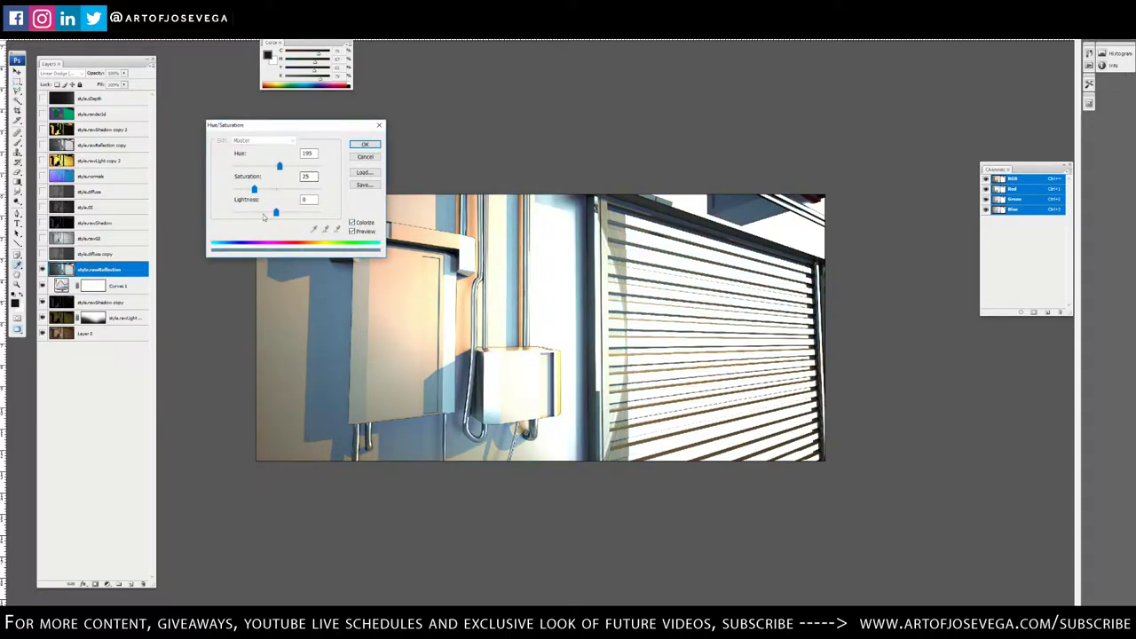
left_click_drag(255, 190, 240, 217)
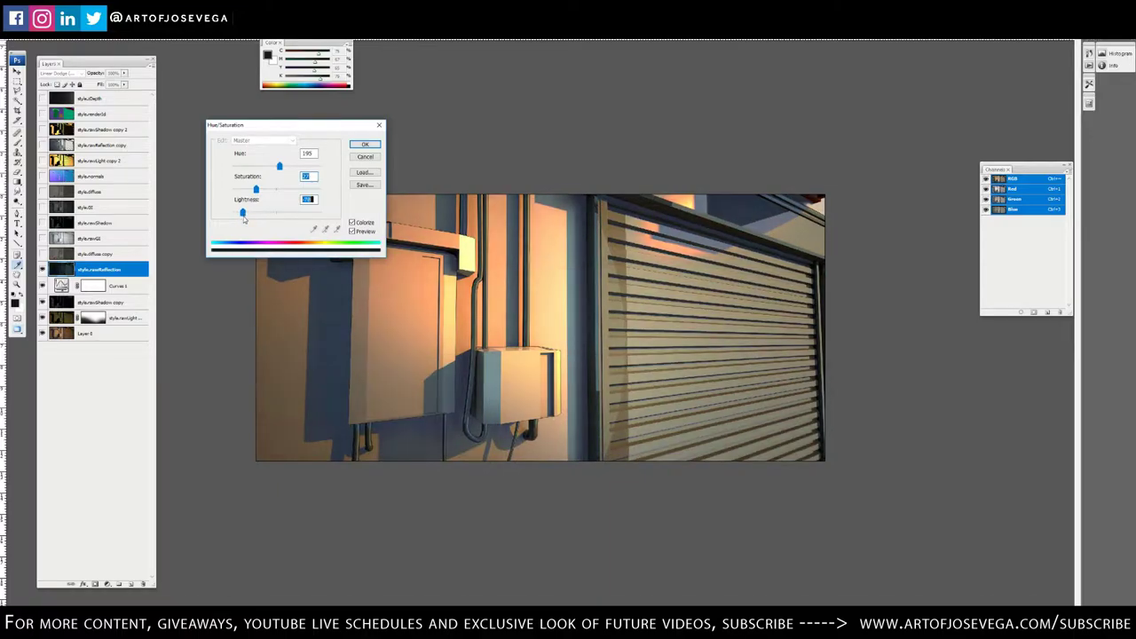
left_click(257, 190)
mouse_move(263, 193)
left_mouse_down()
mouse_move(247, 194)
mouse_move(263, 199)
left_mouse_up()
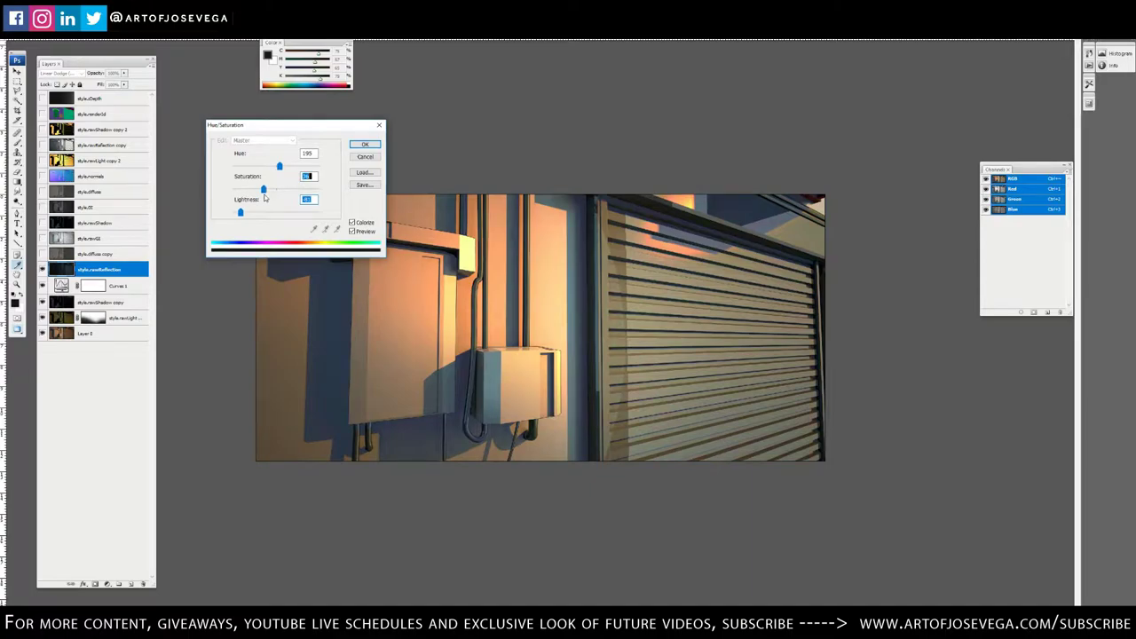
left_click(307, 177)
mouse_move(280, 166)
left_mouse_down()
mouse_move(323, 176)
mouse_move(270, 170)
mouse_move(288, 178)
left_mouse_up()
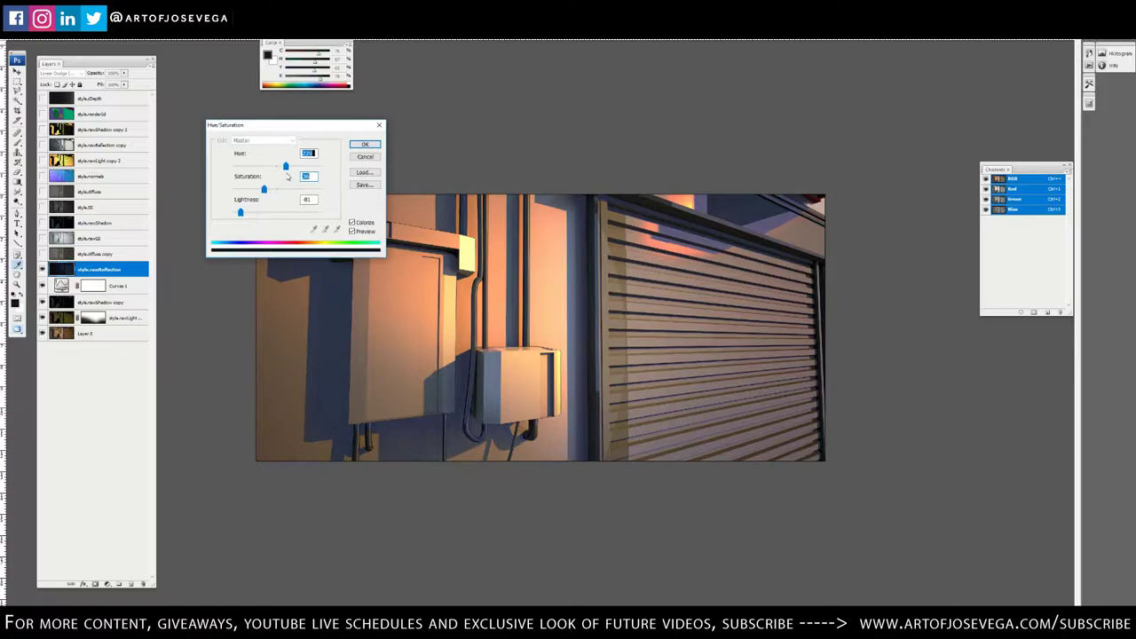
key("Return")
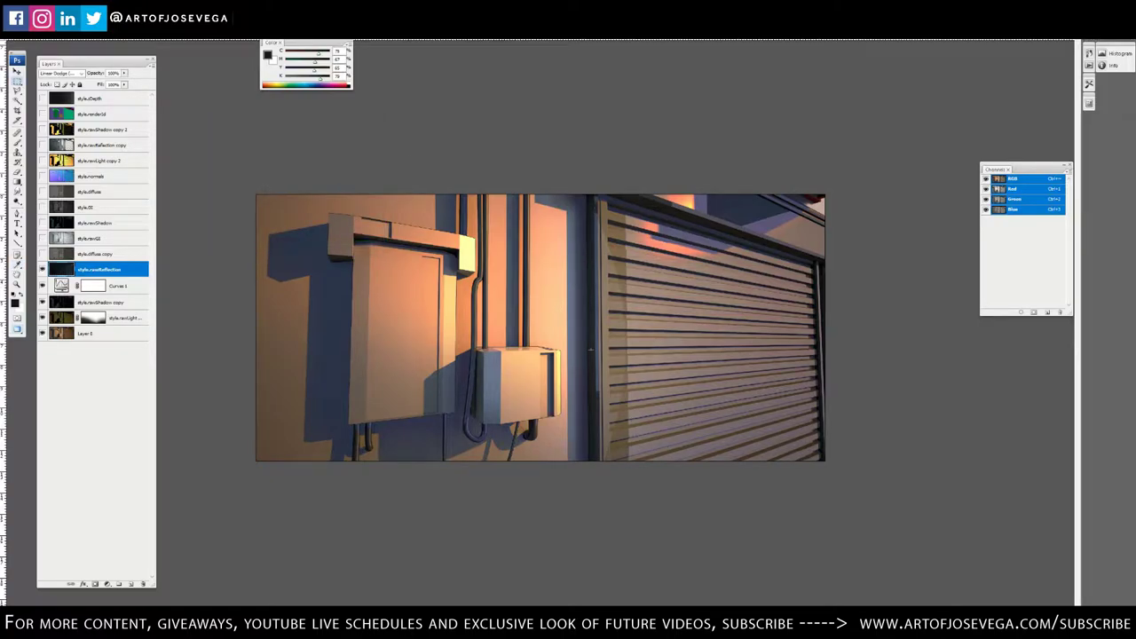
Add a mask to the raw reflection layer and compare the image with and without the layer
key("b")
left_click(95, 583)
left_click(42, 270)
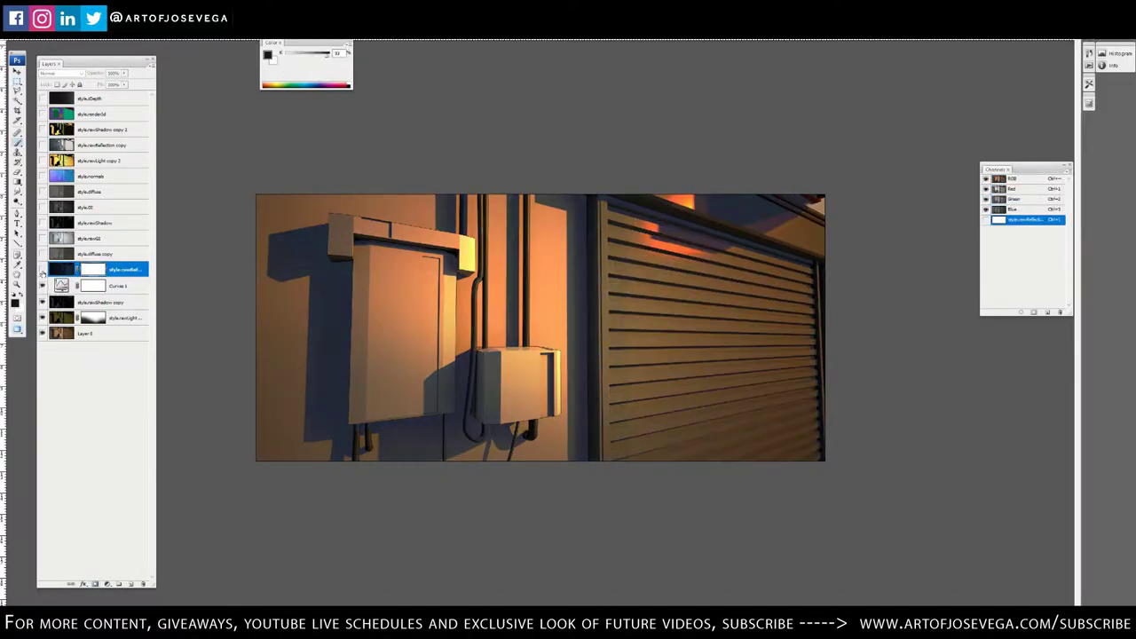
left_click(41, 270)
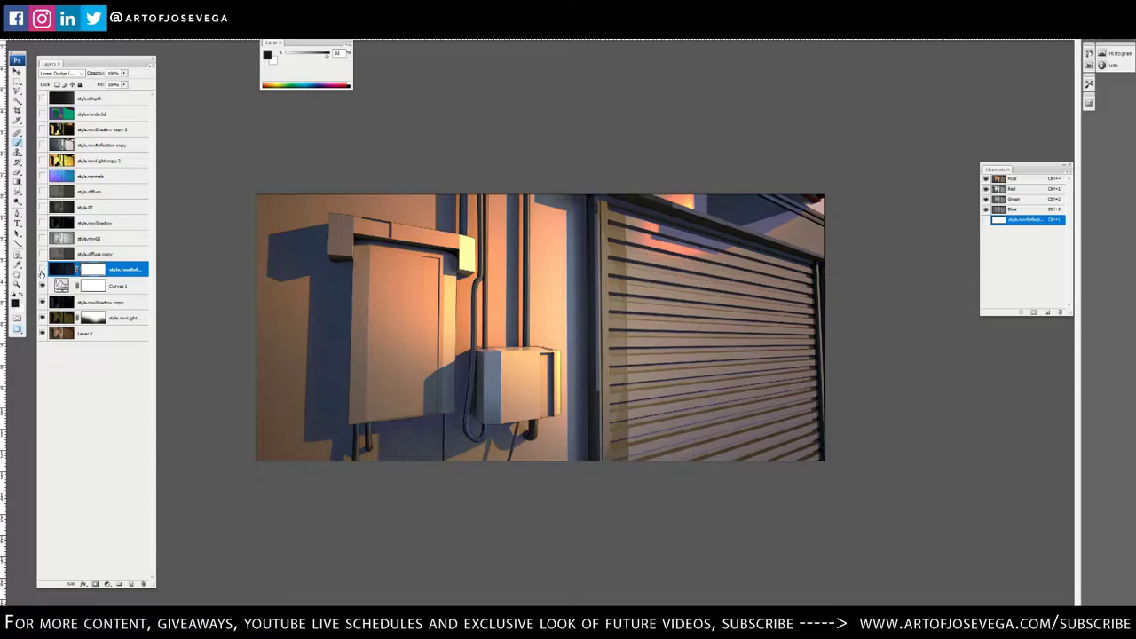
left_click(42, 270)
left_click(42, 270)
Paint the reflection mask black along the image's side and lower edges with a large soft brush, restoring the upper shutter in white
key("bracketright")
key("bracketright")
key("bracketright")
mouse_move(245, 383)
left_mouse_down()
mouse_move(336, 555)
mouse_move(259, 418)
left_mouse_up()
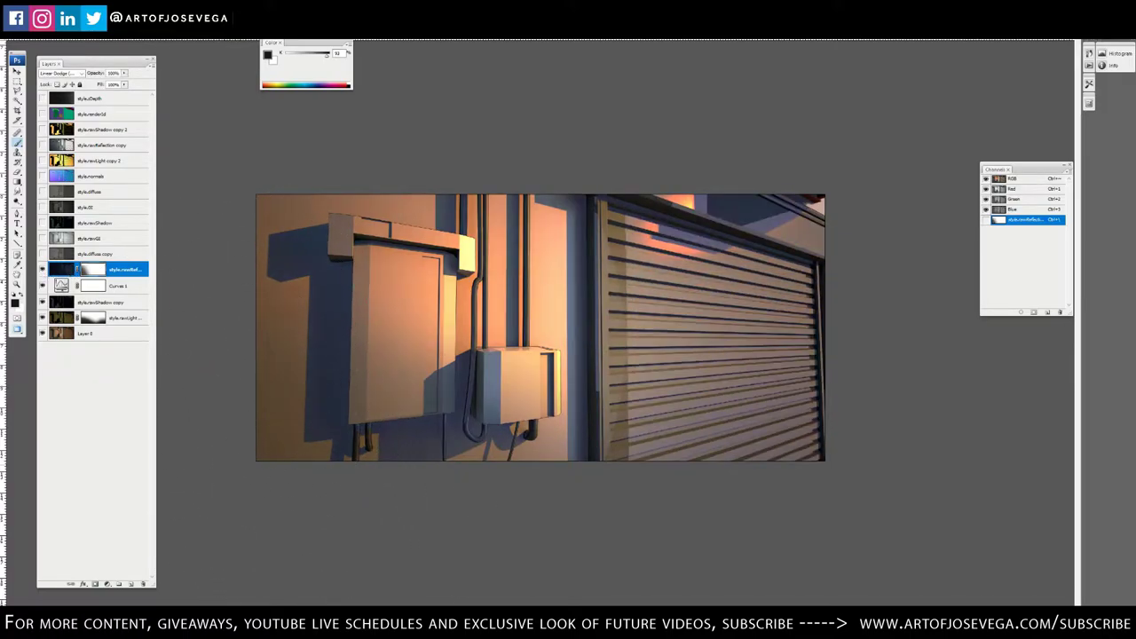
mouse_move(717, 518)
left_mouse_down()
mouse_move(689, 513)
mouse_move(736, 474)
mouse_move(838, 520)
mouse_move(680, 320)
mouse_move(707, 523)
left_mouse_up()
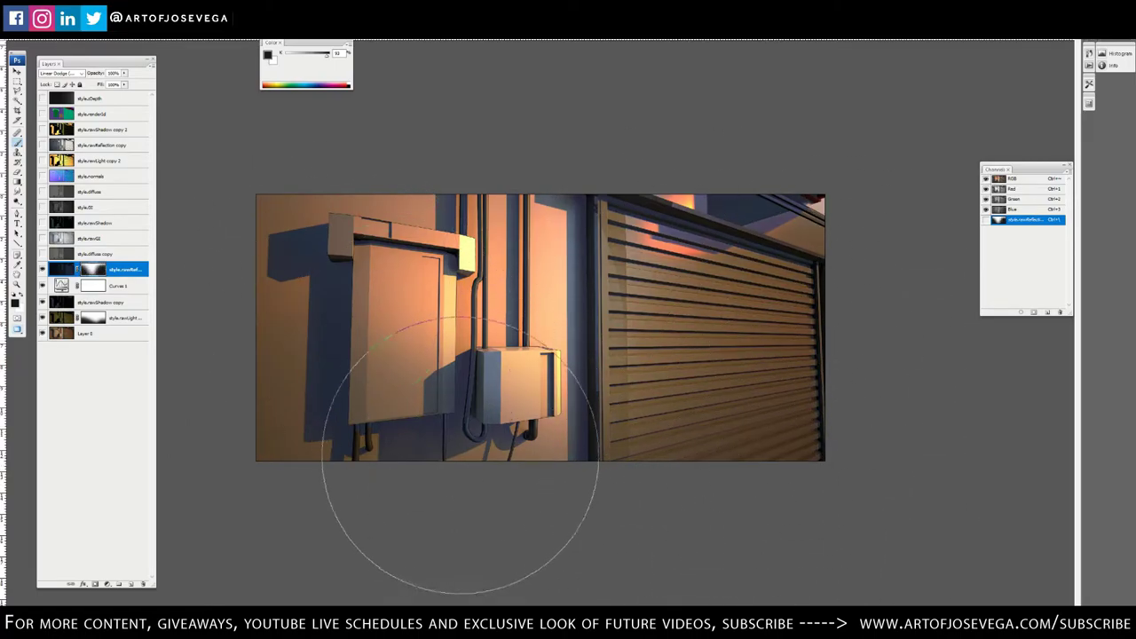
key("x")
left_click_drag(681, 292, 648, 257)
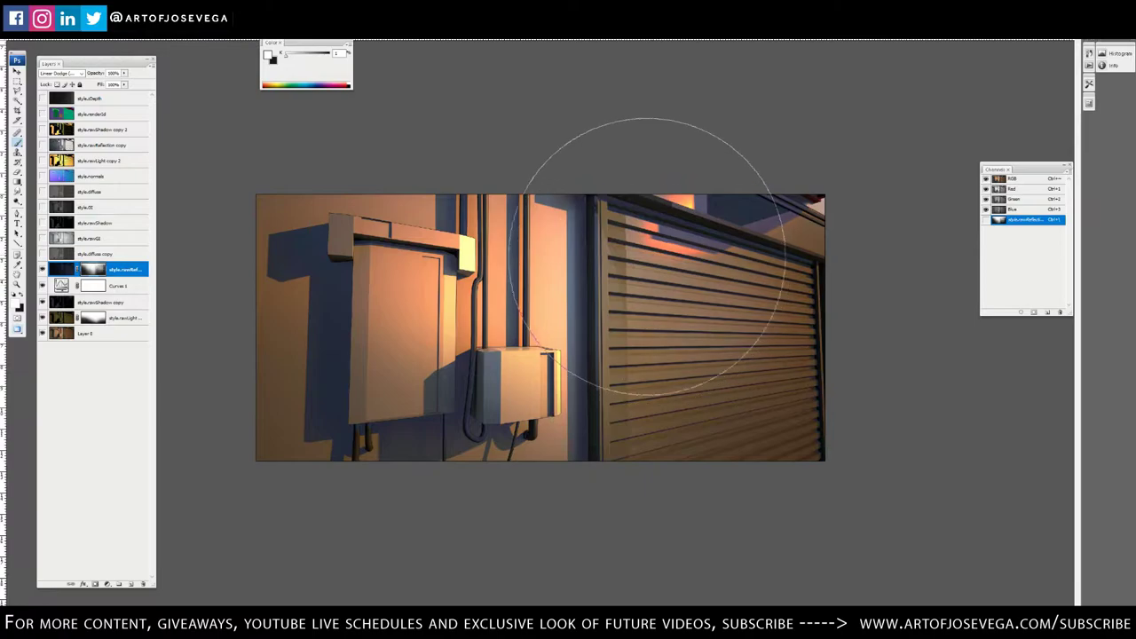
key("x")
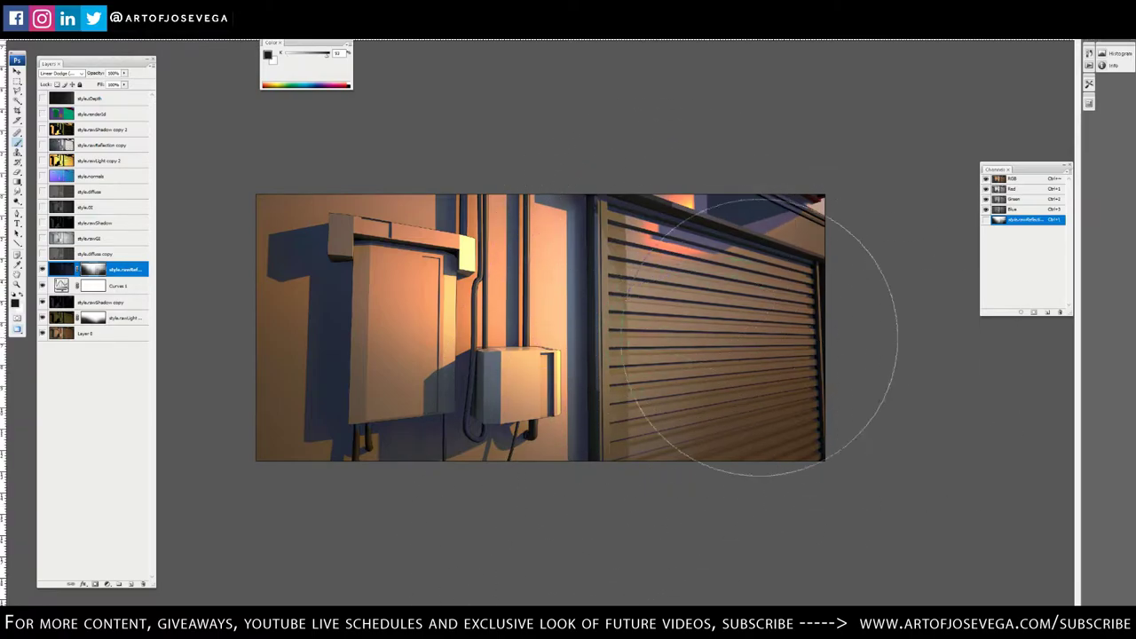
Flip the whole canvas horizontally
key("ctrl+minus")
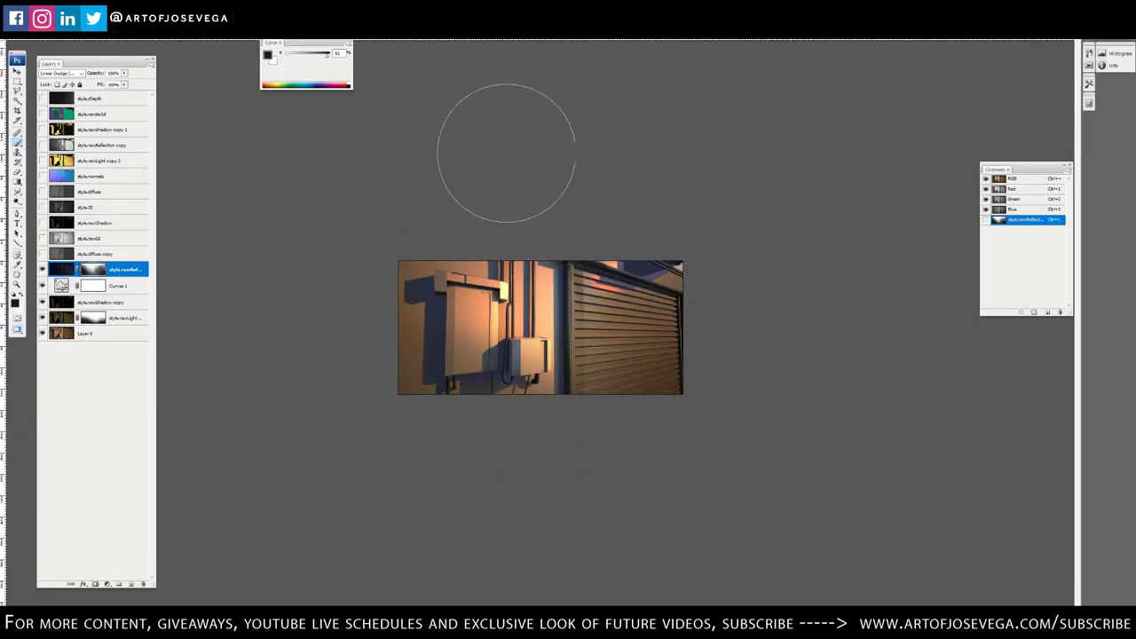
key("ctrl+shift+h")
key("ctrl+plus")
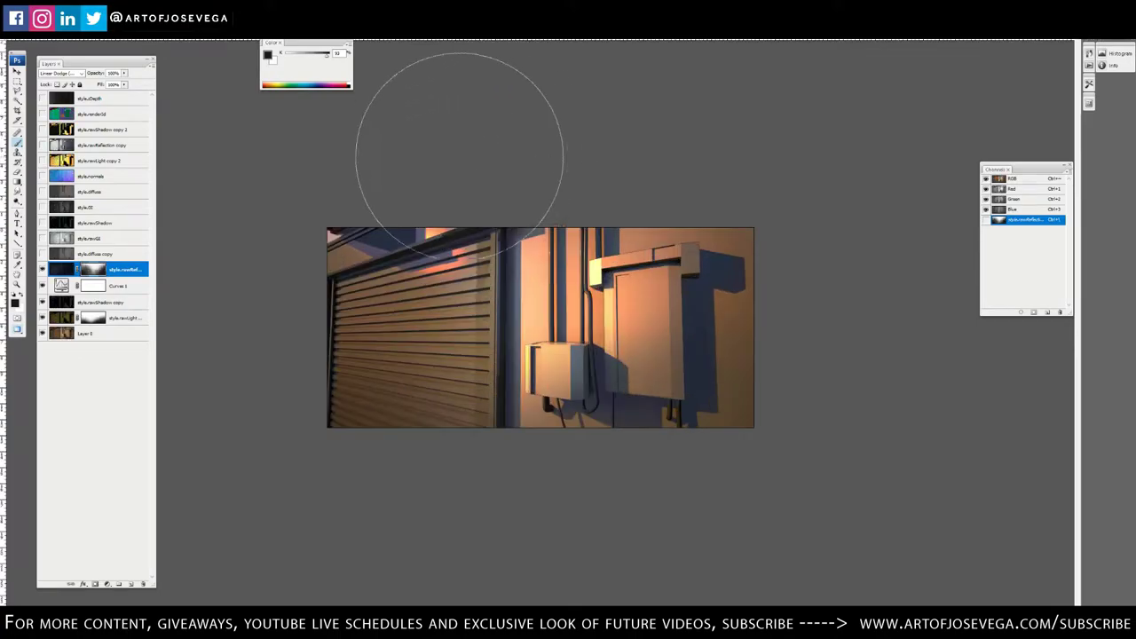
key("m")
key("ctrl+plus")
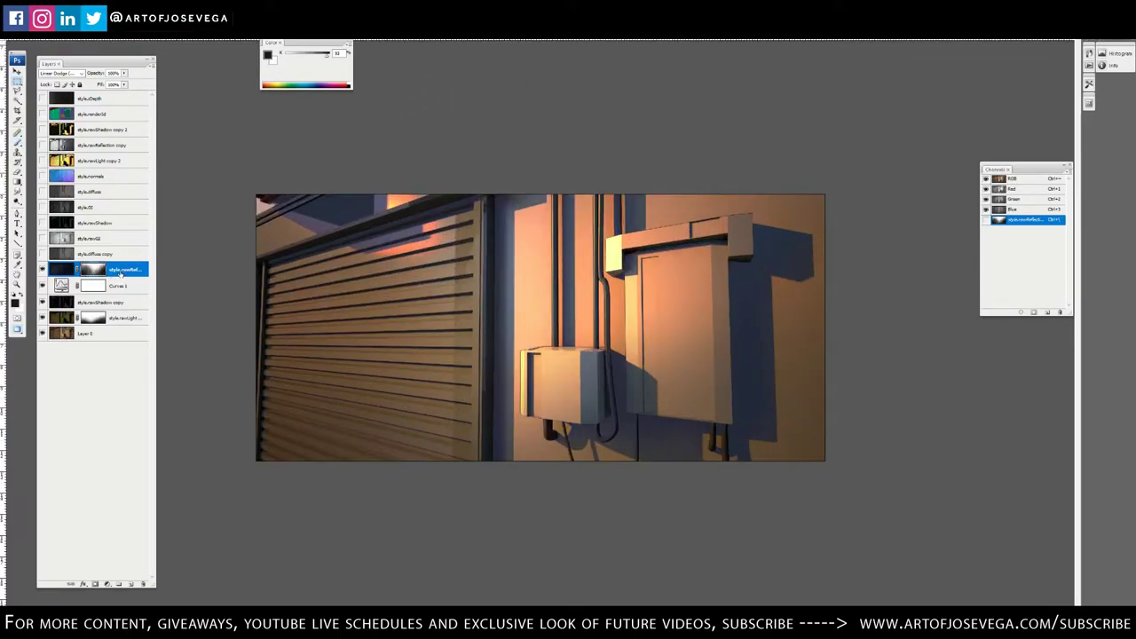
Add a Color Balance layer above the raw reflection, shifting the midtones slightly toward red and the shadows toward cyan
left_click(120, 274)
left_click(107, 584)
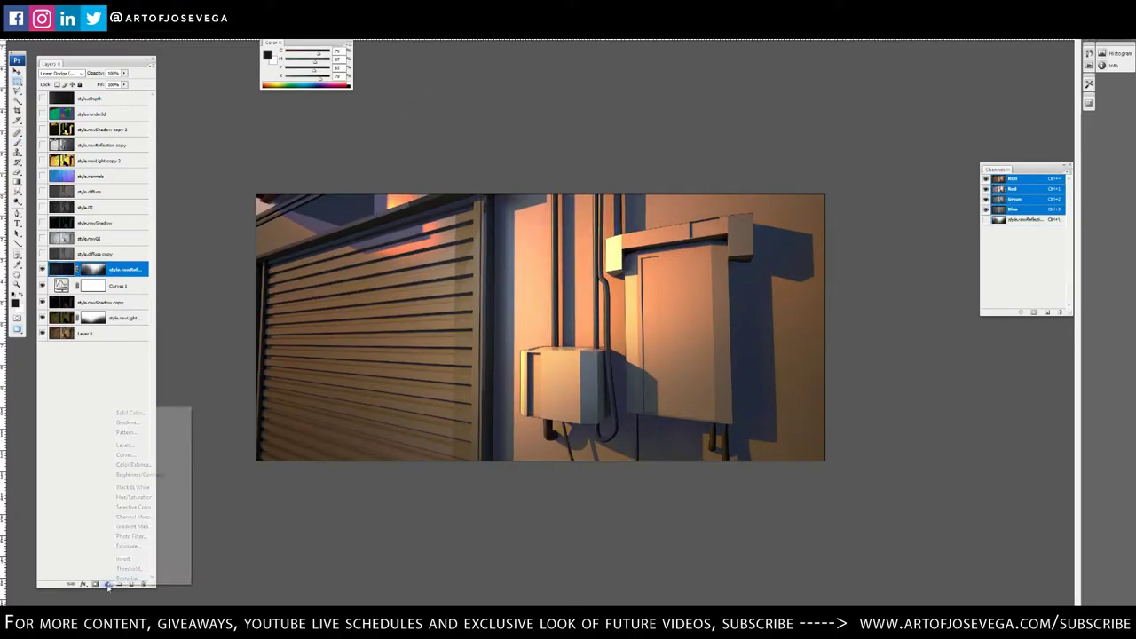
left_click(140, 466)
left_click_drag(976, 489, 983, 493)
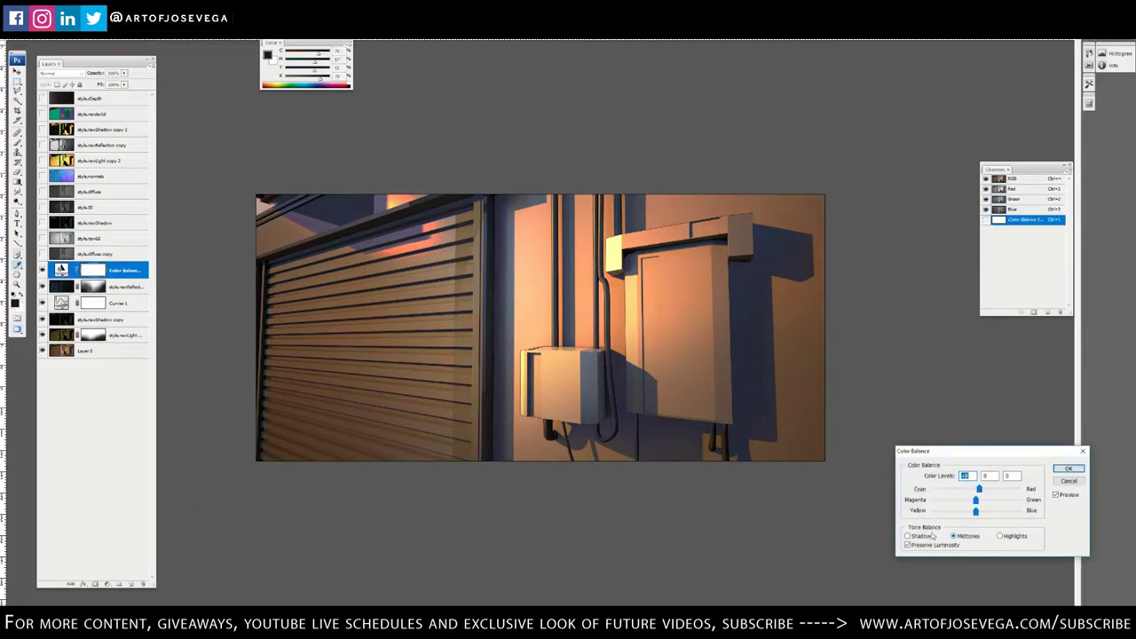
left_click(926, 536)
left_click_drag(976, 489, 969, 514)
left_click(1000, 536)
key("Return")
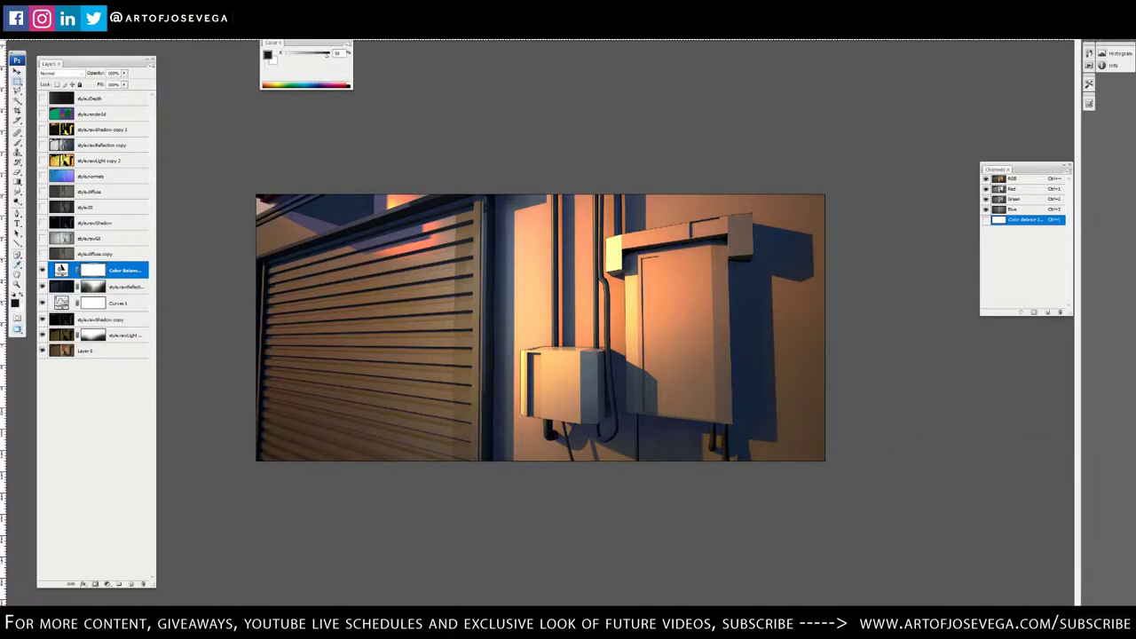
Add a Curves layer above the Color Balance layer, pulling the RGB curve slightly down in the midtones and highlights
key("ctrl+minus")
key("ctrl+plus")
left_click(106, 585)
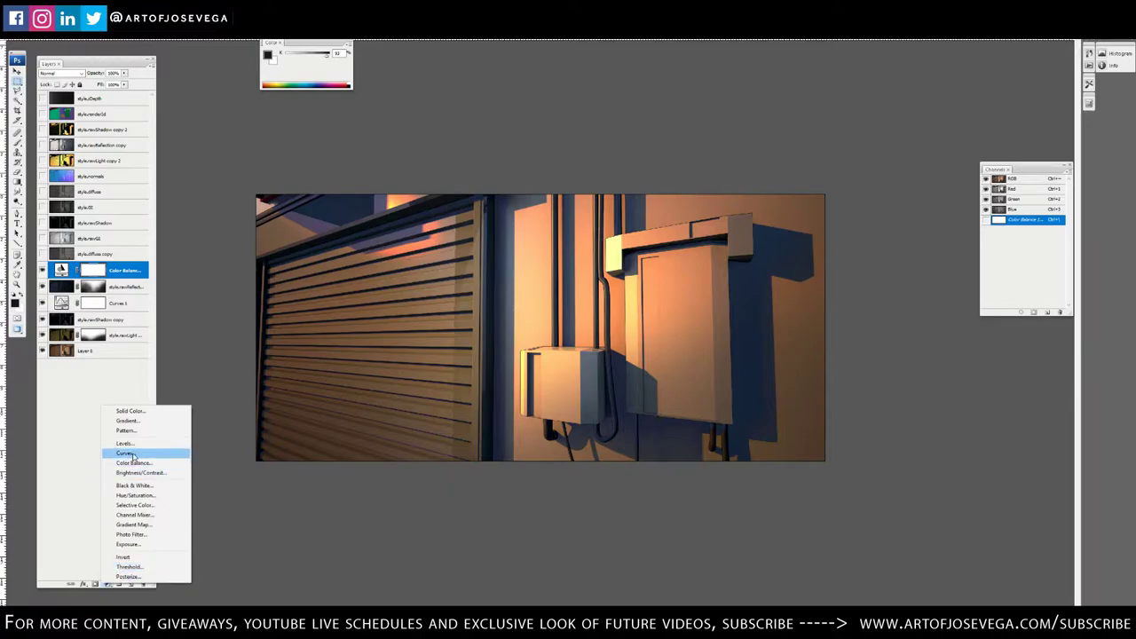
left_click(133, 455)
left_click_drag(983, 557, 983, 563)
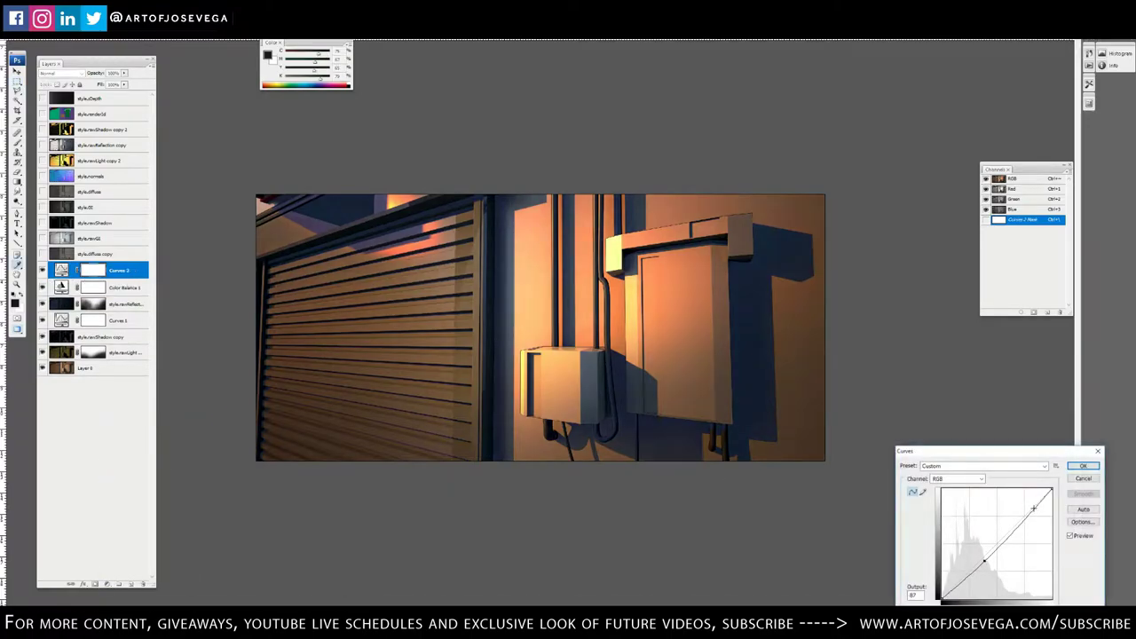
left_click_drag(1035, 504, 1038, 510)
left_click_drag(984, 558, 983, 559)
key("Return")
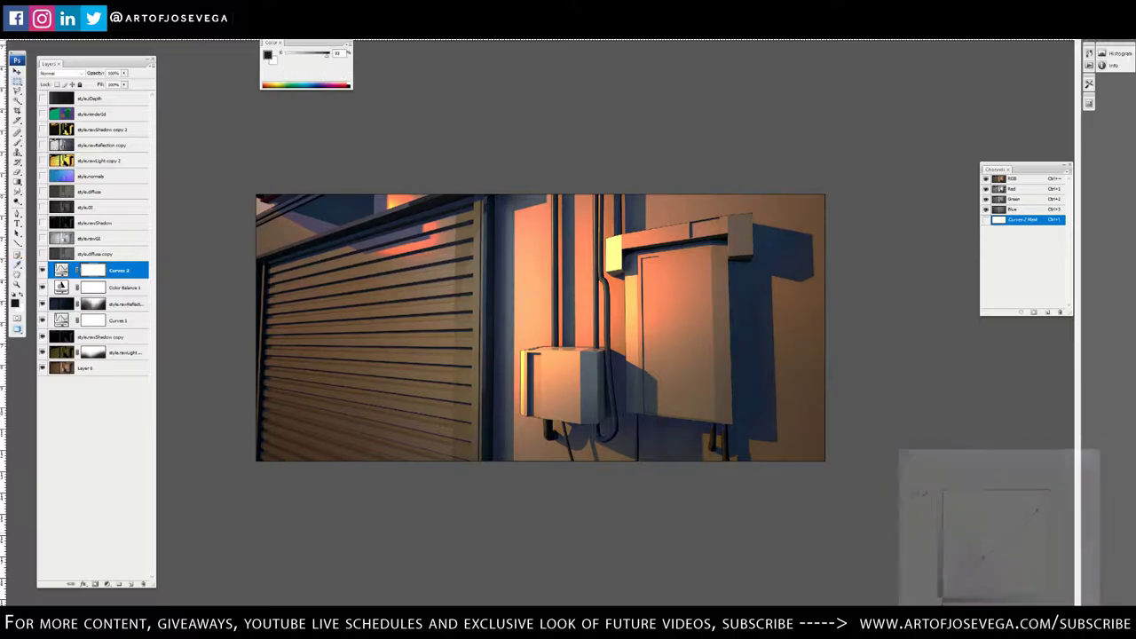
left_click(130, 584)
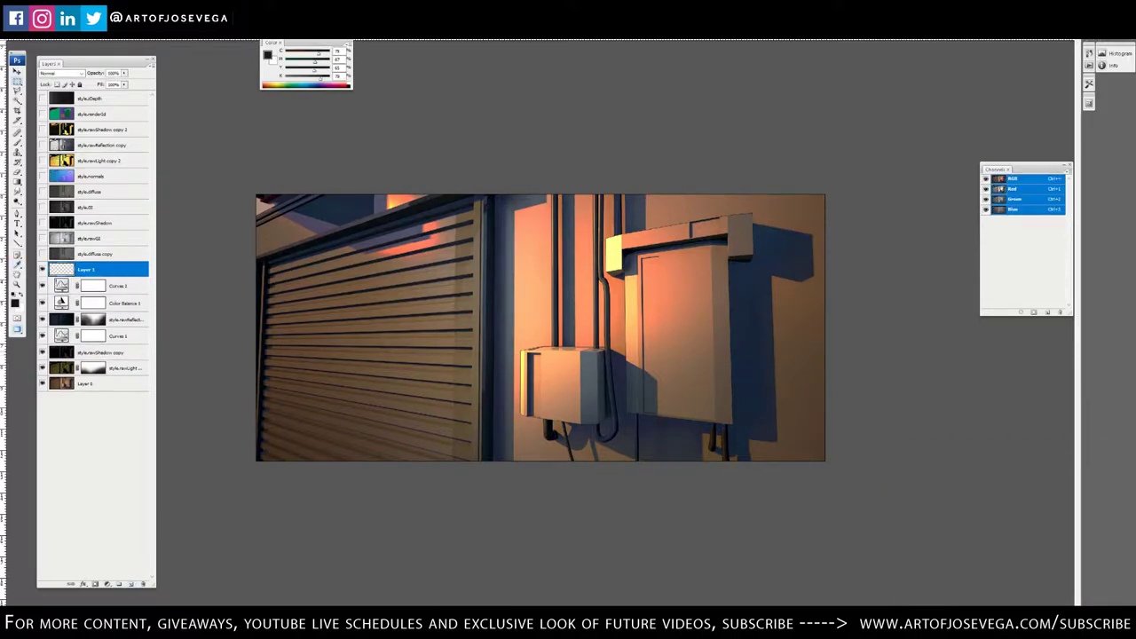
key("v")
key("Delete")
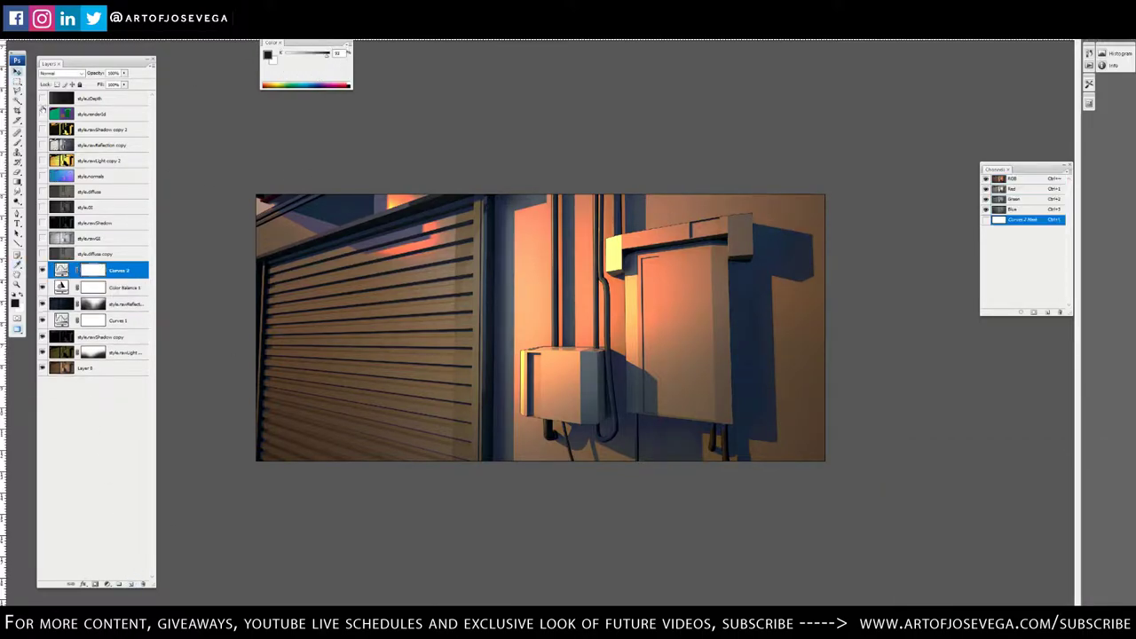
Show and duplicate the zDepth layer, hide the copy, and move the original directly above the second Curves layer
left_click(42, 99)
left_click(60, 99)
key("ctrl+t")
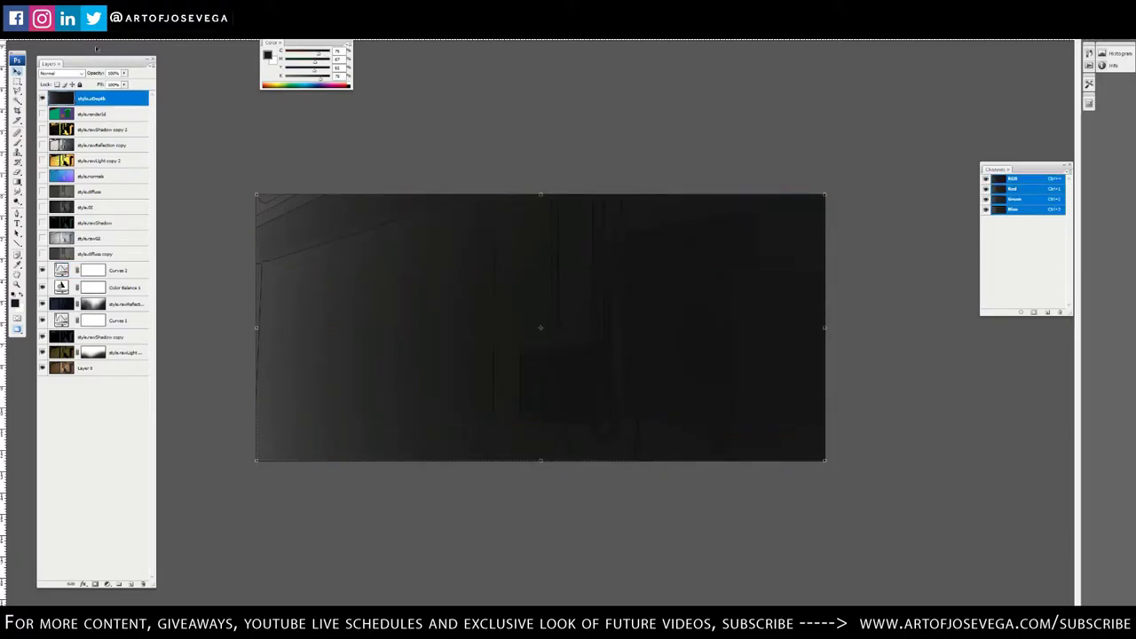
key("ctrl+j")
left_click(42, 99)
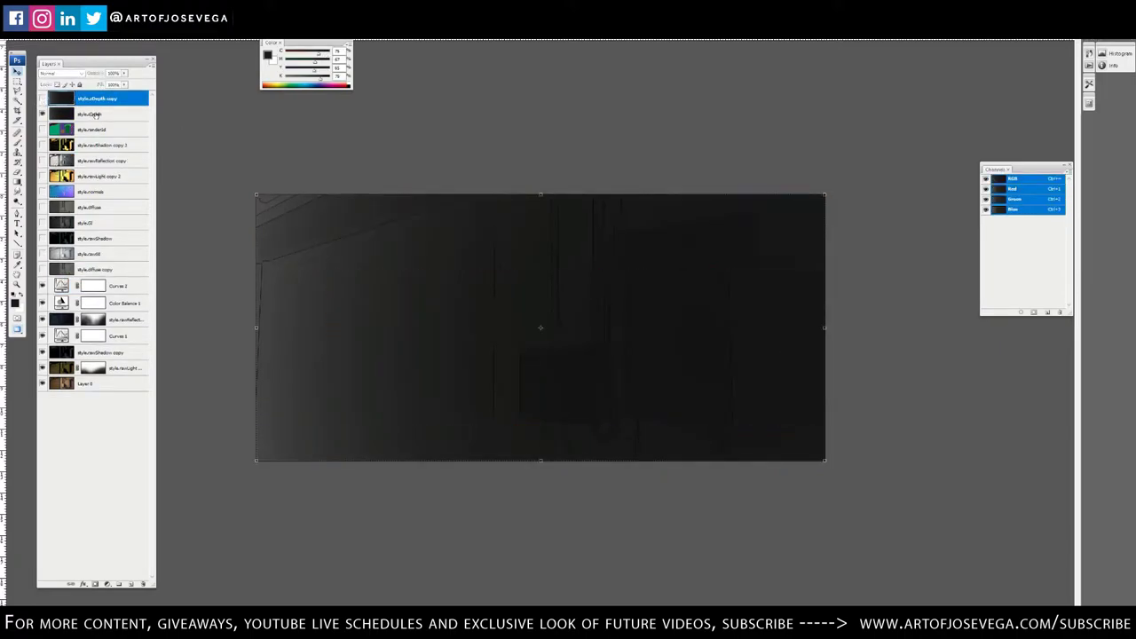
left_click_drag(96, 116, 130, 277)
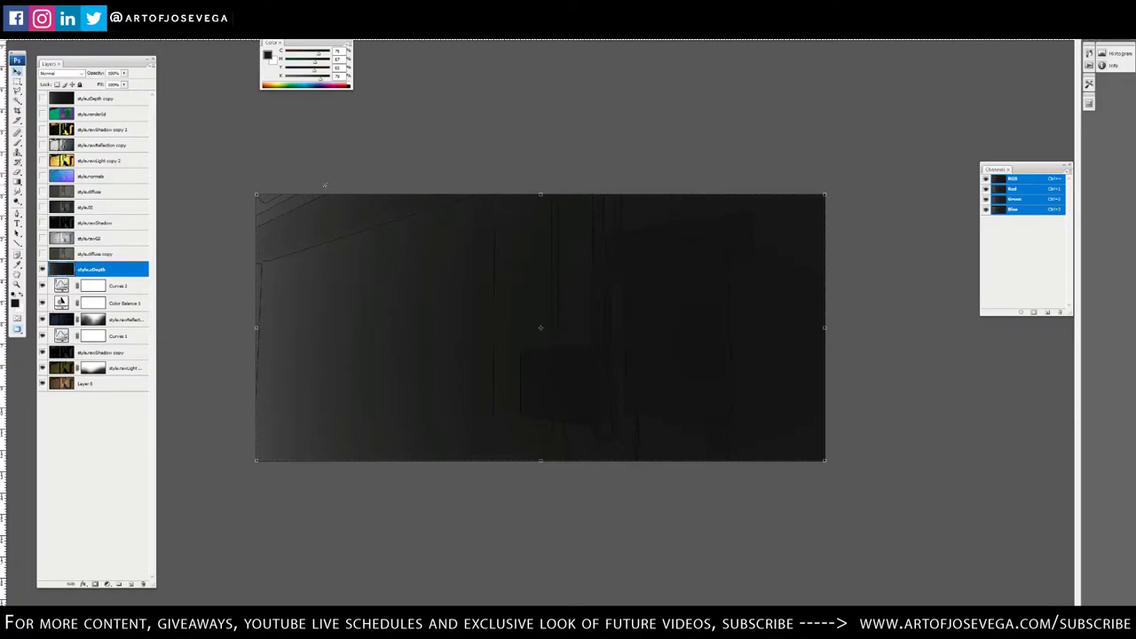
Make an inverted duplicate of the moved zDepth layer, hide it, and reselect the zDepth layer beneath
key("ctrl+j")
key("ctrl+i")
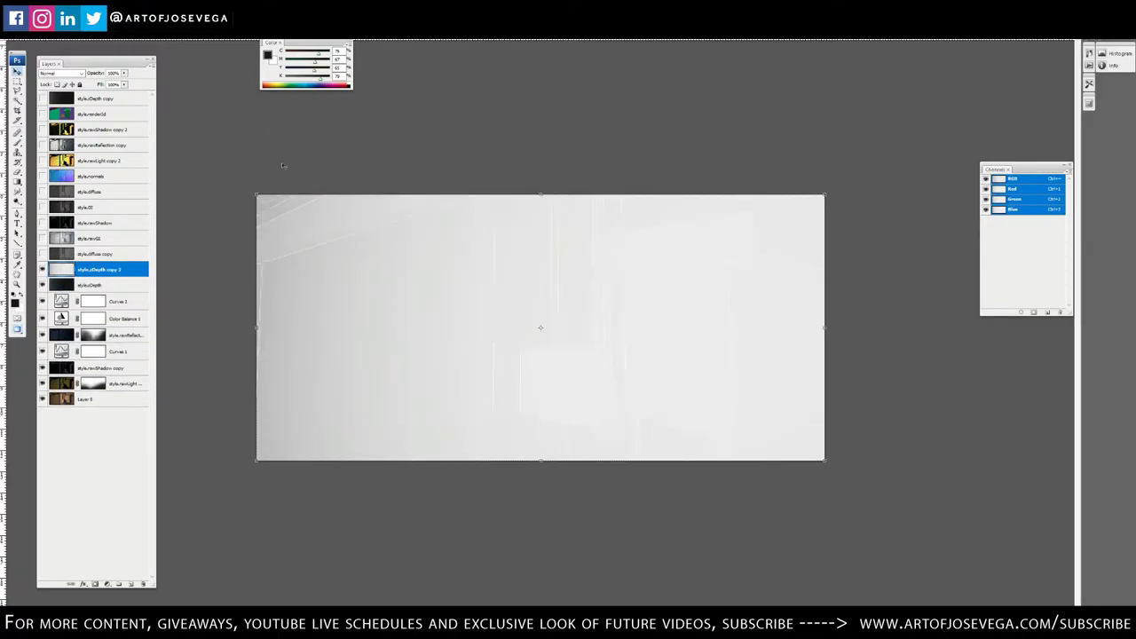
left_click(42, 269)
left_click(89, 285)
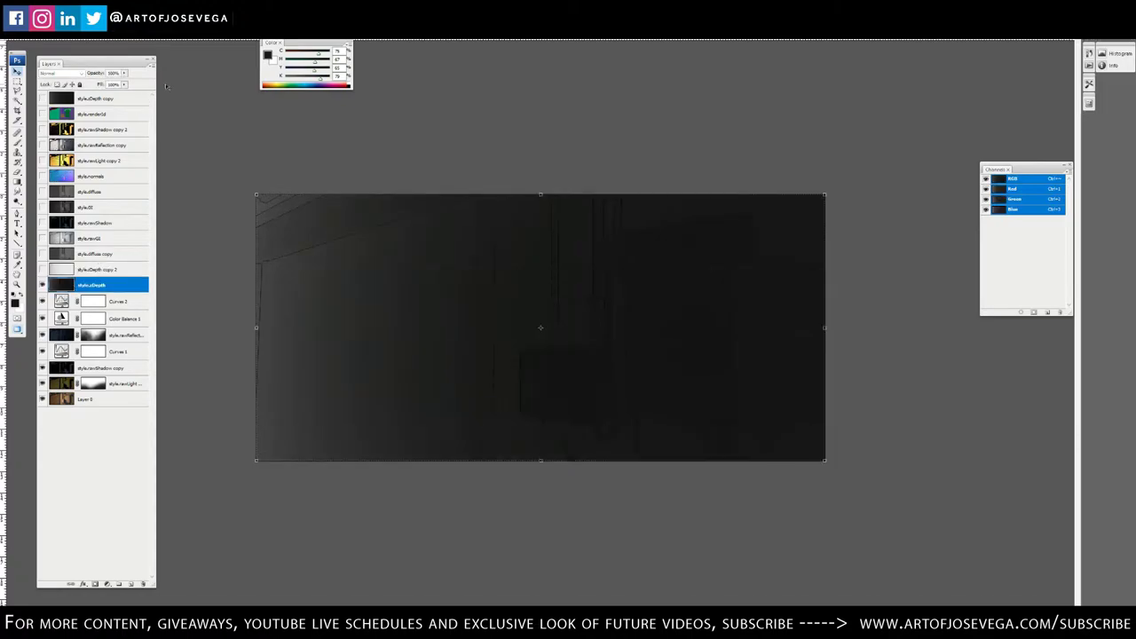
Blend the zDepth layer in Screen mode and colorize it warm orange with Hue/Saturation, raising its saturation and lightness
left_click(60, 73)
left_click(64, 149)
key("ctrl+u")
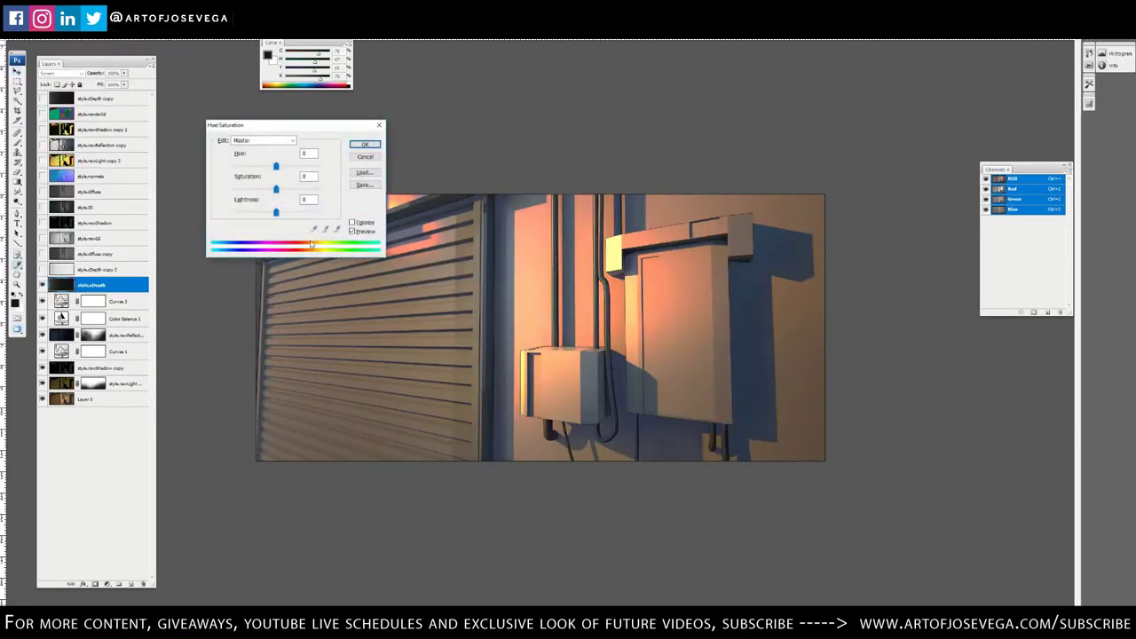
left_click_drag(317, 132, 770, 131)
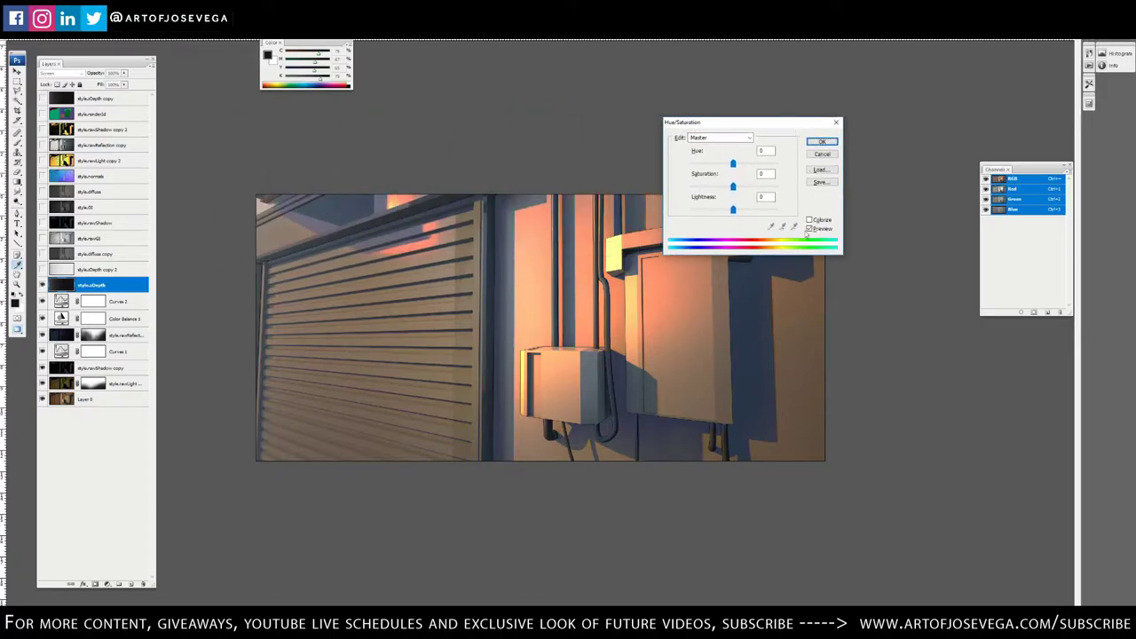
left_click(809, 220)
left_click_drag(737, 164, 782, 176)
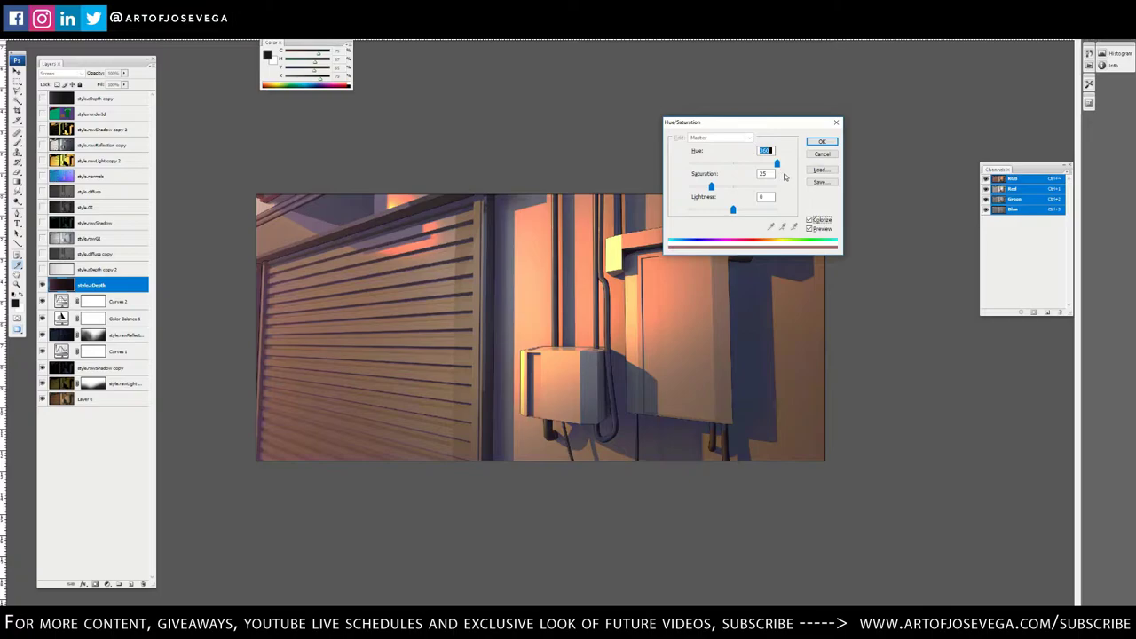
left_click_drag(711, 186, 695, 165)
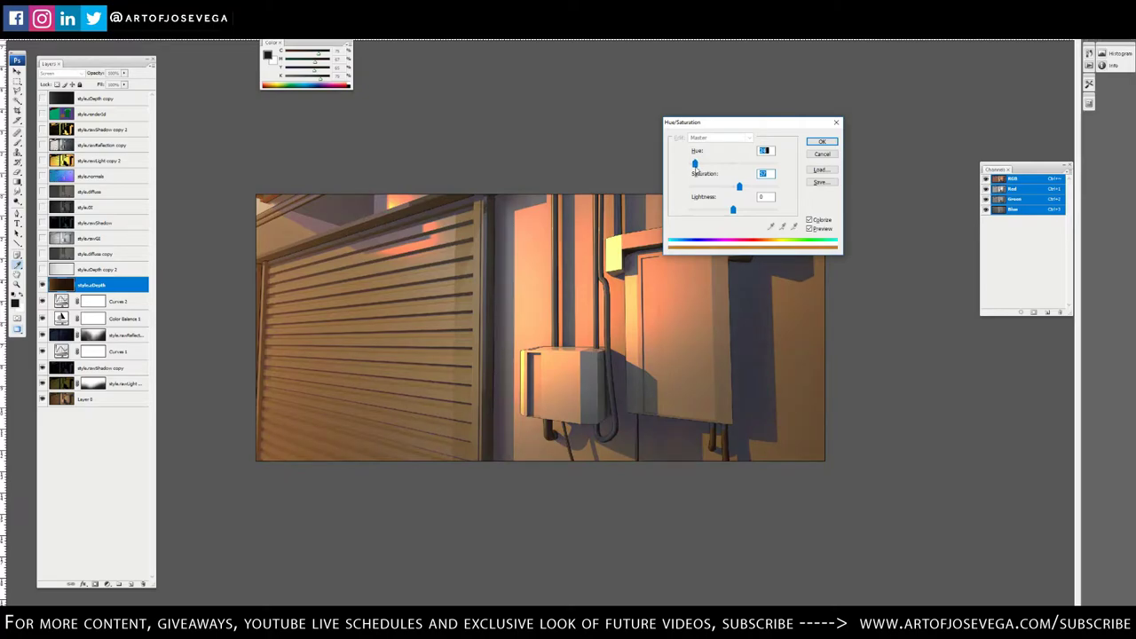
left_click_drag(733, 209, 742, 211)
key("Return")
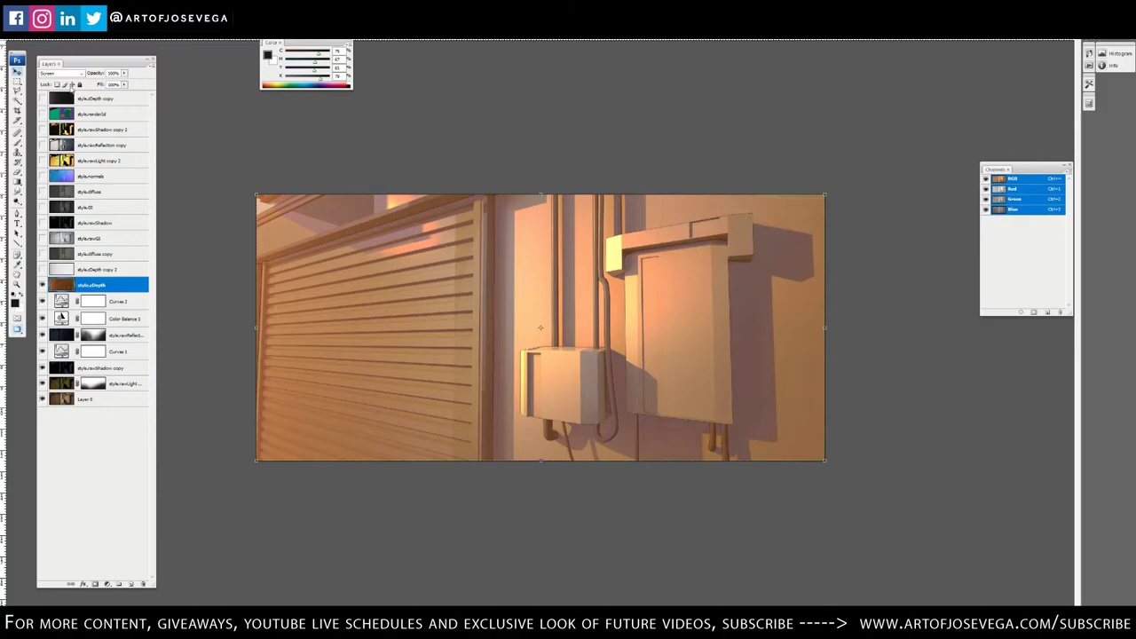
Try Color Dodge and neighbouring blend modes on the orange zDepth layer, settling on Linear Dodge
left_click(62, 75)
left_click(66, 149)
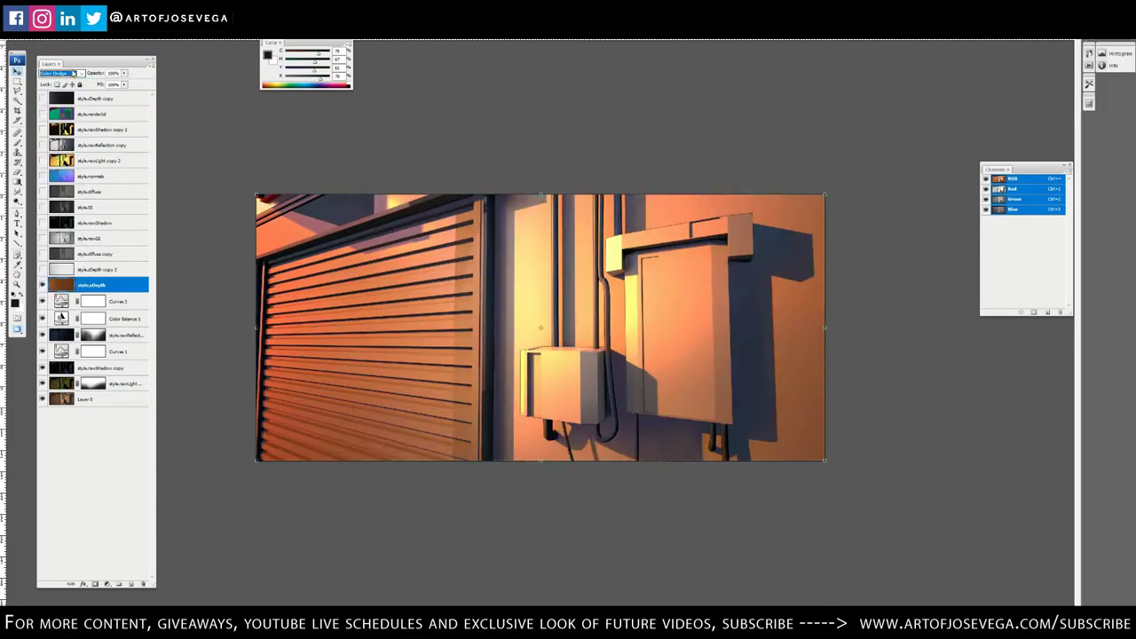
key("Up")
key("Up")
key("Down")
key("Down")
key("Down")
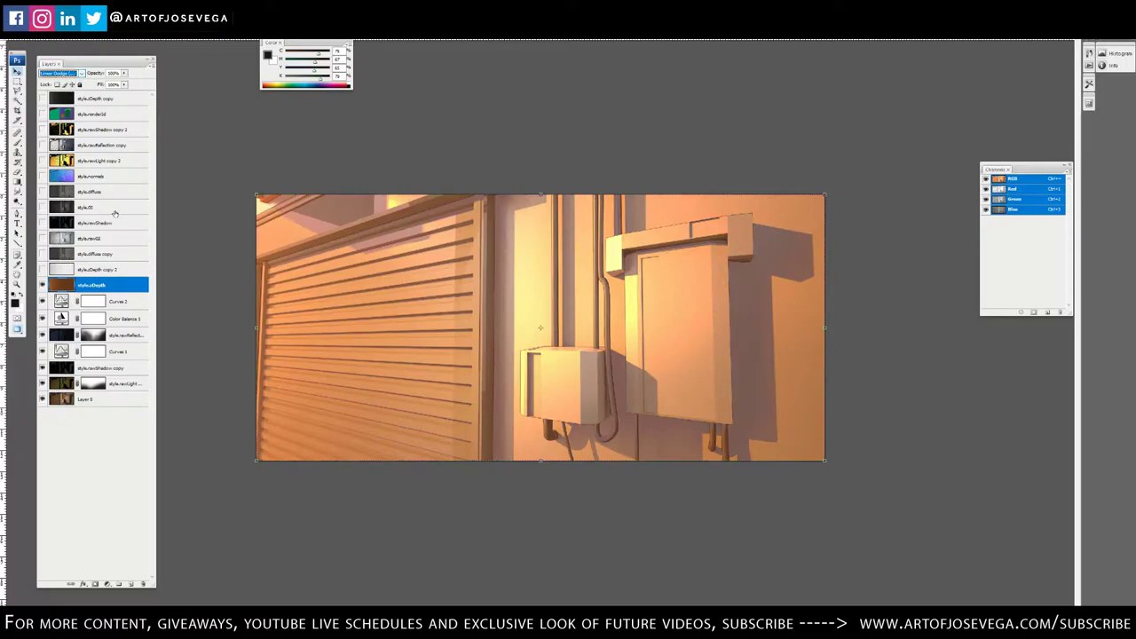
Give the zDepth layer a black mask and reveal its glow with white gradients from the image's upper-left corner and top edge
left_click(95, 584)
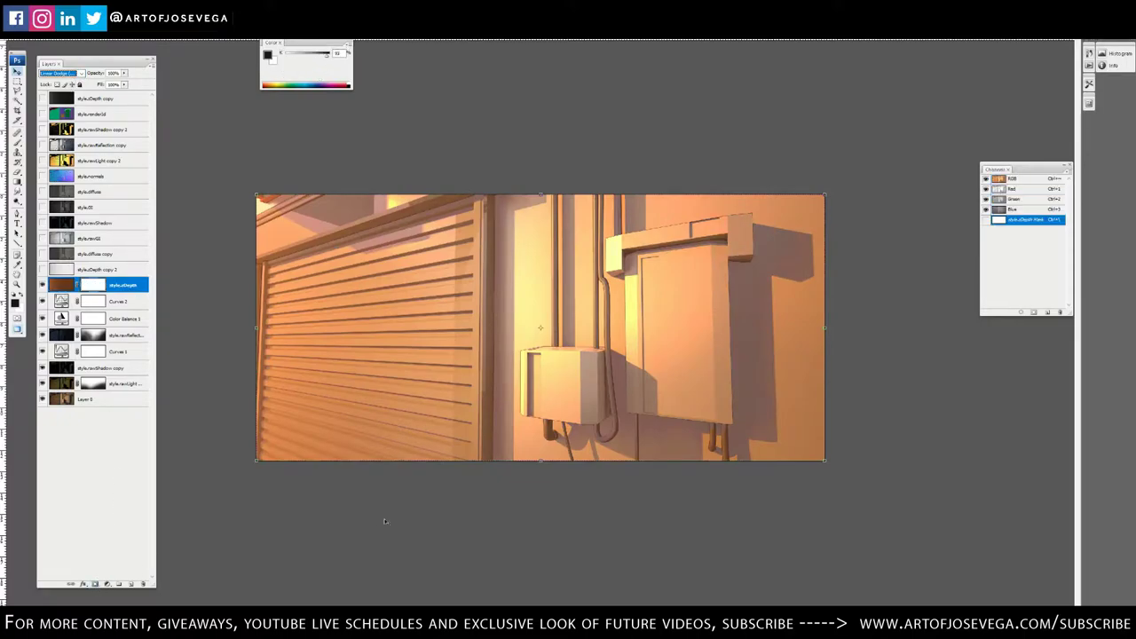
key("ctrl+i")
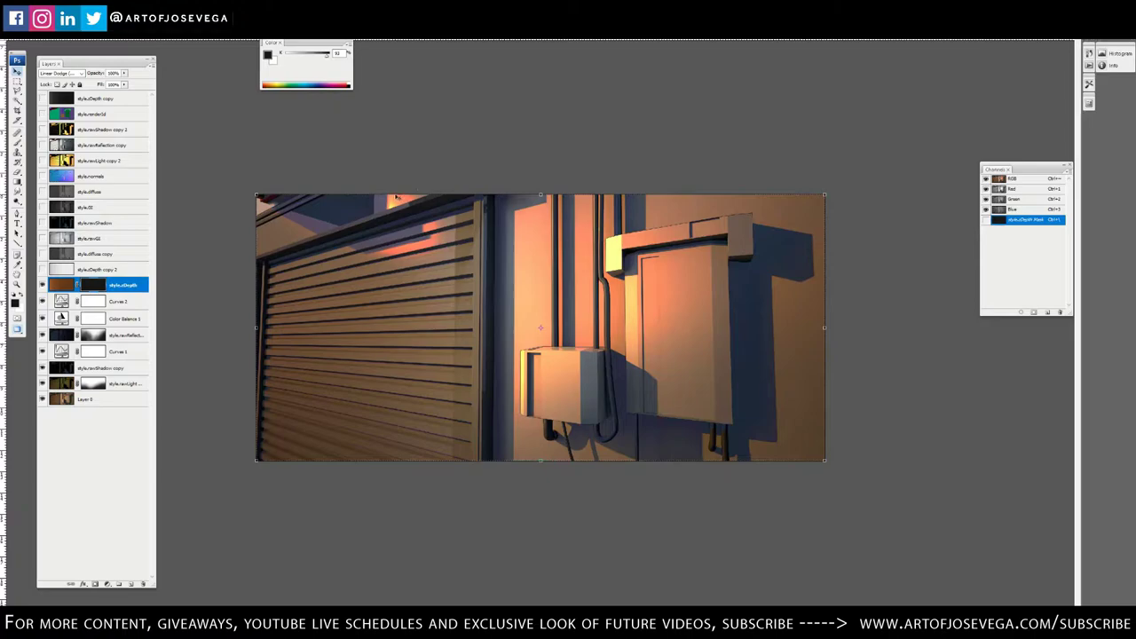
key("ctrl+minus")
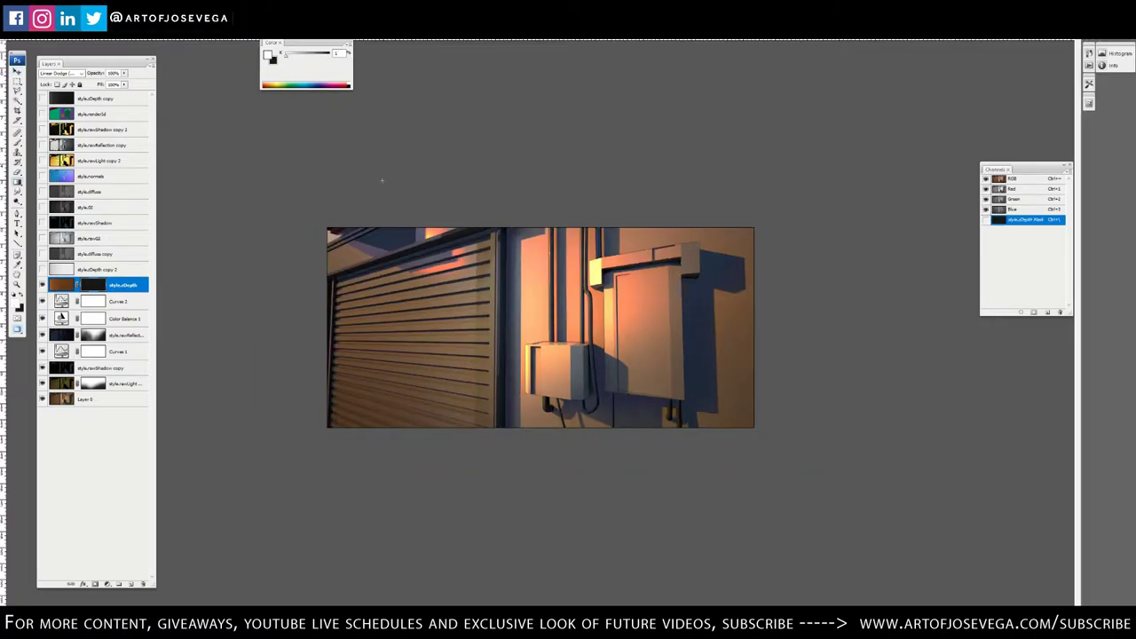
key("x")
key("x")
left_click_drag(206, 134, 382, 302)
left_click_drag(343, 207, 370, 230)
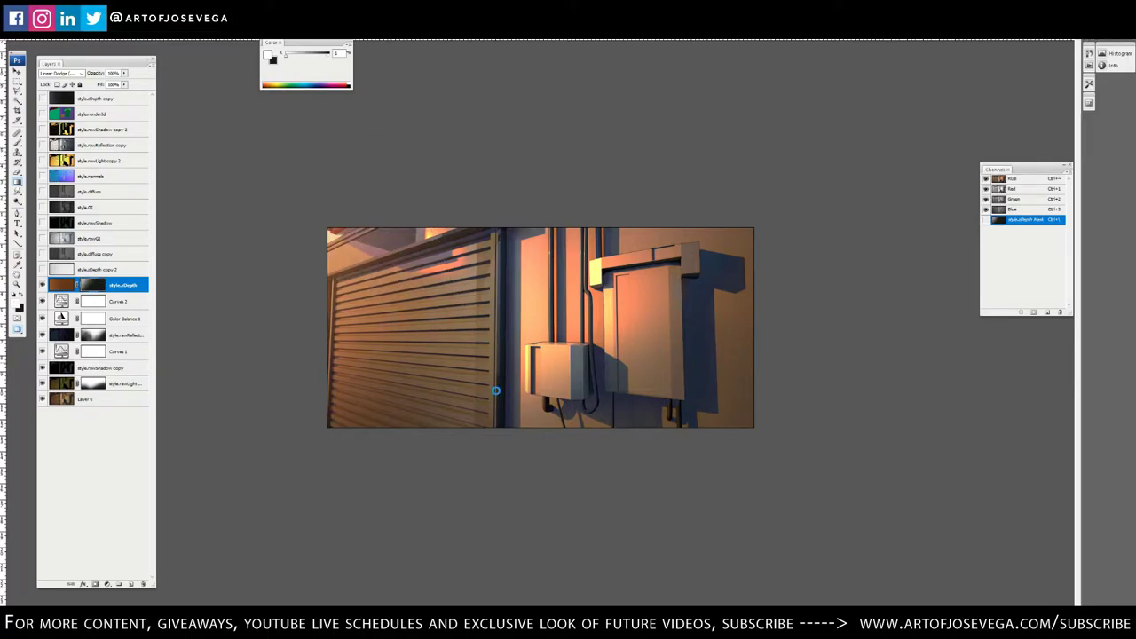
left_click_drag(499, 170, 503, 312)
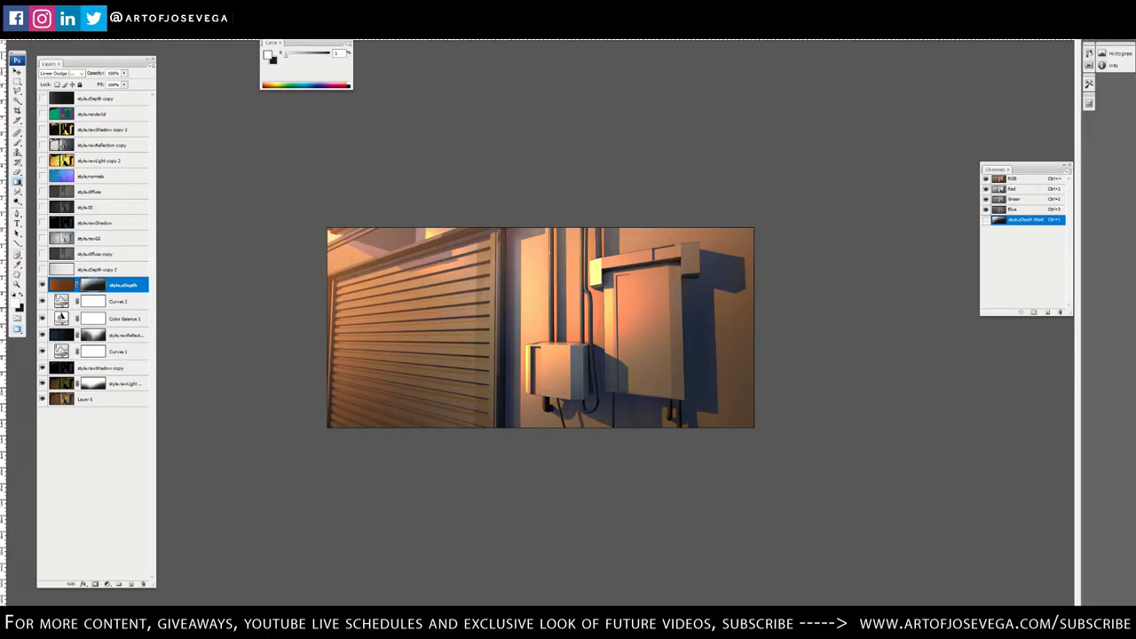
Paint the zDepth mask black over the lower part of the shutter with a large soft brush
key("ctrl+plus")
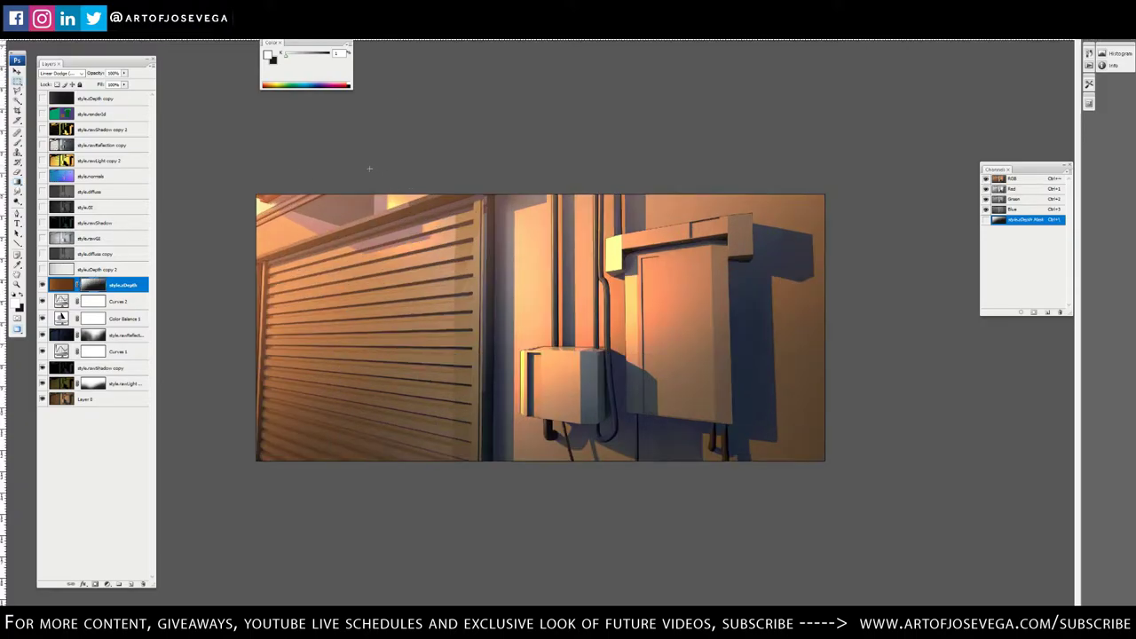
key("b")
key("x")
mouse_move(288, 464)
left_mouse_down()
mouse_move(268, 427)
mouse_move(293, 441)
mouse_move(267, 404)
mouse_move(458, 365)
left_mouse_up()
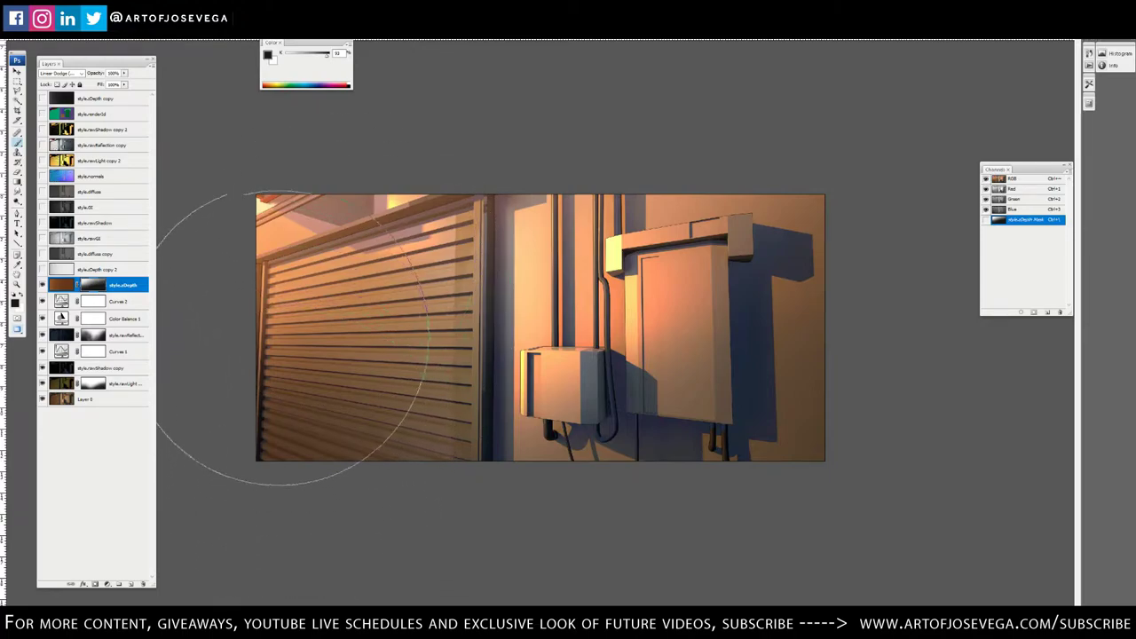
Compare the image with and without the raw reflection layer and the raw shadow copy layer
left_click(44, 336)
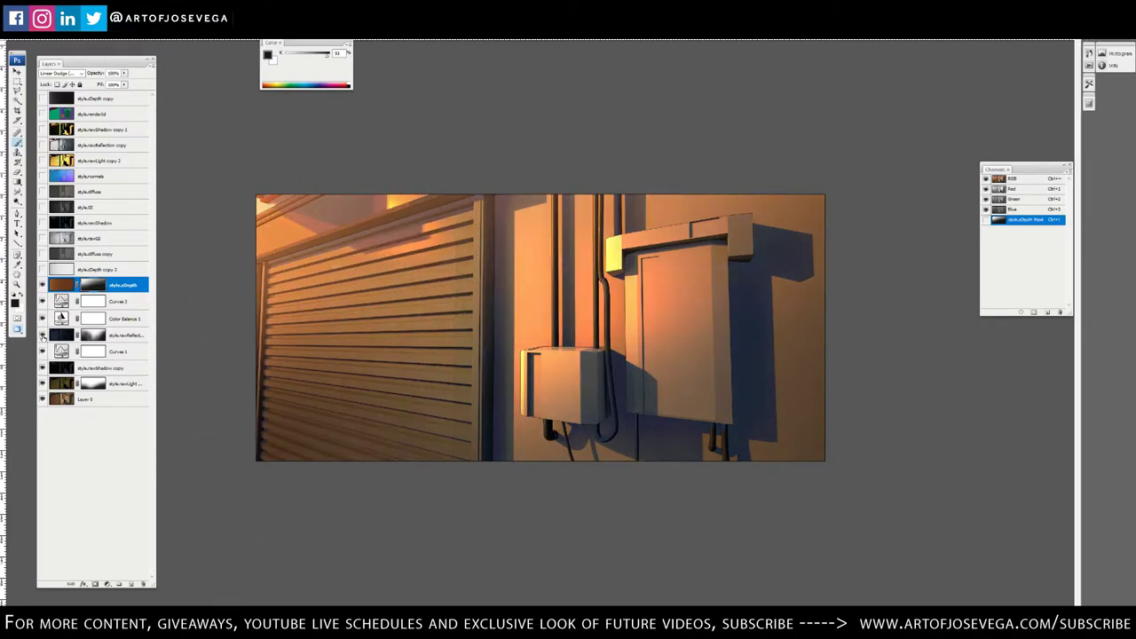
left_click(43, 369)
left_click(42, 367)
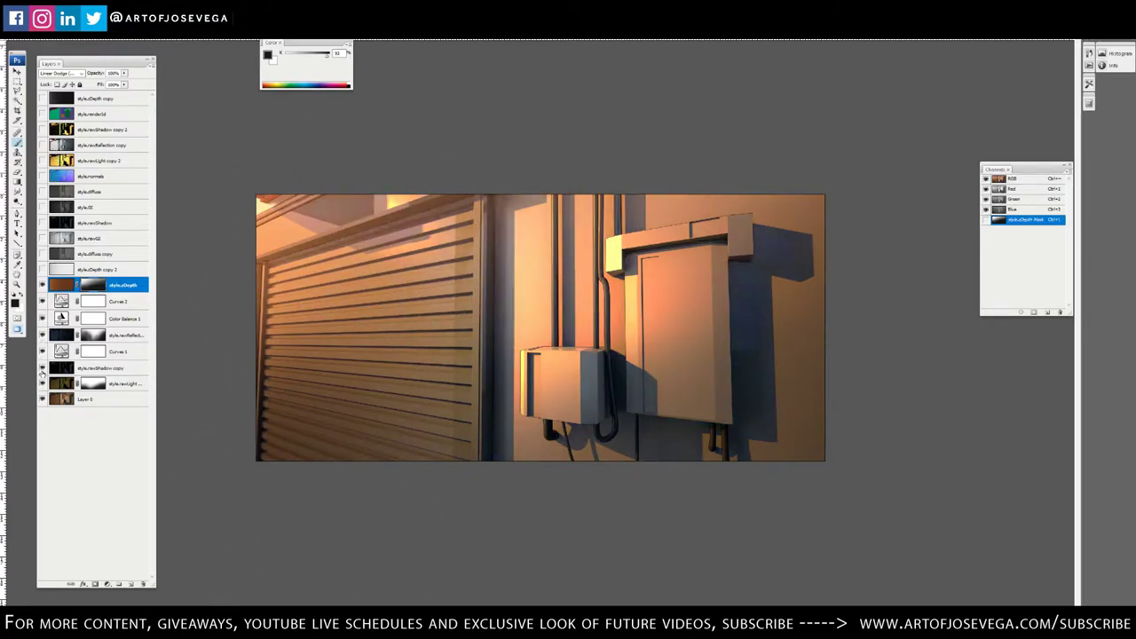
left_click(42, 370)
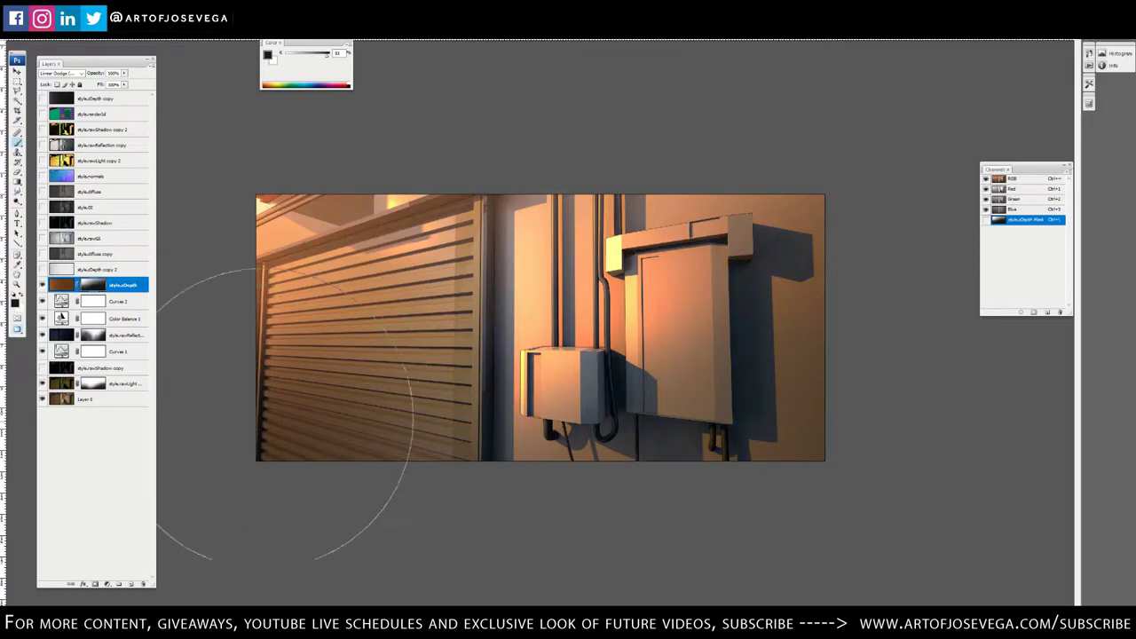
key("v")
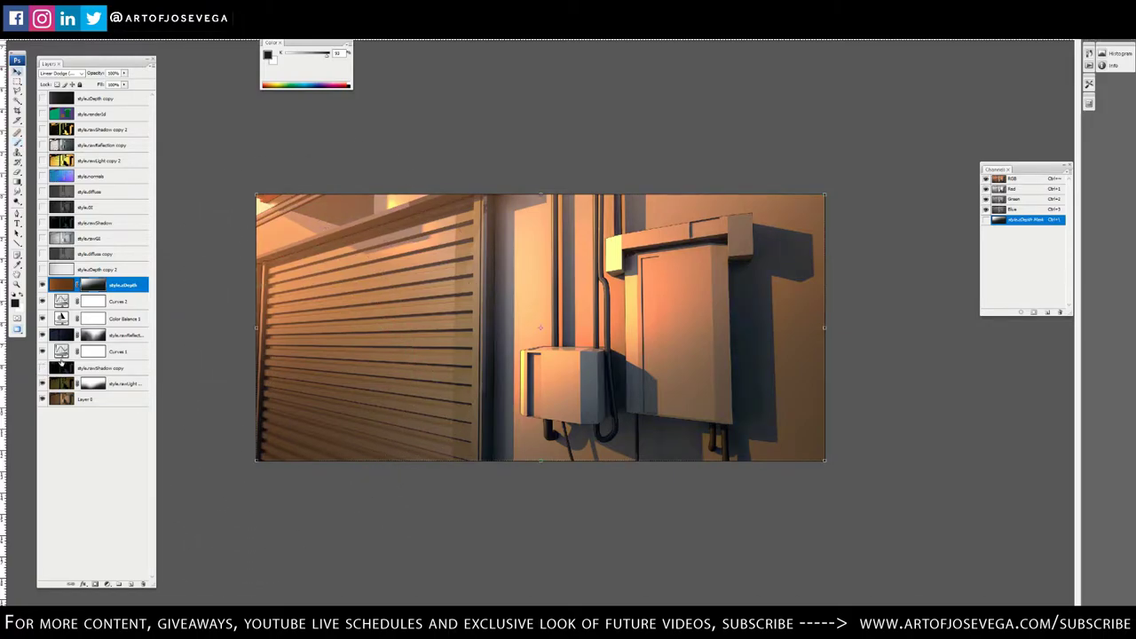
left_click(43, 368)
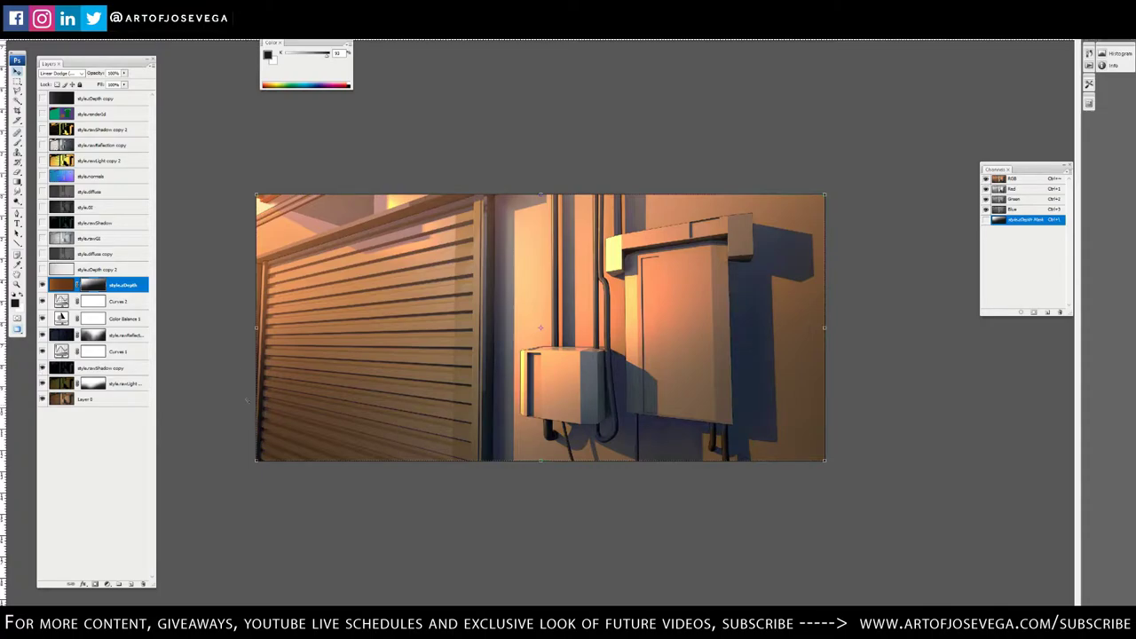
left_click(42, 368)
left_click(41, 369)
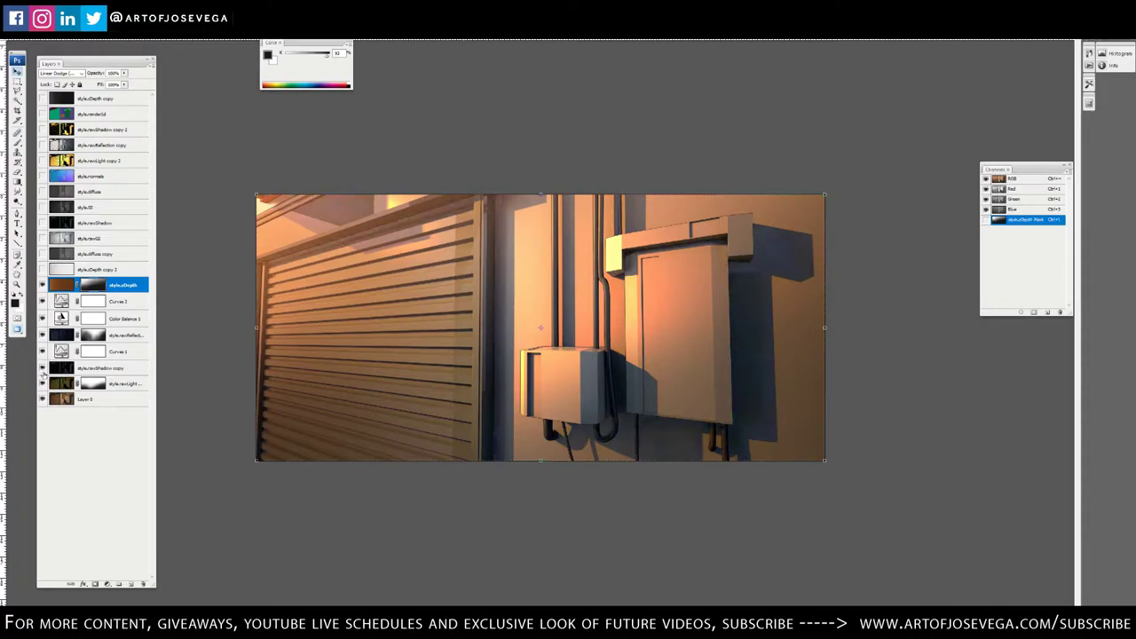
Flip the whole canvas horizontally and paste a merged copy of the full image above the zDepth layer
key("m")
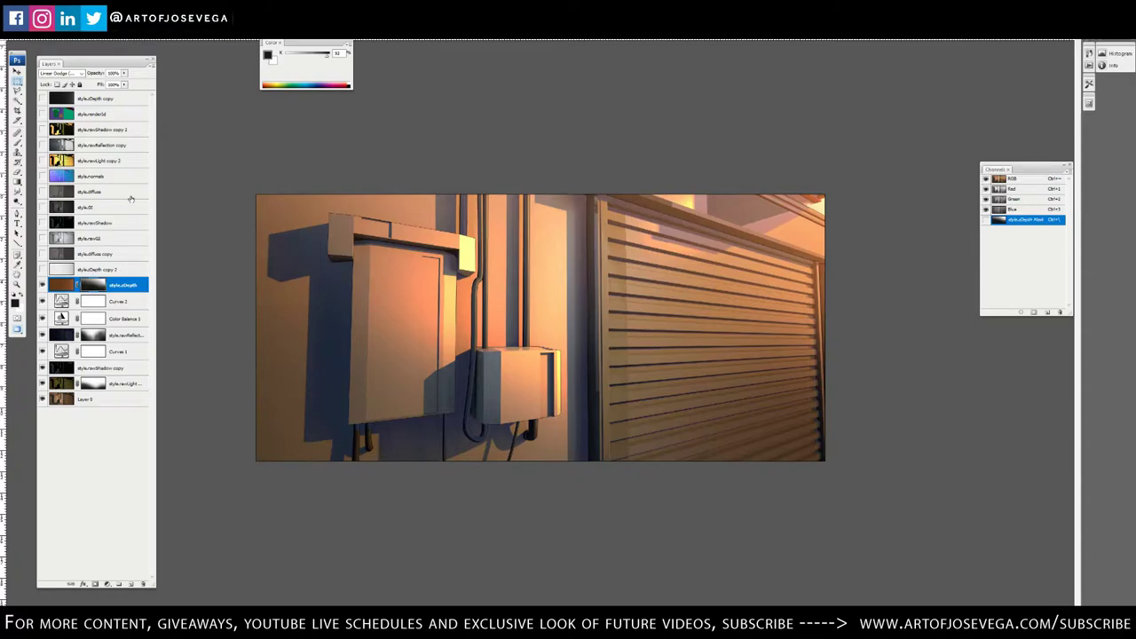
key("ctrl+a")
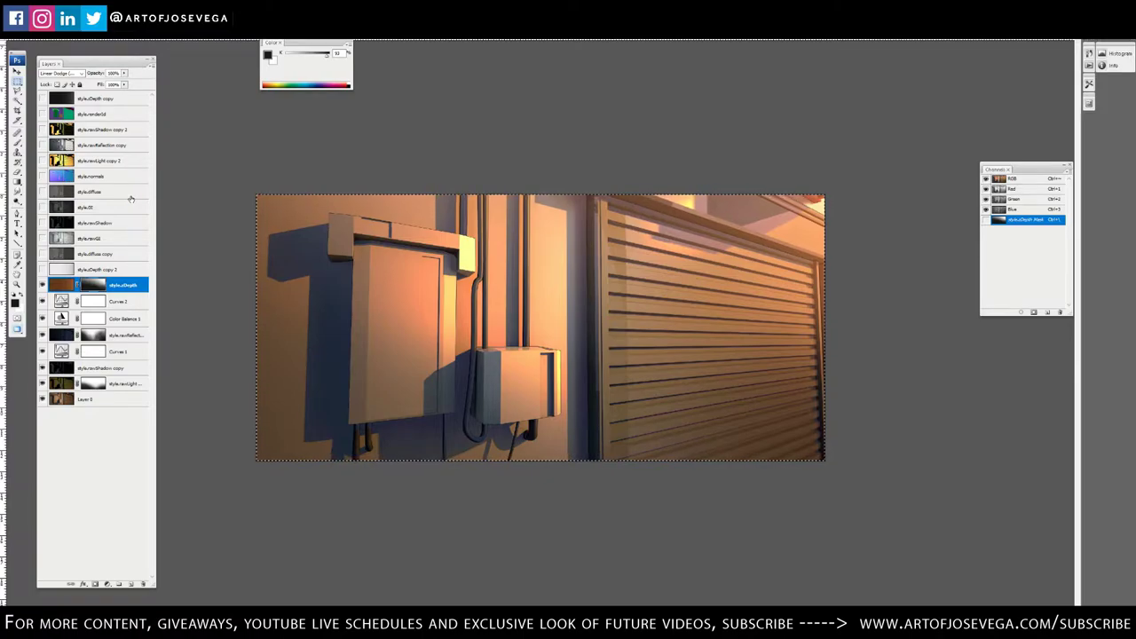
key("ctrl+shift+c")
key("ctrl+v")
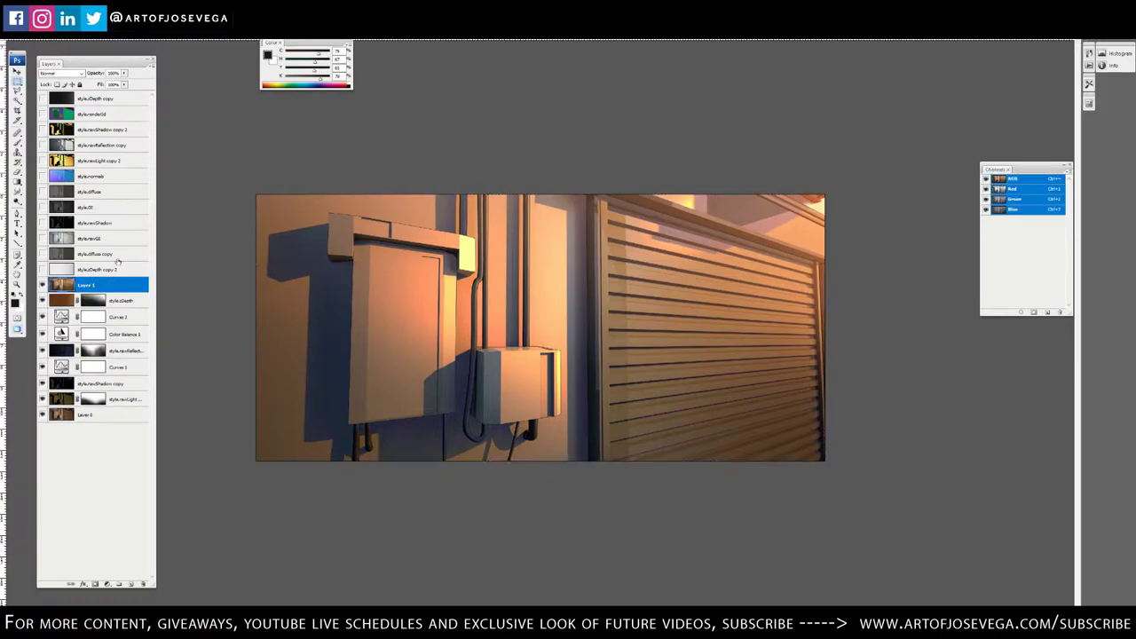
Duplicate the merged layer and apply a Lens Blur to the copy
key("ctrl+t")
key("ctrl+j")
left_click(107, 16)
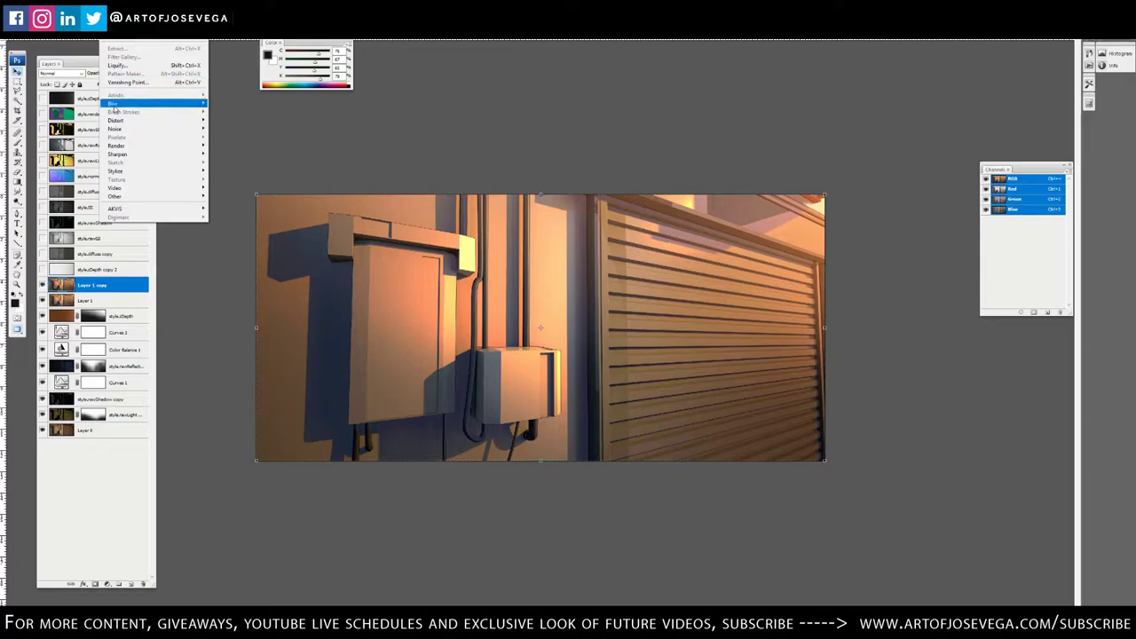
mouse_move(118, 104)
left_click(225, 145)
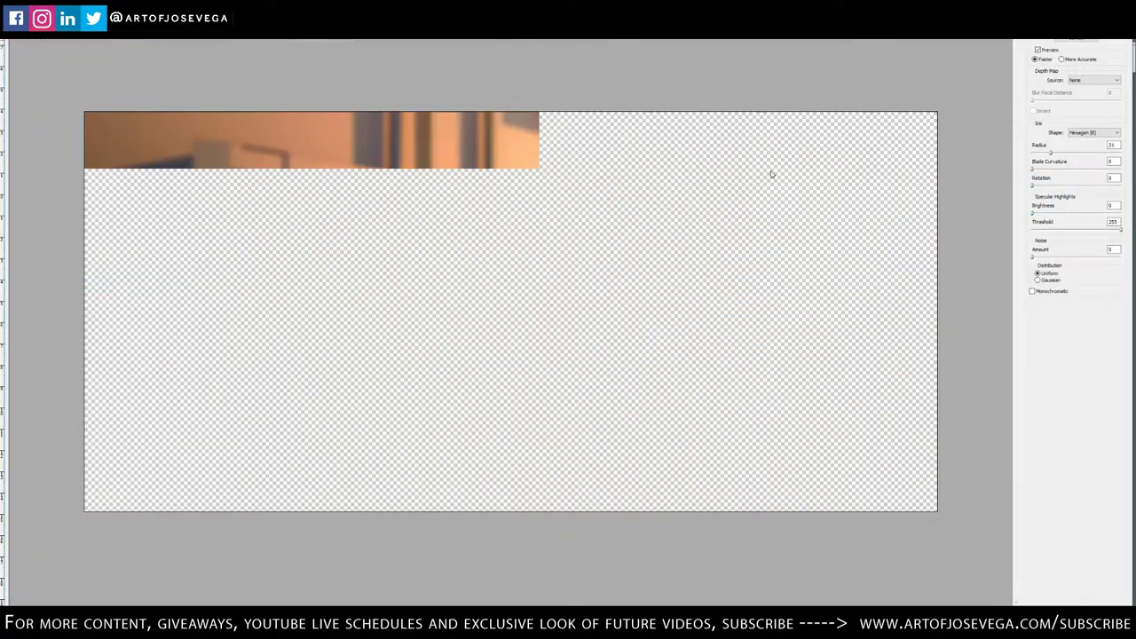
left_click(1079, 41)
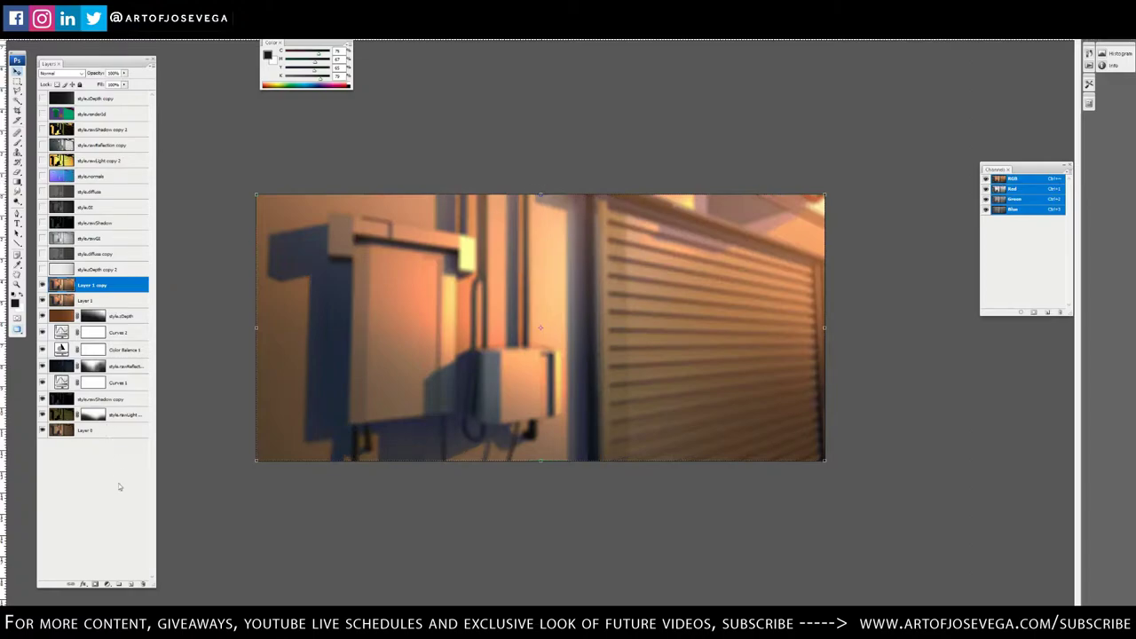
Mask the blurred copy with a black gradient across the boxes and a white gradient up from below the shutter
left_click(94, 584)
key("b")
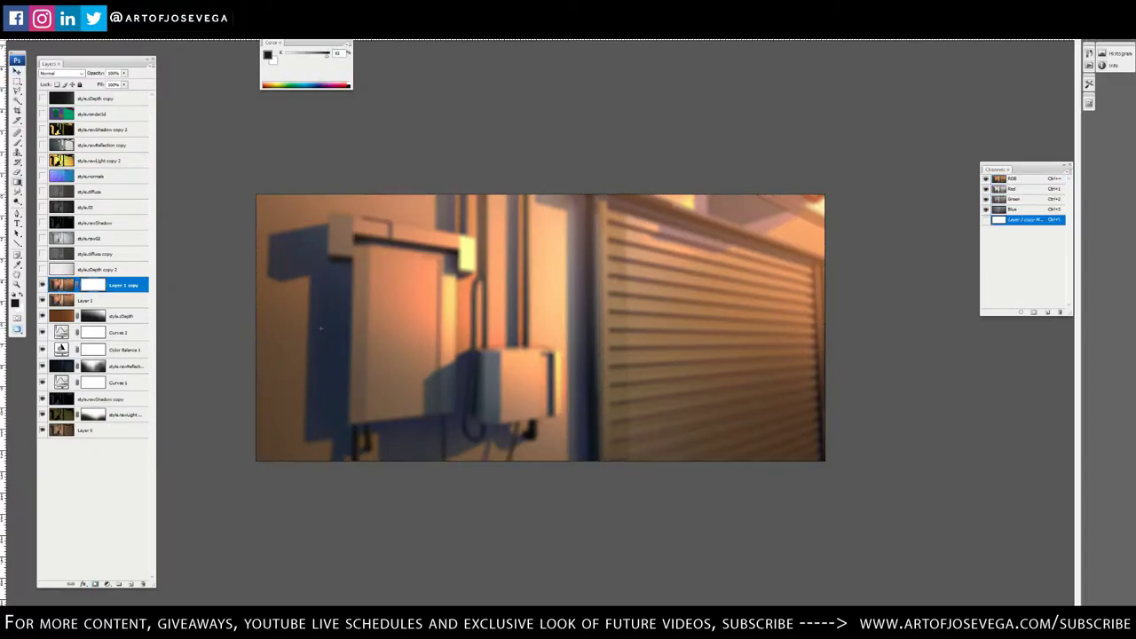
left_click_drag(323, 312, 569, 336)
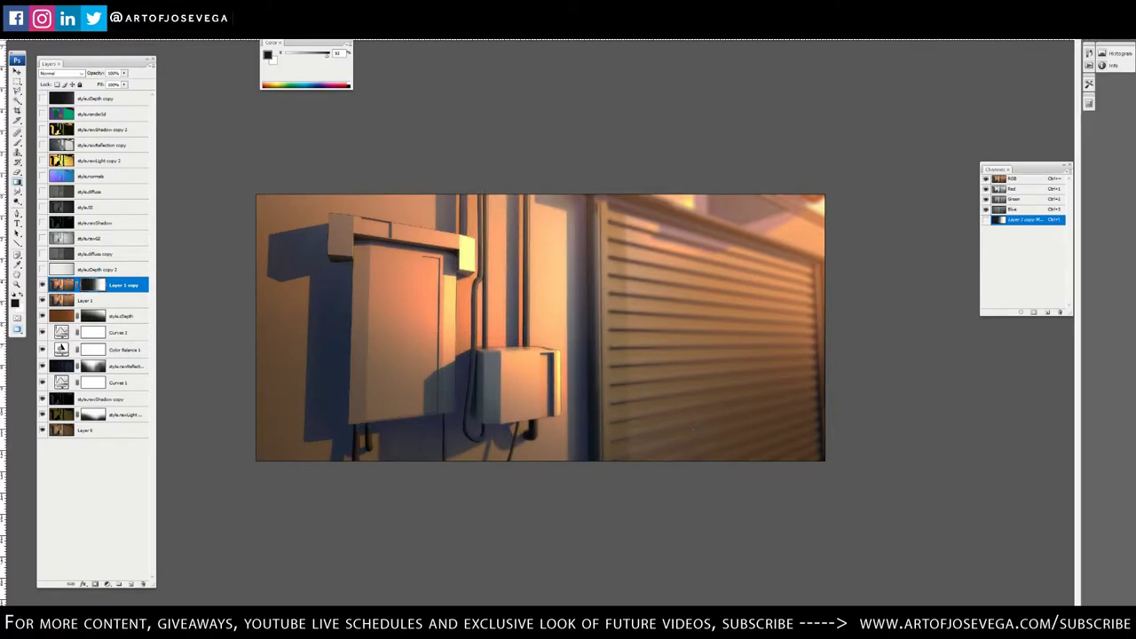
key("v")
key("ctrl+plus")
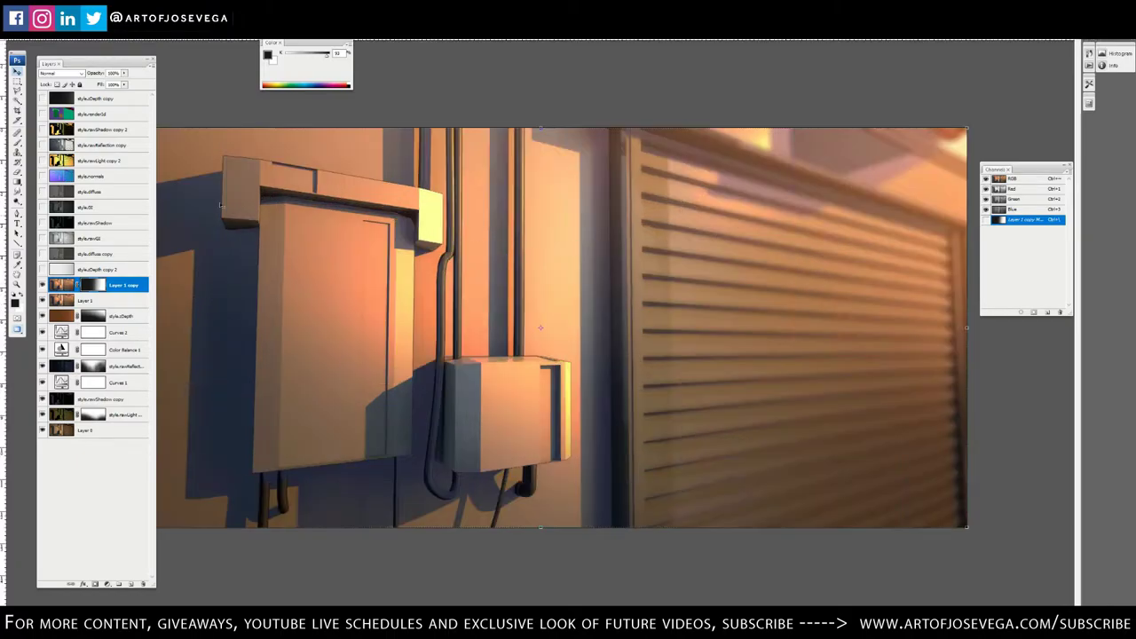
key("ctrl+minus")
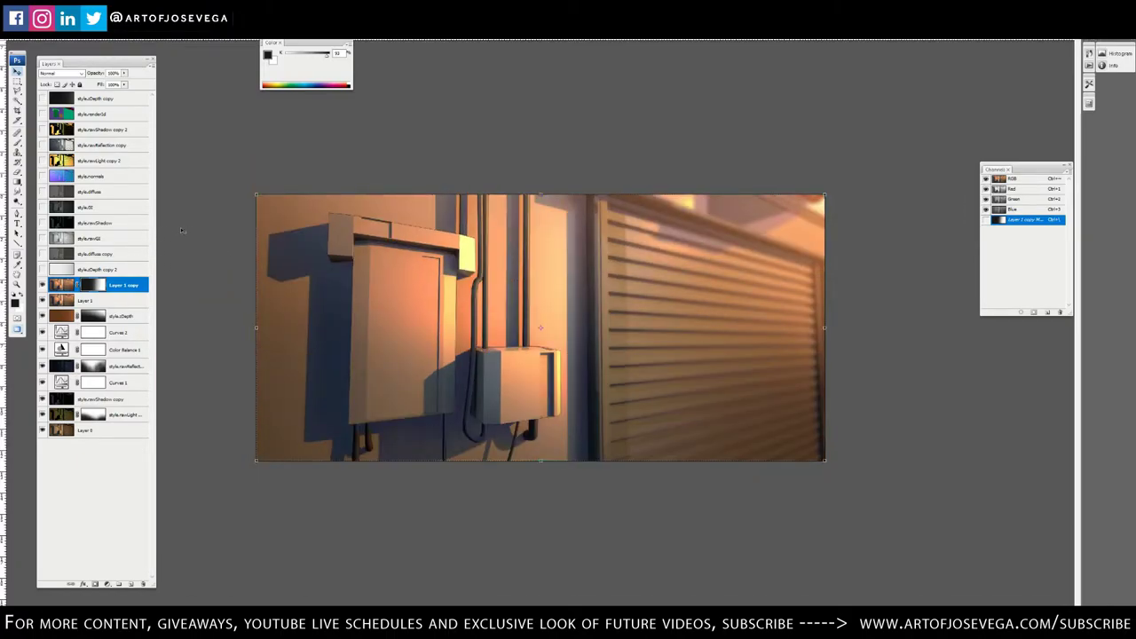
key("g")
key("x")
left_click_drag(699, 512, 684, 382)
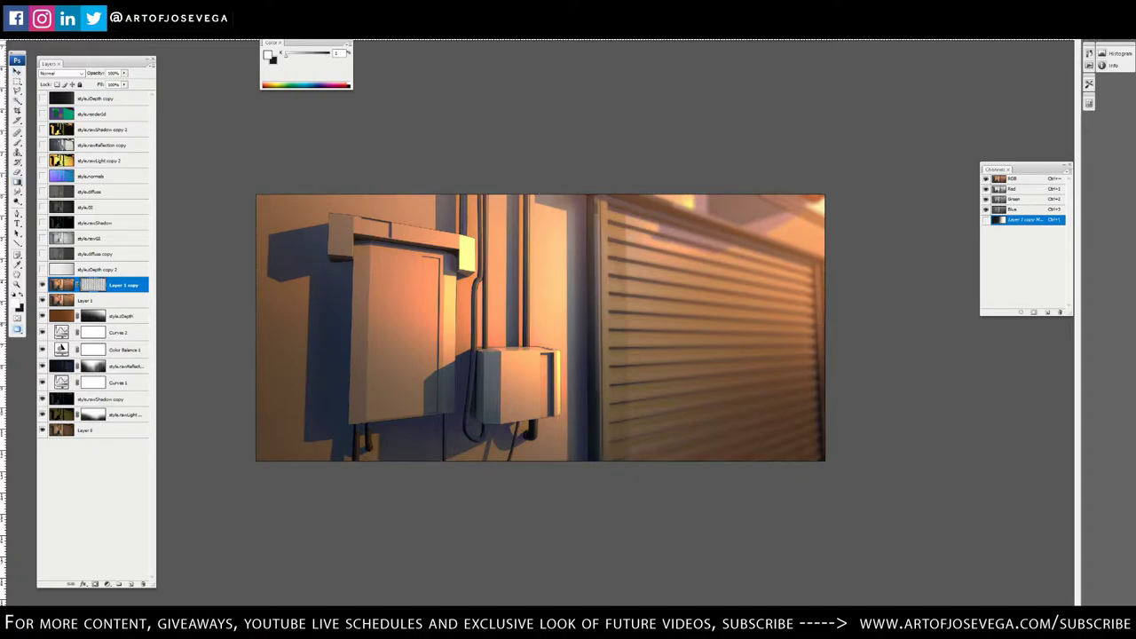
Undo the gradient masking, the lens blur and the merged layers, back to the zDepth layer on top
key("m")
key("ctrl+minus")
key("ctrl+plus")
key("ctrl+alt+z")
key("ctrl+alt+z")
key("ctrl+alt+z")
key("ctrl+alt+z")
key("ctrl+alt+z")
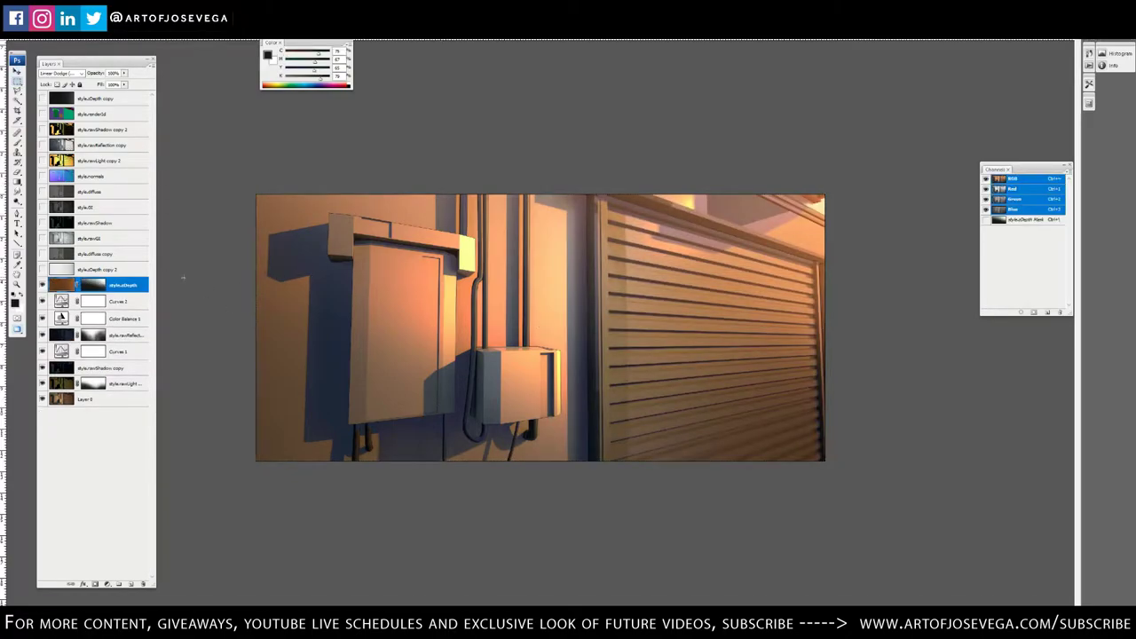
key("ctrl+plus")
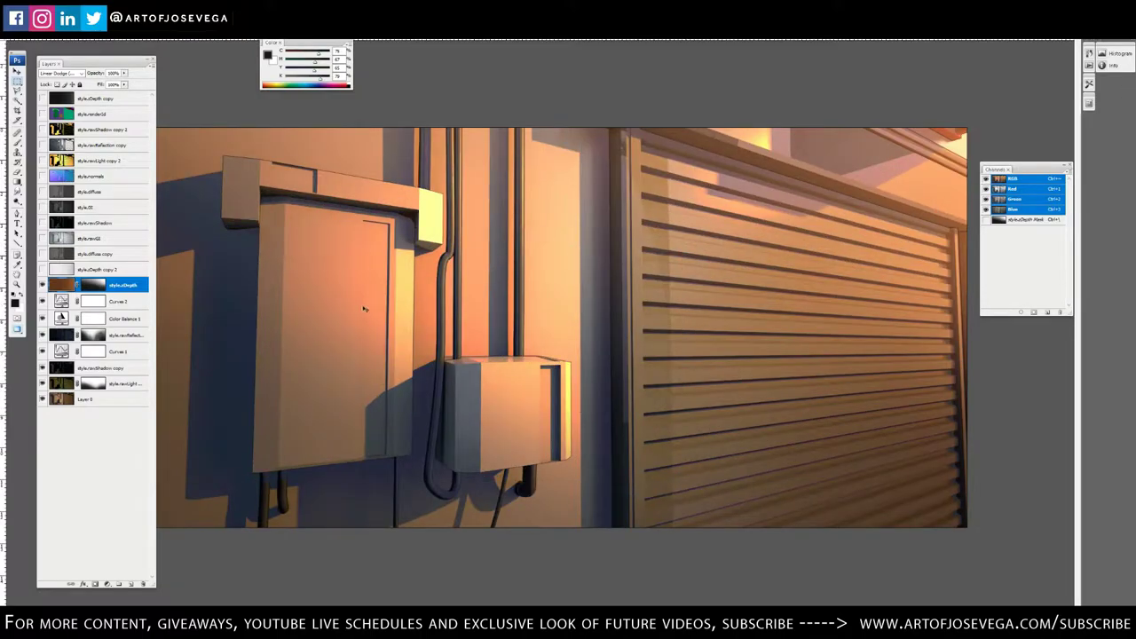
key("ctrl+plus")
key("ctrl+plus")
left_click_drag(257, 394, 505, 398)
key("ctrl+minus")
key("ctrl+minus")
key("ctrl+minus")
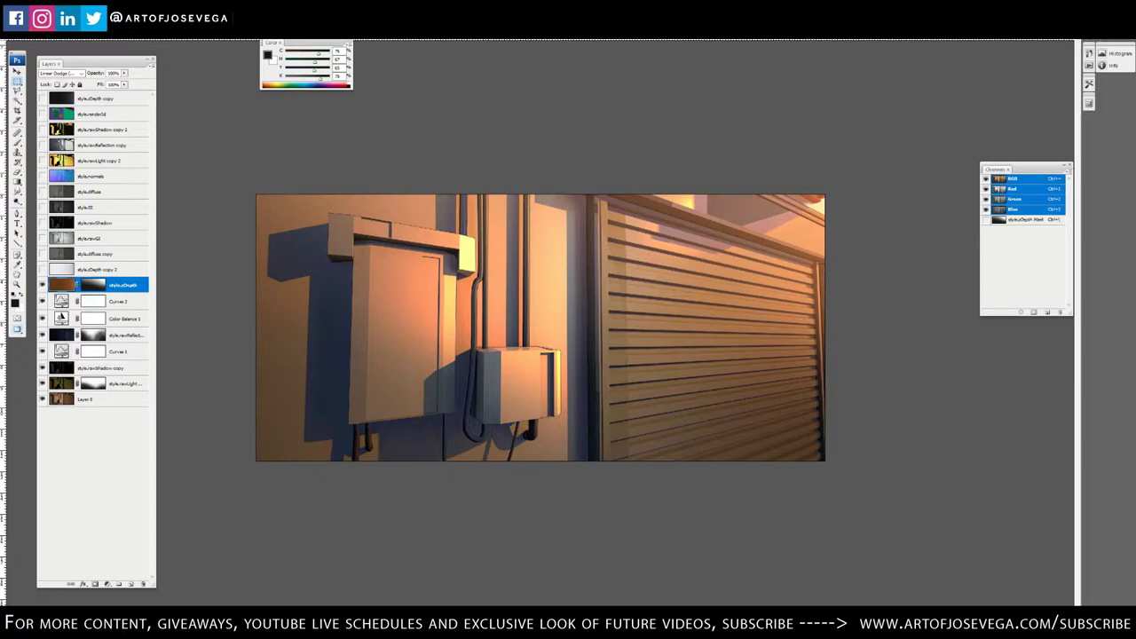
Add a blank layer above zDepth, choose a different brush tip and sample a light yellow from the image
key("v")
left_click(131, 583)
key("b")
right_click(517, 338)
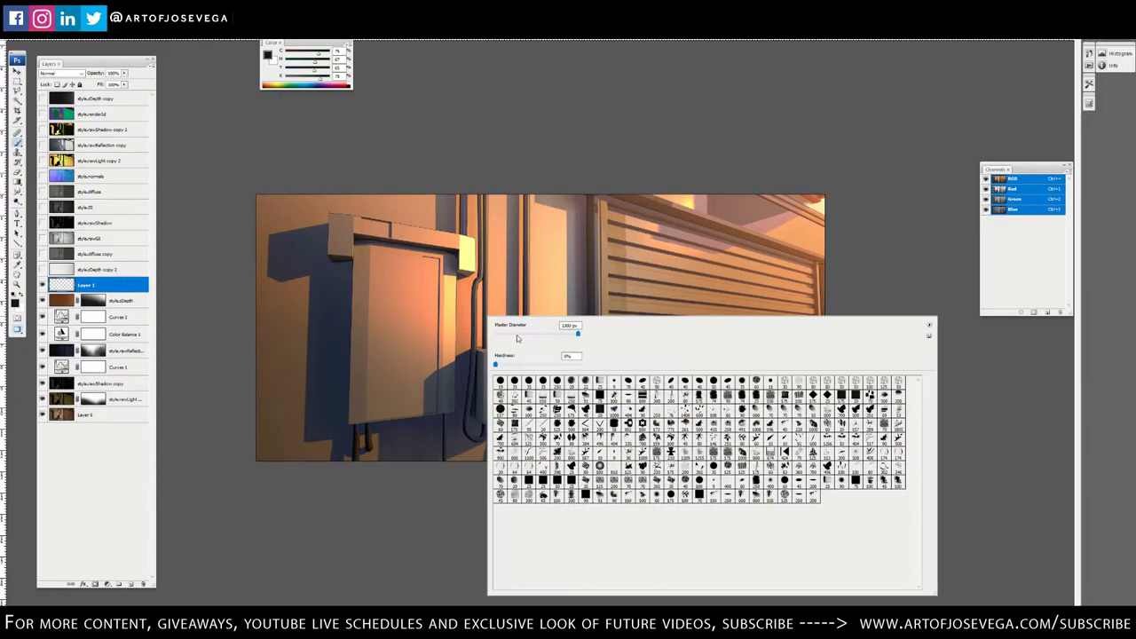
left_click(856, 481)
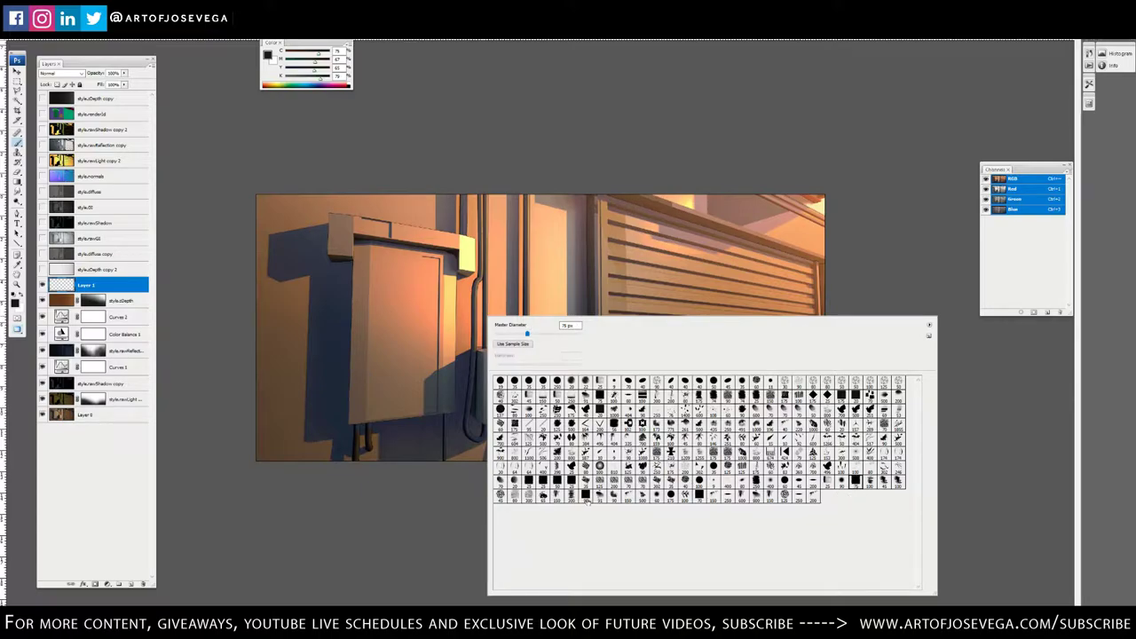
left_click(586, 500)
left_click(497, 91)
left_click(688, 203, "alt")
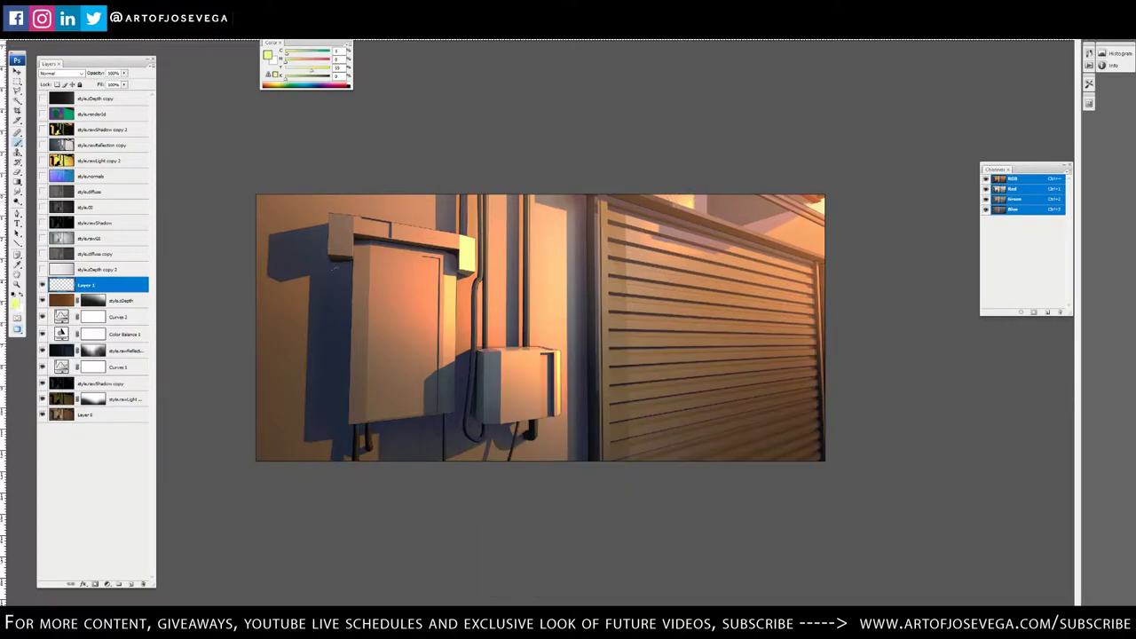
Scribble yellow marks over the wall, the large box and the small box, and delete the marking layer
mouse_move(302, 200)
left_mouse_down()
mouse_move(292, 417)
mouse_move(355, 205)
mouse_move(449, 212)
left_mouse_up()
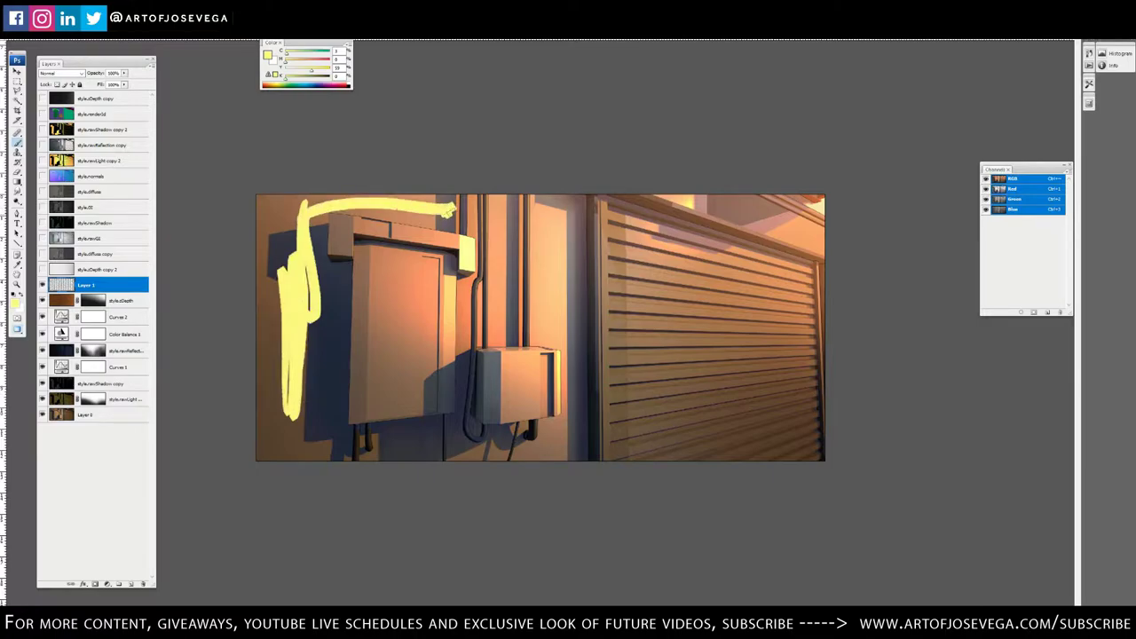
mouse_move(387, 255)
left_mouse_down()
mouse_move(410, 266)
mouse_move(435, 389)
left_mouse_up()
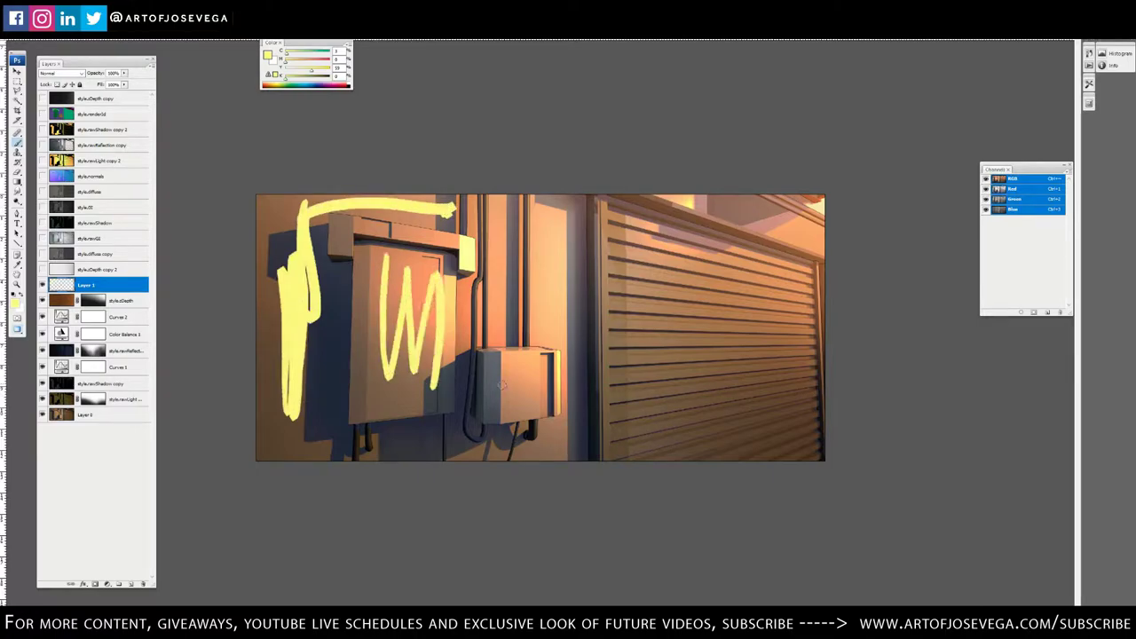
left_click_drag(510, 360, 526, 381)
key("v")
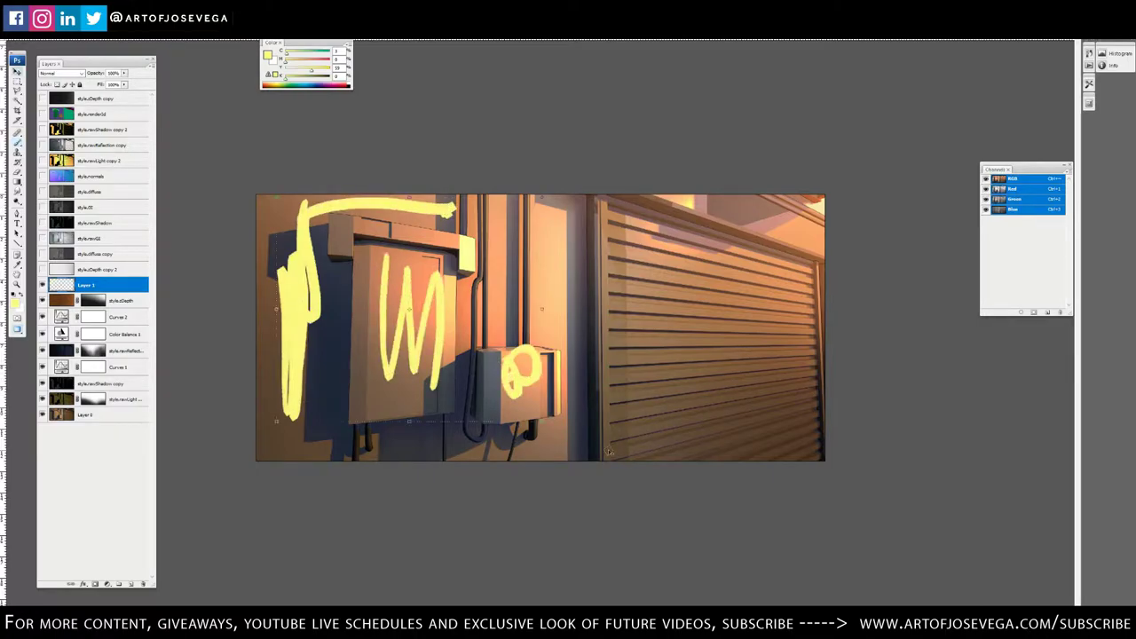
key("Delete")
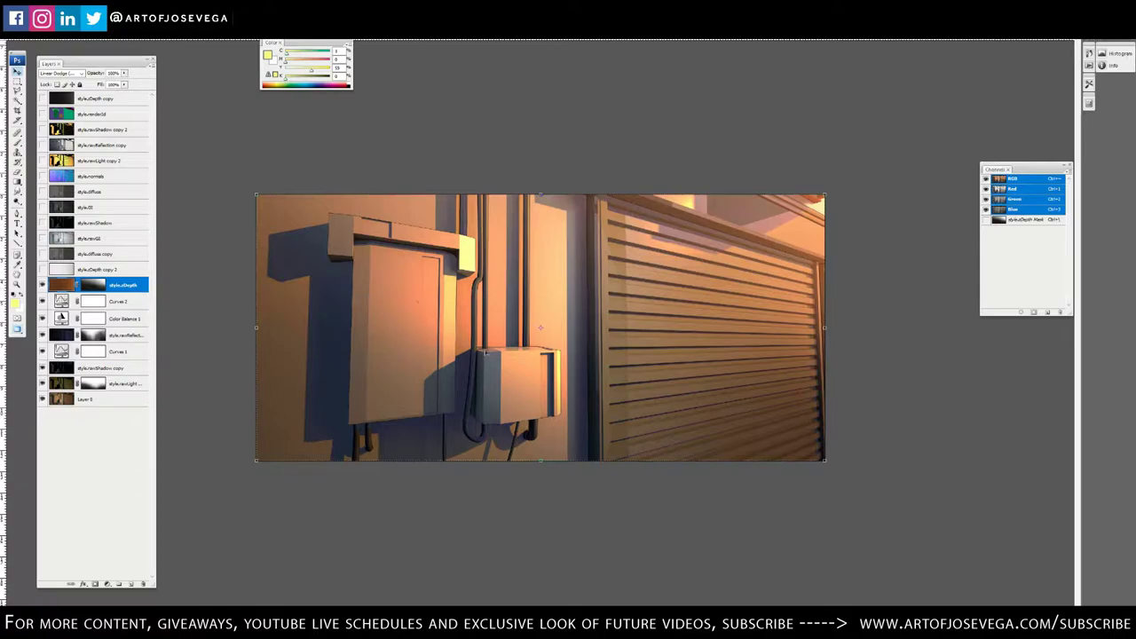
Trace a Polygonal Lasso selection around the large electrical box, including its overhanging top
scroll(480, 321, "up", 3)
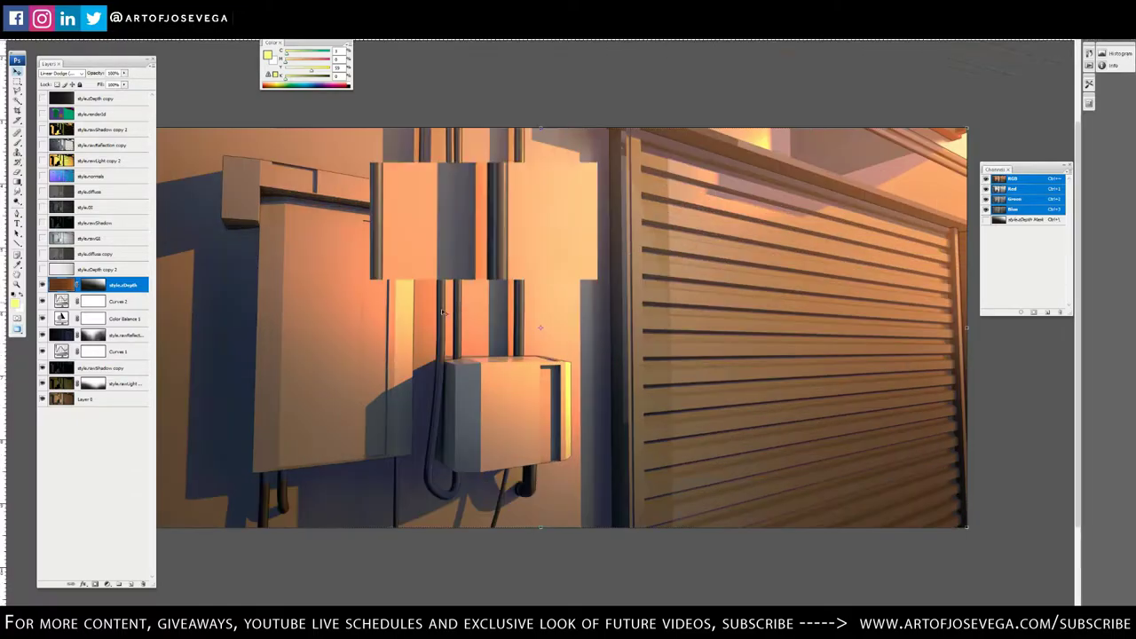
left_click_drag(222, 200, 481, 341)
key("l")
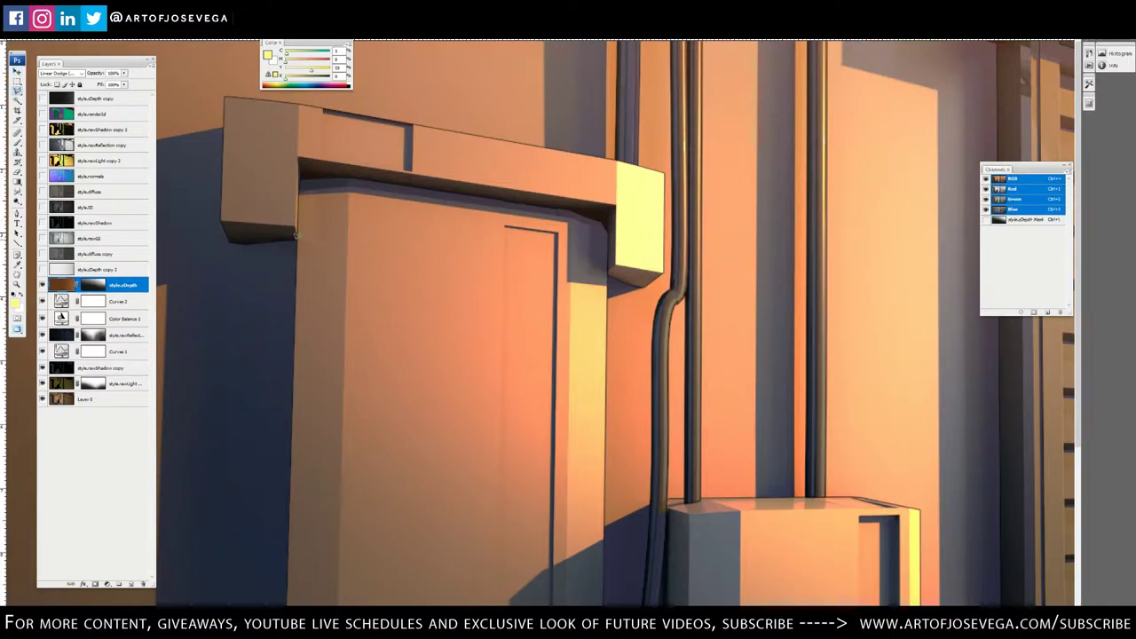
mouse_move(298, 234)
left_mouse_down()
mouse_move(229, 237)
mouse_move(226, 91)
left_mouse_up()
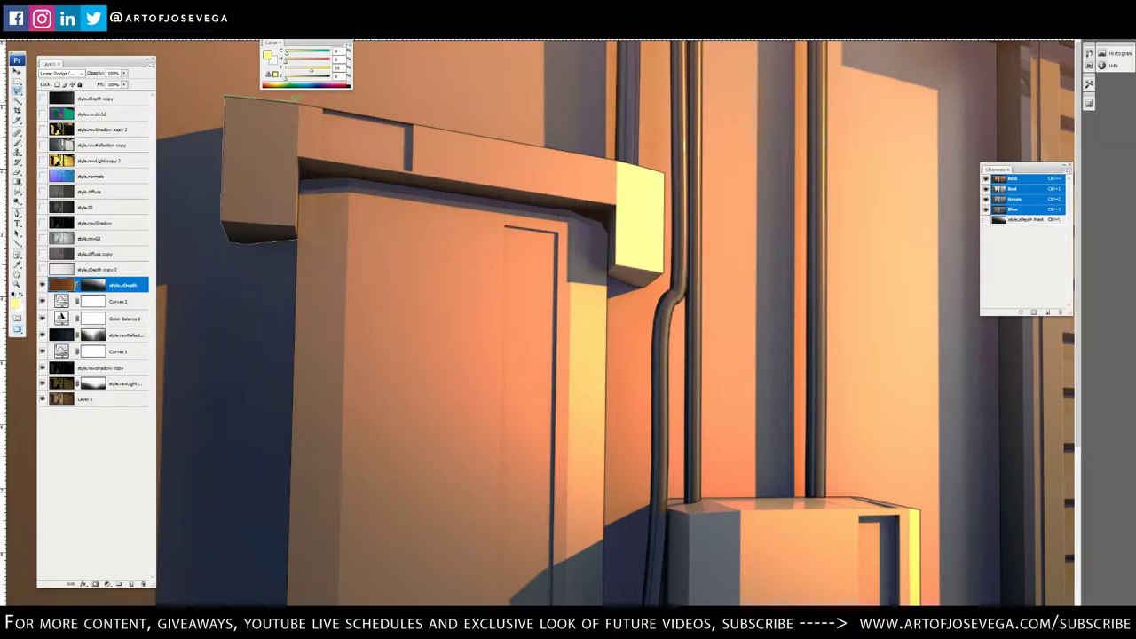
left_click_drag(391, 107, 619, 152)
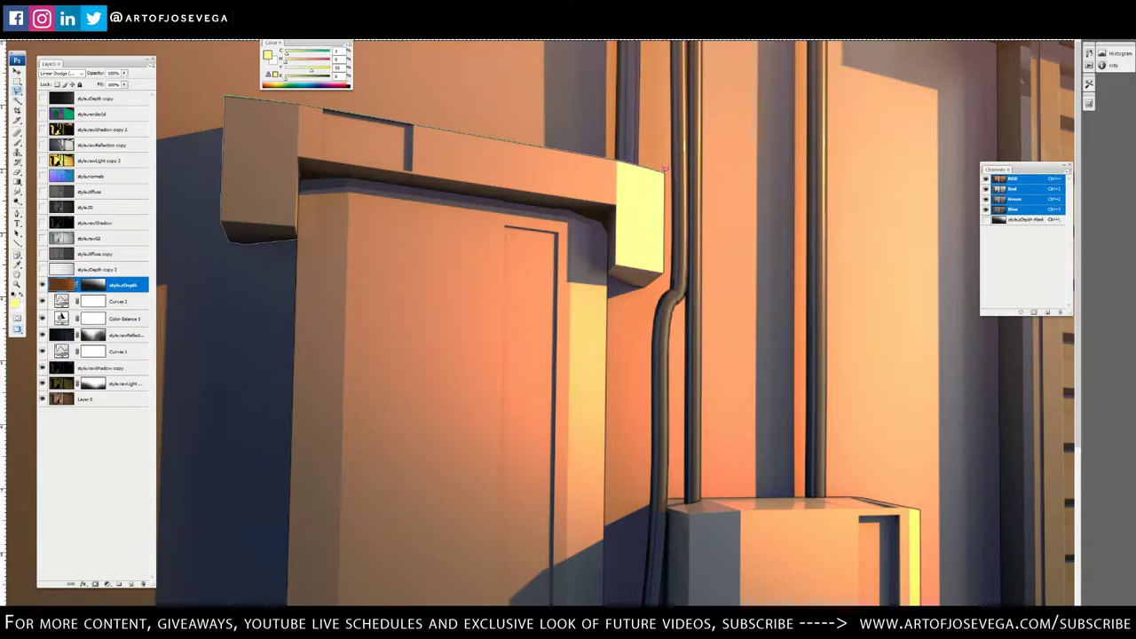
mouse_move(664, 167)
left_mouse_down()
mouse_move(665, 269)
mouse_move(636, 284)
mouse_move(611, 269)
left_mouse_up()
left_click(609, 272)
scroll(611, 406, "down", 3)
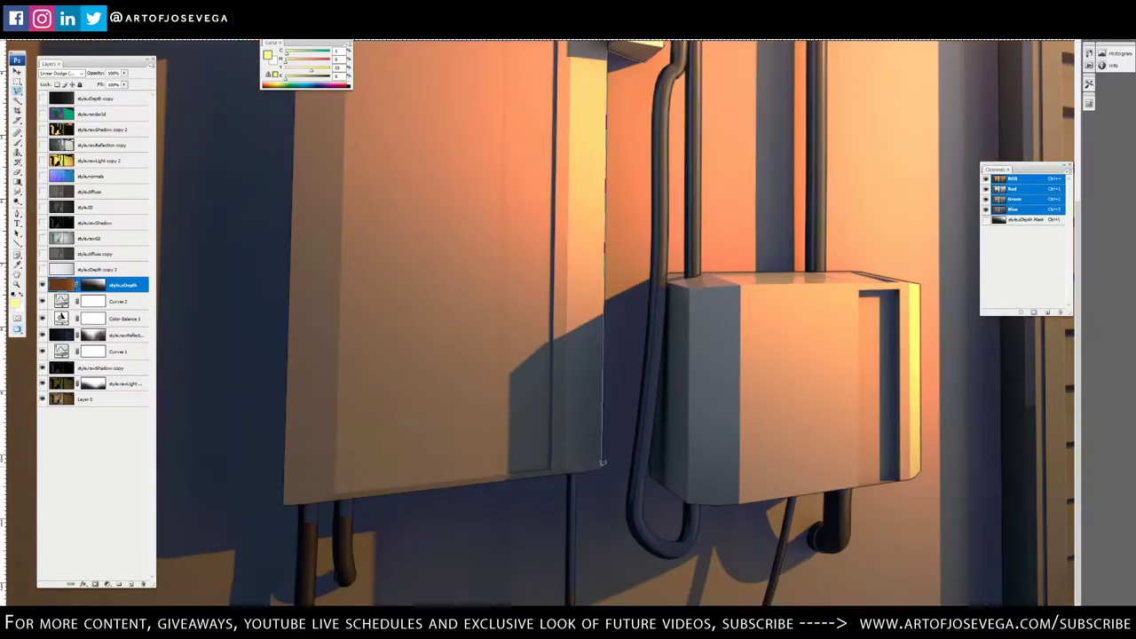
mouse_move(603, 465)
left_mouse_down()
mouse_move(254, 513)
mouse_move(282, 502)
left_mouse_up()
left_click_drag(356, 224, 388, 441)
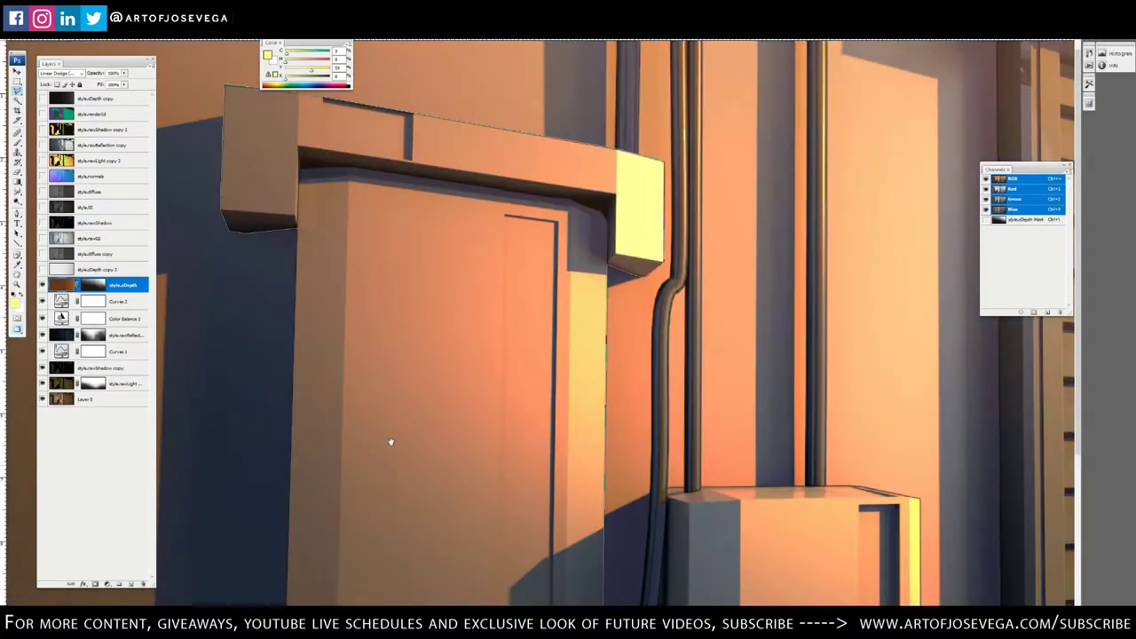
left_click(297, 228)
Save the large box selection as a new alpha channel
left_click_drag(519, 283, 522, 231)
left_click_drag(528, 322, 446, 157)
left_click_drag(581, 229, 662, 456)
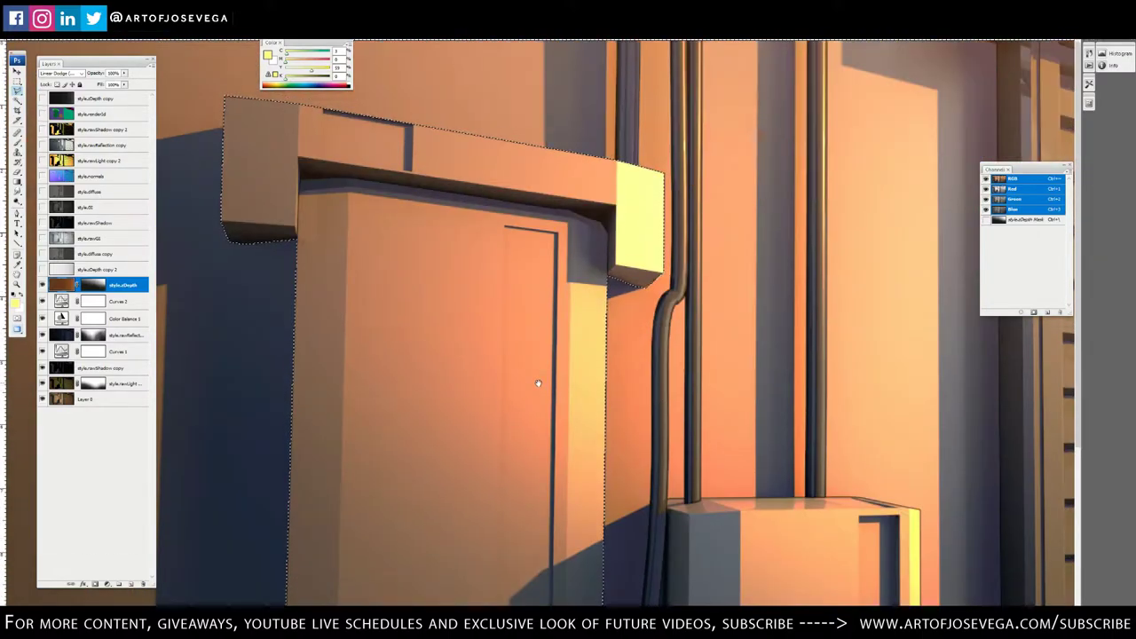
scroll(536, 381, "down", 5)
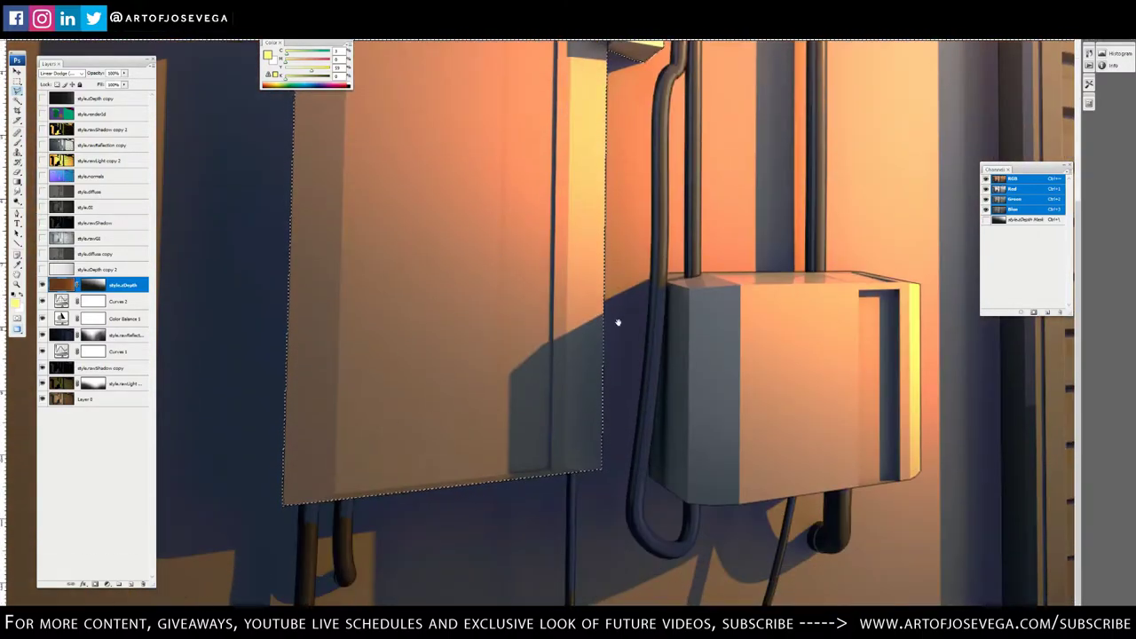
left_click_drag(531, 381, 418, 463)
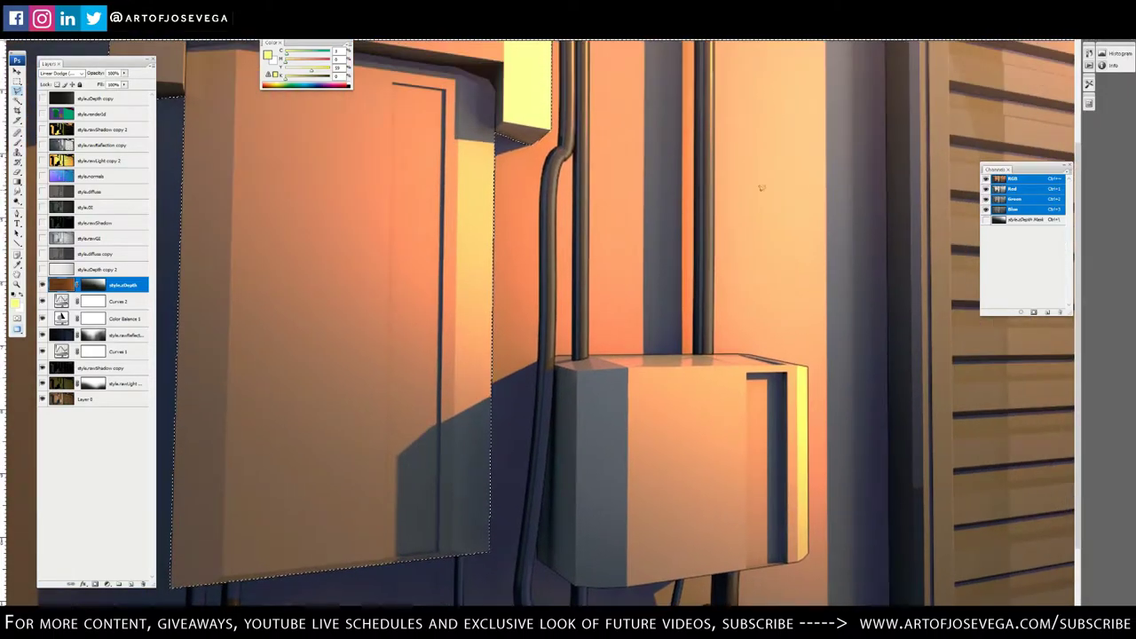
left_click_drag(444, 220, 493, 244)
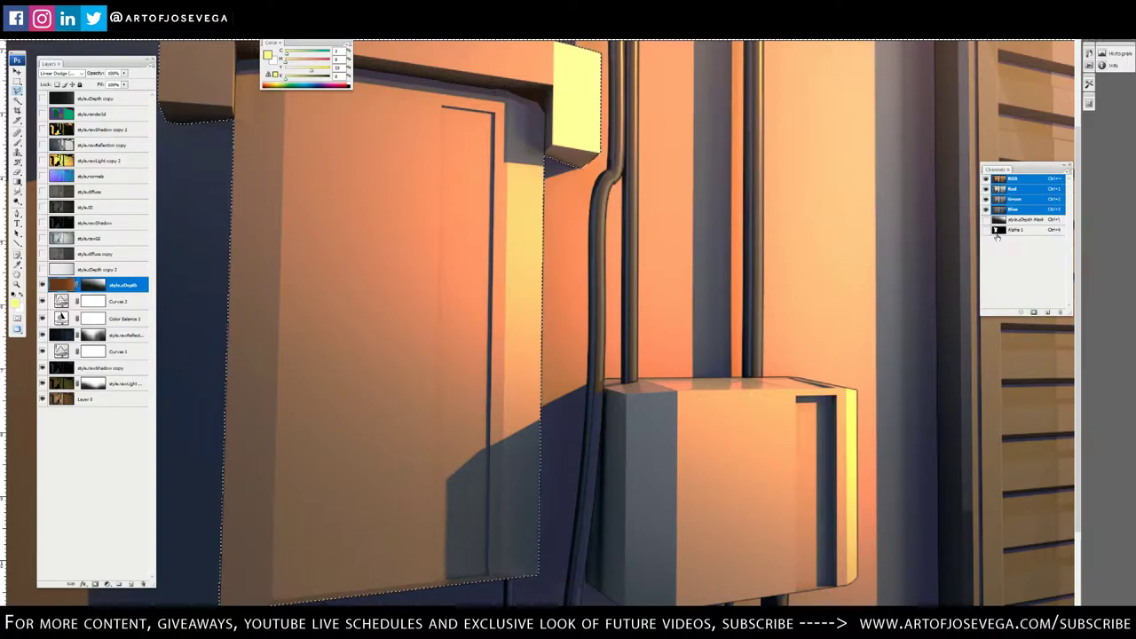
Trace a Polygonal Lasso selection around the small electrical box
mouse_move(594, 273)
left_mouse_down()
mouse_move(489, 186)
mouse_move(412, 170)
left_mouse_up()
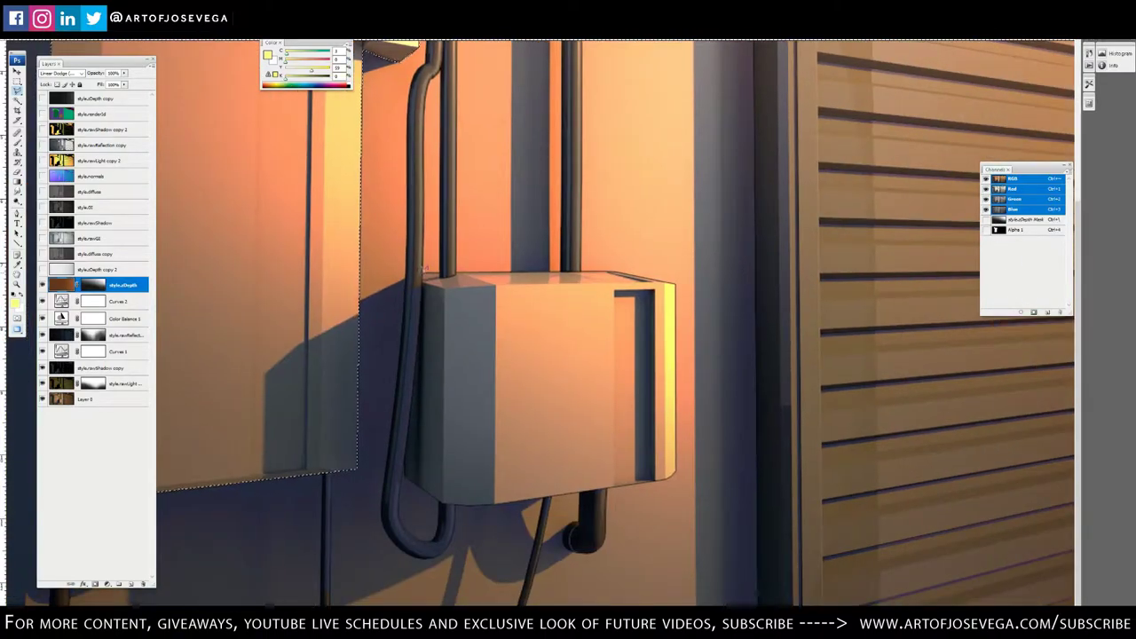
left_click(424, 274)
left_click(611, 272)
left_click(676, 281)
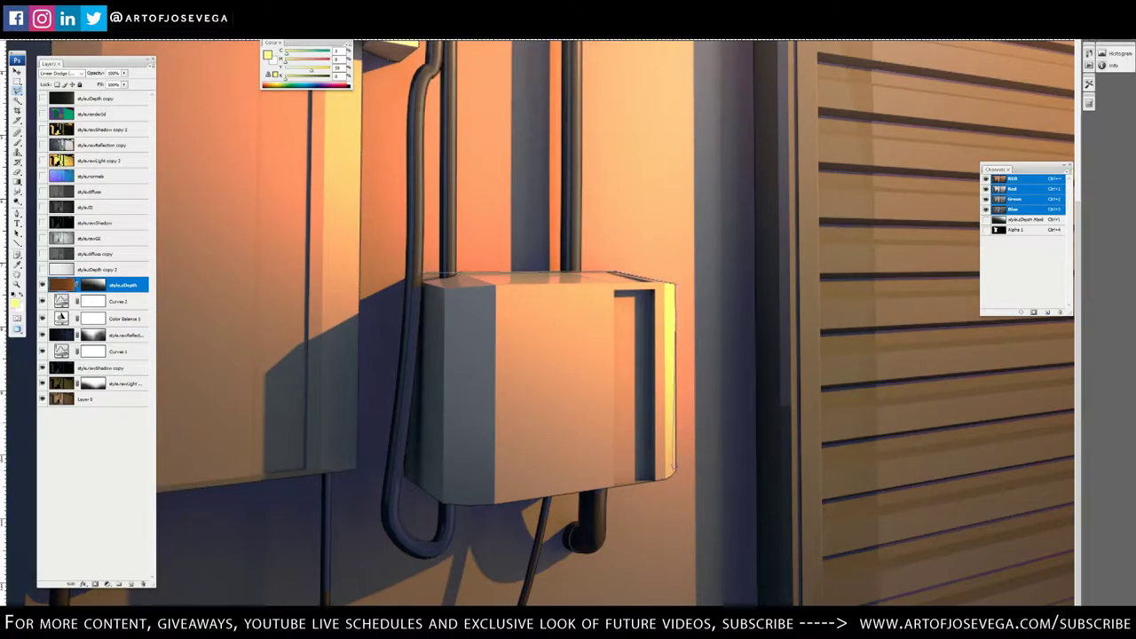
left_click(673, 471)
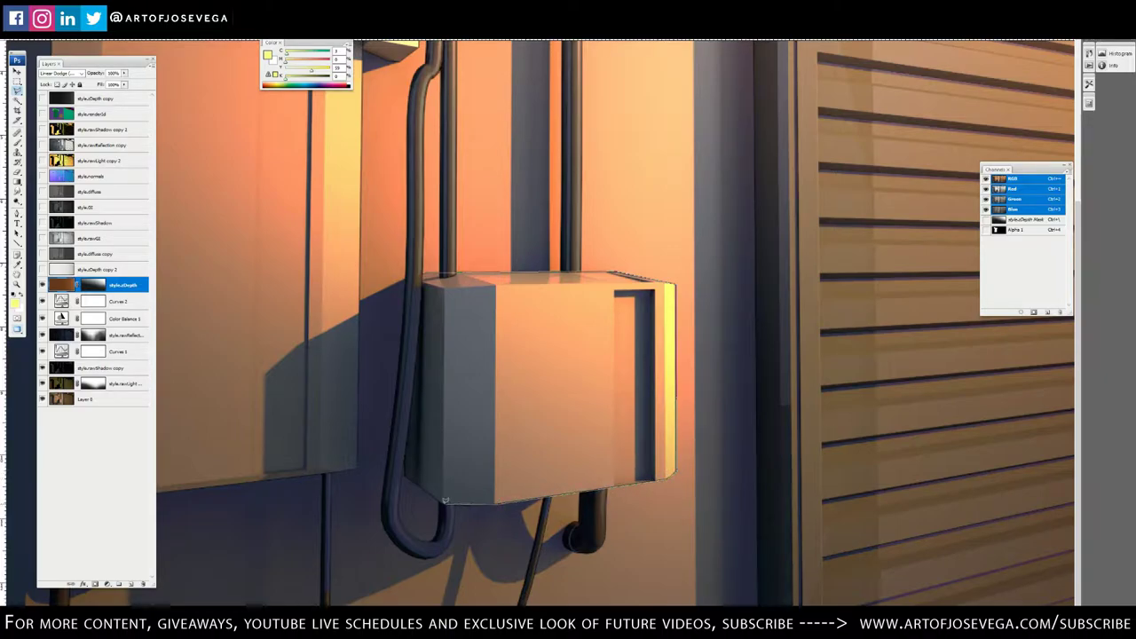
left_click(440, 502)
left_click(427, 277)
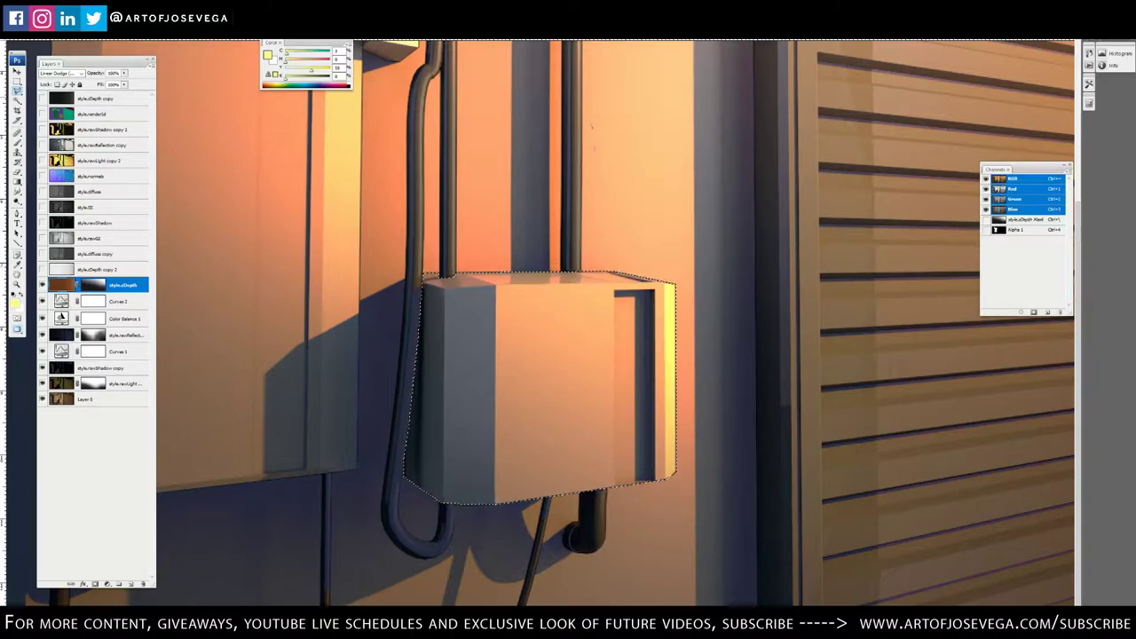
Fill the small box selection with white in the Alpha 1 channel
mouse_move(517, 327)
left_mouse_down()
mouse_move(557, 327)
mouse_move(499, 327)
left_mouse_up()
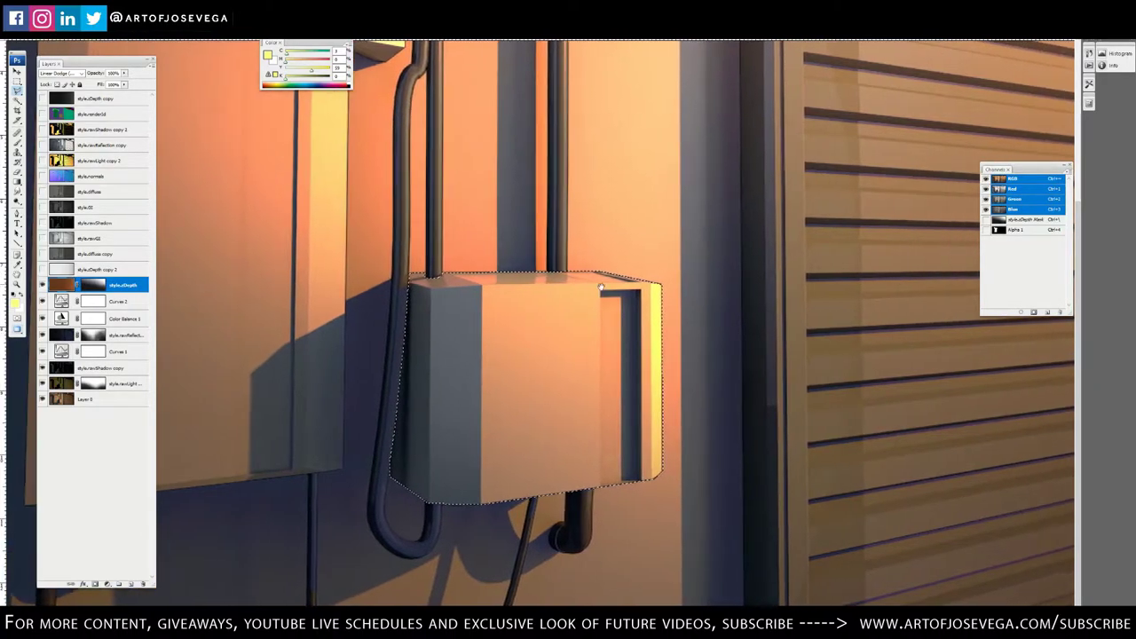
left_click(1013, 230)
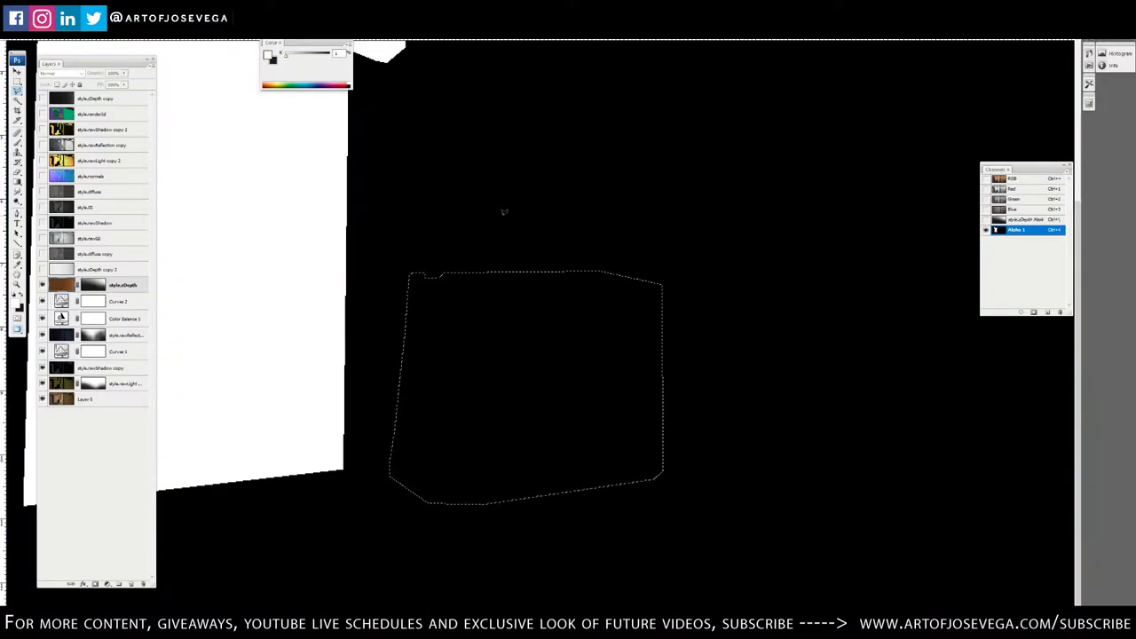
key("alt+BackSpace")
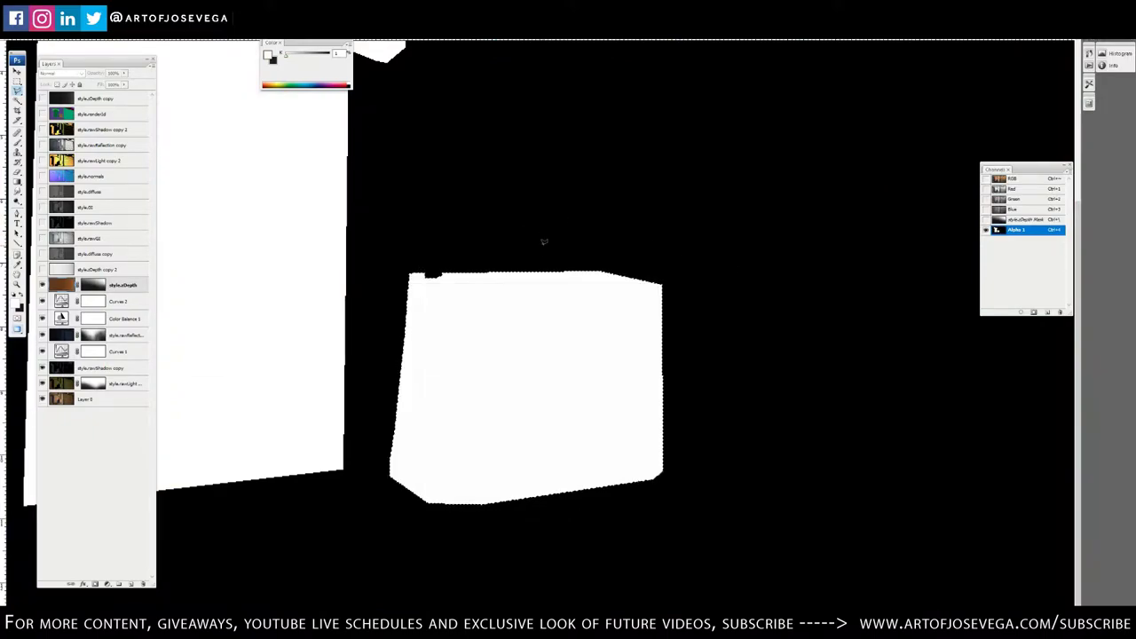
Deselect the small box area and return from the Alpha 1 channel to the RGB composite
key("ctrl+d")
key("ctrl+minus")
key("ctrl+minus")
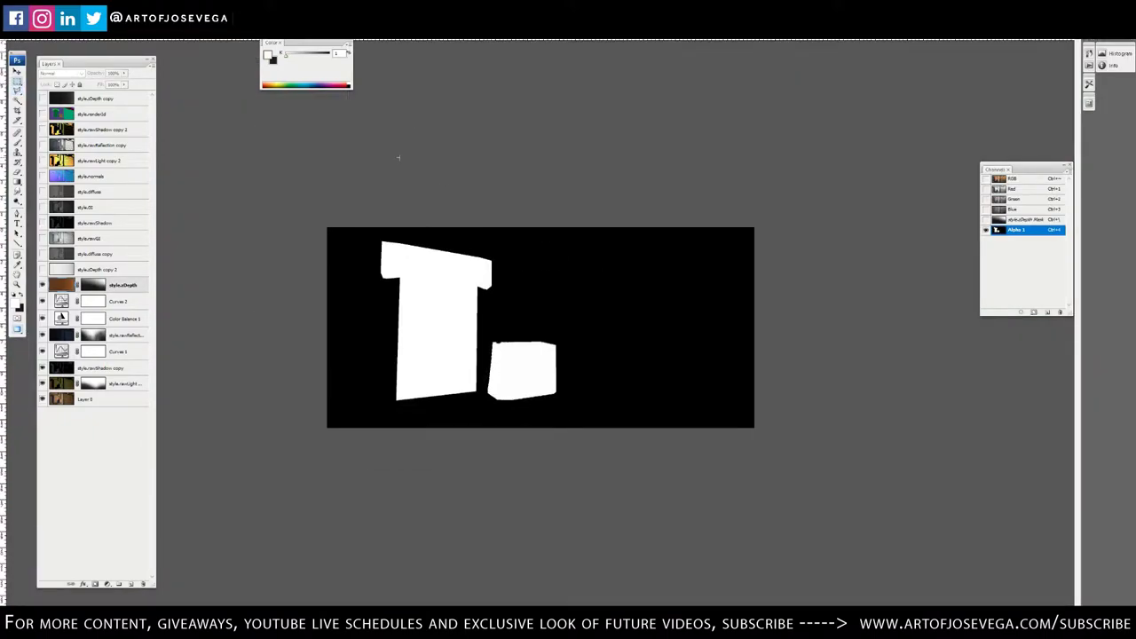
left_click(1013, 179)
Load the boxes selection from Alpha 1, invert it, save it as a new alpha channel, and deselect
key("ctrl+plus")
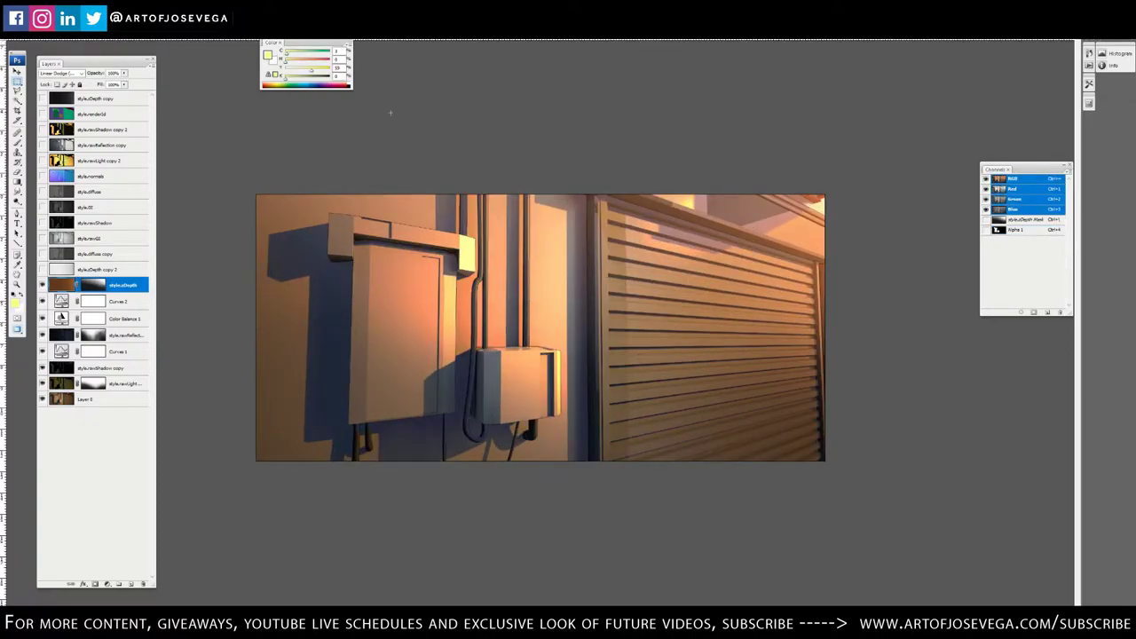
key("ctrl+plus")
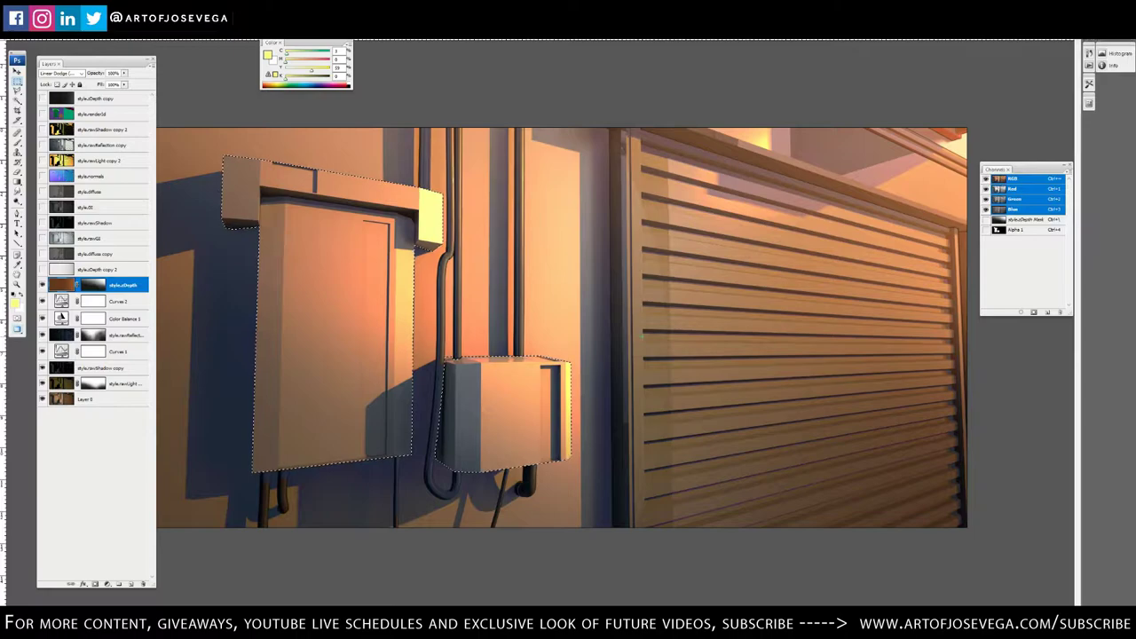
key("ctrl+shift+i")
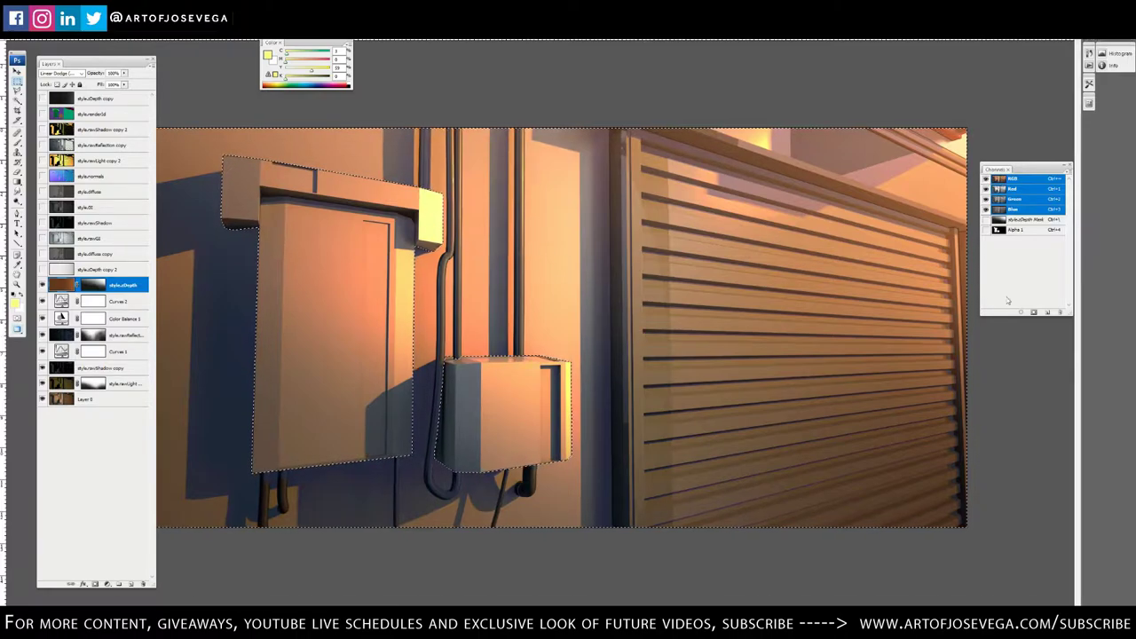
left_click(1033, 313)
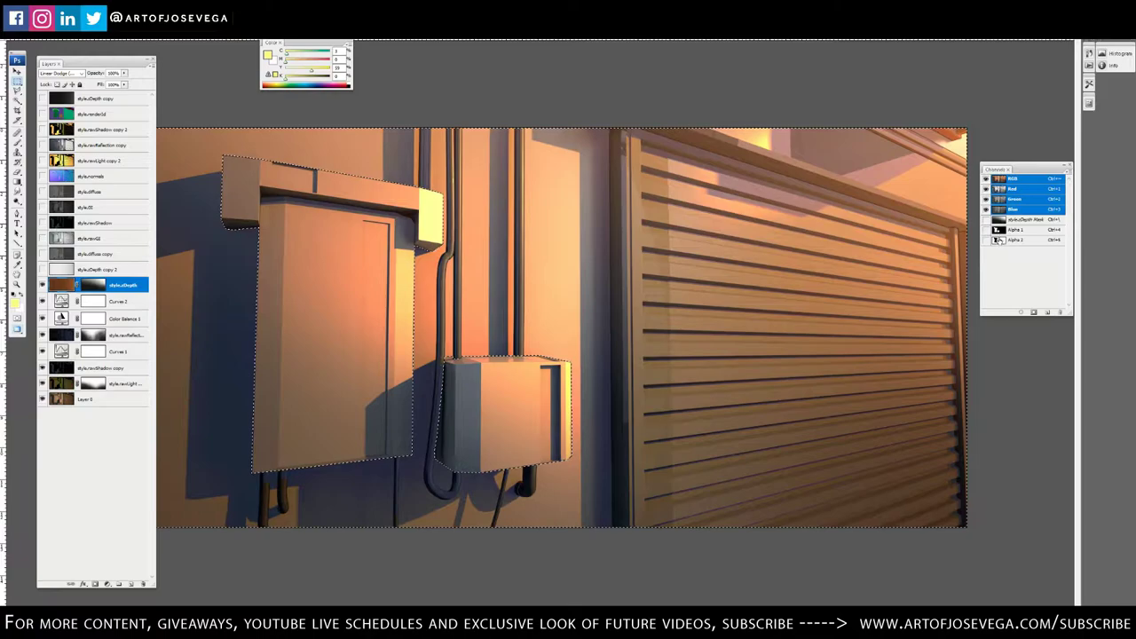
key("ctrl+d")
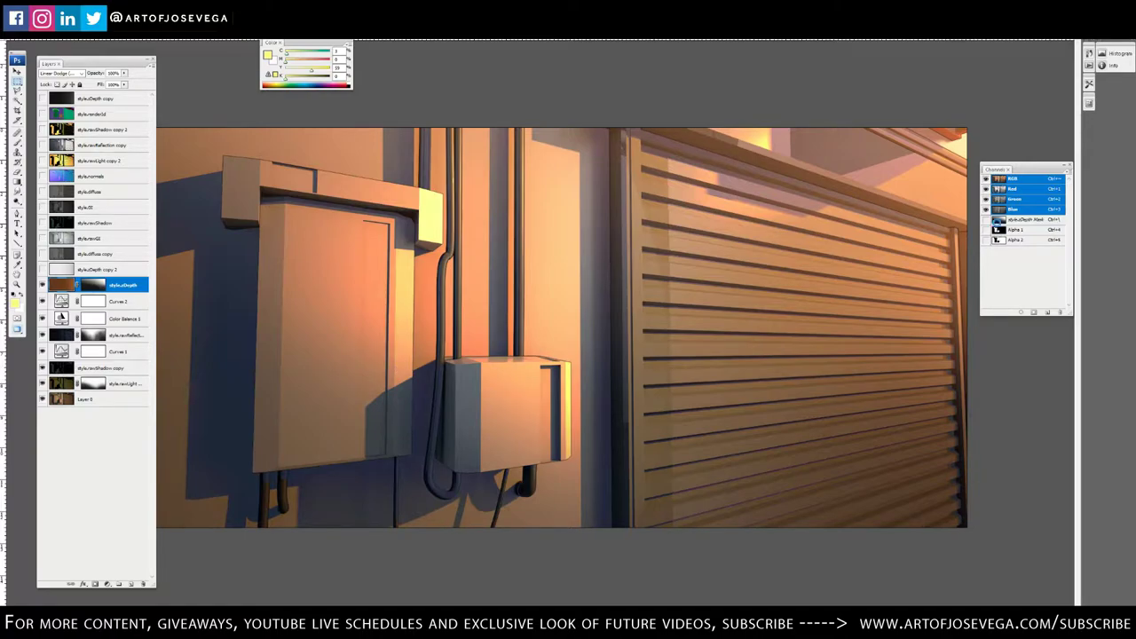
Load the boxes selection from Alpha 1 and add a Curves adjustment layer that lowers their midtones and highlights
left_click(997, 230, "ctrl")
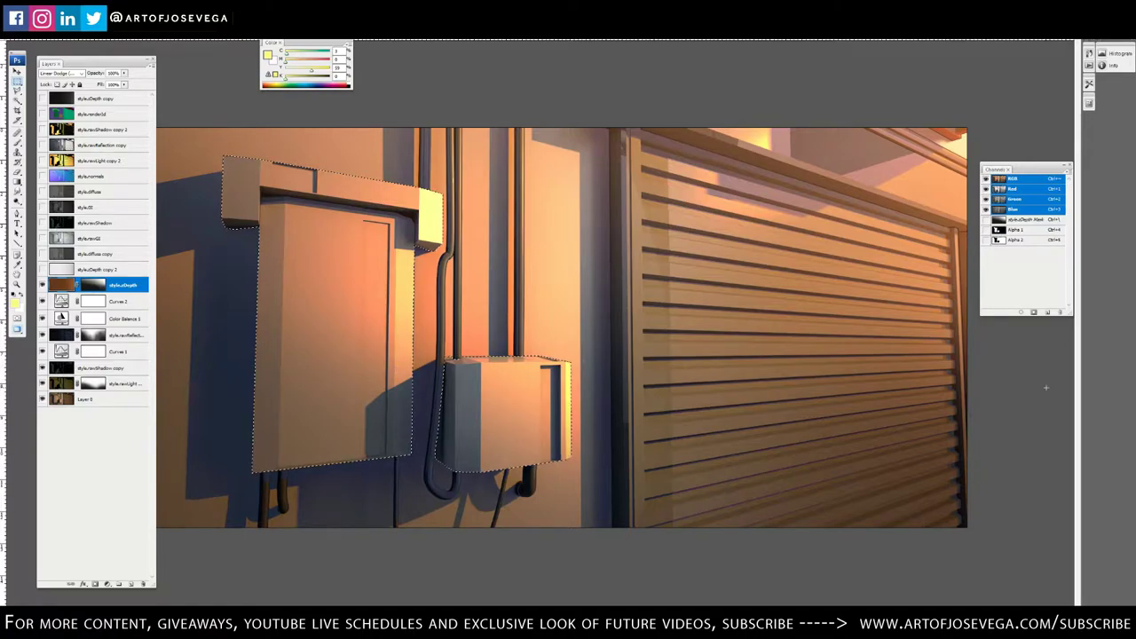
left_click(107, 584)
left_click(133, 451)
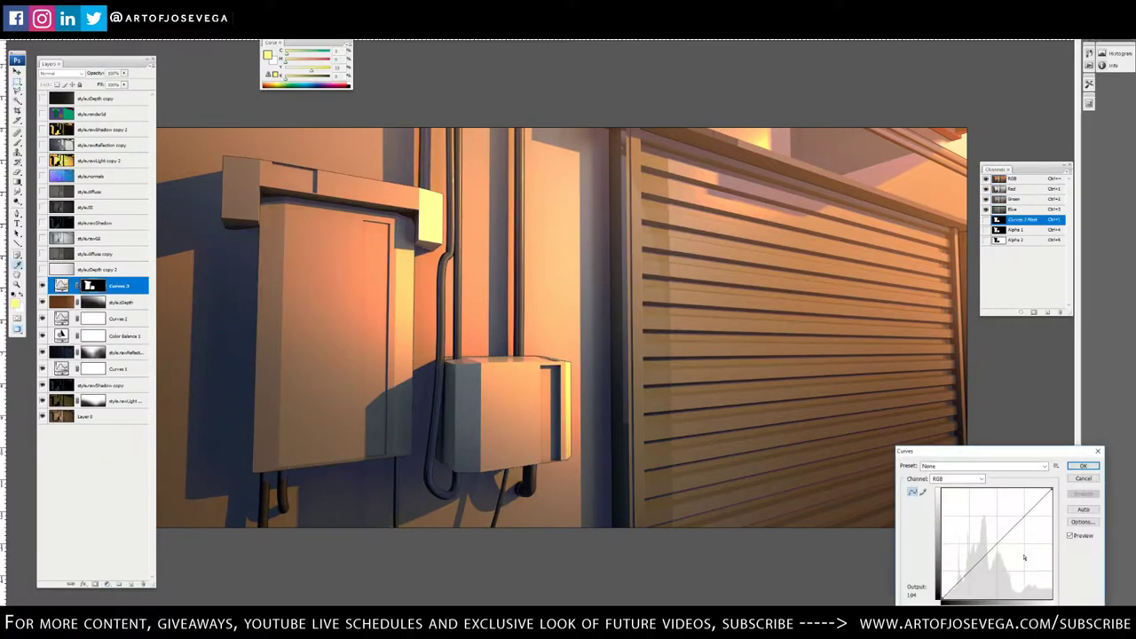
left_click_drag(1011, 535, 1043, 517)
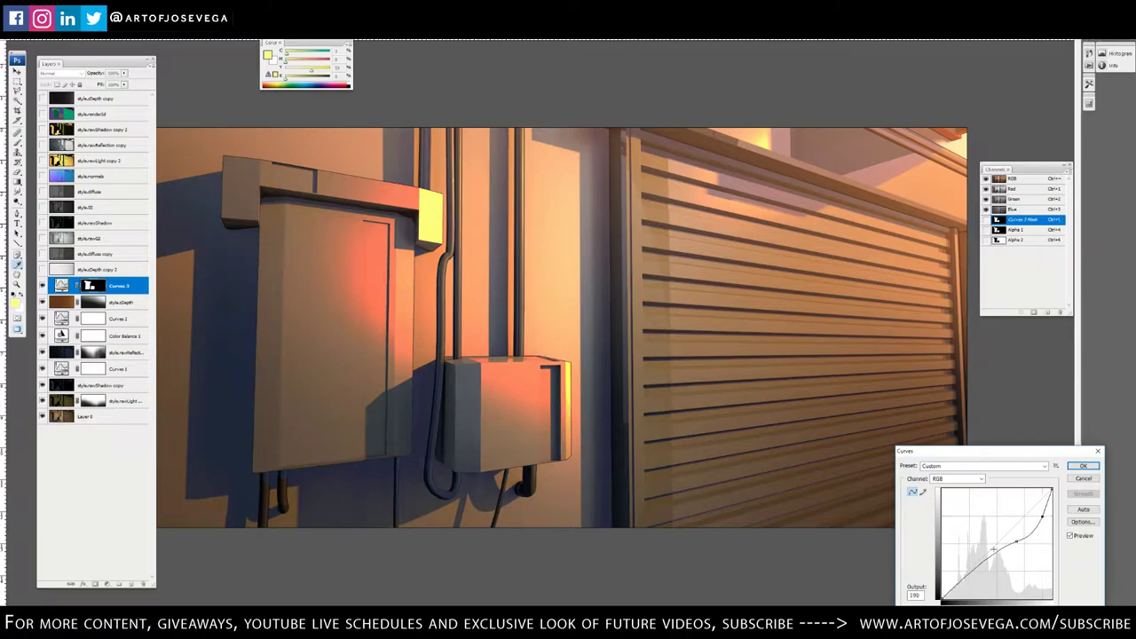
key("Return")
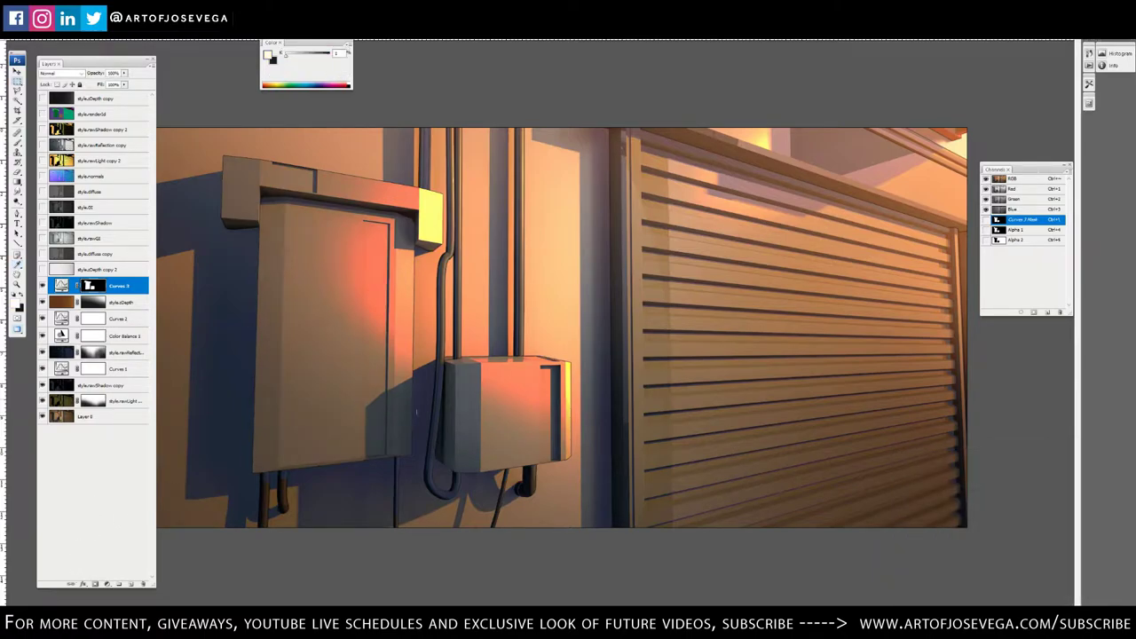
Add a Hue/Saturation layer masked to the boxes, with Saturation at -14 and Lightness strongly reduced to darken them
left_click(999, 220, "ctrl")
left_click(106, 584)
left_click(129, 497)
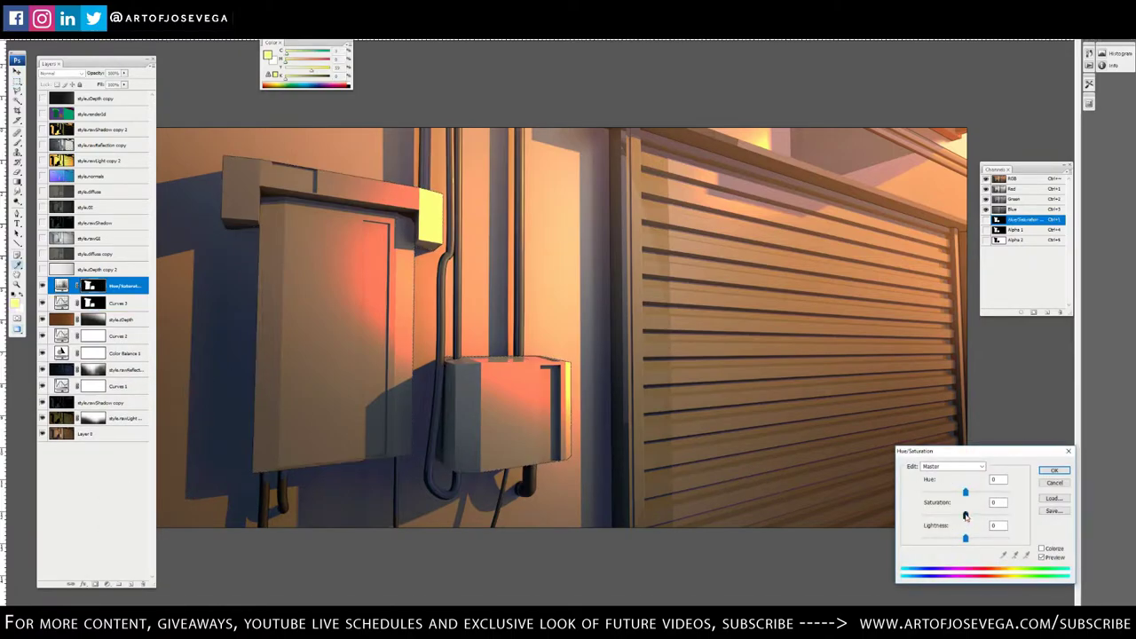
left_click_drag(966, 517, 943, 540)
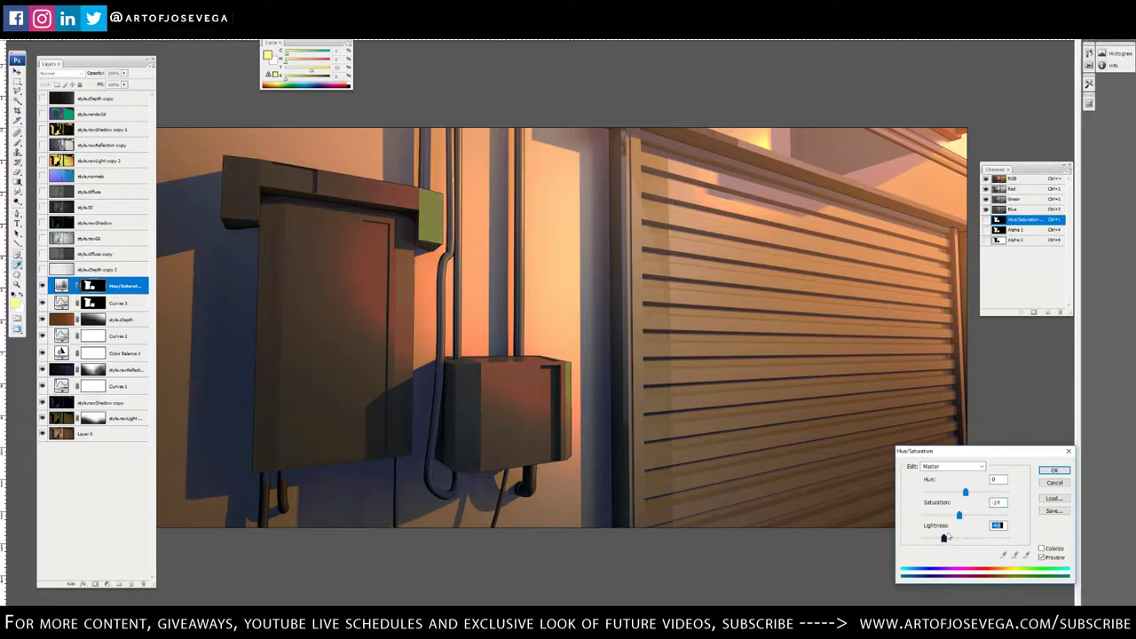
key("Return")
key("ctrl+minus")
key("ctrl+minus")
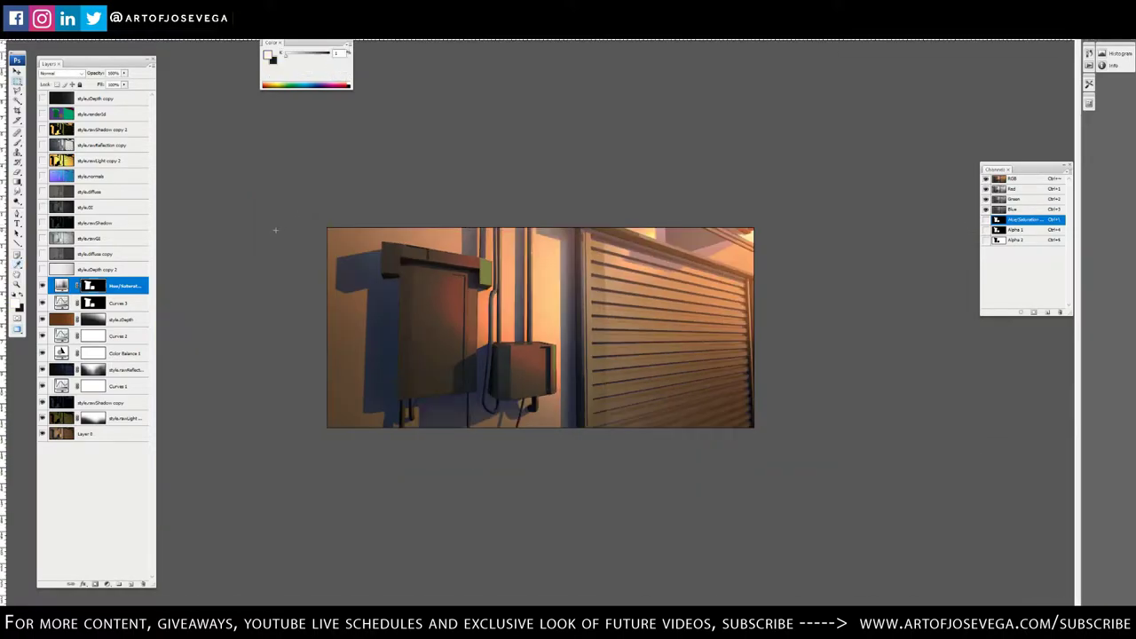
Trace a Polygonal Lasso selection around the narrow vertical inset panel on the large box's front
key("ctrl+plus")
key("ctrl+plus")
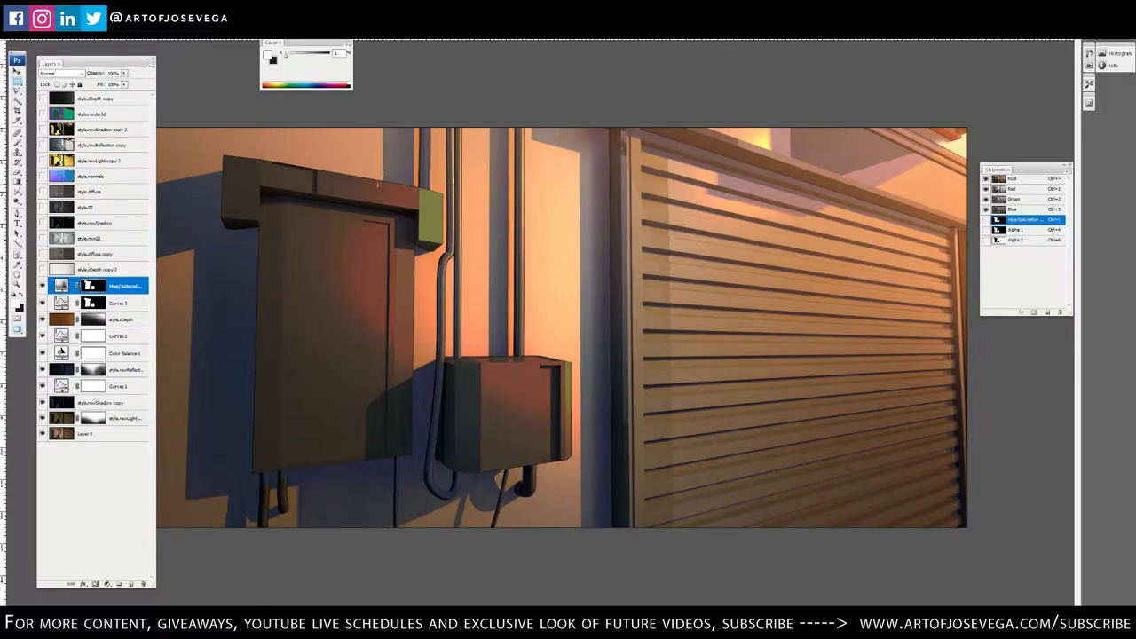
key("ctrl+plus")
key("ctrl+plus")
left_click_drag(269, 296, 599, 325)
left_click_drag(562, 372, 558, 391)
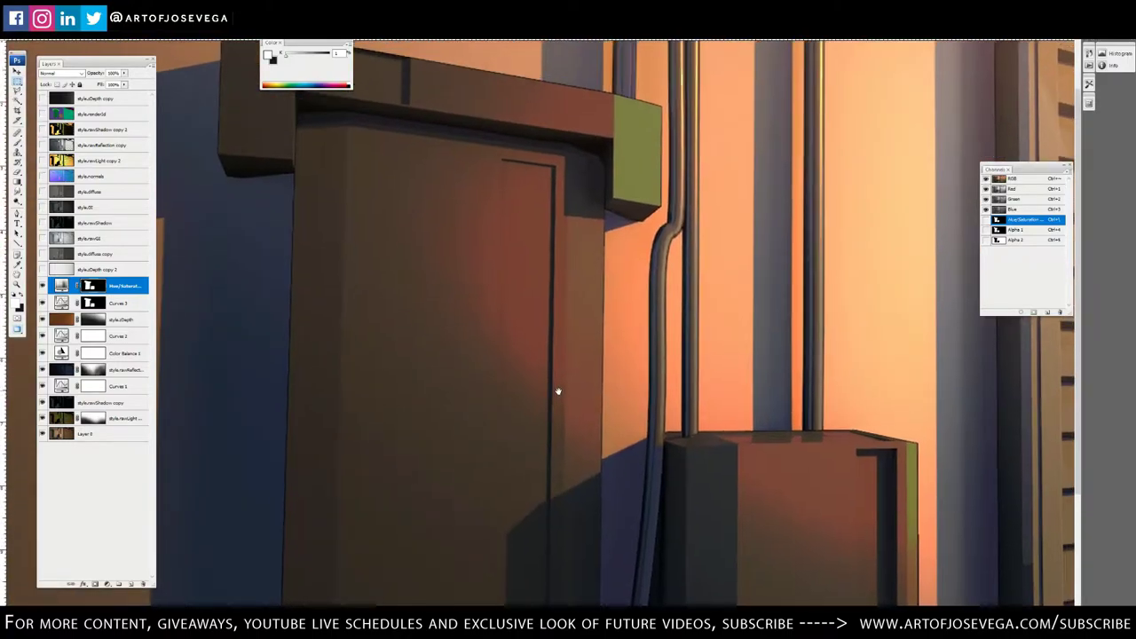
key("l")
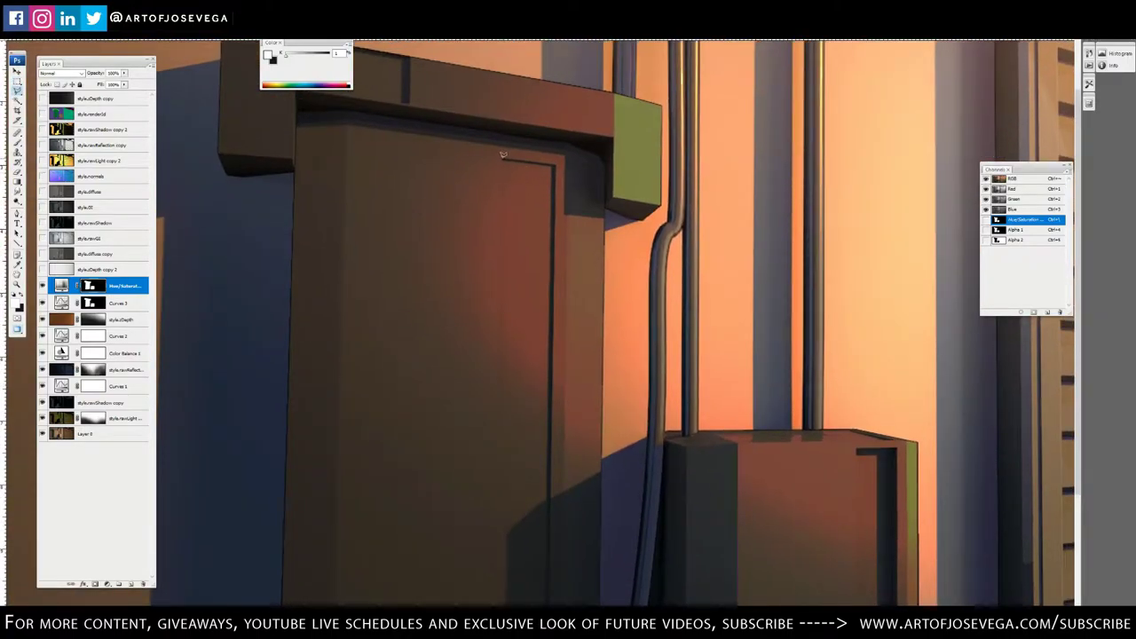
left_click(504, 158)
left_click(554, 161)
scroll(586, 266, "down", 4)
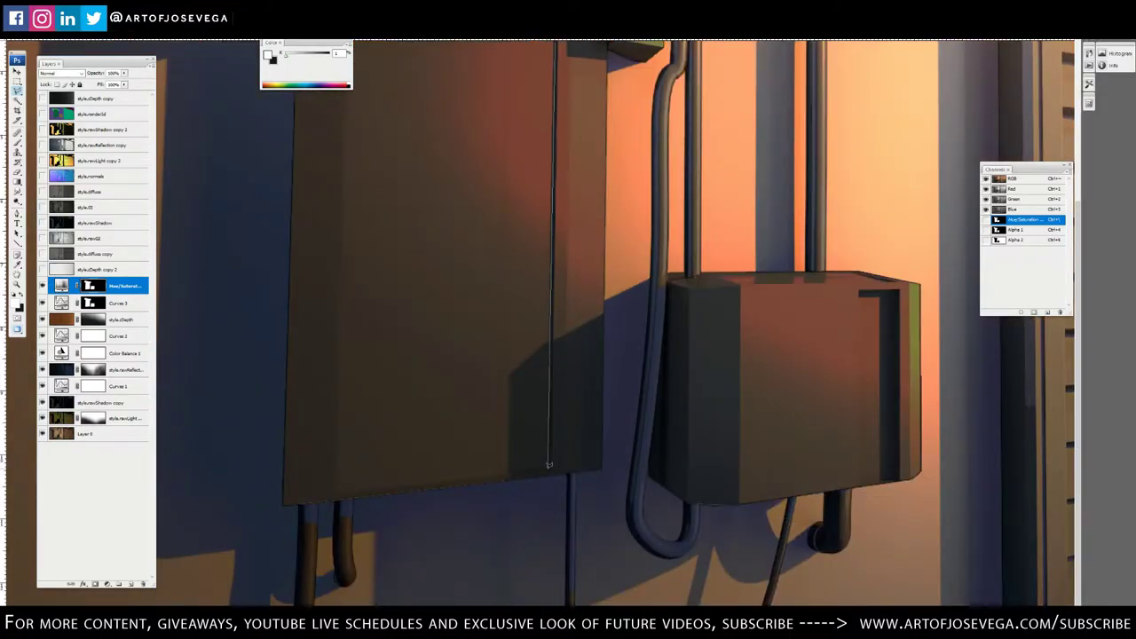
left_click(549, 468)
left_click(498, 470)
scroll(495, 167, "up", 5)
double_click(504, 227)
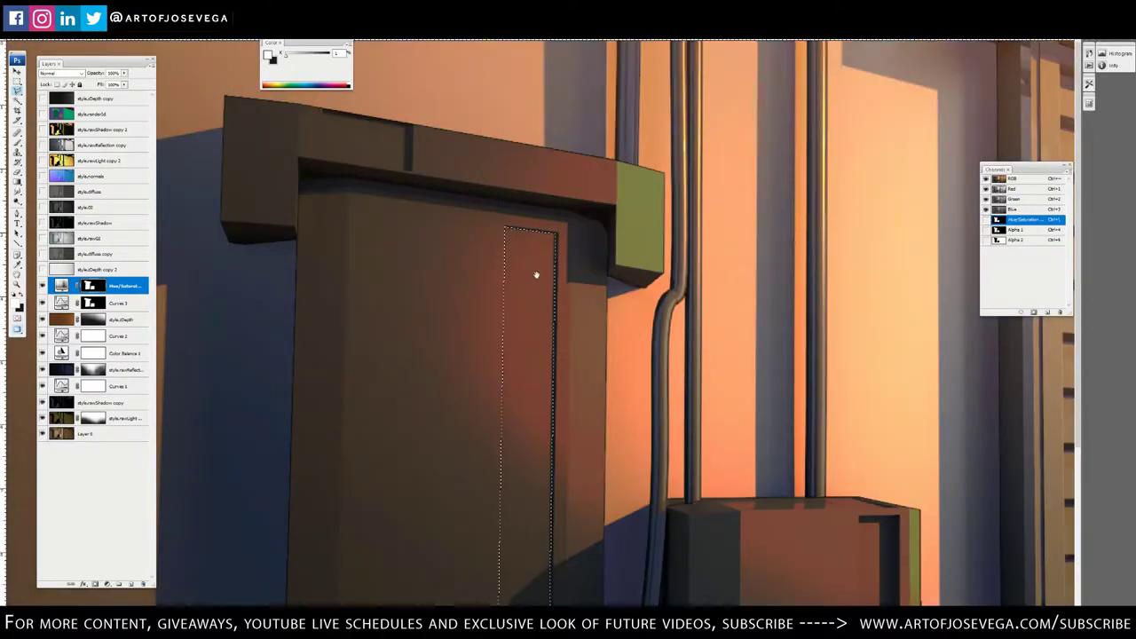
Add the vertical inset strip on the small box's front to the existing lasso selection
left_click_drag(536, 275, 377, 48)
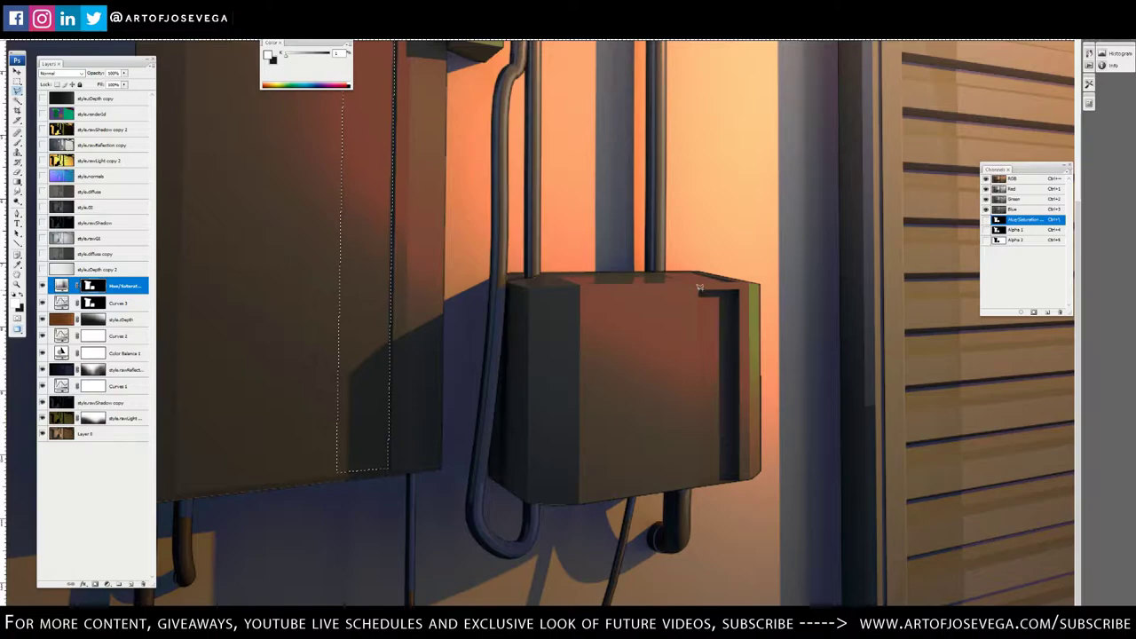
left_click(699, 292, "shift")
left_click_drag(736, 286, 735, 479)
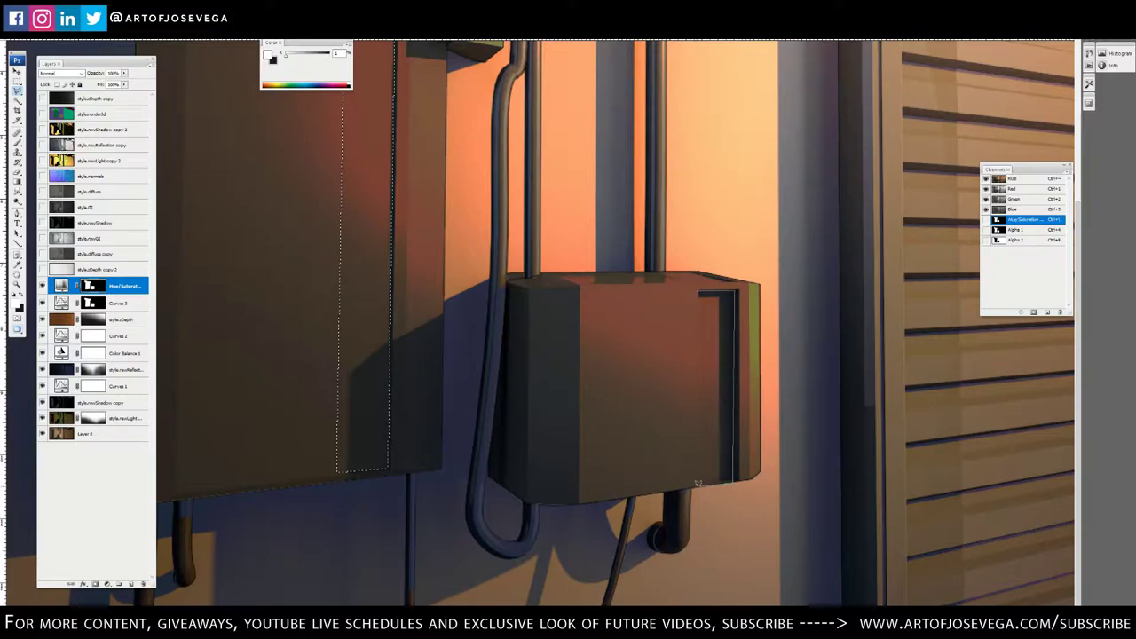
left_click(698, 484)
left_click(699, 291)
mouse_move(449, 266)
left_mouse_down()
mouse_move(482, 302)
mouse_move(520, 316)
left_mouse_up()
key("ctrl+minus")
key("ctrl+minus")
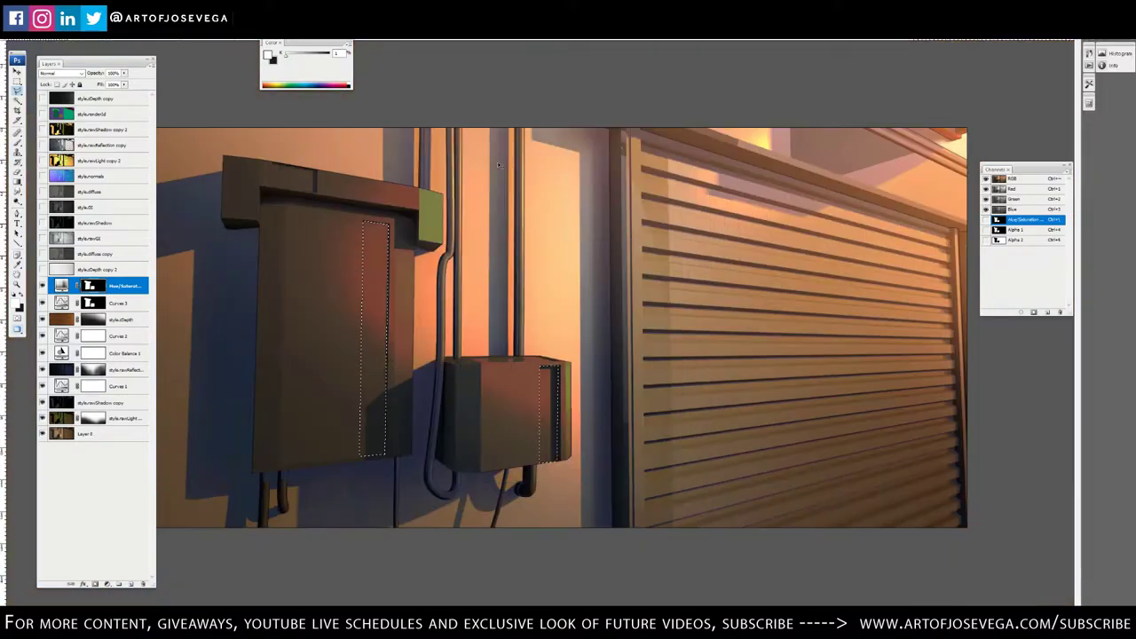
Add the inset panel on the large box's overhanging top to the selection and save the selection as a new alpha channel
key("ctrl+minus")
key("ctrl+plus")
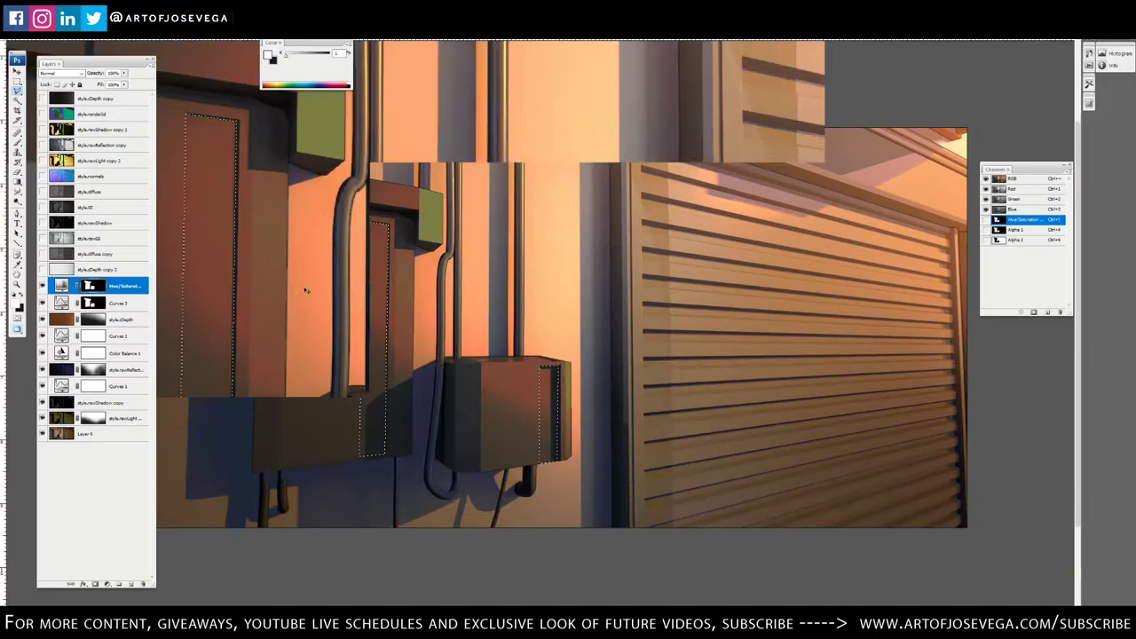
left_click_drag(624, 355, 939, 468)
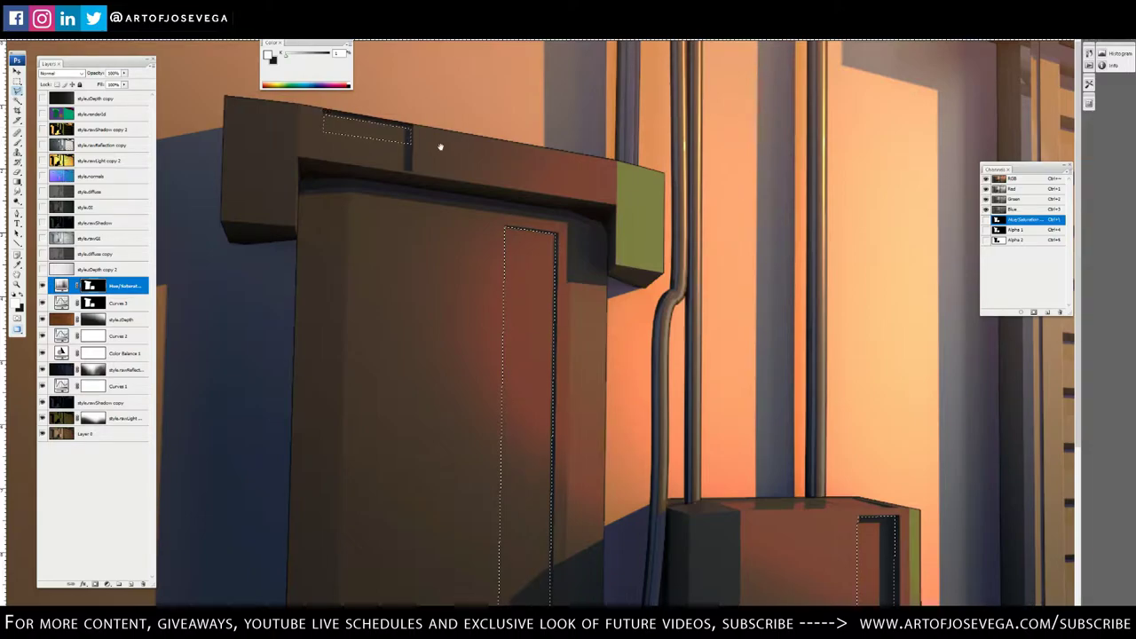
key("ctrl+minus")
key("ctrl+minus")
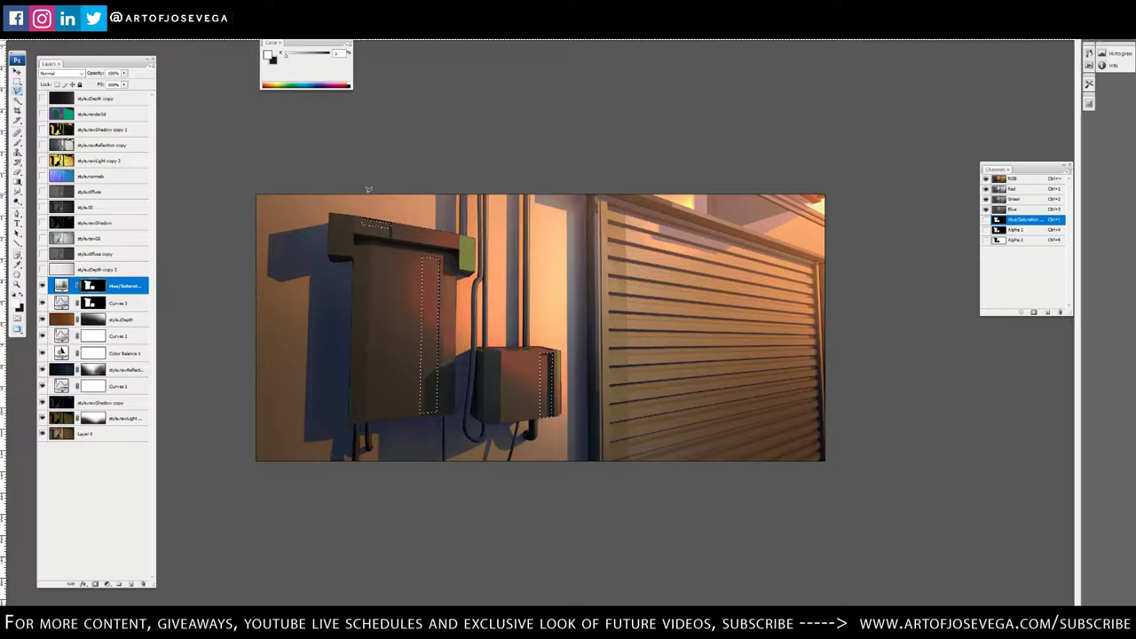
left_click(1035, 312)
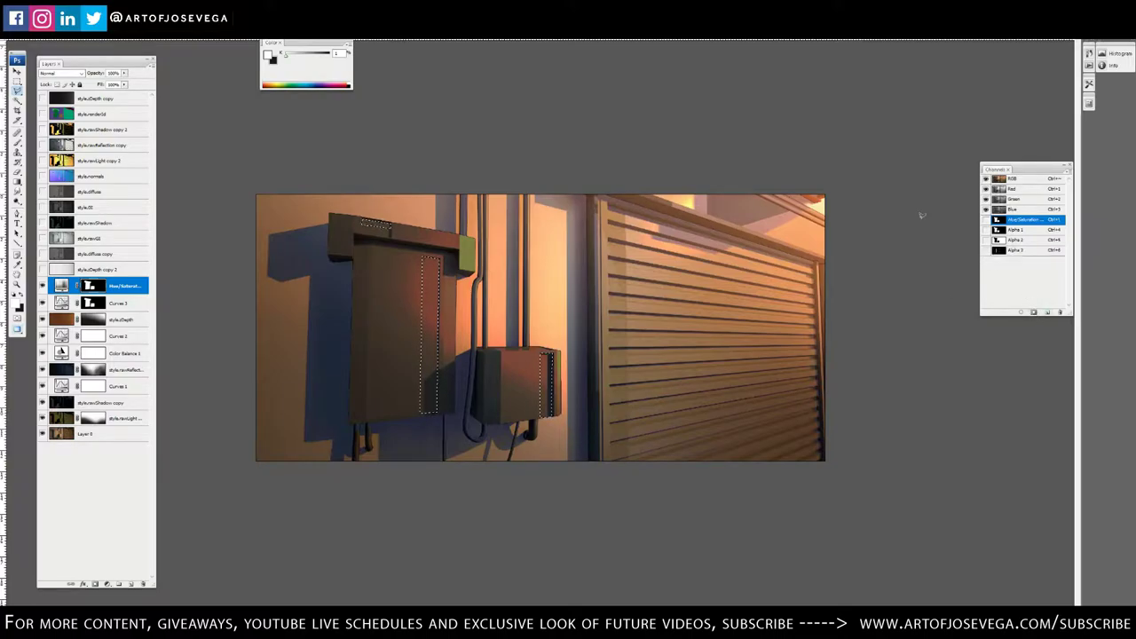
Replace the inset selection with the boxes selection from the Hue/Saturation mask and create a new empty layer
key("ctrl+plus")
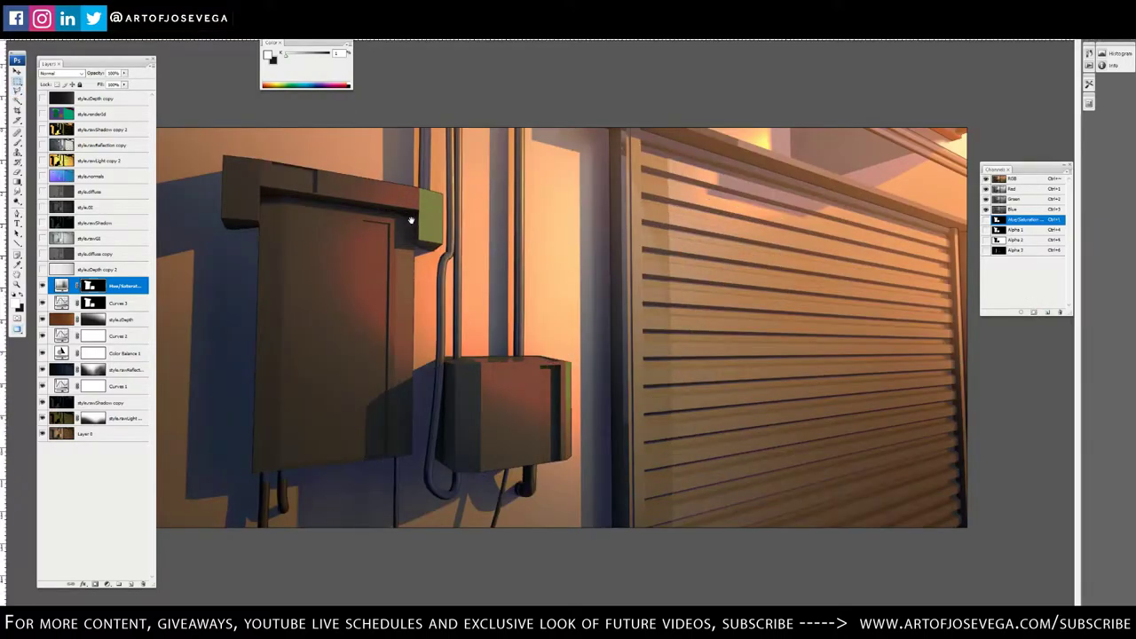
key("ctrl+minus")
key("ctrl+plus")
left_click(998, 221, "ctrl")
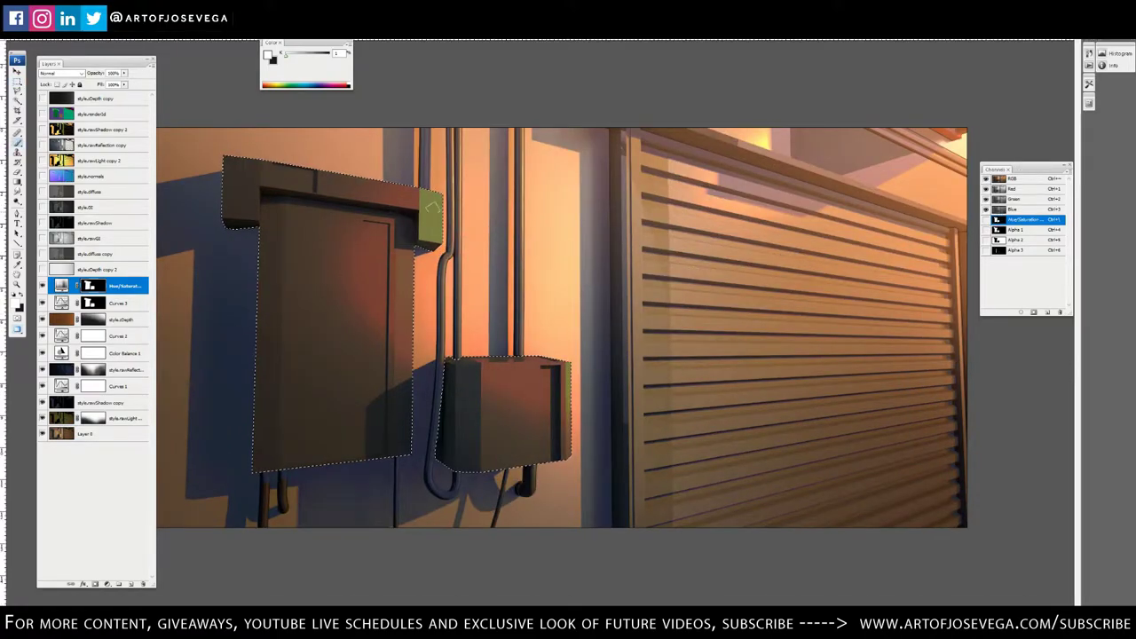
left_click(132, 584)
Sample the large box's reddish brown and, with a reduced brush, paint over the green side faces of both boxes
right_click(441, 339)
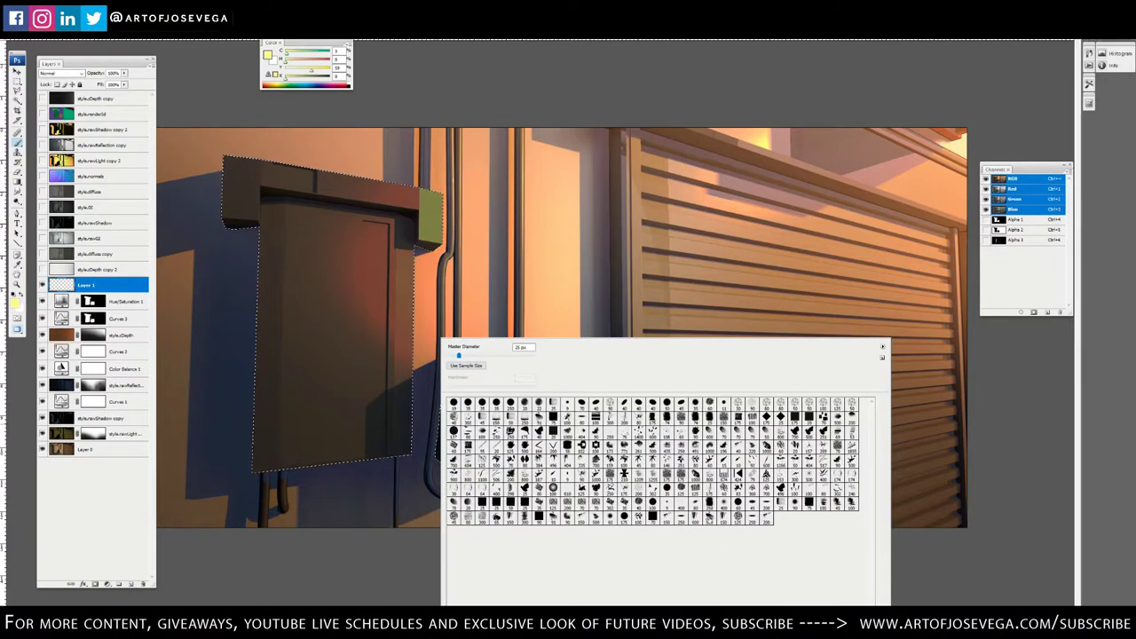
left_click(1045, 447)
key("bracketleft")
key("bracketleft")
key("bracketleft")
key("bracketleft")
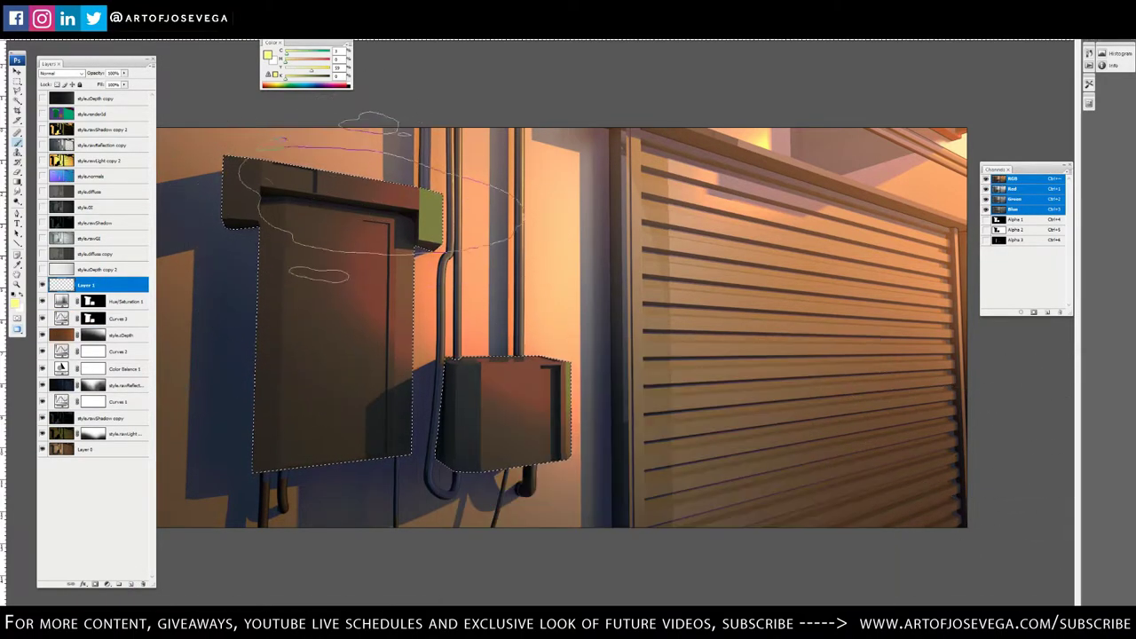
left_click(377, 286, "alt")
key("bracketleft")
key("bracketleft")
key("bracketleft")
key("bracketleft")
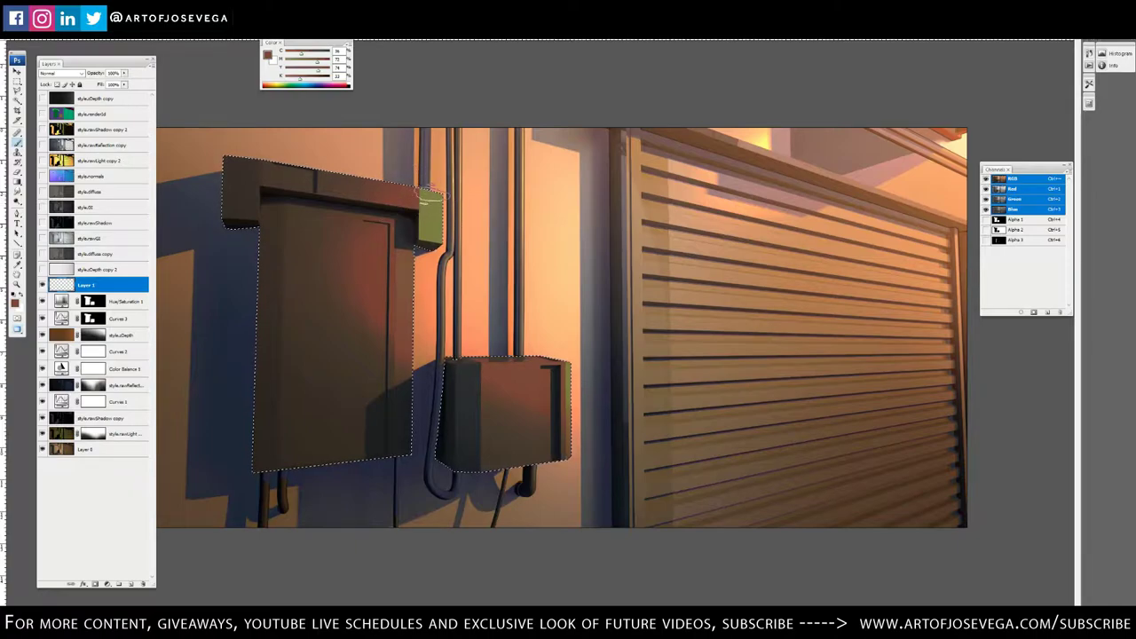
mouse_move(429, 215)
left_mouse_down()
mouse_move(430, 234)
mouse_move(430, 200)
mouse_move(430, 238)
left_mouse_up()
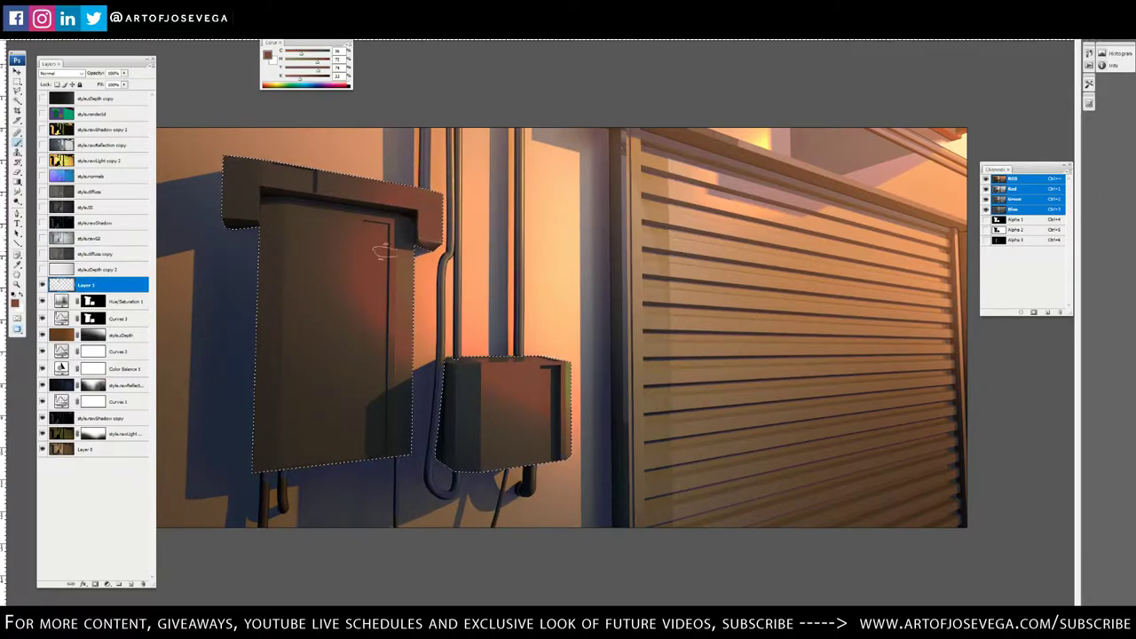
mouse_move(568, 412)
left_mouse_down()
mouse_move(570, 372)
mouse_move(565, 439)
left_mouse_up()
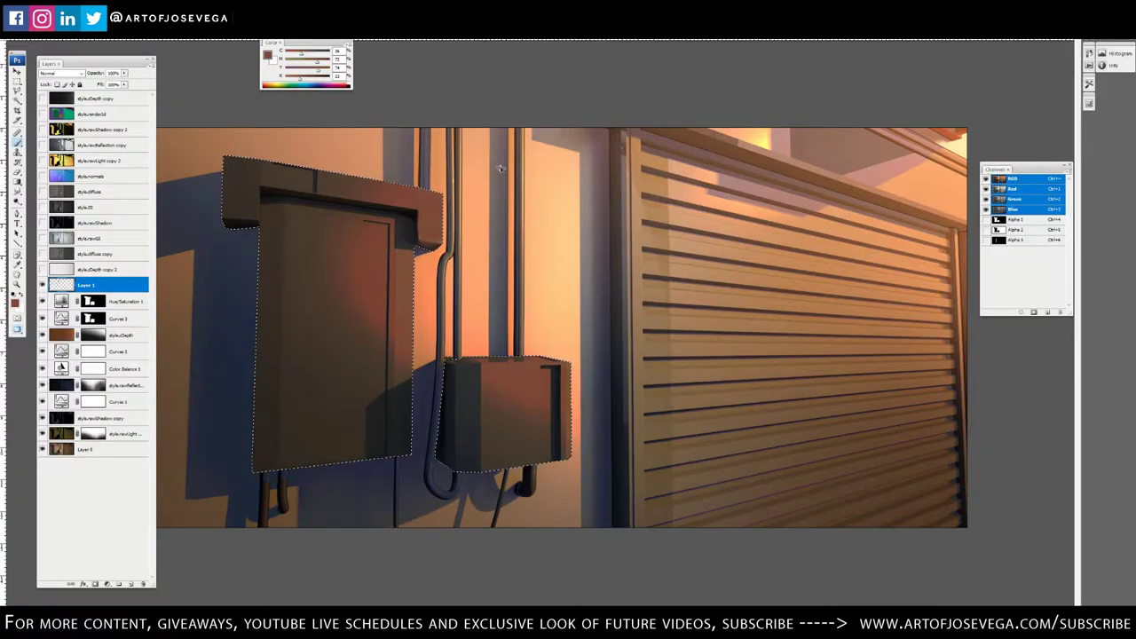
Sample the dark shadow and reddish-brown tones around the large box's overhang and retouch the inner corner beneath its lit end
key("ctrl+plus")
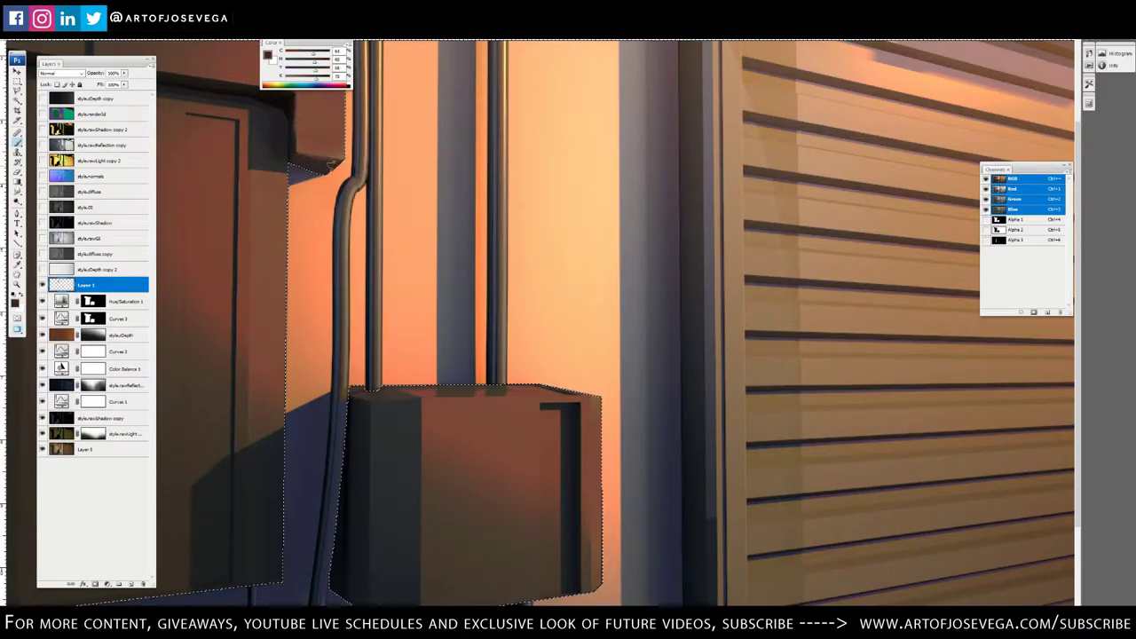
left_click_drag(336, 164, 351, 241)
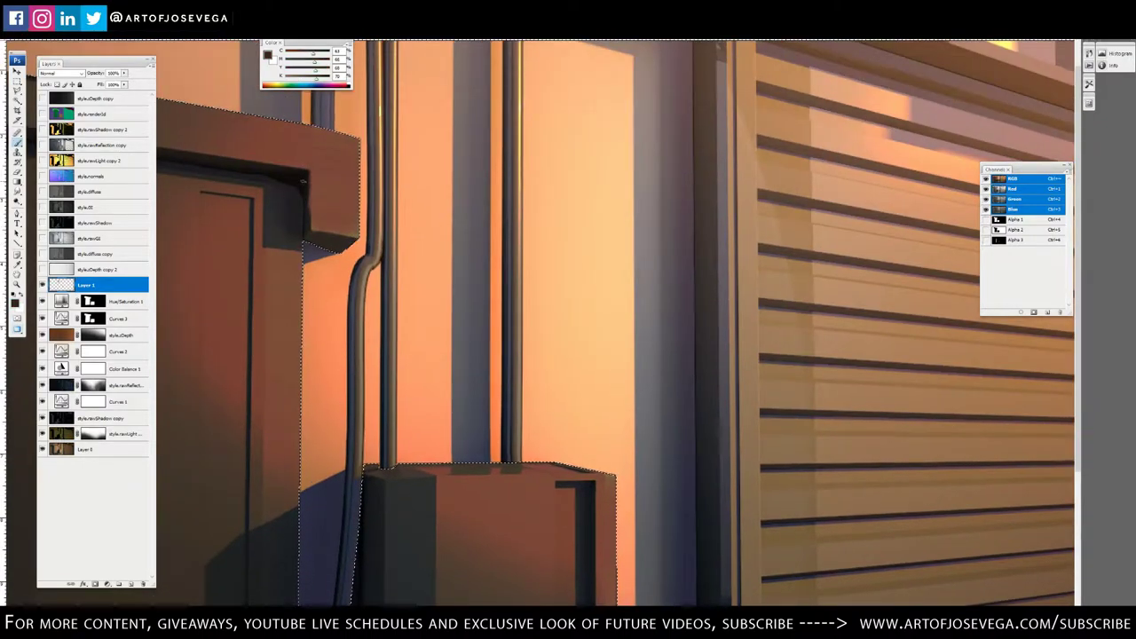
left_click(306, 183, "alt")
left_click_drag(309, 172, 313, 213)
left_click(320, 198, "alt")
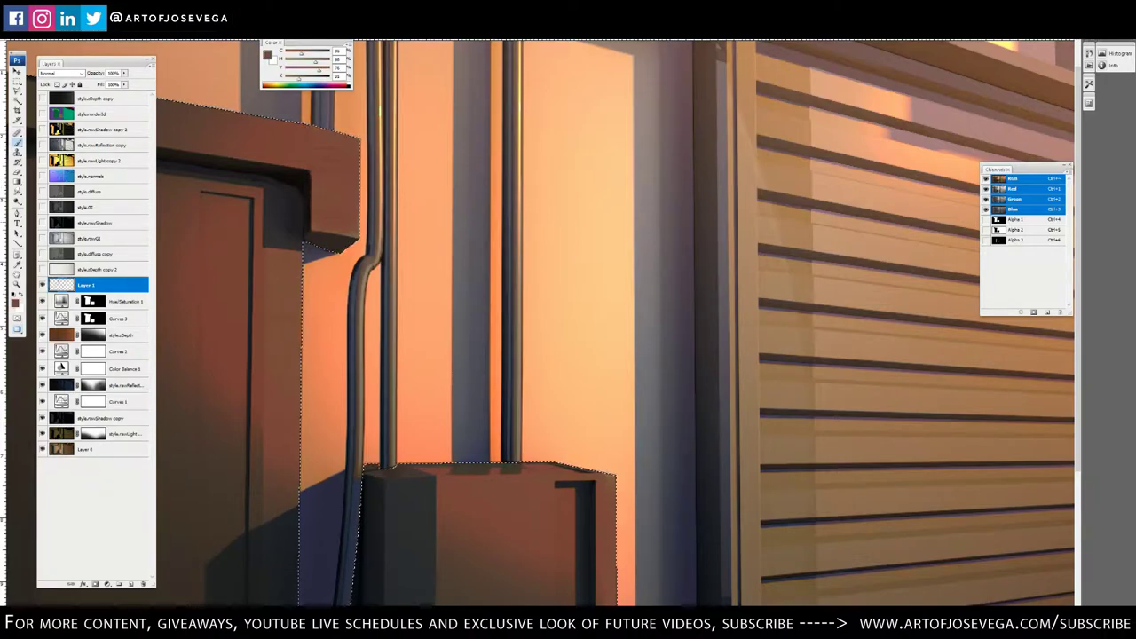
key("x")
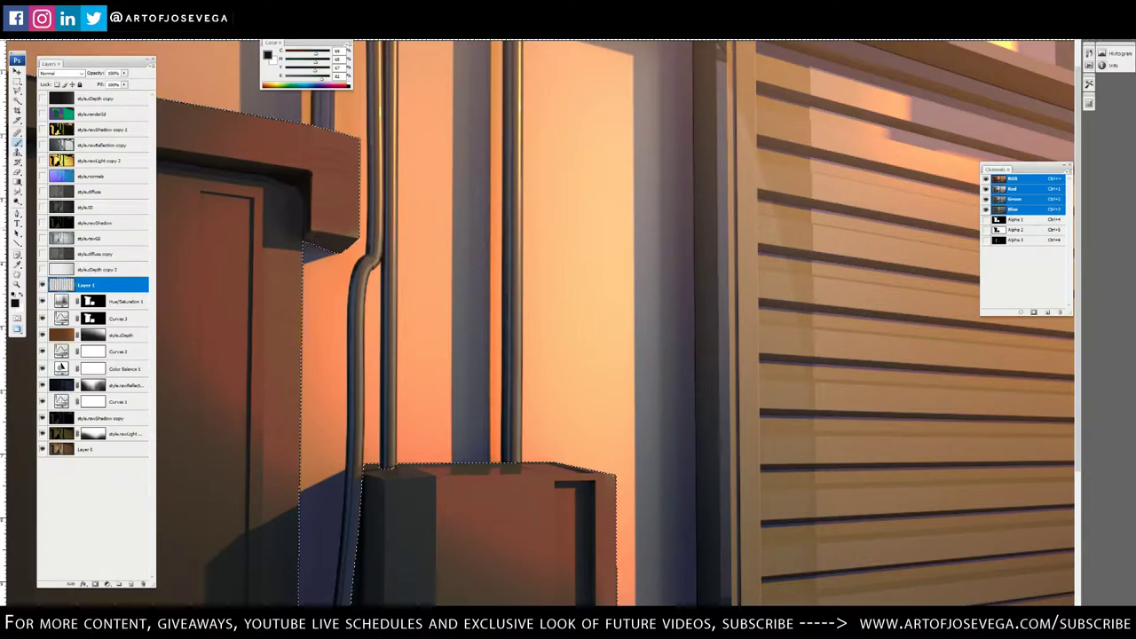
left_click(322, 197, "alt")
Sample the brown on the small box's narrow strip beside the dark slot, paint down that strip, and clear the selection
left_click_drag(507, 474, 496, 387)
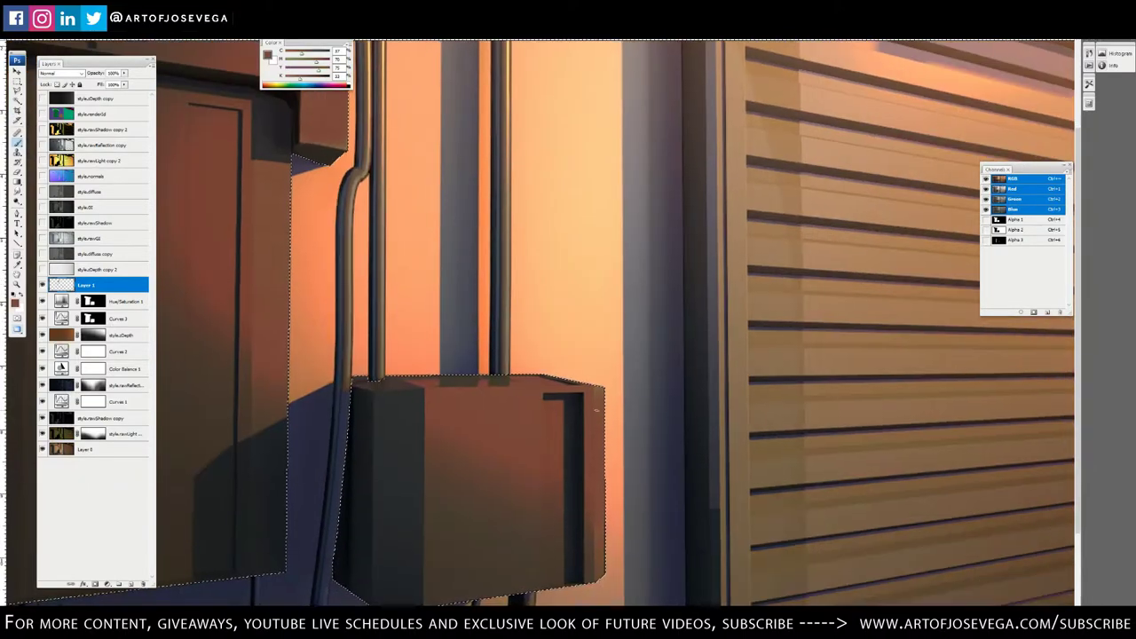
left_click(596, 413, "alt")
left_click_drag(597, 435, 597, 529)
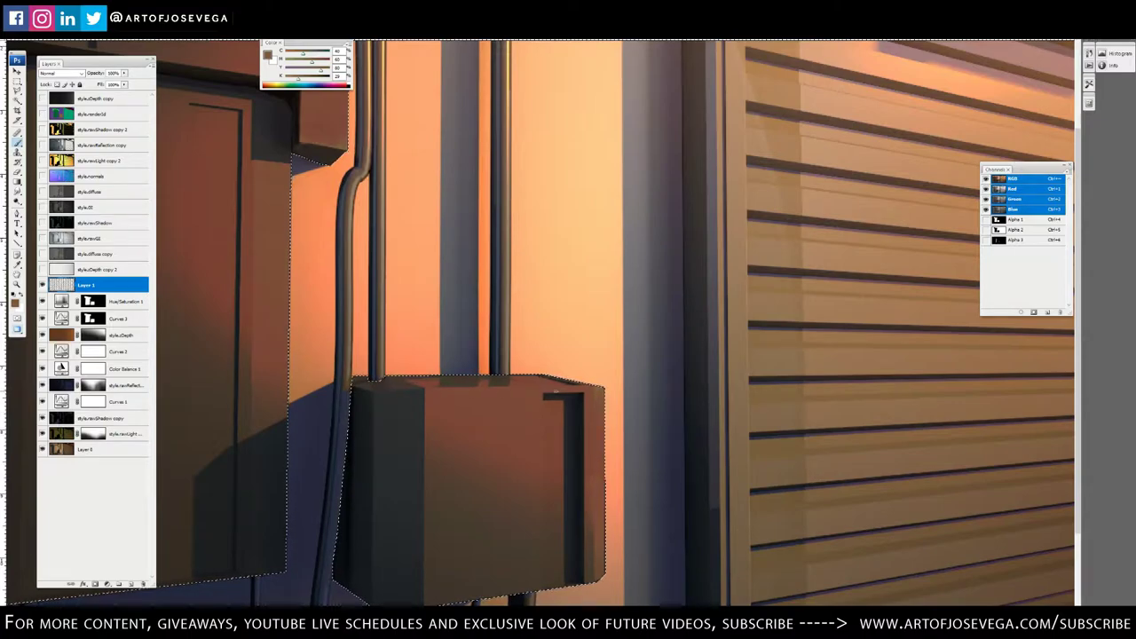
left_click_drag(435, 323, 750, 445)
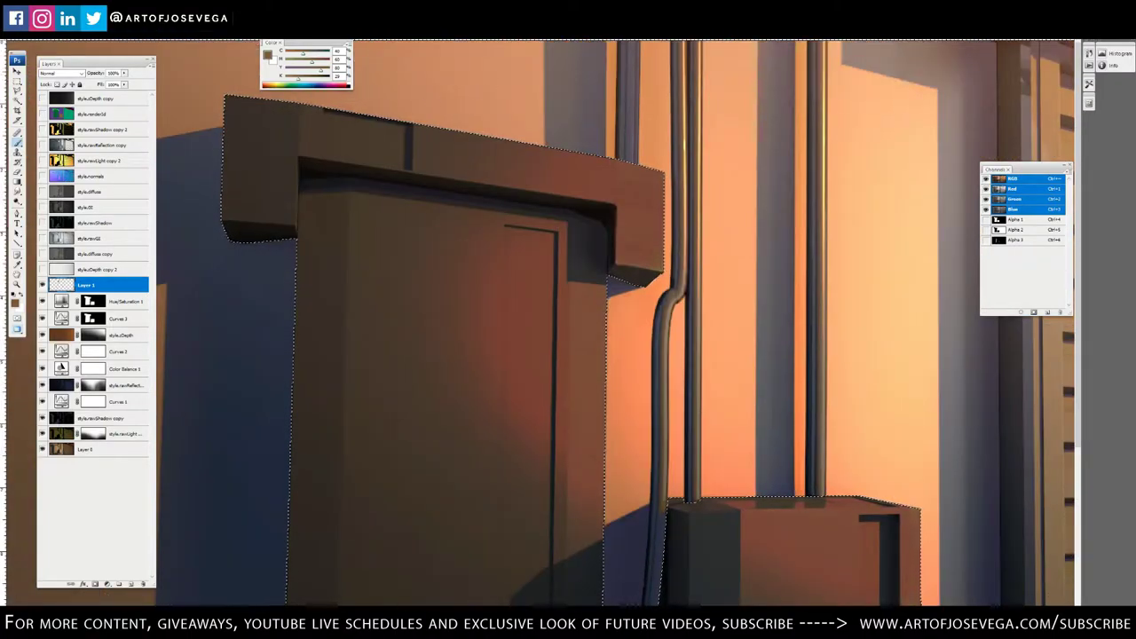
key("ctrl+minus")
key("ctrl+minus")
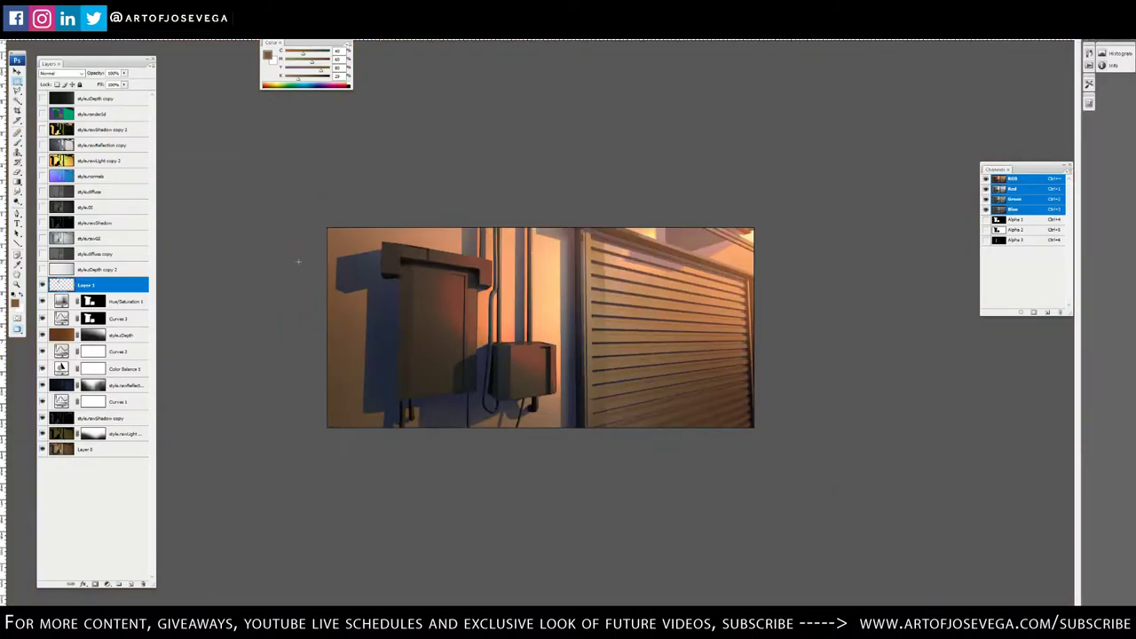
key("ctrl+plus")
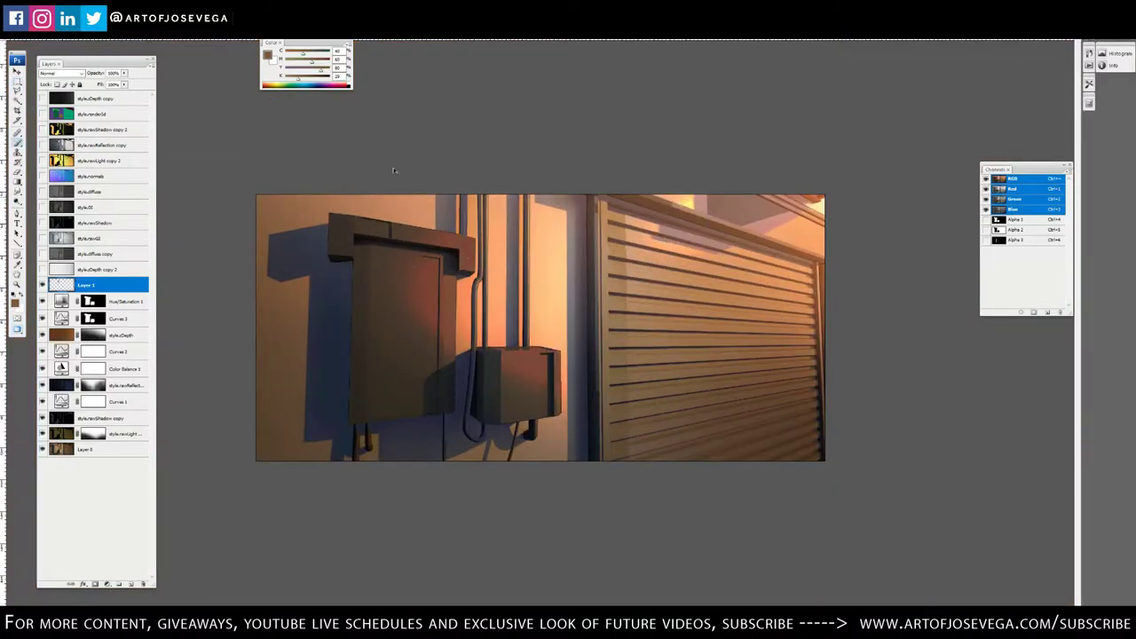
key("ctrl+plus")
Load the boxes selection from Alpha 1 and, with a smaller brush, blend sampled browns over the small box's reddish front
left_click(996, 219, "ctrl")
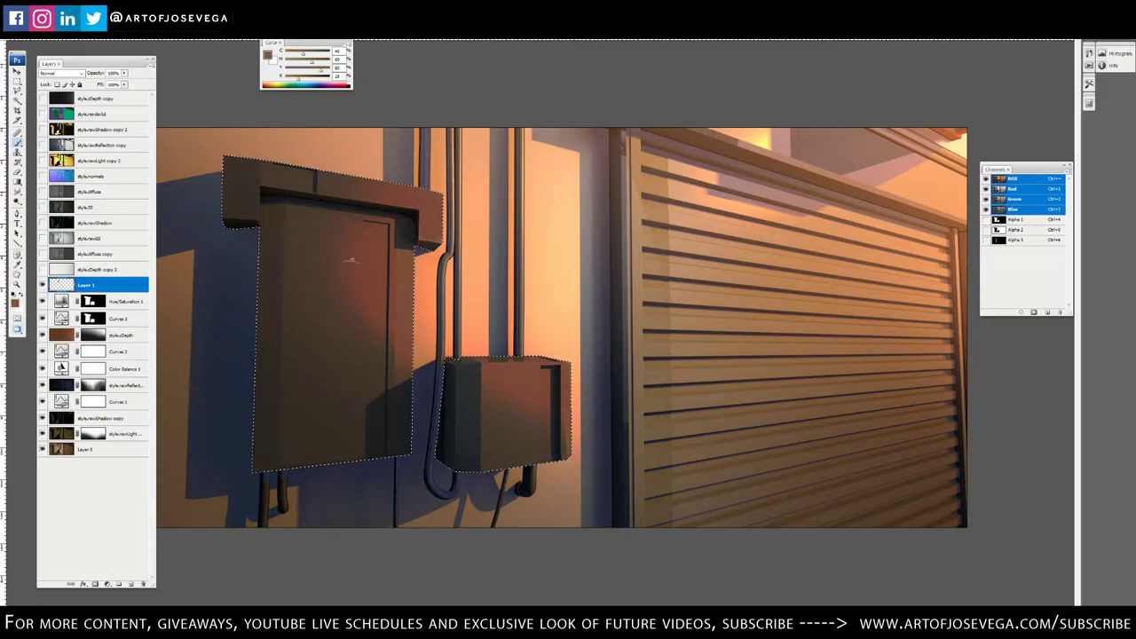
key("bracketleft")
key("bracketleft")
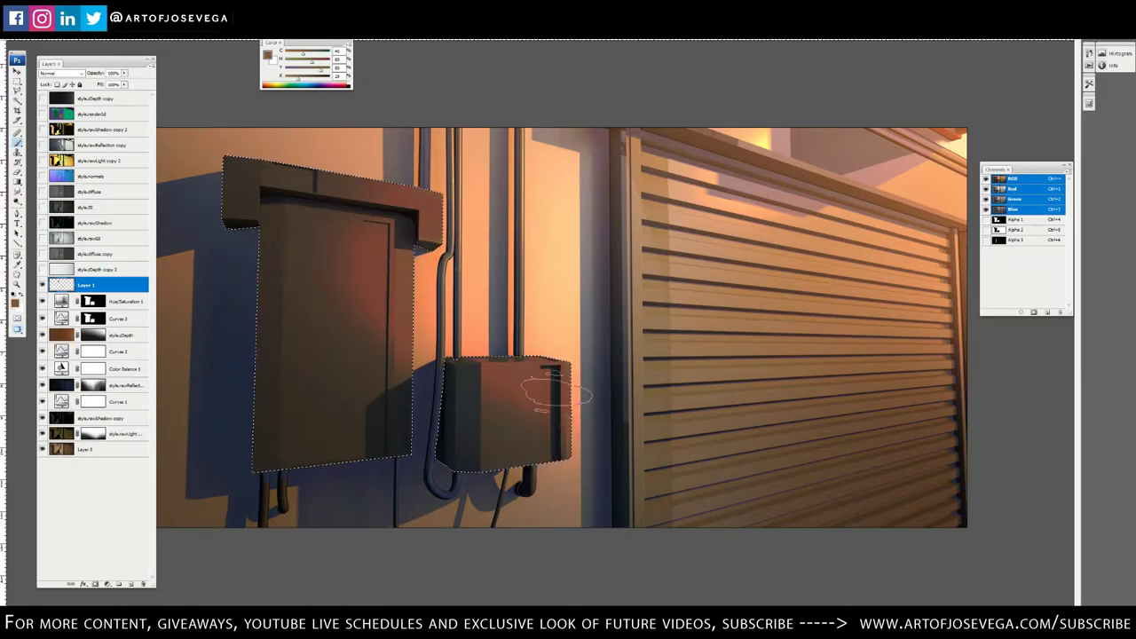
left_click(515, 376, "alt")
left_click_drag(512, 404, 510, 391)
left_click(507, 440, "alt")
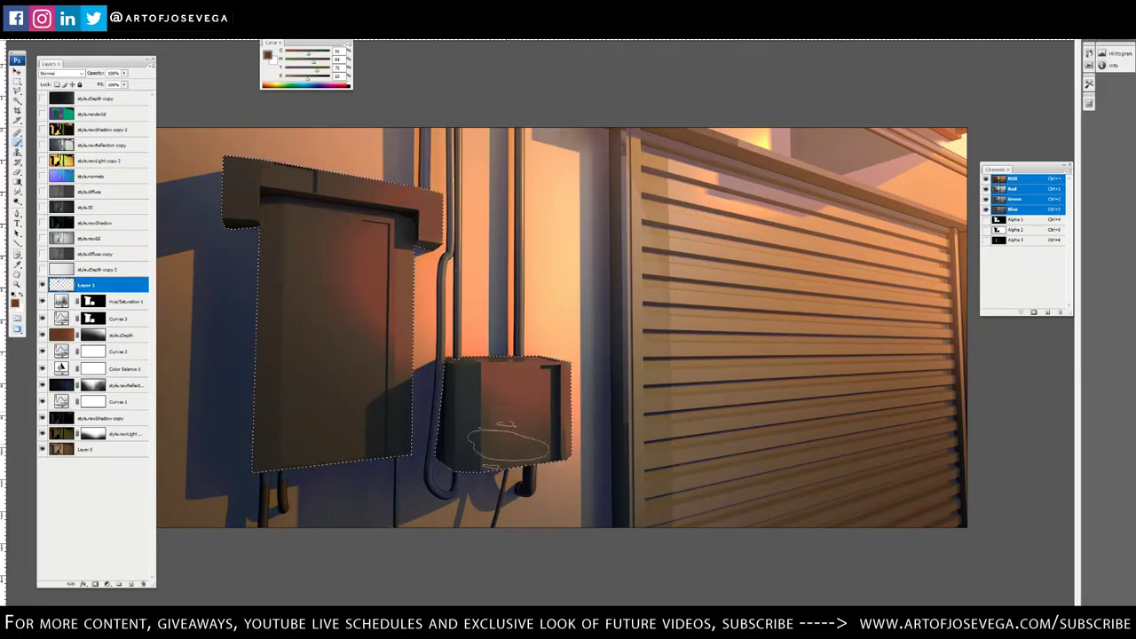
mouse_move(510, 442)
left_mouse_down()
mouse_move(520, 418)
mouse_move(505, 436)
mouse_move(512, 379)
left_mouse_up()
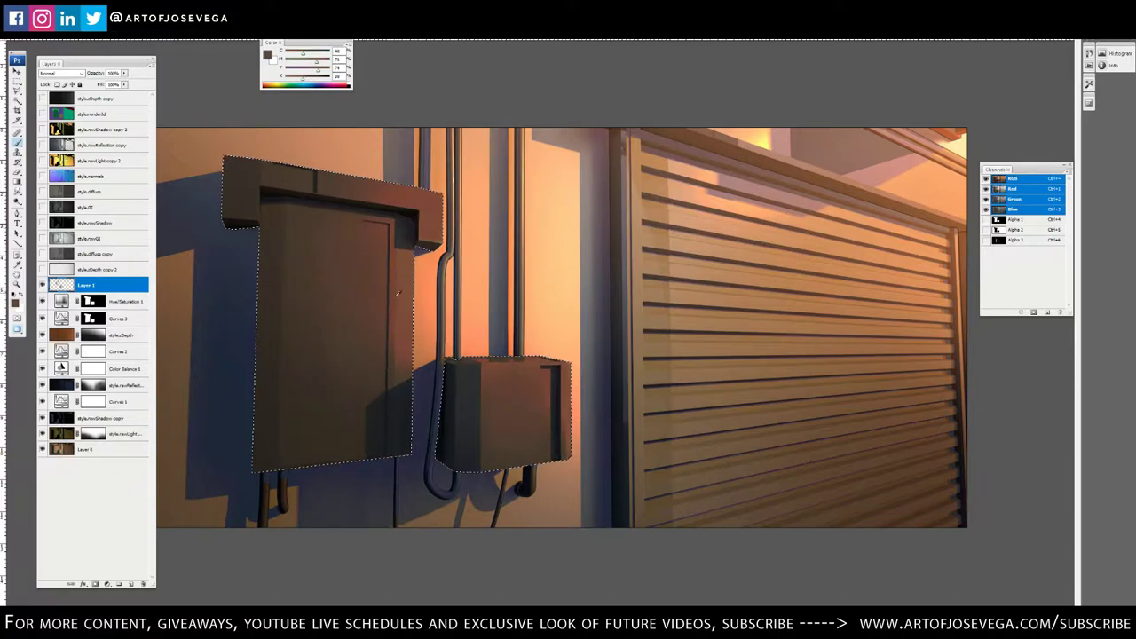
Sample the large box's front colour, paint over its front to even out the brown, and clear the selection
left_click(330, 286, "alt")
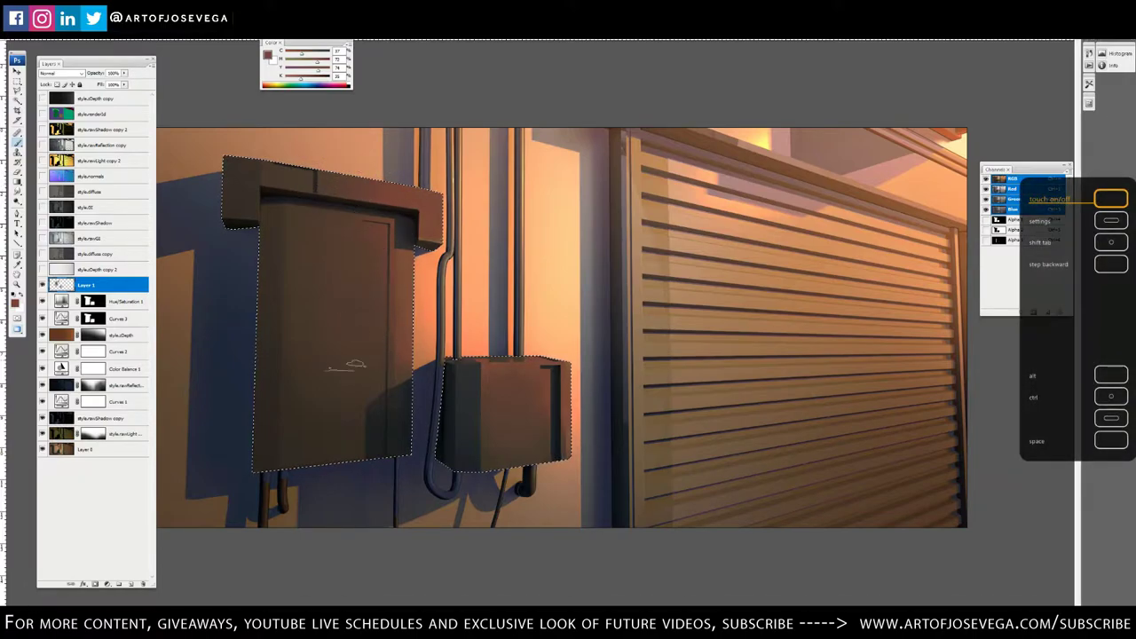
key("m")
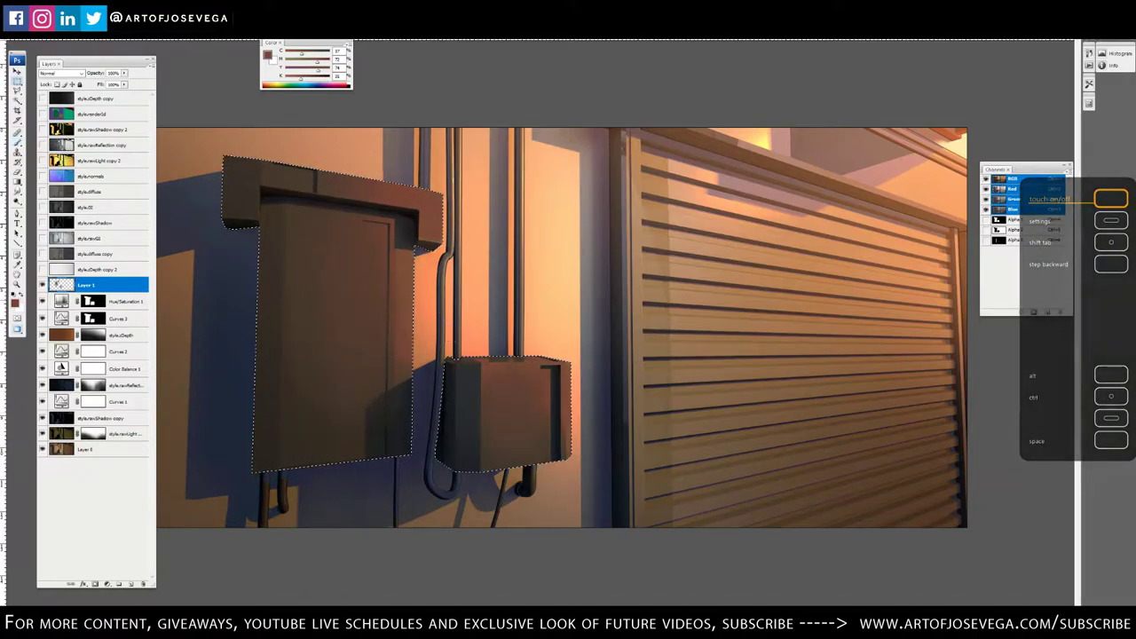
key("ctrl+d")
key("ctrl+minus")
key("ctrl+minus")
key("ctrl+plus")
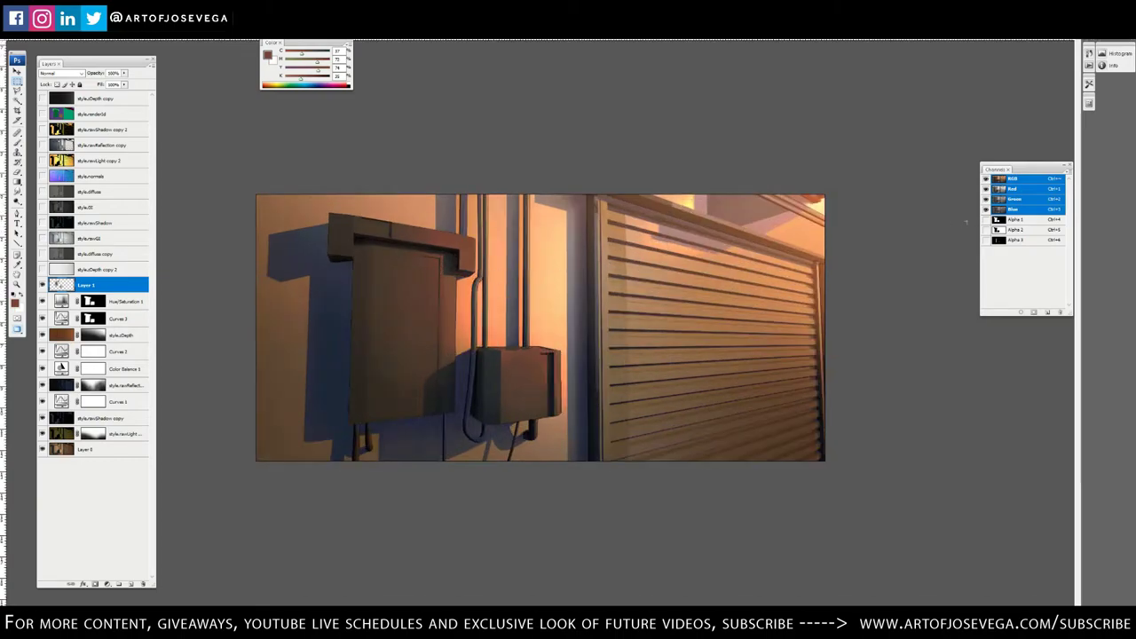
Load the inset panels selection from Alpha 3 and add a Hue/Saturation adjustment with strongly lowered Lightness to darken them
left_click(999, 242, "ctrl")
key("ctrl+plus")
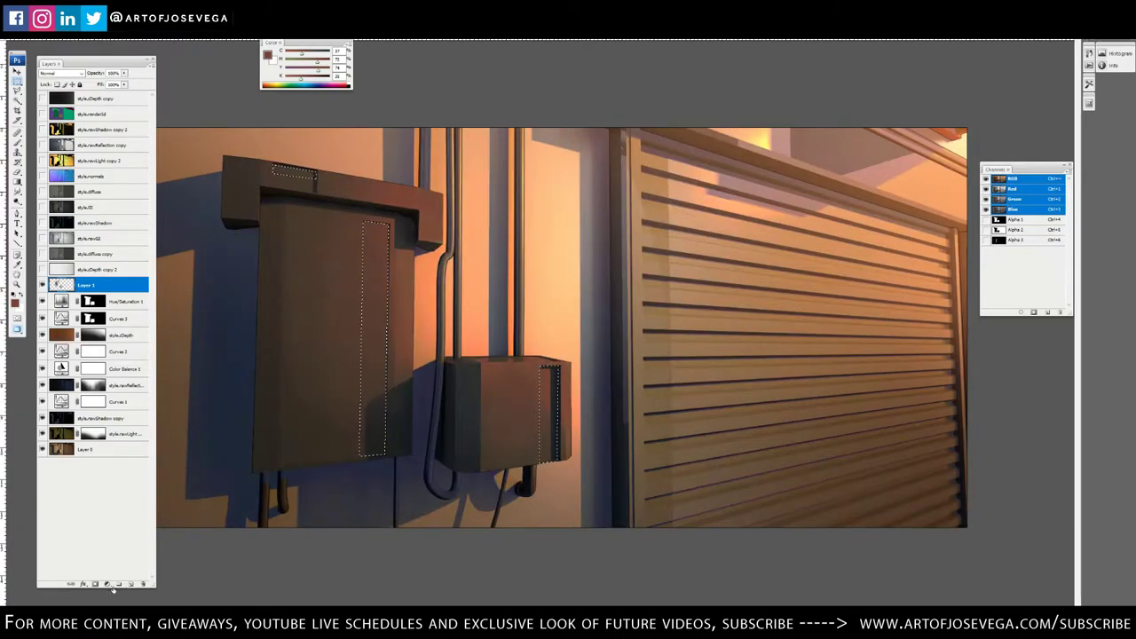
left_click(107, 585)
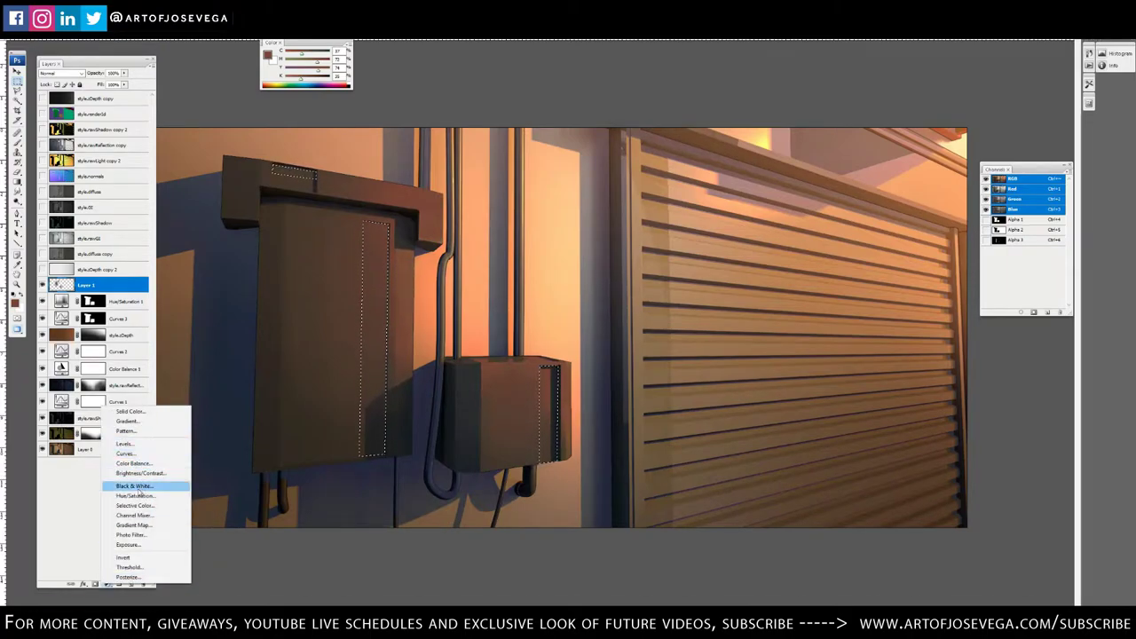
left_click(146, 496)
left_click_drag(966, 538, 939, 539)
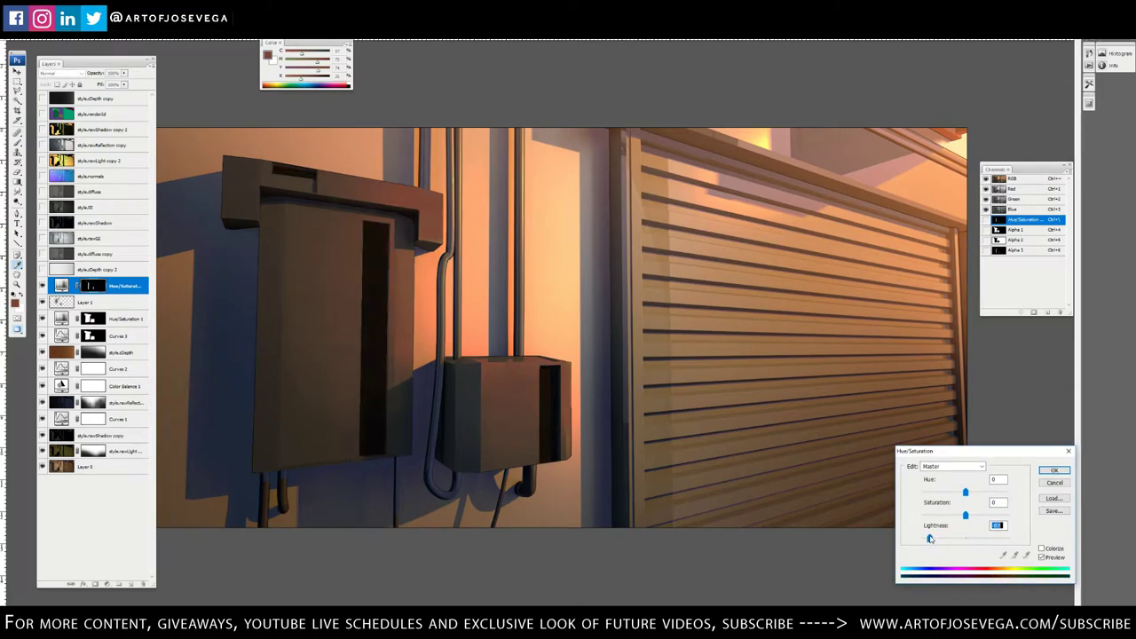
key("Return")
Flip the canvas horizontally and check the mirrored composition at several magnifications
key("ctrl+minus")
key("ctrl+minus")
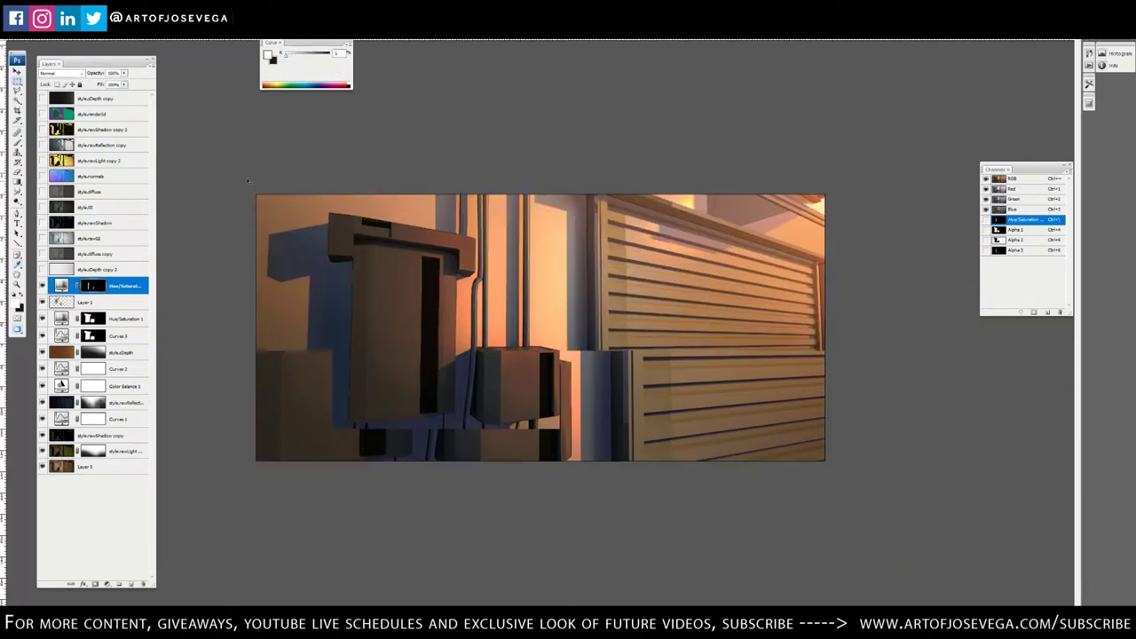
key("ctrl+minus")
key("F2")
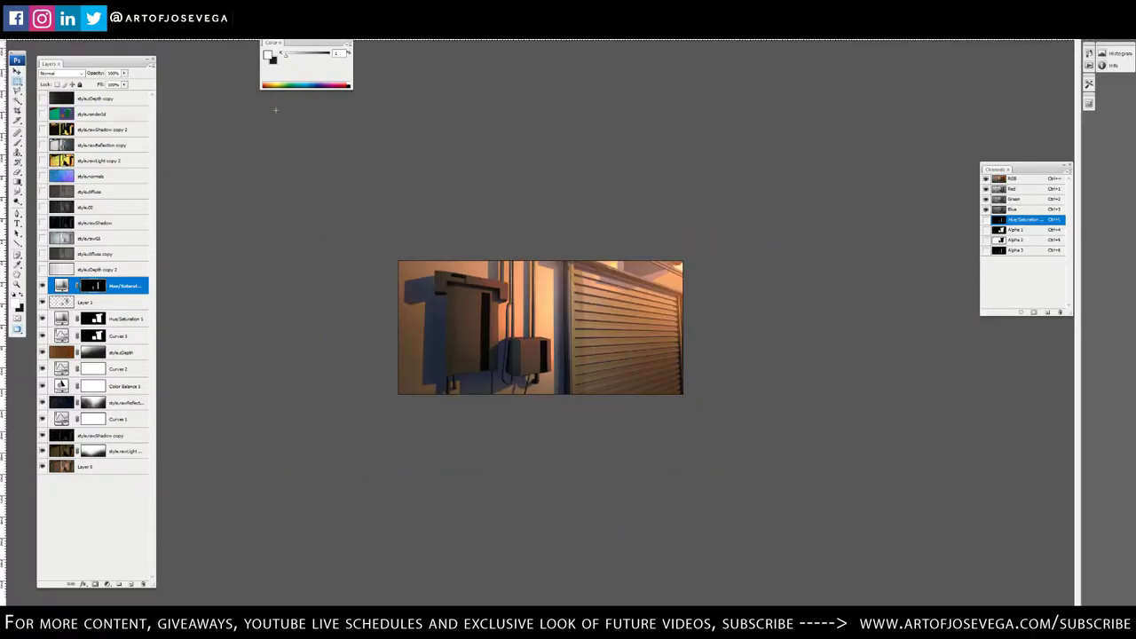
key("ctrl+plus")
key("ctrl+plus")
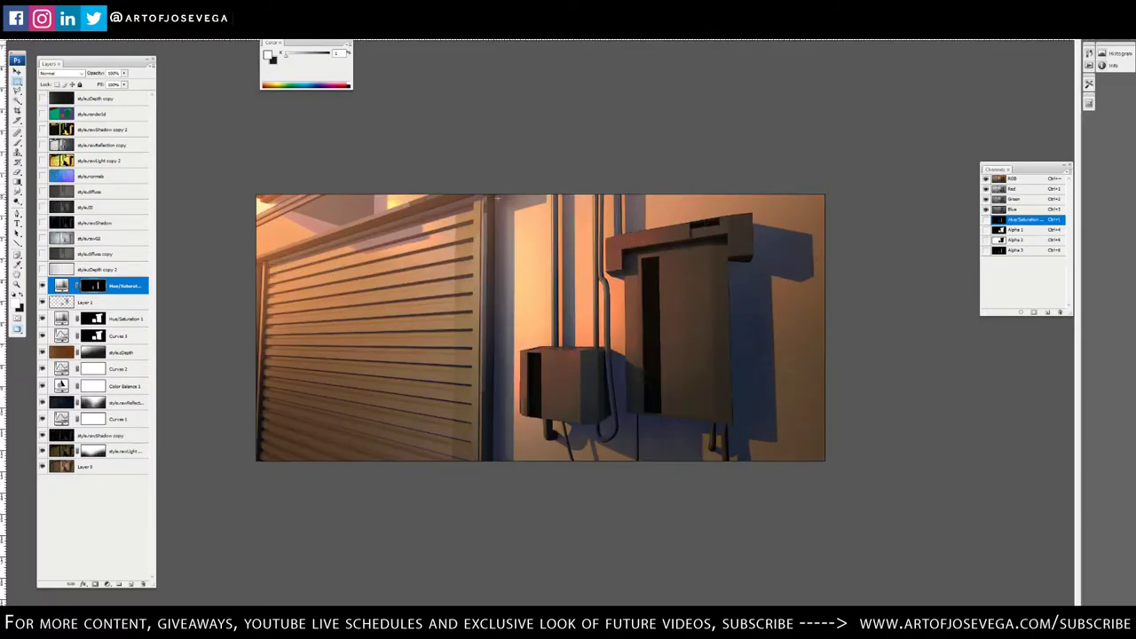
key("ctrl+minus")
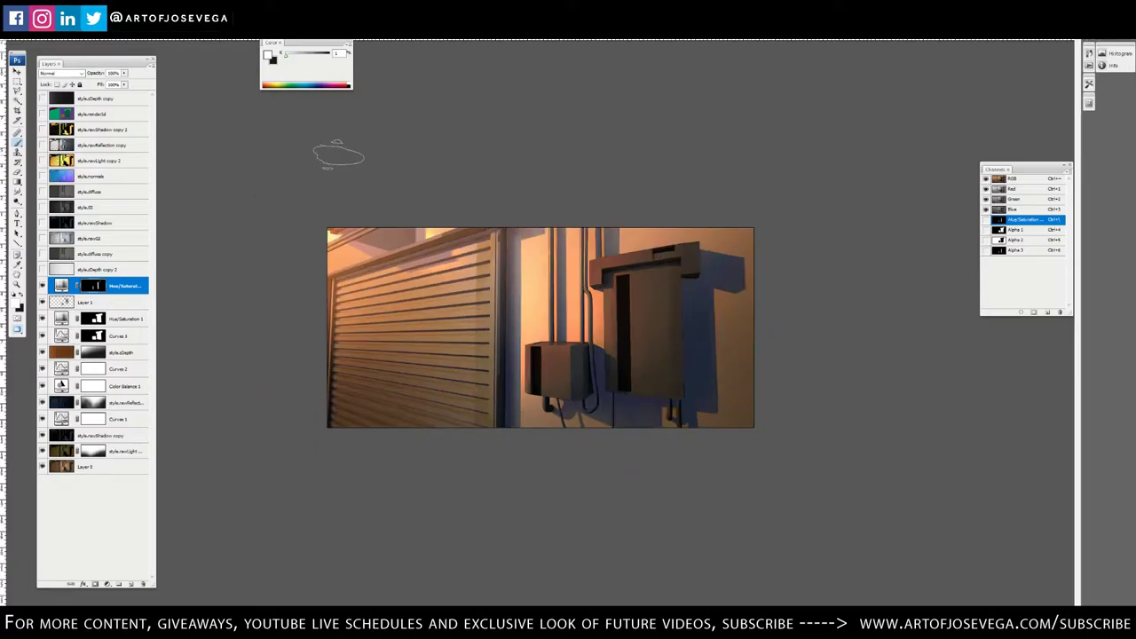
key("ctrl+plus")
key("ctrl+plus")
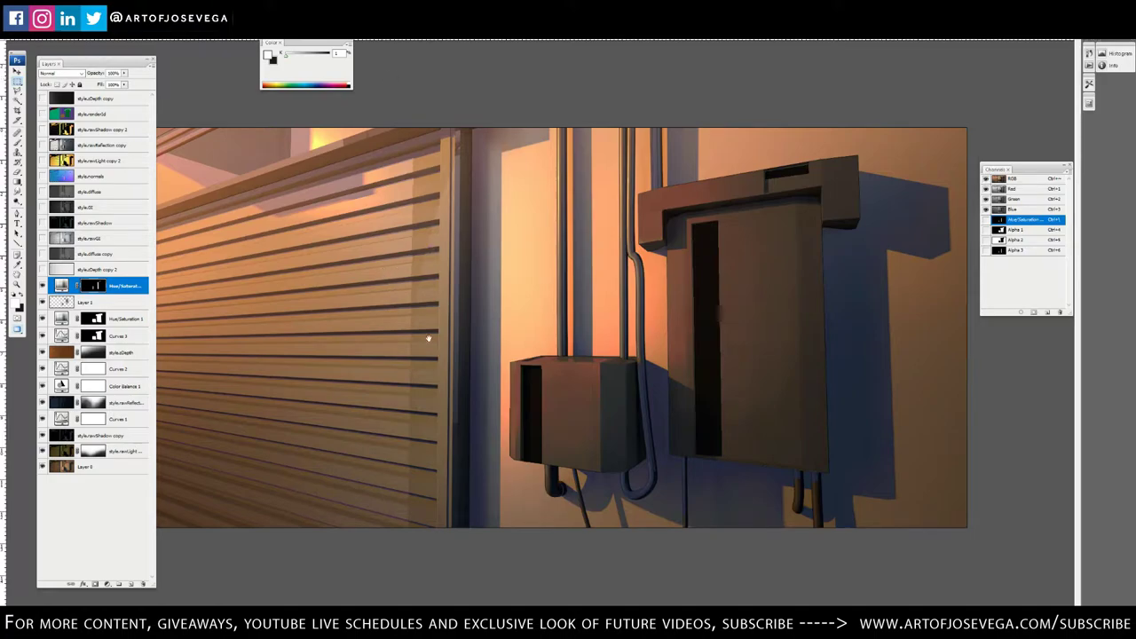
key("ctrl+minus")
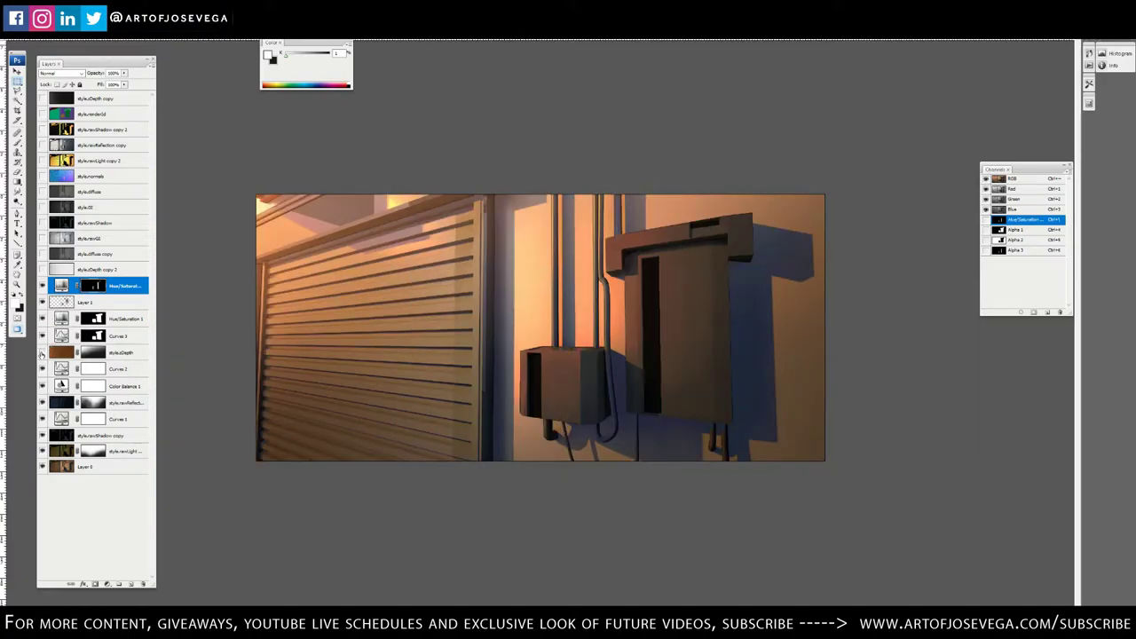
Compare the image with and without the style.zDepth layer and lower that layer's opacity to about 65%
left_click(41, 353)
left_click(41, 354)
left_click(116, 352)
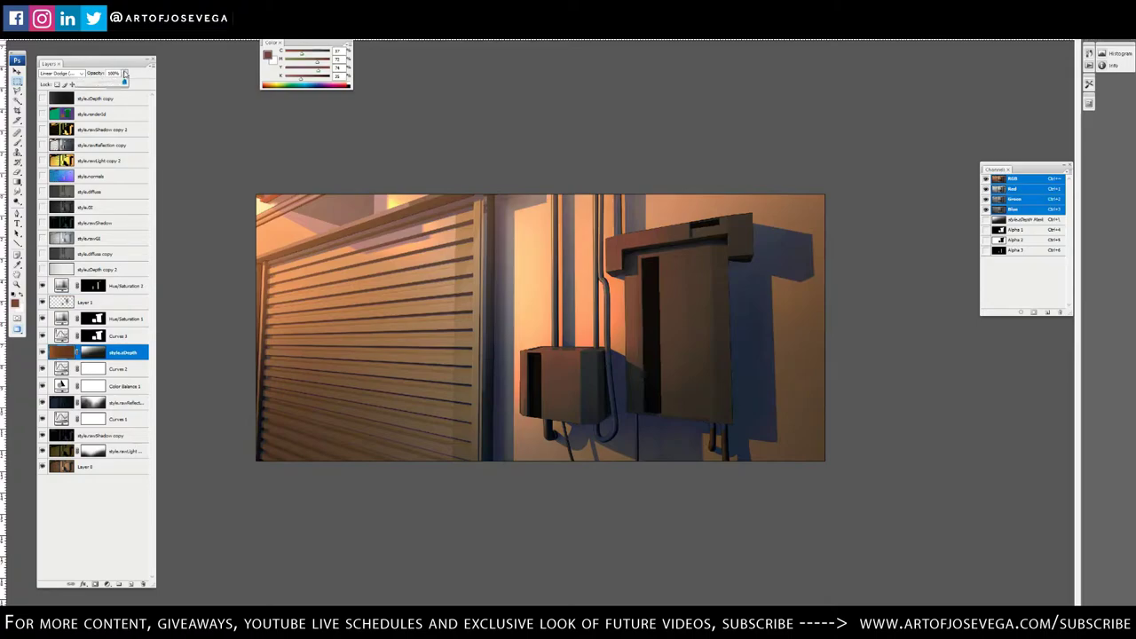
left_click_drag(114, 82, 104, 84)
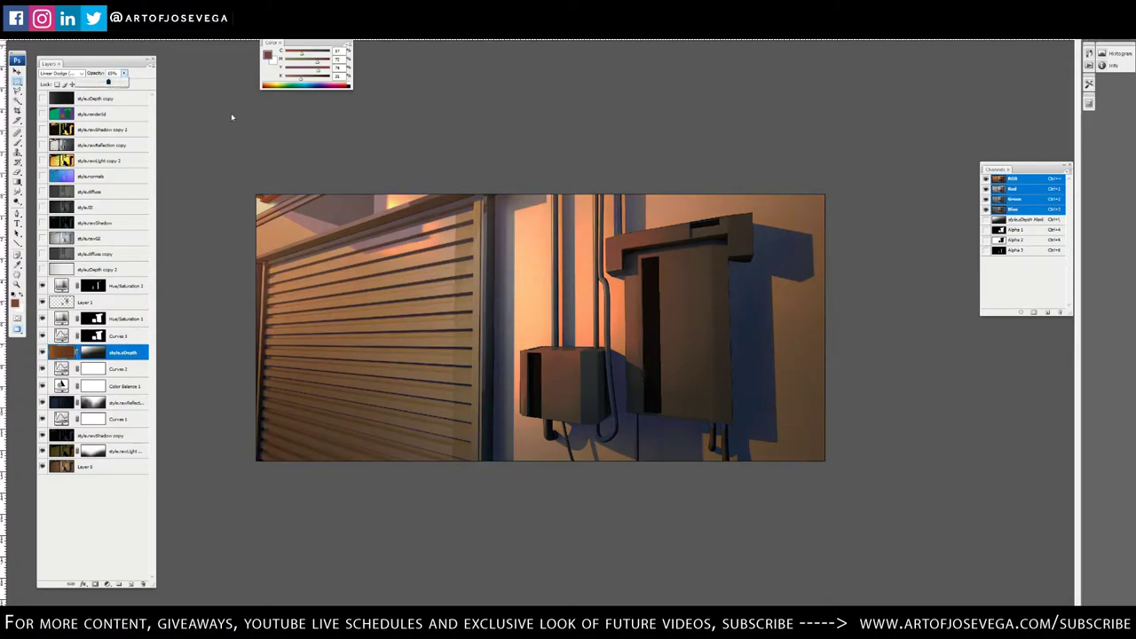
Try another brush on a new top layer, painting a white horizontal mark across the large box's cast shadow, and delete that layer
key("ctrl+plus")
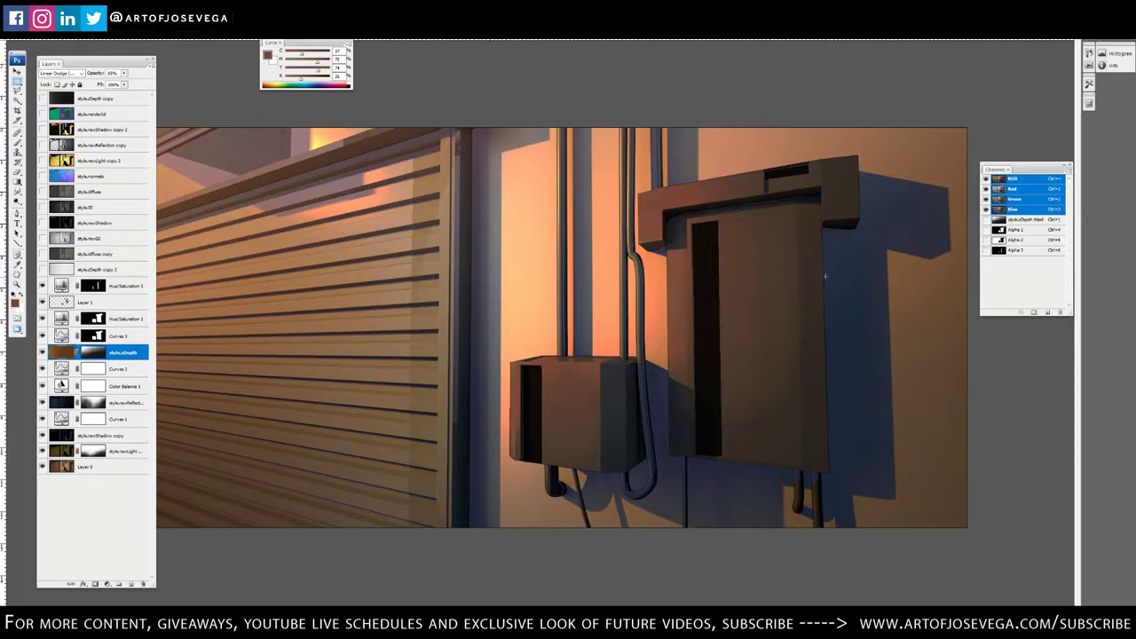
key("ctrl+plus")
left_click_drag(785, 364, 586, 420)
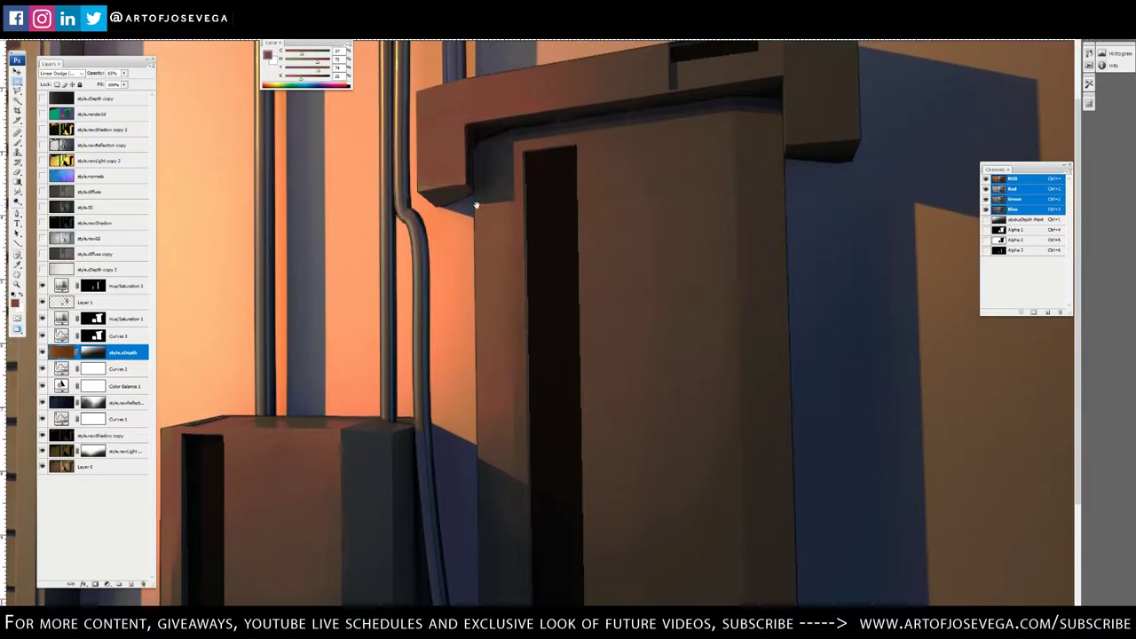
left_click(109, 290)
left_click(131, 583)
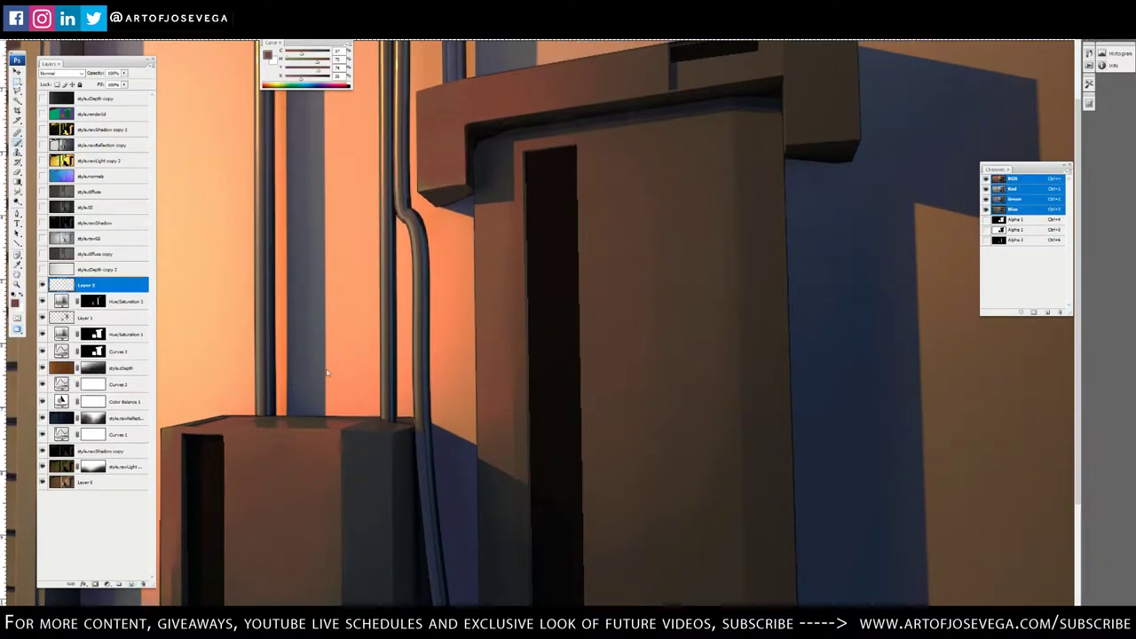
right_click(668, 325)
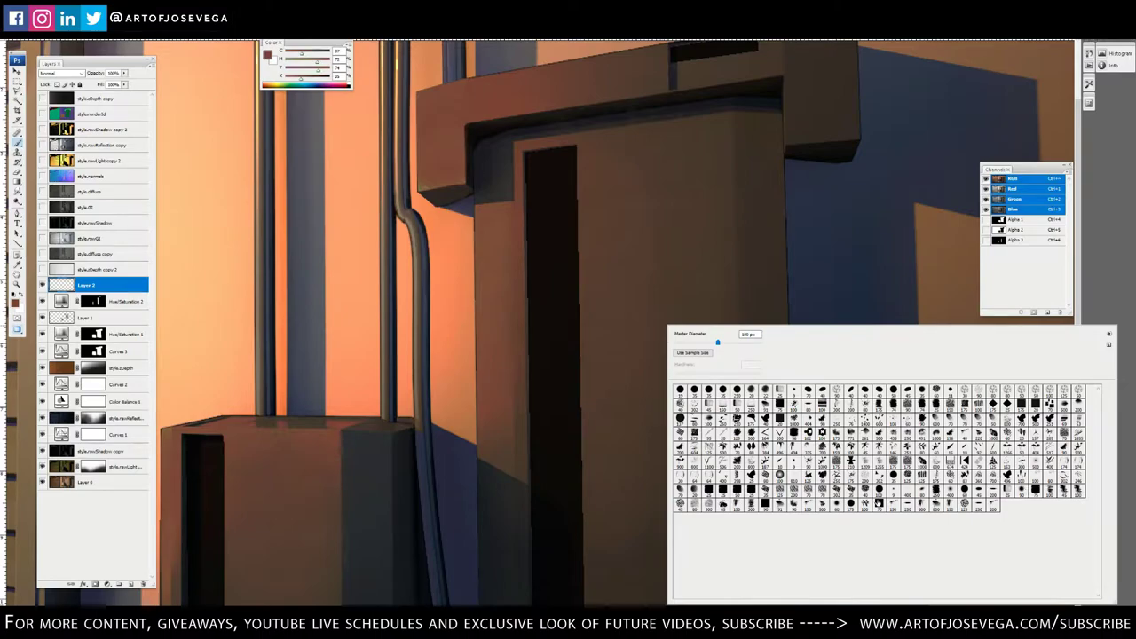
double_click(880, 505)
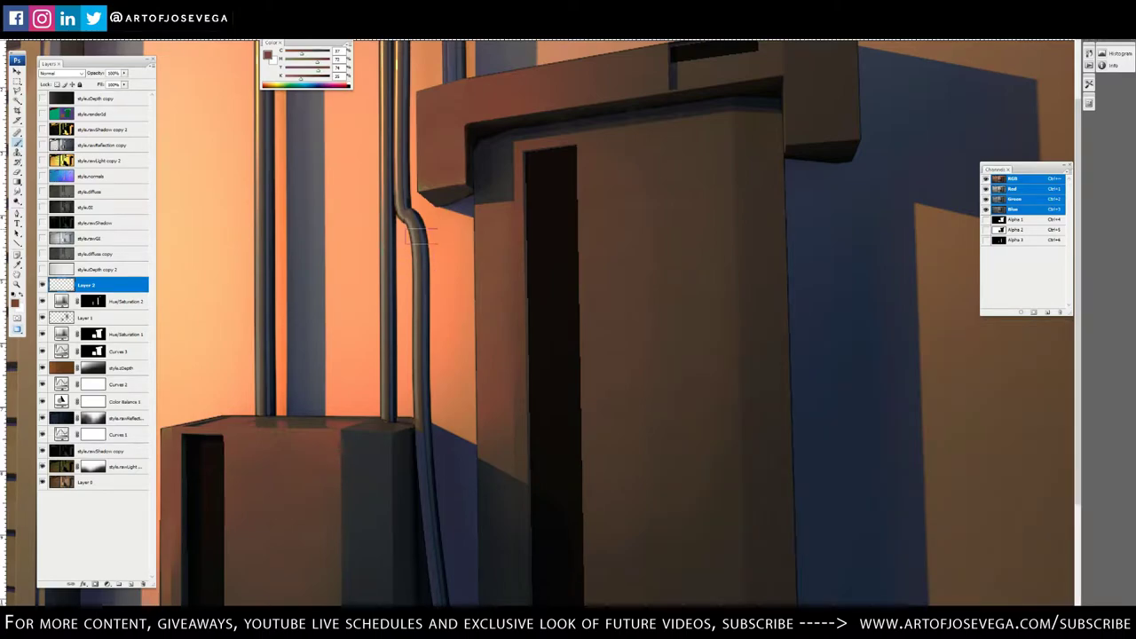
key("x")
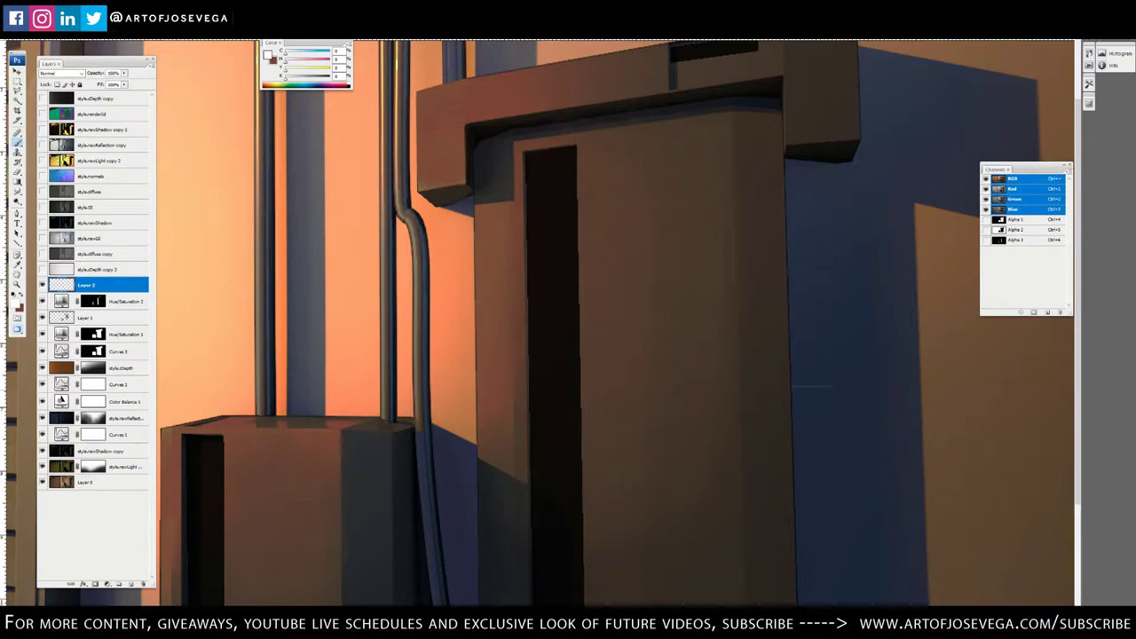
left_click_drag(830, 387, 908, 387)
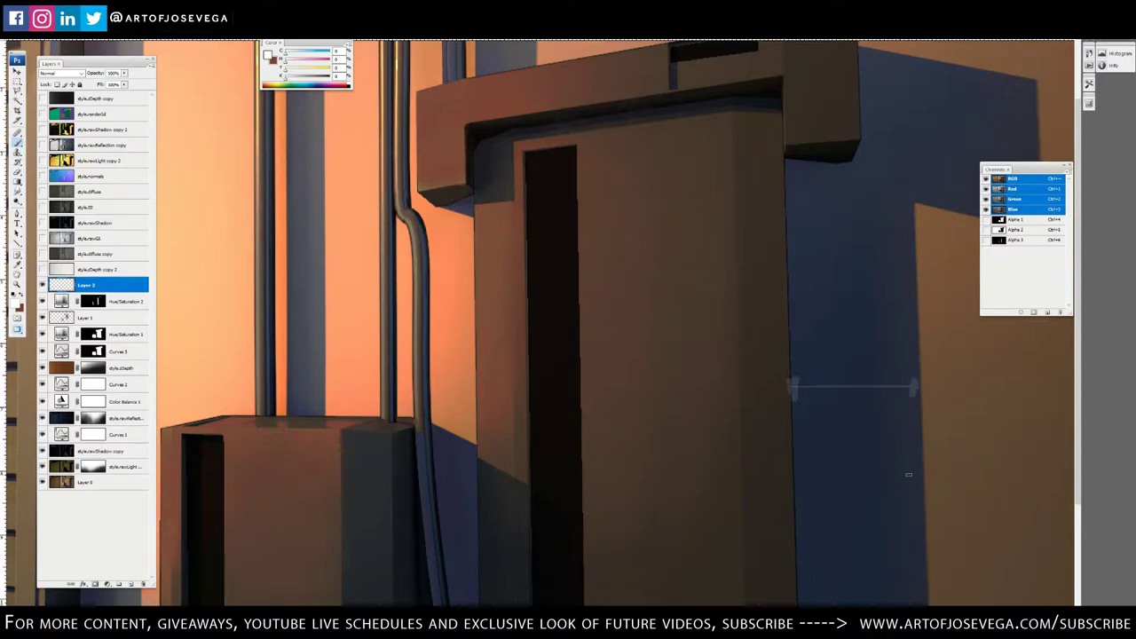
key("v")
key("Delete")
key("m")
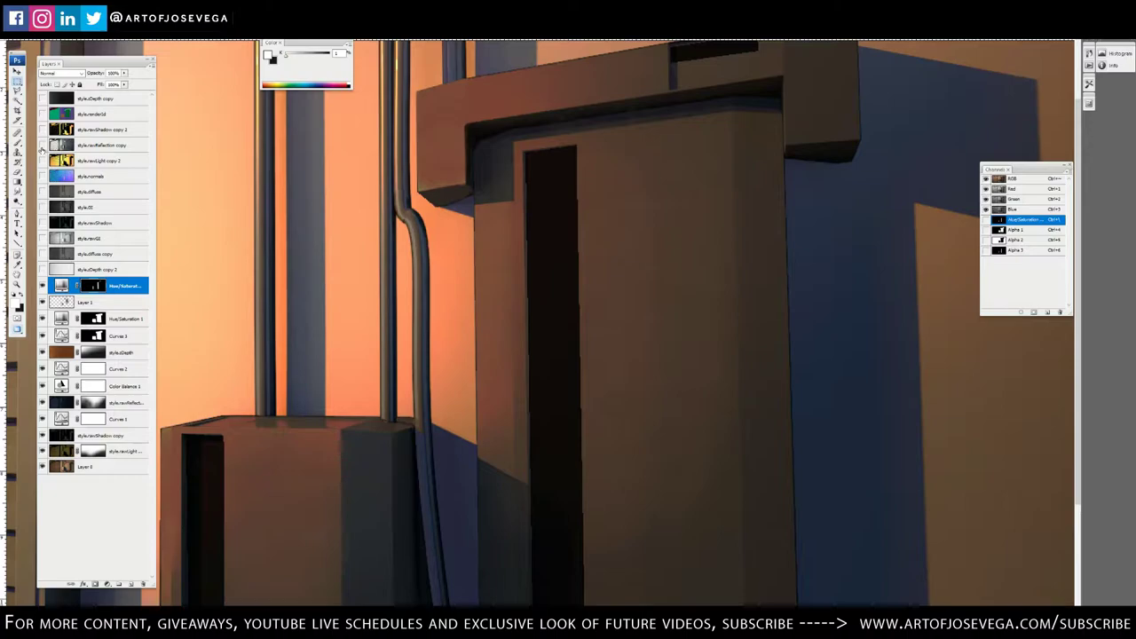
Inspect the style.rawReflection copy, style.rawGI and style.GI passes one at a time over the composite
left_click(42, 146)
left_click(42, 149)
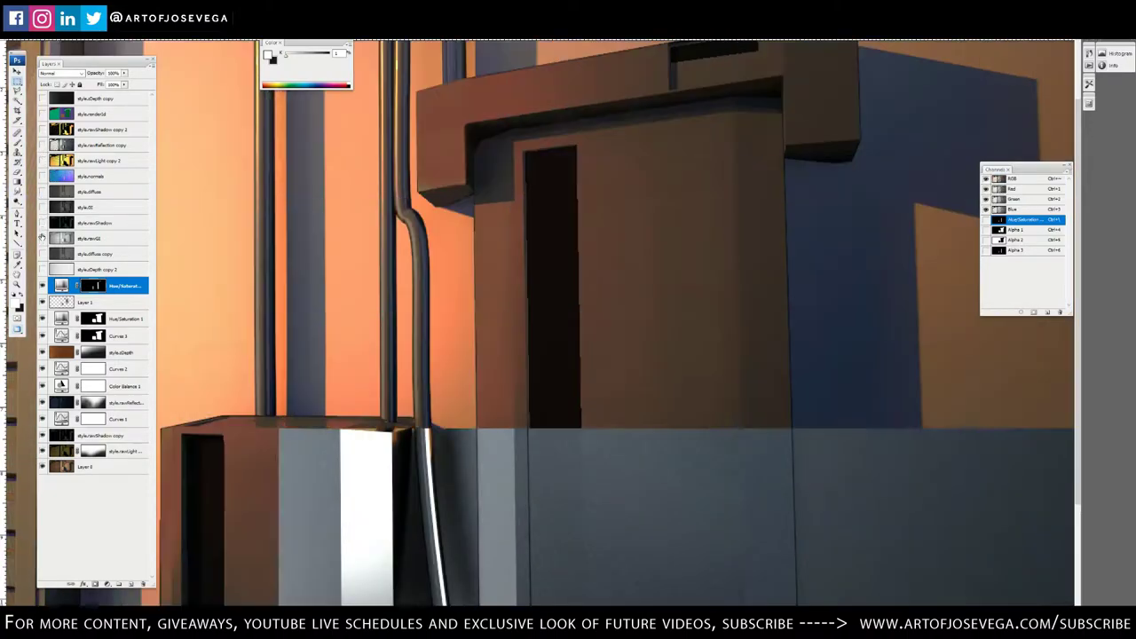
left_click(42, 240)
left_click(42, 240)
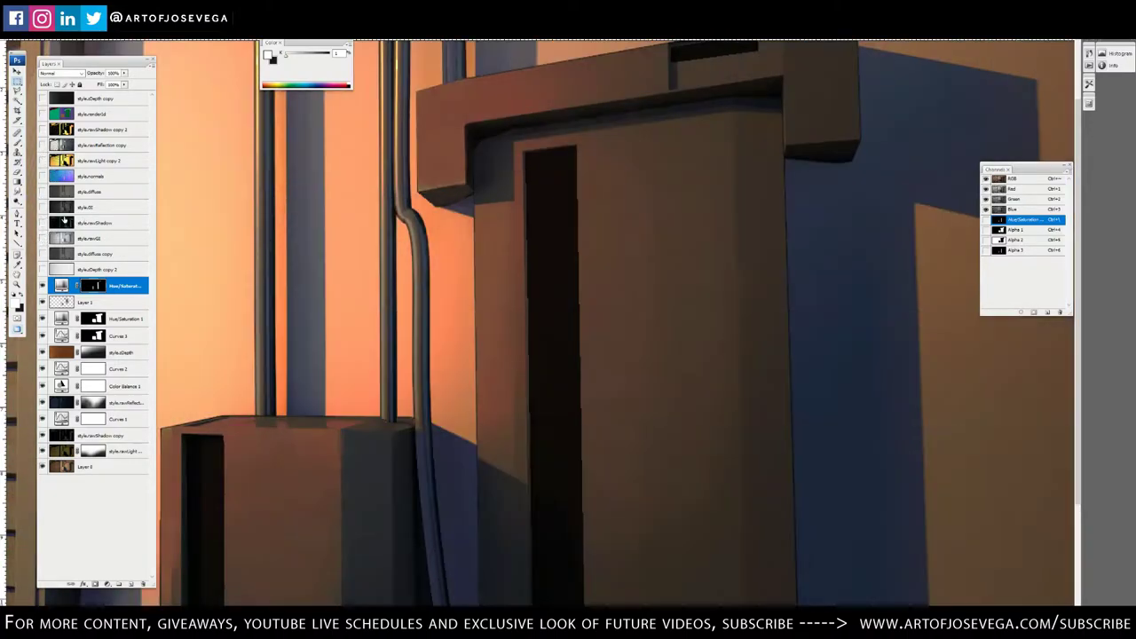
left_click(92, 210)
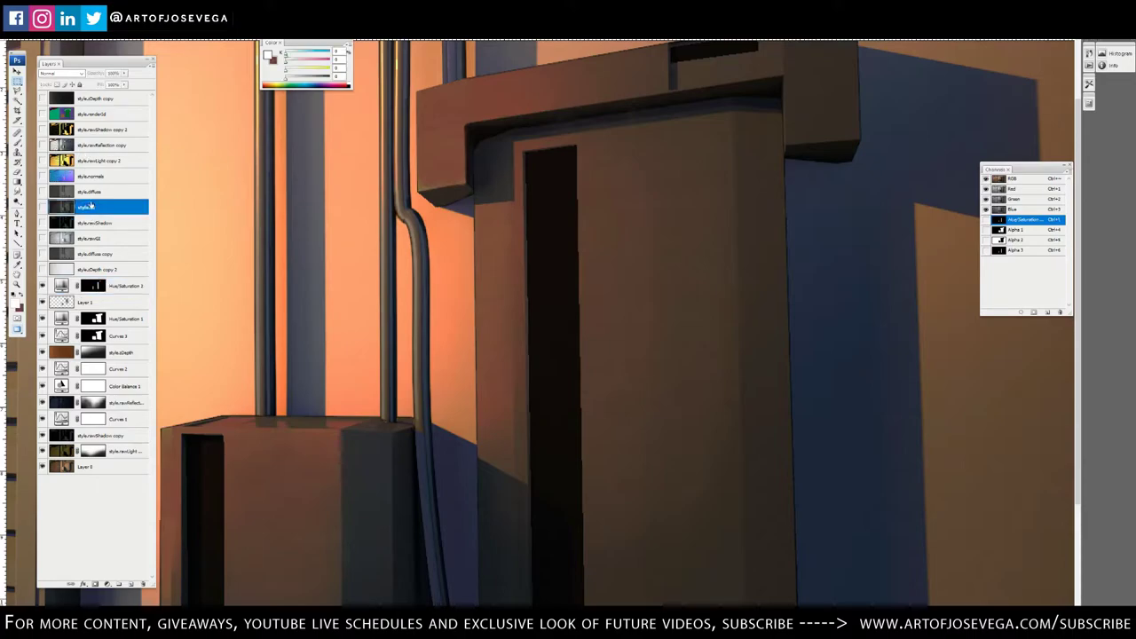
left_click(42, 207)
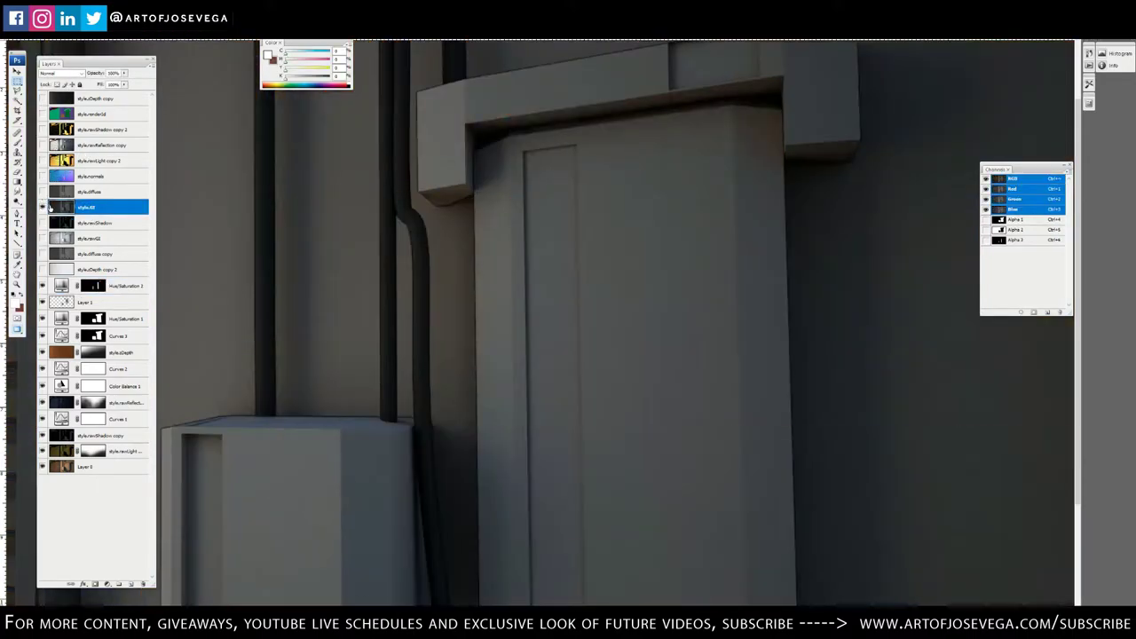
left_click(42, 208)
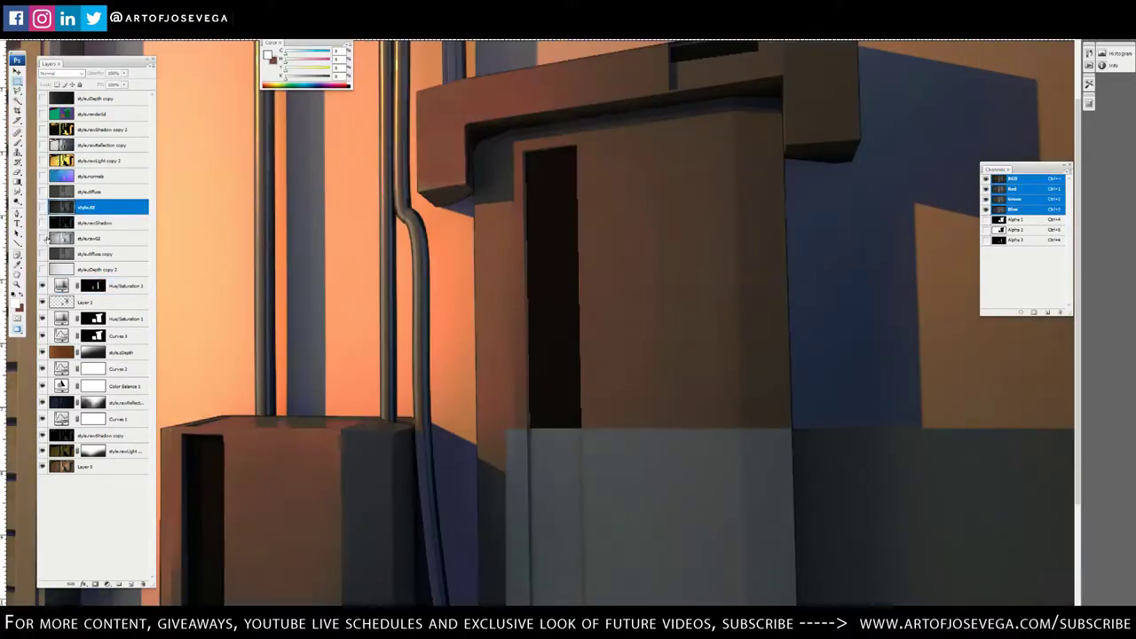
Show the style.rawGI pass, preview it with a darkening blend mode, and examine the boxes' shading in Normal mode
left_click(42, 238)
left_click(92, 238)
left_click(52, 75)
left_click(49, 81)
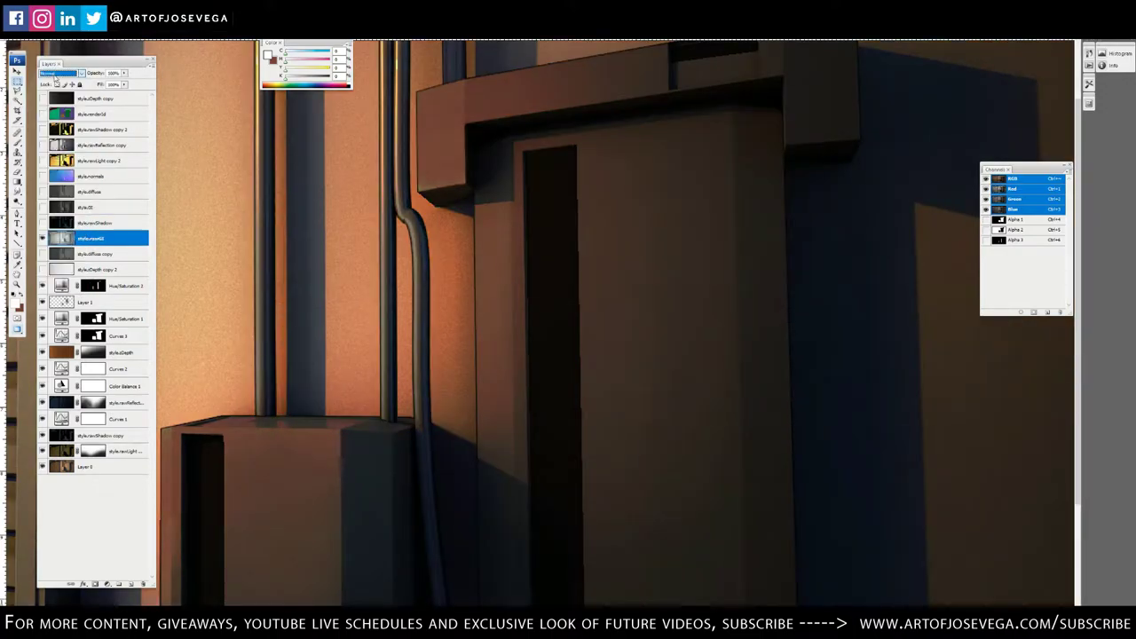
key("ctrl+minus")
key("ctrl+plus")
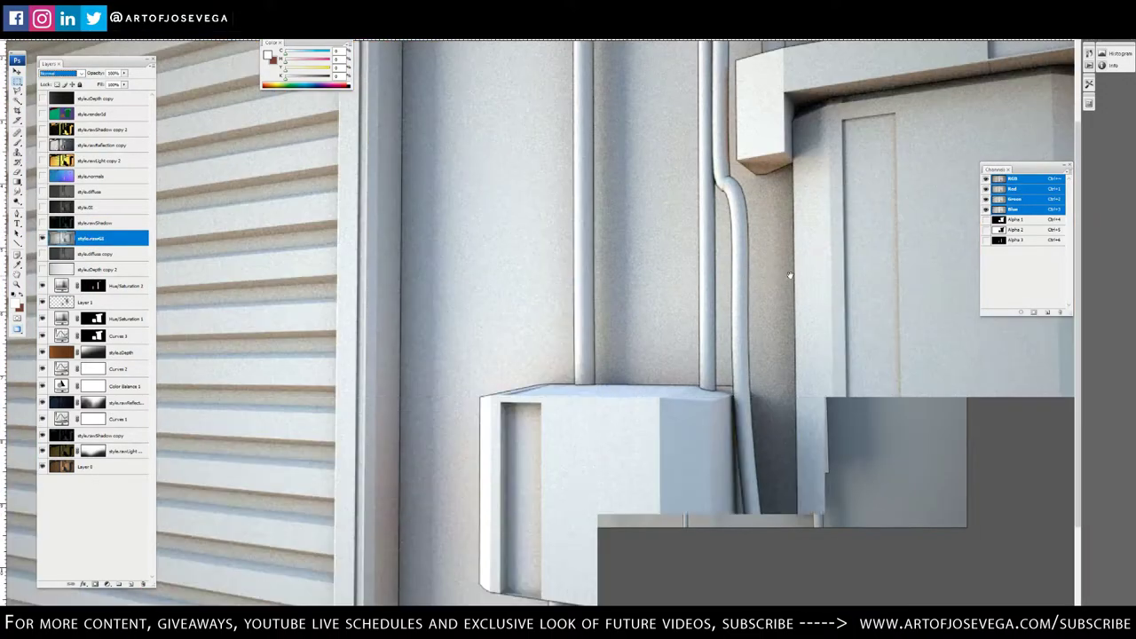
left_click_drag(718, 266, 396, 217)
key("b")
scroll(421, 328, "up", 3)
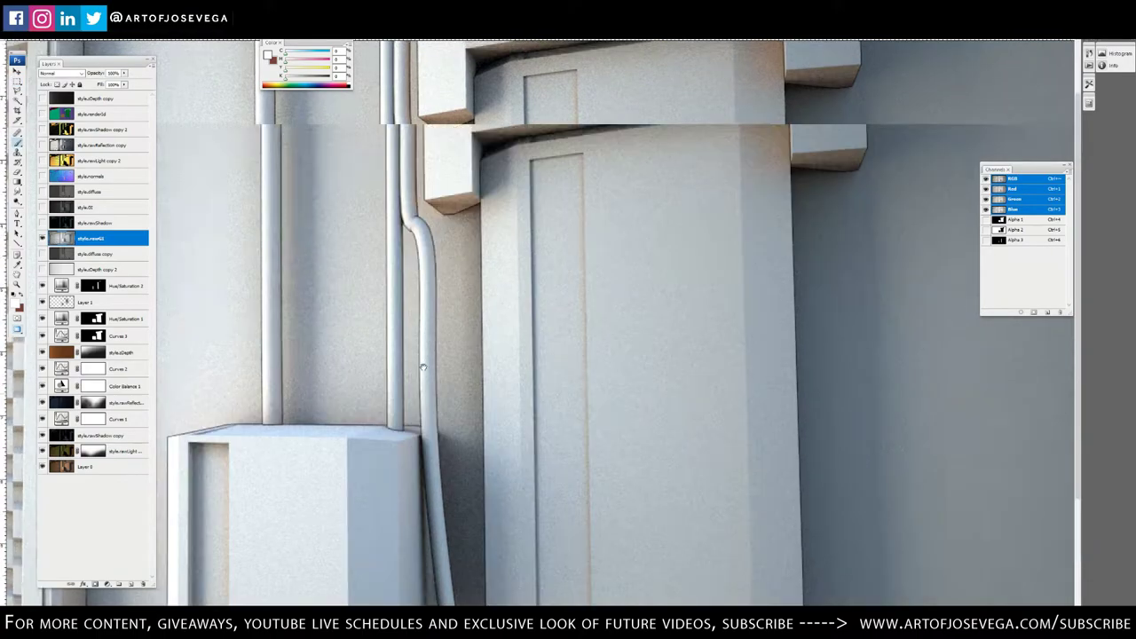
On a new layer above style.rawGI, draw red circles and arrows around the shaded corners of the large box's cap
left_click(130, 585)
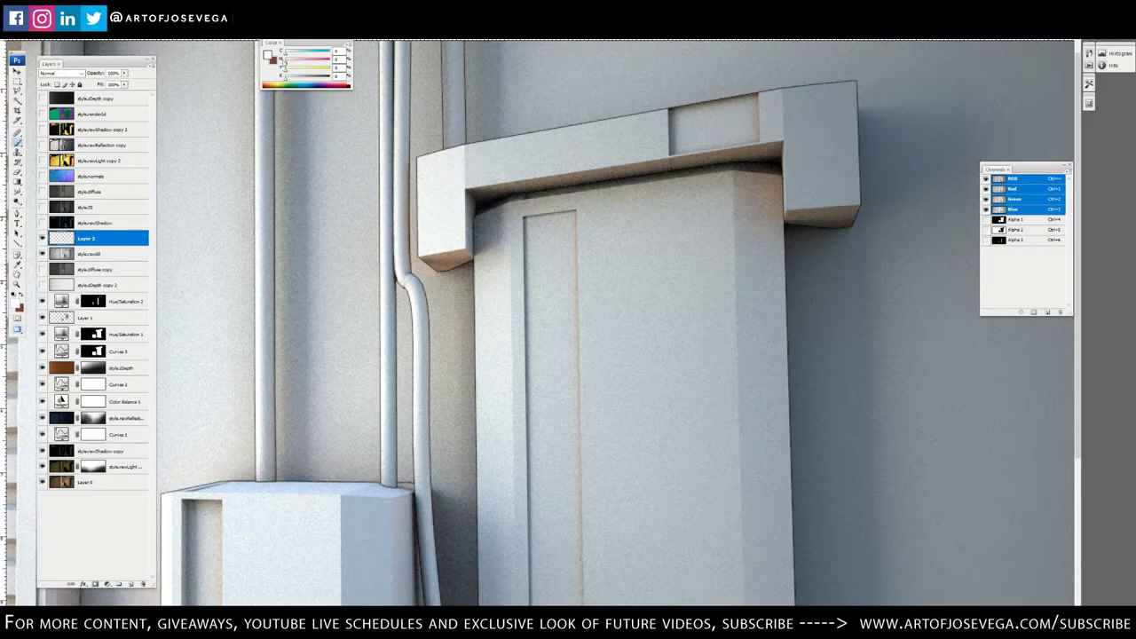
left_click_drag(285, 62, 328, 62)
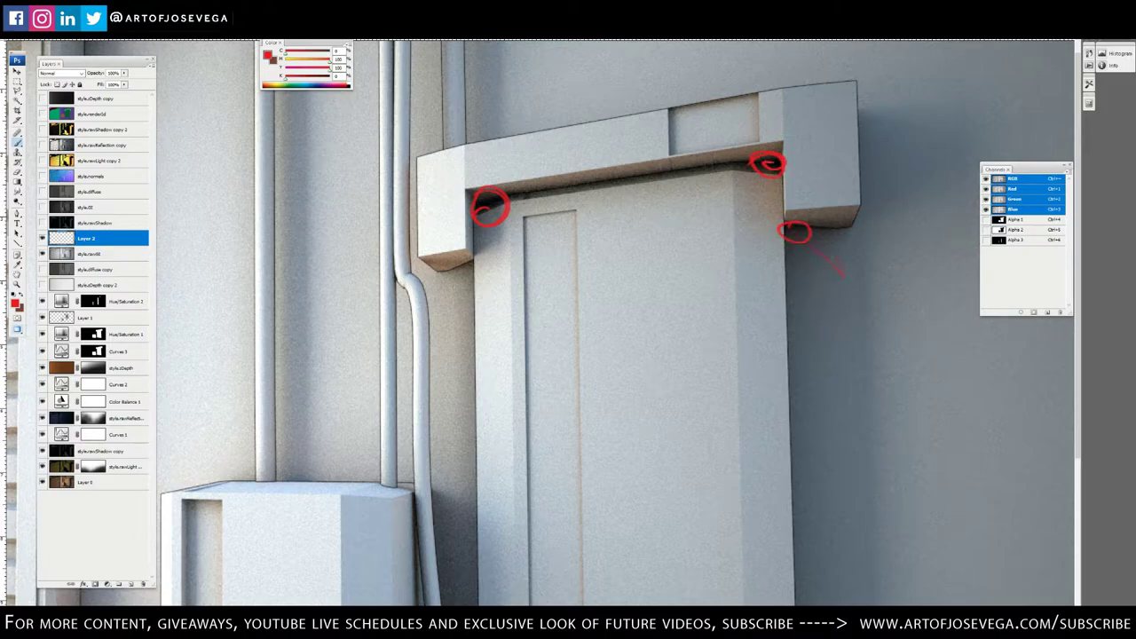
left_click_drag(884, 175, 883, 190)
left_click_drag(680, 125, 692, 128)
left_click_drag(484, 421, 535, 189)
left_click_drag(534, 368, 521, 302)
left_click_drag(530, 348, 518, 357)
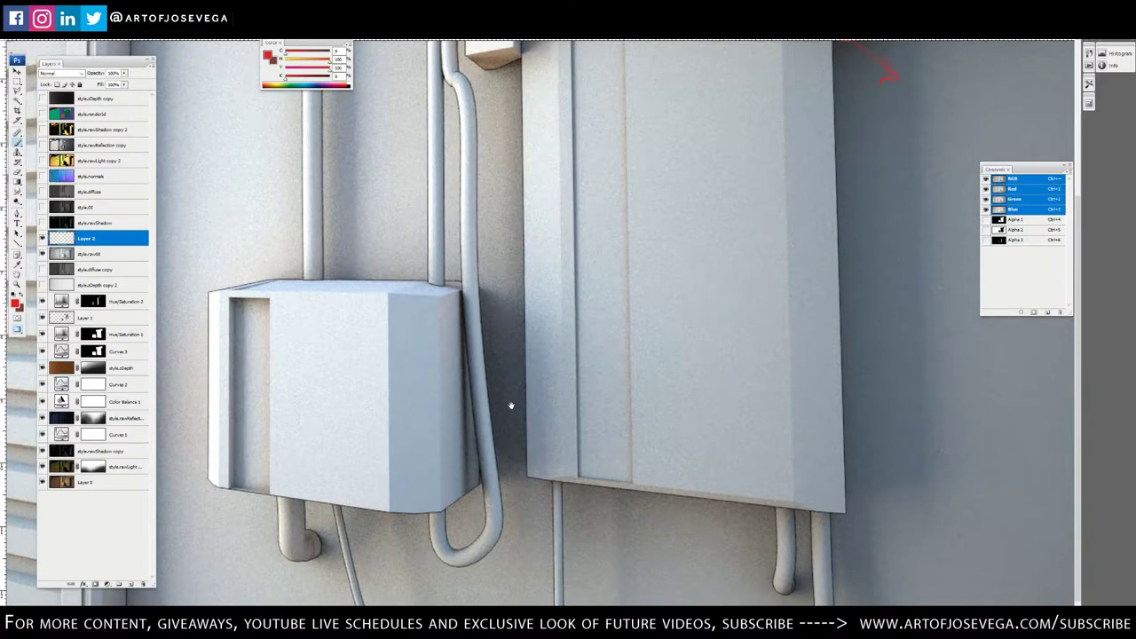
Mark the small box's shaded side, top corner and pipe elbow in red, and delete the annotation layer
left_click_drag(512, 406, 498, 398)
left_click_drag(376, 479, 373, 479)
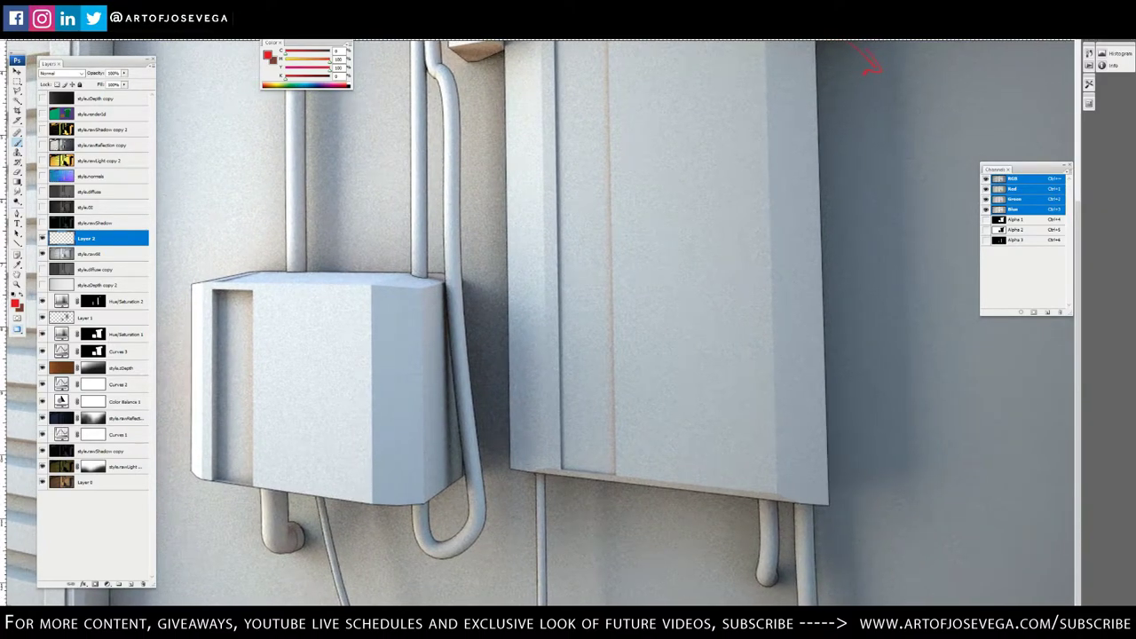
left_click_drag(443, 291, 450, 445)
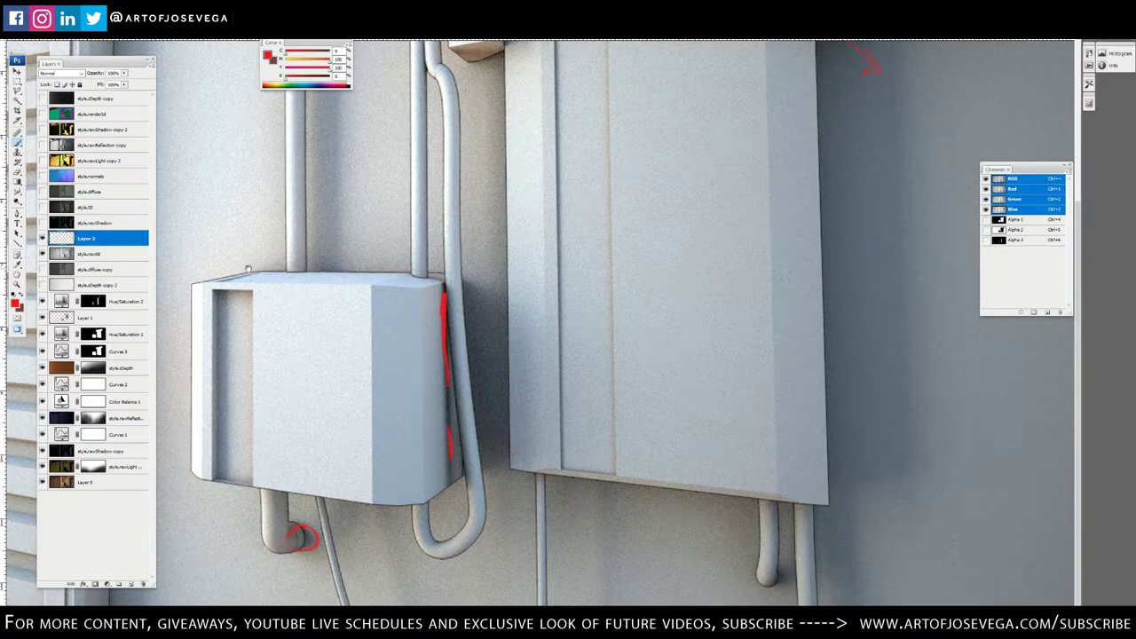
mouse_move(248, 269)
left_mouse_down()
mouse_move(363, 323)
mouse_move(340, 341)
left_mouse_up()
mouse_move(624, 156)
left_mouse_down()
mouse_move(521, 341)
mouse_move(515, 324)
mouse_move(532, 317)
left_mouse_up()
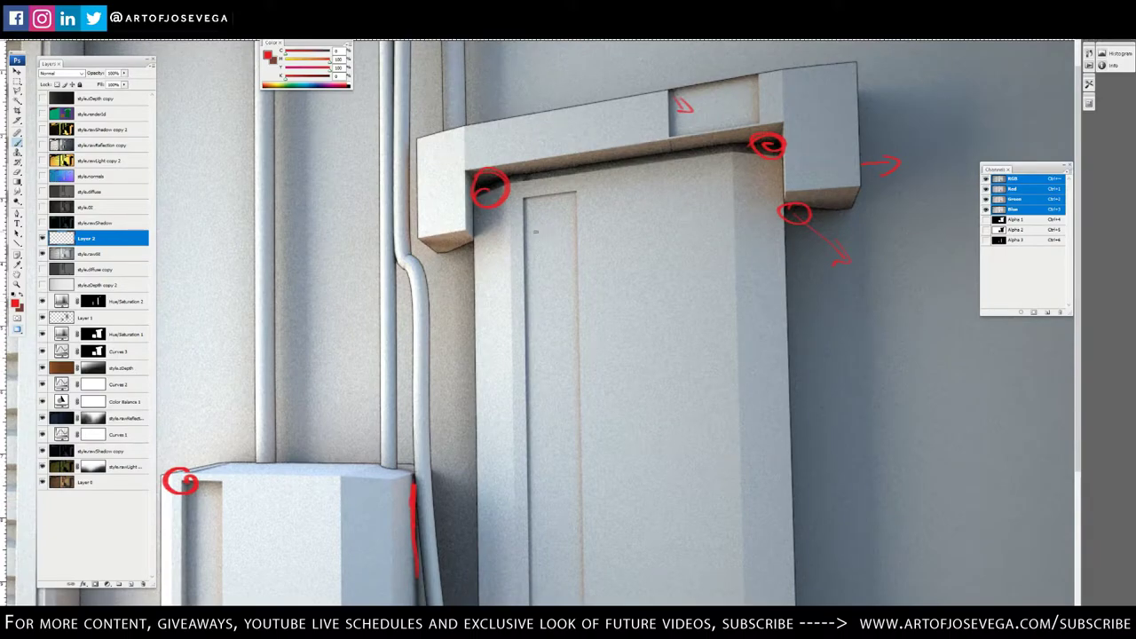
key("v")
key("Delete")
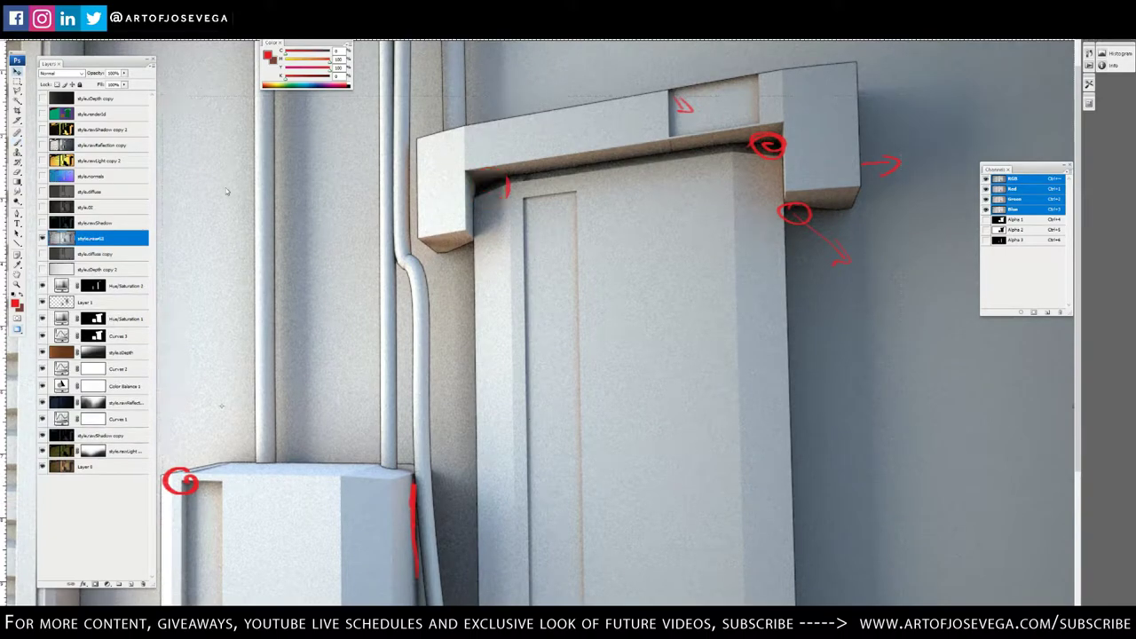
Compare the full image with the style.rawGI pass shown and hidden
key("ctrl+0")
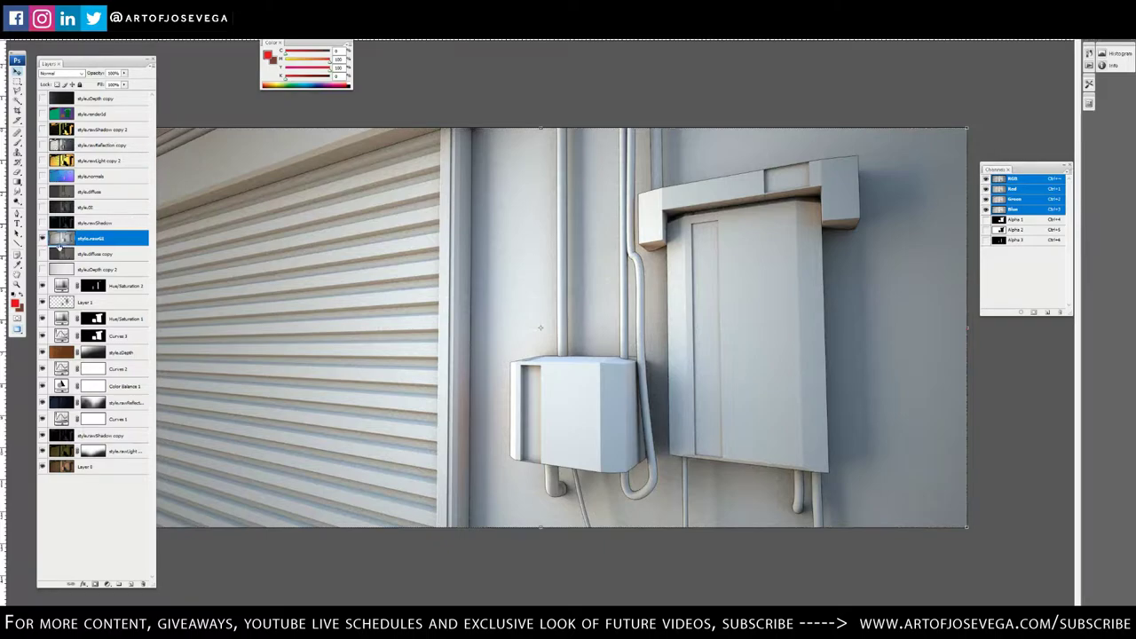
left_click(42, 238)
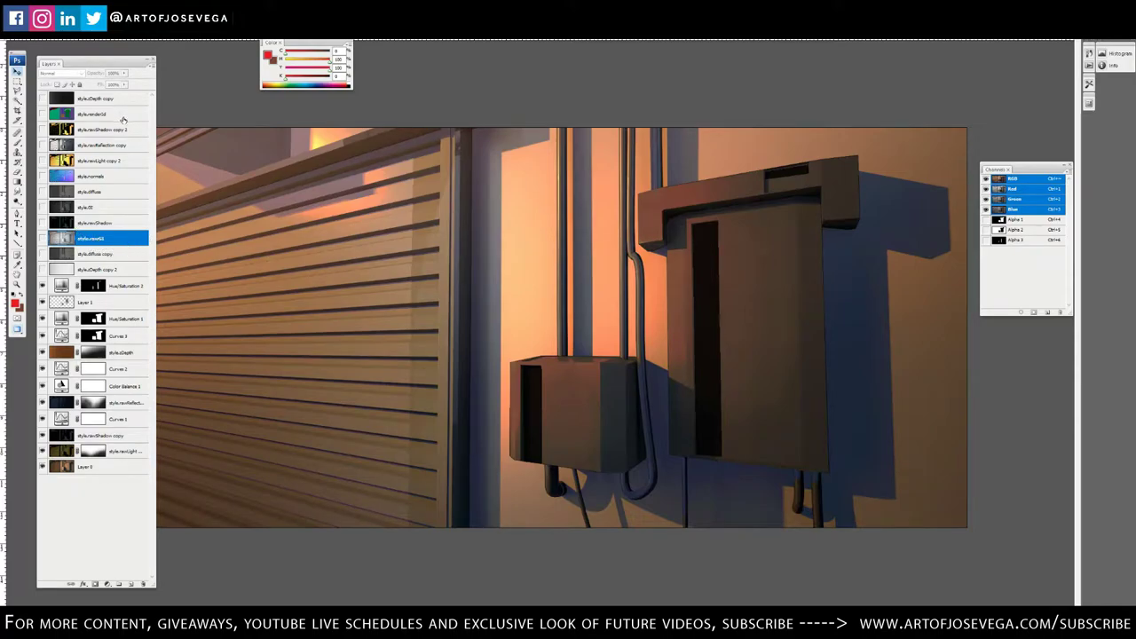
left_click(41, 238)
left_click(41, 238)
key("ctrl+minus")
key("ctrl+plus")
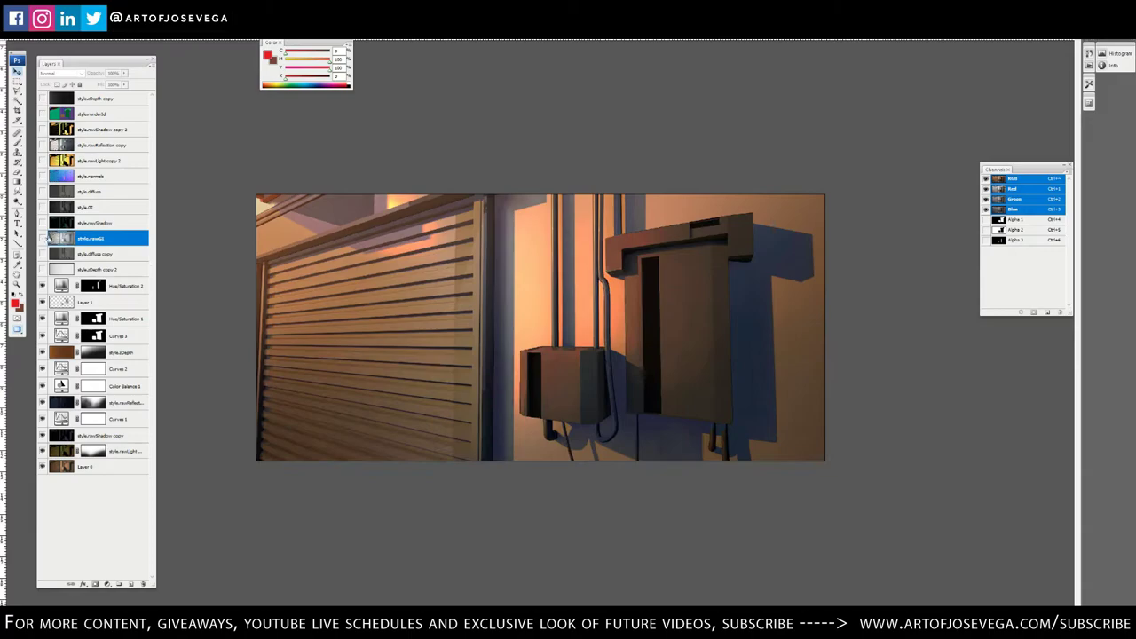
Show and duplicate the style.rawGI layer, and move the original directly above the Hue/Saturation 2 adjustment
left_click(42, 238)
key("ctrl+j")
key("ctrl+t")
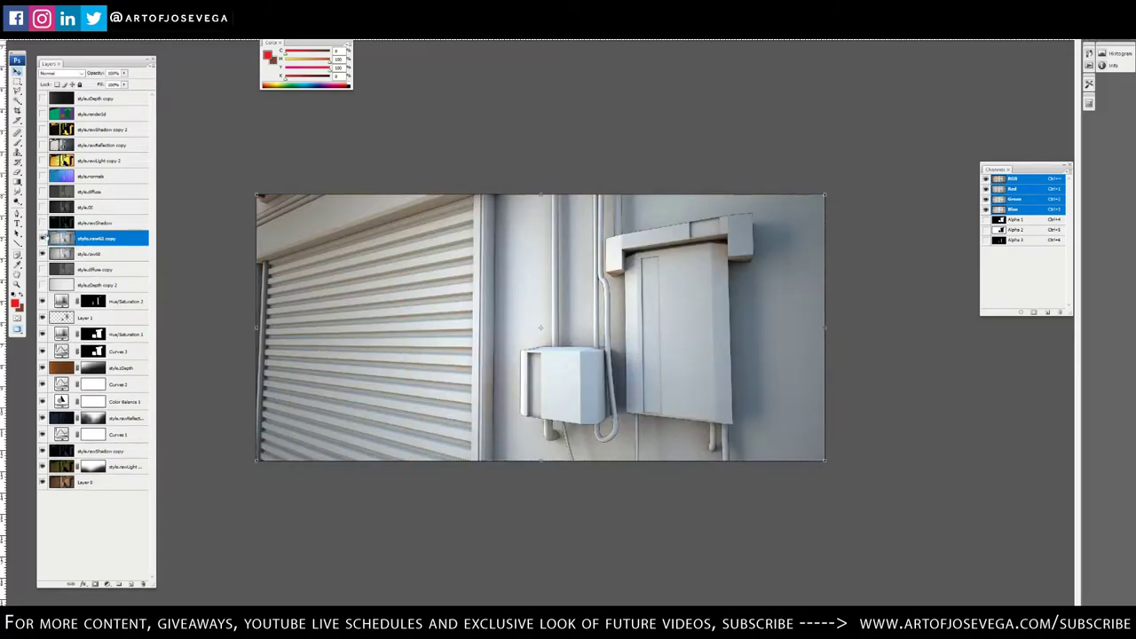
left_click_drag(84, 254, 85, 291)
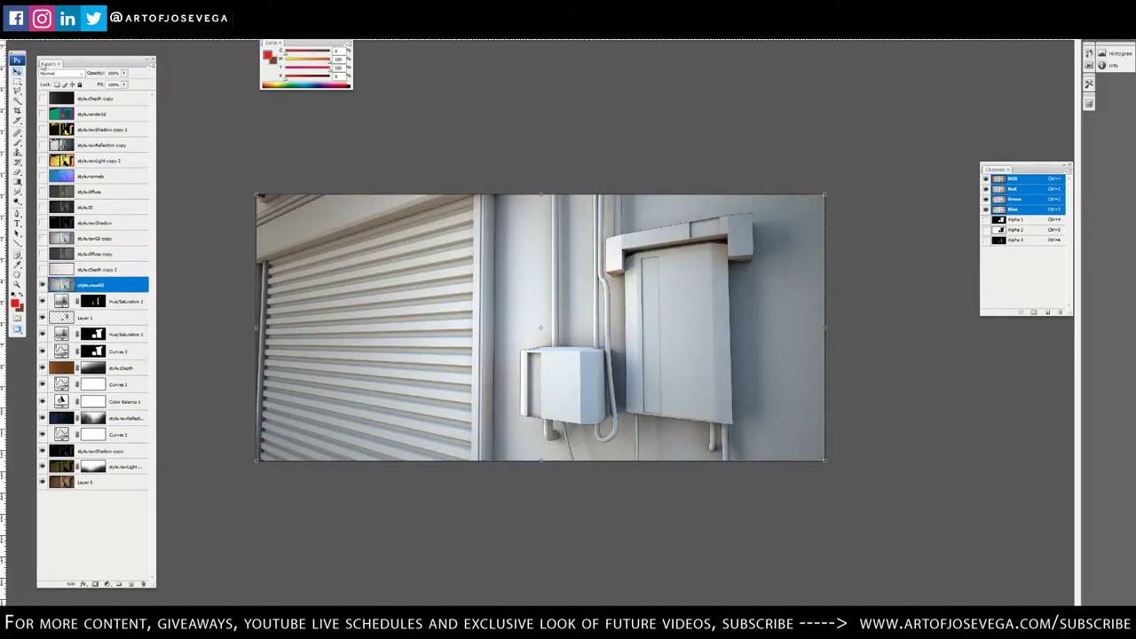
Set the style.rawGI layer to Multiply and apply Levels with midtones 0.45 and white input about 108
left_click(49, 74)
left_click(50, 110)
key("ctrl+plus")
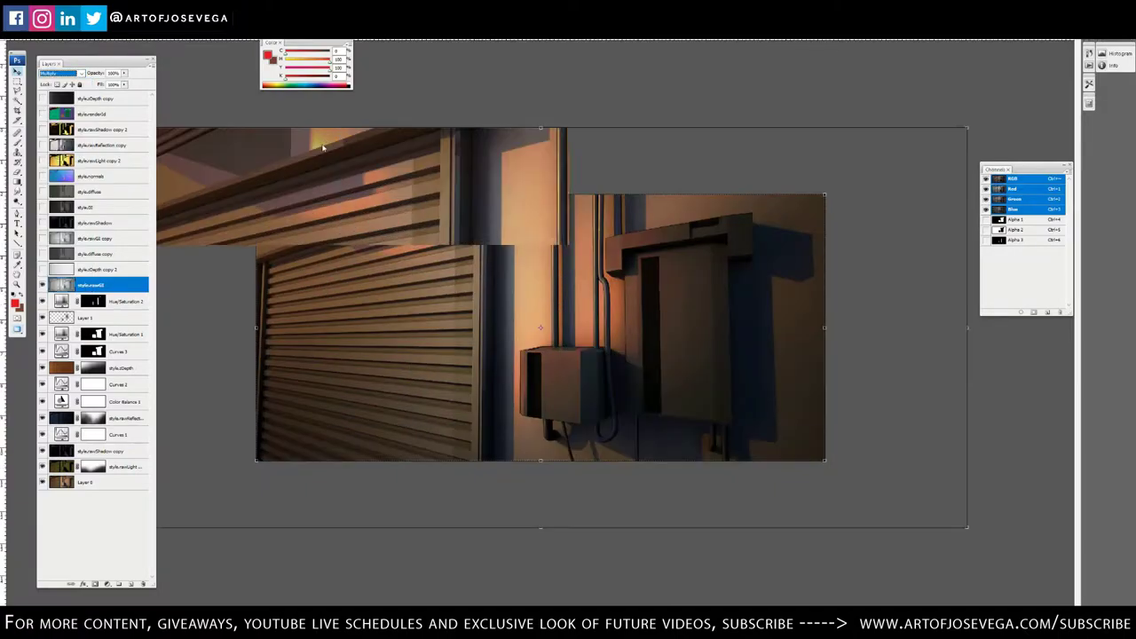
key("Return")
key("ctrl+l")
left_click_drag(366, 218, 325, 223)
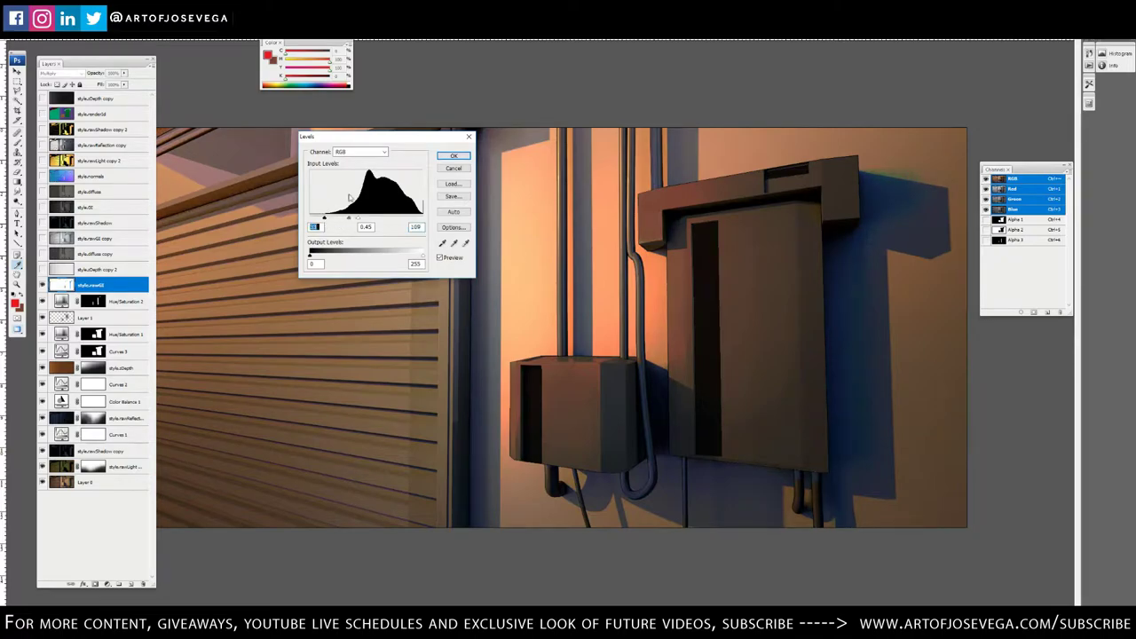
key("Return")
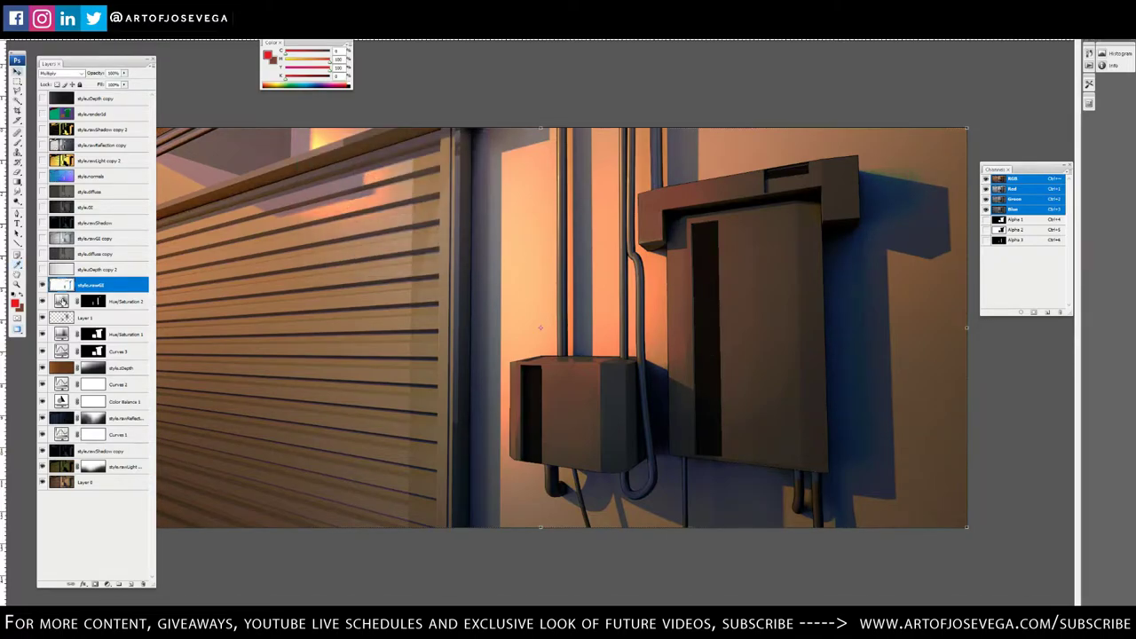
Compare the image with and without the style.rawGI layer and lower that layer's opacity to about 27%
left_click(42, 284)
left_click(42, 284)
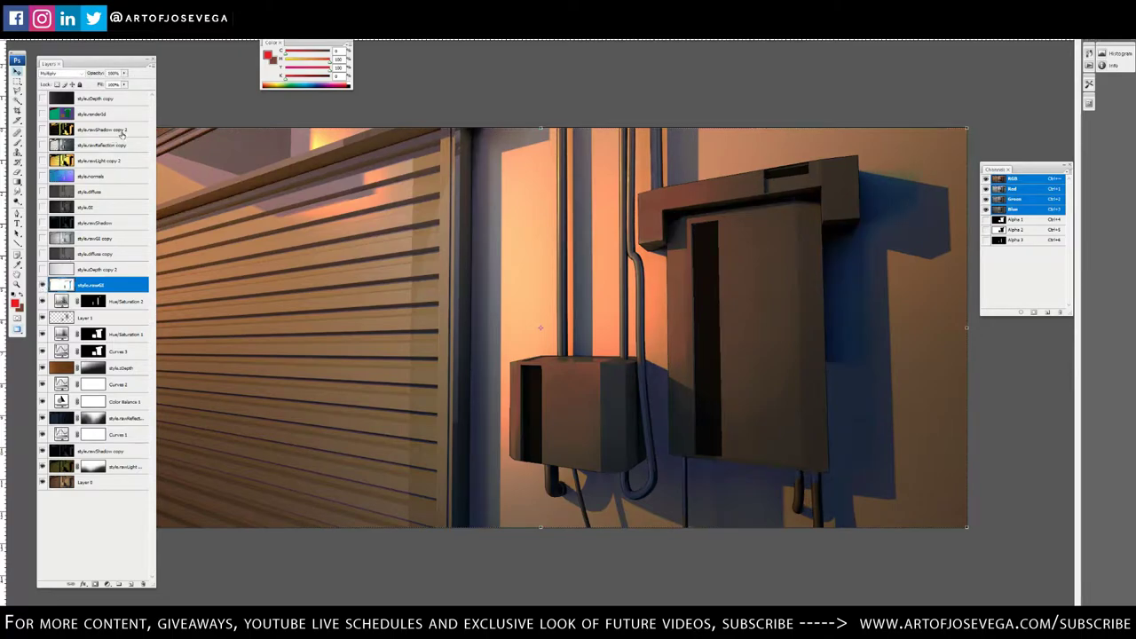
left_click_drag(125, 75, 100, 85)
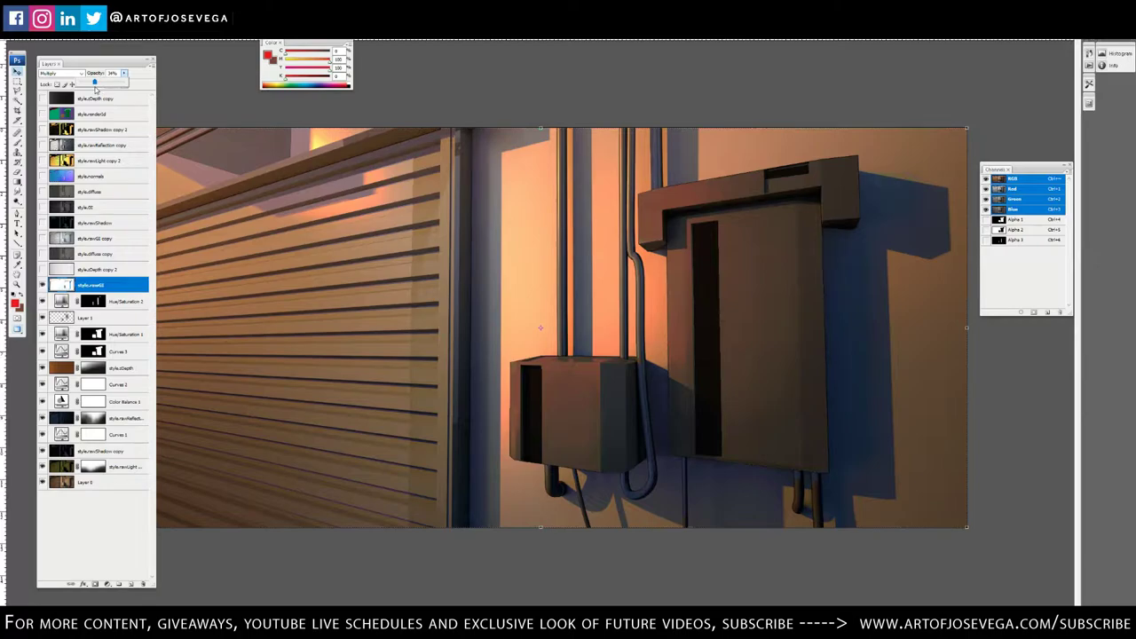
left_click(42, 286)
left_click(41, 287)
left_click(42, 287)
left_click(42, 287)
left_click(42, 284)
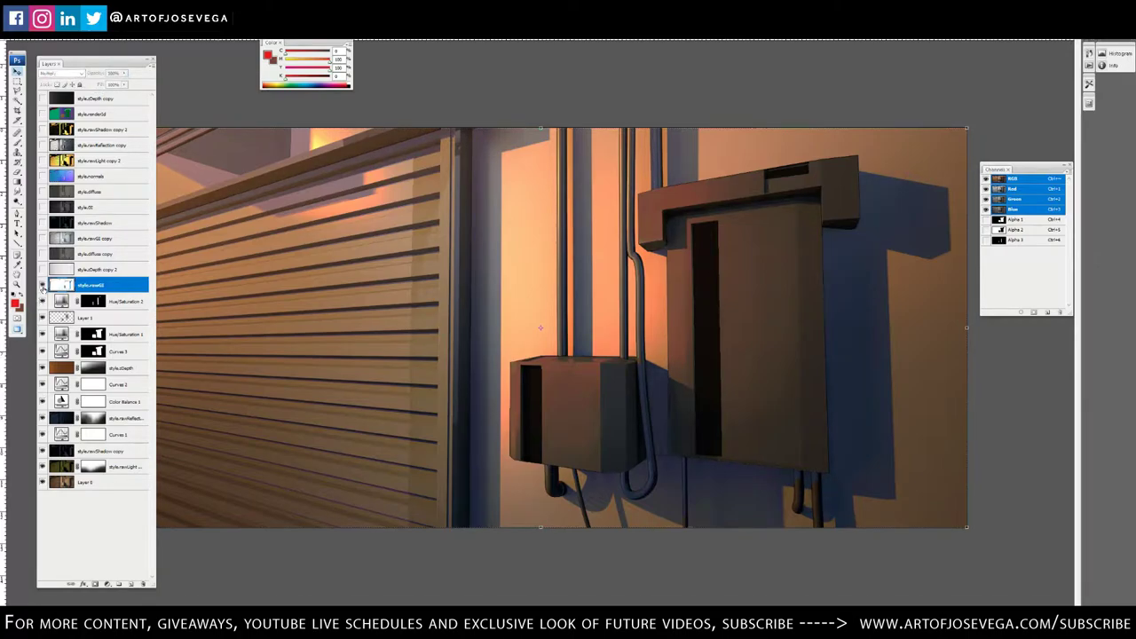
left_click(42, 284)
left_click(42, 285)
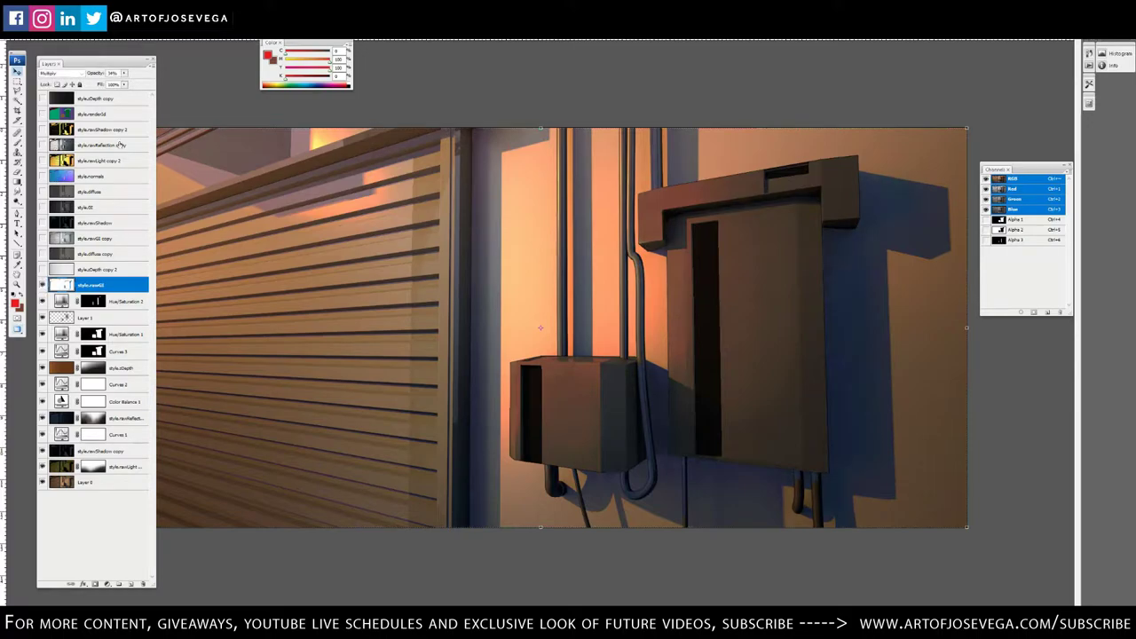
left_click(124, 73)
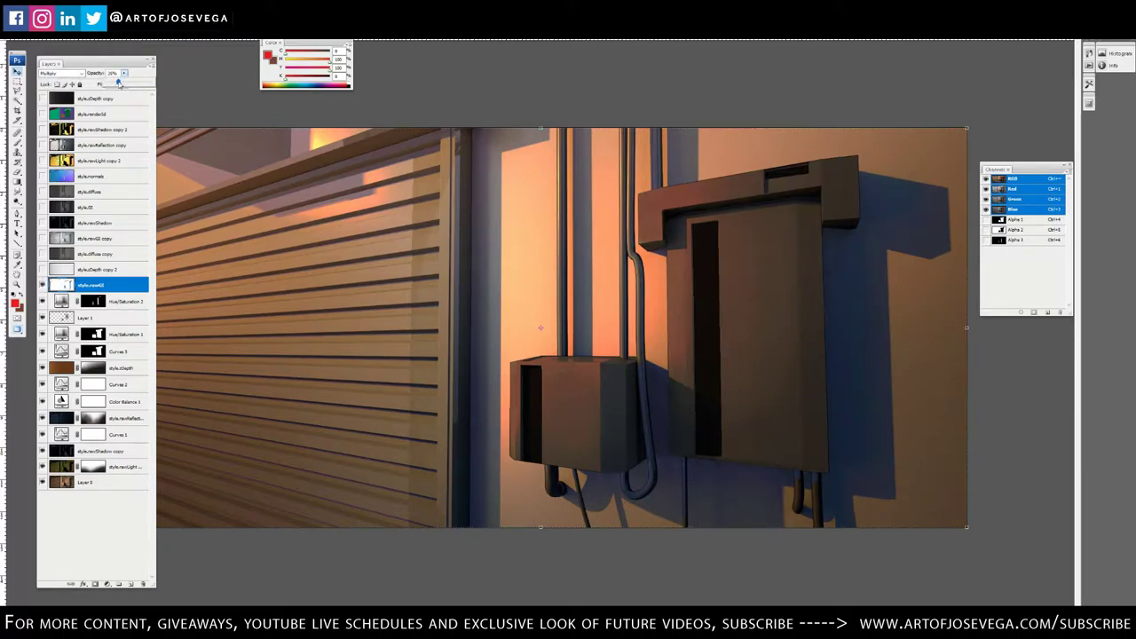
left_click(160, 83)
Check the whole composition at reduced magnification with the style.rawGI layer off and on
key("ctrl+minus")
key("m")
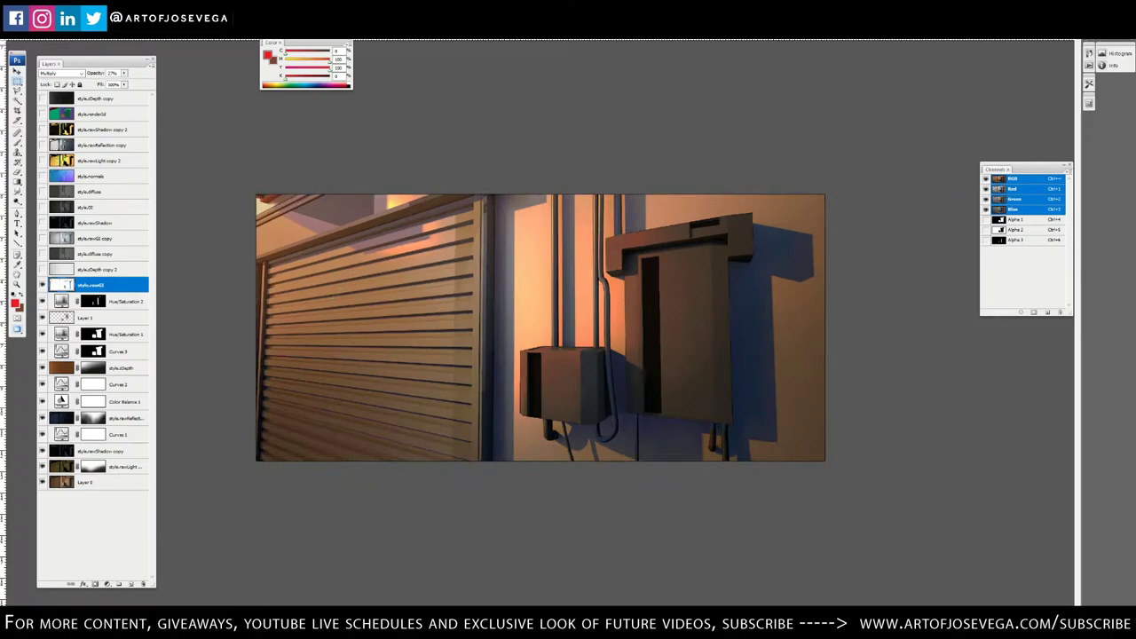
key("ctrl+minus")
key("ctrl+plus")
left_click(42, 285)
left_click(42, 285)
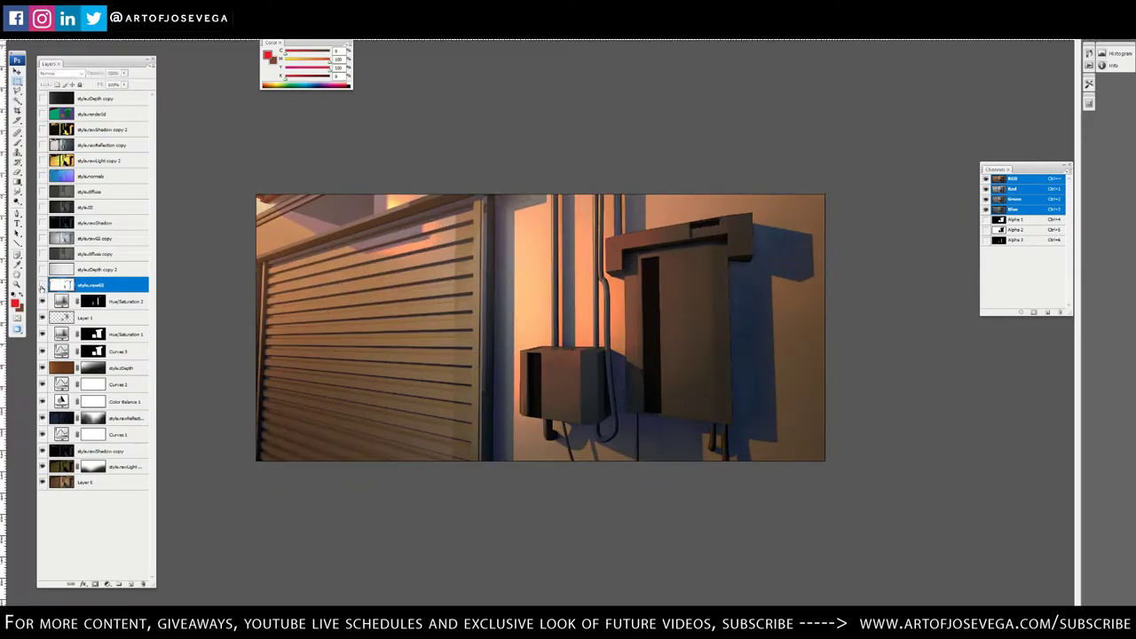
Toggle the style.rawGI layer's visibility to compare its effect, and leave the layer shown
left_click(41, 285)
left_click(41, 286)
left_click(42, 286)
left_click(41, 286)
left_click(42, 286)
Examine the shading on the two wall boxes, the pipes and the lit wall up close and at full view
key("ctrl+plus")
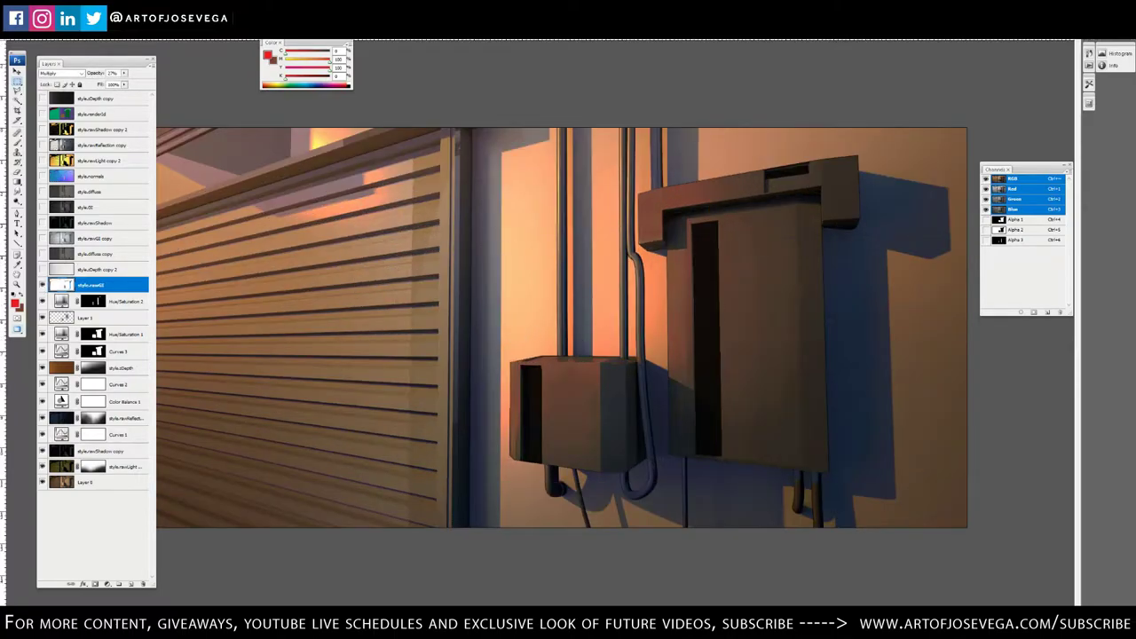
key("ctrl+plus")
left_click_drag(613, 349, 441, 266)
left_click_drag(538, 386, 489, 332)
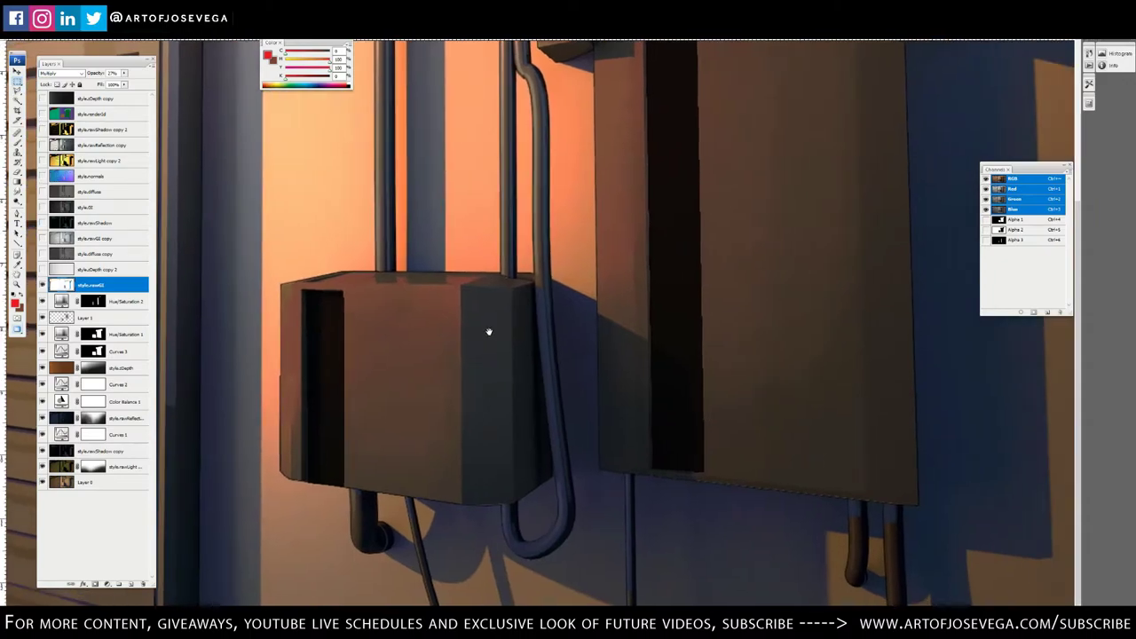
left_click_drag(489, 378, 472, 472)
left_click_drag(542, 444, 439, 411)
left_click_drag(451, 311, 451, 477)
left_click_drag(471, 355, 497, 356)
key("ctrl+minus")
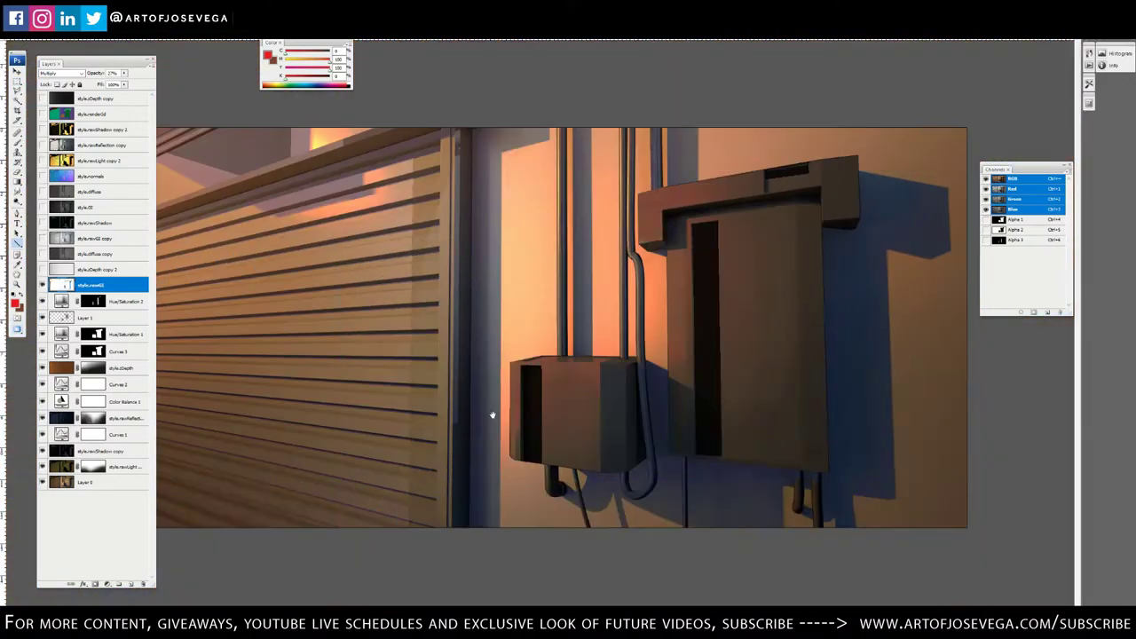
key("ctrl+plus")
left_click_drag(656, 396, 439, 143)
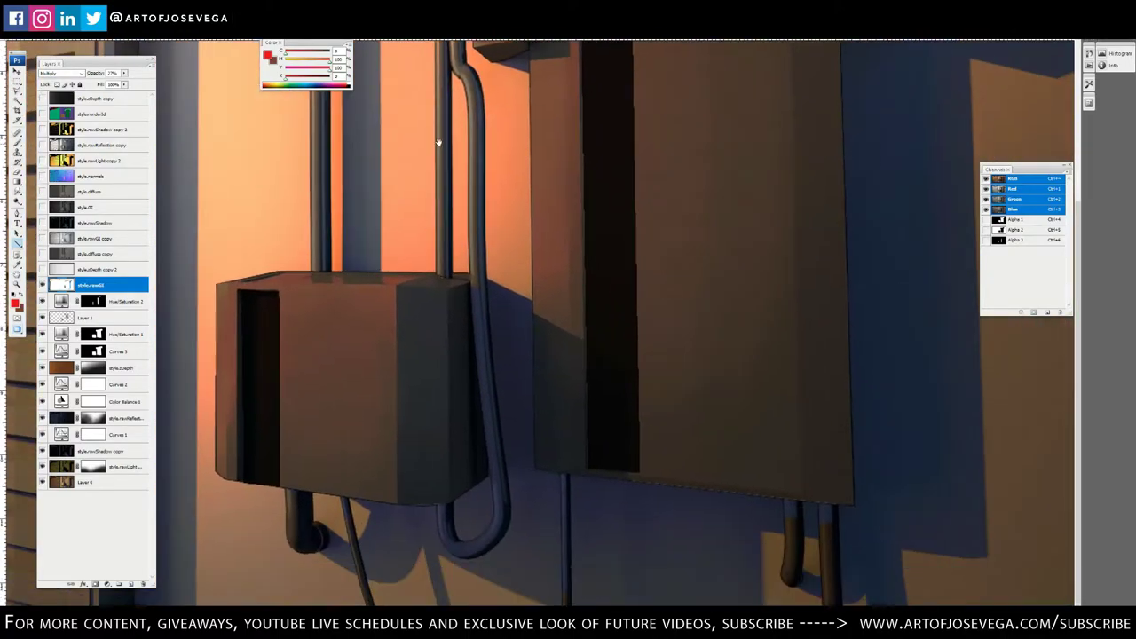
left_click_drag(478, 380, 457, 291)
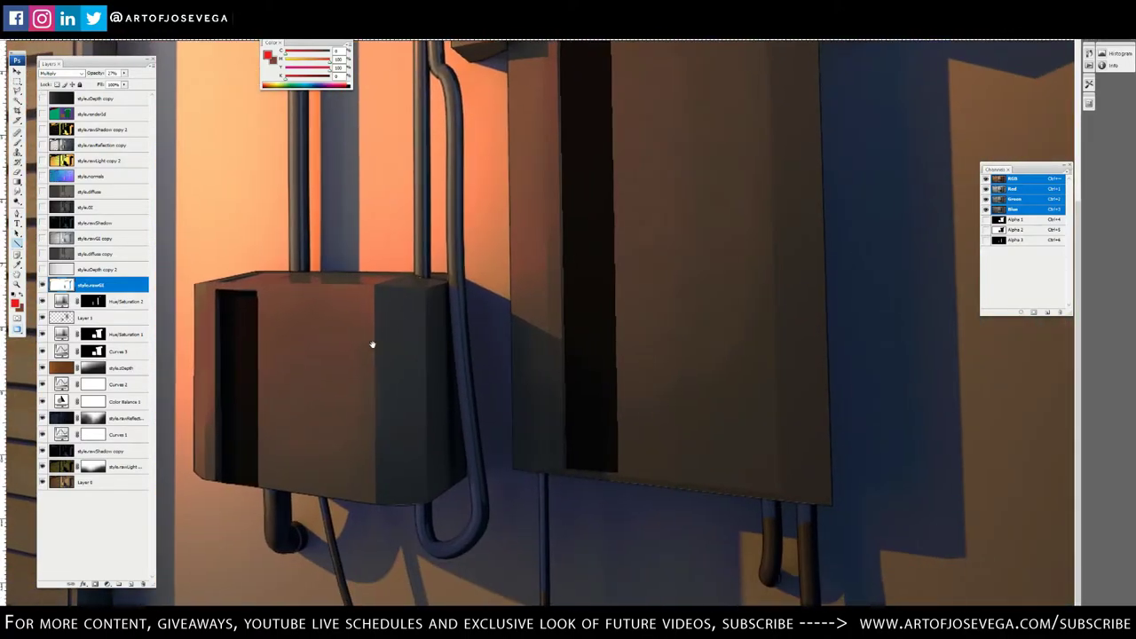
scroll(444, 296, "left", 2)
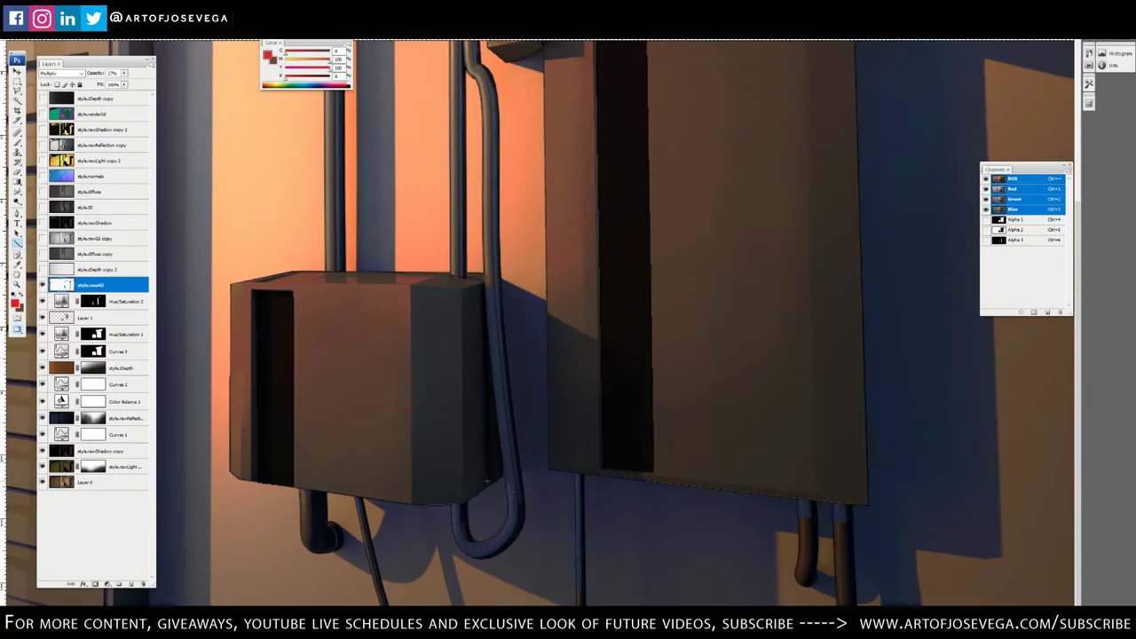
left_click_drag(394, 311, 446, 505)
left_click_drag(482, 356, 625, 431)
left_click_drag(340, 446, 661, 388)
mouse_move(692, 472)
left_mouse_down()
mouse_move(574, 421)
mouse_move(478, 415)
left_mouse_up()
mouse_move(671, 537)
left_mouse_down()
mouse_move(680, 405)
mouse_move(700, 366)
left_mouse_up()
left_click_drag(830, 238, 611, 448)
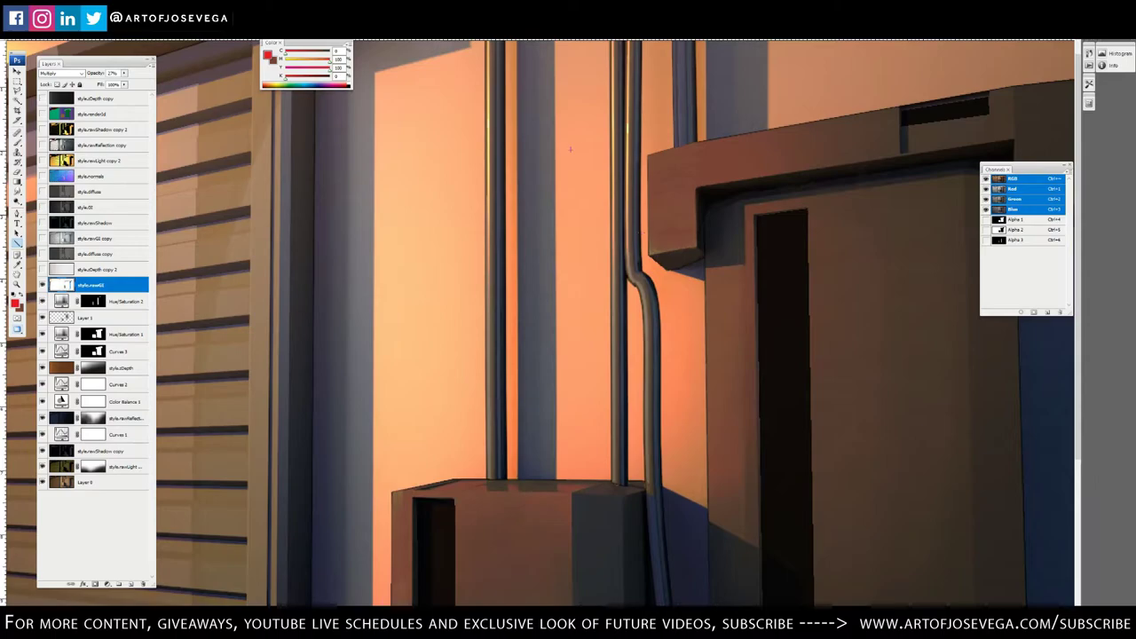
key("ctrl+minus")
key("ctrl+minus")
key("ctrl+minus")
key("ctrl+plus")
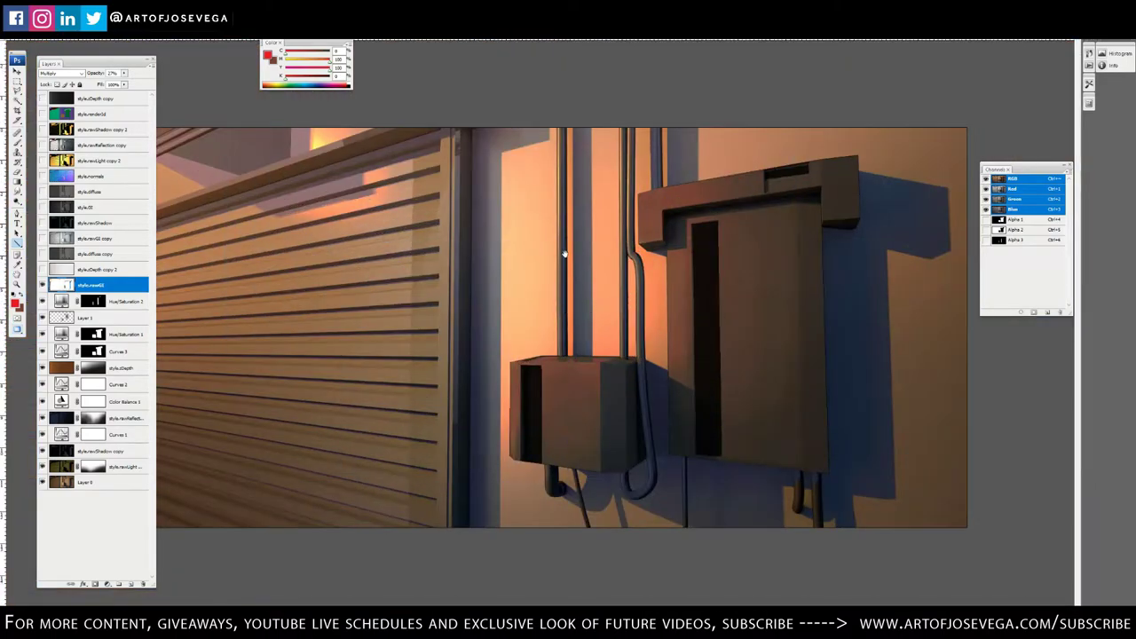
Add an empty layer above style.rawGI and activate the Line tool
left_click(130, 584)
key("i")
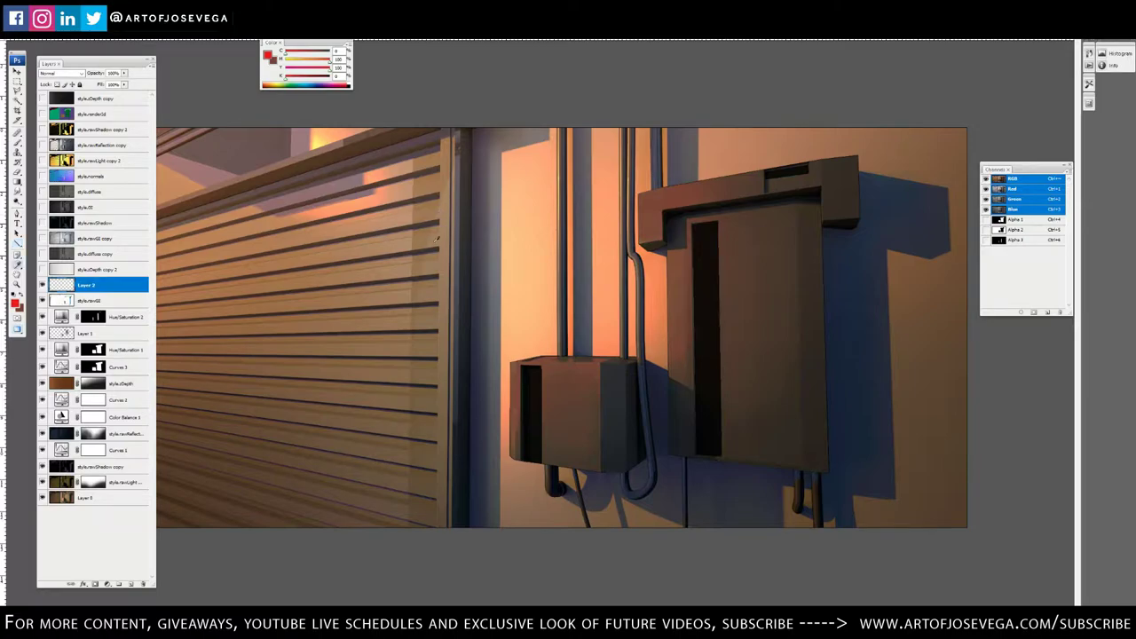
key("u")
key("ctrl+plus")
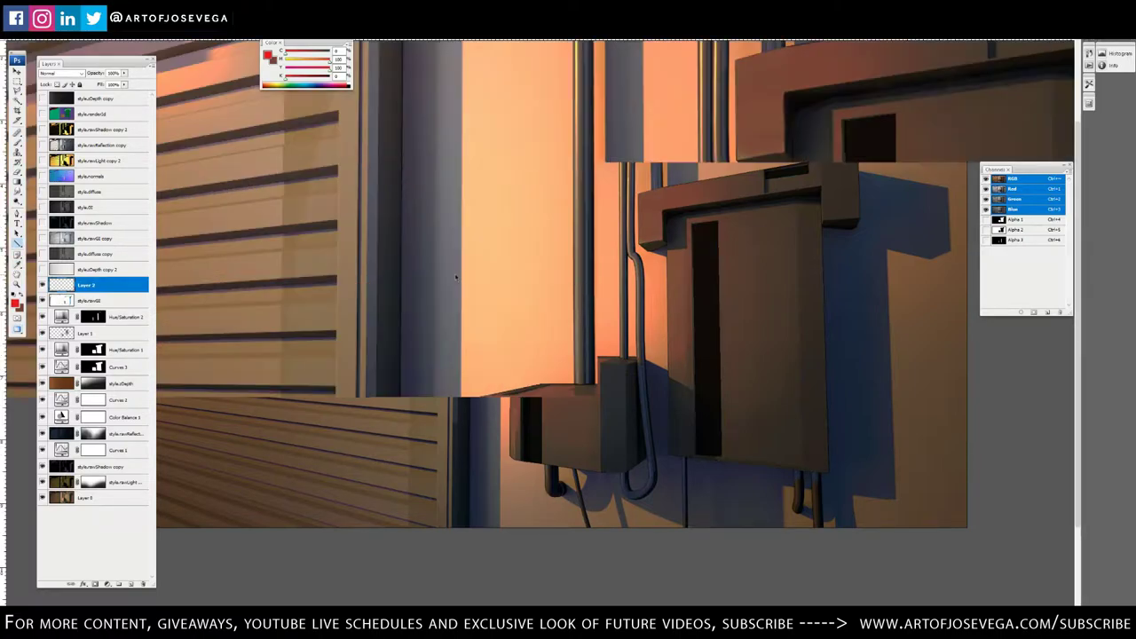
left_click_drag(442, 270, 459, 332)
left_click(18, 244)
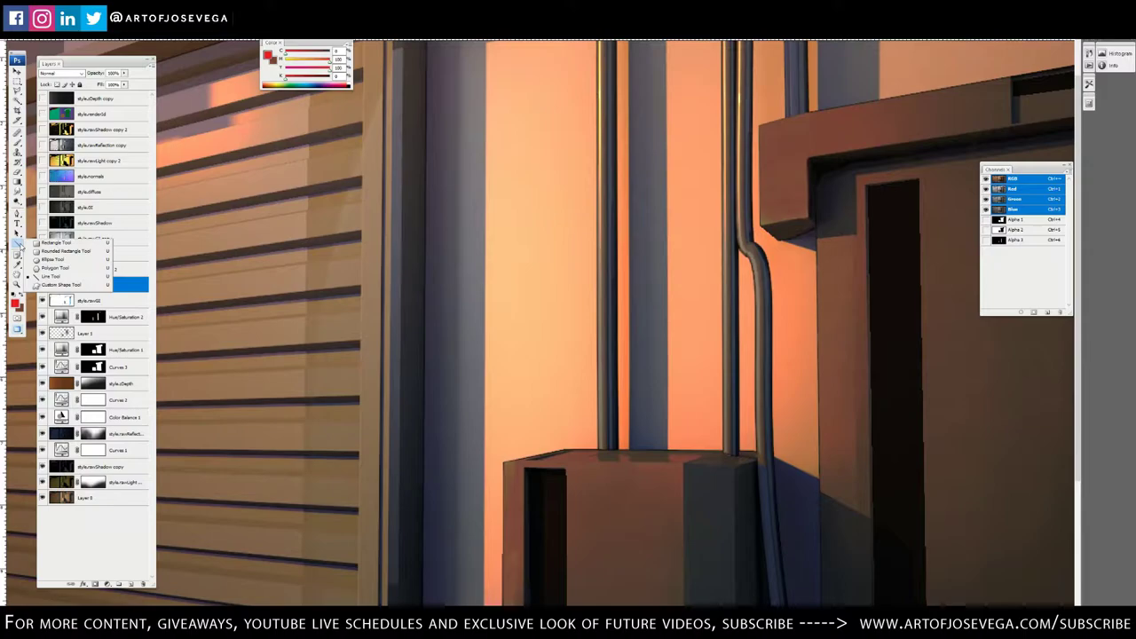
left_click(43, 279)
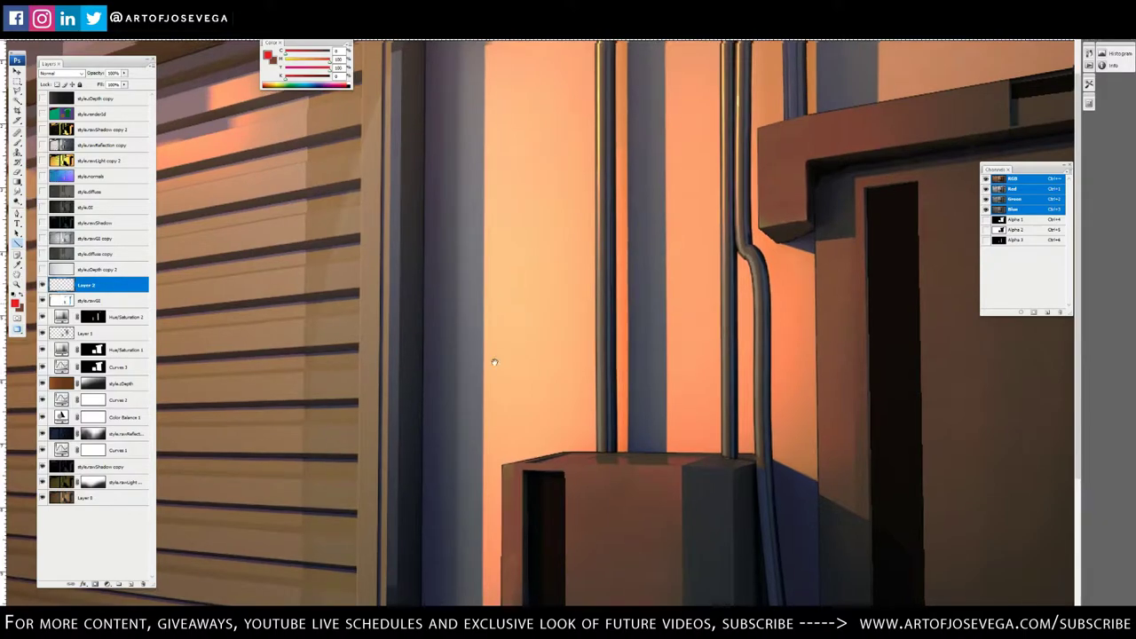
Try a thin dark line, in a color sampled from the shutter, down the inner edge of its right frame post
left_click_drag(427, 316, 528, 365)
left_click(684, 202, "alt")
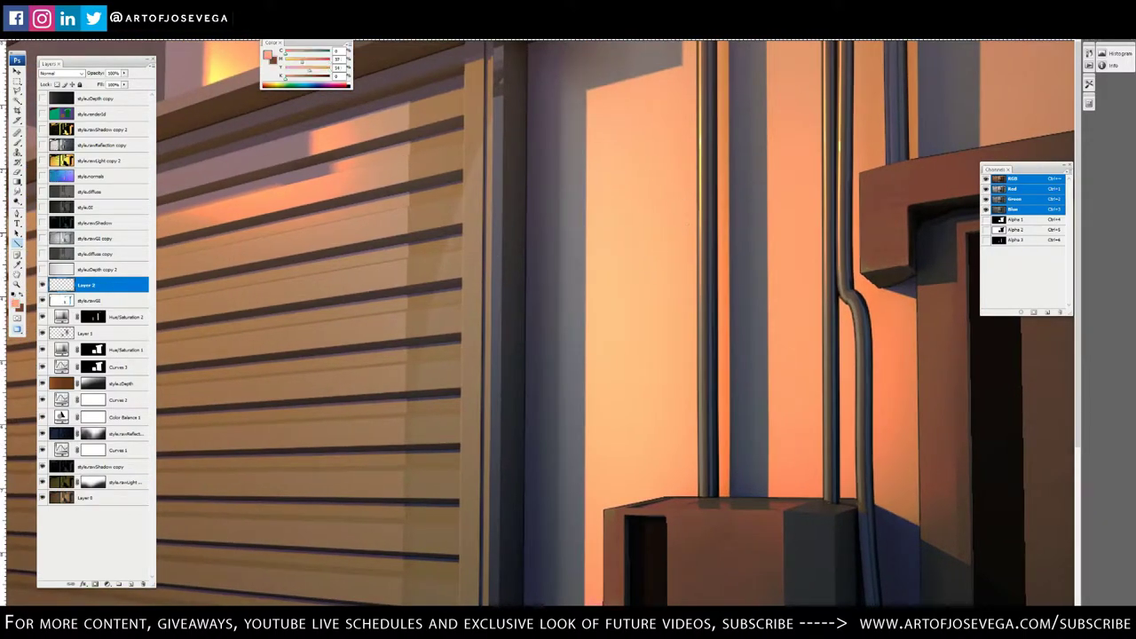
left_click_drag(478, 122, 515, 123)
left_click(467, 89, "alt")
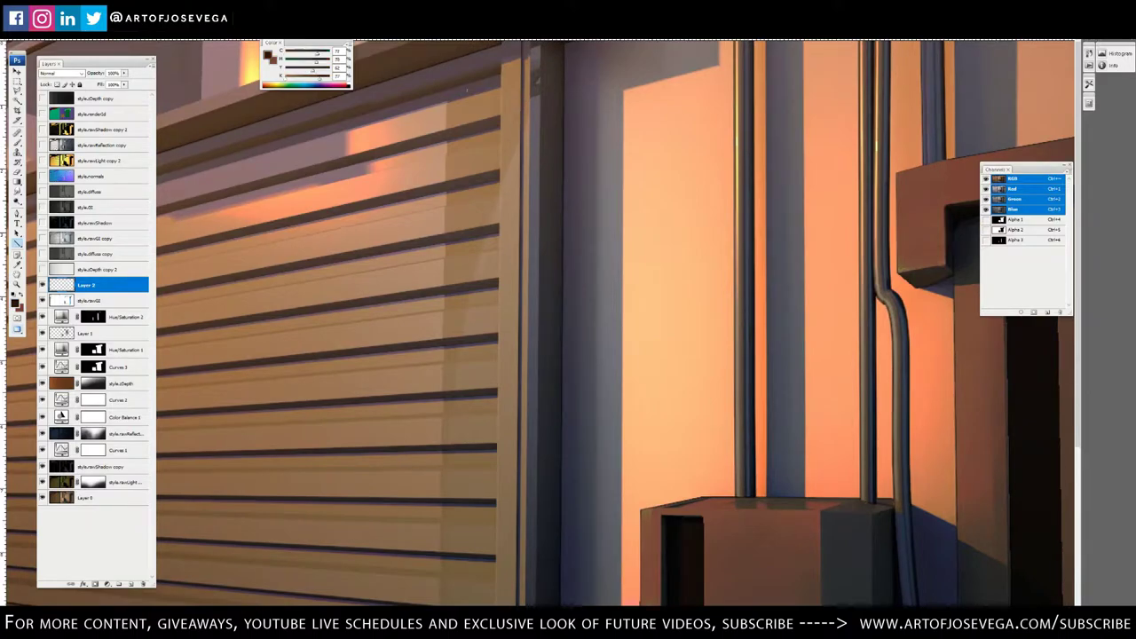
left_click_drag(502, 68, 499, 360)
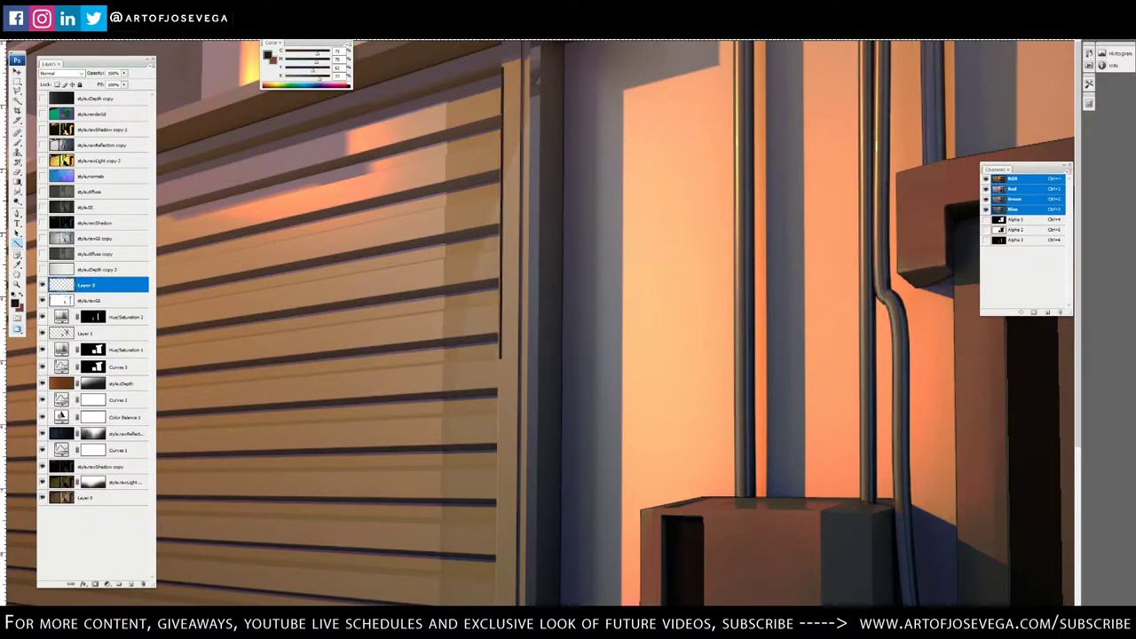
key("ctrl+z")
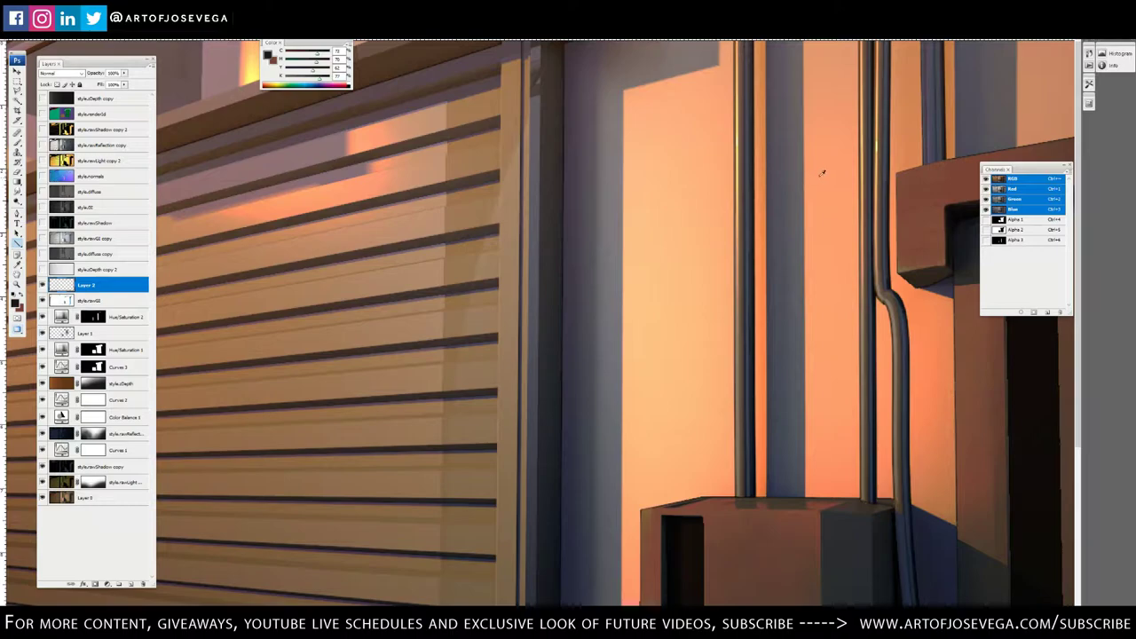
Try a peach line, in a color sampled from the lit wall, down the shutter frame's inner right edge
left_click(820, 176, "alt")
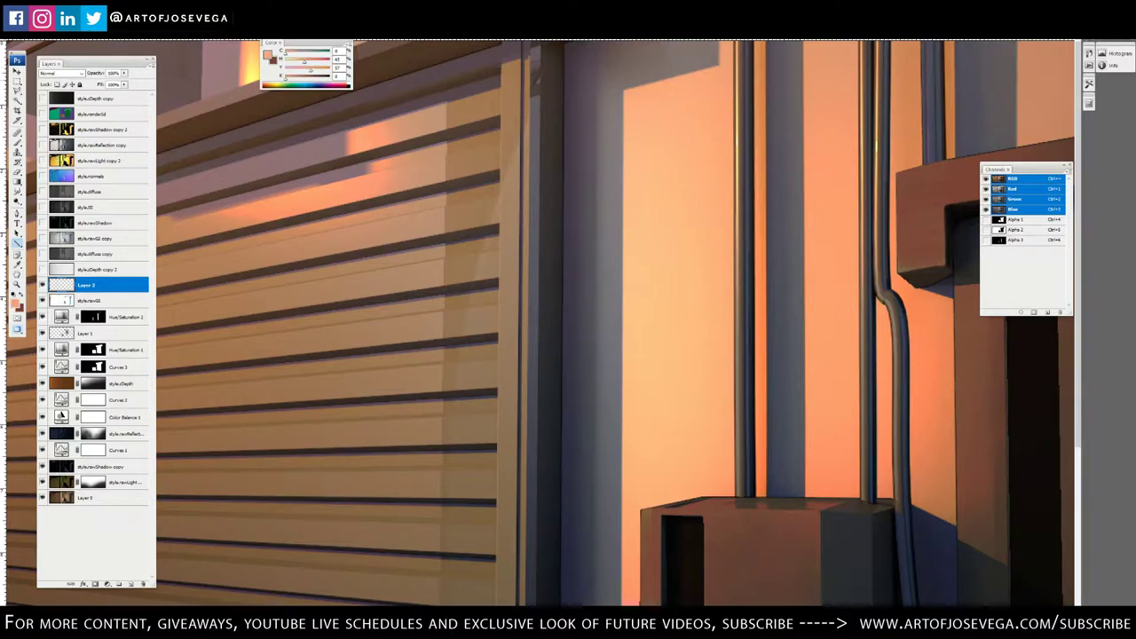
left_click_drag(501, 68, 496, 586)
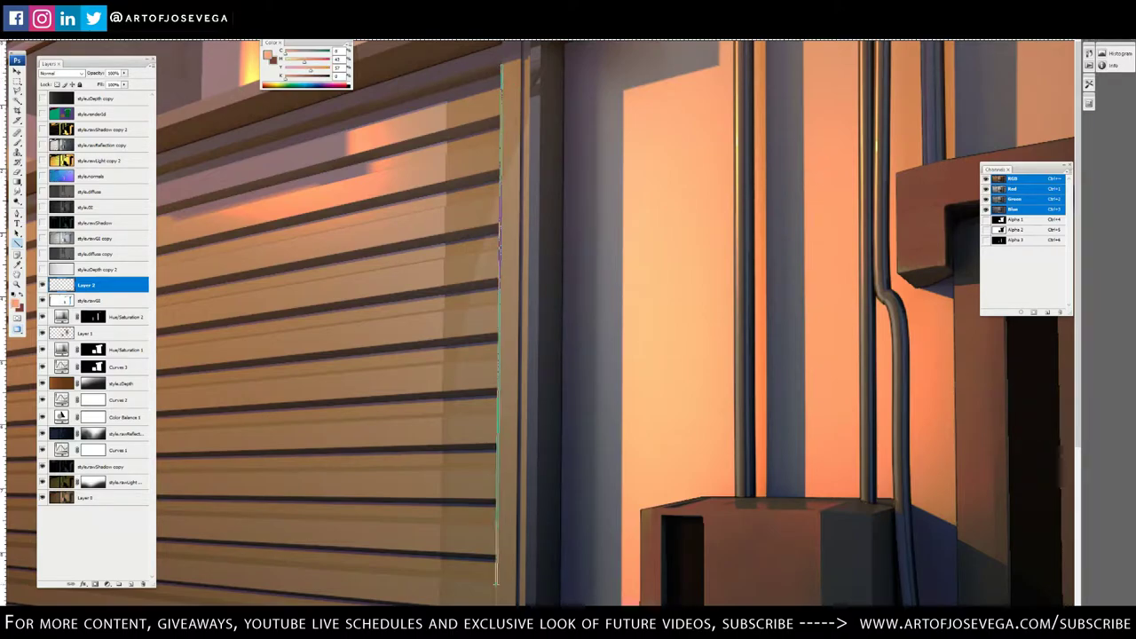
left_click_drag(513, 467, 528, 423)
key("ctrl+z")
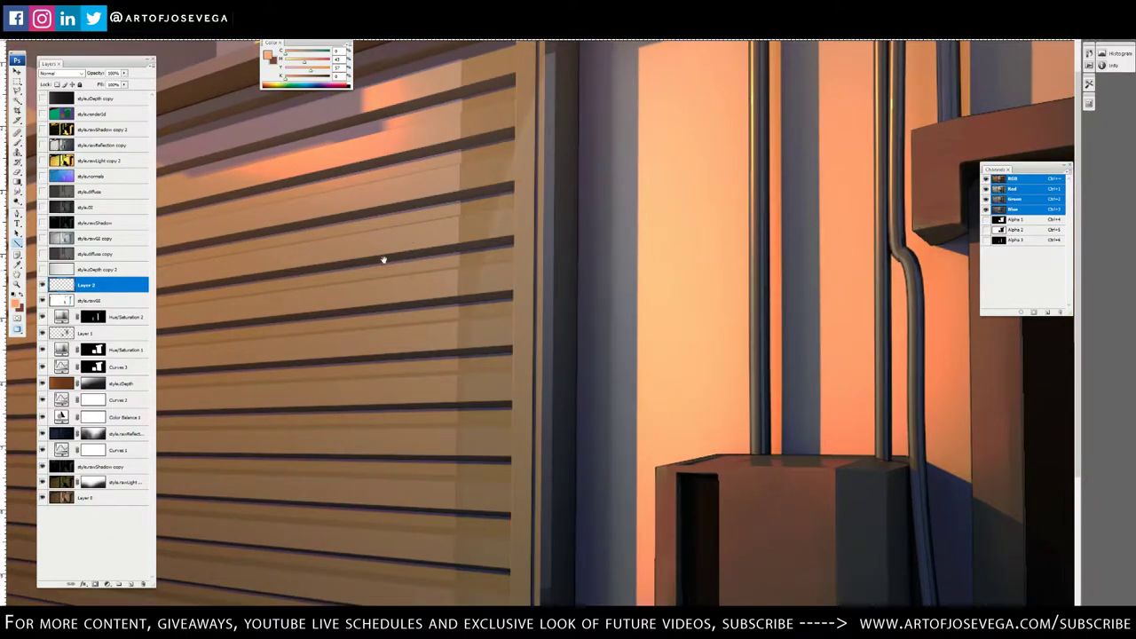
Examine the shutter slats, their frame and the light patches falling across them
left_click_drag(384, 260, 428, 229)
left_click_drag(585, 379, 598, 449)
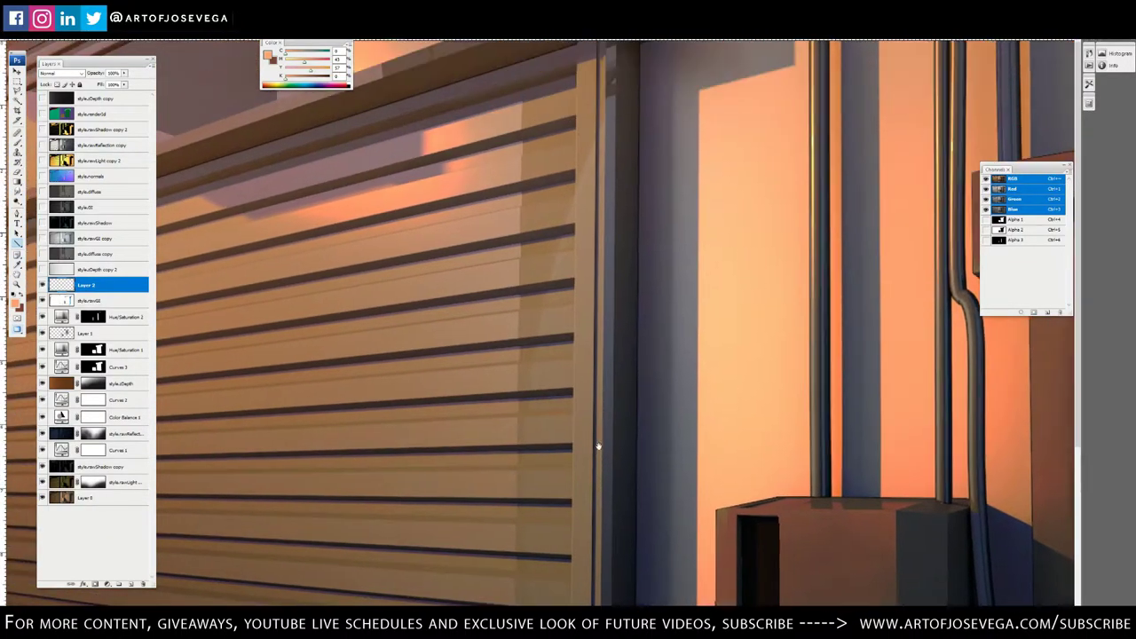
left_click_drag(477, 497, 484, 468)
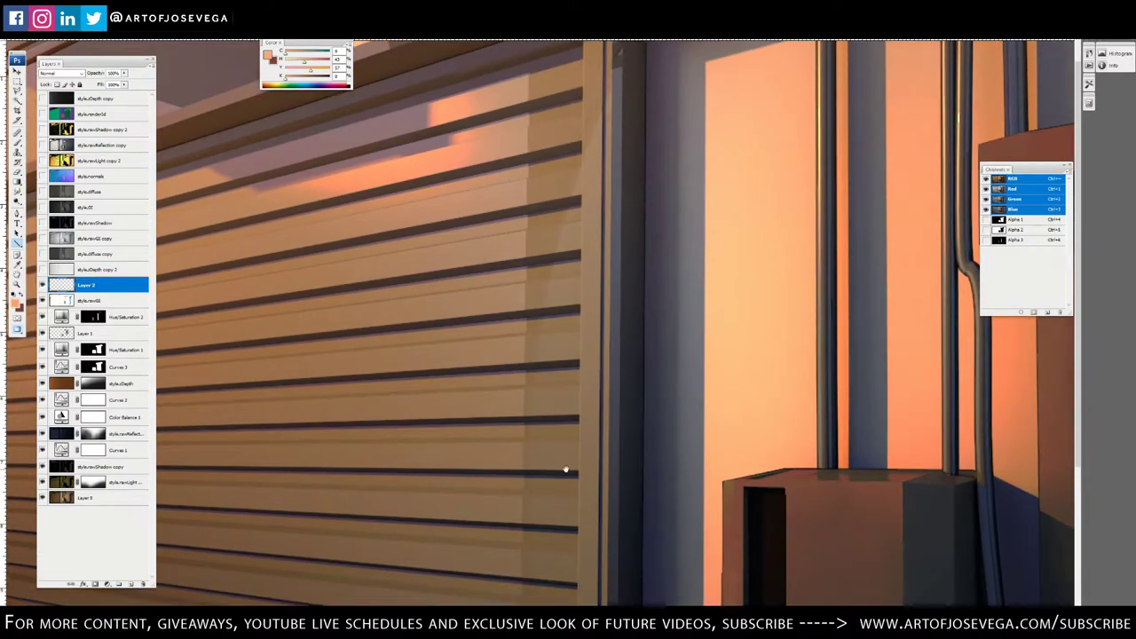
left_click_drag(567, 493, 477, 282)
left_click_drag(536, 384, 500, 383)
left_click_drag(416, 293, 517, 410)
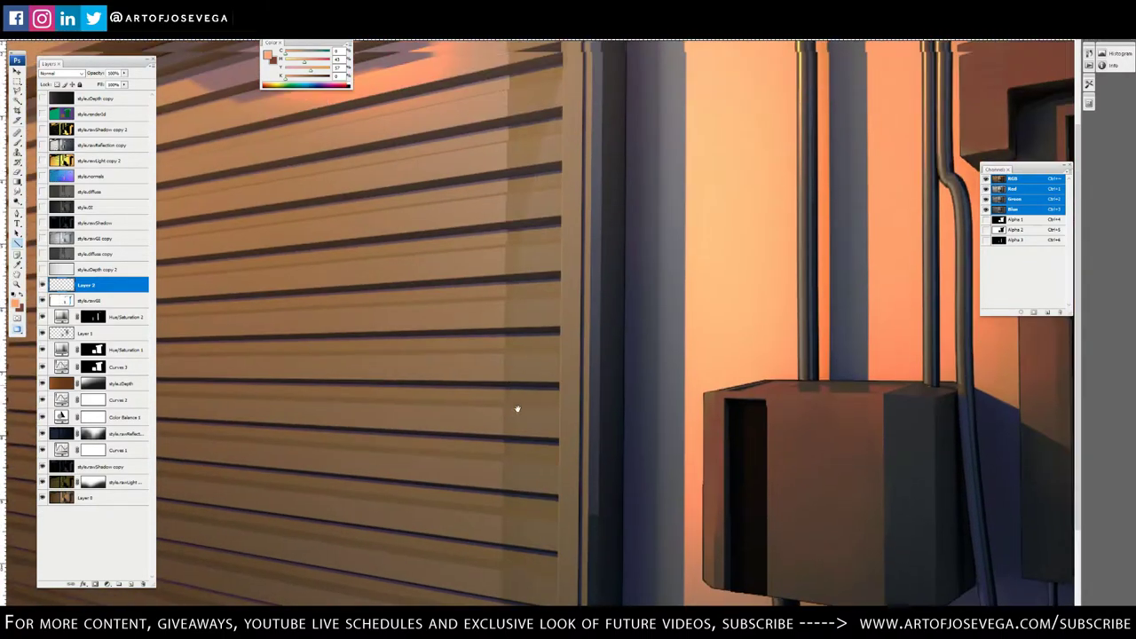
left_click_drag(387, 359, 642, 416)
left_click_drag(442, 437, 450, 473)
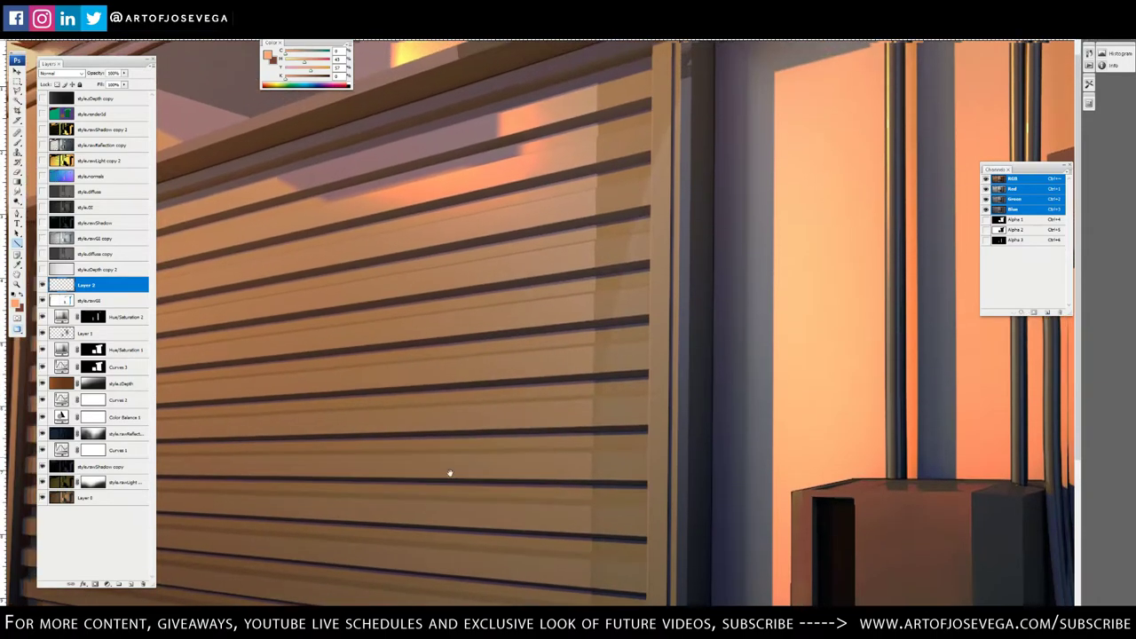
left_click_drag(488, 404, 465, 423)
left_click_drag(576, 445, 483, 473)
left_click_drag(670, 250, 660, 251)
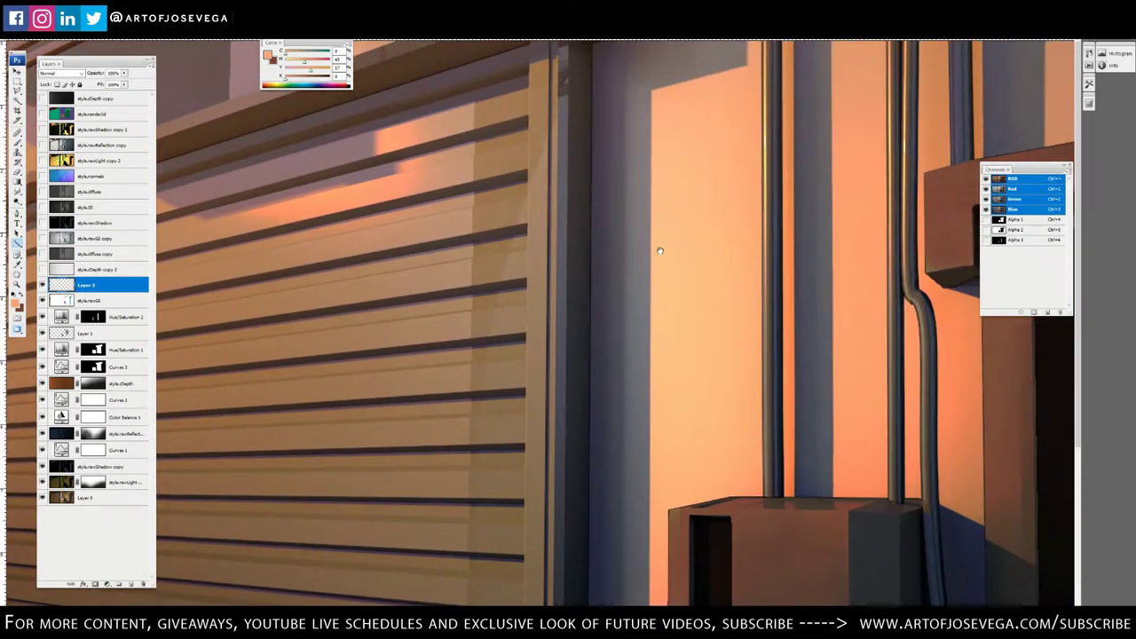
mouse_move(396, 299)
left_mouse_down()
mouse_move(487, 336)
mouse_move(482, 344)
left_mouse_up()
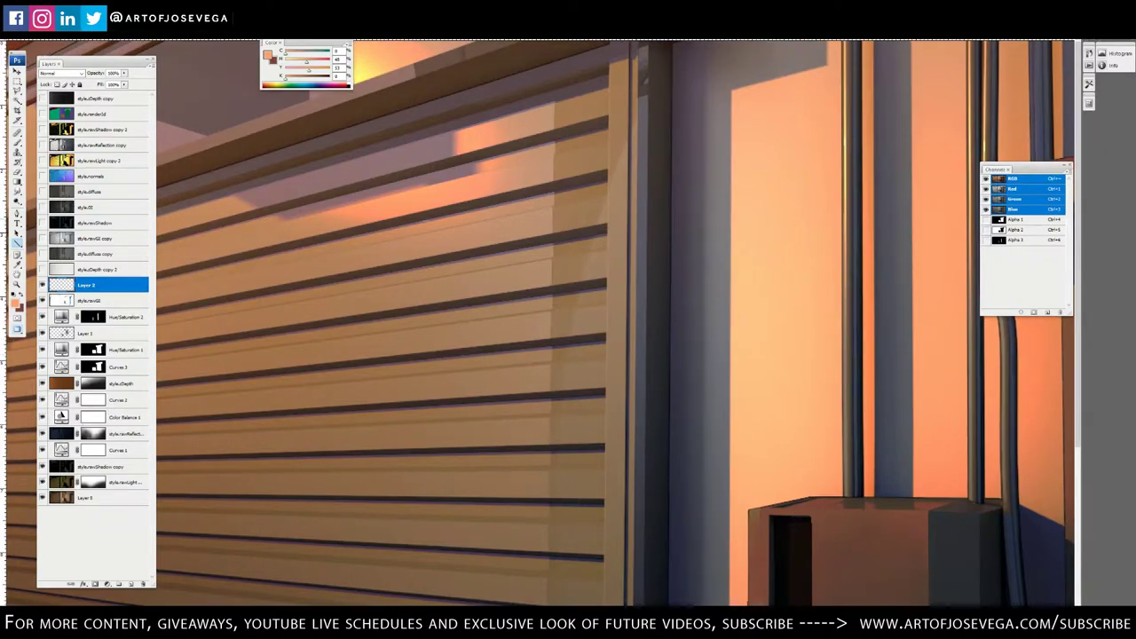
Draw a thin peach highlight line down the full inner edge of the shutter's right frame post
left_click_drag(477, 253, 528, 195)
left_click_drag(615, 245, 615, 302)
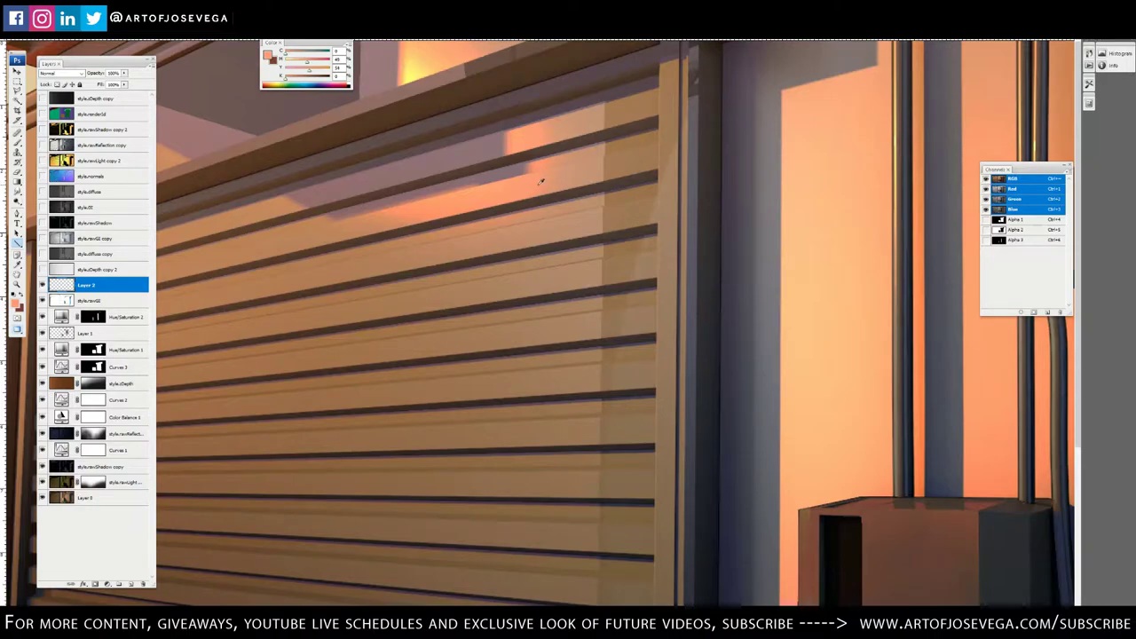
left_click_drag(661, 43, 652, 606)
key("ctrl+minus")
key("ctrl+minus")
key("ctrl+minus")
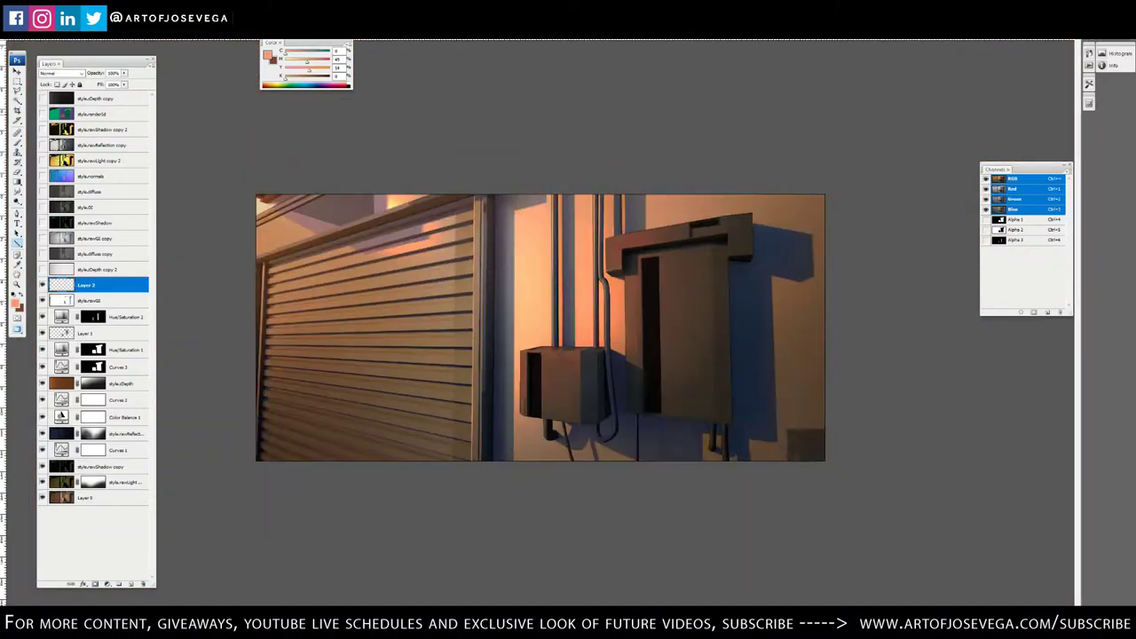
key("ctrl+plus")
key("ctrl+plus")
key("ctrl+plus")
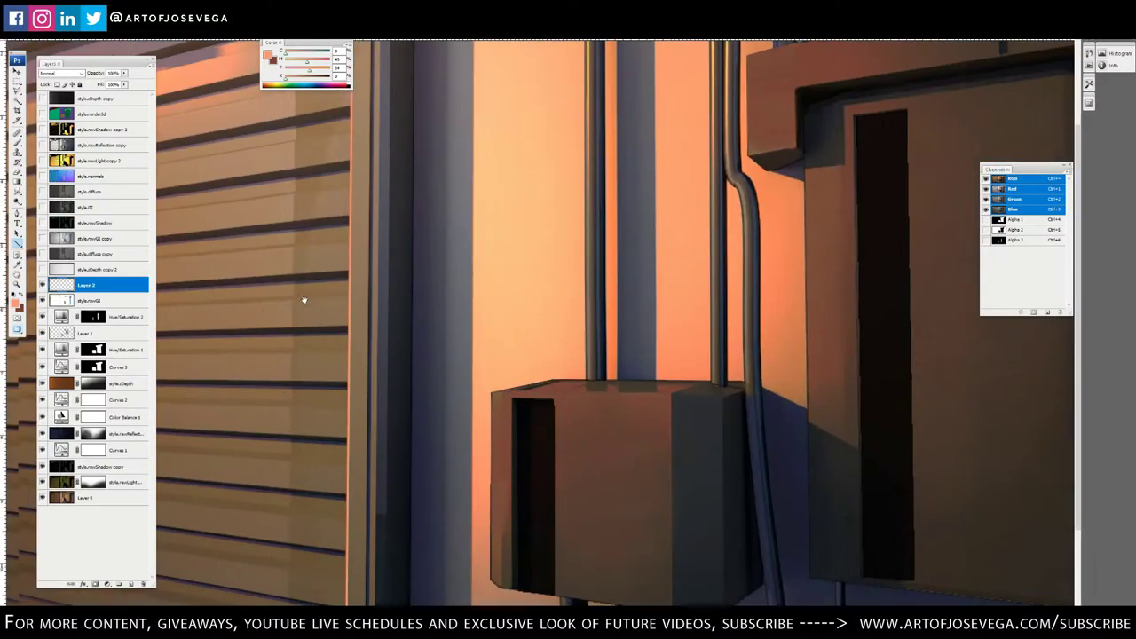
left_click_drag(304, 299, 538, 124)
key("ctrl+minus")
key("ctrl+minus")
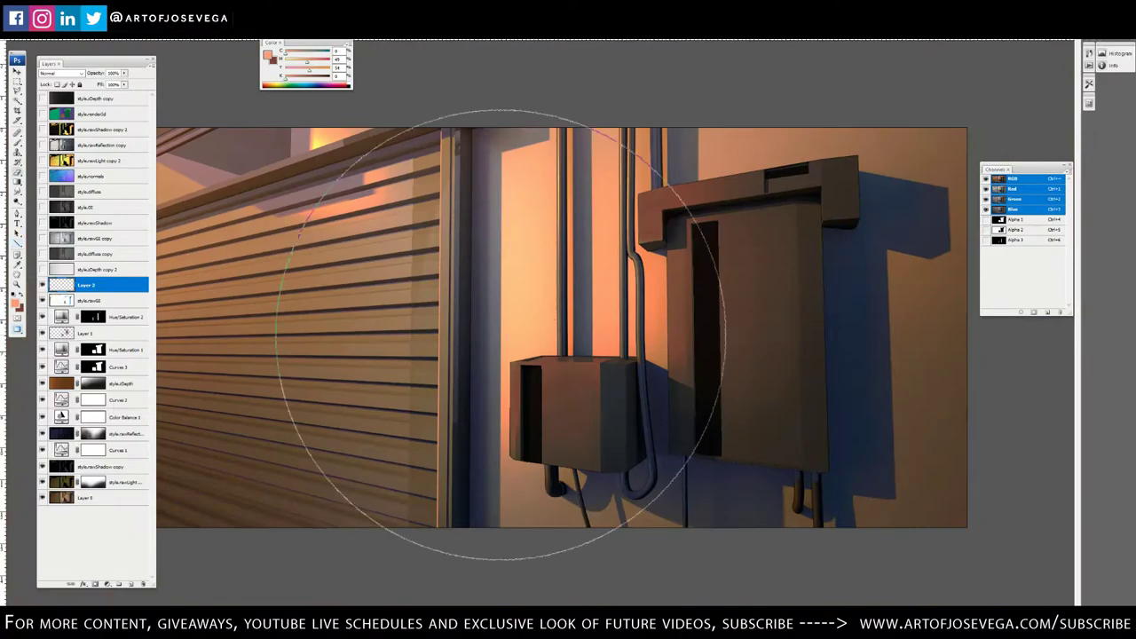
Soften the ends of the vertical highlight line with a reduced-size soft eraser at 0% hardness
right_click(523, 341)
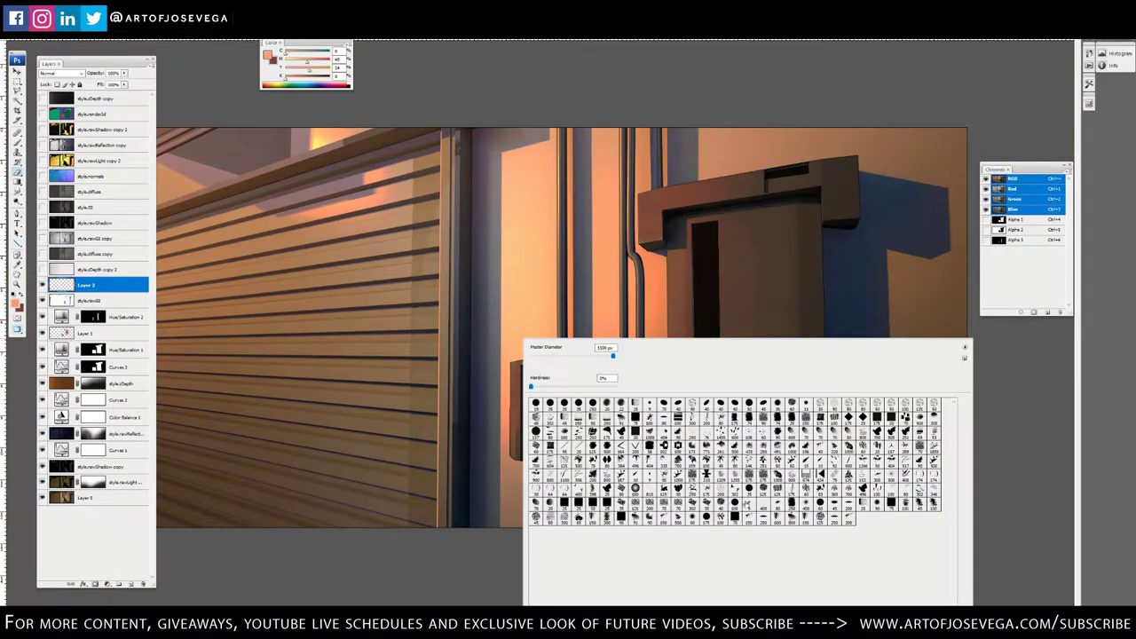
left_click(653, 100)
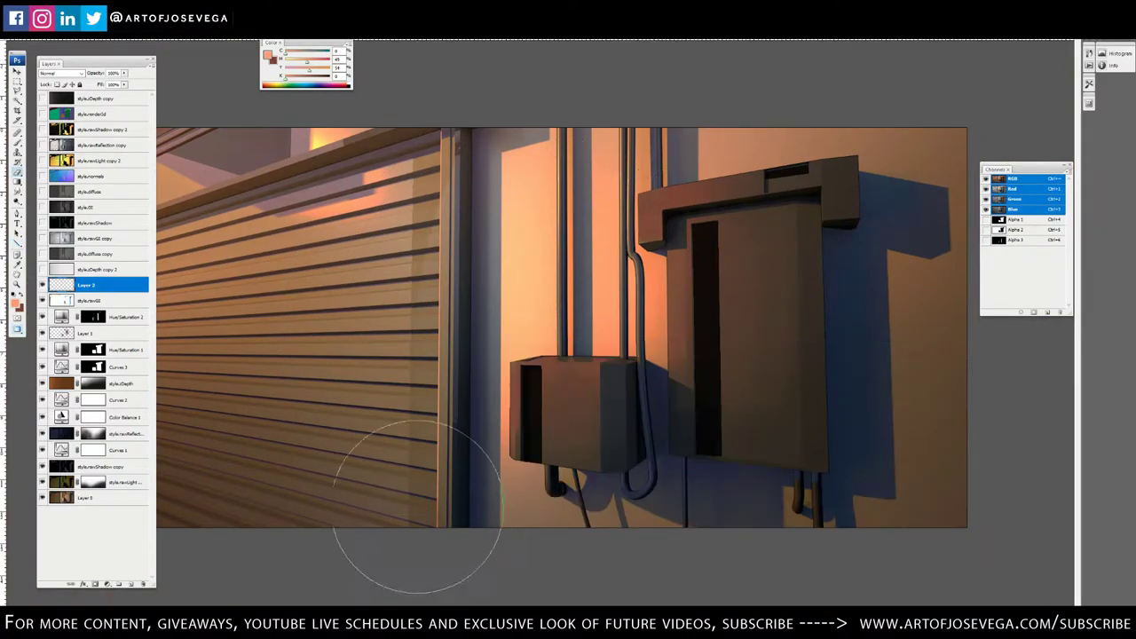
key("bracketleft")
key("bracketleft")
key("bracketleft")
key("bracketleft")
key("bracketleft")
key("bracketleft")
key("bracketleft")
key("bracketleft")
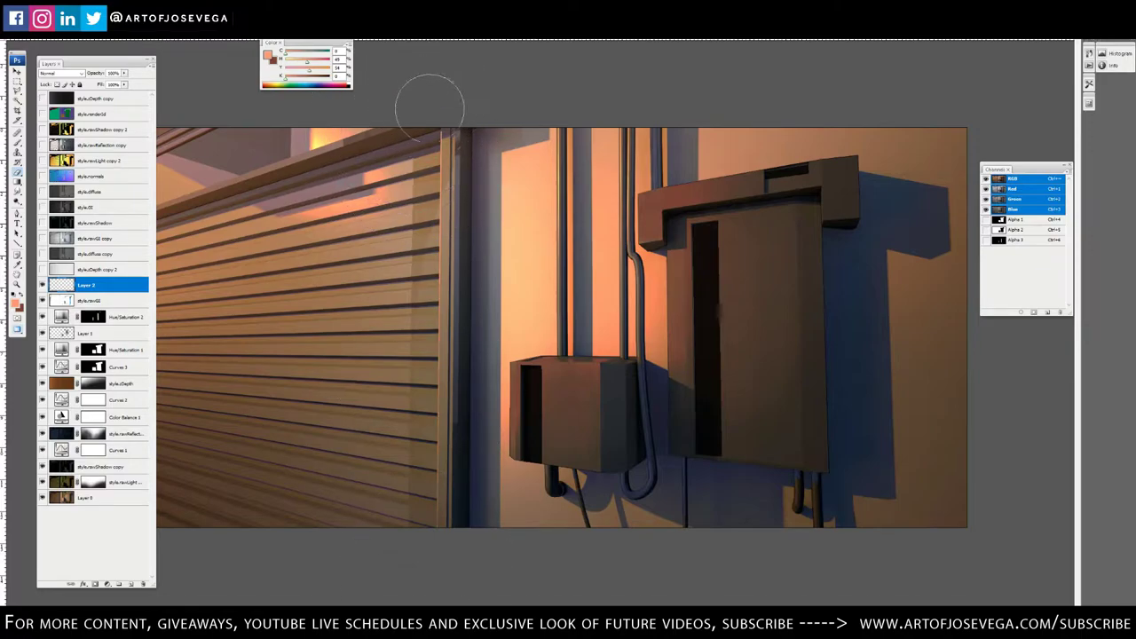
key("bracketleft")
mouse_move(430, 131)
left_mouse_down()
mouse_move(440, 127)
mouse_move(430, 138)
left_mouse_up()
Draw a thin peach highlight line along an upper shutter slat, from the right frame post to the image's left edge
key("ctrl+plus")
key("ctrl+plus")
left_click_drag(314, 314, 646, 202)
left_click_drag(350, 318, 540, 393)
key("u")
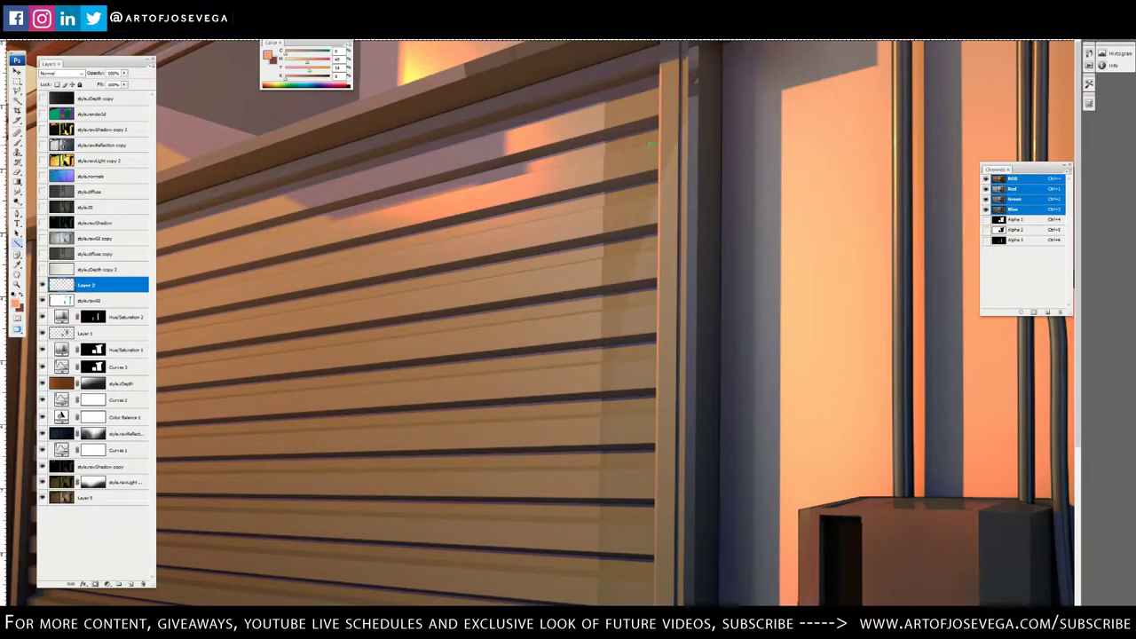
left_click_drag(648, 145, 26, 294)
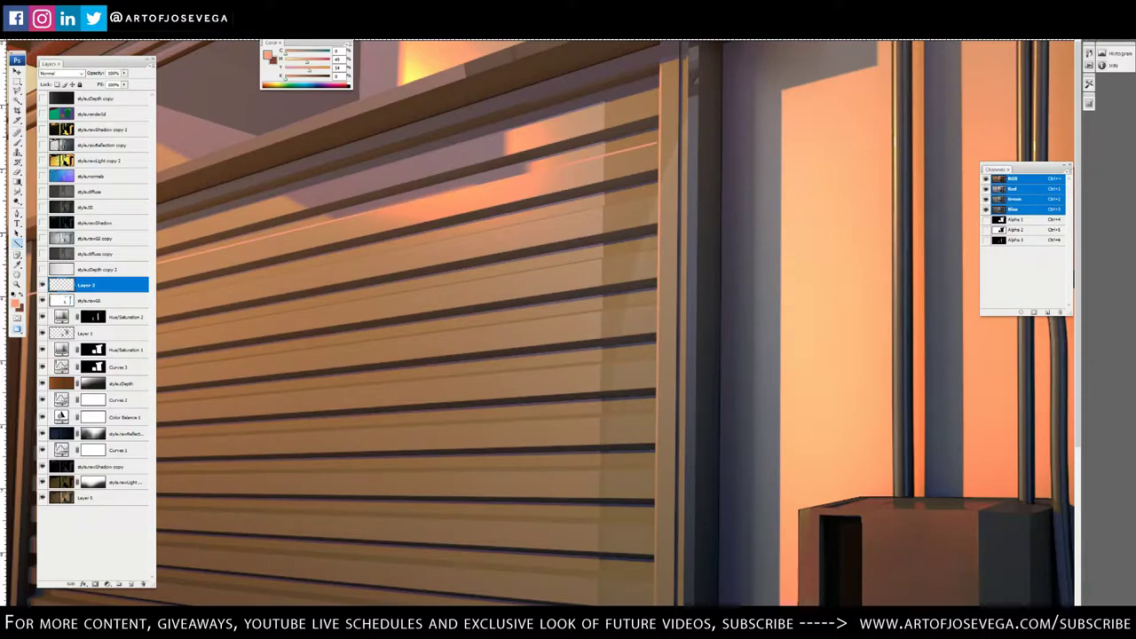
key("f")
left_click_drag(299, 347, 580, 326)
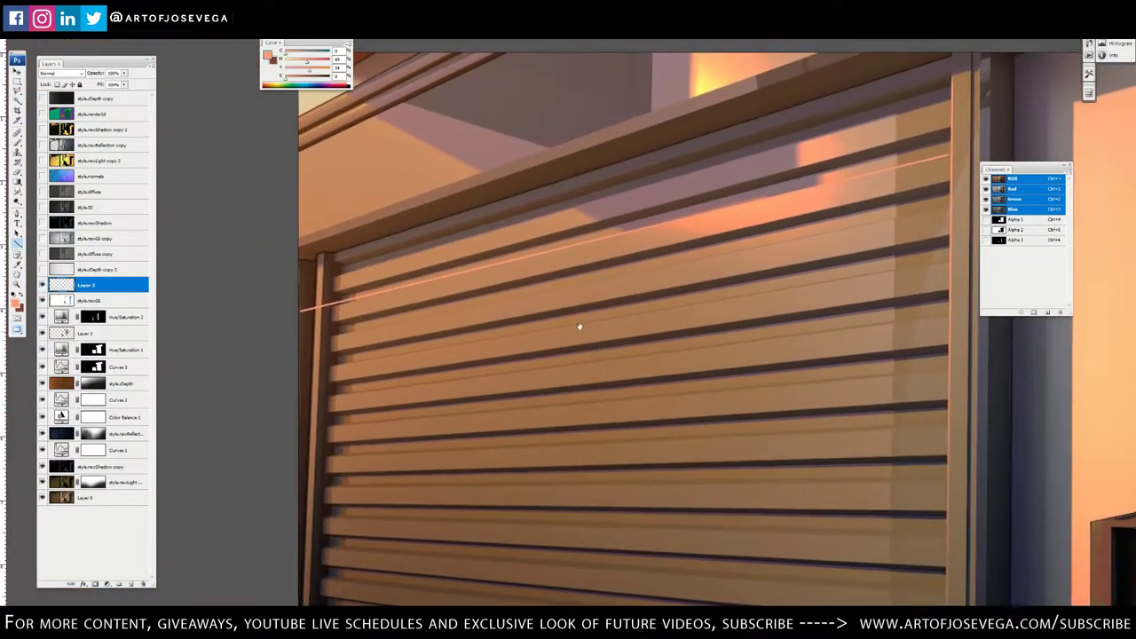
Undo the overlong slat line, redraw it to stop at the left frame post, and add another along the slat above
key("ctrl+z")
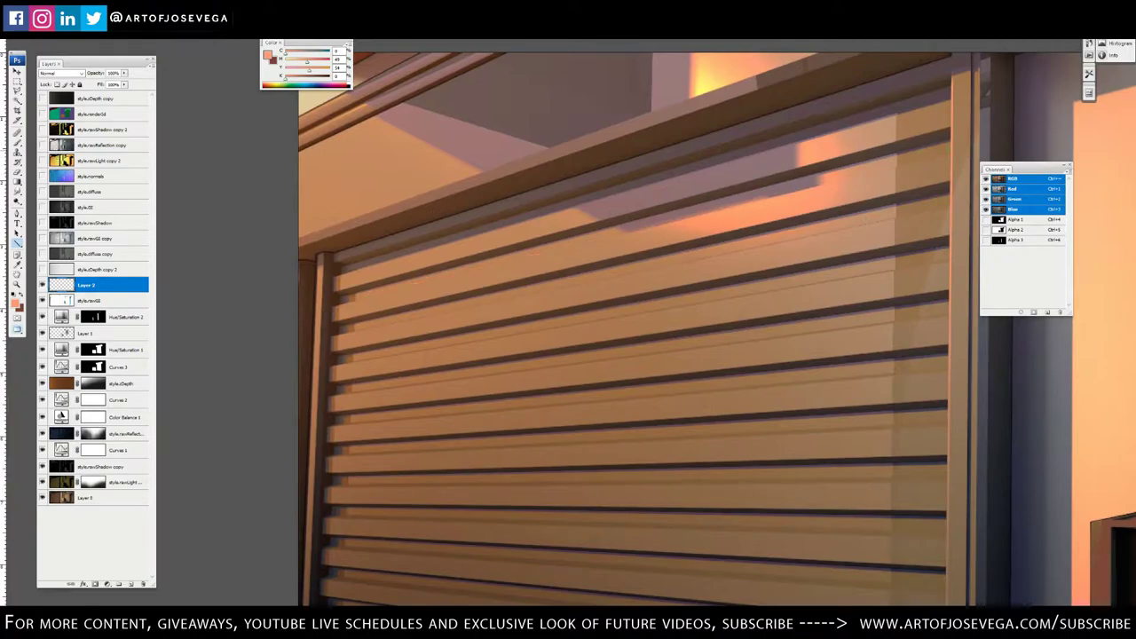
left_click(334, 302, "shift")
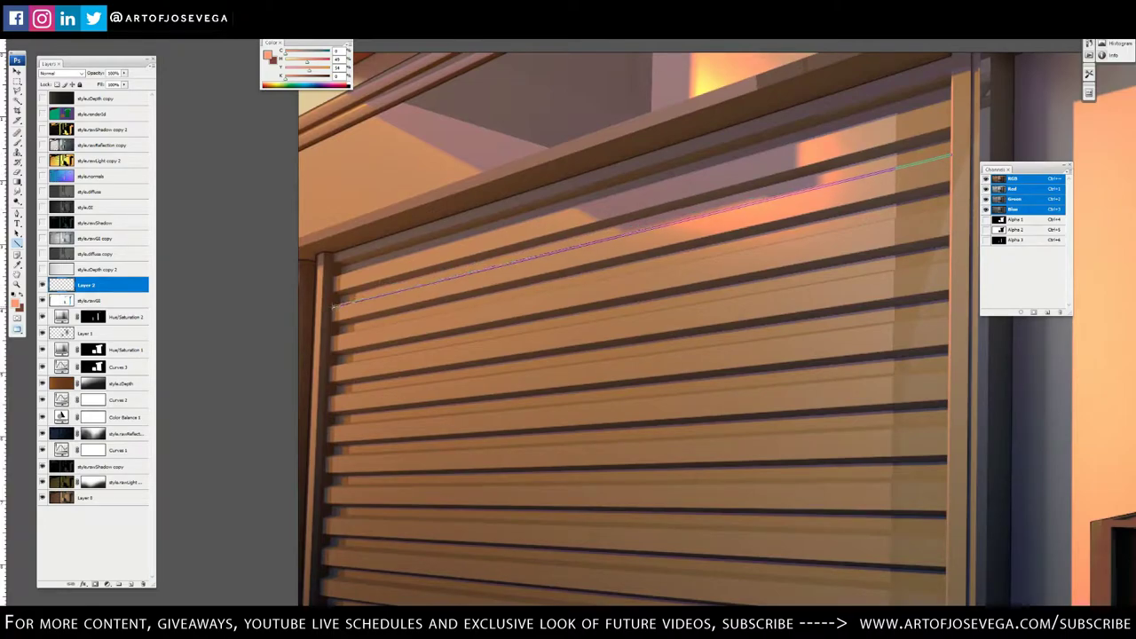
left_click(334, 277)
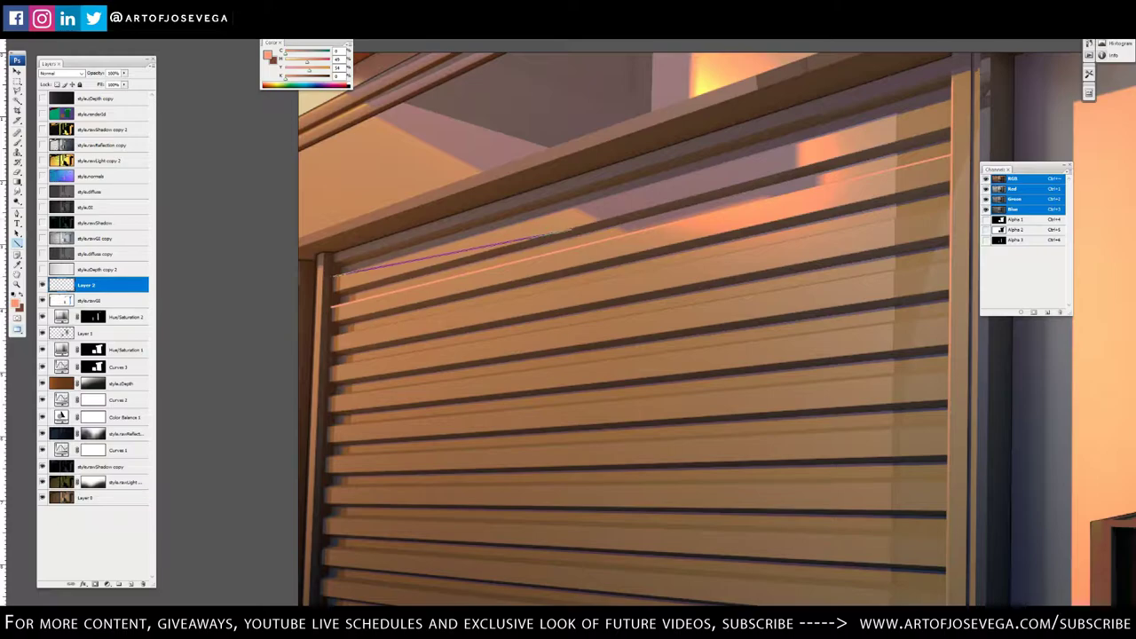
left_click(948, 103, "shift")
key("ctrl+z")
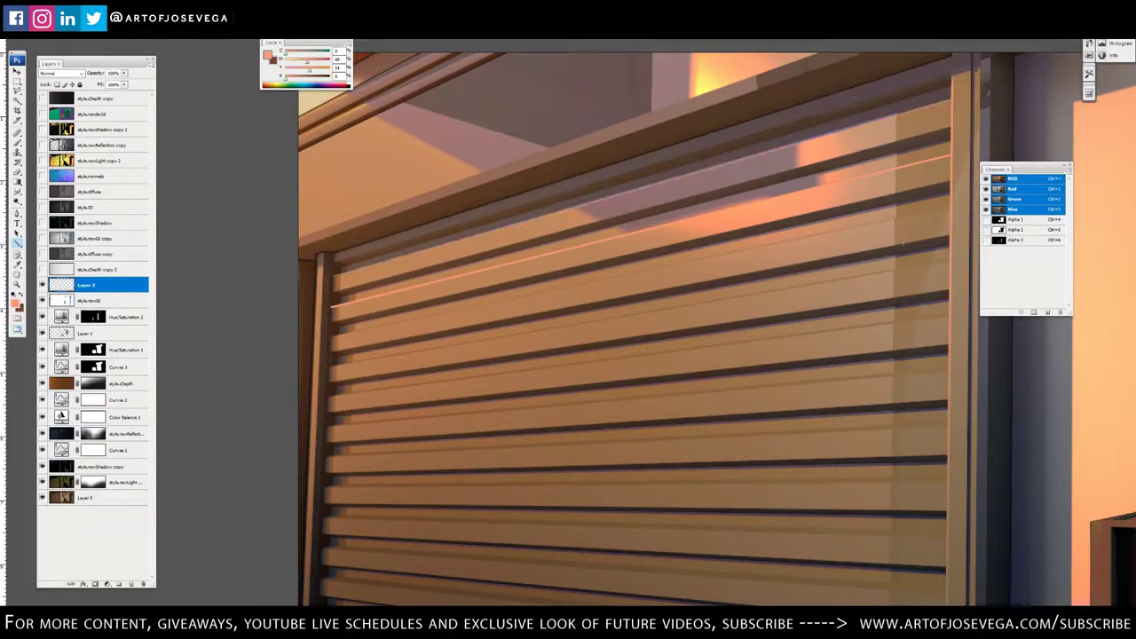
Draw thin peach highlight lines along the shutter's third and fourth slats, spanning between both frame posts
left_click_drag(947, 209, 332, 337)
key("ctrl+z")
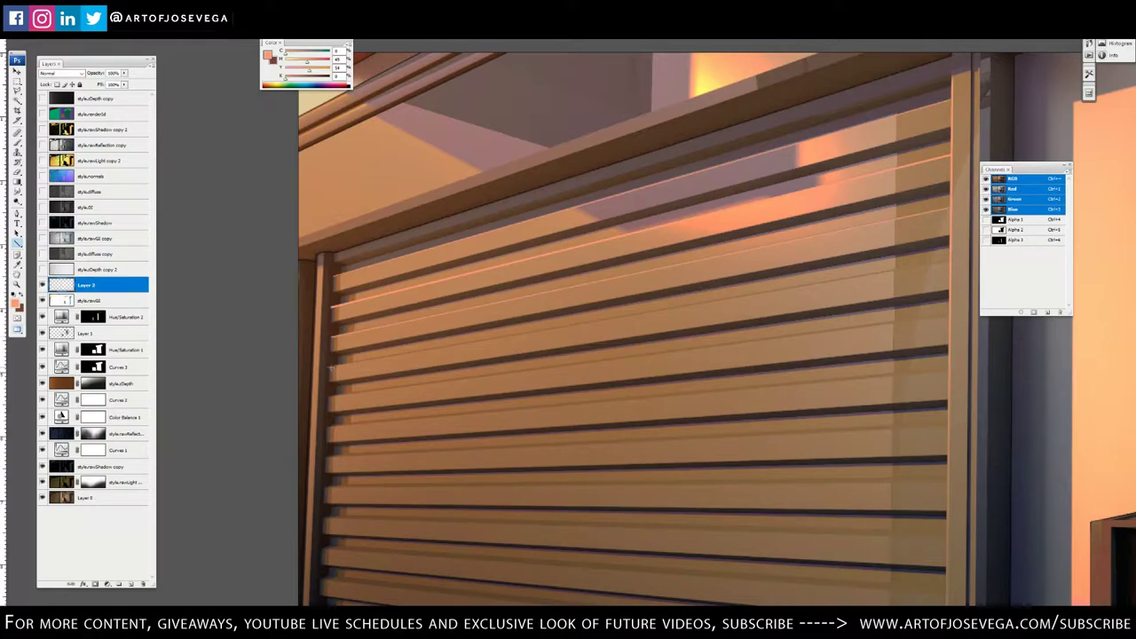
left_click(330, 365)
left_click(950, 260, "shift")
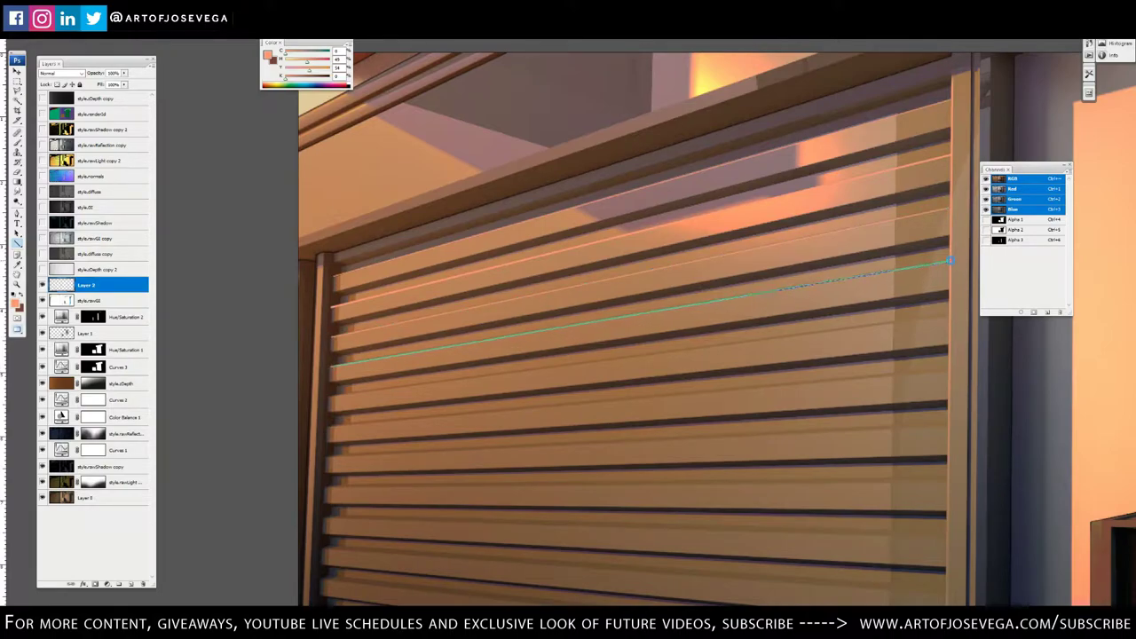
key("ctrl+z")
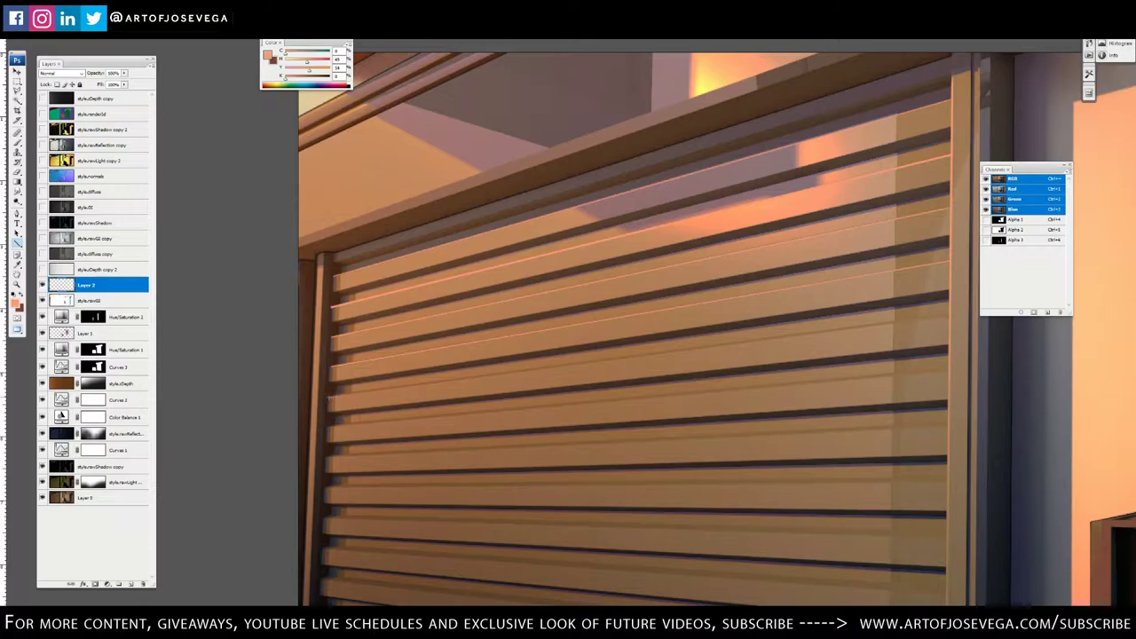
Draw thin peach highlight lines along the fifth and sixth slats and down the shutter's left frame post
left_click(331, 395)
left_click(943, 318, "shift")
left_click_drag(943, 318, 947, 318)
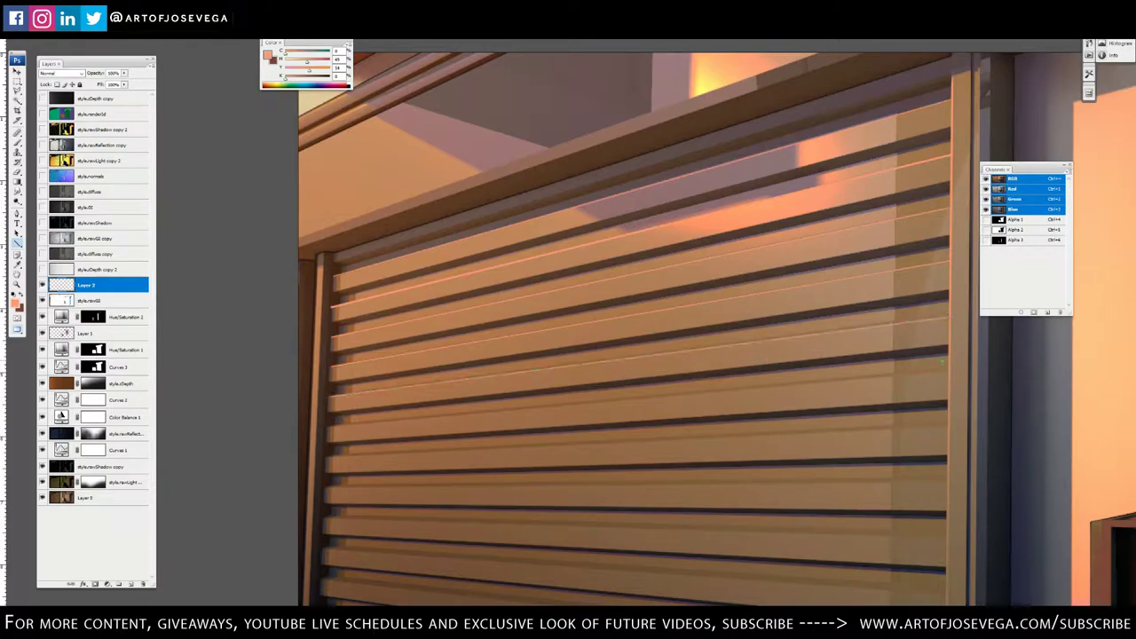
left_click_drag(947, 373, 327, 427)
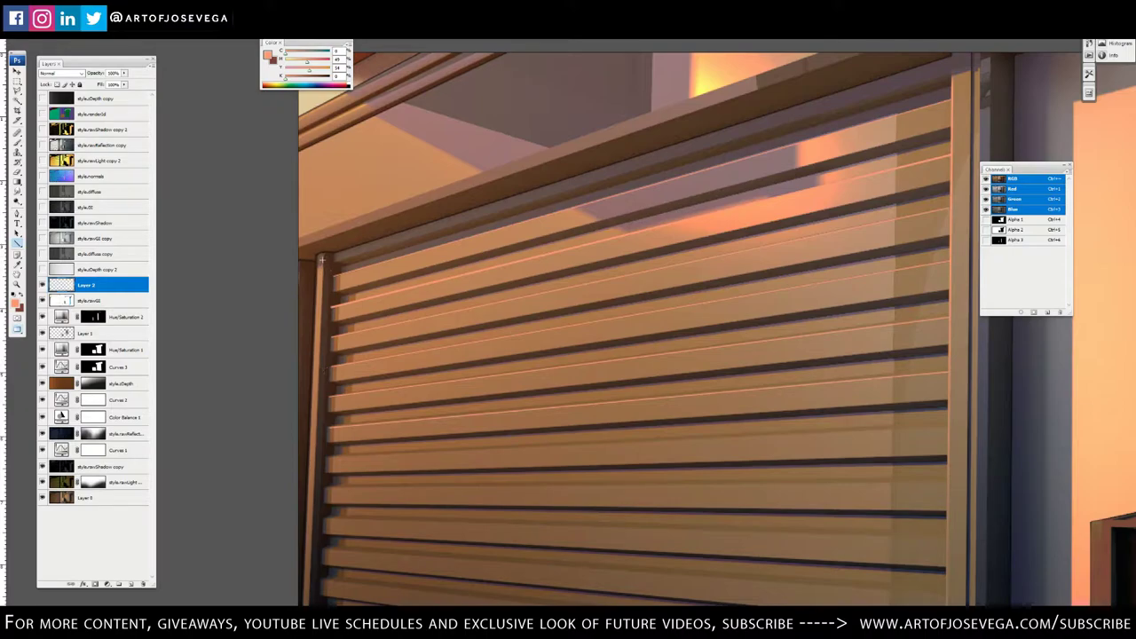
mouse_move(321, 258)
left_mouse_down()
mouse_move(324, 380)
mouse_move(294, 526)
left_mouse_up()
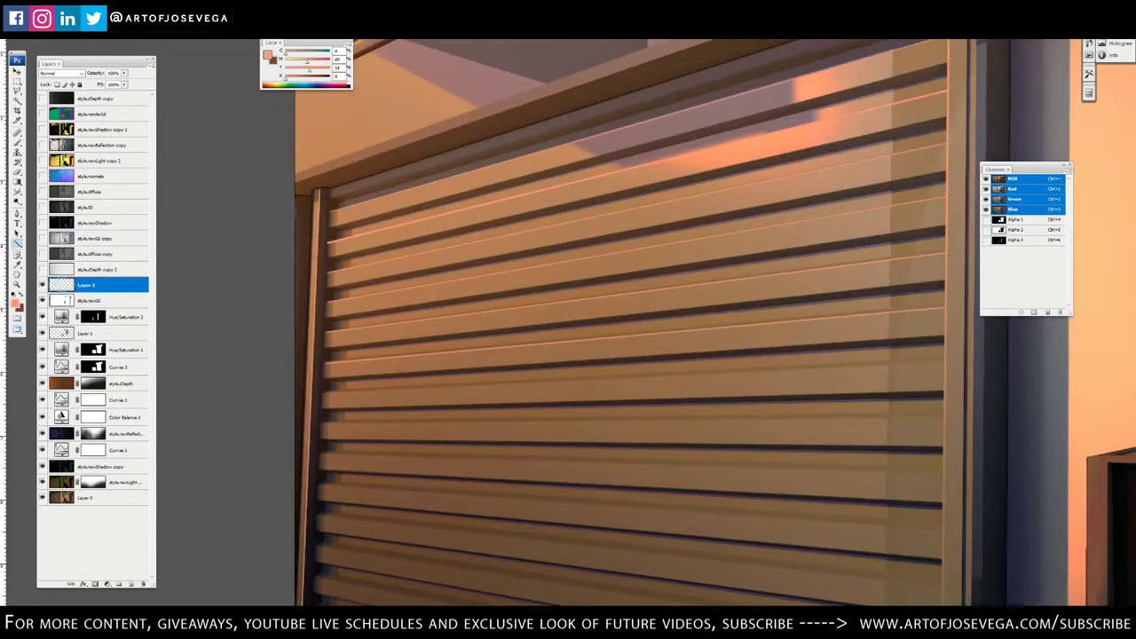
Continue the peach highlight lines along each of the shutter's middle slats, from the left frame post to the right one
left_click_drag(324, 394, 941, 366)
mouse_move(940, 417)
left_mouse_down()
mouse_move(321, 424)
mouse_move(739, 468)
mouse_move(941, 473)
left_mouse_up()
left_click_drag(866, 514, 889, 465)
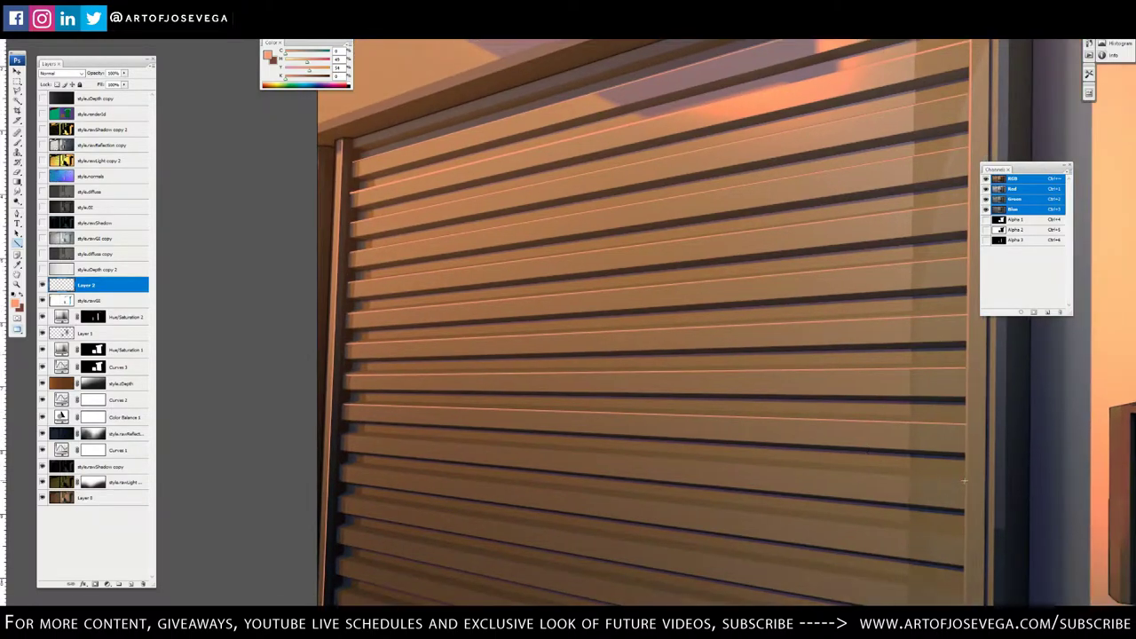
left_click_drag(964, 480, 964, 538)
mouse_move(965, 594)
left_mouse_down()
mouse_move(329, 496)
mouse_move(344, 497)
left_mouse_up()
left_click_drag(326, 417, 256, 333)
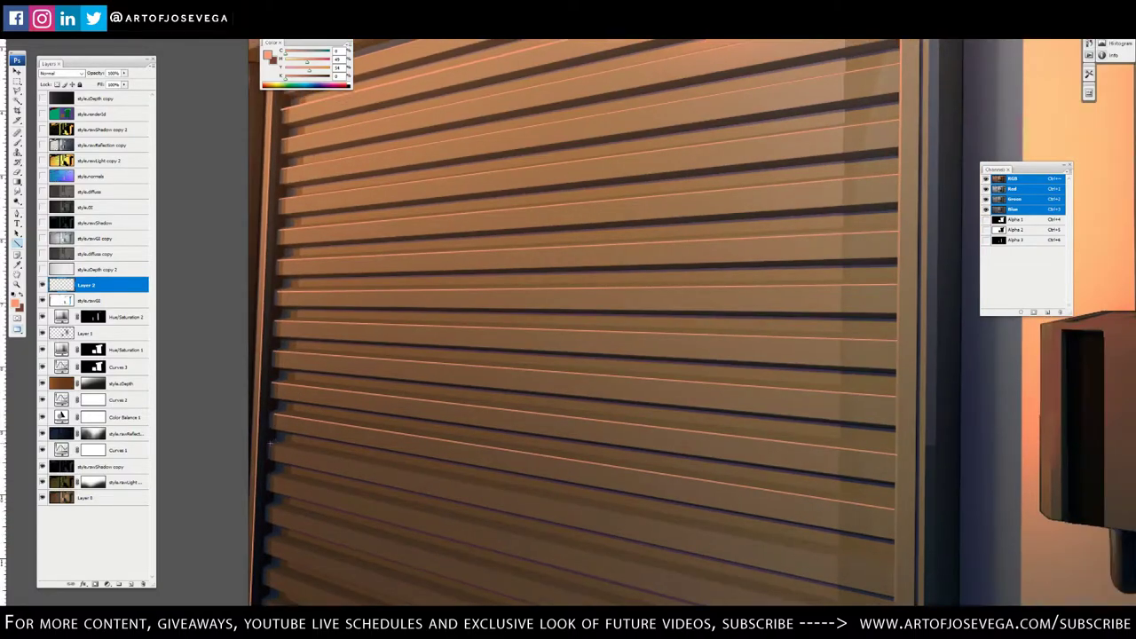
Draw peach highlight lines along the next four lower slats, letting them run down to the image's bottom edge
left_click_drag(271, 443, 896, 569)
left_click_drag(420, 509, 414, 393)
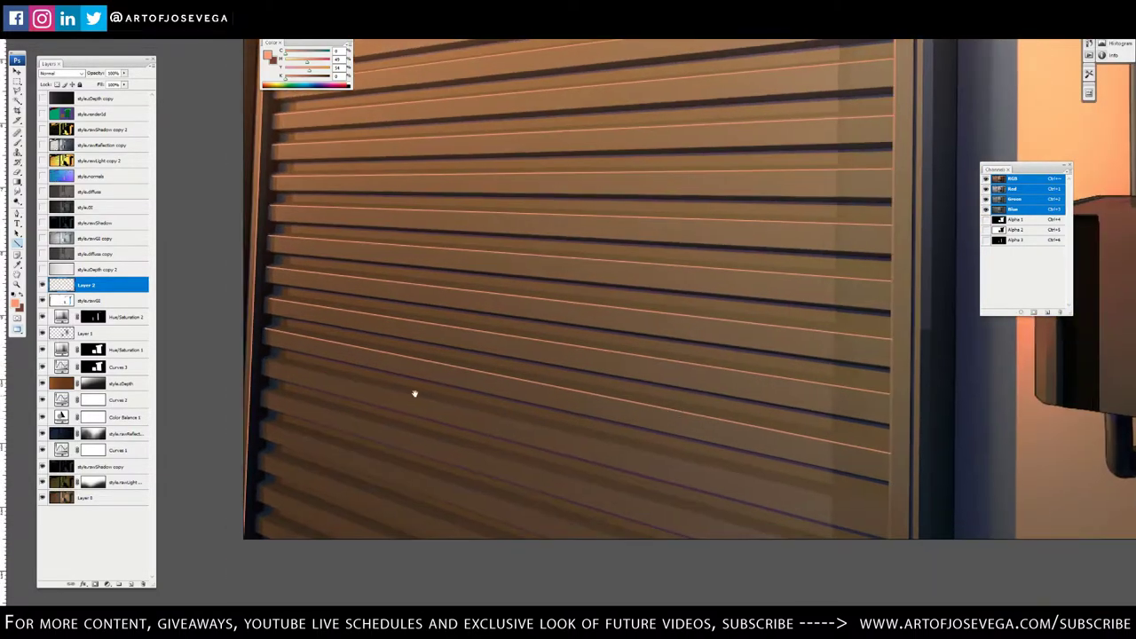
left_click_drag(266, 359, 889, 512)
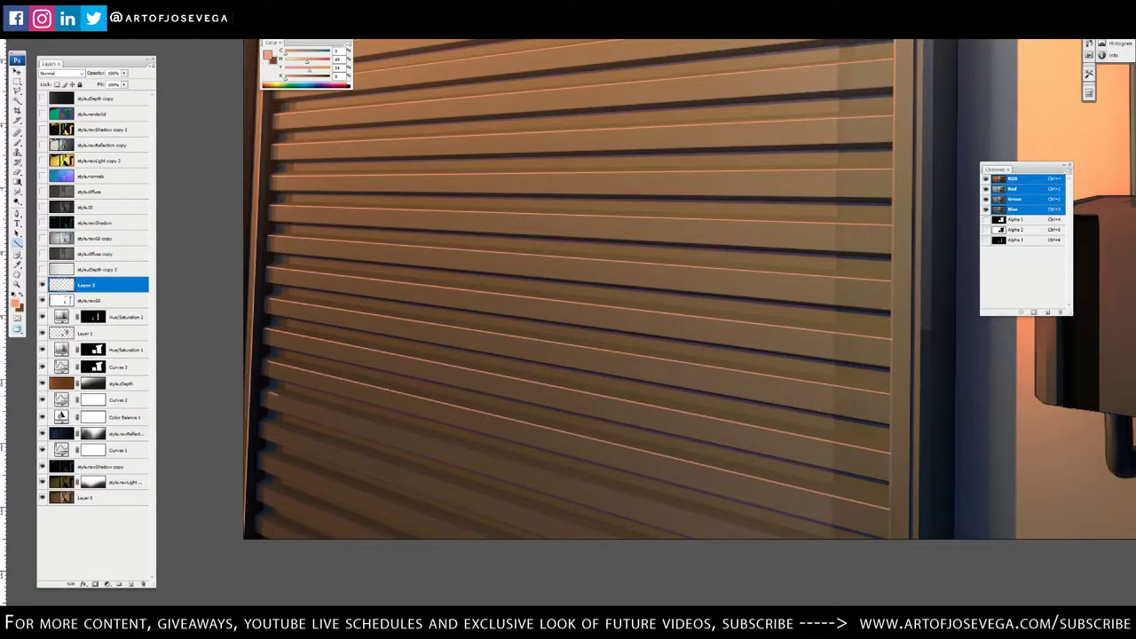
left_click_drag(268, 391, 824, 549)
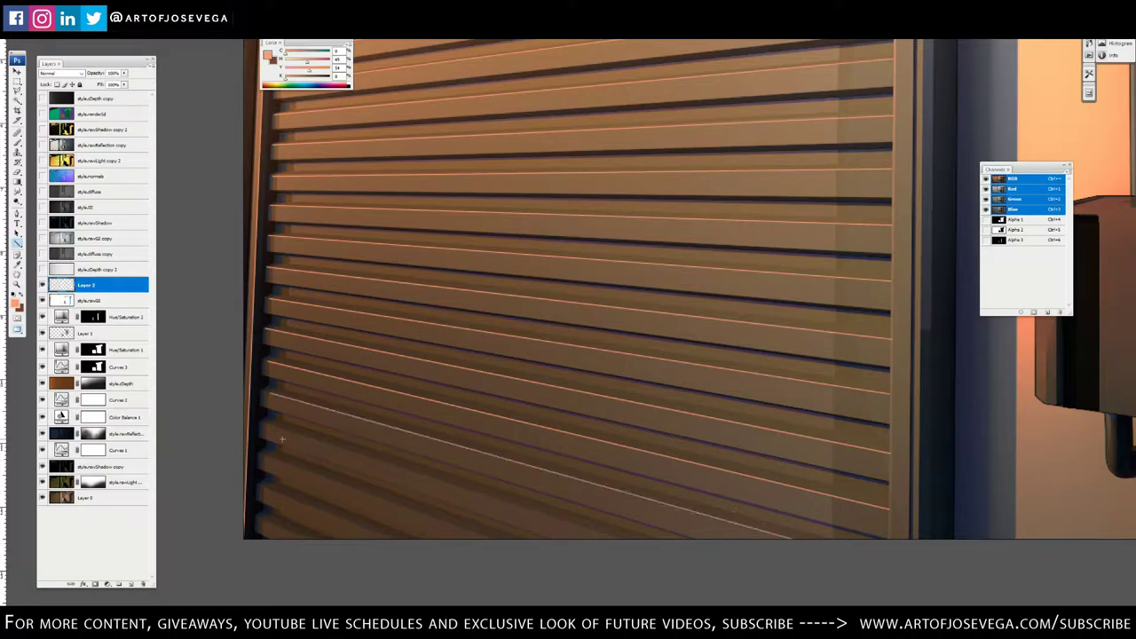
left_click_drag(264, 424, 697, 565)
Draw peach highlight lines along the last two slats in the shutter's bottom-left corner
key("ctrl+minus")
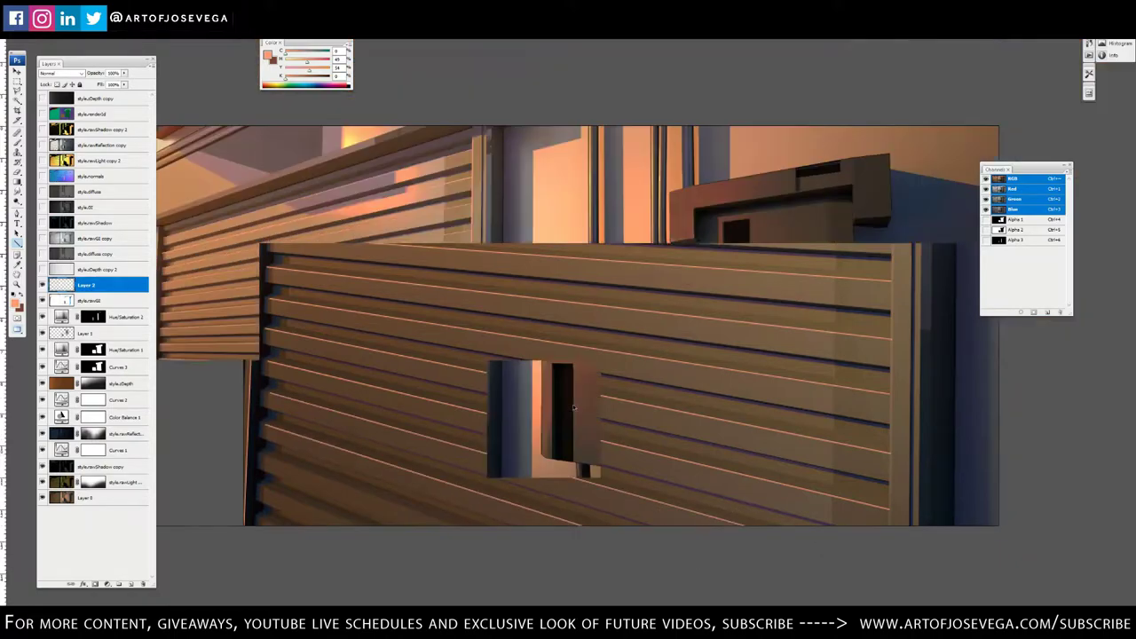
key("e")
key("bracketright")
left_click_drag(265, 399, 608, 390)
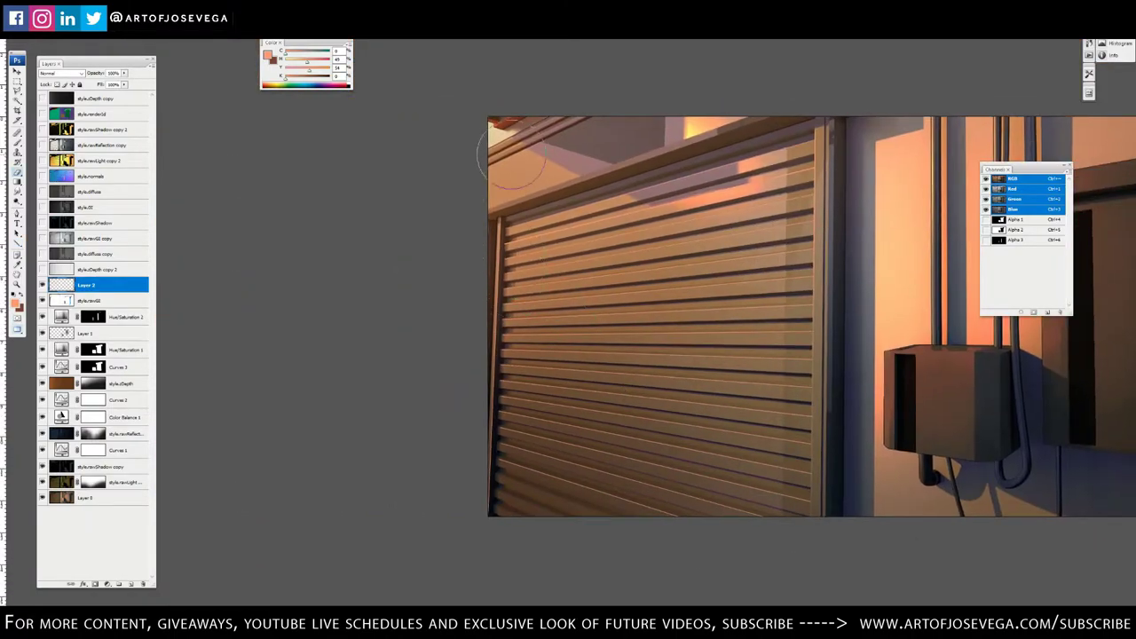
left_click_drag(538, 295, 593, 190)
key("ctrl+plus")
left_click_drag(568, 314, 681, 197)
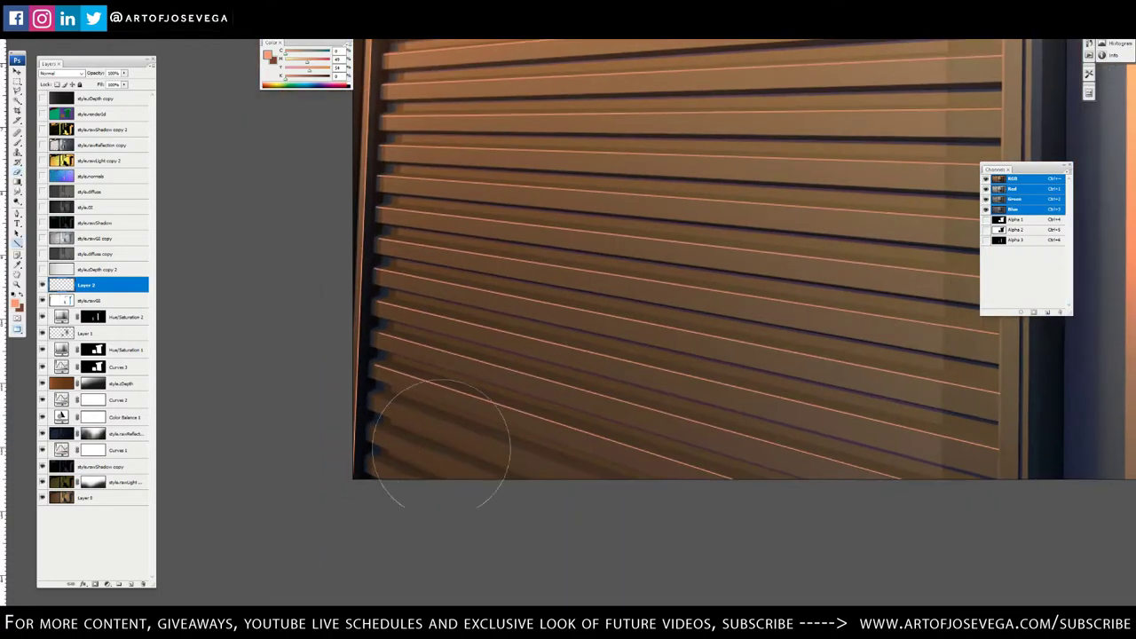
left_click_drag(372, 396, 679, 510)
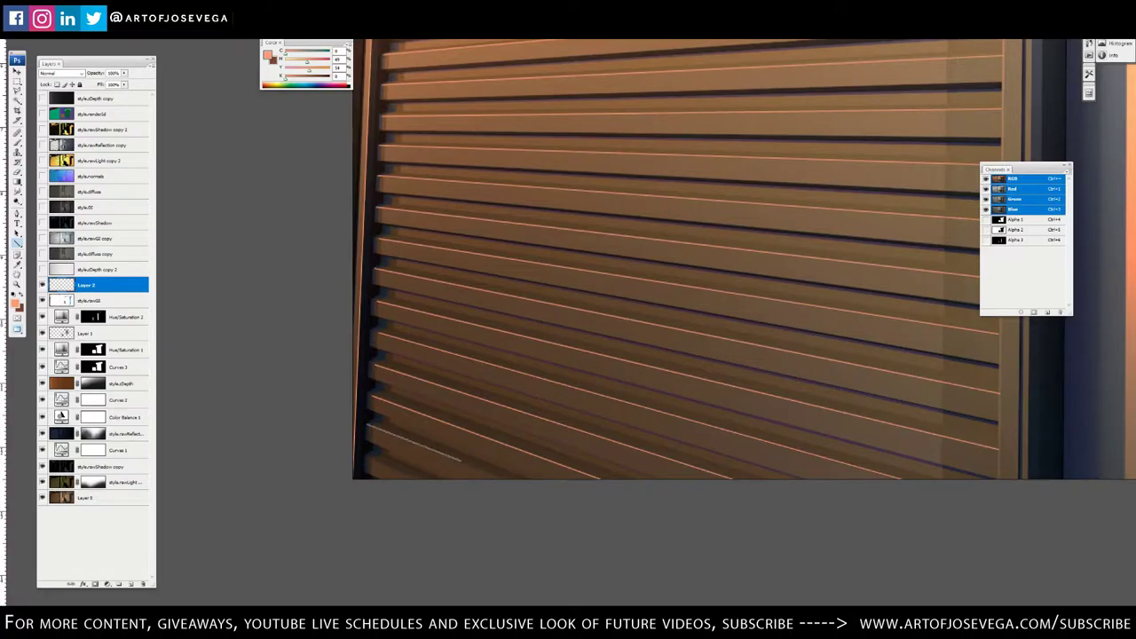
left_click_drag(461, 460, 534, 492)
Fade the highlight lines across the shutter's lower slats with an enlarged soft eraser
key("ctrl+minus")
key("ctrl+minus")
key("ctrl+minus")
left_click_drag(342, 331, 557, 303)
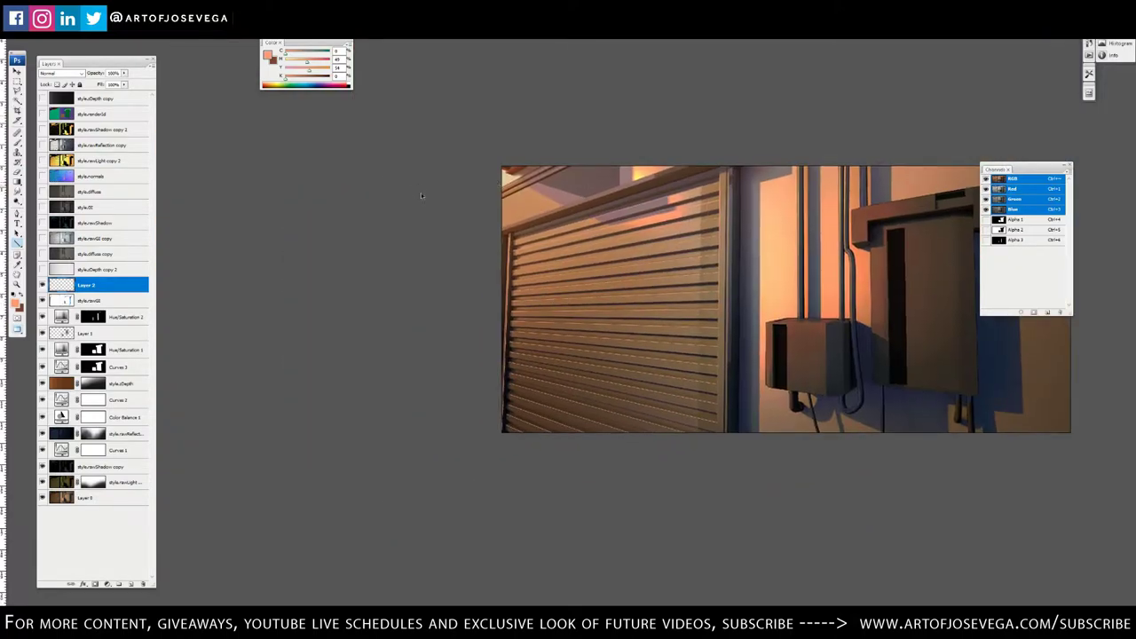
key("ctrl+plus")
left_click_drag(469, 303, 461, 301)
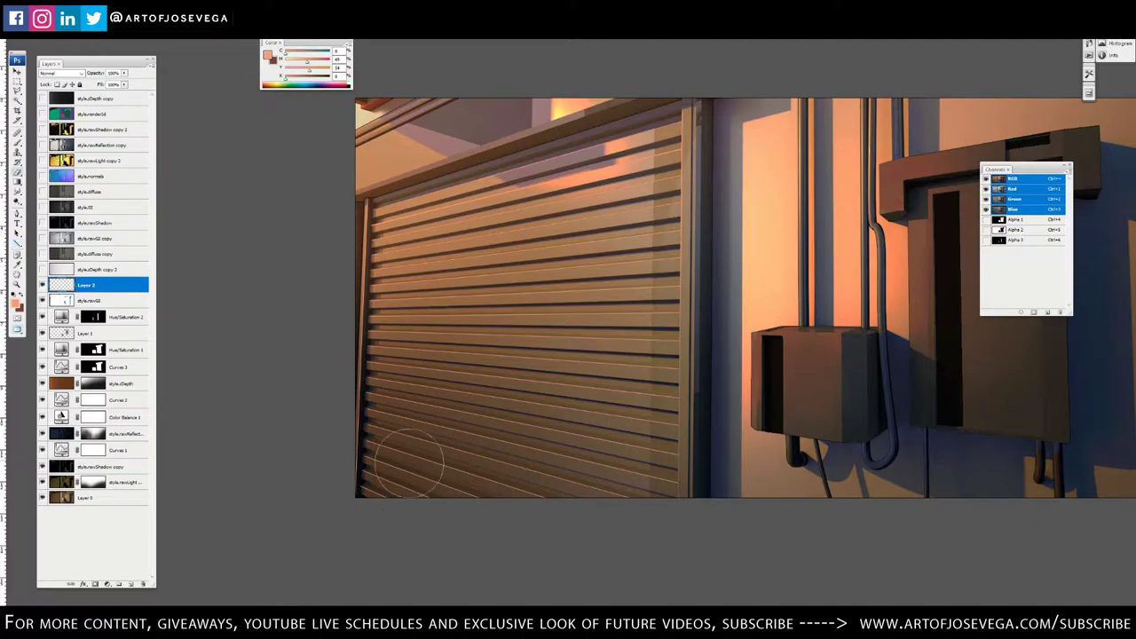
key("bracketright")
key("bracketright")
key("bracketright")
key("bracketright")
key("bracketright")
key("bracketleft")
key("bracketleft")
key("bracketleft")
key("bracketleft")
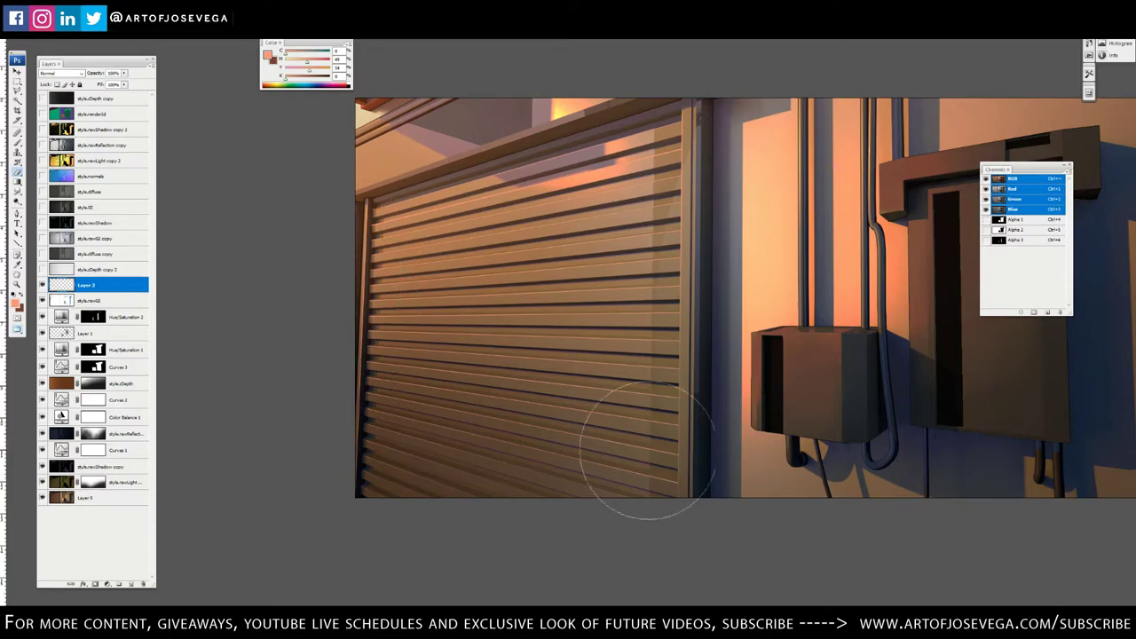
key("bracketright")
key("bracketright")
Soften the highlight lines around the top of the shutter's left frame post with a resized soft eraser
key("ctrl+plus")
key("ctrl+plus")
left_click_drag(370, 347, 802, 383)
left_click_drag(383, 317, 510, 381)
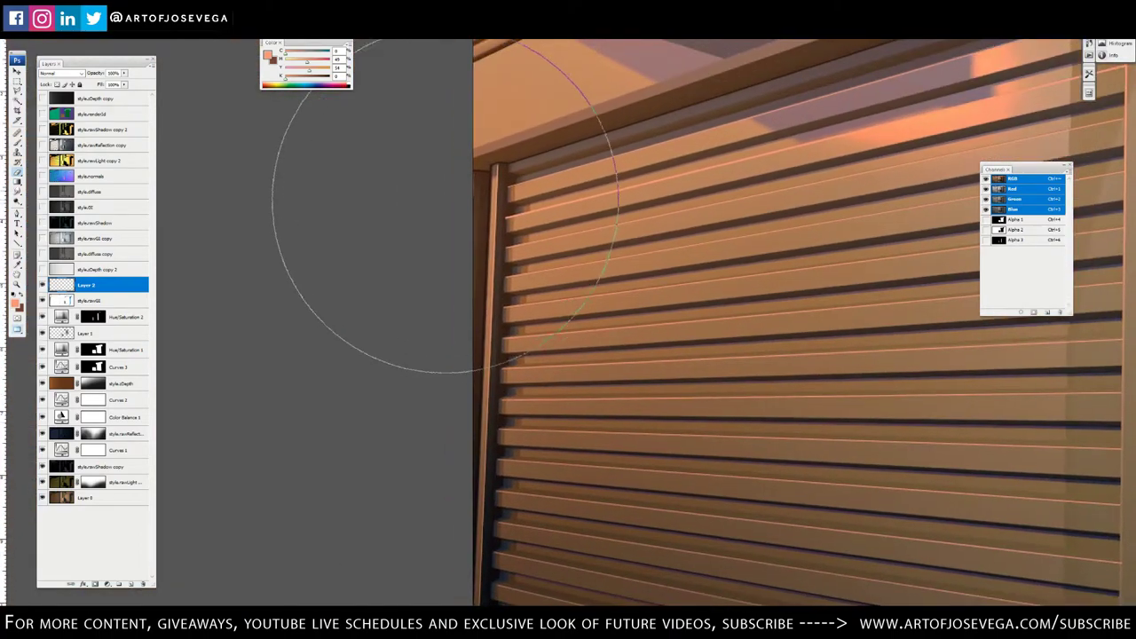
key("bracketright")
key("bracketright")
key("bracketright")
key("bracketright")
key("p")
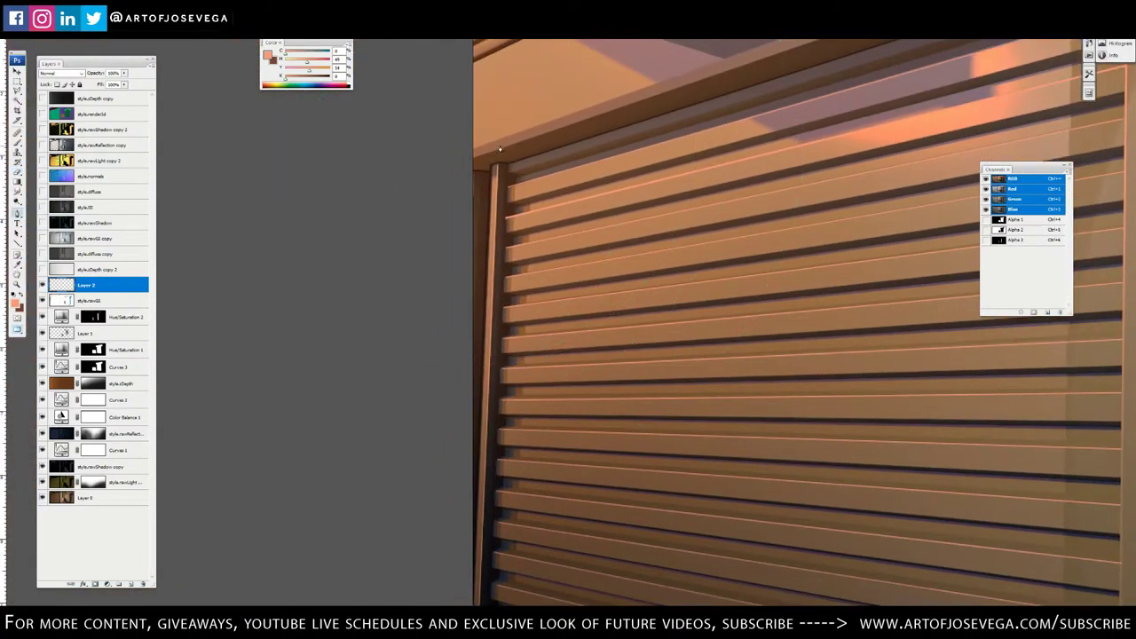
key("bracketright")
key("bracketright")
key("bracketright")
key("bracketright")
key("bracketleft")
key("bracketleft")
key("bracketleft")
key("bracketleft")
key("bracketleft")
left_click_drag(492, 156, 498, 162)
Examine the softened shutter highlights against the whole scene
key("ctrl+minus")
key("ctrl+minus")
key("ctrl+minus")
key("ctrl+minus")
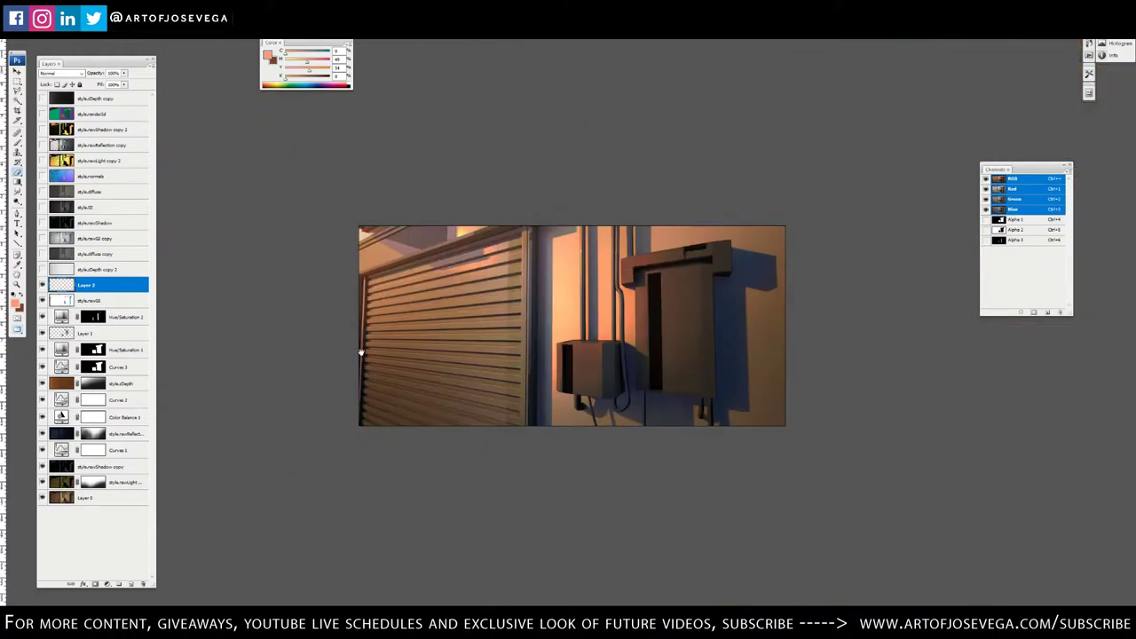
left_click_drag(361, 353, 407, 361)
key("ctrl+plus")
left_click_drag(330, 447, 376, 444)
key("ctrl+plus")
key("ctrl+plus")
key("ctrl+plus")
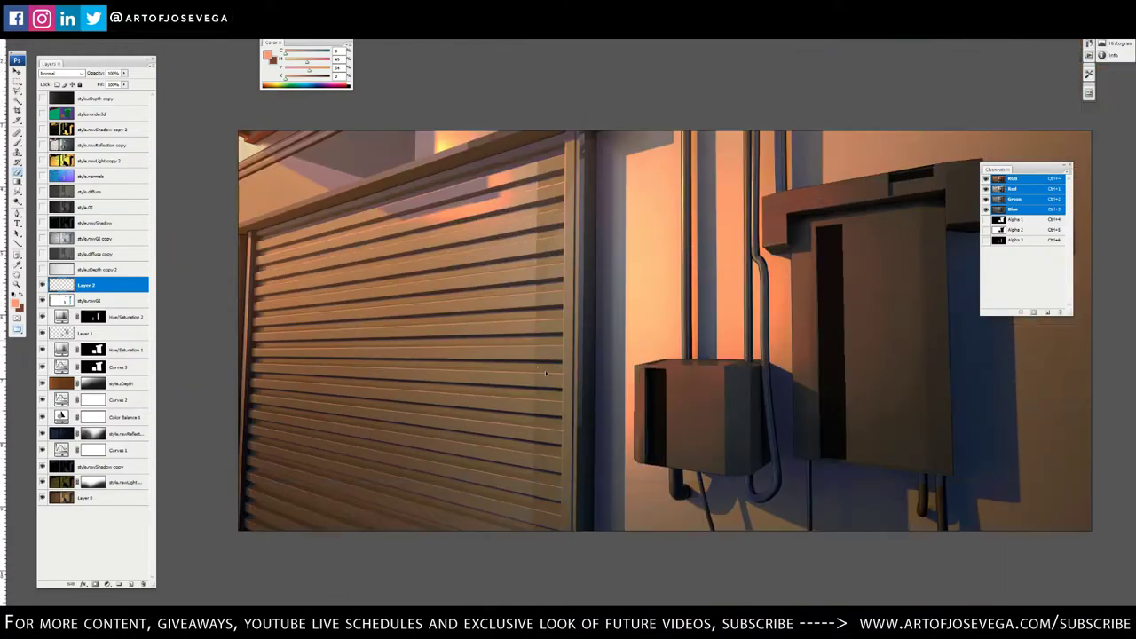
Draw a thin peach highlight line down the right edge of the small utility box's dark slot
left_click_drag(545, 374, 527, 235)
key("u")
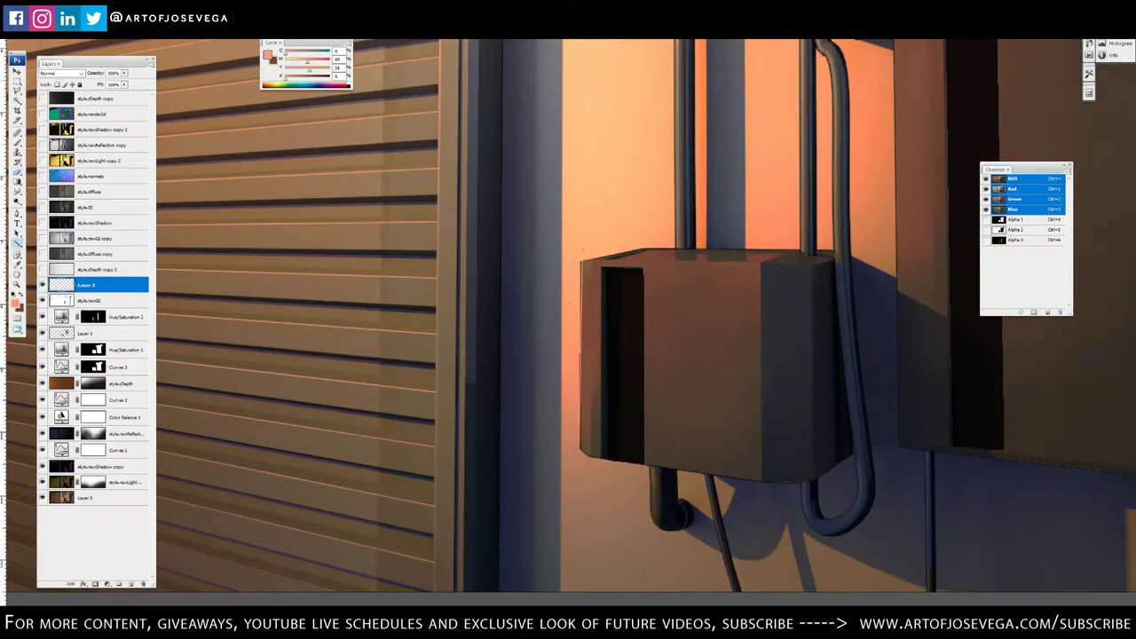
left_click_drag(641, 250, 633, 268)
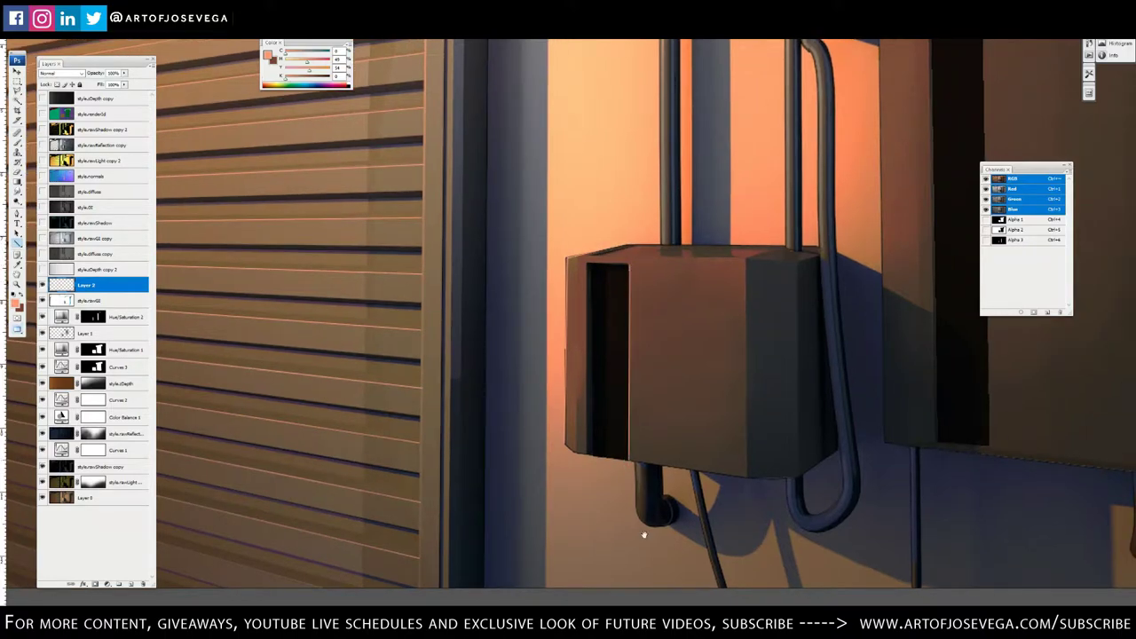
left_click_drag(642, 532, 599, 463)
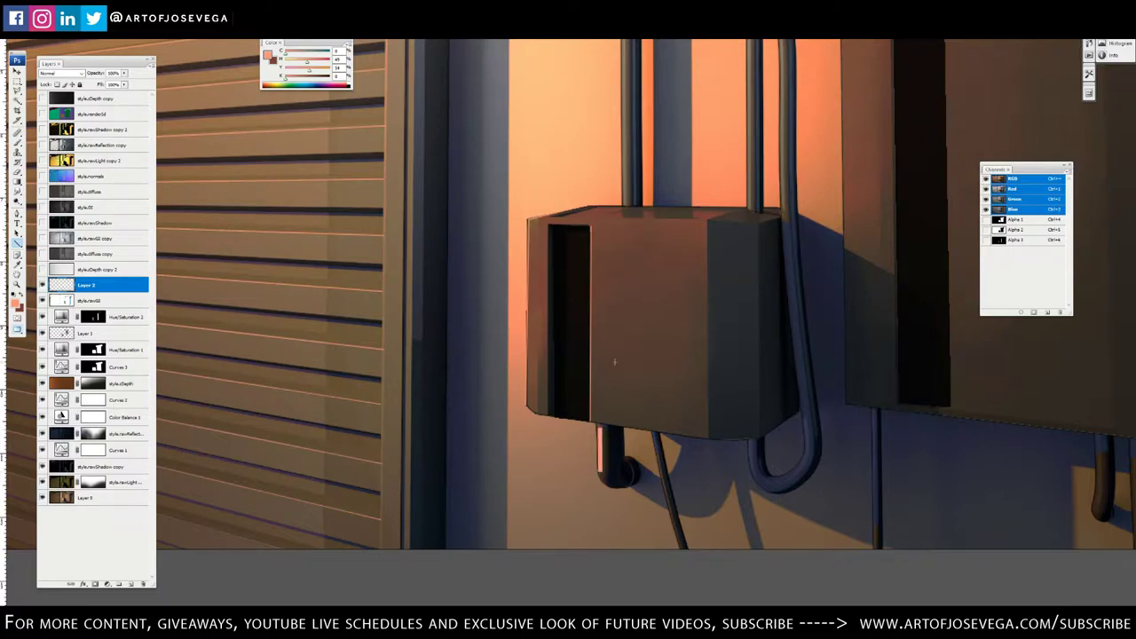
Remove the highlight stroke from the bent pipe and soften the small box's slot line with a small eraser
left_click(626, 125)
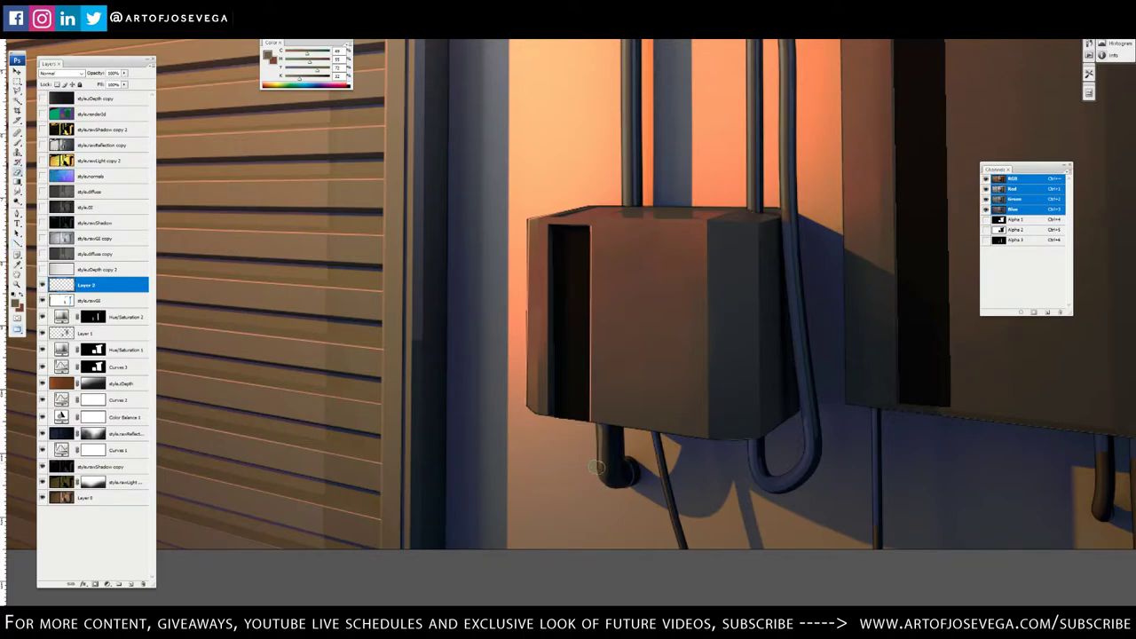
left_click_drag(593, 218, 591, 270)
left_click_drag(609, 111, 482, 276)
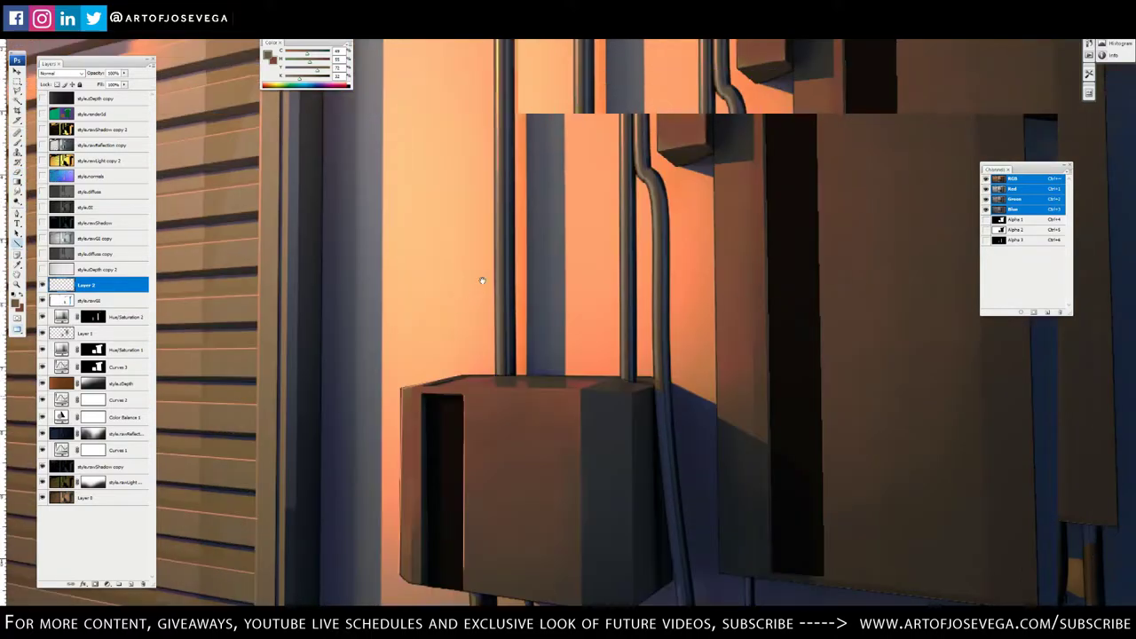
Try a highlight line down the large utility box's left edge in a peach tone sampled from the lit wall
left_click(594, 237, "alt")
left_click_drag(582, 240, 487, 249)
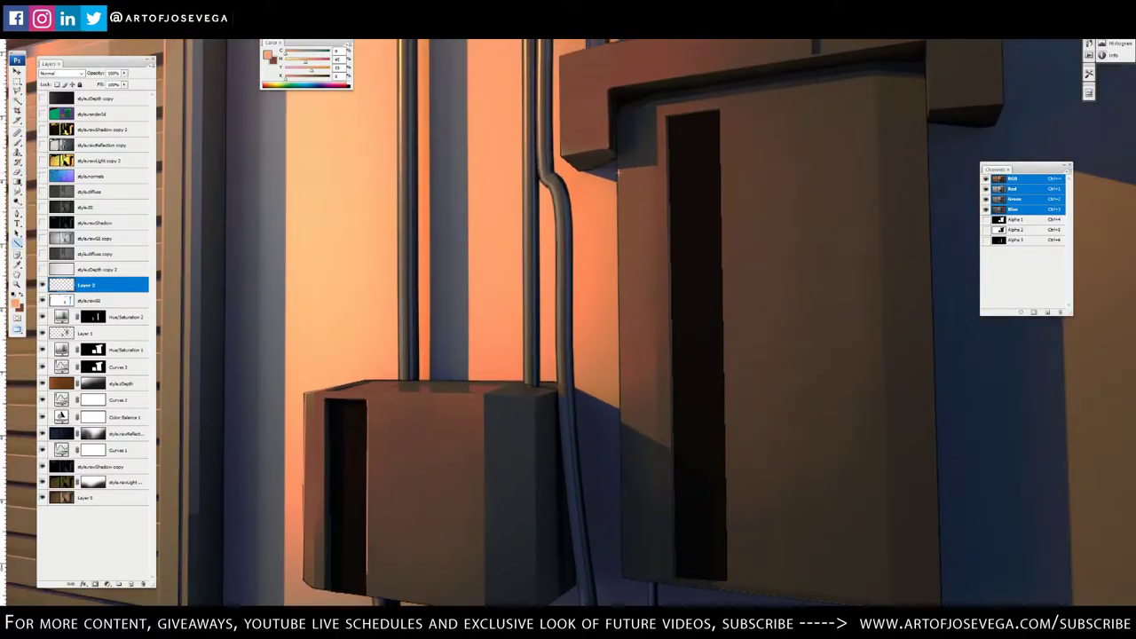
left_click_drag(619, 170, 621, 425)
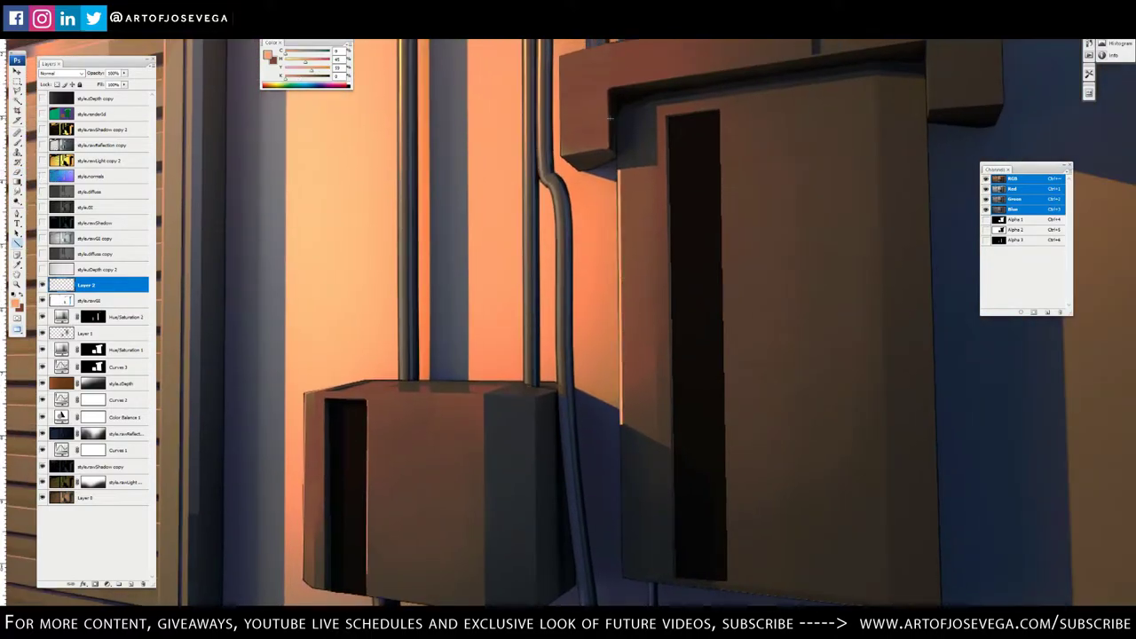
key("ctrl+z")
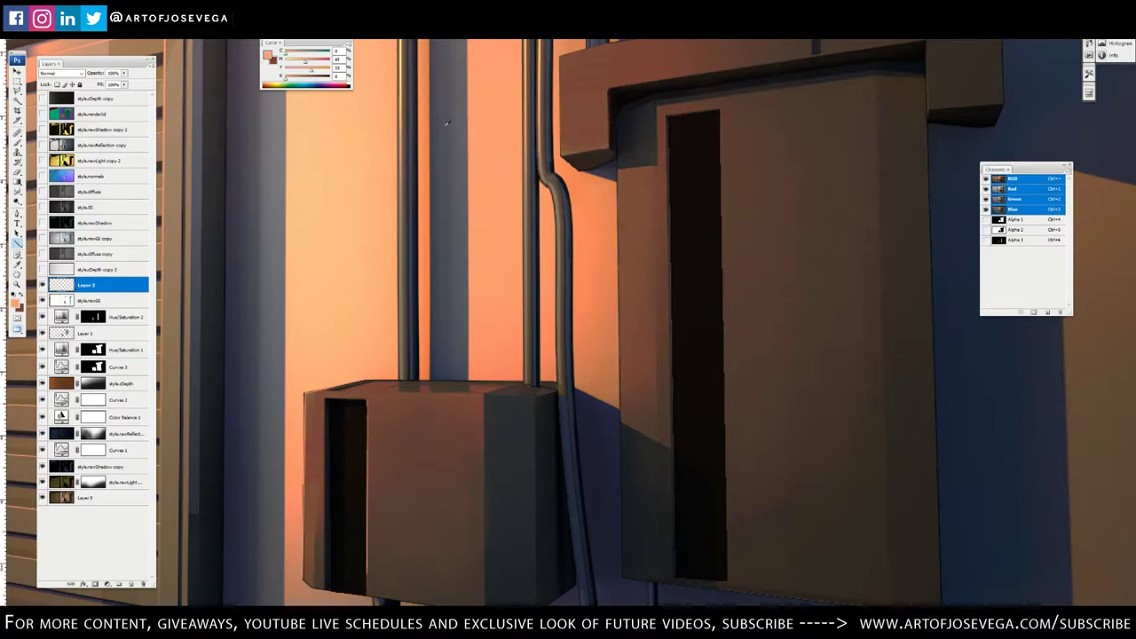
Try a highlight line down the large utility box's left edge in a darker orange-brown
left_click(287, 78)
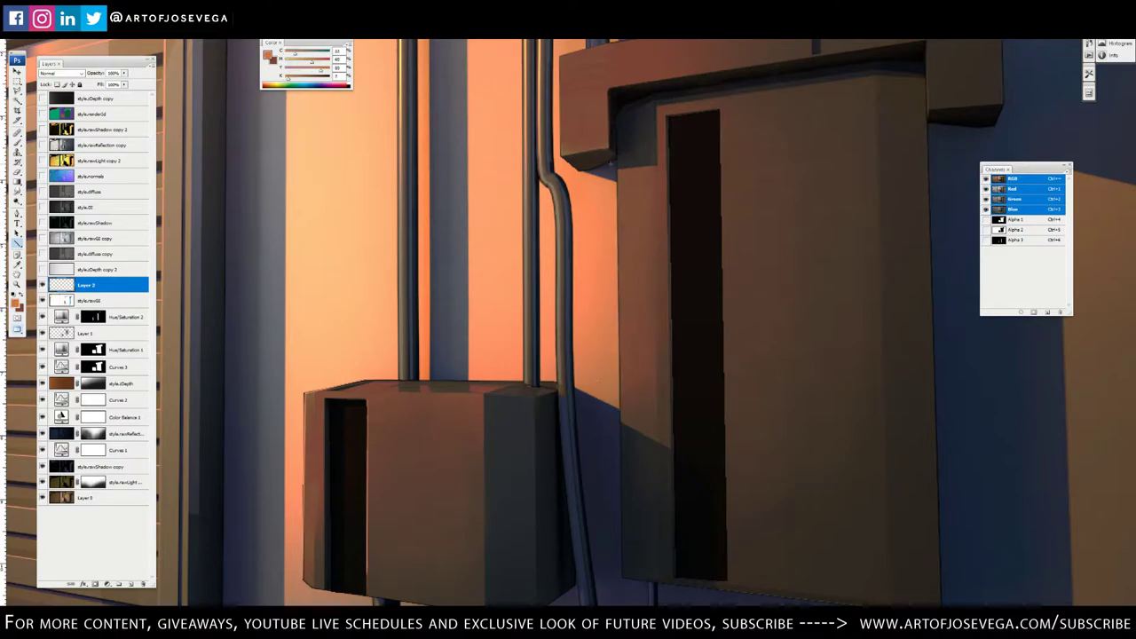
mouse_move(618, 159)
left_mouse_down()
mouse_move(639, 557)
mouse_move(623, 579)
left_mouse_up()
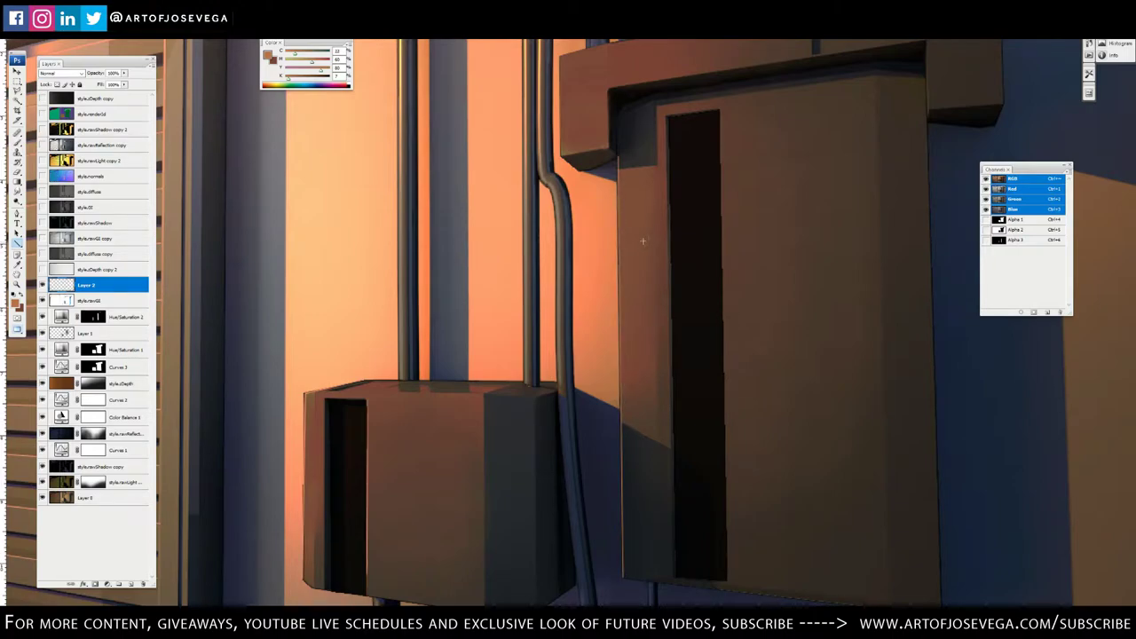
key("ctrl+z")
Draw a highlight line down the large utility box's left edge in peach sampled from the lit wall and soften its ends with a large eraser
left_click(584, 221, "alt")
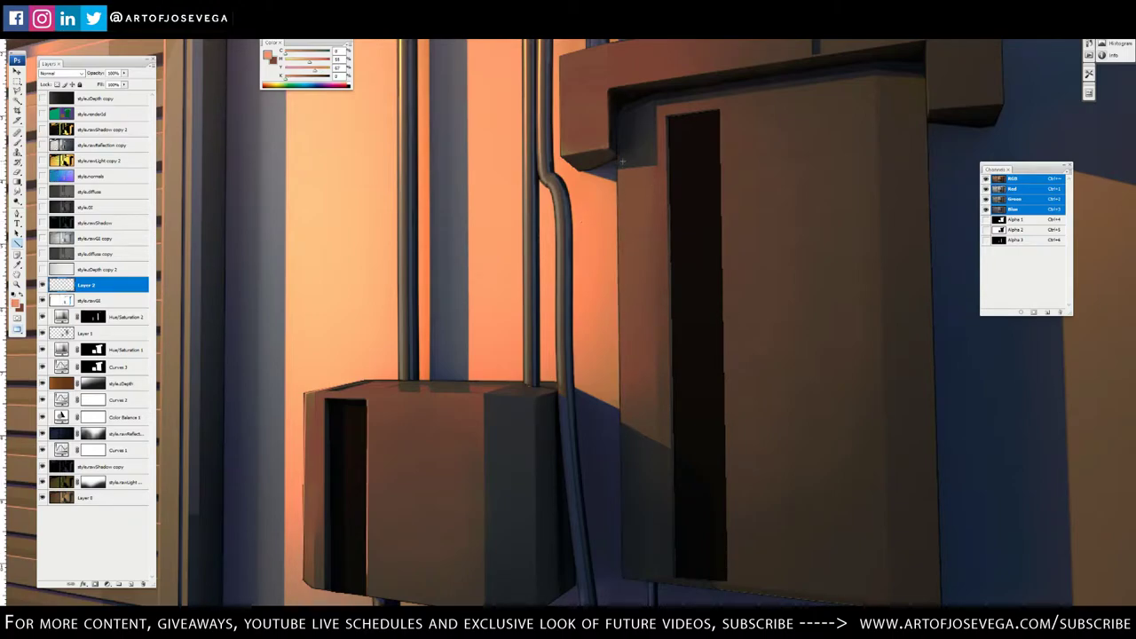
mouse_move(619, 161)
left_mouse_down()
mouse_move(624, 577)
mouse_move(624, 416)
left_mouse_up()
key("bracketright")
key("bracketright")
key("bracketright")
key("bracketright")
left_click_drag(617, 591, 609, 396)
mouse_move(628, 548)
left_mouse_down()
mouse_move(622, 400)
mouse_move(618, 484)
mouse_move(620, 455)
left_mouse_up()
left_click_drag(625, 157, 618, 122)
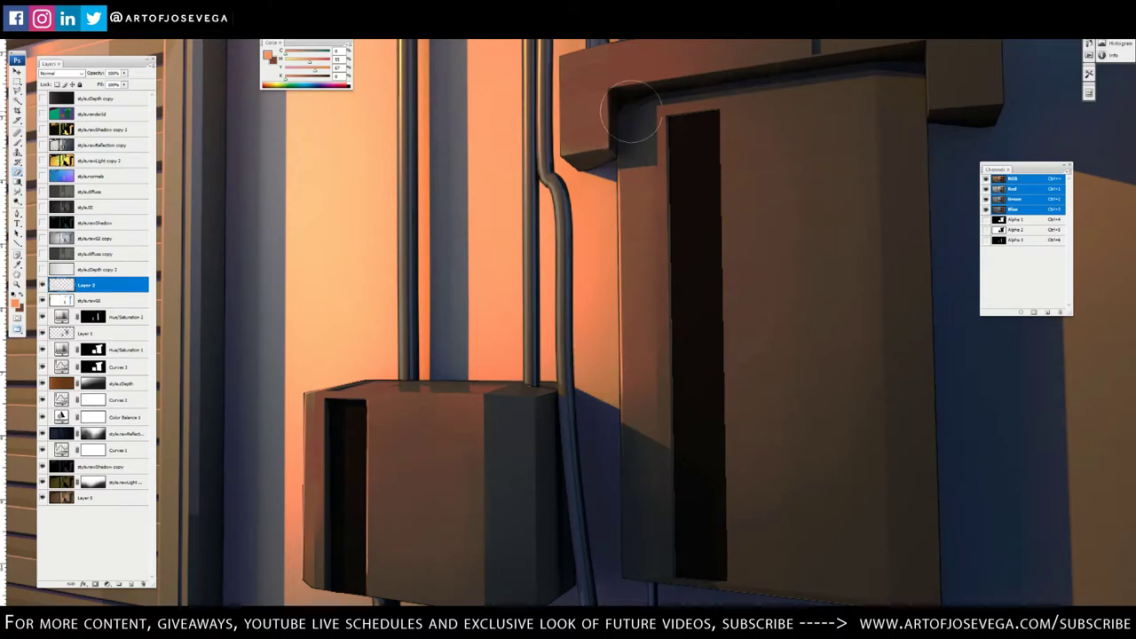
Draw a thin peach highlight line down the right edge of the large utility box's dark slot and soften it with the eraser
key("ctrl+minus")
key("ctrl+plus")
left_click_drag(780, 349, 611, 315)
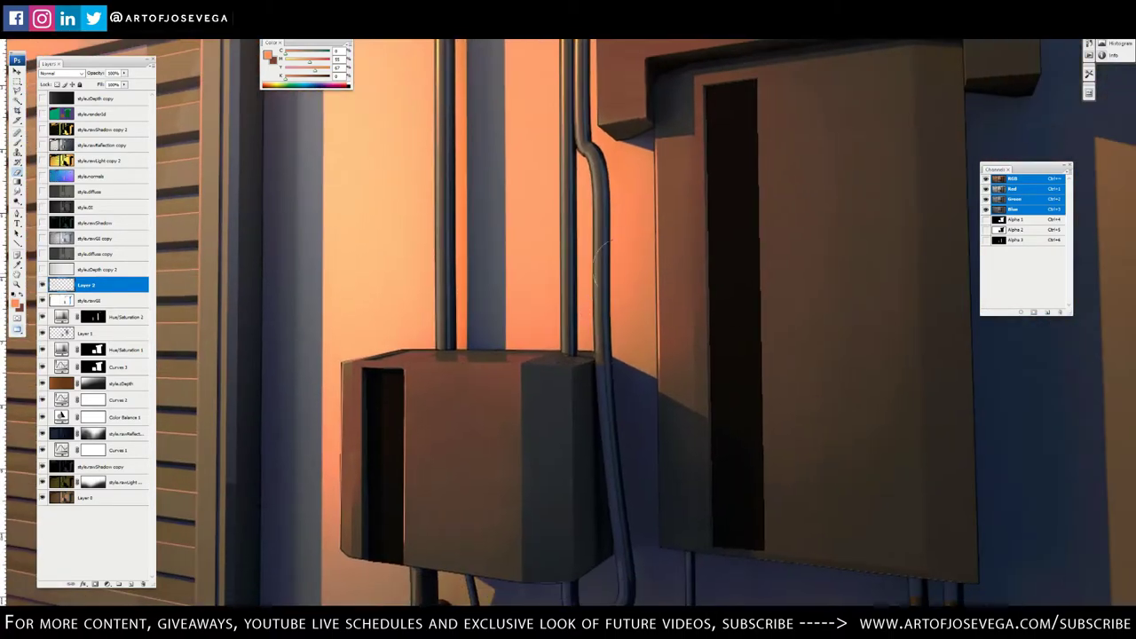
left_click(763, 549, "shift")
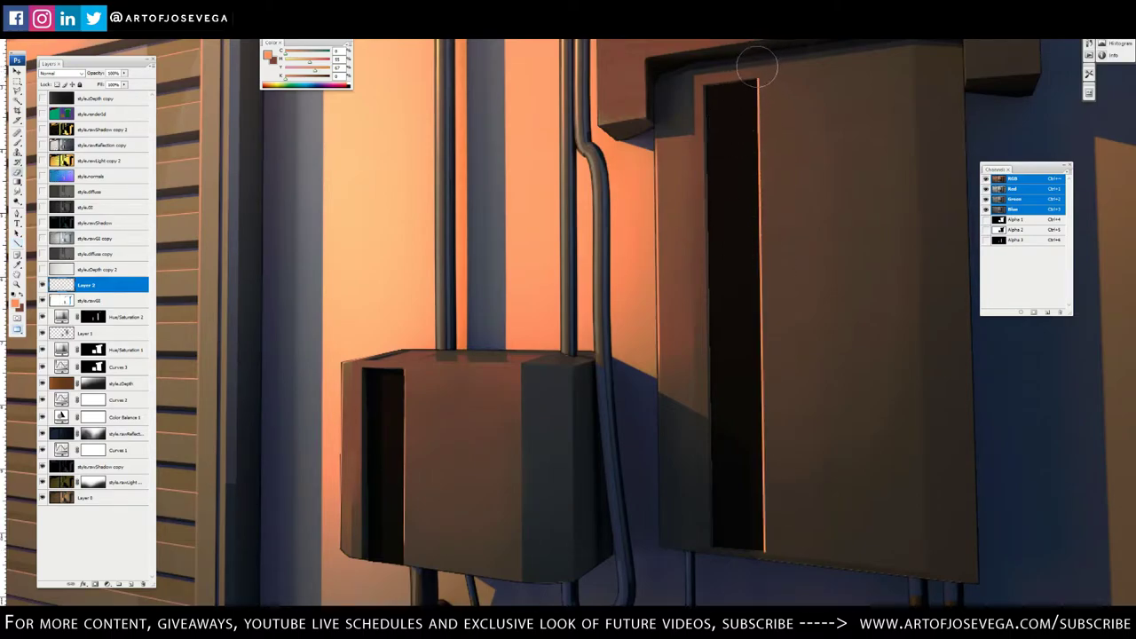
key("]")
left_click_drag(773, 68, 754, 537)
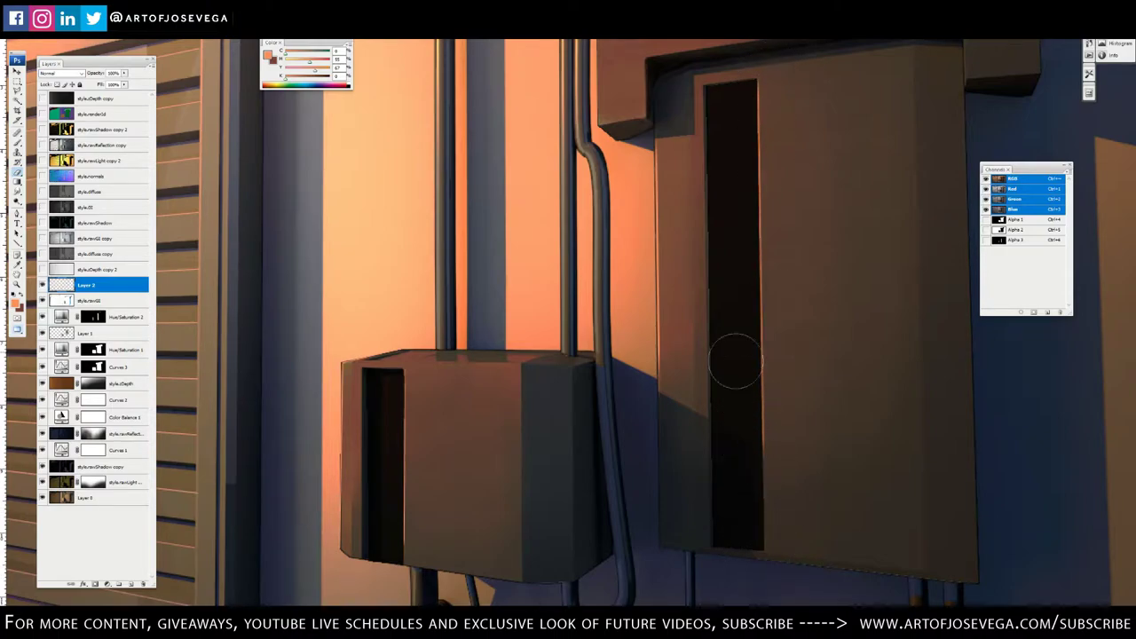
Draw thin peach highlight lines down the left edge and right arm of the large box's cap and soften them with the eraser
left_click_drag(610, 246, 617, 340)
key("o")
key("[")
key("[")
key("[")
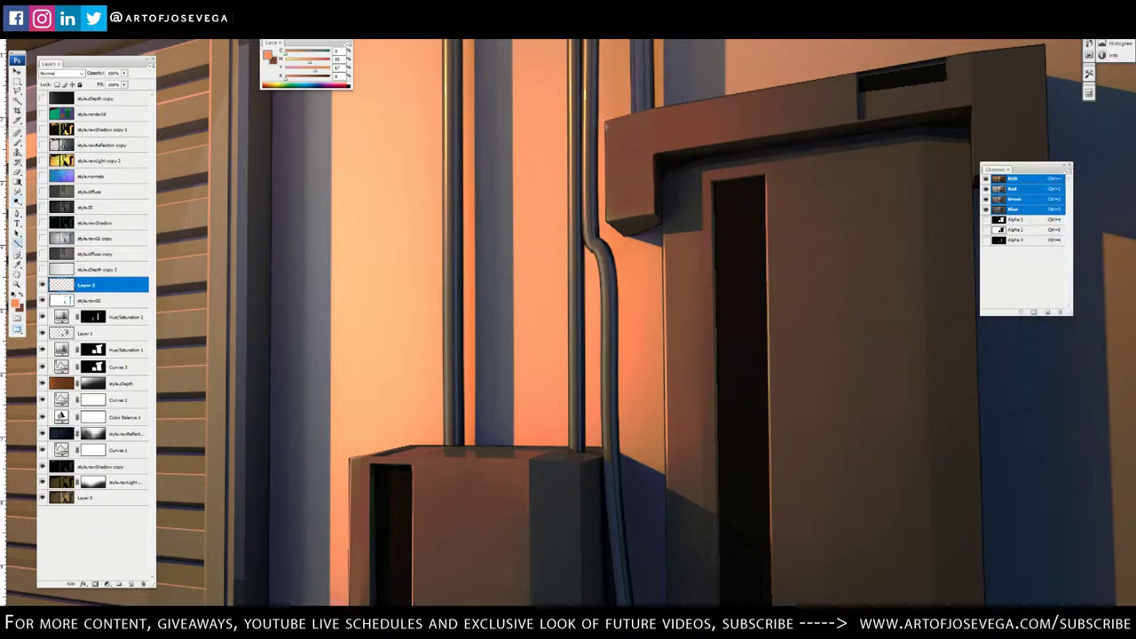
mouse_move(605, 121)
left_mouse_down()
mouse_move(606, 219)
mouse_move(611, 210)
mouse_move(548, 211)
left_mouse_up()
left_click_drag(848, 111, 851, 186)
key("e")
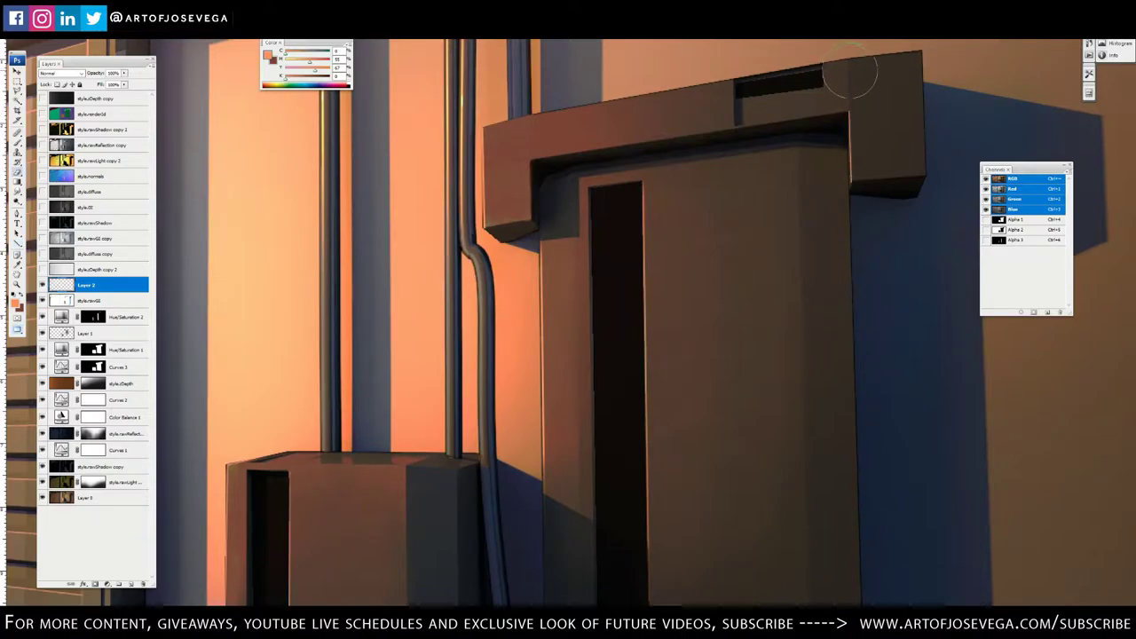
mouse_move(852, 77)
left_mouse_down()
mouse_move(862, 109)
mouse_move(845, 86)
left_mouse_up()
Draw a thin peach highlight line along the whole upper edge of the large box's cap and soften its far end
left_click_drag(548, 151, 586, 417)
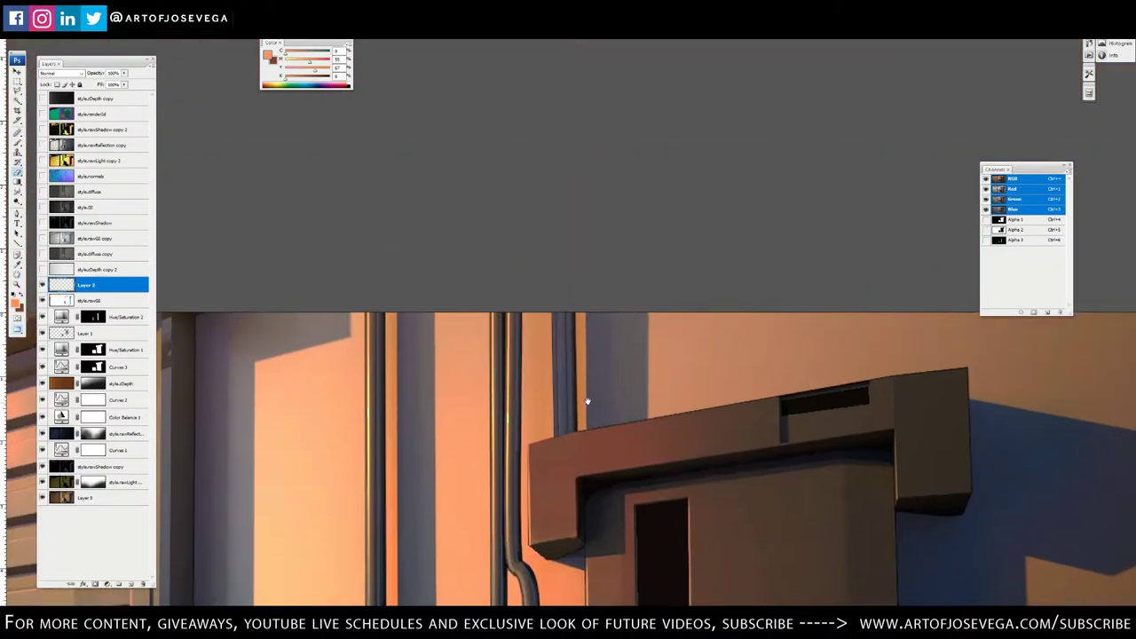
left_click_drag(554, 280, 556, 404)
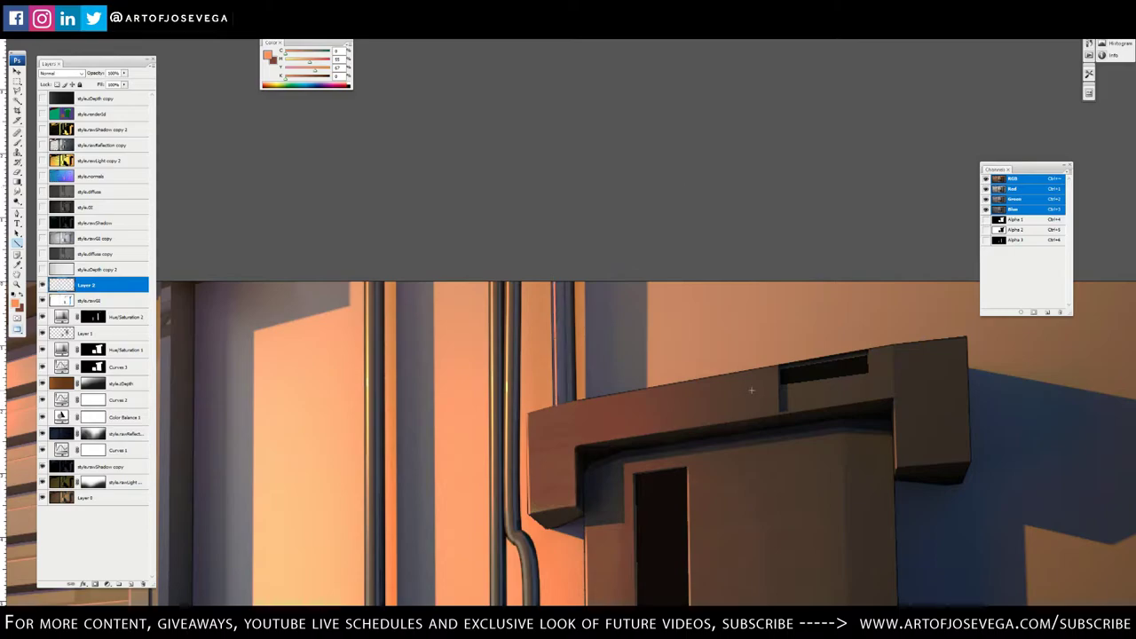
left_click_drag(456, 321, 583, 210)
left_click_drag(580, 389, 610, 263)
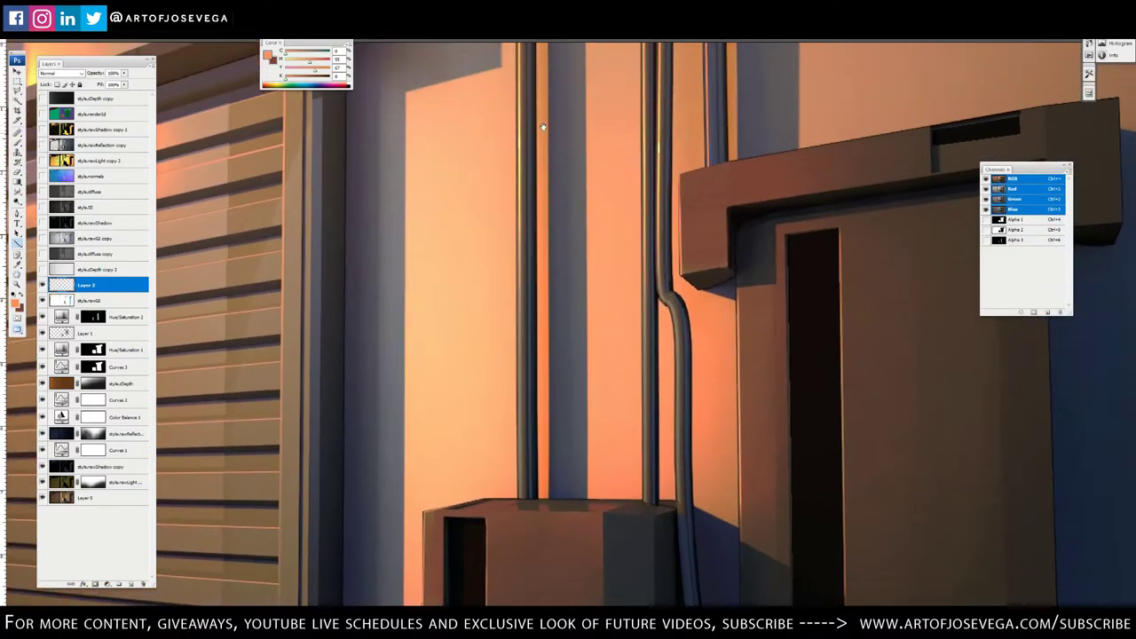
left_click_drag(543, 127, 531, 190)
left_click_drag(664, 310, 619, 172)
left_click_drag(641, 345, 633, 365)
left_click_drag(658, 234, 488, 255)
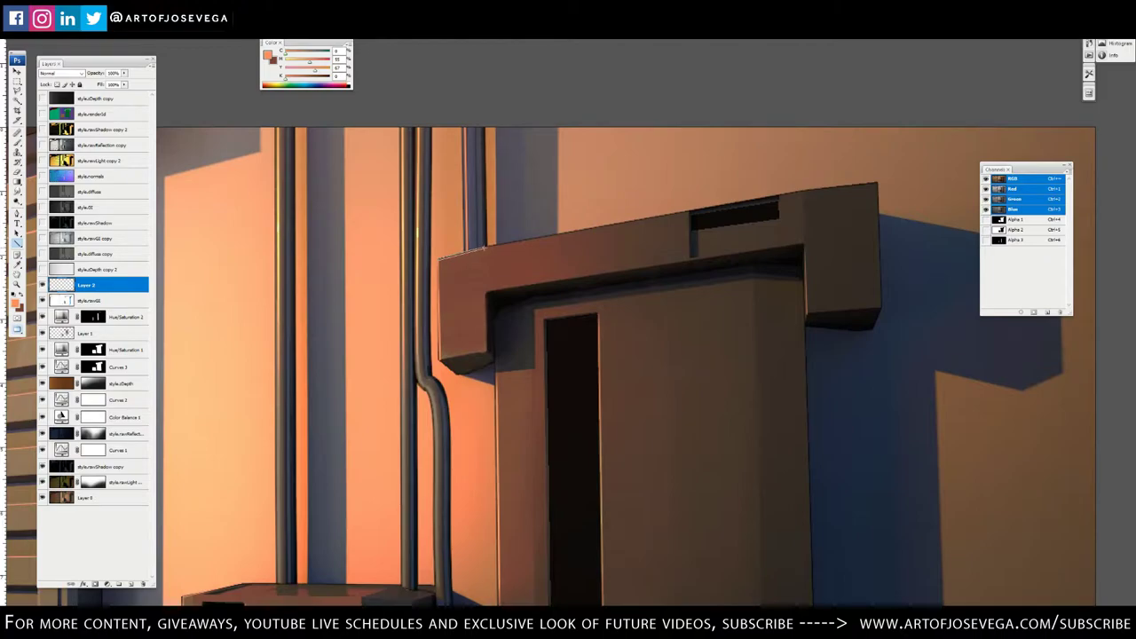
left_click(486, 246)
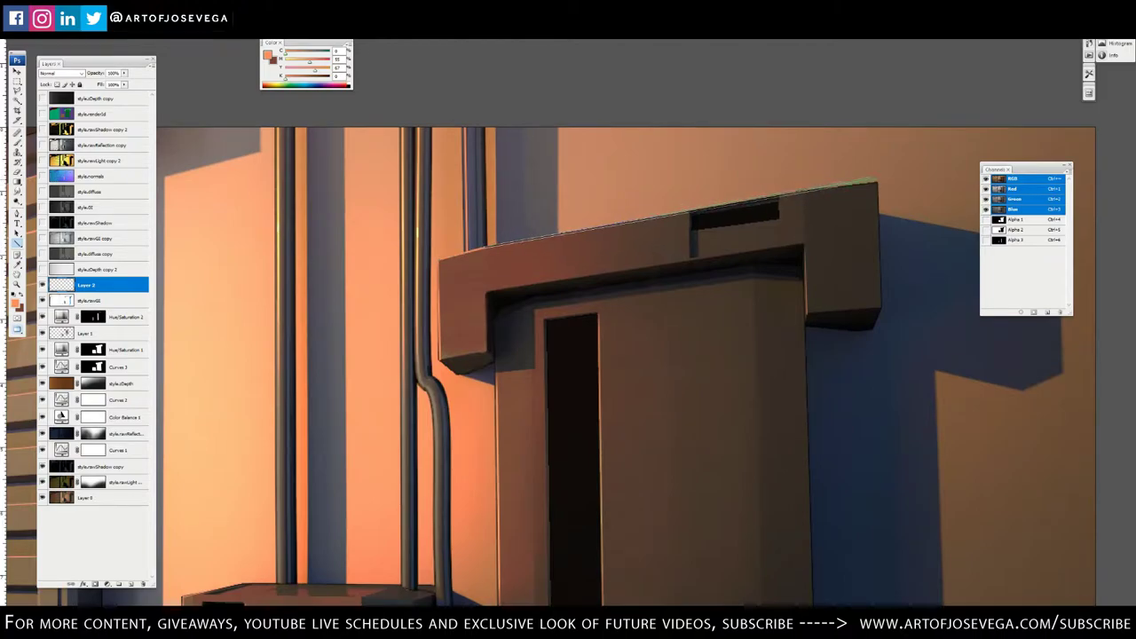
left_click_drag(485, 246, 878, 182)
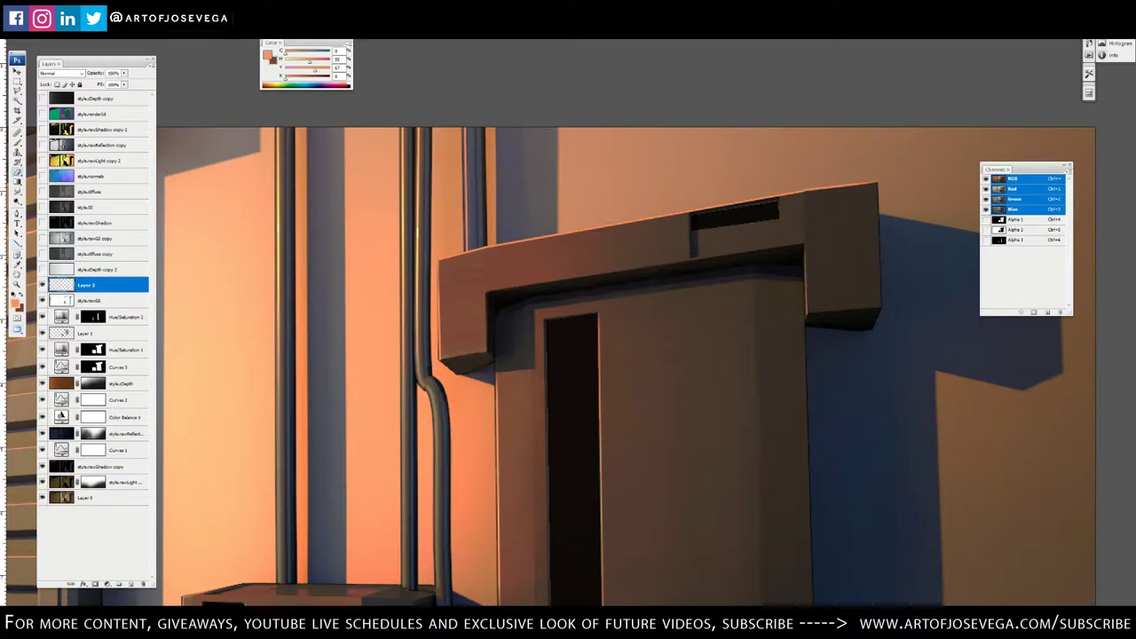
left_click_drag(868, 191, 785, 210)
Try a peach highlight line down the thin straight pipe beneath the large utility box
key("ctrl+minus")
key("ctrl+minus")
key("ctrl+minus")
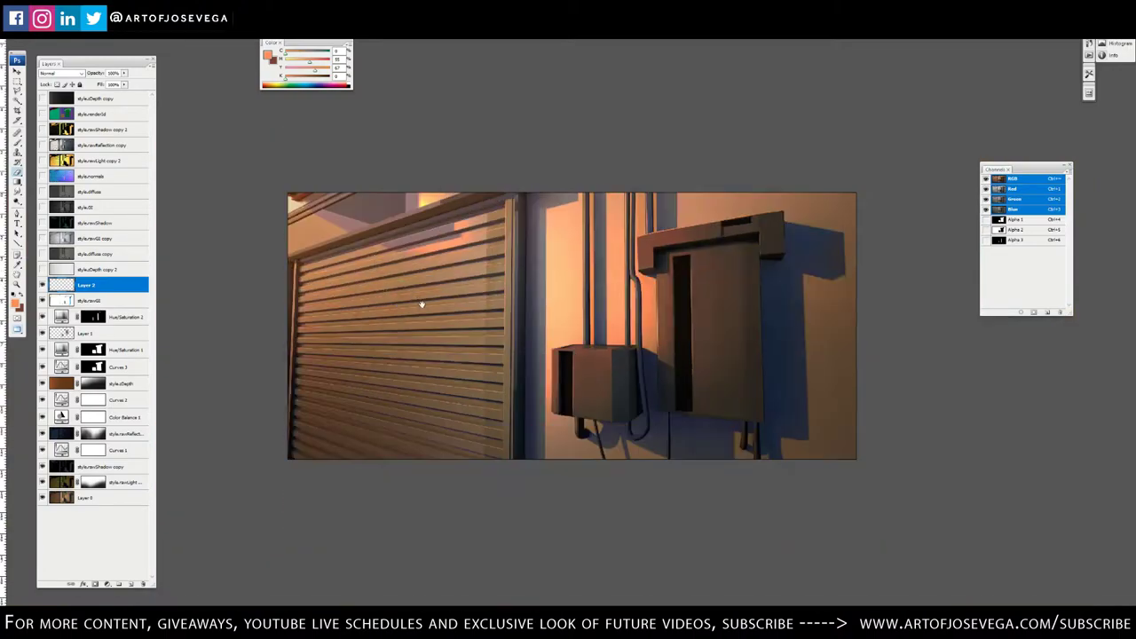
left_click_drag(410, 332, 338, 301)
key("ctrl+plus")
key("ctrl+plus")
key("ctrl+plus")
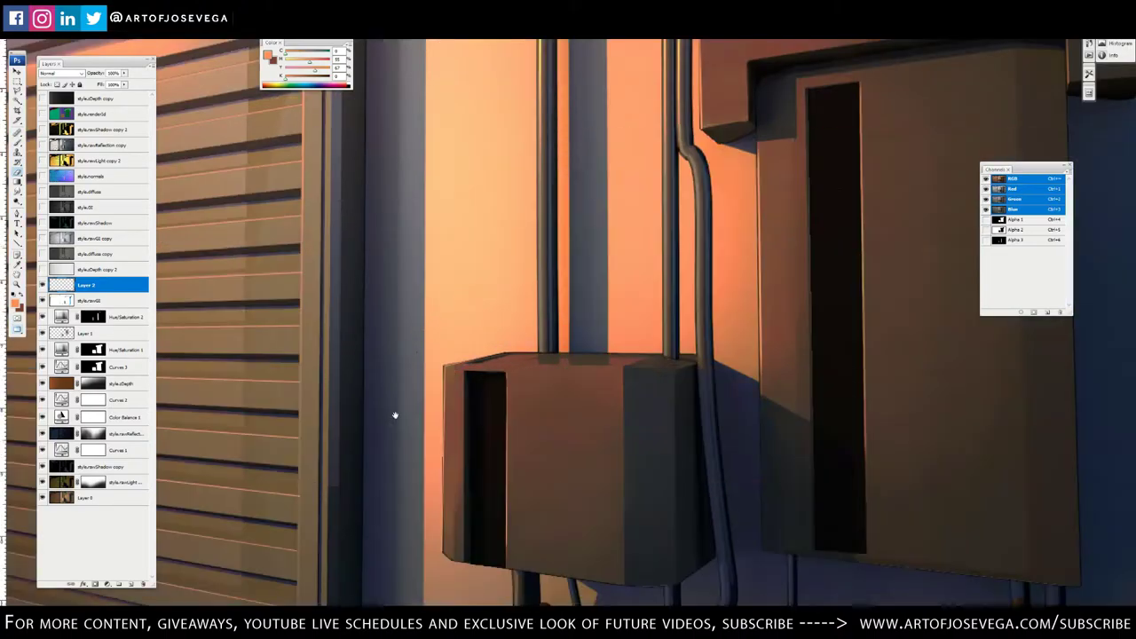
left_click_drag(432, 476, 439, 247)
key("u")
mouse_move(651, 328)
left_mouse_down()
mouse_move(551, 413)
mouse_move(538, 337)
mouse_move(551, 346)
left_mouse_up()
left_click_drag(634, 356, 637, 492)
key("ctrl+z")
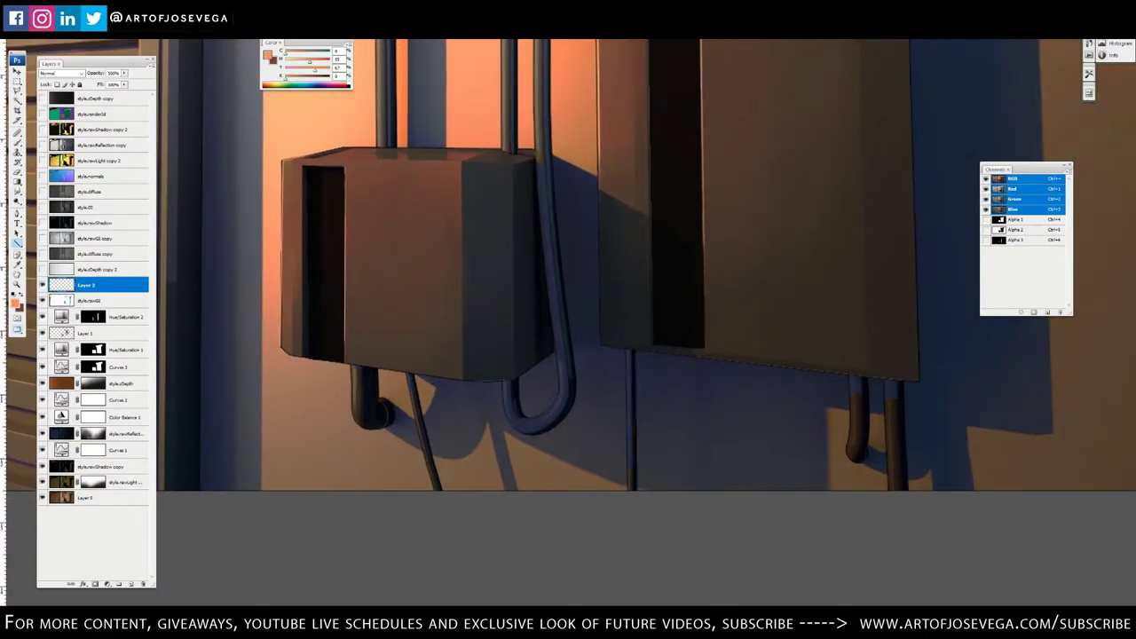
Draw softened peach highlights on the bent and thick straight pipes beneath the large box and on the thin cable beneath the small box
left_click_drag(640, 406, 540, 387)
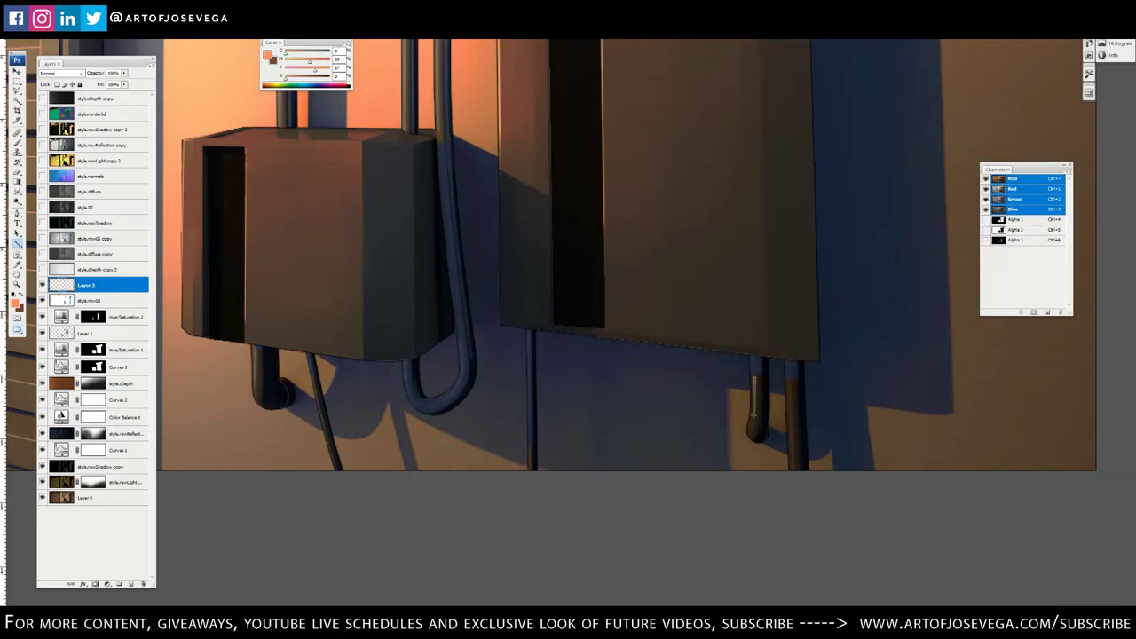
left_click_drag(792, 476, 793, 480)
key("b")
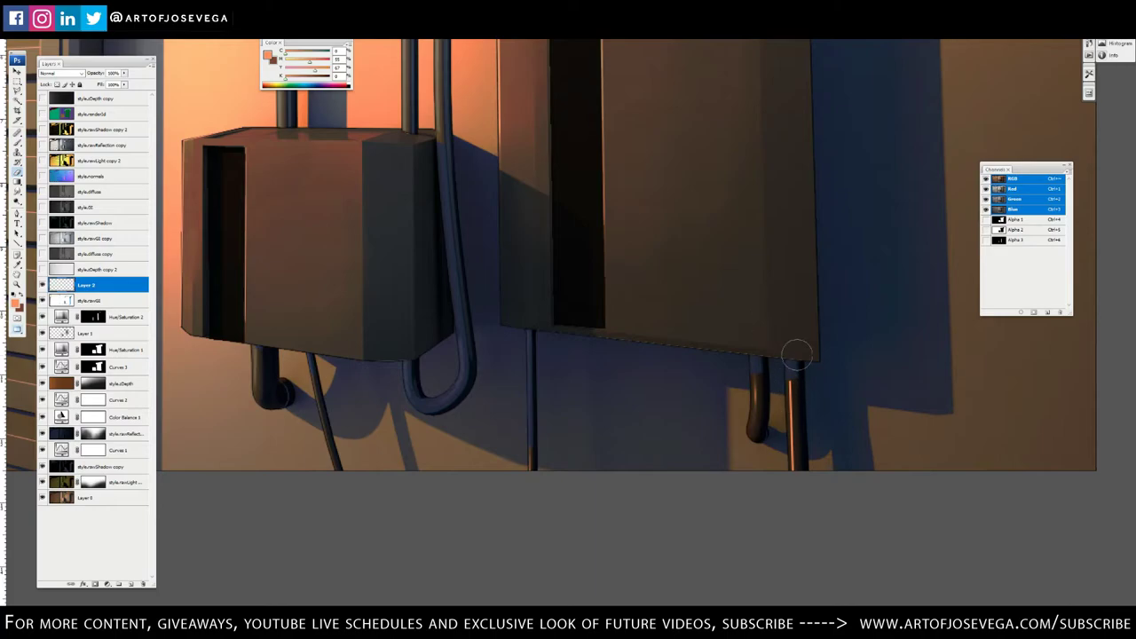
mouse_move(788, 463)
left_mouse_down()
mouse_move(791, 431)
mouse_move(791, 531)
left_mouse_up()
left_click_drag(313, 379, 328, 449)
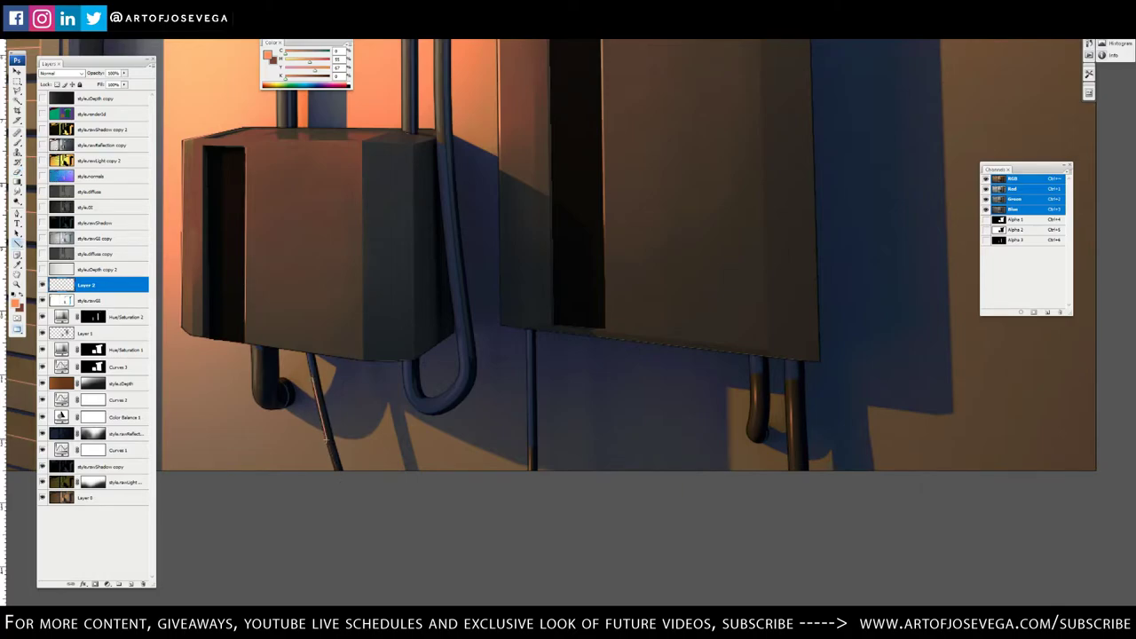
key("b")
Draw thin peach highlight lines down the small utility box's outer left edge and adjacent corner and soften them with the eraser
key("ctrl+minus")
key("ctrl+minus")
key("ctrl+plus")
key("ctrl+plus")
left_click_drag(447, 443, 452, 418)
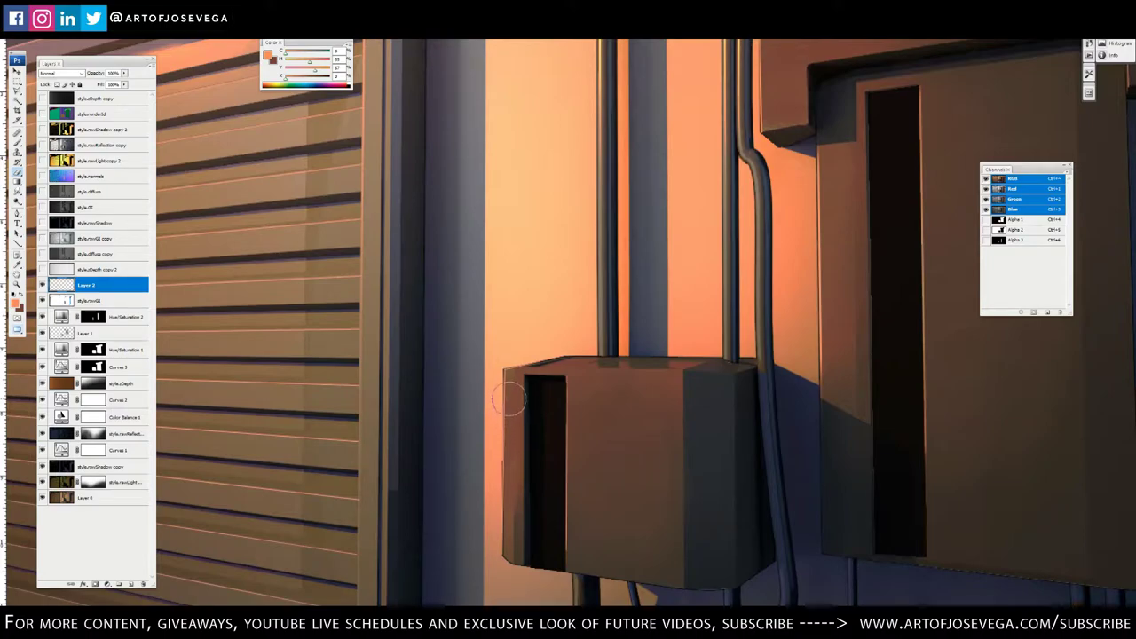
key("u")
left_click_drag(503, 370, 506, 558)
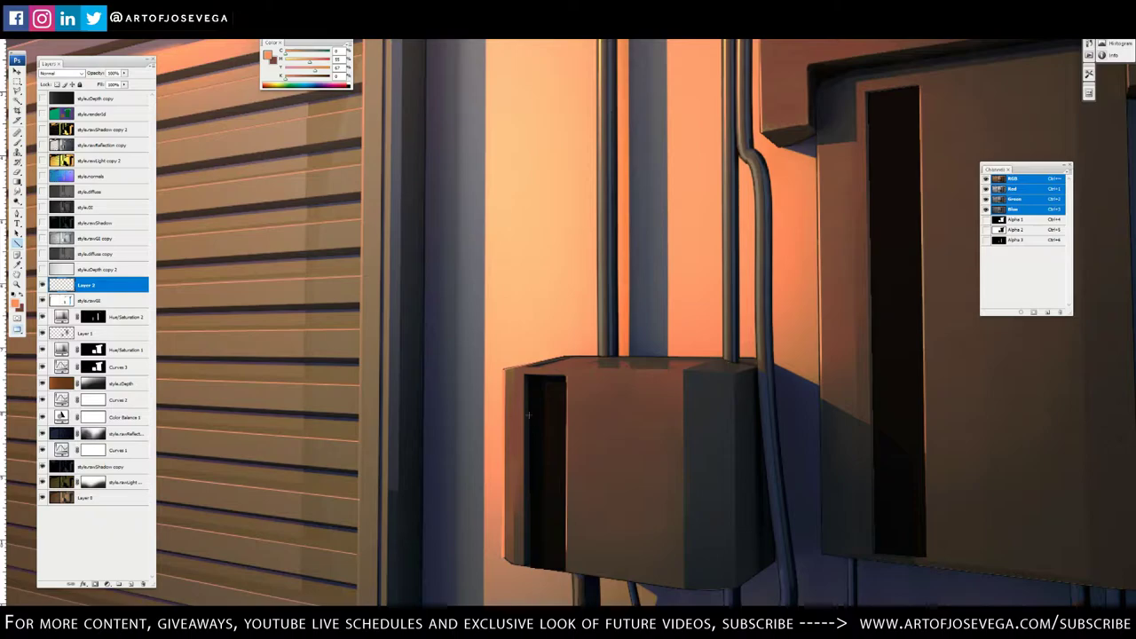
left_click_drag(515, 371, 513, 558)
key("e")
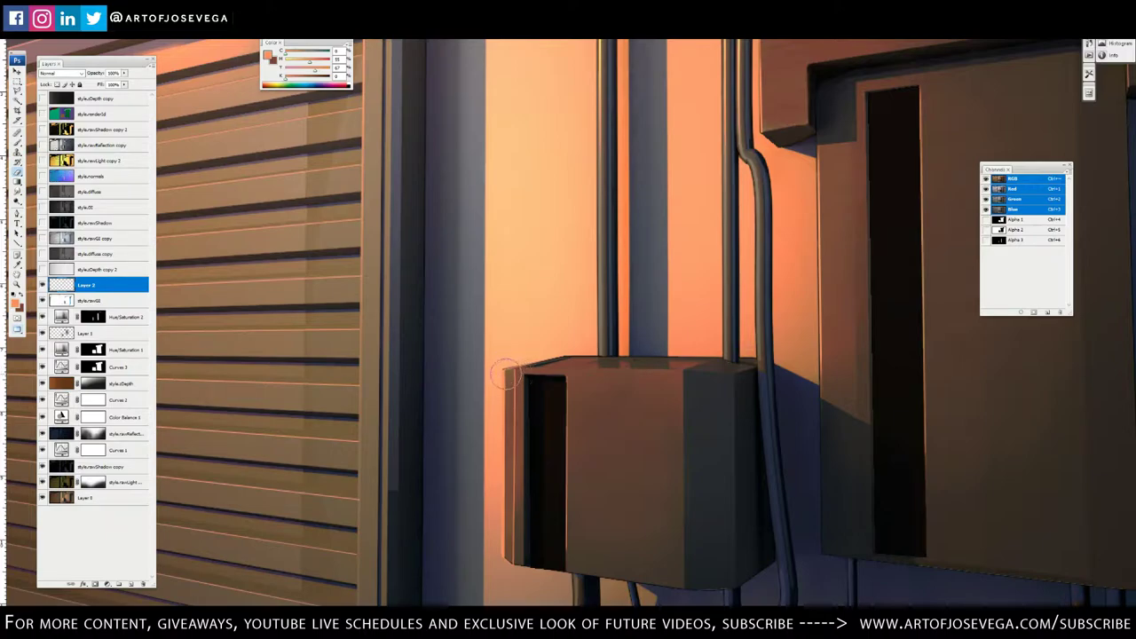
Draw a thin peach highlight line along the small utility box's upper front edge and soften it with the eraser
key("u")
left_click_drag(510, 370, 684, 369)
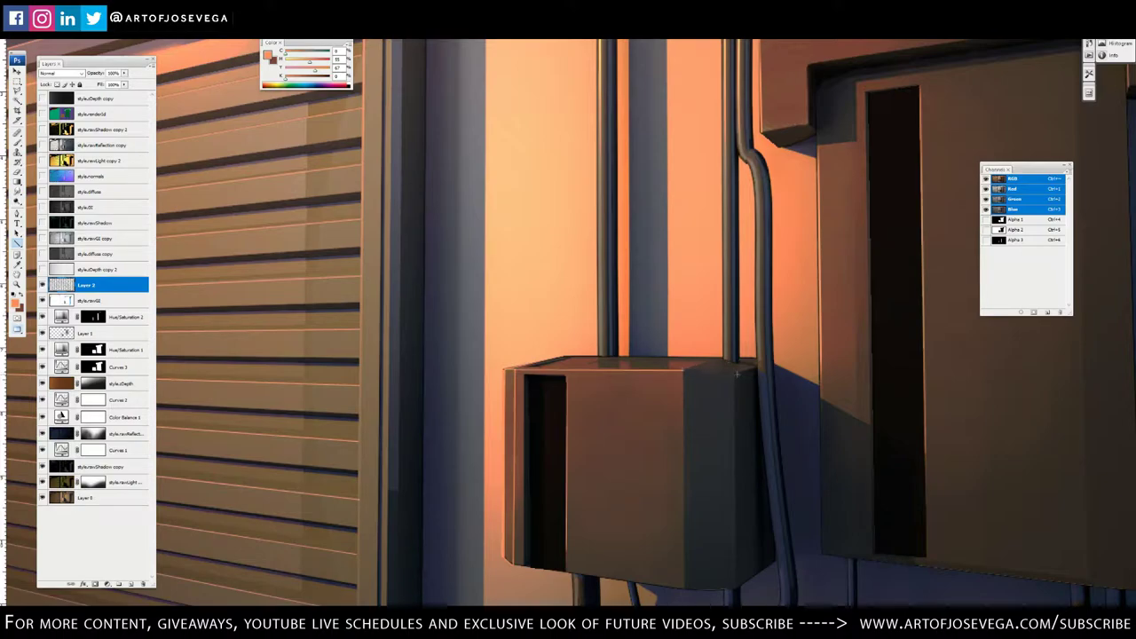
key("e")
left_click_drag(720, 389, 639, 385)
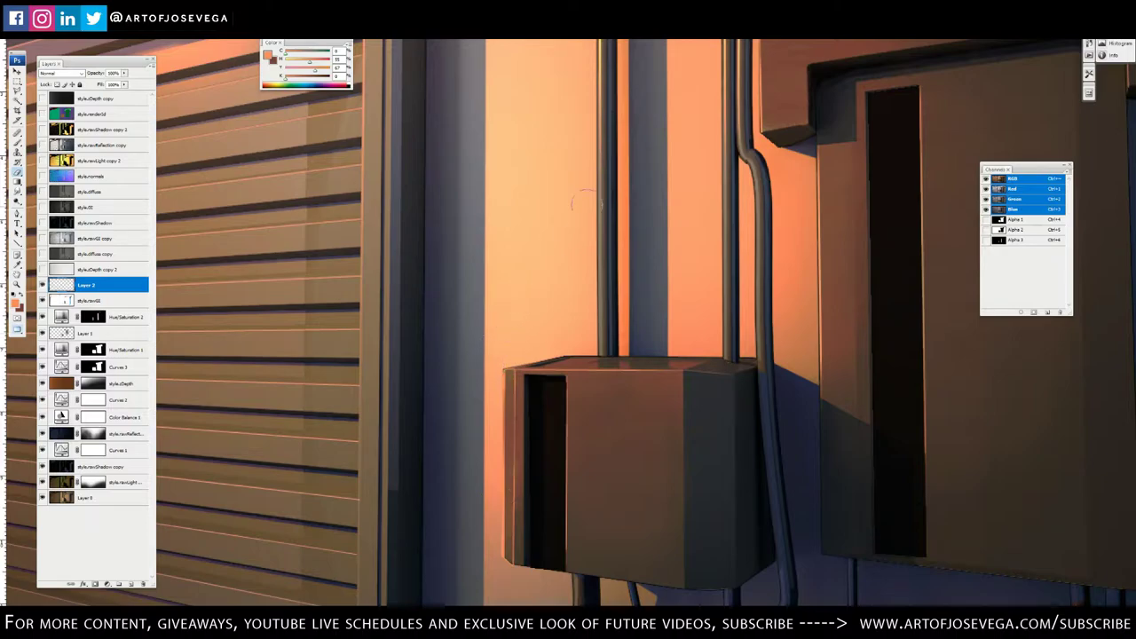
Examine the new box and pipe highlights against the whole scene
key("ctrl+minus")
key("ctrl+minus")
key("ctrl+minus")
key("ctrl+minus")
key("ctrl+minus")
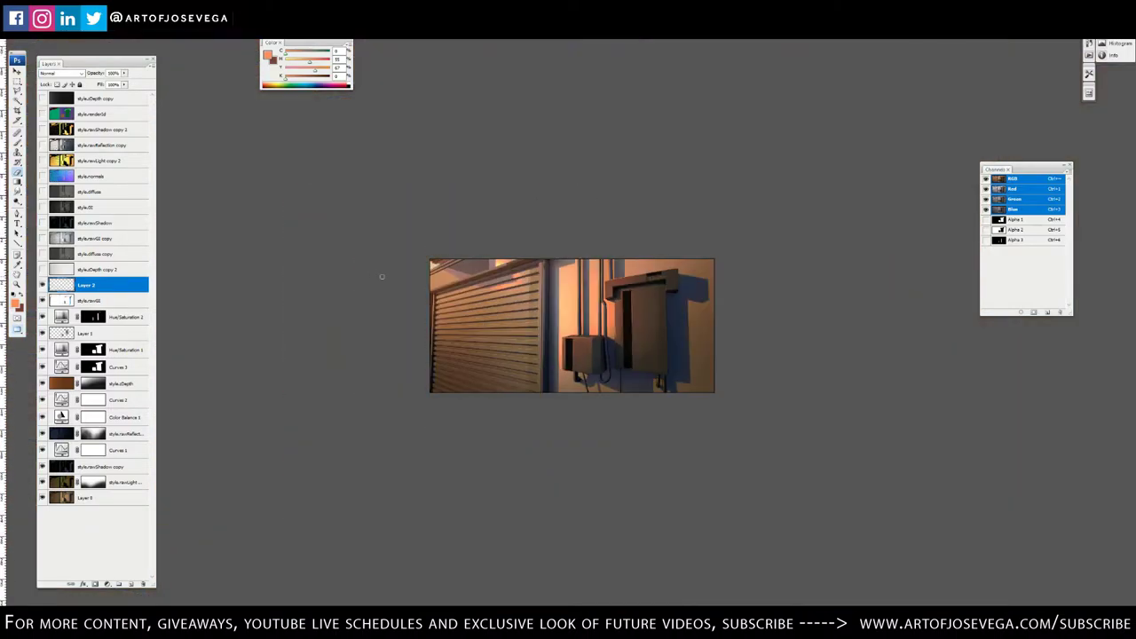
key("ctrl+plus")
key("ctrl+plus")
key("ctrl+plus")
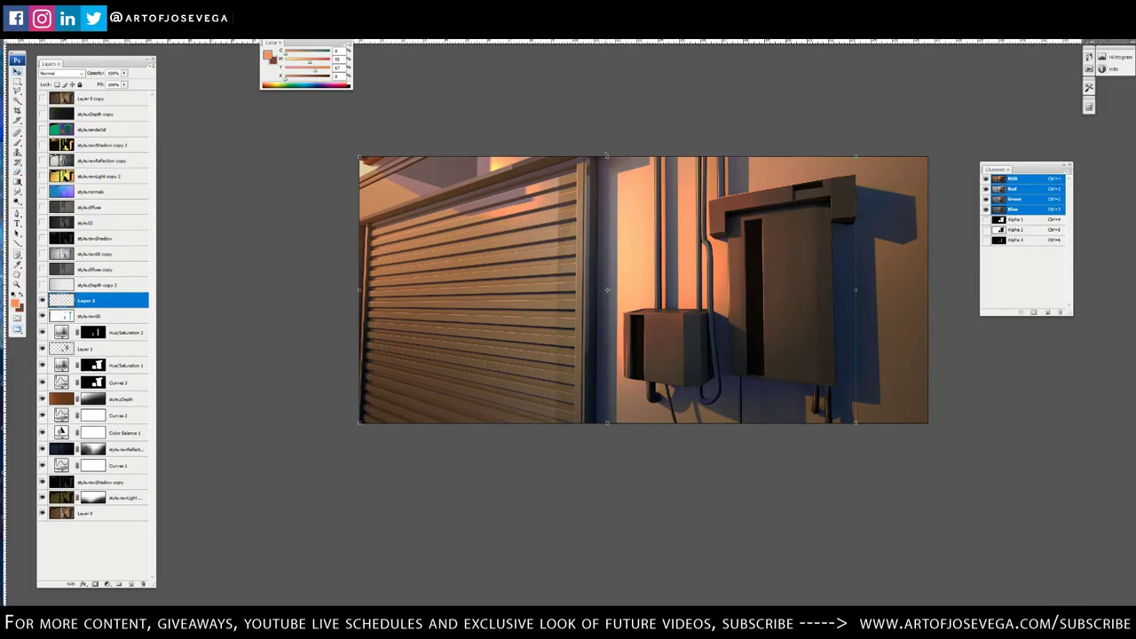
key("ctrl+plus")
key("ctrl+plus")
key("ctrl+plus")
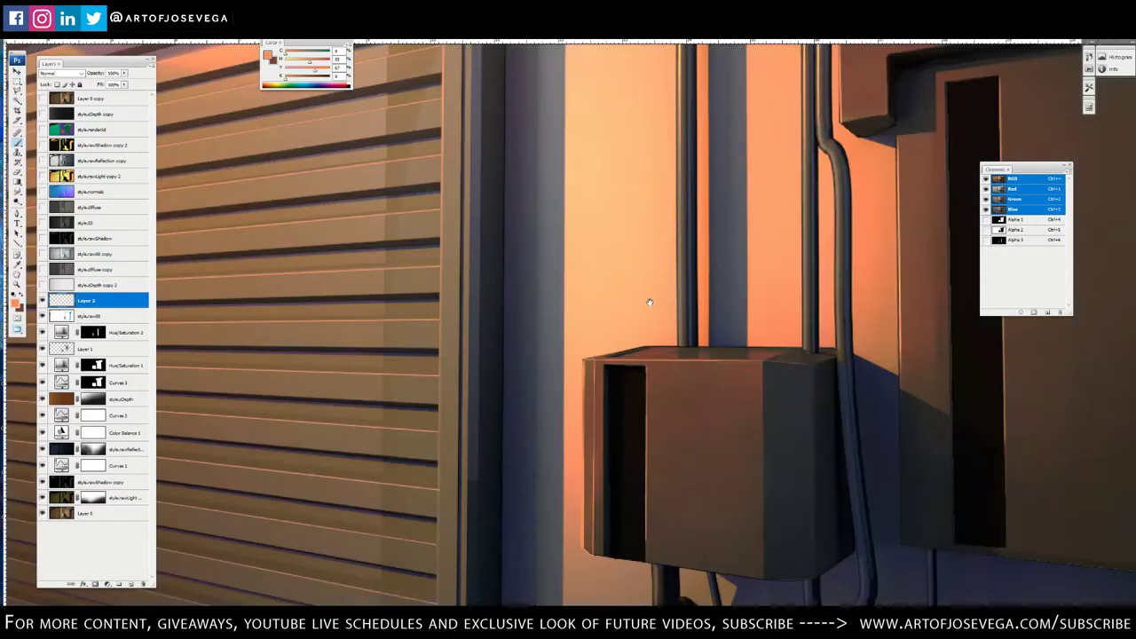
Sample the dark grey-blue shade of the short pipe behind the large box's cap as the foreground colour
left_click_drag(694, 318, 468, 256)
mouse_move(535, 323)
left_mouse_down()
mouse_move(522, 297)
mouse_move(510, 355)
left_mouse_up()
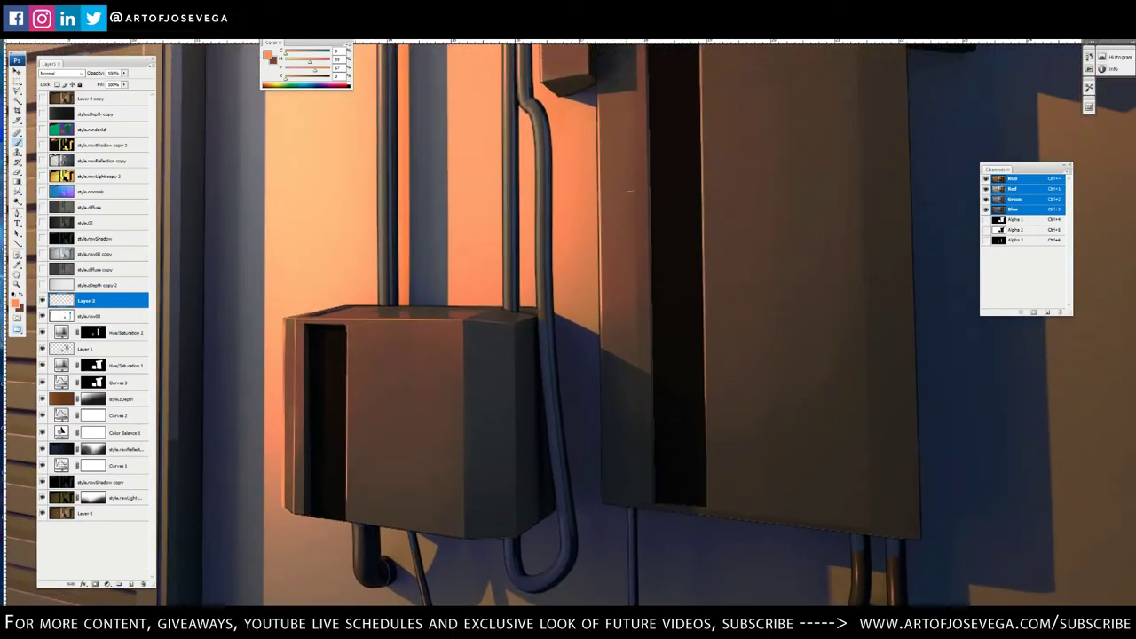
key("u")
left_click_drag(536, 246, 393, 413)
left_click_drag(517, 335, 468, 381)
left_click_drag(571, 195, 556, 212)
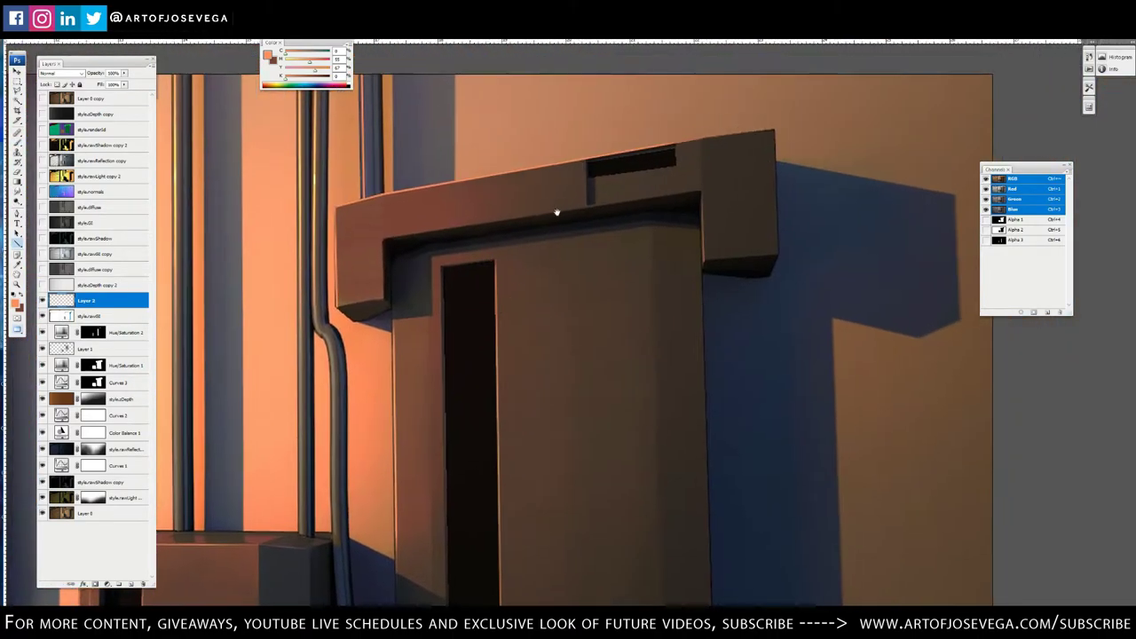
left_click_drag(708, 184, 739, 216)
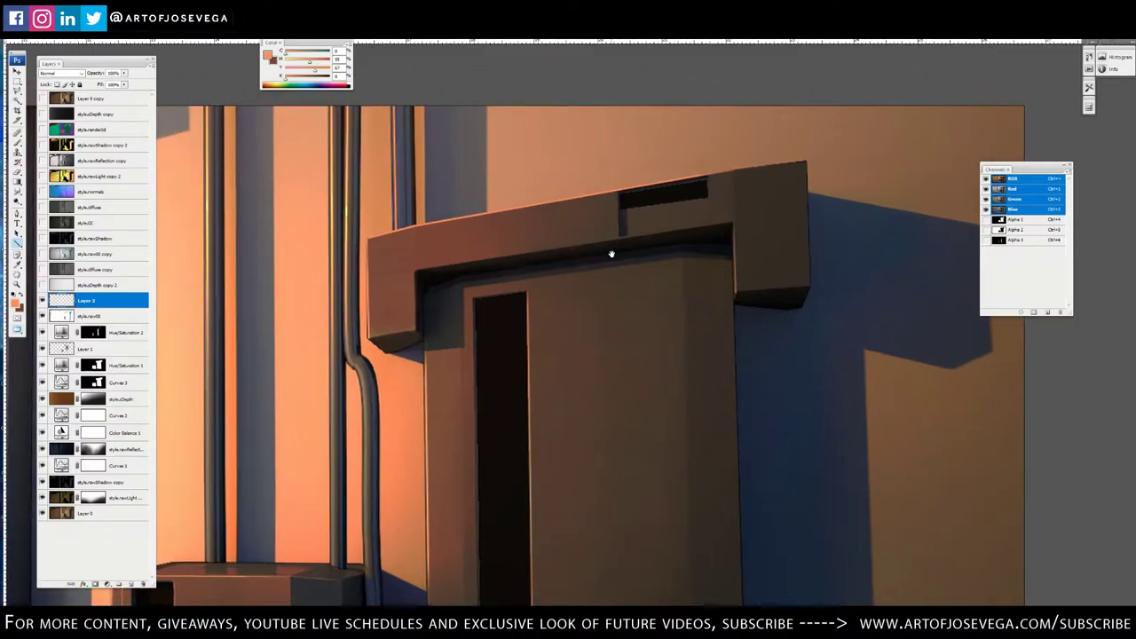
left_click_drag(457, 259, 581, 325)
scroll(518, 258, "left", 3)
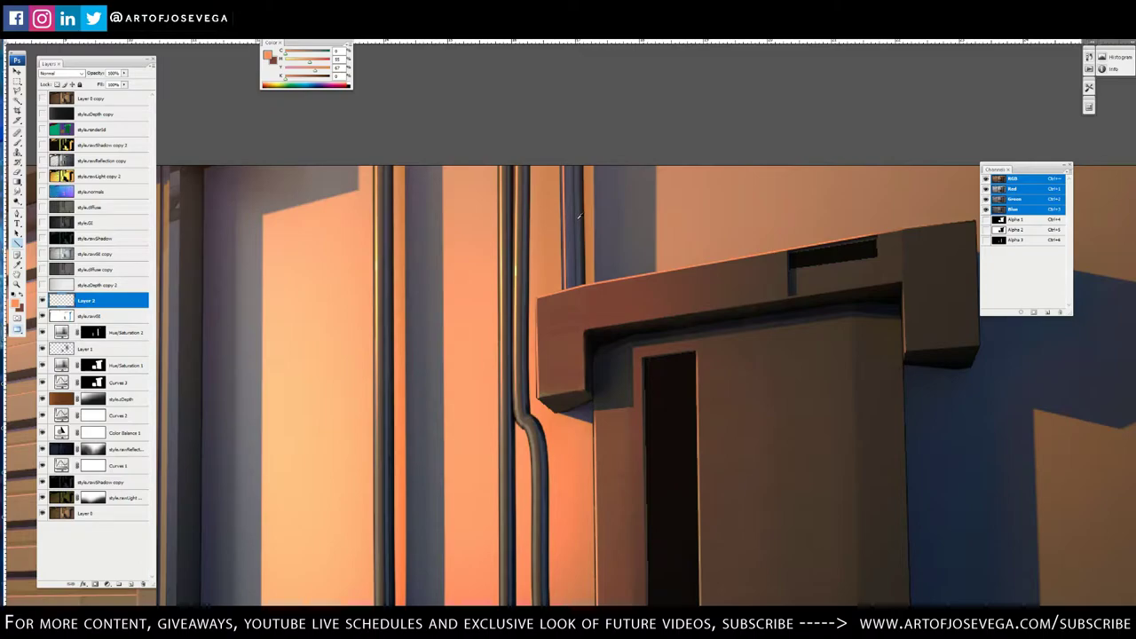
left_click(579, 217, "alt")
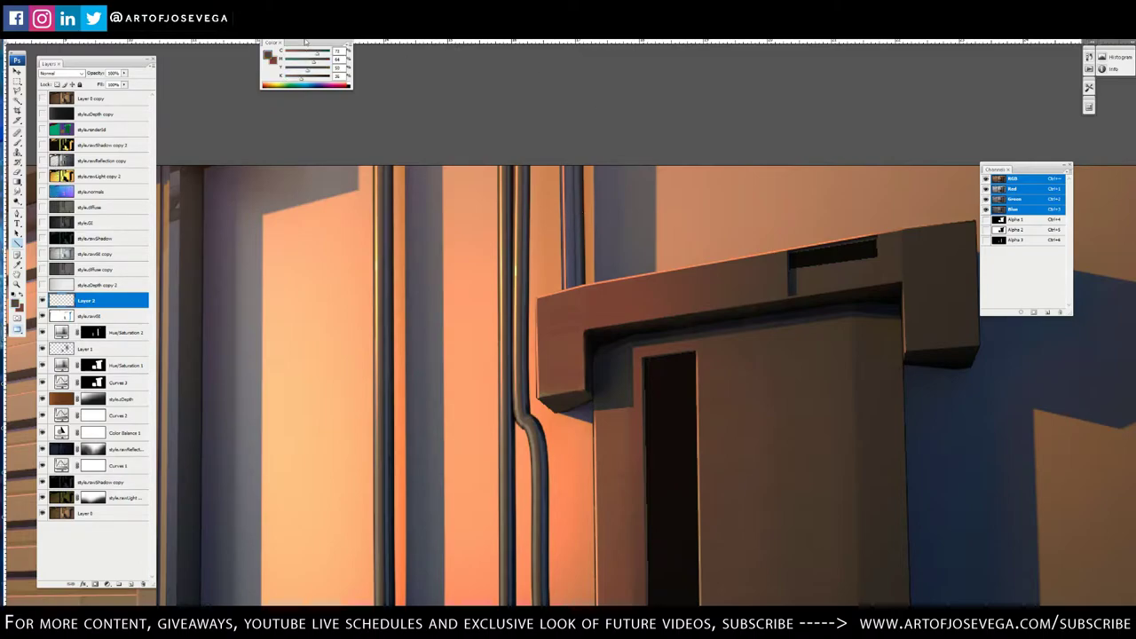
Change the foreground colour to a lighter, muted slate blue in the colour picker
left_click_drag(305, 42, 410, 80)
left_click(375, 98)
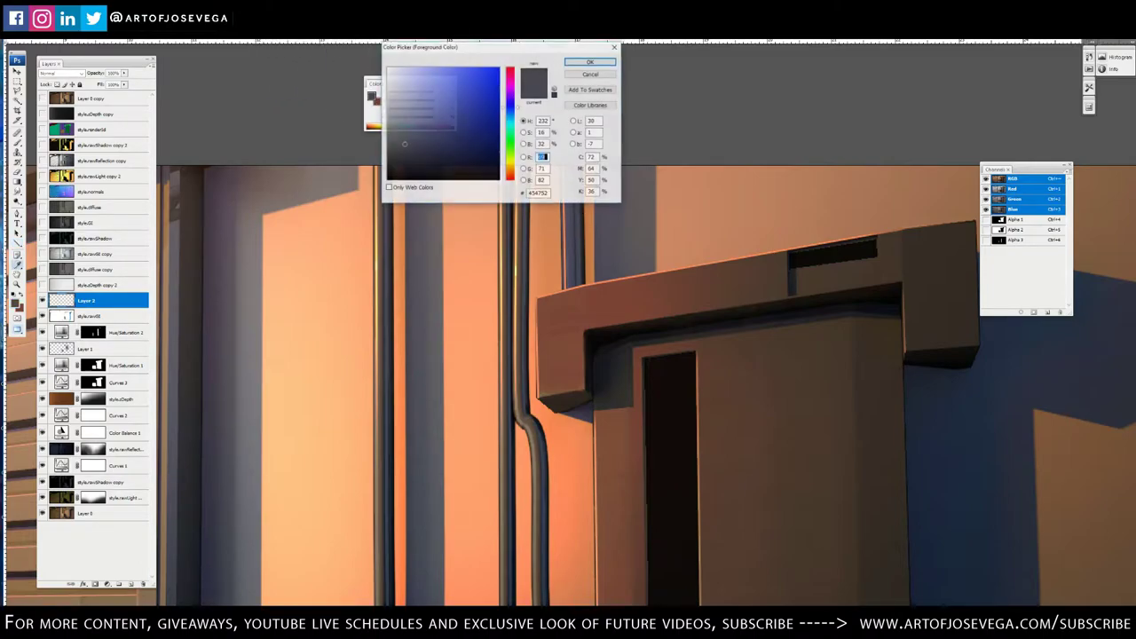
left_click(575, 132)
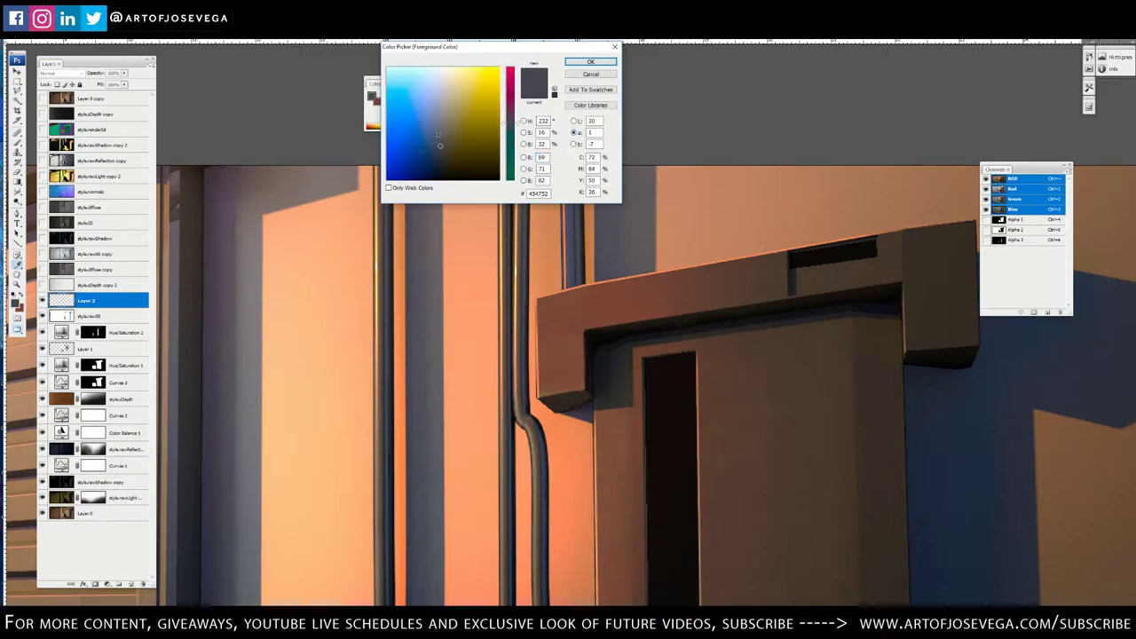
left_click(435, 134)
left_click_drag(435, 133, 435, 129)
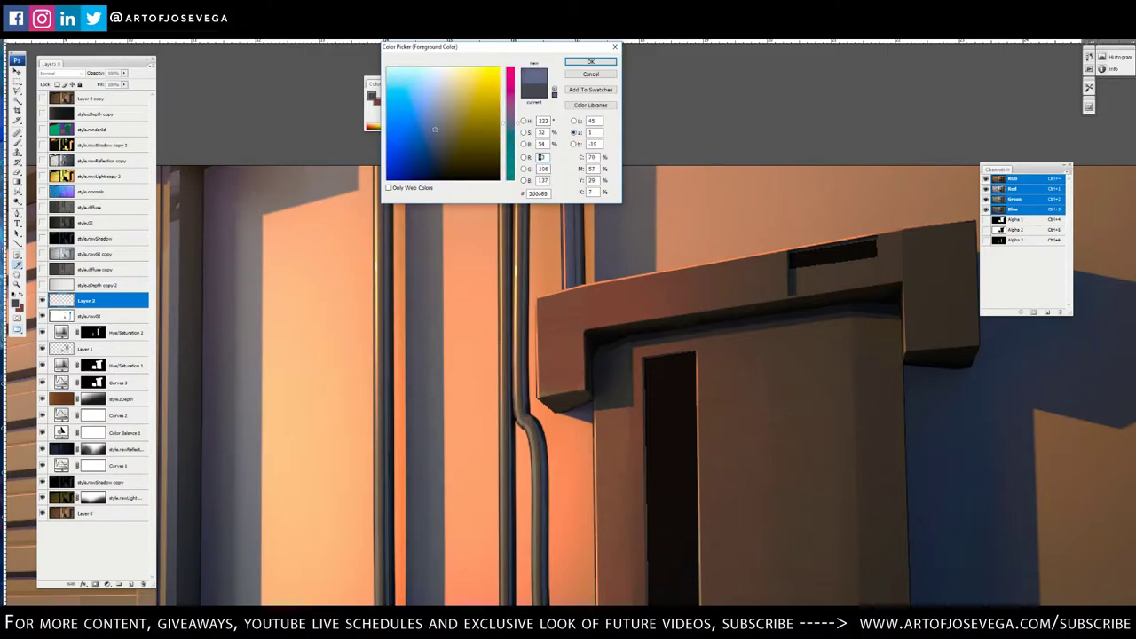
left_click(590, 62)
Add a new layer and draw a thin blue highlight line down the short pipe behind the large box's cap
left_click_drag(503, 154, 523, 144)
left_click(131, 583)
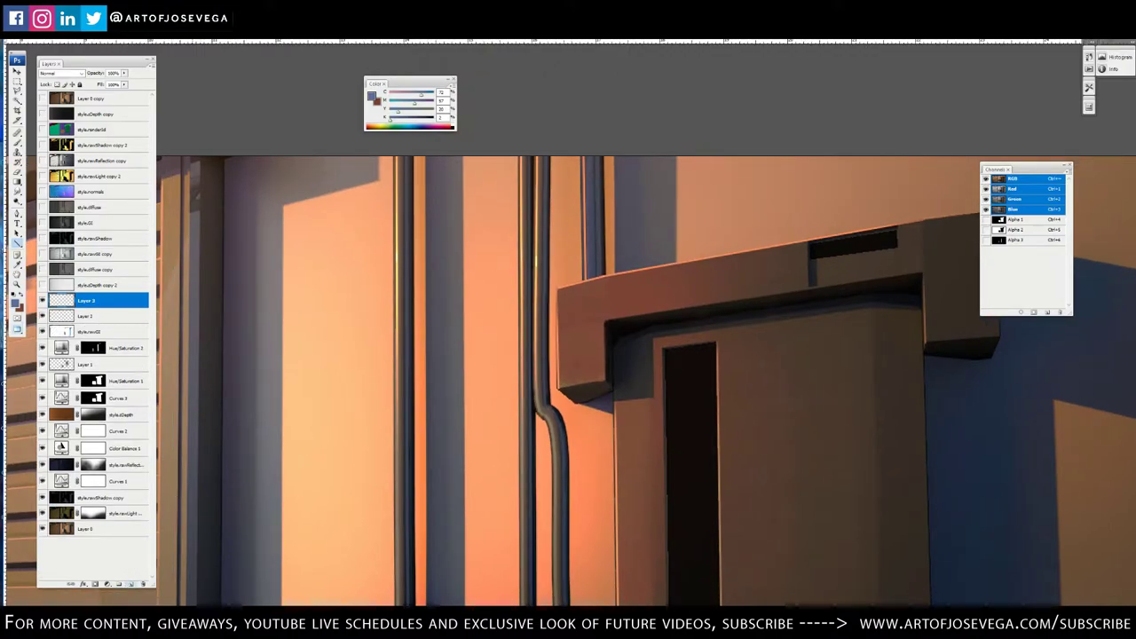
left_click_drag(530, 272, 521, 284)
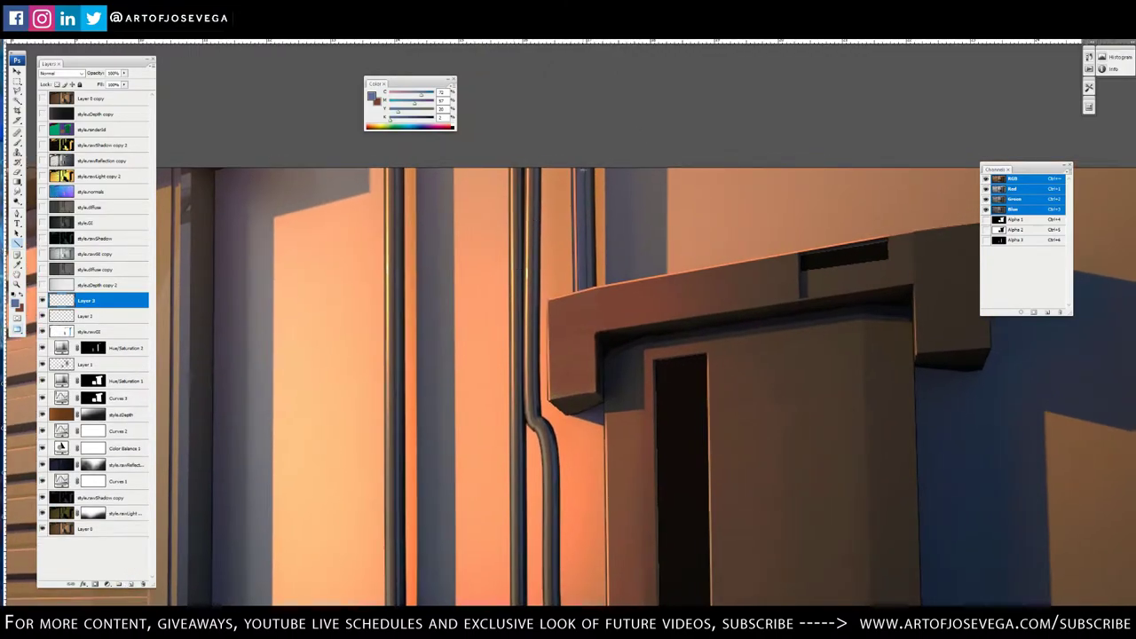
left_click_drag(588, 165, 593, 287)
Draw a thin blue highlight line down the small utility box's shadow-side corner and soften it with the eraser
scroll(692, 432, "down", 5)
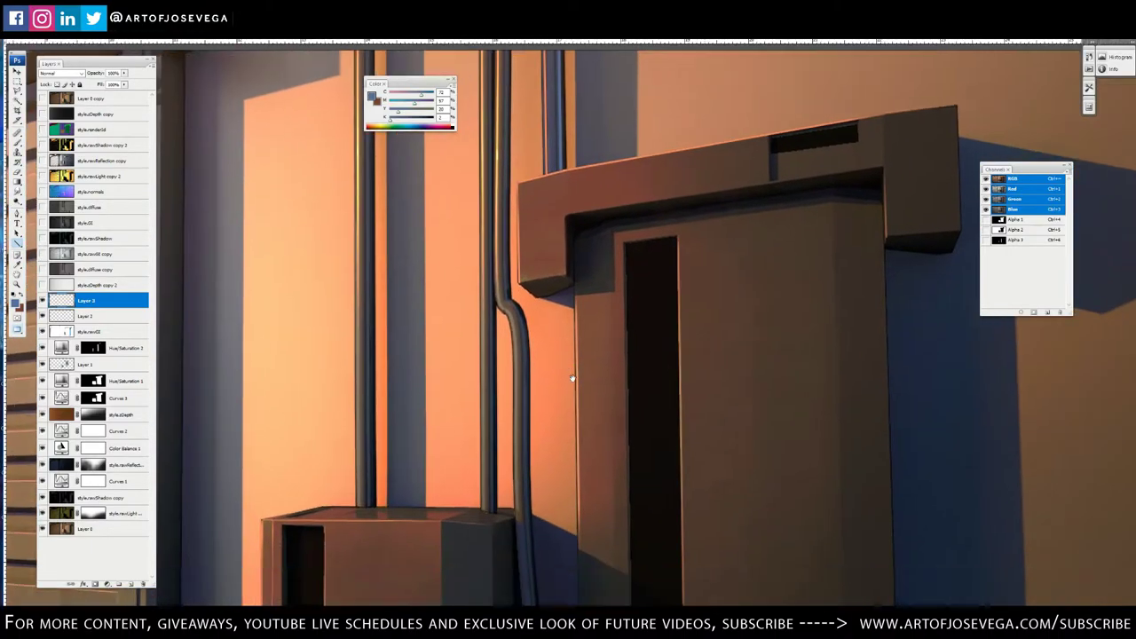
scroll(592, 293, "down", 3)
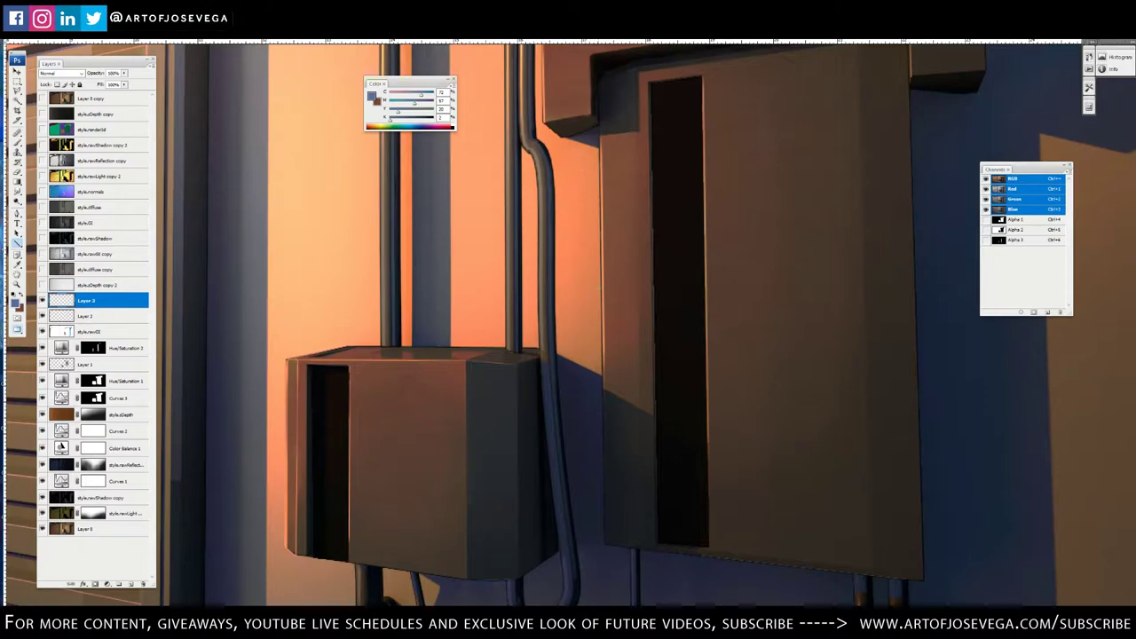
scroll(533, 305, "down", 2)
left_click_drag(533, 306, 522, 497)
left_click_drag(513, 396, 510, 379)
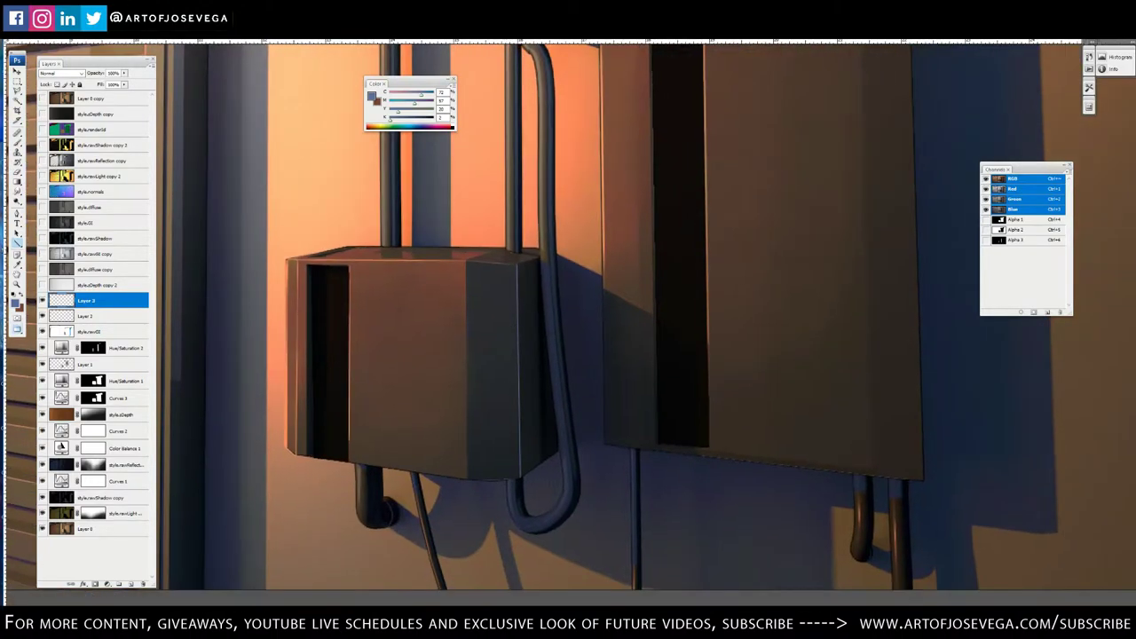
left_click_drag(509, 273, 501, 356)
key("bracketright")
mouse_move(517, 295)
left_mouse_down()
mouse_move(508, 531)
mouse_move(525, 311)
left_mouse_up()
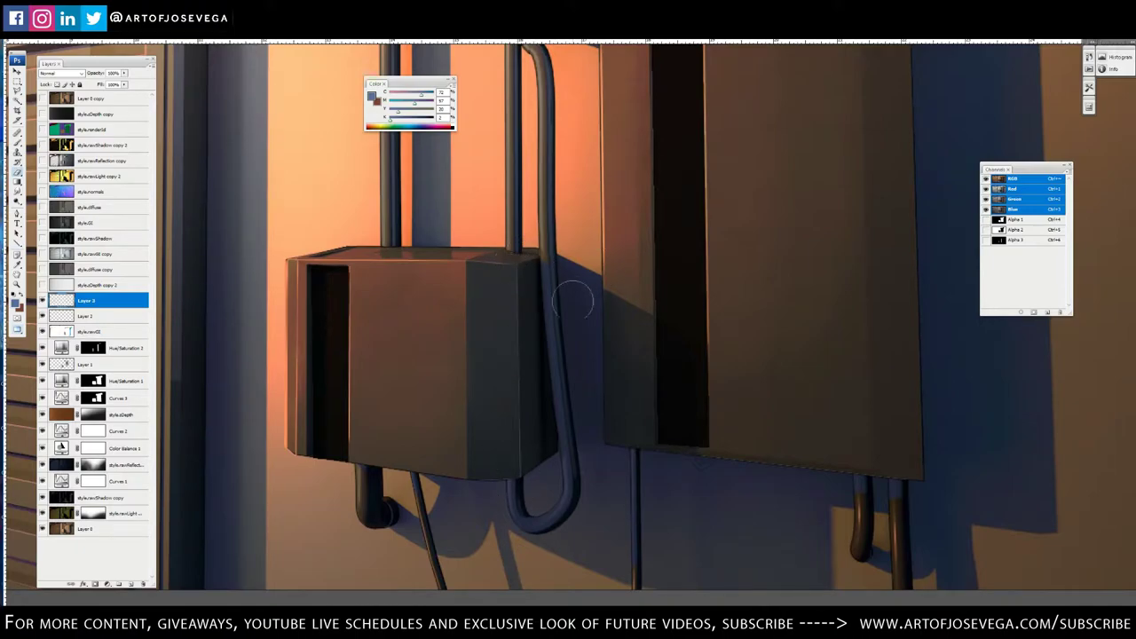
Draw a thin blue highlight line along the thin cable beneath the large box
key("u")
left_click_drag(533, 429, 470, 378)
mouse_move(553, 382)
left_mouse_down()
mouse_move(503, 380)
mouse_move(529, 558)
left_mouse_up()
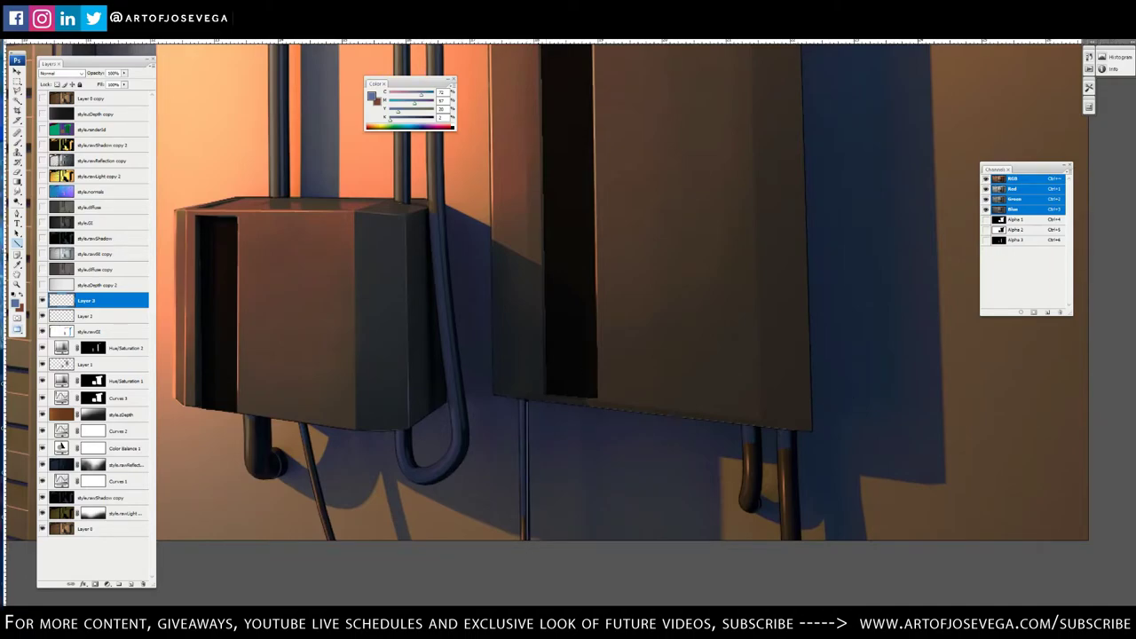
key("e")
Draw a thin blue highlight line down the thick straight pipe beneath the large box and soften it with the eraser
key("u")
left_click_drag(793, 433, 799, 544)
left_click_drag(787, 361, 765, 456)
scroll(786, 526, "up", 3)
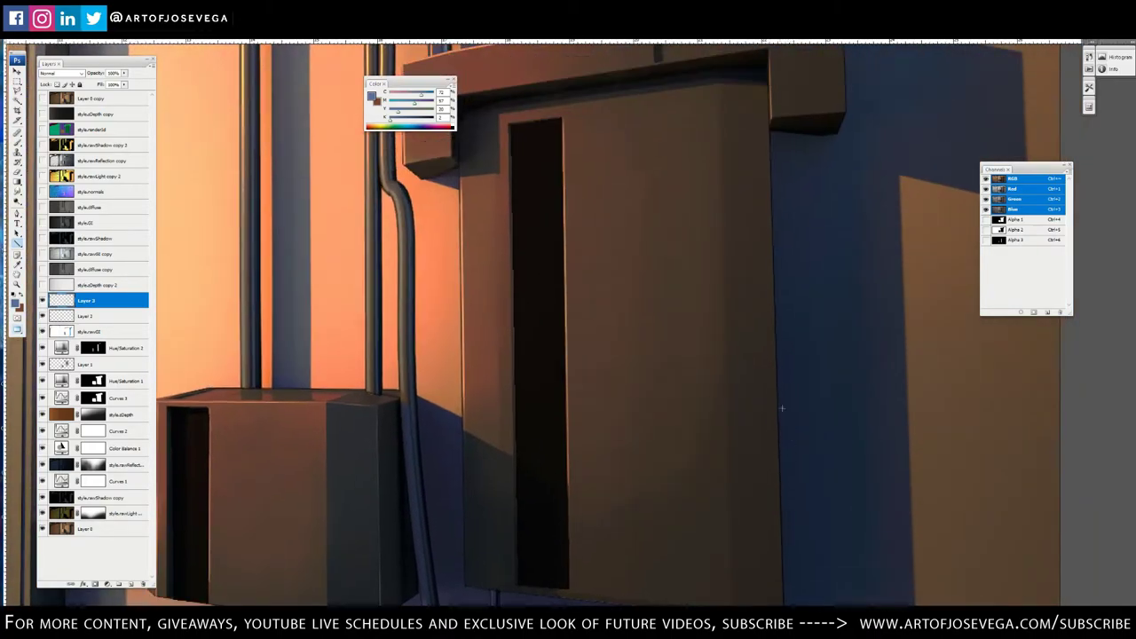
key("ctrl+minus")
key("ctrl+minus")
key("ctrl+minus")
key("ctrl+plus")
key("ctrl+plus")
key("ctrl+plus")
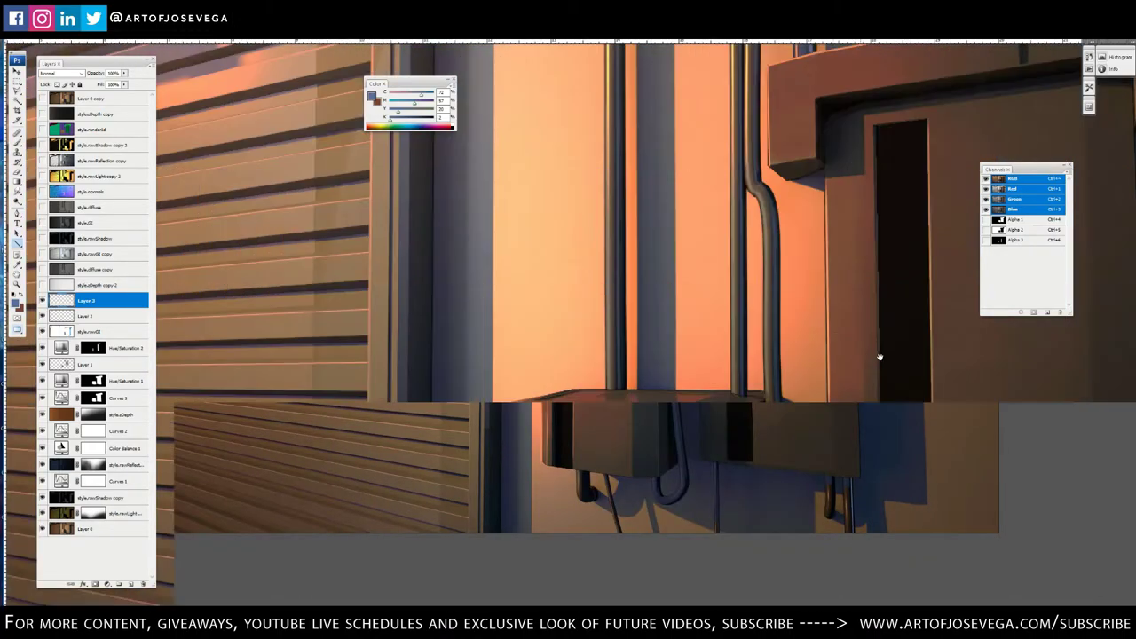
mouse_move(880, 357)
left_mouse_down()
mouse_move(513, 176)
mouse_move(389, 146)
left_mouse_up()
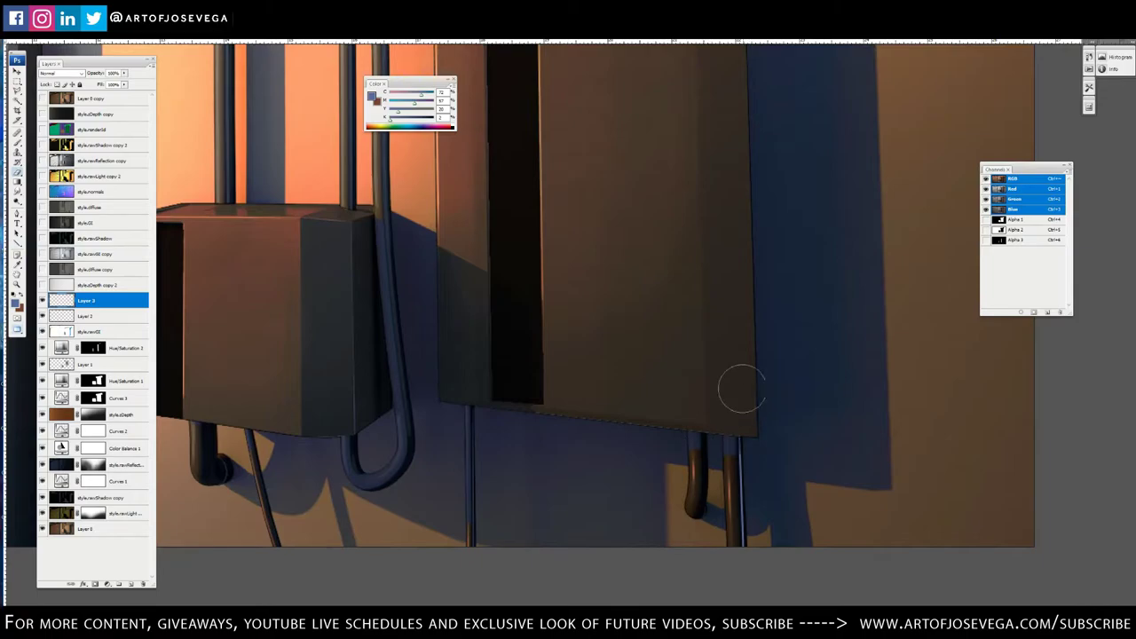
left_click_drag(731, 443, 738, 580)
Draw thin blue highlight lines down the shadow-side edges of the large box and its cap, softening them with the eraser
mouse_move(753, 301)
left_mouse_down()
mouse_move(722, 495)
mouse_move(731, 517)
mouse_move(746, 195)
left_mouse_up()
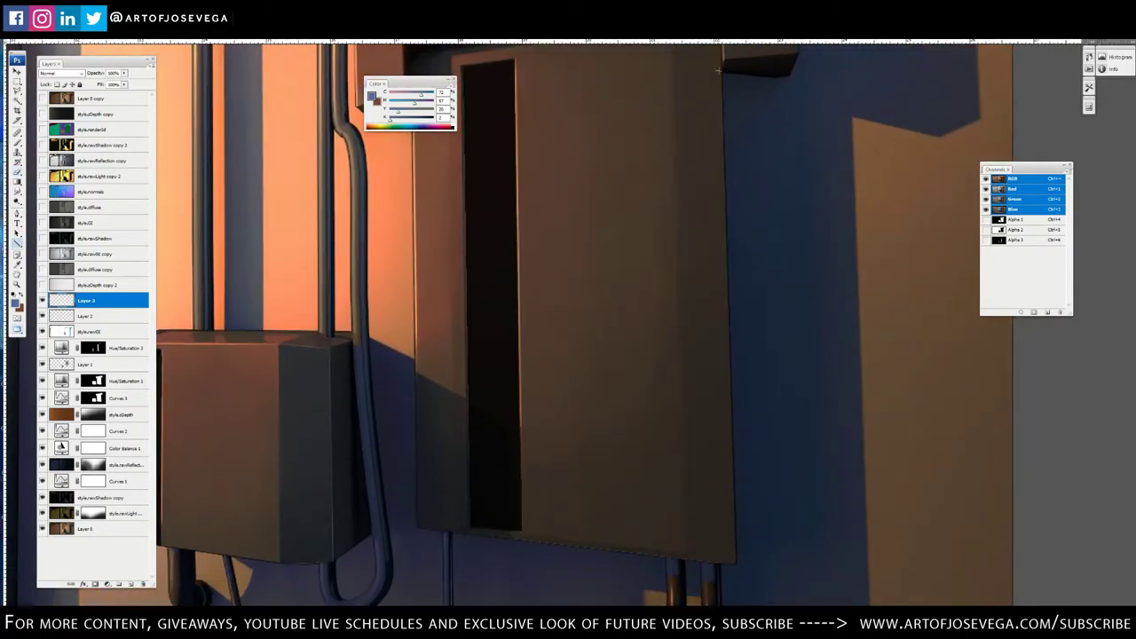
mouse_move(721, 71)
left_mouse_down()
mouse_move(746, 414)
mouse_move(737, 564)
left_mouse_up()
left_click_drag(751, 371, 737, 522)
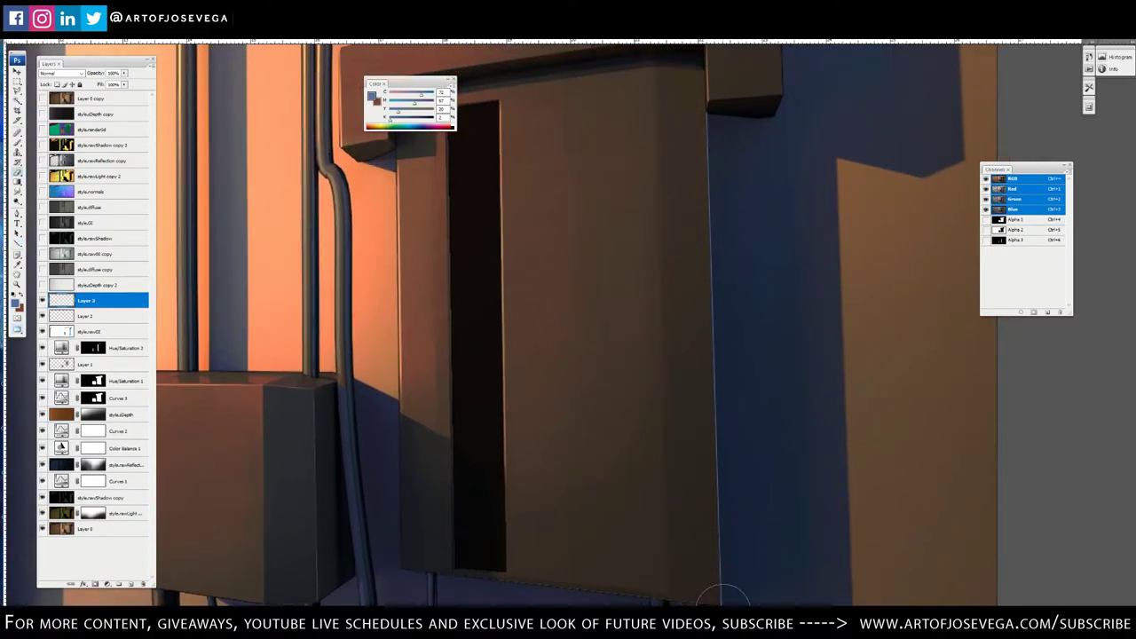
left_click_drag(722, 605, 720, 591)
left_click_drag(684, 265, 641, 448)
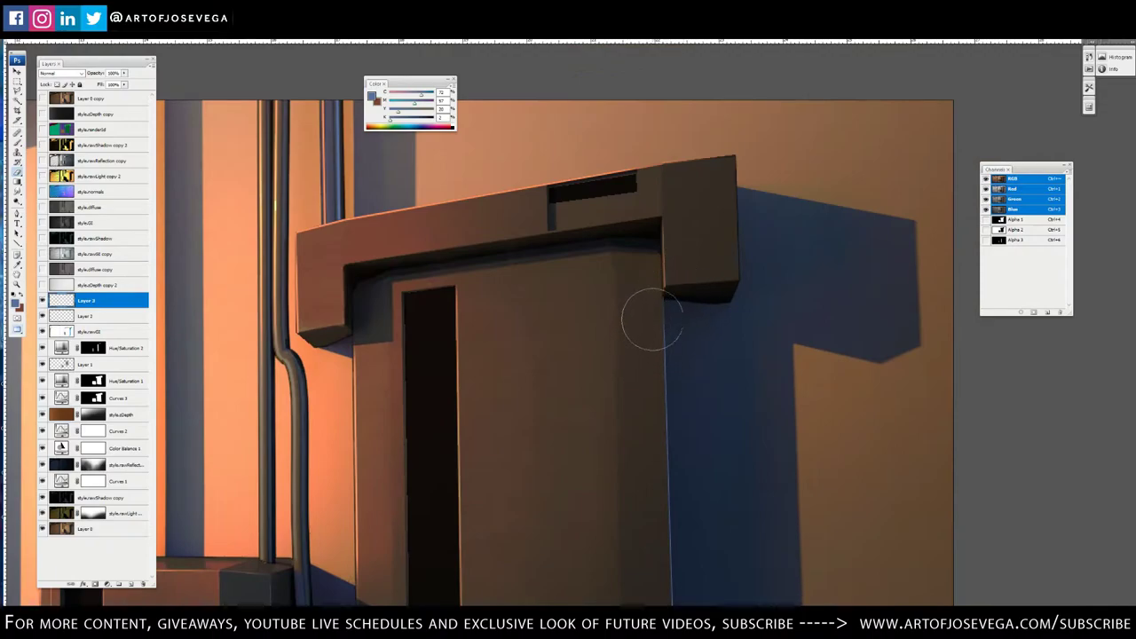
scroll(665, 356, "down", 1)
scroll(813, 231, "up", 2)
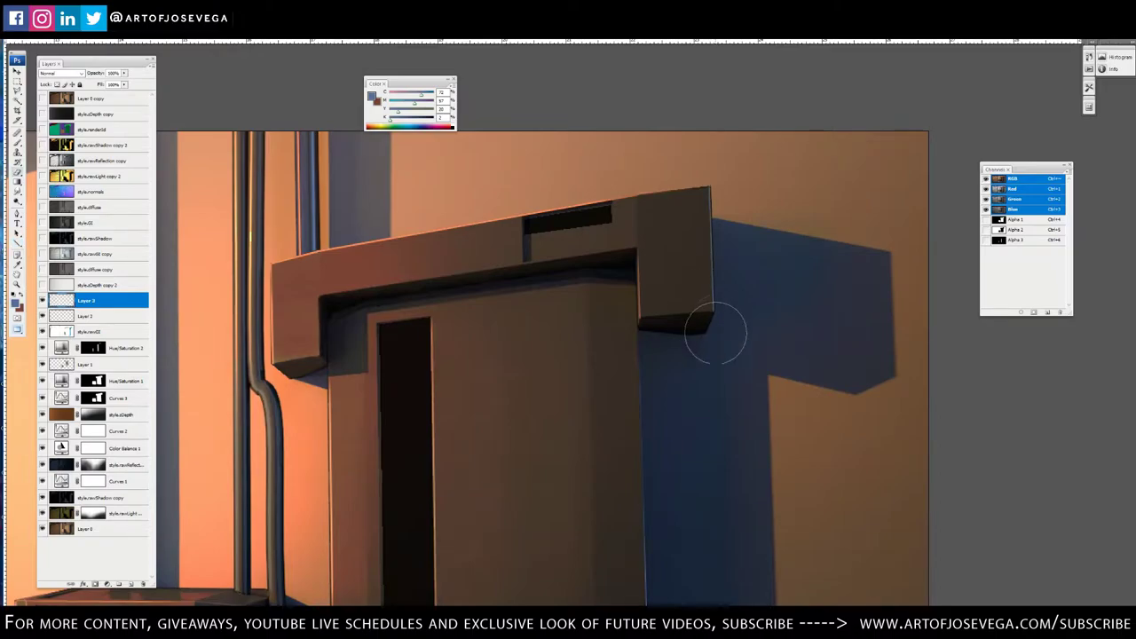
Draw a thin blue highlight line down the leftmost vertical pipe above the small box and soften it with the eraser
left_click_drag(336, 363, 700, 229)
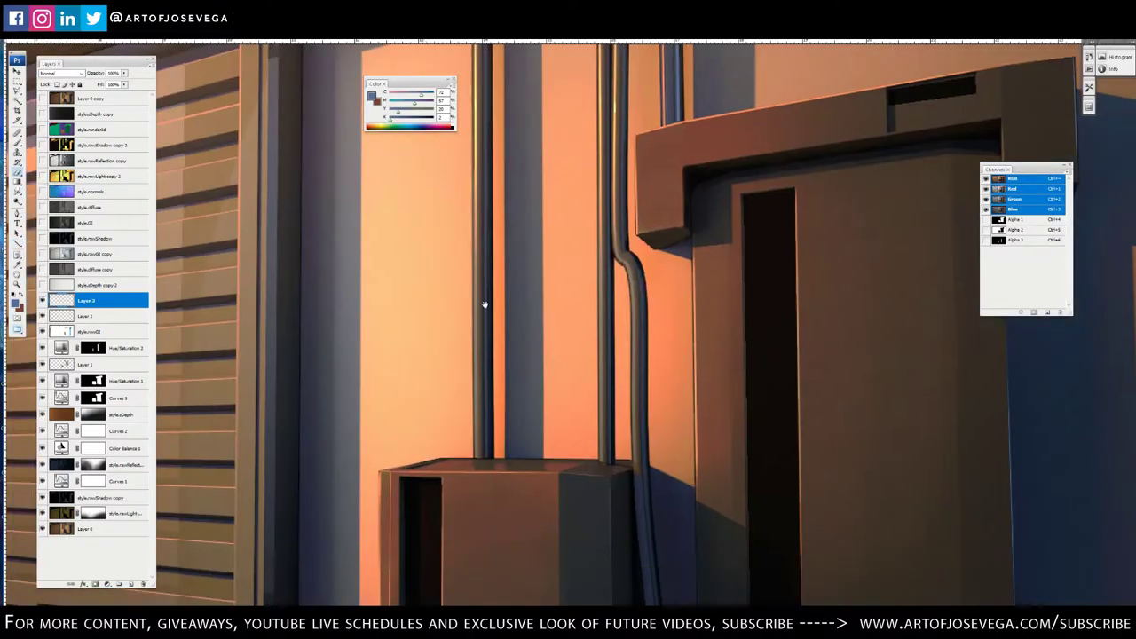
left_click_drag(491, 361, 553, 409)
scroll(605, 209, "up", 2)
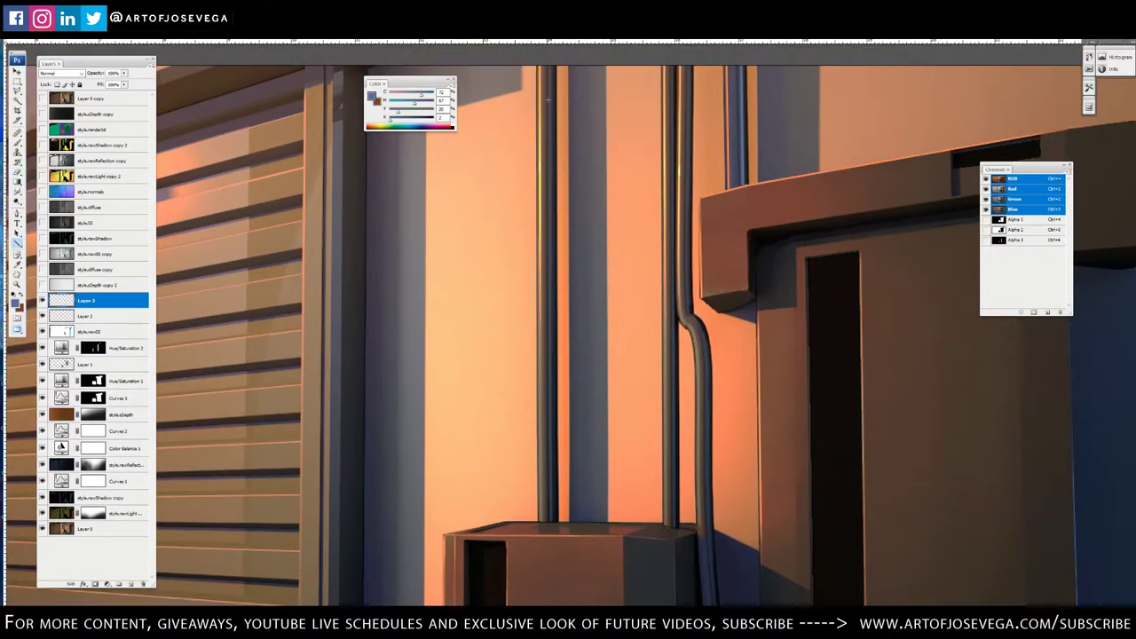
left_click_drag(550, 67, 555, 522)
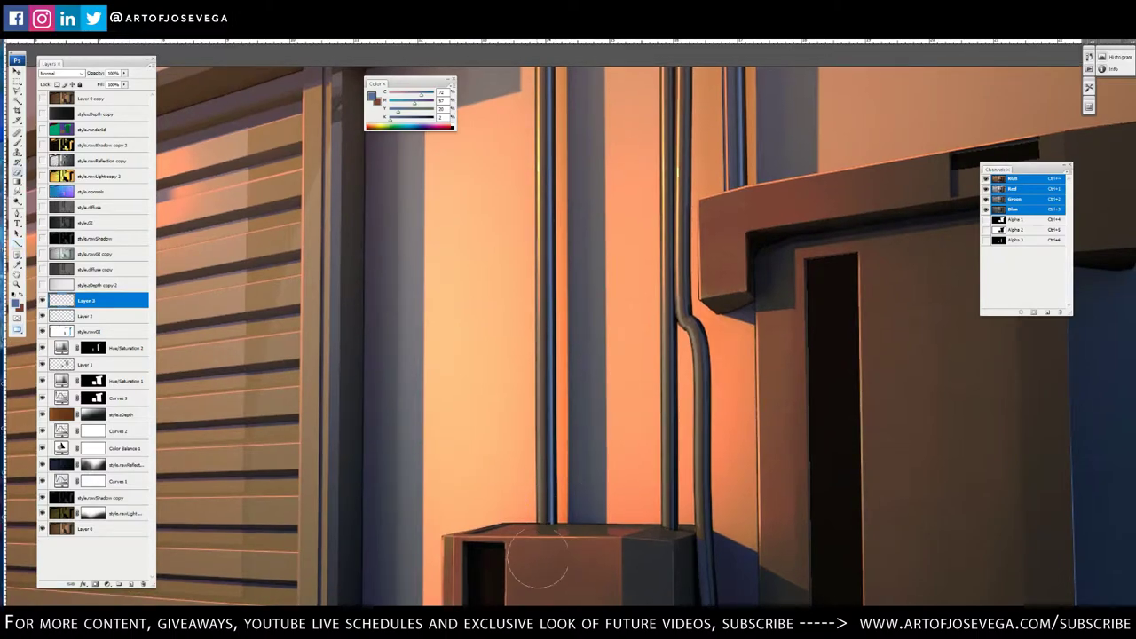
left_click_drag(583, 167, 571, 272)
left_click_drag(570, 225, 546, 167)
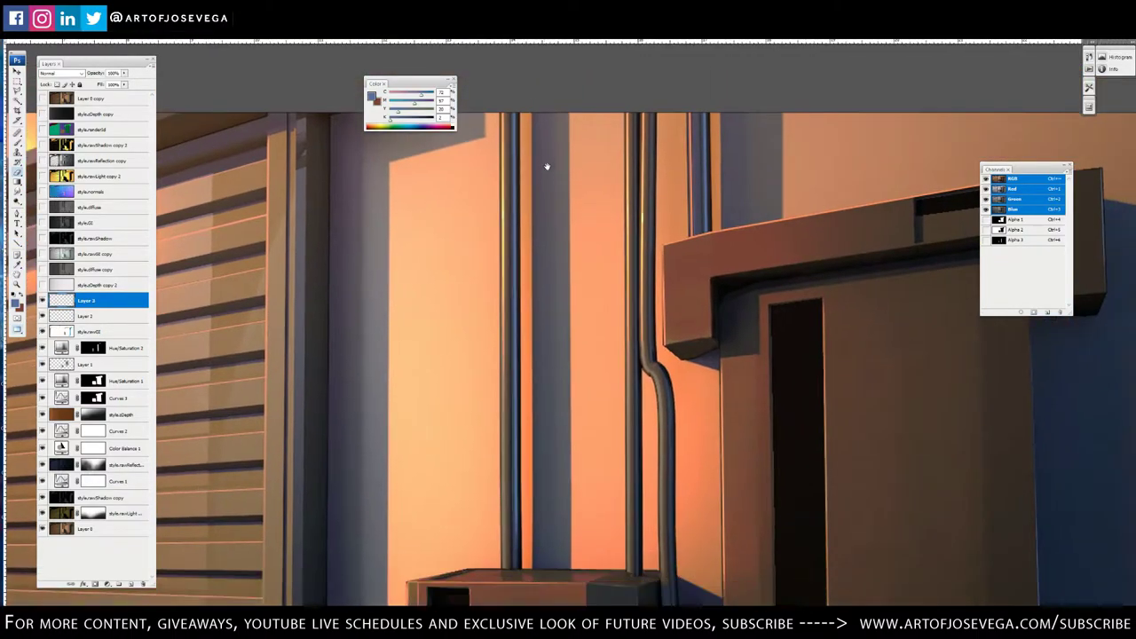
Draw thin blue highlight lines down the two adjacent vertical pipes beside the large box's cap and soften them with the eraser
key("u")
left_click_drag(652, 114, 654, 354)
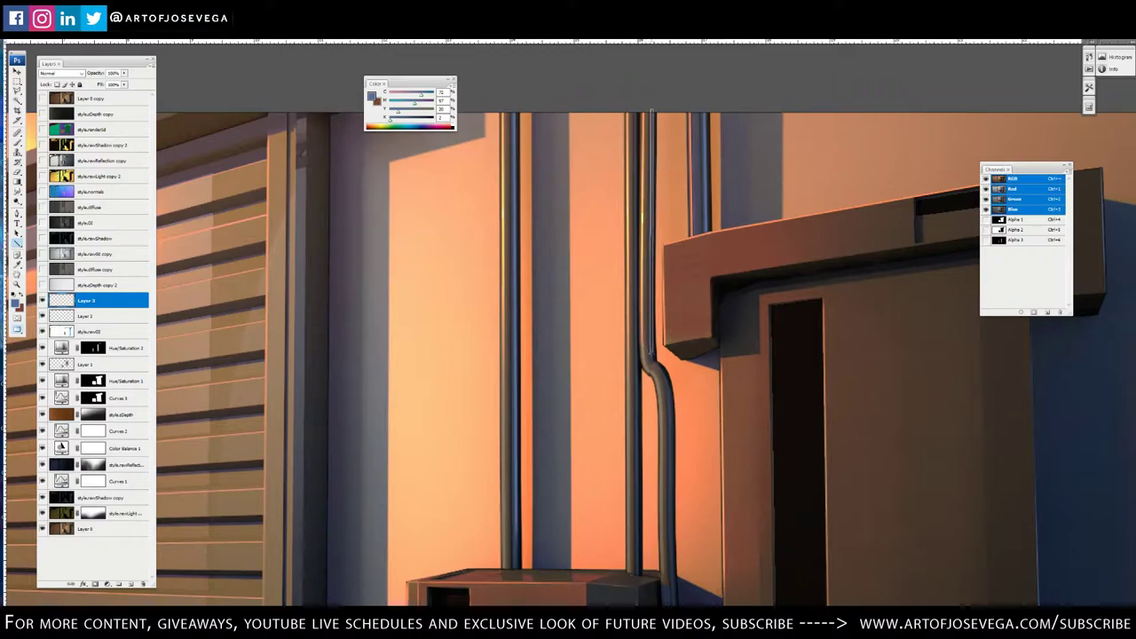
mouse_move(633, 107)
left_mouse_down()
mouse_move(654, 336)
mouse_move(641, 577)
left_mouse_up()
key("e")
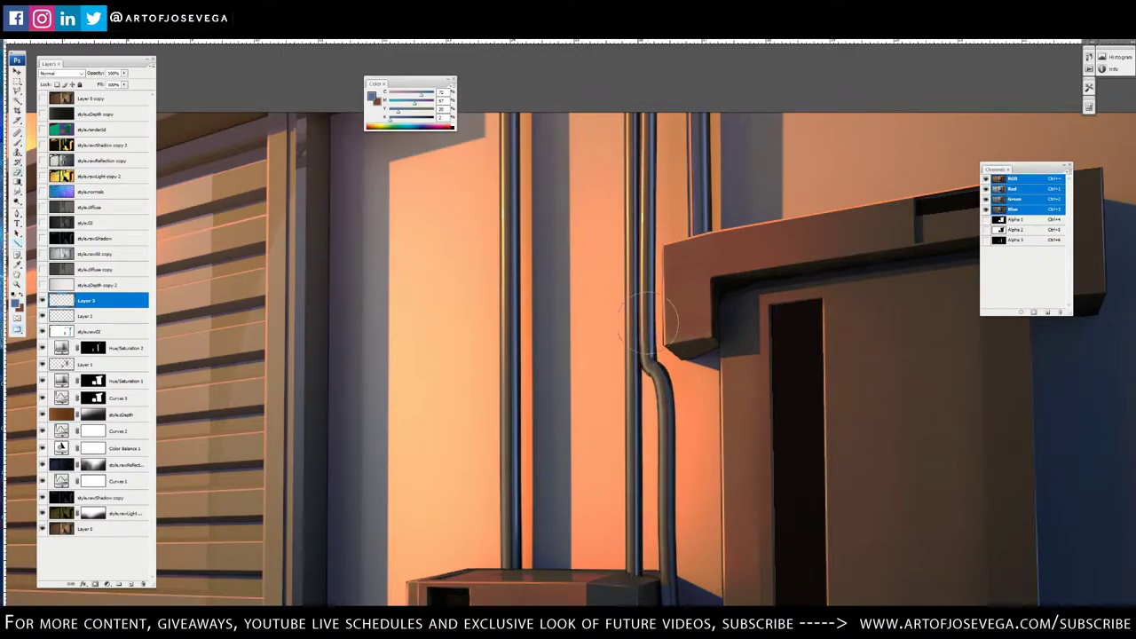
left_click_drag(657, 354, 614, 278)
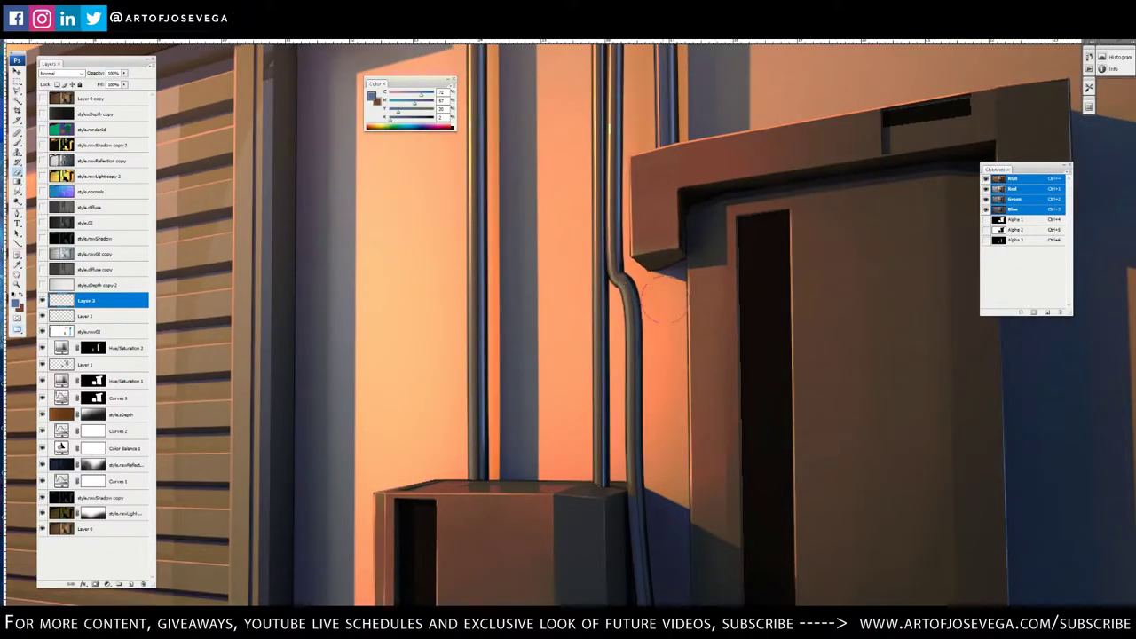
Choose a hard round brush and paint a blue highlight along the bent pipe's curve between the two boxes
key("u")
left_click_drag(658, 347, 658, 212)
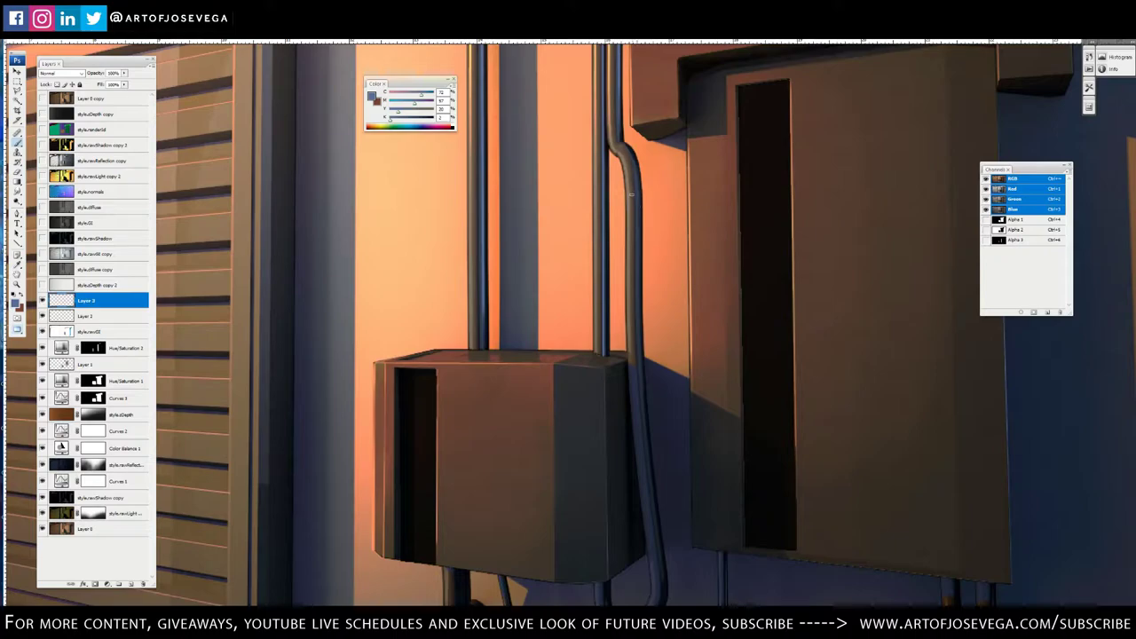
right_click(641, 186)
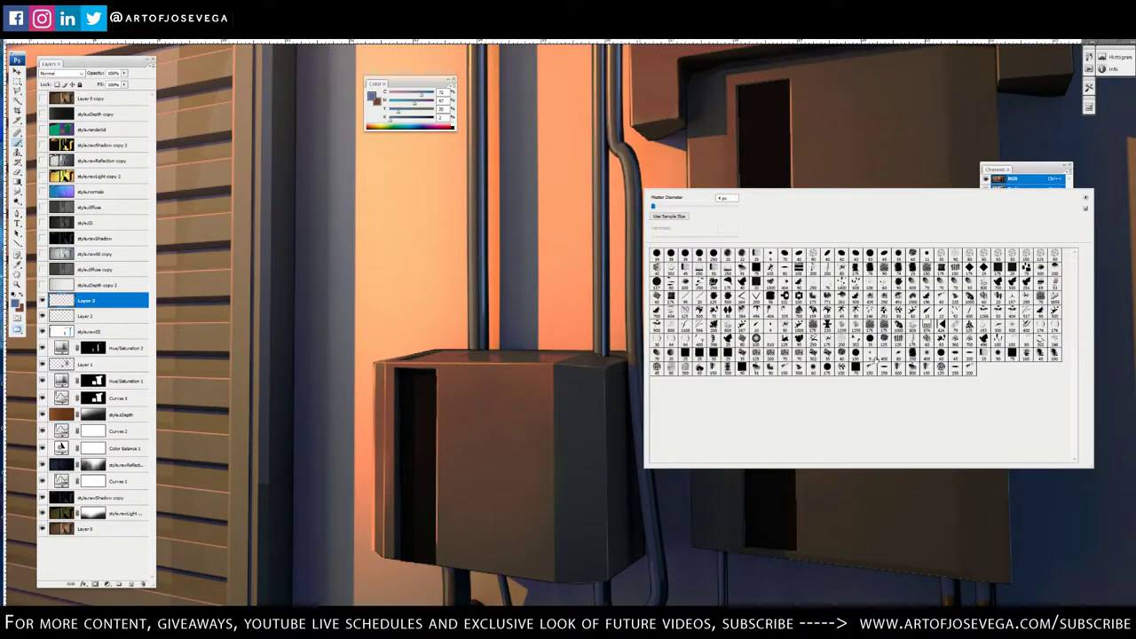
left_click(827, 368)
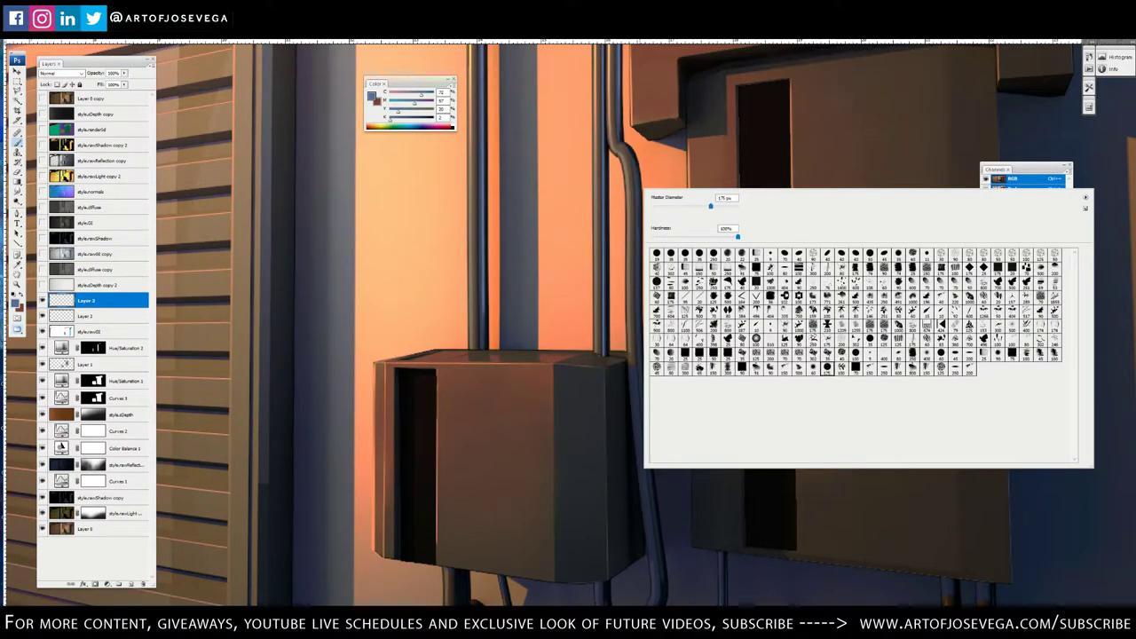
key("Return")
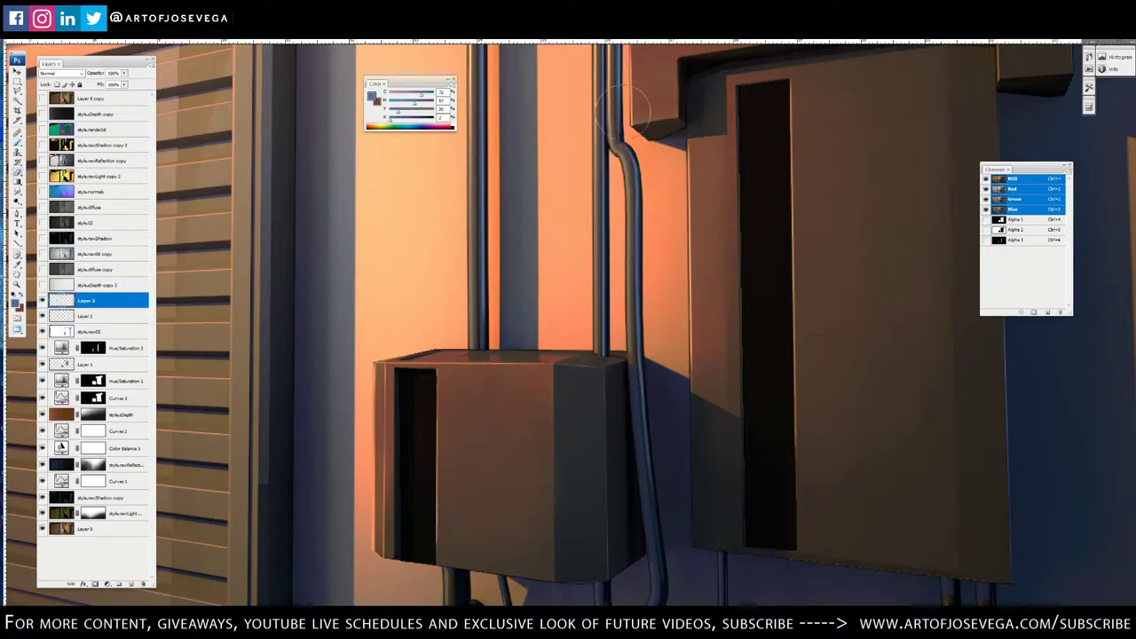
scroll(596, 368, "up", 3)
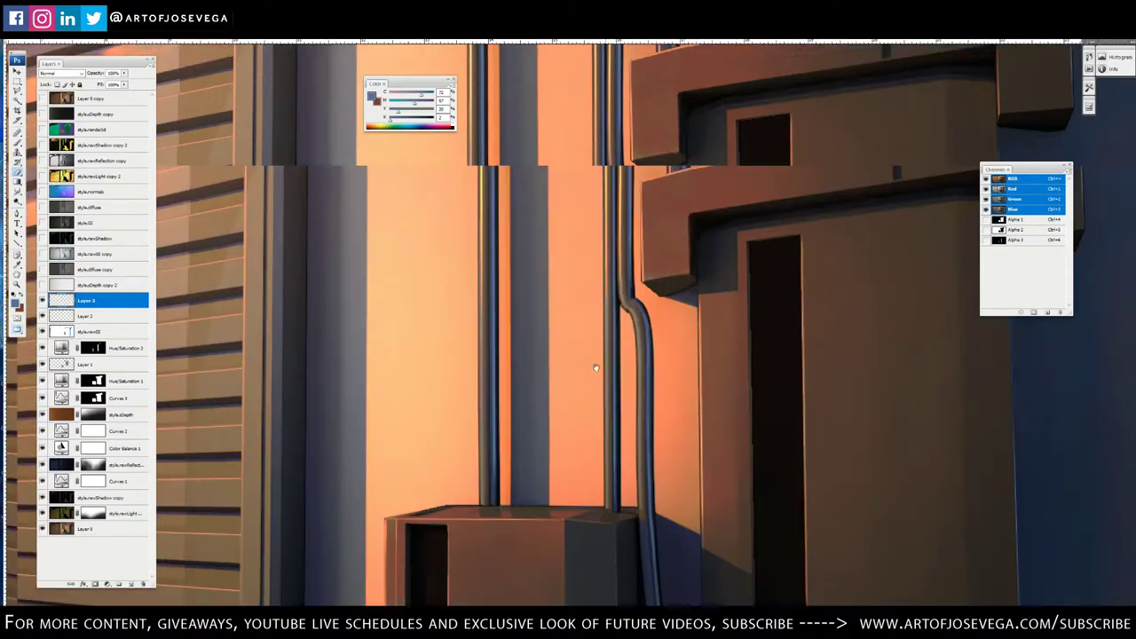
key("ctrl+minus")
key("ctrl+minus")
key("ctrl+minus")
key("ctrl+minus")
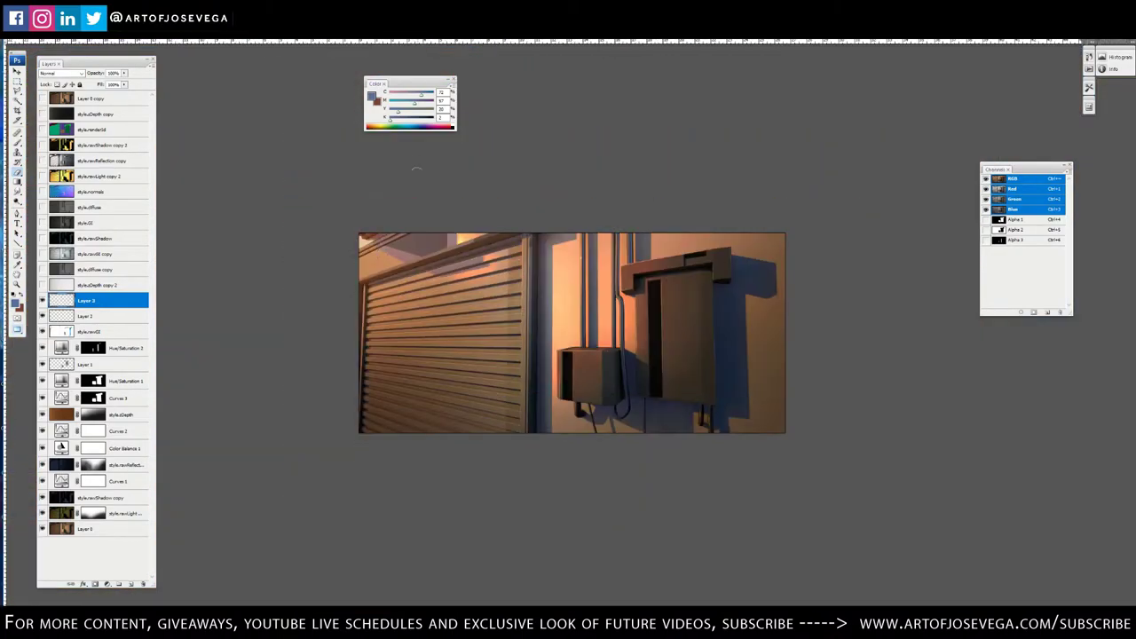
Merge the blue highlight layer down into Layer 2 and toggle its visibility to compare the image with and without the highlights
key("ctrl+plus")
key("ctrl+plus")
right_click(123, 305)
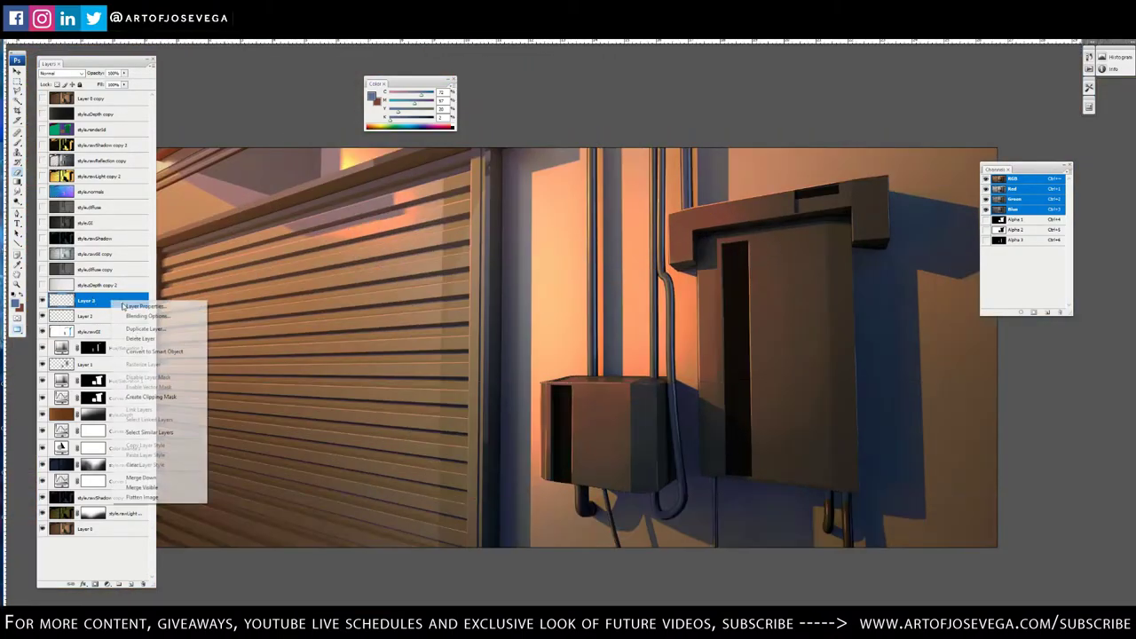
left_click(143, 478)
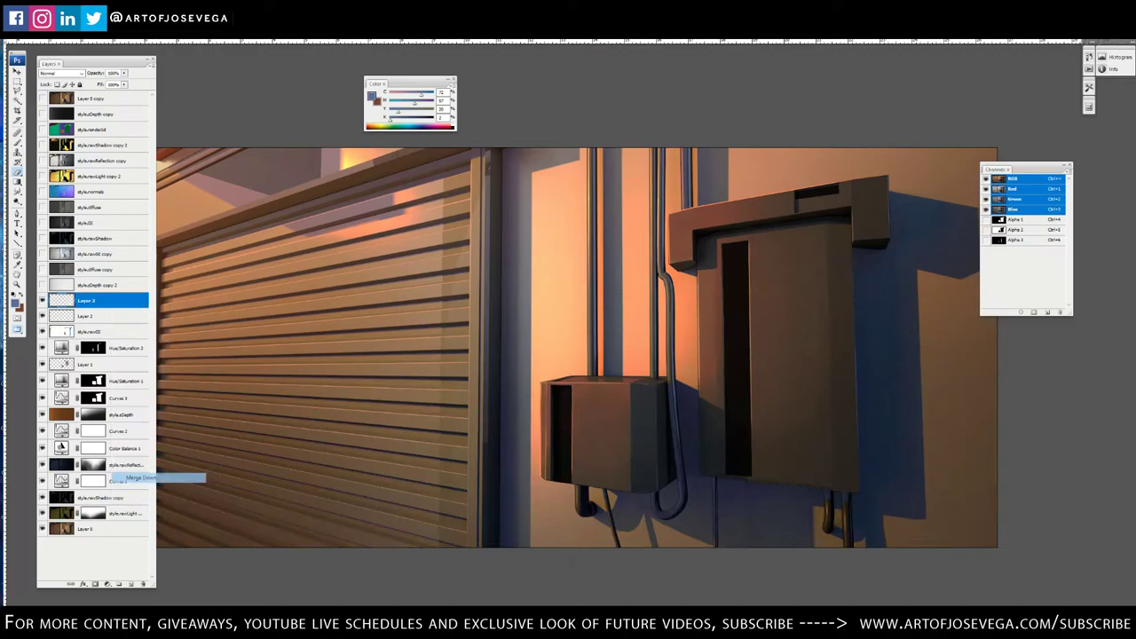
left_click(42, 302)
left_click(42, 302)
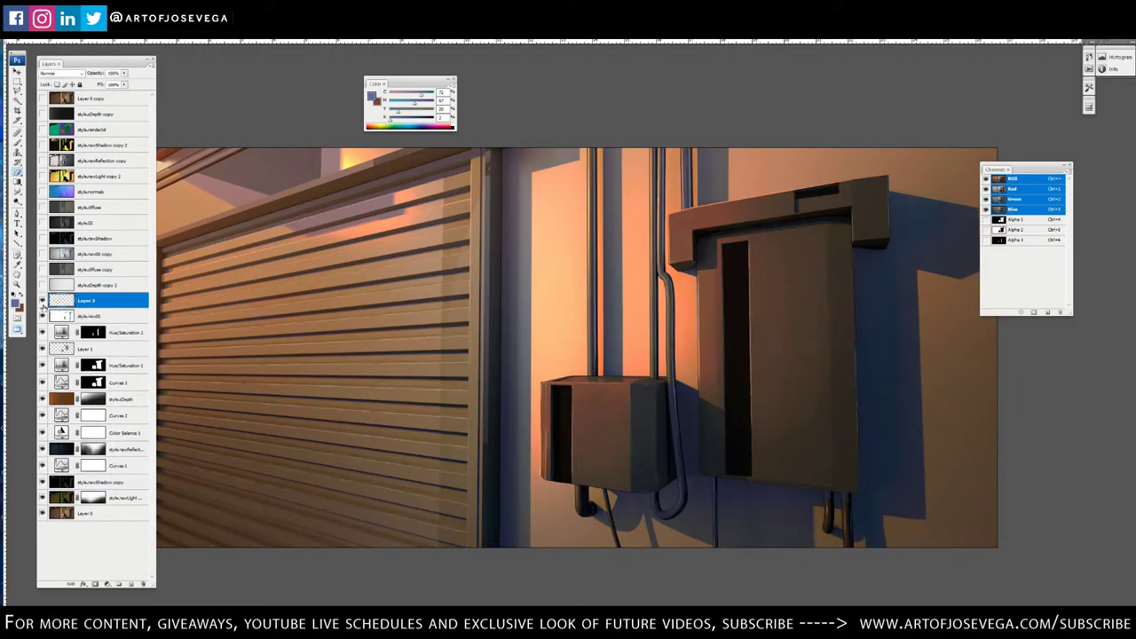
left_click(42, 302)
left_click(42, 302)
Add a new empty layer above the merged highlight layer, keeping Layer 2 in the stack
left_click_drag(351, 302, 520, 292)
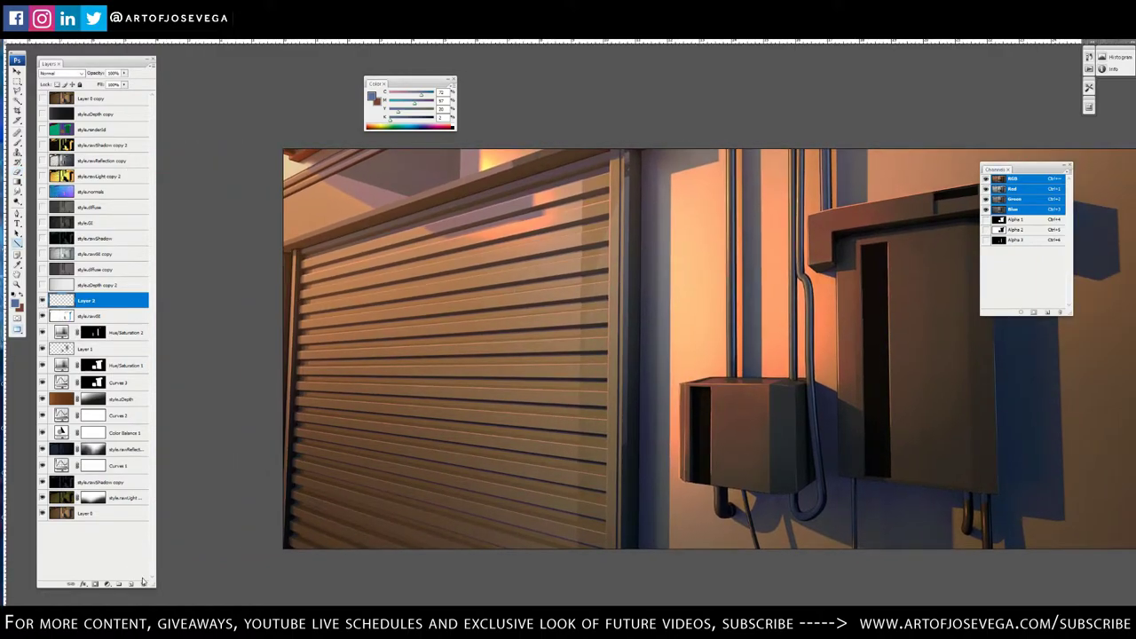
left_click(144, 583)
left_click(553, 229)
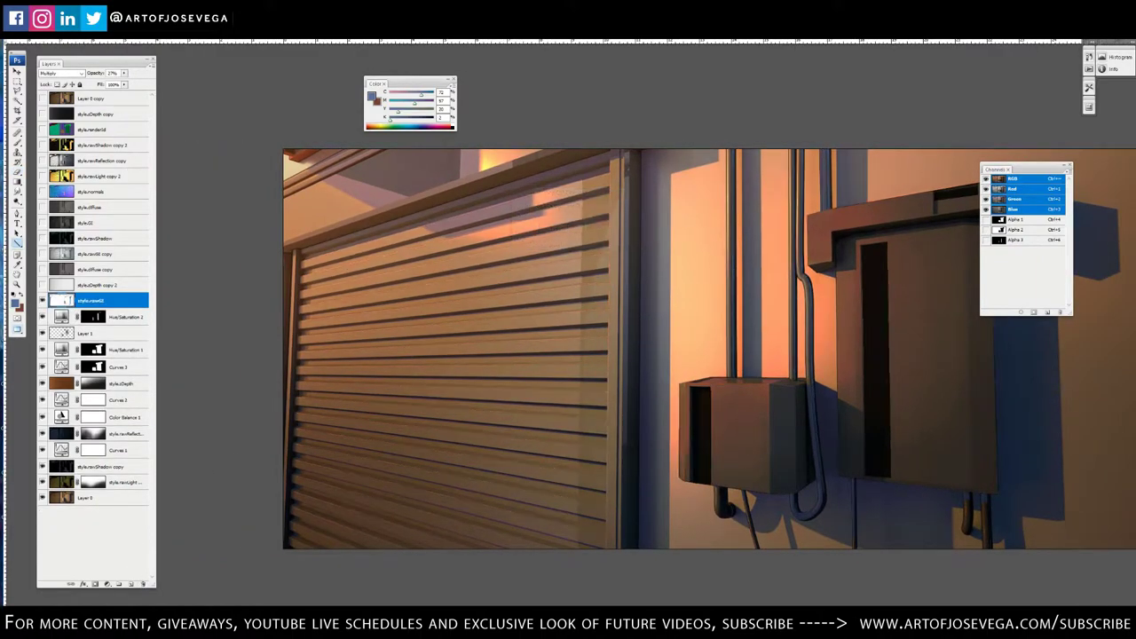
key("ctrl+shift+alt+n")
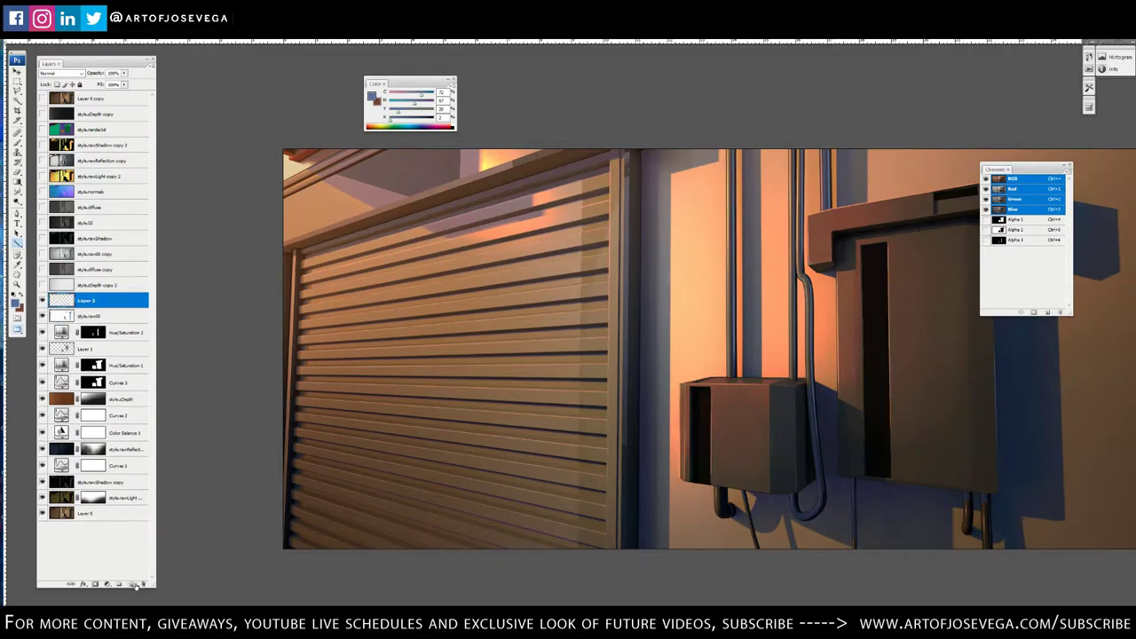
left_click(130, 584)
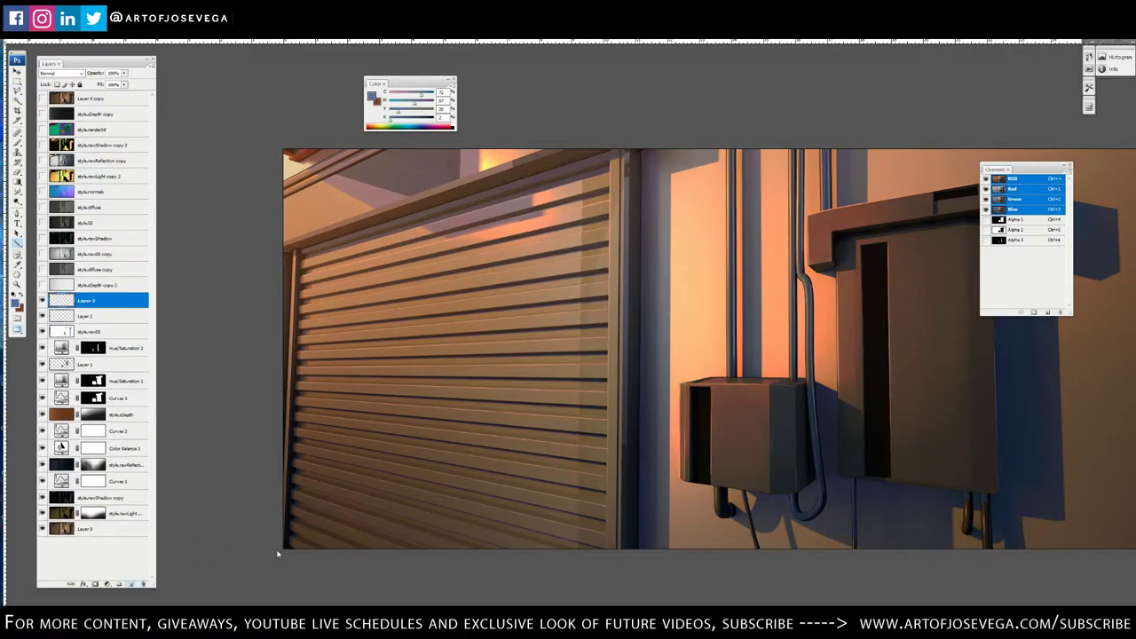
Draw a thin blue highlight line down the shutter frame's vertical post beside the wall and soften it with the eraser
left_click_drag(581, 275, 581, 290)
left_click(631, 222, "ctrl")
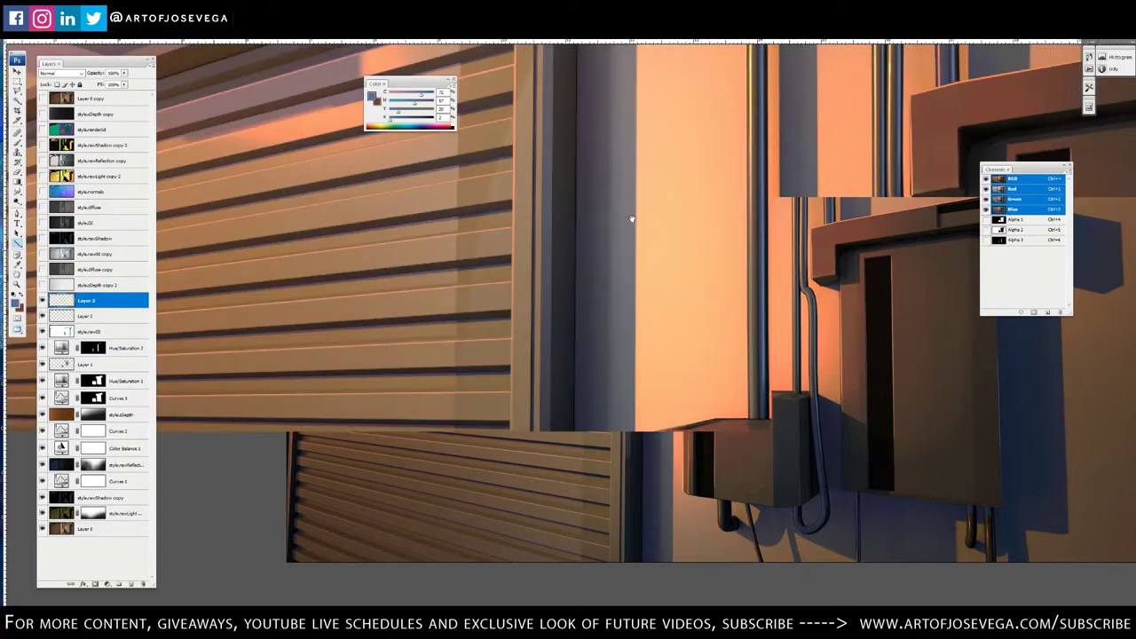
left_click_drag(631, 218, 636, 183)
left_click(636, 181, "alt")
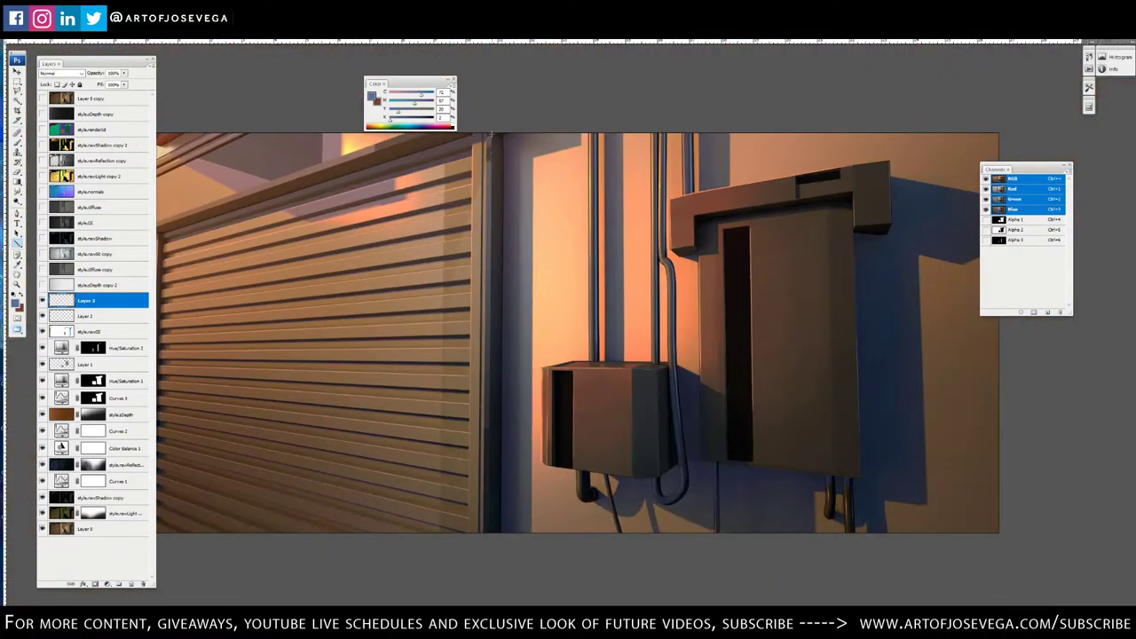
left_click_drag(492, 132, 486, 584)
key("ctrl+z")
left_click_drag(465, 174, 497, 180)
left_click_drag(417, 242, 539, 240)
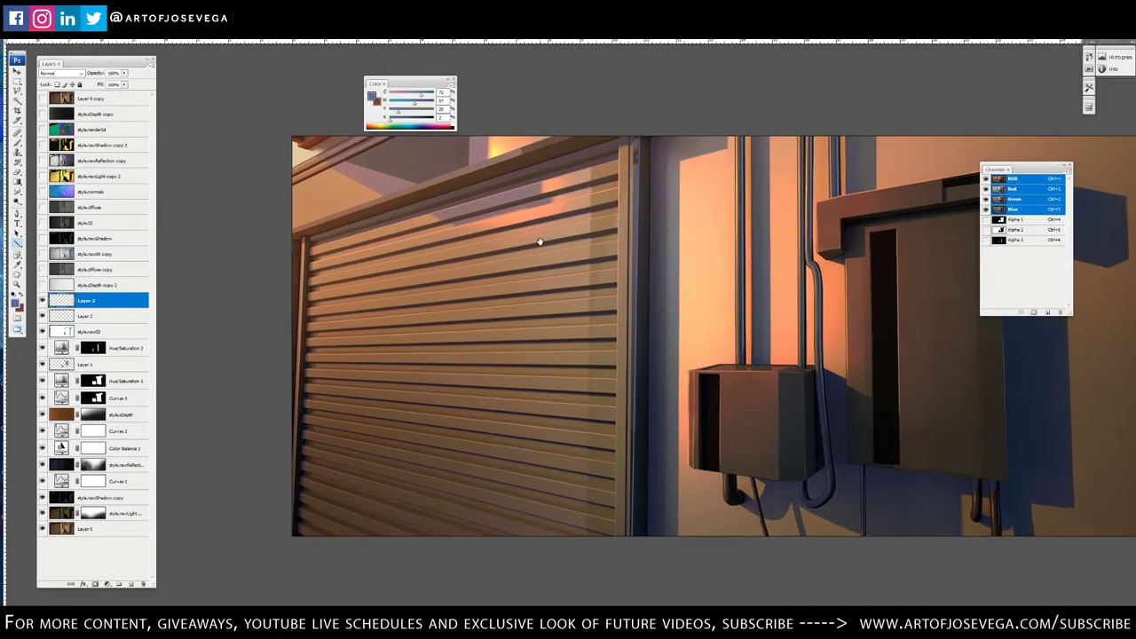
key("e")
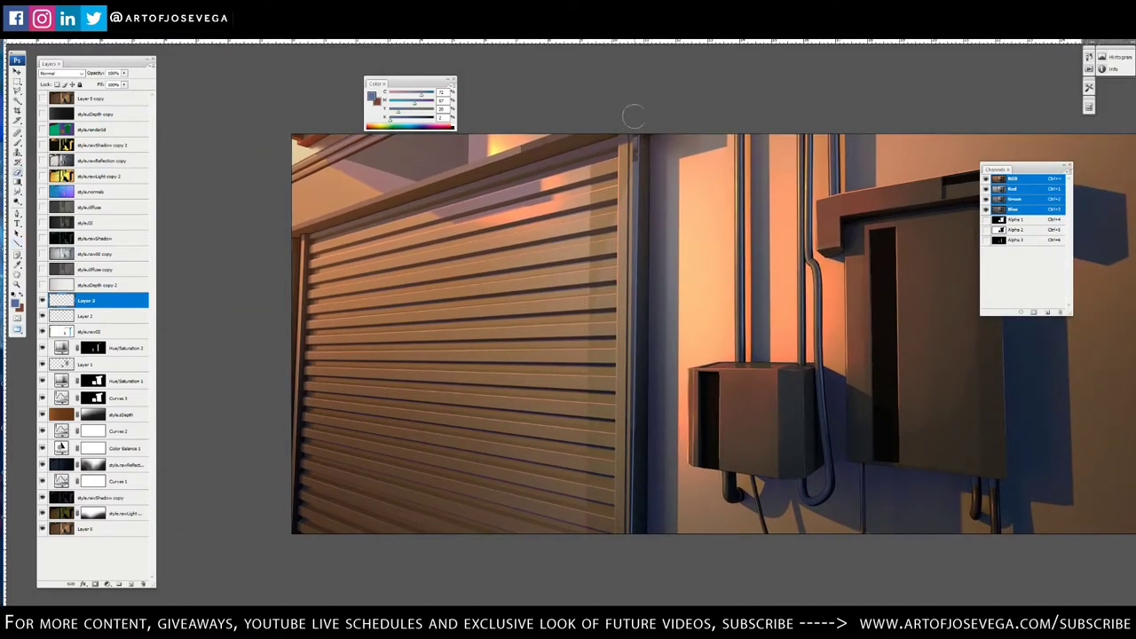
key("bracketright")
Draw thin blue highlight lines along the small box's bottom edges on its shadow side and soften their ends with the eraser
left_click_drag(741, 414, 582, 290)
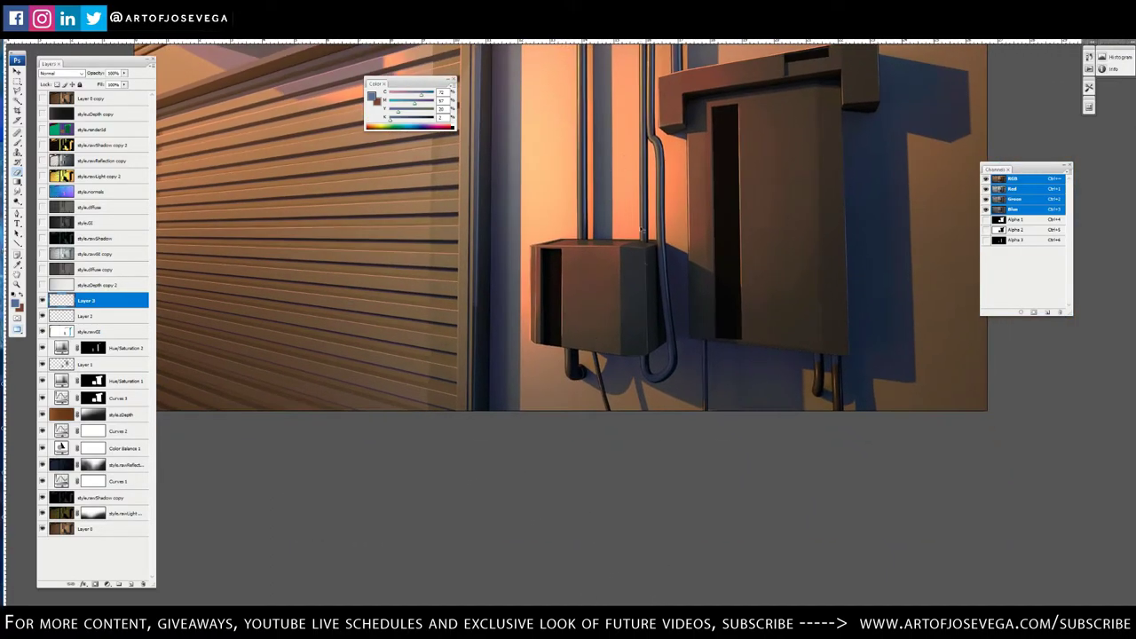
left_click(573, 284, "ctrl")
left_click_drag(626, 375, 604, 320)
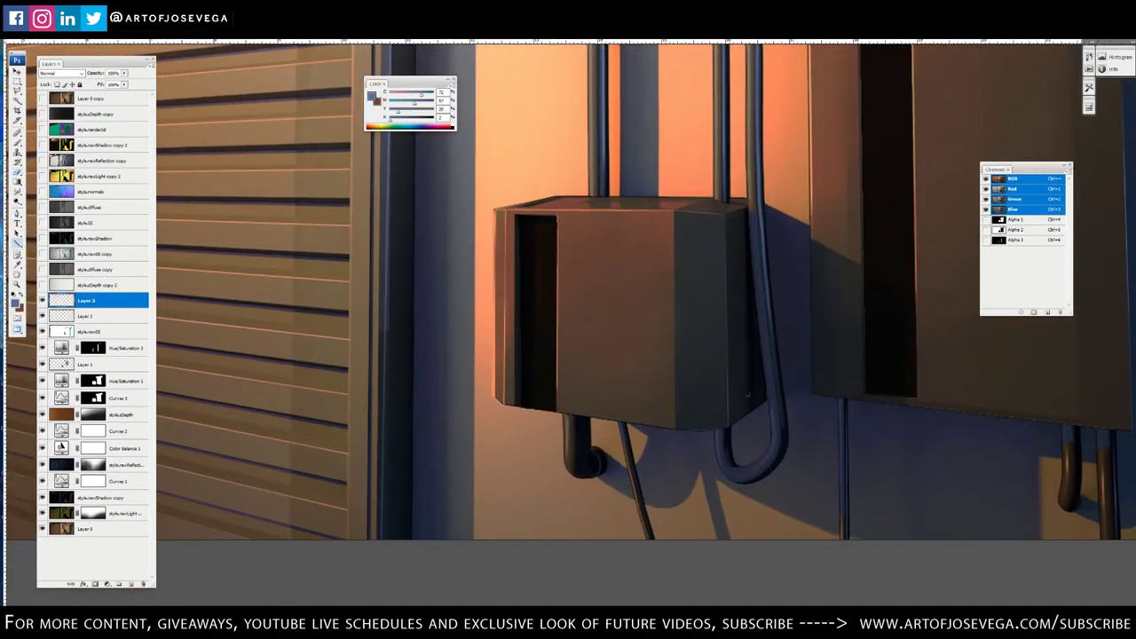
mouse_move(764, 402)
left_mouse_down()
mouse_move(728, 430)
mouse_move(675, 430)
left_mouse_up()
key("e")
key("bracketleft")
key("bracketleft")
key("bracketleft")
key("bracketleft")
key("bracketleft")
key("bracketleft")
key("bracketleft")
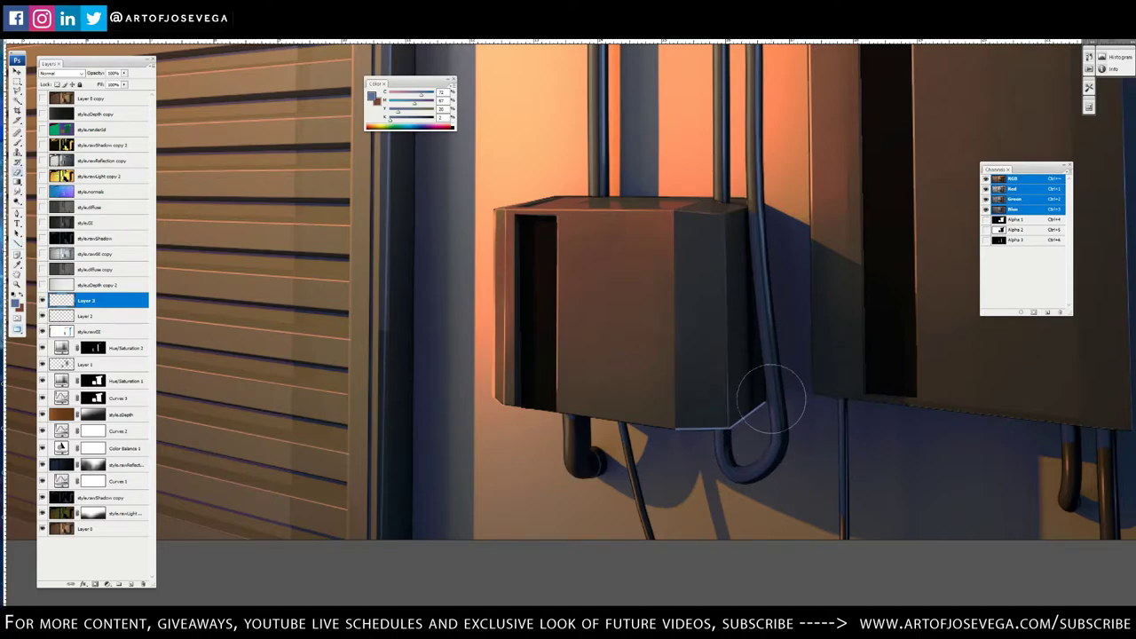
left_click_drag(778, 384, 762, 419)
left_click_drag(657, 427, 691, 477)
Draw a thin blue highlight line down the left edge of the large box's dark slot and soften it with the eraser
key("b")
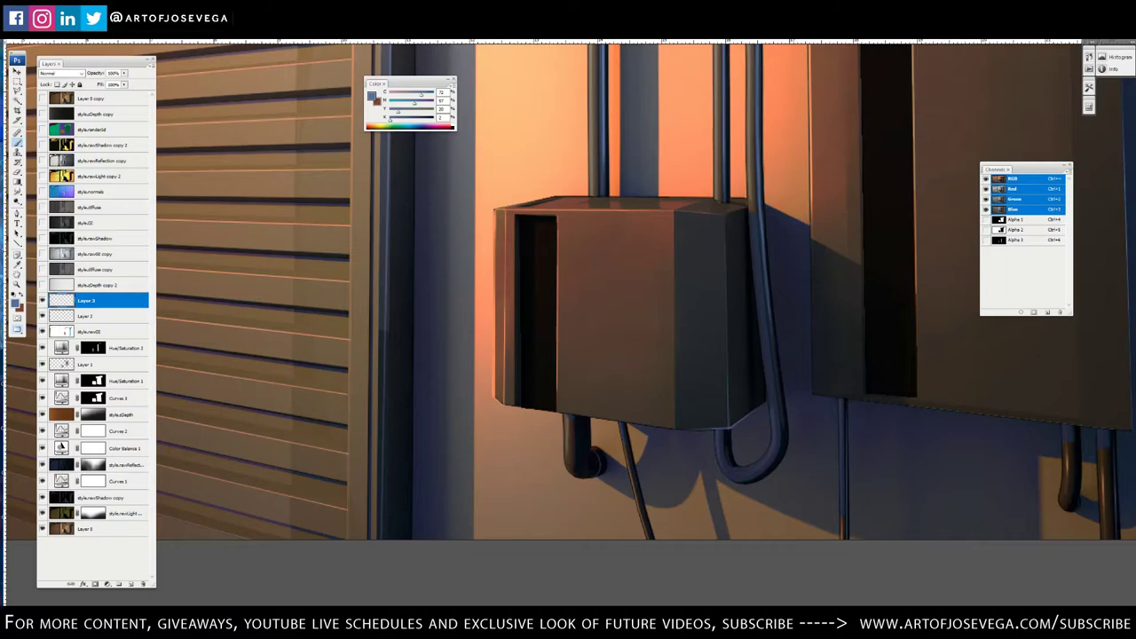
left_click_drag(750, 281, 568, 416)
key("u")
left_click_drag(679, 321, 669, 327)
mouse_move(655, 73)
left_mouse_down()
mouse_move(680, 509)
mouse_move(663, 533)
left_mouse_up()
key("e")
left_click(649, 79)
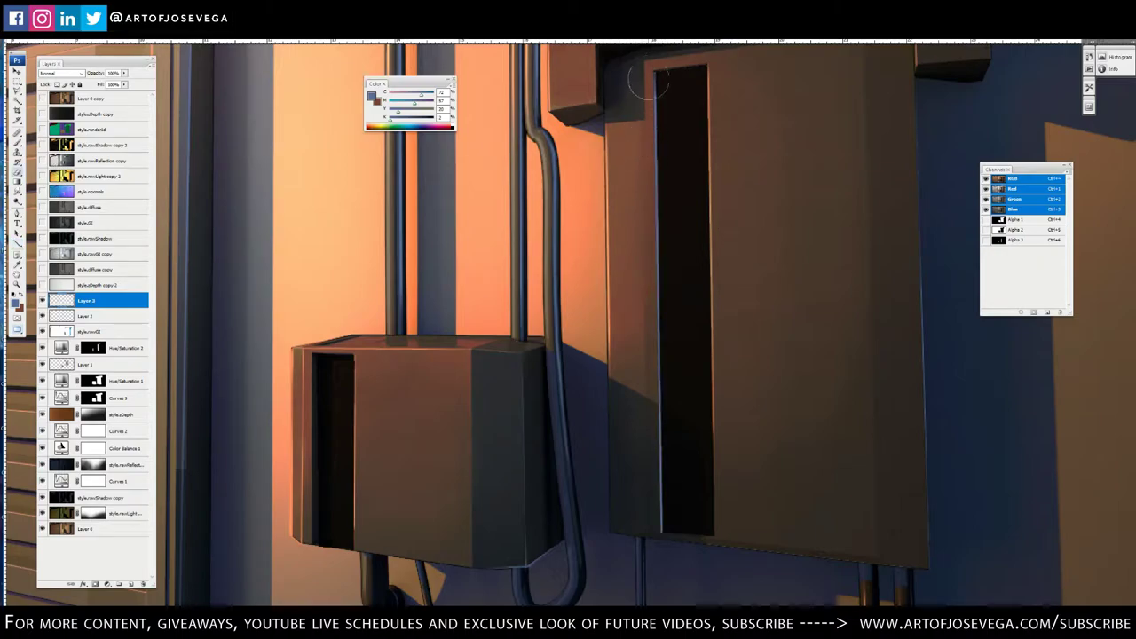
left_click_drag(650, 80, 659, 498)
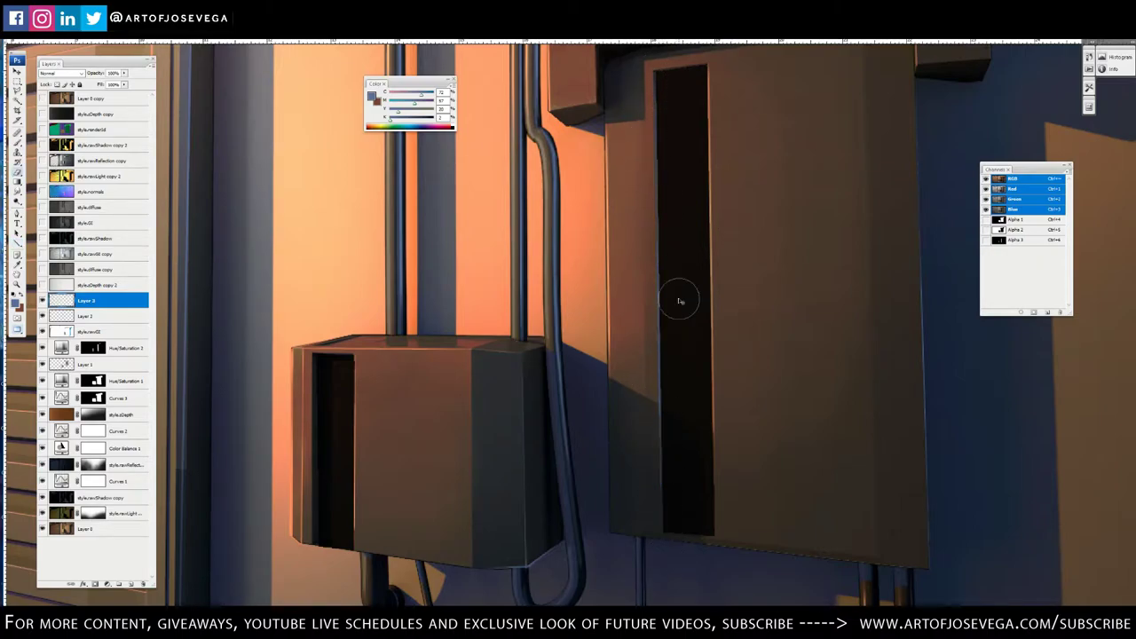
Merge the new highlight layer into Layer 2 and toggle the result's visibility to check the added edge highlights
scroll(680, 296, "down", 2)
scroll(474, 312, "up", 2)
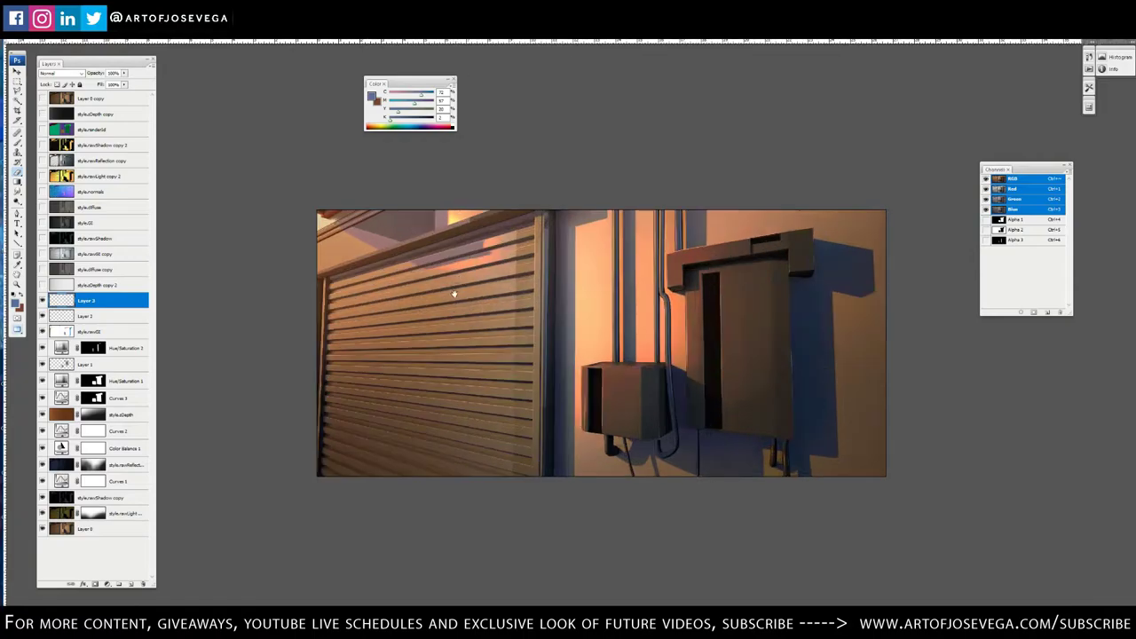
right_click(113, 304)
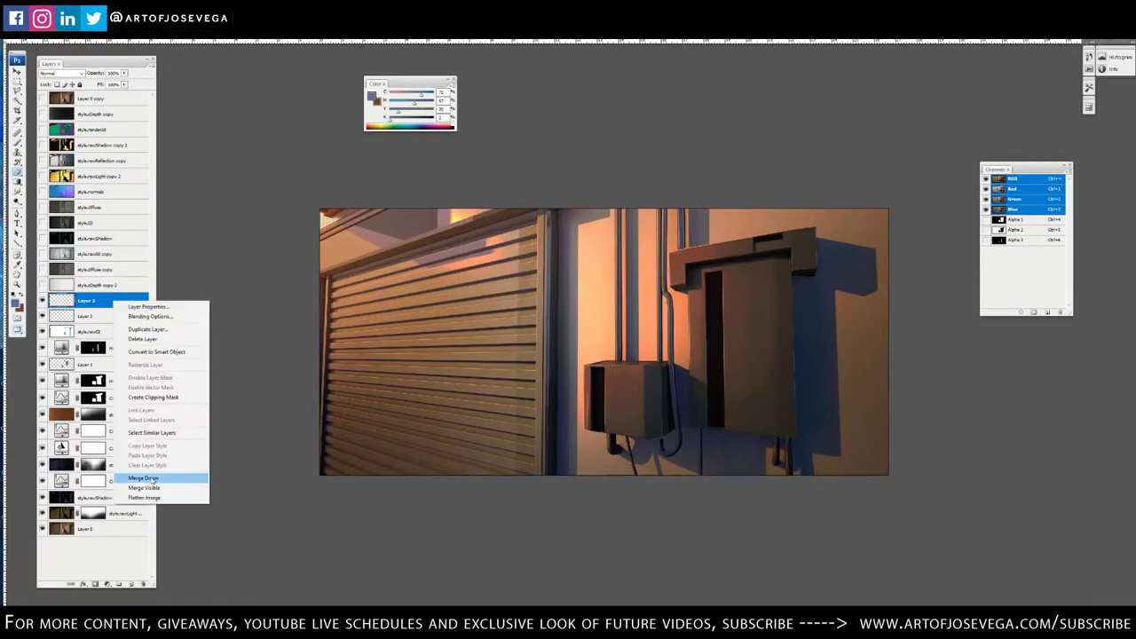
left_click(160, 479)
left_click(42, 301)
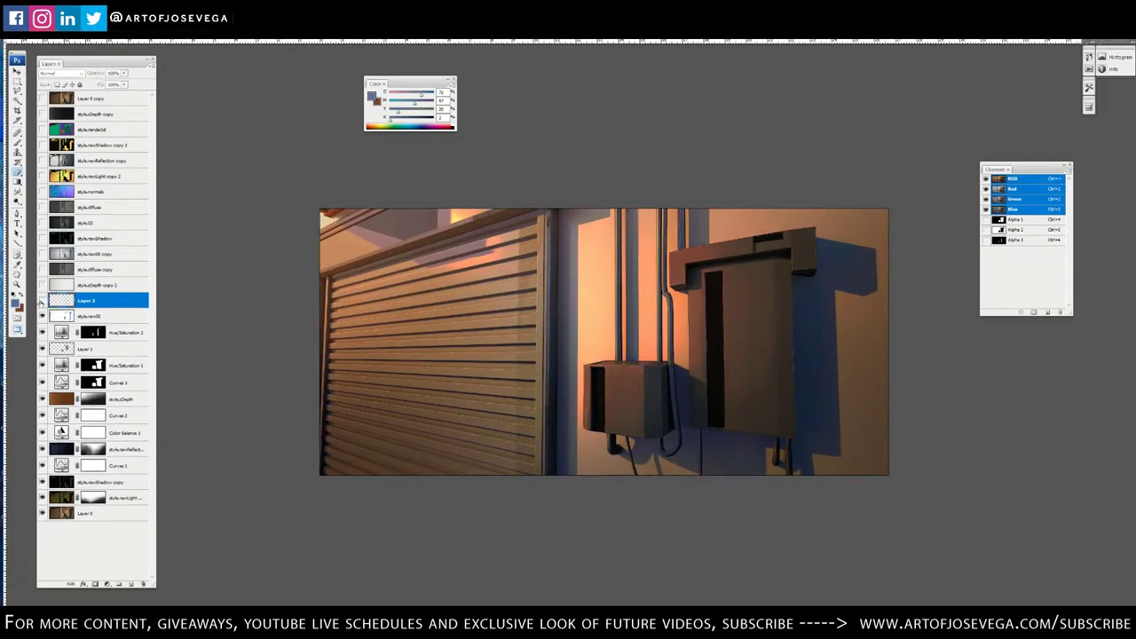
left_click(41, 302)
left_click(42, 301)
left_click(41, 301)
left_click(42, 301)
key("ctrl+plus")
left_click_drag(541, 358, 277, 237)
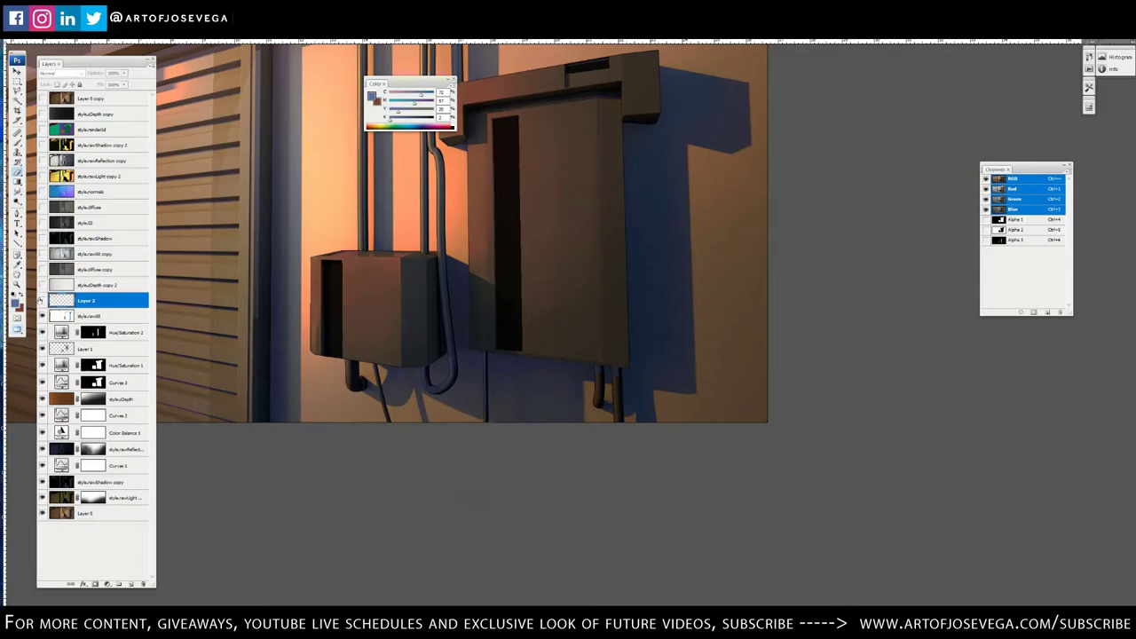
left_click(41, 301)
Sample a dark colour and, on a new layer, brush contact shadows over the tops of the two thick pipes under the large box
key("ctrl+plus")
key("ctrl+plus")
left_click_drag(685, 325, 627, 231)
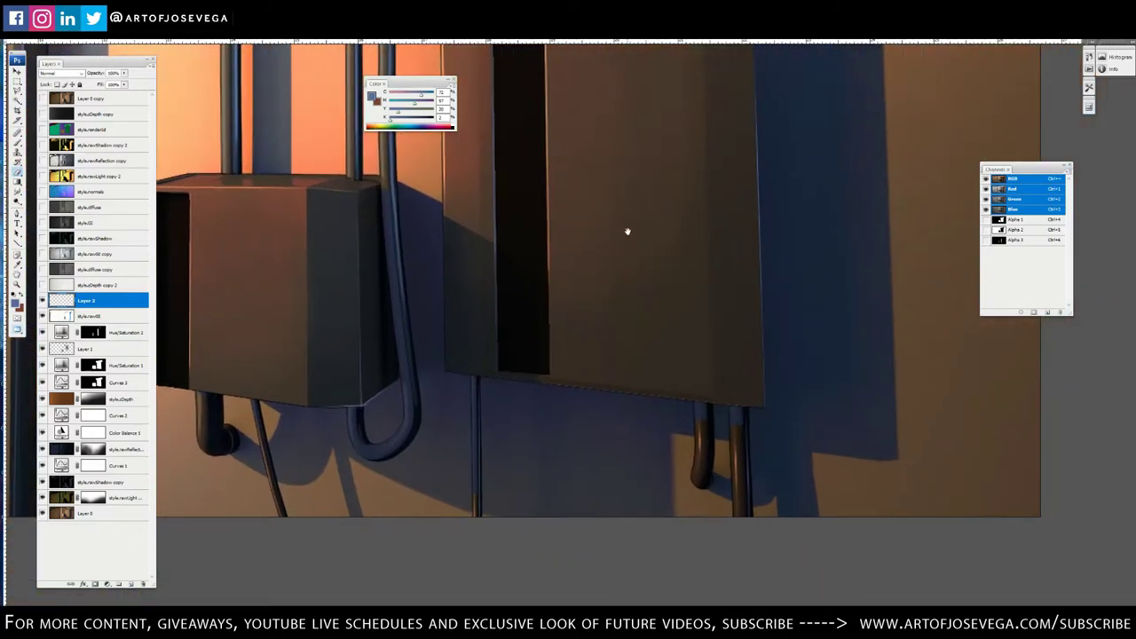
key("b")
left_click_drag(644, 309, 624, 246)
key("ctrl+plus")
mouse_move(692, 422)
left_mouse_down()
mouse_move(634, 357)
mouse_move(622, 360)
left_mouse_up()
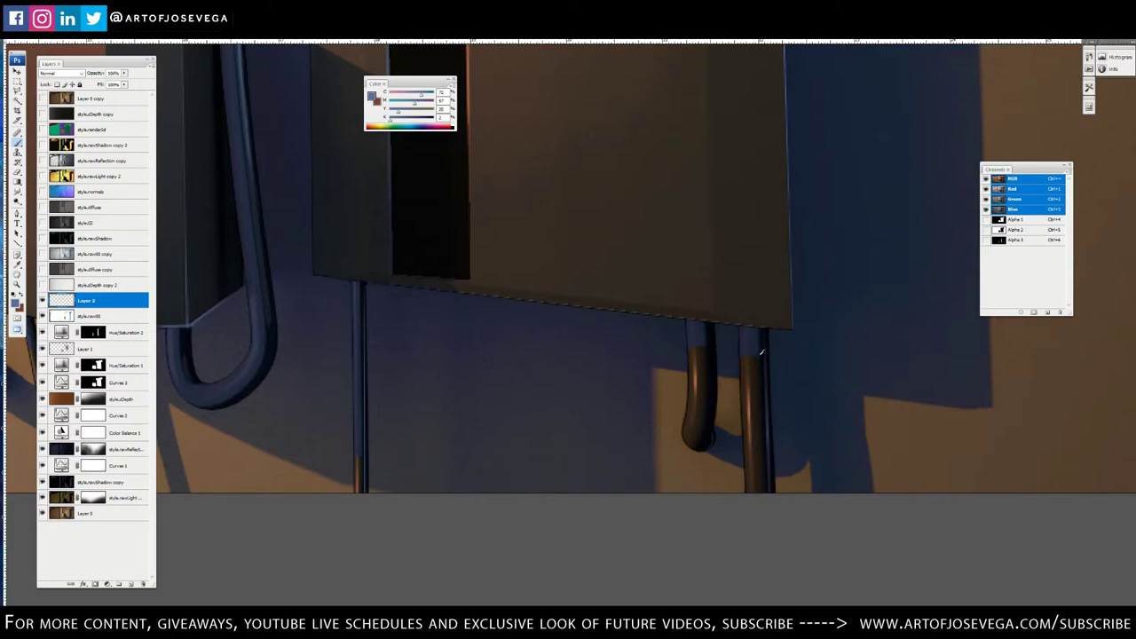
left_click(712, 328)
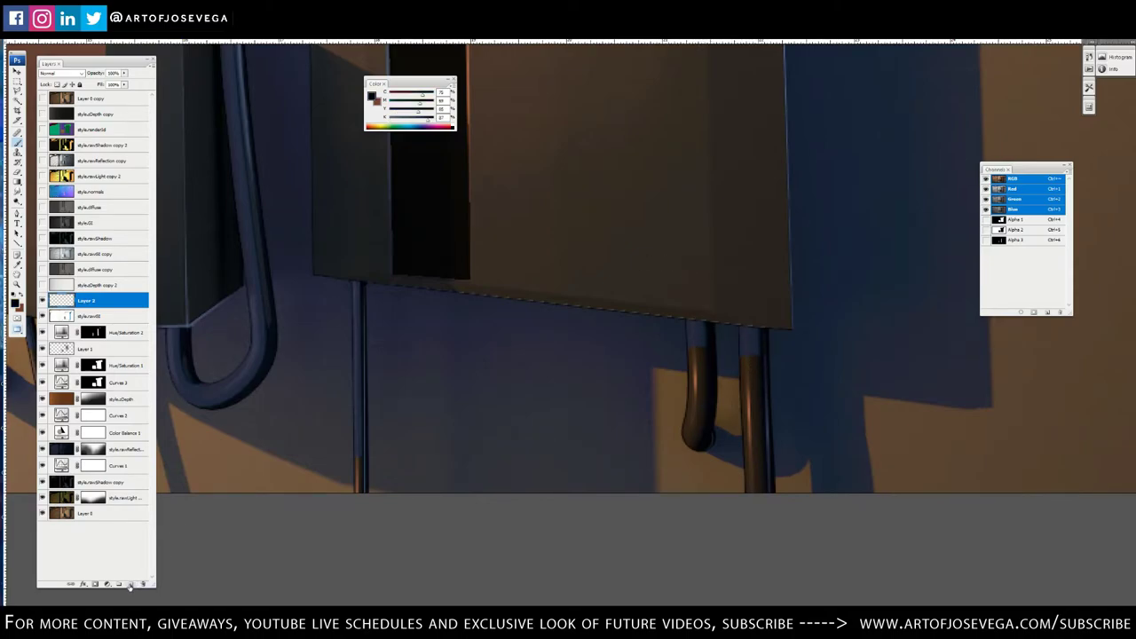
left_click(131, 585)
mouse_move(705, 326)
left_mouse_down()
mouse_move(690, 325)
mouse_move(690, 339)
mouse_move(701, 338)
mouse_move(679, 297)
mouse_move(706, 347)
mouse_move(716, 329)
left_mouse_up()
left_click(712, 353, "alt")
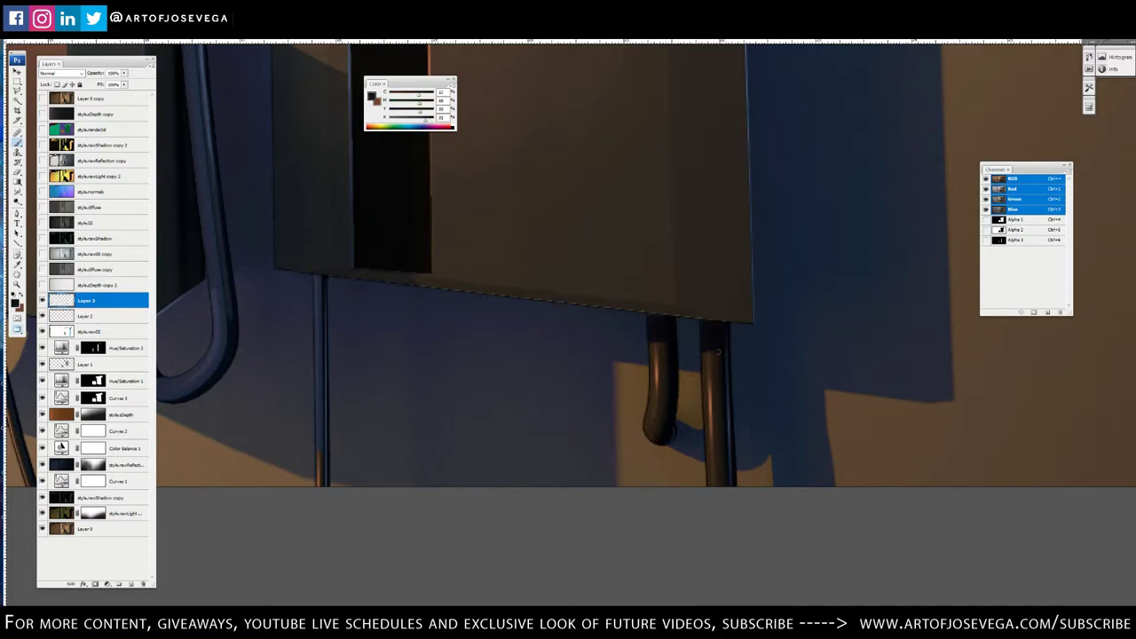
left_click_drag(703, 355, 705, 350)
Brush dark contact shadows over the tops of the short bent pipe and thin cable beneath the small box
left_click_drag(471, 228, 557, 214)
left_click_drag(382, 273, 729, 299)
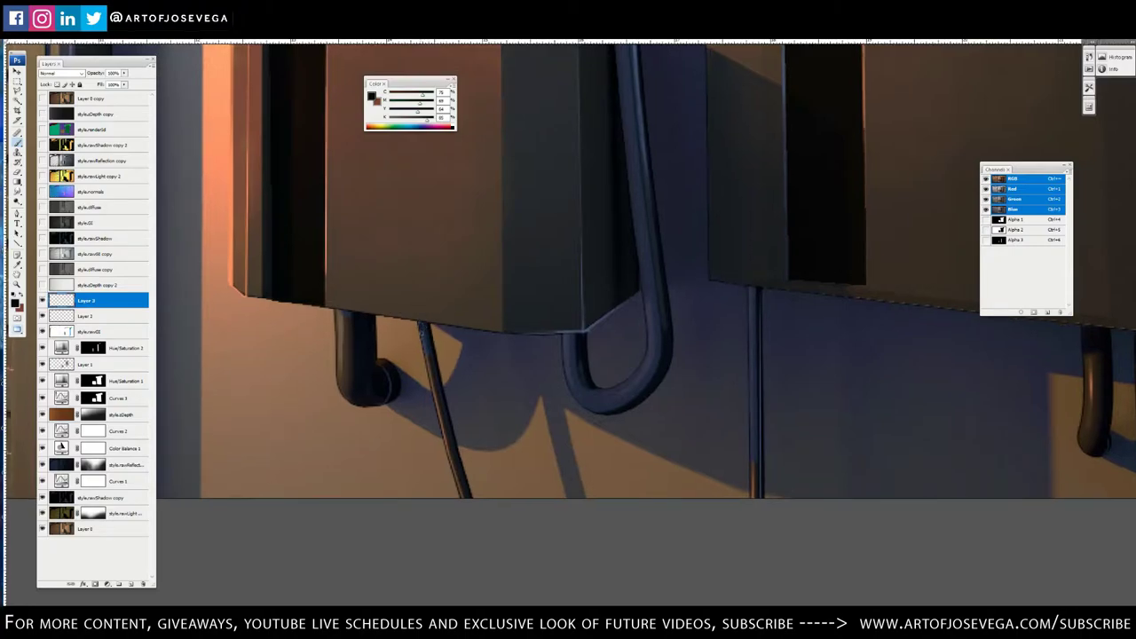
mouse_move(429, 348)
left_mouse_down()
mouse_move(422, 326)
mouse_move(429, 352)
left_mouse_up()
left_click_drag(336, 311, 347, 316)
left_click(432, 355, "alt")
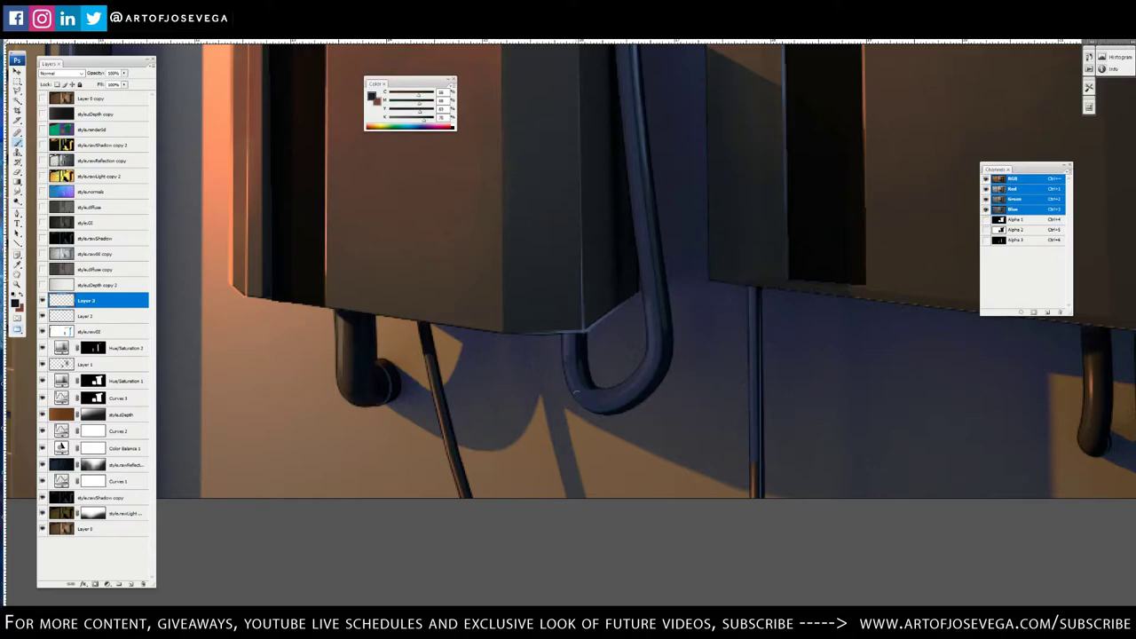
Sample a dark colour from the large box's underside and brush a contact shadow at the top of the thin pipe below it
left_click_drag(624, 266, 626, 404)
left_click_drag(364, 367, 501, 367)
left_click_drag(562, 317, 627, 399)
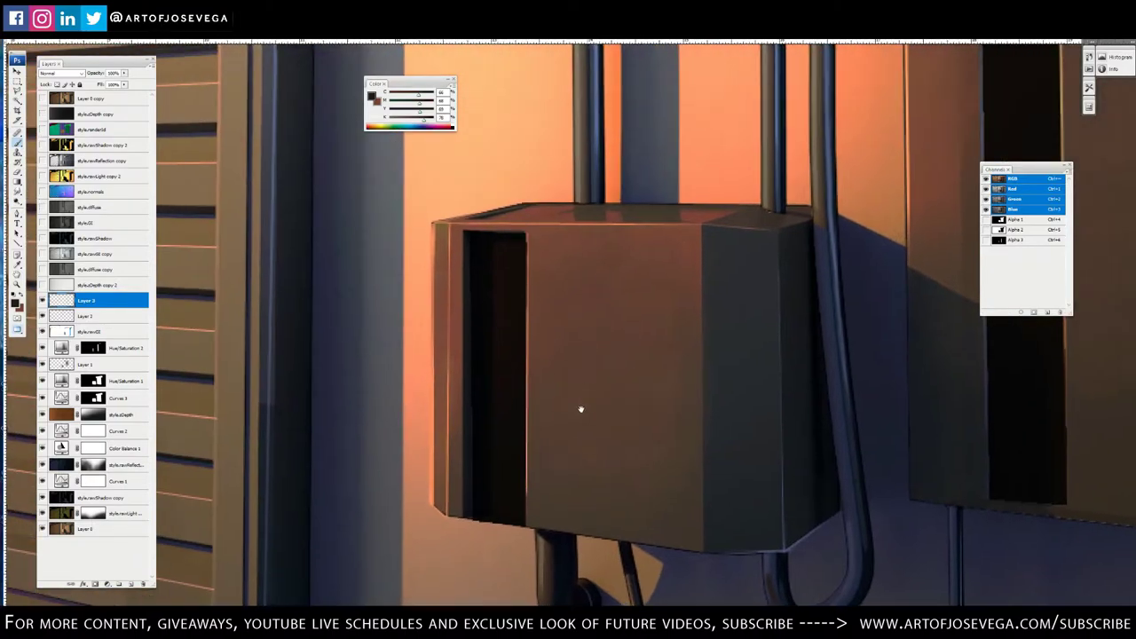
left_click_drag(601, 222, 578, 467)
left_click_drag(734, 473, 546, 280)
left_click(563, 269, "alt")
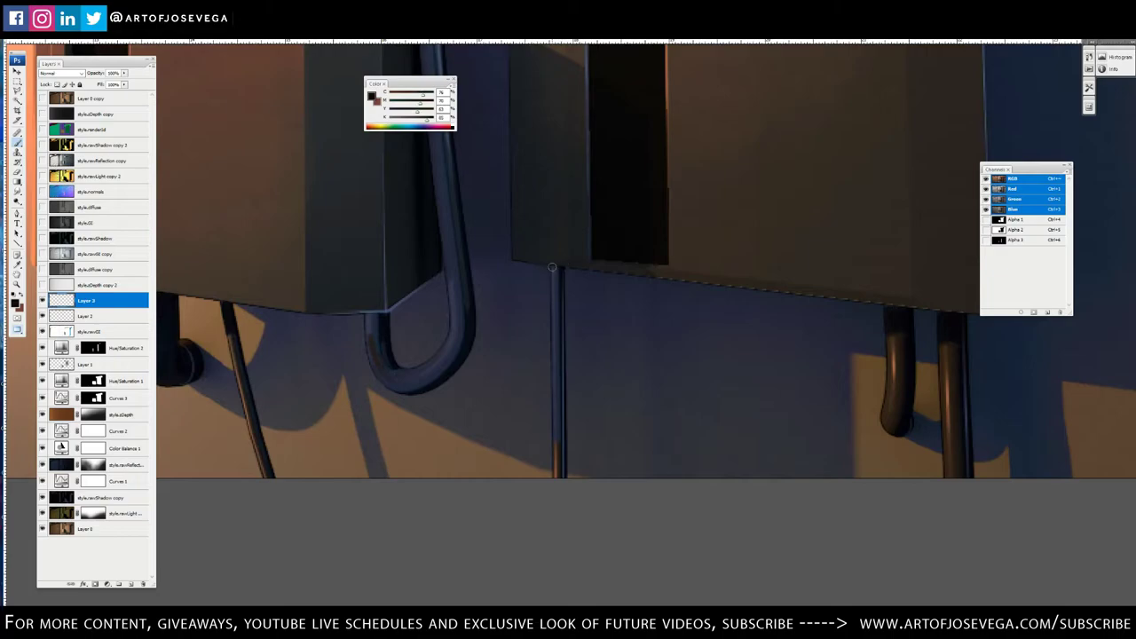
left_click(553, 270)
Examine the painted contact shadows around both boxes, close up and across the whole image
left_click_drag(594, 279, 327, 304)
left_click_drag(587, 213, 620, 465)
left_click_drag(524, 177, 711, 488)
key("ctrl+minus")
key("ctrl+minus")
key("ctrl+minus")
key("ctrl+minus")
scroll(606, 258, "down", 2)
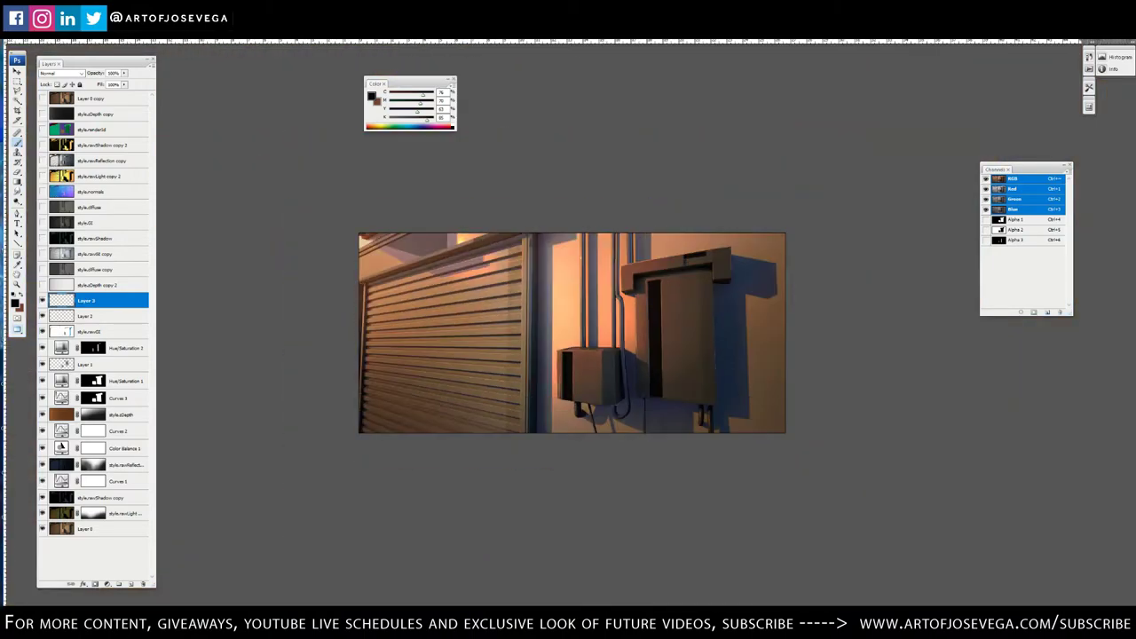
scroll(622, 265, "up", 2)
key("ctrl+plus")
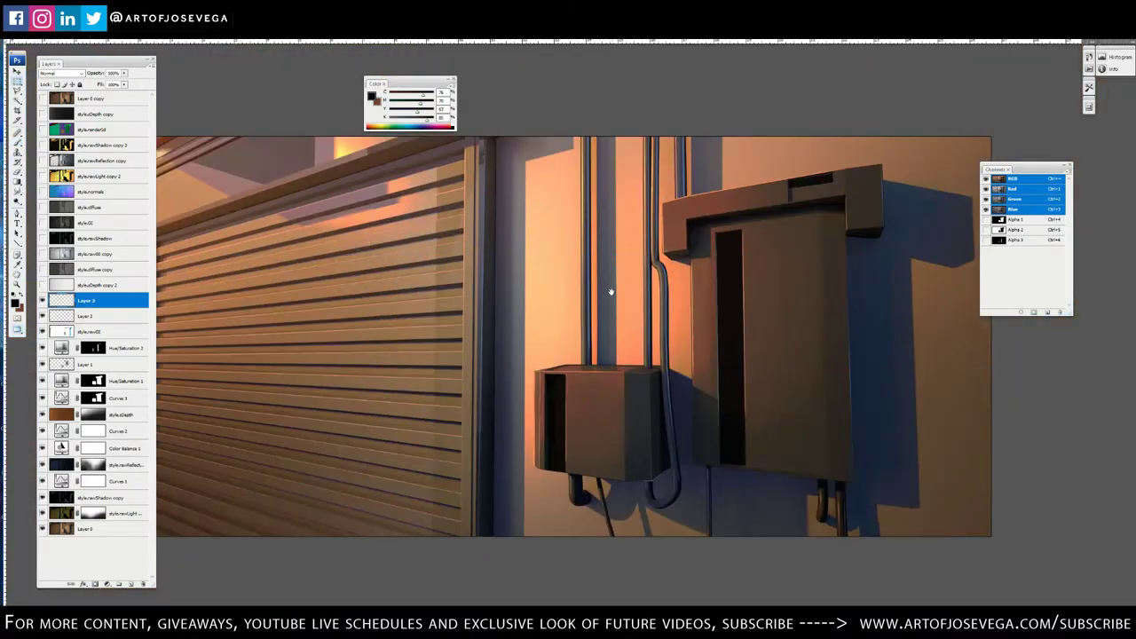
left_click_drag(599, 305, 546, 299)
left_click_drag(585, 337, 556, 340)
left_click_drag(497, 372, 559, 371)
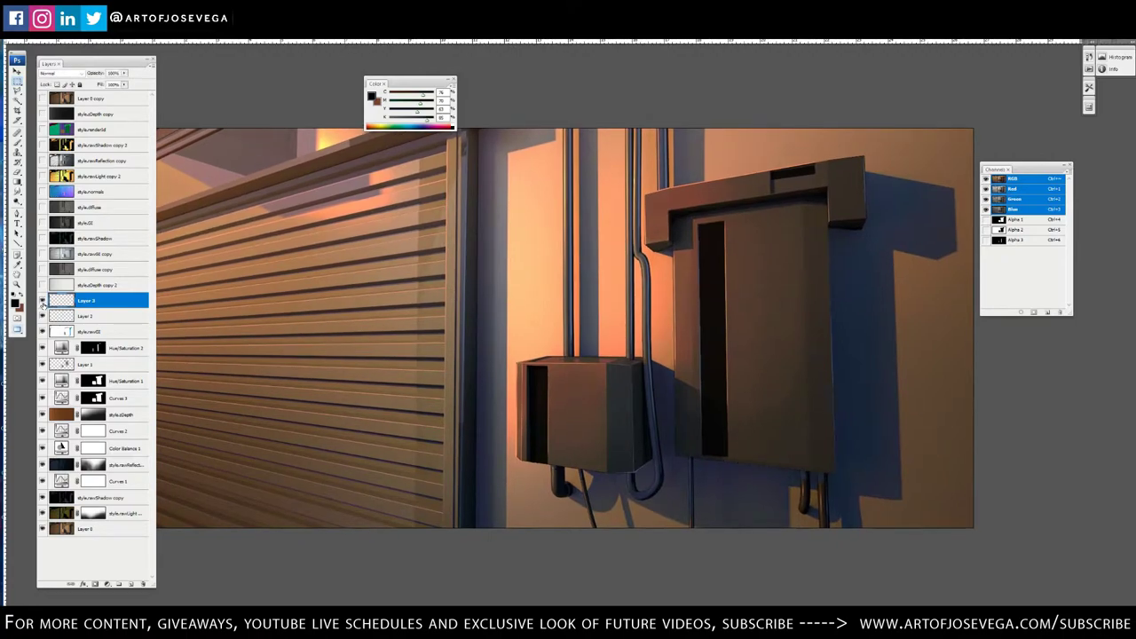
Merge the contact-shadow layer down into the highlight layer, Layer 2
right_click(86, 302)
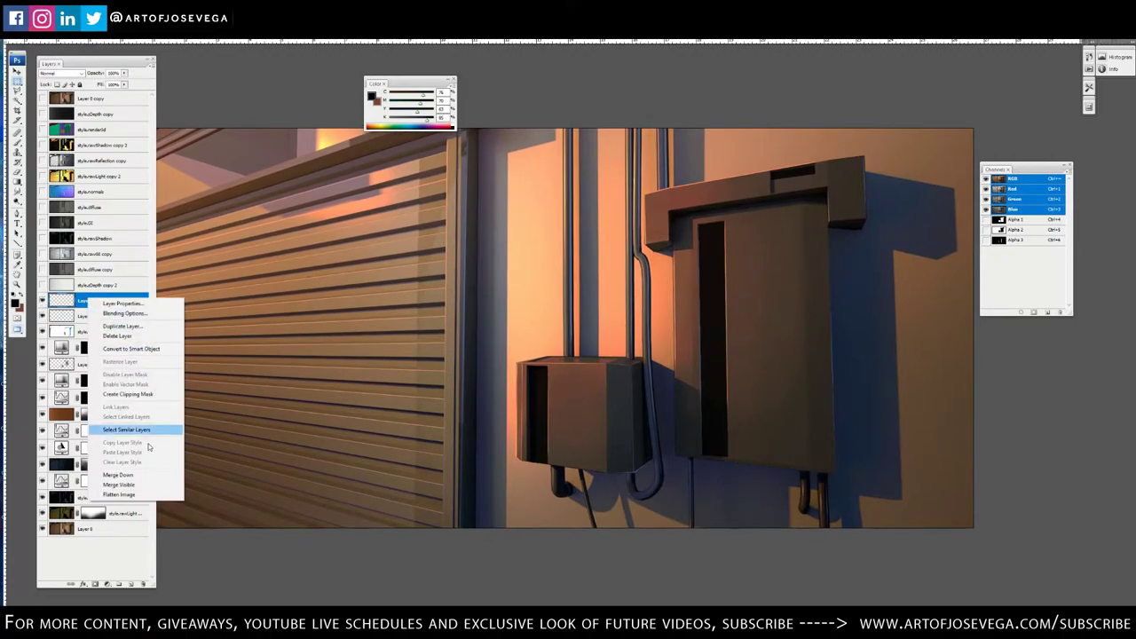
left_click(115, 476)
scroll(297, 368, "left", 6)
key("ctrl+minus")
left_click_drag(640, 399, 532, 388)
key("ctrl+plus")
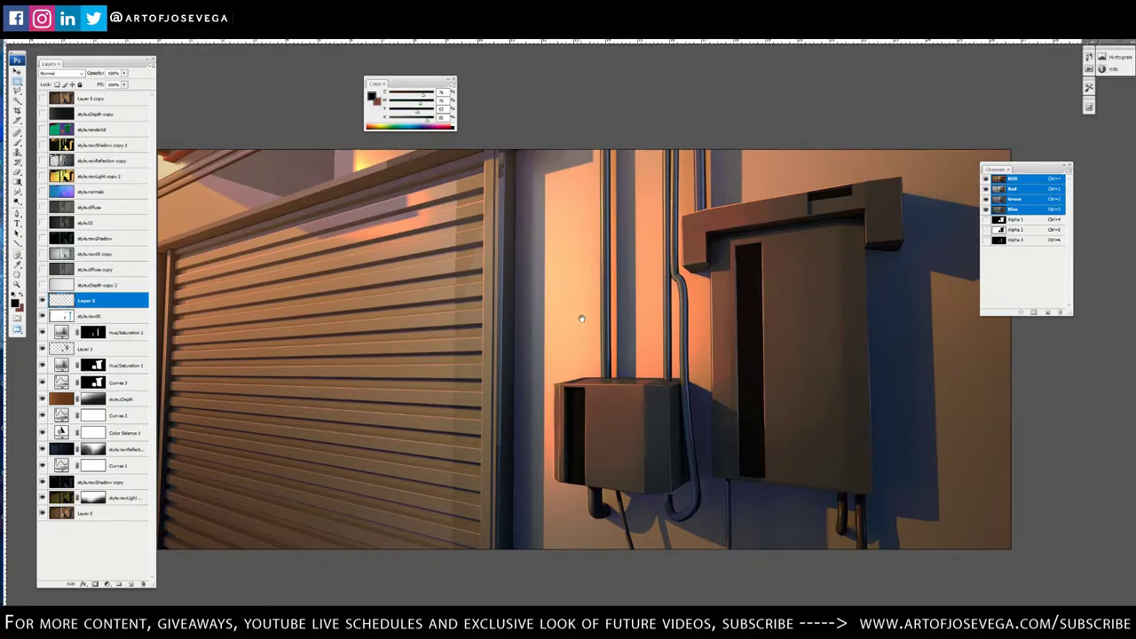
left_click_drag(581, 319, 535, 315)
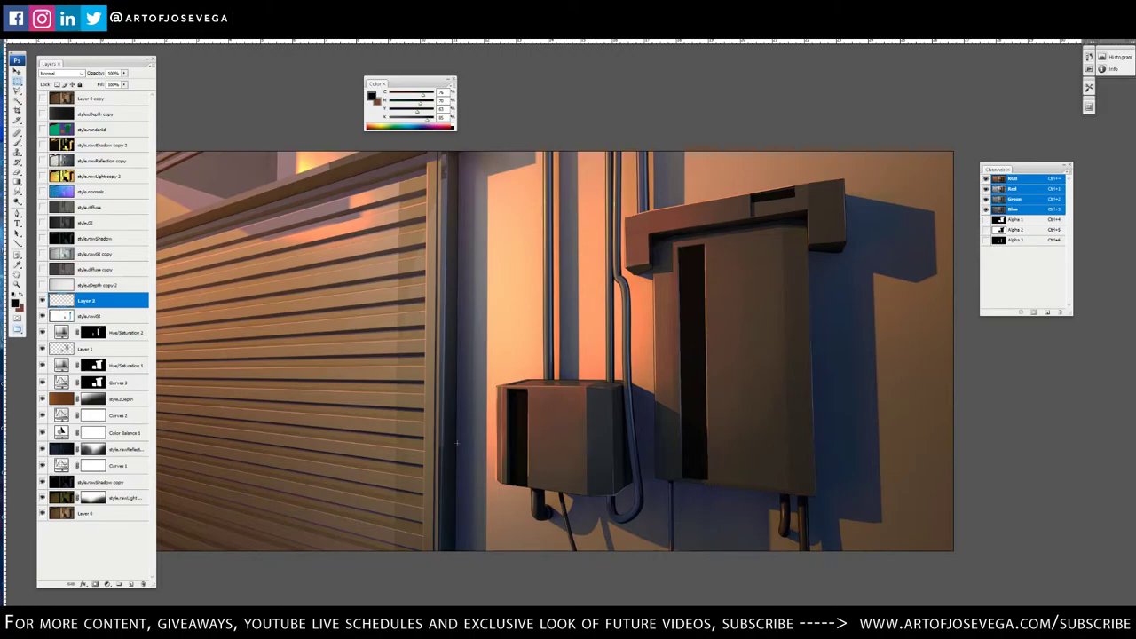
left_click_drag(287, 403, 445, 389)
left_click_drag(763, 402, 680, 416)
left_click_drag(604, 406, 576, 396)
left_click_drag(468, 417, 519, 423)
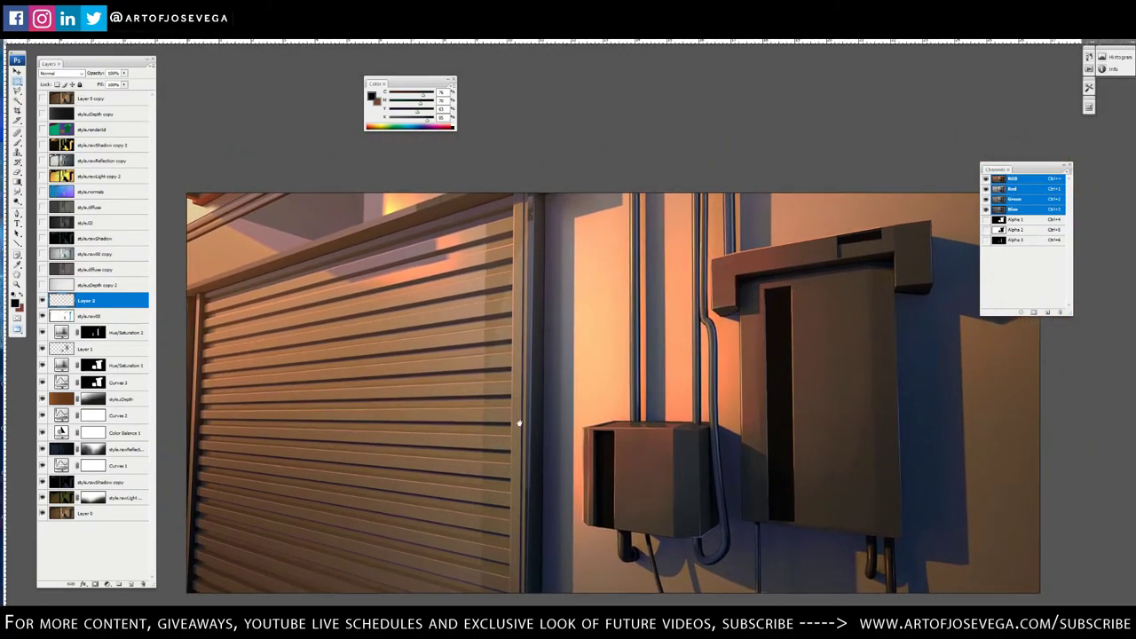
left_click_drag(500, 466, 503, 386)
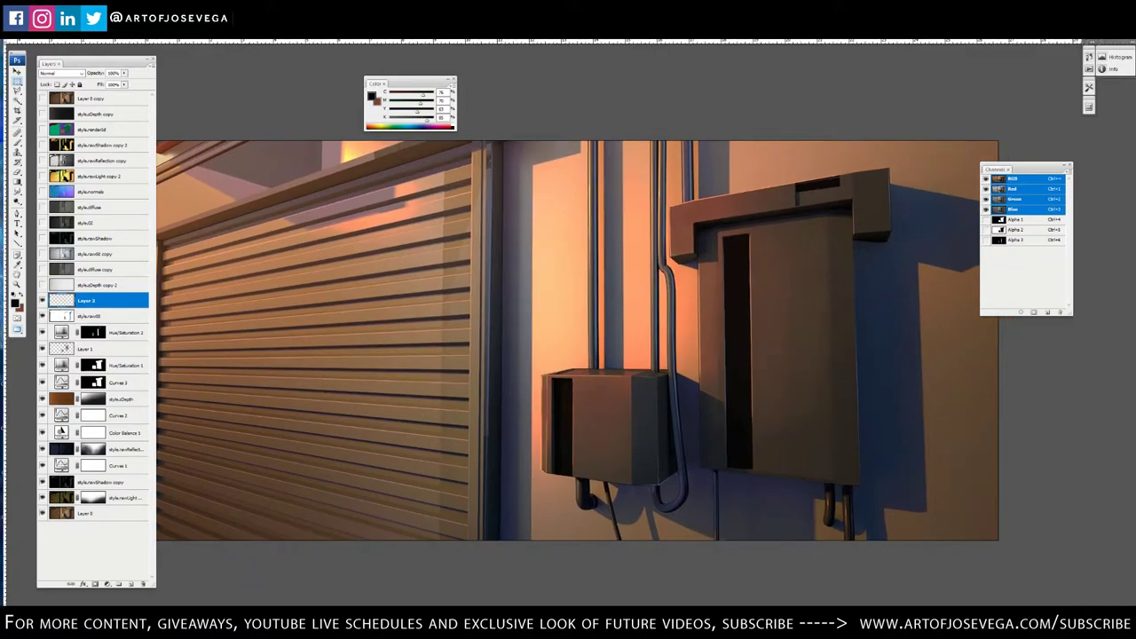
left_click_drag(711, 310, 707, 311)
left_click_drag(726, 350, 716, 373)
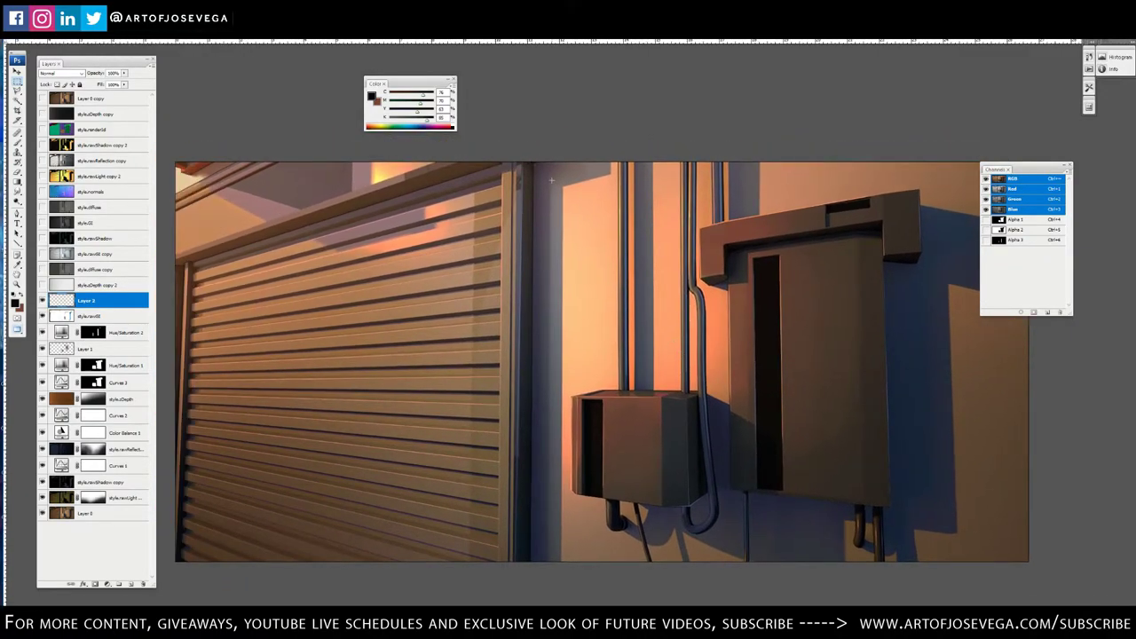
left_click_drag(582, 405, 548, 391)
left_click_drag(580, 333, 517, 350)
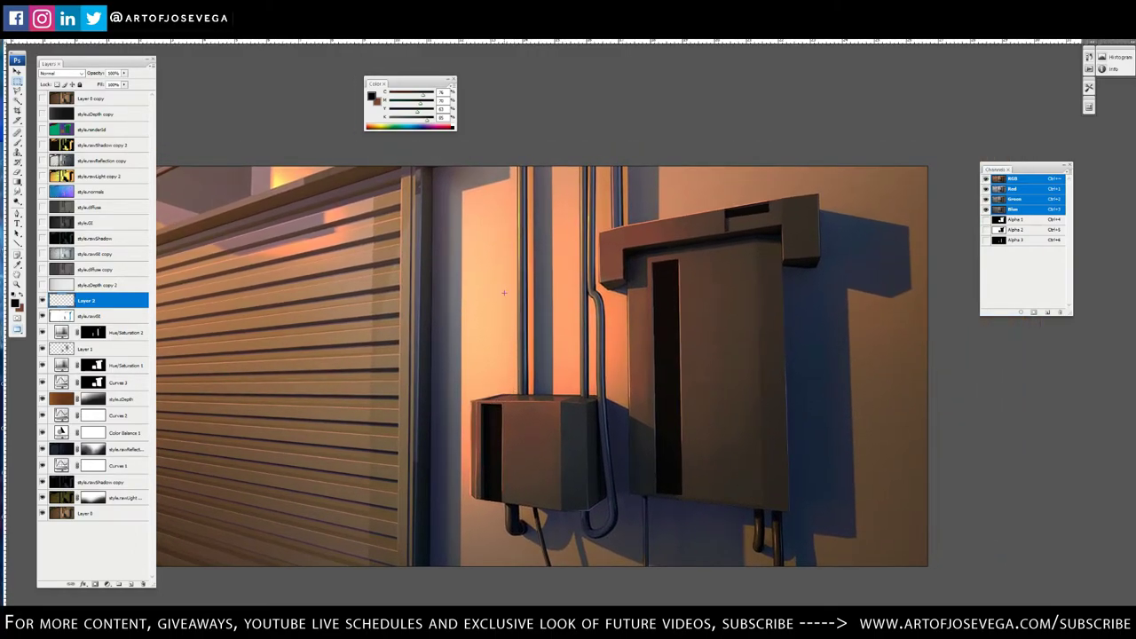
left_click_drag(675, 321, 579, 325)
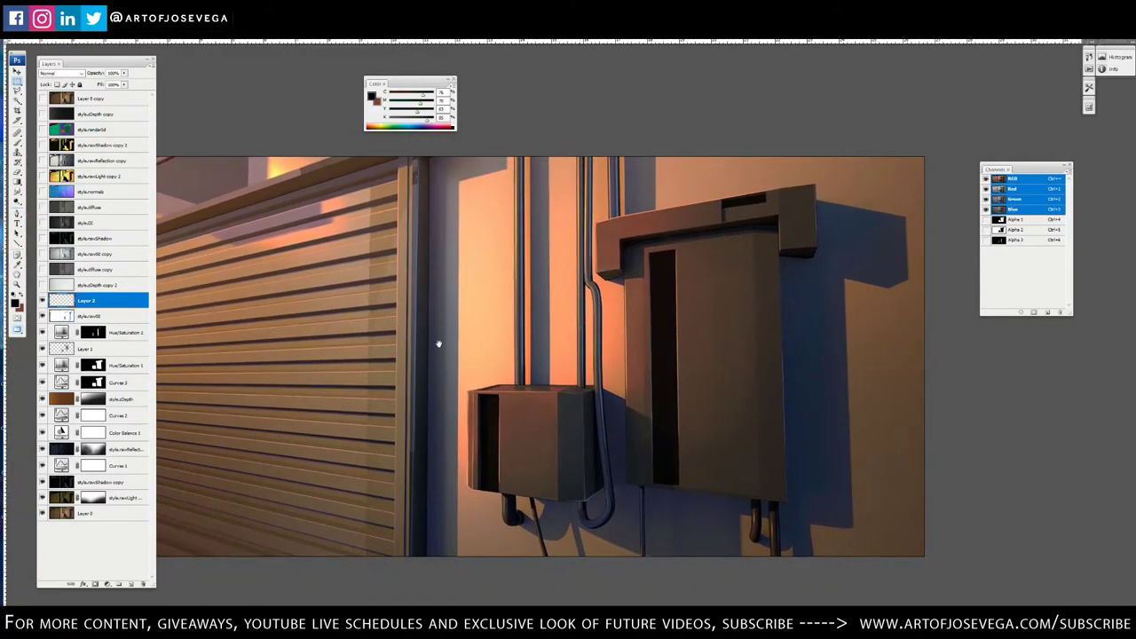
left_click_drag(438, 343, 603, 264)
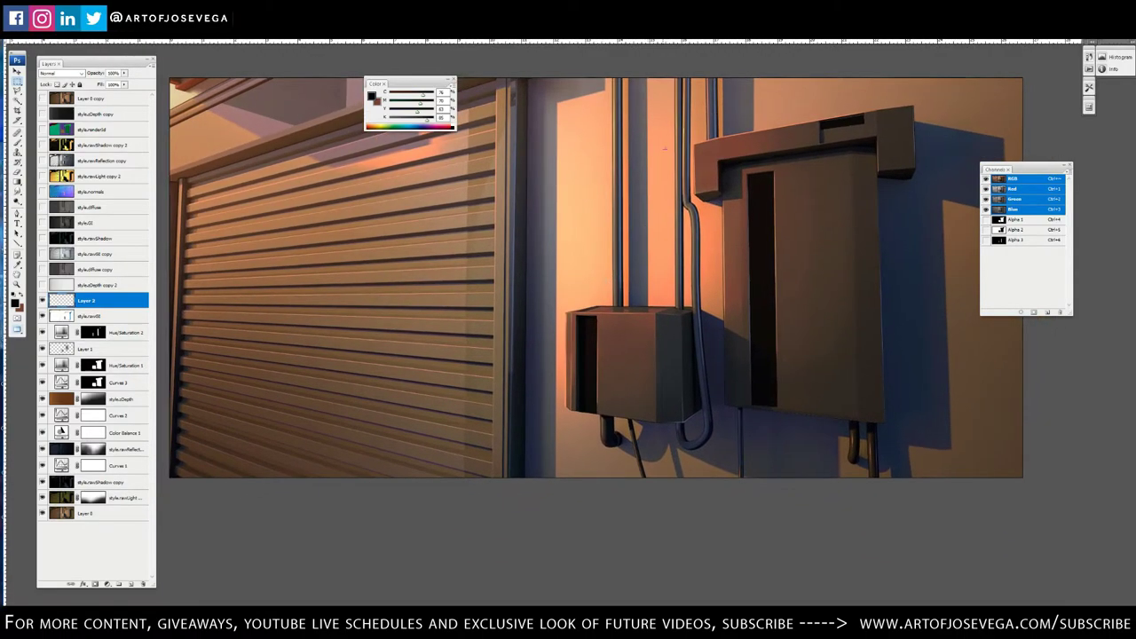
key("ctrl+plus")
key("ctrl+minus")
key("ctrl+minus")
key("ctrl+minus")
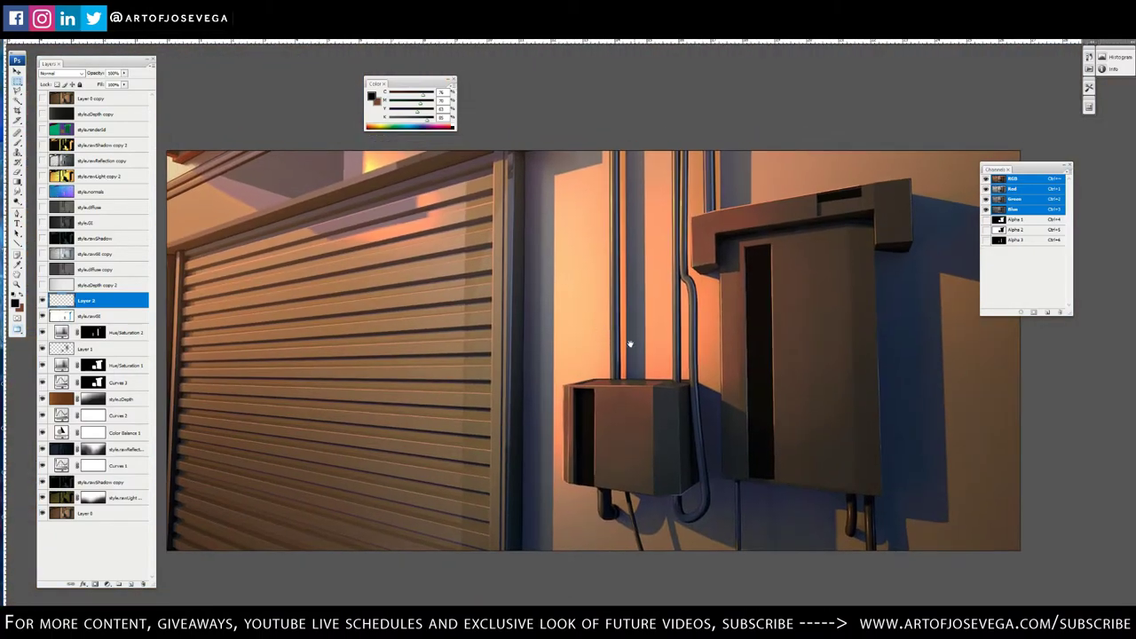
left_click_drag(631, 344, 596, 406)
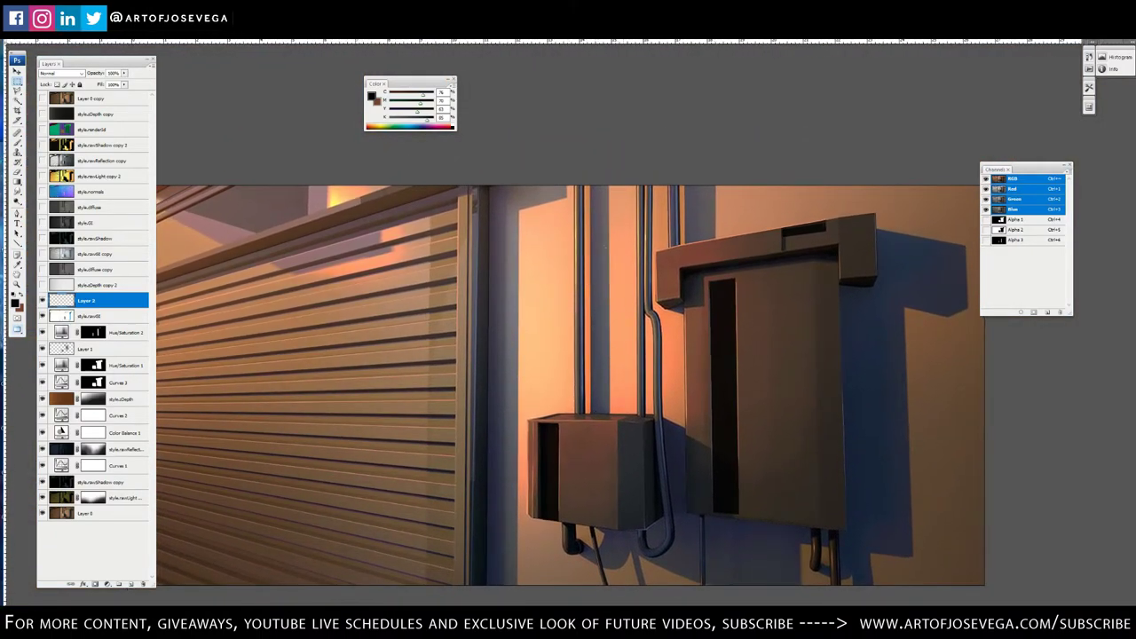
left_click_drag(567, 385, 586, 369)
left_click_drag(577, 317, 599, 351)
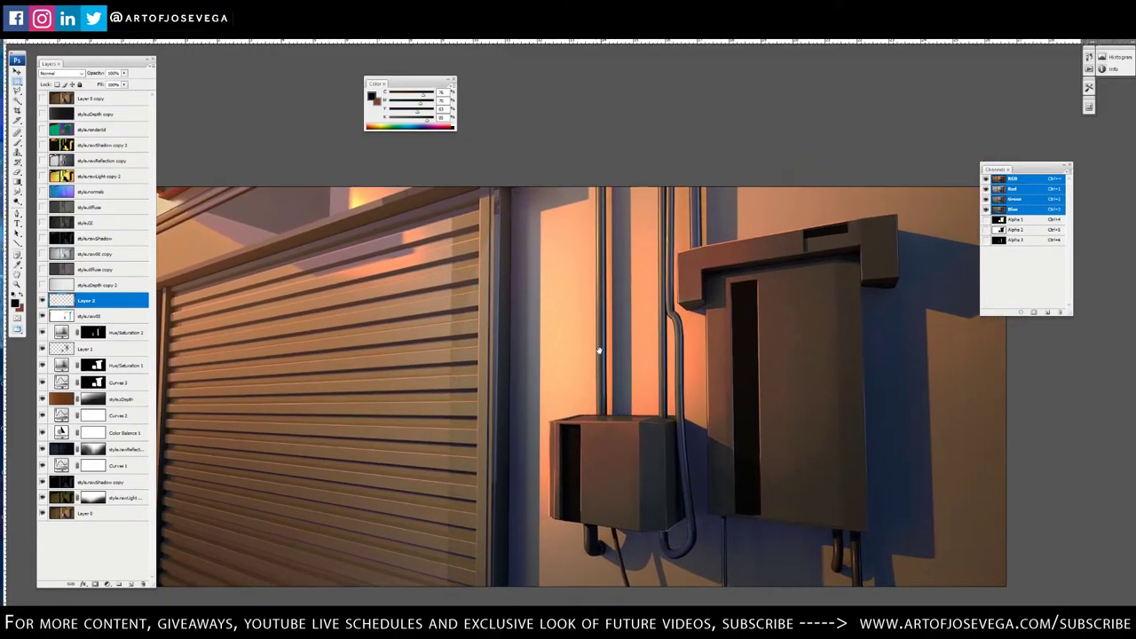
left_click_drag(424, 392, 446, 385)
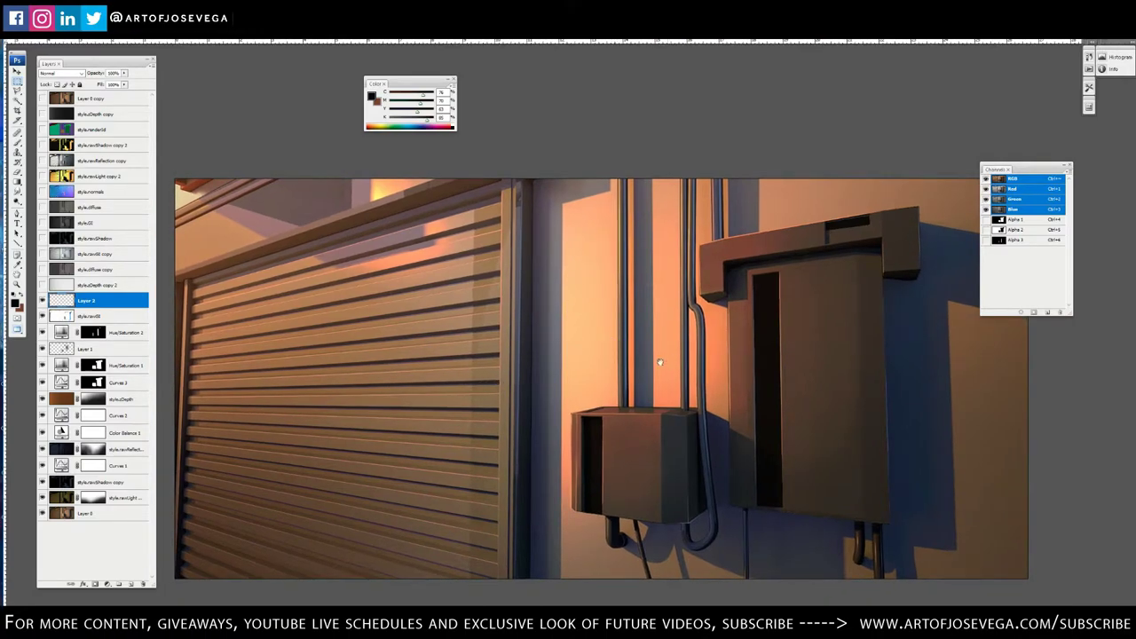
left_click_drag(661, 360, 604, 349)
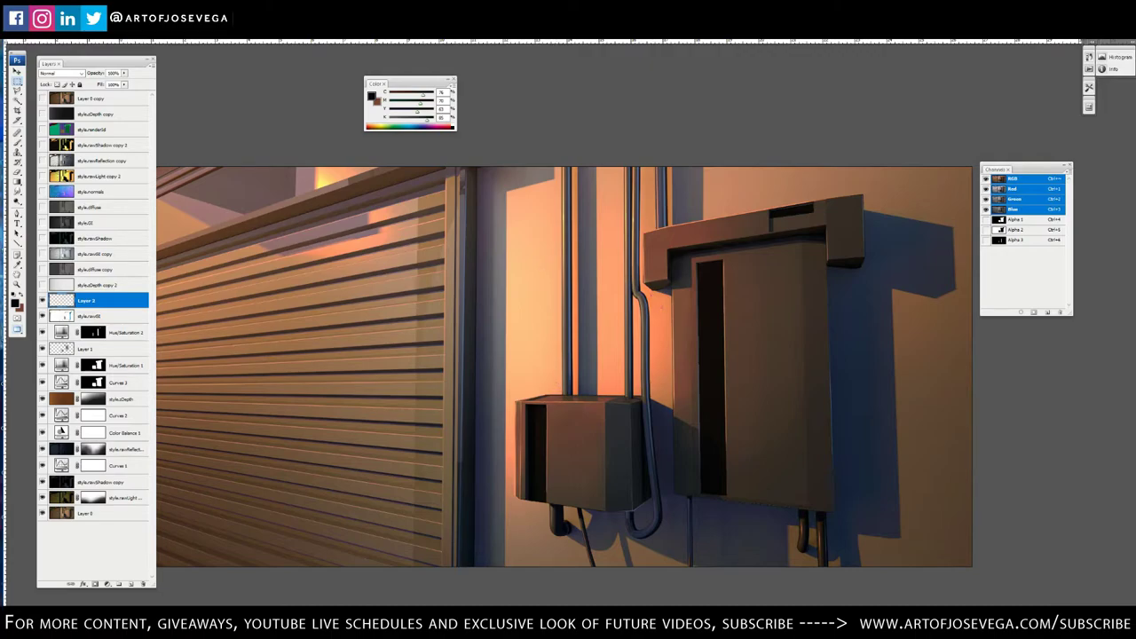
left_click_drag(531, 378, 513, 382)
left_click_drag(686, 340, 688, 338)
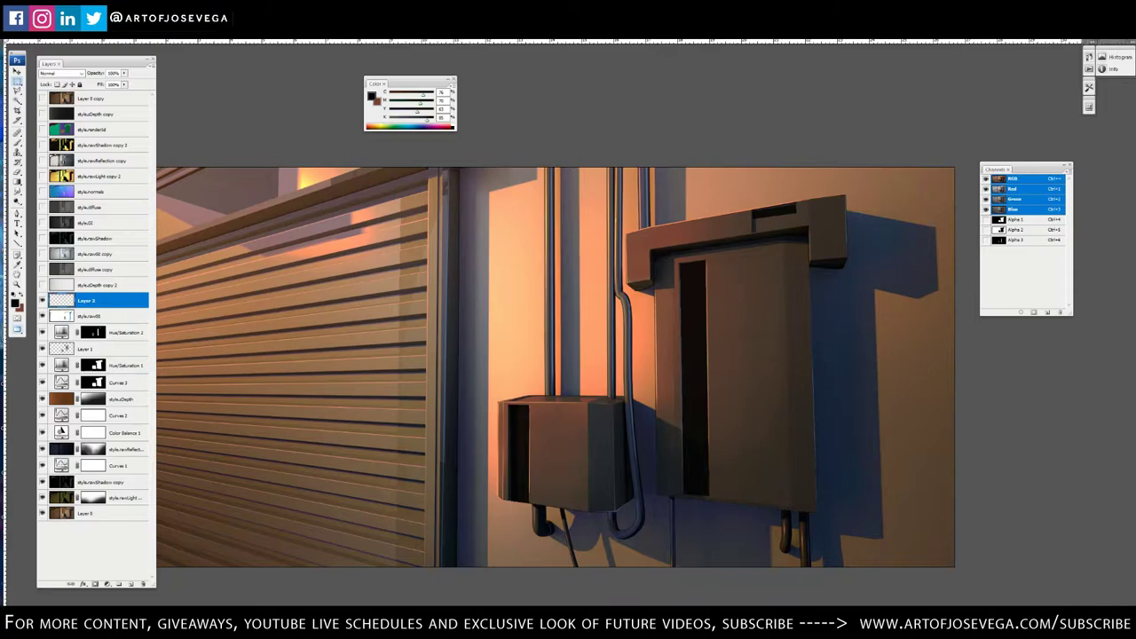
Show the open documents in floating windows and bring up the Damaged Walls (Masked) (22) texture beside the scene
key("f")
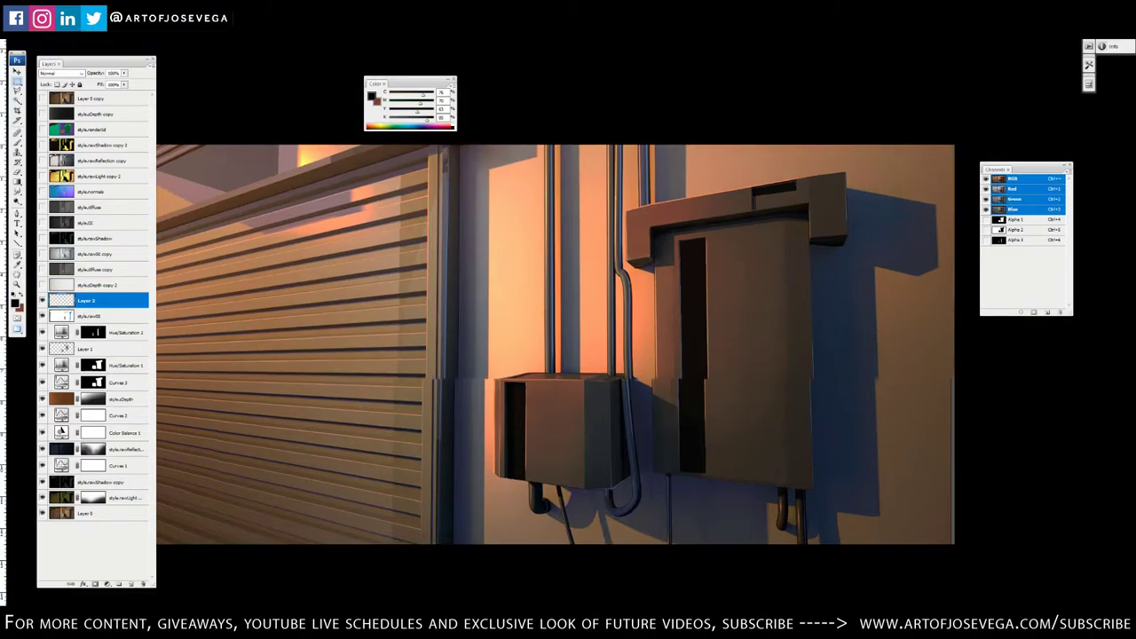
key("f")
left_click_drag(688, 43, 799, 159)
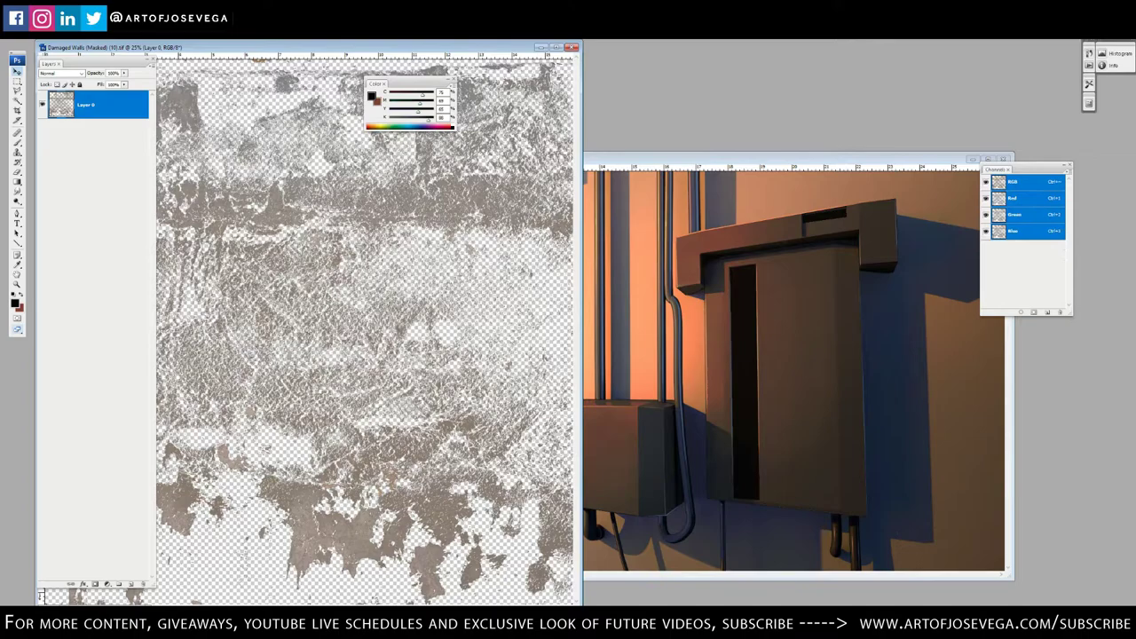
key("ctrl+Tab")
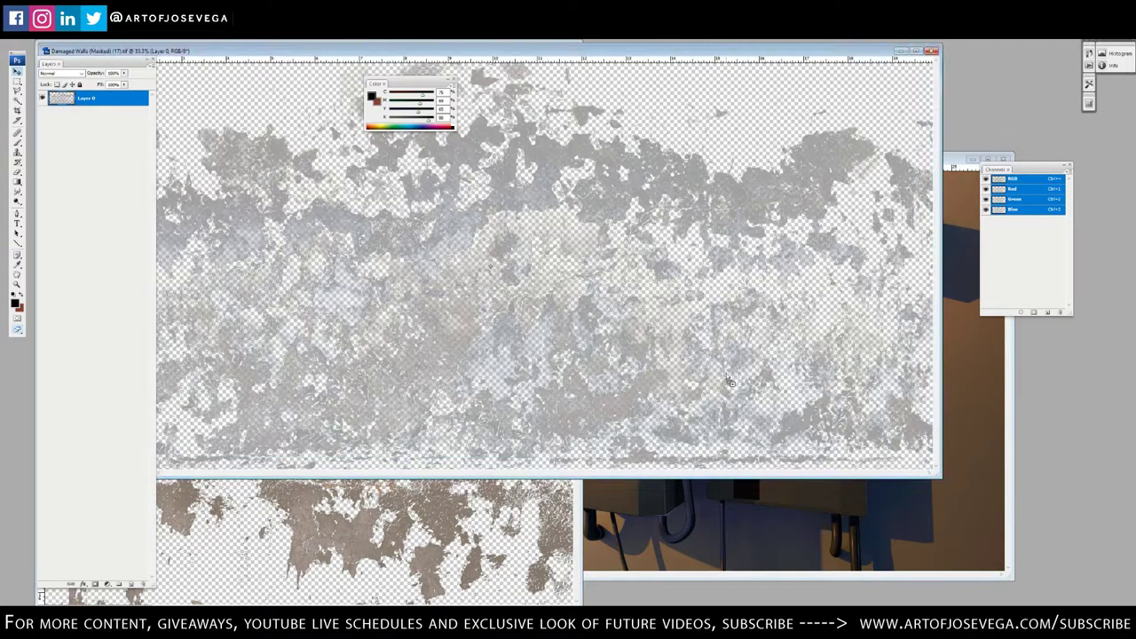
key("ctrl+Tab")
key("ctrl+Tab")
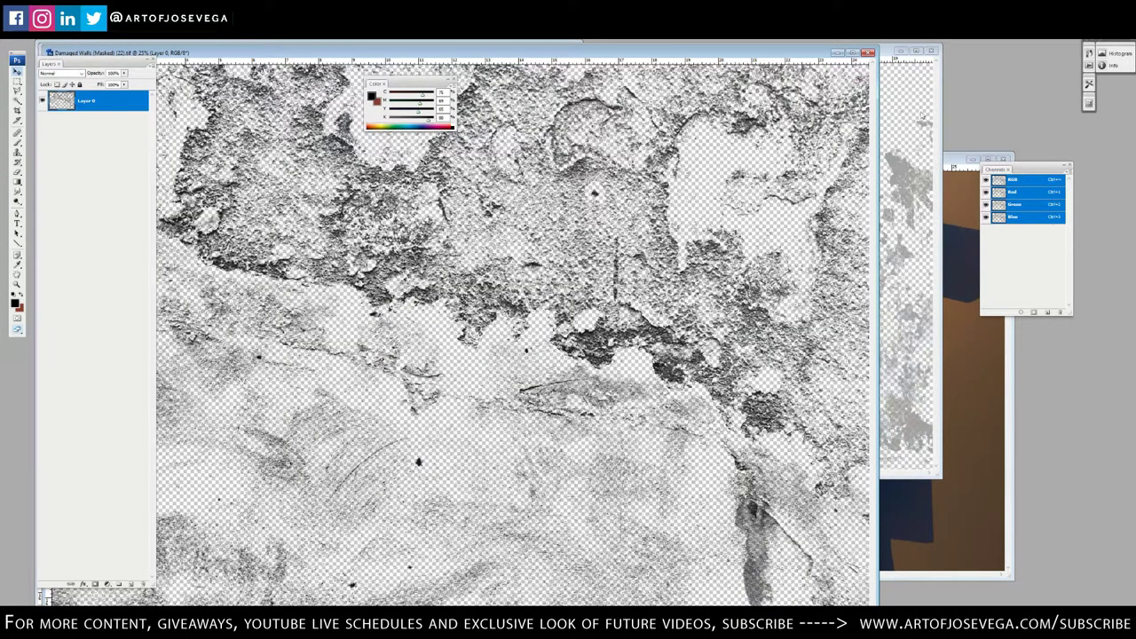
Copy the Damaged Walls (Masked) (22) texture into the scene document, accept the bit-depth conversion, and close the texture file
left_click_drag(794, 240, 973, 335)
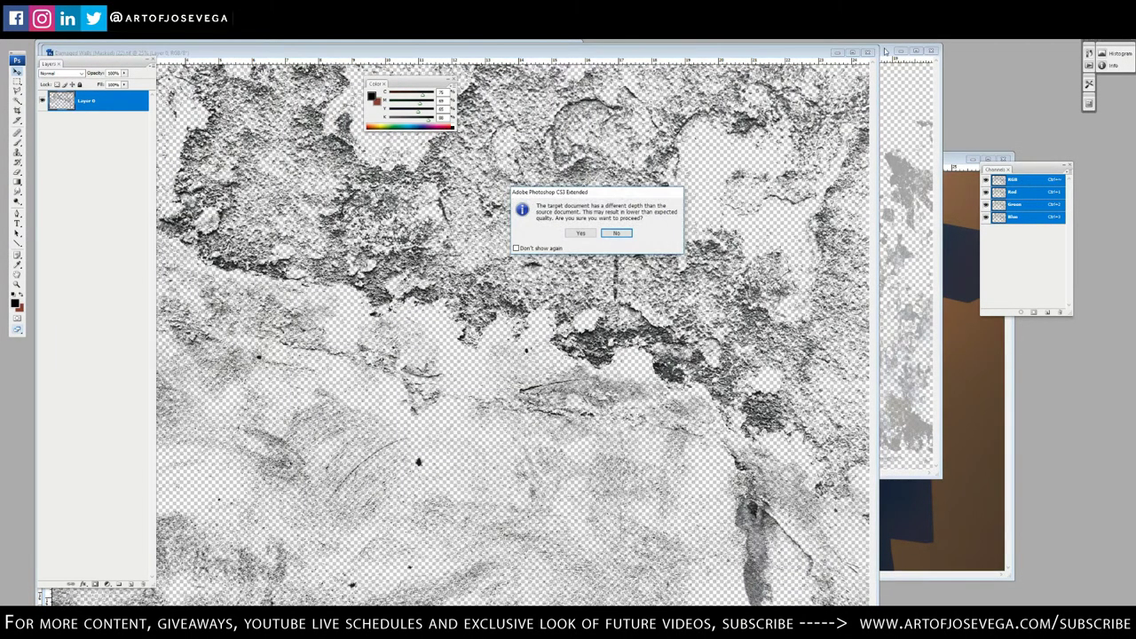
left_click(581, 233)
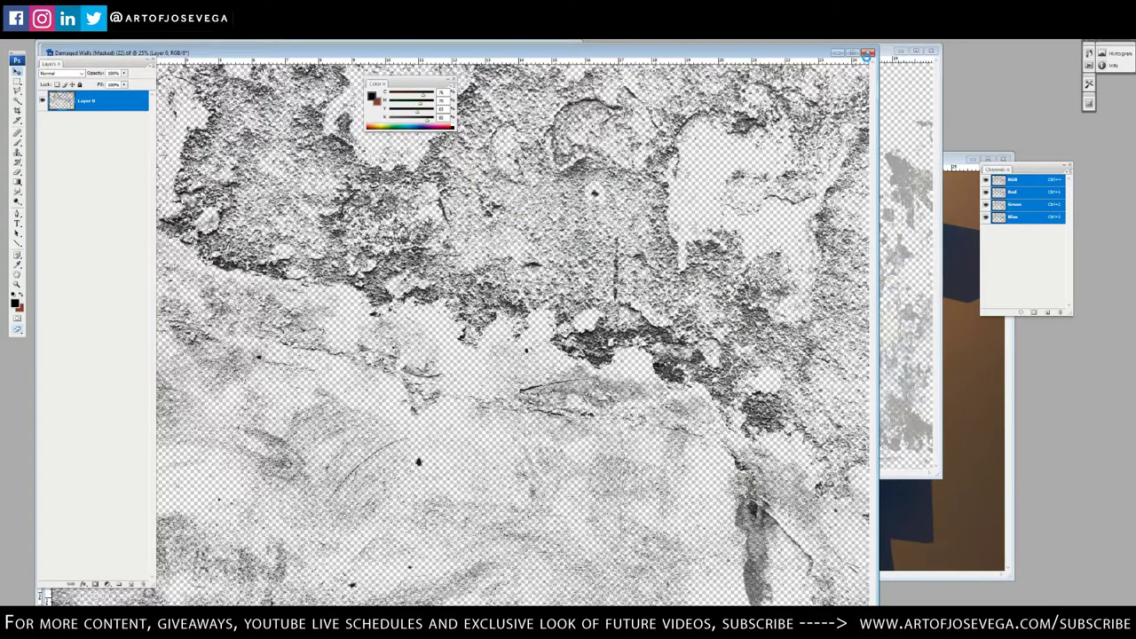
left_click(867, 54)
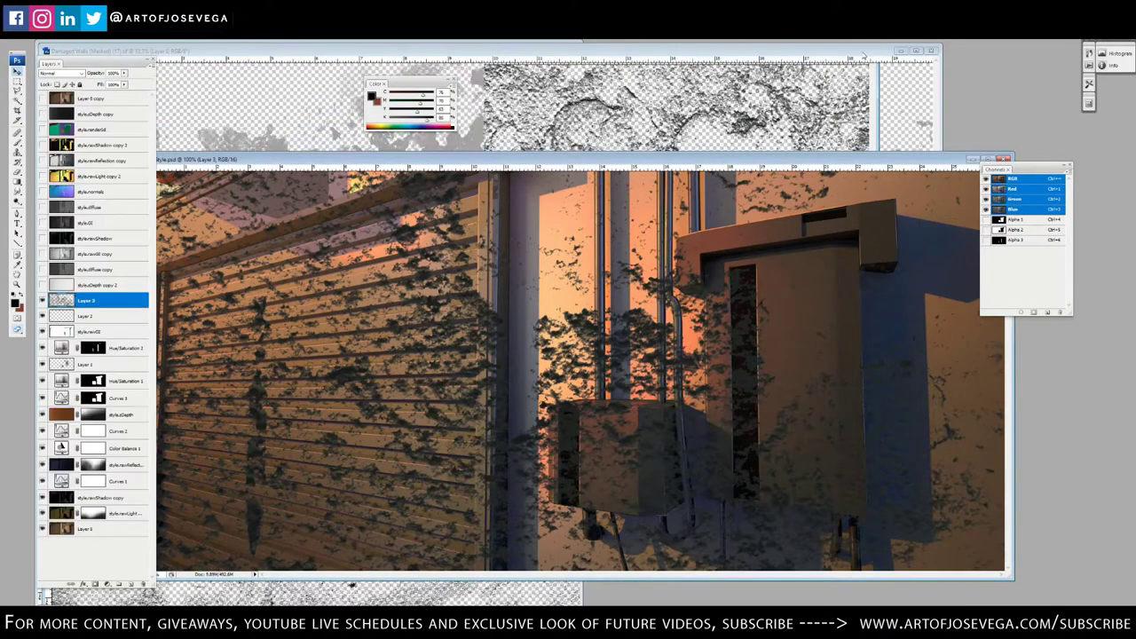
left_click(864, 54)
Copy the Damaged Walls (Masked) (17) texture into the scene as another layer, accept the depth conversion, and close its file
left_click_drag(857, 200, 956, 265)
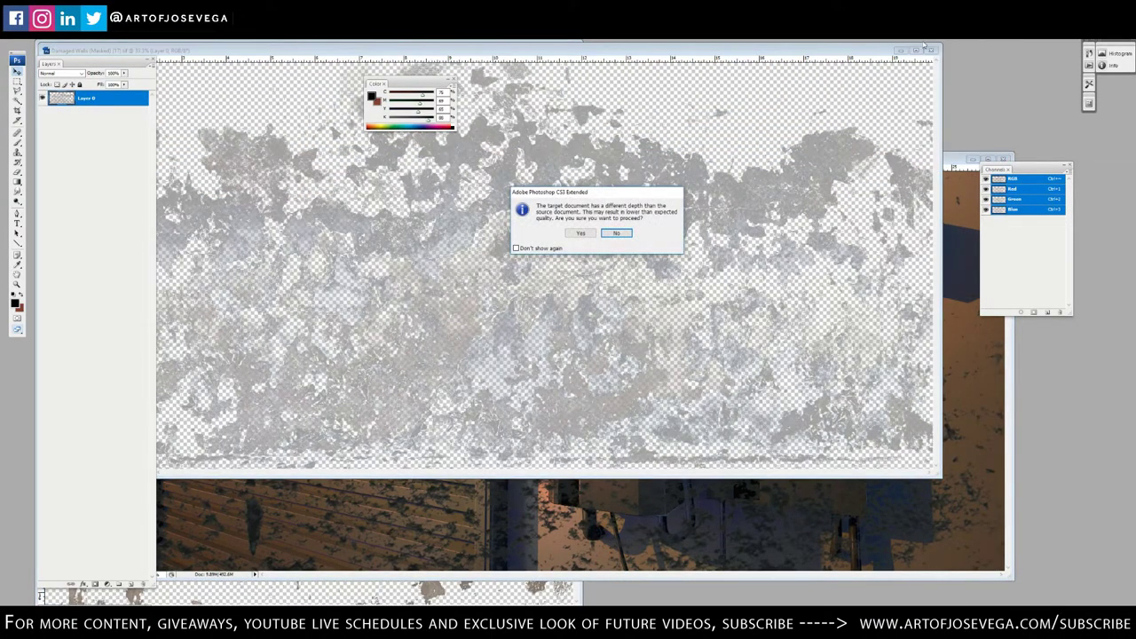
left_click(580, 233)
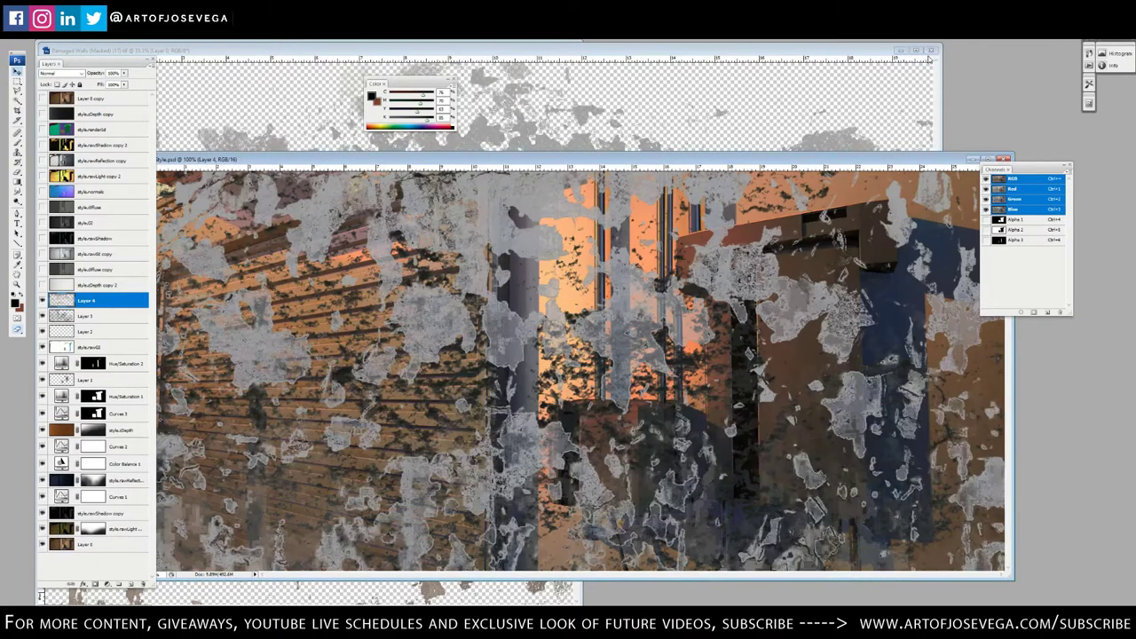
left_click(931, 50)
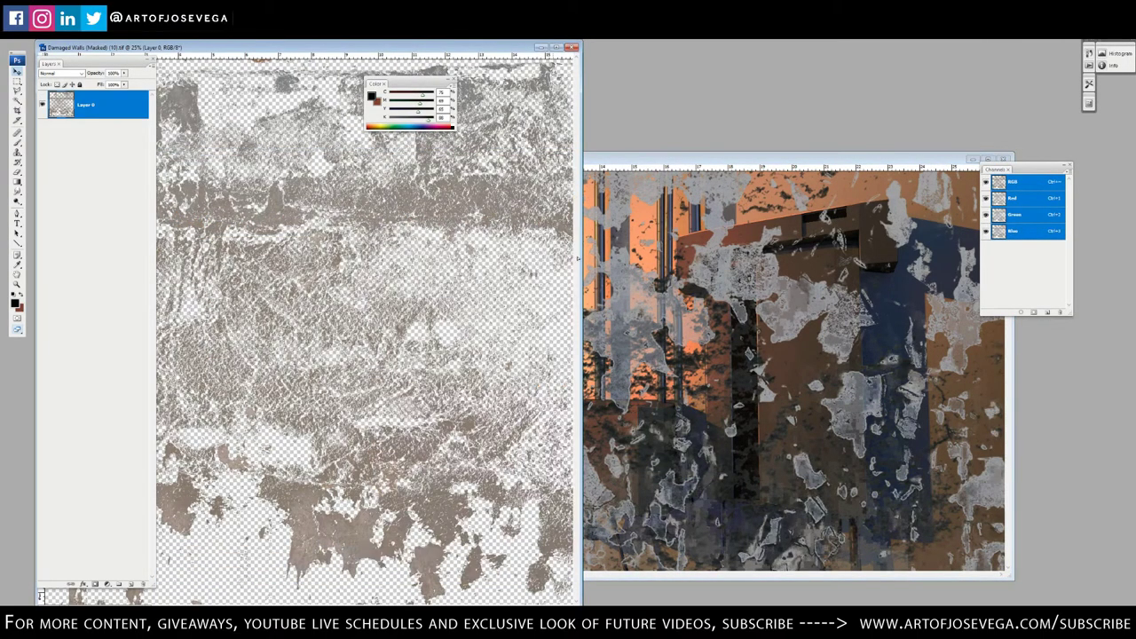
Copy the Damaged Walls (Masked) (10) texture into the scene, close its file, and maximize the scene document
left_click_drag(578, 258, 595, 257)
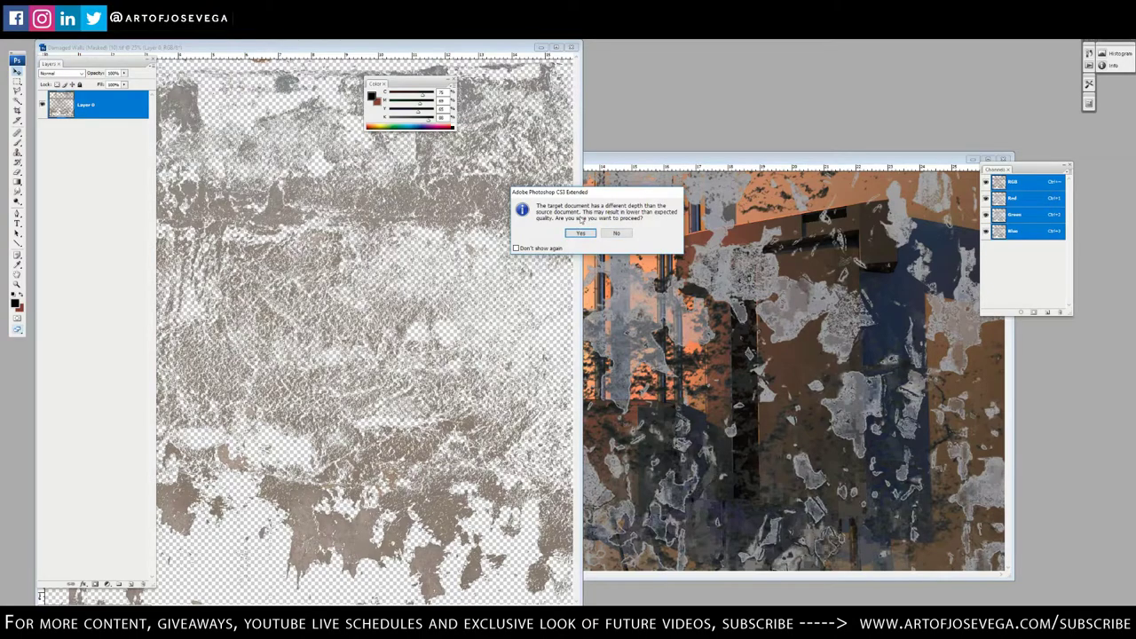
left_click(581, 233)
left_click(573, 47)
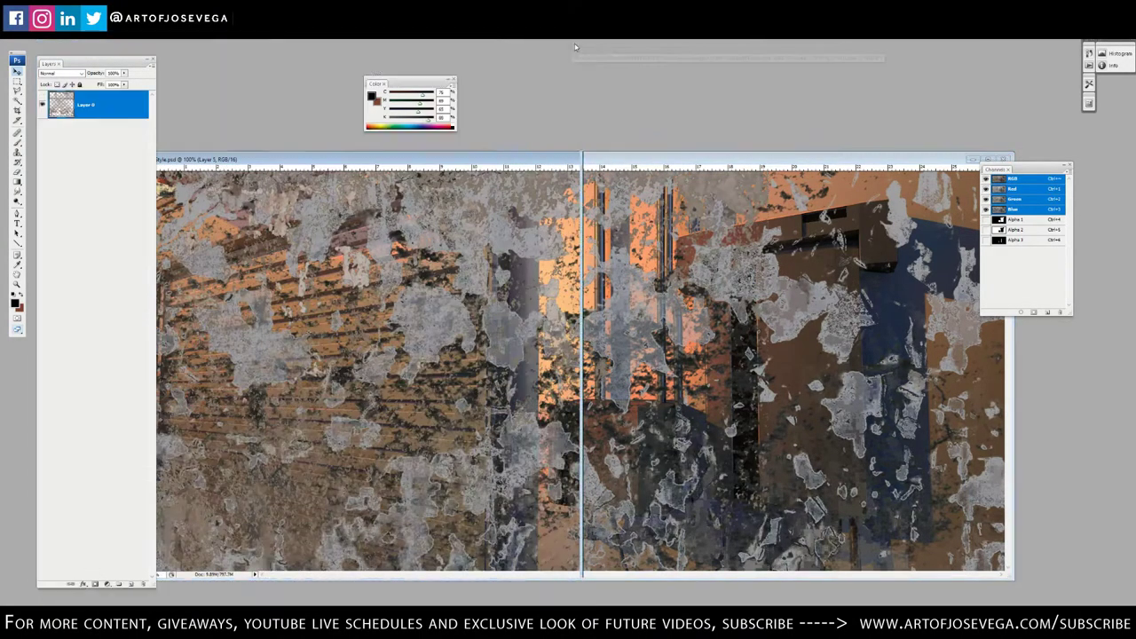
double_click(614, 161)
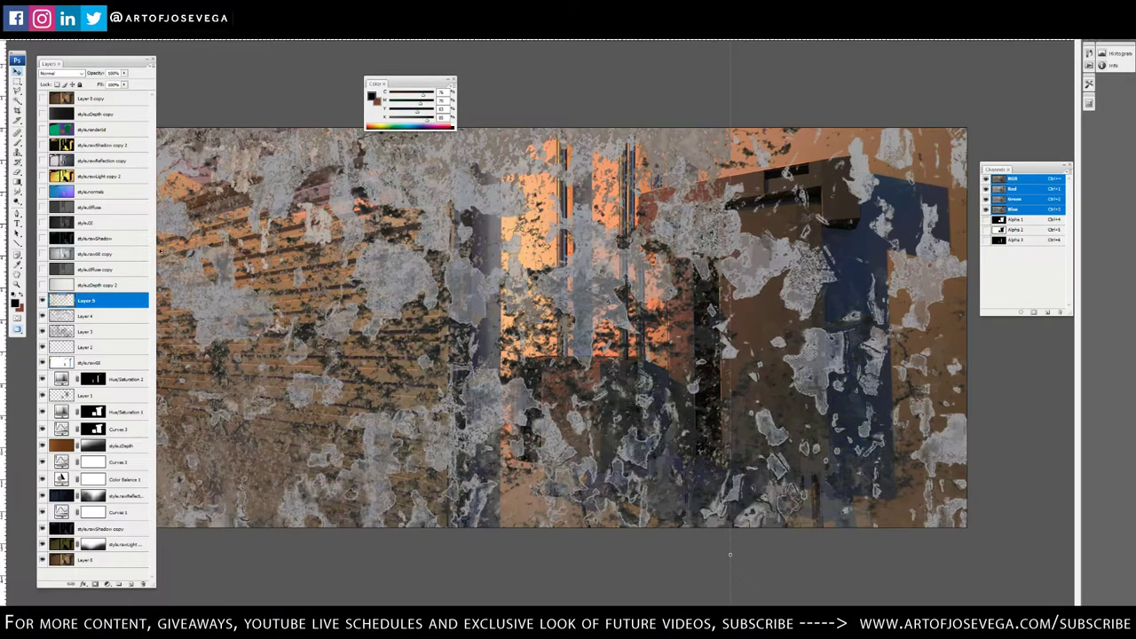
Hide the three imported texture layers, check Layer 3 on its own, and leave only Layer 4 visible and selected
left_click_drag(42, 300, 42, 331)
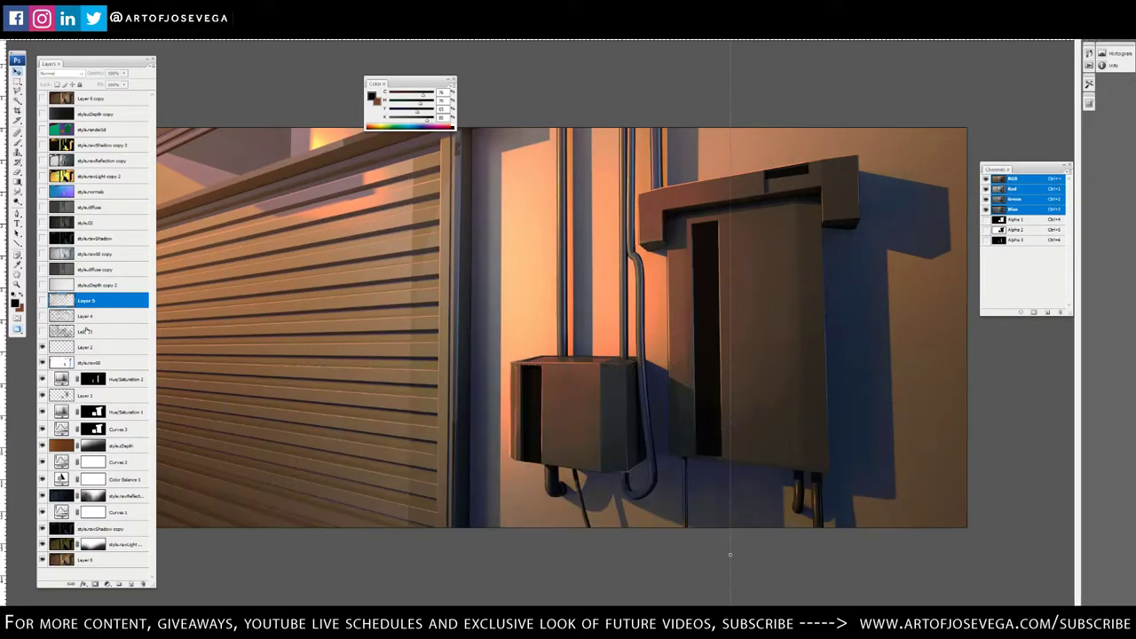
left_click(84, 331)
key("ctrl+minus")
left_click(41, 331)
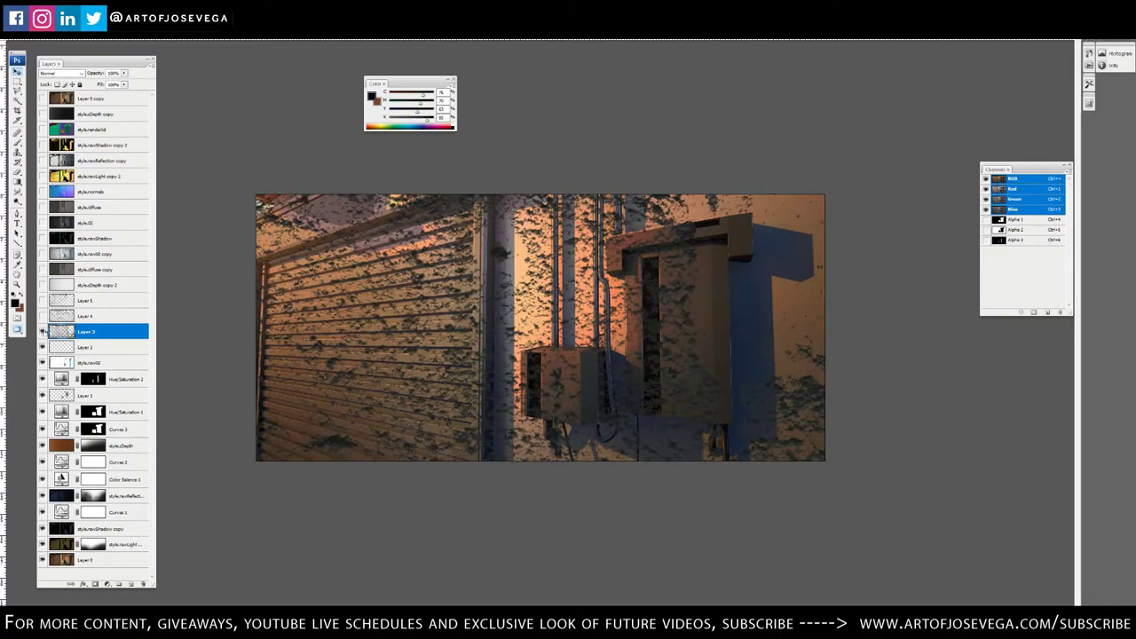
left_click(43, 332)
left_click(43, 316)
left_click(86, 316)
Free-transform the Layer 4 wall texture and scale it down around its centre to less than the image width
left_click_drag(533, 325, 567, 329)
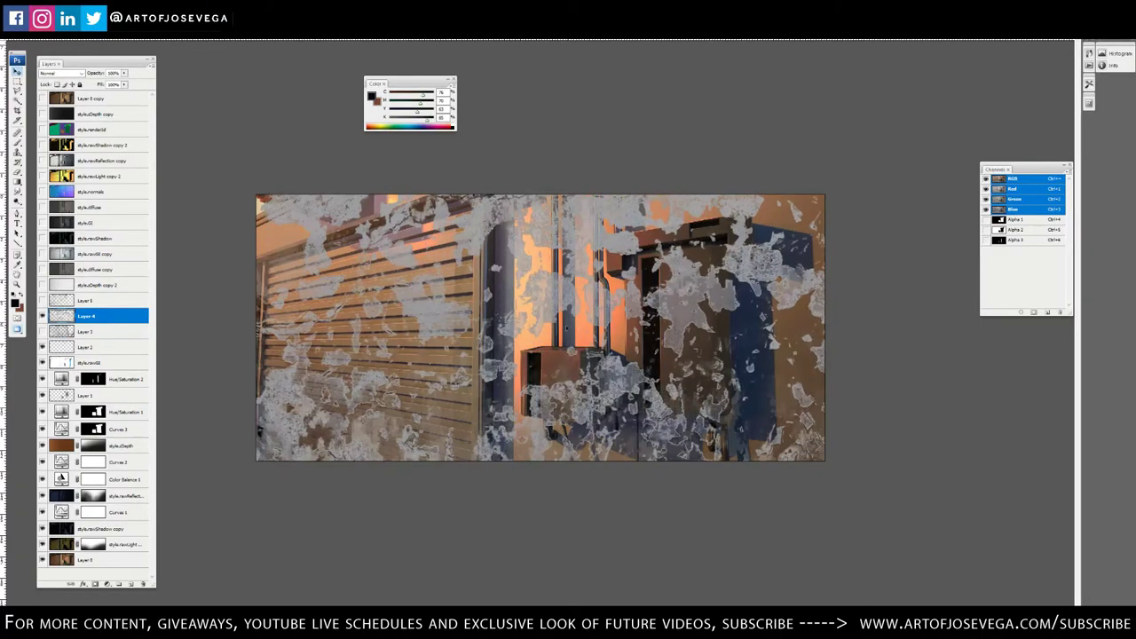
key("ctrl+t")
key("ctrl+minus")
key("ctrl+minus")
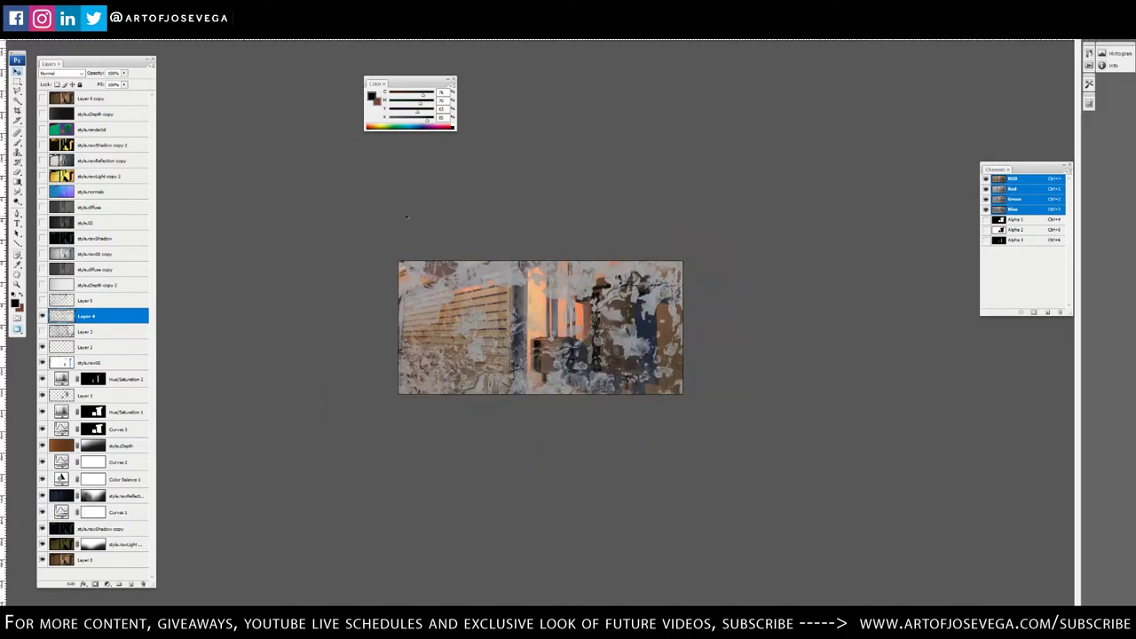
key("ctrl+alt+i")
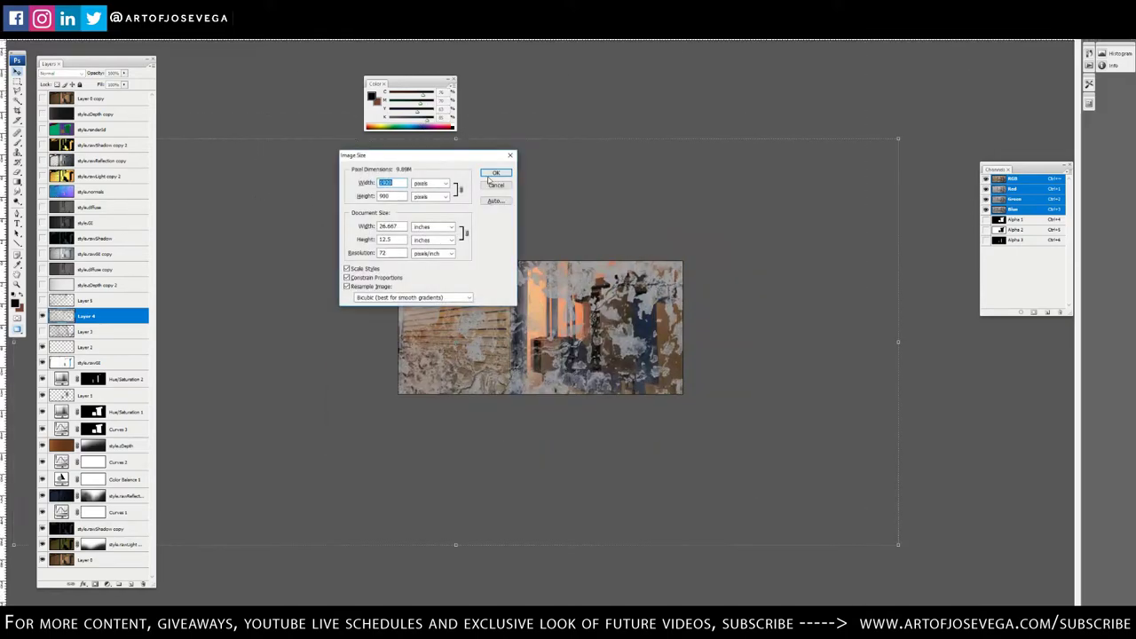
left_click(497, 185)
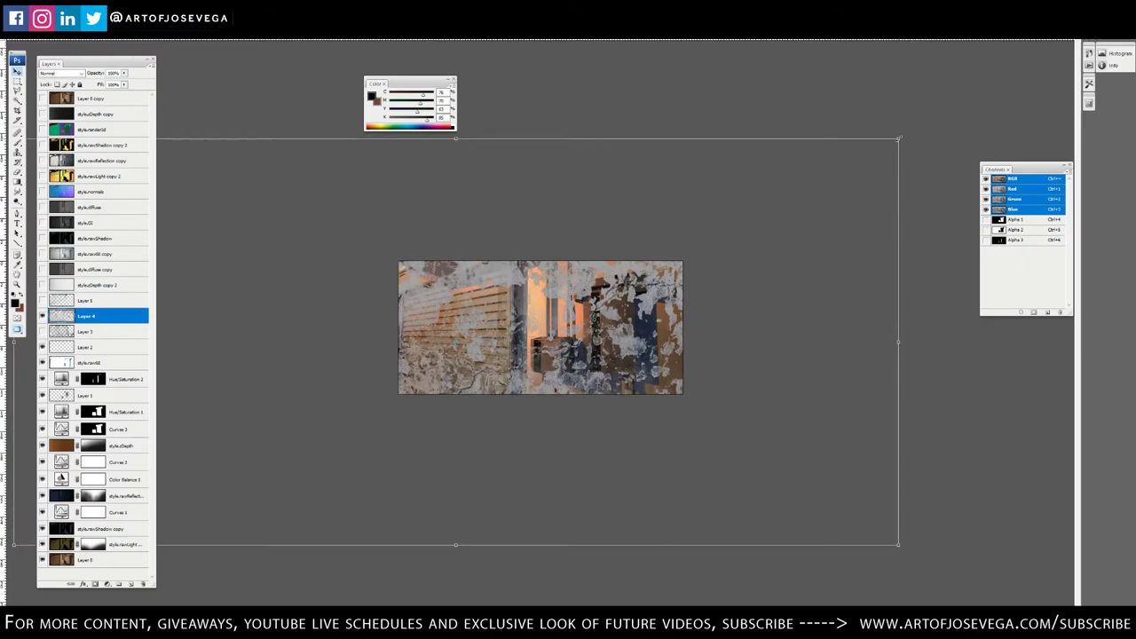
left_click_drag(899, 137, 583, 279)
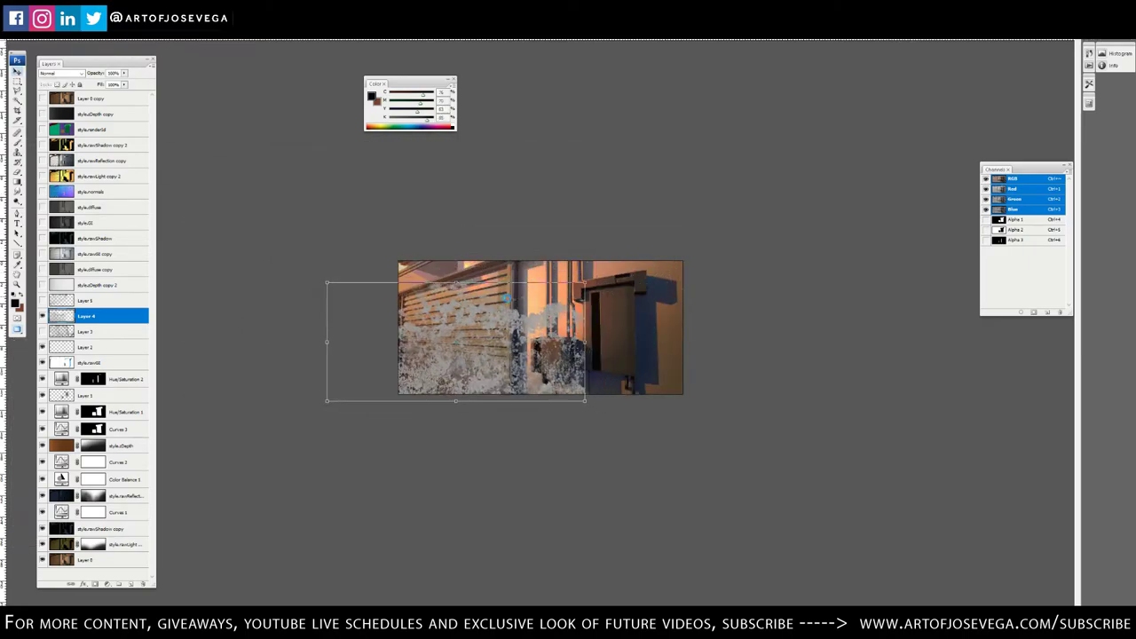
Move the Layer 4 texture over the wall and boxes and enlarge it to cover nearly the whole image
key("ctrl+plus")
key("ctrl+plus")
left_click_drag(408, 338, 704, 289)
left_click_drag(409, 187, 281, 129)
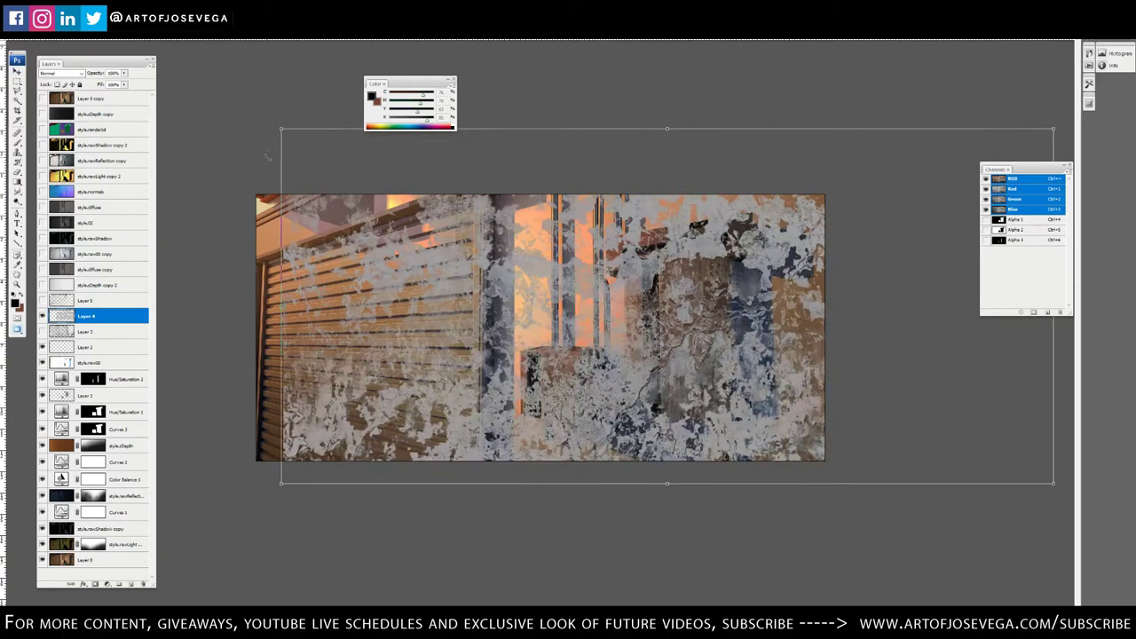
Set the blend mode of the Layer 4 wall texture to Overlay
left_click(63, 73)
left_click(82, 183)
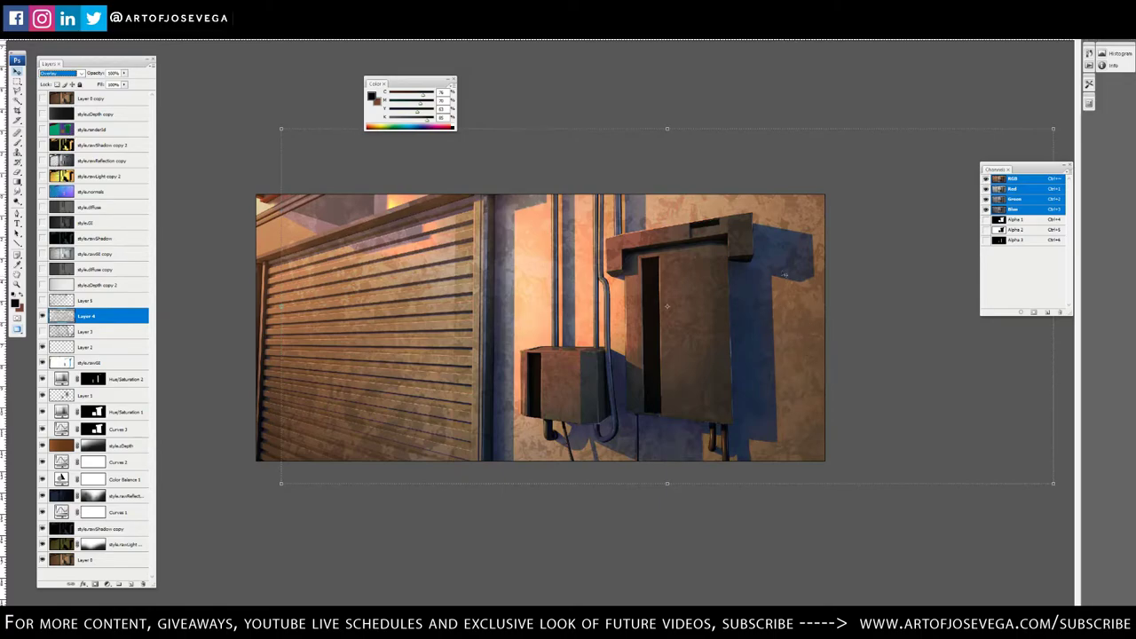
key("ctrl+minus")
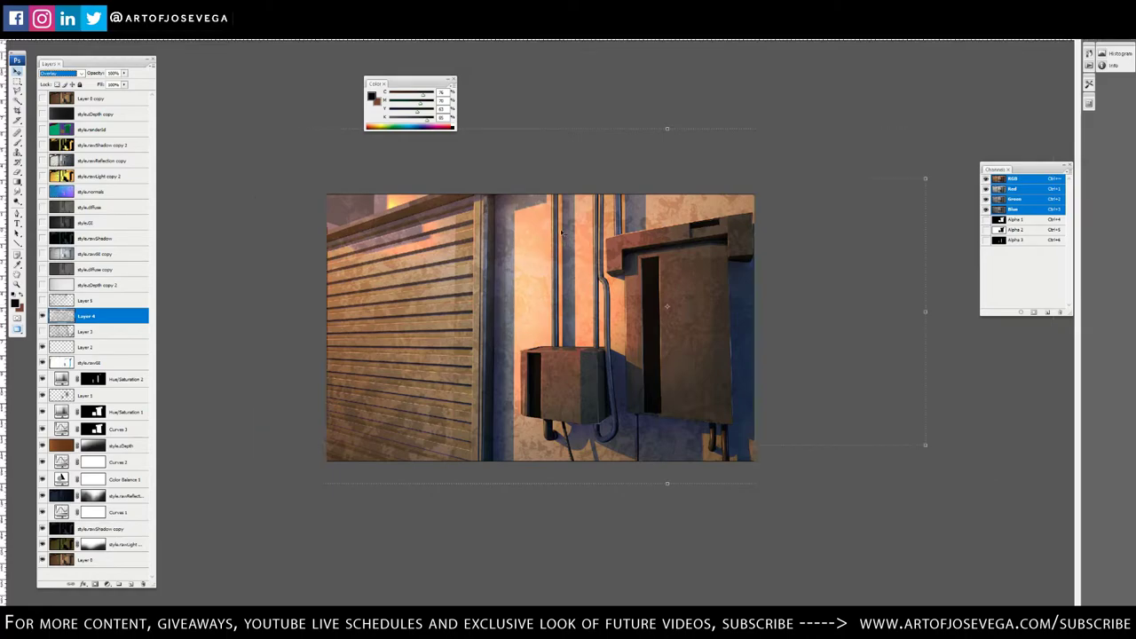
Reposition the Layer 4 wall texture so it covers the full image width, and hide the layer
key("ctrl+plus")
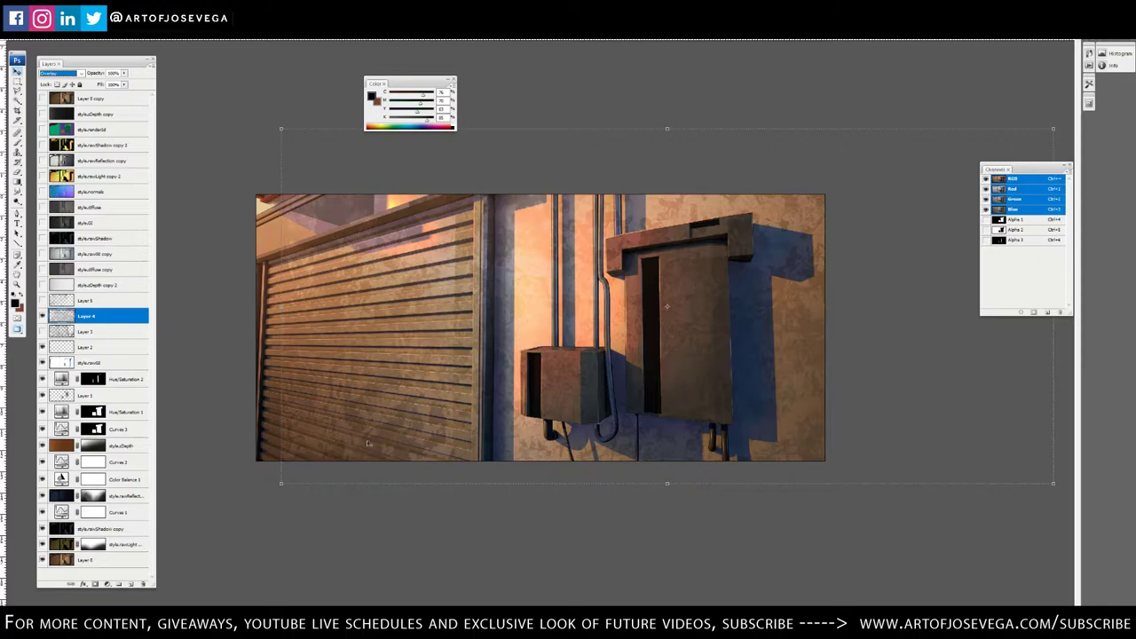
key("Return")
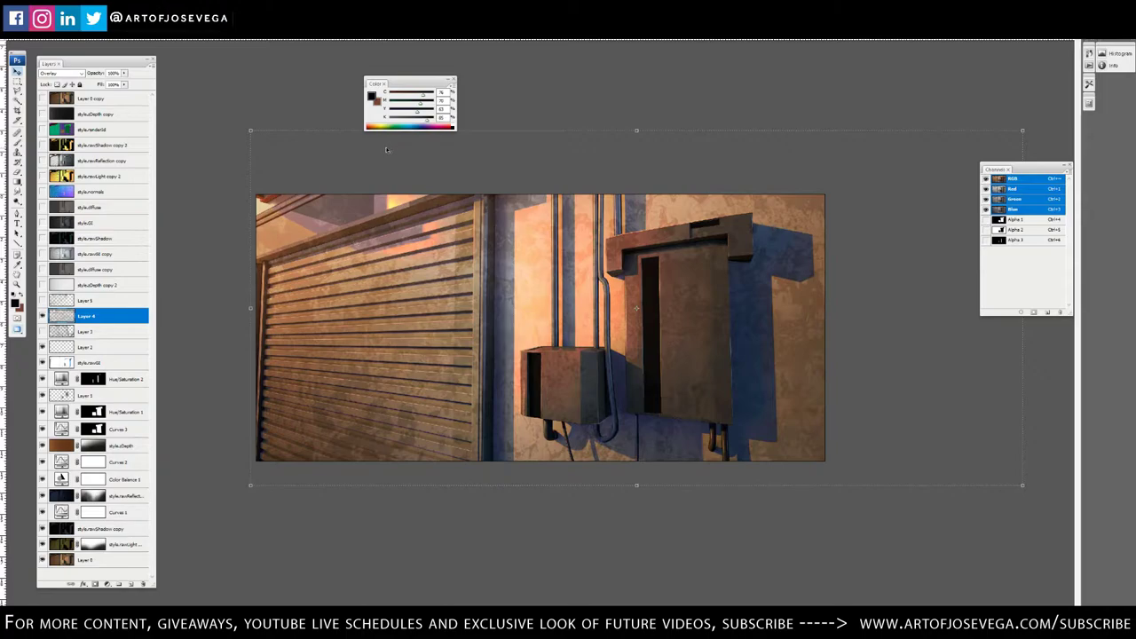
left_click(41, 316)
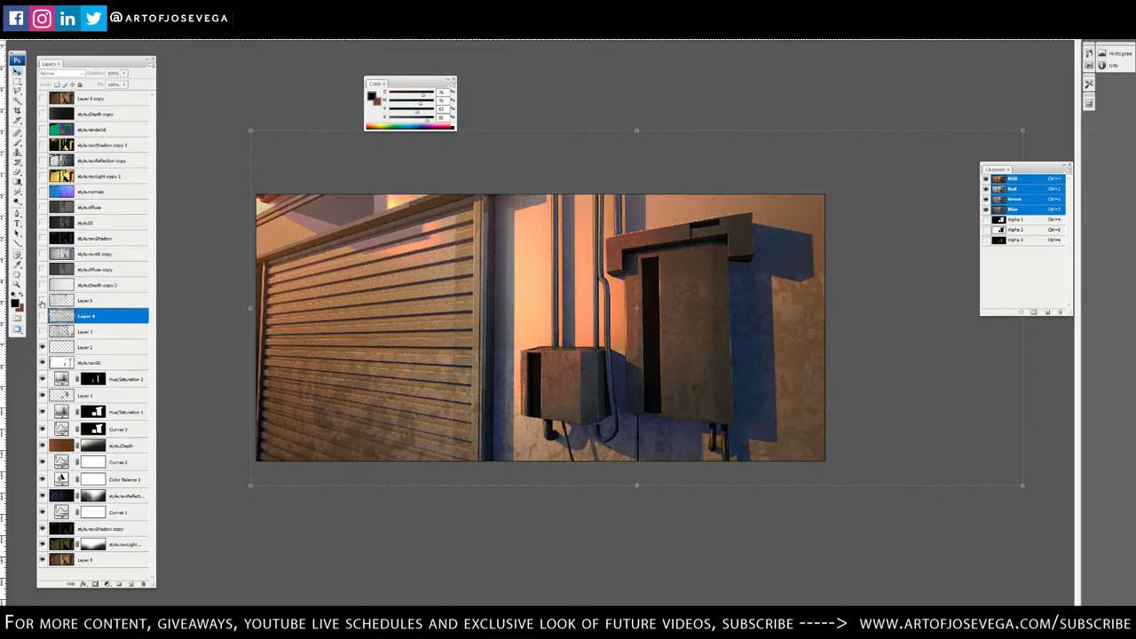
Show and select Layer 5, and scale its damaged-wall texture down and position it over the image
left_click(41, 301)
left_click(87, 301)
key("ctrl+t")
left_click_drag(522, 275, 900, 108)
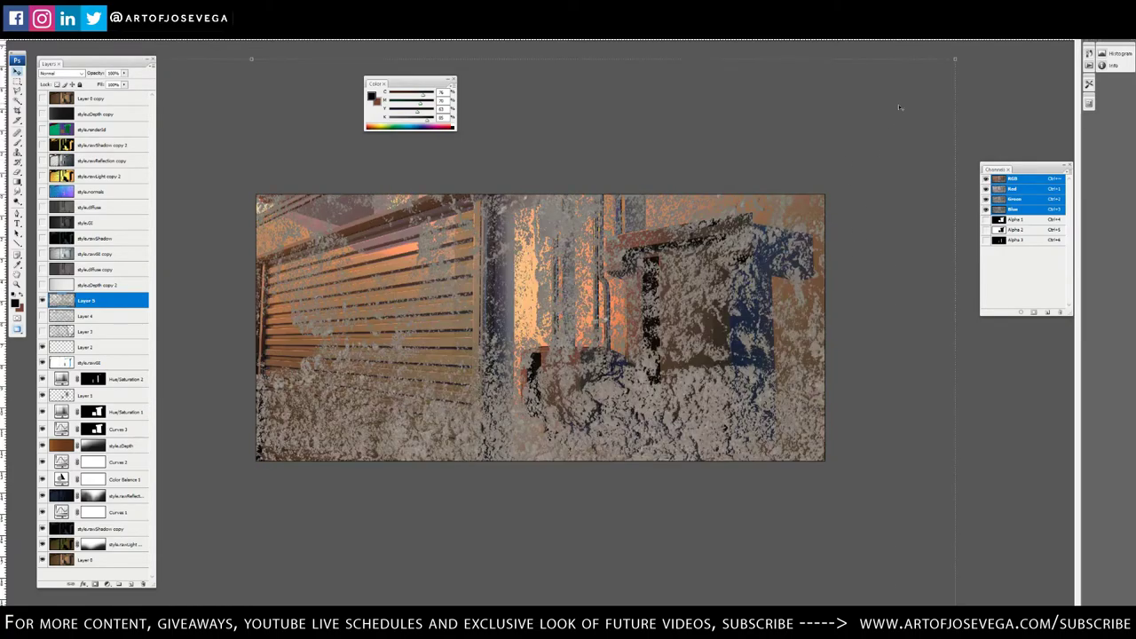
left_click_drag(957, 55, 658, 281)
left_click_drag(432, 421, 503, 232)
key("Return")
Set the Layer 5 texture's blend mode to Overlay and reposition it over the wall and utility boxes
left_click(62, 74)
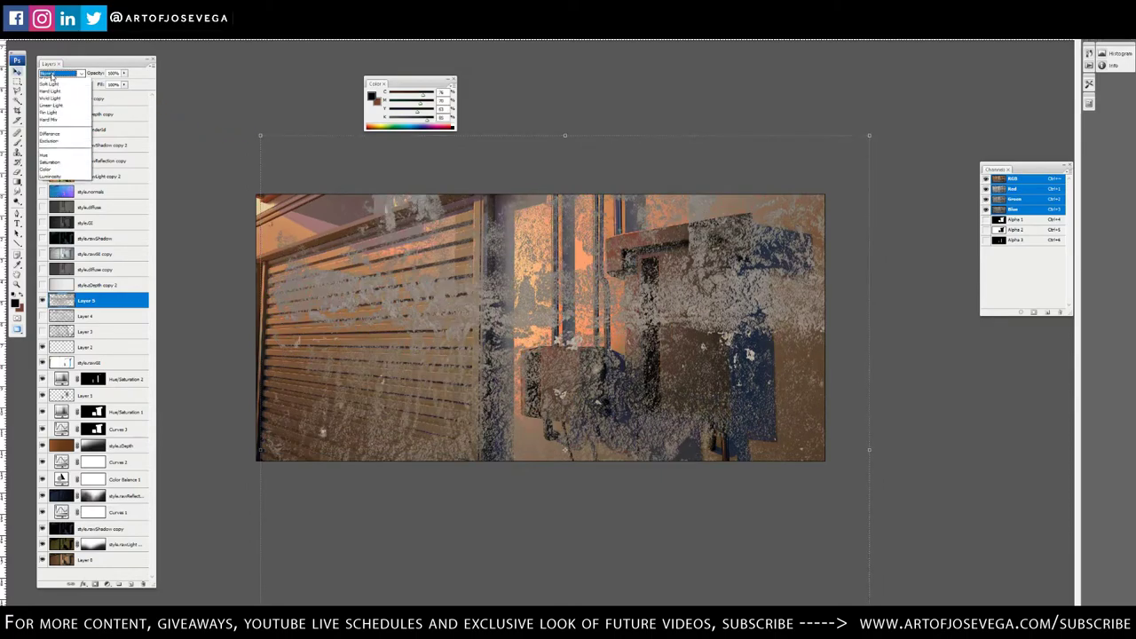
left_click(56, 189)
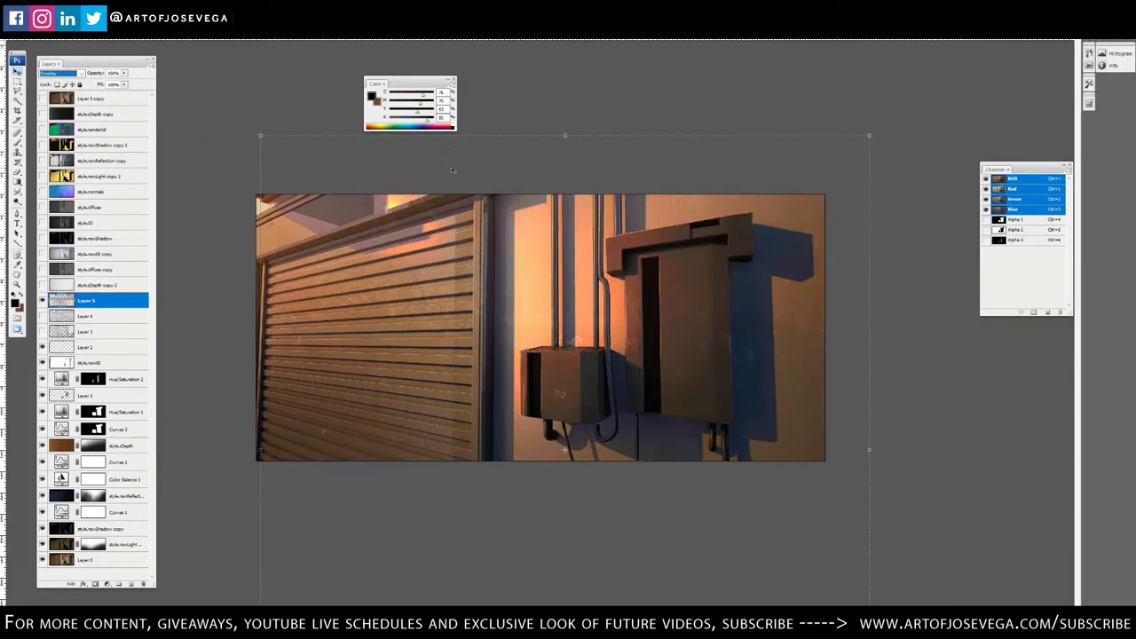
key("ctrl+plus")
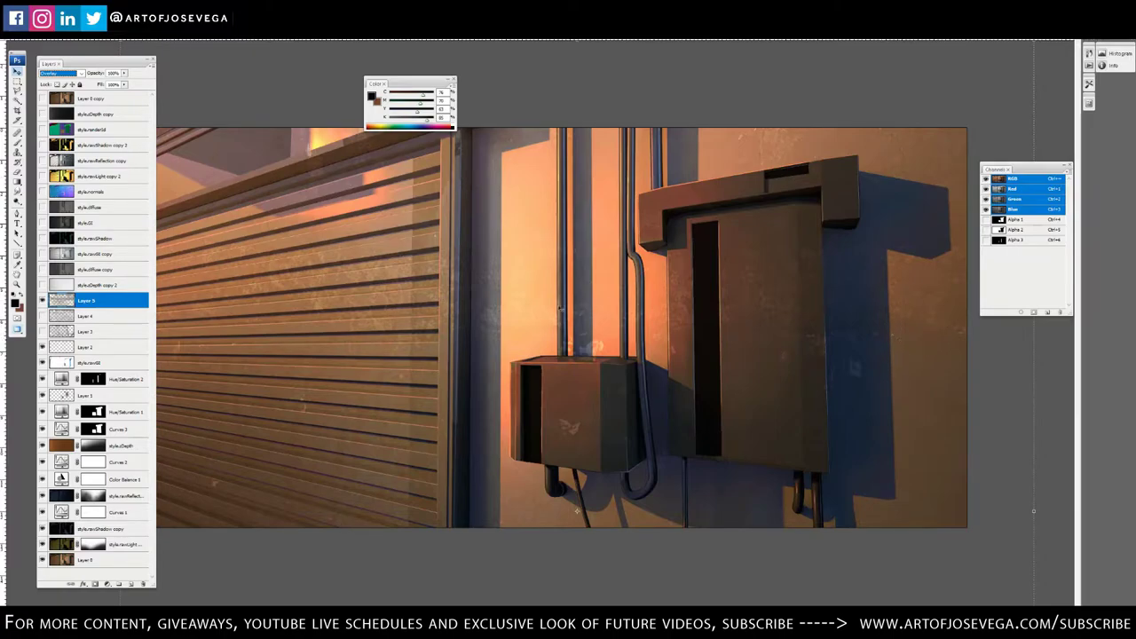
left_click(601, 230)
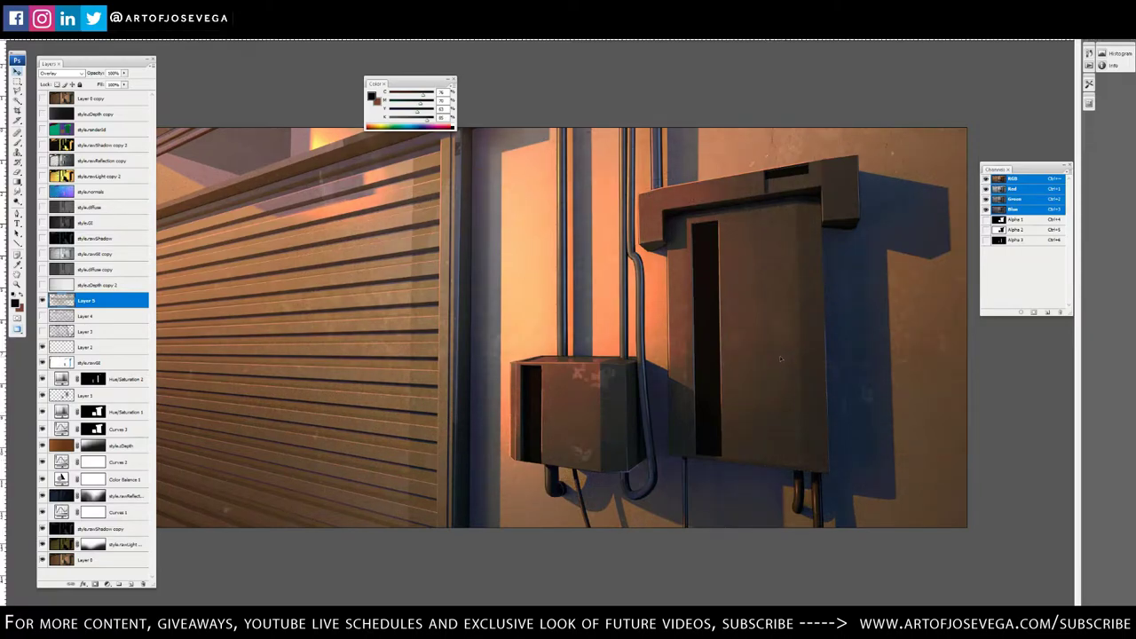
key("ctrl+t")
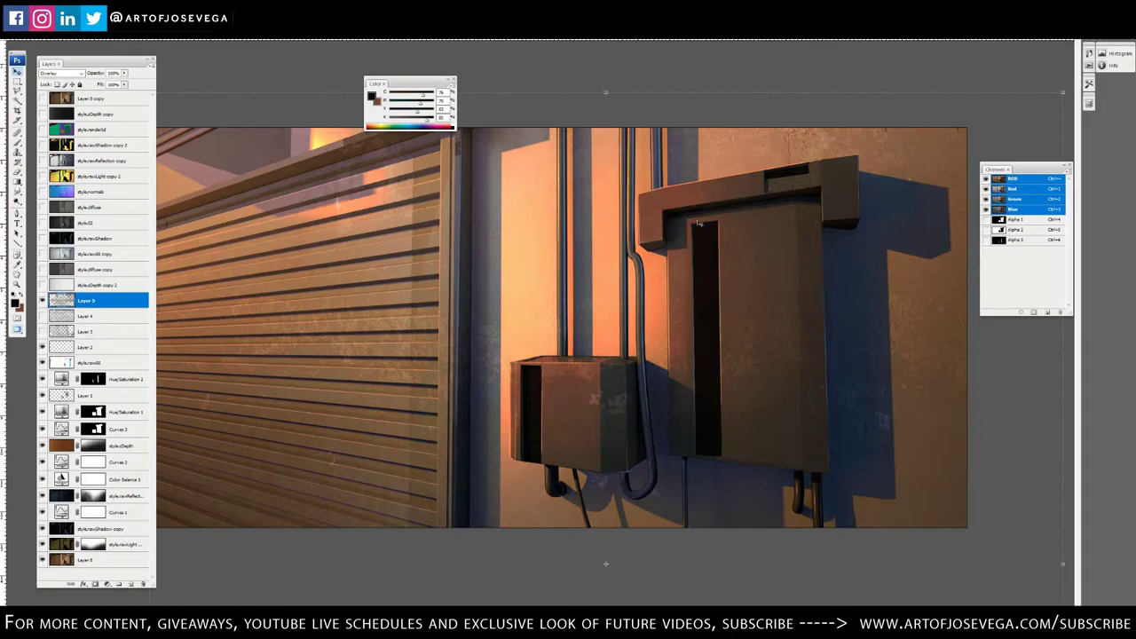
Hide Layer 5 and make Layer 4 visible and active
left_click(43, 301)
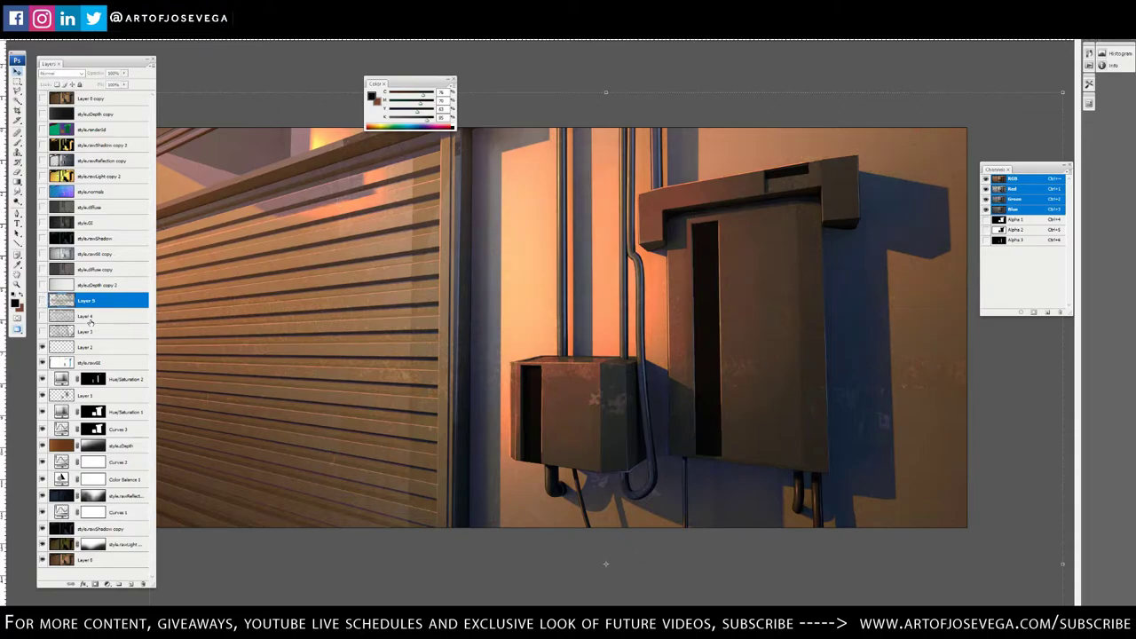
left_click(90, 318)
left_click(42, 316)
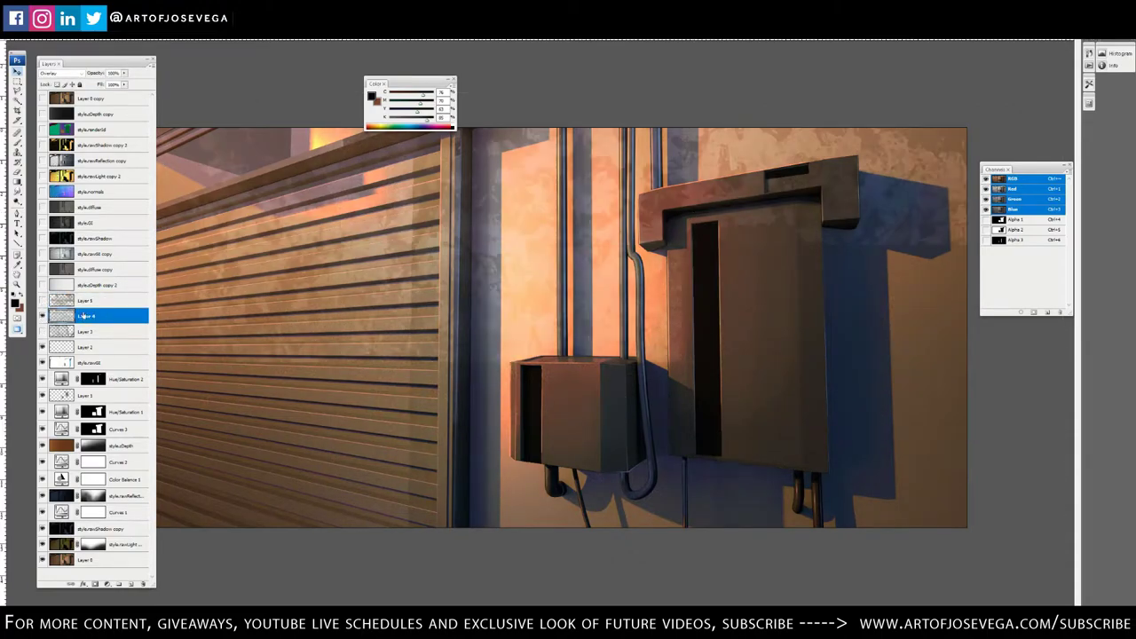
Duplicate Layer 4, hide the copy as a backup, and reselect the original layer
key("ctrl+j")
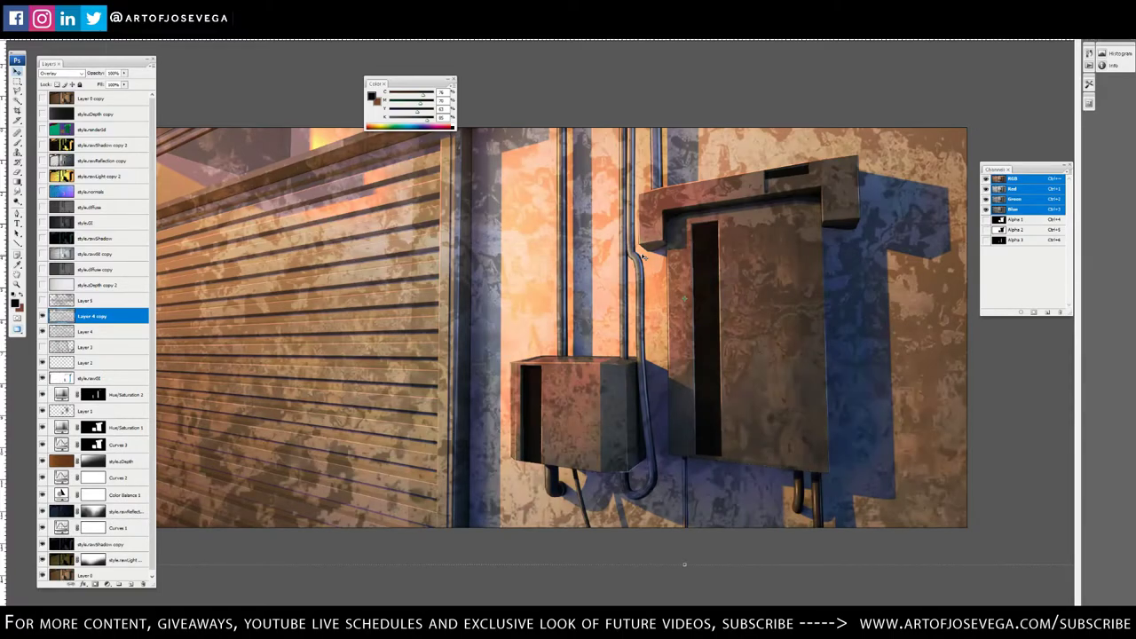
left_click(42, 316)
left_click(93, 331)
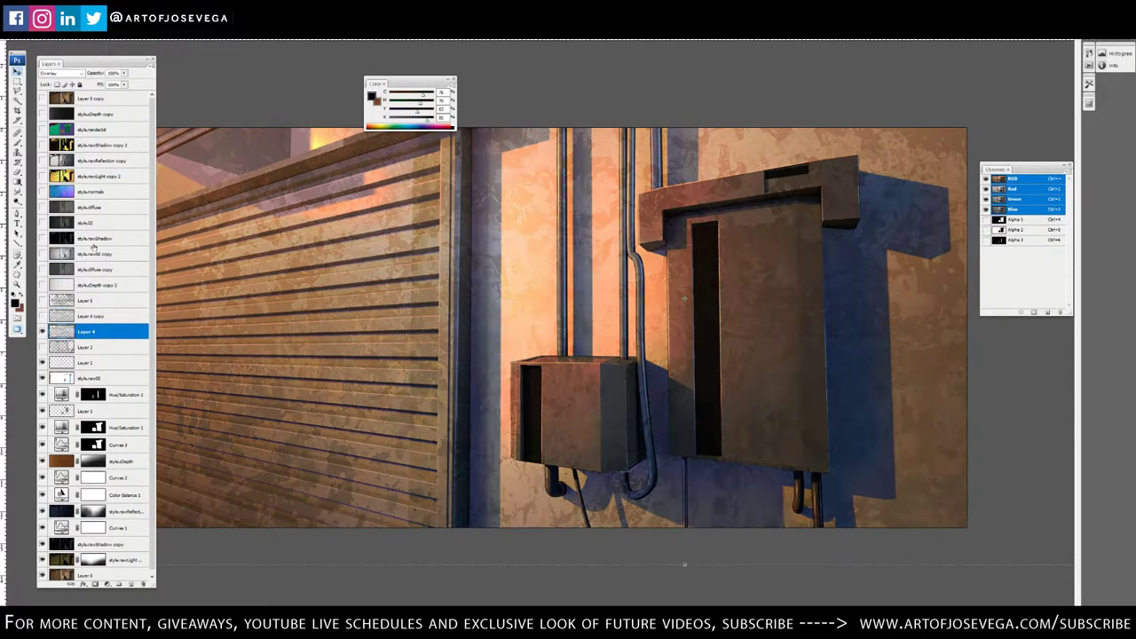
key("f")
left_click_drag(303, 332, 432, 334)
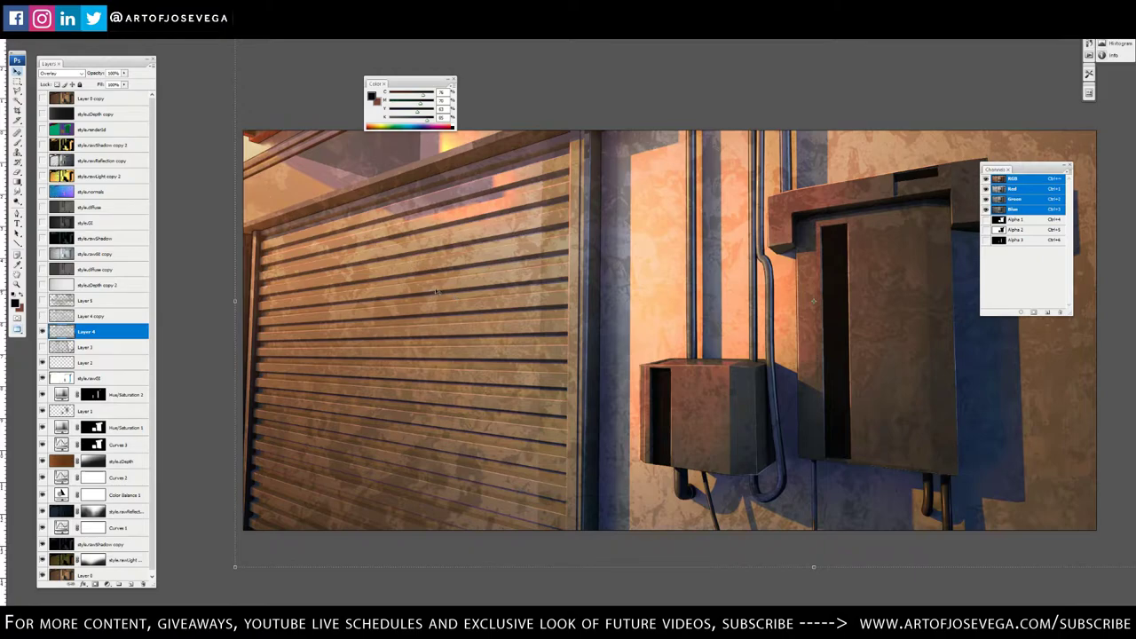
key("Return")
Add a new layer above Layer 4 and choose a small square brush preset for drawing on it
left_click(131, 584)
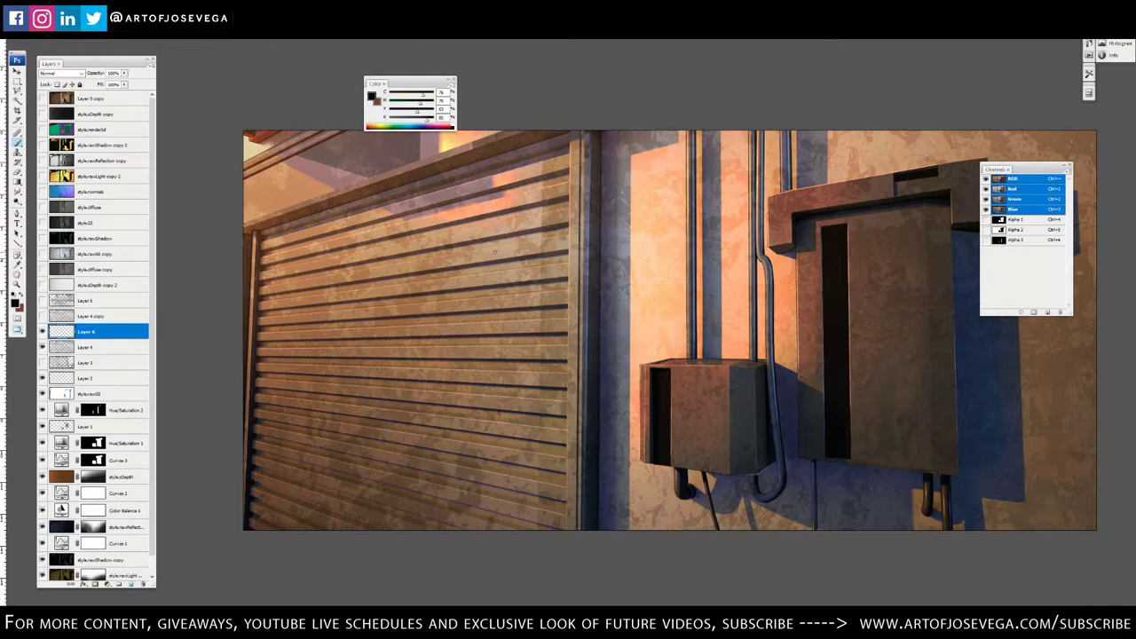
right_click(497, 251)
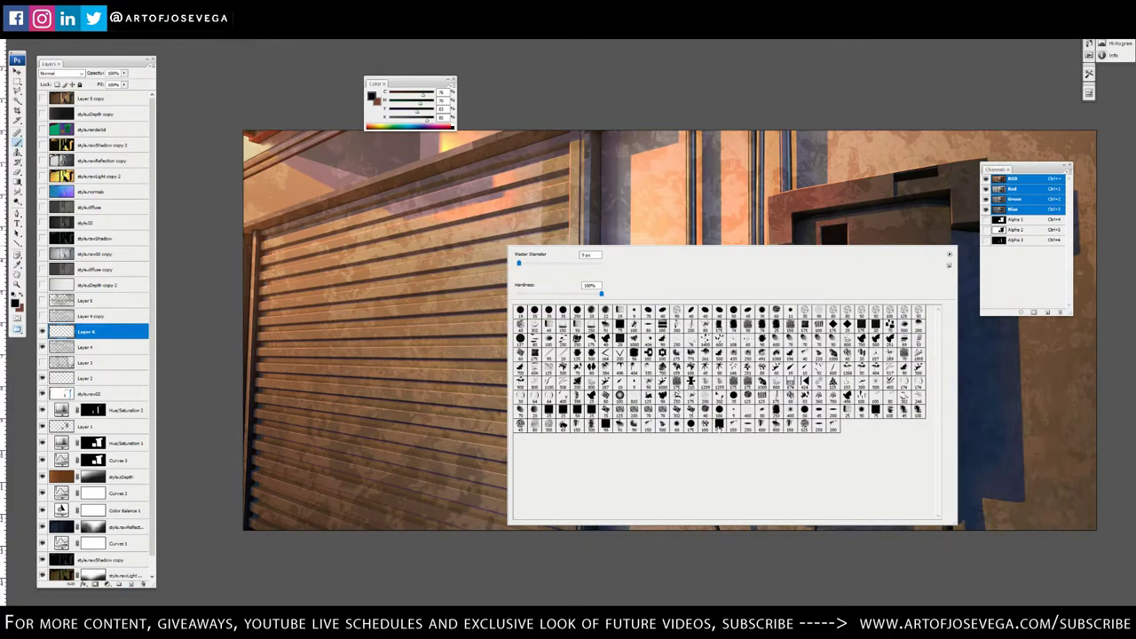
left_click(607, 427)
left_click(554, 68)
key("bracketleft")
key("bracketleft")
key("bracketleft")
key("bracketleft")
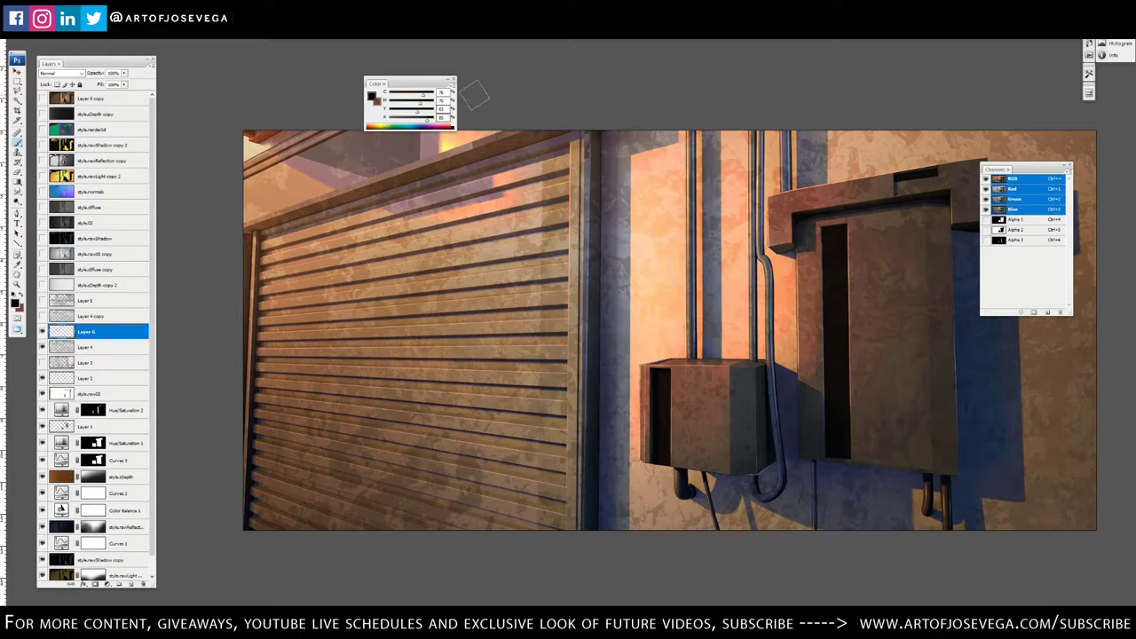
Set the foreground colour to pure red, with magenta and yellow at 100% and cyan and black at 0%
key("d")
key("x")
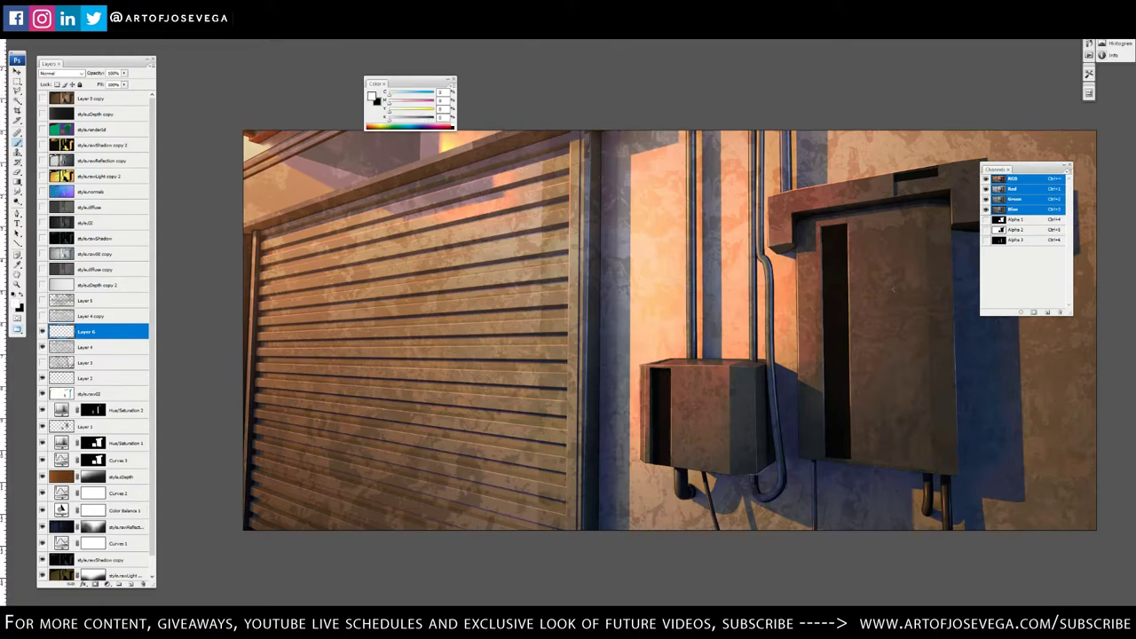
left_click_drag(397, 100, 434, 111)
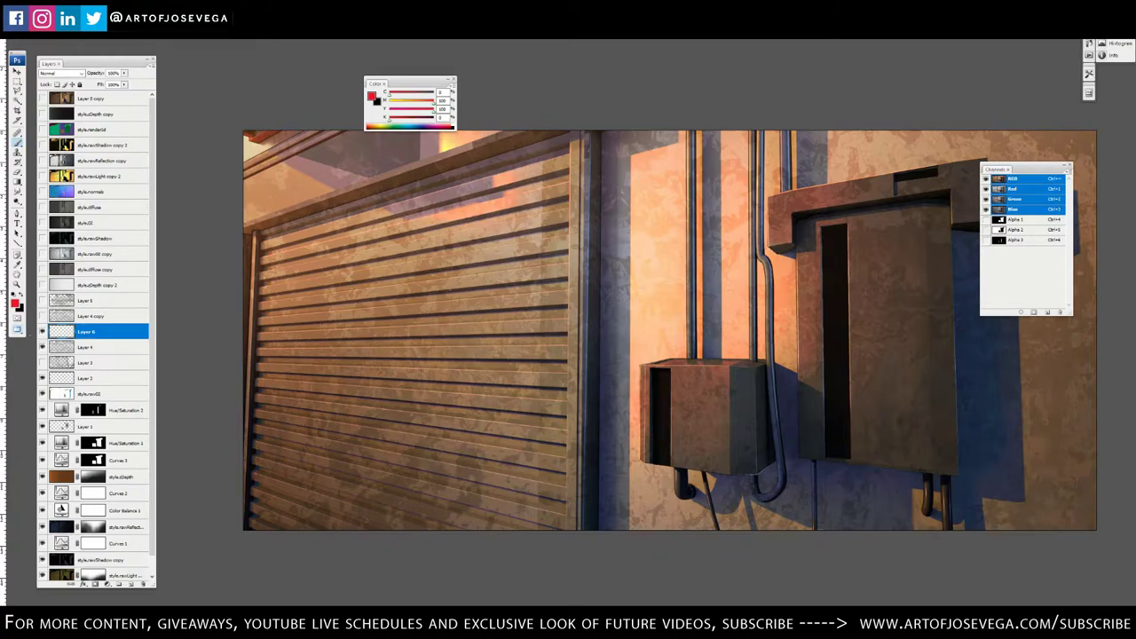
left_click(88, 349)
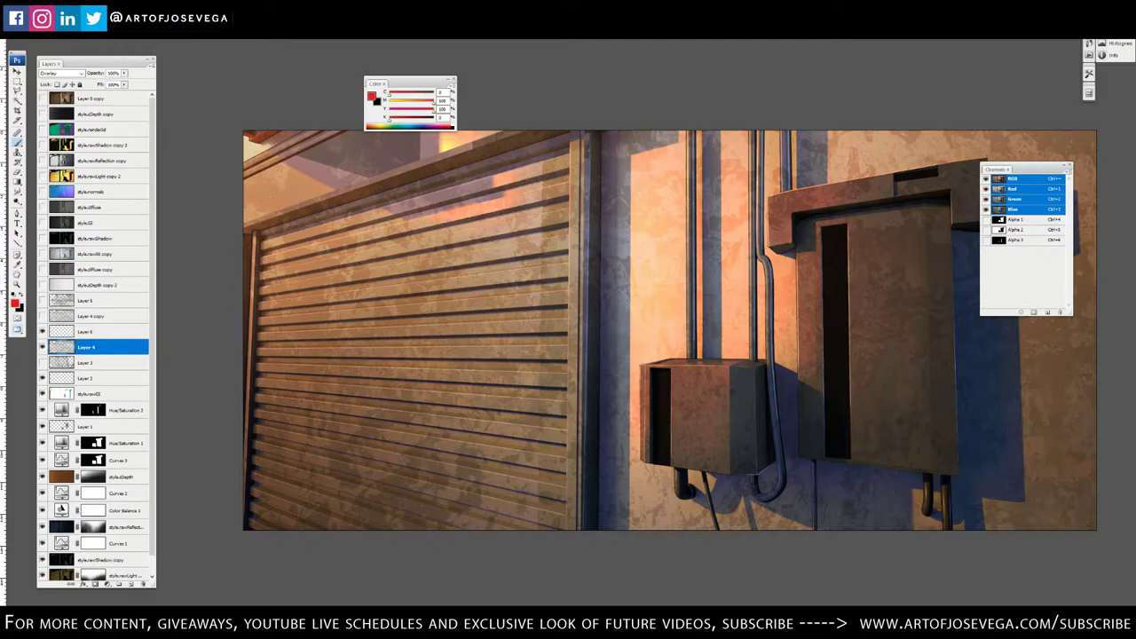
left_click_drag(449, 212, 449, 246)
key("ctrl+z")
Fill Layer 6 with black and draw a long horizontal red line with end ticks across its upper part
left_click(96, 331)
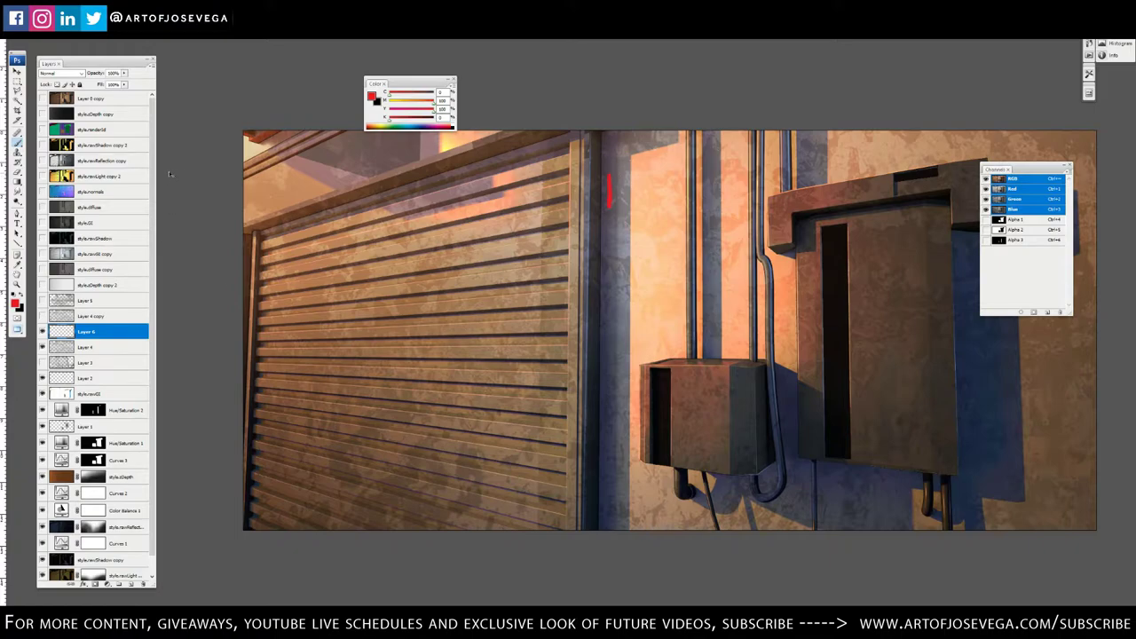
key("ctrl+BackSpace")
mouse_move(525, 183)
left_mouse_down()
mouse_move(526, 207)
mouse_move(557, 195)
mouse_move(927, 195)
mouse_move(927, 207)
left_mouse_up()
left_click_drag(545, 171, 900, 172)
key("ctrl+z")
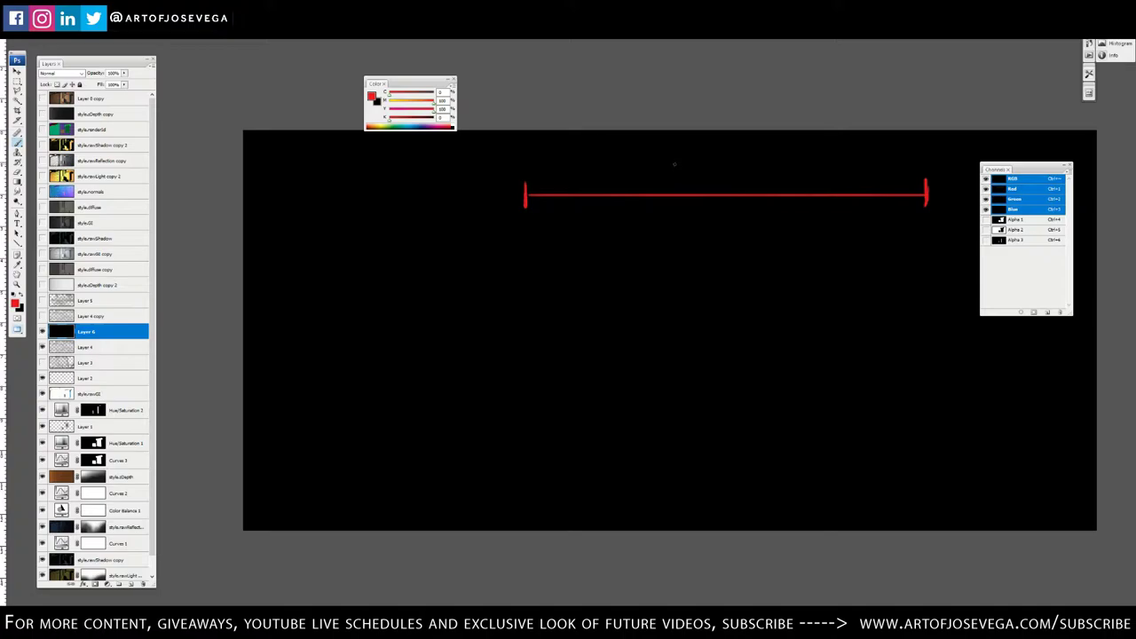
Label the red line's ends A and B and draw an arrow from each letter towards the centre
left_click_drag(666, 201, 642, 221)
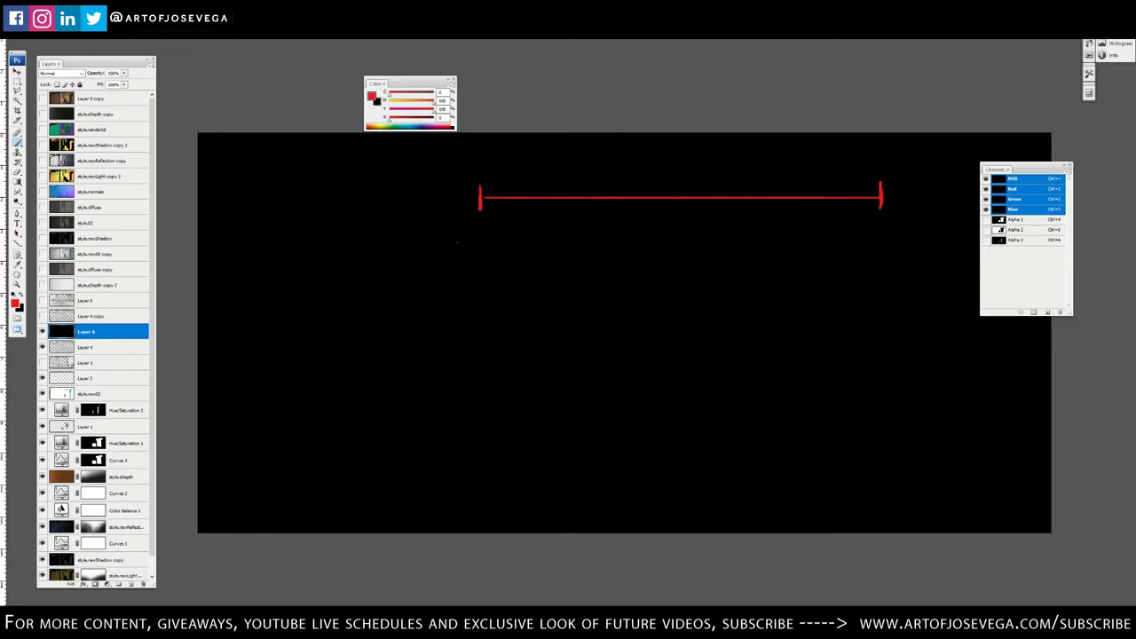
left_click_drag(457, 242, 436, 287)
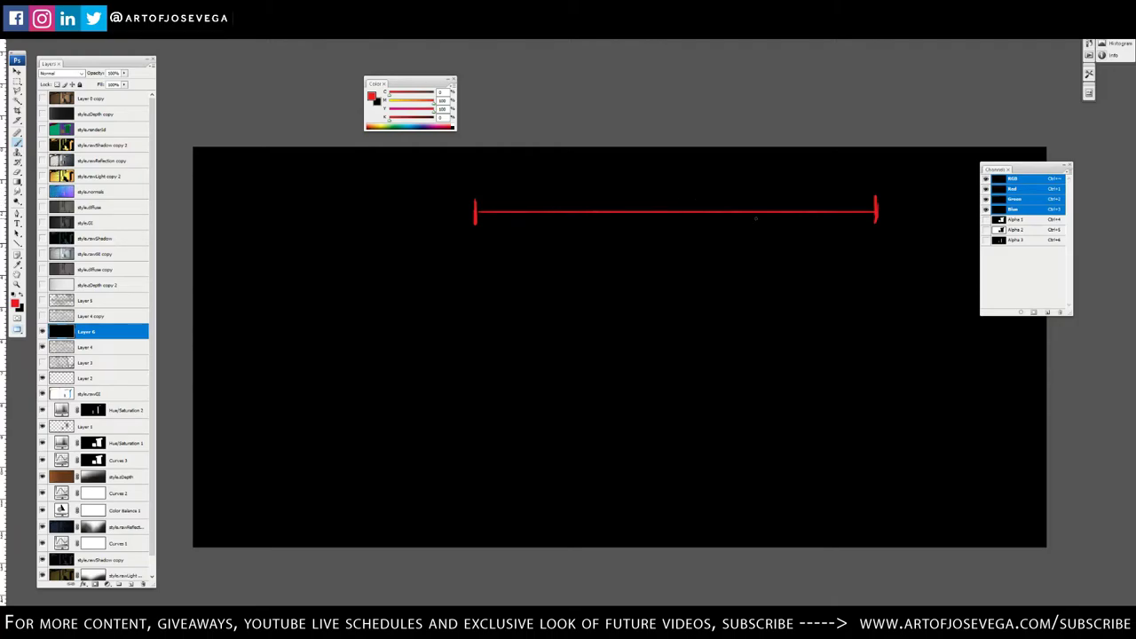
left_click_drag(604, 220, 578, 225)
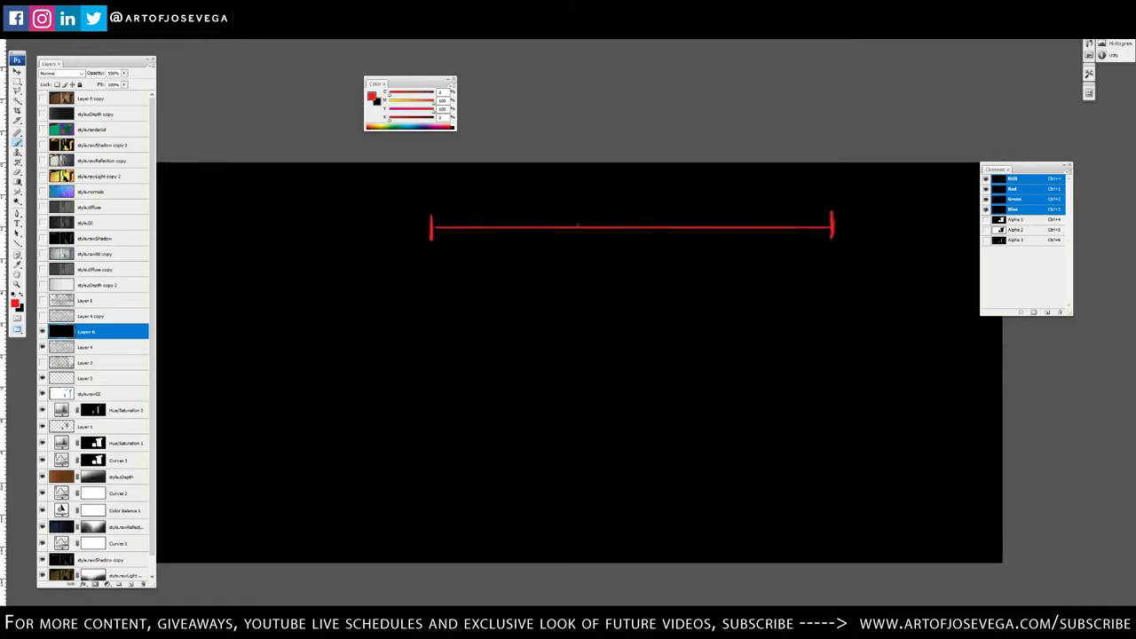
left_click_drag(557, 286, 551, 291)
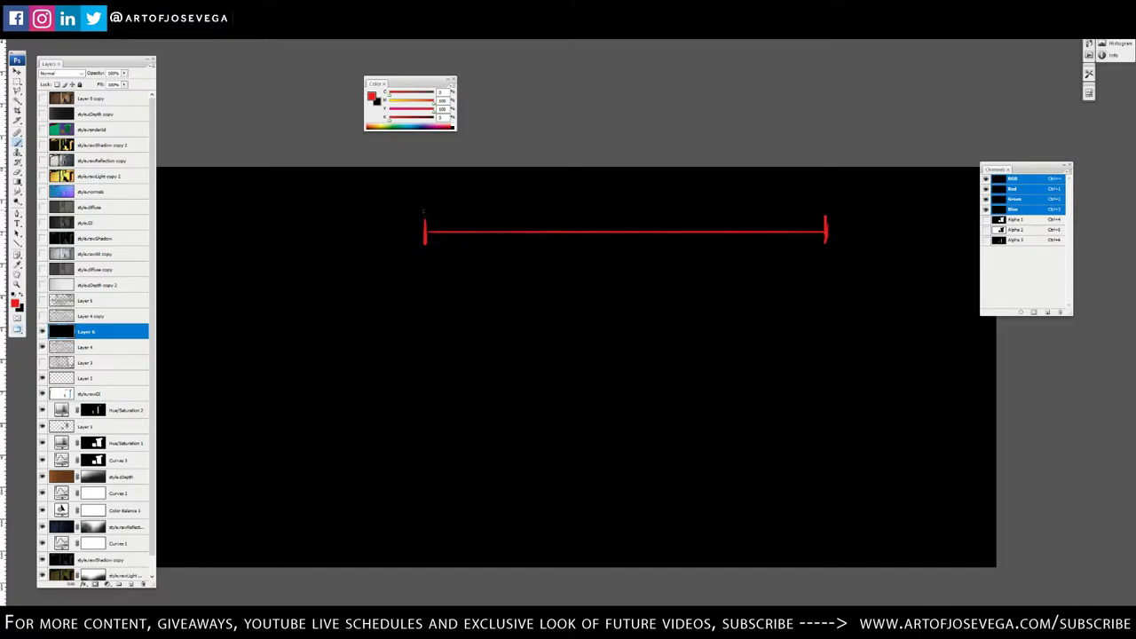
left_click_drag(425, 197, 428, 210)
left_click_drag(822, 197, 825, 206)
left_click_drag(443, 204, 585, 201)
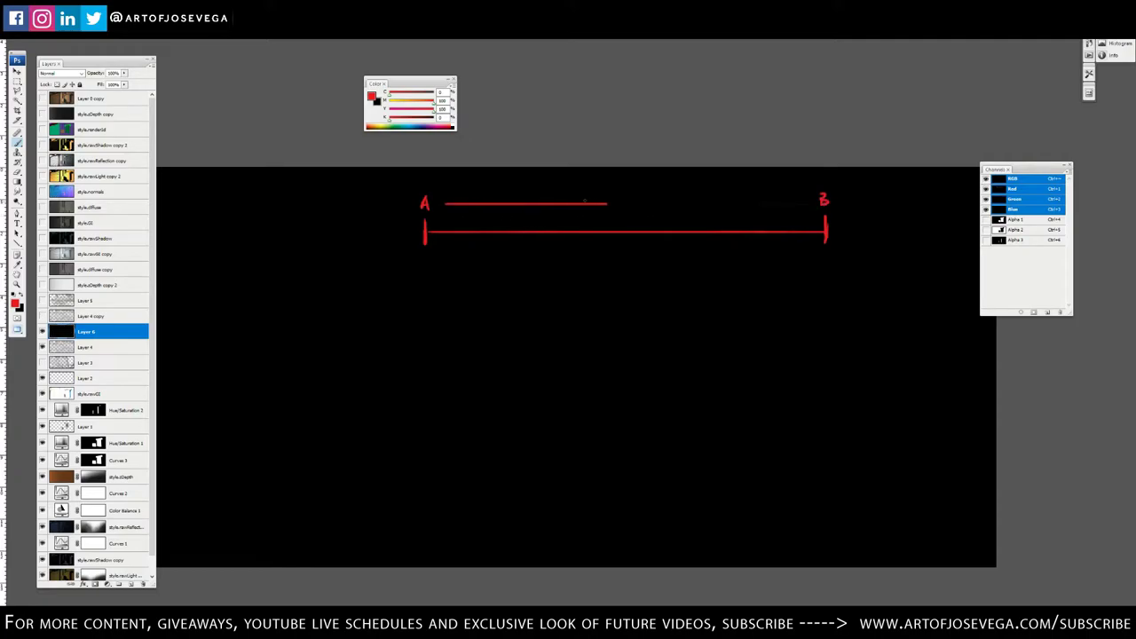
left_click_drag(820, 201, 648, 203)
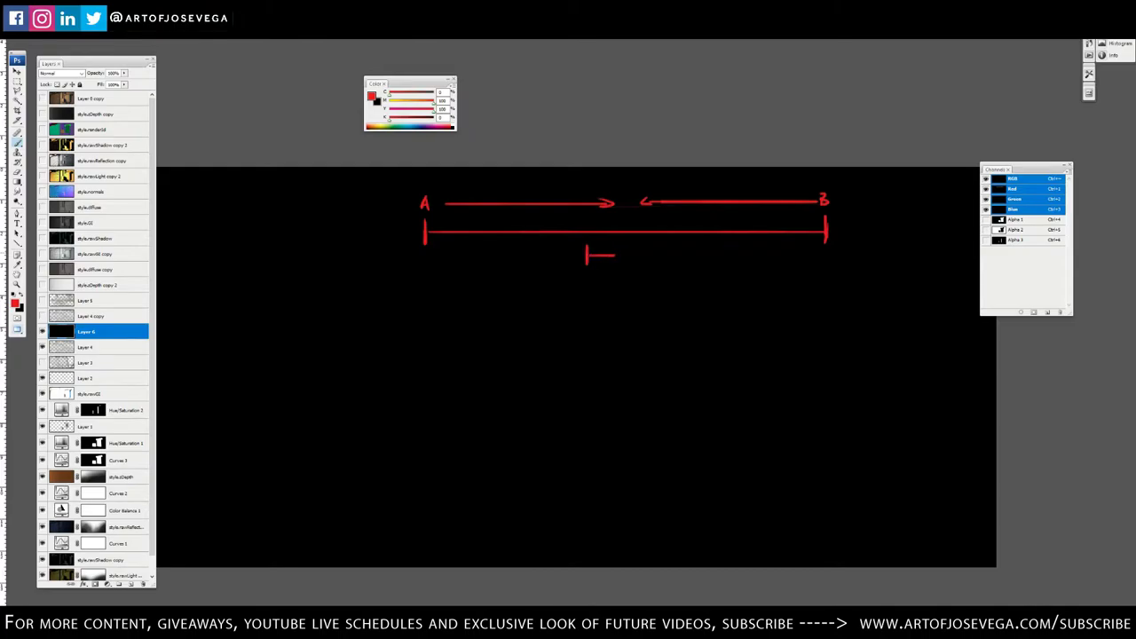
Draw a short centred line labelled A and B below the long one, and thicken the long red line
mouse_move(614, 254)
left_mouse_down()
mouse_move(657, 255)
mouse_move(655, 264)
left_mouse_up()
left_click_drag(581, 285, 592, 285)
left_click_drag(583, 279, 590, 280)
left_click_drag(428, 229, 849, 229)
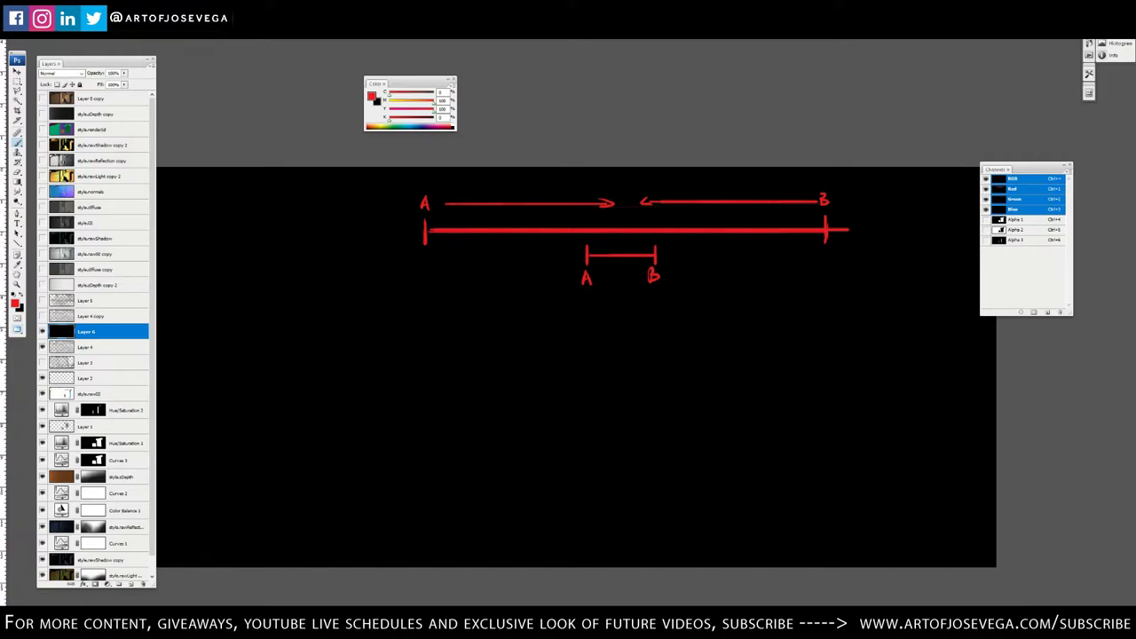
Hide the black diagram on Layer 6 and reselect Layer 4
left_click(42, 331)
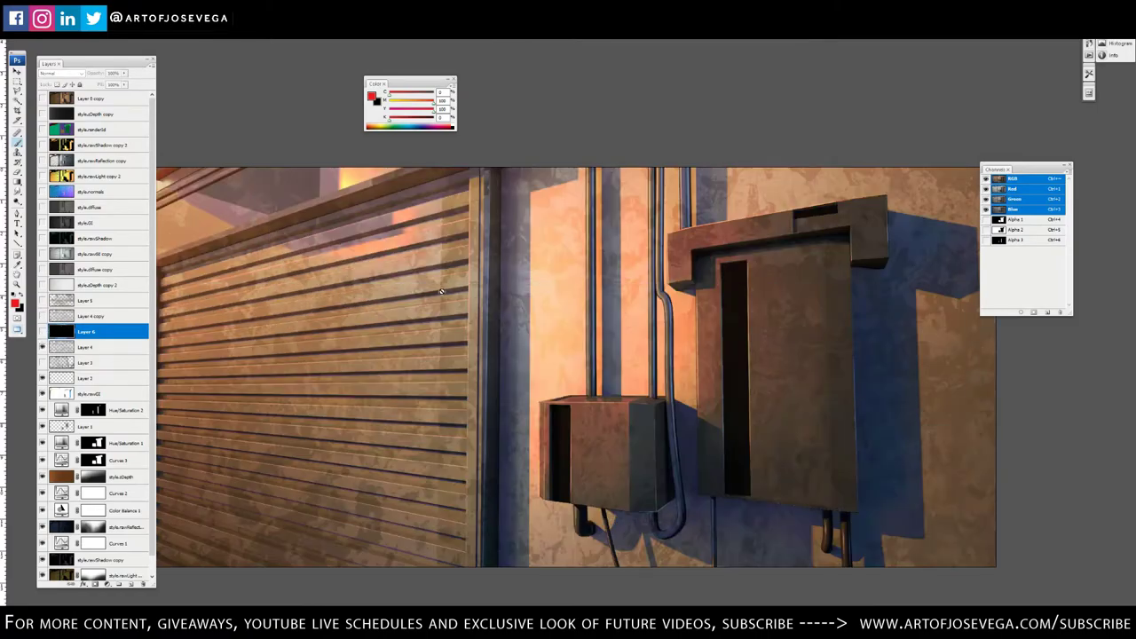
left_click_drag(298, 388, 400, 337)
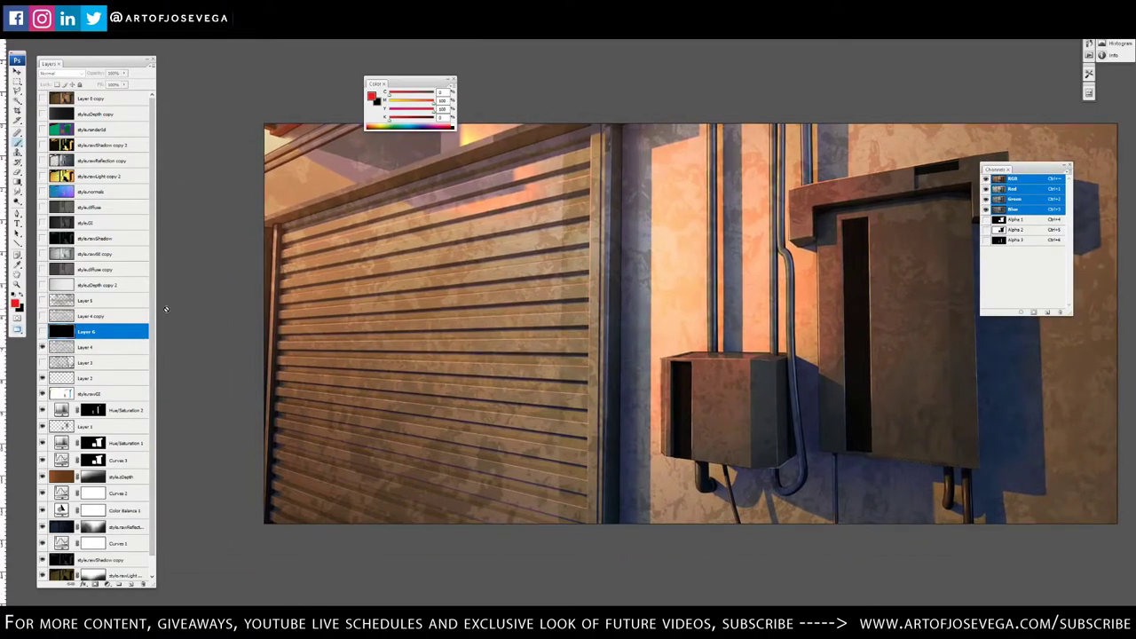
left_click(104, 347)
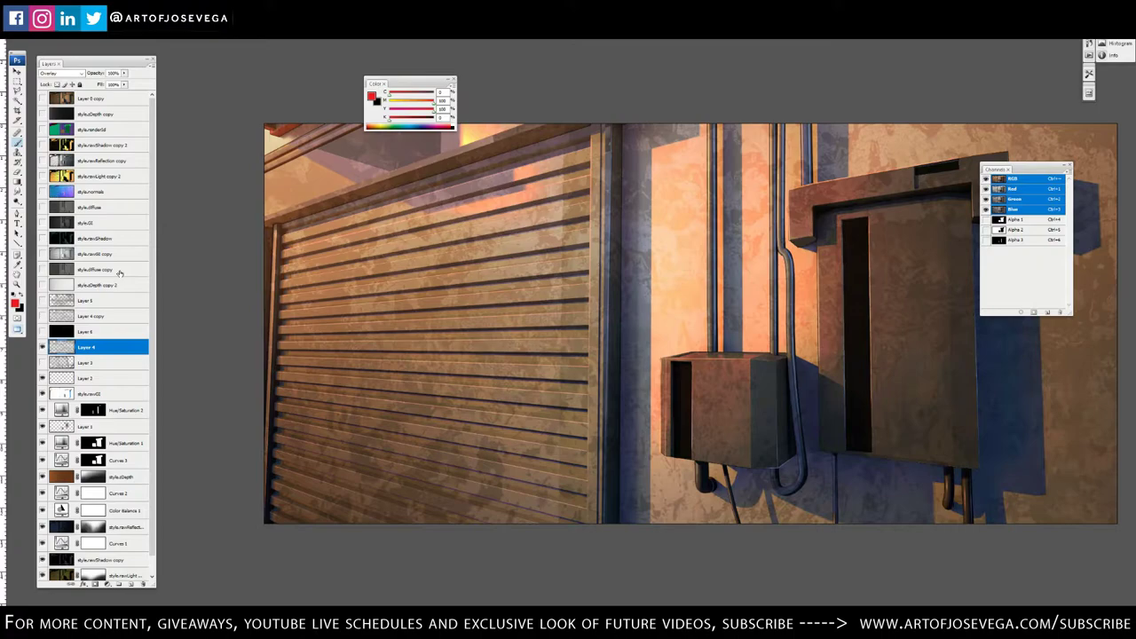
Soften Layer 4's texture with Levels, raising the output black level to 76 and lowering the output white level to about 170
key("ctrl+l")
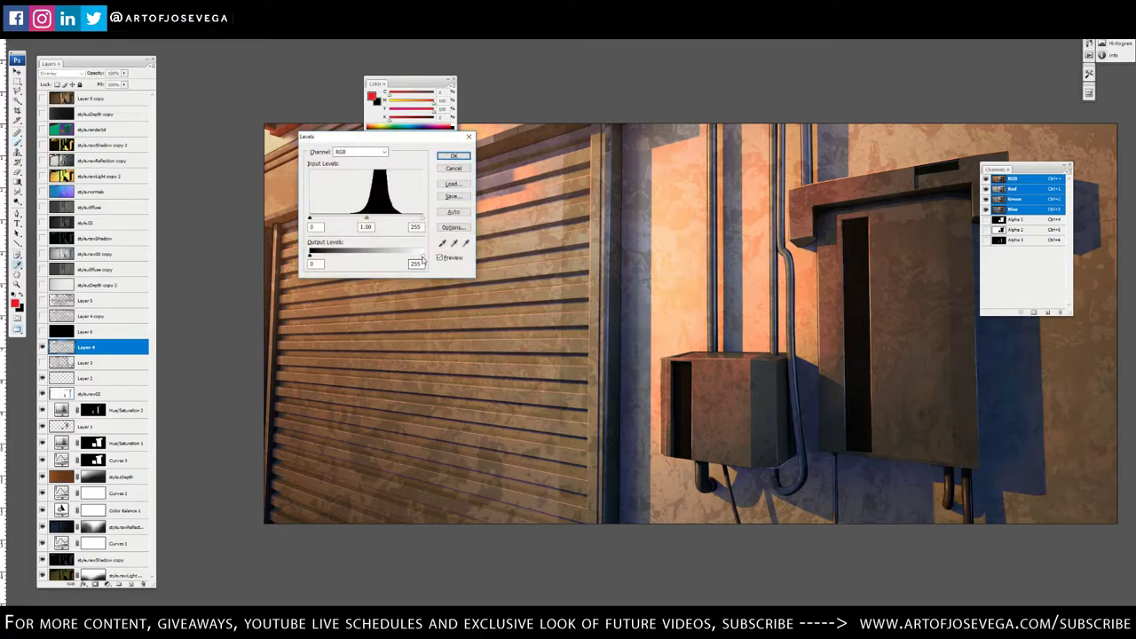
left_click_drag(423, 258, 336, 257)
left_click(337, 256)
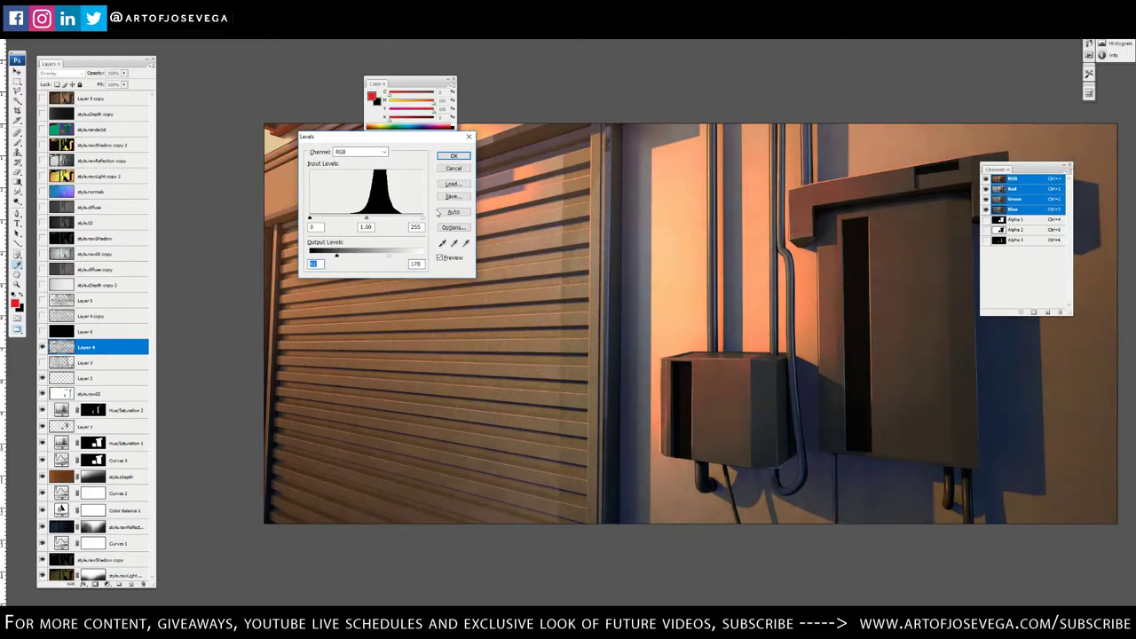
left_click_drag(388, 258, 389, 257)
key("ctrl+plus")
key("ctrl+plus")
left_click_drag(323, 399, 773, 235)
left_click_drag(470, 305, 538, 285)
scroll(538, 285, "up", 2)
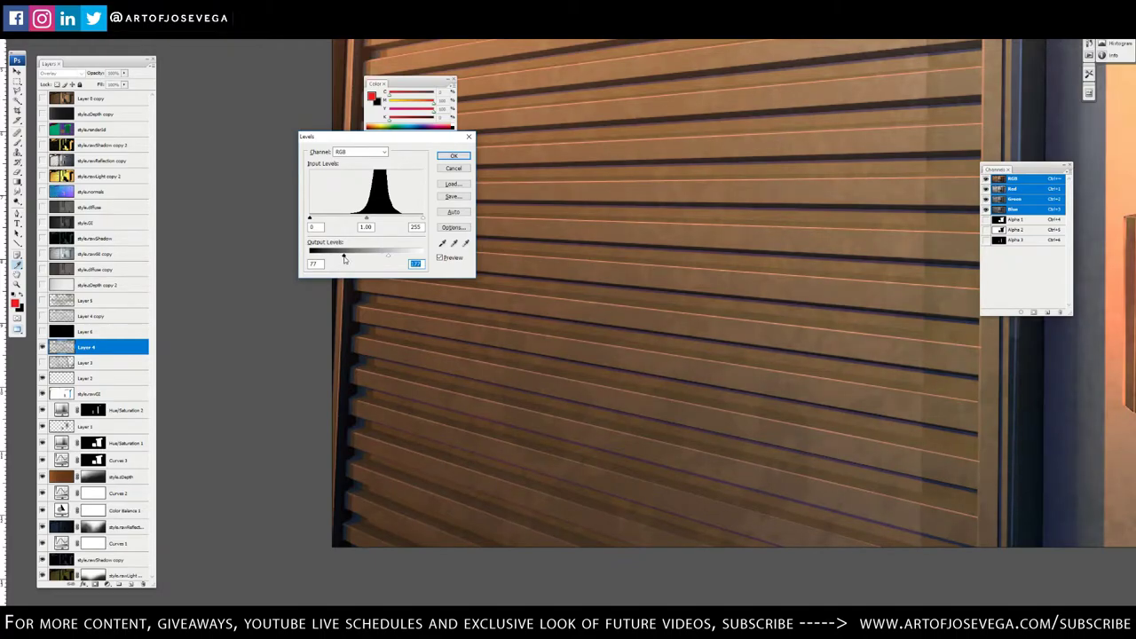
left_click(343, 258)
key("Tab")
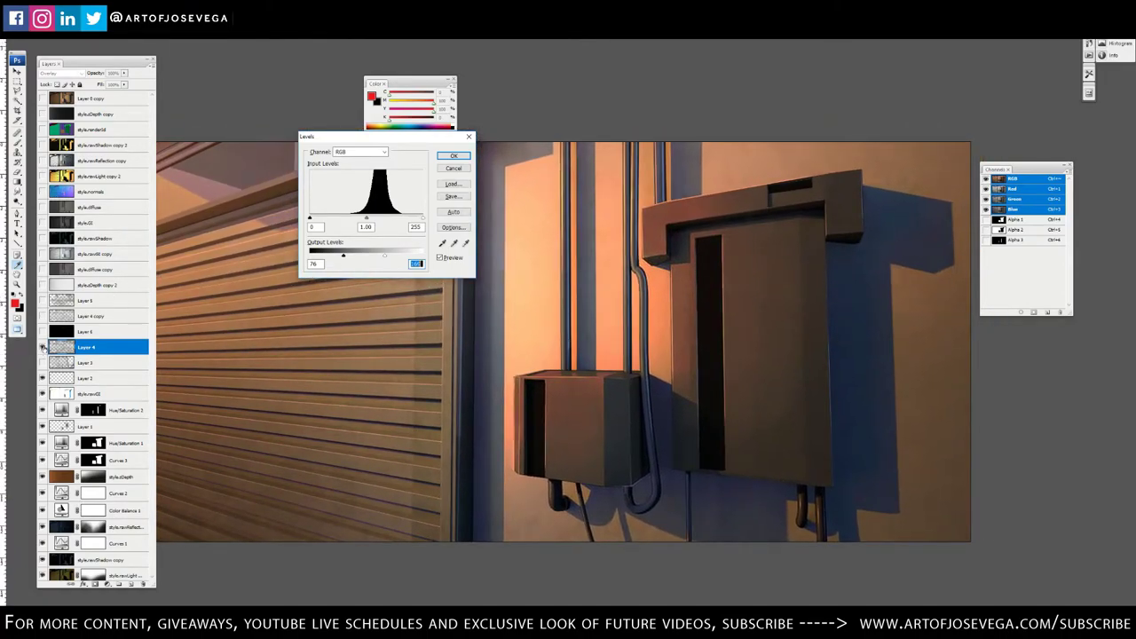
key("Return")
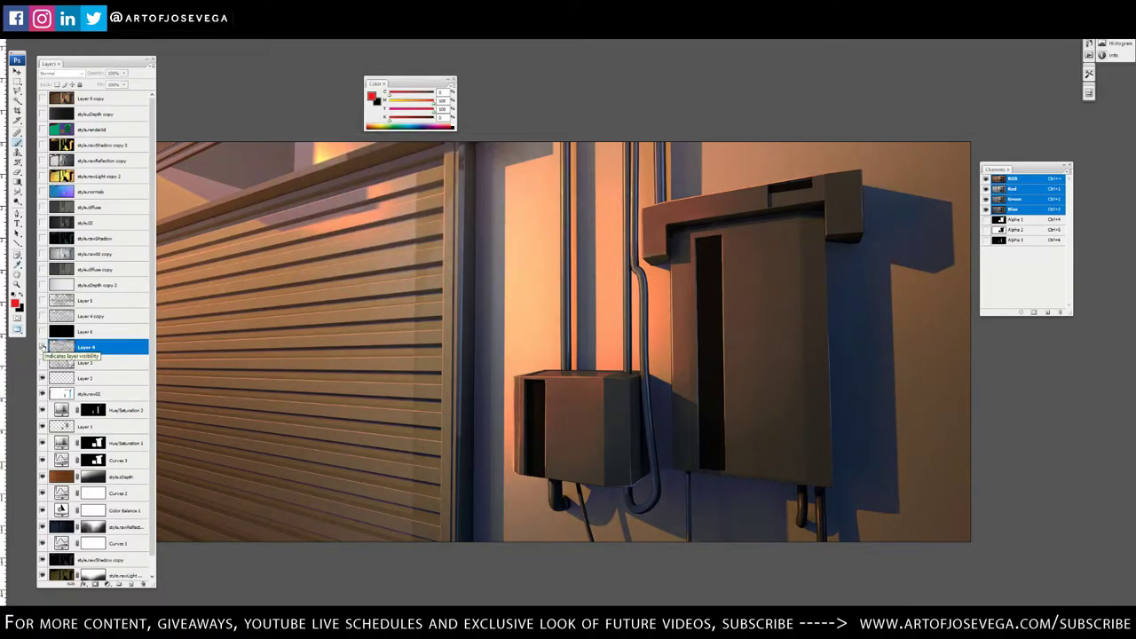
left_click(43, 348)
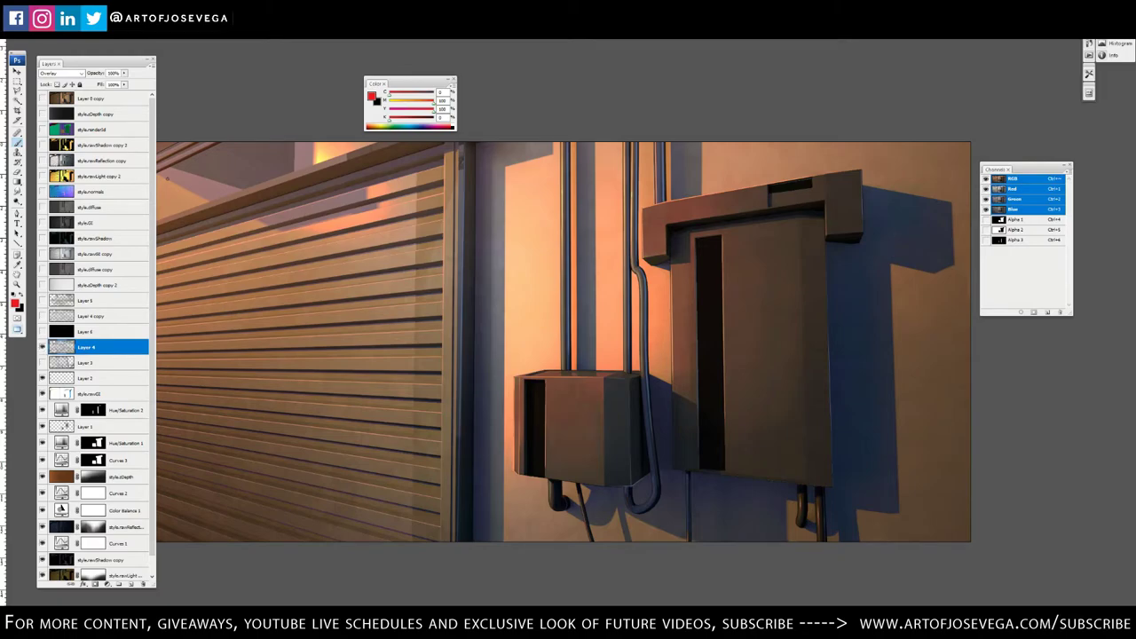
Add a layer mask to Layer 4 and set up a large irregular textured brush with black as the painting colour
left_click(96, 584)
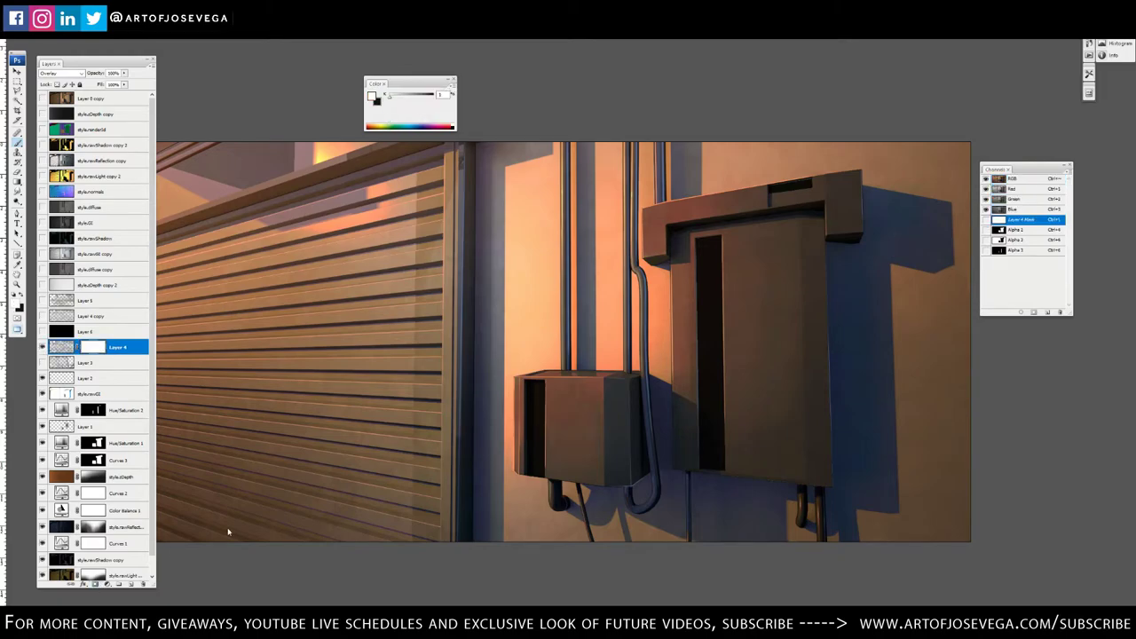
right_click(621, 410)
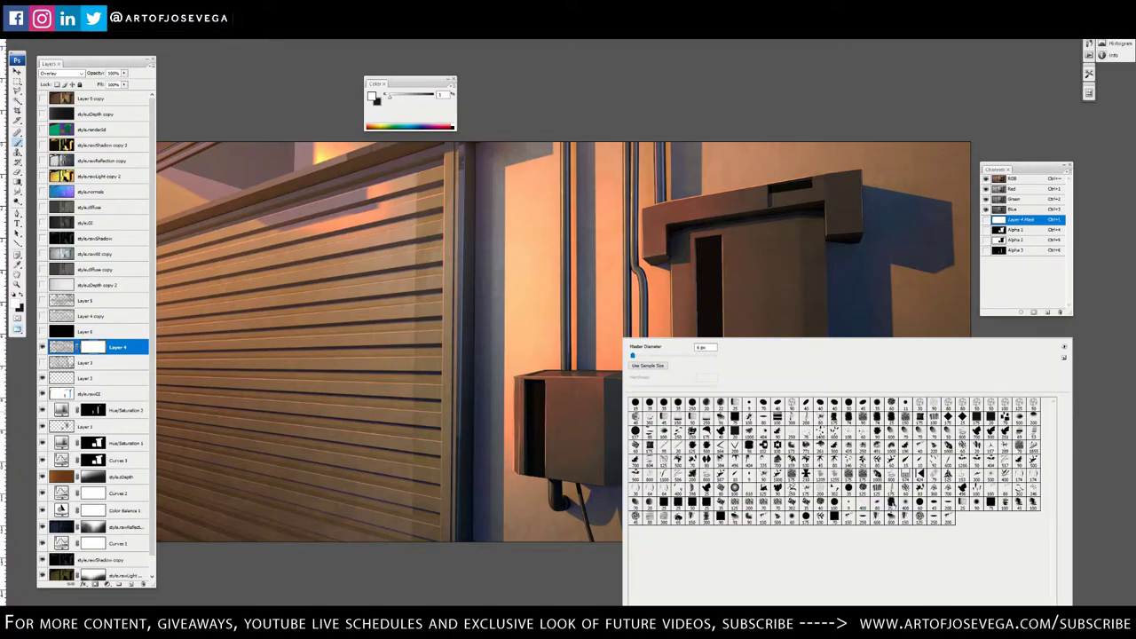
left_click(892, 518)
left_click(860, 91)
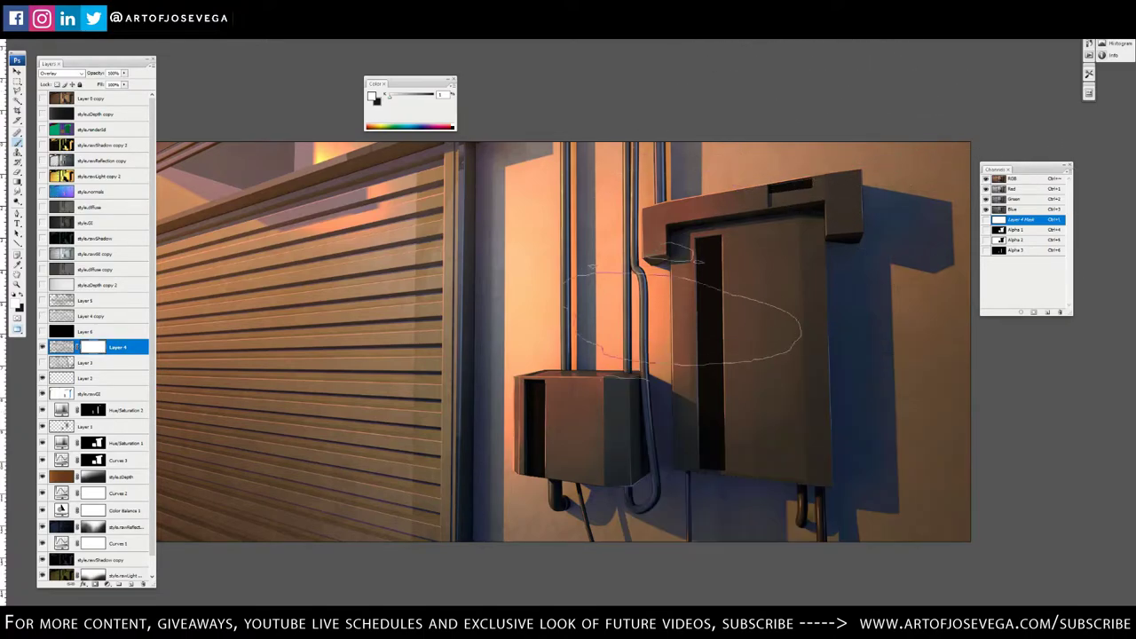
key("x")
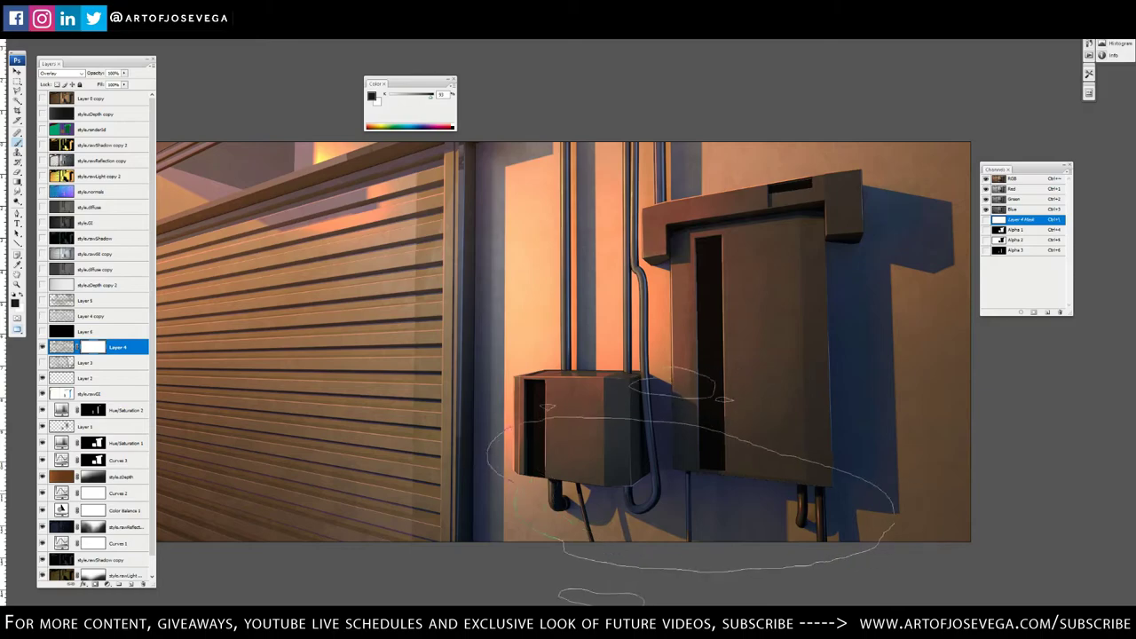
Paint black on Layer 4's mask to fade the texture in patches over the utility boxes and surrounding wall
left_click_drag(598, 470, 601, 483)
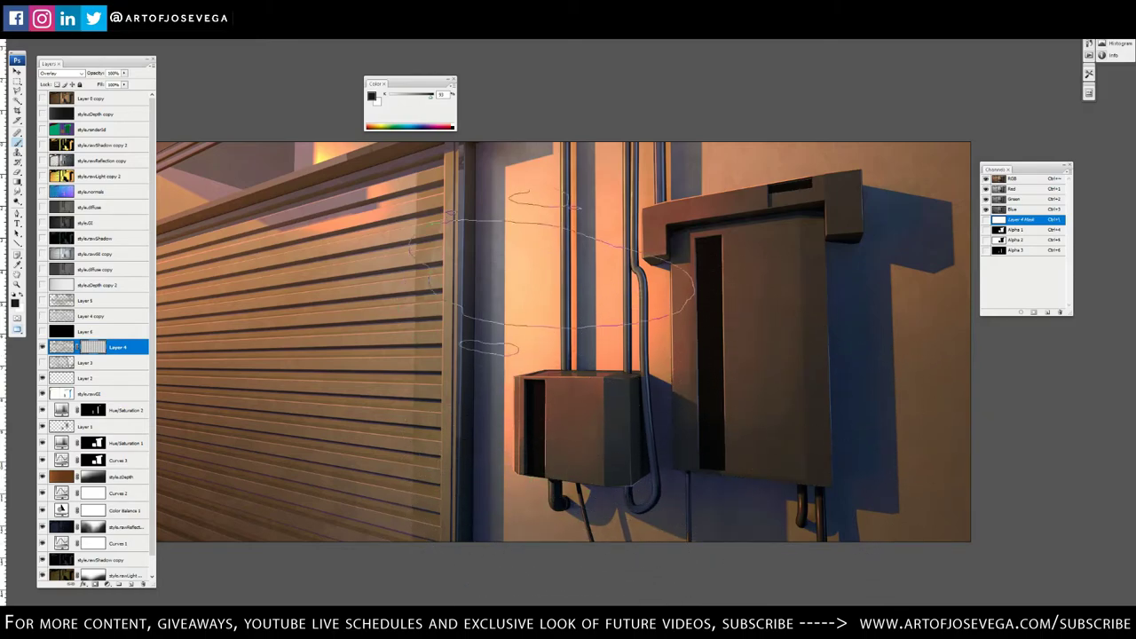
mouse_move(897, 176)
left_mouse_down()
mouse_move(859, 295)
mouse_move(893, 240)
mouse_move(878, 442)
mouse_move(785, 464)
left_mouse_up()
left_click_drag(622, 329, 631, 335)
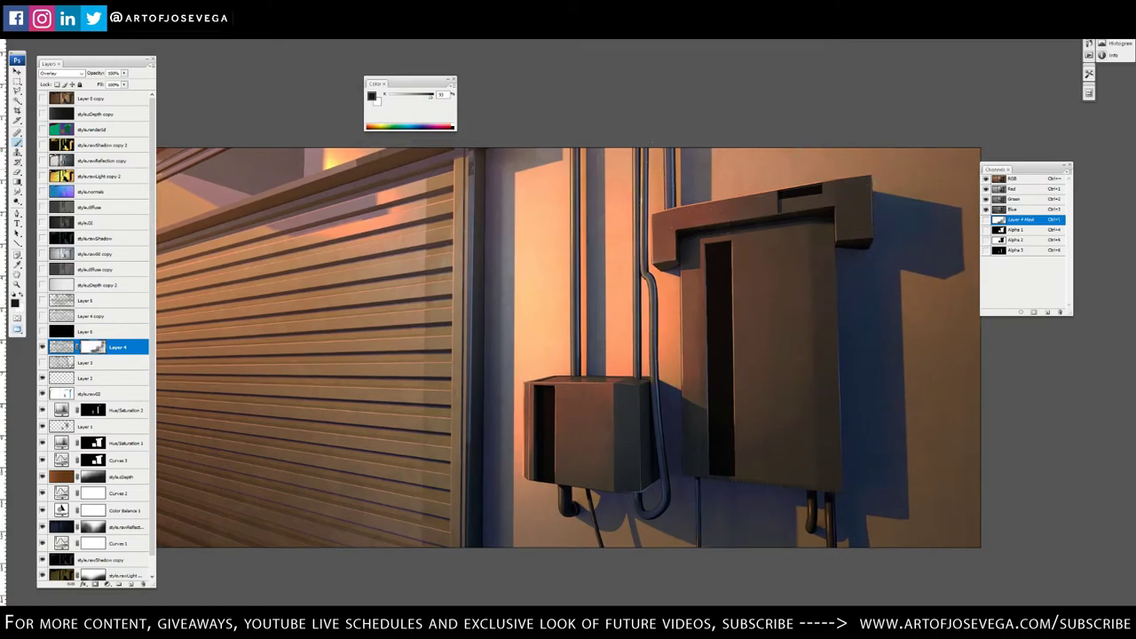
mouse_move(606, 191)
left_mouse_down()
mouse_move(719, 185)
mouse_move(754, 256)
left_mouse_up()
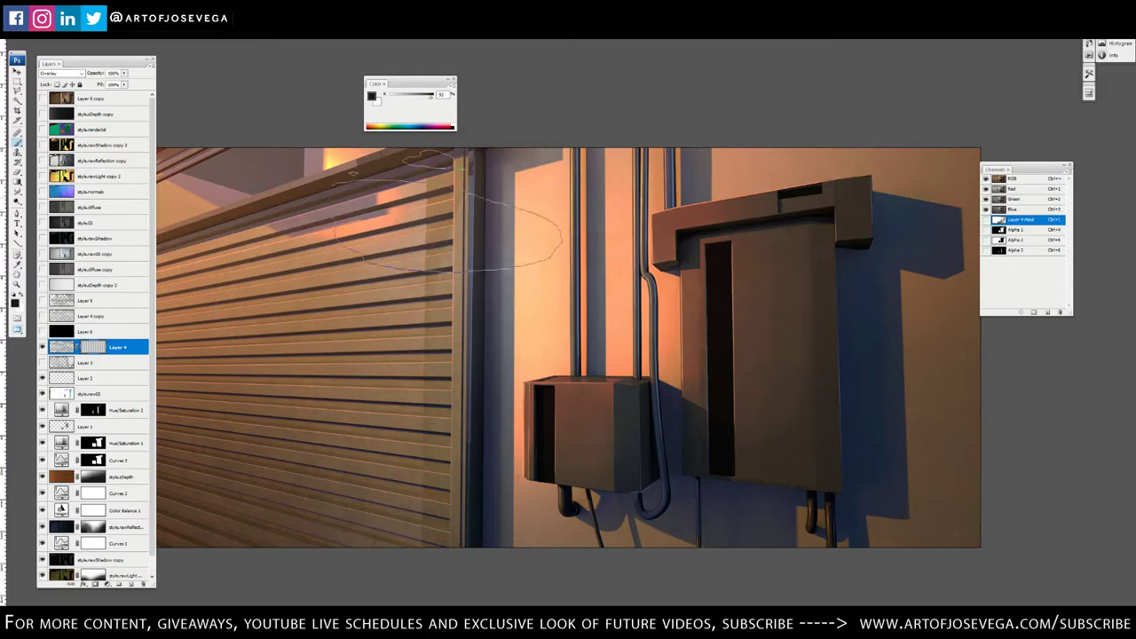
Paint black on Layer 4's mask to fade patches of texture across the shutter and its lower edge
left_click_drag(533, 228, 773, 212)
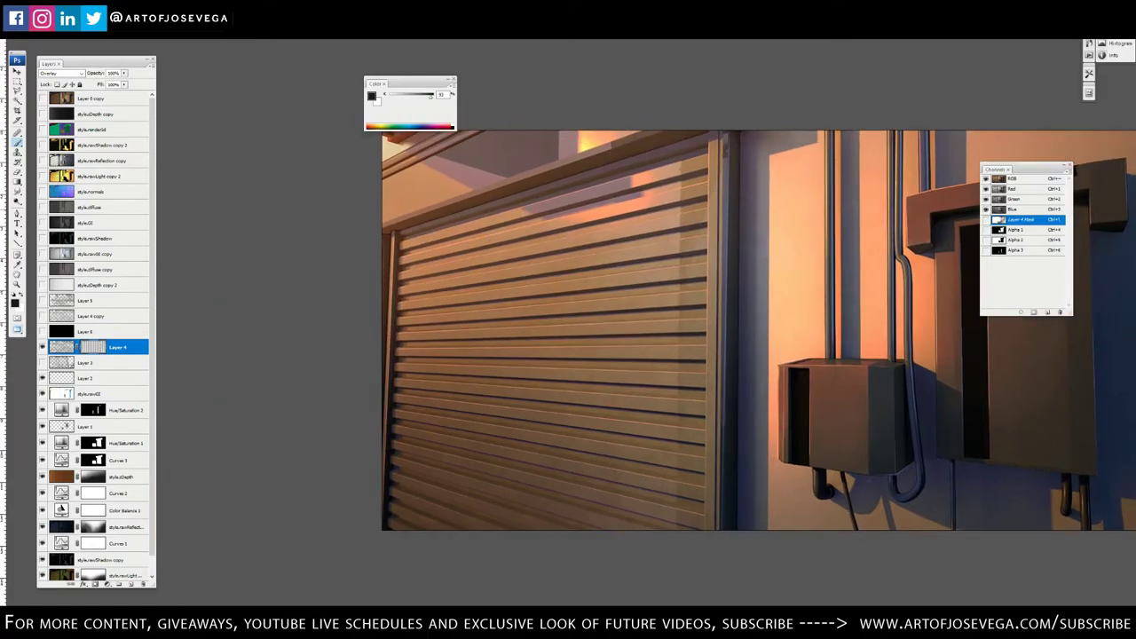
mouse_move(693, 257)
left_mouse_down()
mouse_move(686, 330)
mouse_move(604, 451)
mouse_move(604, 488)
left_mouse_up()
left_click_drag(609, 530, 675, 462)
left_click_drag(767, 442, 581, 421)
key("ctrl+minus")
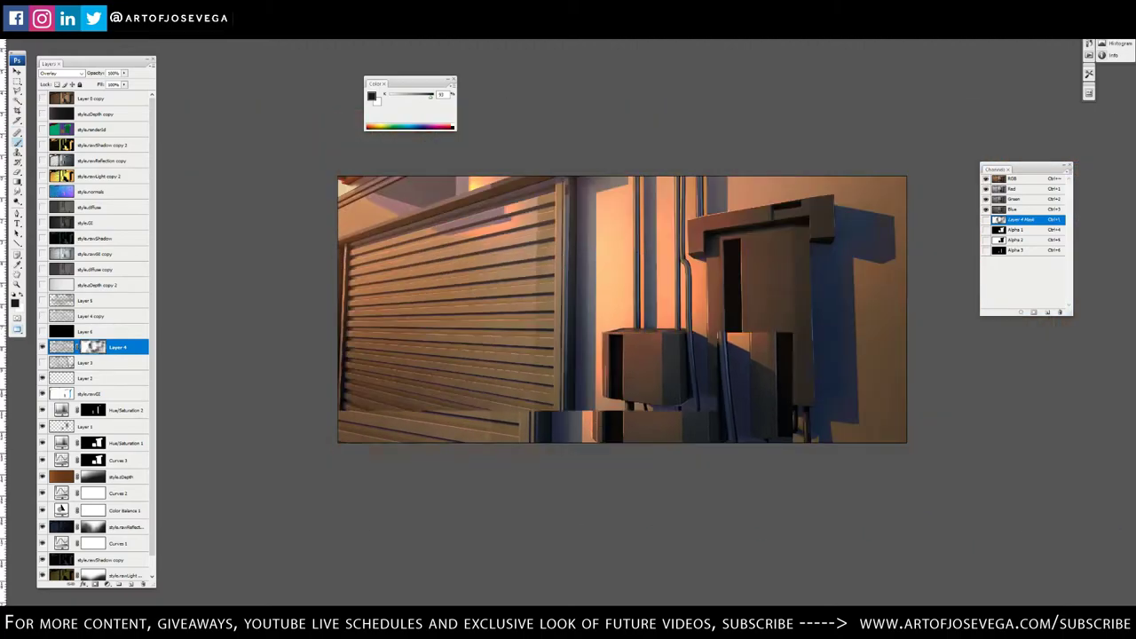
left_click_drag(574, 511, 505, 520)
key("ctrl+plus")
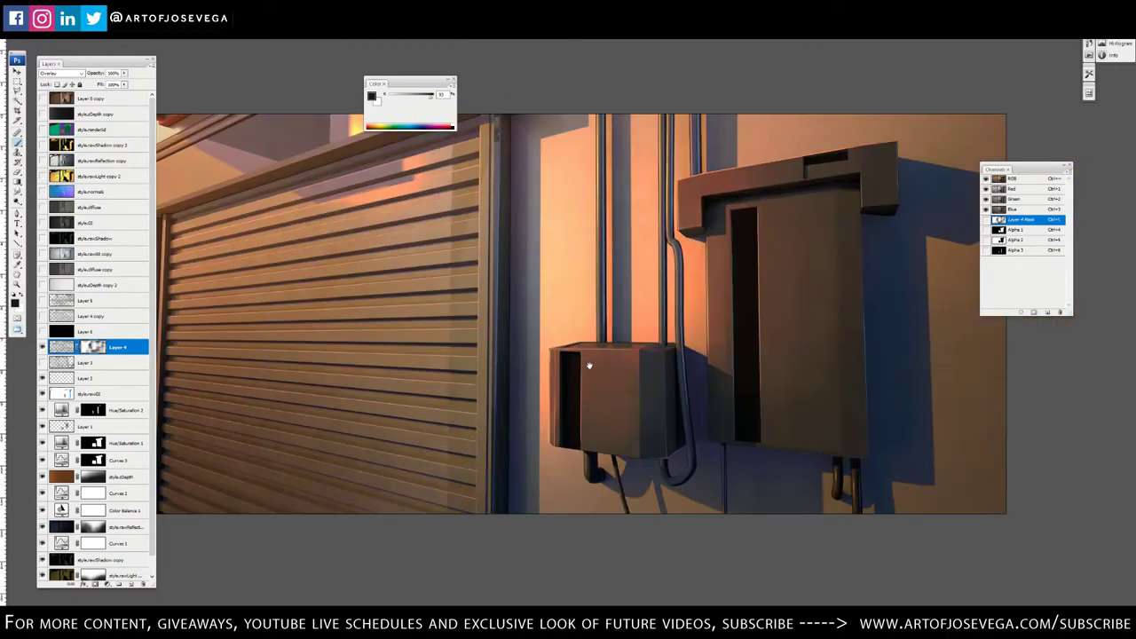
left_click_drag(592, 367, 539, 369)
Delete the black Layer 6, compare Layer 4 copy and hide it again, and turn on Layer 5's texture
left_click(84, 333)
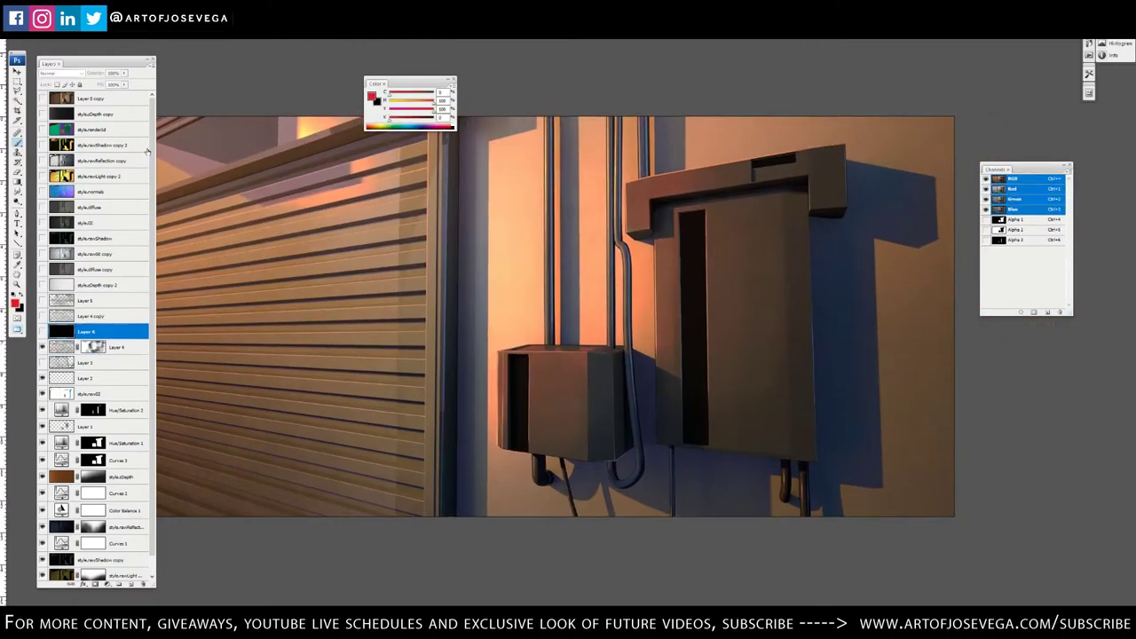
key("Delete")
left_click(42, 316)
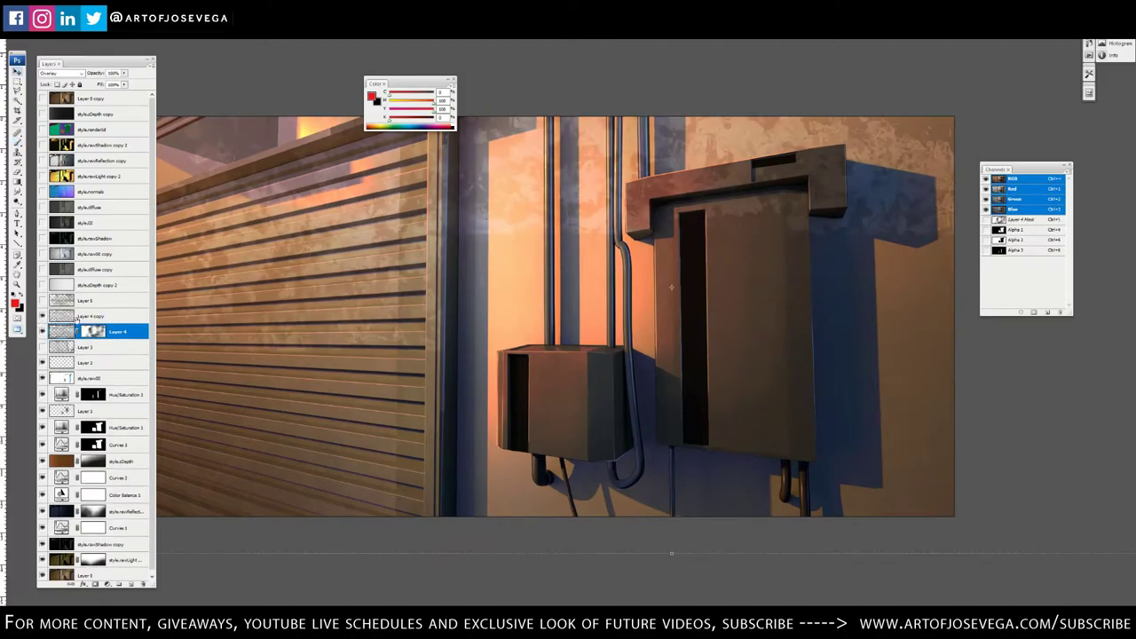
left_click(52, 316)
left_click(42, 316)
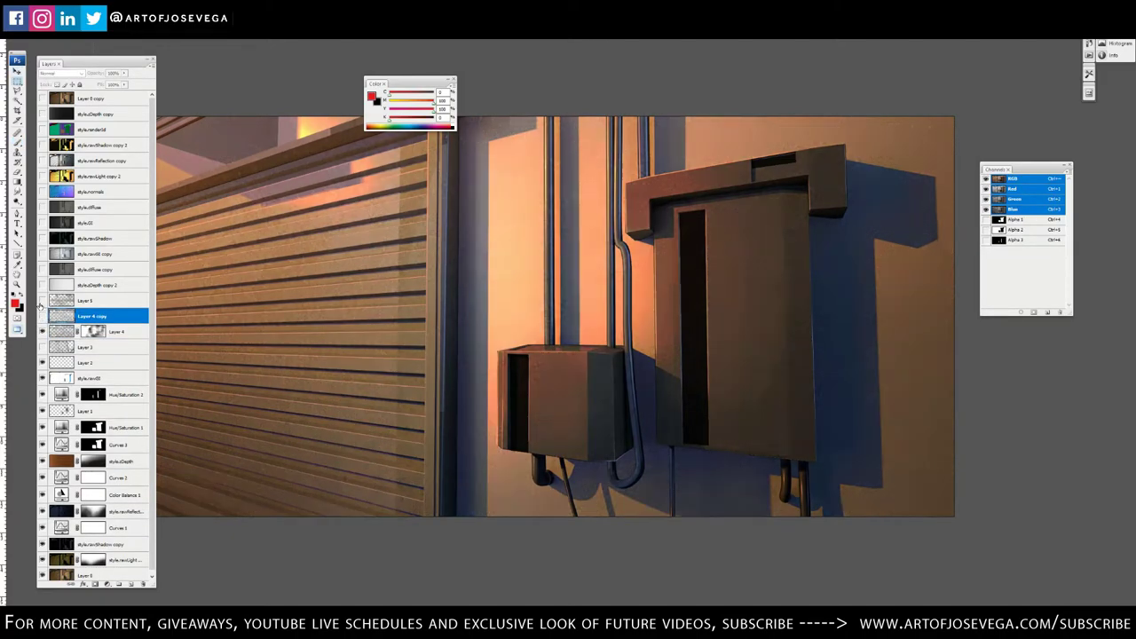
left_click(42, 301)
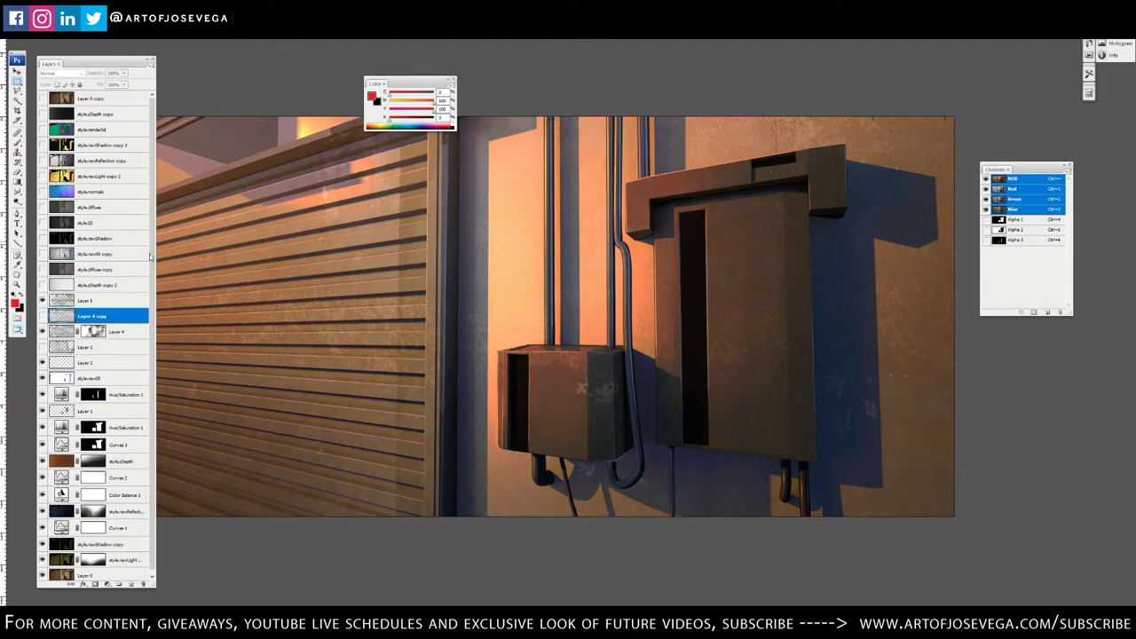
Duplicate Layer 5 and hide the duplicate as a spare copy
left_click(119, 296)
key("ctrl+j")
key("ctrl+t")
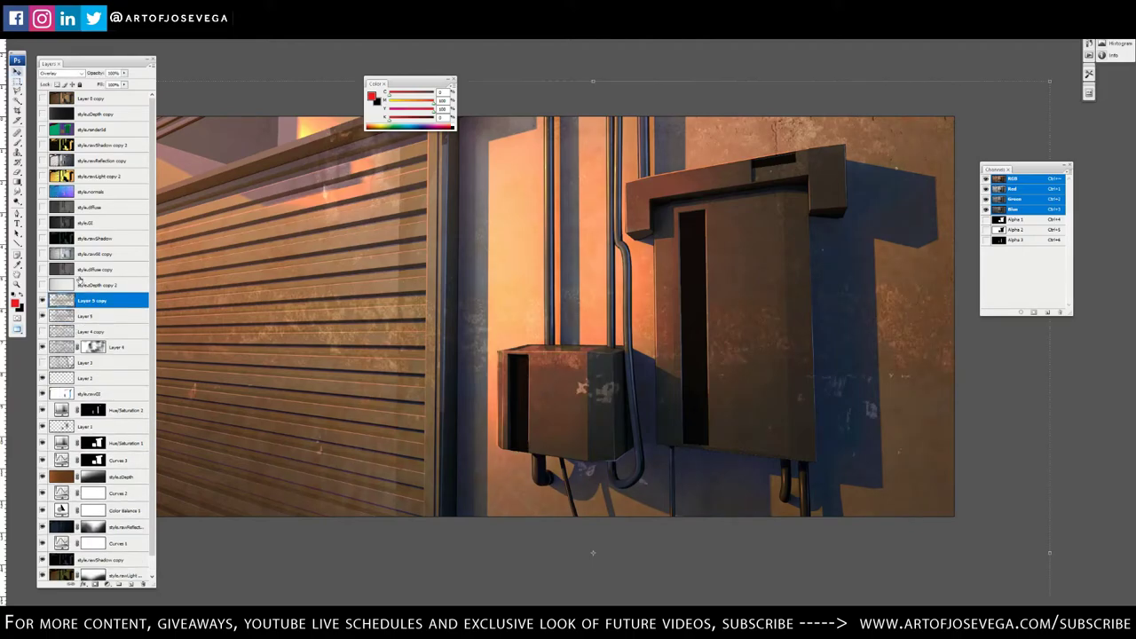
left_click(42, 302)
Move Layer 5 directly above Layer 4 in the layer stack and leave only Layer 5 selected
left_click_drag(112, 317, 132, 370)
left_click(120, 348, "shift")
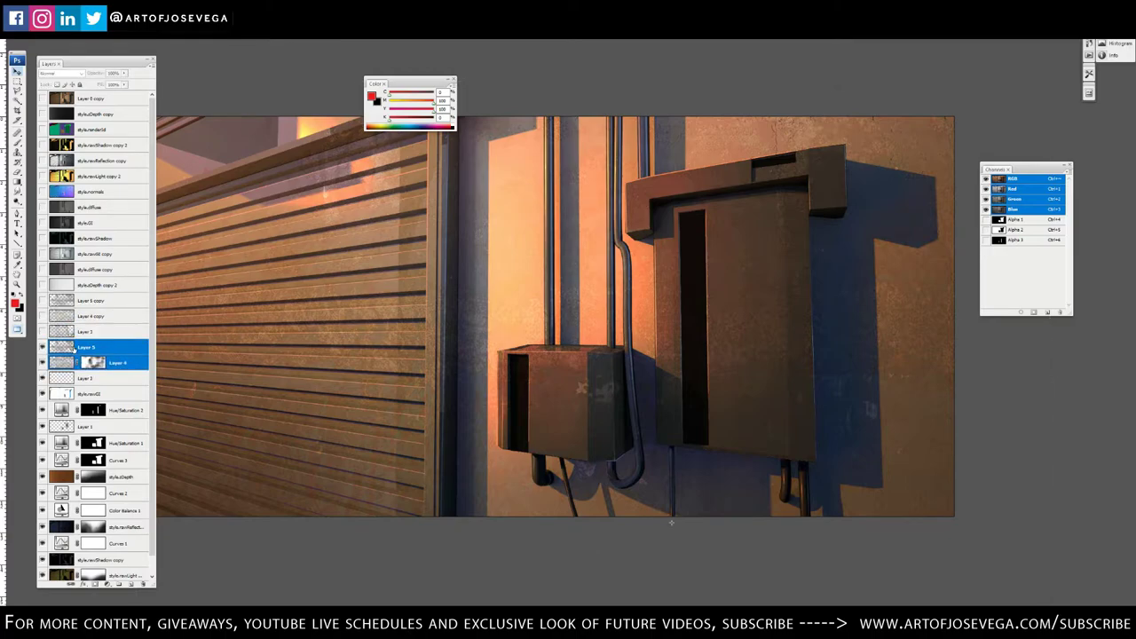
left_click(102, 347)
left_click_drag(488, 387, 502, 404)
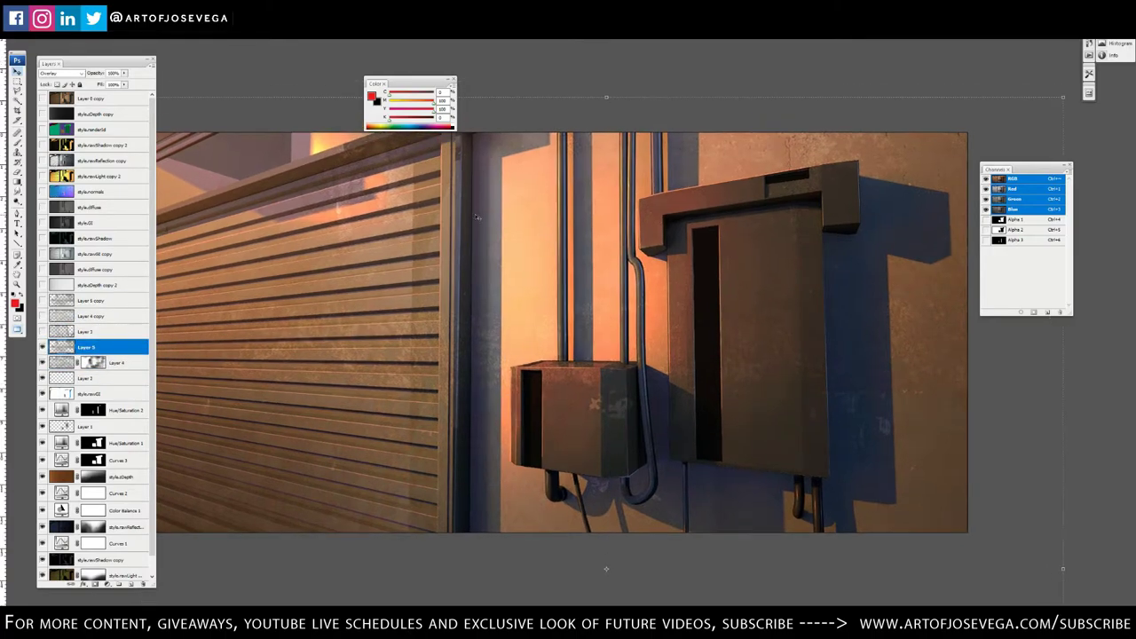
Soften Layer 5's texture with Levels, setting the output levels to about 58 for black and 204 for white
key("ctrl+l")
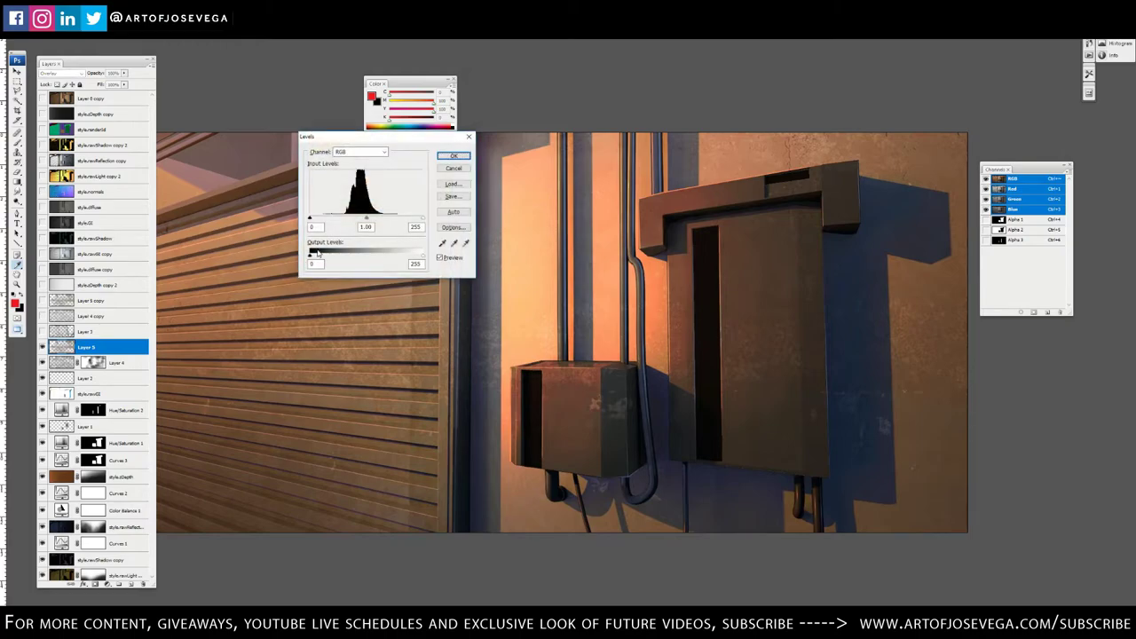
left_click_drag(312, 257, 336, 258)
mouse_move(423, 258)
left_mouse_down()
mouse_move(387, 260)
mouse_move(401, 259)
left_mouse_up()
left_click_drag(523, 366, 565, 419)
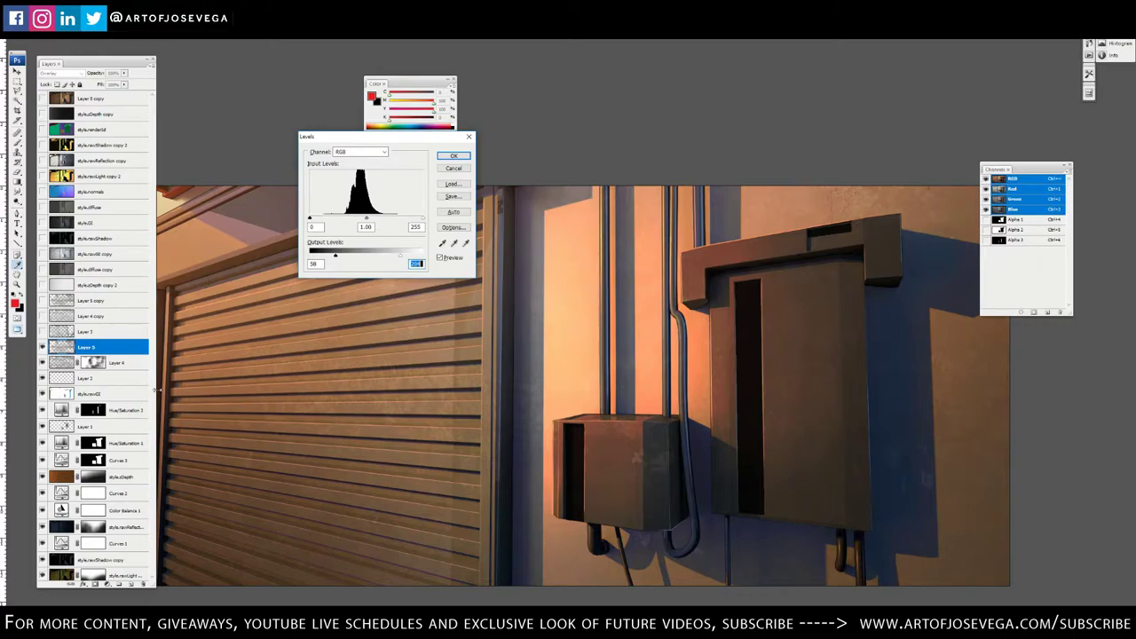
key("Return")
Add an inverted black mask to Layer 5 and brush white on it to reveal texture on both utility boxes
left_click(95, 584)
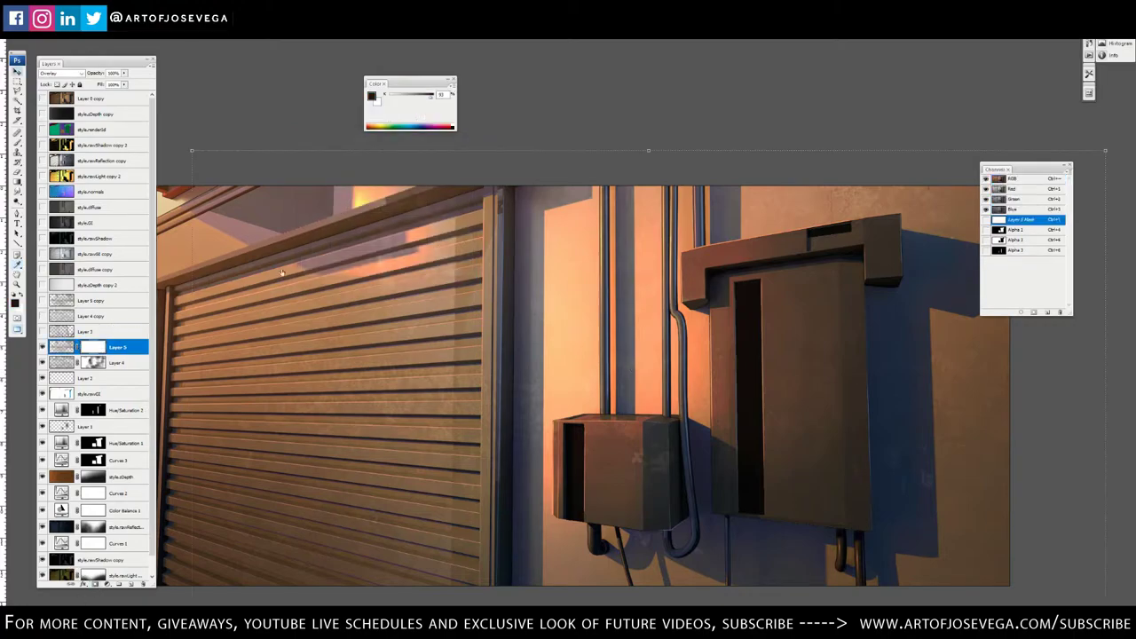
key("b")
key("ctrl+i")
key("x")
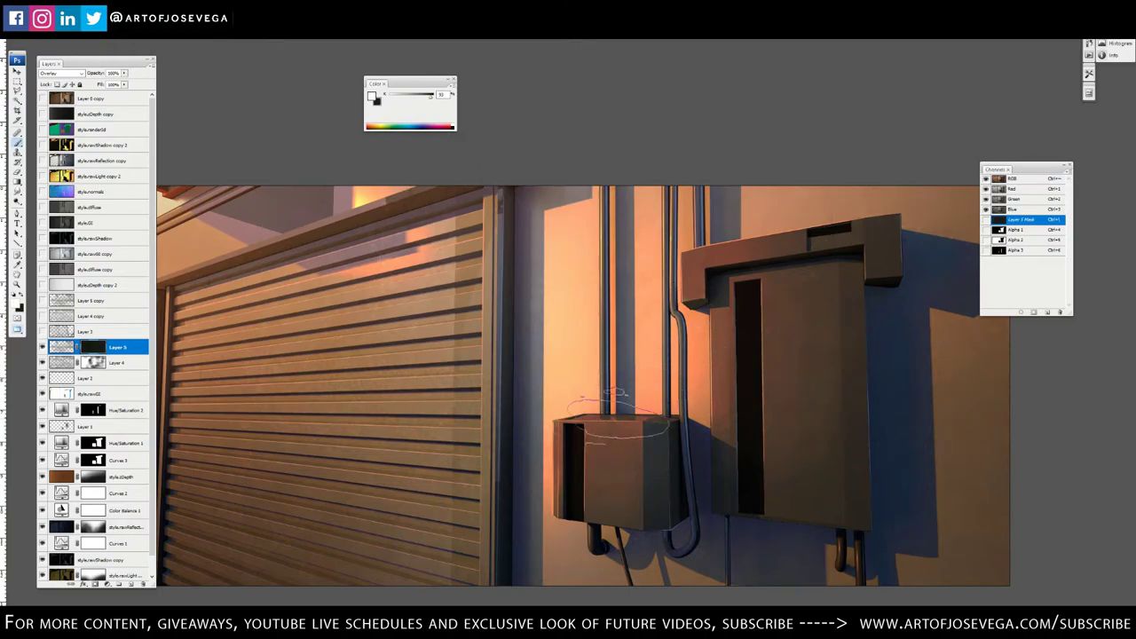
mouse_move(641, 450)
left_mouse_down()
mouse_move(666, 454)
mouse_move(670, 443)
left_mouse_up()
mouse_move(799, 373)
left_mouse_down()
mouse_move(828, 393)
mouse_move(837, 357)
left_mouse_up()
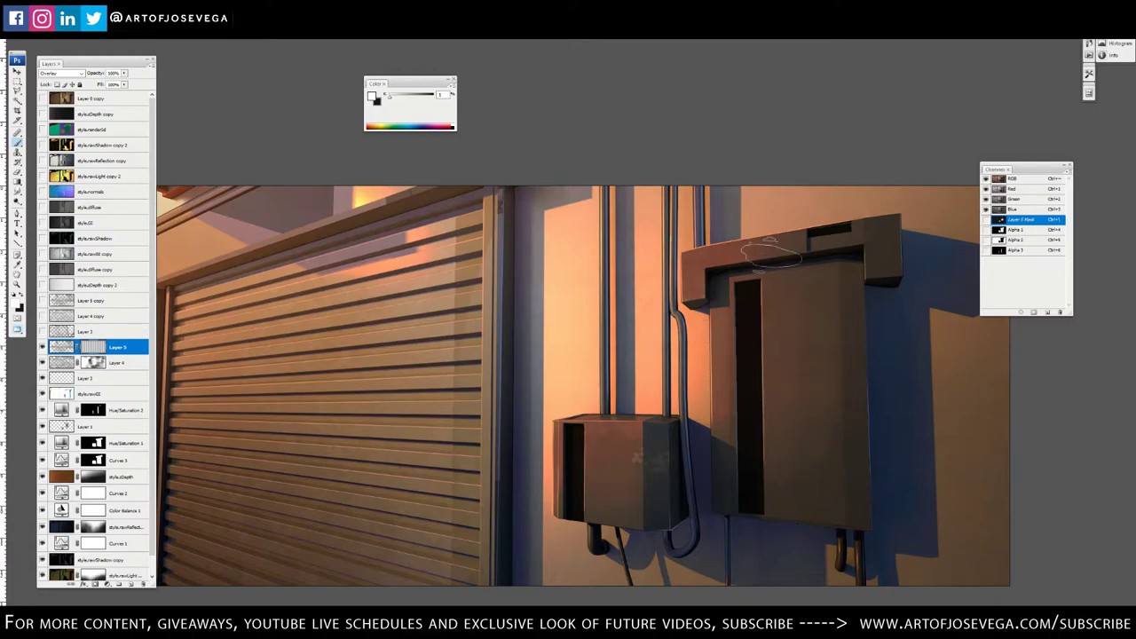
Paint white on Layer 5's mask to reveal patches of damaged texture across the shutter slats
left_click_drag(570, 336, 804, 254)
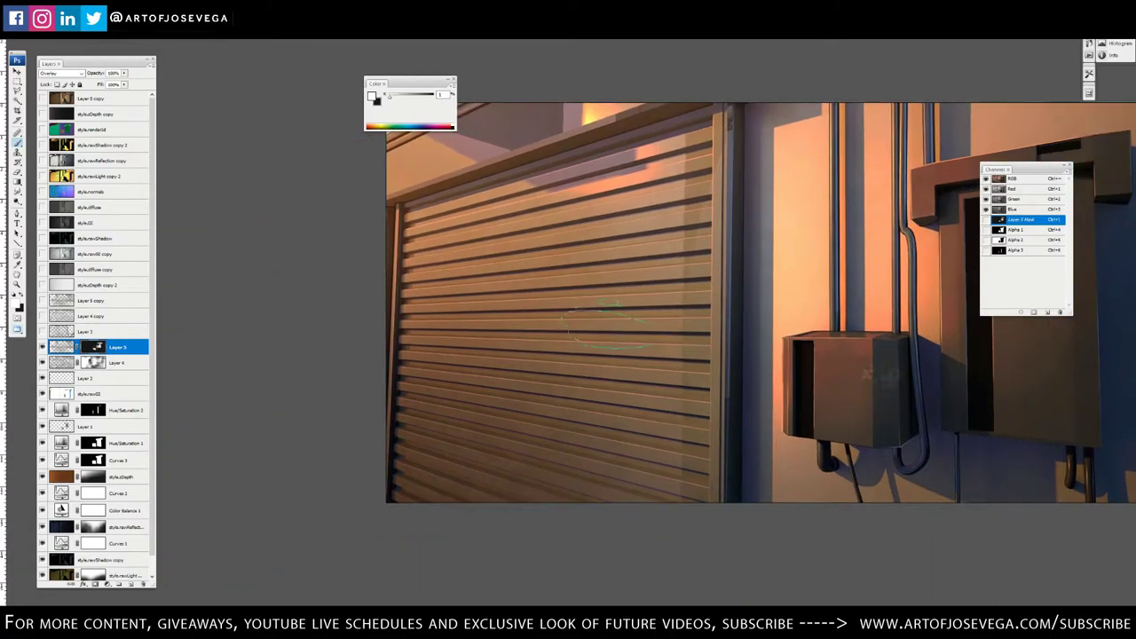
mouse_move(668, 307)
left_mouse_down()
mouse_move(646, 398)
mouse_move(675, 364)
left_mouse_up()
mouse_move(524, 428)
left_mouse_down()
mouse_move(454, 449)
mouse_move(387, 491)
left_mouse_up()
left_click_drag(340, 336, 351, 309)
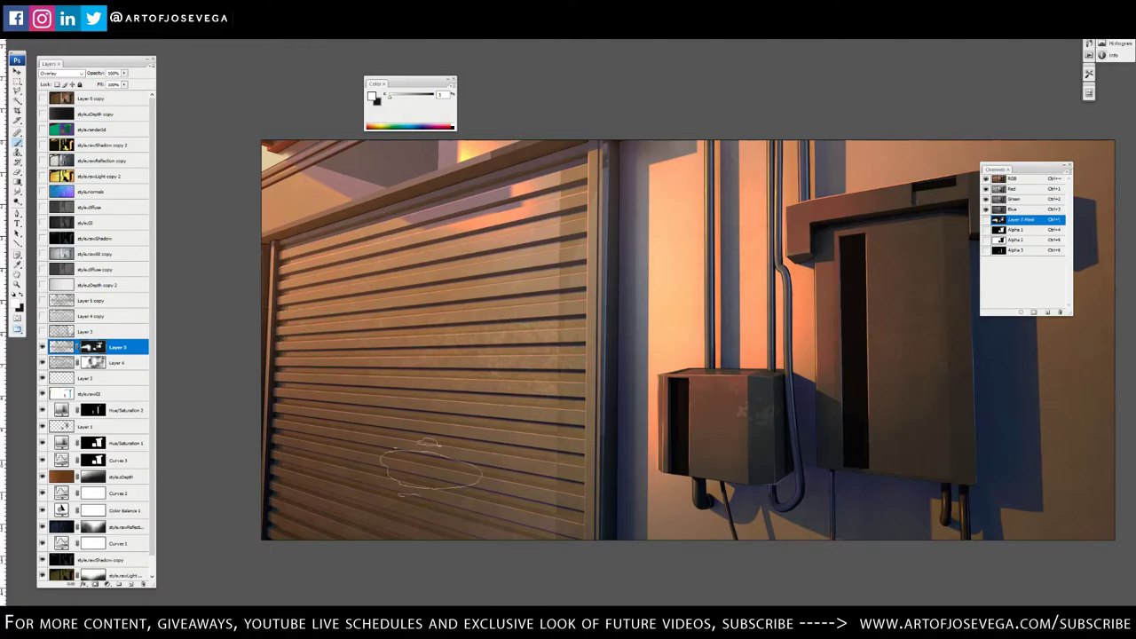
left_click_drag(530, 329, 519, 326)
mouse_move(316, 370)
left_mouse_down()
mouse_move(400, 317)
mouse_move(365, 445)
mouse_move(391, 378)
mouse_move(363, 367)
mouse_move(393, 396)
left_mouse_up()
Reveal more of Layer 5's texture around the utility boxes, pipes and wall by painting white on its mask
left_click_drag(619, 399, 563, 383)
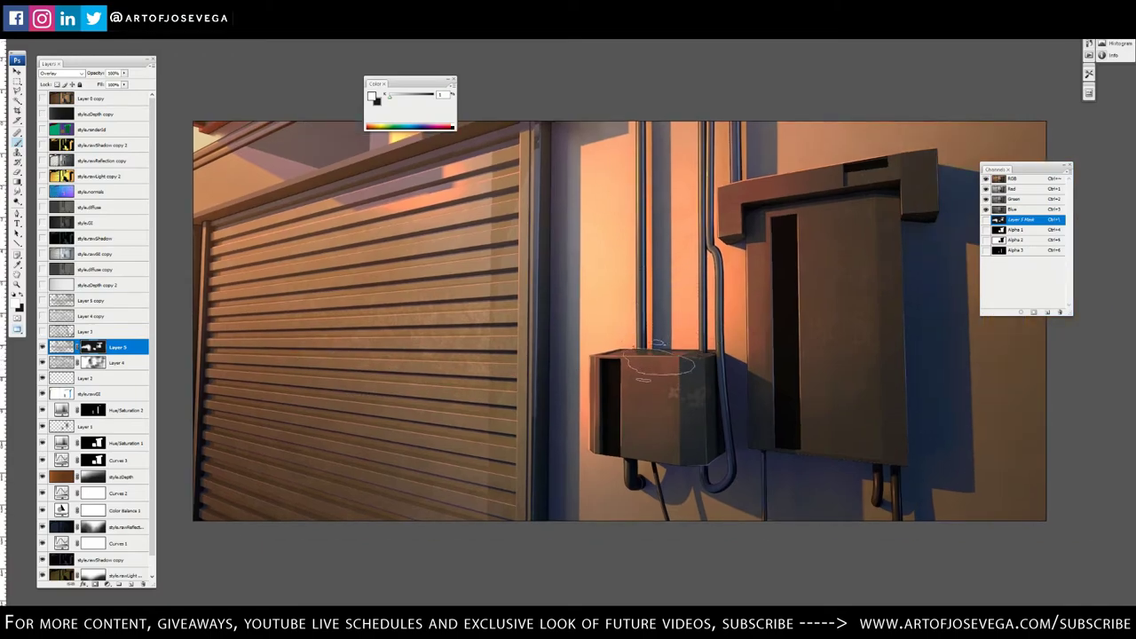
mouse_move(659, 363)
left_mouse_down()
mouse_move(666, 445)
mouse_move(683, 359)
left_mouse_up()
left_click_drag(683, 357, 679, 373)
left_click_drag(687, 425, 685, 431)
mouse_move(882, 221)
left_mouse_down()
mouse_move(910, 184)
mouse_move(865, 178)
mouse_move(734, 233)
mouse_move(712, 220)
left_mouse_up()
left_click_drag(657, 235, 577, 279)
mouse_move(565, 161)
left_mouse_down()
mouse_move(552, 265)
mouse_move(504, 189)
left_mouse_up()
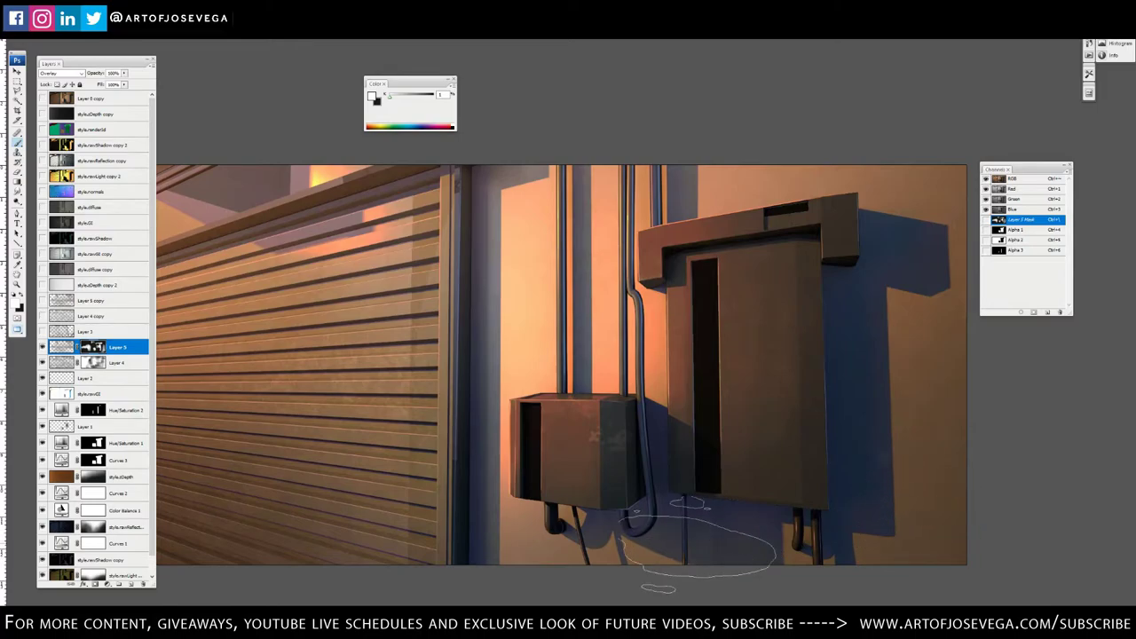
left_click_drag(736, 296, 708, 335)
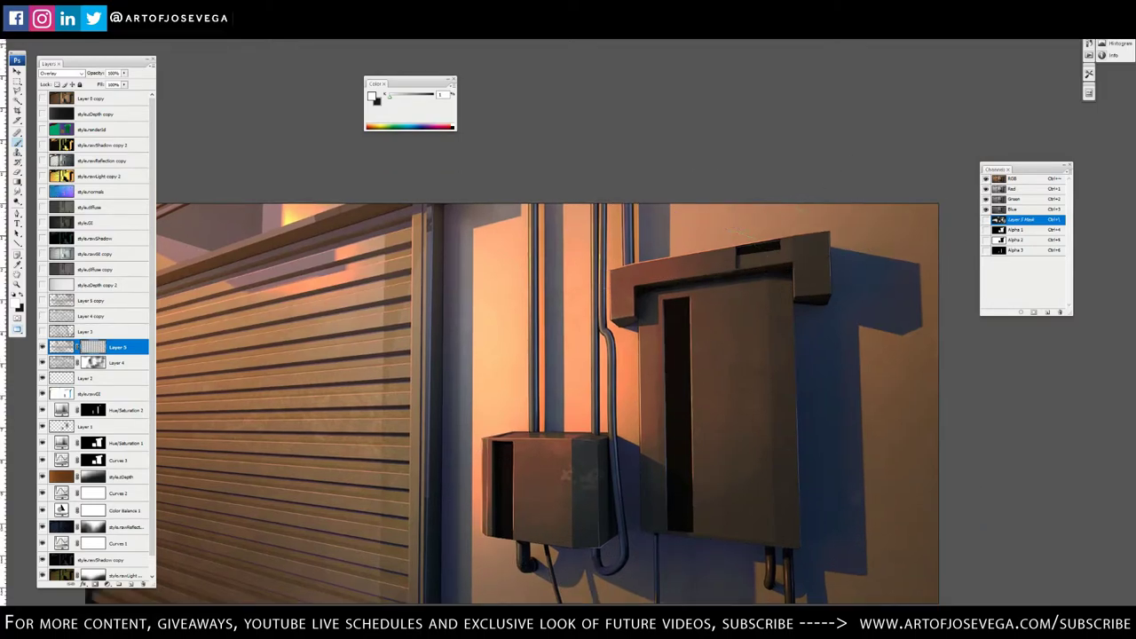
key("ctrl+minus")
key("ctrl+minus")
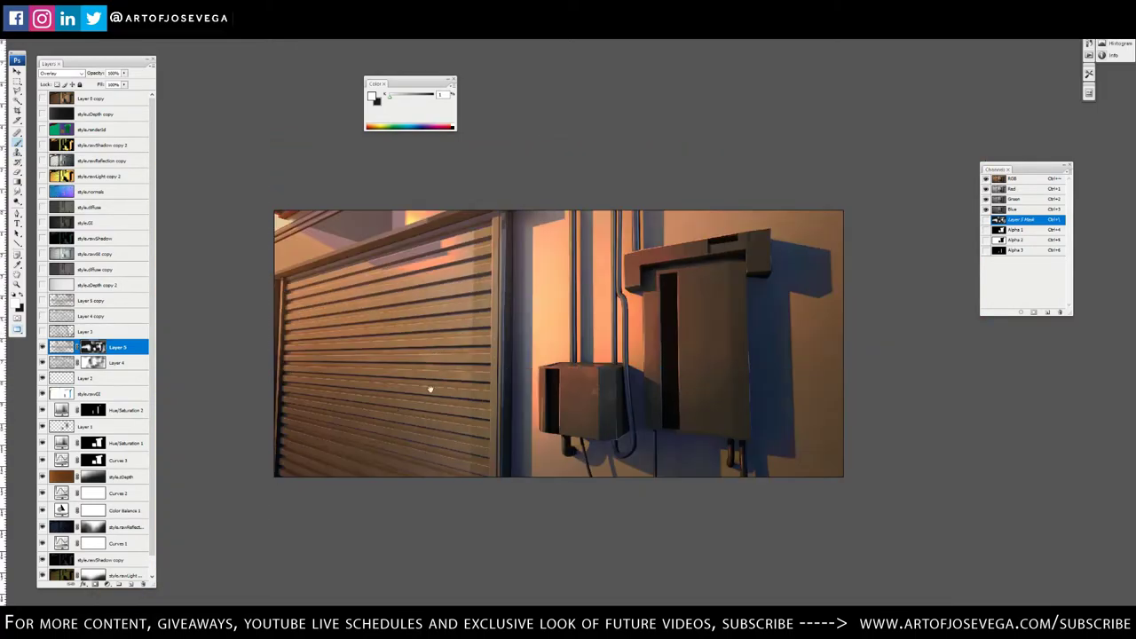
key("ctrl+plus")
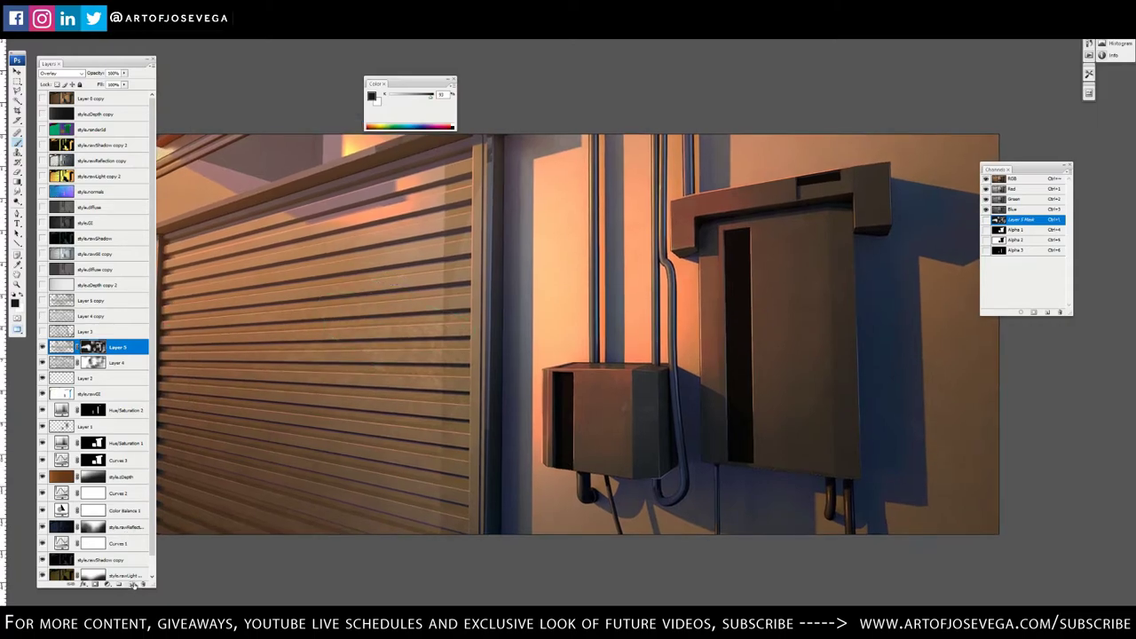
Create a new layer above Layer 5 and sample the dark purple shadow colour beside the shutter for the Line tool
left_click(133, 585)
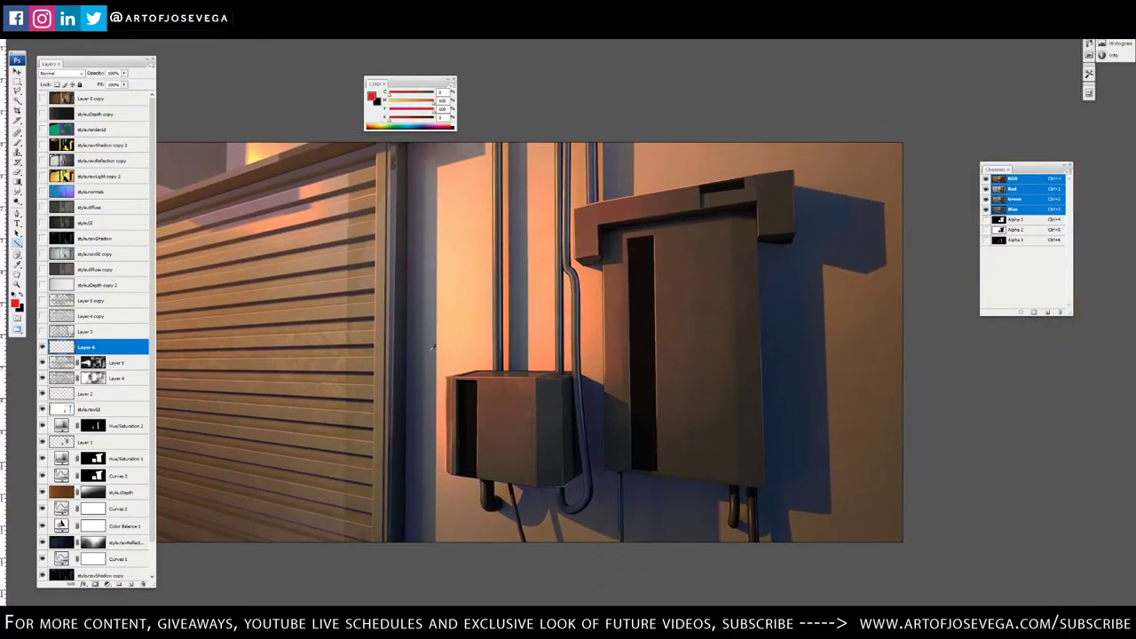
left_click(412, 454, "alt")
left_click_drag(459, 321, 467, 347)
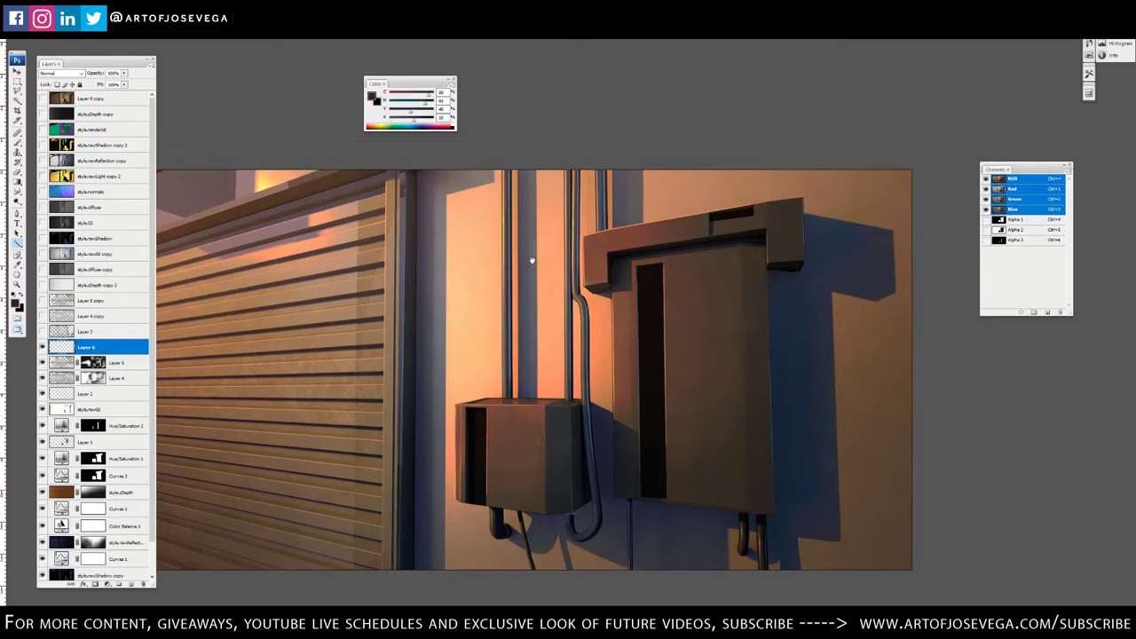
left_click_drag(532, 260, 505, 266)
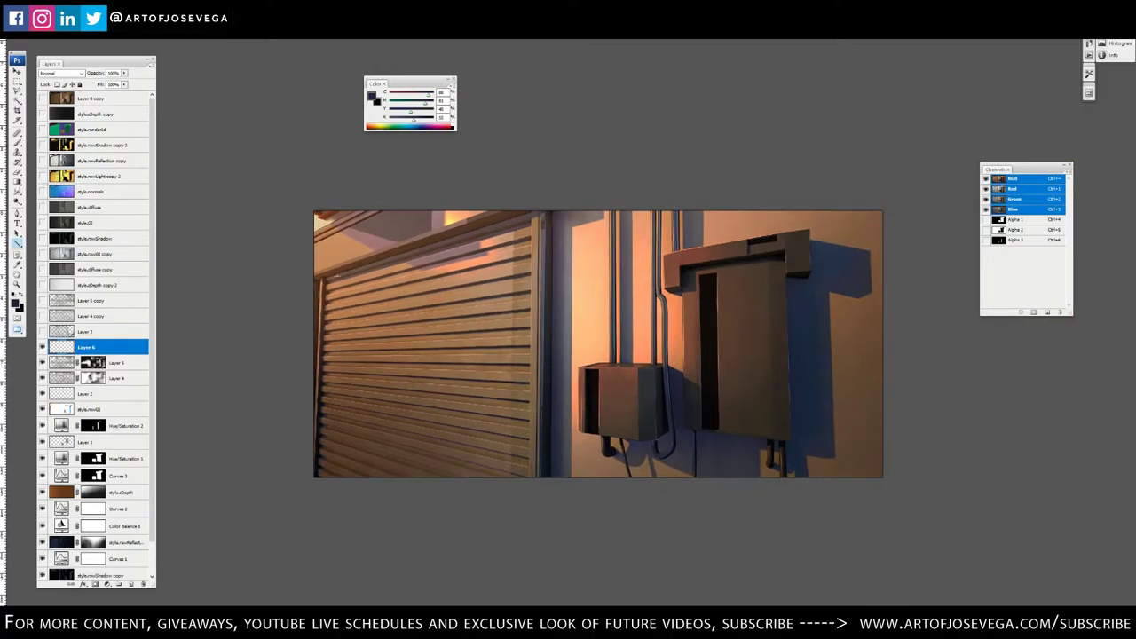
Draw thin dark panel seams across the wall: two slanted, one nearly horizontal and two nearly vertical, following the scene's perspective
left_click_drag(325, 291, 918, 152)
left_click_drag(562, 209, 560, 551)
left_click_drag(643, 449, 635, 444)
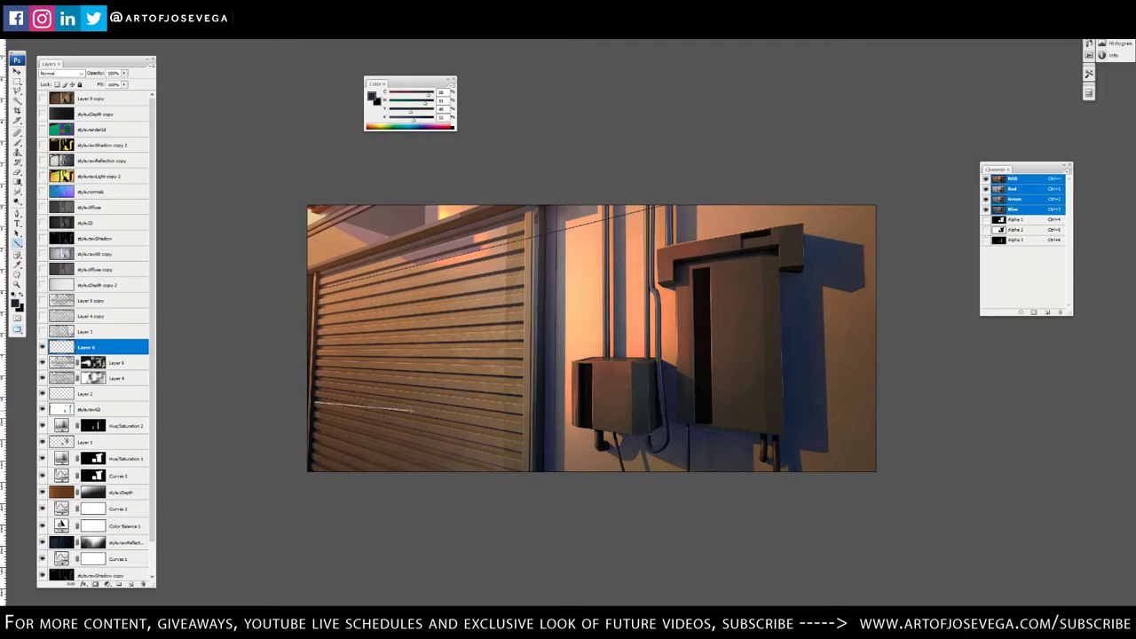
mouse_move(413, 410)
left_mouse_down()
mouse_move(906, 503)
mouse_move(919, 521)
left_mouse_up()
mouse_move(313, 351)
left_mouse_down()
mouse_move(795, 366)
mouse_move(985, 344)
left_mouse_up()
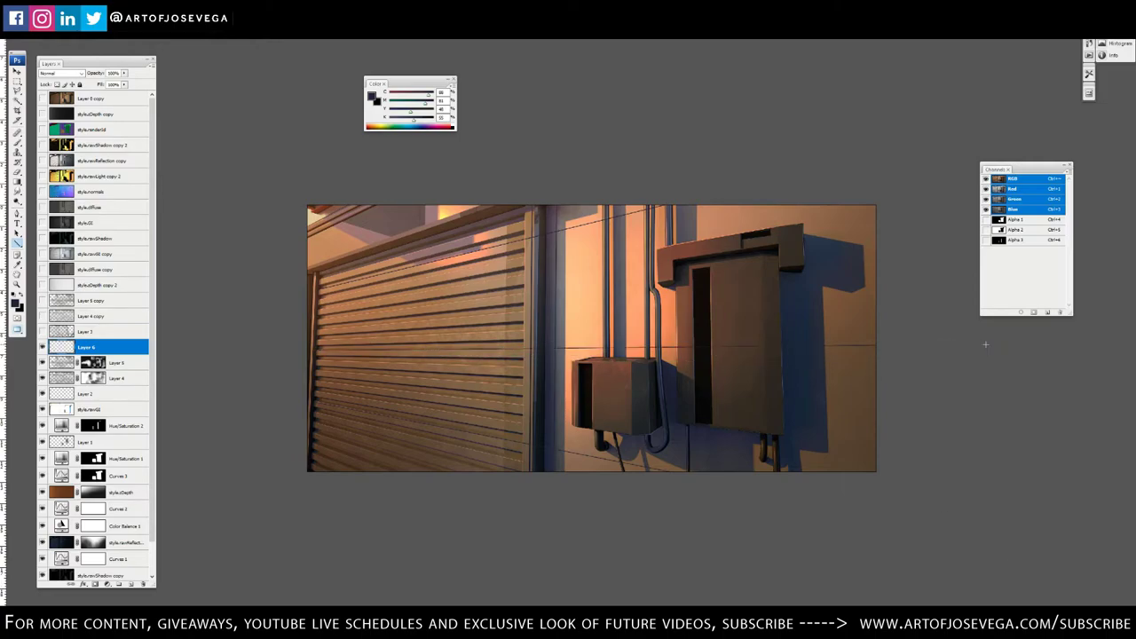
left_click_drag(587, 460, 569, 456)
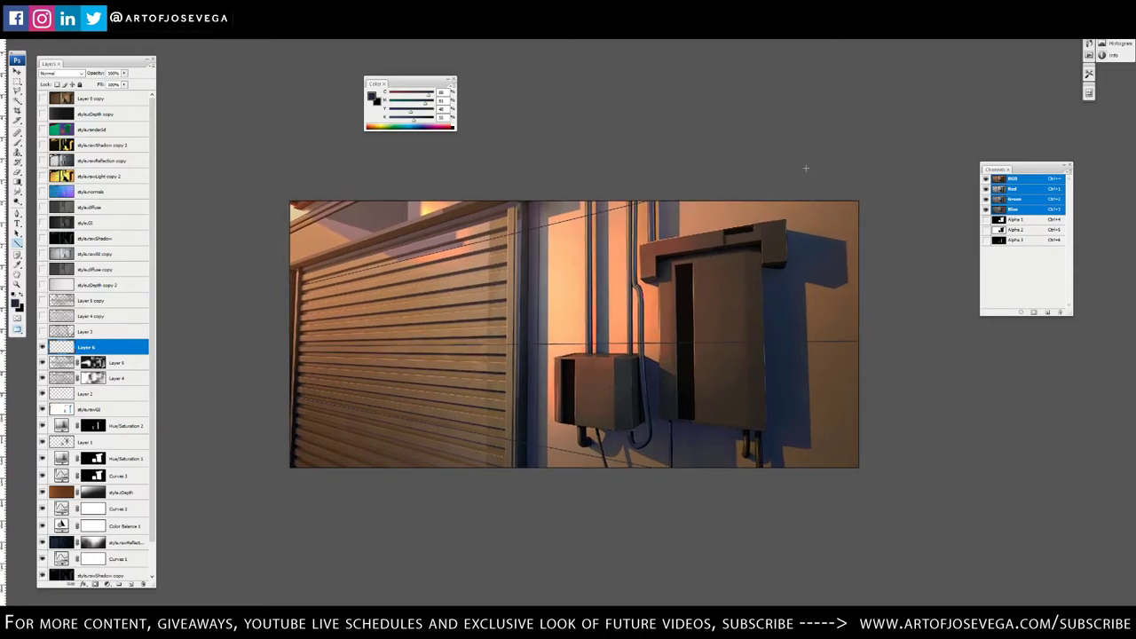
left_click_drag(805, 161, 826, 553)
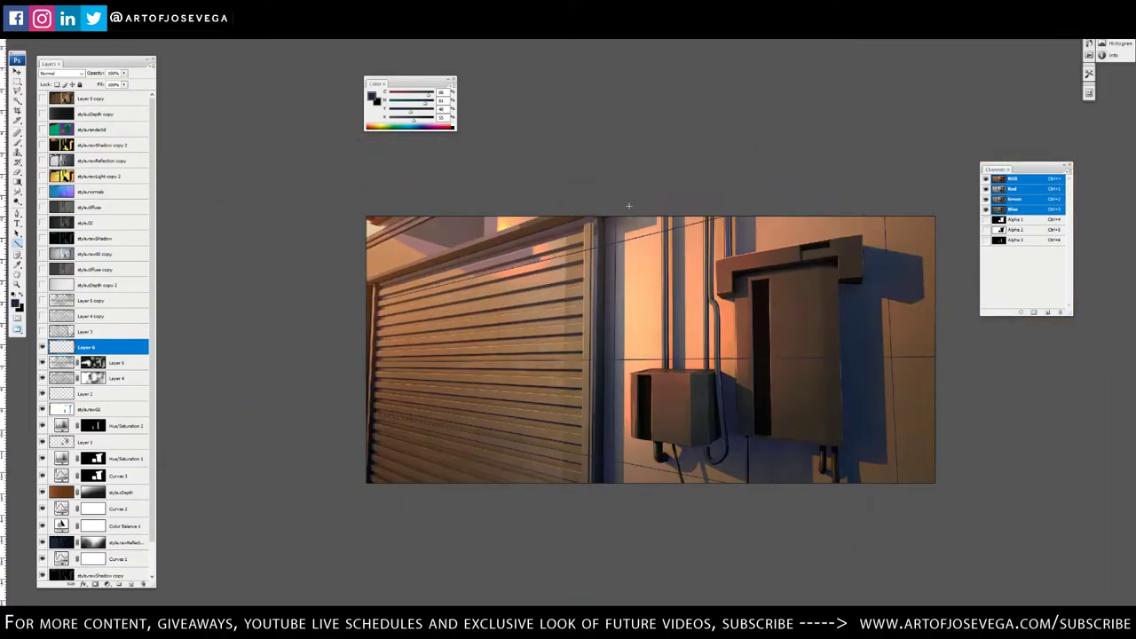
Outline the shutter and its frame with the Polygonal Lasso and delete the seam lines crossing them
left_click(606, 215)
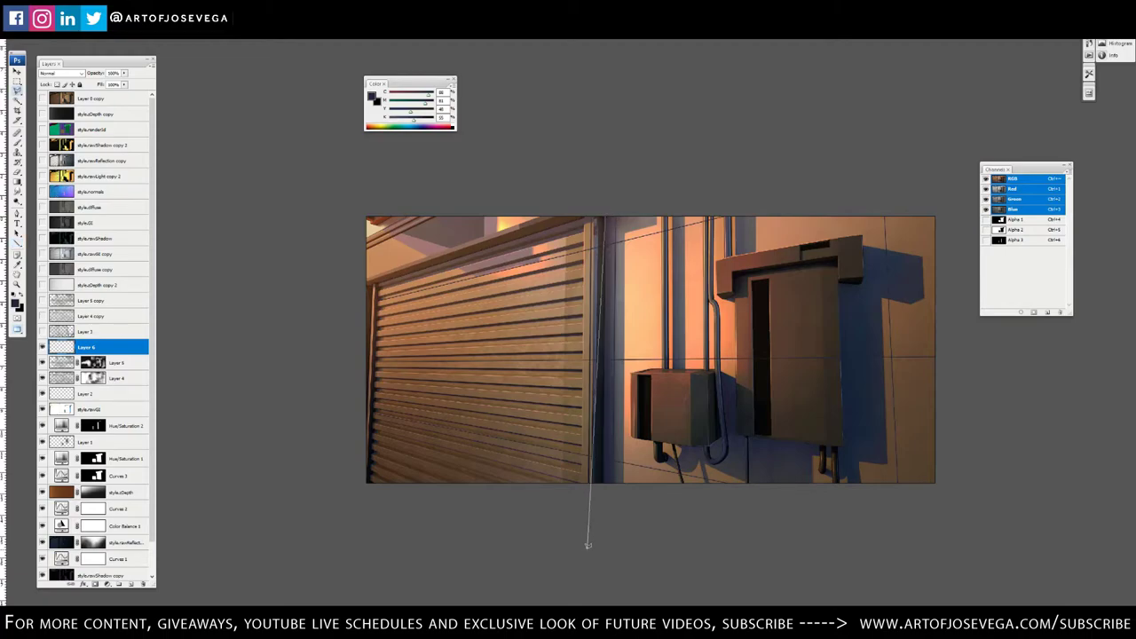
left_click(603, 551)
left_click(309, 516)
left_click(330, 224)
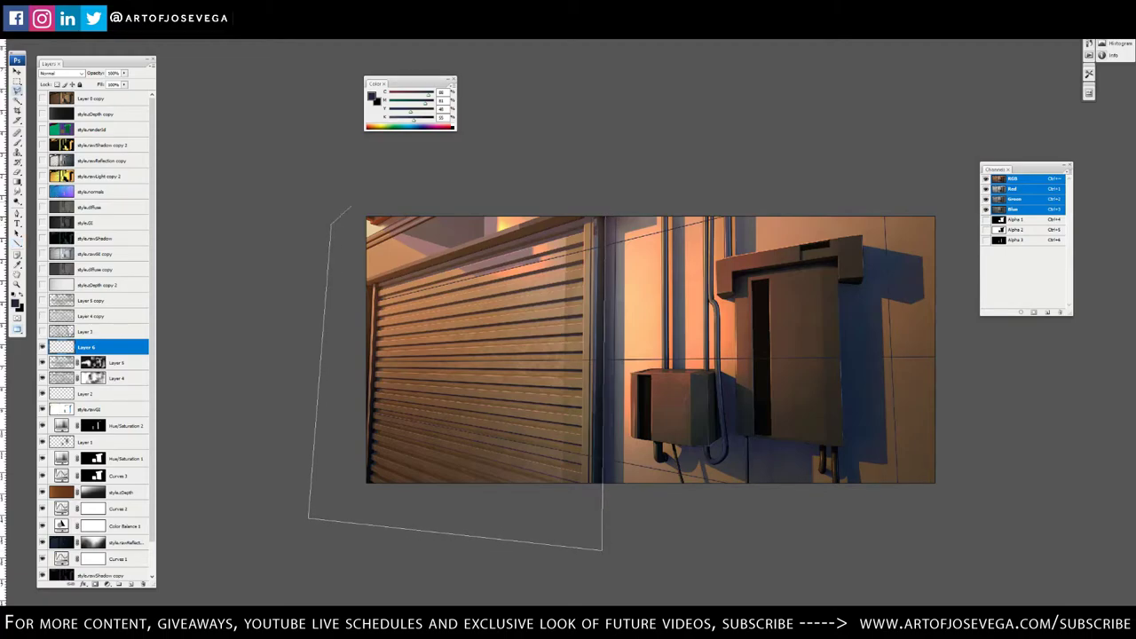
left_click(608, 213)
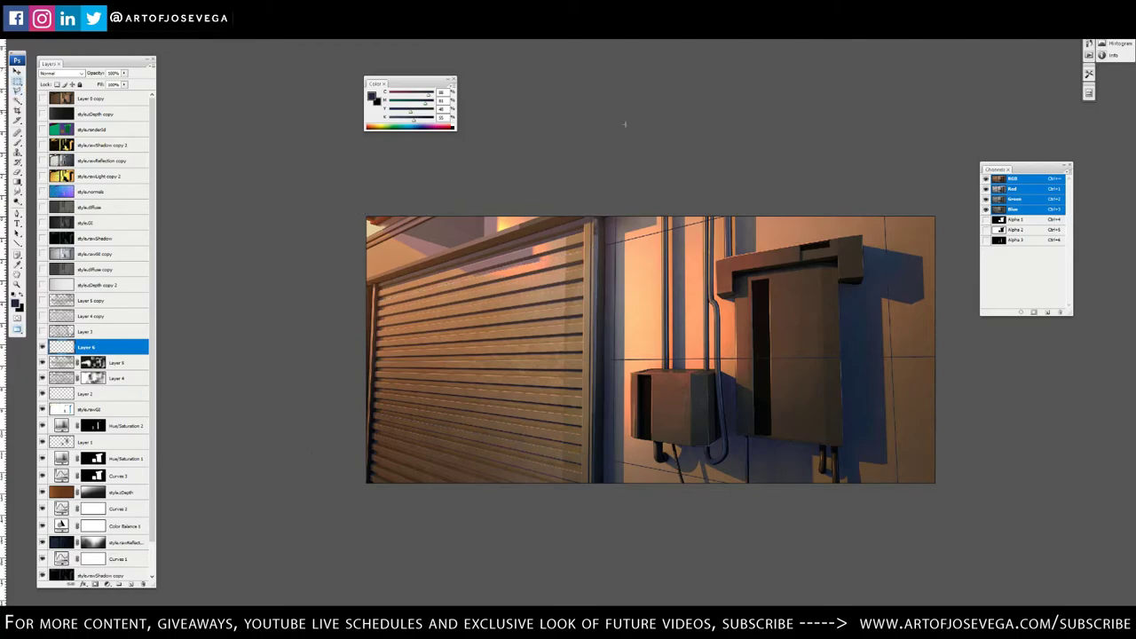
key("ctrl+plus")
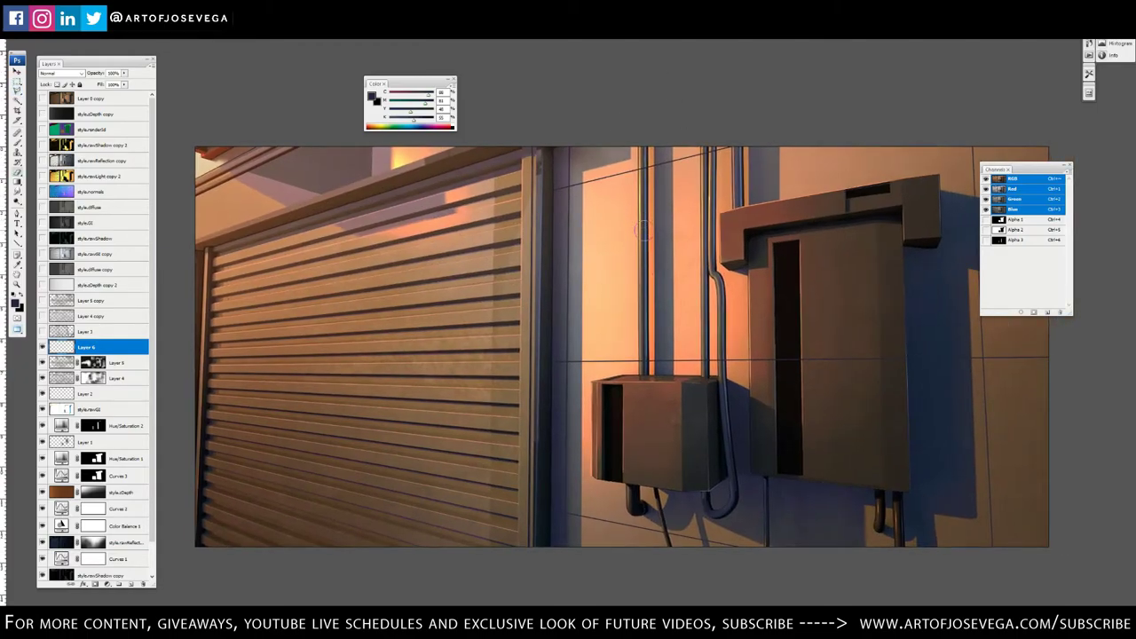
Choose a hard brush tip for the Eraser and erase the upper slanted seam where it crosses the vertical pipes
right_click(641, 230)
left_click(752, 418)
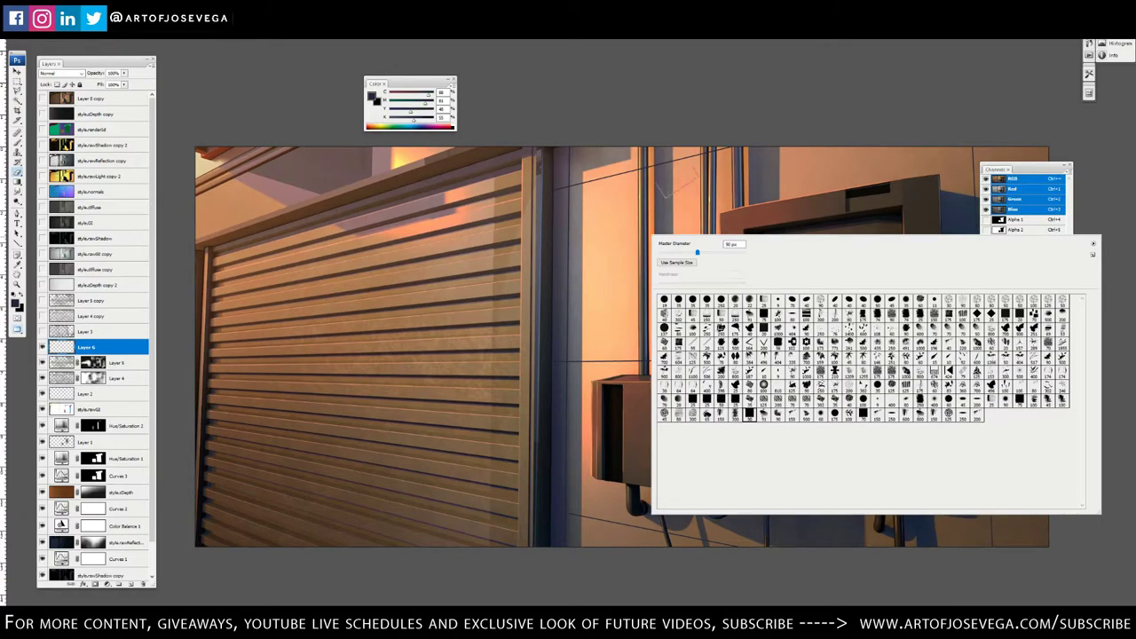
left_click(620, 91)
key("ctrl+plus")
left_click_drag(661, 134, 643, 436)
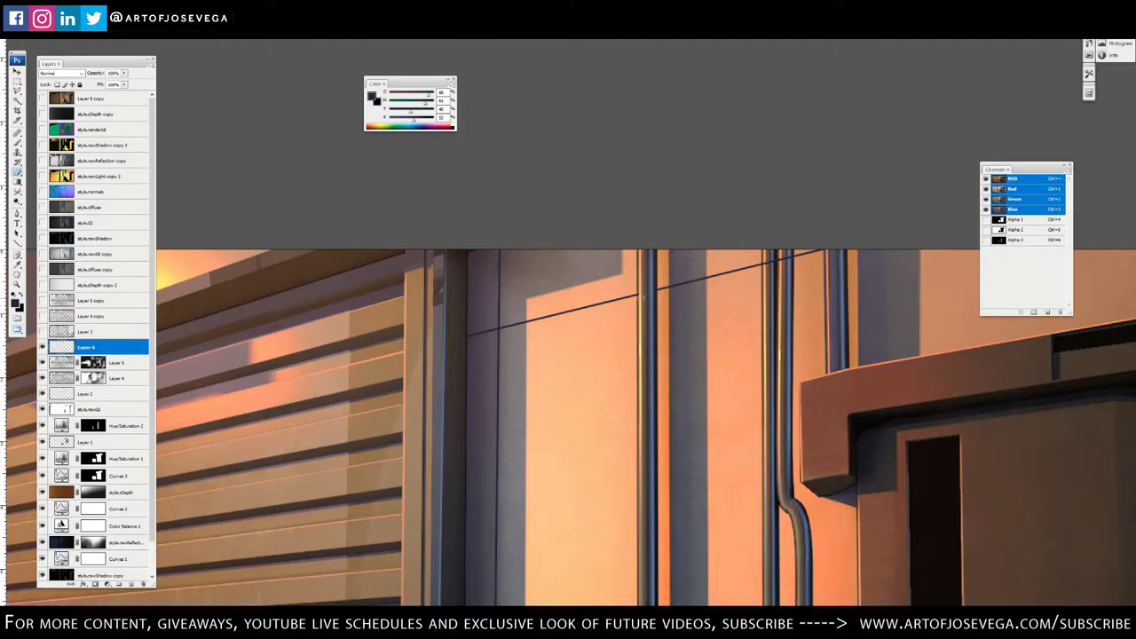
left_click_drag(769, 262, 666, 242)
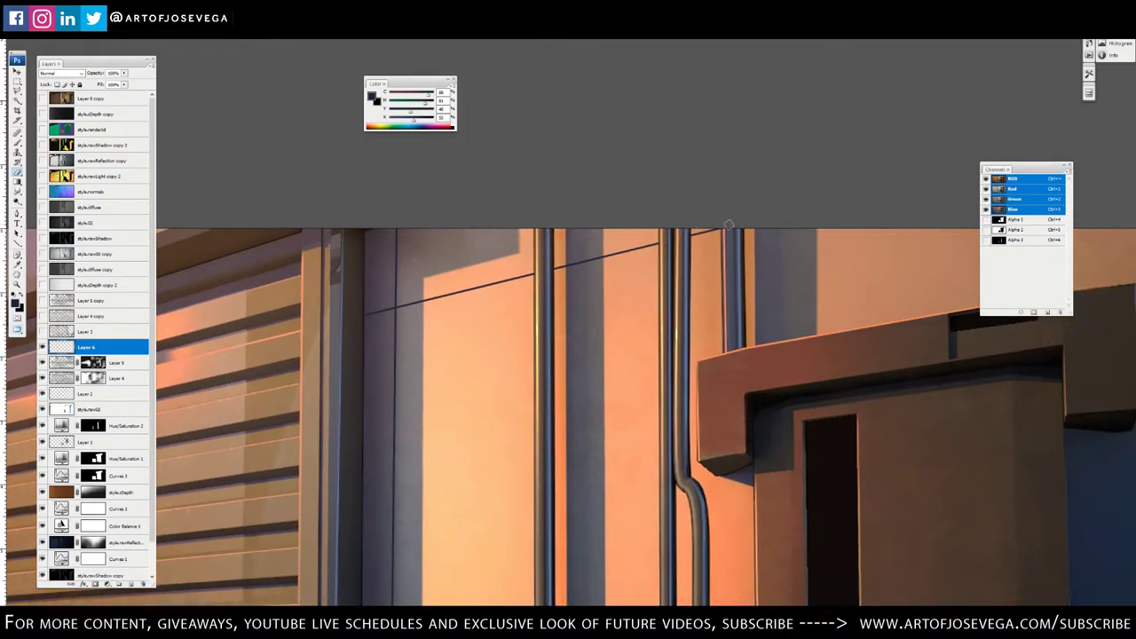
mouse_move(968, 386)
left_mouse_down()
mouse_move(652, 299)
mouse_move(640, 203)
mouse_move(717, 114)
left_mouse_up()
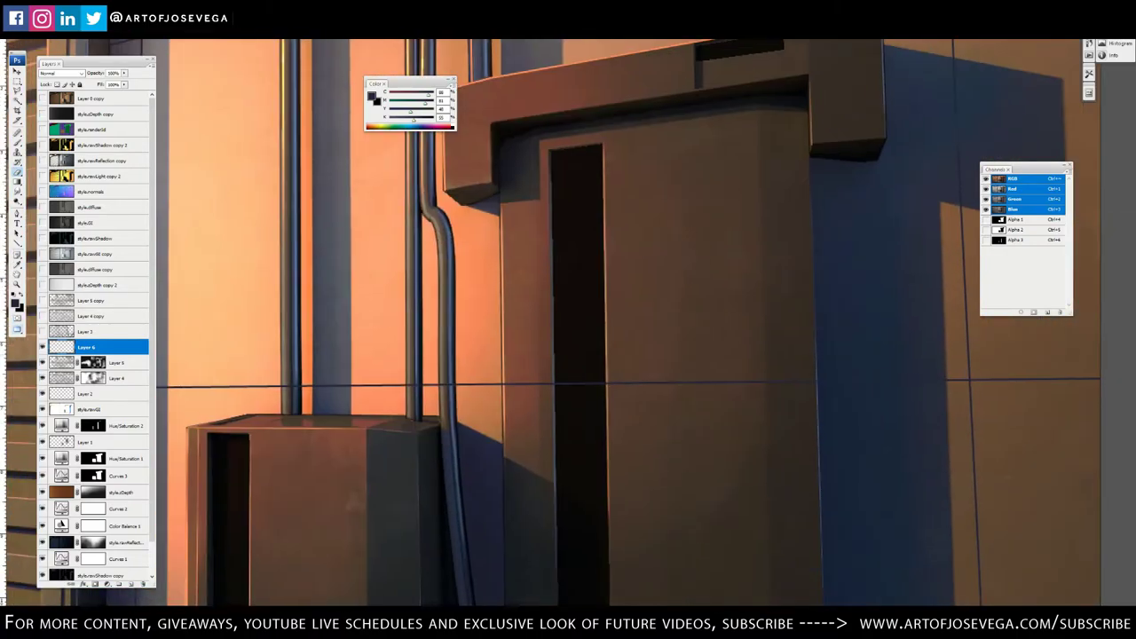
Lasso the strip across the large utility box, delete the horizontal seam inside it, and deselect
key("l")
left_click(817, 392)
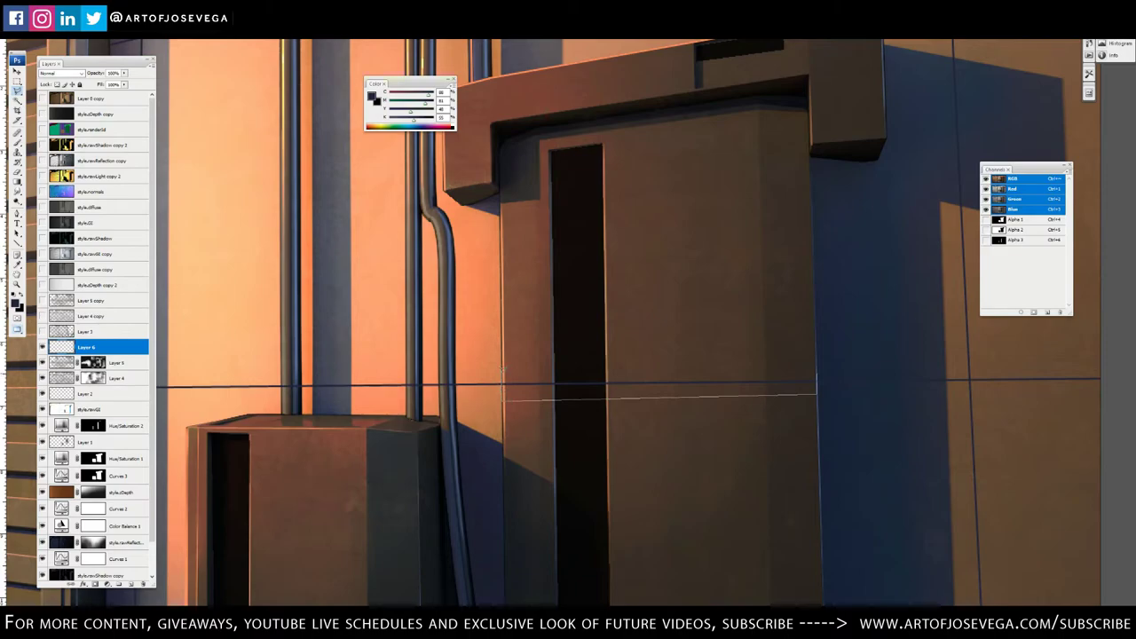
double_click(546, 359)
mouse_move(677, 273)
left_mouse_down()
mouse_move(773, 207)
mouse_move(896, 182)
left_mouse_up()
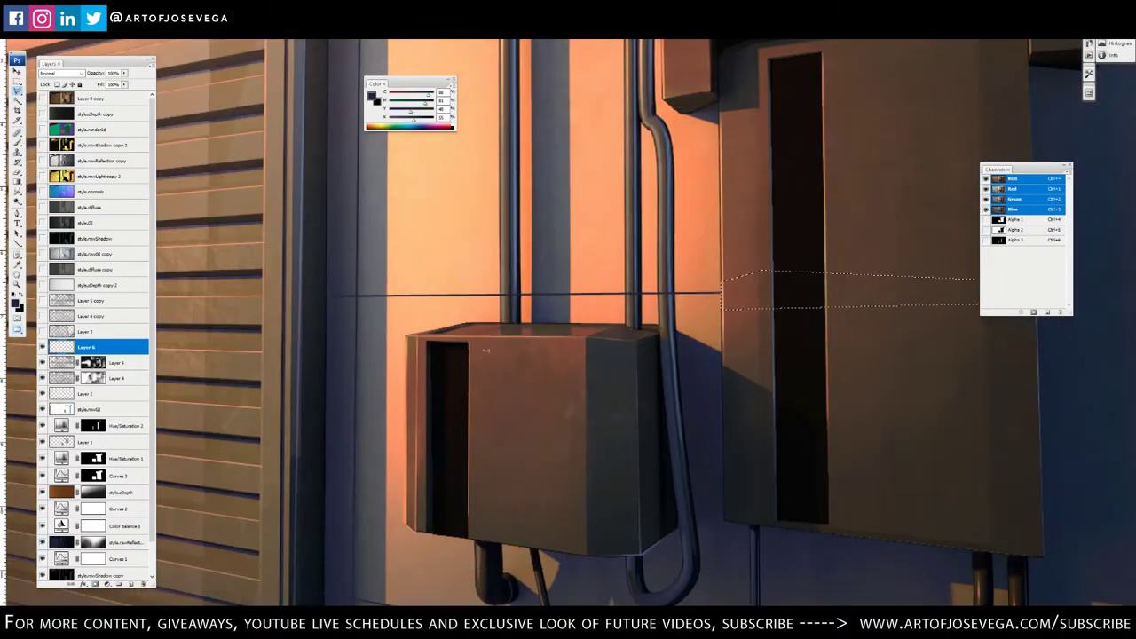
key("m")
key("ctrl+d")
Erase the leftover seam pieces over the pipes and cables around the small utility box
scroll(671, 294, "down", 5)
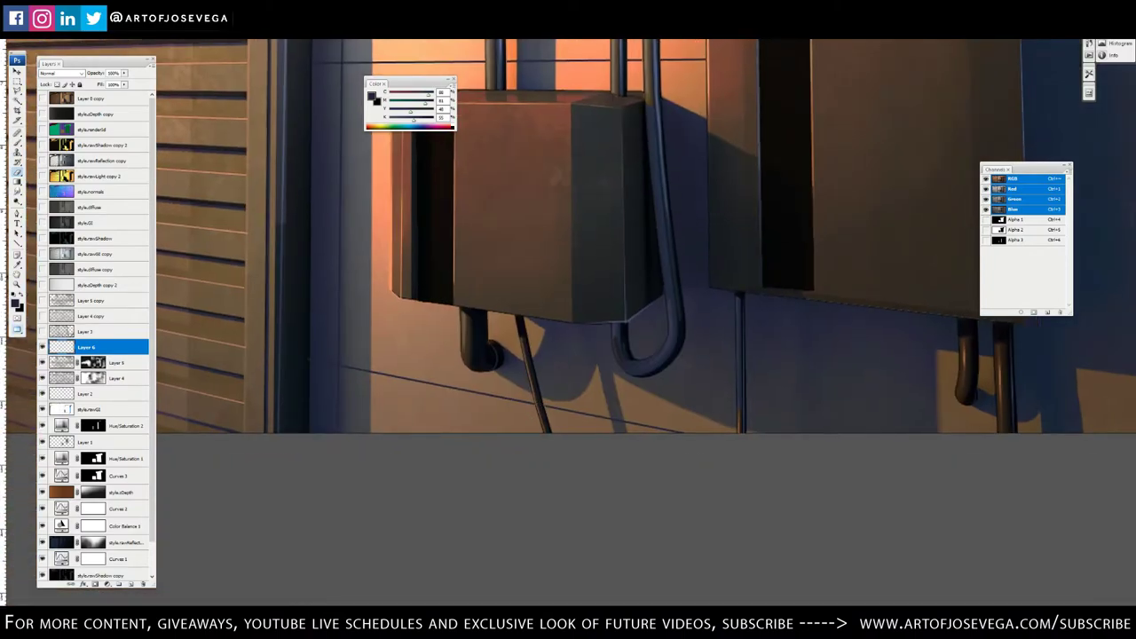
left_click_drag(850, 393, 662, 517)
key("ctrl+minus")
key("ctrl+minus")
left_click_drag(324, 45, 465, 84)
key("ctrl+minus")
key("ctrl+minus")
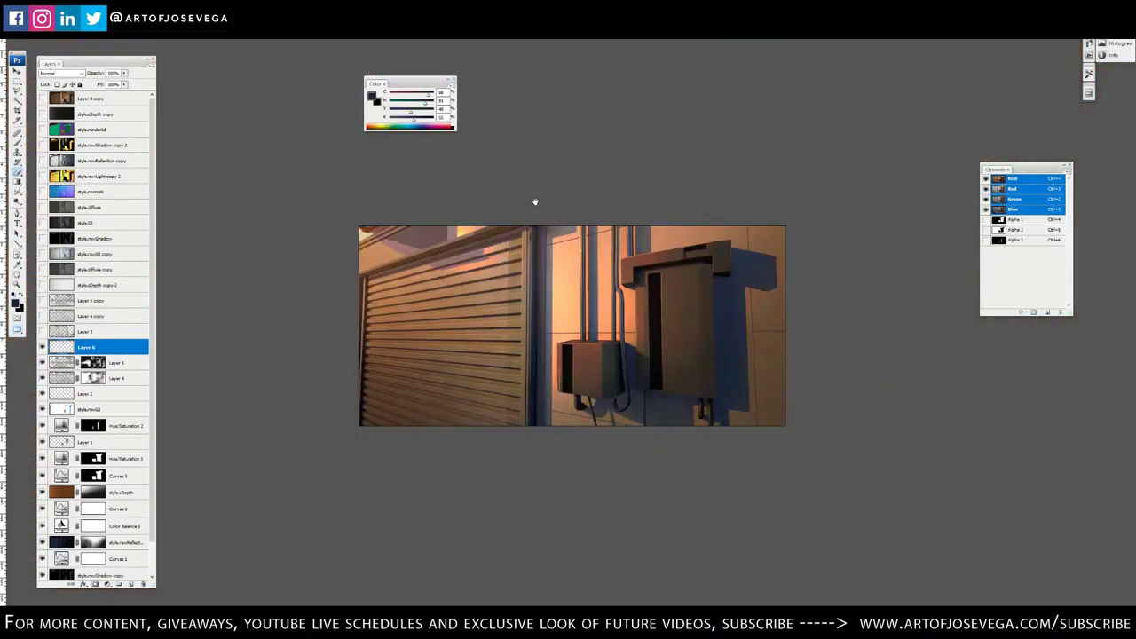
left_click_drag(535, 201, 511, 191)
scroll(634, 327, "up", 4)
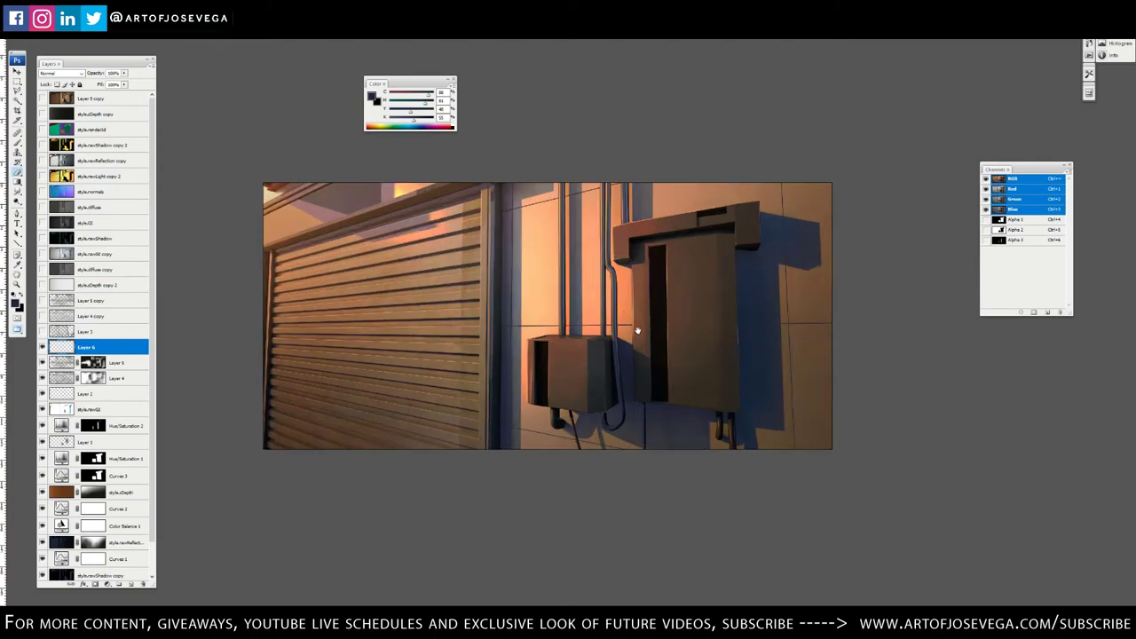
key("ctrl+minus")
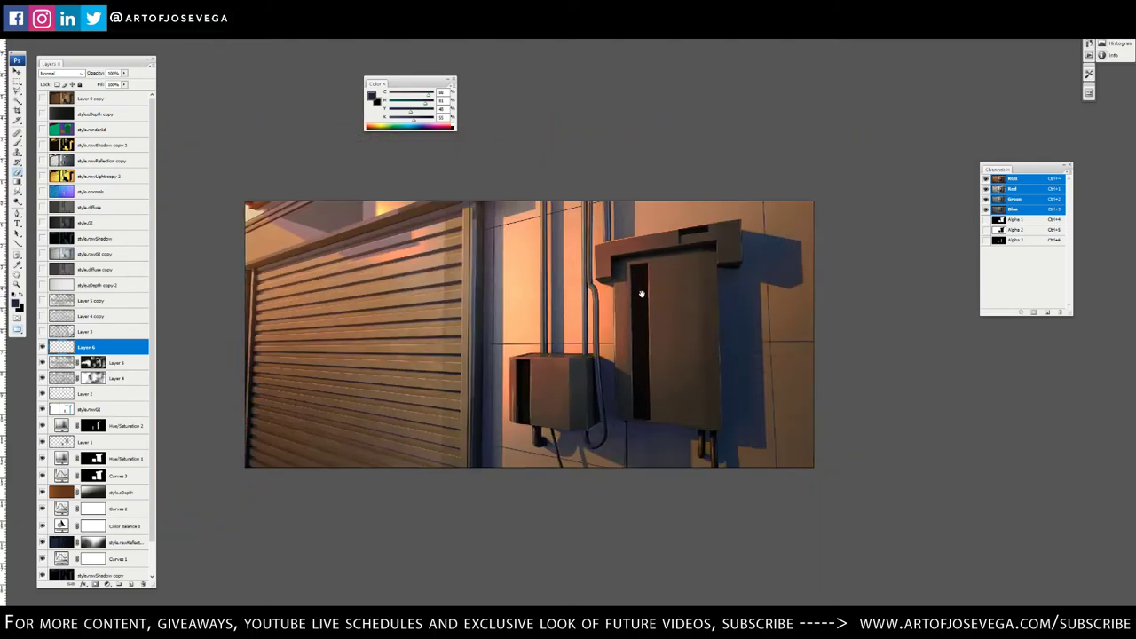
key("ctrl+plus")
left_click_drag(642, 292, 580, 316)
Add a layer mask to the seam layer and brush dark strokes on it to fade parts of the seams
key("b")
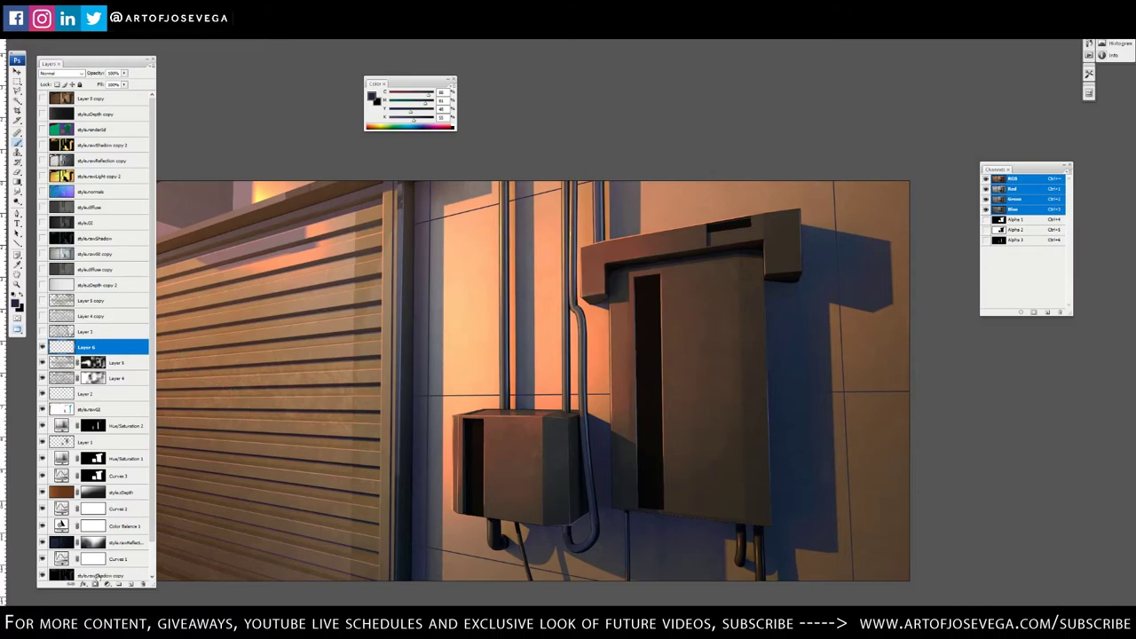
left_click(95, 584)
scroll(624, 290, "up", 2)
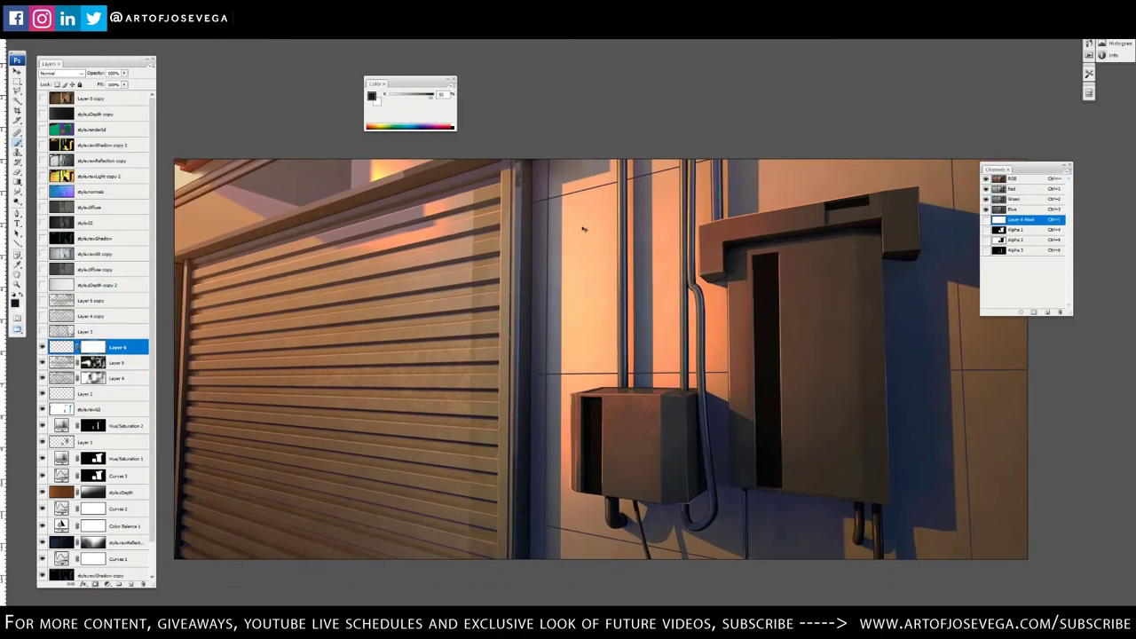
scroll(623, 290, "down", 3)
left_click_drag(623, 290, 603, 298)
left_click_drag(533, 243, 547, 204)
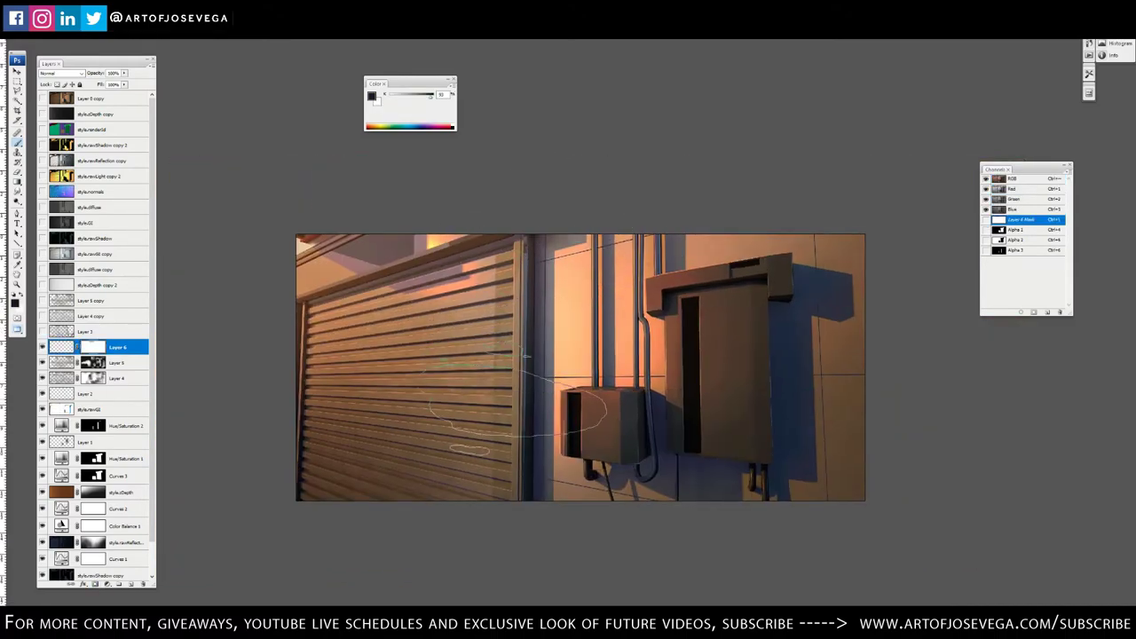
mouse_move(512, 488)
left_mouse_down()
mouse_move(533, 462)
mouse_move(568, 472)
left_mouse_up()
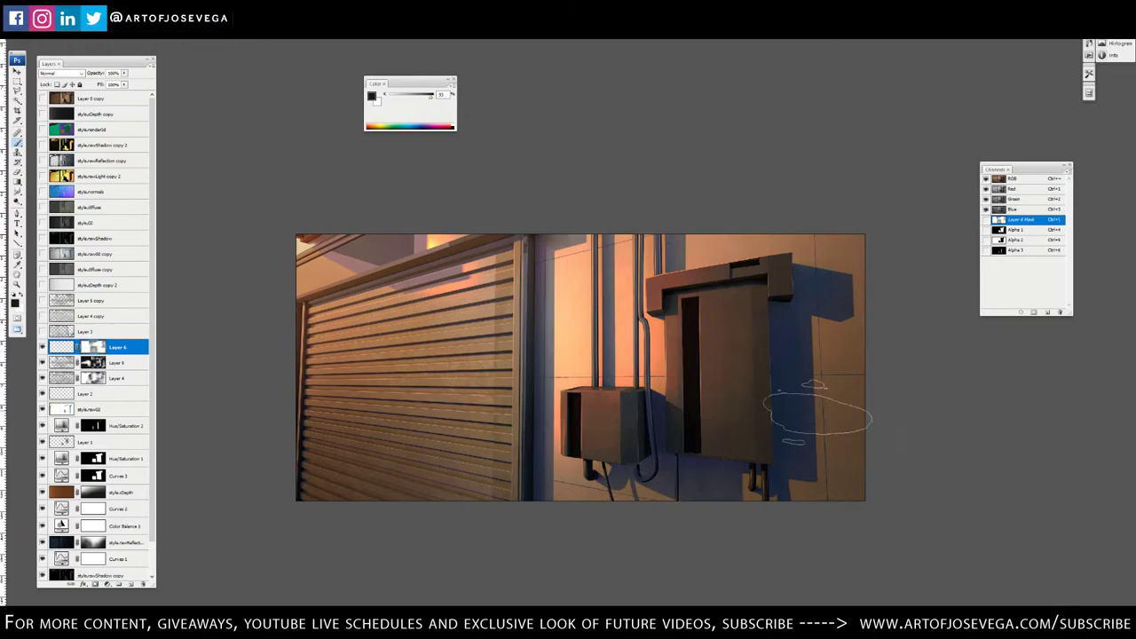
Fade the seams further around the utility boxes and lower wall by brushing the layer's mask with a textured brush
key("ctrl+plus")
left_click_drag(630, 330, 611, 306)
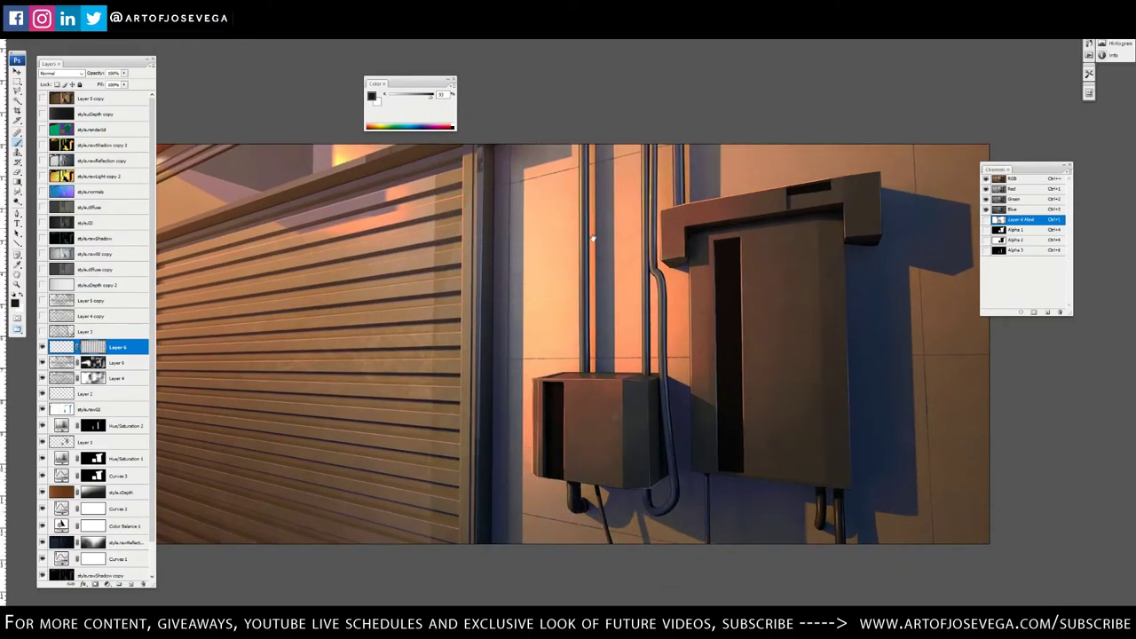
left_click_drag(593, 238, 522, 234)
scroll(453, 200, "down", 1)
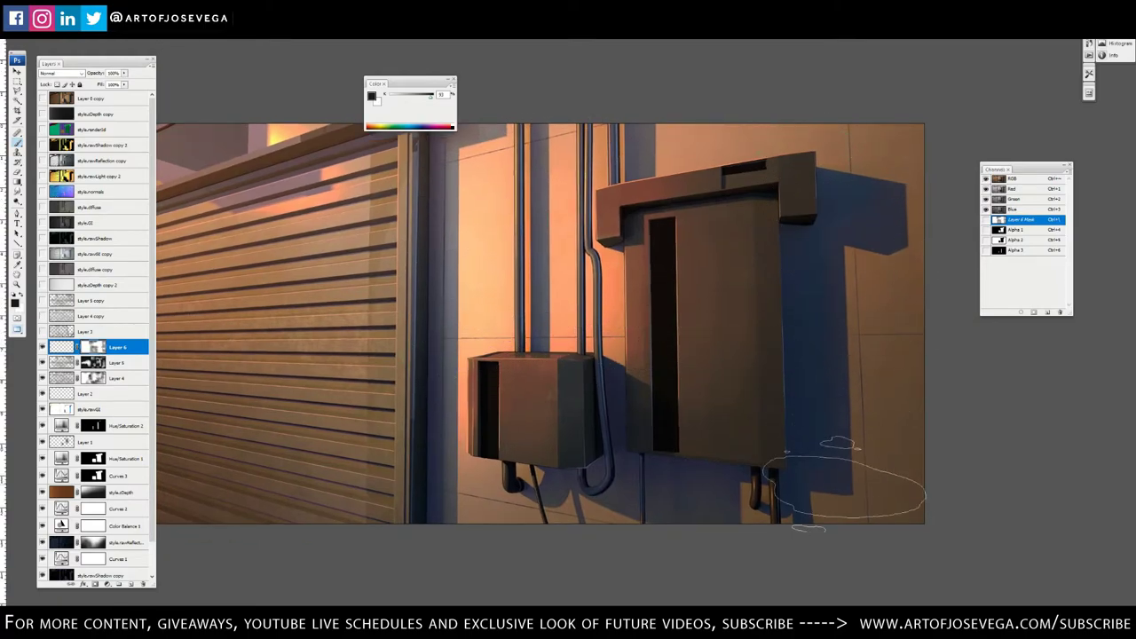
left_click_drag(529, 246, 540, 267)
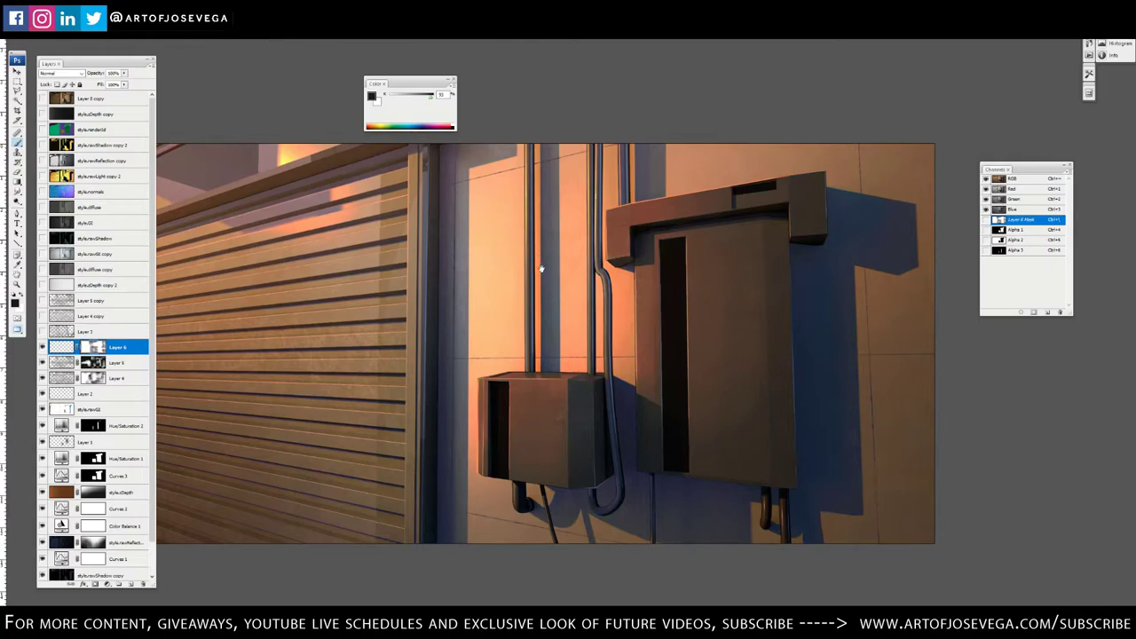
Create a new layer above the seam layer and sample the light orange of the sunlit wall for the Line tool
key("u")
left_click(130, 585)
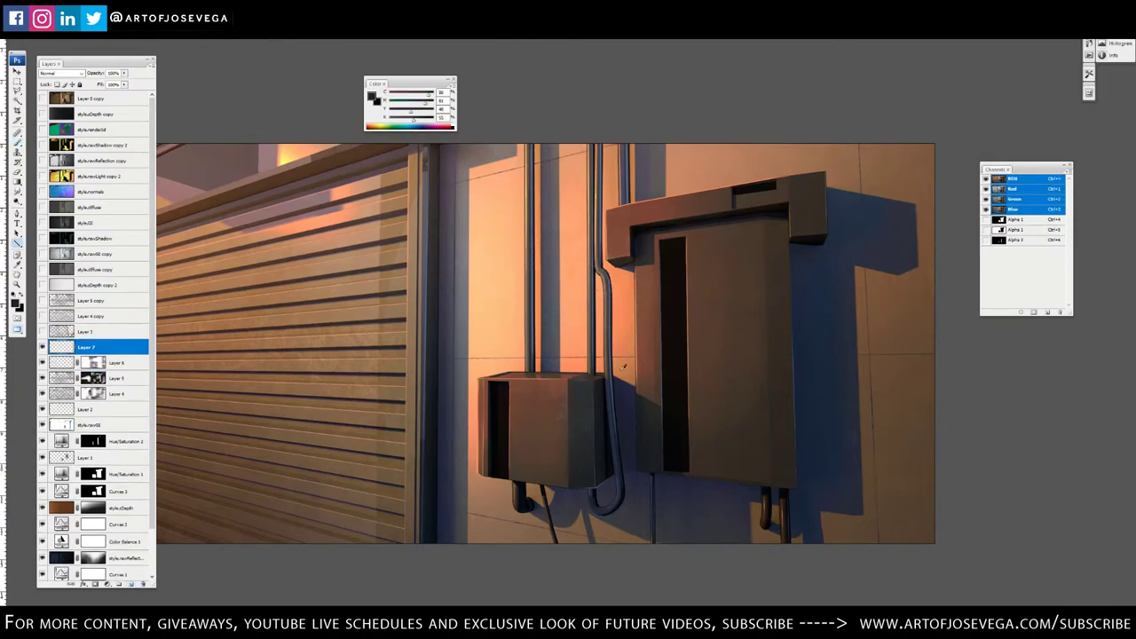
left_click(578, 335)
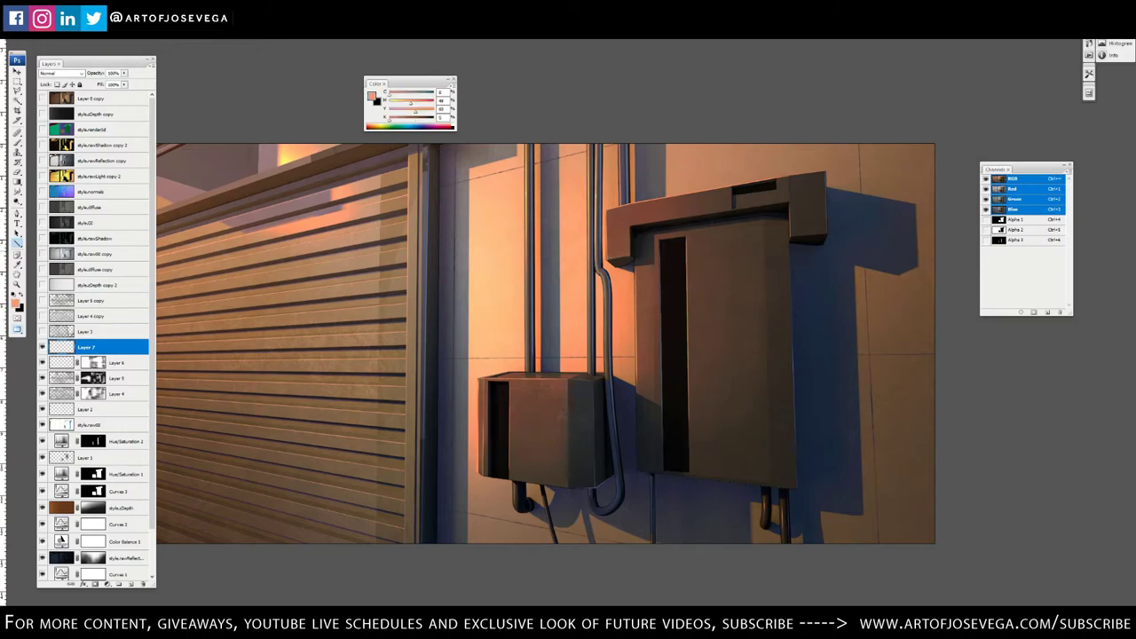
left_click_drag(860, 190, 884, 559)
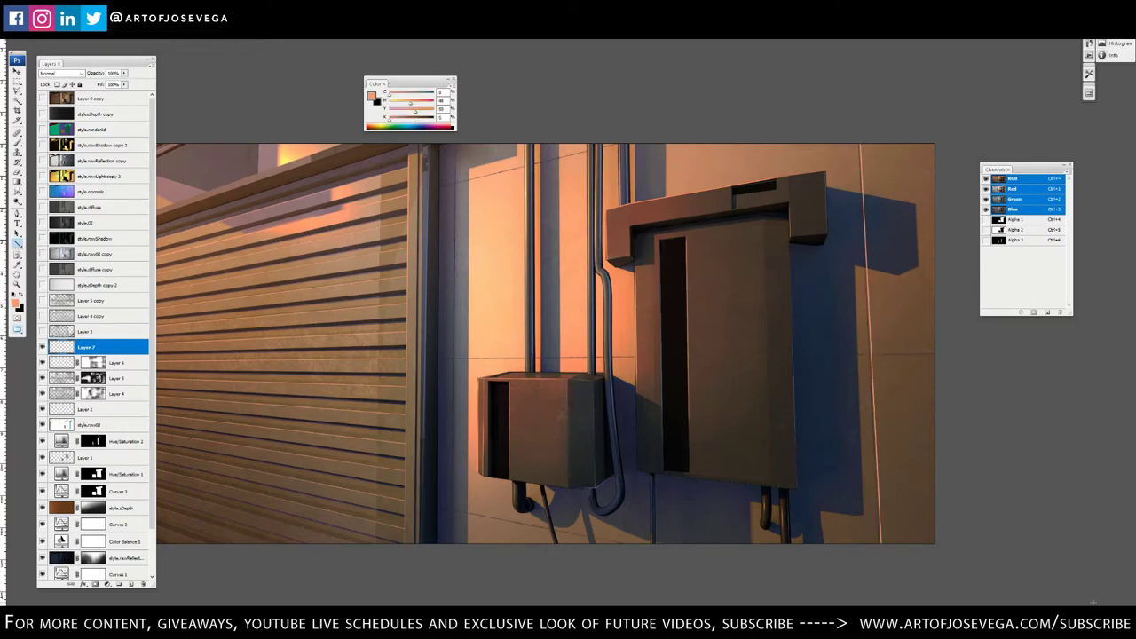
key("ctrl+plus")
left_click_drag(875, 310, 604, 296)
key("ctrl+minus")
key("ctrl+z")
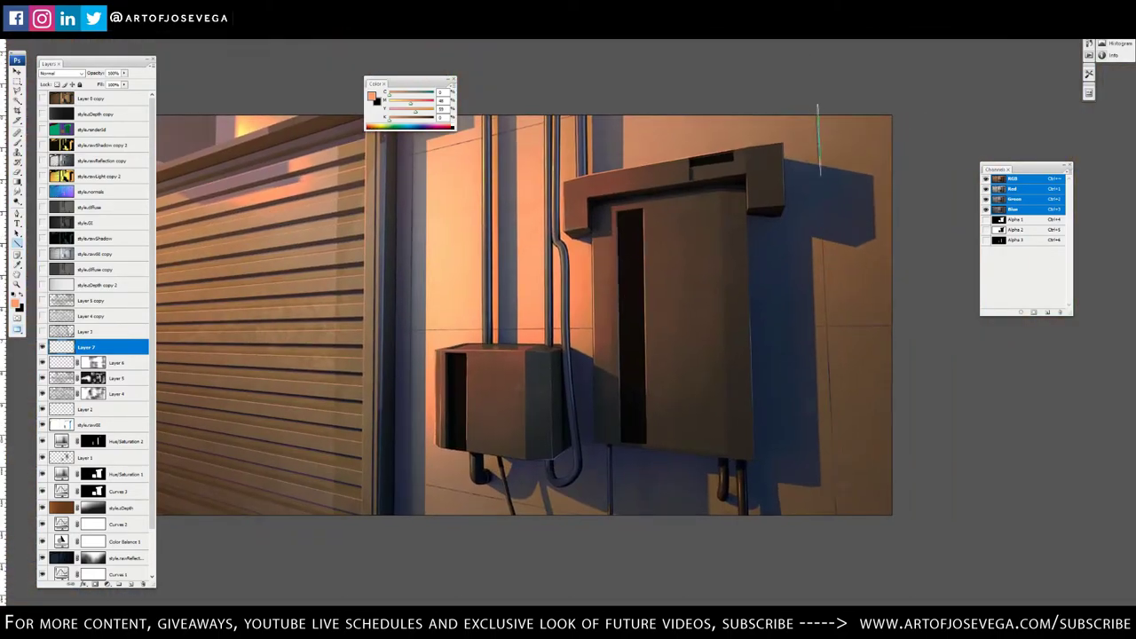
Draw thin peach highlight lines along the wall's right vertical seam, middle horizontal seam and lower horizontal seam
left_click_drag(820, 174, 841, 574)
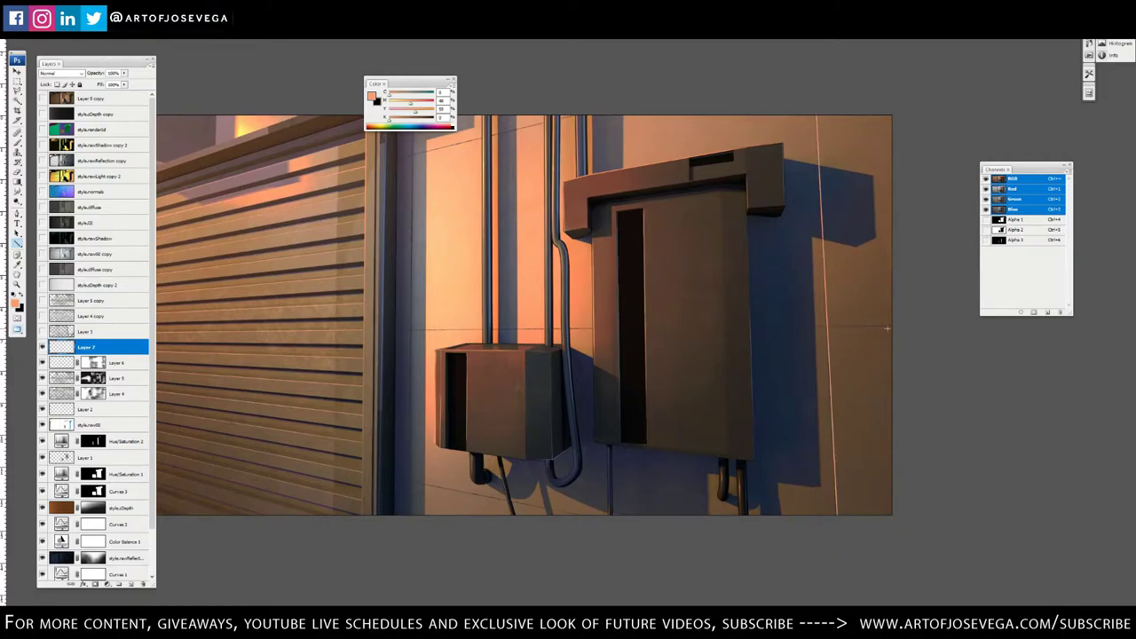
left_click_drag(892, 326, 389, 333)
left_click_drag(507, 267, 500, 250)
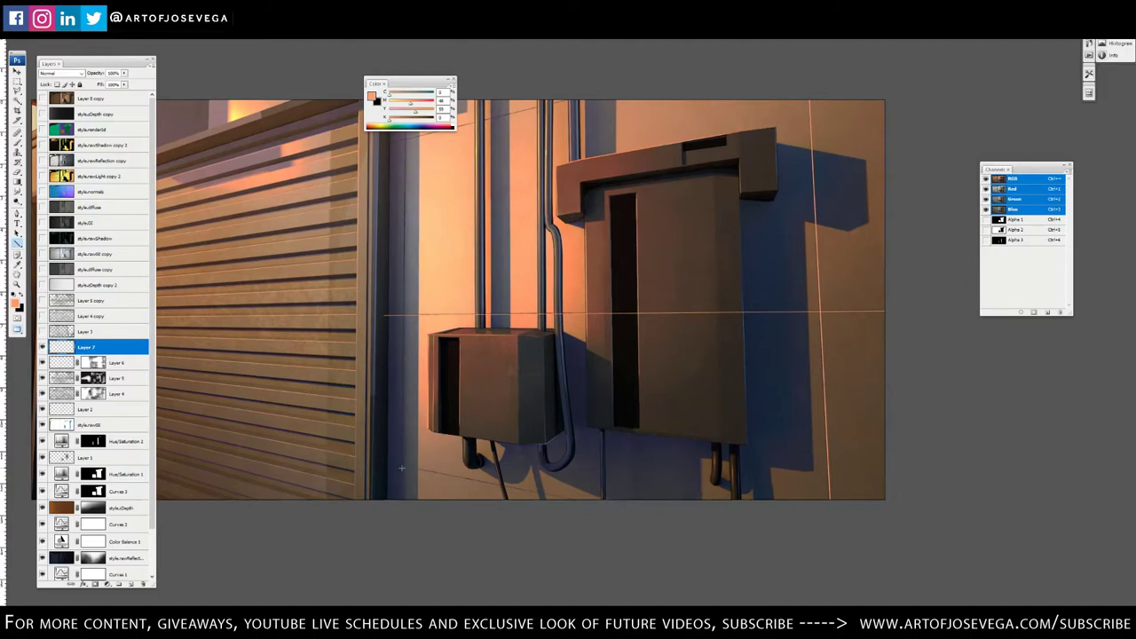
left_click_drag(401, 466, 692, 524)
Erase the upper part of the vertical seam highlight near the large box's cast shadow, adjusting the eraser size
right_click(445, 238)
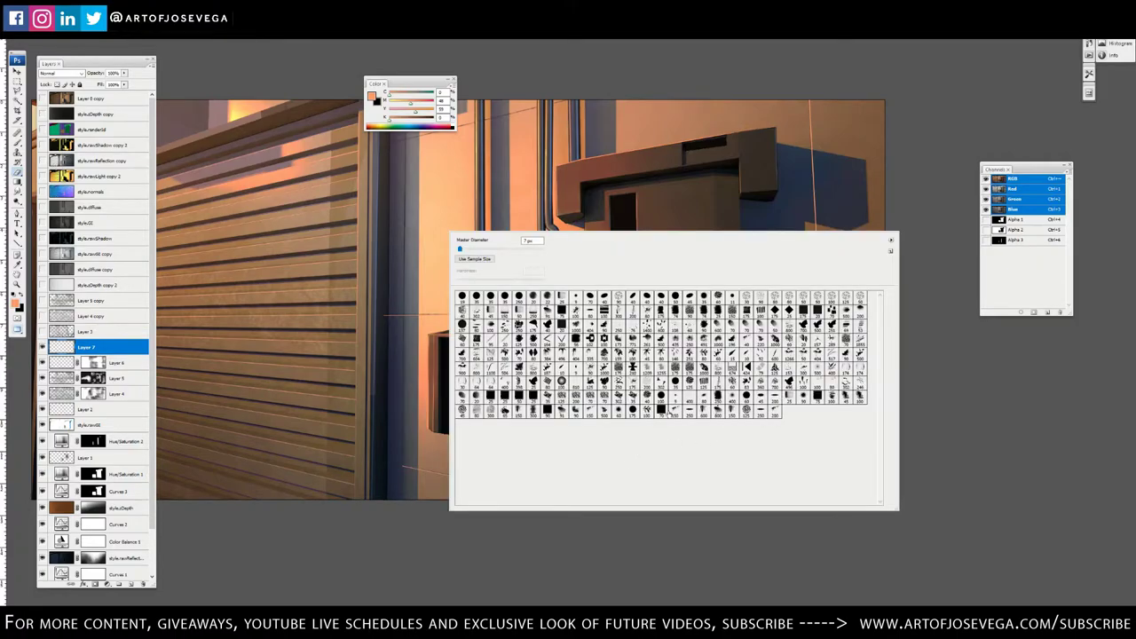
left_click(963, 456)
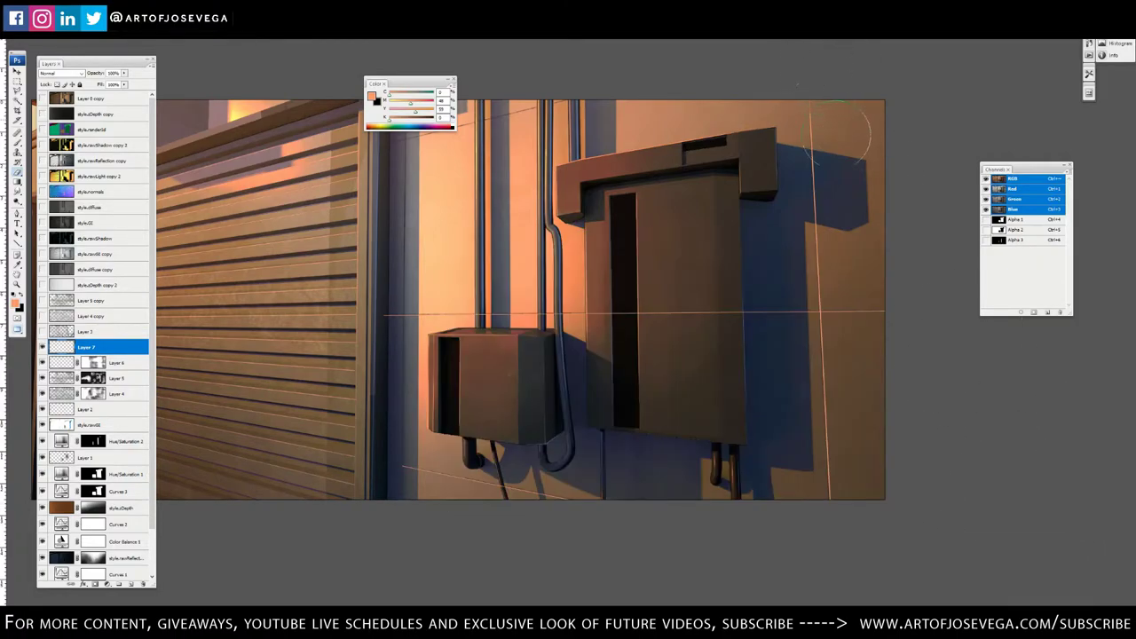
key("bracketright")
left_click_drag(812, 67, 828, 515)
key("bracketleft")
key("bracketleft")
key("bracketleft")
left_click_drag(812, 171, 802, 168)
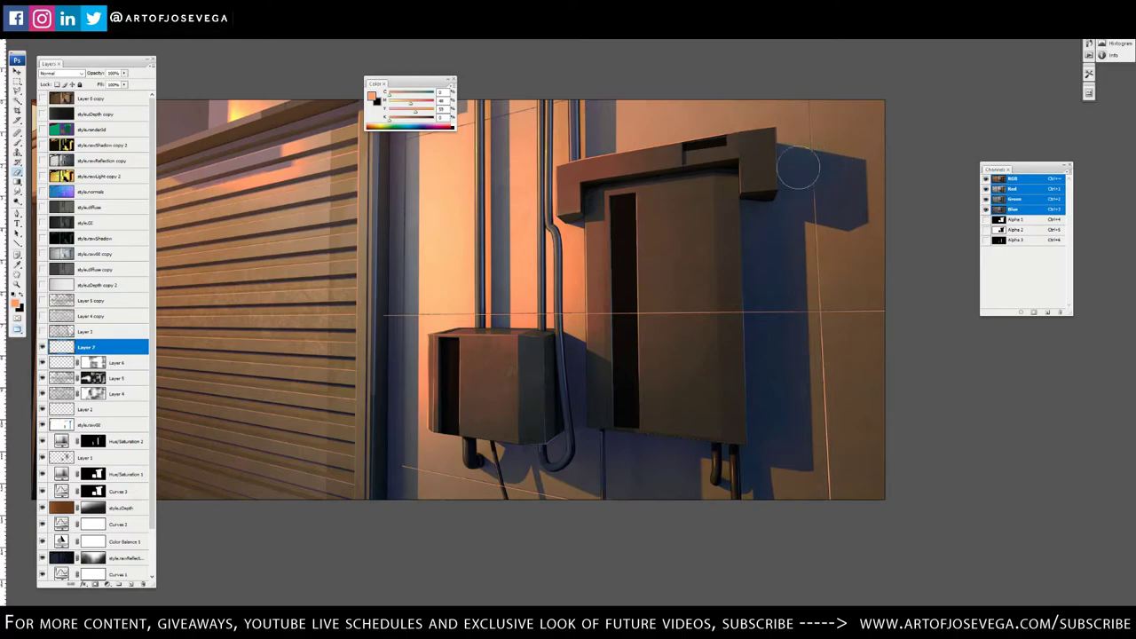
Fade the rest of the vertical seam highlight and the outer end of the horizontal one with a larger eraser
key("bracketright")
left_click_drag(819, 233, 829, 342)
key("bracketright")
key("bracketright")
left_click_drag(809, 186, 820, 380)
key("bracketright")
key("bracketright")
key("bracketright")
left_click_drag(899, 311, 803, 326)
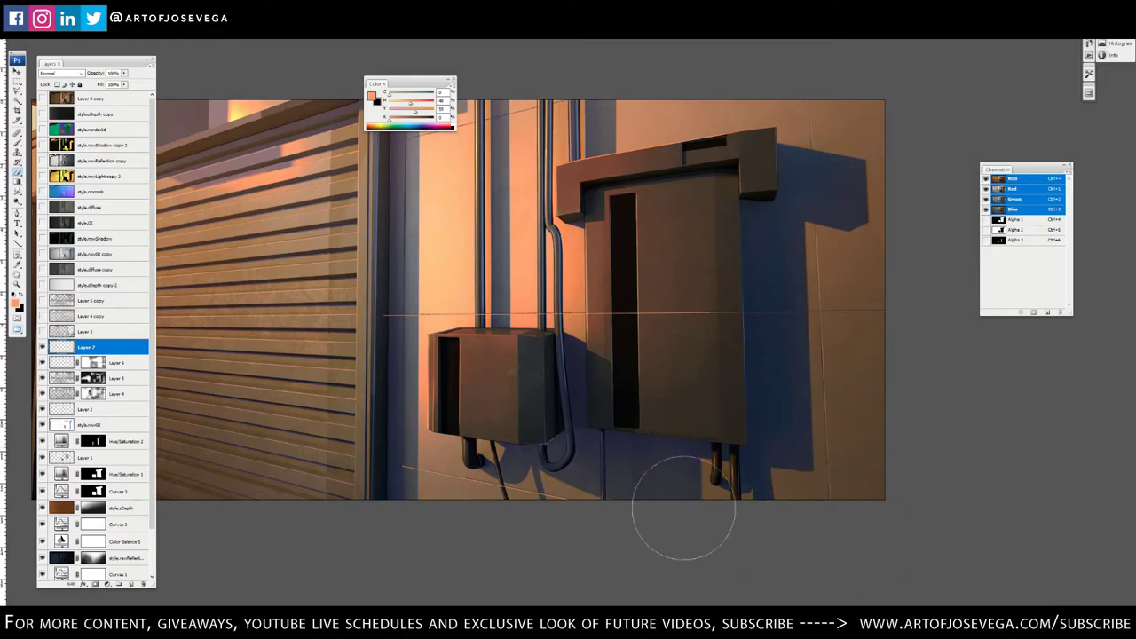
Erase the horizontal highlight where it crosses the large box and soften the remaining horizontal and lower seam highlights
key("bracketleft")
mouse_move(746, 279)
left_mouse_down()
mouse_move(745, 328)
mouse_move(753, 301)
left_mouse_up()
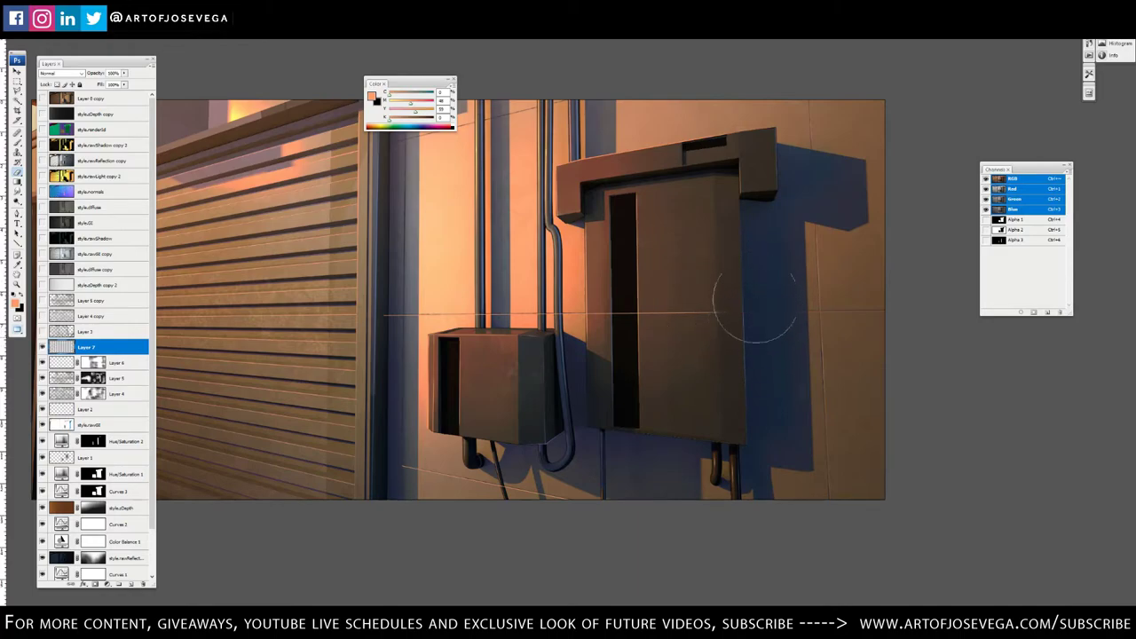
left_click_drag(404, 326, 394, 329)
left_click_drag(404, 453, 411, 486)
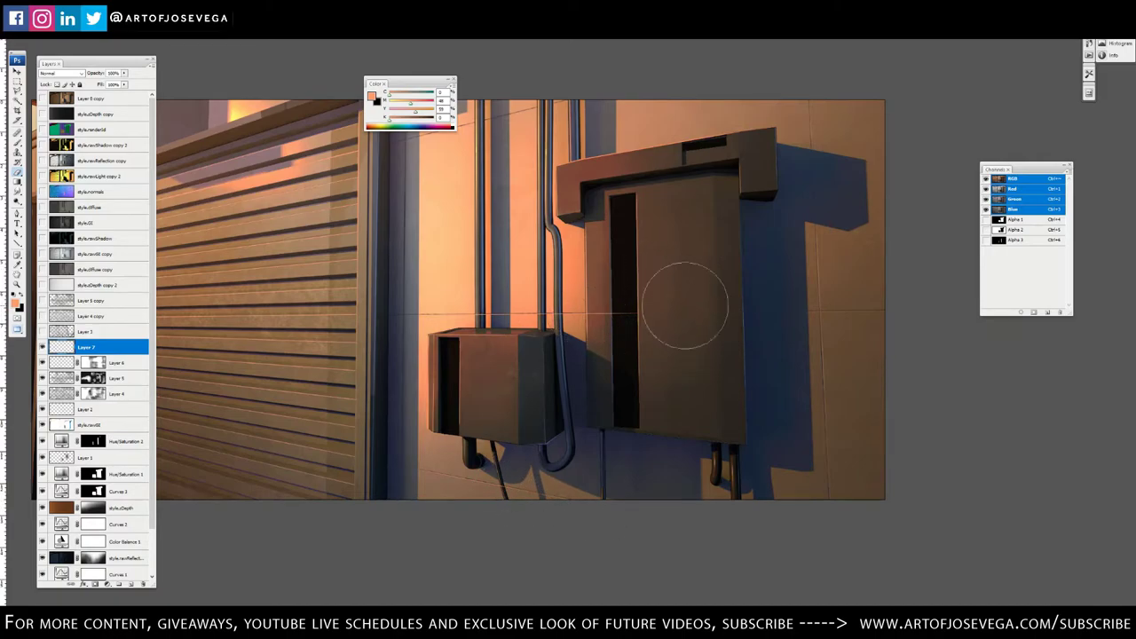
mouse_move(641, 318)
left_mouse_down()
mouse_move(641, 336)
mouse_move(635, 310)
left_mouse_up()
Examine the softened wall seams, pipes and both electrical boxes up close and in the full painting
key("bracketleft")
key("bracketleft")
key("ctrl+plus")
key("ctrl+plus")
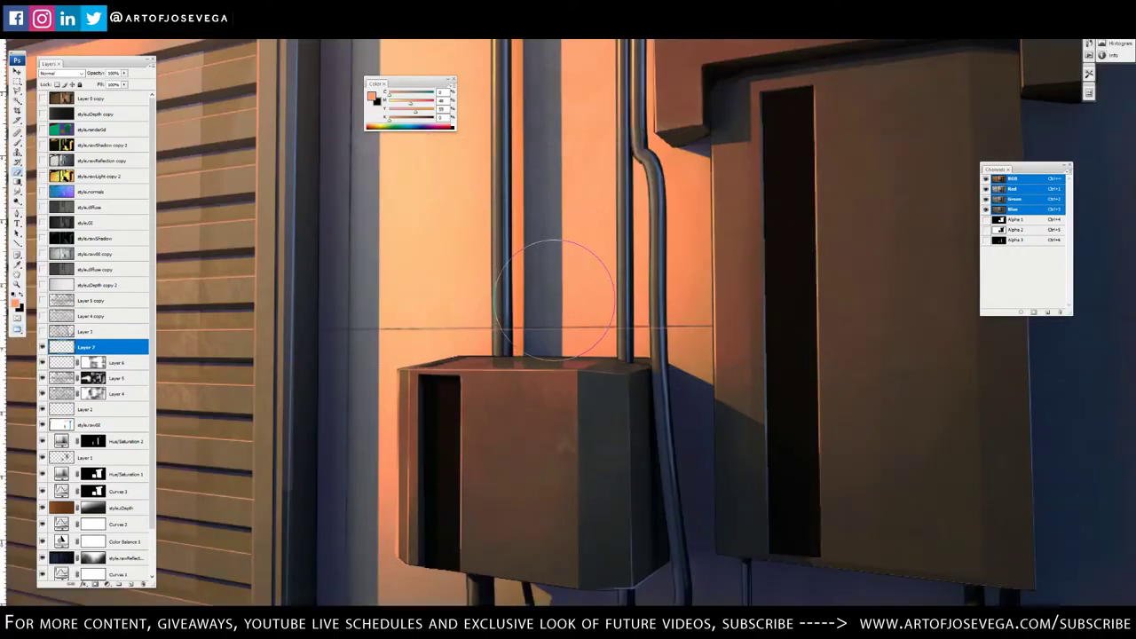
key("bracketleft")
key("bracketleft")
key("bracketleft")
key("bracketleft")
key("bracketleft")
key("bracketleft")
key("bracketleft")
key("bracketleft")
scroll(493, 330, "down", 5)
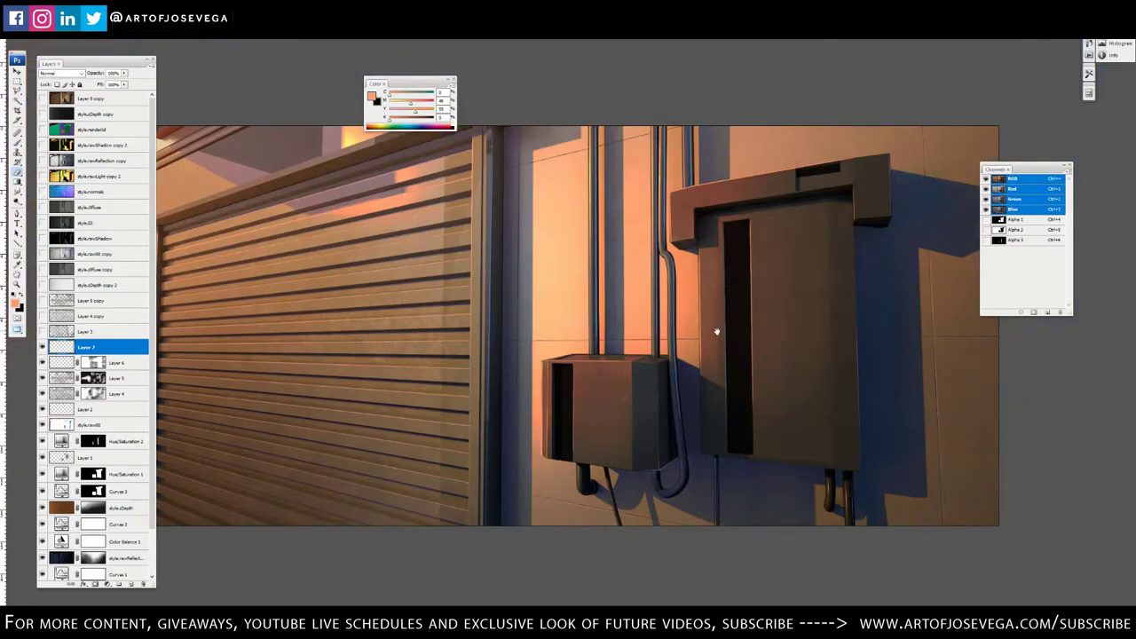
left_click_drag(717, 331, 698, 317)
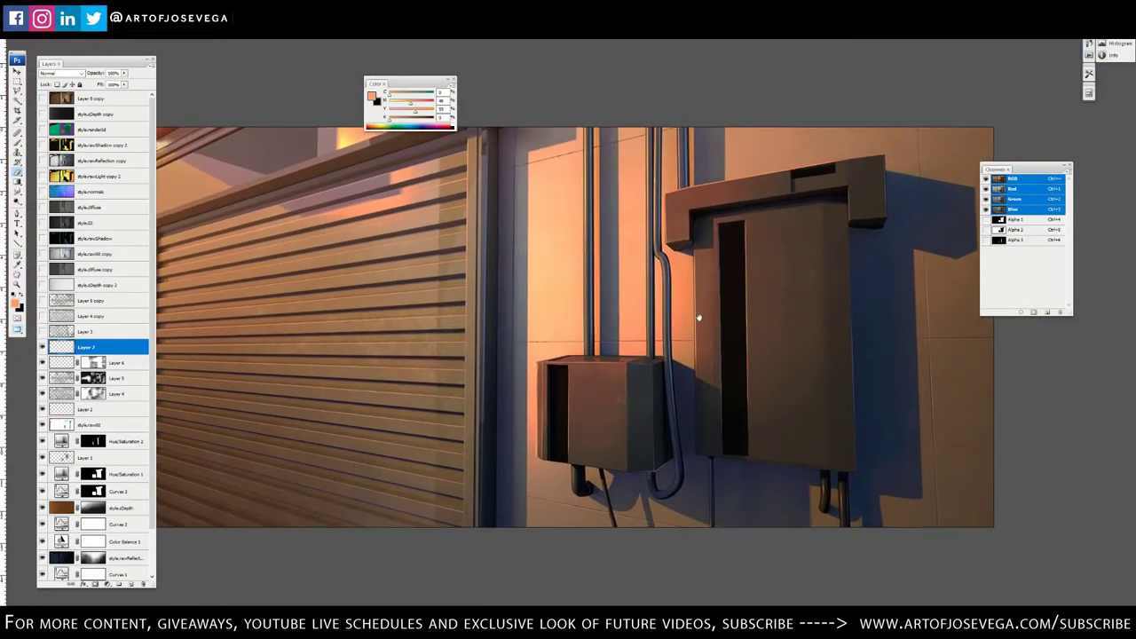
key("ctrl+plus")
key("ctrl+plus")
left_click_drag(609, 313, 581, 497)
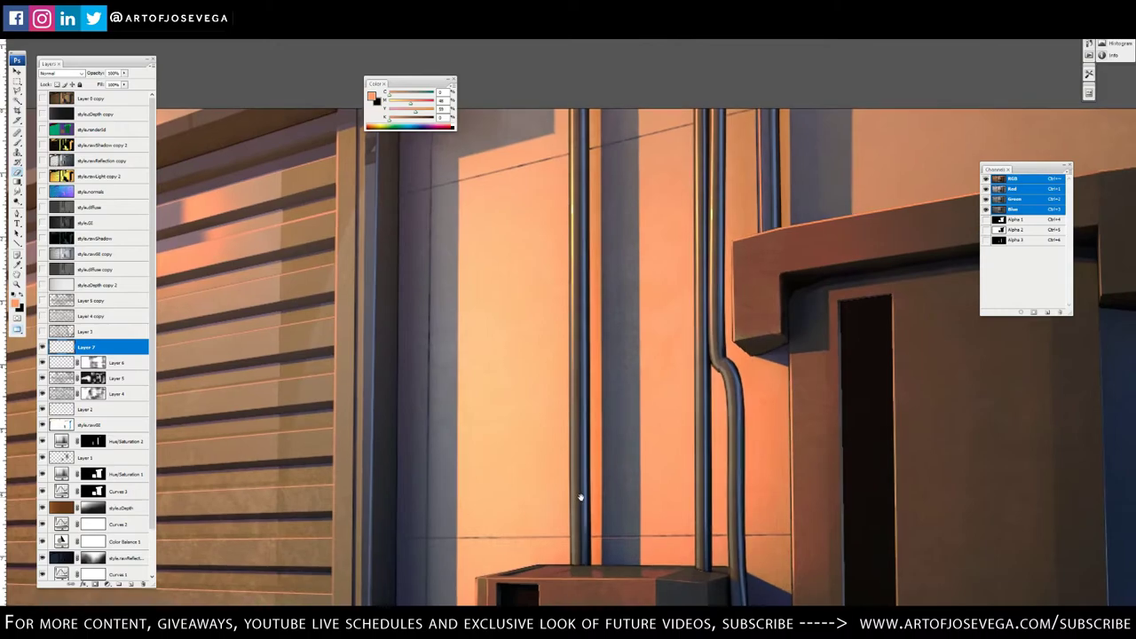
left_click_drag(734, 396, 558, 405)
left_click_drag(809, 482, 507, 382)
mouse_move(507, 453)
left_mouse_down()
mouse_move(546, 331)
mouse_move(586, 287)
left_mouse_up()
left_click_drag(581, 366, 616, 303)
left_click_drag(506, 358, 518, 358)
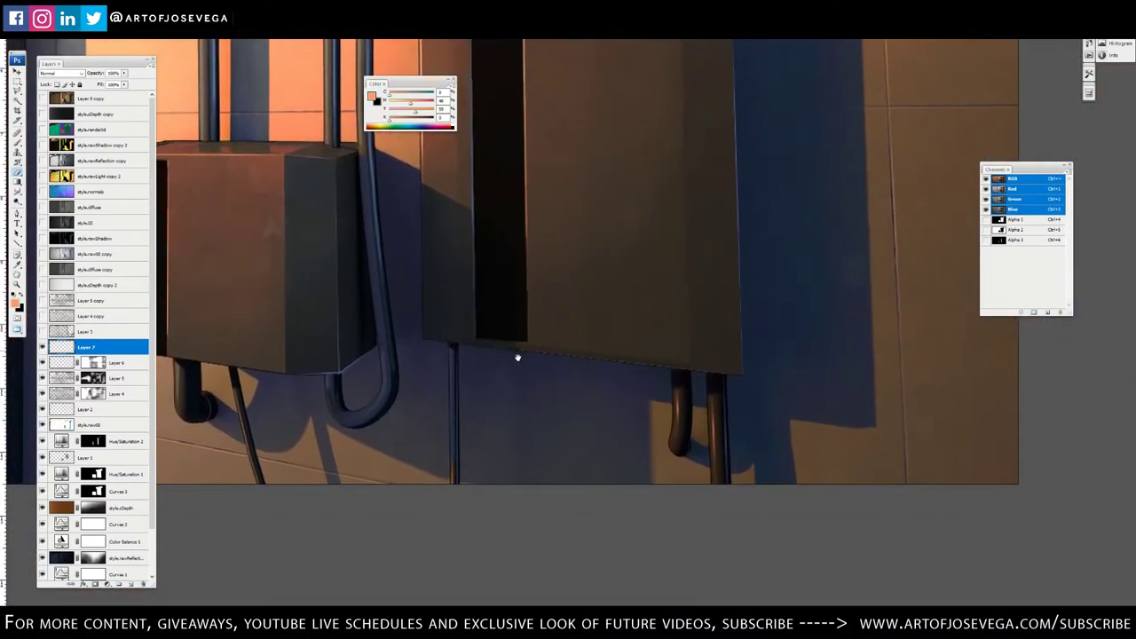
scroll(592, 338, "down", 5)
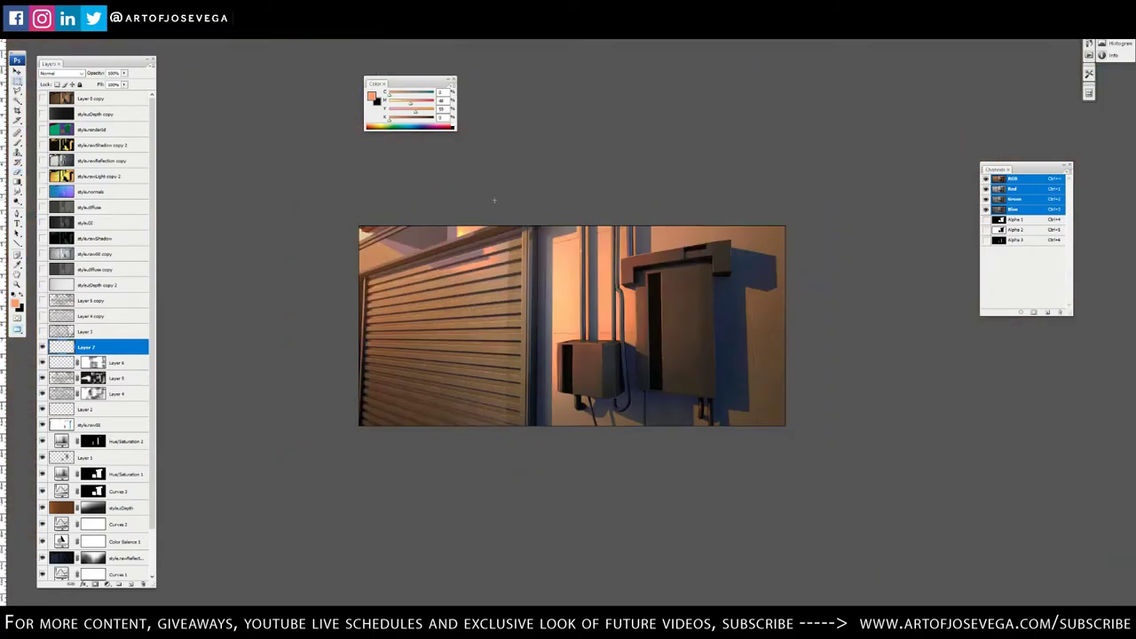
left_click_drag(517, 284, 517, 269)
scroll(551, 226, "up", 3)
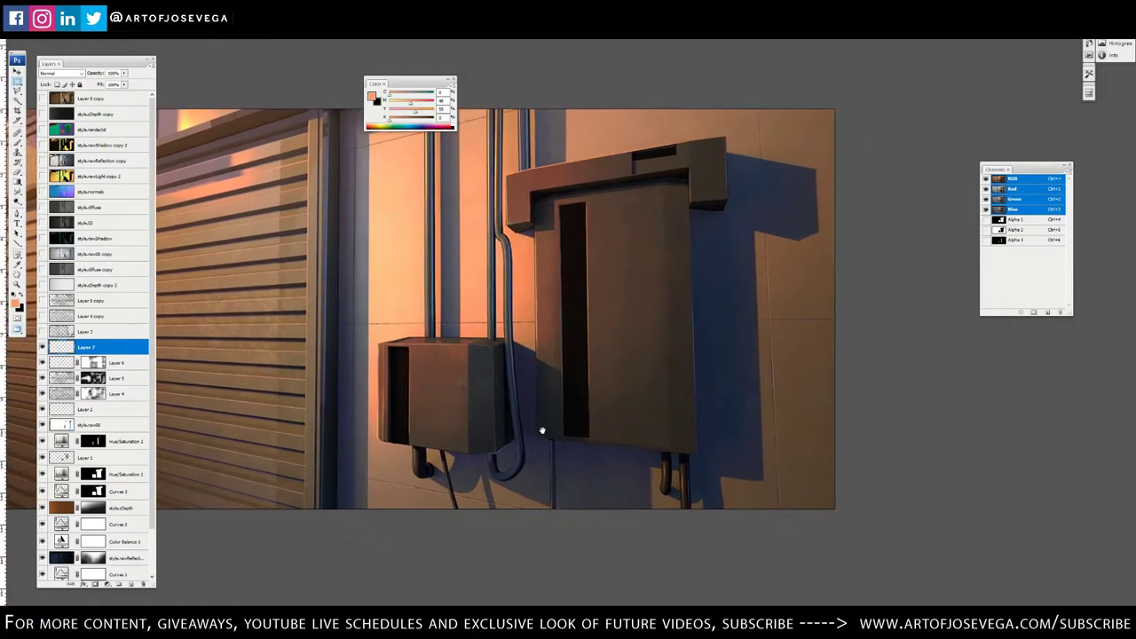
Choose a different tip for the Brush tool and reduce its size
key("b")
left_click_drag(607, 287, 574, 327)
right_click(699, 313)
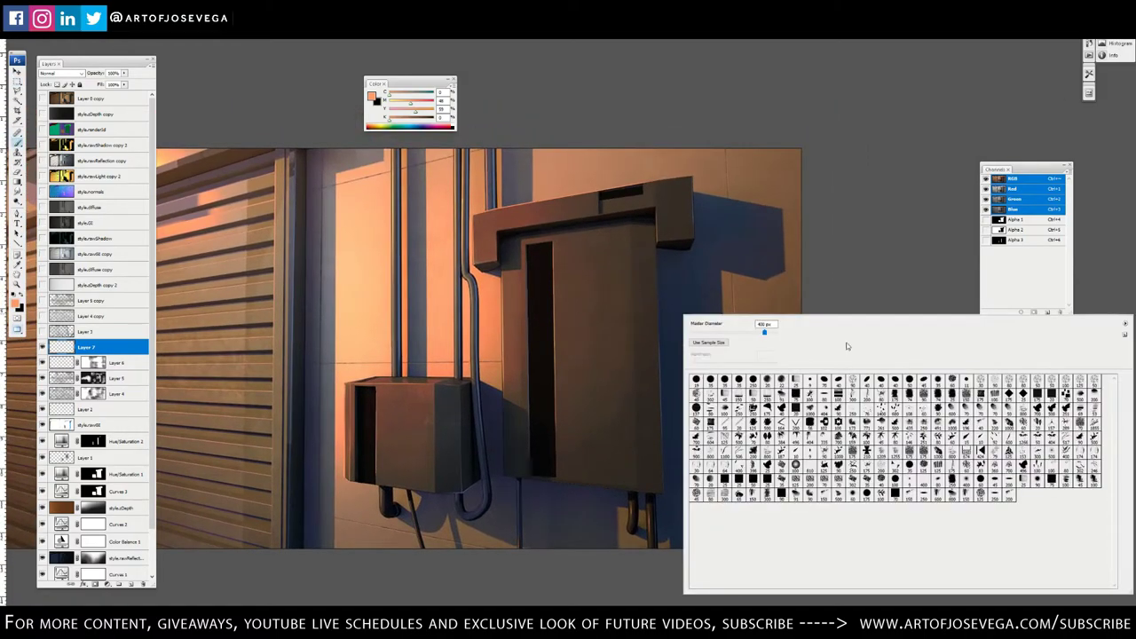
left_click(867, 496)
left_click(892, 219)
key("bracketleft")
key("bracketleft")
key("bracketleft")
key("bracketleft")
key("bracketleft")
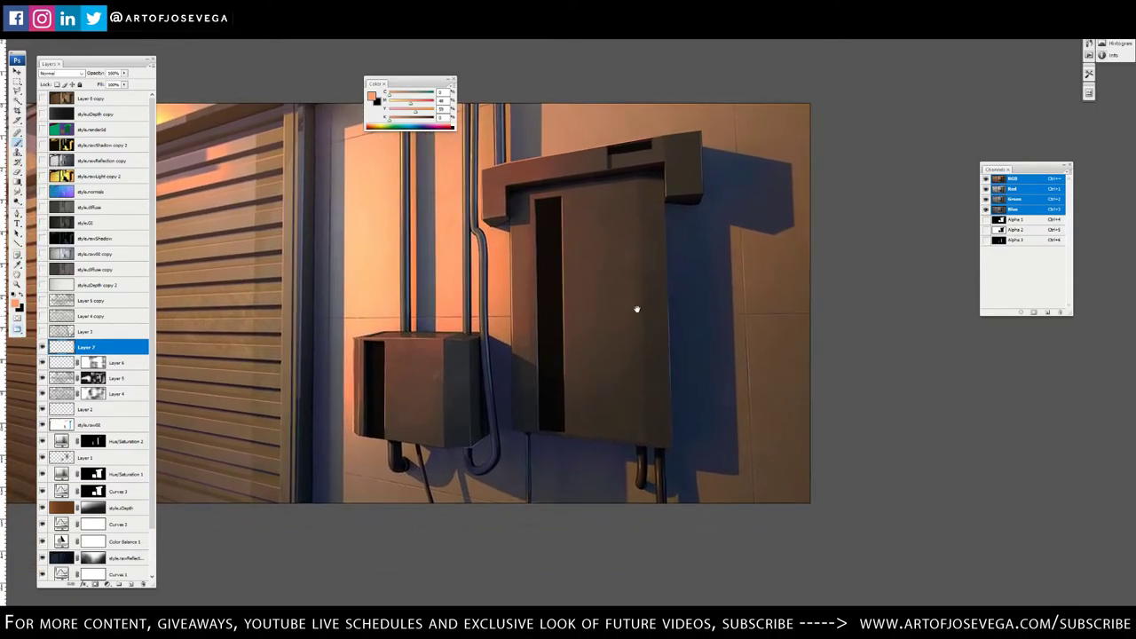
Add a new layer and draw a thin peach highlight along the small box's upper-left top edge
left_click(131, 583)
key("ctrl+plus")
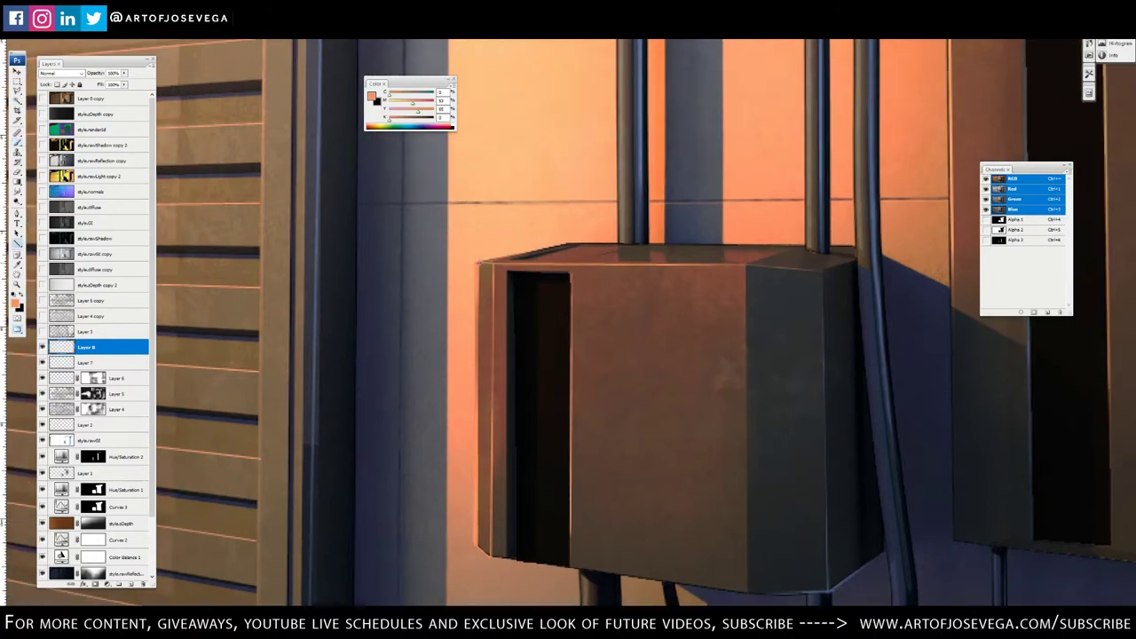
left_click_drag(479, 263, 564, 241)
Sample reddish browns from the small box and paint worn patches along the front face's edge beside the darker side face
key("b")
left_click_drag(602, 327, 512, 308)
key("bracketright")
key("bracketright")
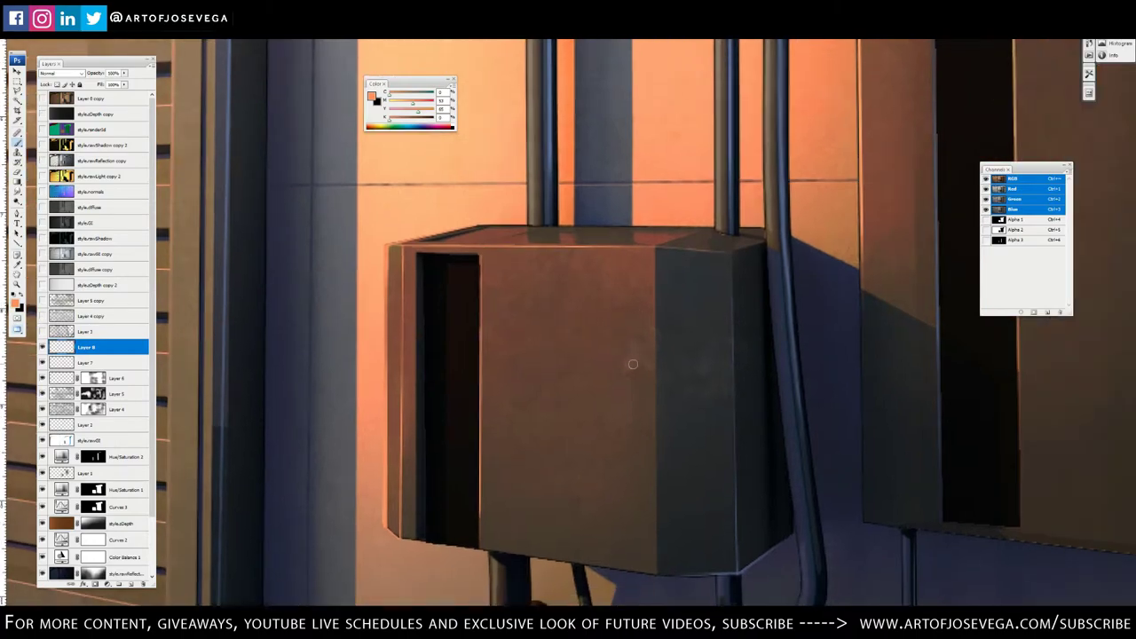
left_click(631, 361, "alt")
left_click(636, 283, "alt")
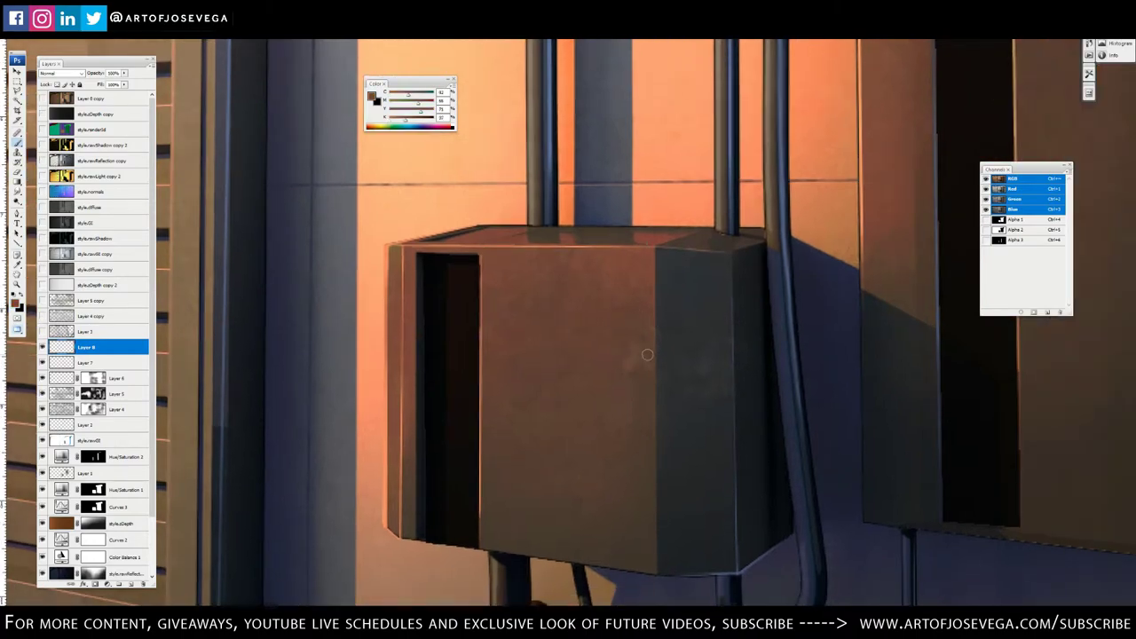
mouse_move(649, 355)
left_mouse_down()
mouse_move(654, 376)
mouse_move(654, 351)
left_mouse_up()
left_click_drag(653, 398, 655, 470)
left_click_drag(649, 257, 650, 250)
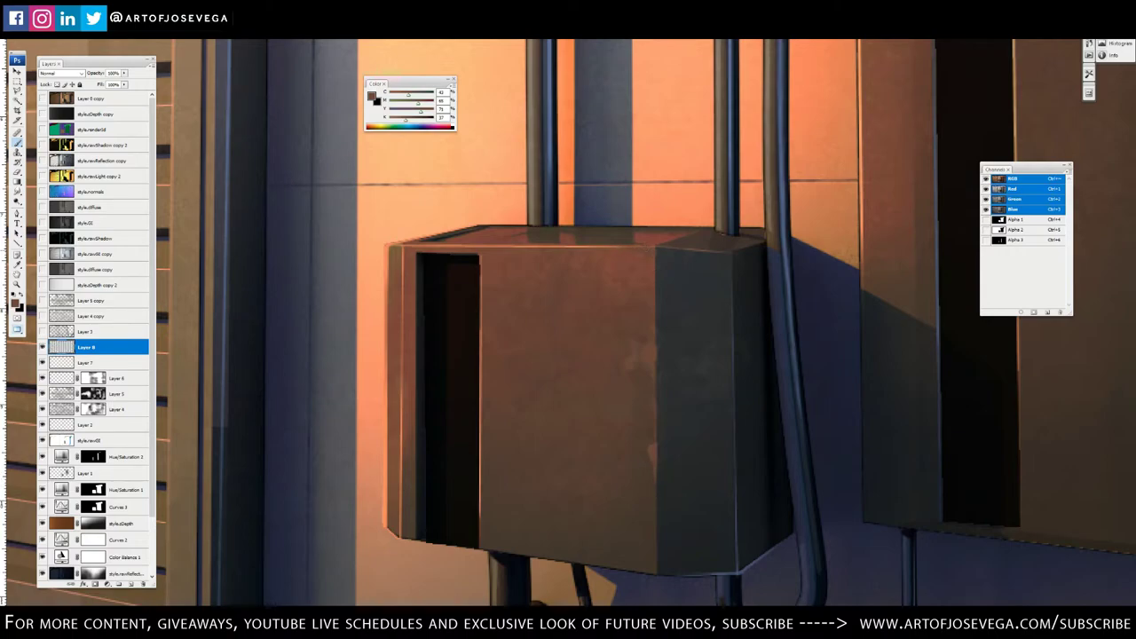
Sample nearby tones and touch up the top corner where the small box's front face meets its side face
left_click(661, 260, "alt")
left_click(649, 256, "alt")
left_click_drag(652, 257, 653, 256)
left_click_drag(487, 276, 522, 352)
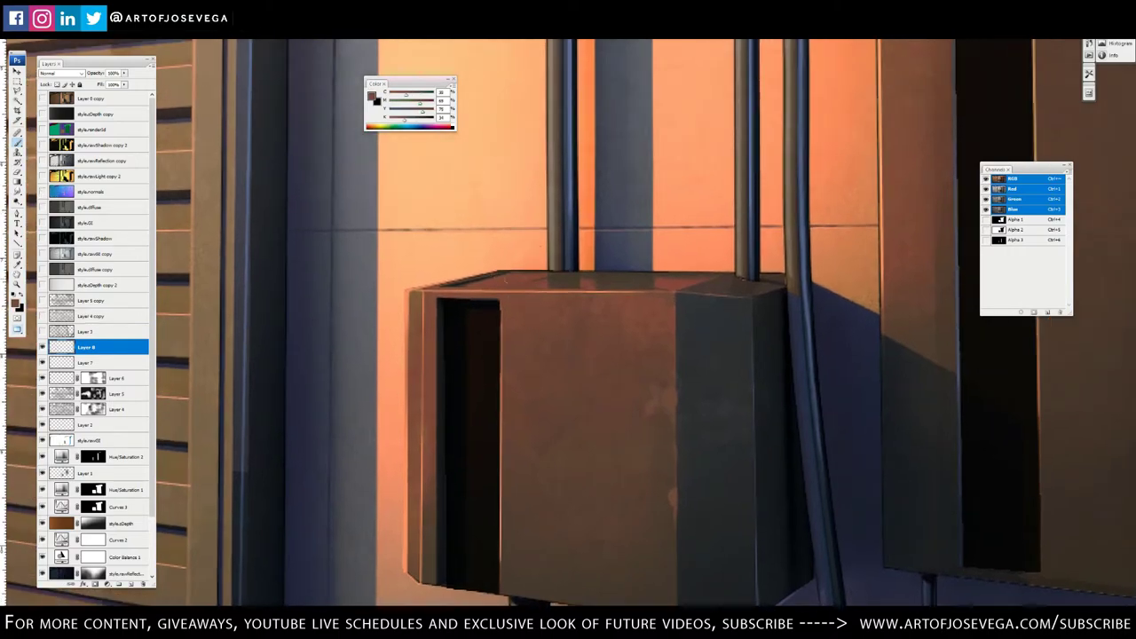
Sample dark tones from the small box and paint small marks near the upper and lower corners of its side face
left_click(520, 277, "alt")
left_click(584, 285, "alt")
left_click(687, 280, "alt")
mouse_move(739, 310)
left_mouse_down()
mouse_move(711, 292)
mouse_move(717, 301)
left_mouse_up()
left_click(723, 301, "alt")
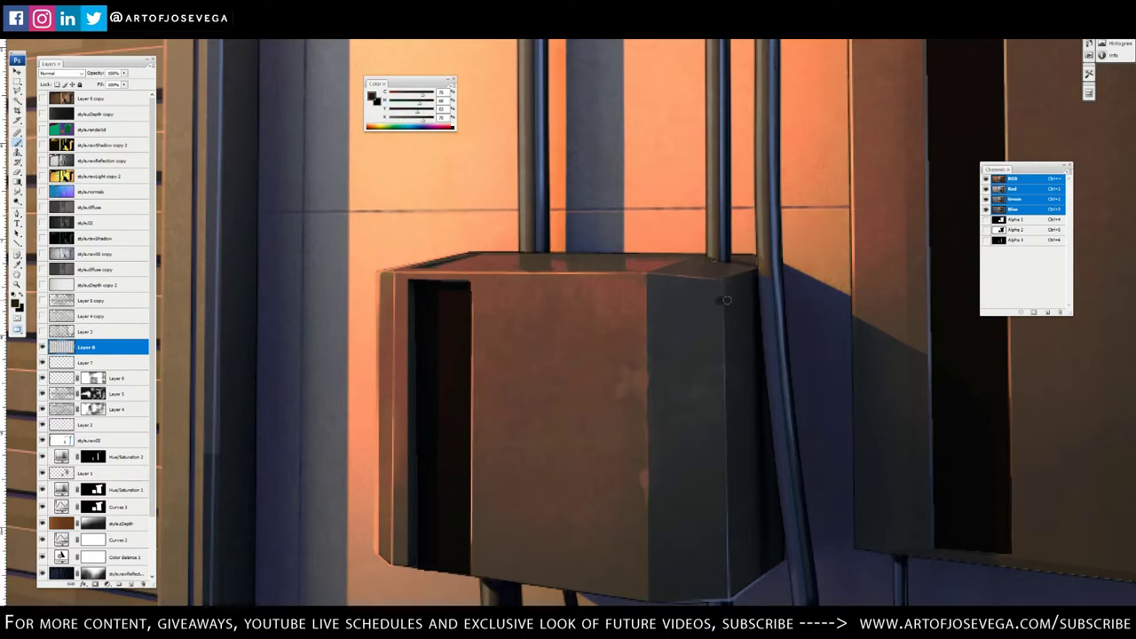
left_click(736, 574, "alt")
left_click_drag(730, 579, 728, 577)
left_click(715, 299, "alt")
left_click_drag(718, 302, 717, 300)
Draw a thin dark recessed panel line down the small box's side face using a sampled dark tone
left_click_drag(555, 390, 583, 310)
left_click(748, 268, "alt")
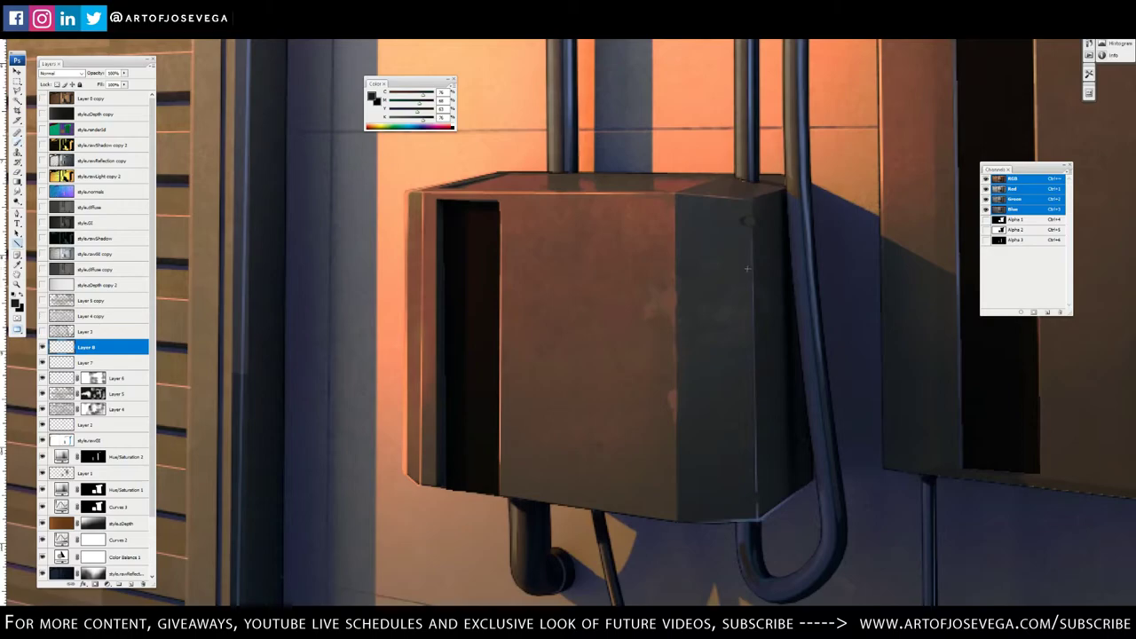
left_click_drag(742, 276, 744, 408)
left_click_drag(715, 211, 723, 238)
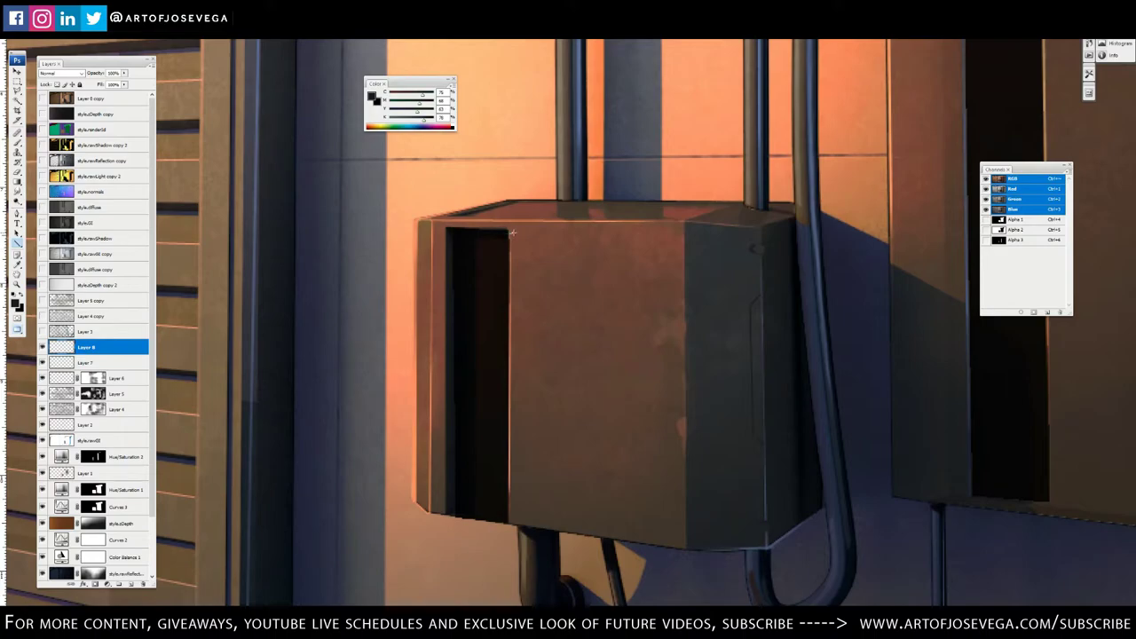
Draw a thin dark seam line across the upper front and side faces of the small box, just below its top edge
left_click_drag(512, 232, 685, 235)
left_click_drag(684, 234, 762, 241)
Paint small dark screw marks below the seam beside the small box's black slot using a sampled dark colour
key("b")
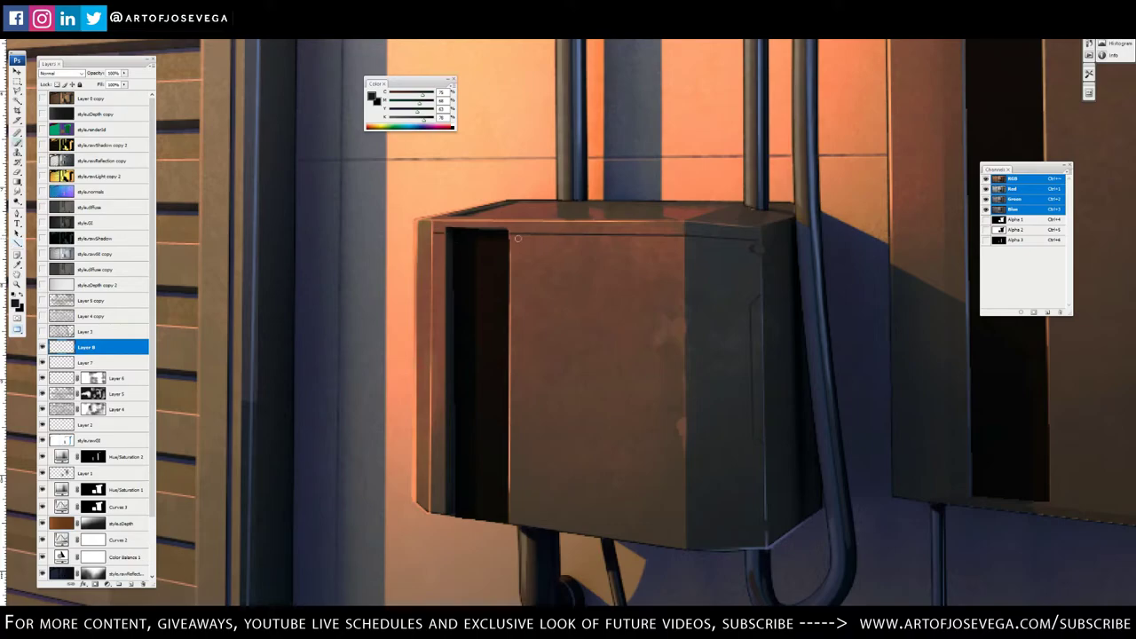
left_click(518, 240, "alt")
key("ctrl+z")
left_click(483, 249, "alt")
left_click(513, 238)
Review the small box's added details against the whole painting and up close
key("ctrl+minus")
key("ctrl+minus")
key("ctrl+minus")
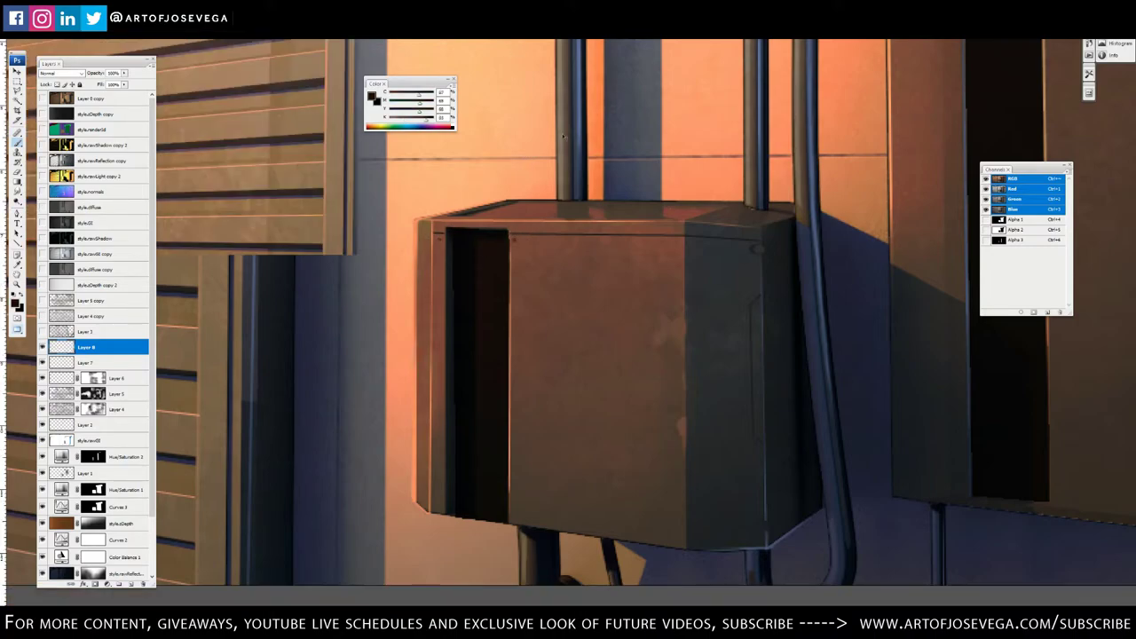
left_click_drag(425, 344, 426, 331)
key("ctrl+plus")
key("ctrl+plus")
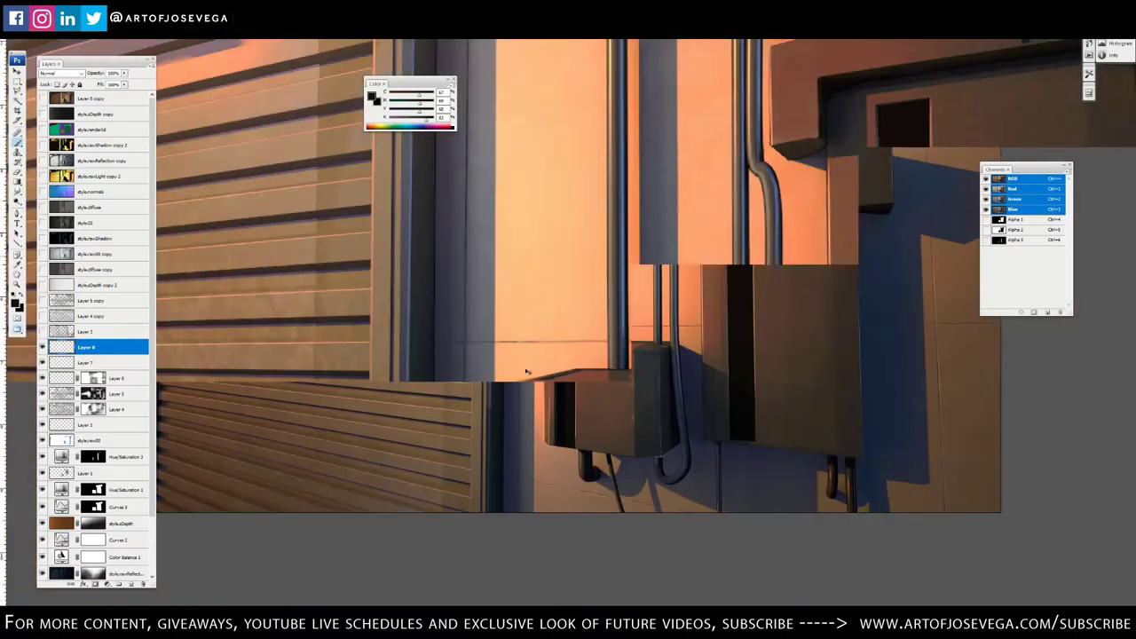
left_click_drag(523, 338, 518, 258)
key("ctrl+plus")
left_click_drag(538, 417, 505, 261)
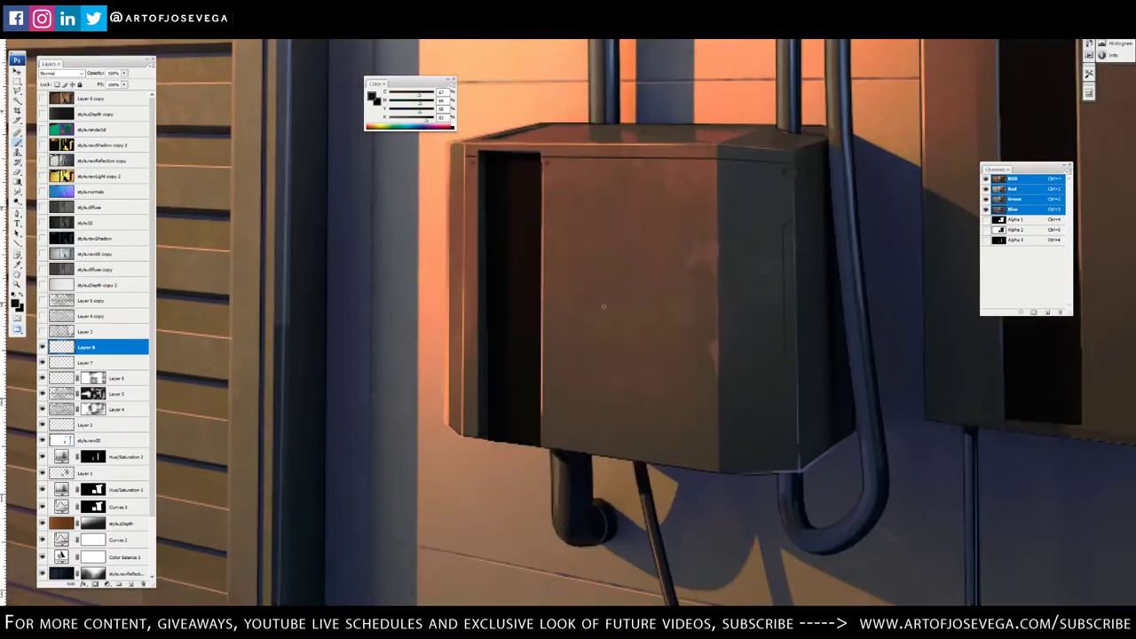
Sample a brown tone from the front face and dab small marks near the small box's lower edge and corners
left_click(714, 345, "alt")
left_click_drag(563, 448, 569, 448)
left_click_drag(471, 433, 475, 424)
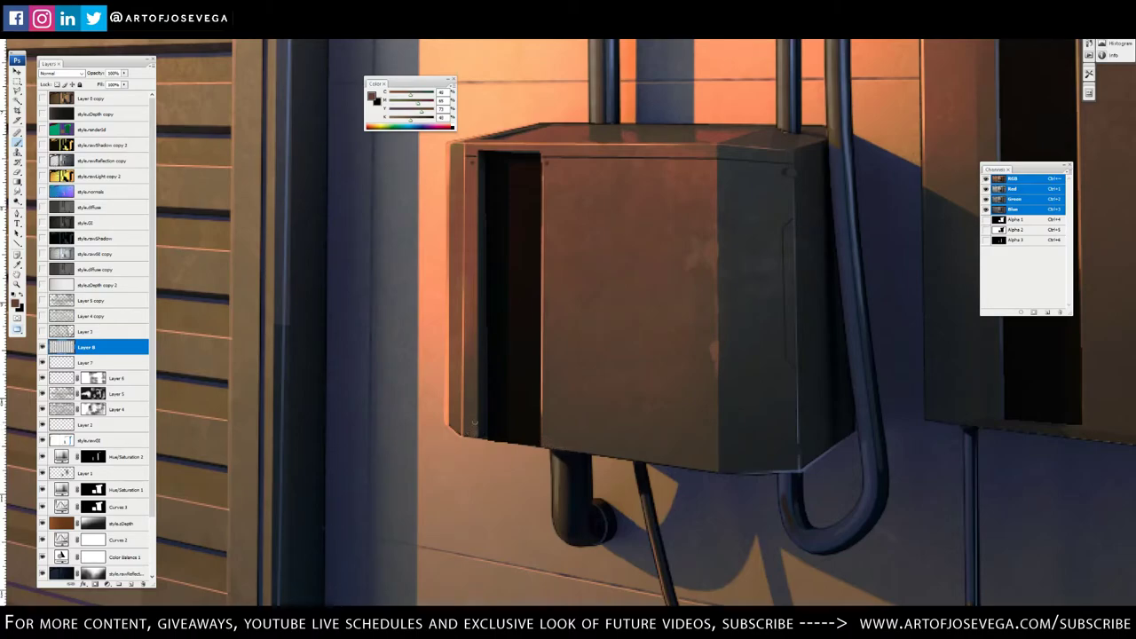
left_click(716, 442)
Sample a brown tone at the large box's cap and paint worn edge highlights along the cap's sunlit end and inner corner
left_click_drag(609, 355, 178, 473)
left_click_drag(618, 302, 565, 410)
left_click_drag(556, 295, 545, 410)
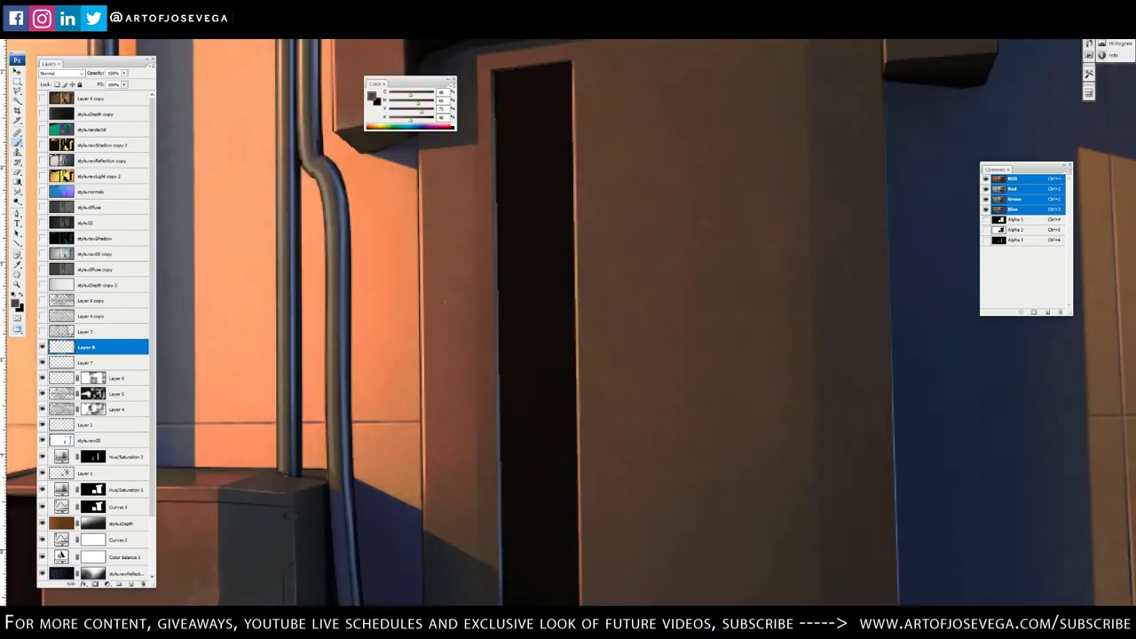
left_click_drag(659, 304, 700, 409)
left_click_drag(612, 109, 586, 201)
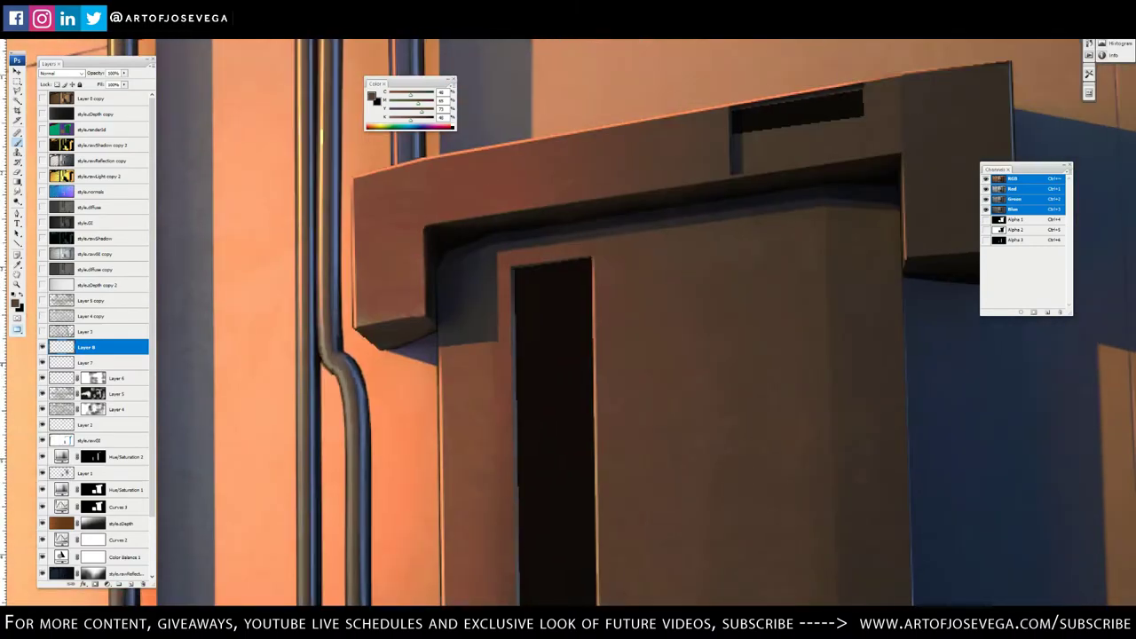
left_click(363, 317, "alt")
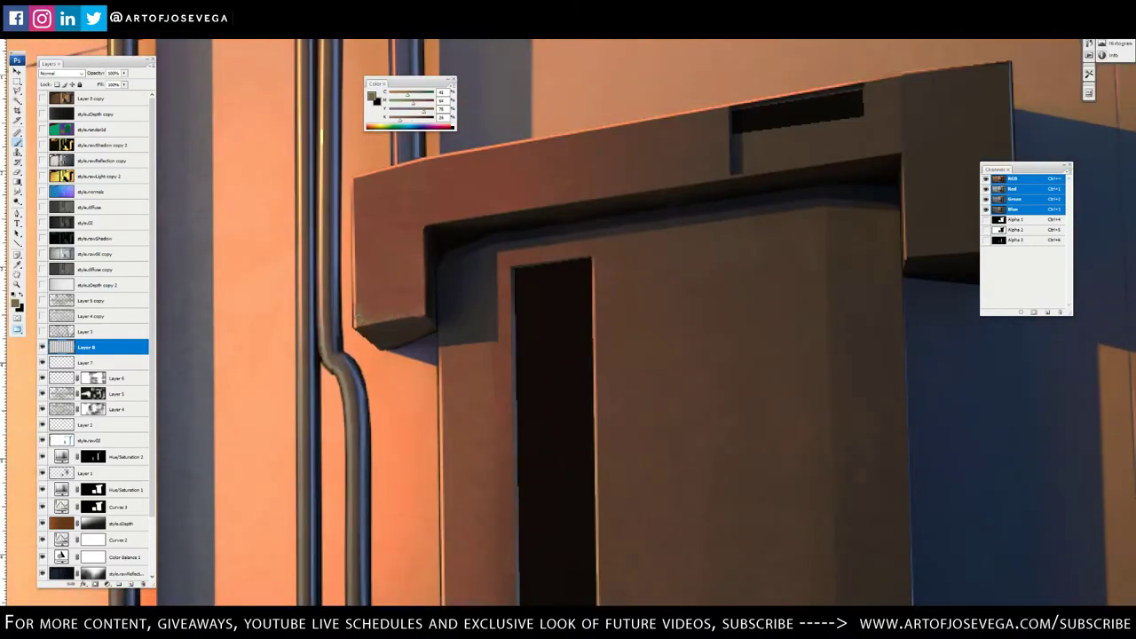
left_click_drag(357, 316, 355, 279)
left_click_drag(422, 219, 476, 219)
left_click_drag(442, 167, 459, 157)
Paint light edges around the notch in the large box's cap and clean up its dark recess with black
mouse_move(731, 140)
left_mouse_down()
mouse_move(616, 191)
mouse_move(614, 209)
left_mouse_up()
left_click_drag(614, 168, 615, 211)
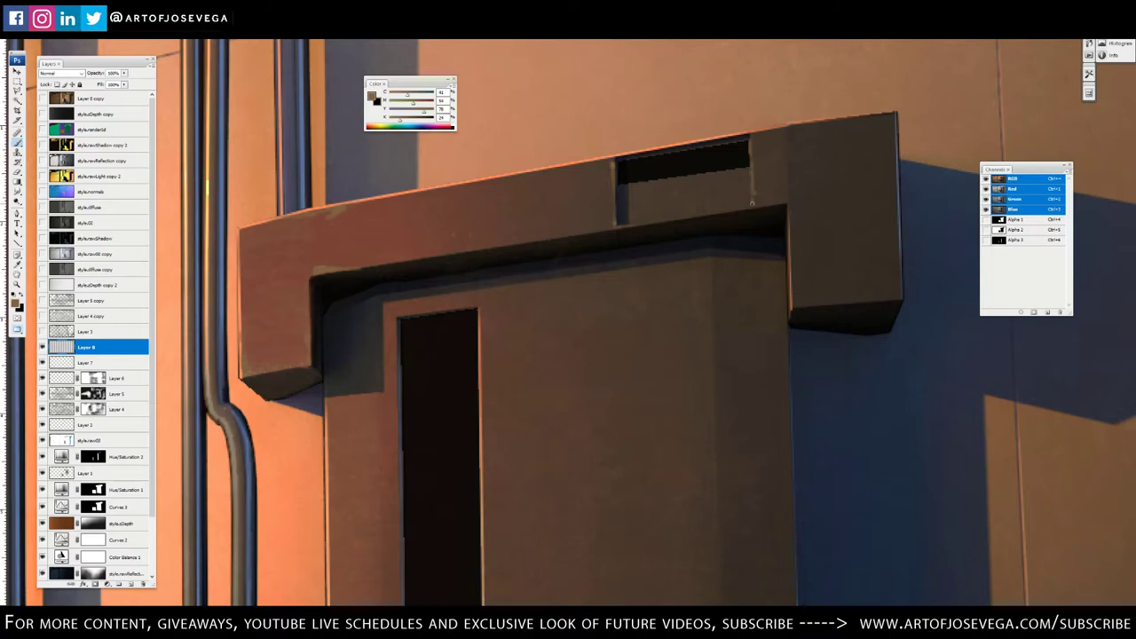
left_click_drag(752, 206, 742, 208)
key("d")
left_click_drag(704, 174, 624, 181)
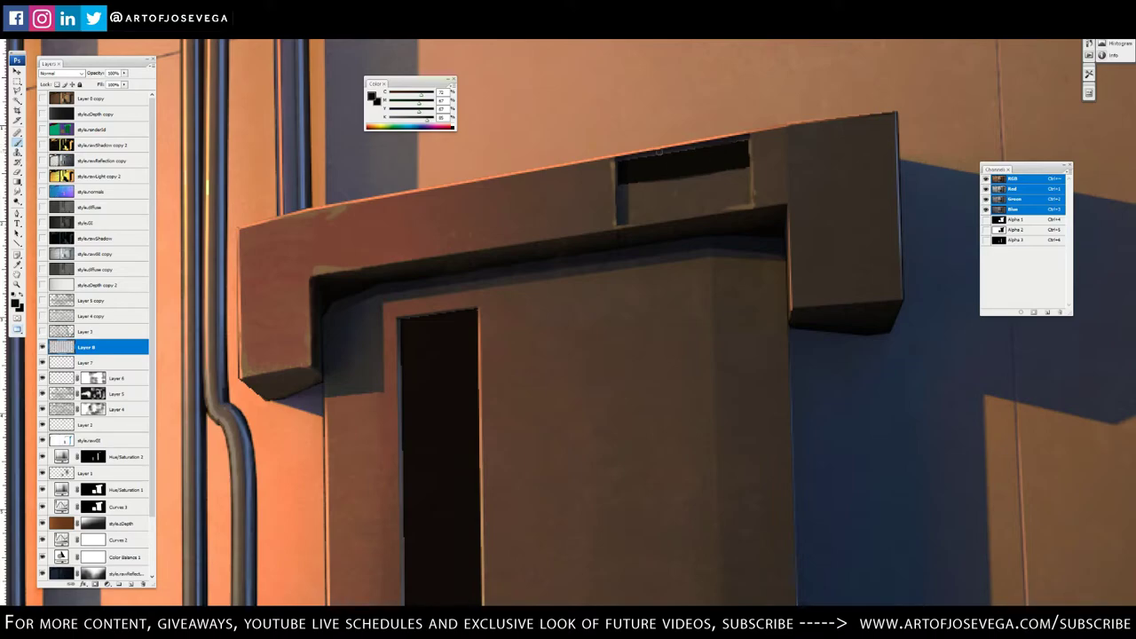
Sample a brown tone from the notch edge and paint highlights on the cap's shaded end block and the large box's front vertical edge
left_click(755, 204, "alt")
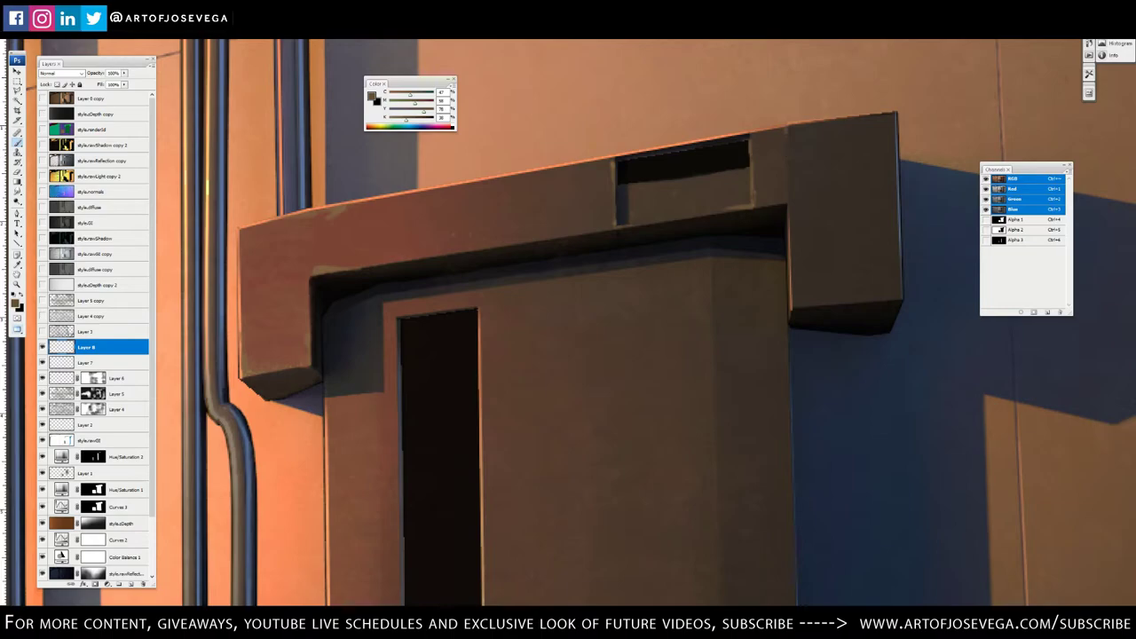
left_click_drag(785, 131, 787, 189)
mouse_move(746, 278)
left_mouse_down()
mouse_move(728, 244)
mouse_move(690, 254)
mouse_move(691, 243)
mouse_move(690, 260)
left_mouse_up()
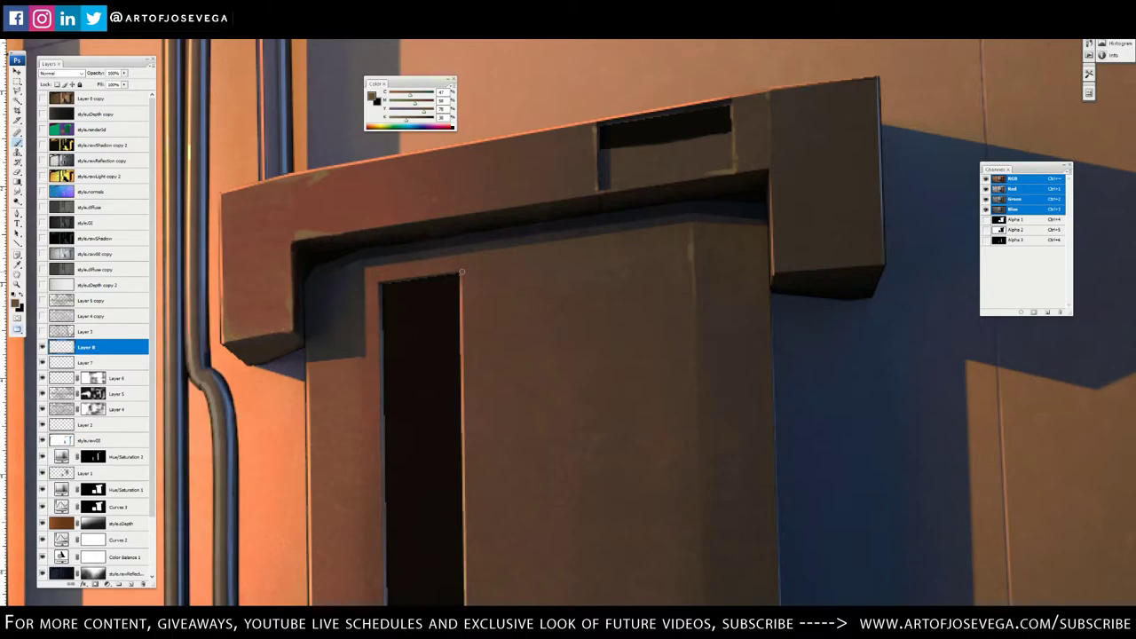
left_click_drag(405, 387, 535, 304)
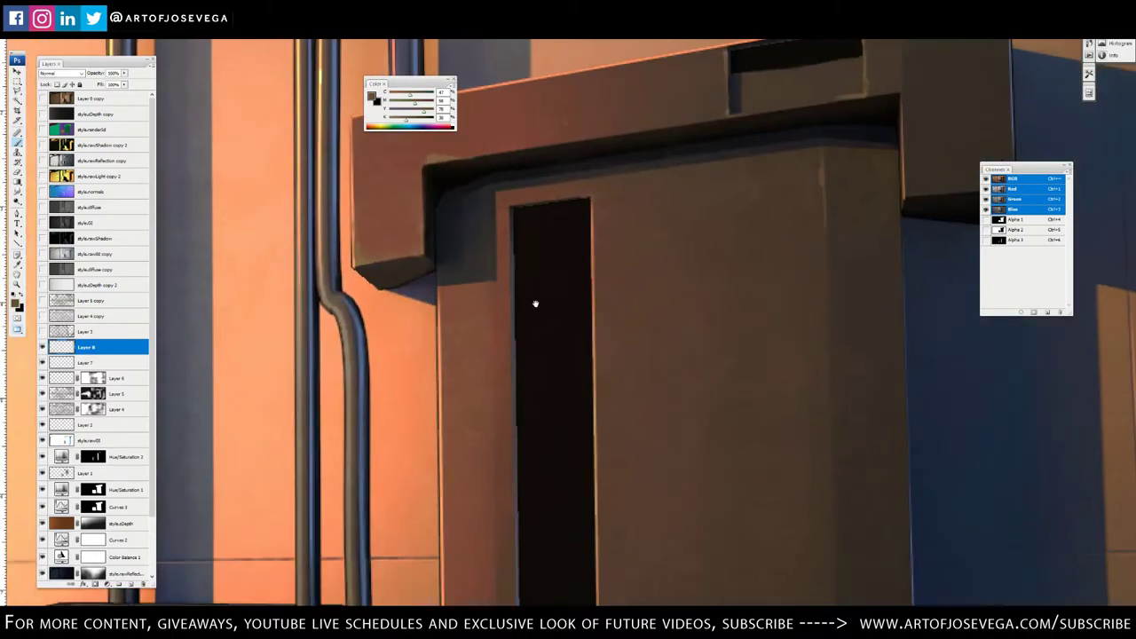
Sample nearby tones and retouch the underside of the cap's sunlit end and the cast shadow beside the large box's black slot
left_click(810, 124, "alt")
left_click(373, 277, "alt")
left_click_drag(354, 269, 436, 310)
left_click(389, 300, "alt")
left_click(419, 290, "alt")
left_click(490, 280, "alt")
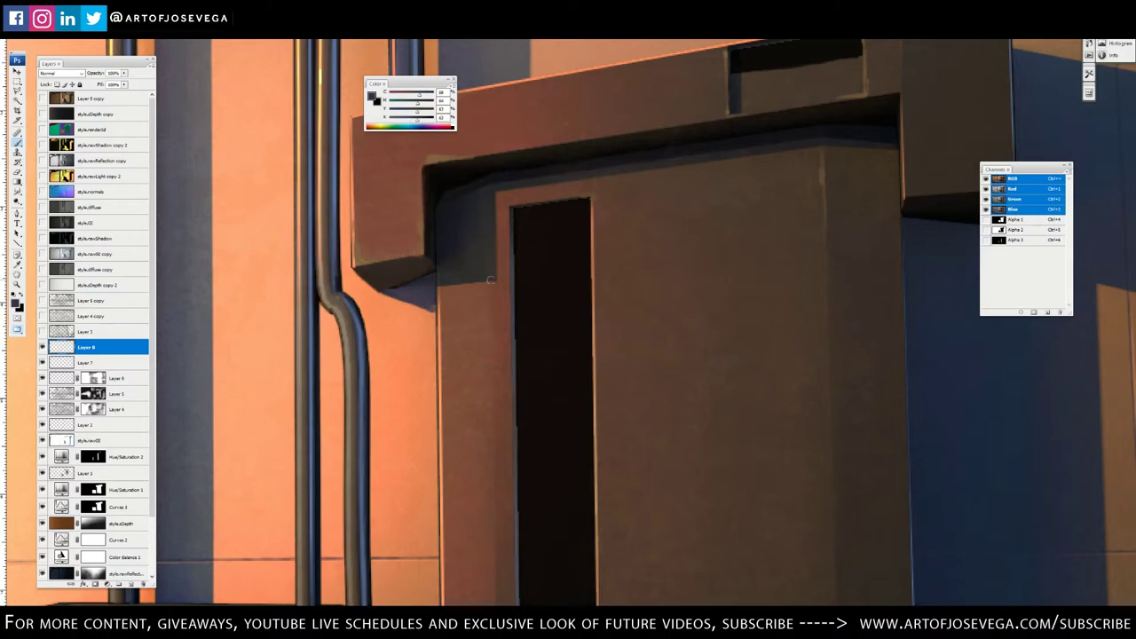
mouse_move(492, 282)
left_mouse_down()
mouse_move(450, 283)
mouse_move(499, 282)
mouse_move(343, 249)
left_mouse_up()
left_click(504, 273, "alt")
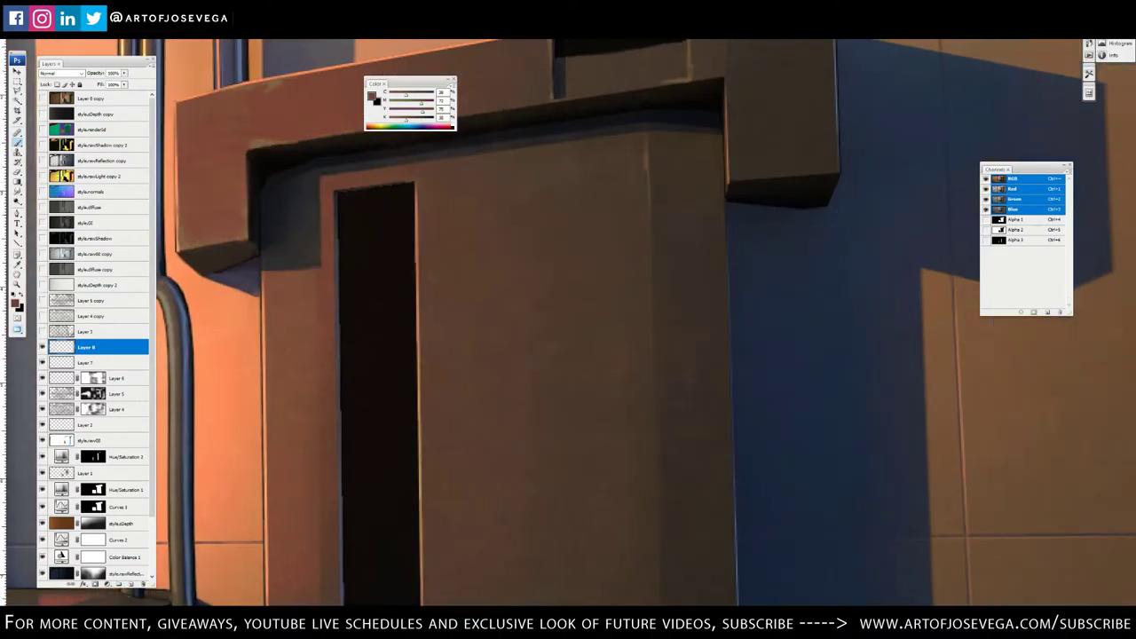
Paint a thin dark vertical panel line on the small box's front face and a small dark slot mark on its side face
left_click(648, 166, "alt")
left_click_drag(654, 354, 649, 228)
key("ctrl+minus")
key("ctrl+minus")
key("ctrl+minus")
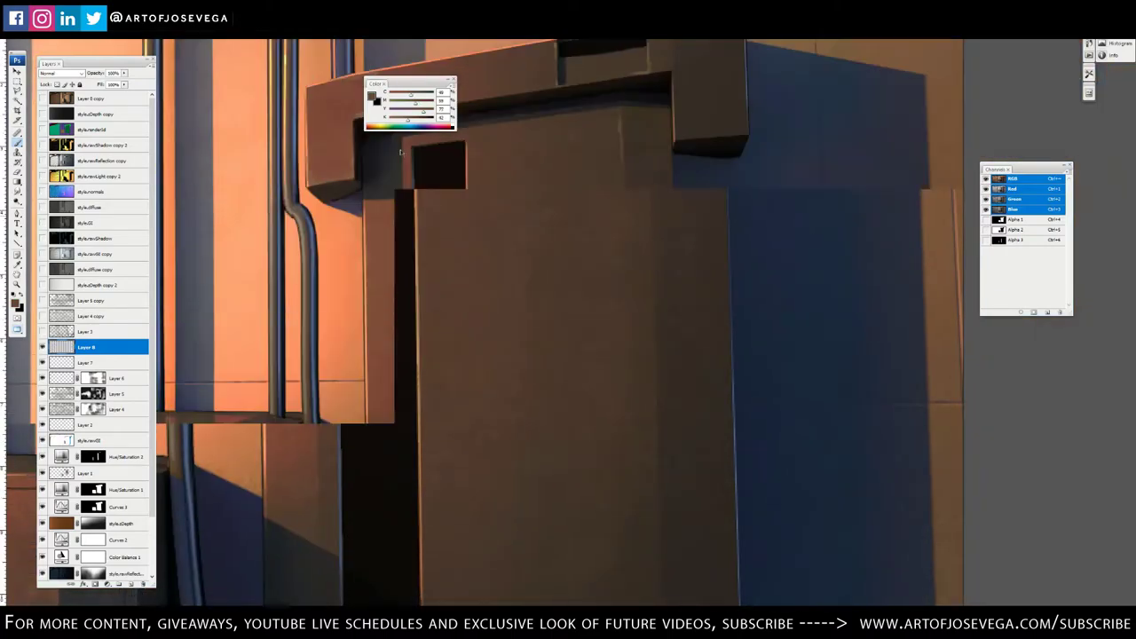
left_click_drag(494, 272, 419, 266)
left_click_drag(537, 267, 462, 264)
key("ctrl+plus")
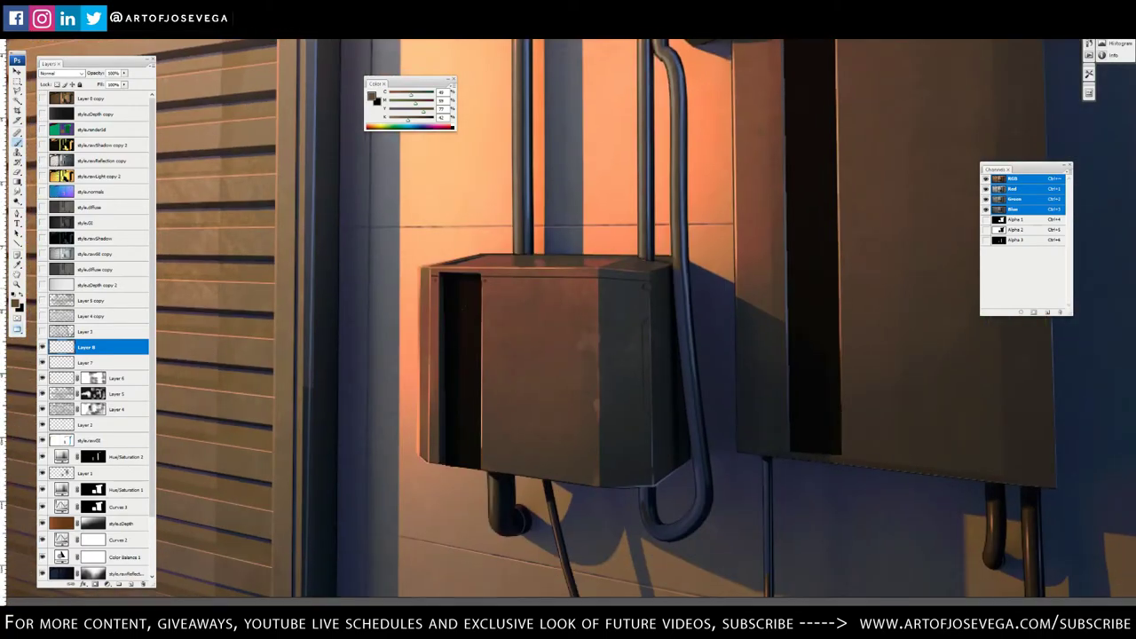
left_click(613, 300, "alt")
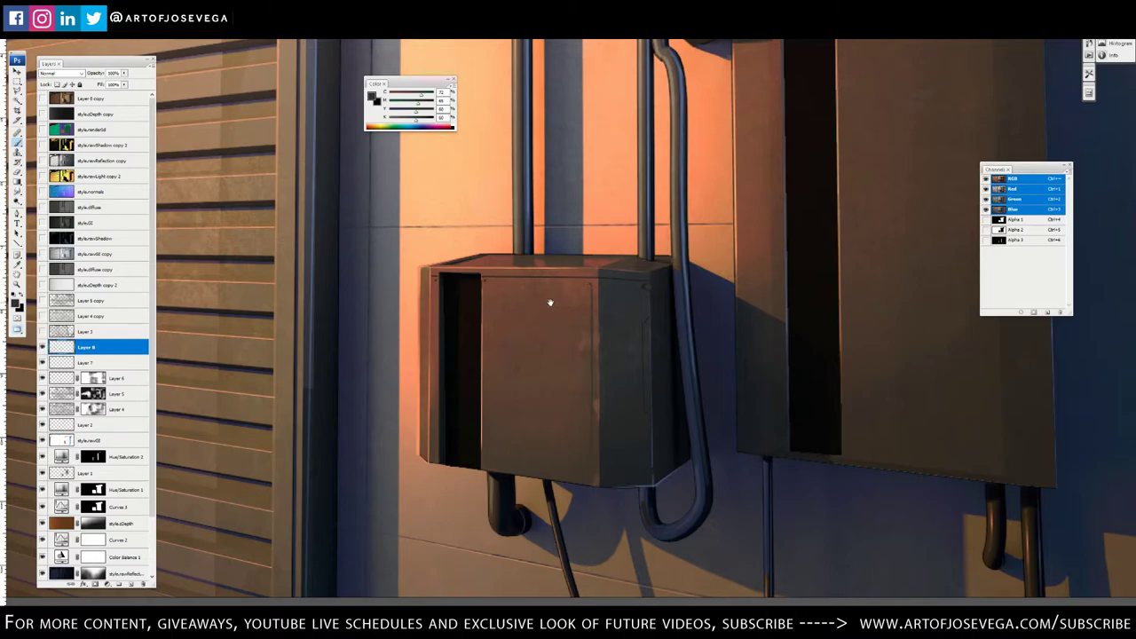
scroll(550, 303, "up", 3)
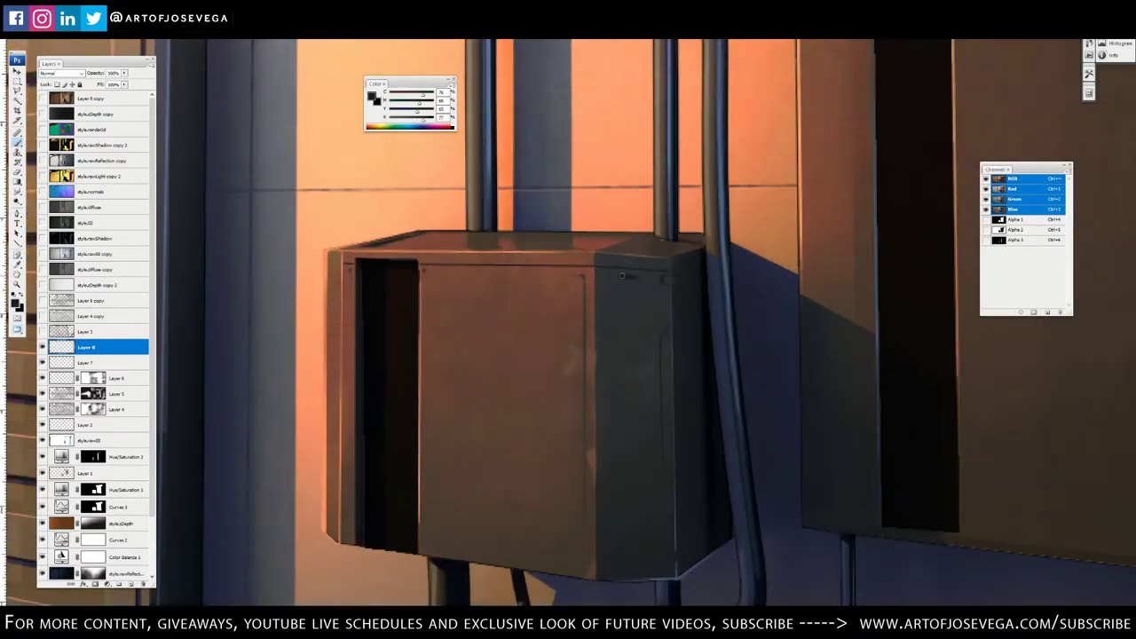
left_click_drag(671, 187, 662, 183)
Sample a dark tone and paint three short vent slashes near the large box's lower shaded corner, undoing the last stroke
left_click_drag(664, 410, 625, 376)
left_click_drag(947, 377, 692, 353)
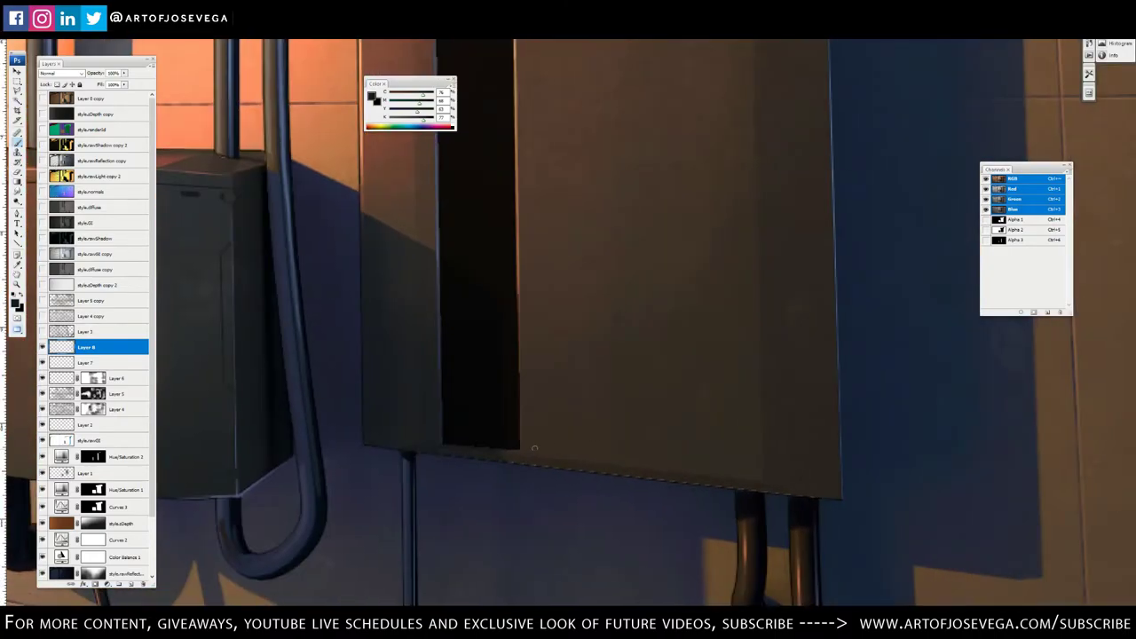
left_click(817, 451, "alt")
mouse_move(823, 485)
left_mouse_down()
mouse_move(804, 482)
mouse_move(821, 466)
left_mouse_up()
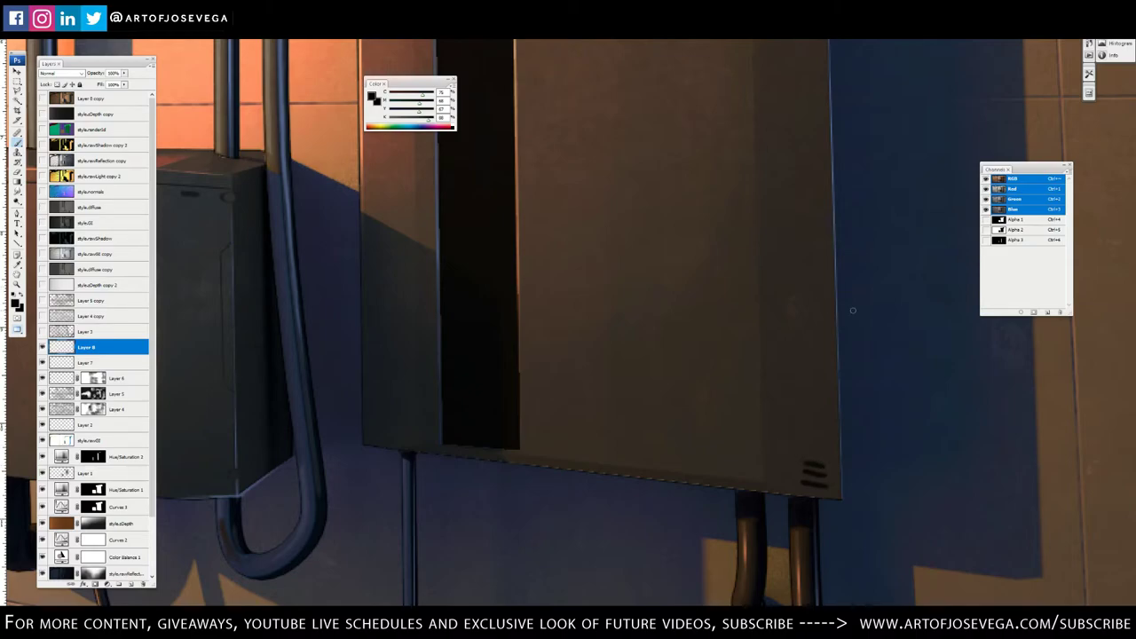
key("ctrl+z")
Sample a dark brown and draw a thin vertical seam beside the large box's front edge with the Line tool
key("ctrl+minus")
left_click_drag(723, 226, 707, 387)
left_click_drag(686, 256, 689, 365)
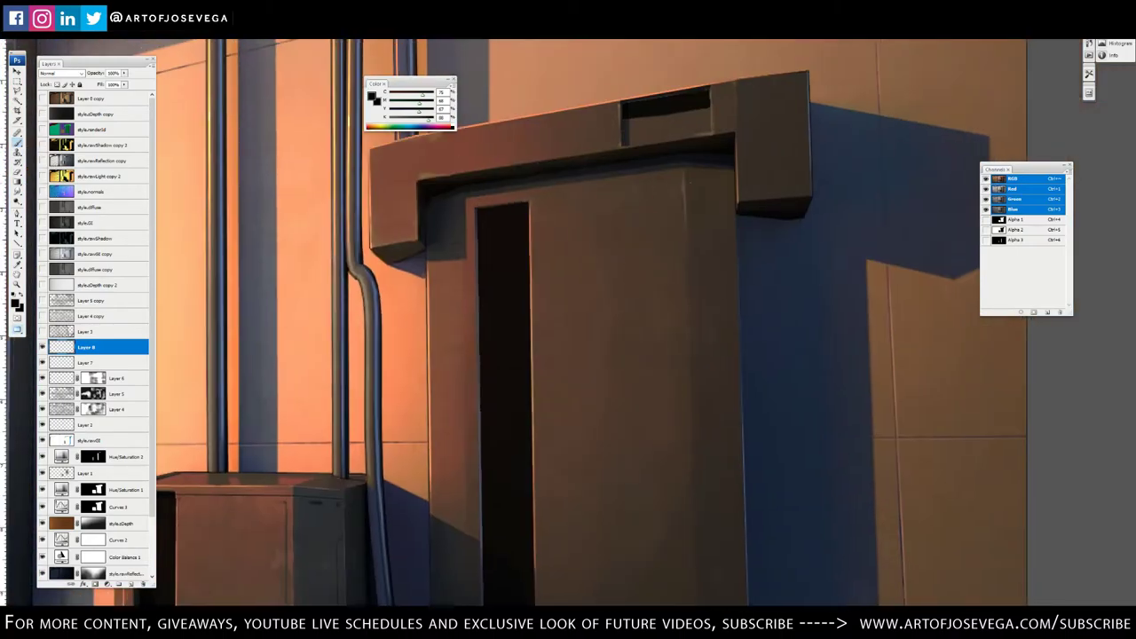
left_click(672, 178, "alt")
key("u")
left_click_drag(679, 180, 684, 410)
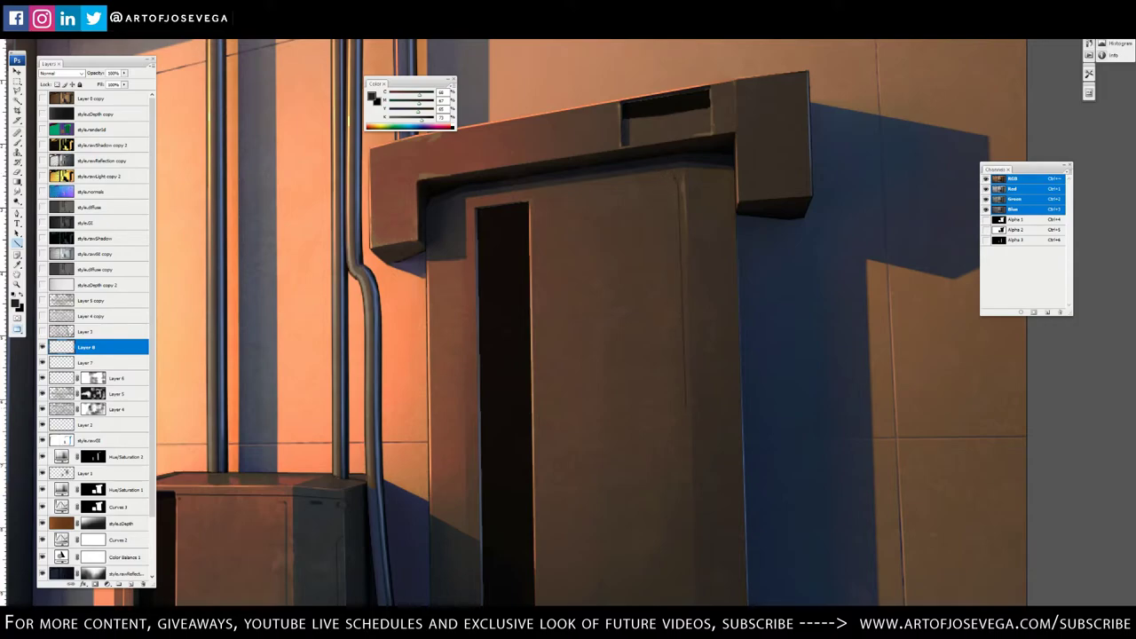
Switch back to the Brush tool and retouch the edge of the cap's shaded end block with sampled browns
key("b")
left_click_drag(776, 113, 769, 165)
left_click(726, 159, "alt")
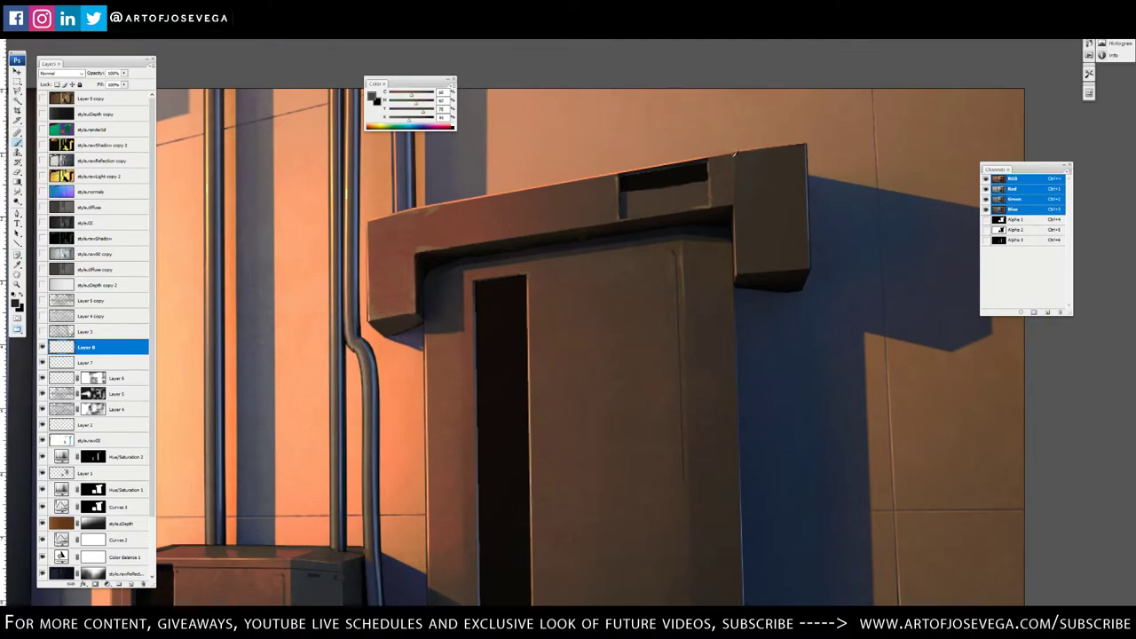
left_click(728, 160, "alt")
left_click(732, 194, "alt")
Review the whole painting and both electrical boxes up close, sampling a reddish brown from the large box's sunlit side
key("ctrl+minus")
key("ctrl+minus")
key("ctrl+minus")
key("ctrl+minus")
key("ctrl+plus")
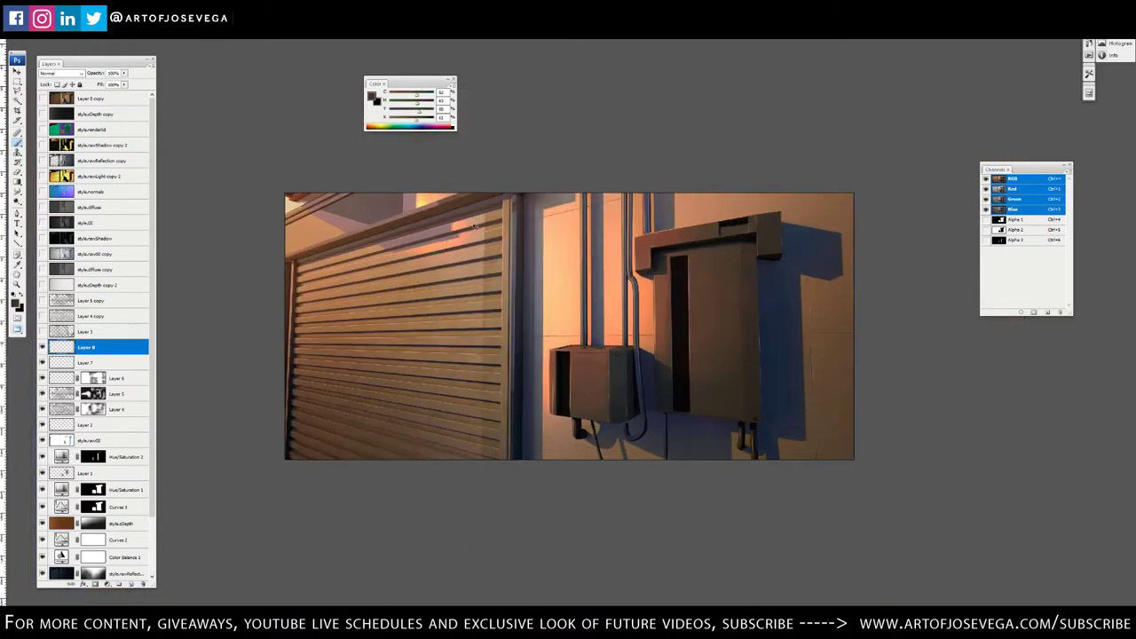
key("ctrl+plus")
key("ctrl+plus")
key("ctrl+plus")
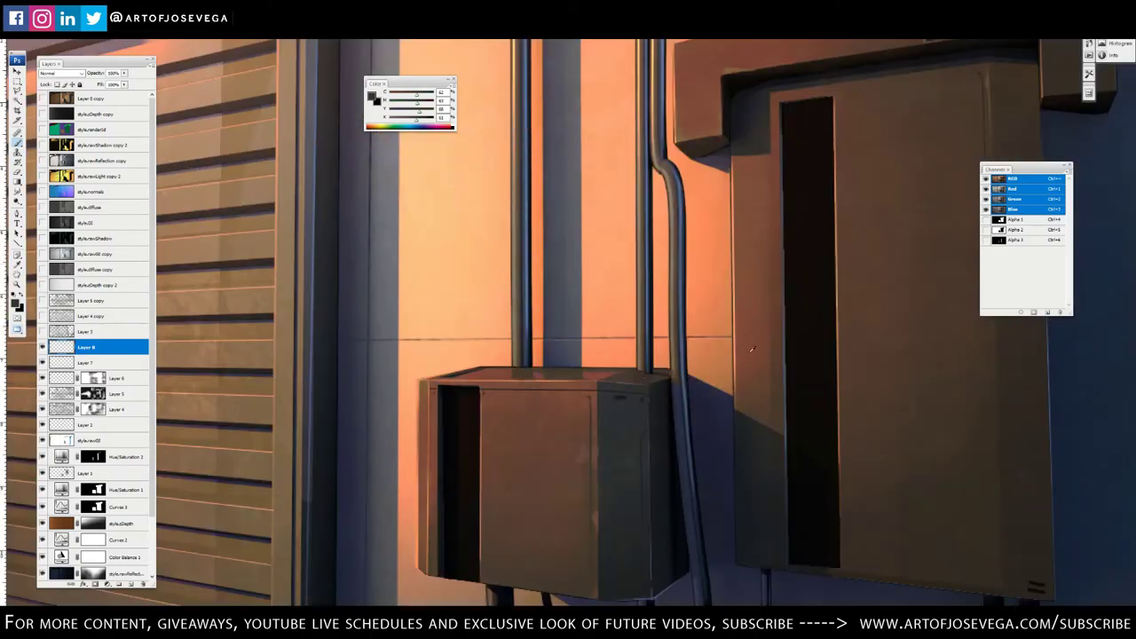
left_click(744, 371, "alt")
left_click_drag(727, 204, 724, 286)
left_click_drag(462, 357, 581, 284)
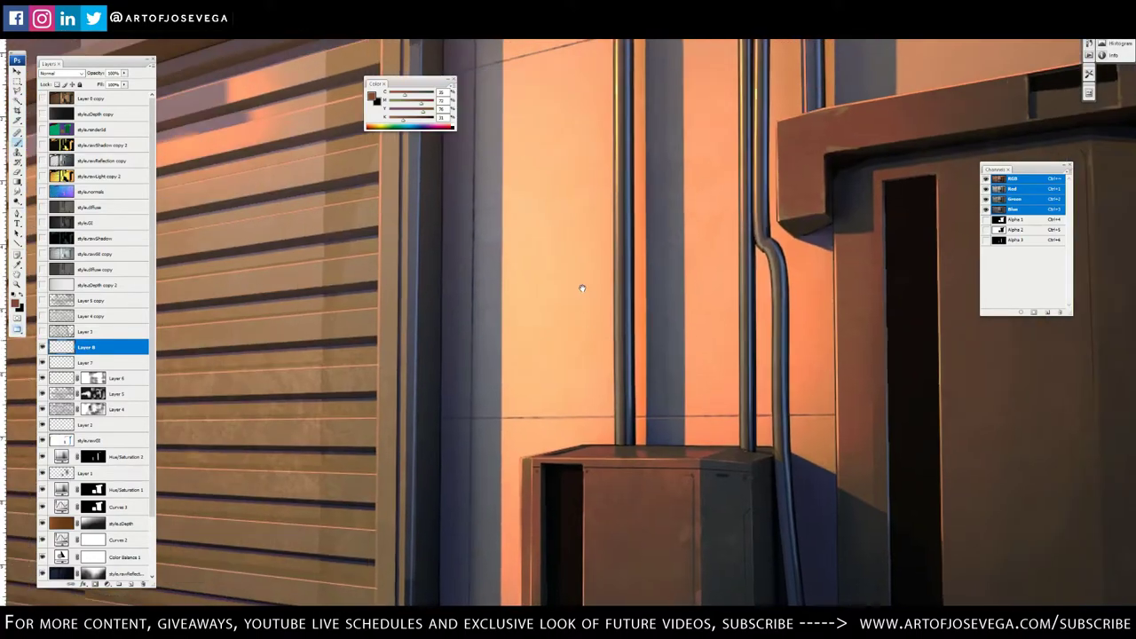
key("ctrl+minus")
key("ctrl+minus")
key("ctrl+minus")
left_click_drag(409, 363, 421, 365)
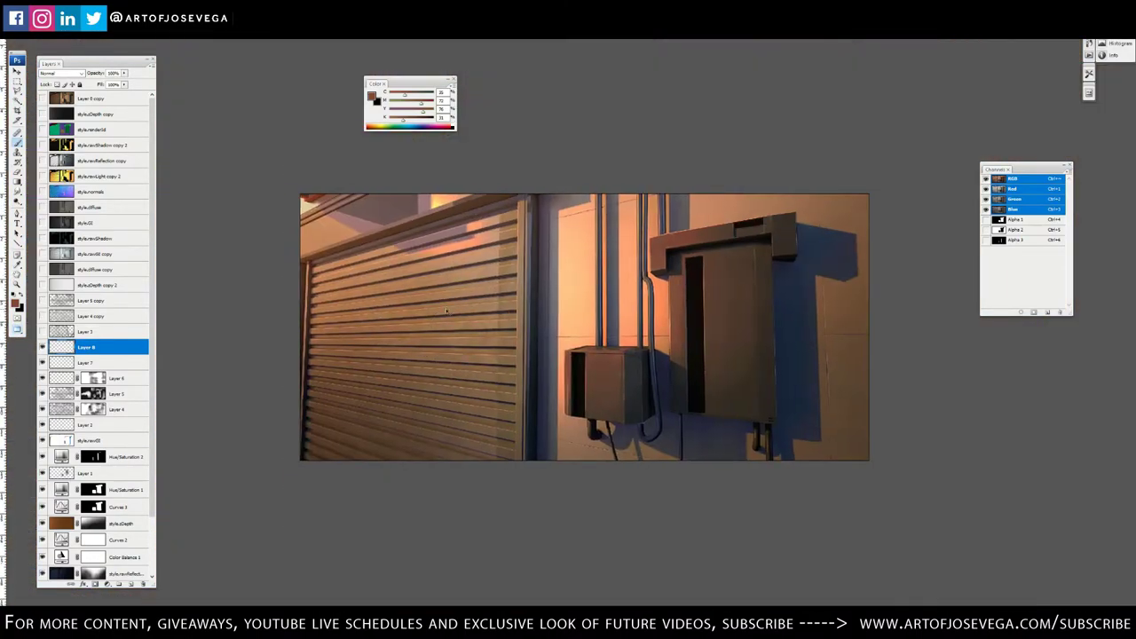
Show and select the normals render pass and examine the surface directions of the shutter, wall and boxes
key("ctrl+plus")
left_click(43, 193)
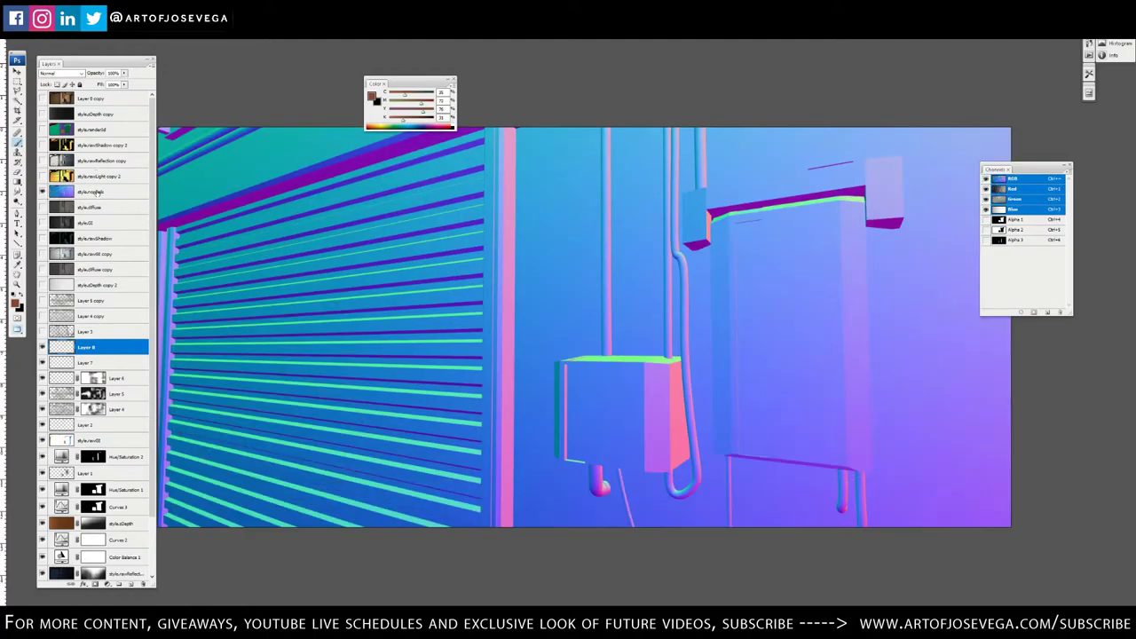
left_click(96, 192)
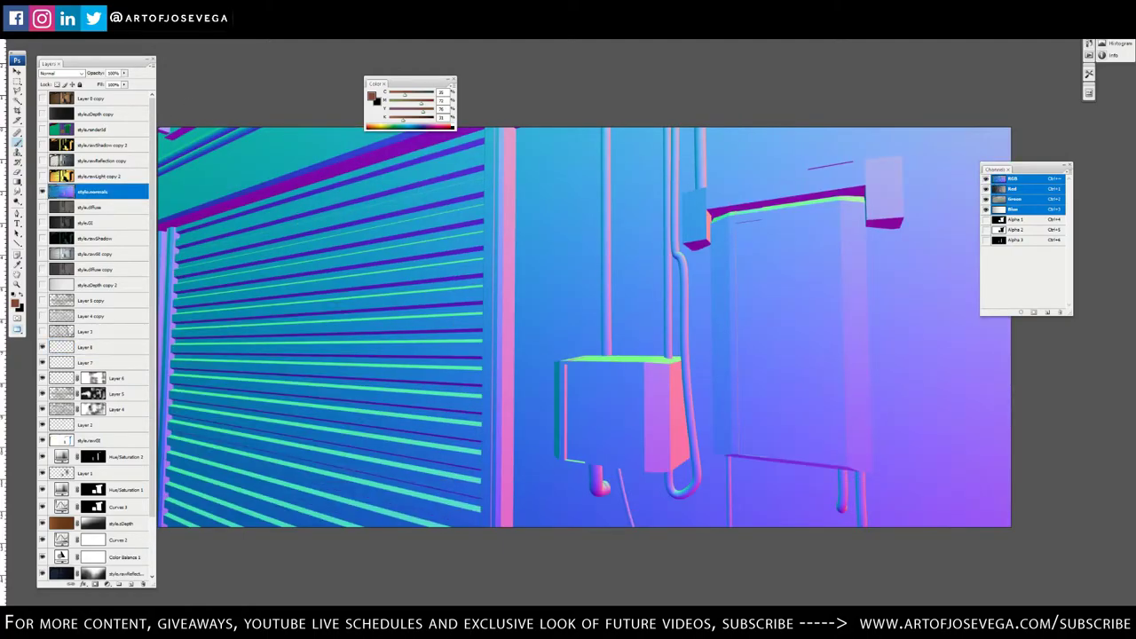
left_click_drag(585, 269, 583, 272)
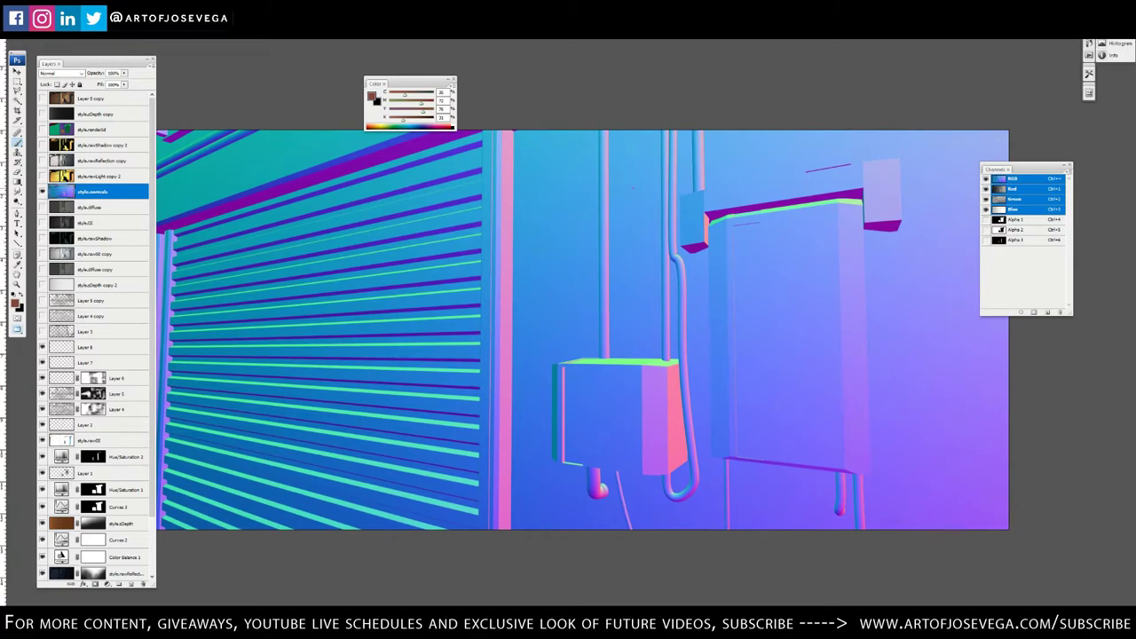
mouse_move(590, 235)
left_mouse_down()
mouse_move(551, 238)
mouse_move(597, 251)
left_mouse_up()
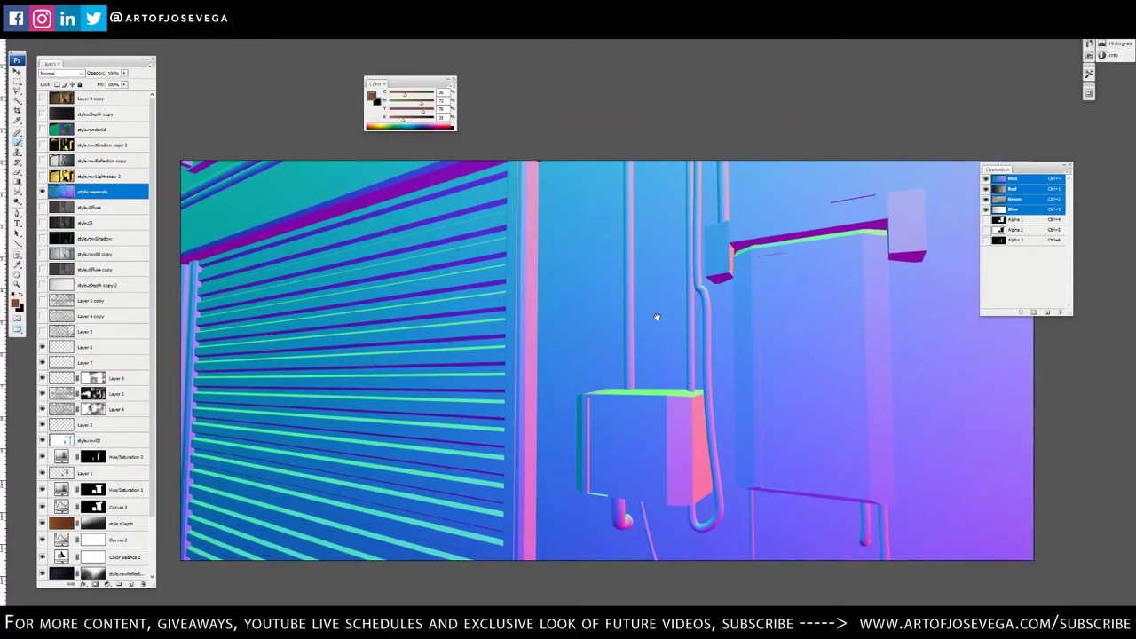
left_click_drag(657, 317, 622, 299)
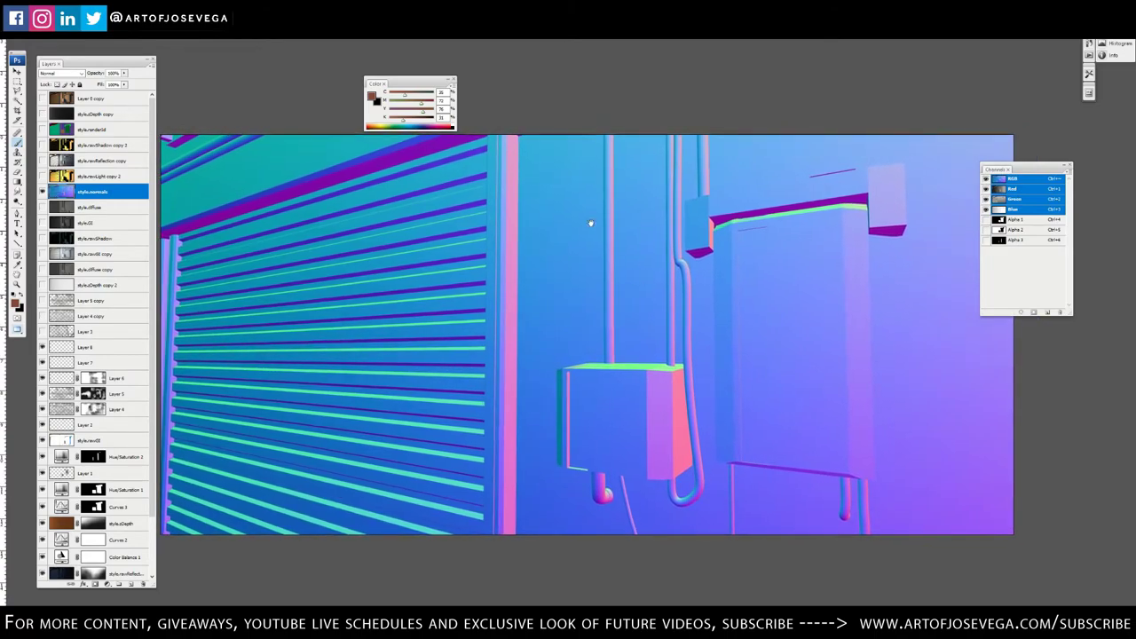
left_click_drag(590, 223, 568, 309)
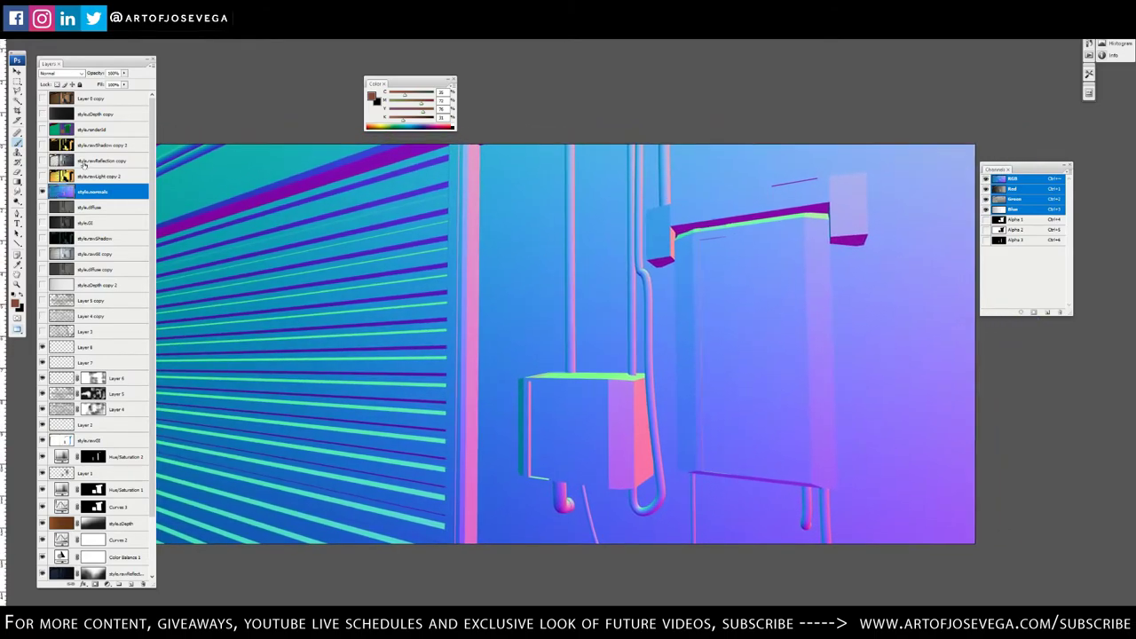
Hide the normals pass and review the complete painting
left_click(41, 193)
key("ctrl+minus")
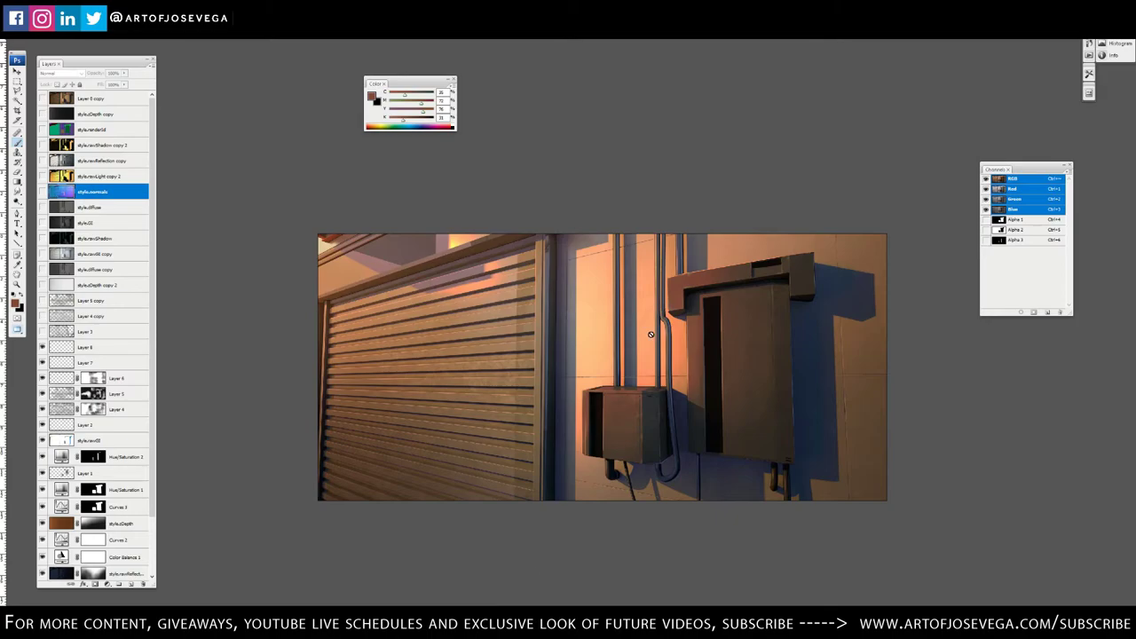
left_click_drag(720, 335, 636, 333)
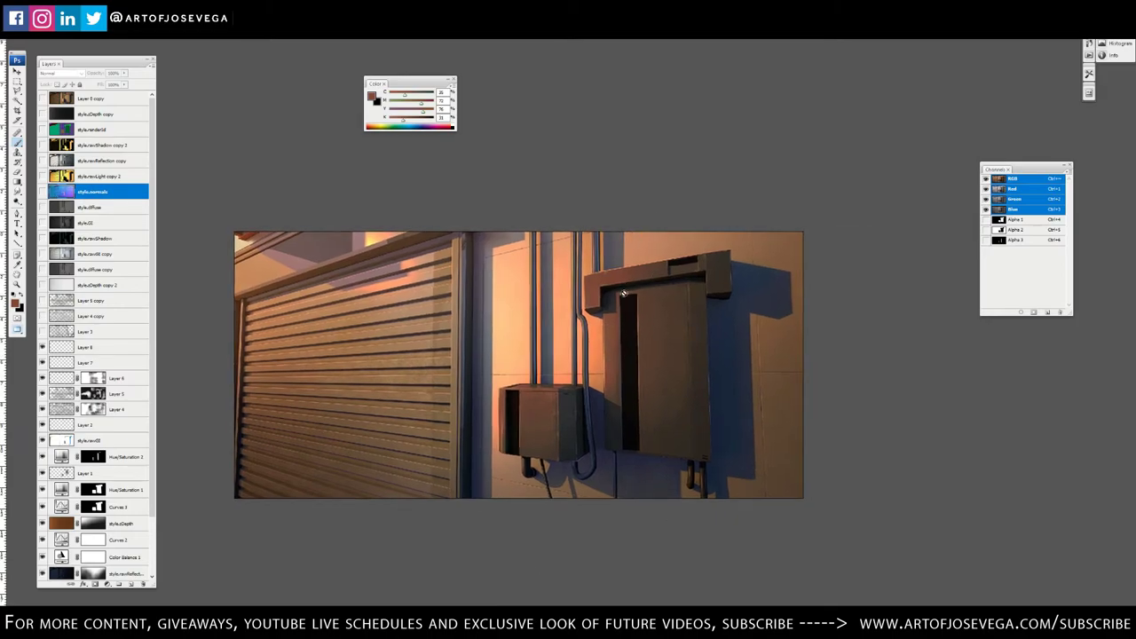
left_click_drag(645, 269, 661, 276)
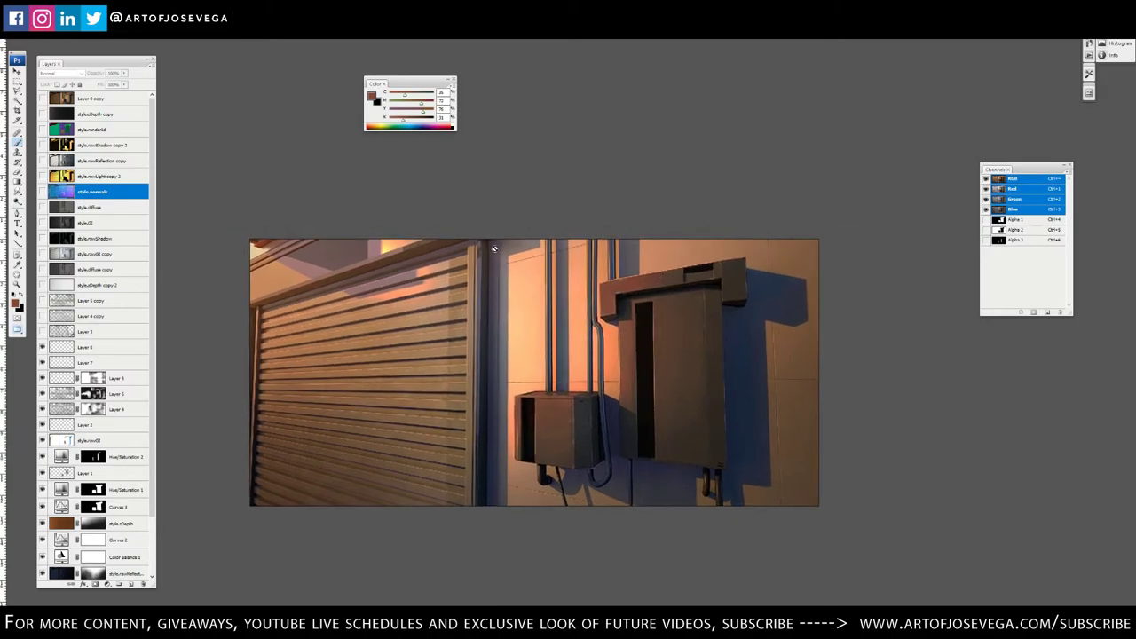
Show the normals pass again and examine the shutter slats and electrical boxes up close
left_click(42, 193)
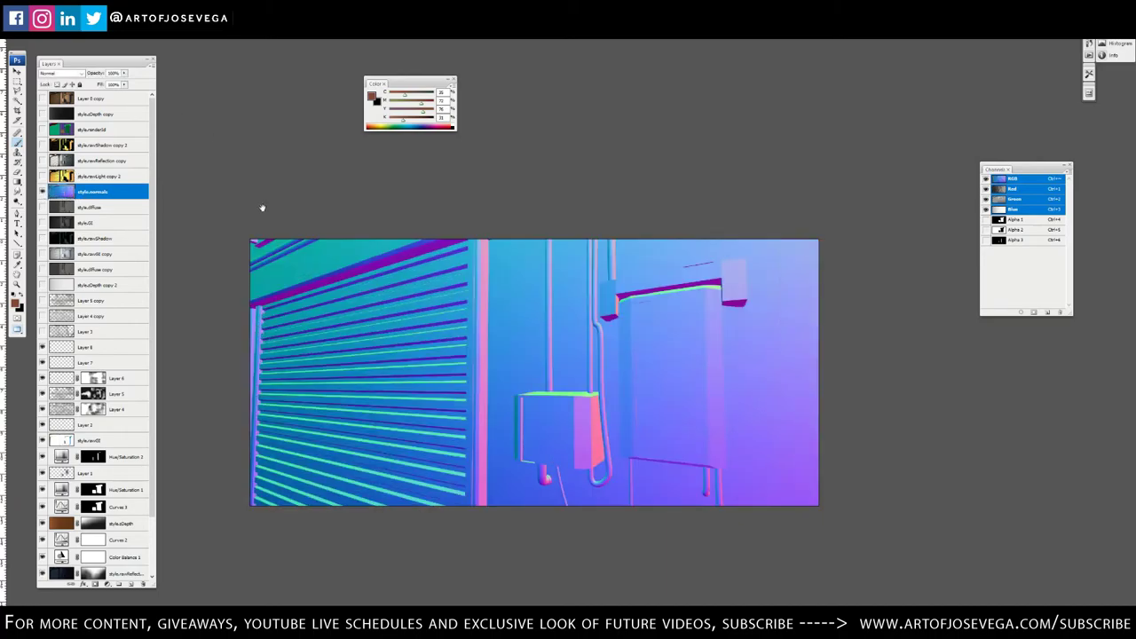
left_click_drag(426, 272, 445, 281)
key("ctrl+plus")
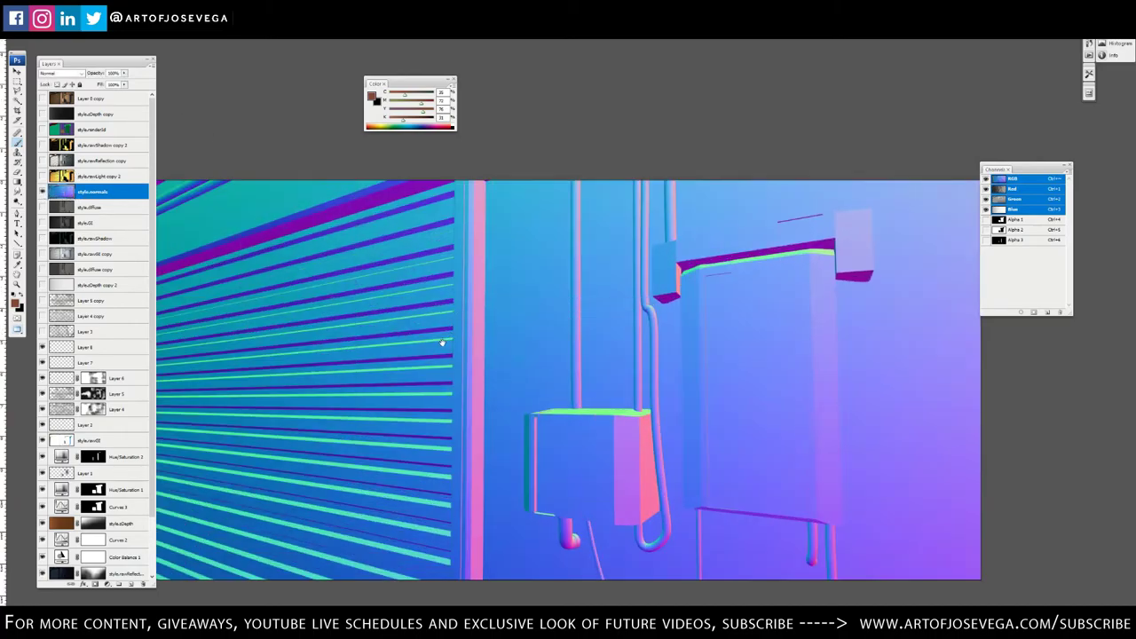
mouse_move(430, 342)
left_mouse_down()
mouse_move(541, 342)
mouse_move(489, 351)
left_mouse_up()
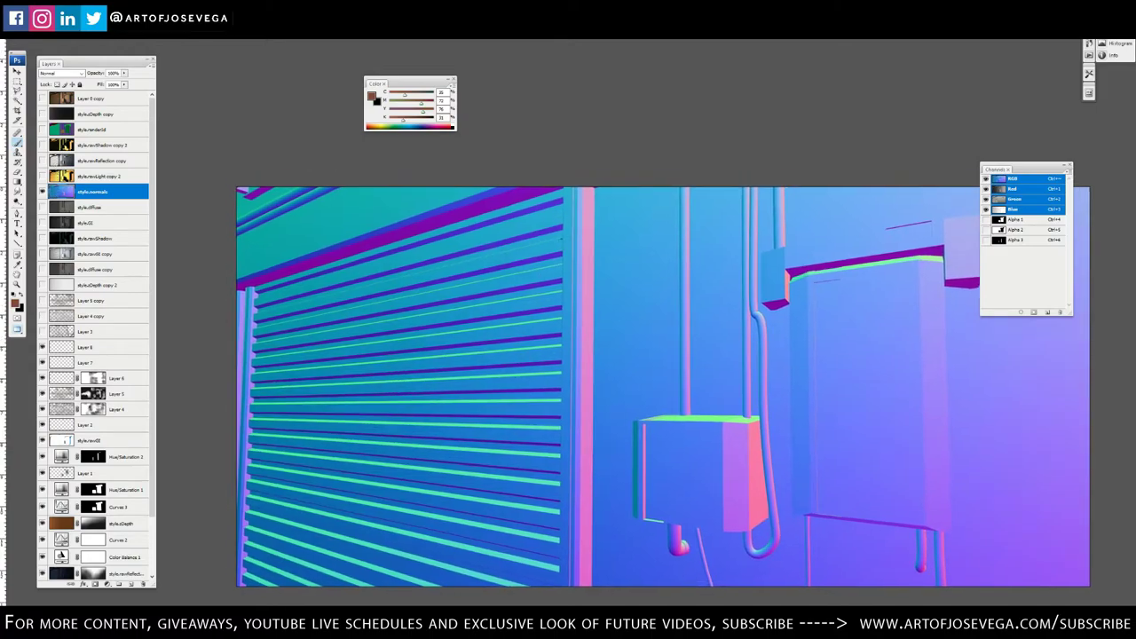
Magic Wand the purple underside of the beam above the shutter in the normals pass, checking it against the painting first
key("w")
left_click_drag(431, 235, 431, 246)
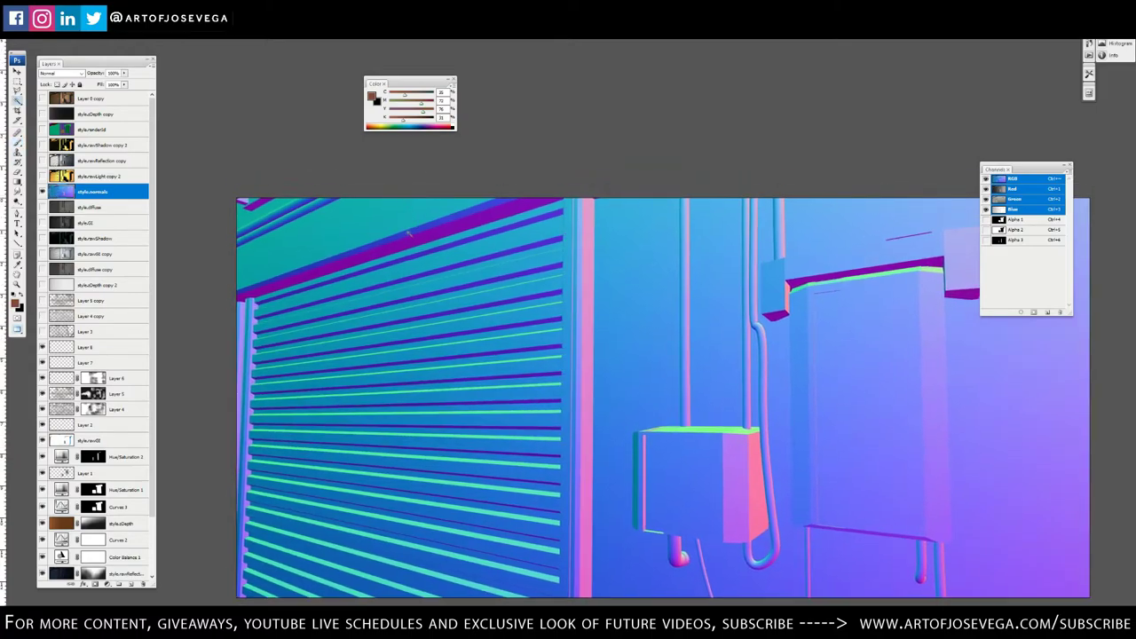
left_click(43, 193)
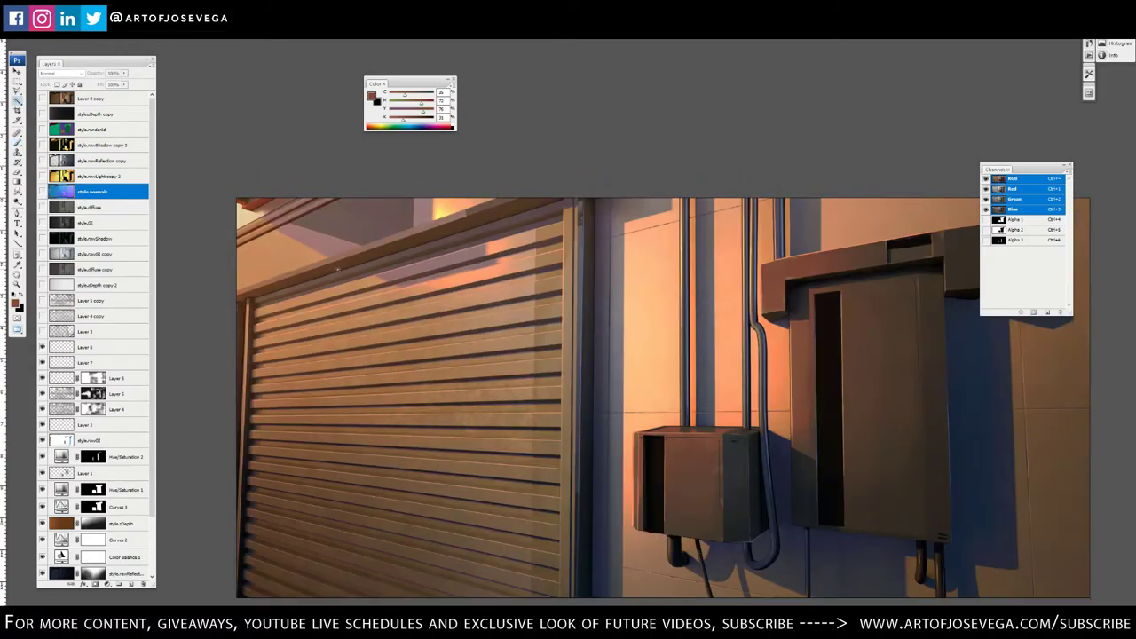
key("ctrl+plus")
left_click_drag(353, 259, 761, 455)
key("b")
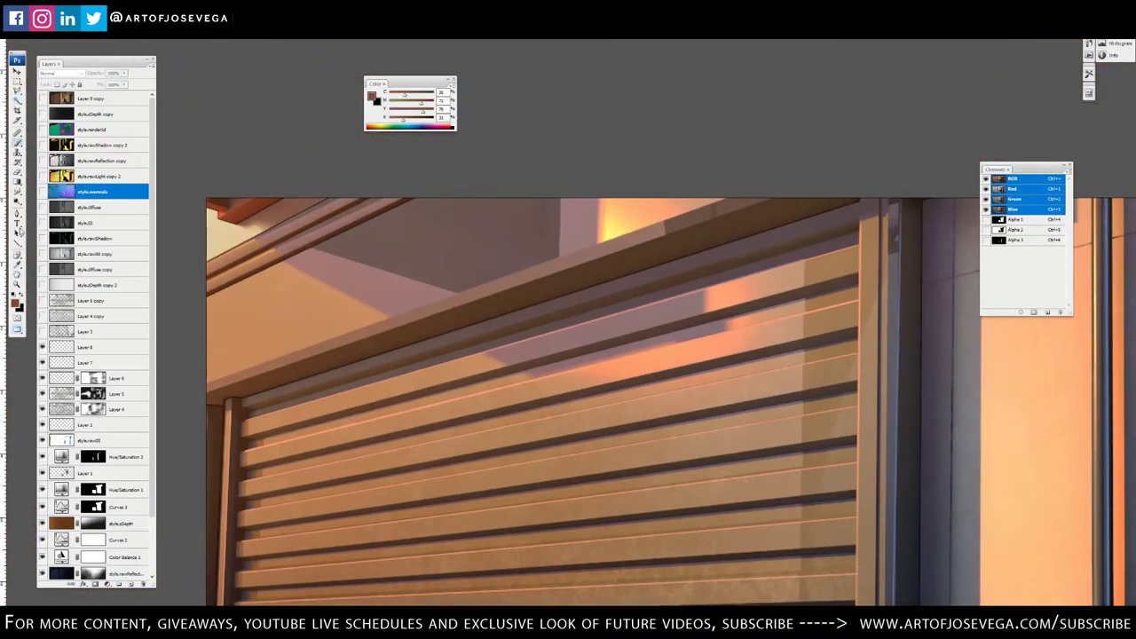
left_click(42, 194)
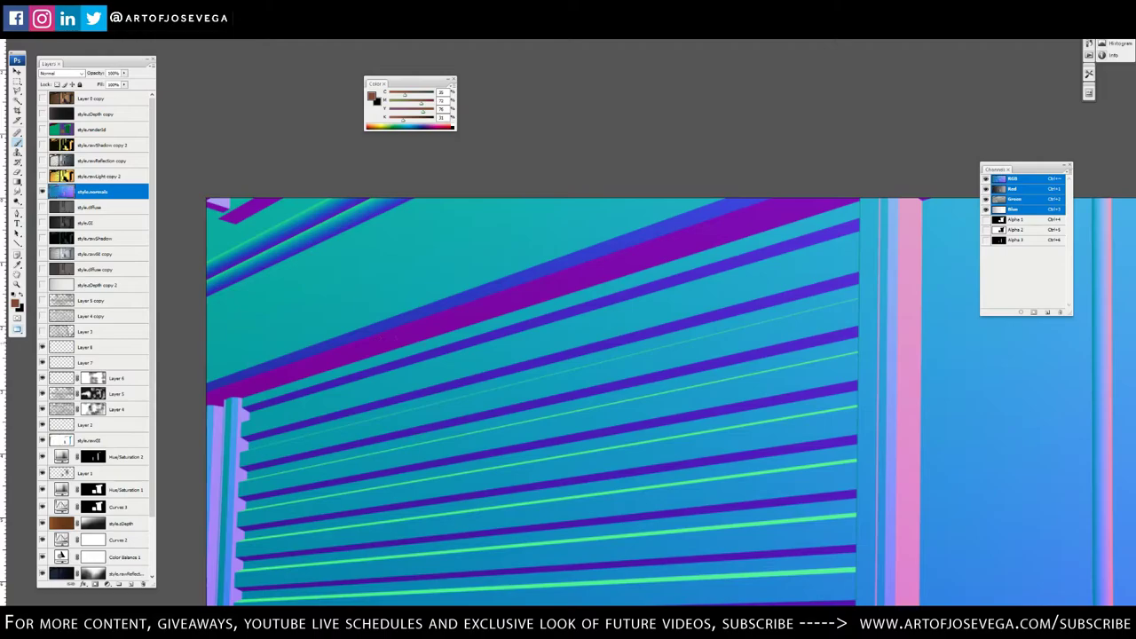
key("w")
left_click(437, 325)
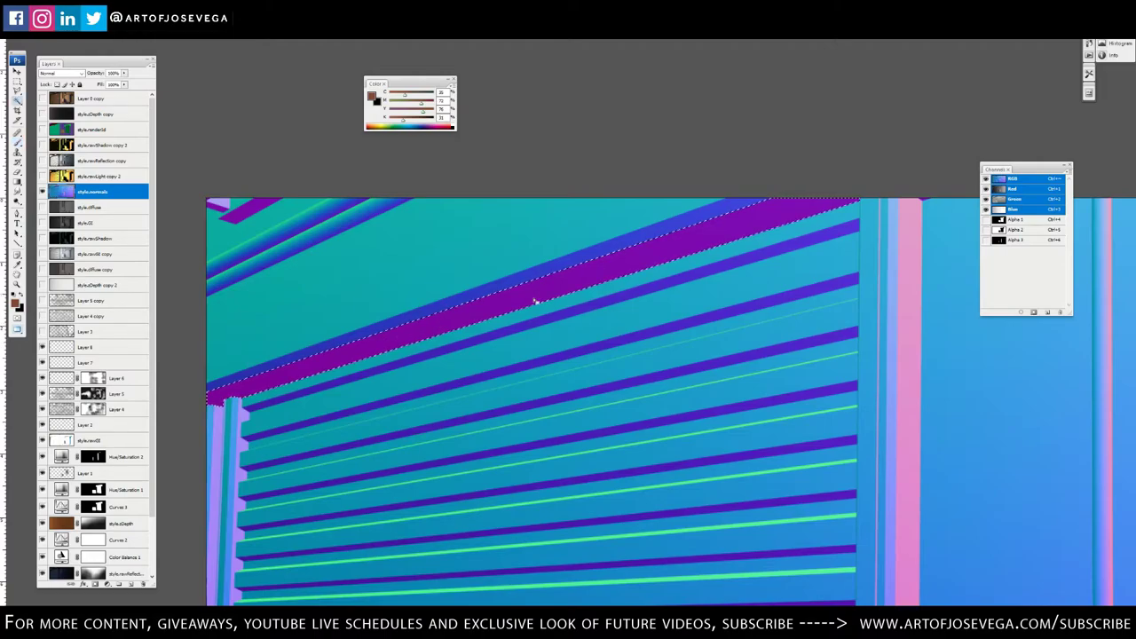
Extend the selection to all similarly coloured downward-facing surfaces in the image
left_click_drag(535, 307, 494, 307)
left_click(80, 4)
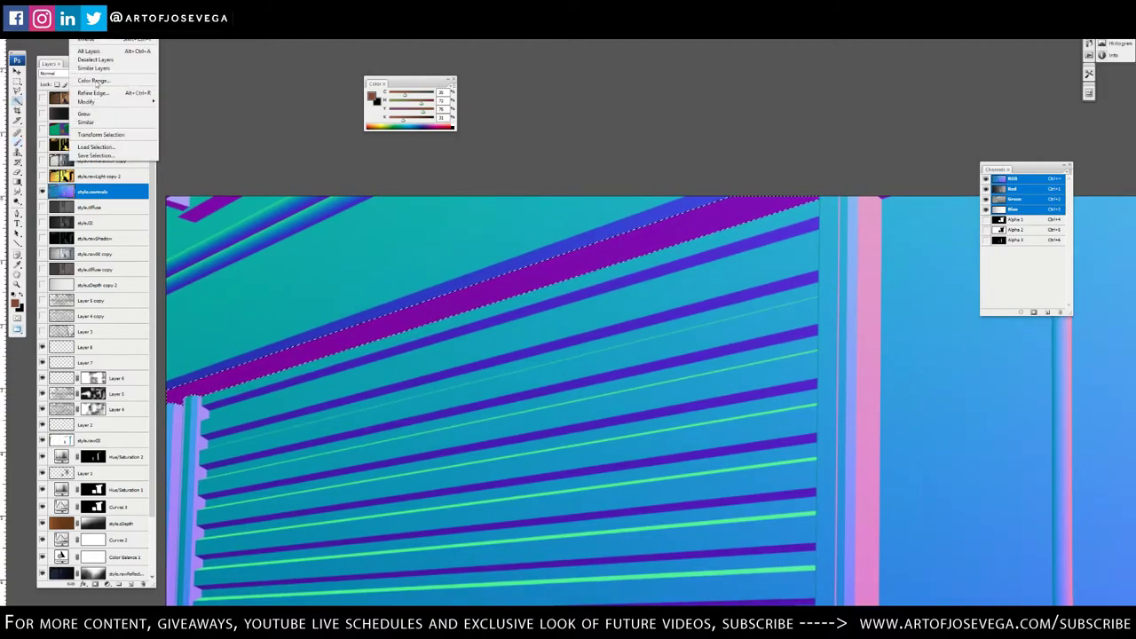
left_click(90, 122)
key("ctrl+minus")
key("ctrl+minus")
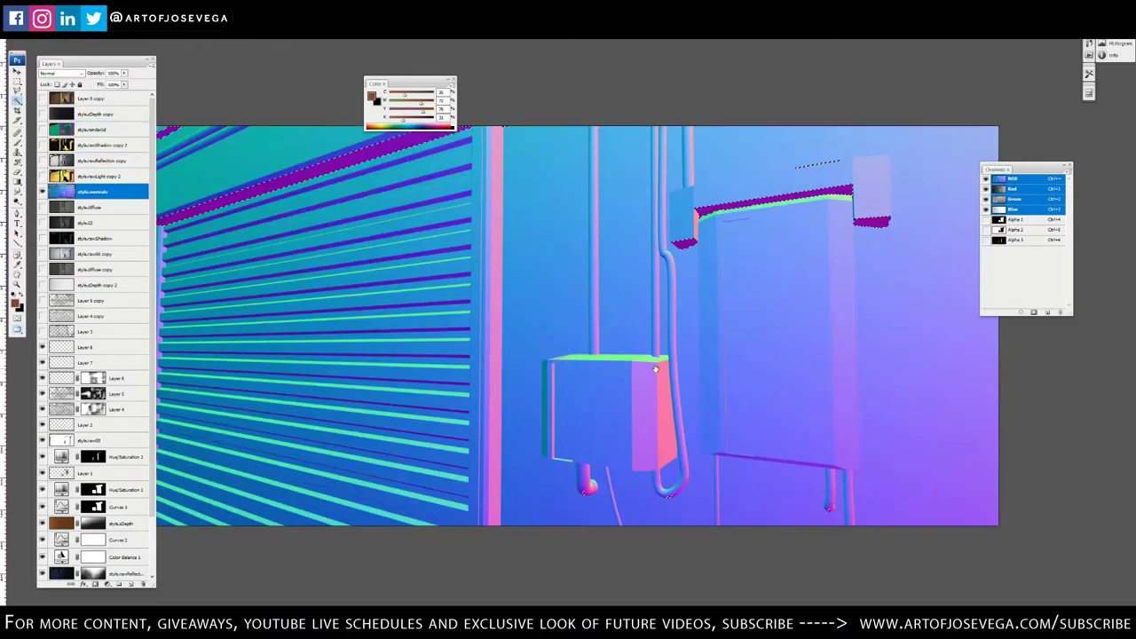
Save the underside selection as a new alpha channel and hide the normals pass
left_click_drag(733, 368, 669, 360)
left_click_drag(382, 203, 440, 235)
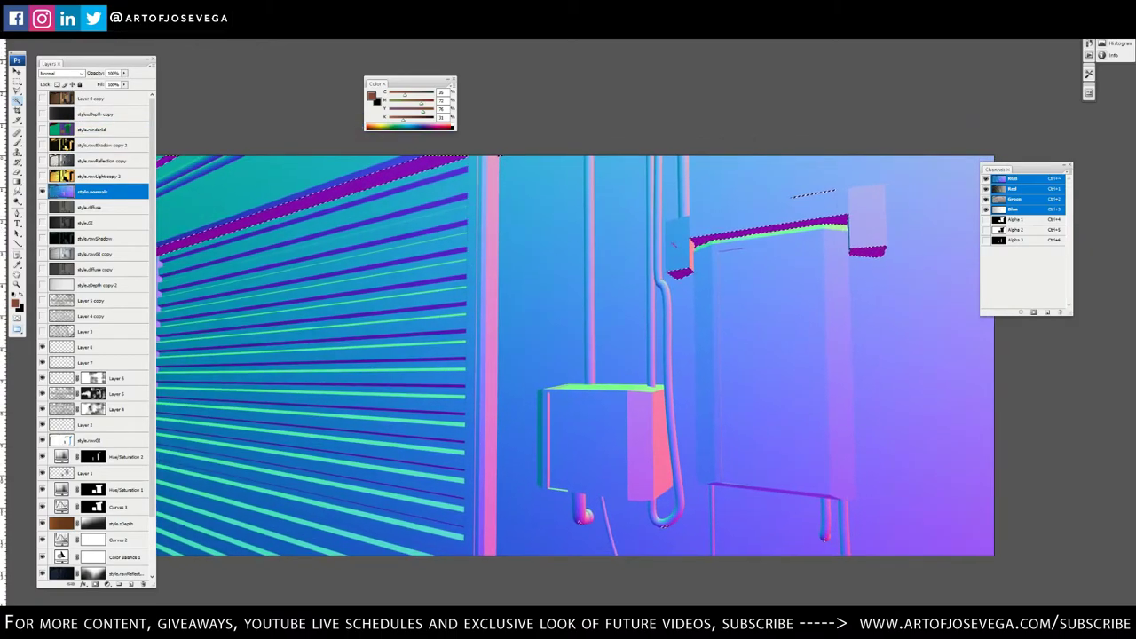
scroll(594, 249, "up", 1)
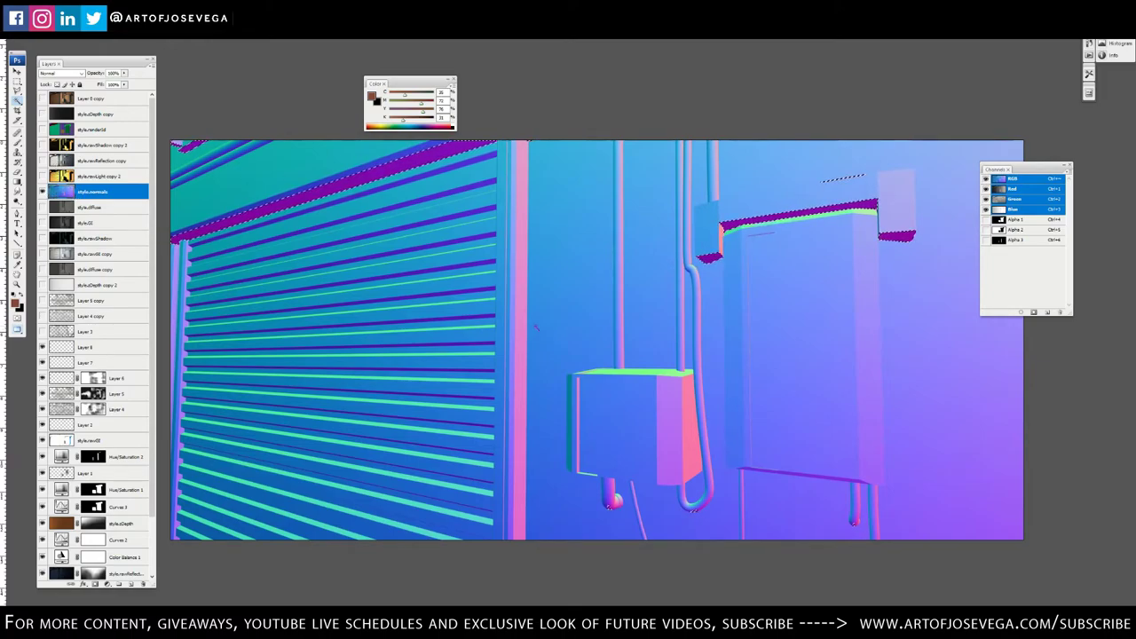
left_click(1032, 312)
left_click(43, 192)
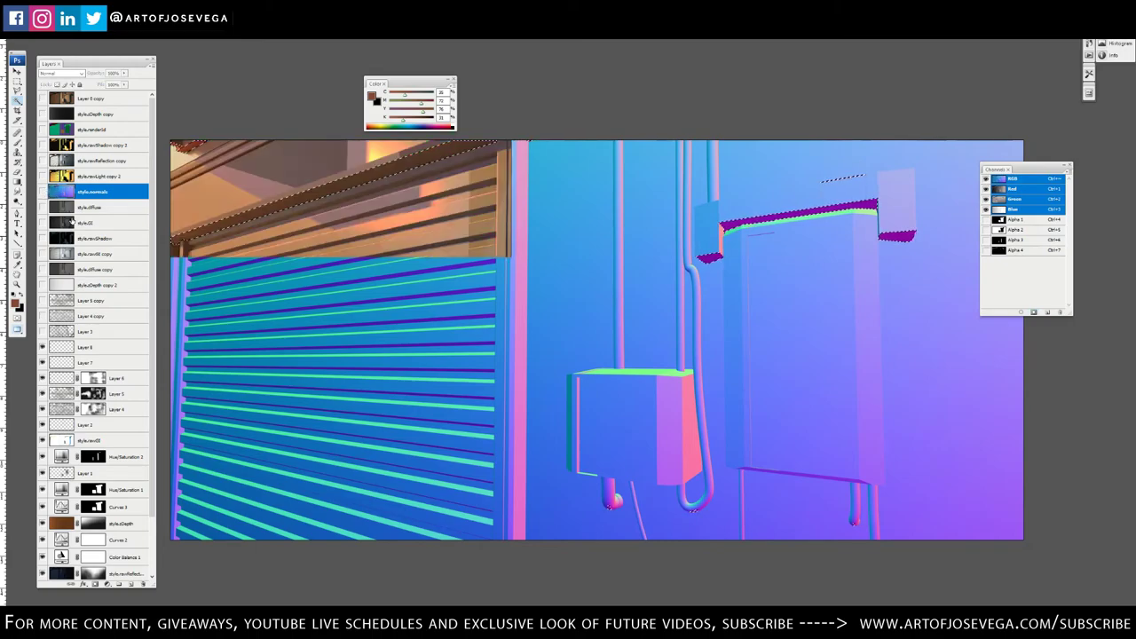
Add a new layer above Layer 8 and choose a preset brush, reducing its size to suit the narrow undersides
left_click(98, 347)
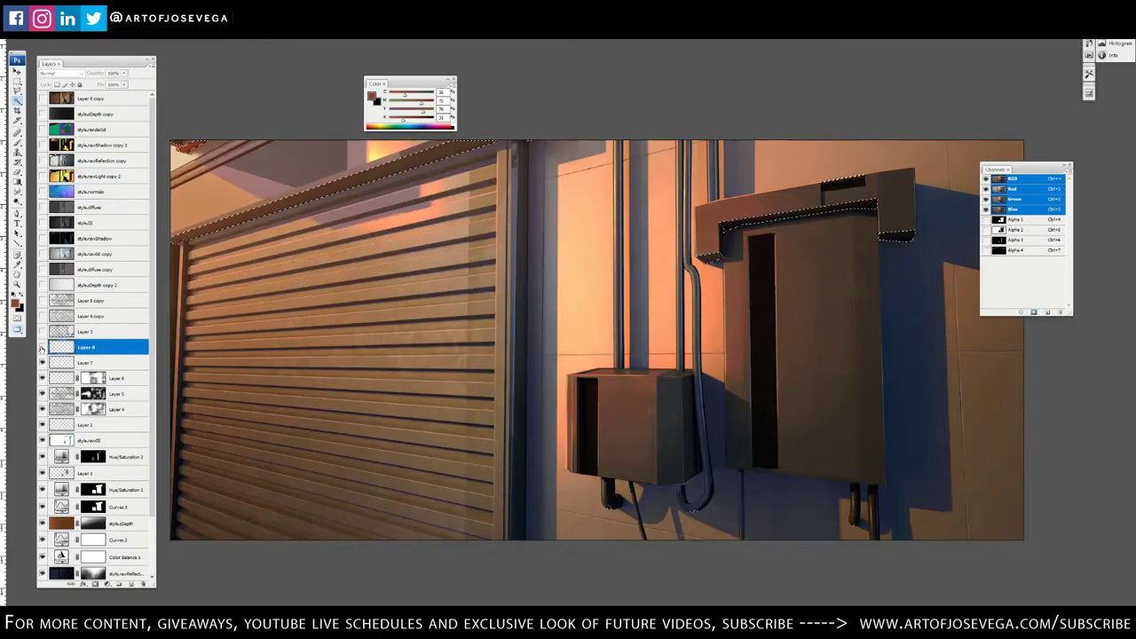
left_click(42, 348)
left_click(129, 584)
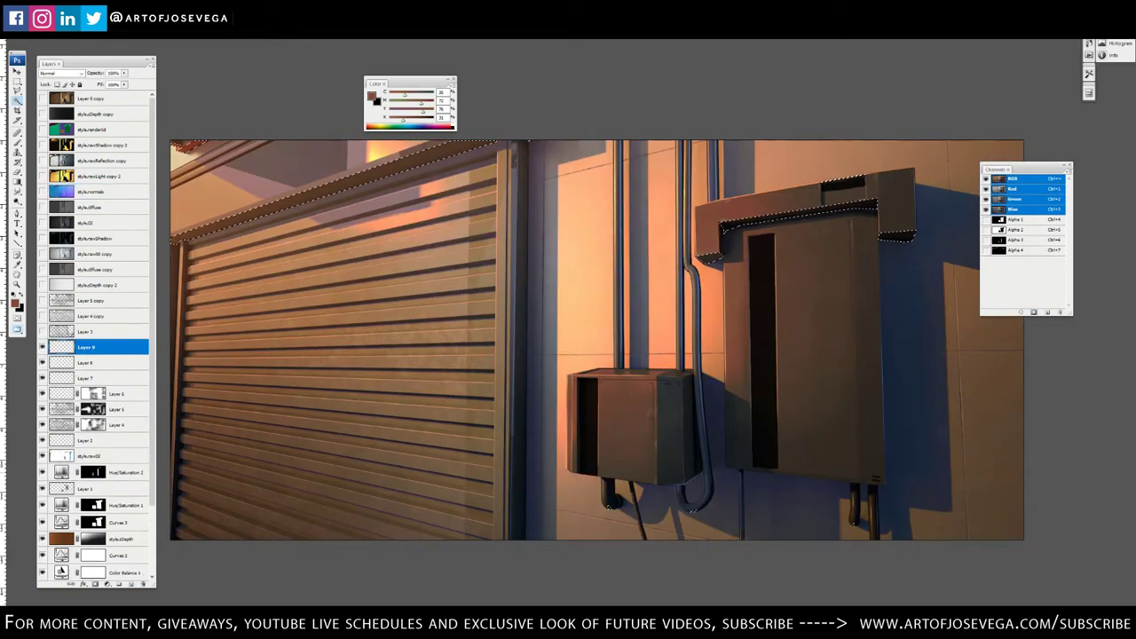
key("b")
right_click(550, 308)
left_click(832, 473)
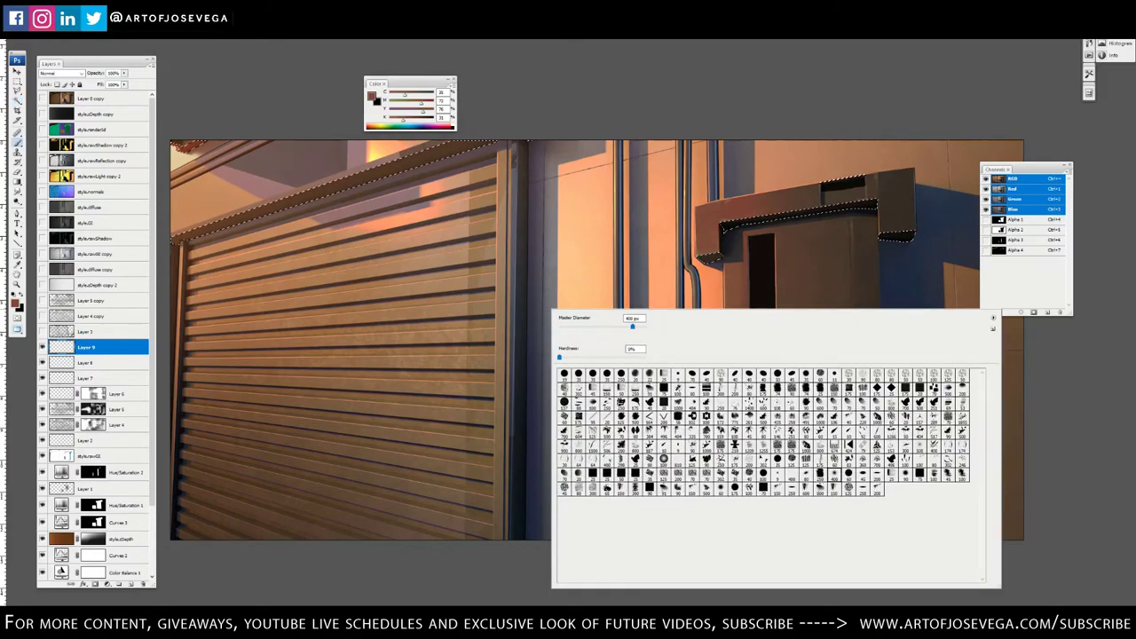
left_click(641, 68)
key("bracketleft")
key("bracketleft")
key("bracketleft")
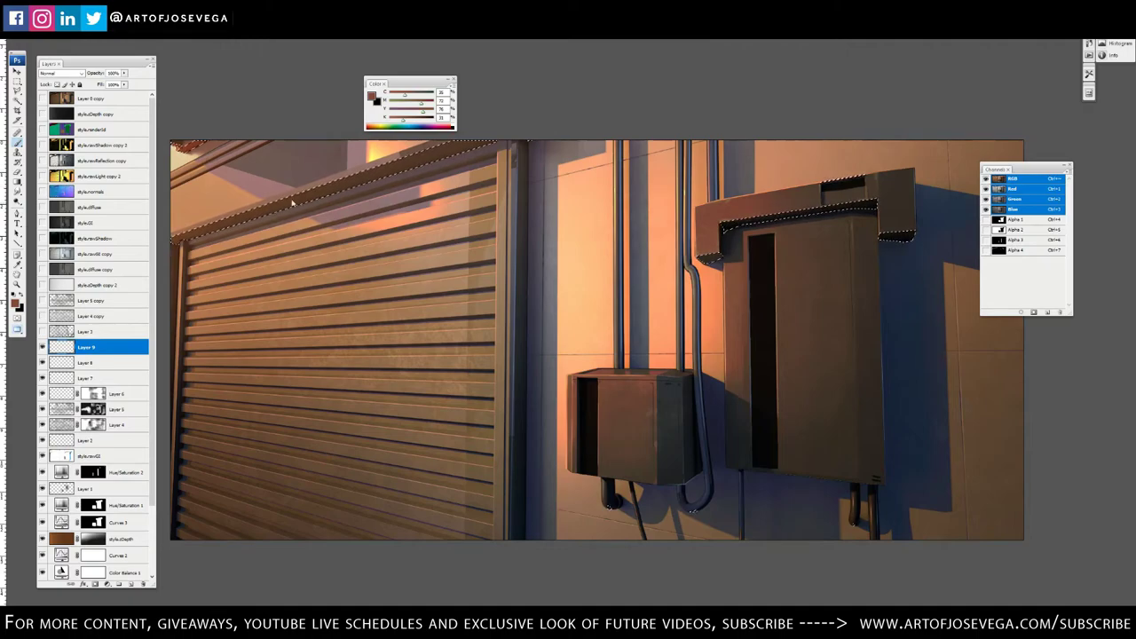
Pick a more saturated reddish brown and paint it as bounce light along the underside of the beam above the shutter
left_click(372, 96)
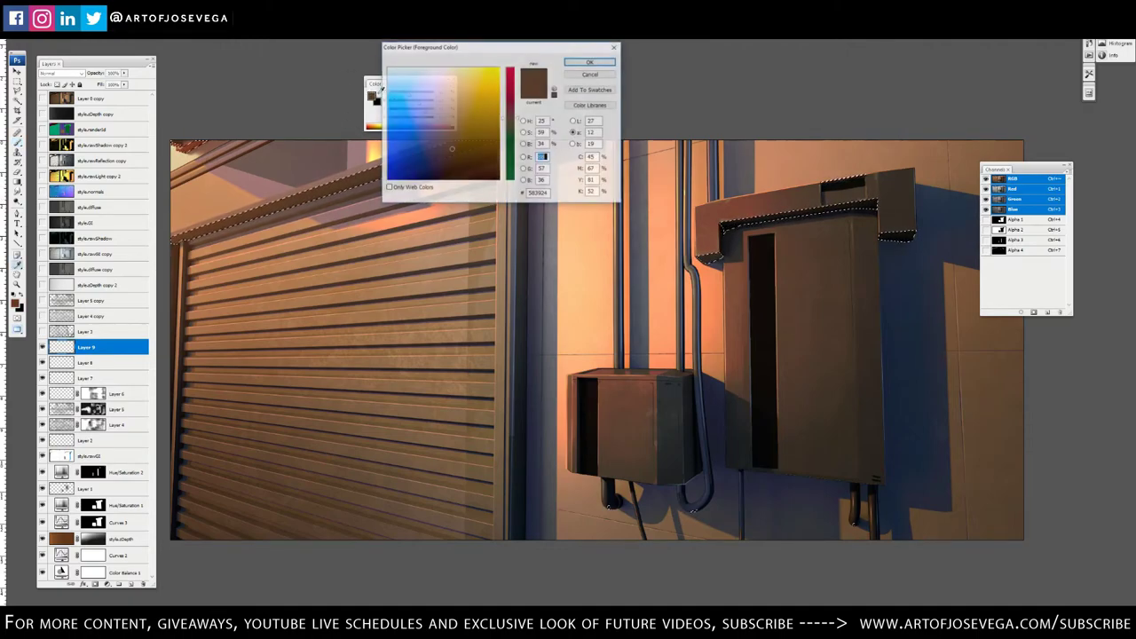
left_click(457, 140)
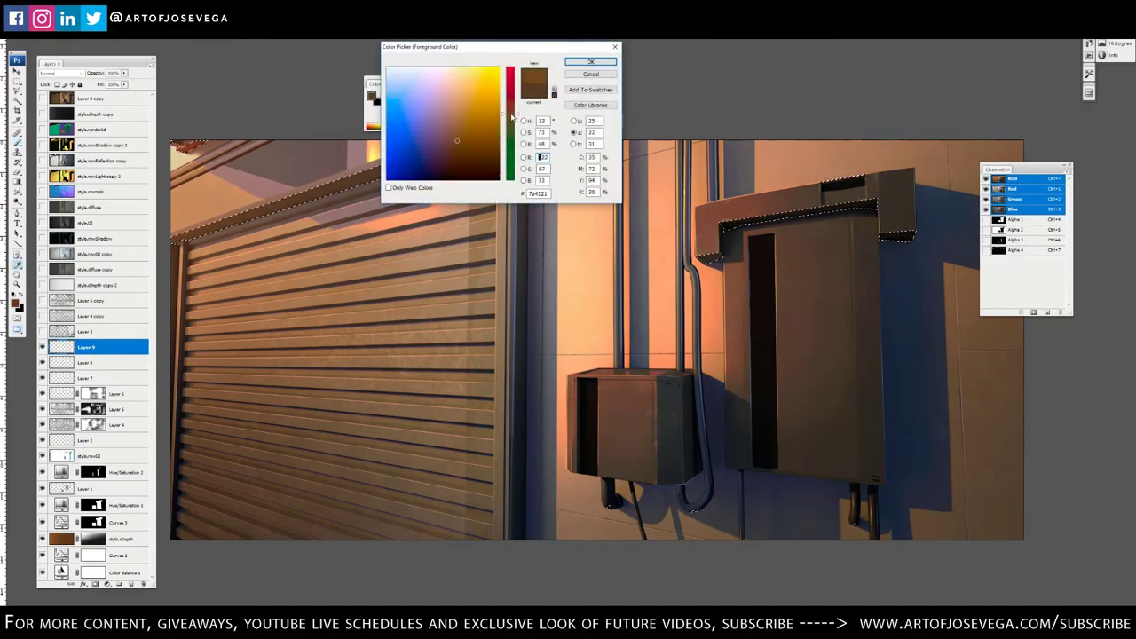
key("Return")
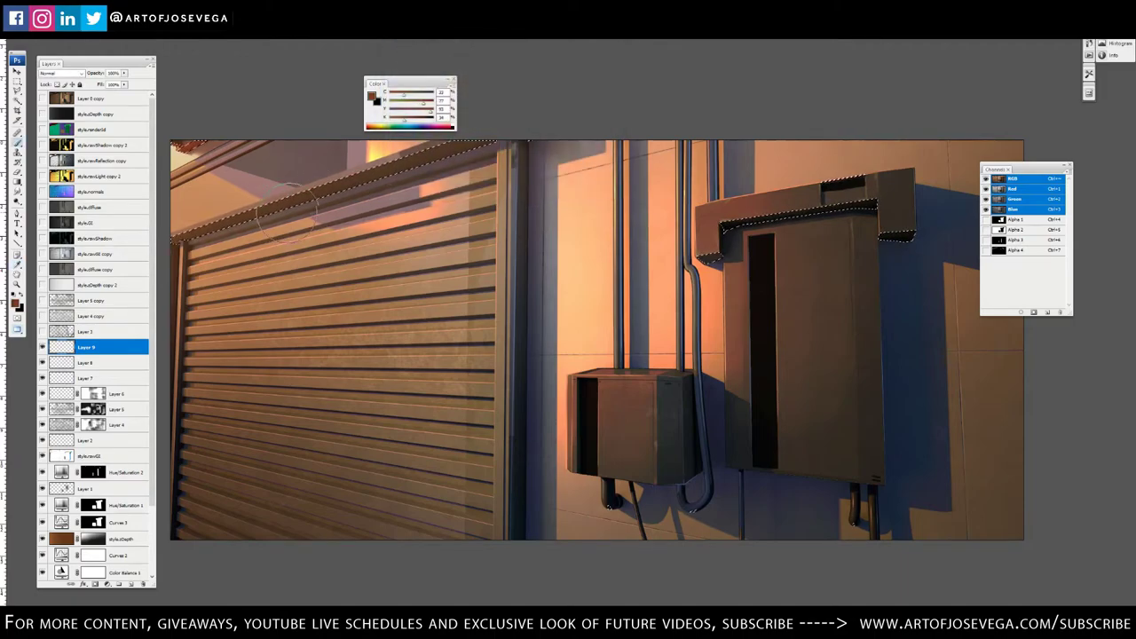
key("ctrl+d")
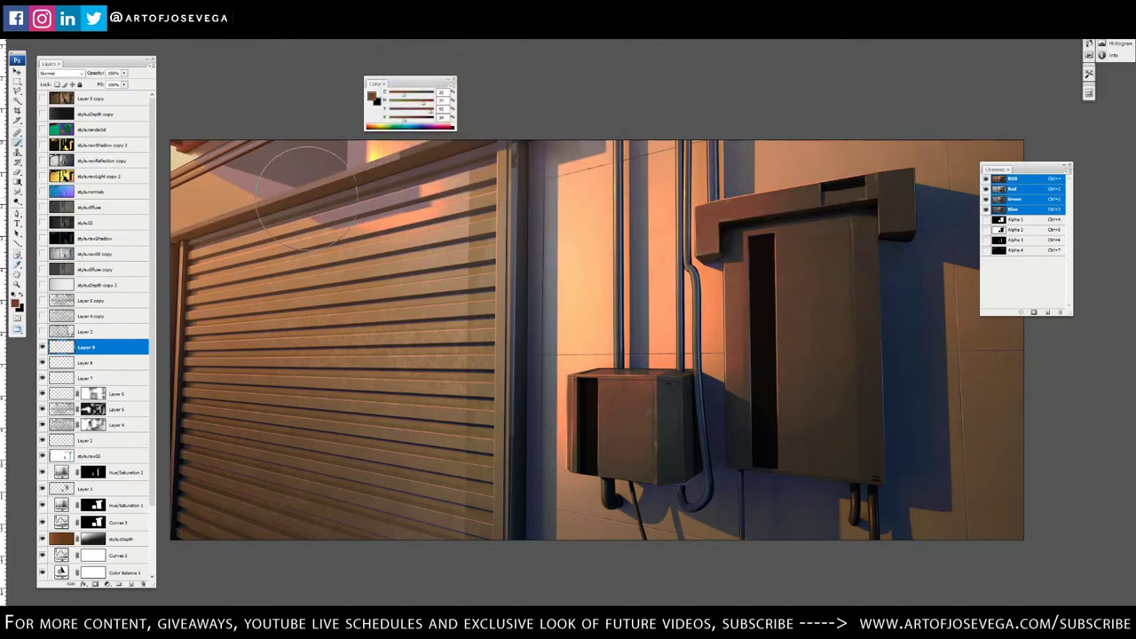
key("[")
key("[")
mouse_move(280, 204)
left_mouse_down()
mouse_move(337, 182)
mouse_move(249, 213)
mouse_move(279, 218)
mouse_move(304, 184)
mouse_move(393, 146)
left_mouse_up()
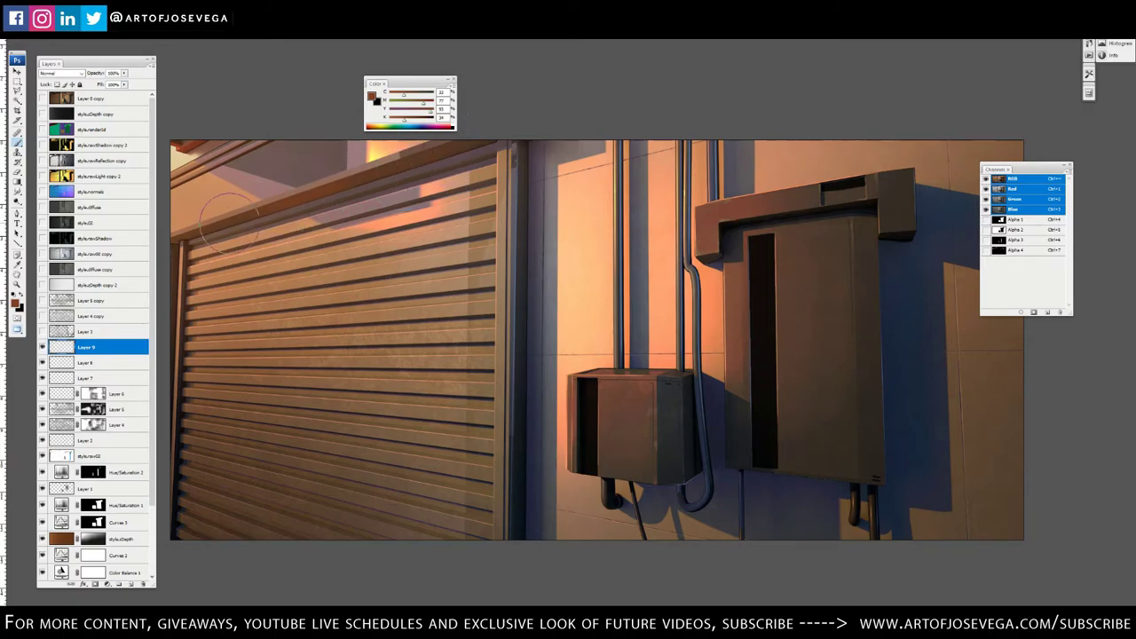
left_click_drag(220, 216, 468, 169)
left_click_drag(307, 196, 388, 174)
Paint reddish brown bounce light on the underside of the large box's overhanging cover, sampling a darker tone for its shaded stretch
left_click_drag(909, 223, 886, 225)
left_click(899, 238, "alt")
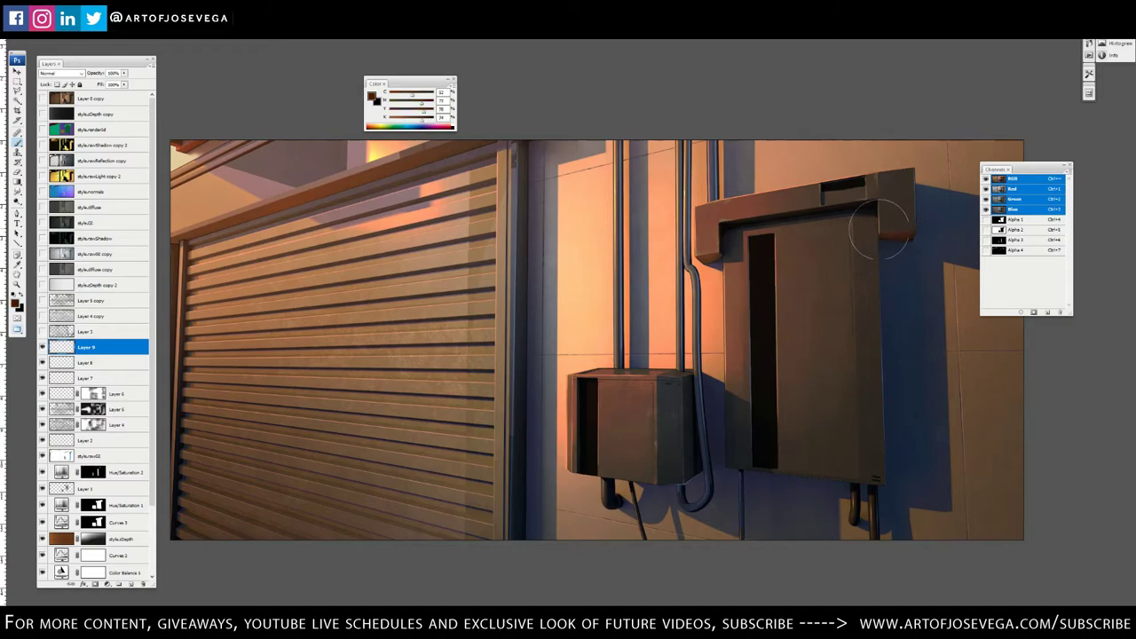
mouse_move(792, 215)
left_mouse_down()
mouse_move(827, 208)
mouse_move(743, 216)
mouse_move(848, 200)
mouse_move(711, 229)
mouse_move(836, 202)
mouse_move(710, 253)
left_mouse_up()
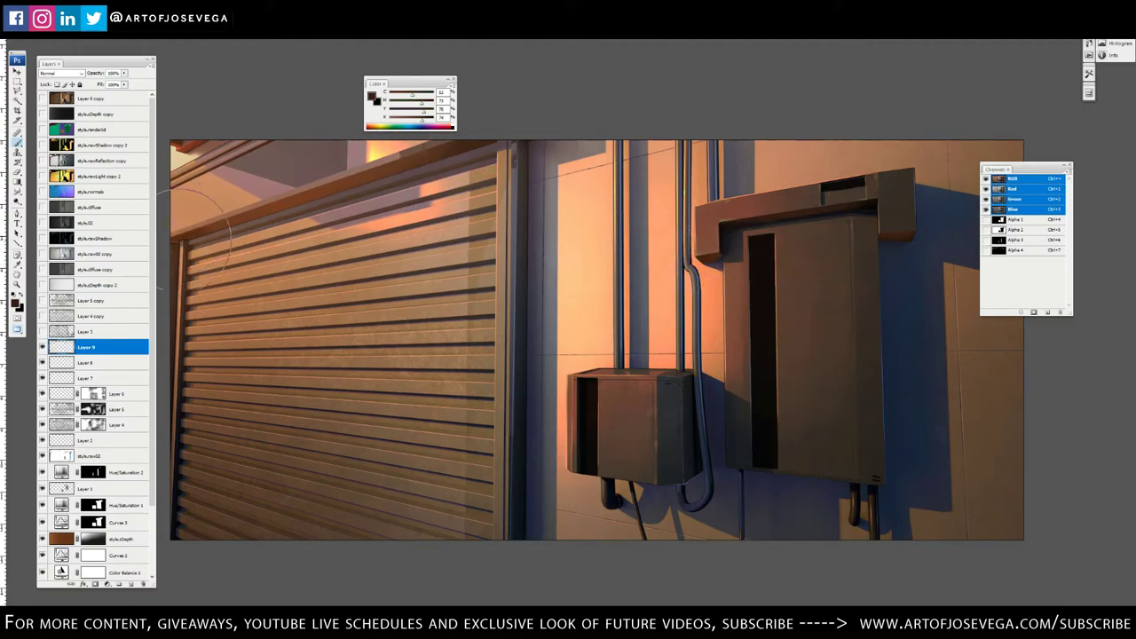
Sample the brown from the shutter's top beam and review the bounce light across the whole painting
left_click(285, 203, "alt")
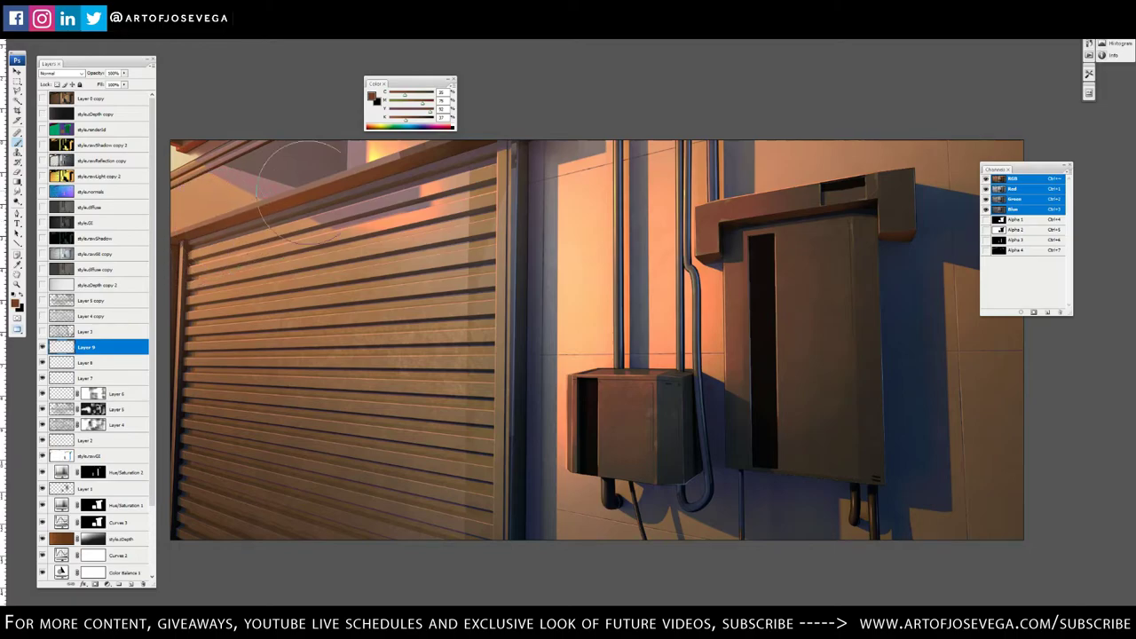
key("ctrl+minus")
left_click_drag(389, 458, 353, 446)
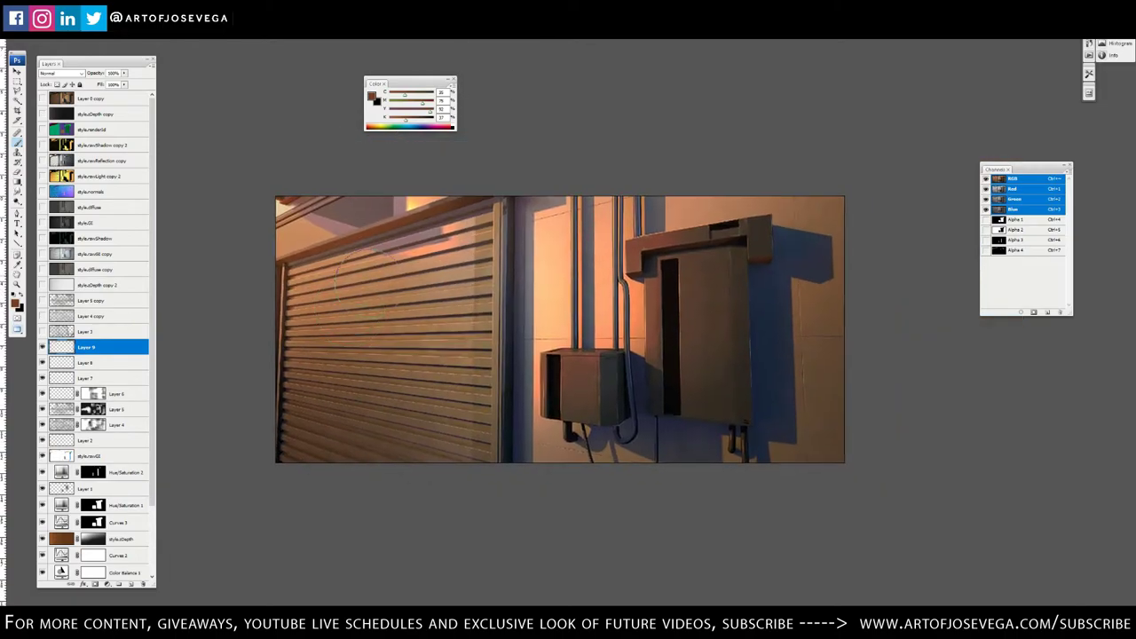
key("m")
key("ctrl+plus")
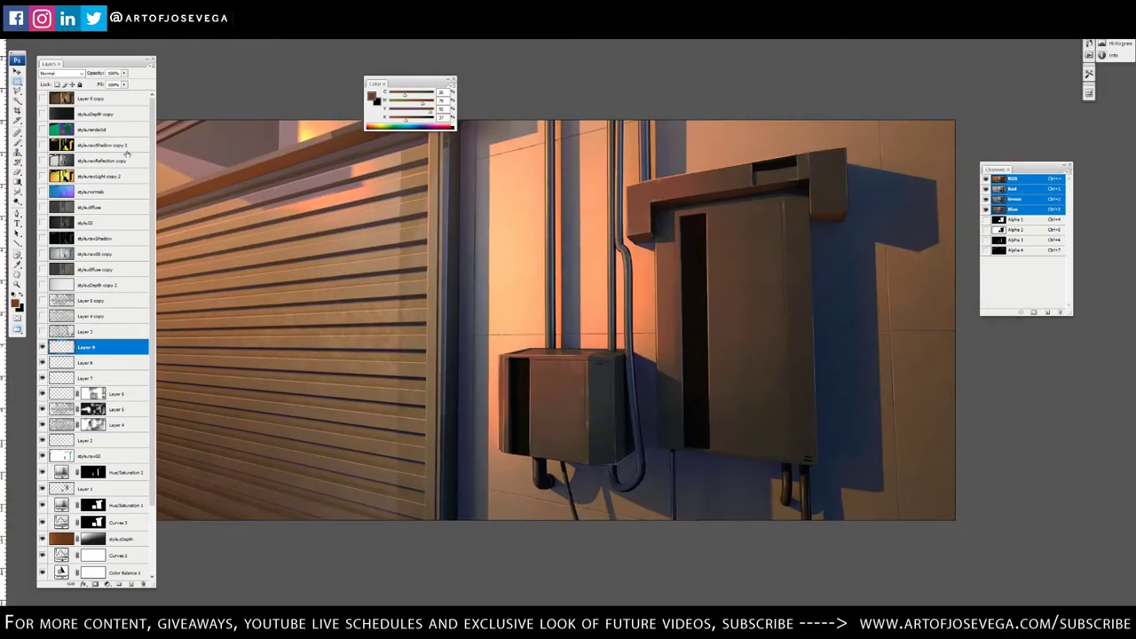
Show the normals pass and select the small box's pink side face together with all similarly coloured surfaces
left_click(93, 193)
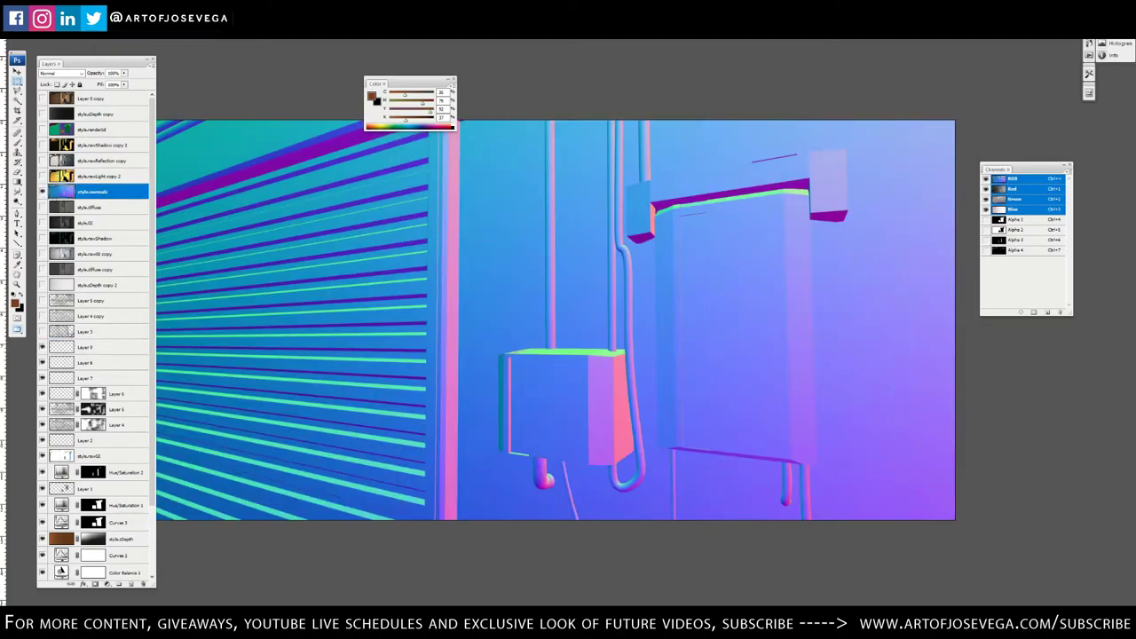
left_click_drag(504, 299, 505, 304)
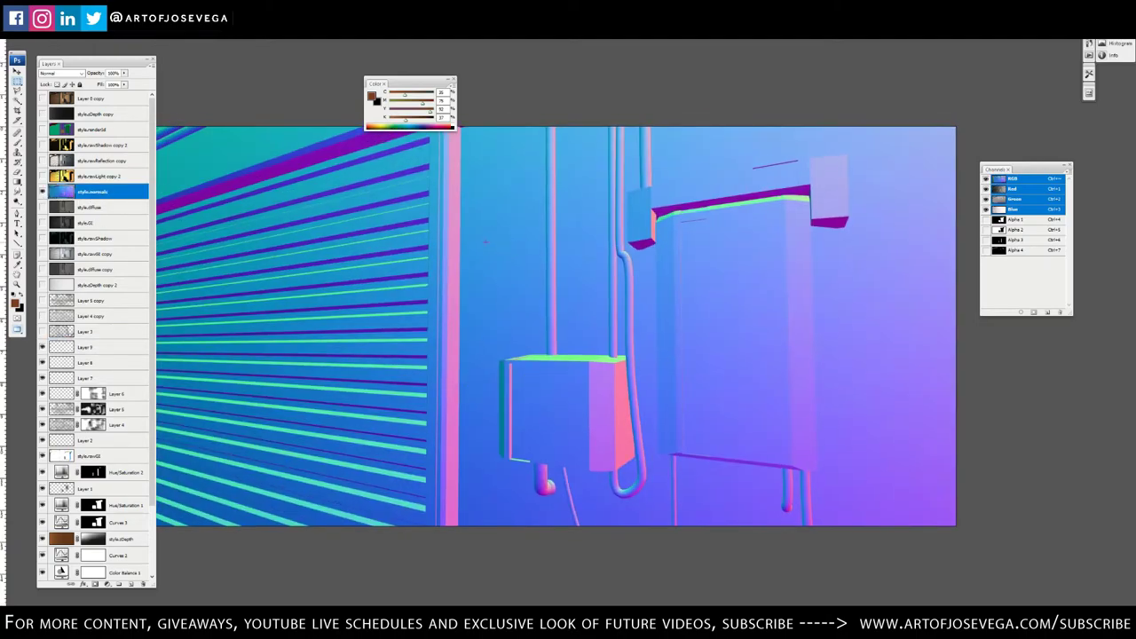
key("w")
left_click(624, 421)
left_click(79, 4)
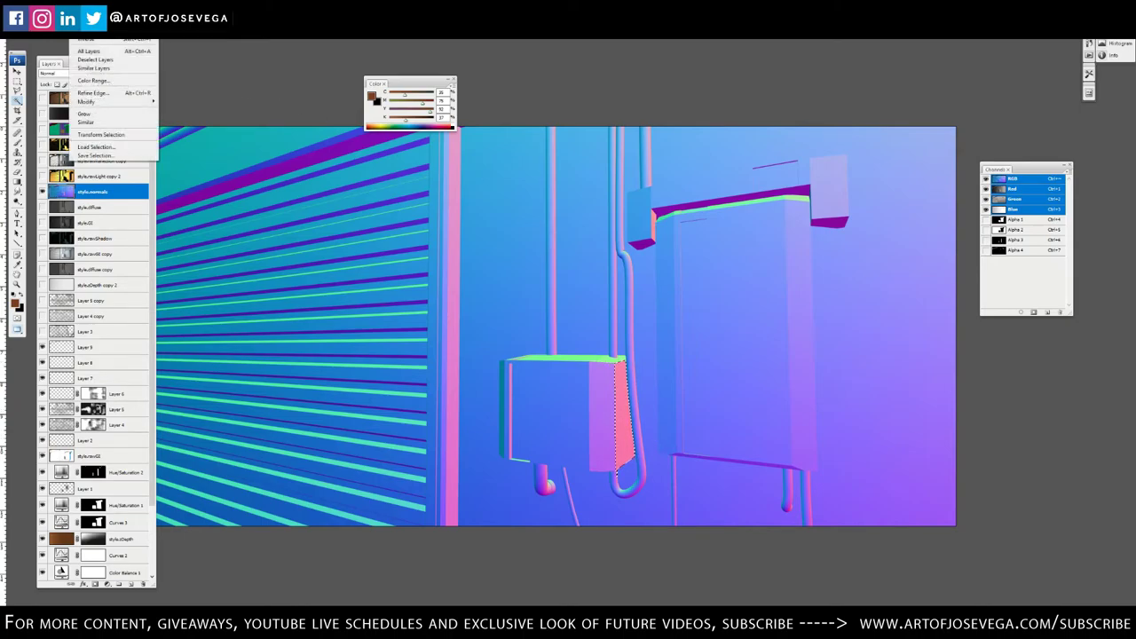
left_click(95, 123)
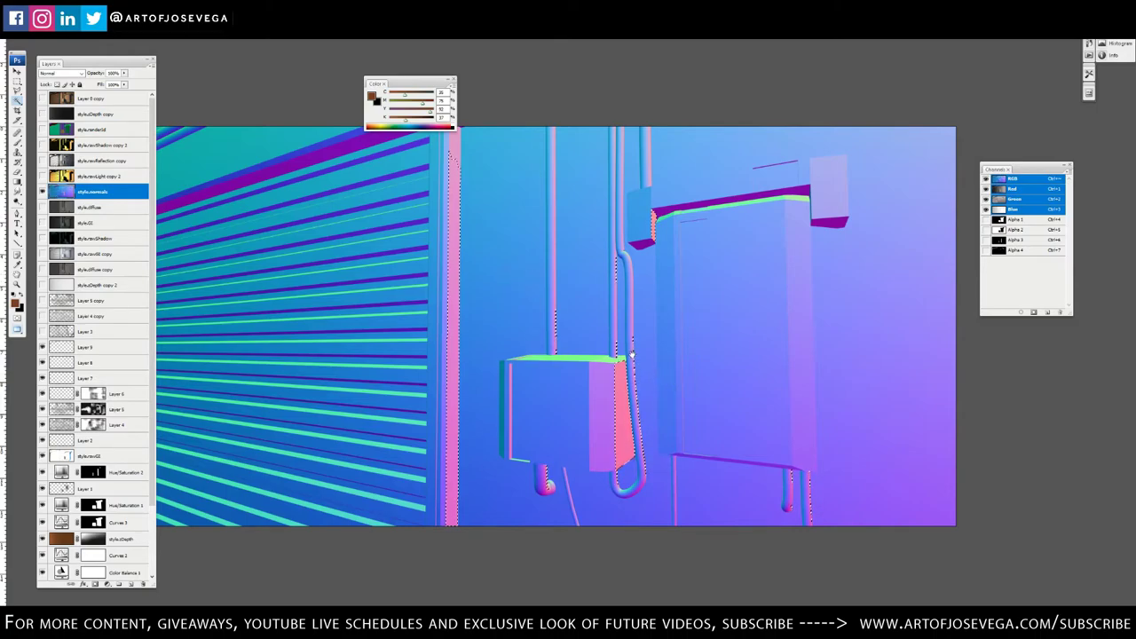
Save the side-face selection as a new alpha channel and return to Layer 9 with the normals pass hidden
left_click_drag(631, 354, 795, 361)
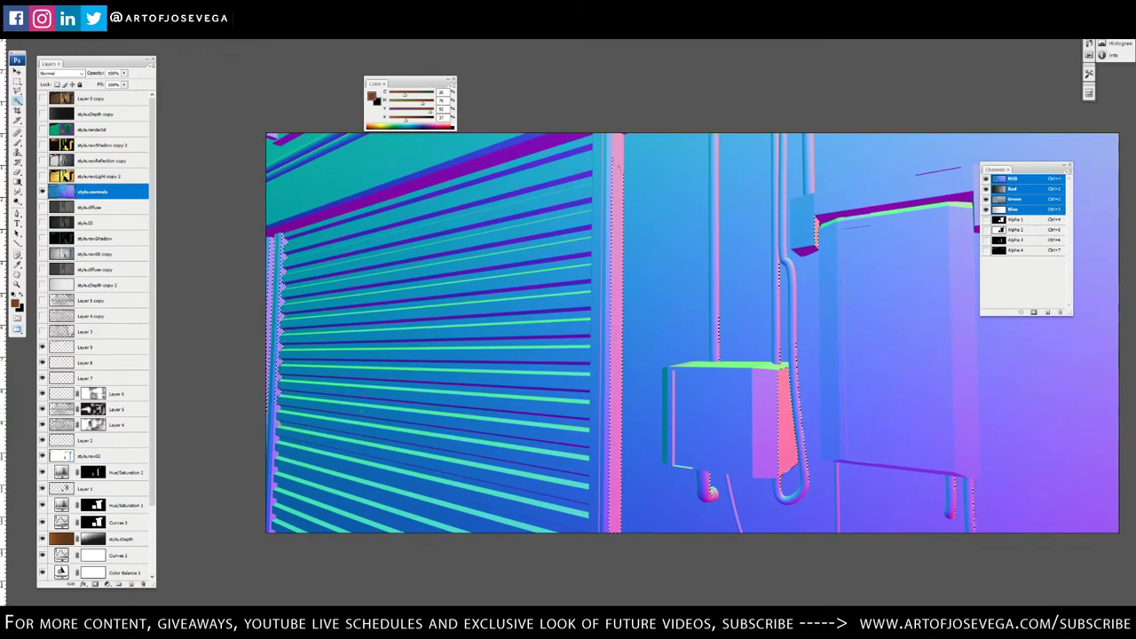
left_click_drag(367, 353, 340, 380)
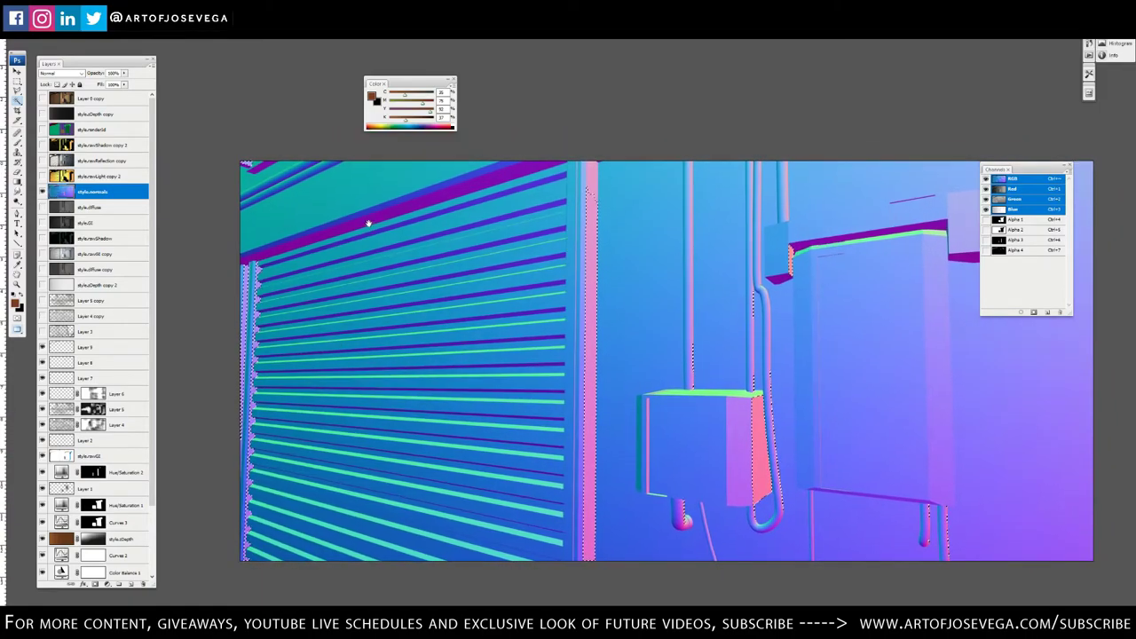
left_click_drag(369, 223, 328, 217)
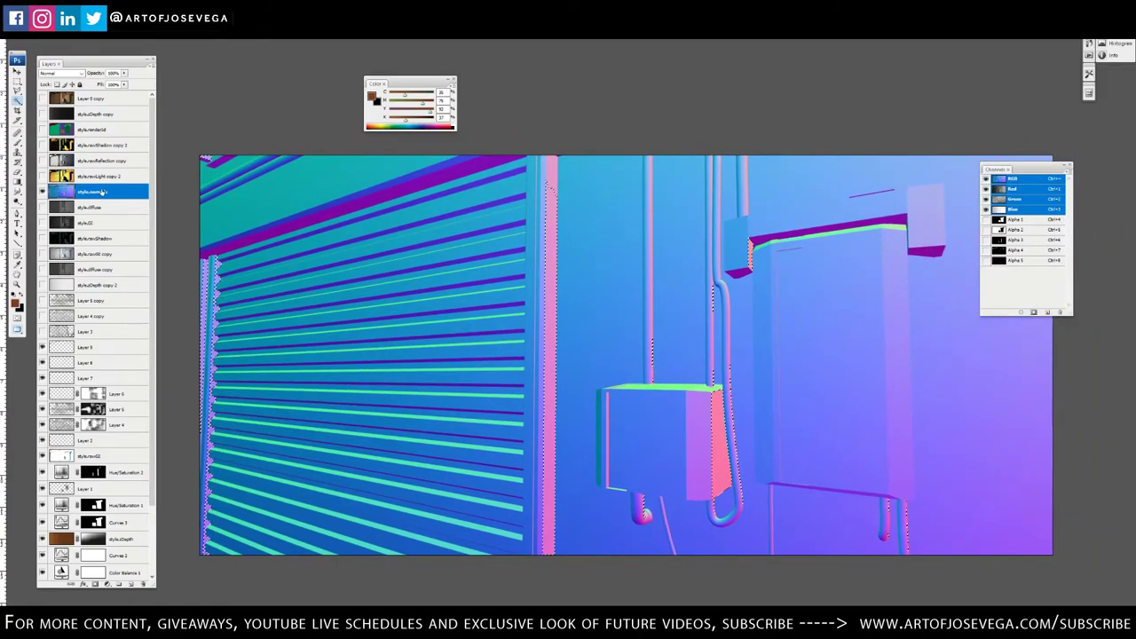
left_click(42, 192)
left_click(89, 347)
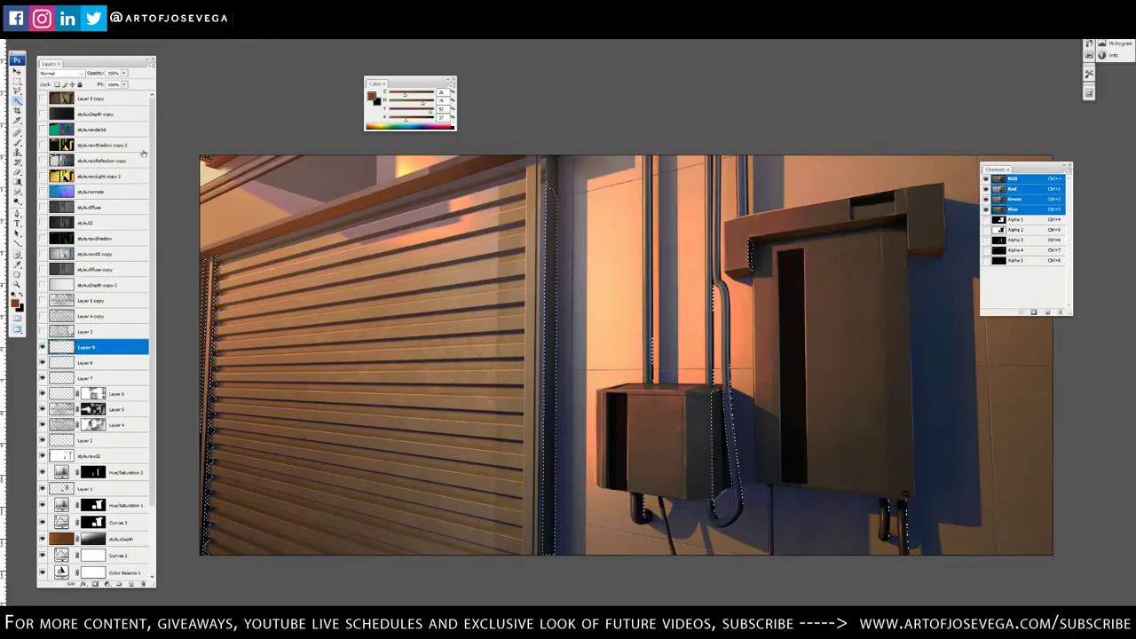
Sample the dark tone of the post beside the shutter and restore the pink side-face selection
key("ctrl+d")
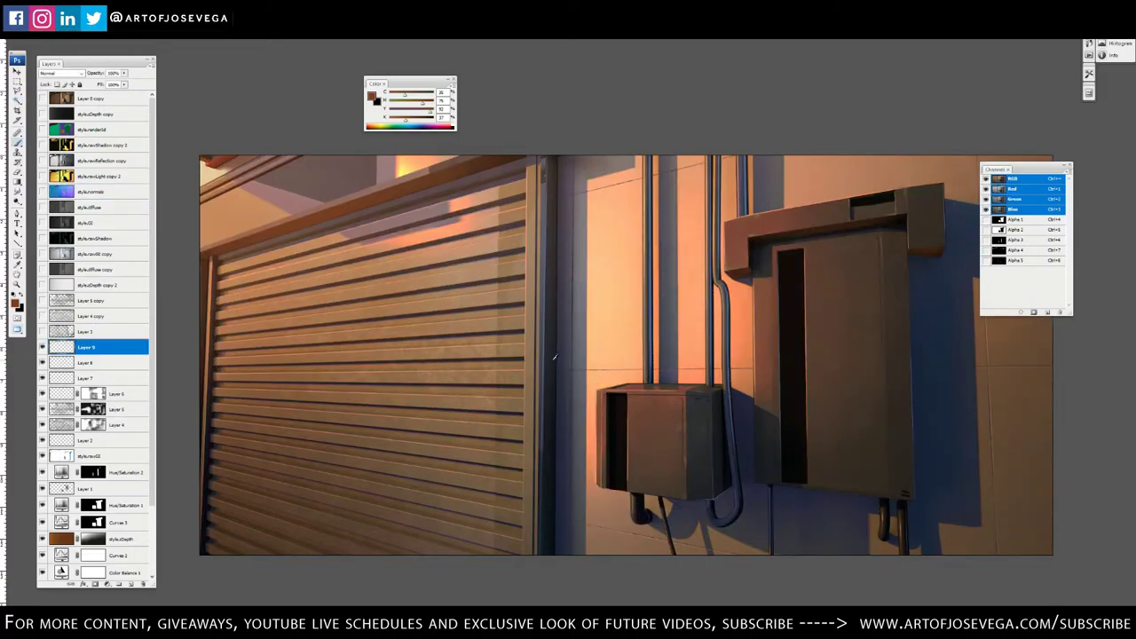
left_click(553, 360, "alt")
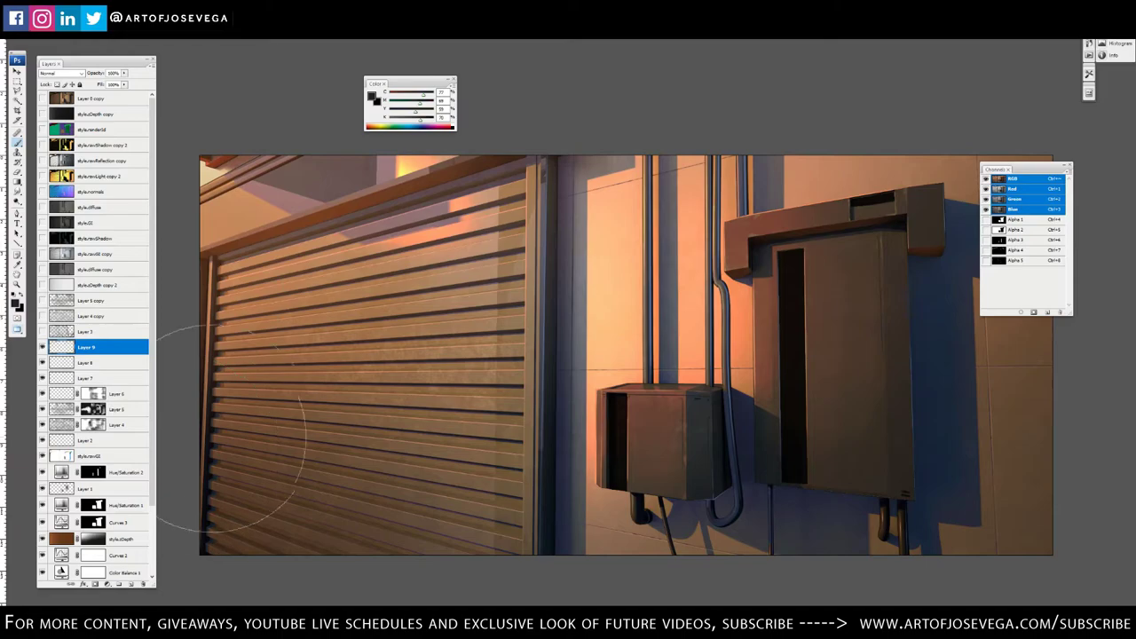
left_click_drag(499, 360, 457, 358)
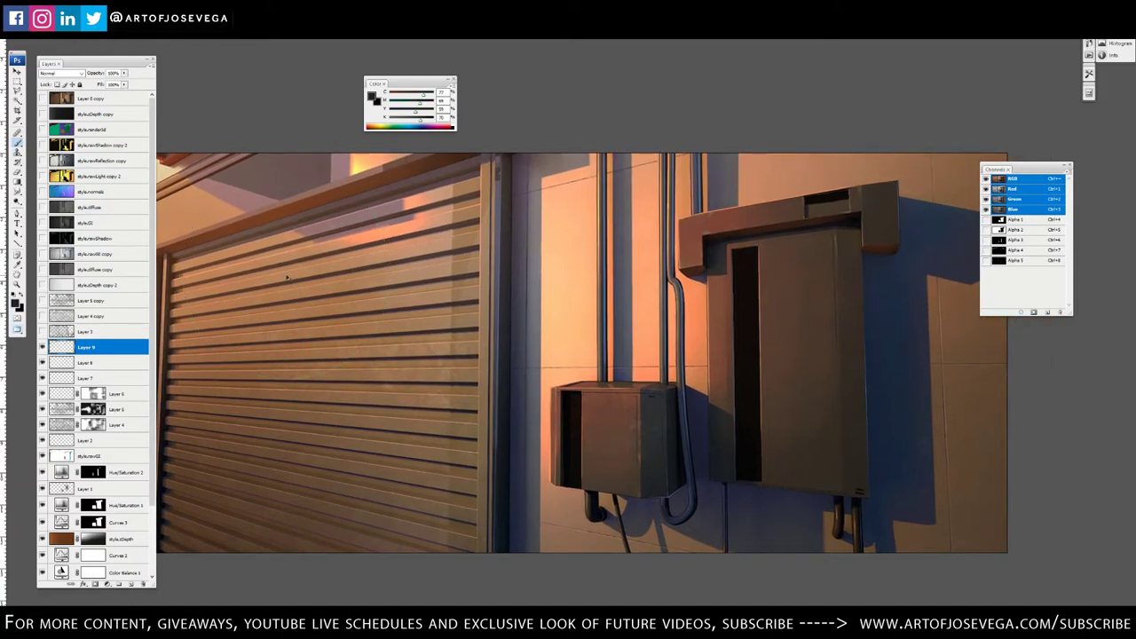
key("ctrl+shift+d")
key("ctrl+d")
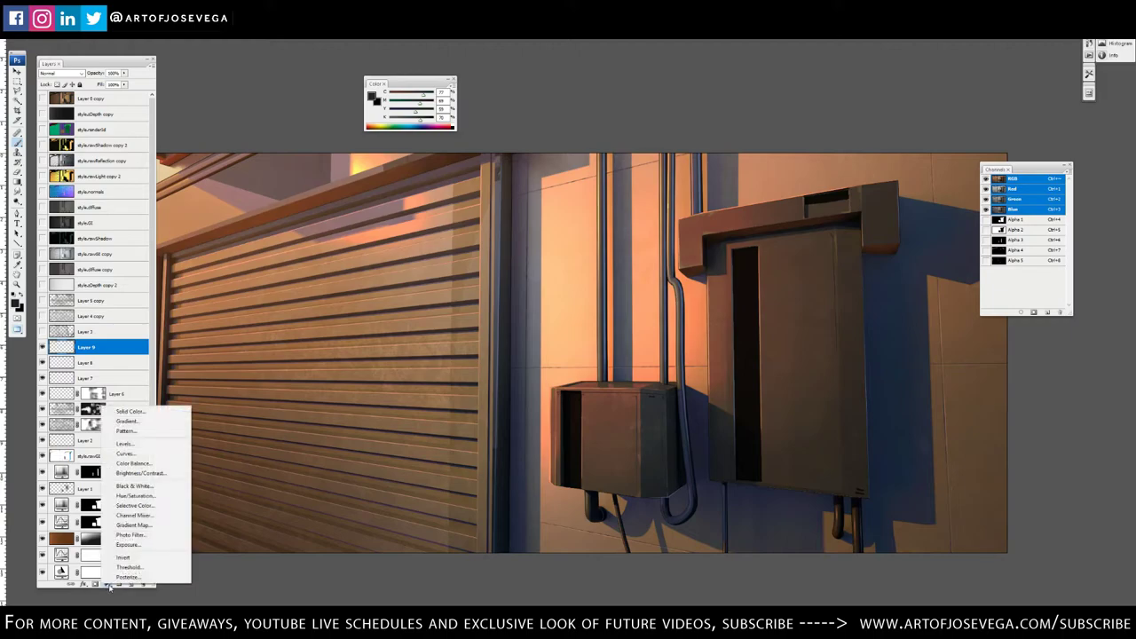
Add a Photo Filter adjustment masked to the selected side faces, using a cooling filter at reduced density
left_click(129, 535)
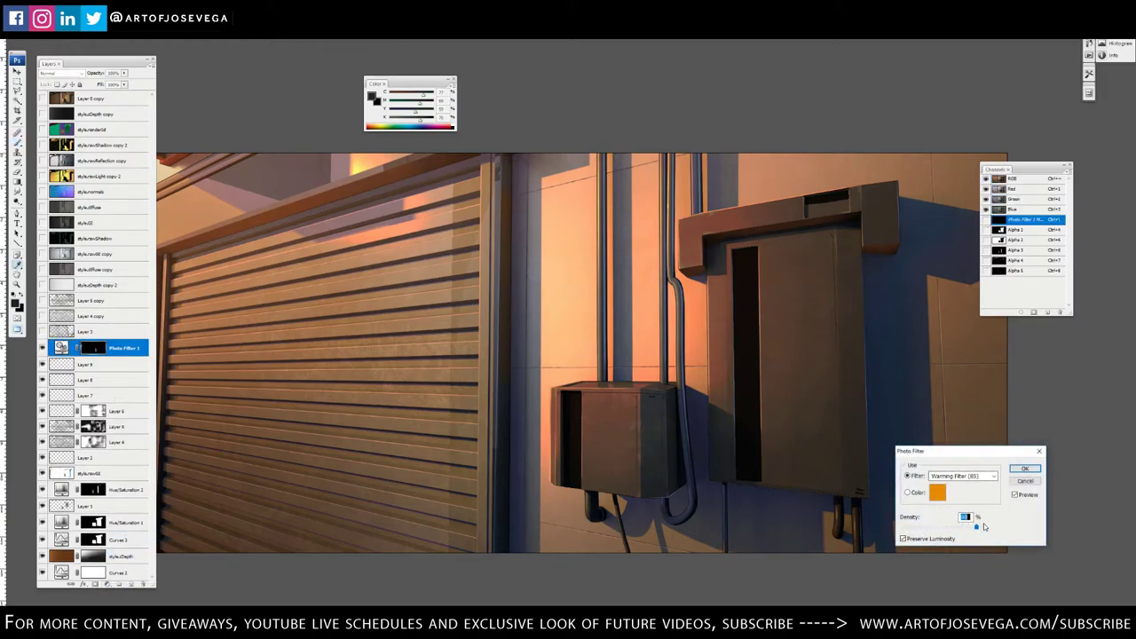
left_click_drag(976, 527, 979, 527)
left_click(959, 477)
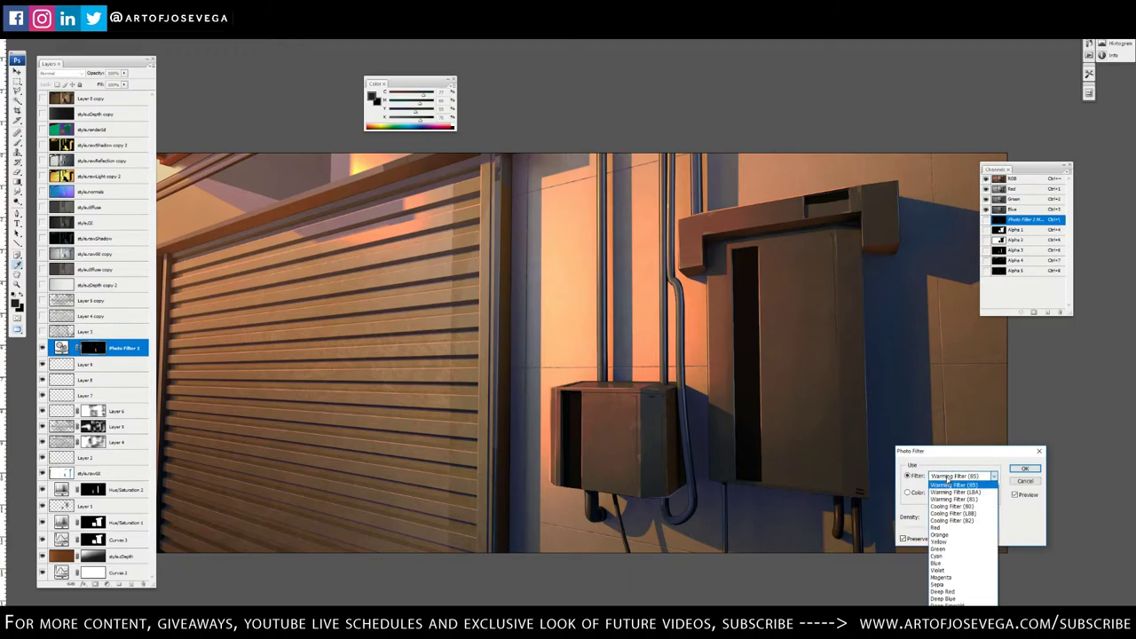
left_click(943, 504)
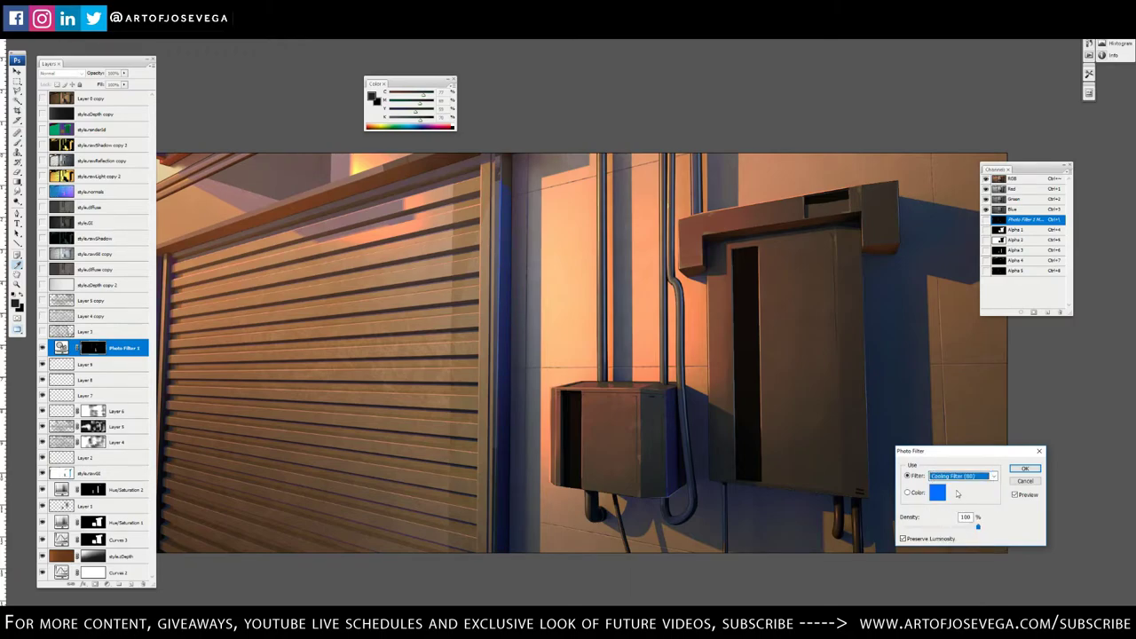
key("Down")
key("Down")
left_click_drag(979, 530, 957, 528)
key("Return")
Set the Photo Filter layer's blend mode to Screen
left_click(63, 74)
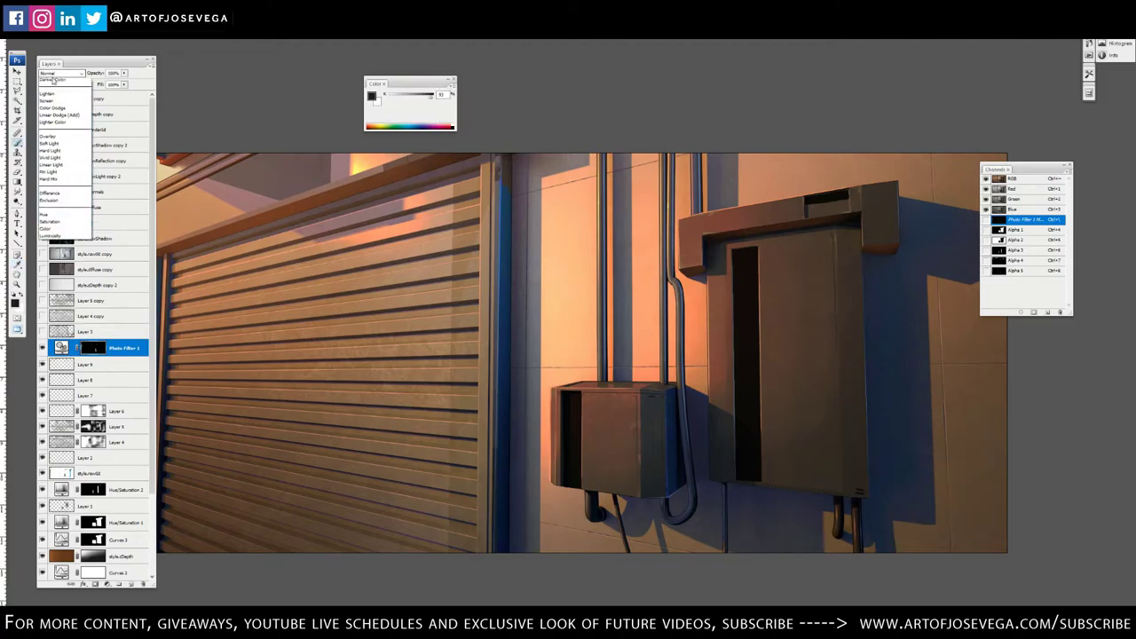
left_click(57, 147)
key("Down")
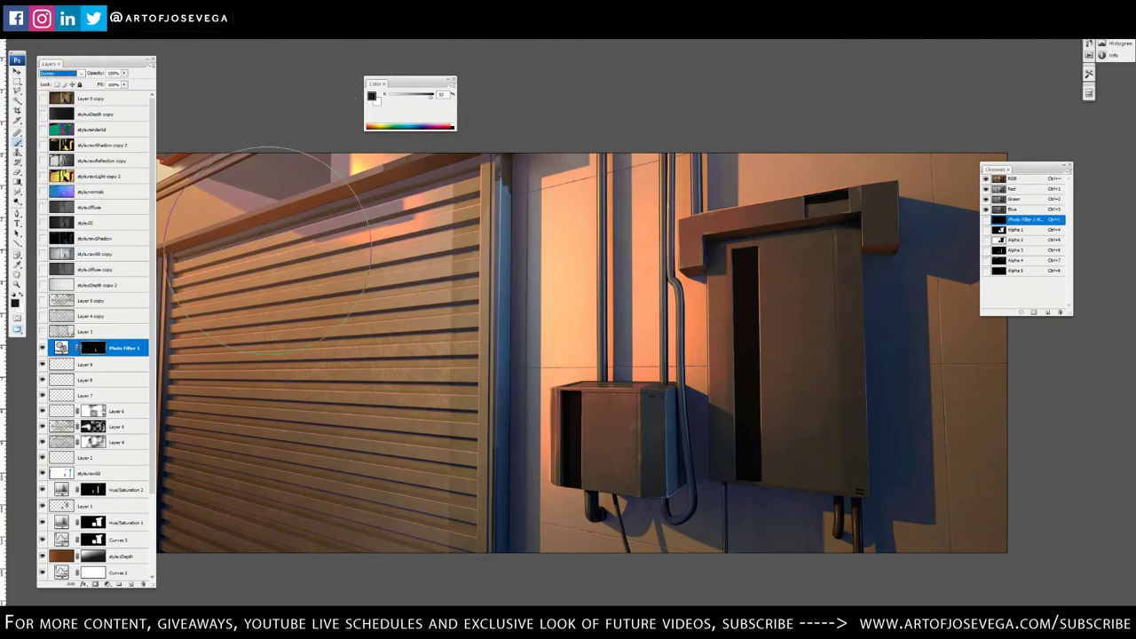
key("Down")
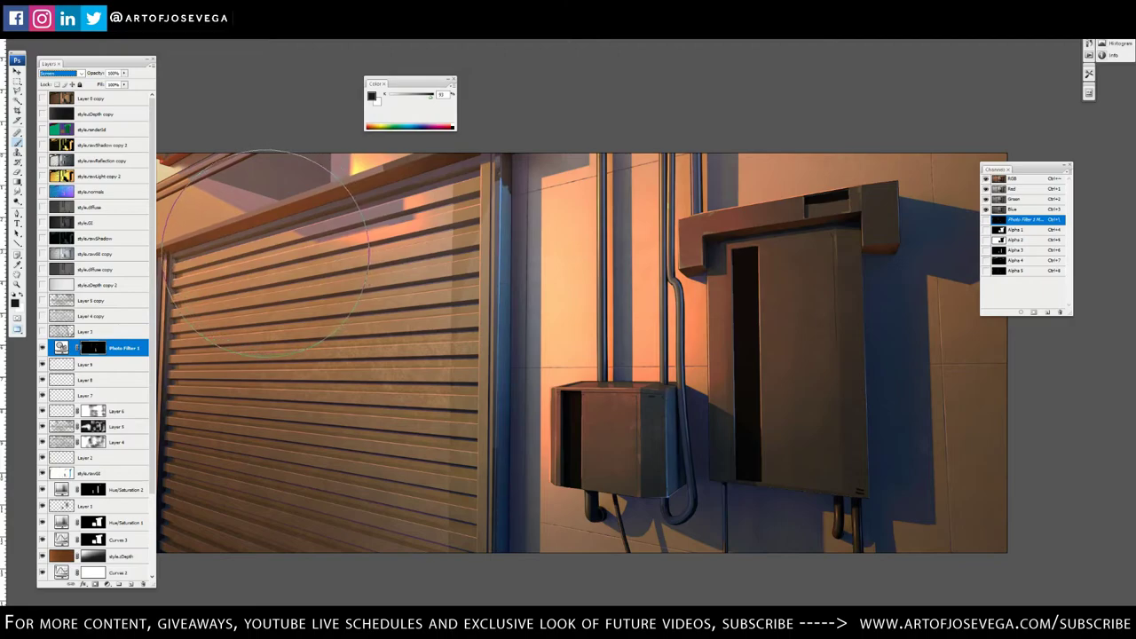
key("Up")
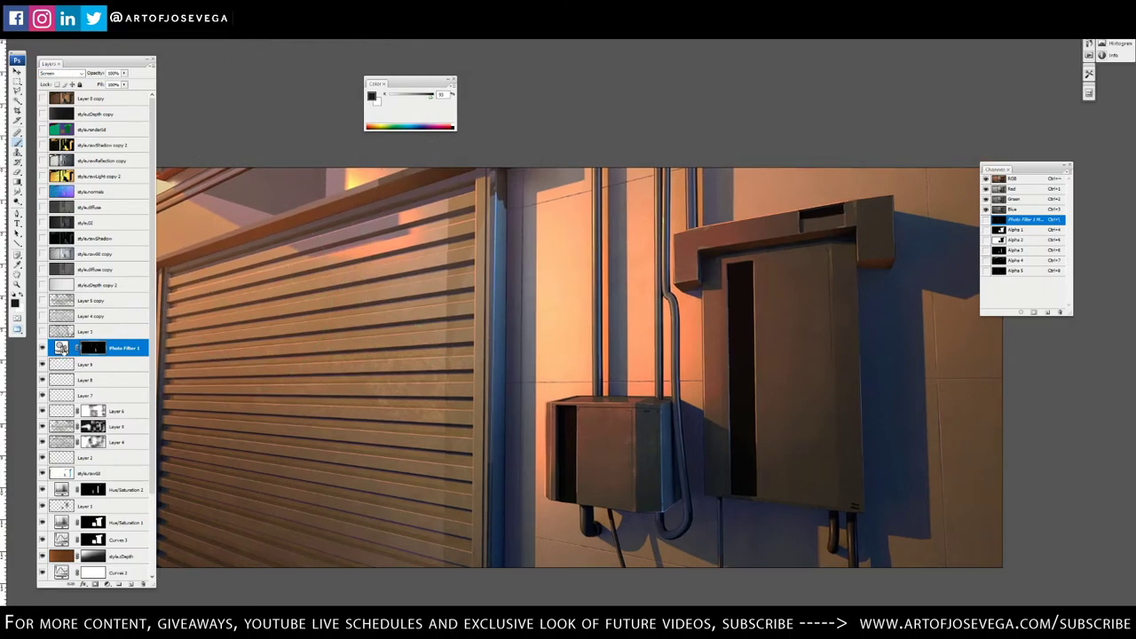
Soften the cool light by painting dark with a smaller brush on the filter mask along the shutter's post and the small box's side
key("[")
key("[")
key("[")
key("[")
key("[")
mouse_move(500, 133)
left_mouse_down()
mouse_move(488, 285)
mouse_move(503, 217)
mouse_move(474, 399)
mouse_move(484, 572)
left_mouse_up()
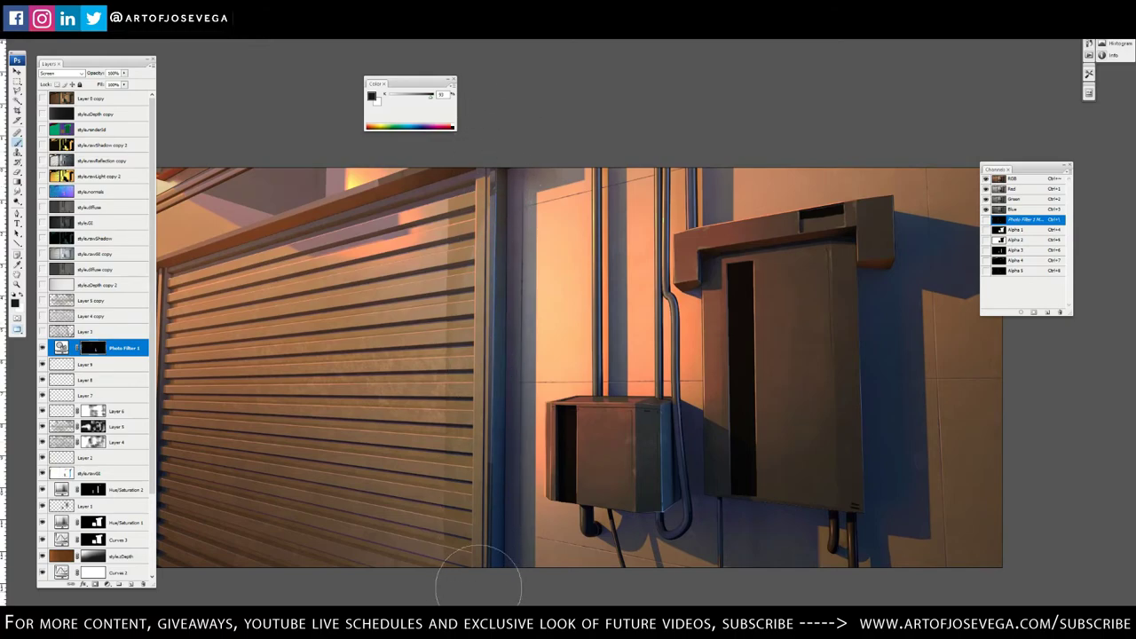
mouse_move(677, 541)
left_mouse_down()
mouse_move(691, 402)
mouse_move(692, 451)
mouse_move(654, 381)
mouse_move(697, 514)
mouse_move(666, 431)
left_mouse_up()
key("[")
key("[")
key("[")
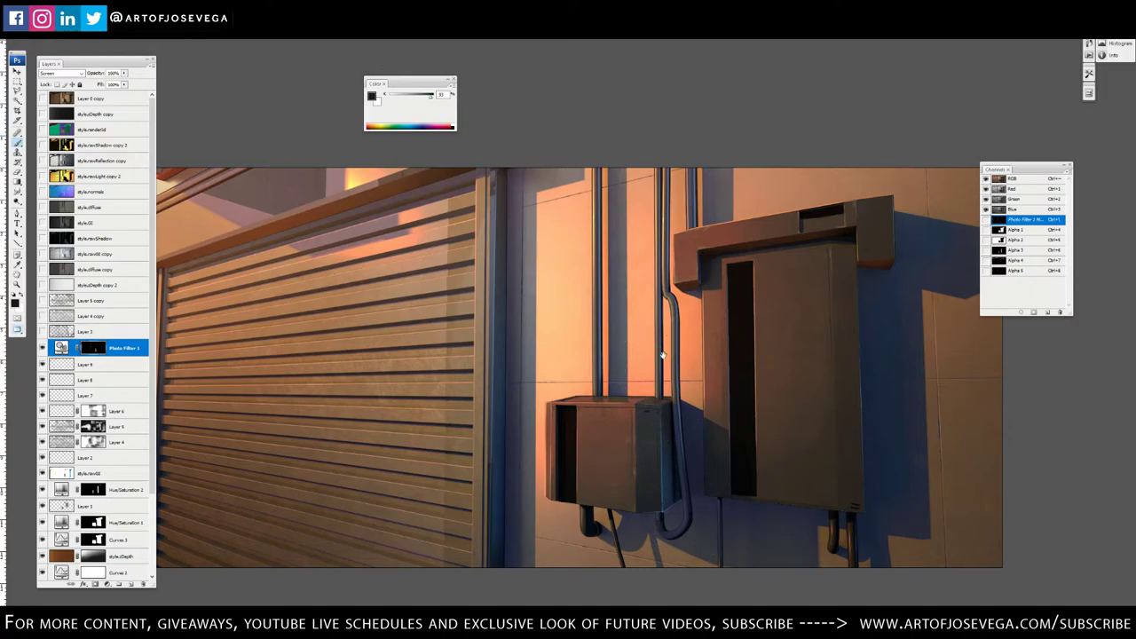
left_click_drag(665, 336, 665, 355)
left_click_drag(457, 309, 620, 290)
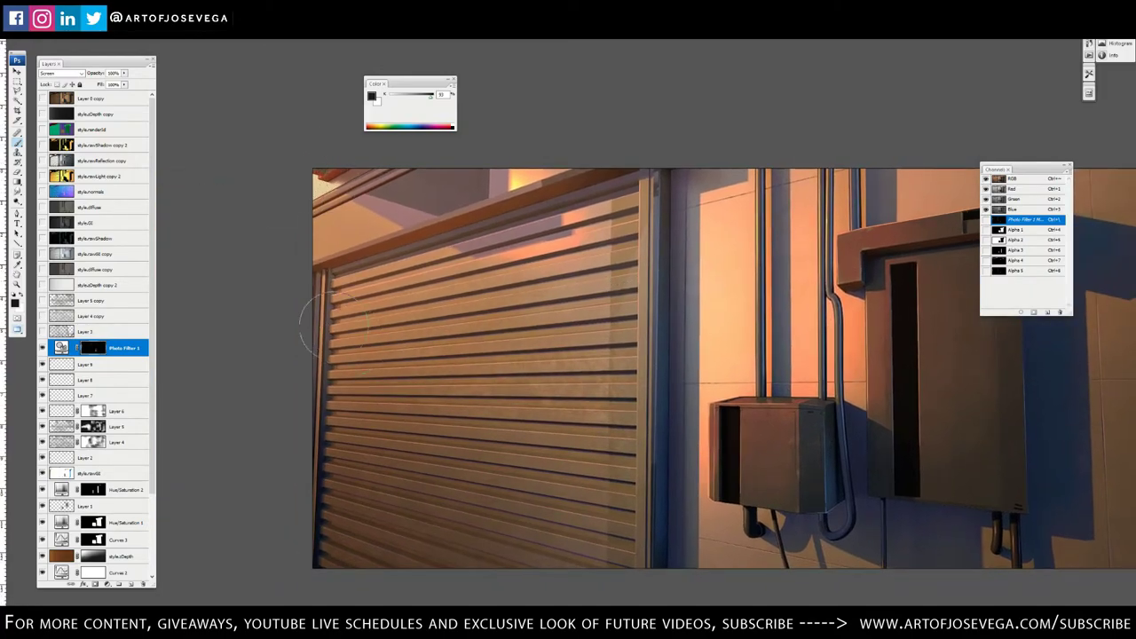
Check the Photo Filter layer's visibility and review the cool side light across the whole painting
left_click(42, 349)
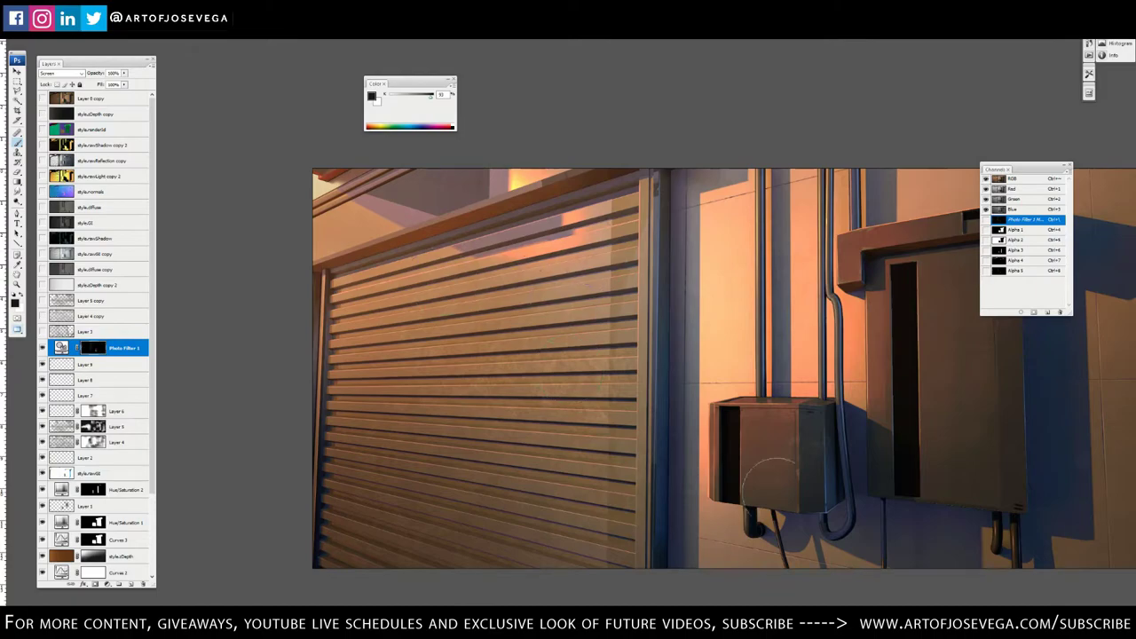
key("bracketright")
key("bracketright")
key("bracketright")
key("bracketright")
left_click_drag(797, 338, 647, 332)
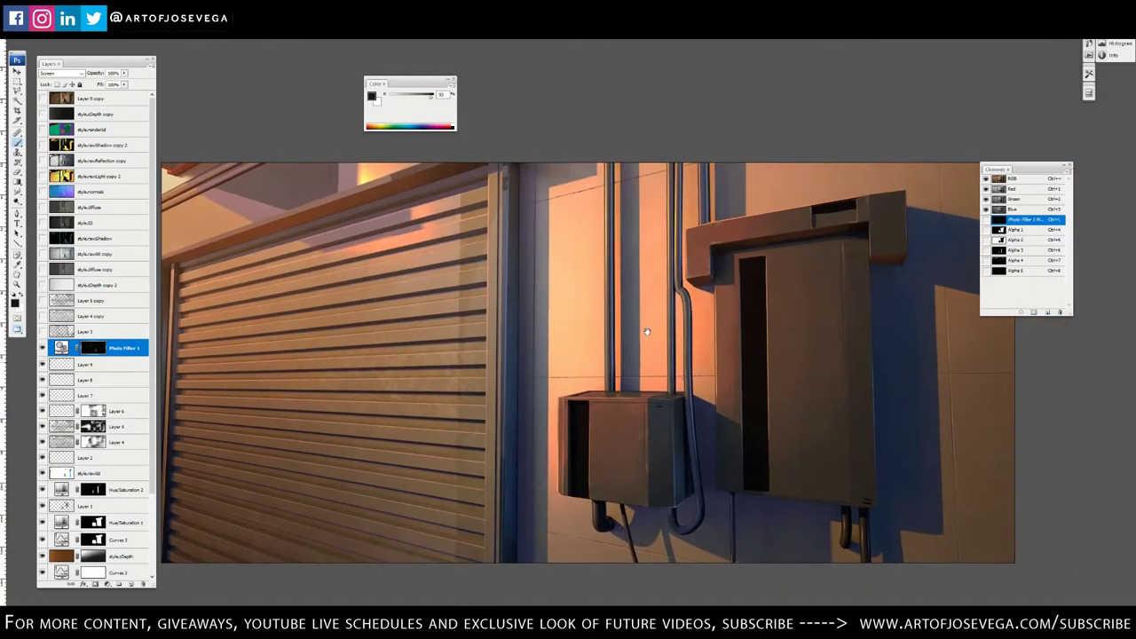
key("ctrl+minus")
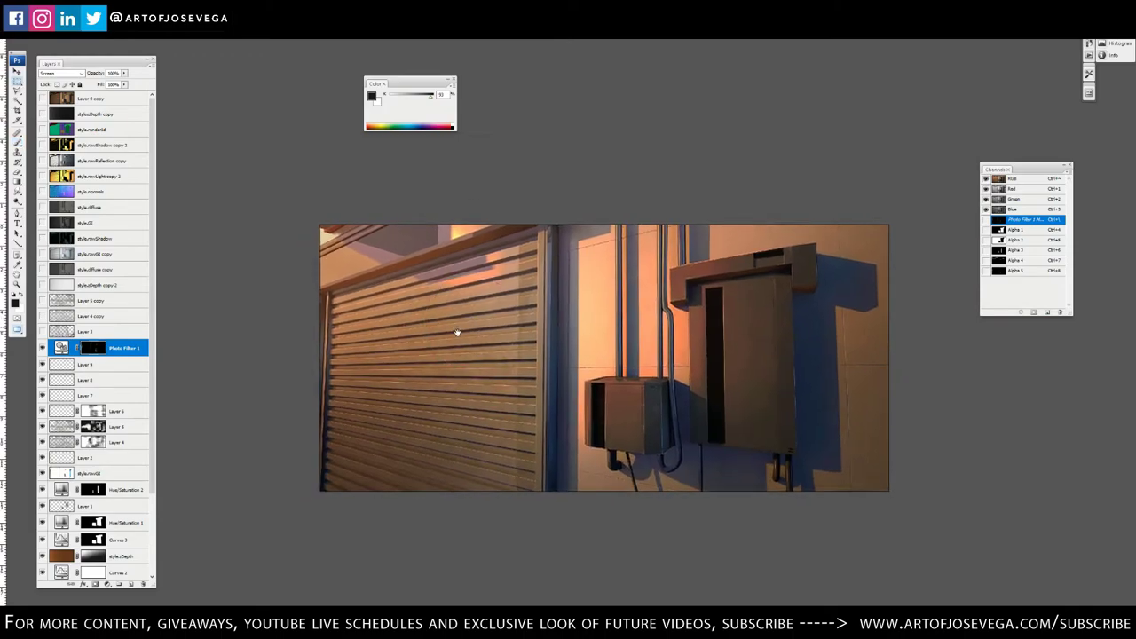
key("ctrl+plus")
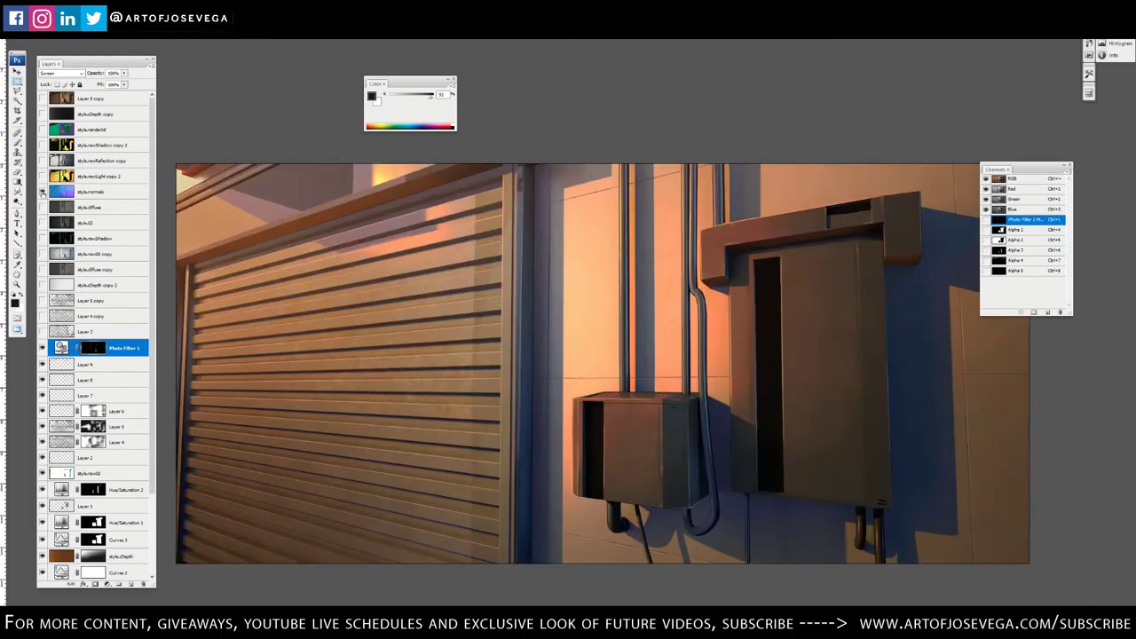
Show the normals pass and select the small box's green top face together with all similarly coloured surfaces
left_click(41, 191)
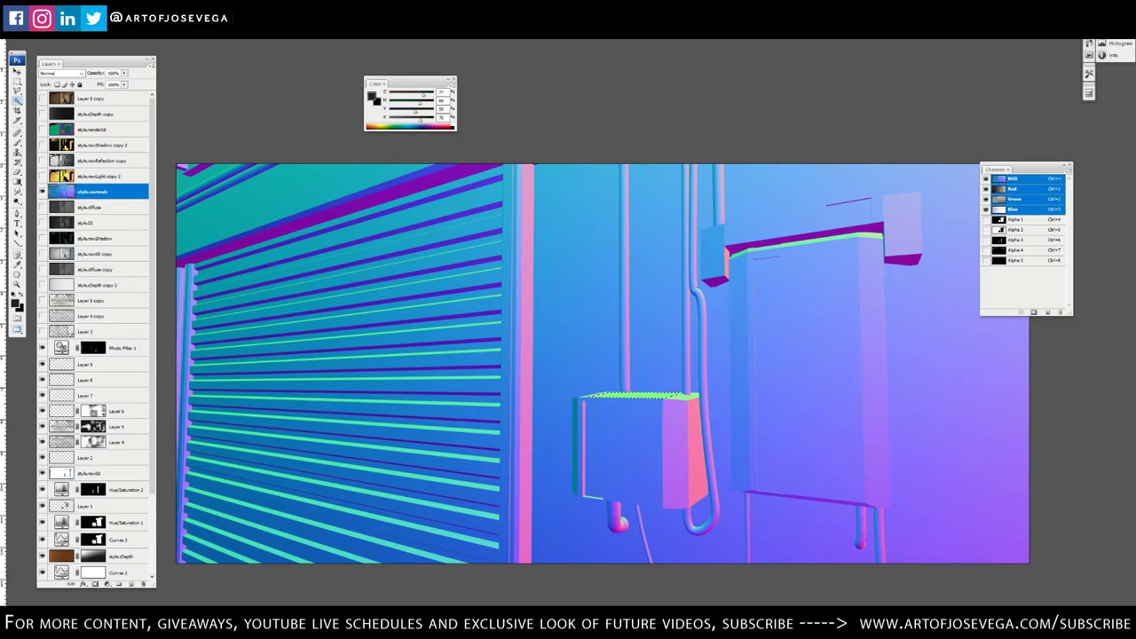
left_click(77, 4)
left_click(91, 123)
left_click_drag(711, 355, 686, 347)
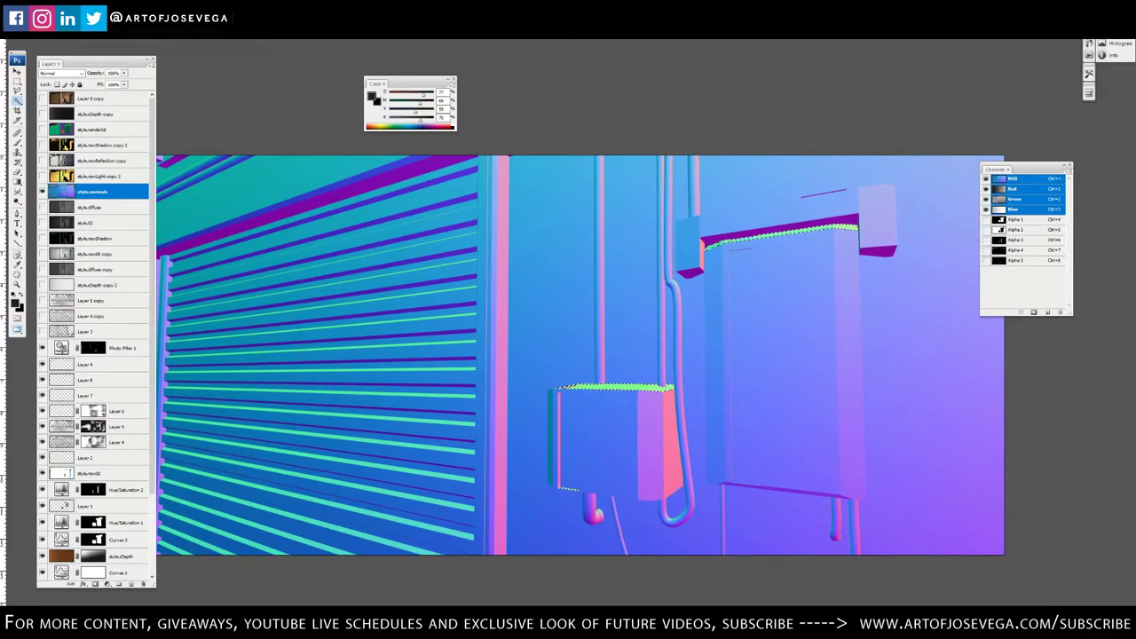
Save the top-face selection as a new alpha channel and return to the Photo Filter layer with the normals pass hidden
left_click(1034, 311)
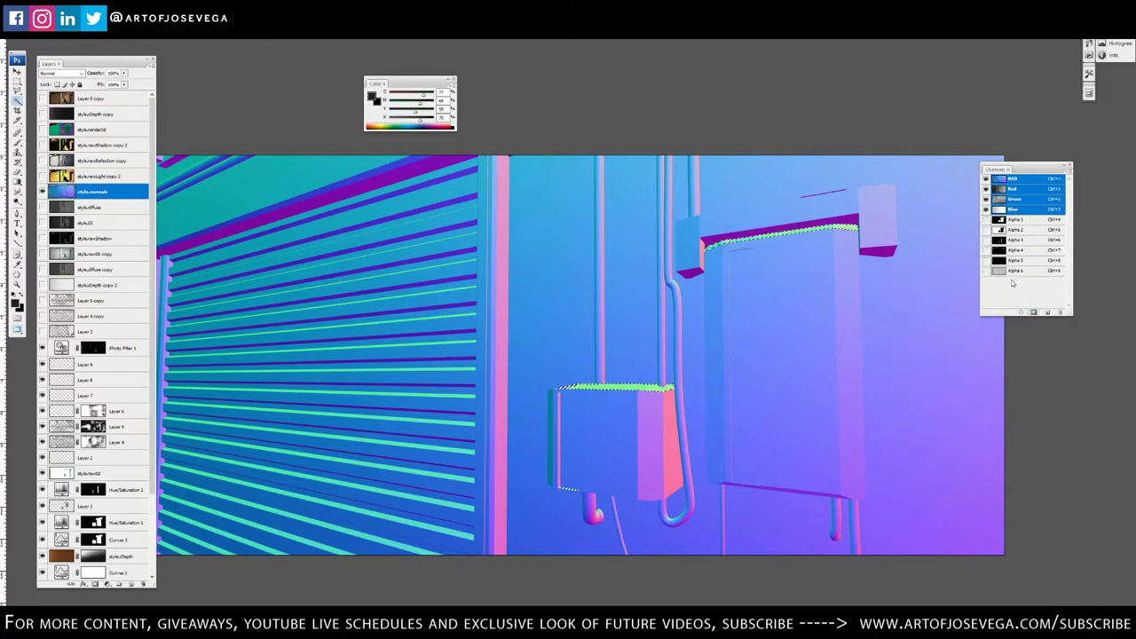
left_click(43, 192)
left_click(120, 350)
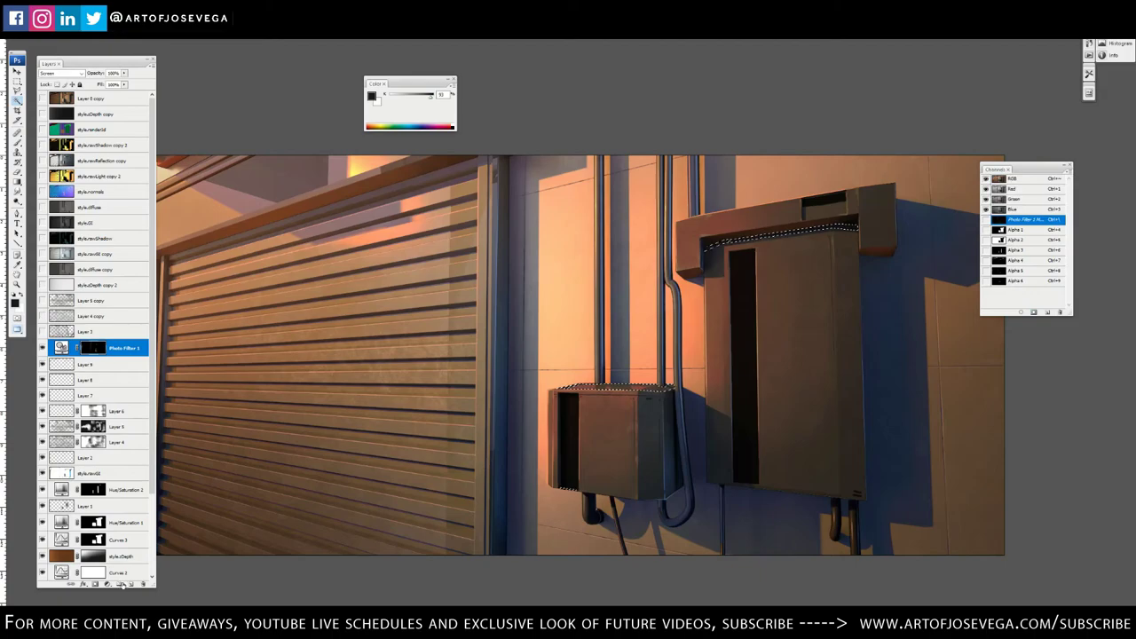
Create a new layer above the Photo Filter and set its blend mode to Color Dodge
key("b")
left_click(131, 584)
left_click(62, 73)
left_click(55, 161)
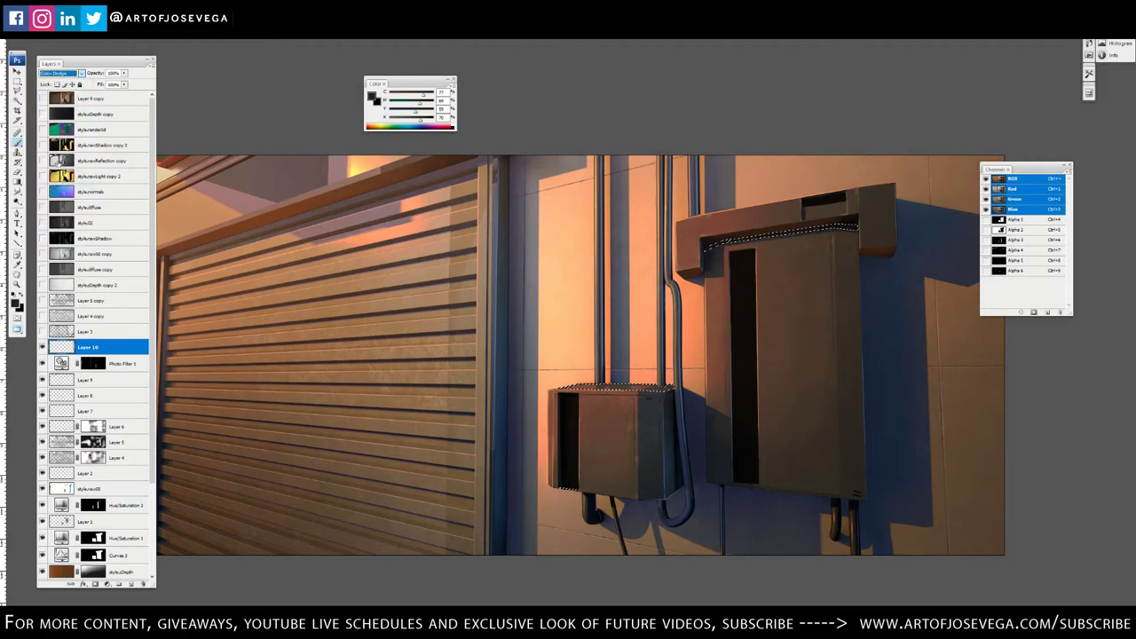
Sample the peach tone above the shutter and paint a warm glow on the small box's top face with the selection outline hidden
left_click(245, 197, "alt")
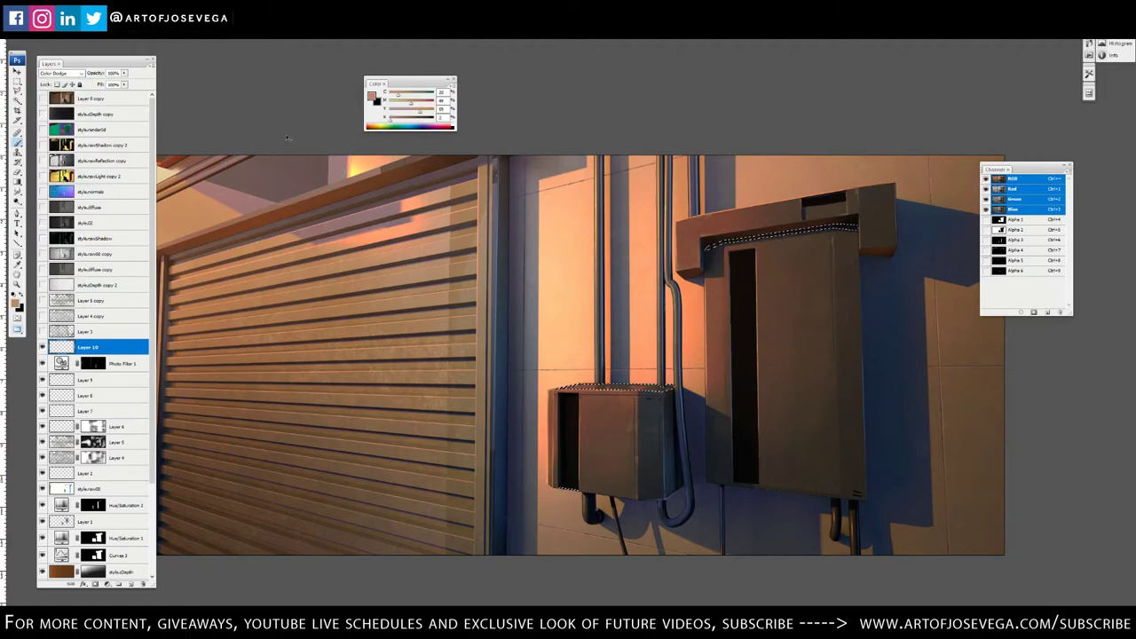
key("ctrl+h")
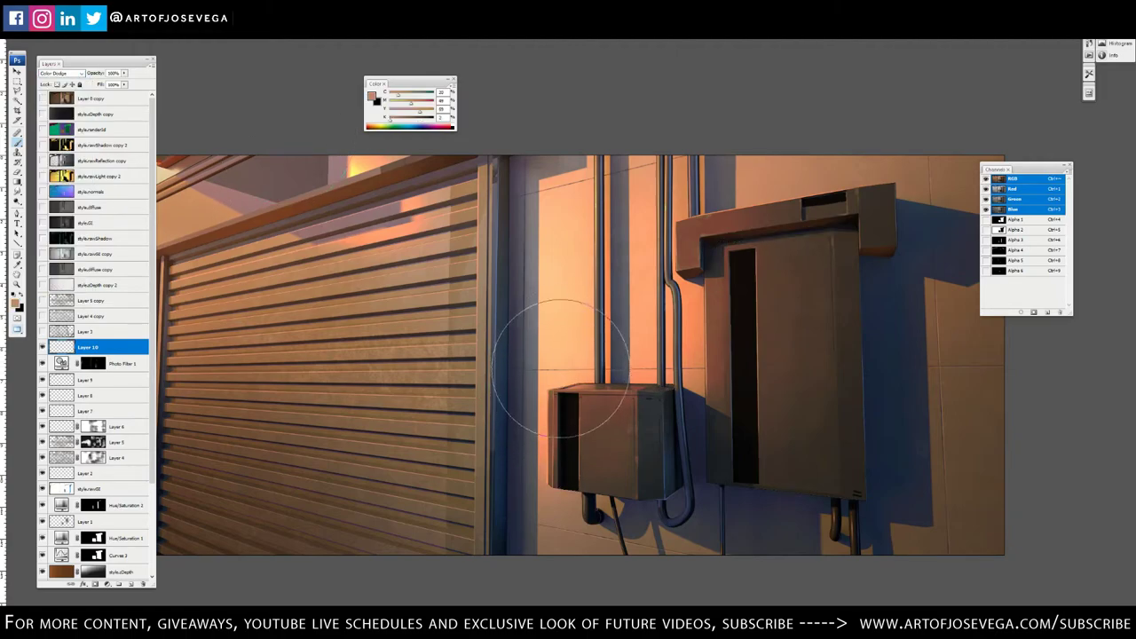
key("bracketleft")
key("bracketleft")
key("bracketleft")
left_click_drag(589, 369, 611, 398)
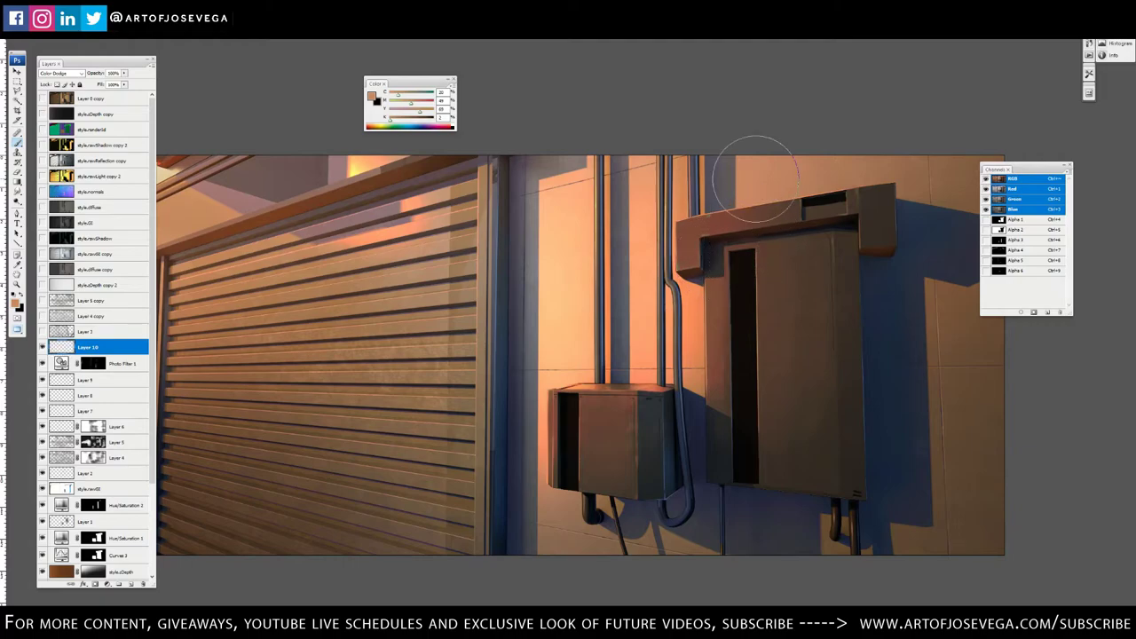
Examine the warm glow on the box tops and the overall lighting both up close and from a distance
key("m")
key("ctrl+minus")
key("ctrl+plus")
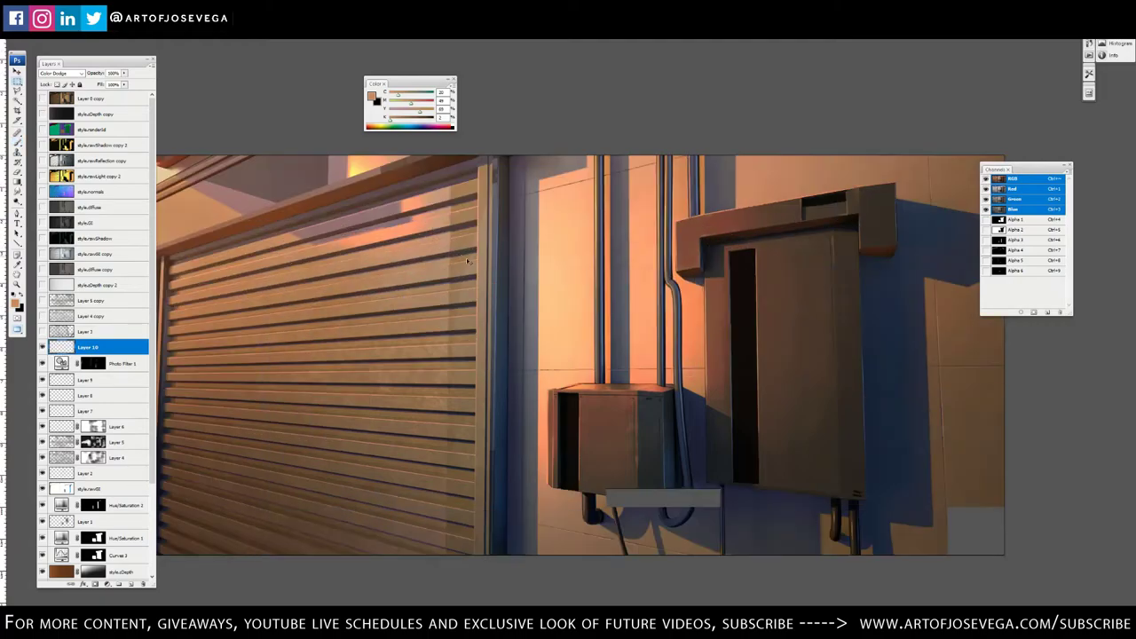
key("ctrl+plus")
key("ctrl+plus")
key("ctrl+minus")
key("ctrl+minus")
key("ctrl+minus")
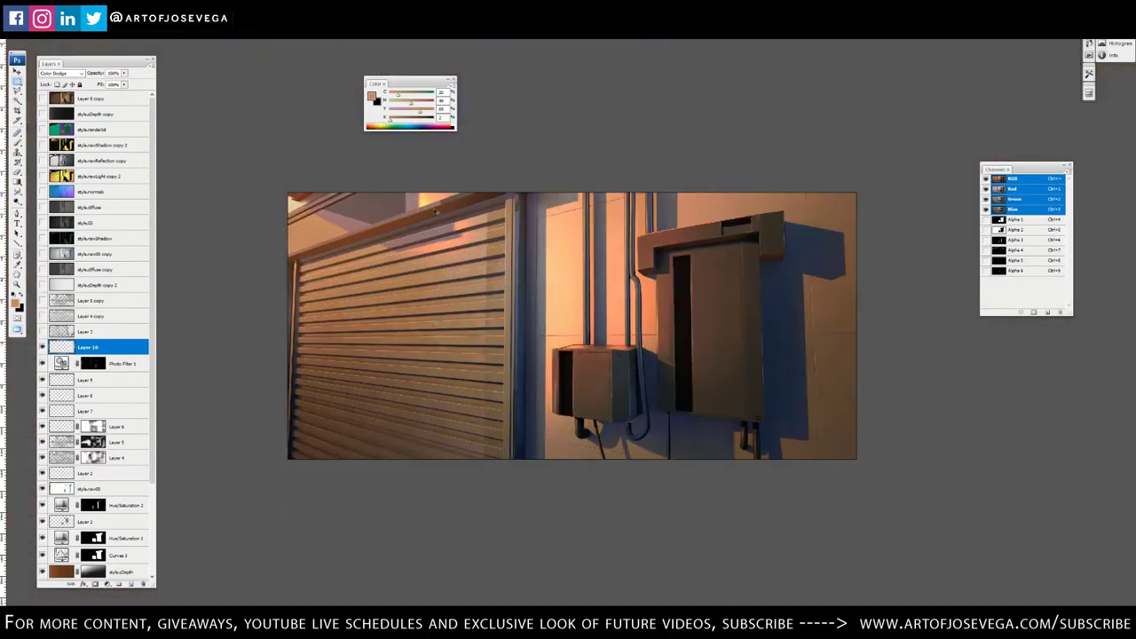
key("ctrl+minus")
key("ctrl+plus")
key("ctrl+plus")
key("ctrl+plus")
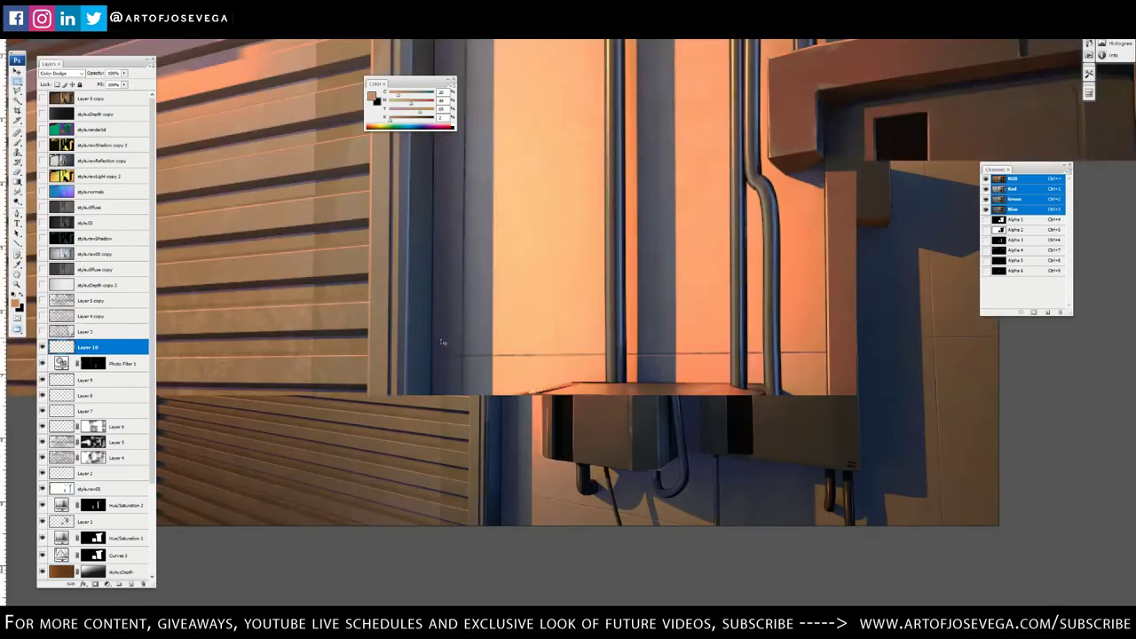
key("ctrl+minus")
key("ctrl+minus")
key("ctrl+minus")
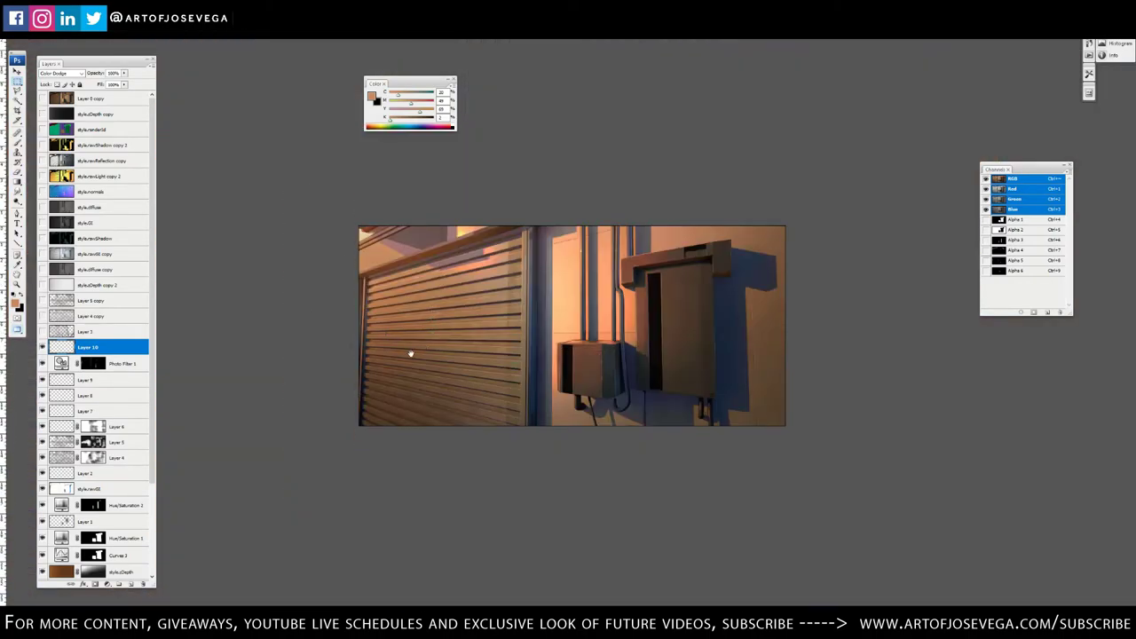
key("ctrl+plus")
key("ctrl+plus")
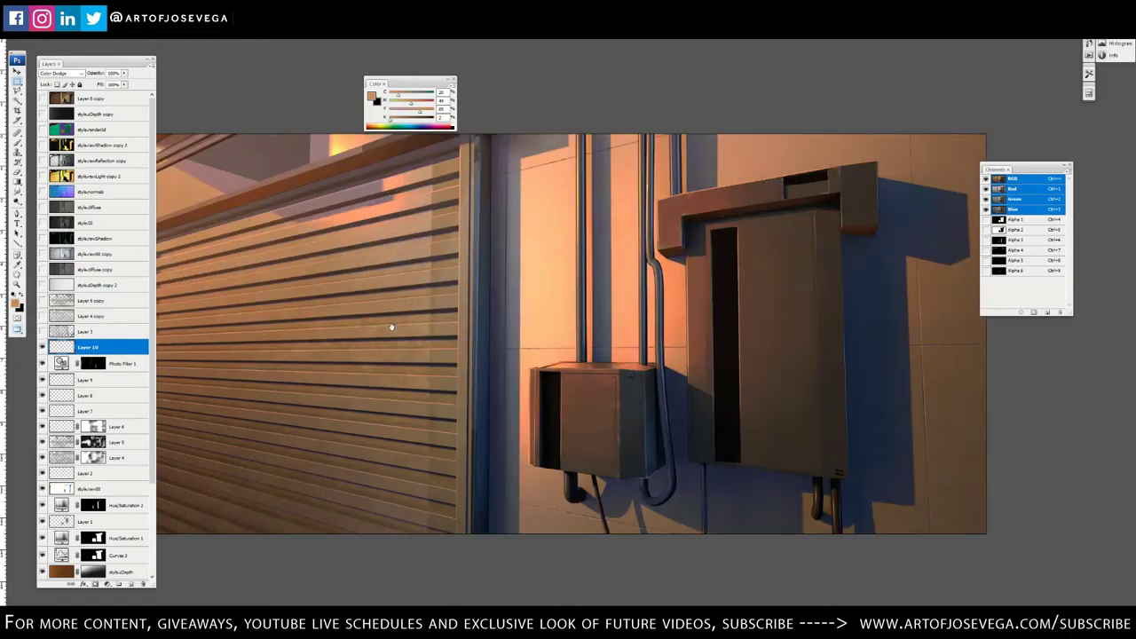
left_click_drag(391, 327, 378, 288)
Create a new Normal layer above Layer 10 and choose a hard brush preset for detailing the shutter's side post
key("u")
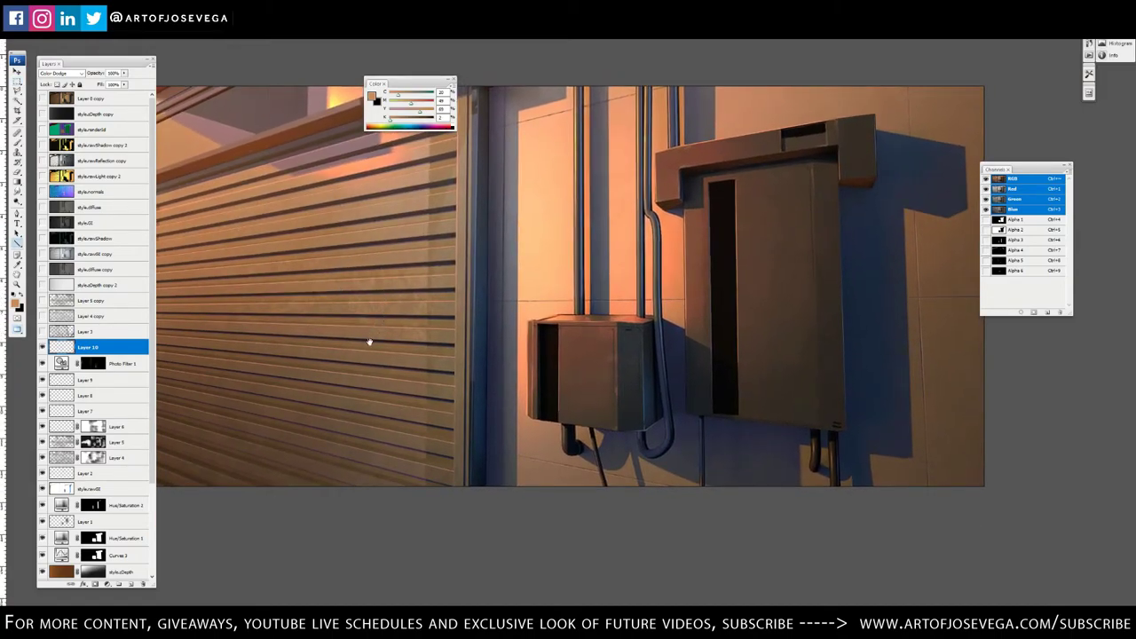
left_click_drag(369, 342, 507, 418)
key("ctrl+plus")
left_click_drag(426, 312, 441, 458)
left_click(131, 585)
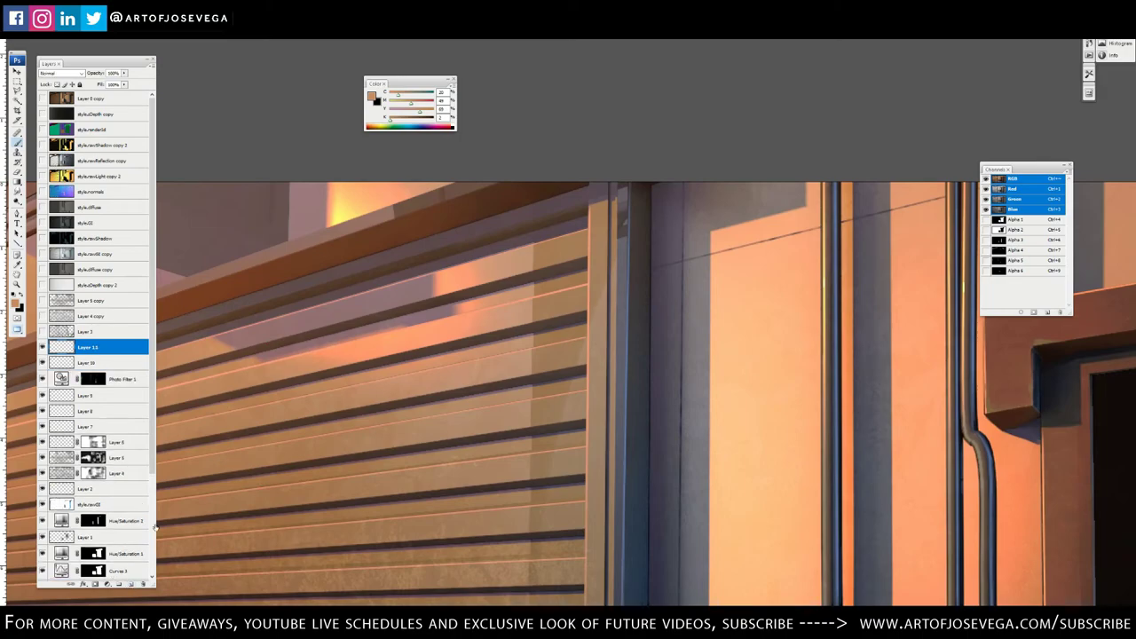
right_click(642, 339)
left_click(939, 504)
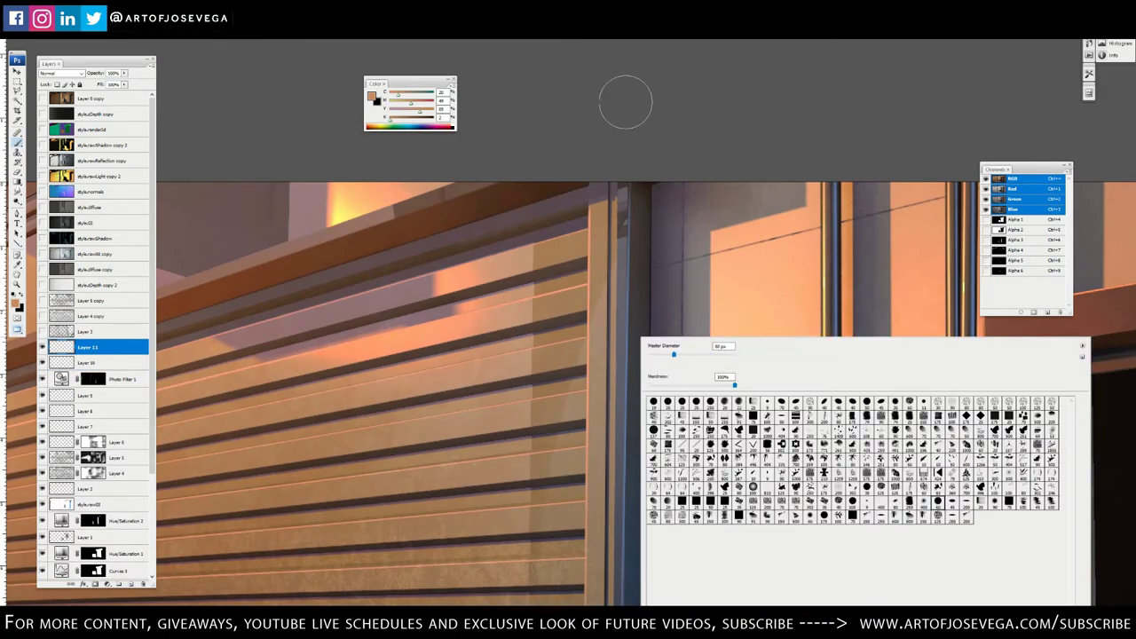
left_click(627, 103)
Shrink the hard brush to a fine tip and sample the grey-brown tone at the top of the shutter's side post
key("bracketleft")
key("bracketleft")
key("bracketleft")
key("bracketleft")
key("bracketleft")
key("bracketleft")
key("bracketleft")
key("bracketleft")
left_click(624, 207, "alt")
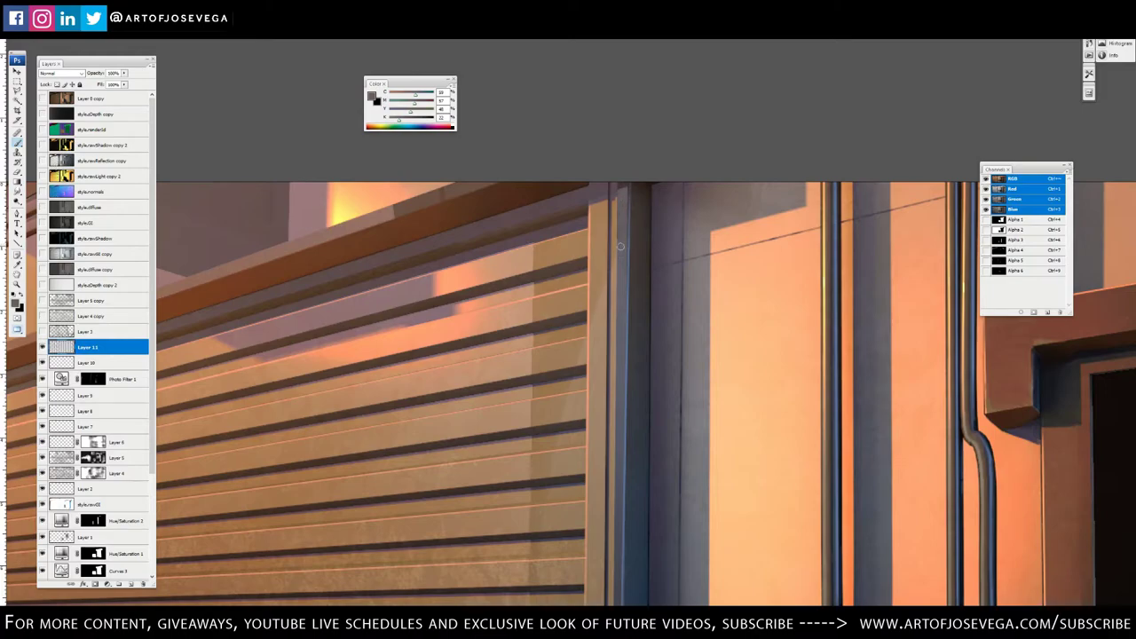
Examine the pipes, boxes and shutter up close, followed by the whole picture
left_click_drag(909, 425, 616, 307)
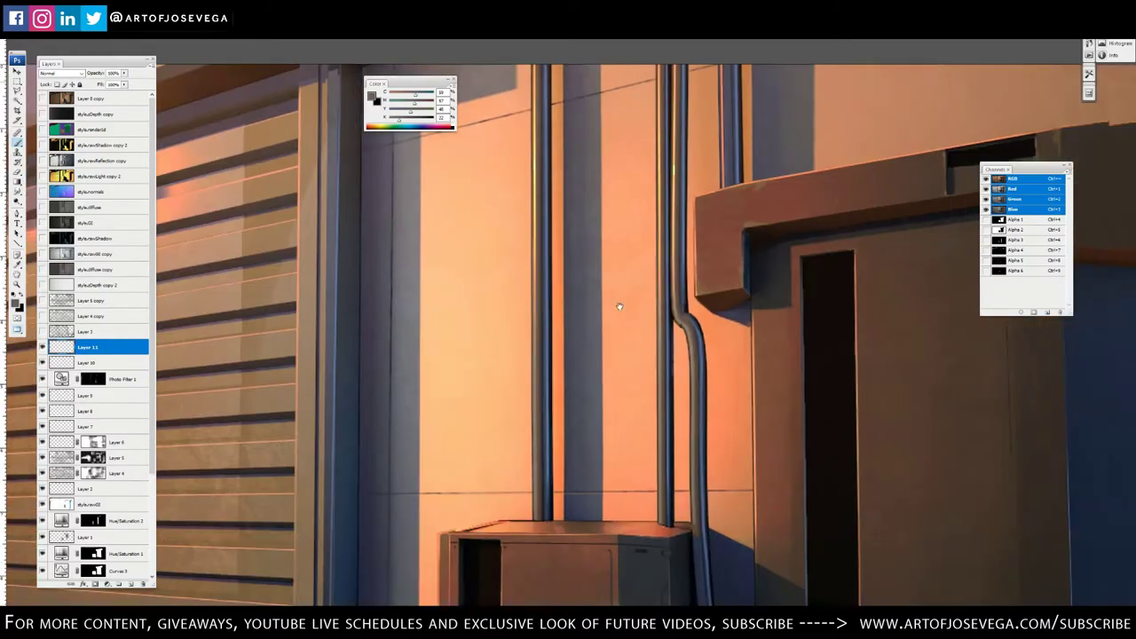
left_click_drag(708, 392, 575, 316)
left_click_drag(647, 319, 549, 313)
left_click_drag(478, 417, 568, 421)
left_click_drag(415, 412, 822, 490)
left_click_drag(346, 396, 700, 440)
left_click_drag(390, 376, 538, 203)
key("ctrl+minus")
key("ctrl+minus")
key("ctrl+minus")
key("ctrl+minus")
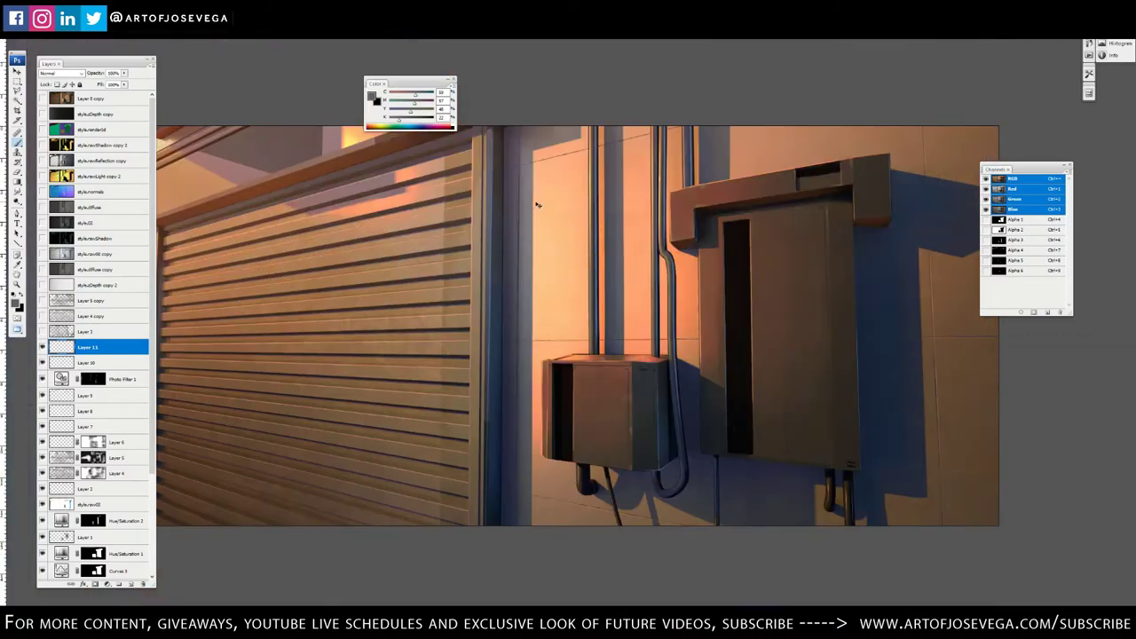
Flip the whole canvas horizontally and check the composition at different magnifications
key("m")
scroll(499, 184, "up", 1)
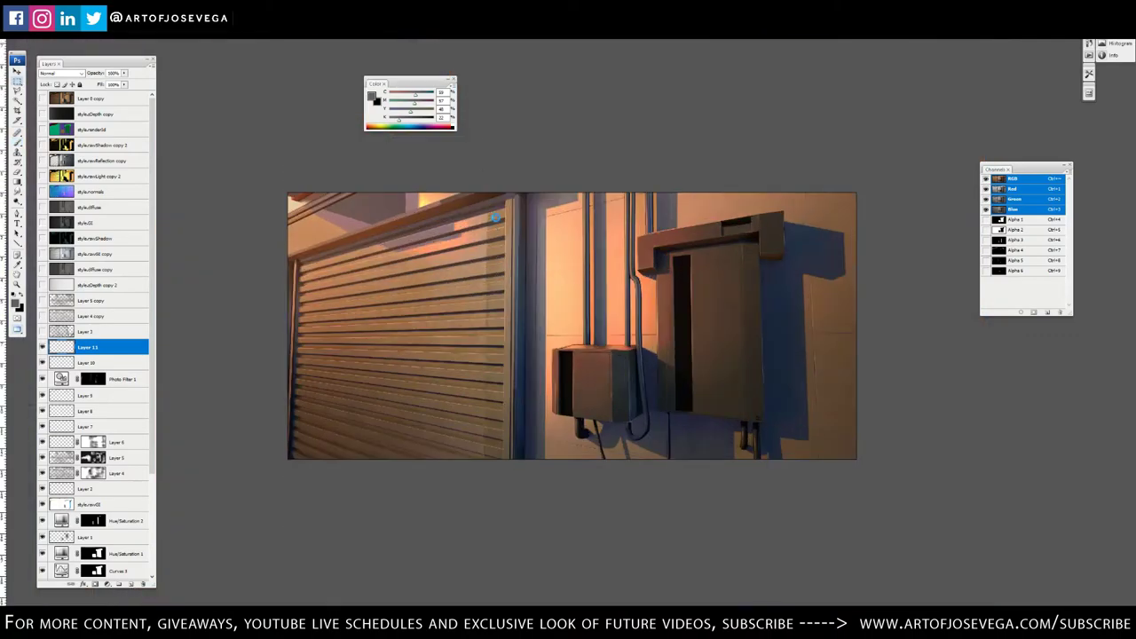
key("ctrl+shift+h")
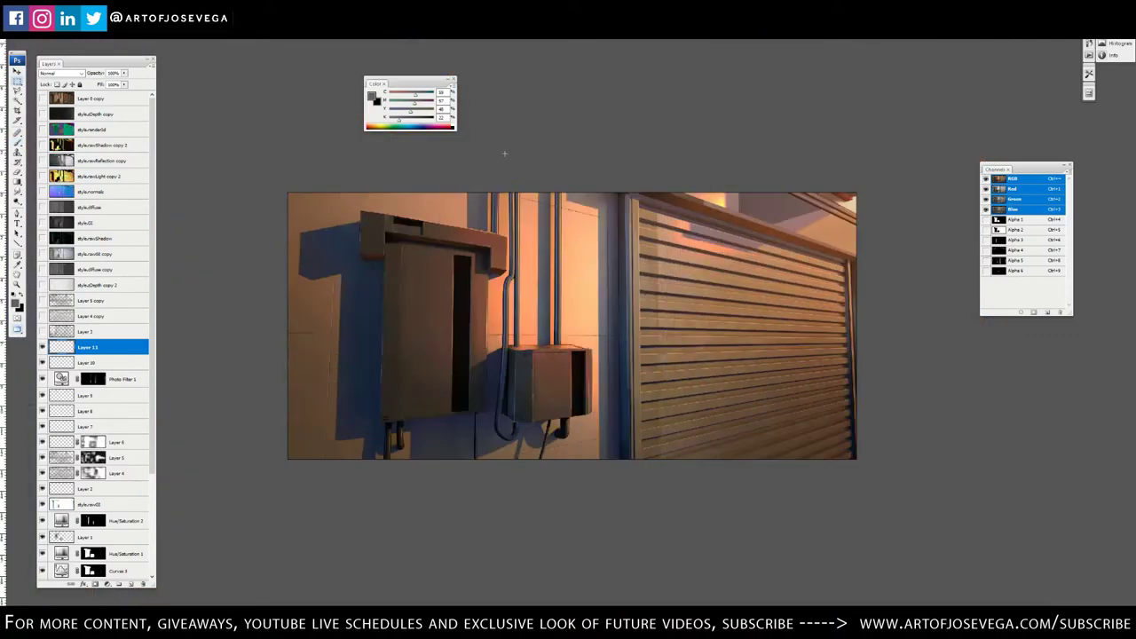
key("ctrl+plus")
key("ctrl+minus")
left_click_drag(496, 263, 494, 277)
key("ctrl+plus")
left_click_drag(499, 367, 504, 372)
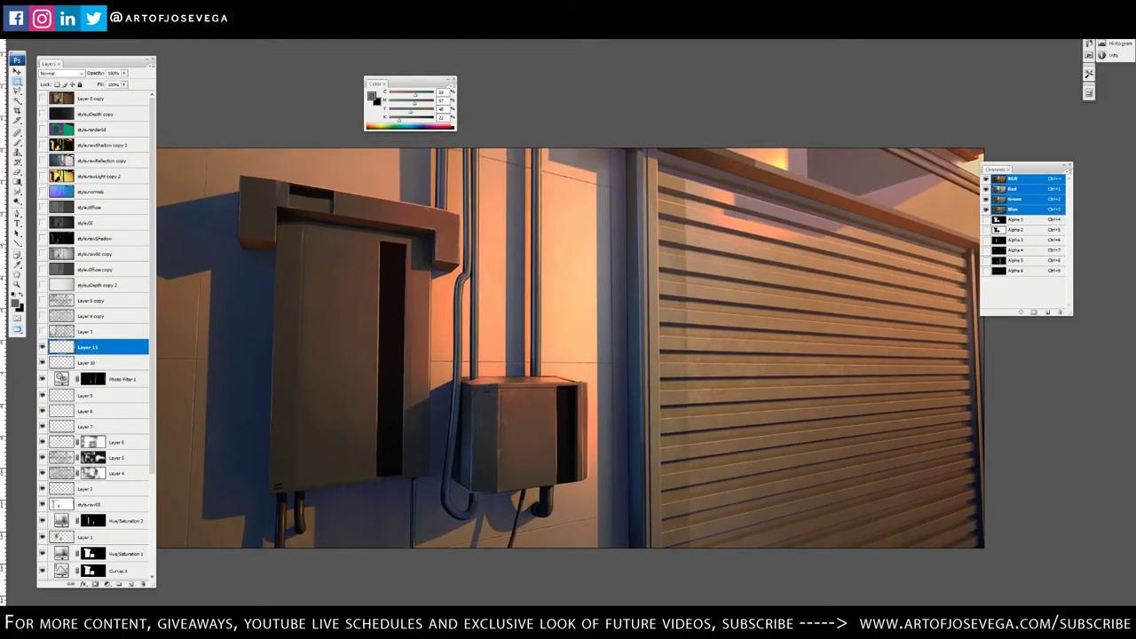
Add a Levels adjustment layer above Layer 11 and brighten the midtones to 1.10
left_click(96, 585)
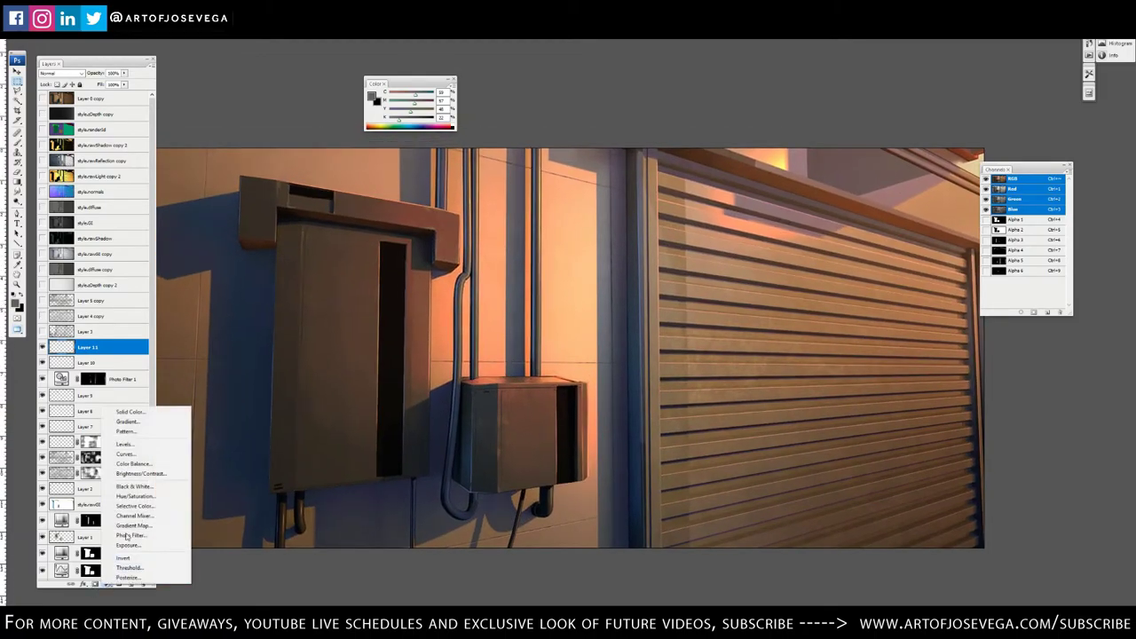
left_click(134, 445)
key("ctrl+minus")
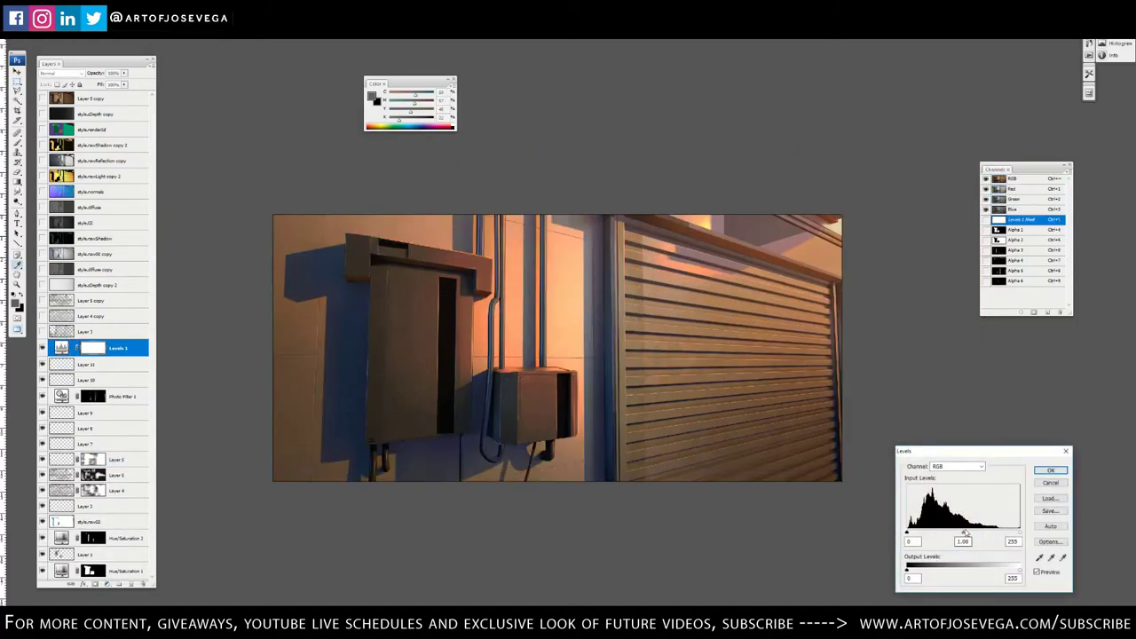
left_click_drag(964, 533, 962, 534)
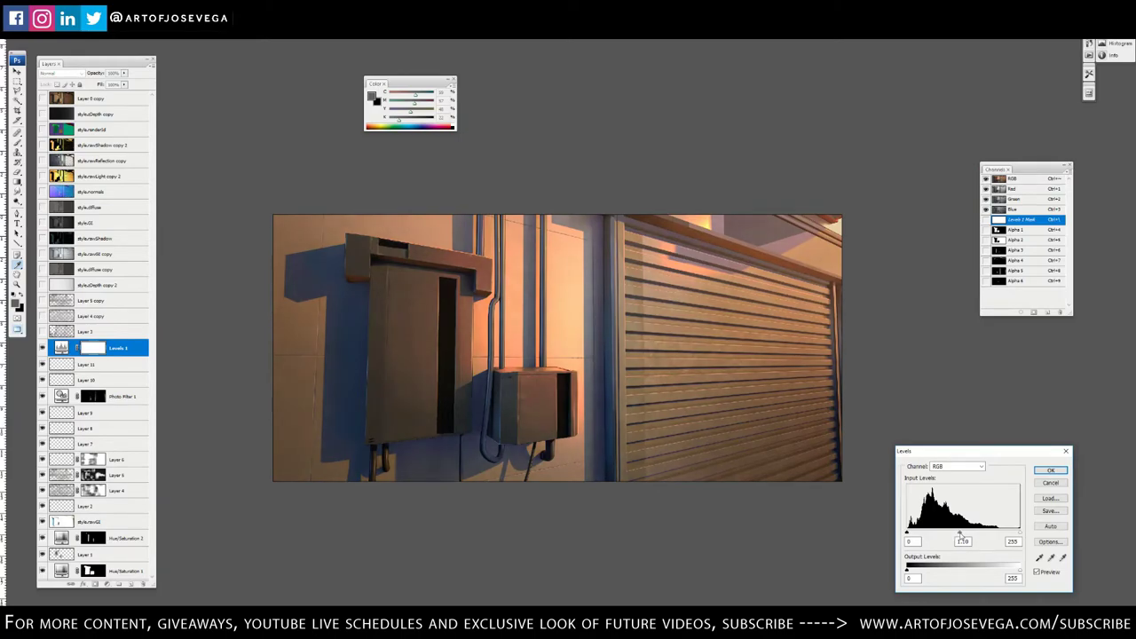
key("Return")
Add a Photo Filter adjustment layer above Levels 1, using a cooling filter at a density below 25%
left_click(107, 584)
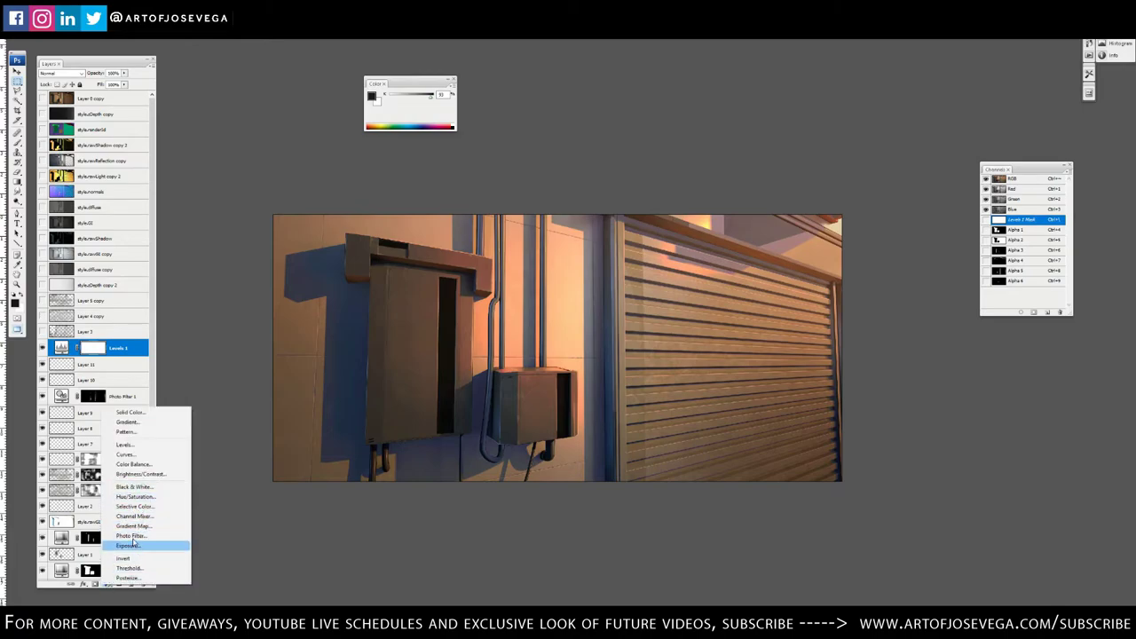
left_click(132, 536)
left_click(977, 476)
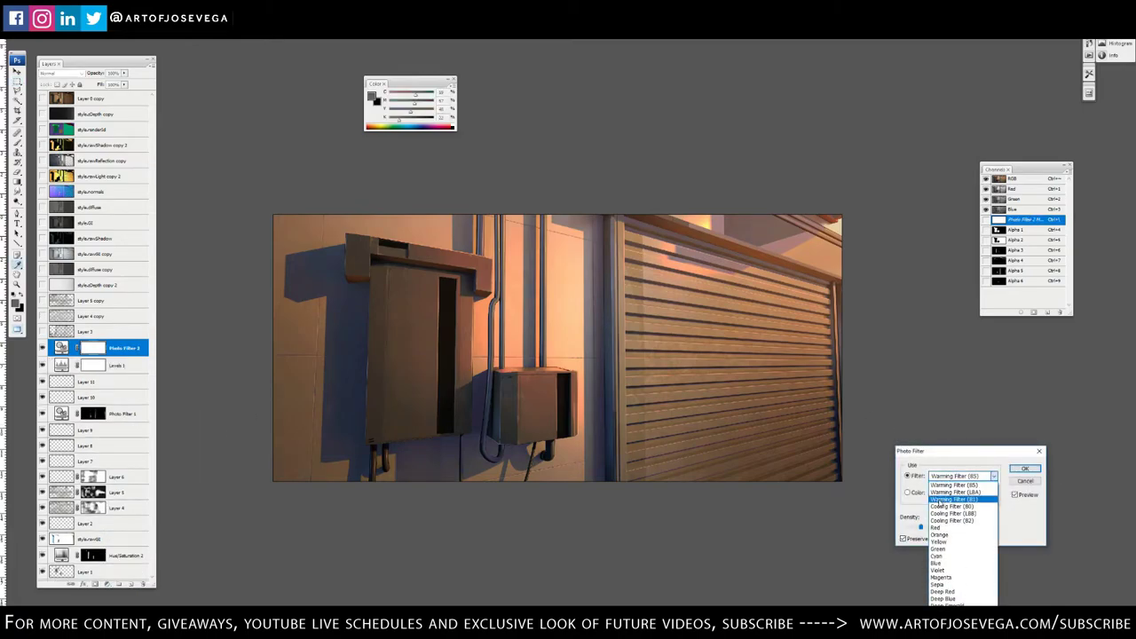
left_click(961, 500)
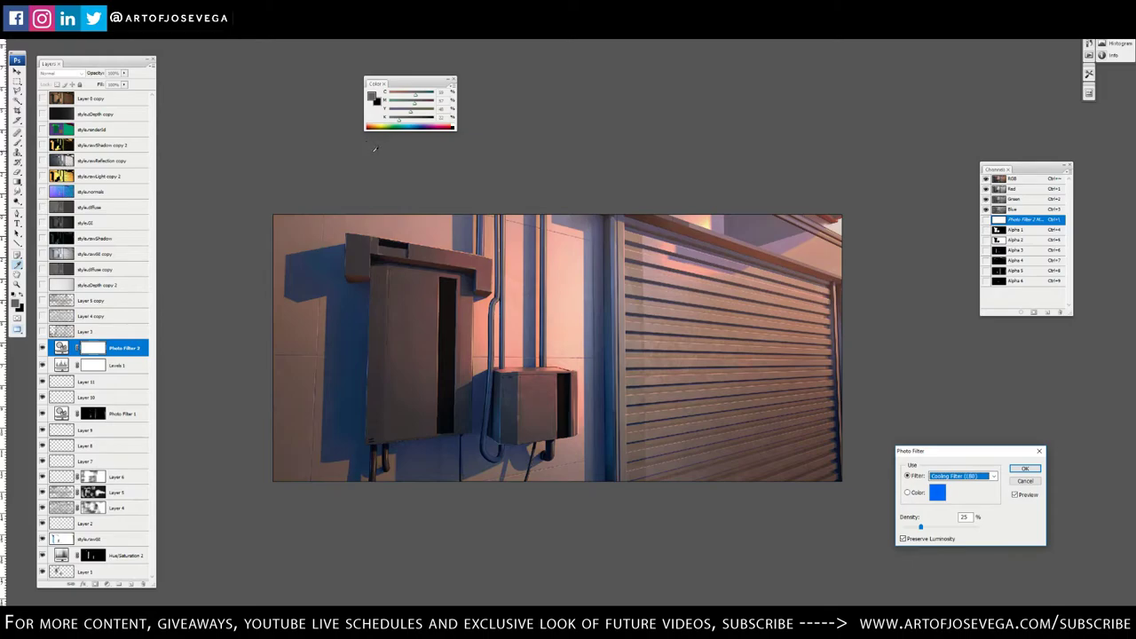
key("Down")
key("Down")
key("Up")
key("Down")
key("Up")
key("Up")
left_click_drag(921, 529, 915, 530)
key("Return")
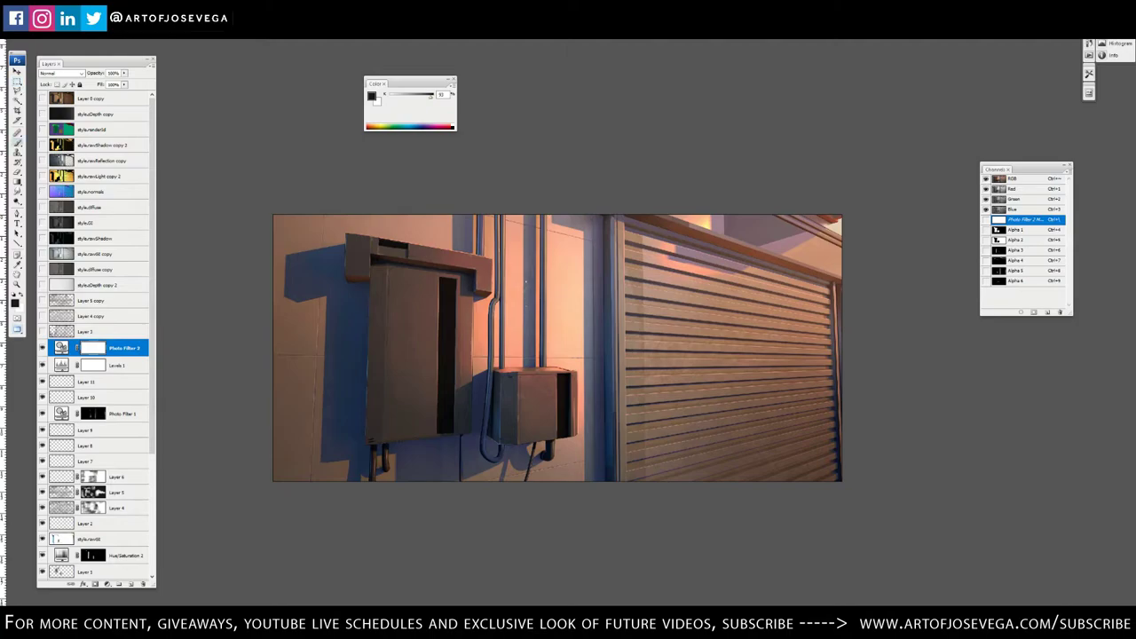
Fill the new Photo Filter's mask with black to hide its cooling effect
key("ctrl+plus")
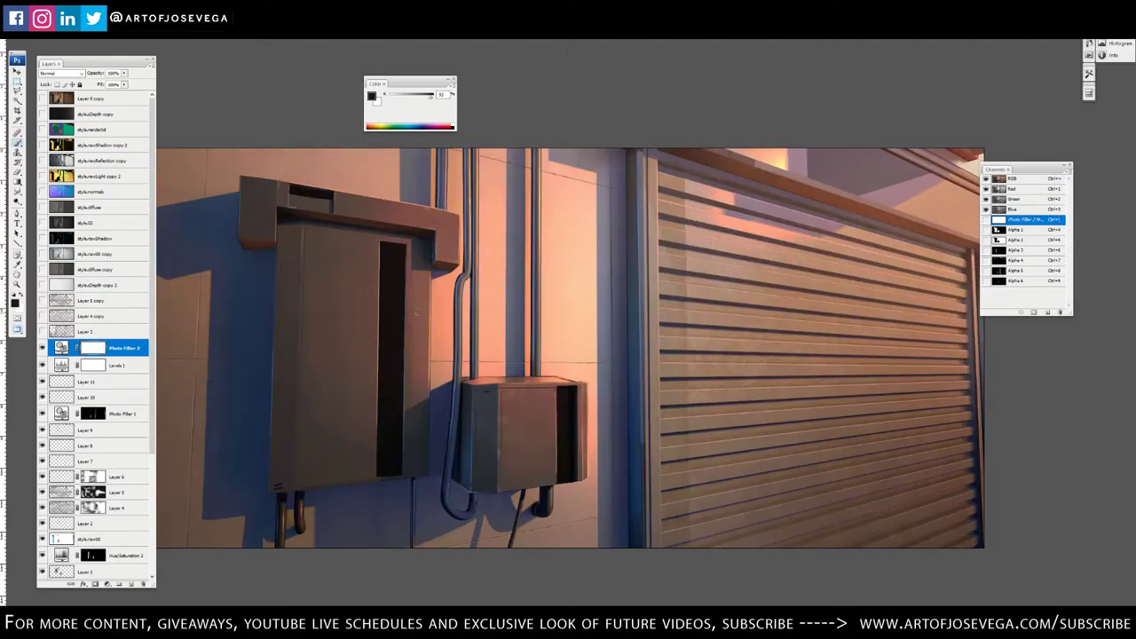
key("alt+BackSpace")
left_click_drag(354, 348, 534, 349)
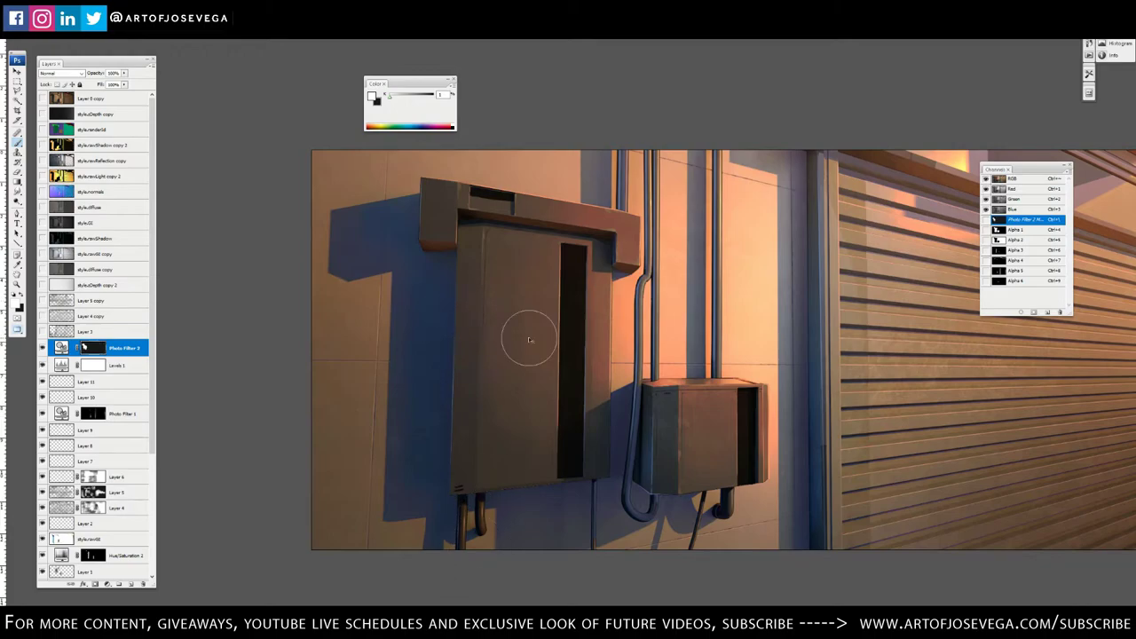
left_click_drag(412, 238, 461, 264)
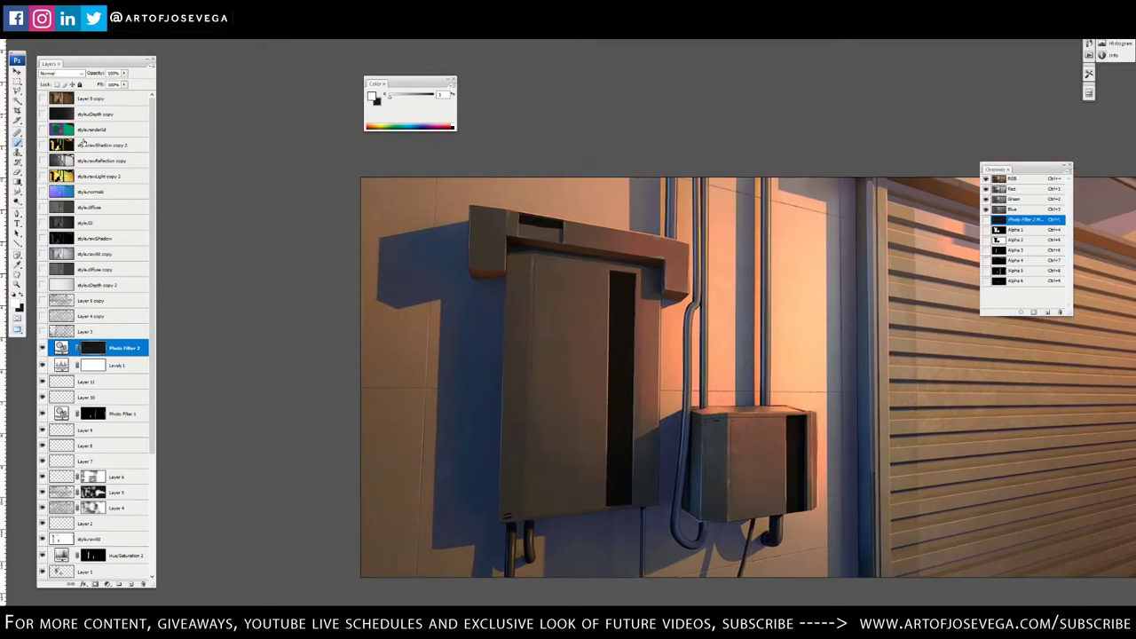
Show the yellow raw shadow pass, duplicate it, and desaturate the copy to -100
left_click(92, 146)
left_click(42, 147)
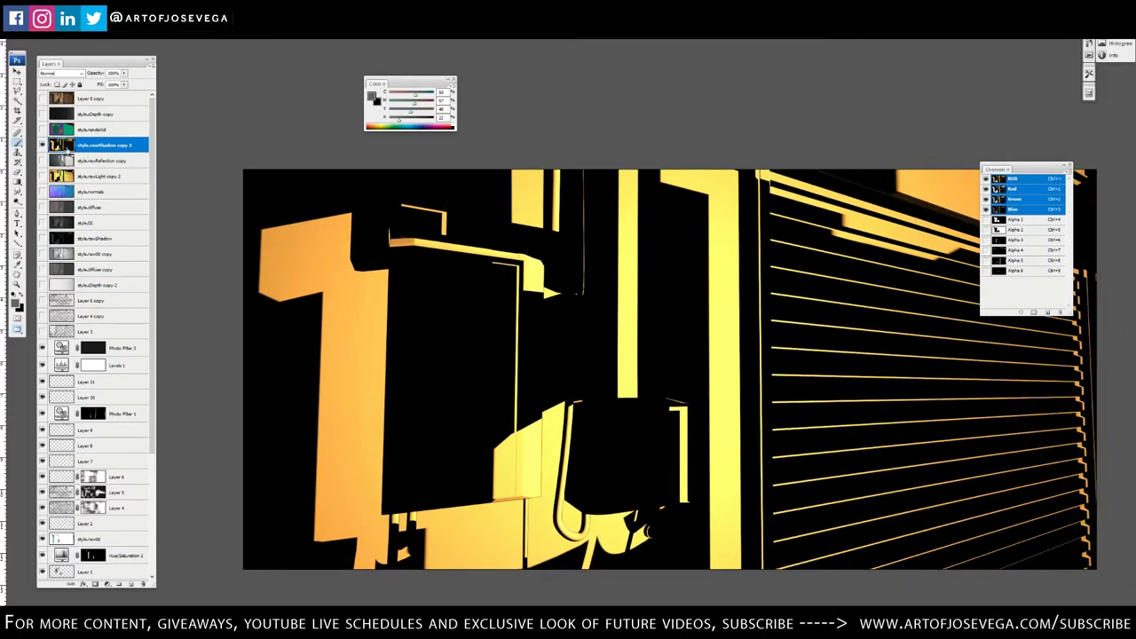
key("ctrl+minus")
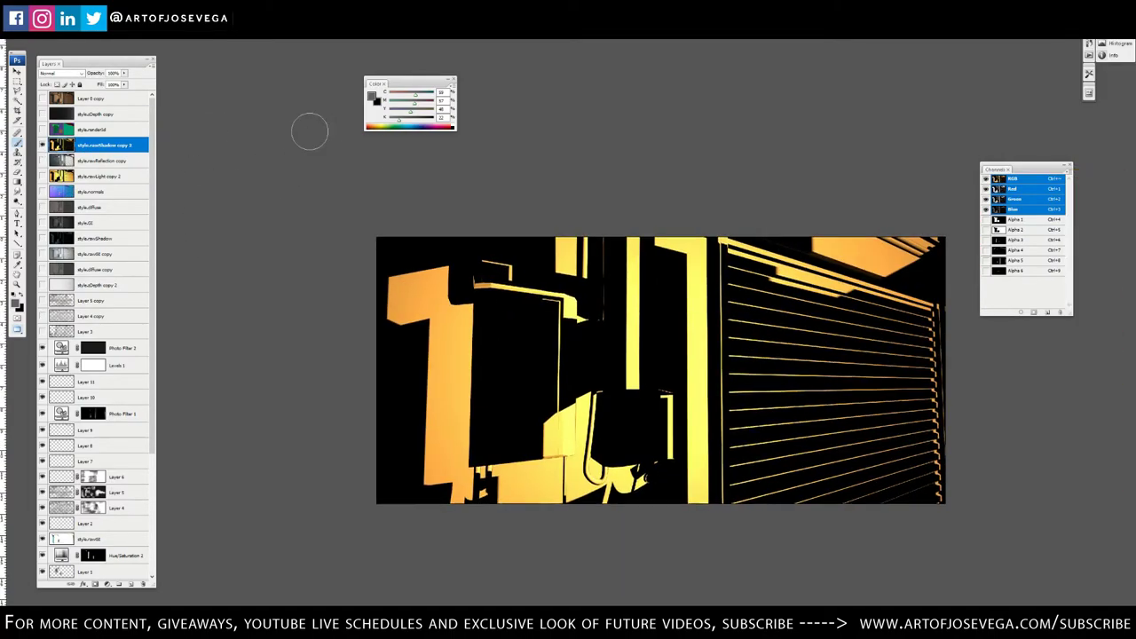
key("ctrl+j")
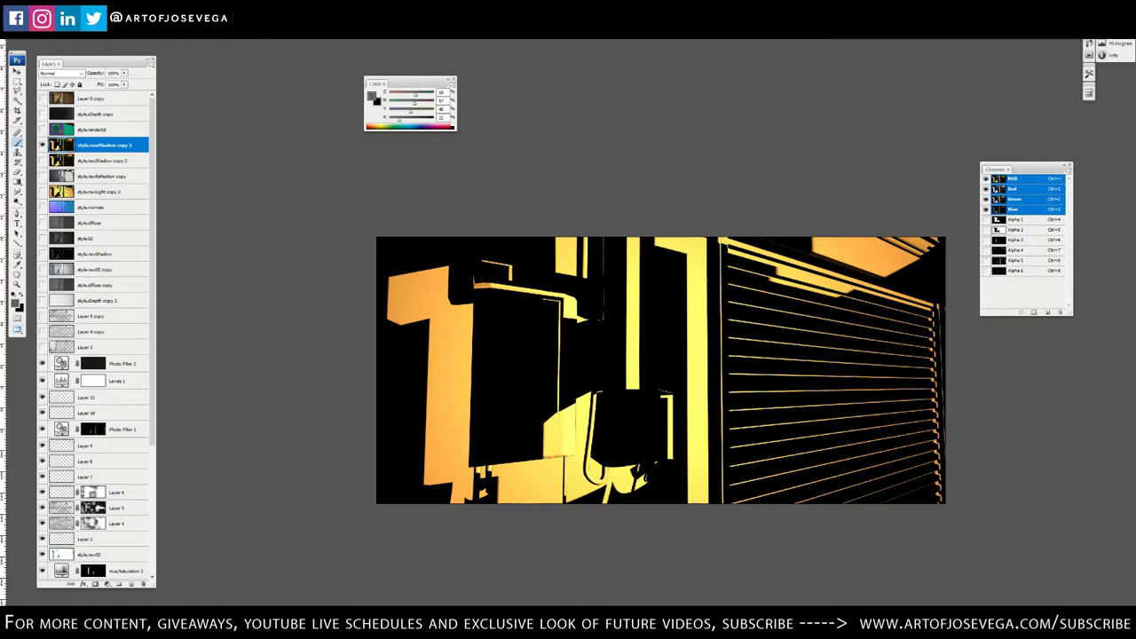
key("ctrl+u")
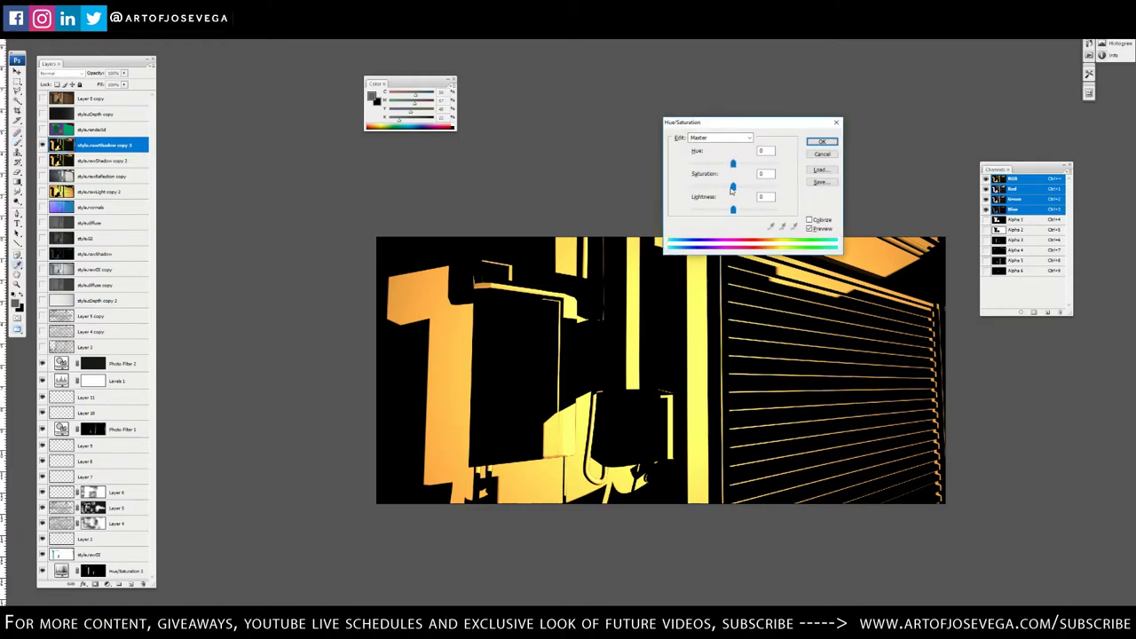
left_click_drag(734, 186, 651, 183)
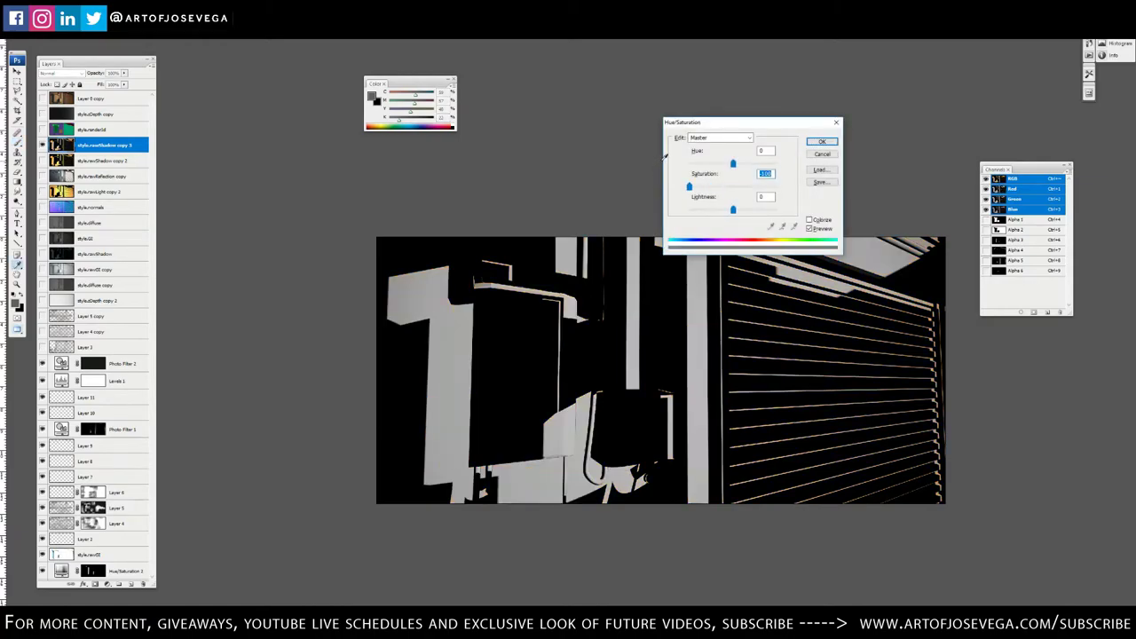
key("Return")
Apply Levels to the desaturated shadow copy with midtones at 9.99 and the black input level at 8
key("ctrl+l")
left_click_drag(366, 219, 308, 222)
left_click(314, 226)
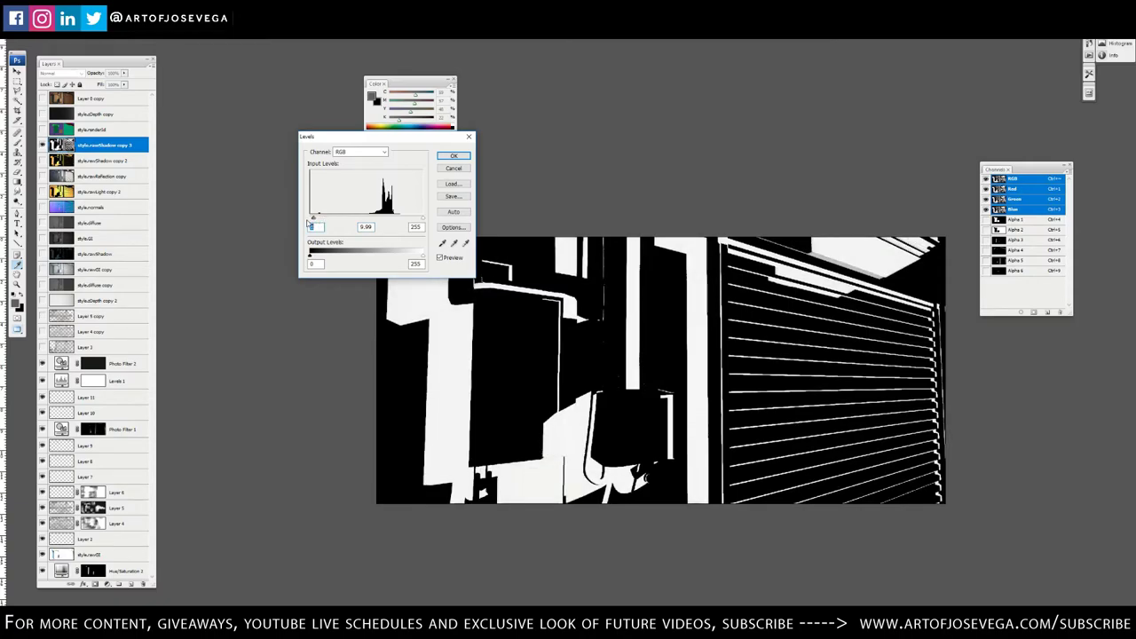
type("8")
key("Tab")
key("Return")
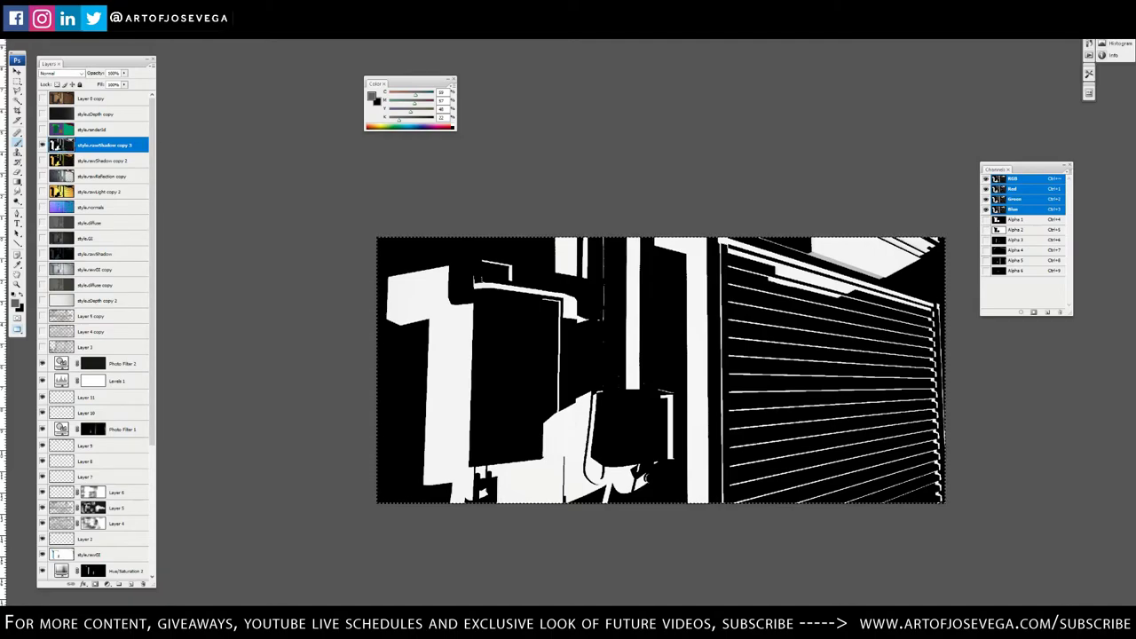
Paste the black-and-white shadow pass into a new alpha channel and load that channel as a selection
left_click(1046, 315)
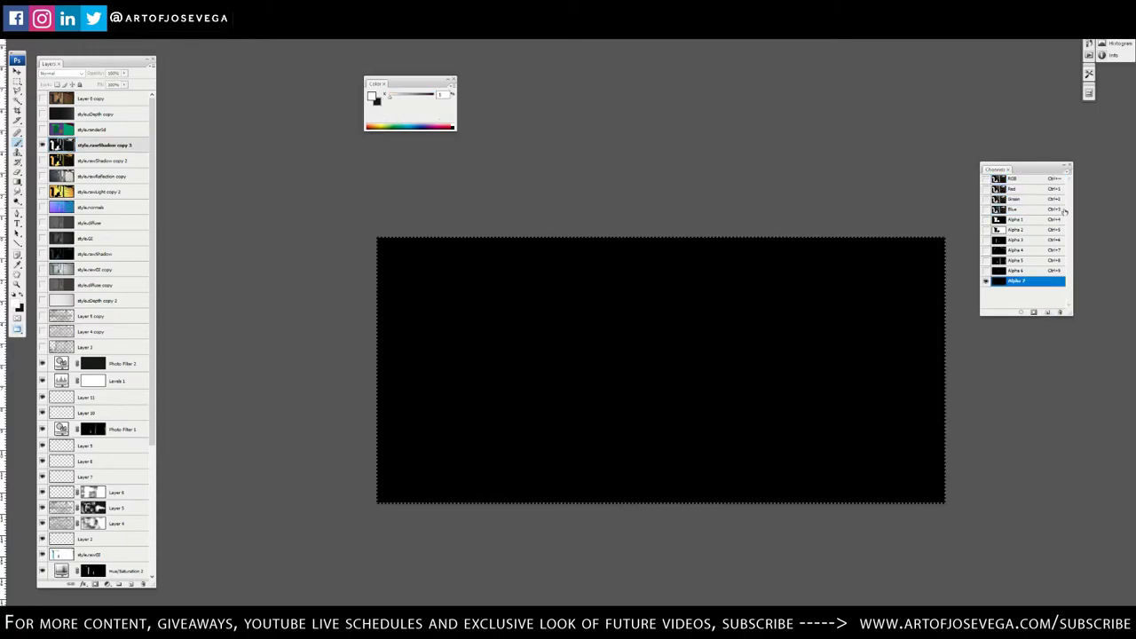
left_click(106, 145)
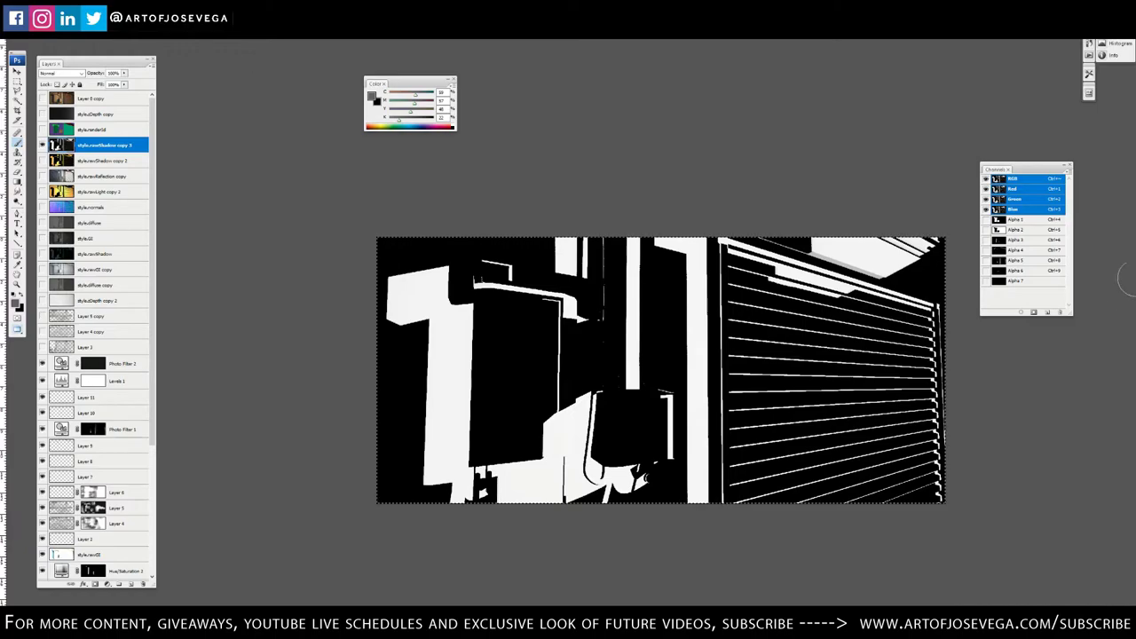
left_click(1043, 281)
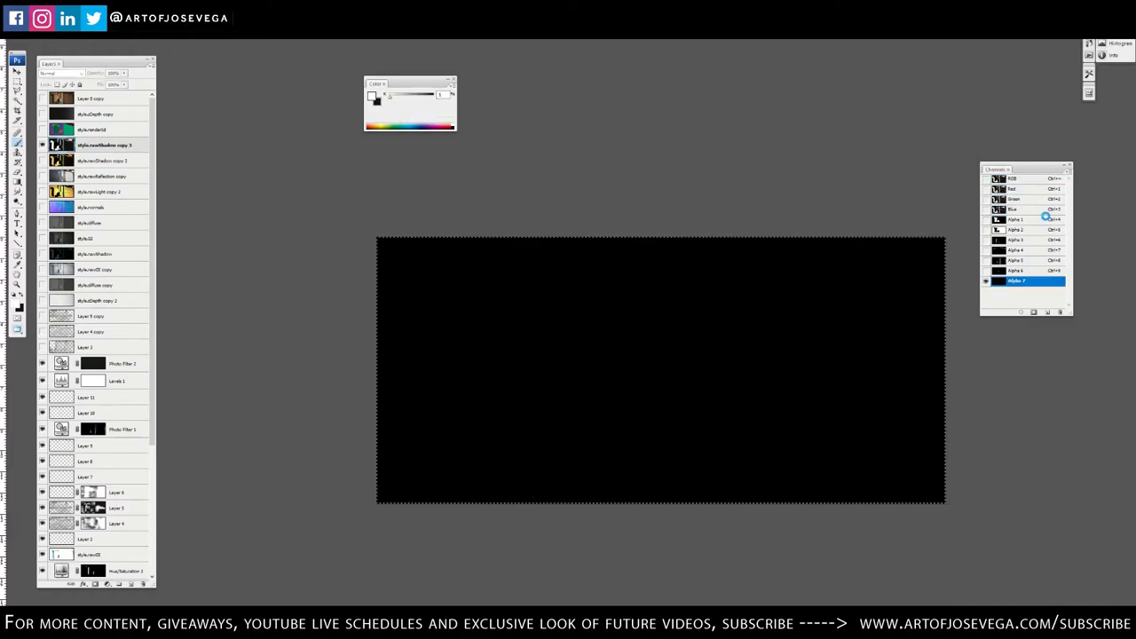
key("ctrl+v")
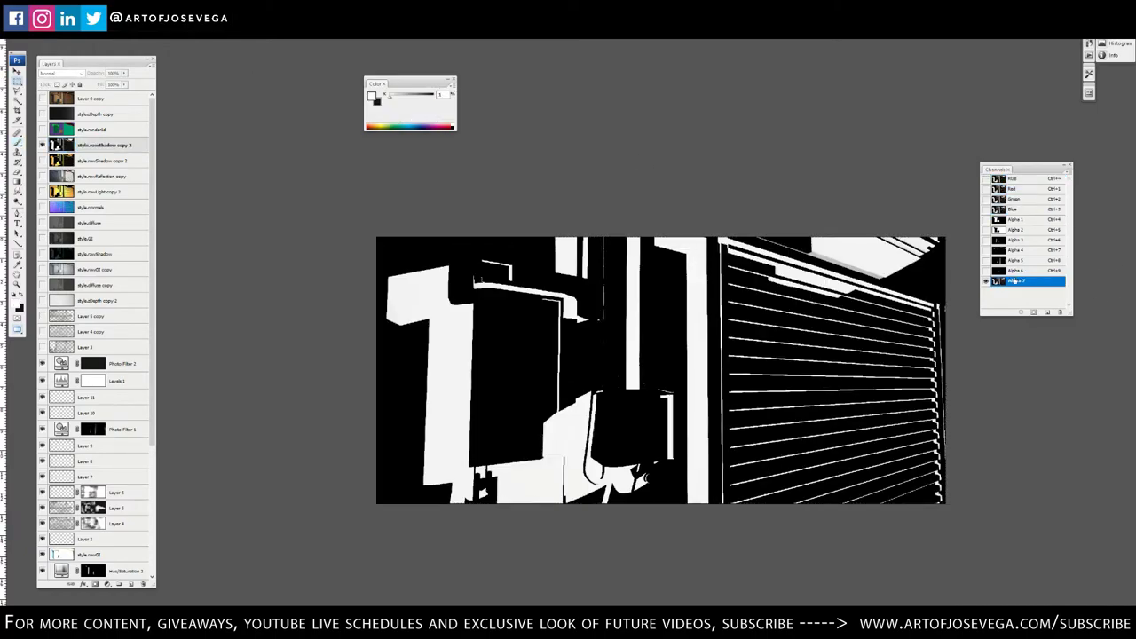
left_click(998, 281, "ctrl")
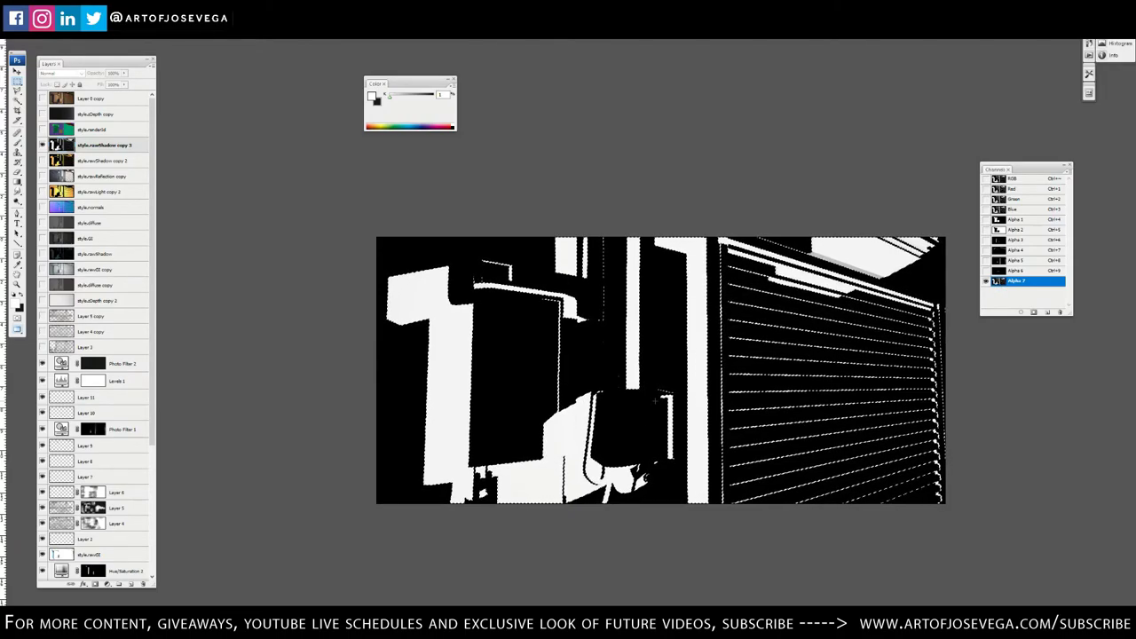
Hide the shadow passes, fill the selected shadow areas of the top Photo Filter's mask with white, and compare the effect on and off
left_click(43, 144)
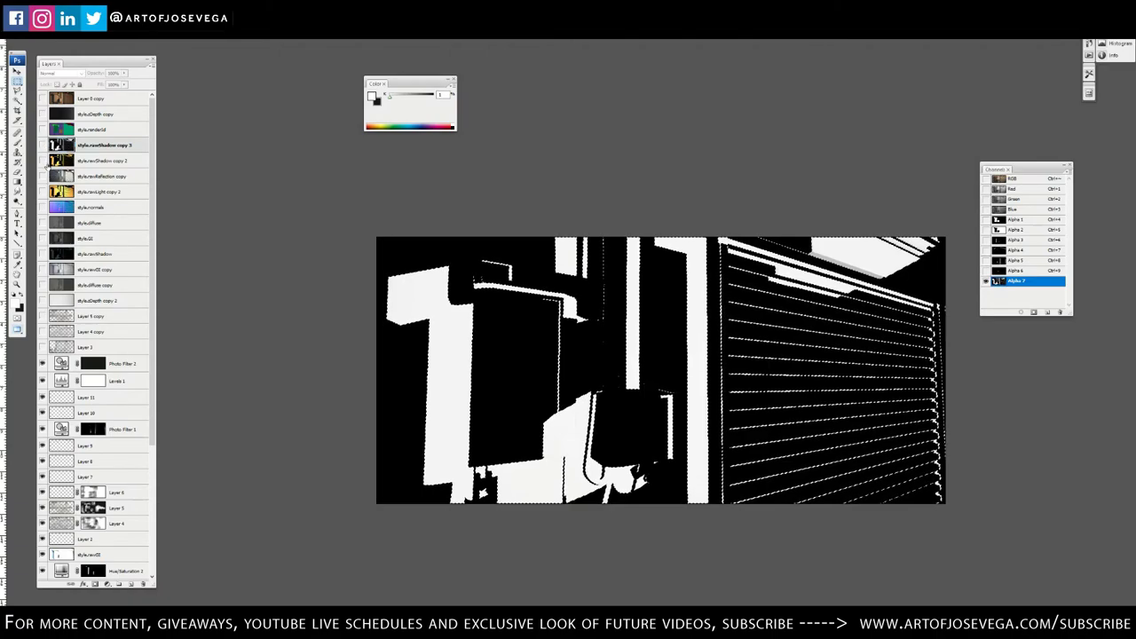
left_click(43, 161)
left_click(115, 161)
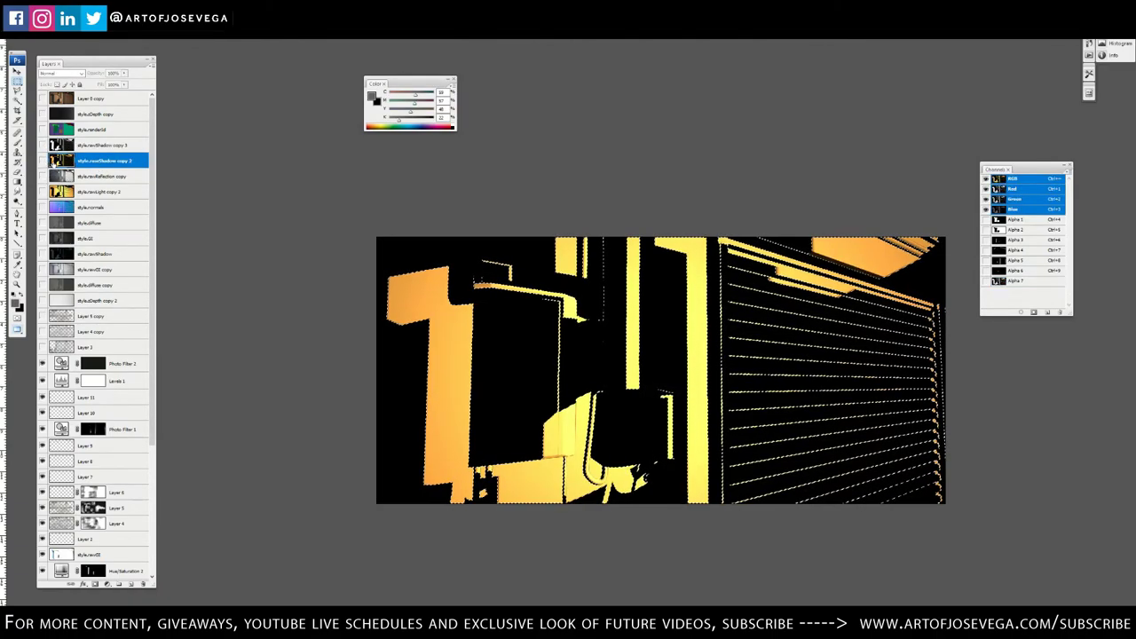
left_click(42, 161)
left_click(95, 367)
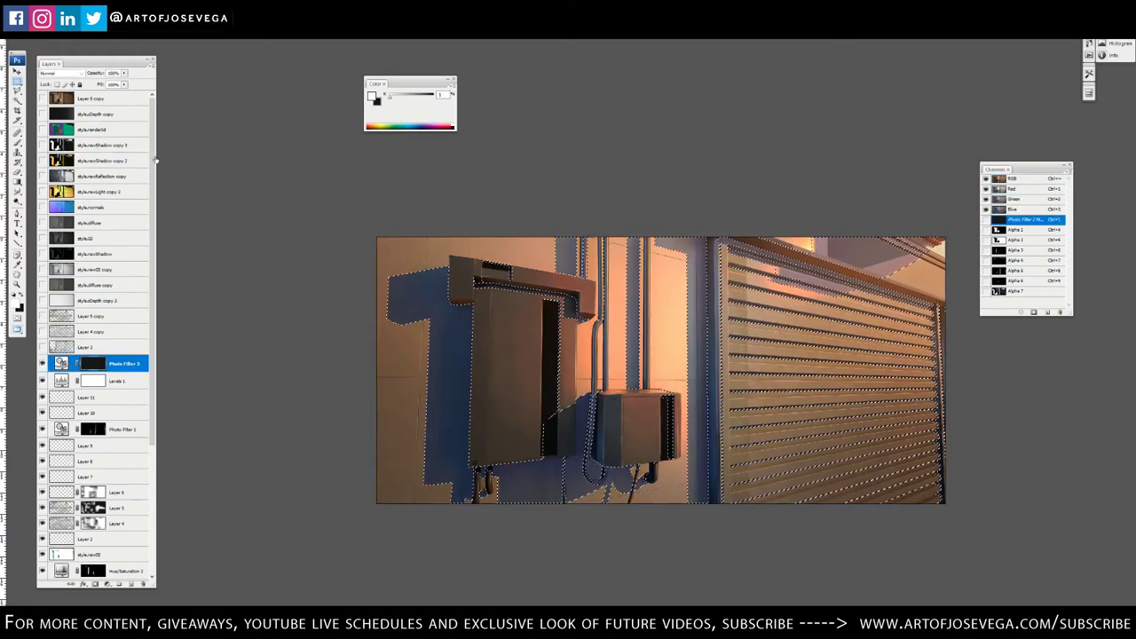
key("ctrl+h")
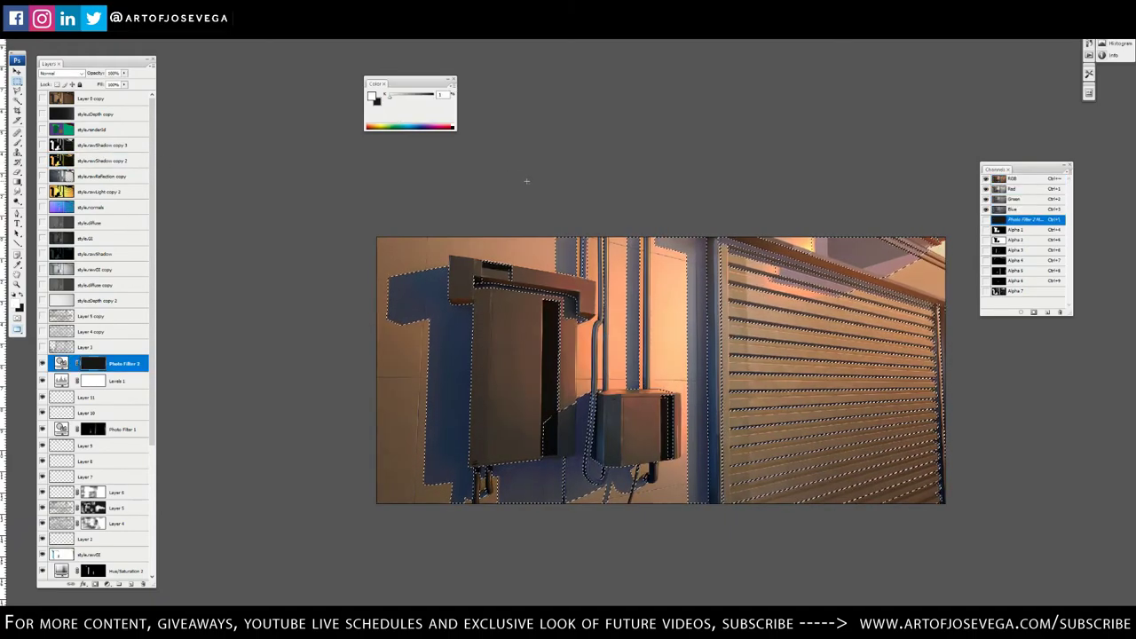
key("alt+BackSpace")
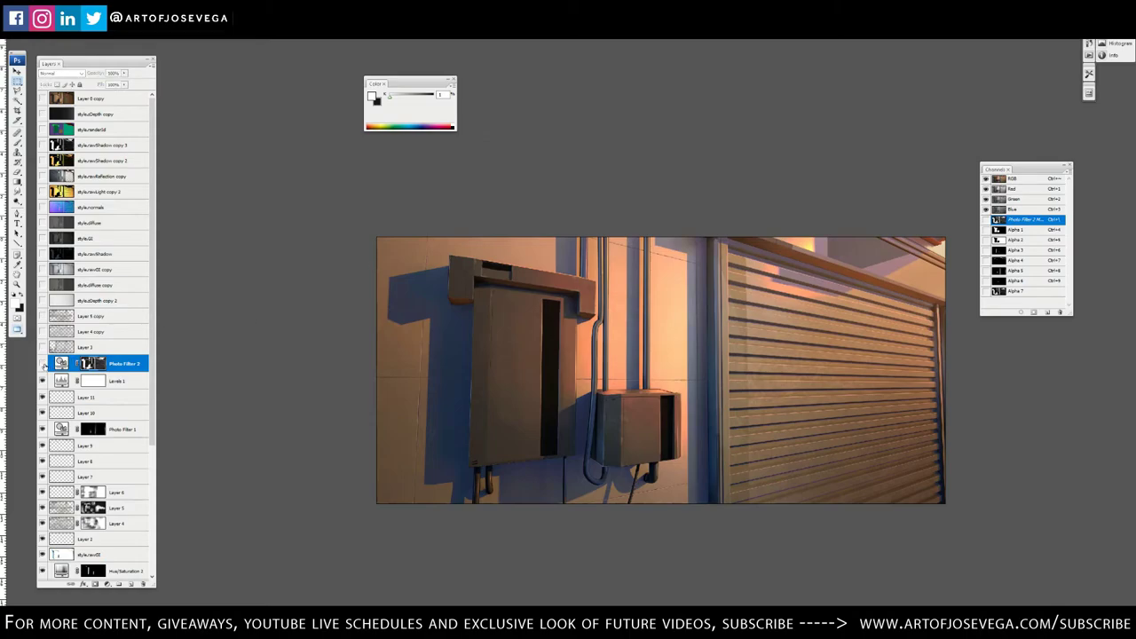
left_click(44, 365)
left_click_drag(512, 347, 505, 315)
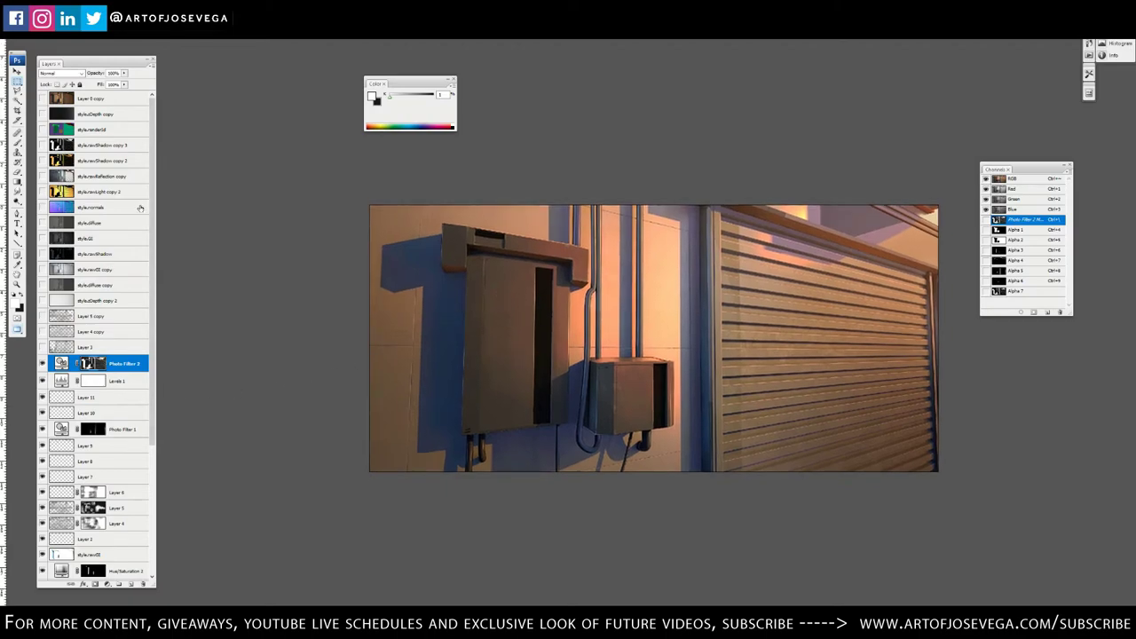
left_click_drag(421, 276, 420, 282)
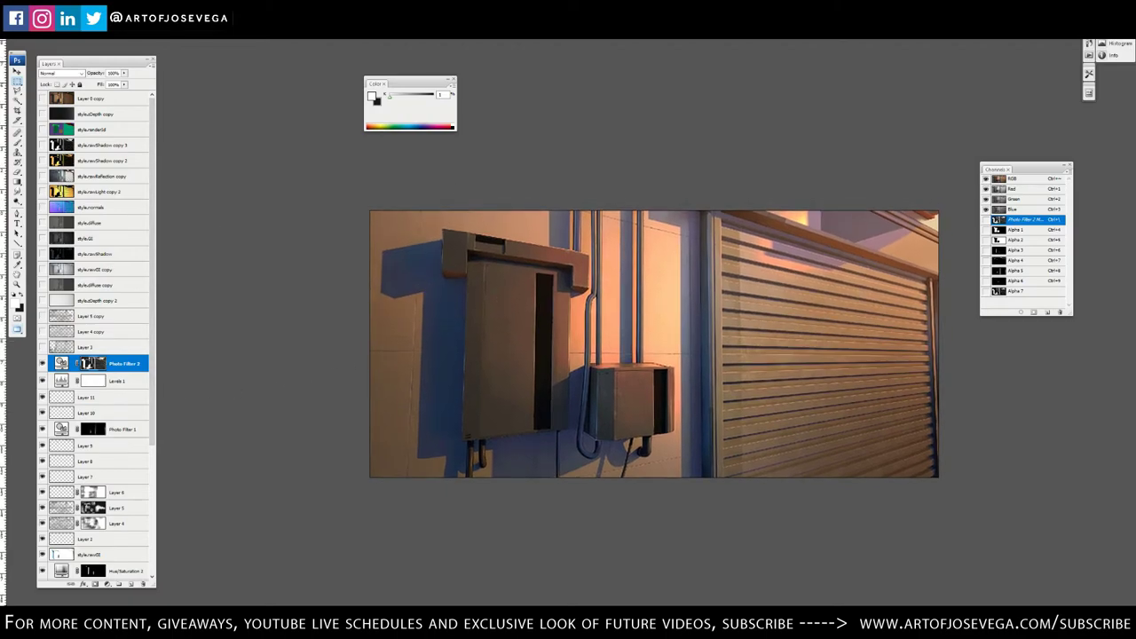
Lower the shadow Photo Filter's opacity to 64% and add a stronger-density Warming Filter (85) adjustment layer above it
left_click_drag(124, 73, 104, 84)
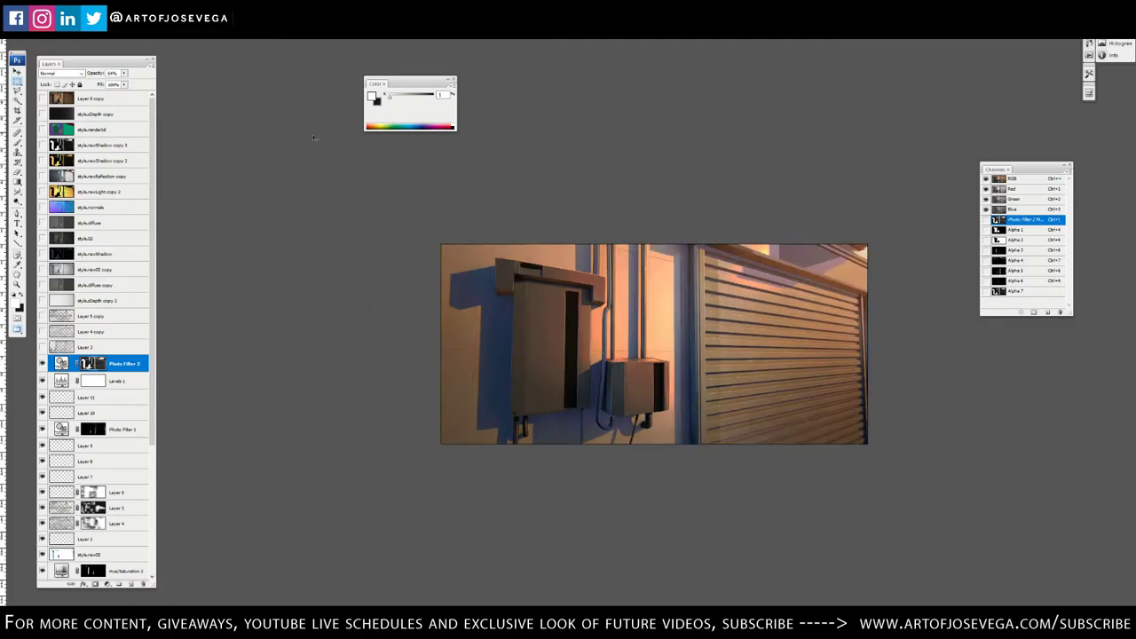
left_click(107, 584)
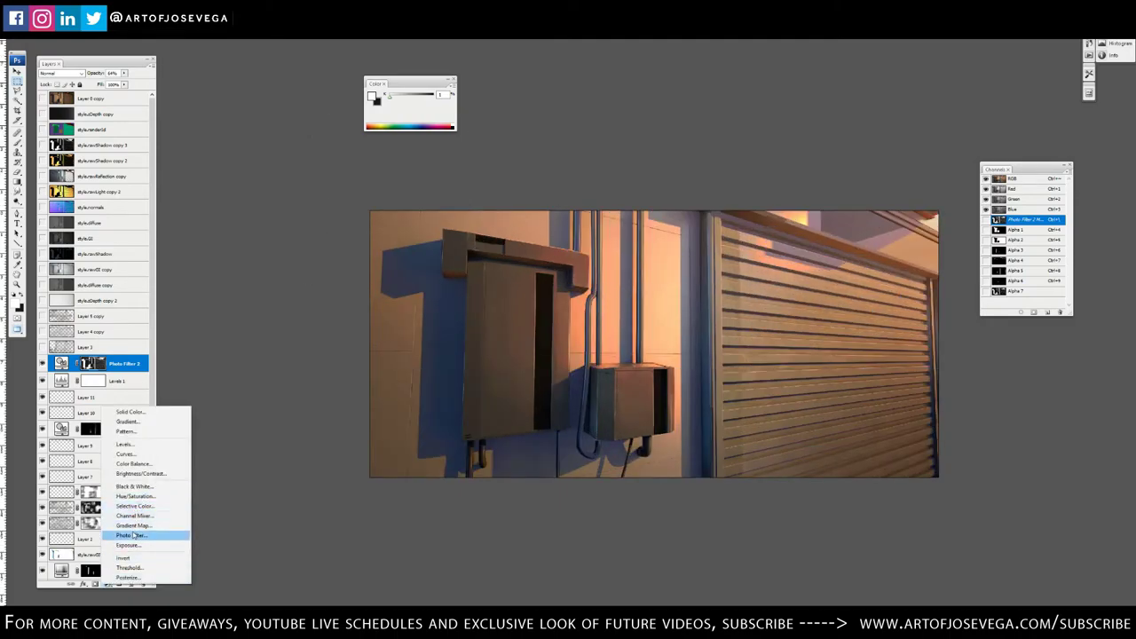
left_click(133, 535)
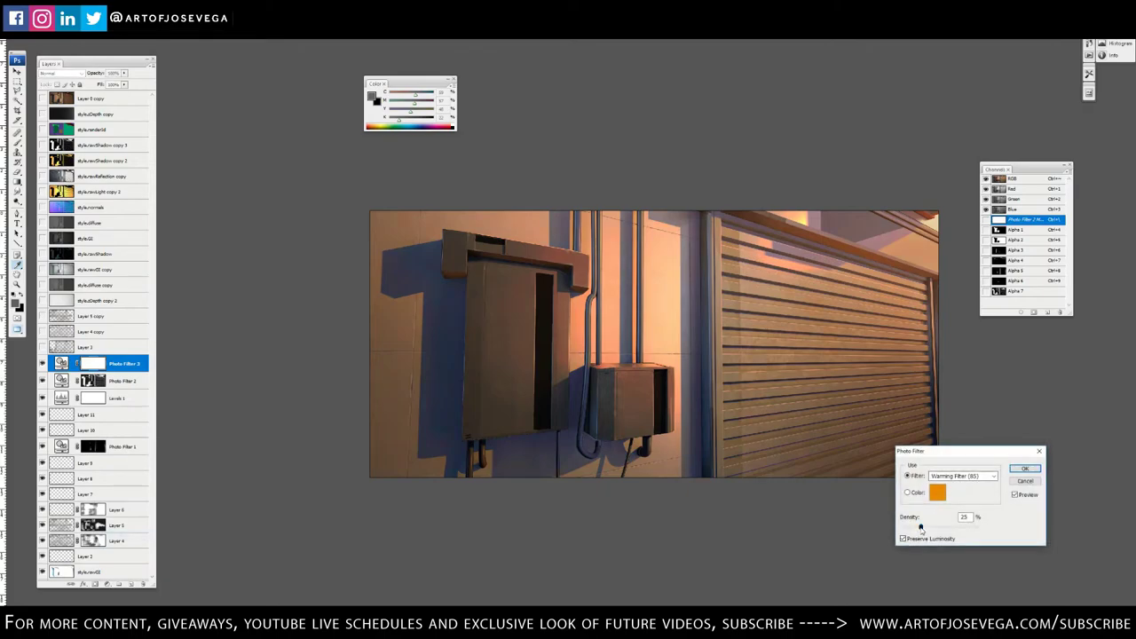
left_click_drag(921, 529, 938, 533)
key("Return")
Examine the warmed image from afar and up close, checking the wall boxes and the shutter
key("ctrl+minus")
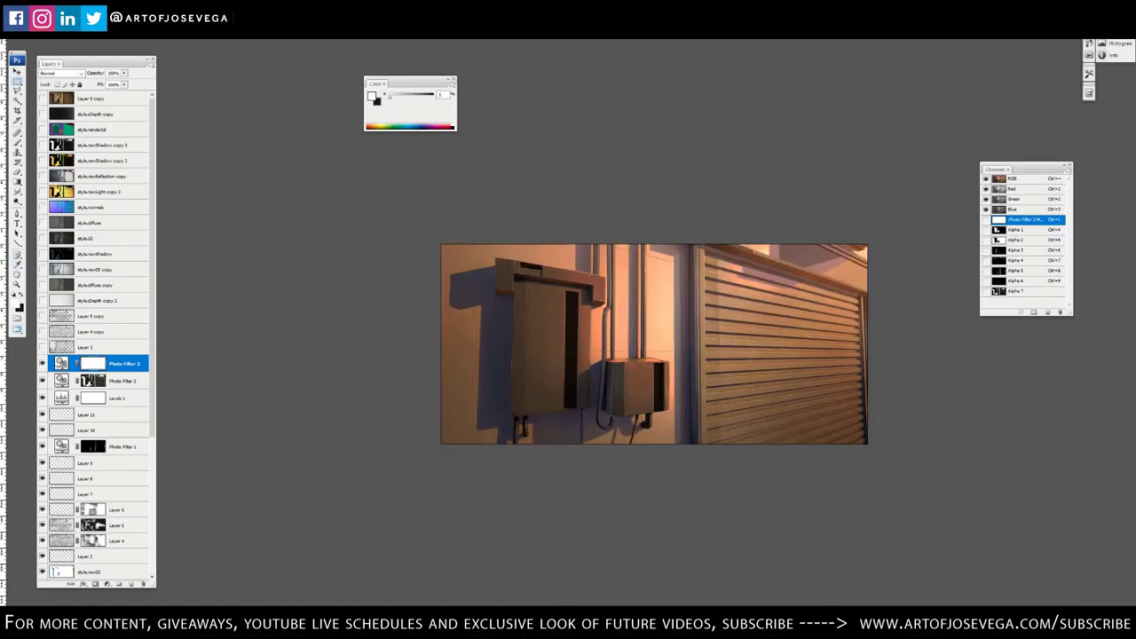
key("ctrl+minus")
key("ctrl+plus")
key("ctrl+plus")
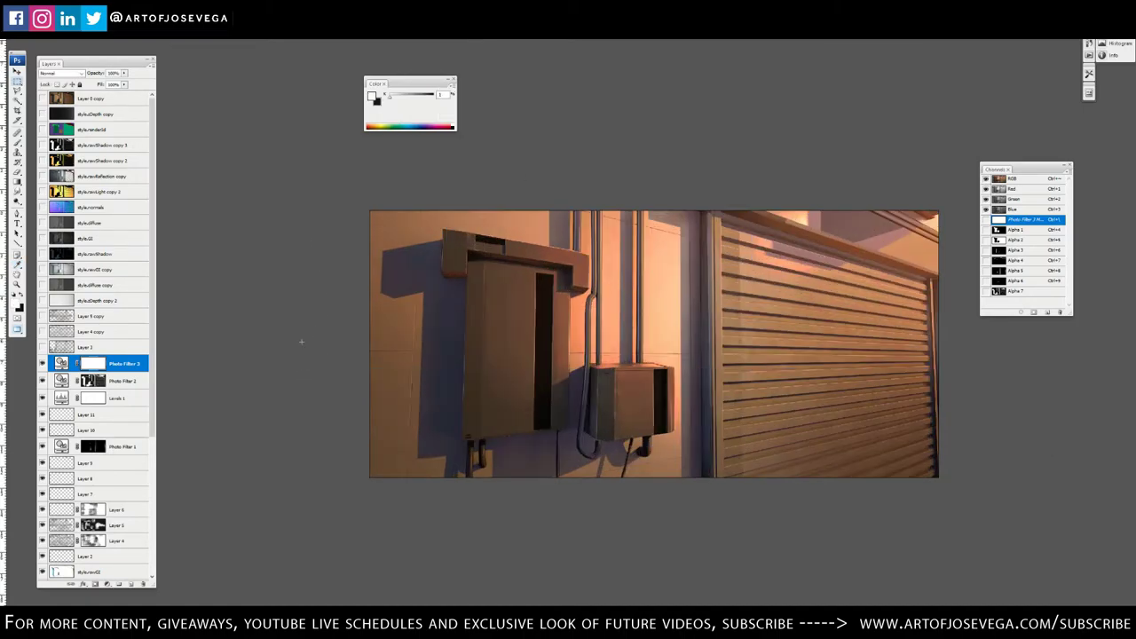
key("ctrl+plus")
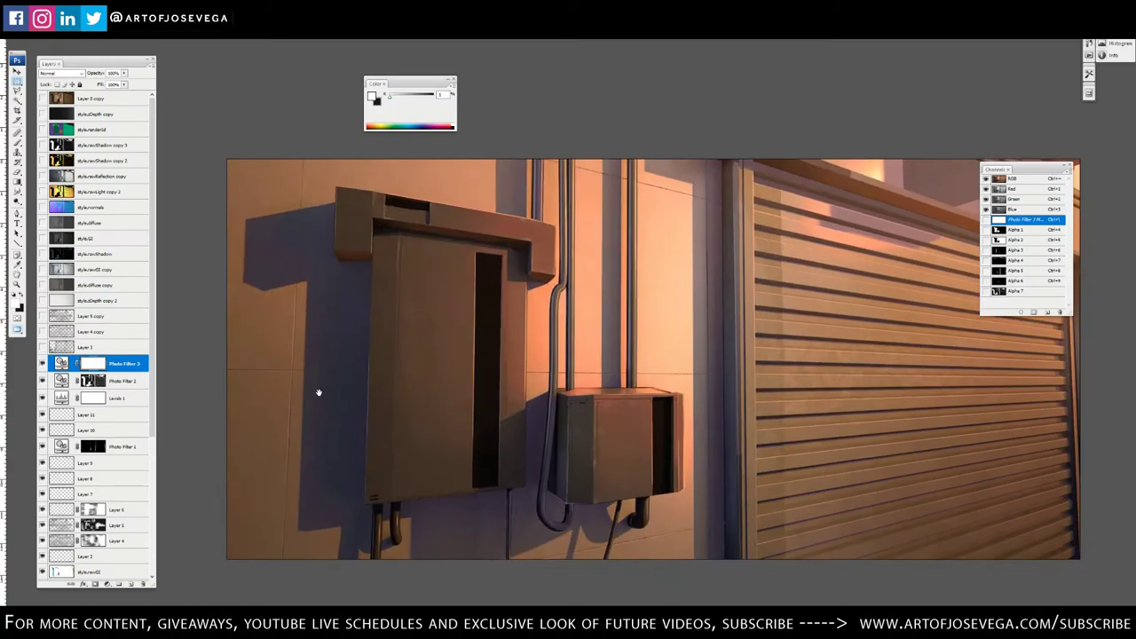
left_click_drag(451, 436, 444, 456)
left_click_drag(664, 462, 576, 456)
left_click_drag(624, 489, 616, 456)
key("ctrl+minus")
left_click_drag(405, 373, 457, 396)
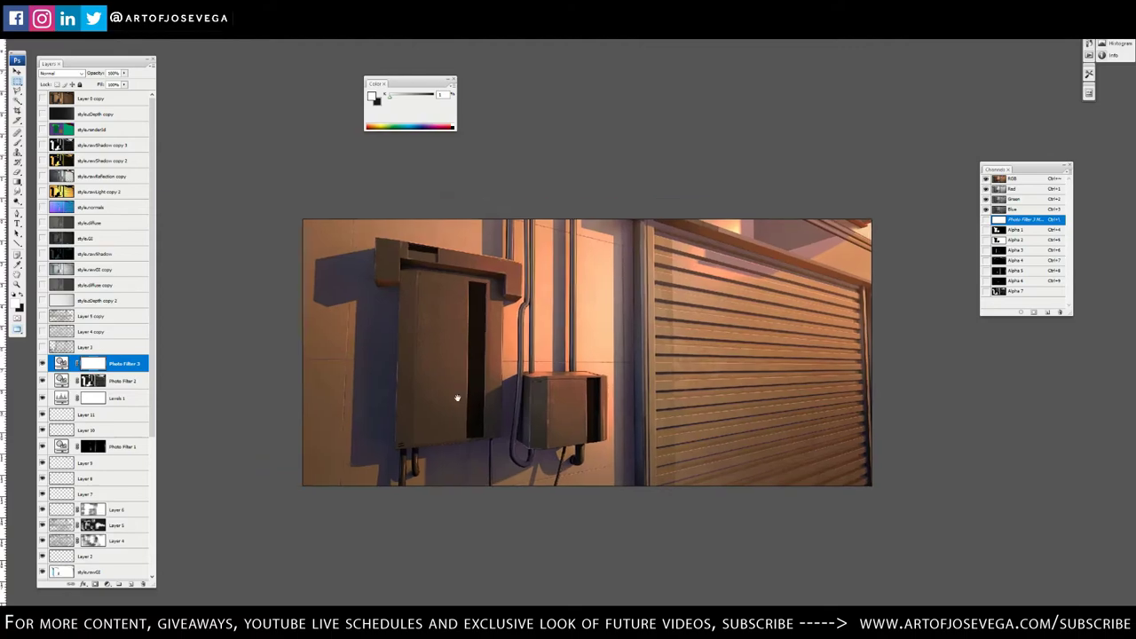
Create a blurred duplicate of the merged visible image above the adjustment layers and give it a layer mask
key("ctrl+shift+alt+e")
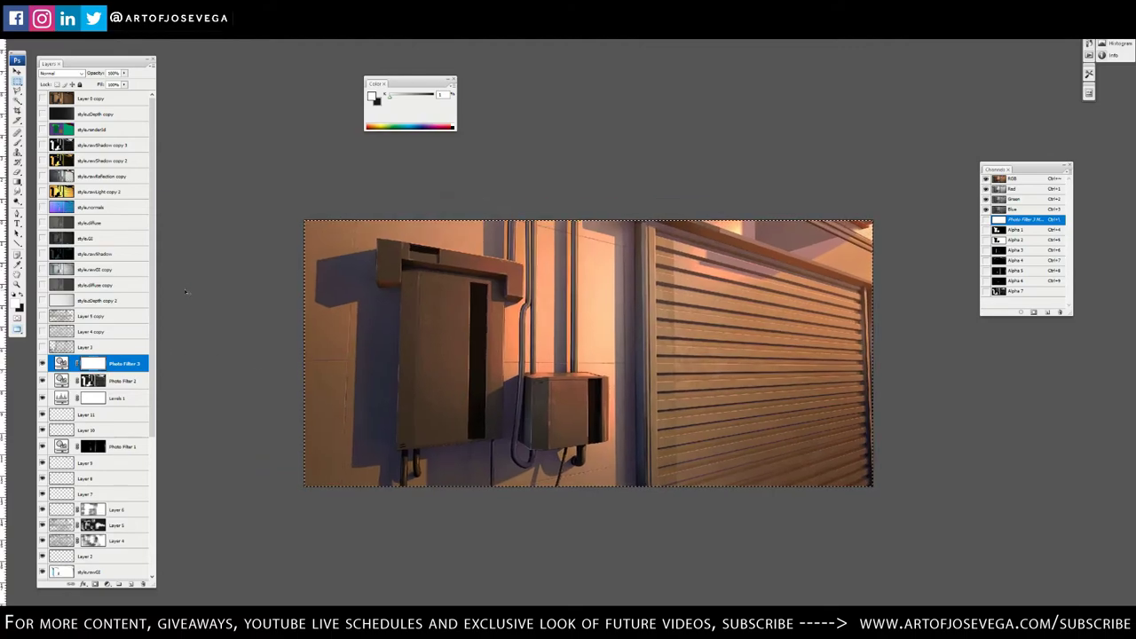
key("ctrl+j")
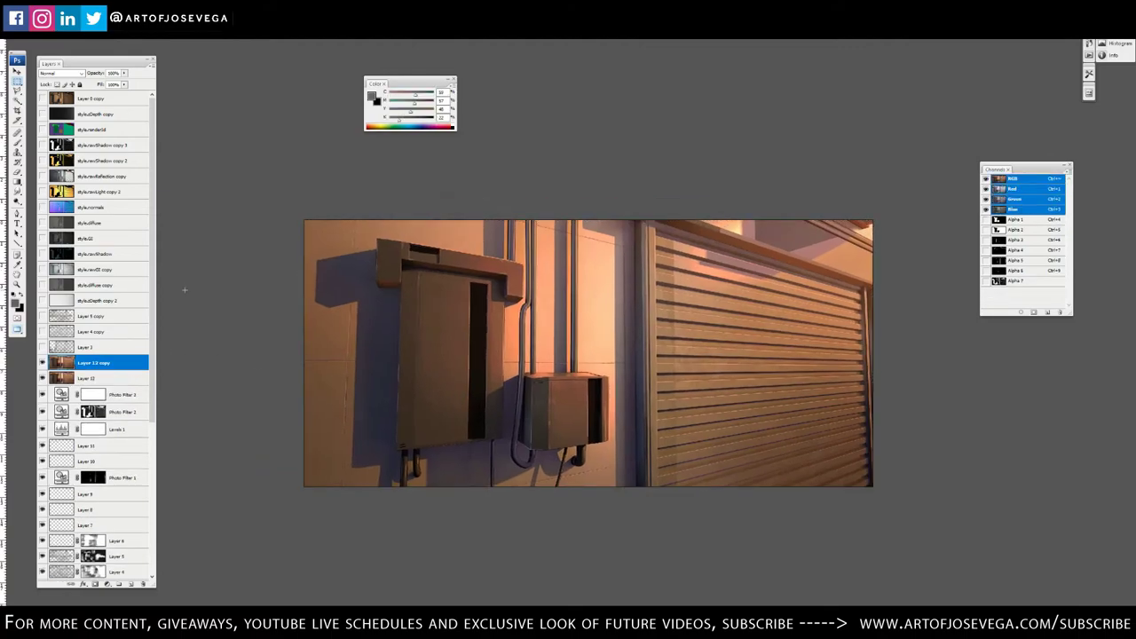
left_click(98, 6)
left_click(129, 48)
left_click(95, 584)
Fill the blurred copy's mask with black and try gradients that restrict the blur to the shutter side of the image
key("g")
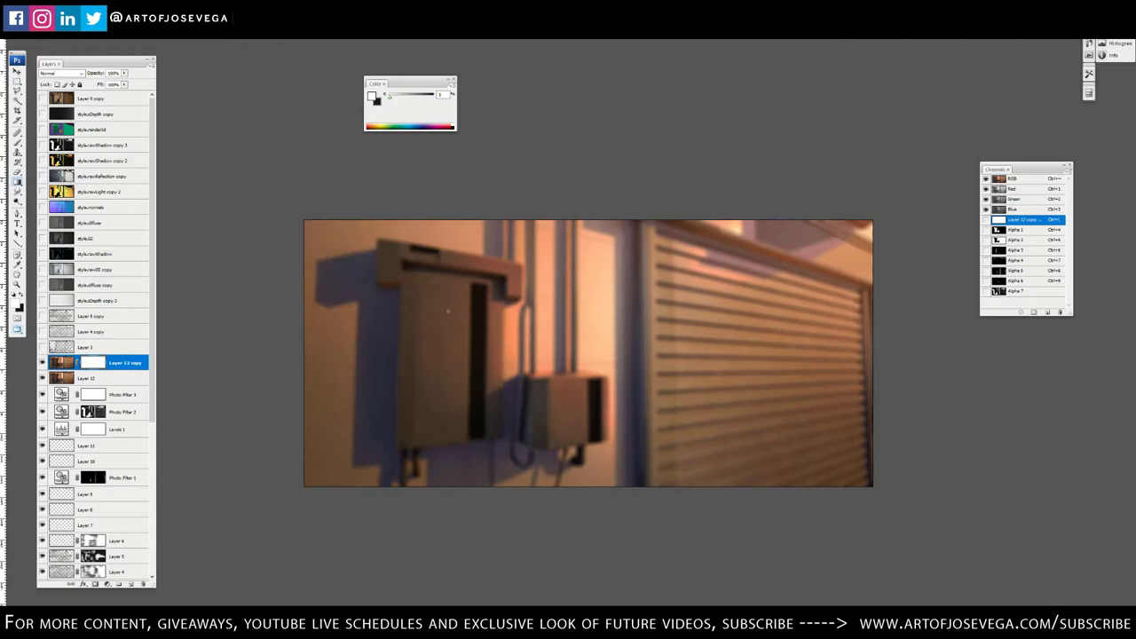
key("x")
key("alt+BackSpace")
key("x")
left_click_drag(906, 389, 718, 390)
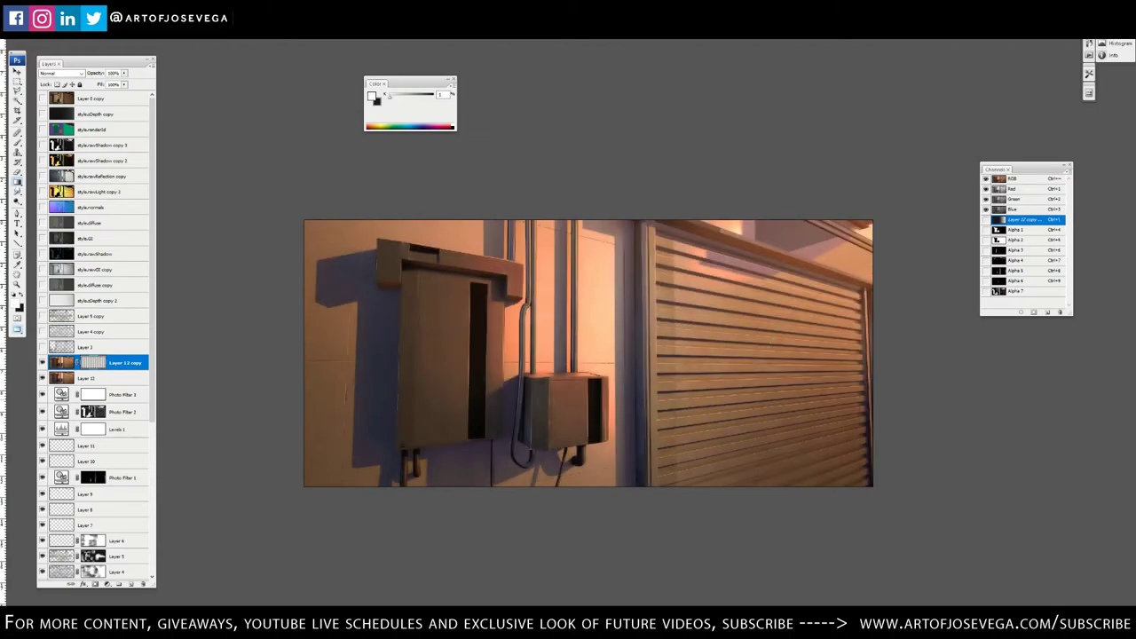
left_click_drag(910, 382, 522, 418)
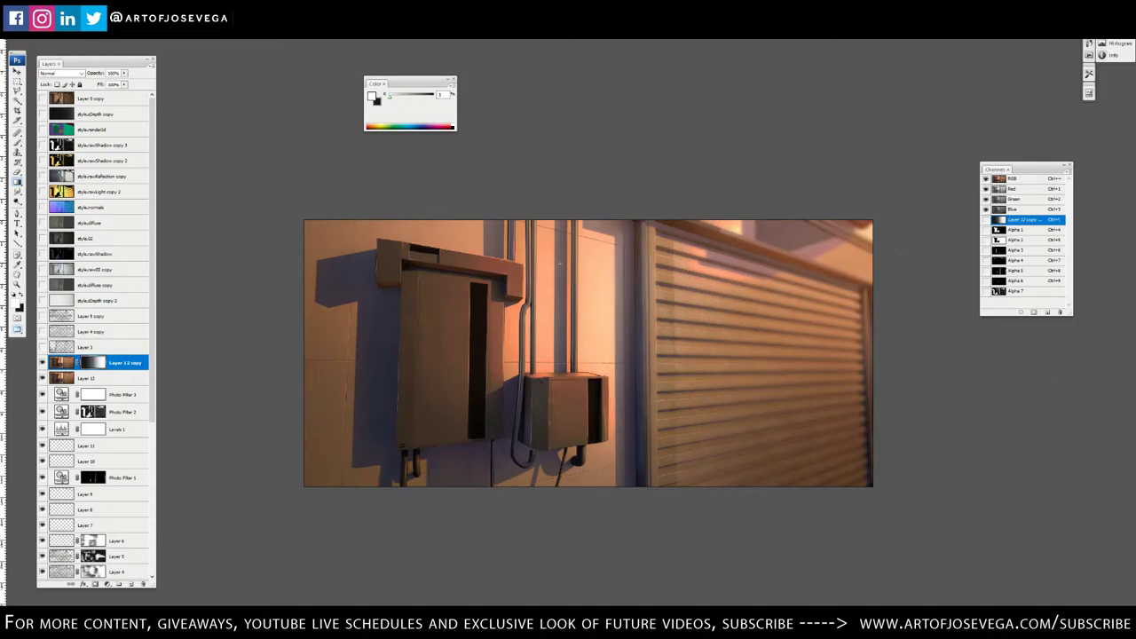
Examine how the blur fades from the shutter toward the wall boxes at different magnifications
key("v")
left_click_drag(872, 354, 935, 353)
key("m")
left_click(62, 362)
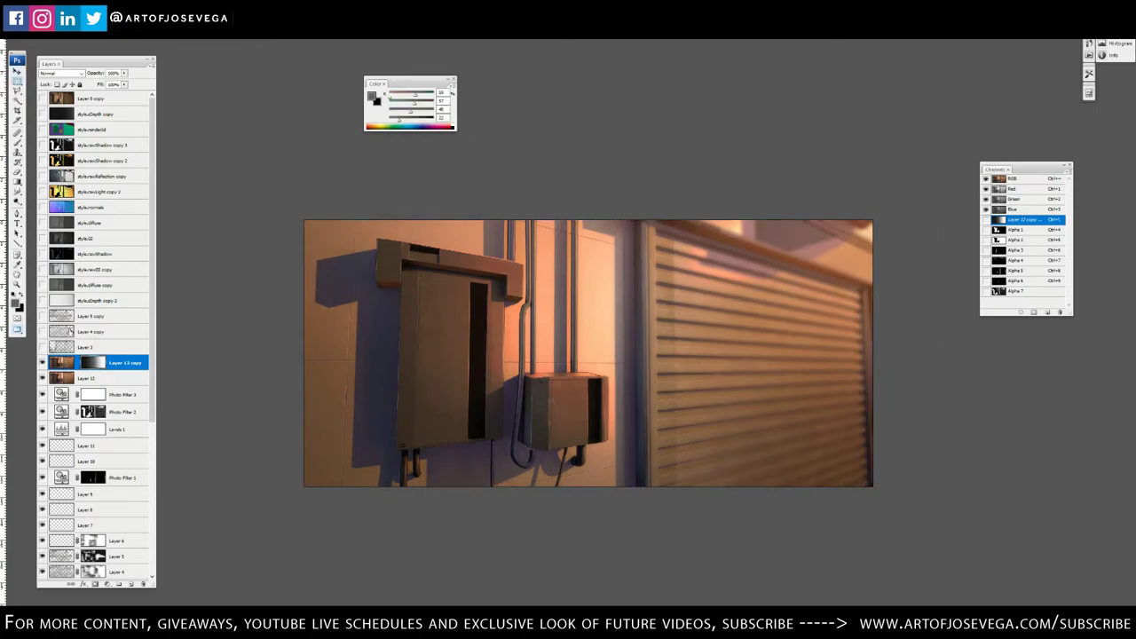
left_click(98, 6)
key("Escape")
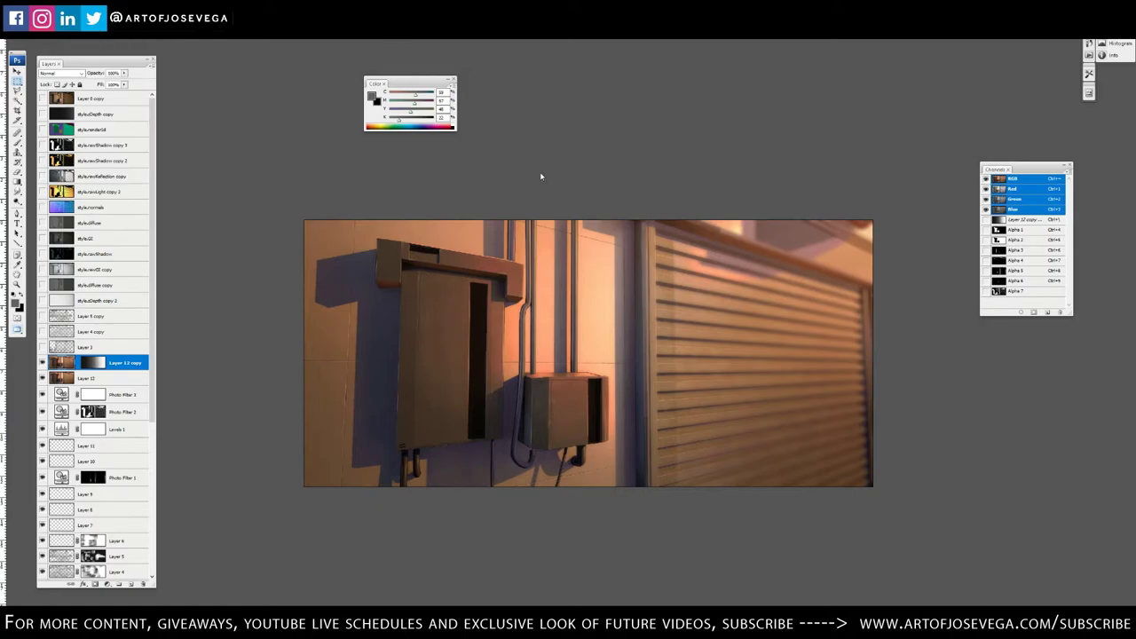
key("ctrl+minus")
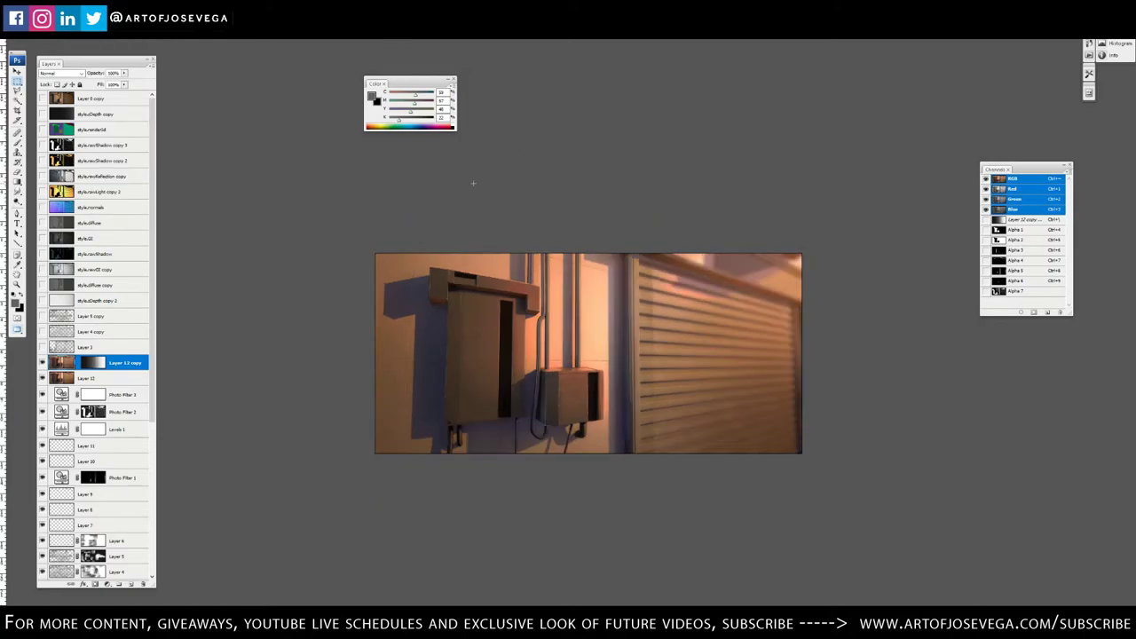
key("ctrl+minus")
key("ctrl+plus")
key("ctrl+plus")
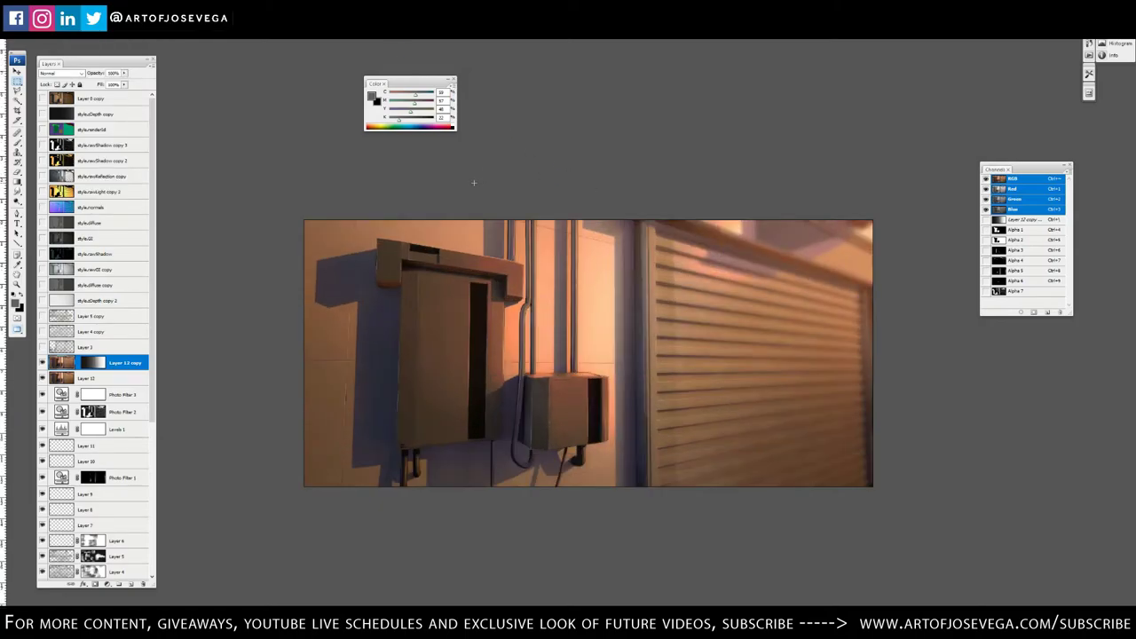
left_click_drag(477, 189, 469, 164)
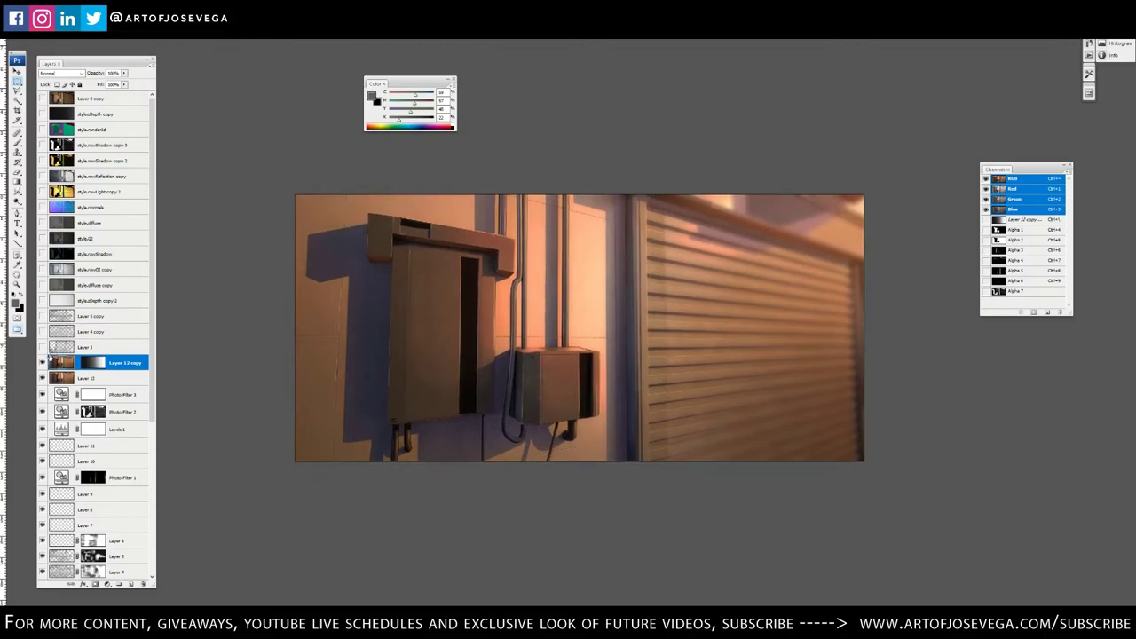
Delete the blurred copy and the merged image layer
key("v")
key("Delete")
key("Delete")
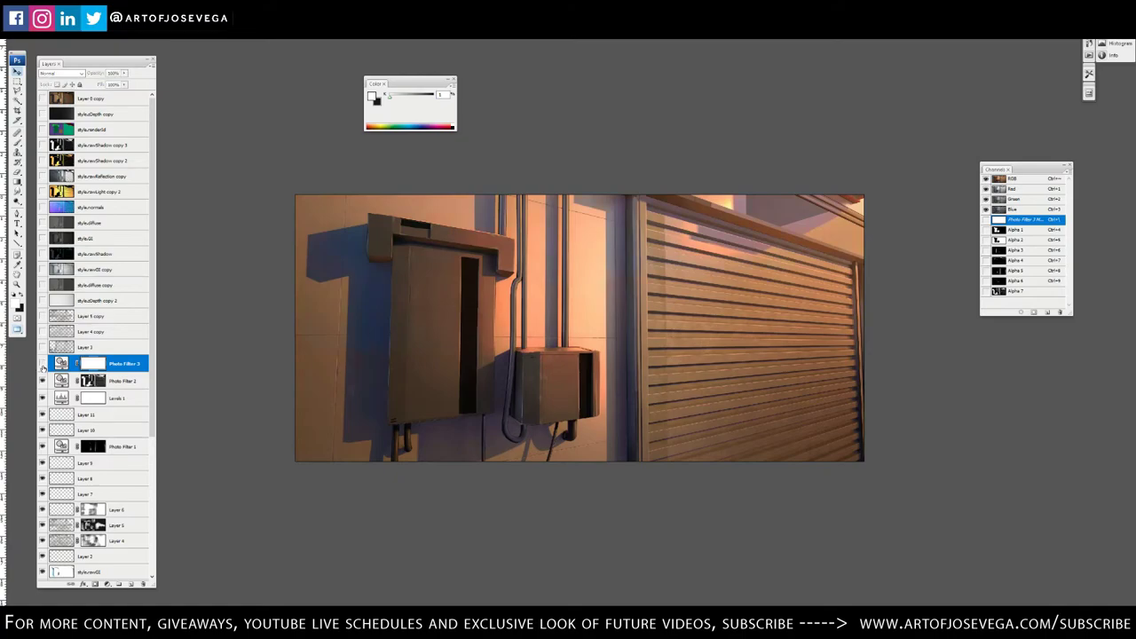
Compare the image with and without the warming Photo Filter and set that layer's opacity to 42%
left_click(42, 365)
left_click(125, 74)
left_click_drag(124, 83, 102, 89)
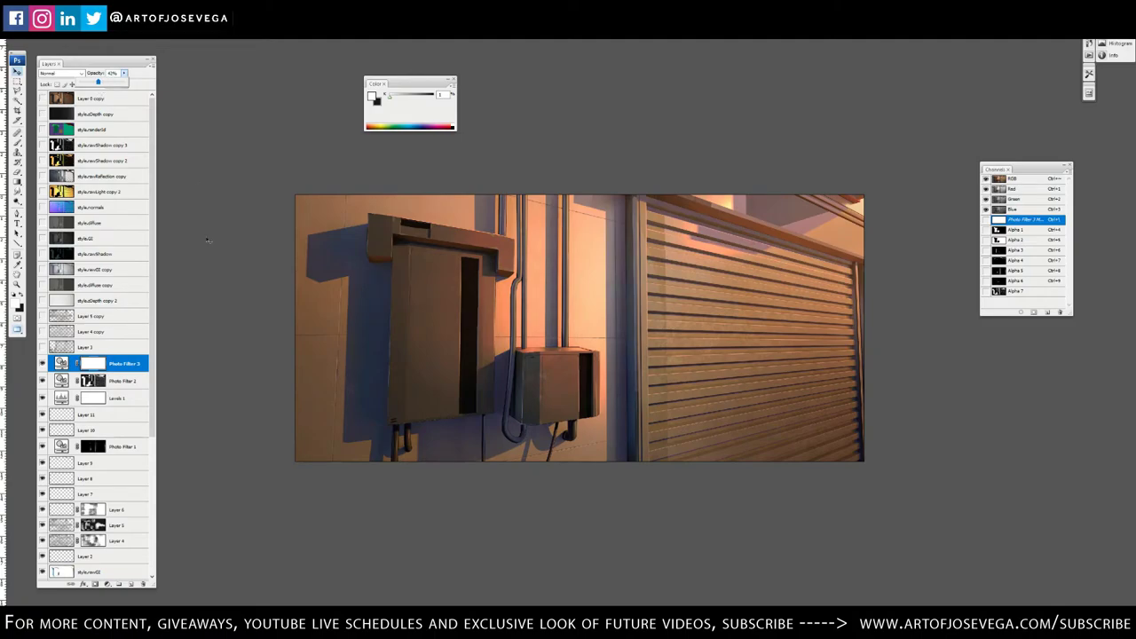
Raise the opacity of the orange zDepth layer to 77% and check the whole image
scroll(60, 462, "down", 5)
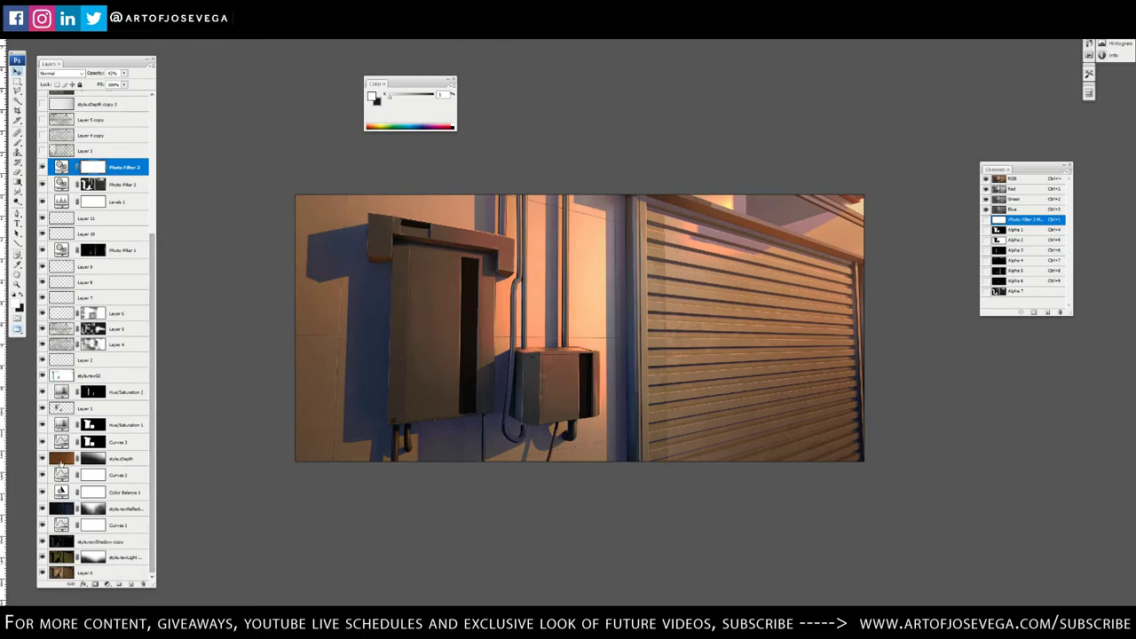
left_click(60, 460)
left_click(126, 73)
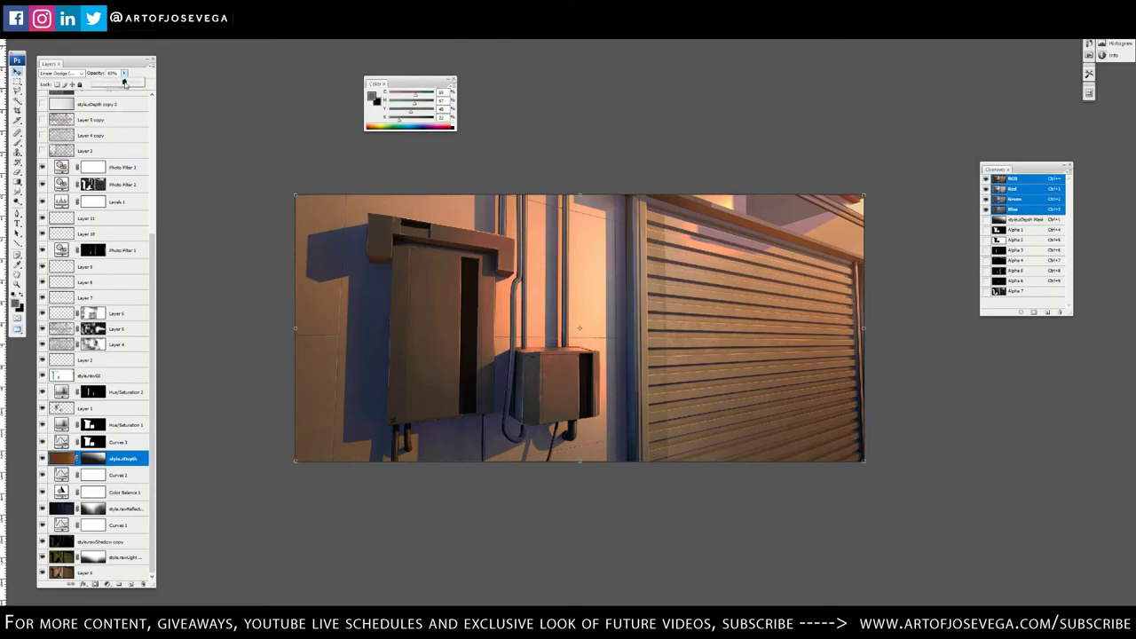
left_click_drag(124, 83, 134, 86)
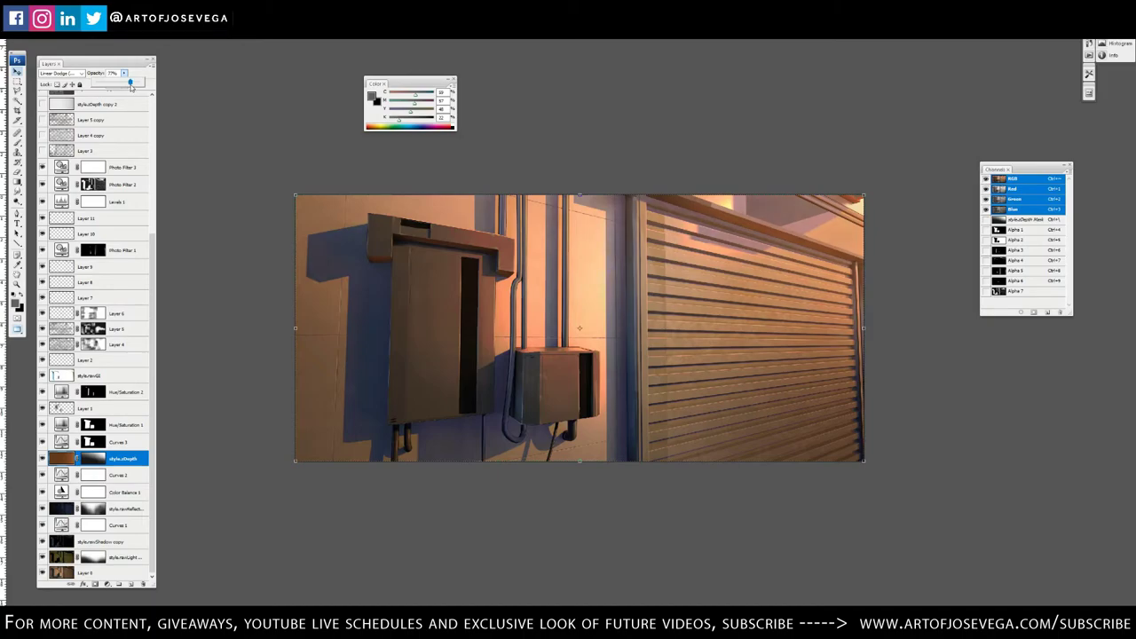
key("ctrl+minus")
key("ctrl+minus")
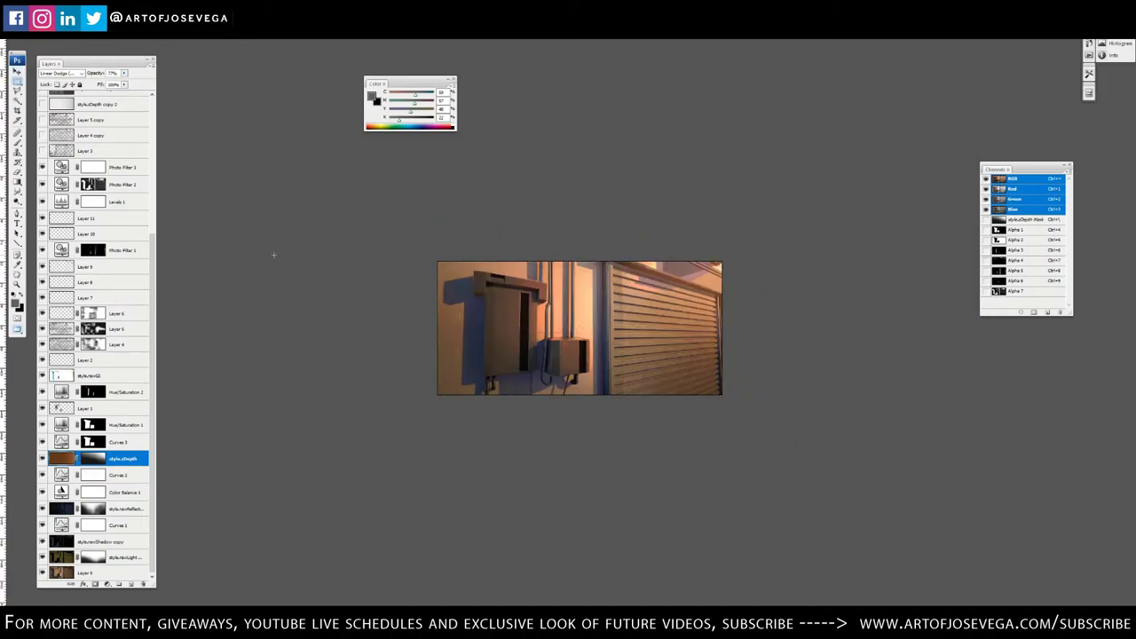
key("ctrl+plus")
Add a Curves adjustment layer above the warming Photo Filter and pull the RGB curve's darker midtones slightly down
scroll(108, 326, "up", 5)
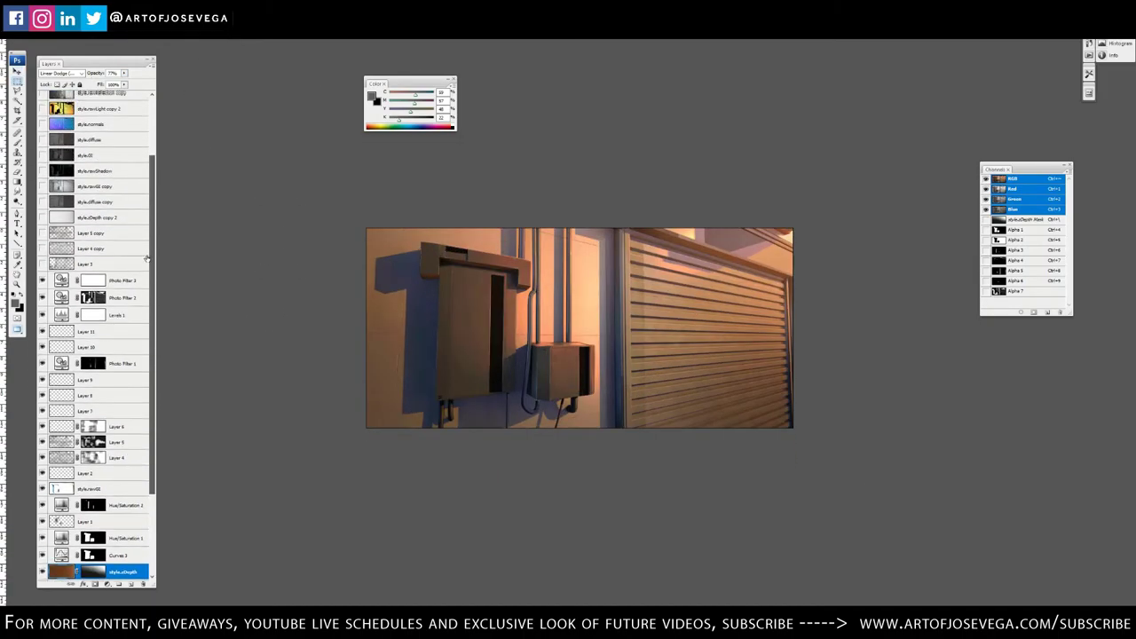
left_click(109, 326)
left_click(100, 586)
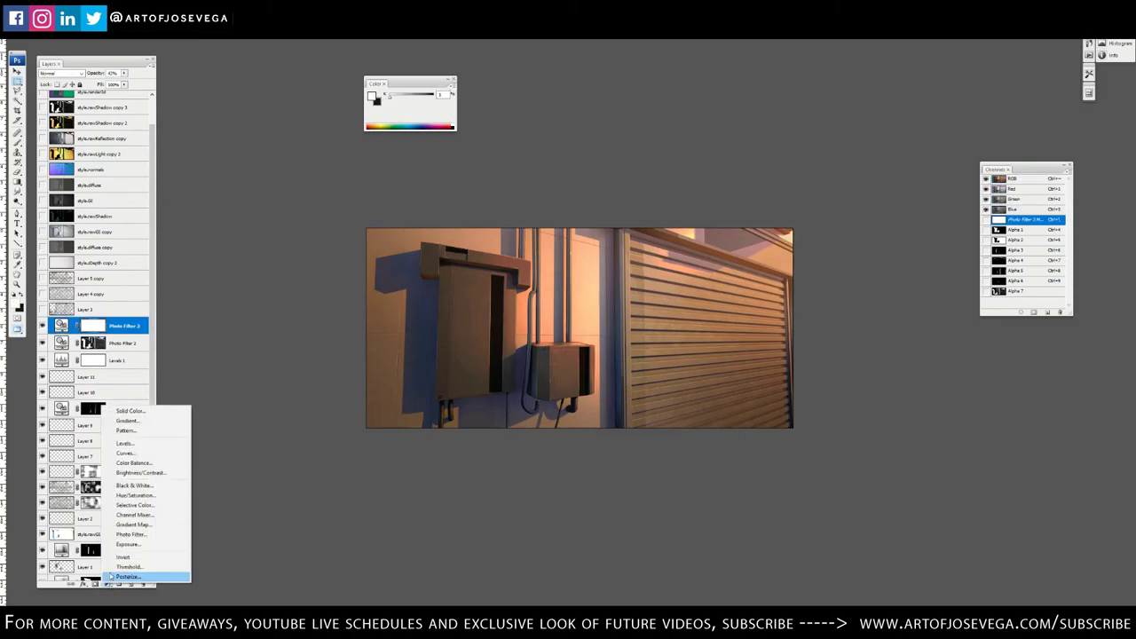
left_click(149, 454)
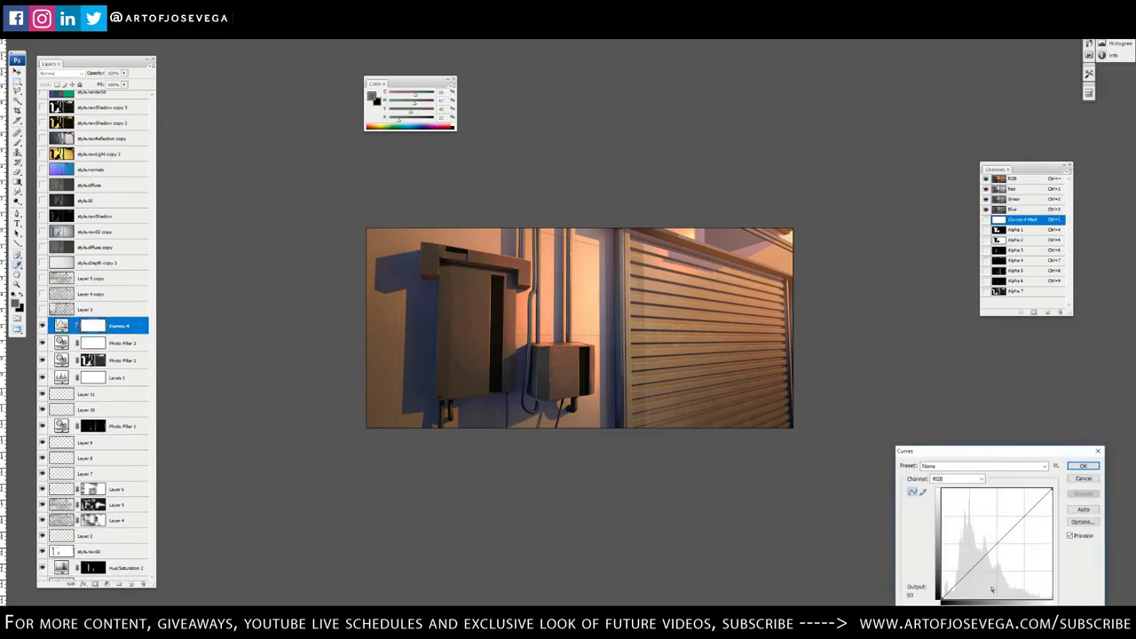
left_click(974, 571)
left_click_drag(974, 569, 978, 567)
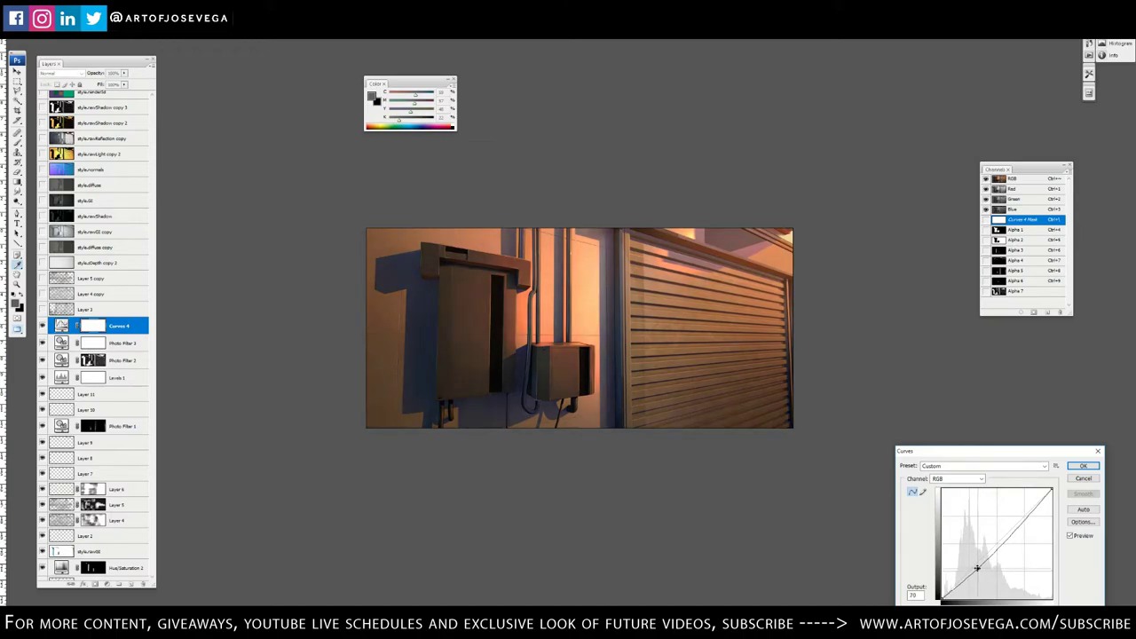
Anchor the Blue curve's shadows at output 42, lower its highlights slightly, and apply the Curves adjustment
left_click(959, 479)
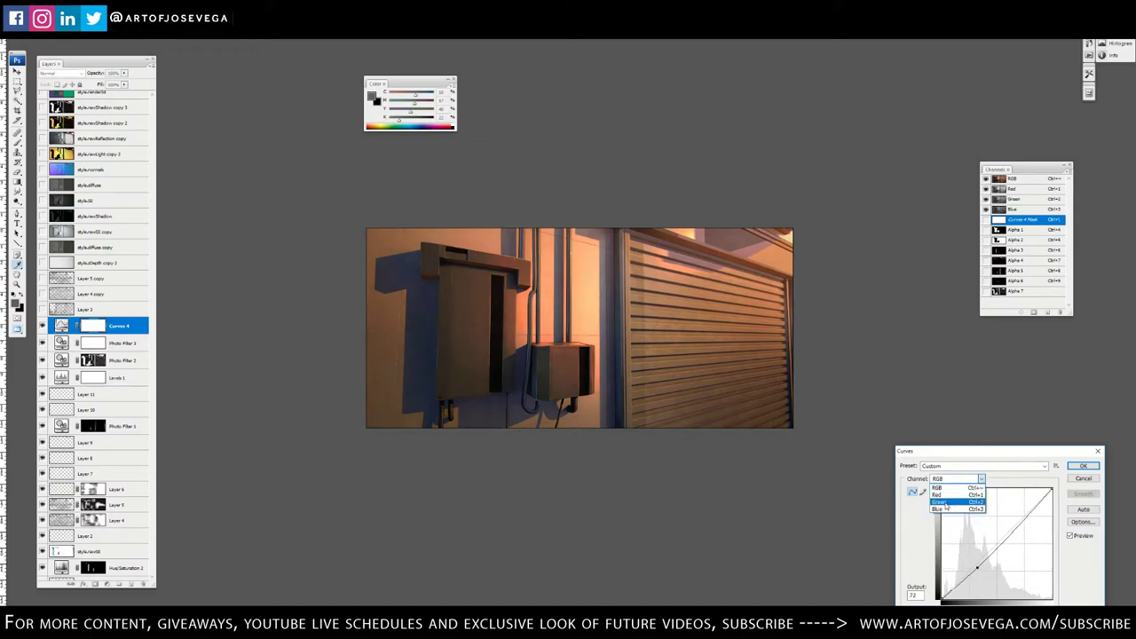
left_click(937, 509)
left_click(959, 580)
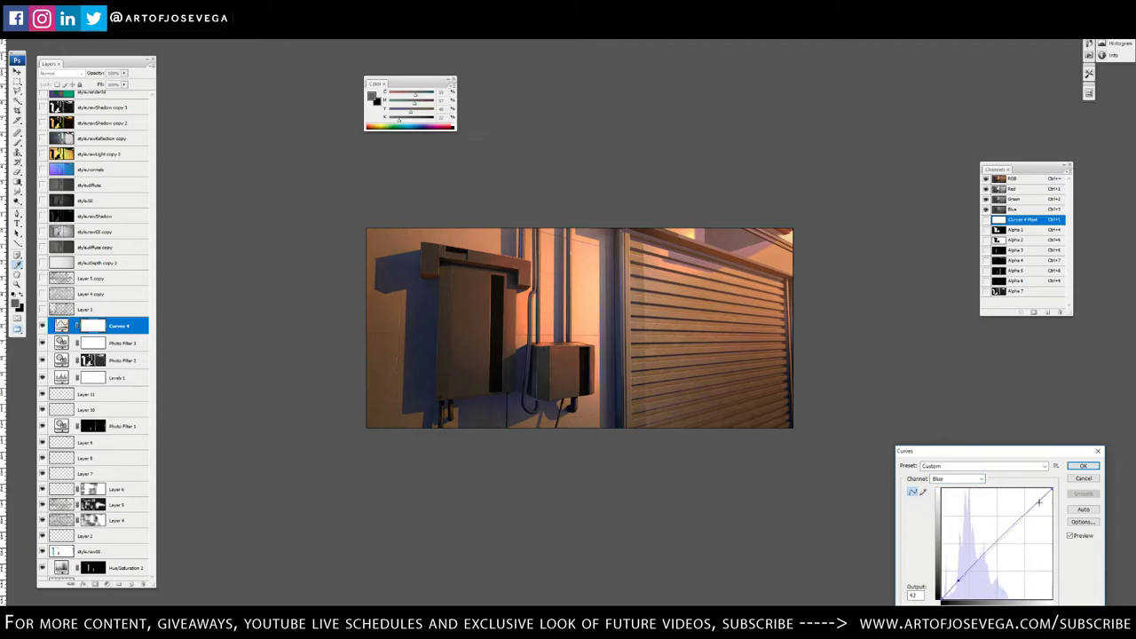
left_click_drag(1038, 504, 1037, 506)
key("ctrl+plus")
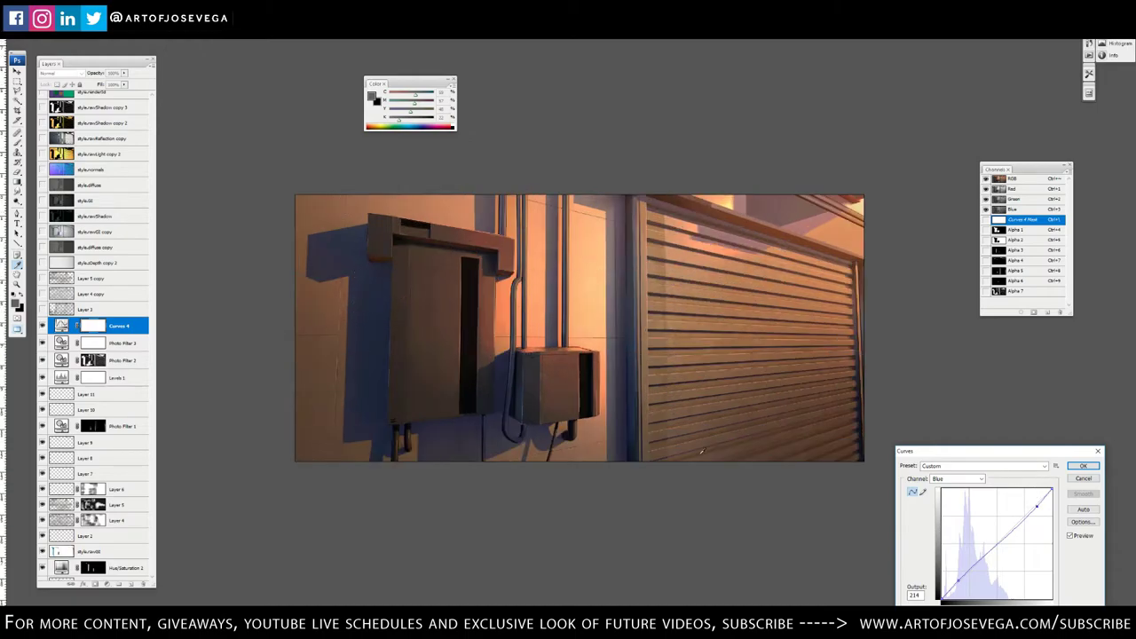
left_click_drag(1036, 506, 1035, 508)
key("Return")
Examine the color-graded image at several magnifications, from the full view to close-ups of the small box
key("ctrl+minus")
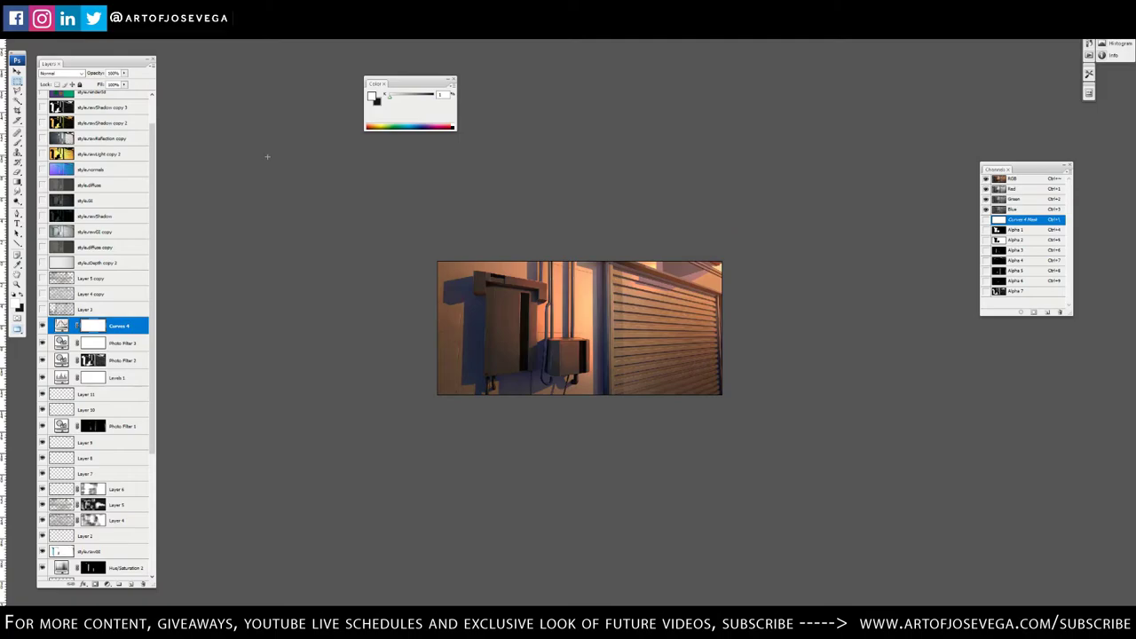
key("ctrl+plus")
key("ctrl+plus")
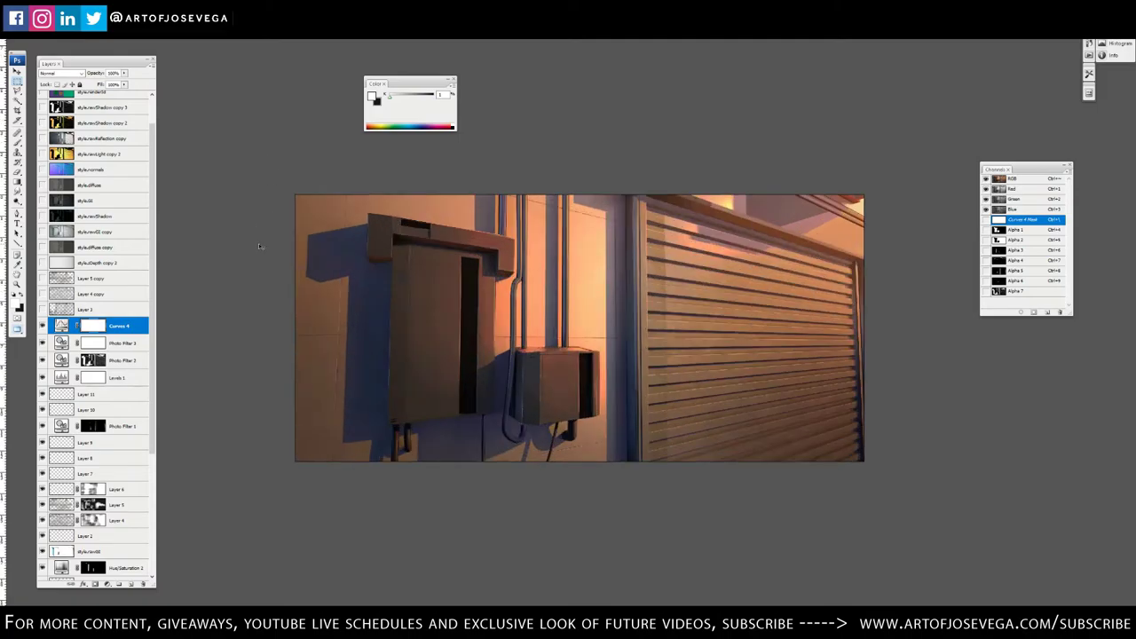
key("ctrl+minus")
key("ctrl+plus")
key("ctrl+plus")
key("ctrl+plus")
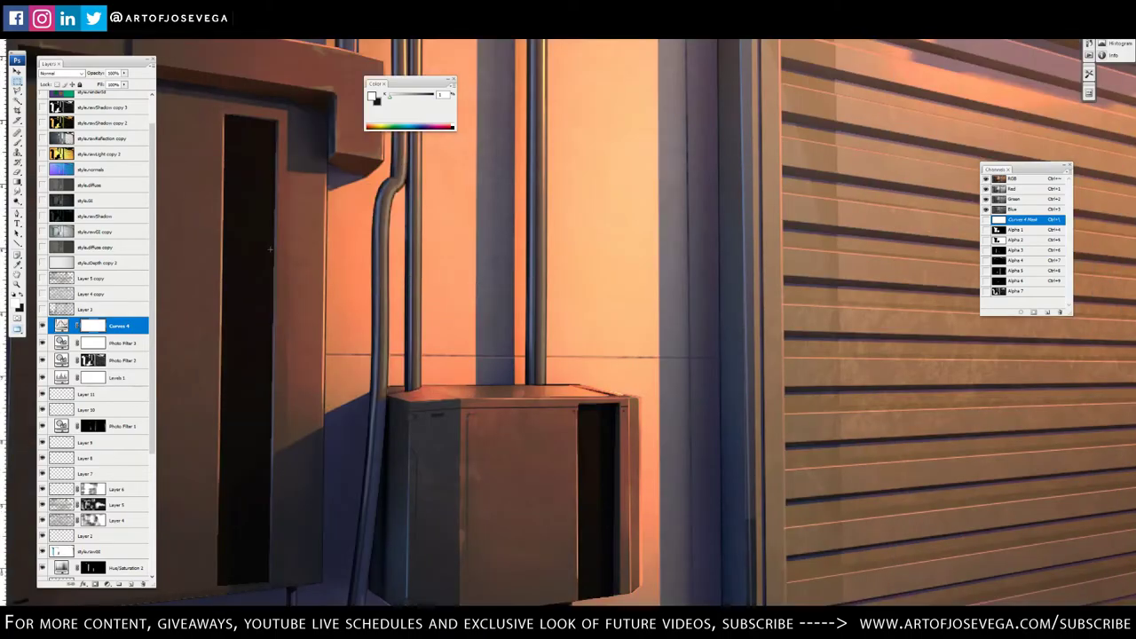
key("ctrl+minus")
key("ctrl+minus")
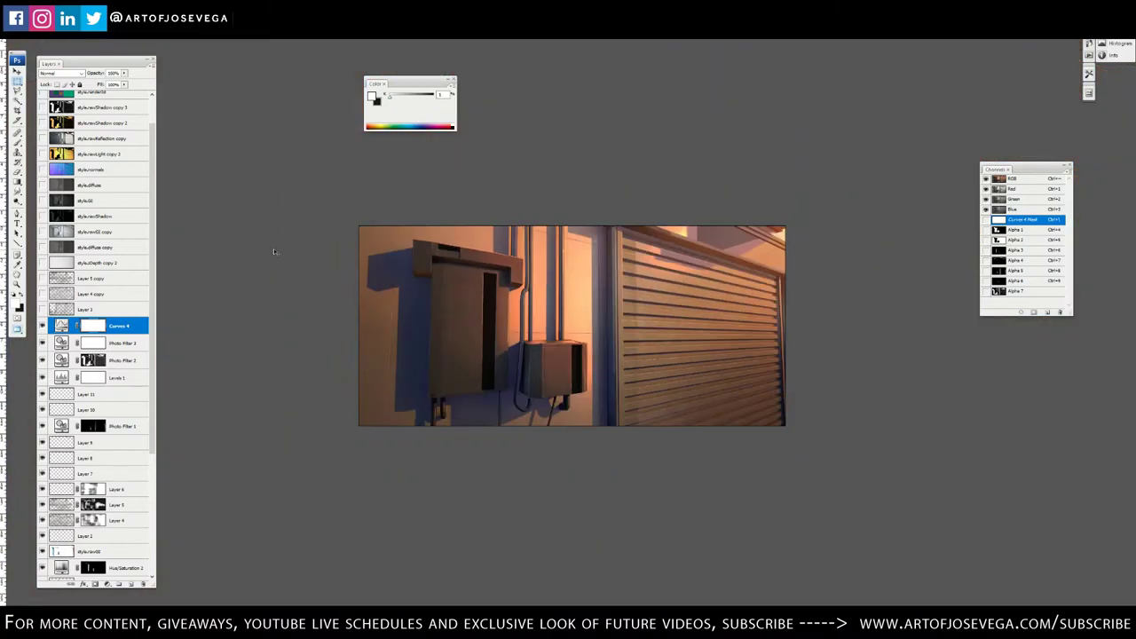
key("ctrl+plus")
key("ctrl+plus")
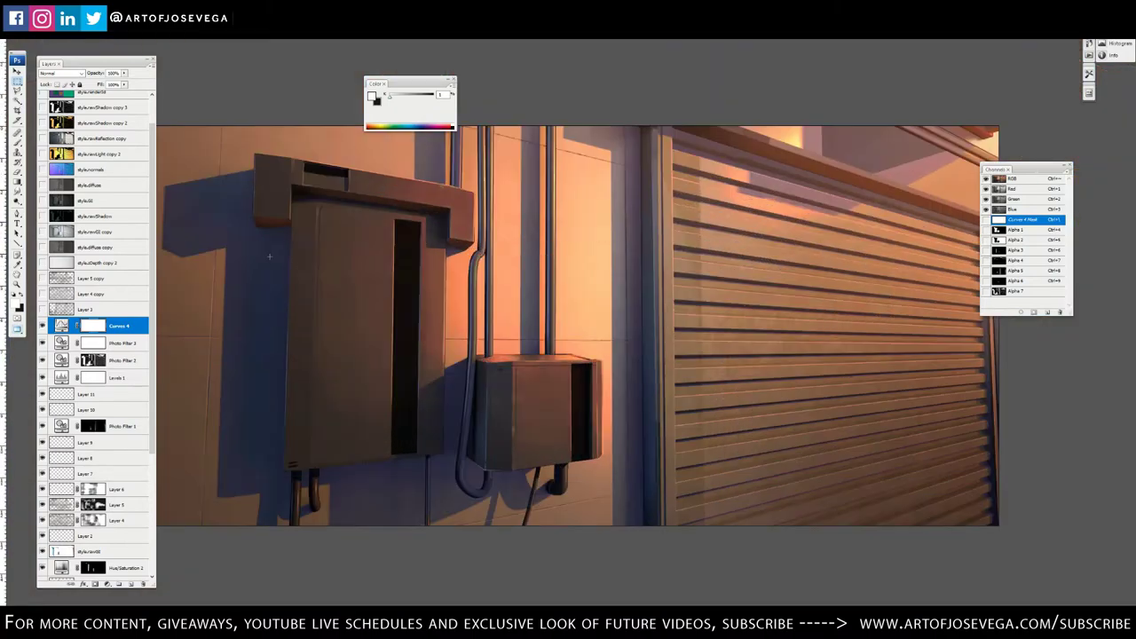
Save the color-graded scene with its latest Curves adjustment
key("ctrl+minus")
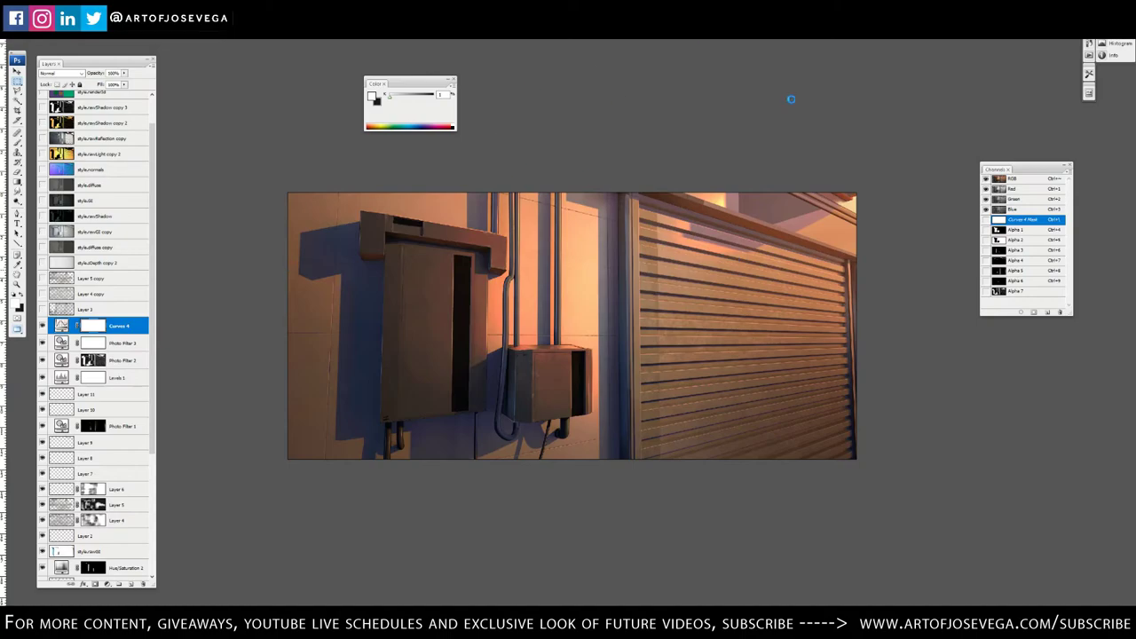
key("ctrl+s")
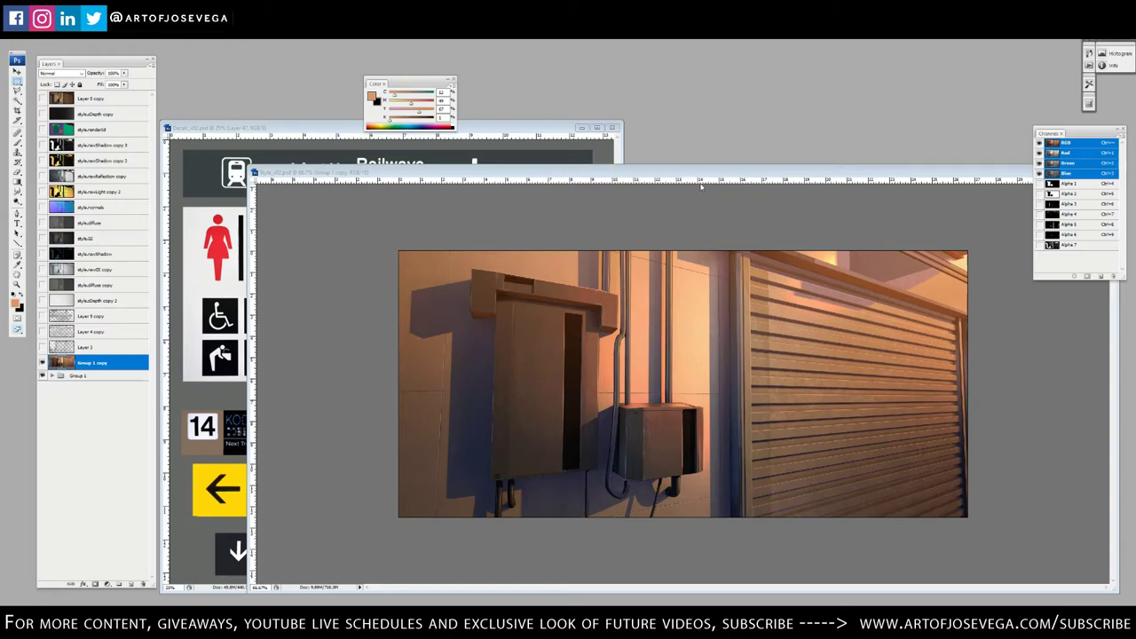
Compare the image with and without the Group 1 copy layer, and delete Group 1 while keeping the merged copy
left_click_drag(695, 174, 639, 174)
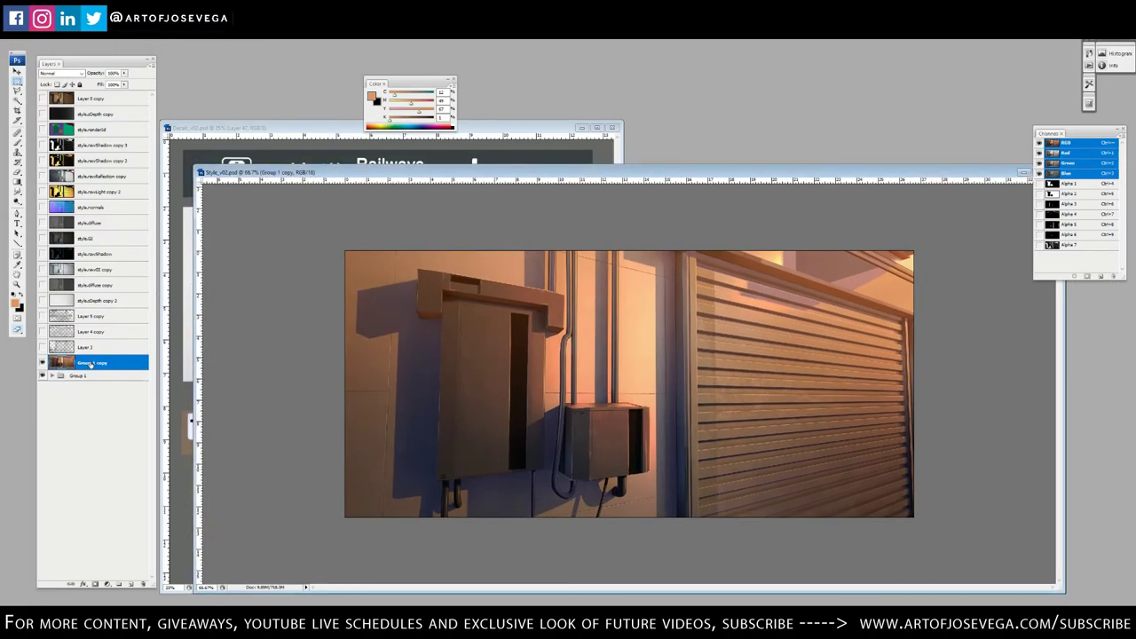
left_click(42, 364)
left_click(43, 363)
left_click(82, 375)
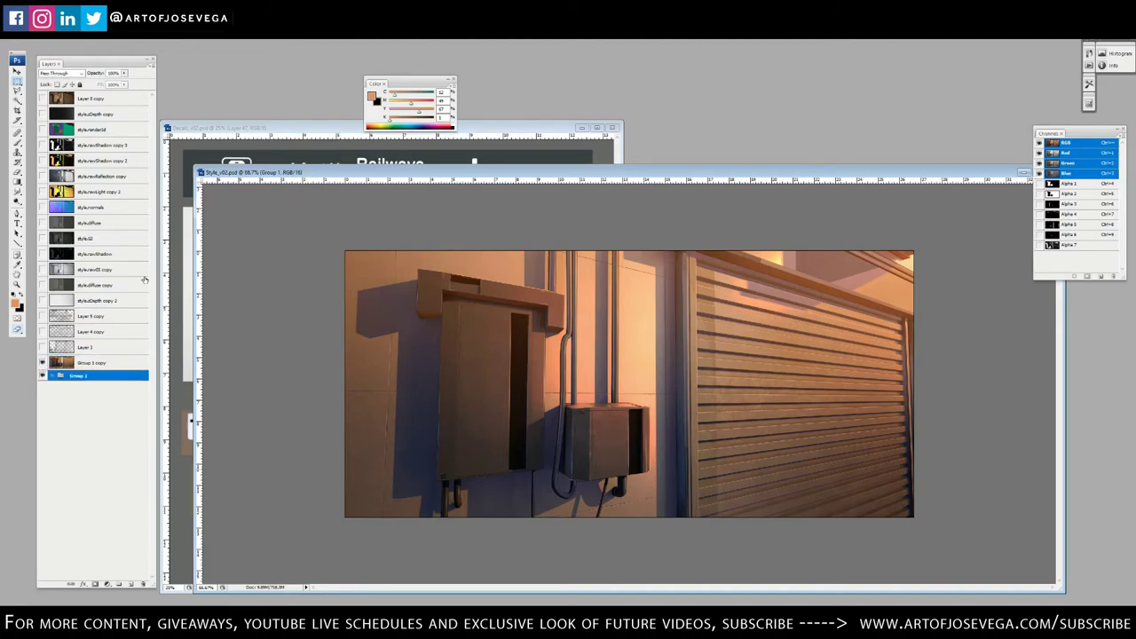
key("v")
key("Delete")
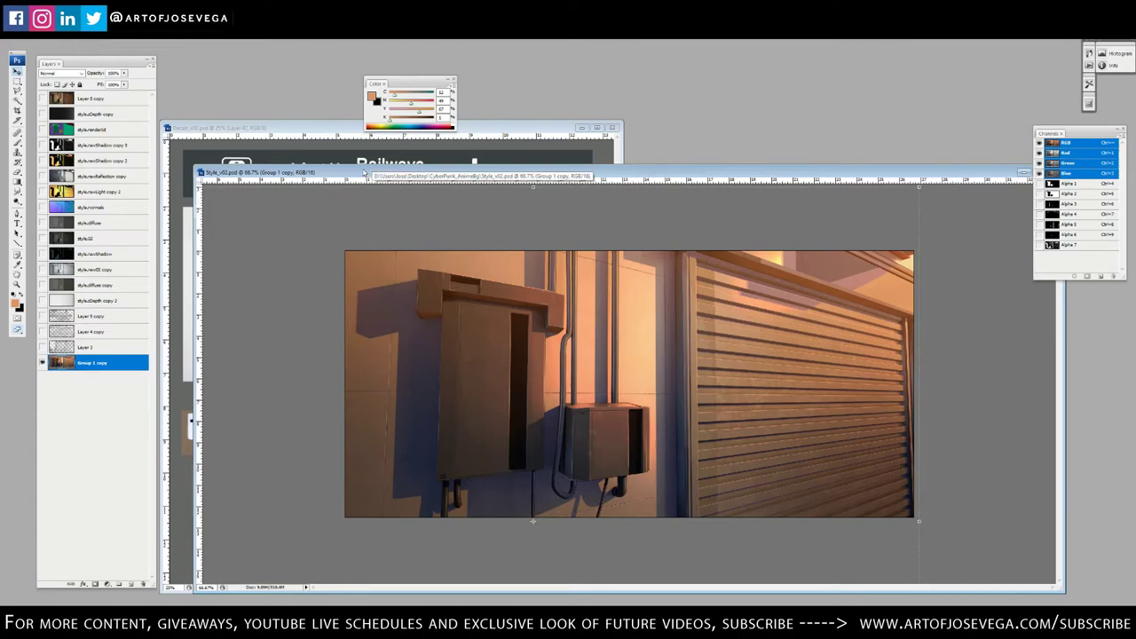
Bring the Decals_v02.psd document in front of the scene and move the color palette clear of it
left_click_drag(359, 176, 413, 190)
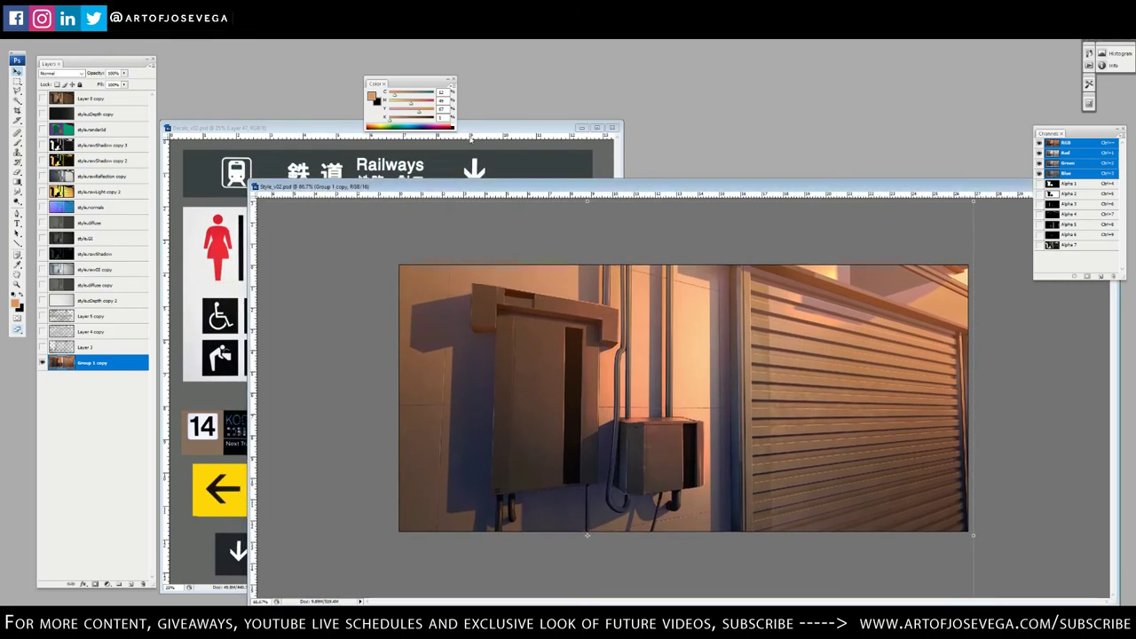
left_click_drag(472, 133, 483, 53)
left_click_drag(391, 81, 692, 51)
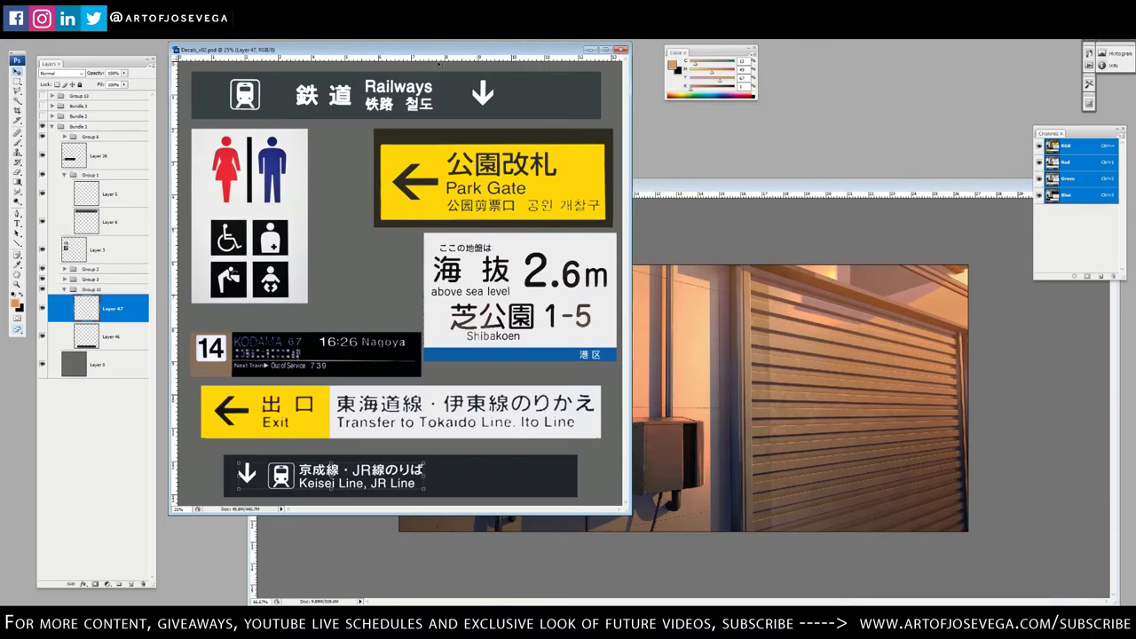
left_click_drag(357, 50, 364, 54)
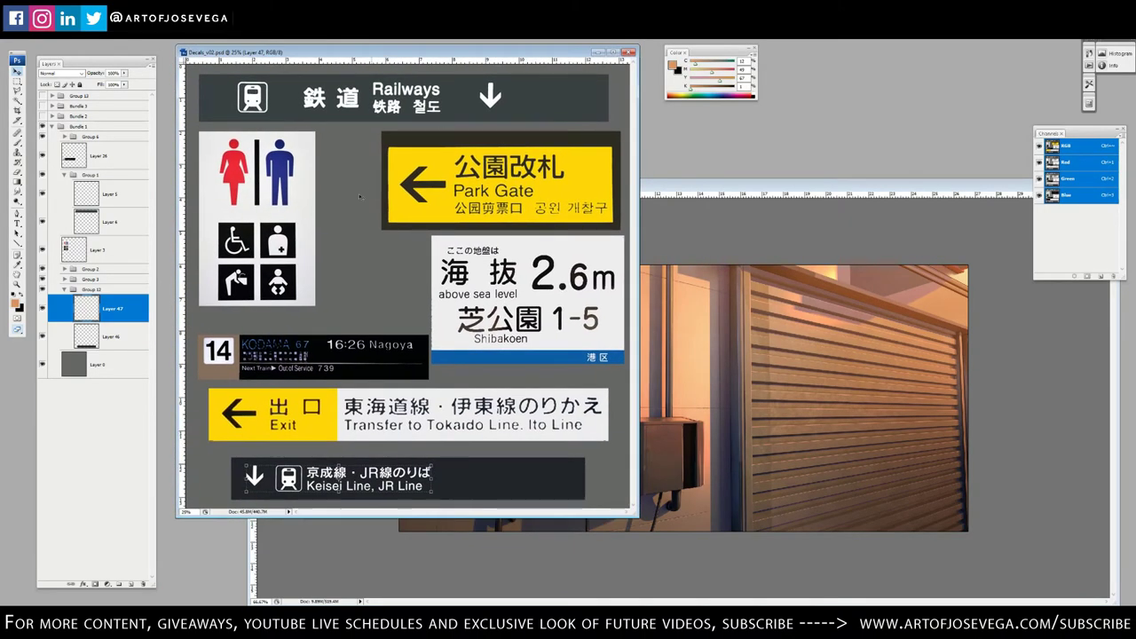
Collapse Bundle 1 and preview the sign artwork in the hidden decal bundles, leaving only Bundle 1 visible
left_click(52, 126)
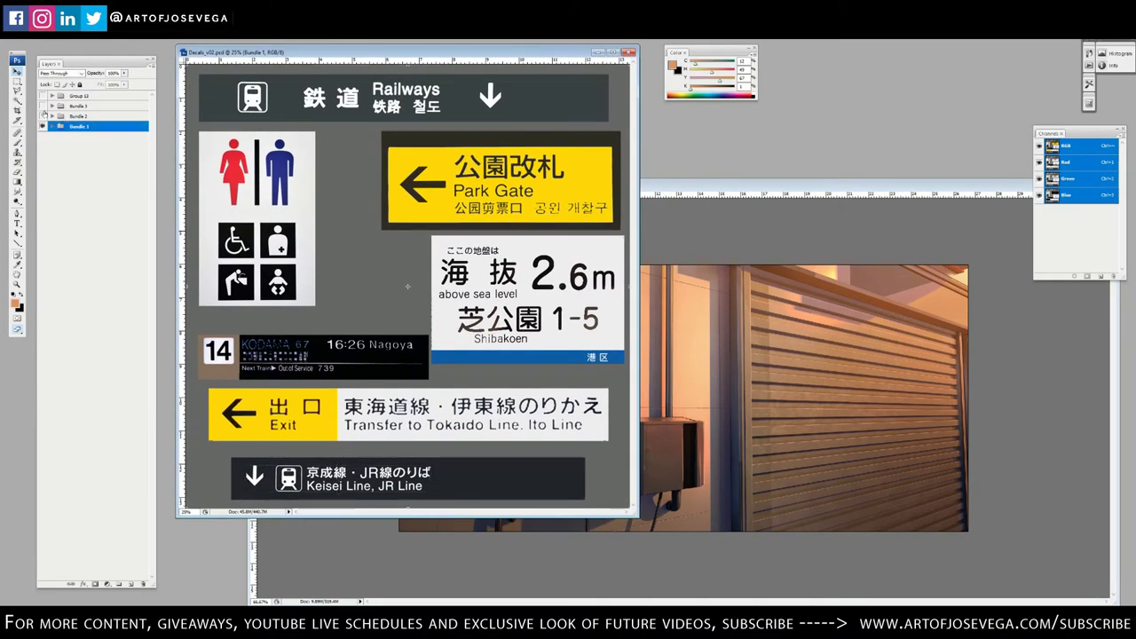
left_click(42, 116)
left_click(43, 106)
left_click(42, 106)
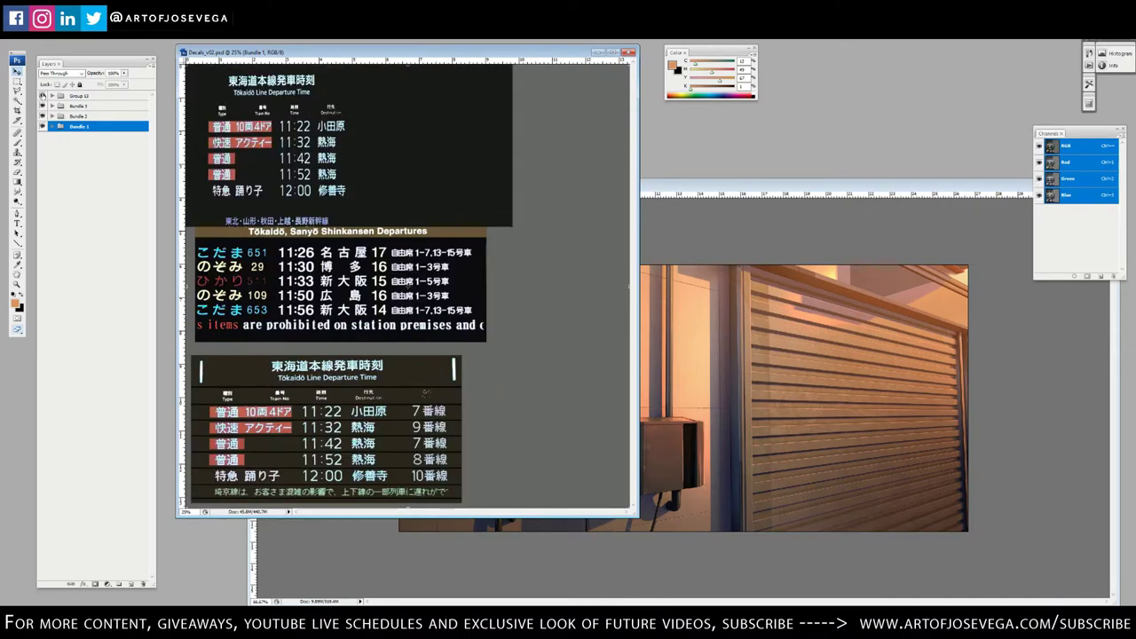
left_click(42, 116)
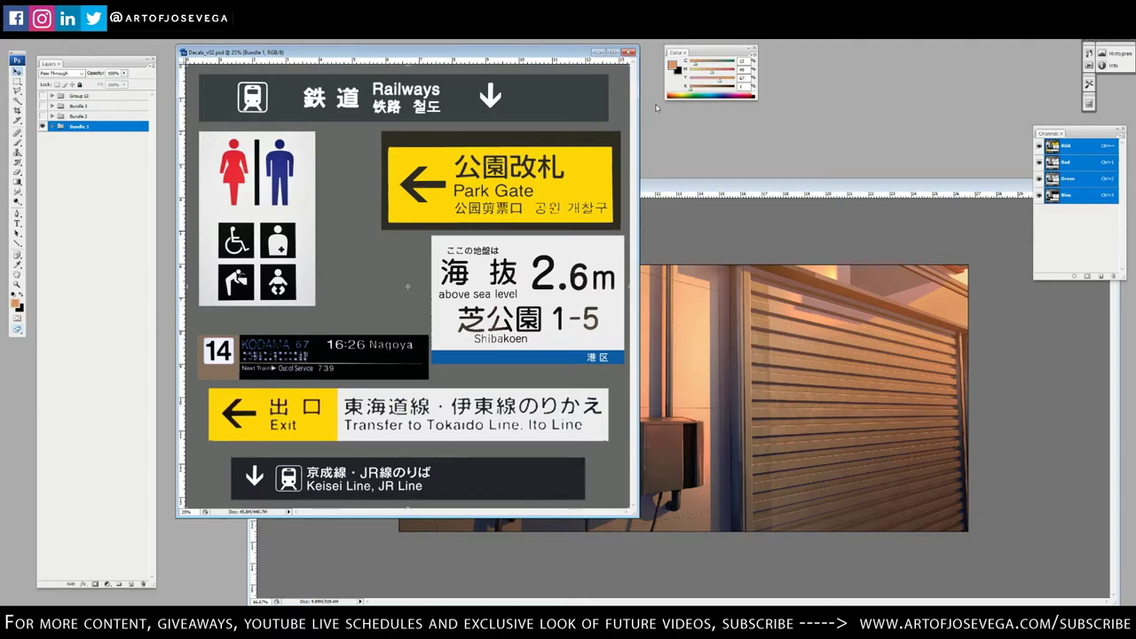
Arrange the decals and scene documents so they overlap side by side, with the decals sheet in front
mouse_move(551, 59)
left_mouse_down()
mouse_move(560, 68)
mouse_move(552, 61)
left_mouse_up()
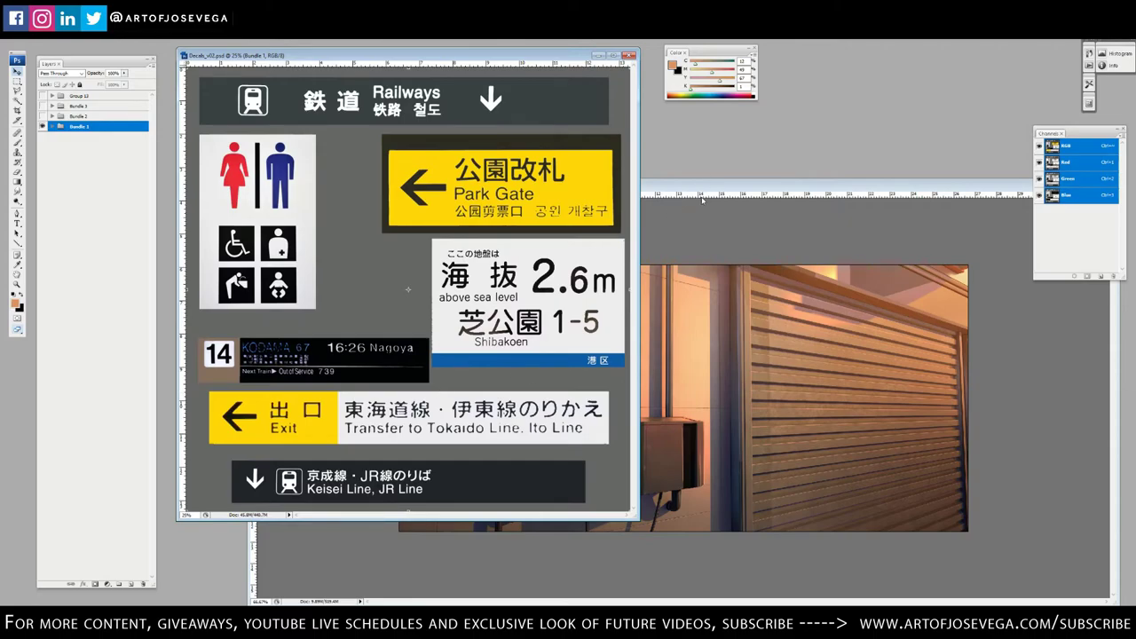
left_click_drag(683, 187, 692, 192)
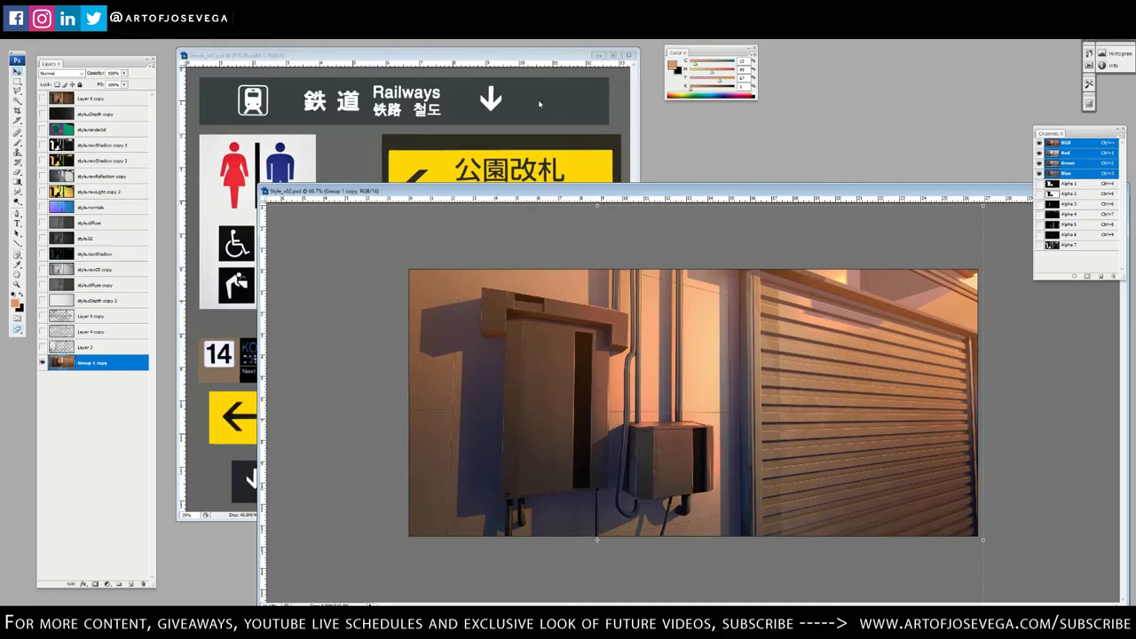
left_click(473, 62)
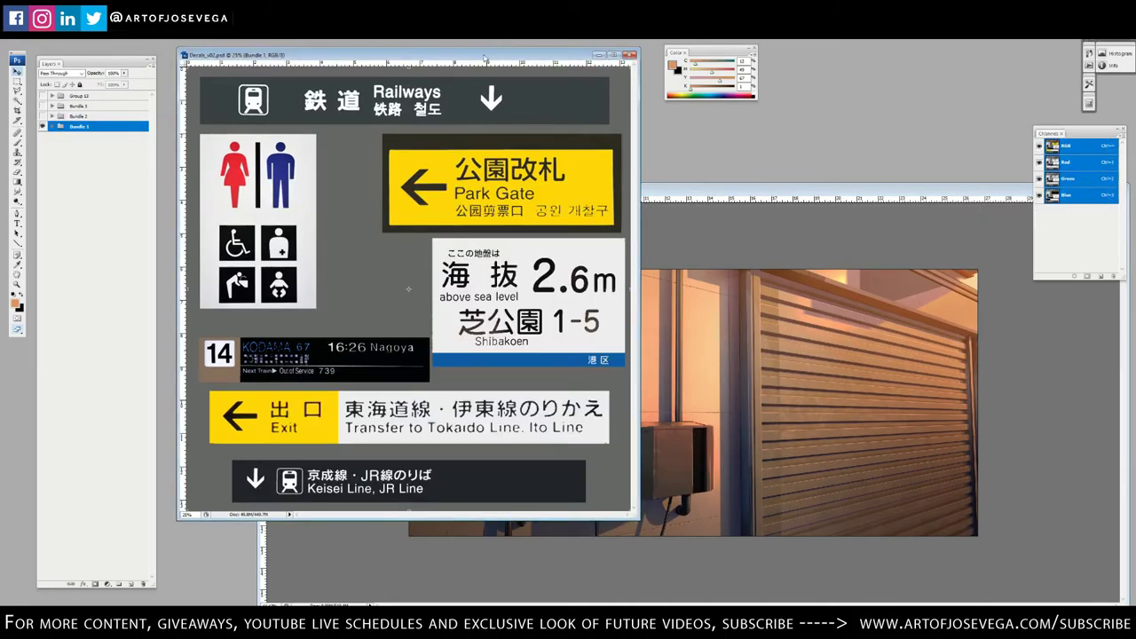
left_click_drag(485, 59, 473, 52)
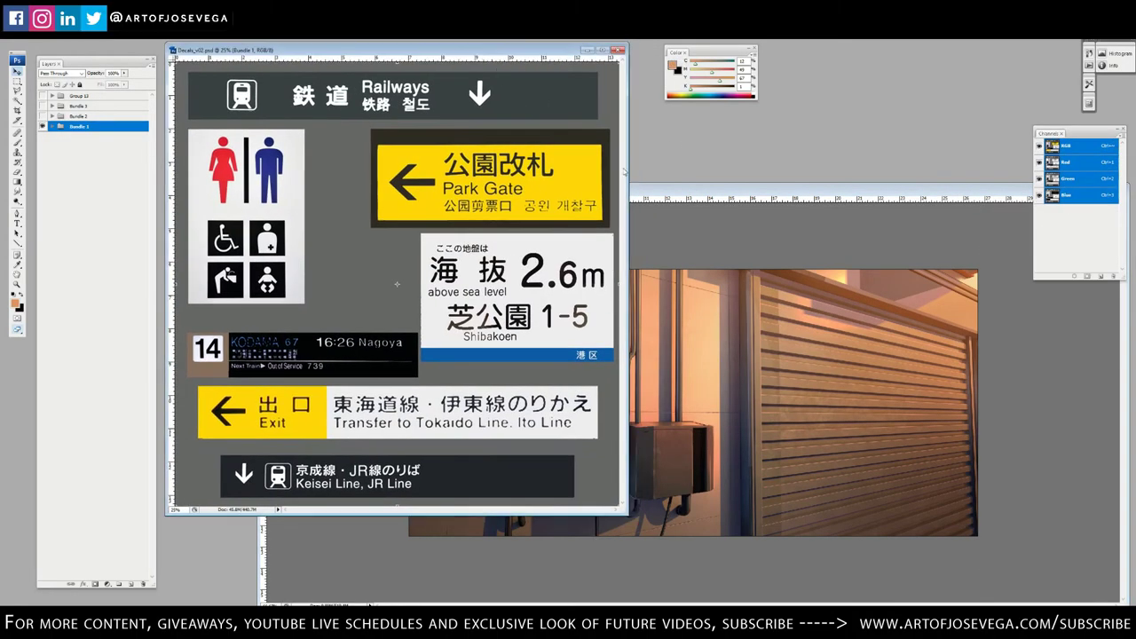
left_click(661, 193)
left_click_drag(646, 193, 651, 198)
left_click(392, 56)
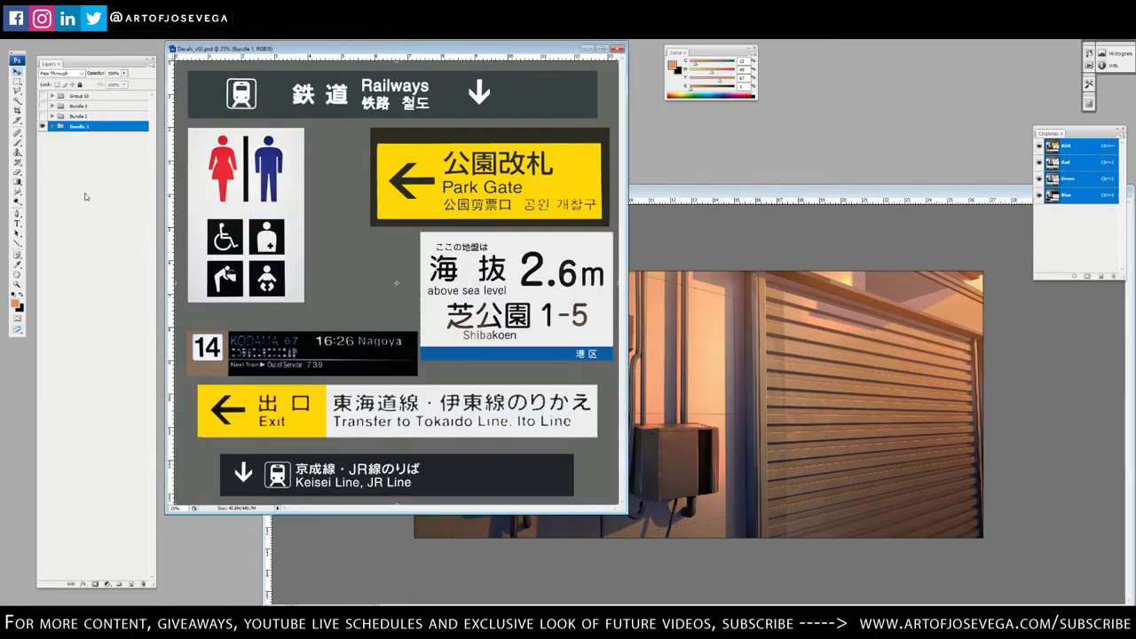
Copy the white "Keisei Line, JR Line" lettering layer into the scene document and place it across the upper half of the image
left_click(51, 126)
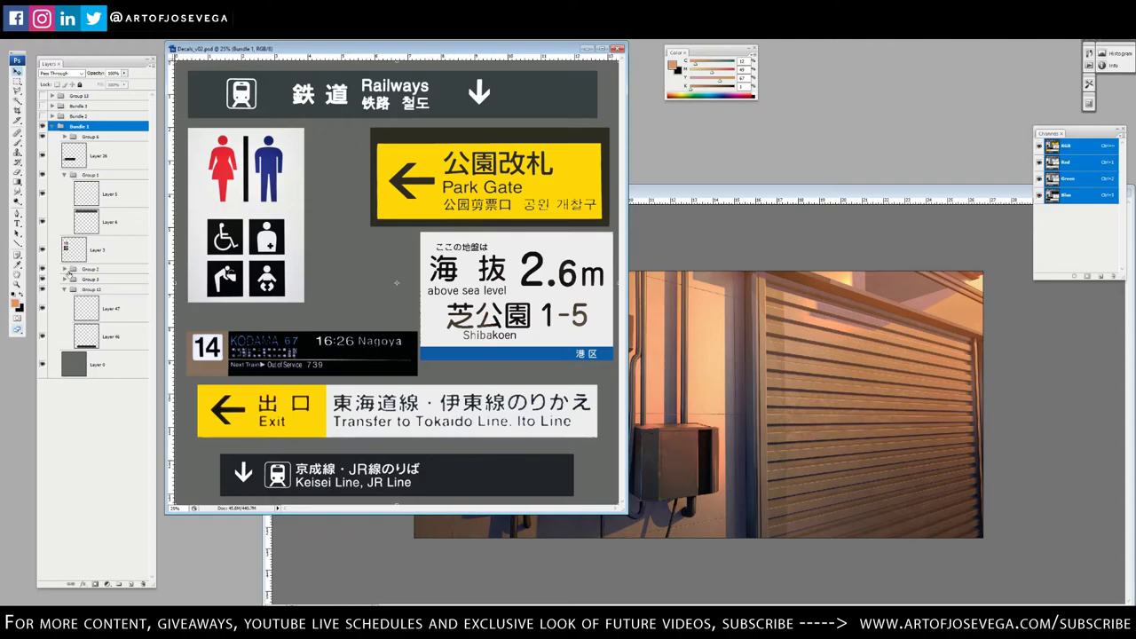
left_click(42, 289)
left_click(43, 290)
left_click(43, 310)
left_click(44, 310)
left_click(112, 309)
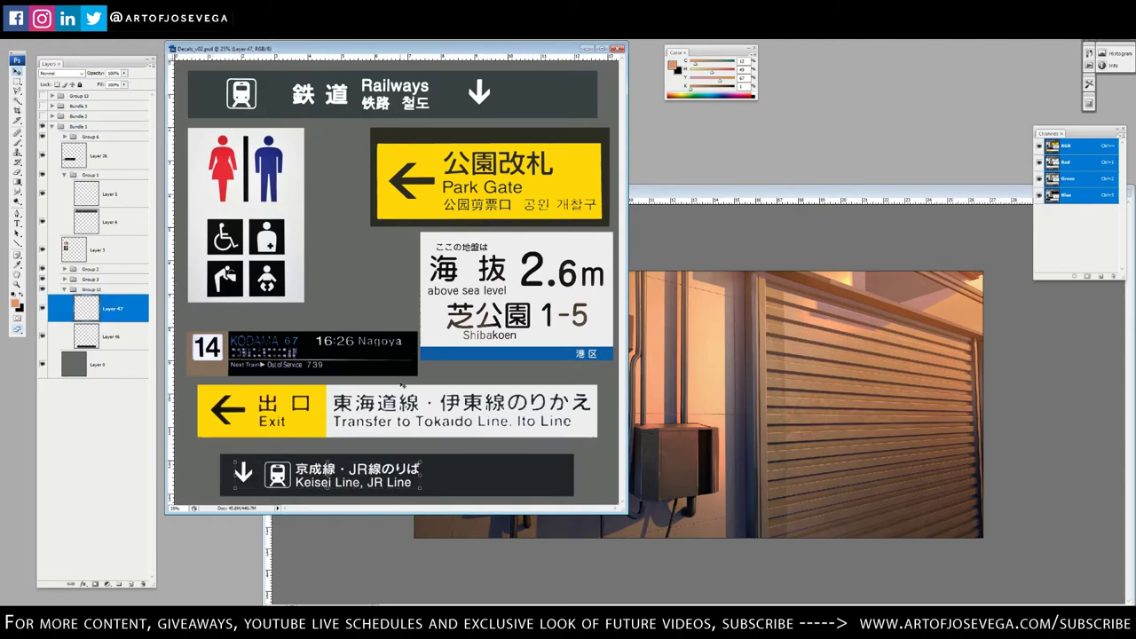
left_click_drag(266, 475, 722, 404)
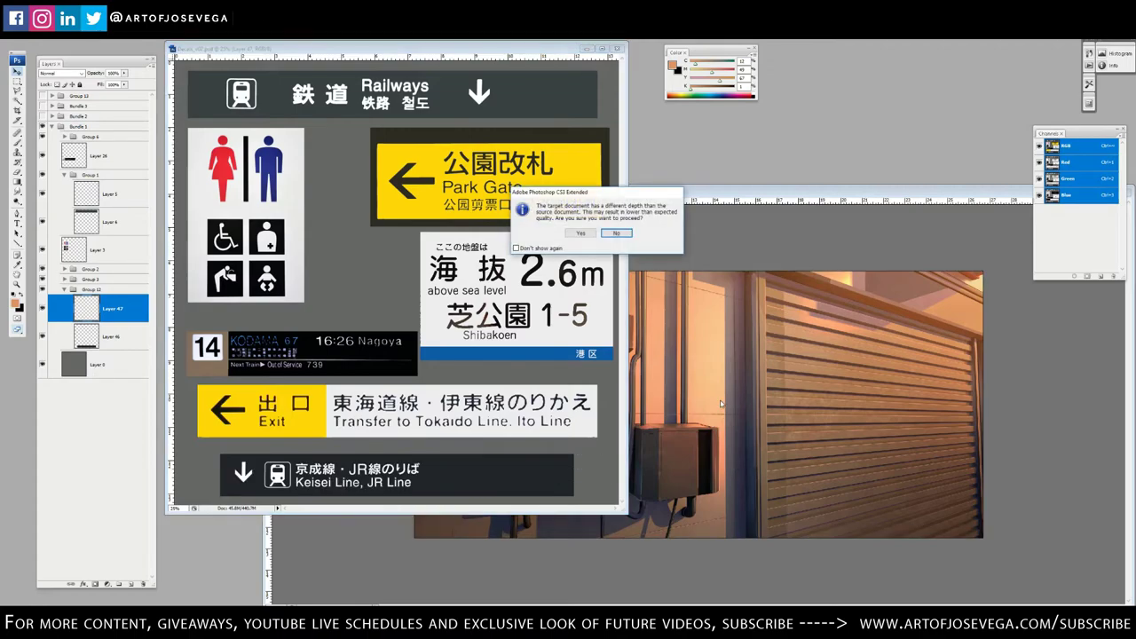
left_click(580, 233)
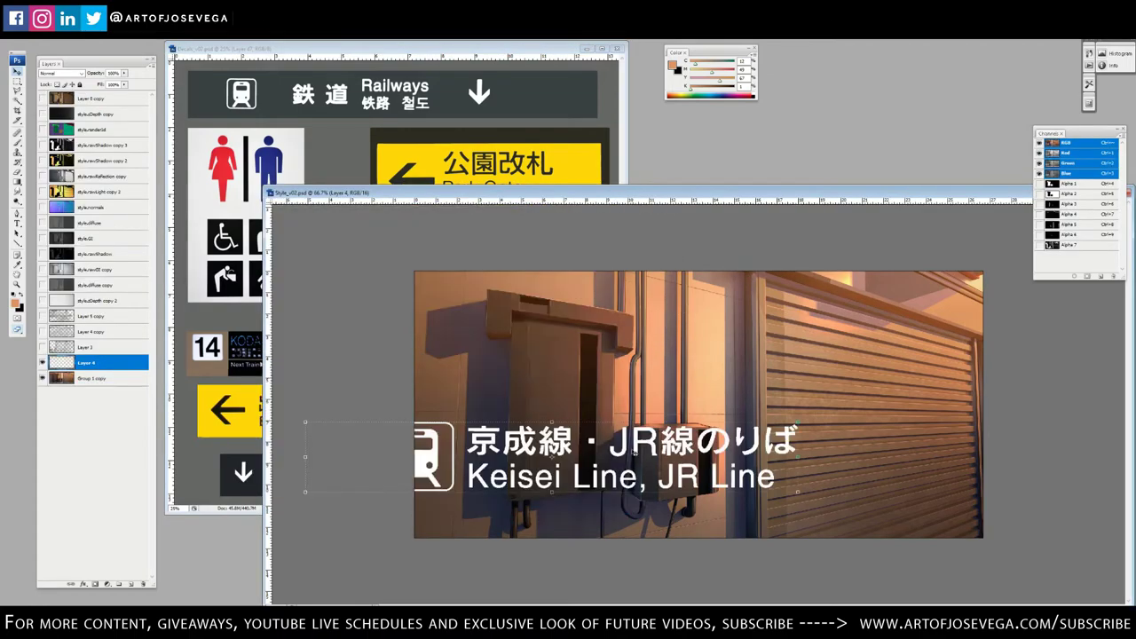
left_click_drag(730, 405, 764, 348)
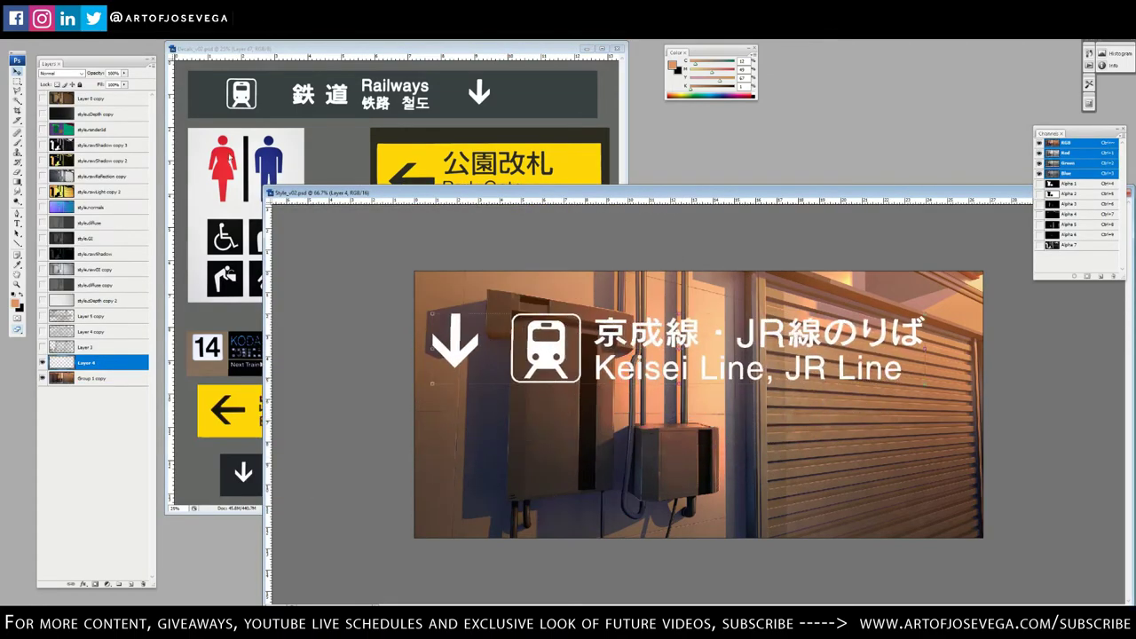
Find the dark "Park Gate" lettering layer in Group 2 of the decals document and copy it into the scene document
left_click(250, 51)
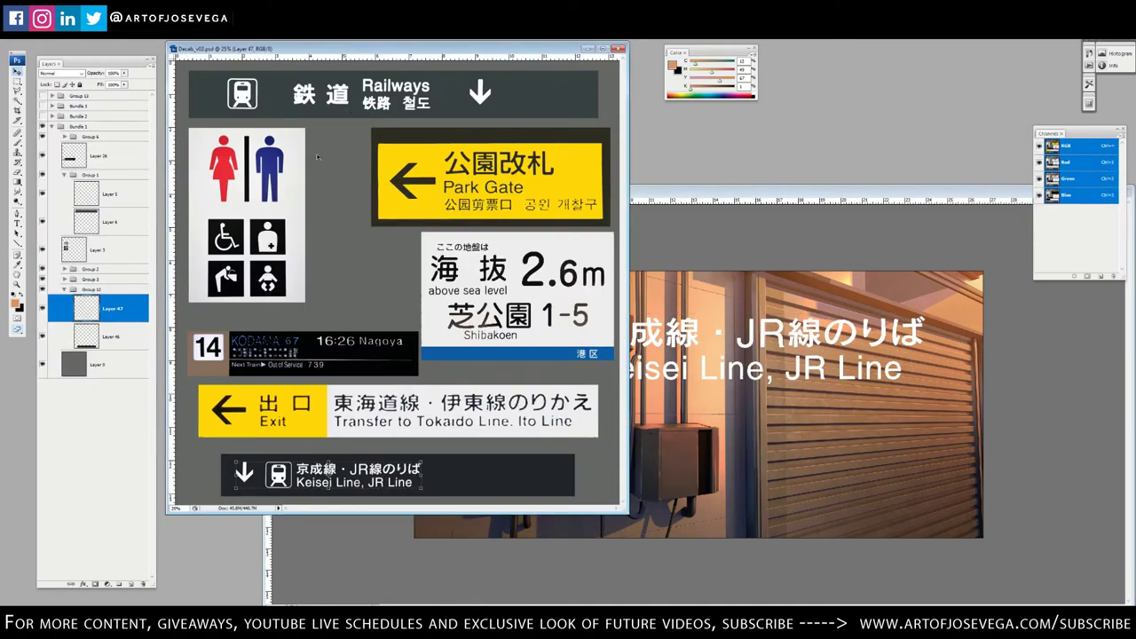
left_click(42, 177)
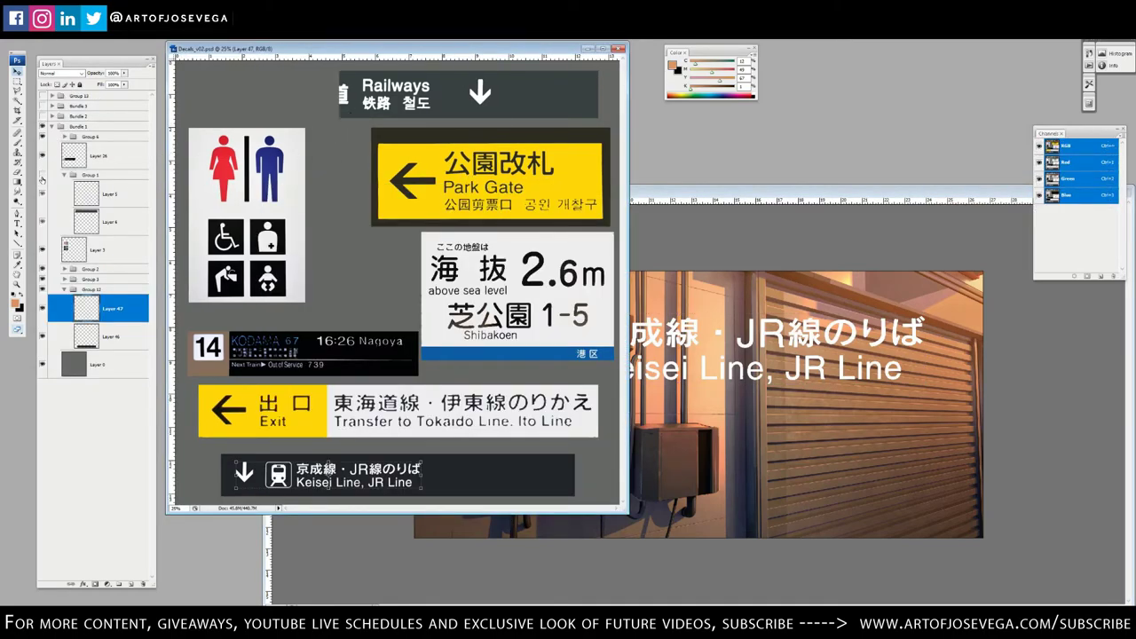
left_click(42, 178)
left_click(64, 176)
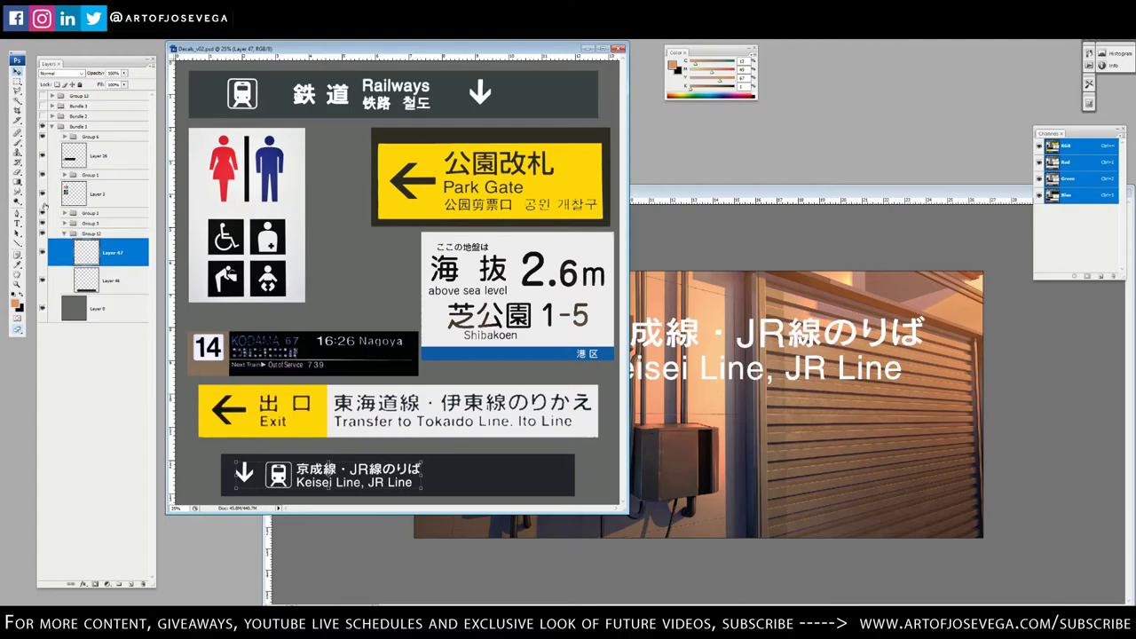
left_click(42, 214)
left_click(43, 214)
left_click(64, 214)
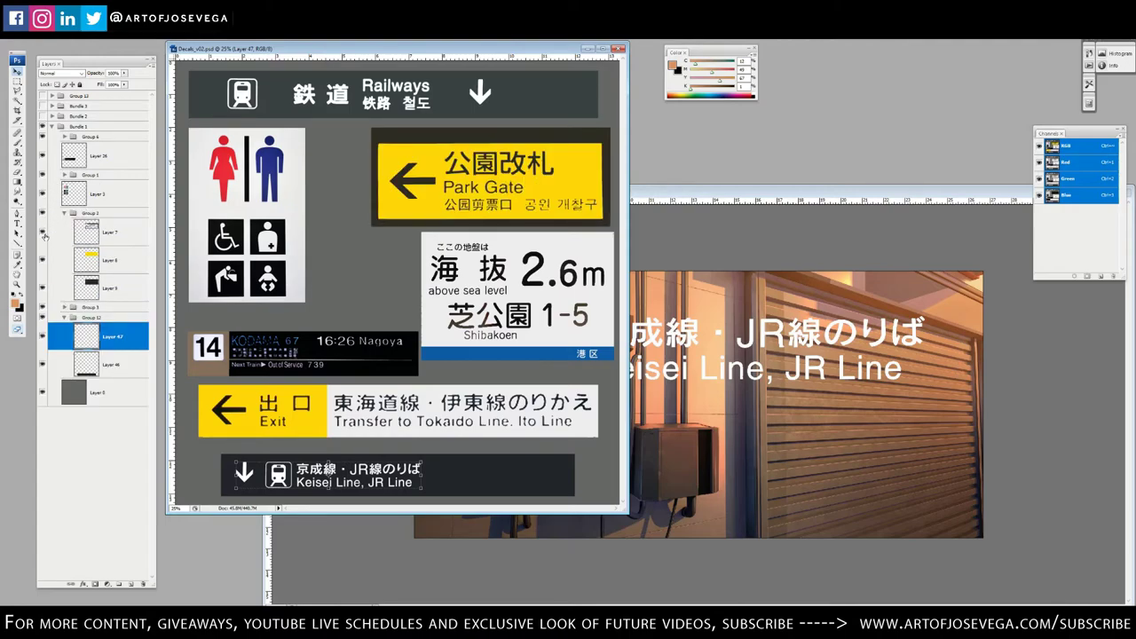
left_click(43, 232)
left_click(113, 233)
left_click(43, 233)
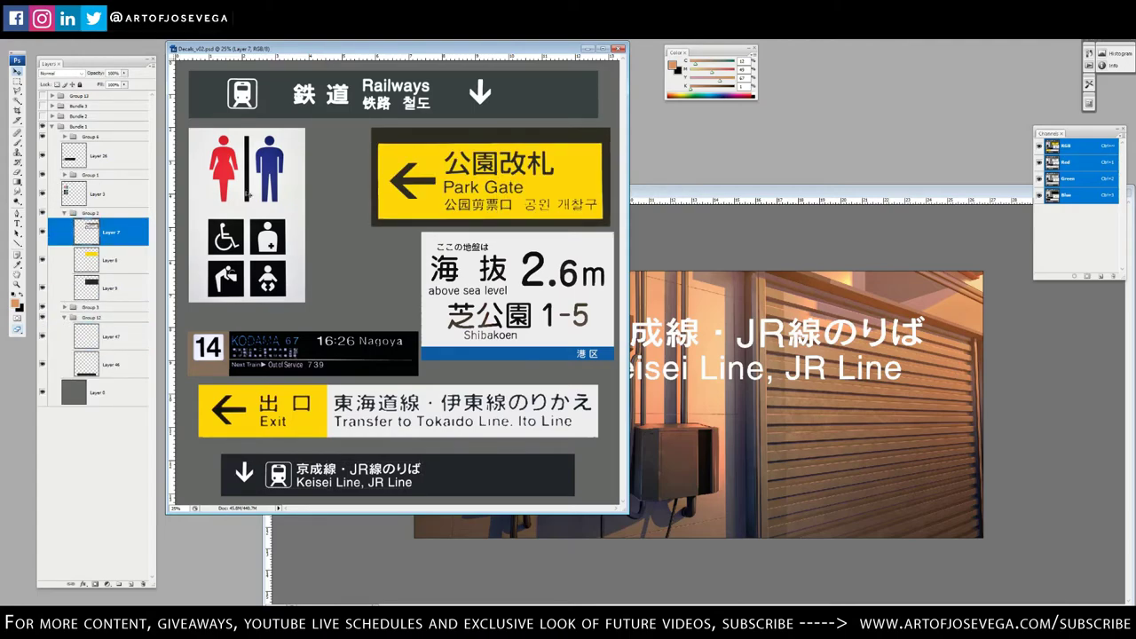
left_click_drag(493, 193, 757, 318)
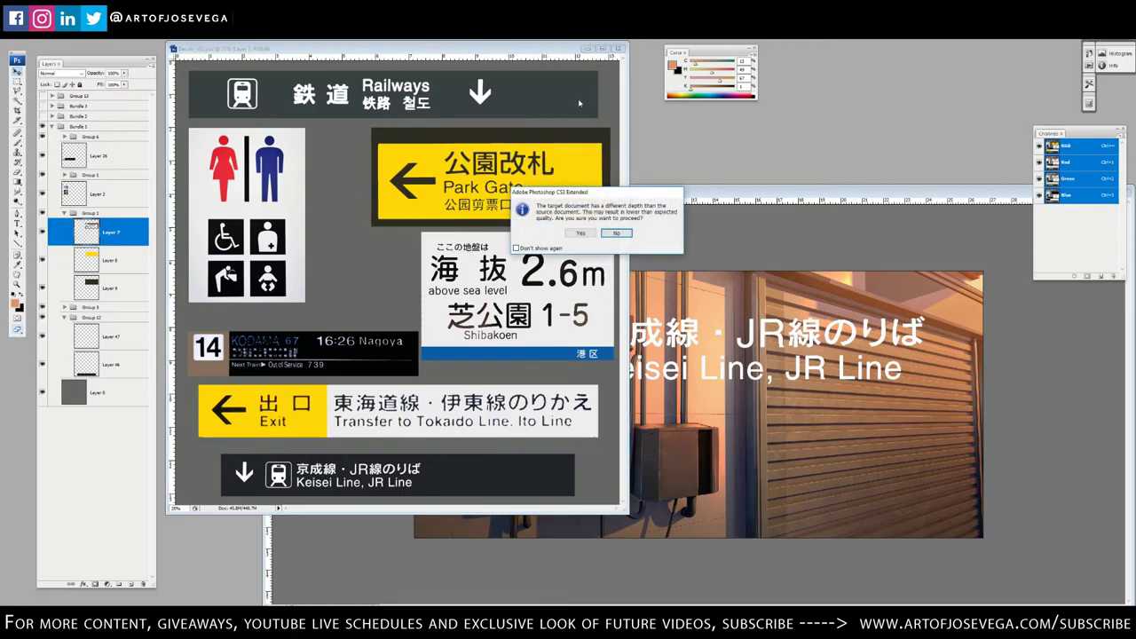
left_click(580, 232)
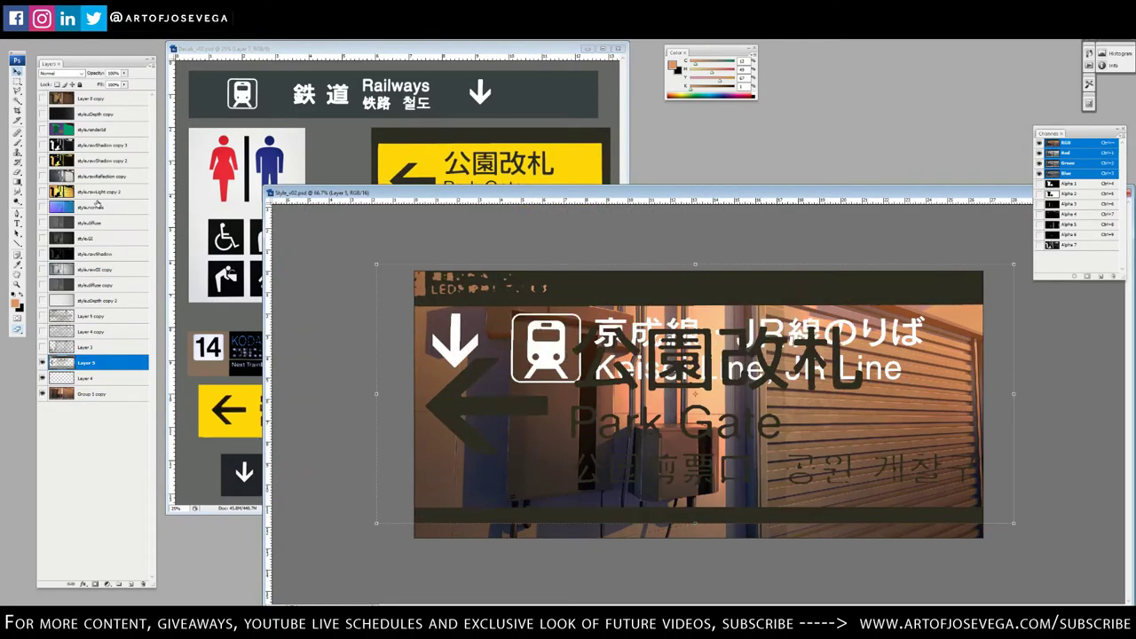
Return to the decals document and toggle the remaining sign groups to identify which sign each one holds
left_click(303, 75)
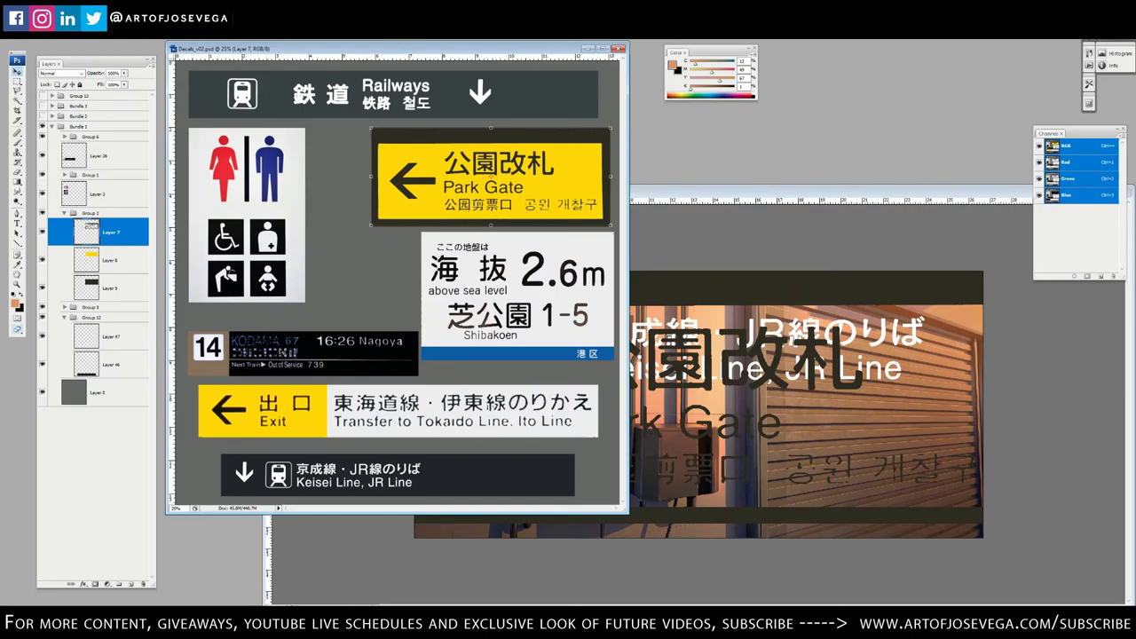
left_click(63, 213)
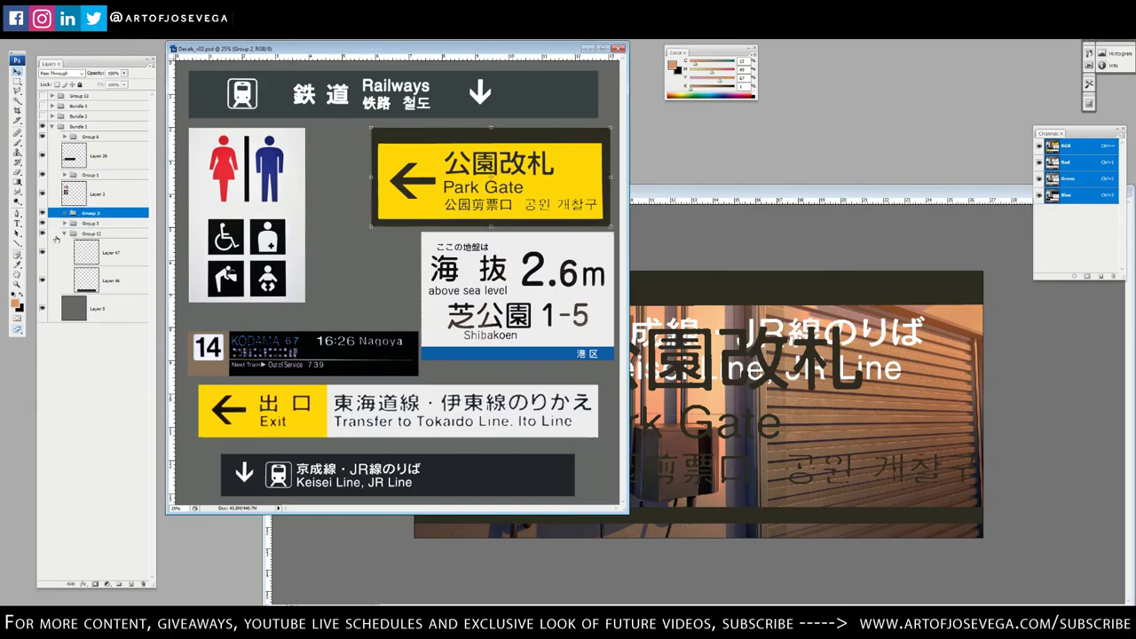
left_click(42, 223)
left_click(41, 223)
left_click(41, 234)
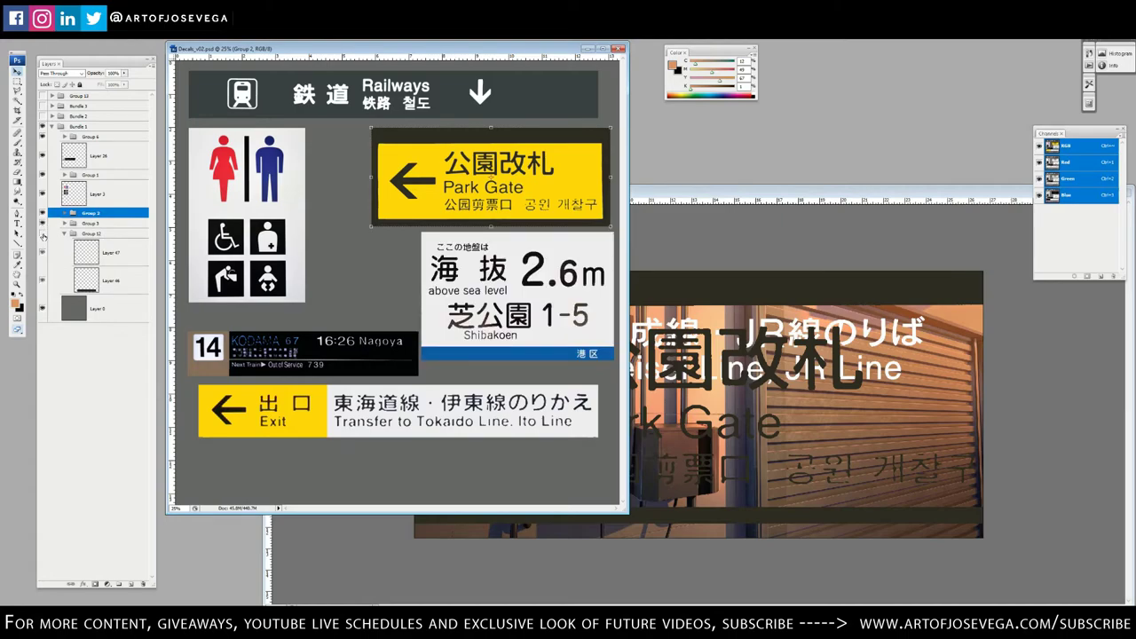
left_click(41, 233)
left_click(64, 233)
left_click(42, 176)
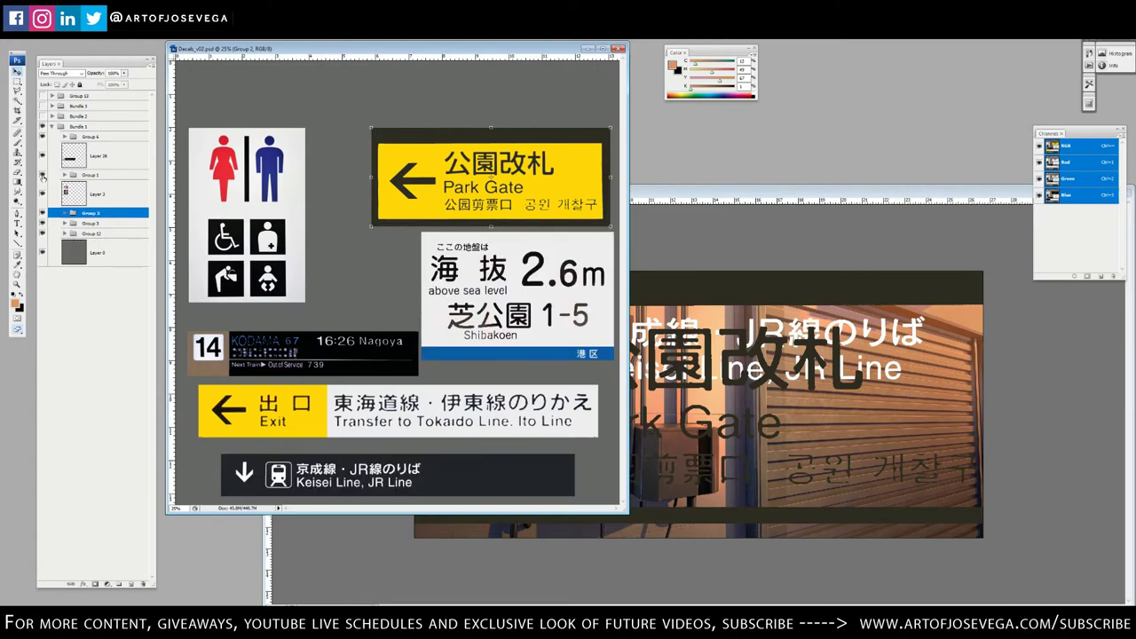
left_click(42, 177)
left_click(41, 195)
left_click(42, 193)
left_click(42, 137)
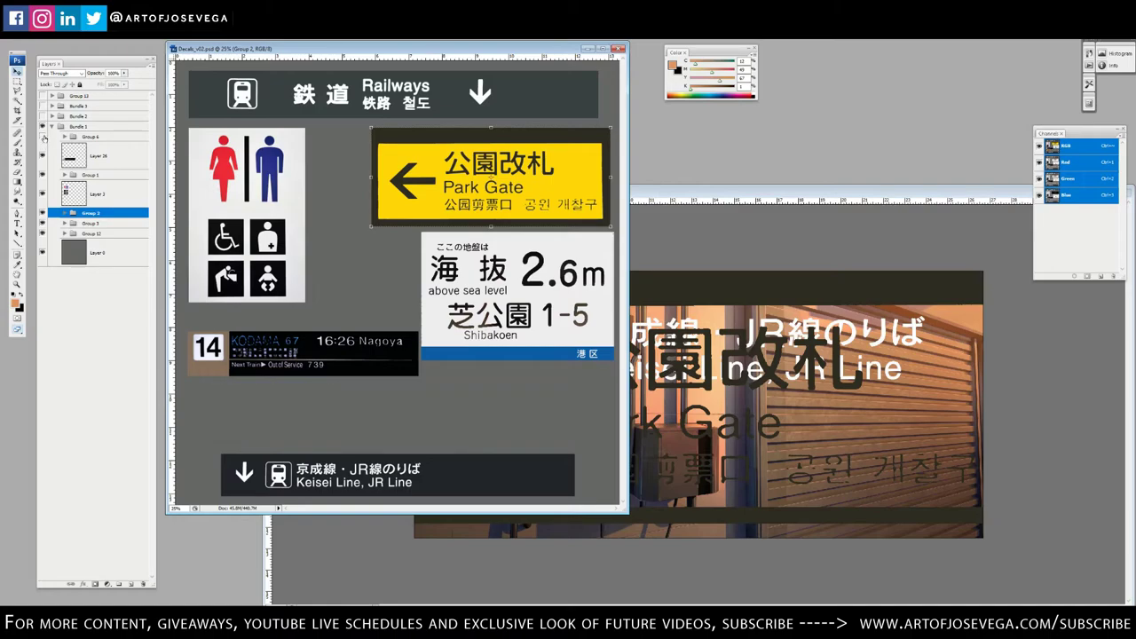
left_click(42, 138)
Copy the black "16:26 Nagoya" departure display layer from the decals document into the scene document
left_click(42, 157)
left_click(42, 157)
left_click(108, 156)
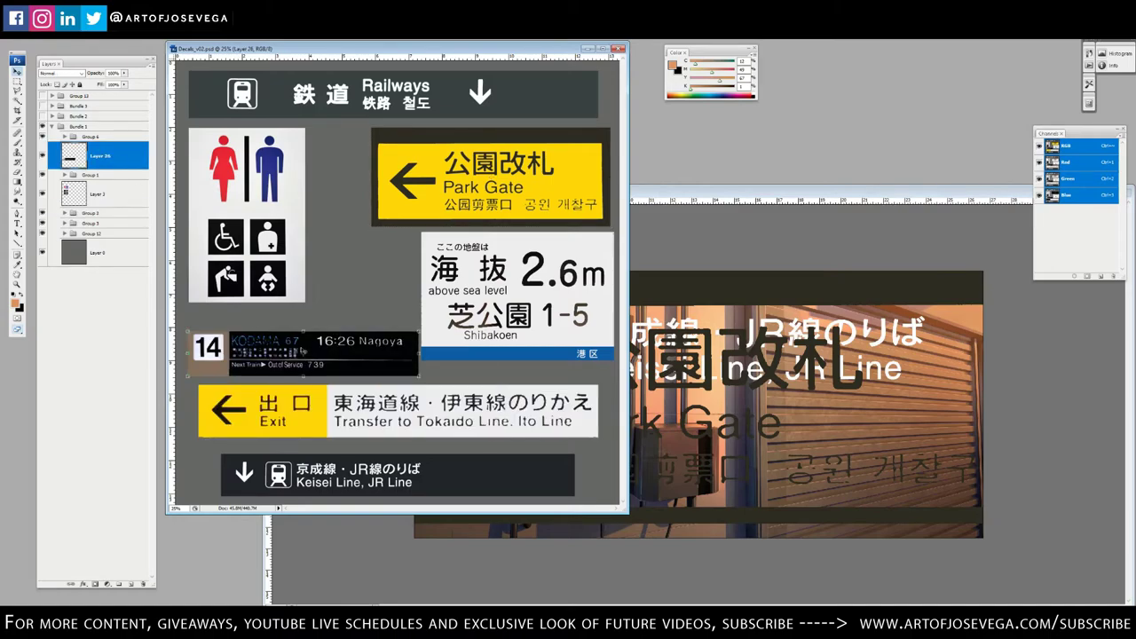
left_click_drag(367, 354, 674, 346)
left_click(581, 234)
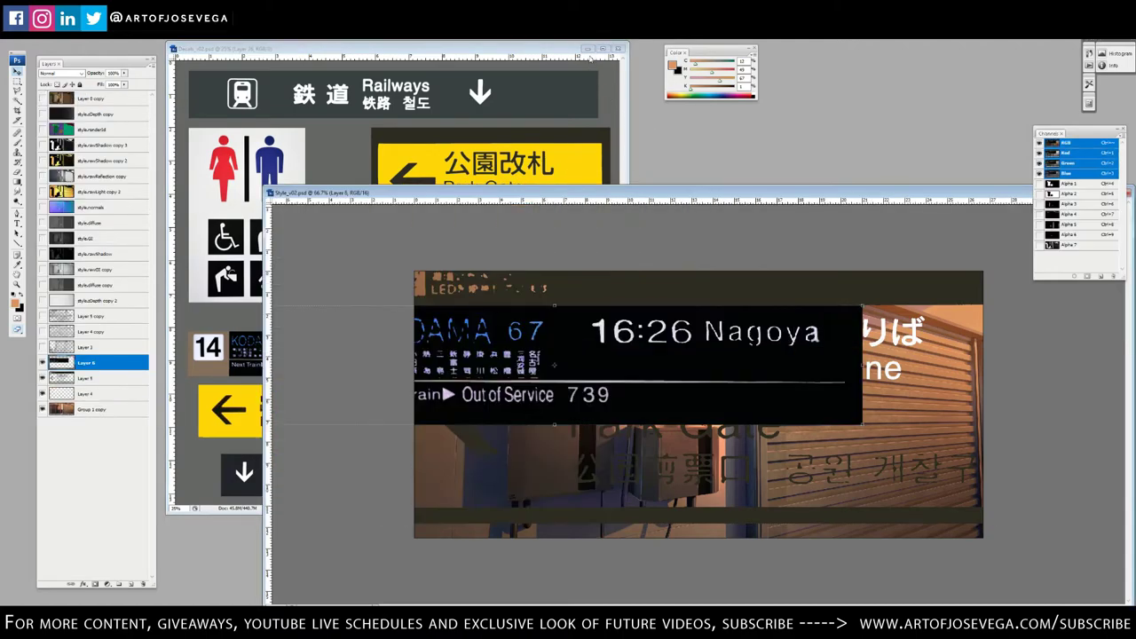
Maximize the scene document, hide the Park Gate and departure display layers, and move the Keisei Line lettering to the middle of the image
double_click(607, 193)
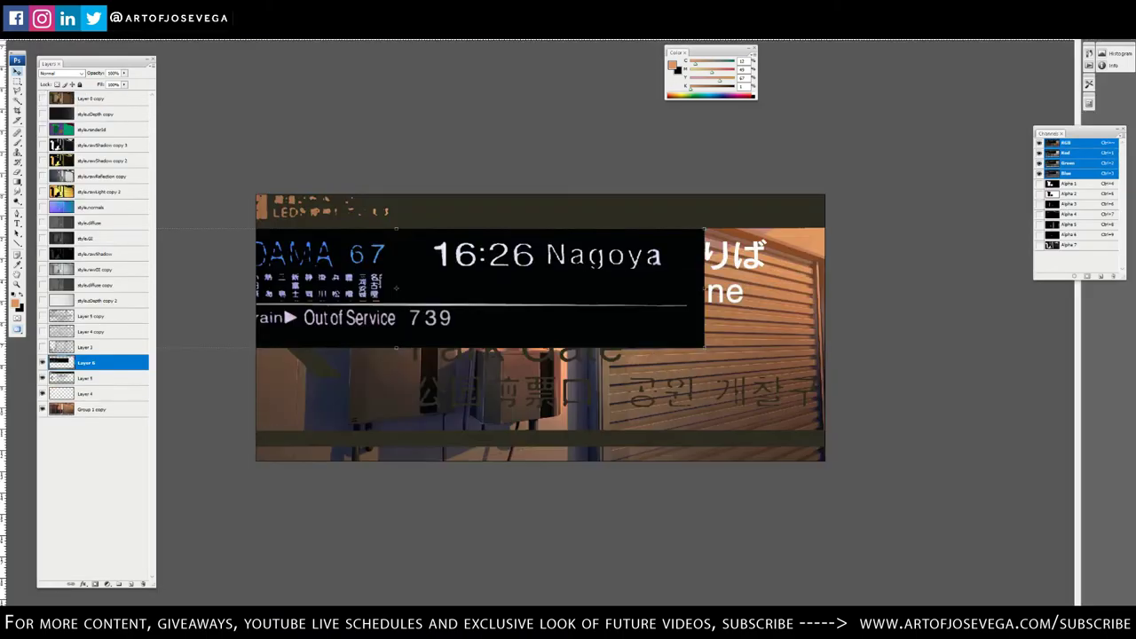
left_click(41, 378)
left_click(42, 362)
left_click(97, 393)
left_click_drag(431, 277, 438, 341)
key("ctrl+plus")
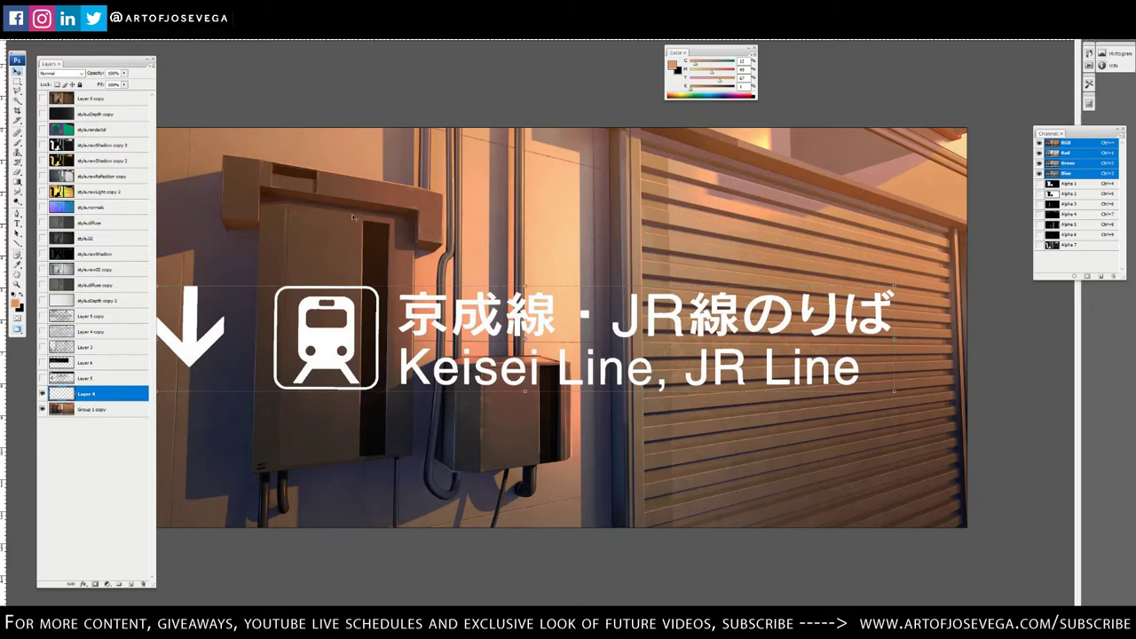
left_click_drag(370, 337, 414, 380)
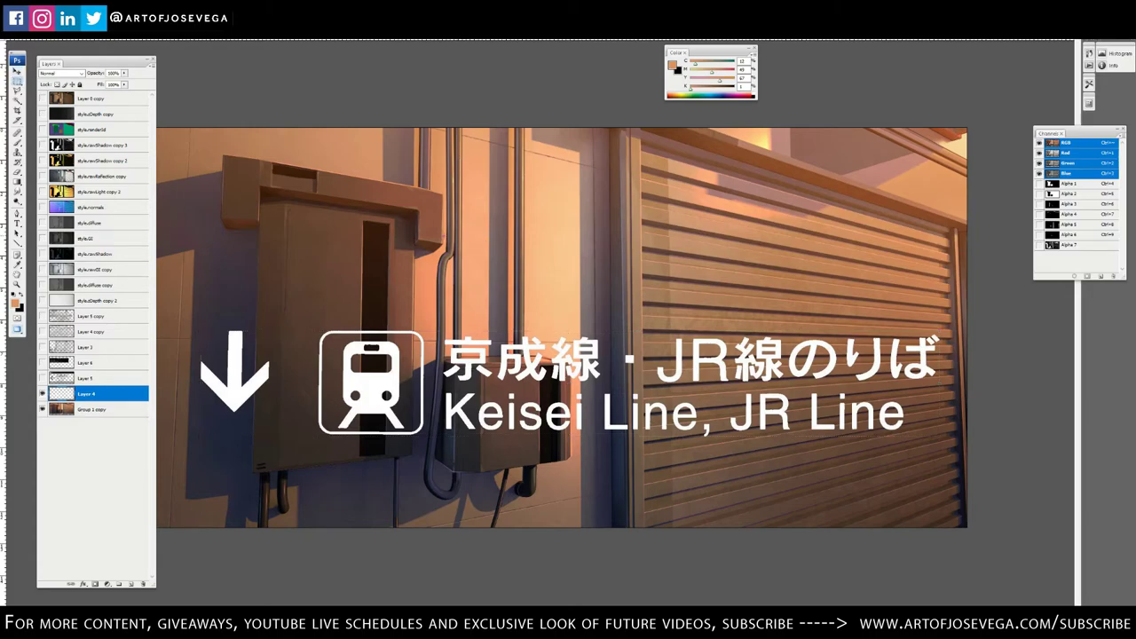
key("ctrl+minus")
key("v")
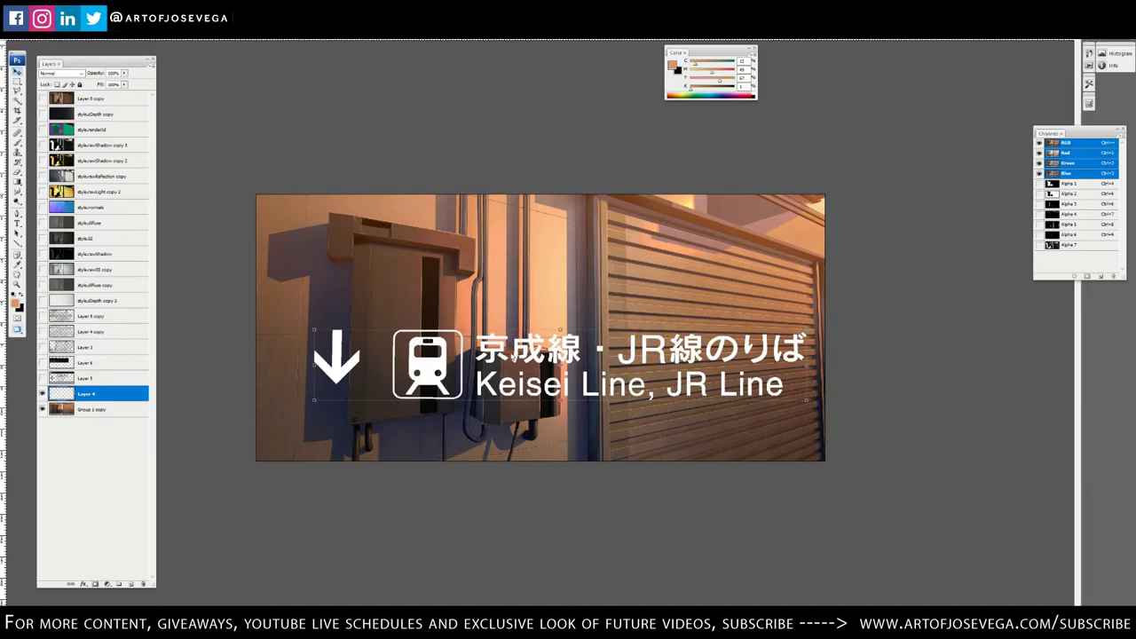
left_click_drag(495, 320, 513, 267)
Delete the English "Keisei Line, JR Line" text and the large "JR" letters from the white lettering
key("m")
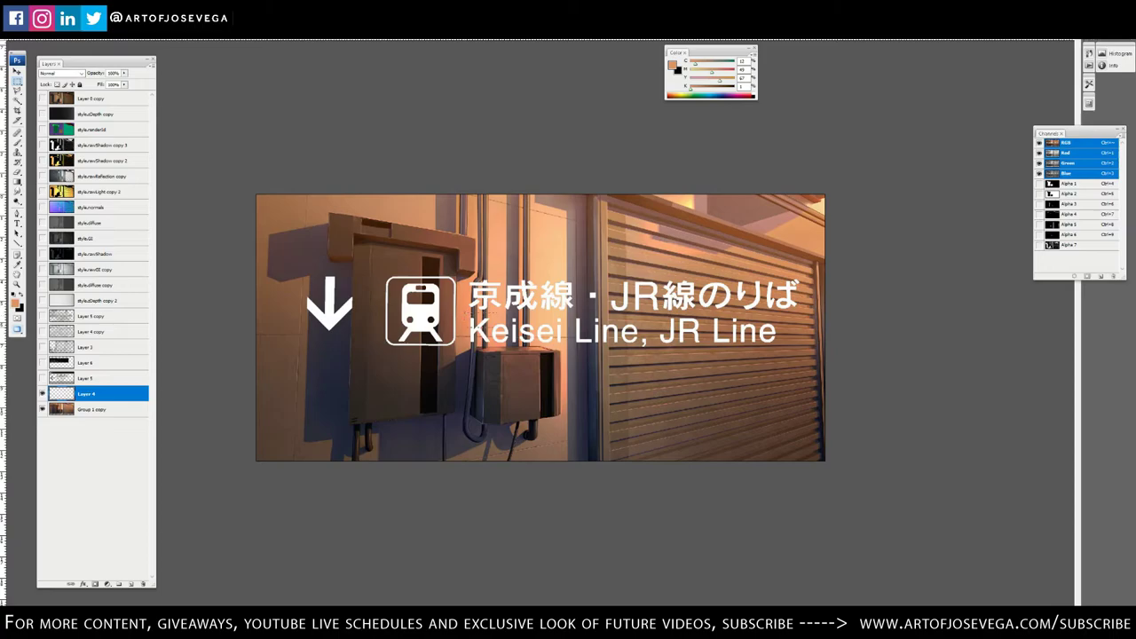
key("Delete")
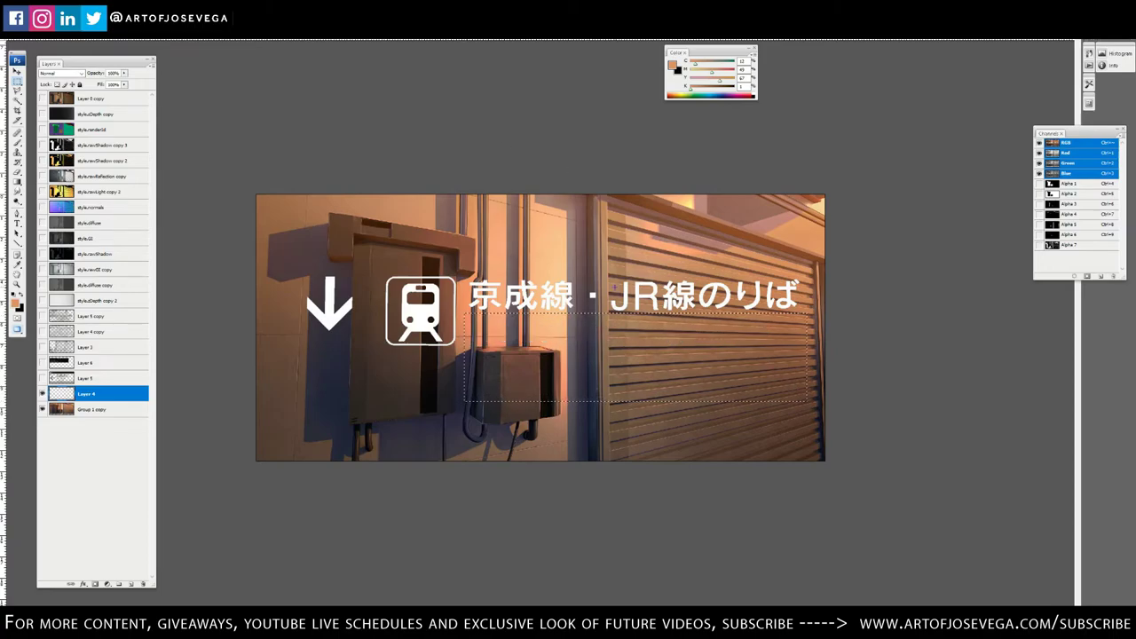
left_click_drag(607, 267, 662, 330)
key("Delete")
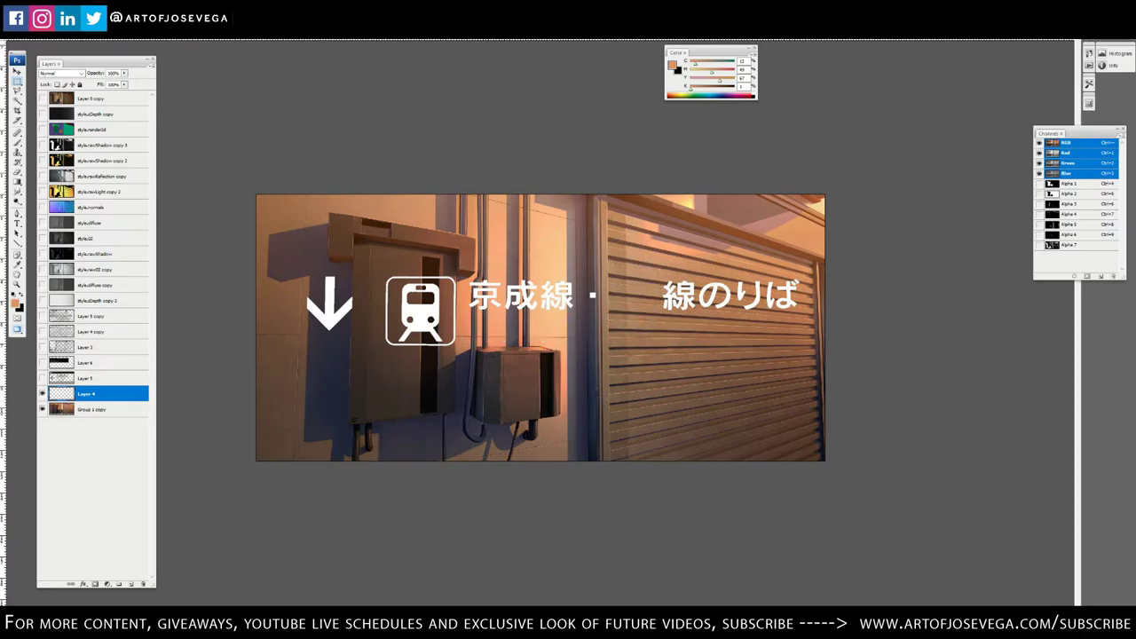
Rotate the white station lettering 90° counterclockwise, scale it down, and place it vertically over the edge of the large wall box
key("v")
left_click_drag(301, 273, 536, 448)
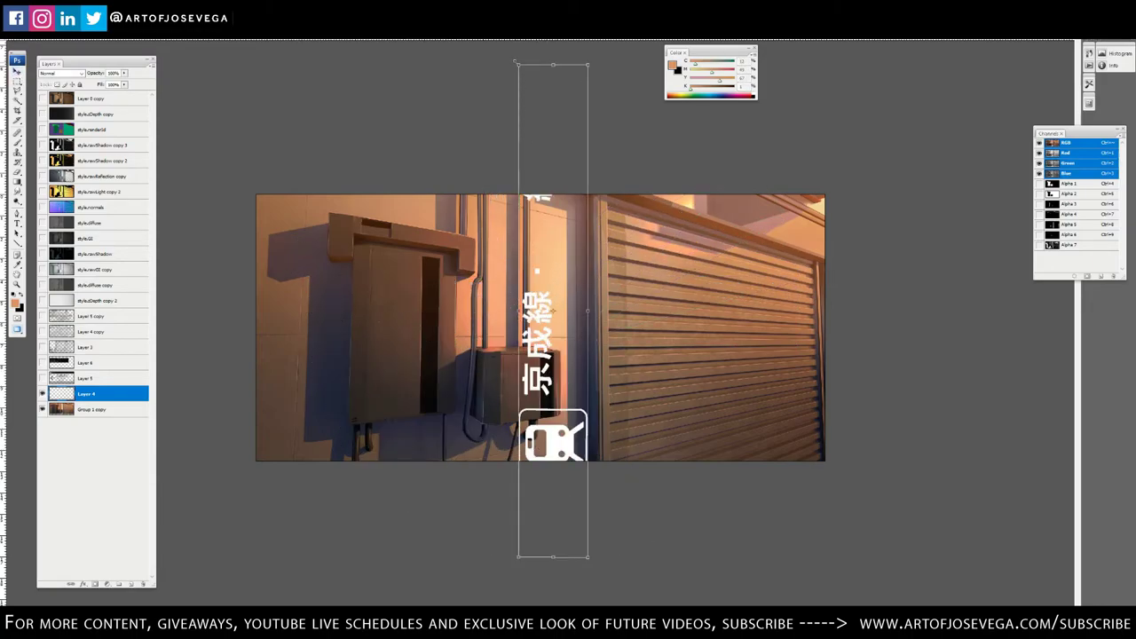
left_click_drag(517, 63, 531, 150)
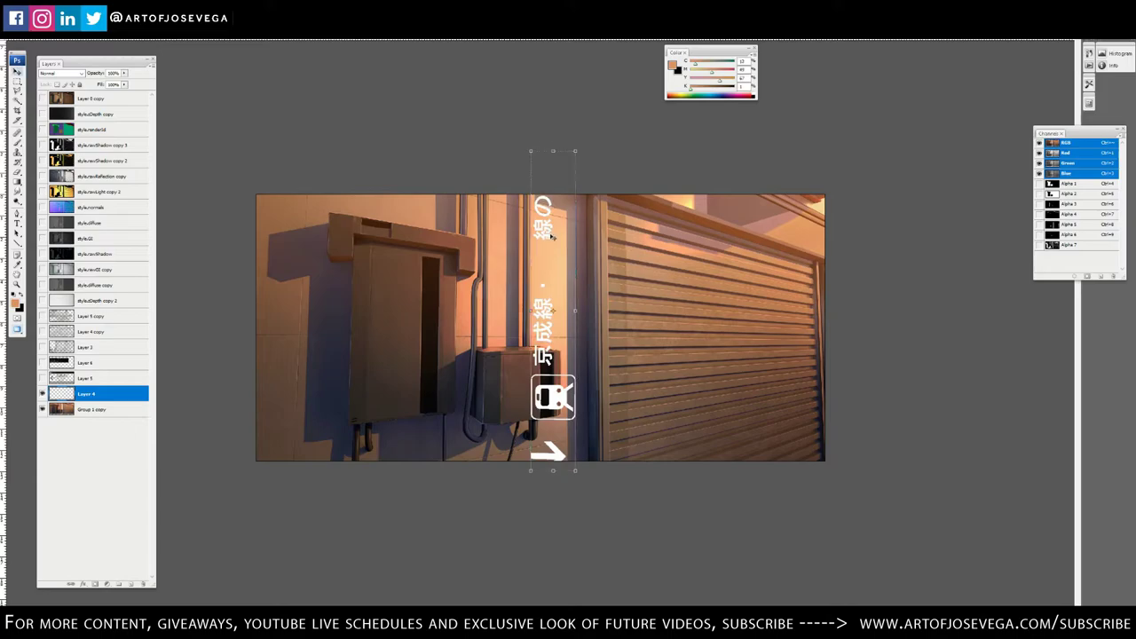
left_click_drag(552, 238, 482, 278)
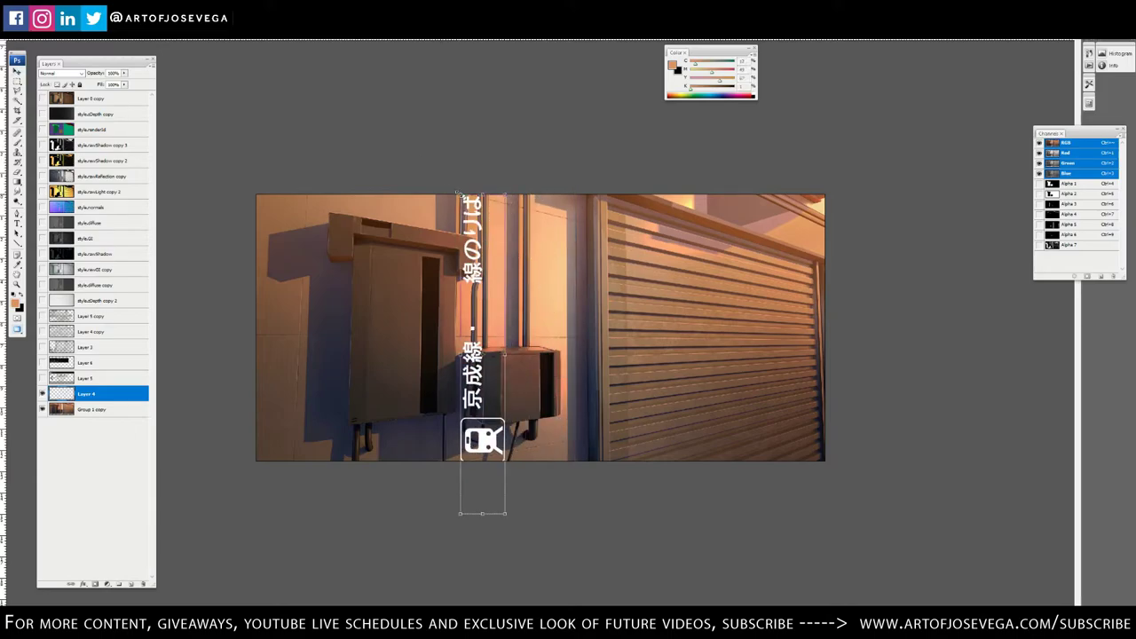
left_click_drag(459, 193, 466, 236)
key("Return")
left_click_drag(485, 279, 455, 267)
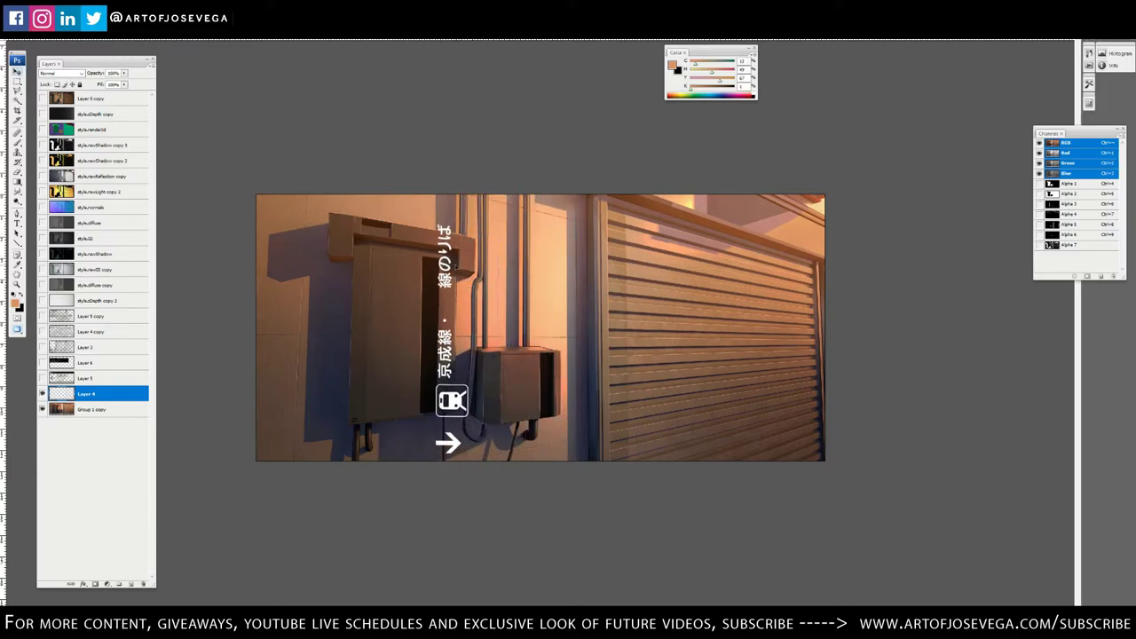
Select the train icon in the vertical lettering and rotate it upright
key("m")
left_click_drag(432, 382, 480, 422)
left_click_drag(422, 375, 490, 356)
key("Return")
Move the arrow into the gap between the two character groups and turn it to point the opposite way
key("v")
left_click_drag(456, 402, 420, 311)
key("m")
key("ctrl+t")
key("Return")
key("m")
Shrink the vertical station lettering slightly and position it over the dark stripe on the front of the large wall box
key("ctrl+plus")
key("v")
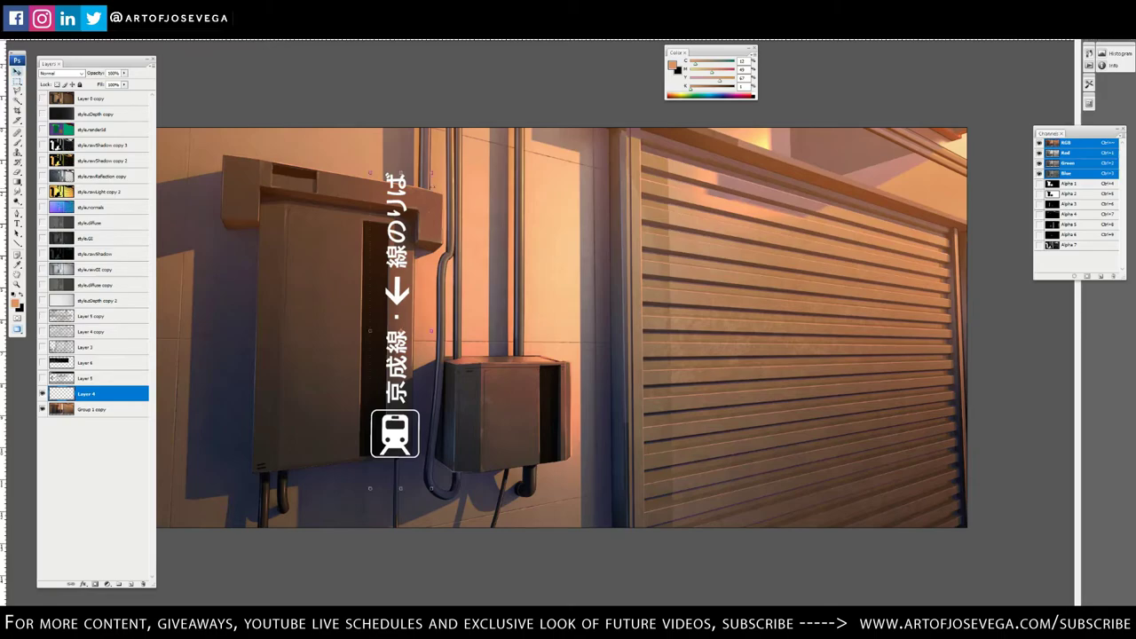
left_click_drag(433, 172, 426, 204)
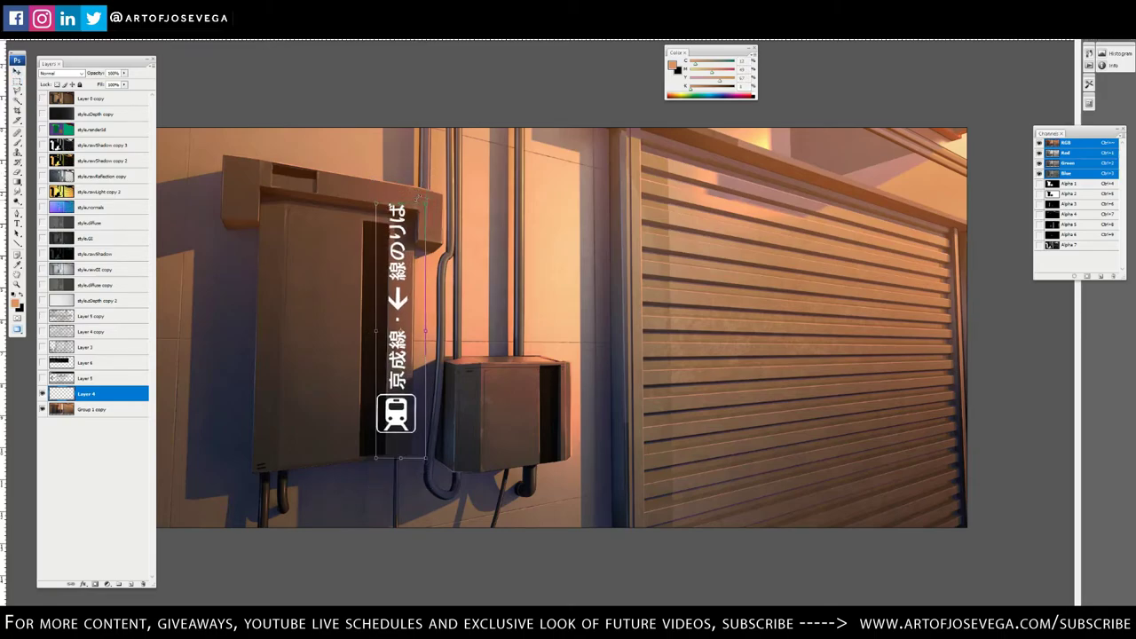
double_click(402, 269)
left_click_drag(402, 269, 364, 276)
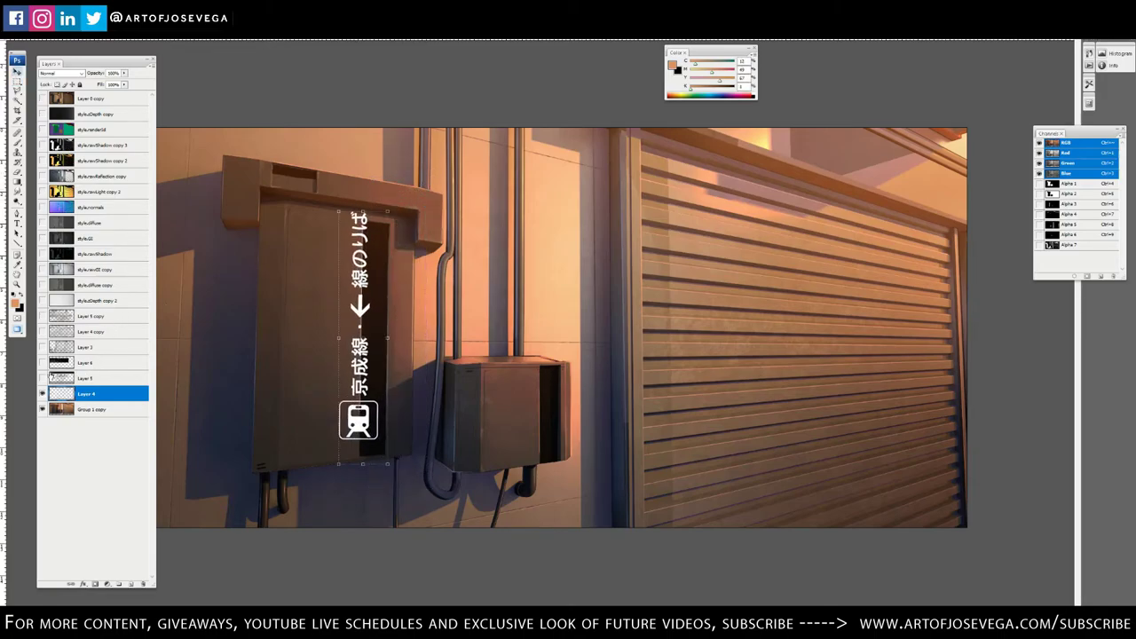
Show the Park Gate lettering layer and scale it down to a small sign above the smaller wall box
left_click(42, 379)
left_click(89, 379)
left_click_drag(407, 339, 457, 343)
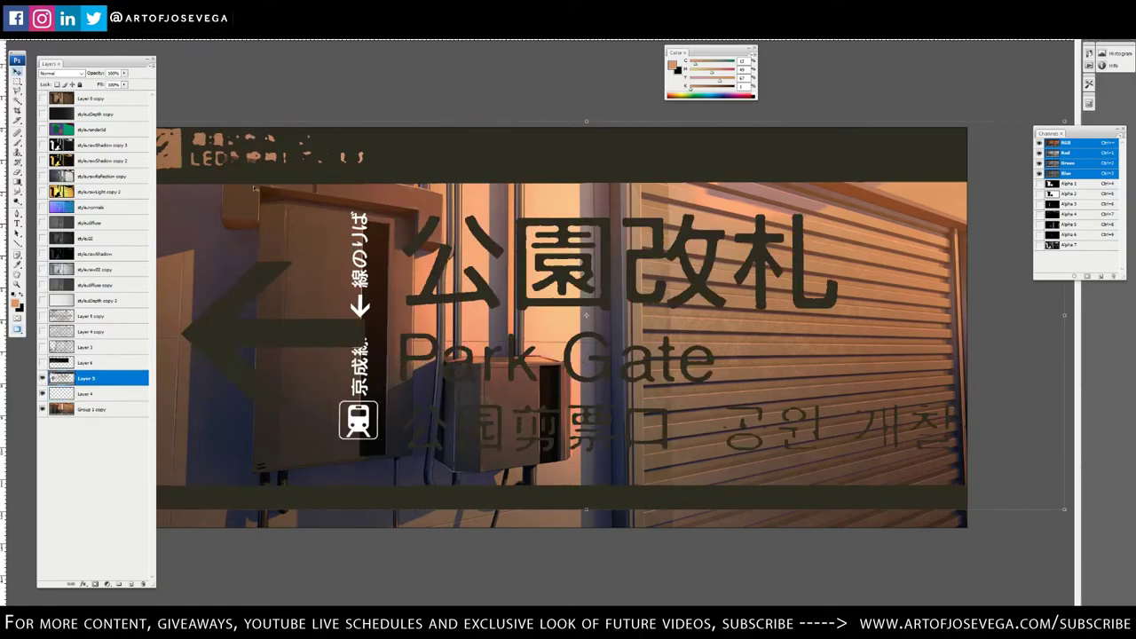
key("ctrl+minus")
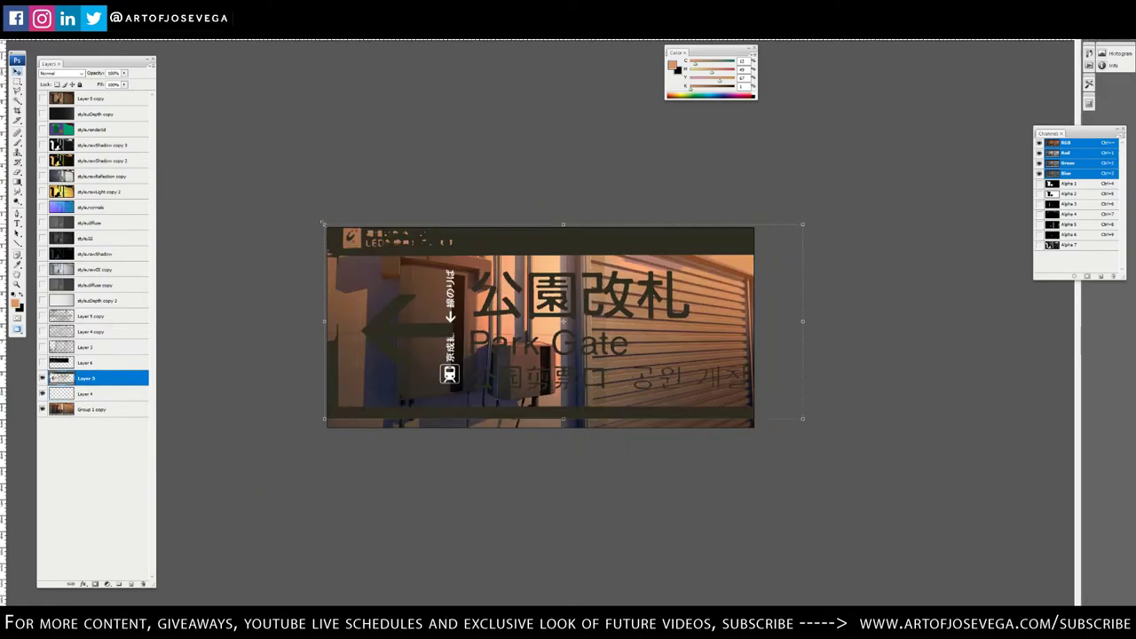
left_click_drag(322, 224, 508, 302)
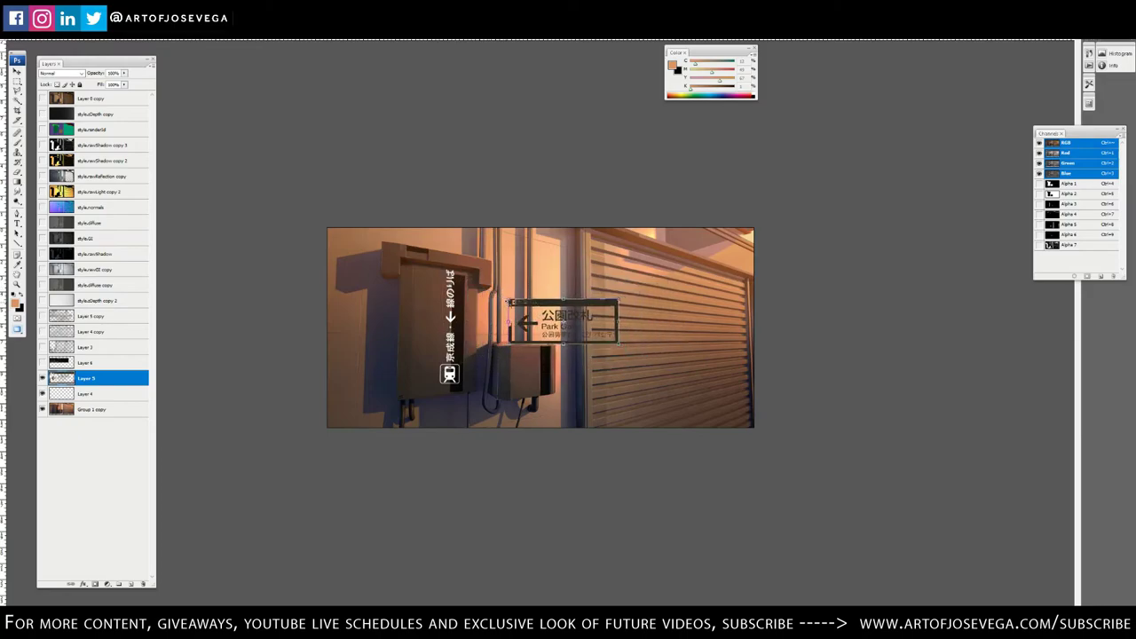
key("Return")
Delete the dark frame bars on all four sides of the Park Gate lettering, leaving only the arrow and text
key("ctrl+plus")
key("ctrl+plus")
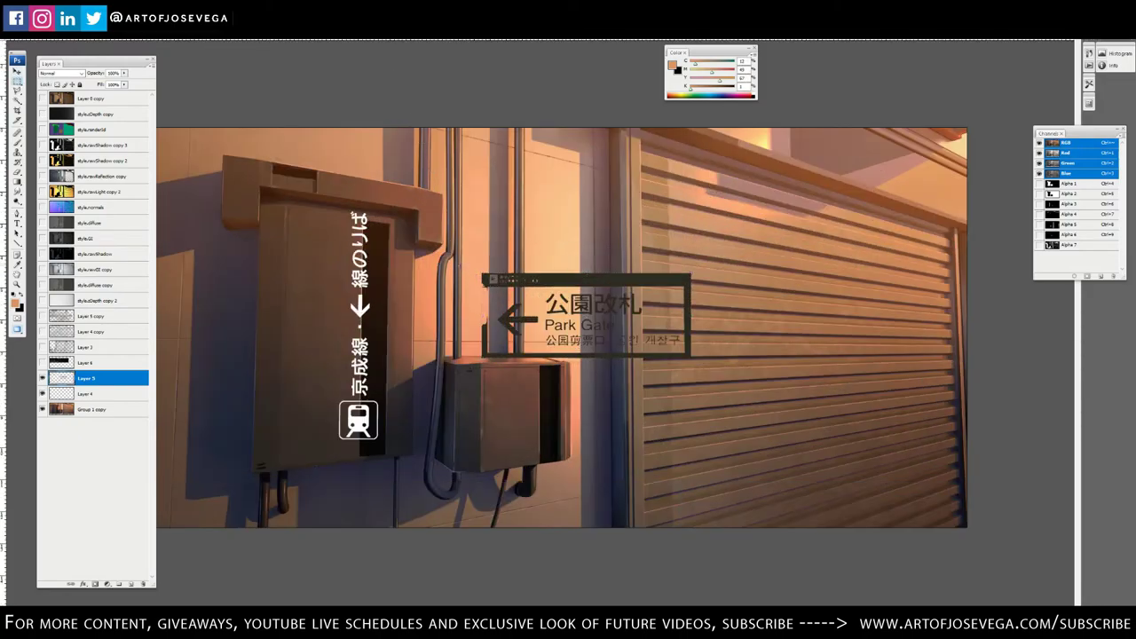
left_click_drag(631, 295, 736, 289)
key("Delete")
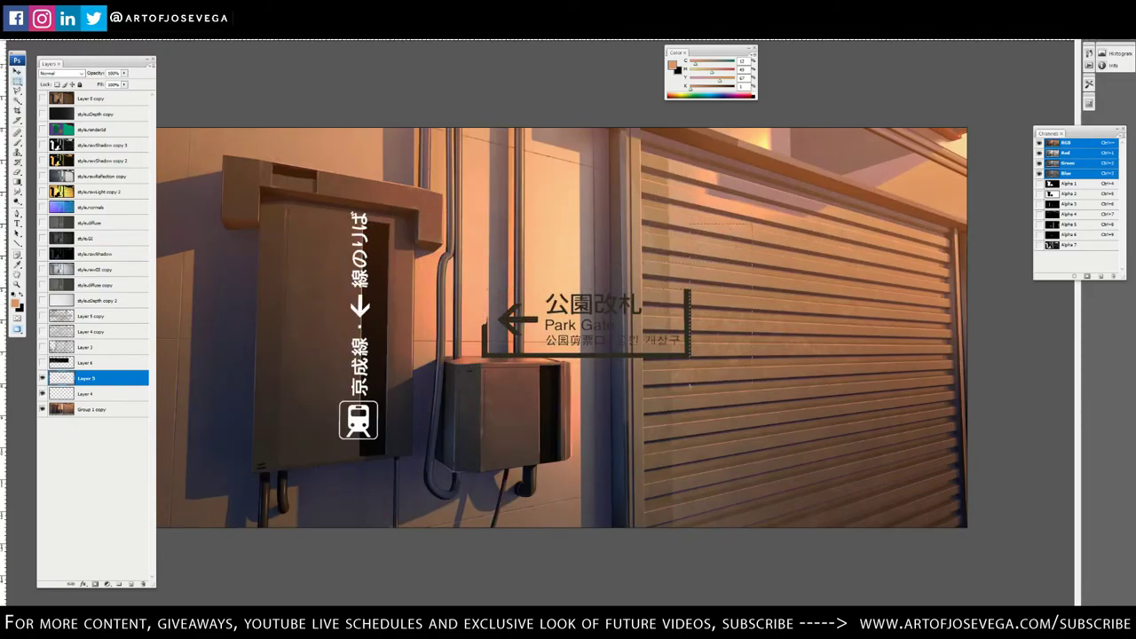
key("Delete")
left_click_drag(472, 352, 747, 389)
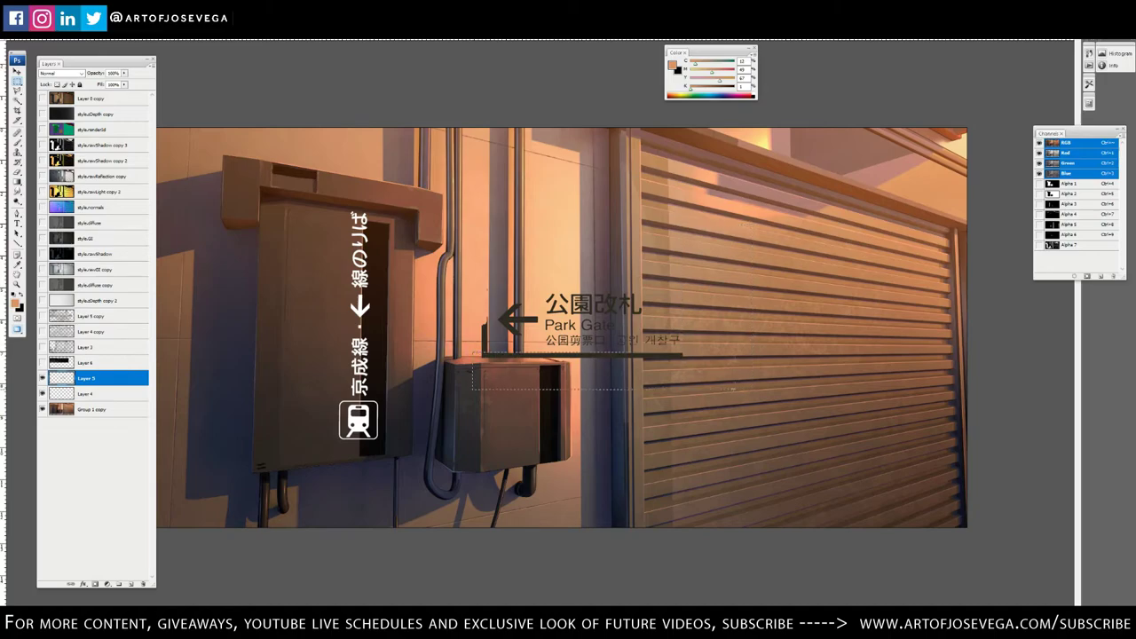
key("Delete")
left_click_drag(464, 288, 492, 380)
key("Delete")
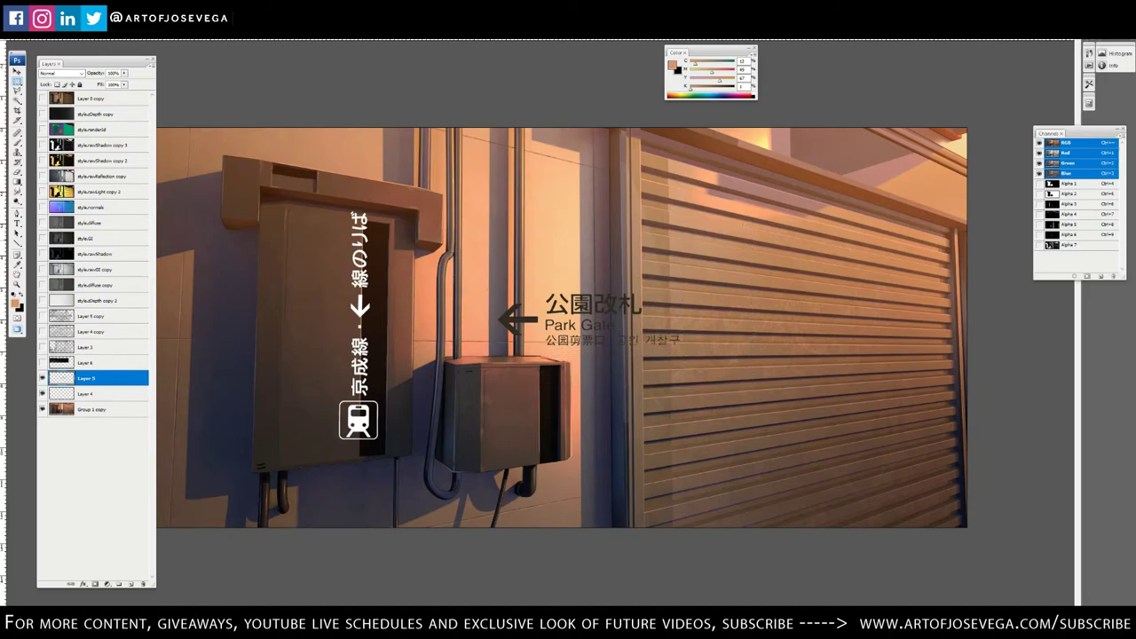
Rotate the Park Gate lettering 90° clockwise and place it vertically on the wall strip beside the shutter
key("v")
left_click_drag(495, 292, 621, 216)
key("Return")
mouse_move(588, 266)
left_mouse_down()
mouse_move(567, 300)
mouse_move(599, 267)
left_mouse_up()
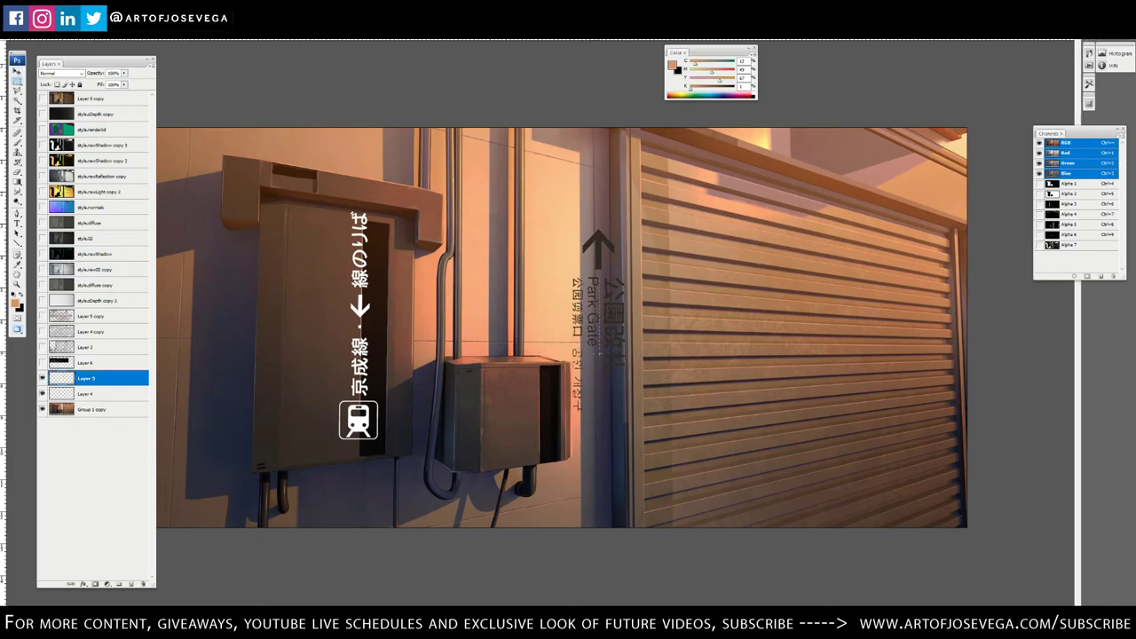
Delete the English "Park Gate" line, reset the default colors, and fill the remaining lettering with white
left_click_drag(600, 354, 601, 357)
key("Delete")
key("ctrl+d")
key("d")
key("ctrl+BackSpace")
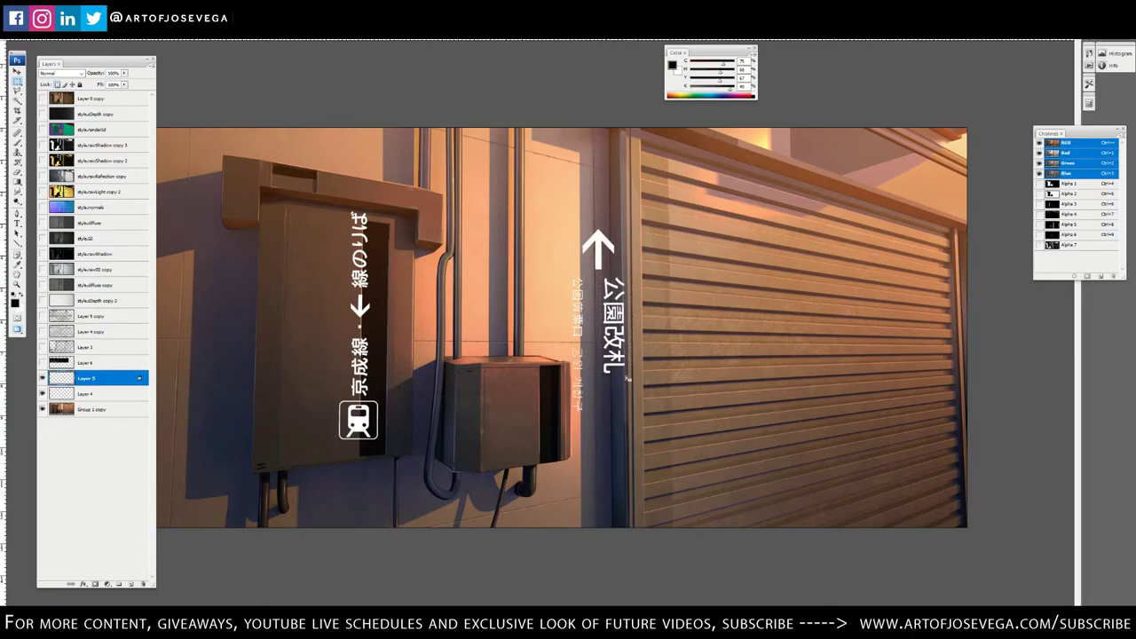
Shift the large 公園改札 characters closer to the small text, and shrink the arrow and turn it to point down above them
key("v")
left_click_drag(614, 334, 595, 336)
key("m")
left_click_drag(565, 200, 595, 214)
key("v")
key("Return")
key("m")
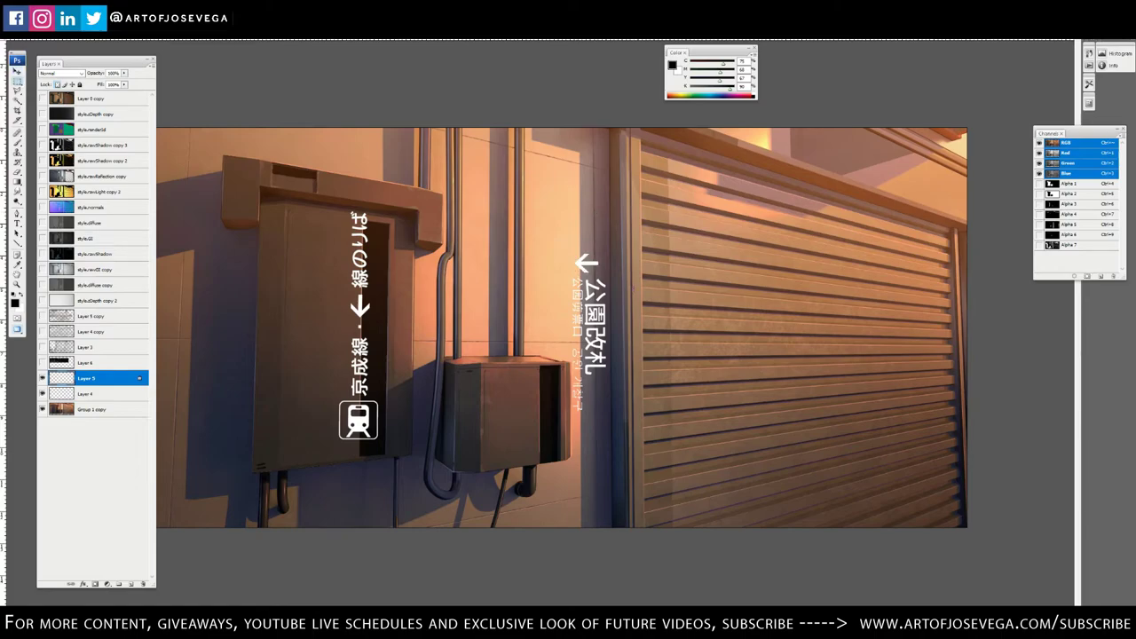
Lower the white 公園改札 lettering along the wall so it sits beside the small wall box
key("v")
left_click_drag(581, 298, 569, 358)
key("ctrl+t")
key("ctrl+minus")
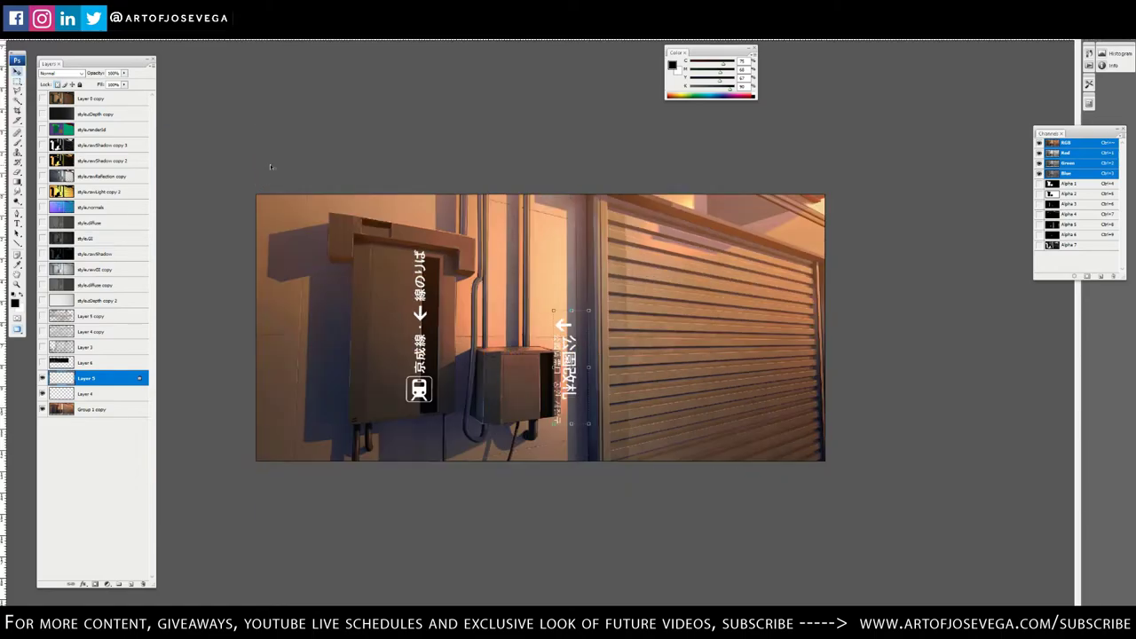
Return to the decals document in windowed view, show Bundle 2, collapse Bundle 1, and expand Bundle 2's groups
key("f")
key("f")
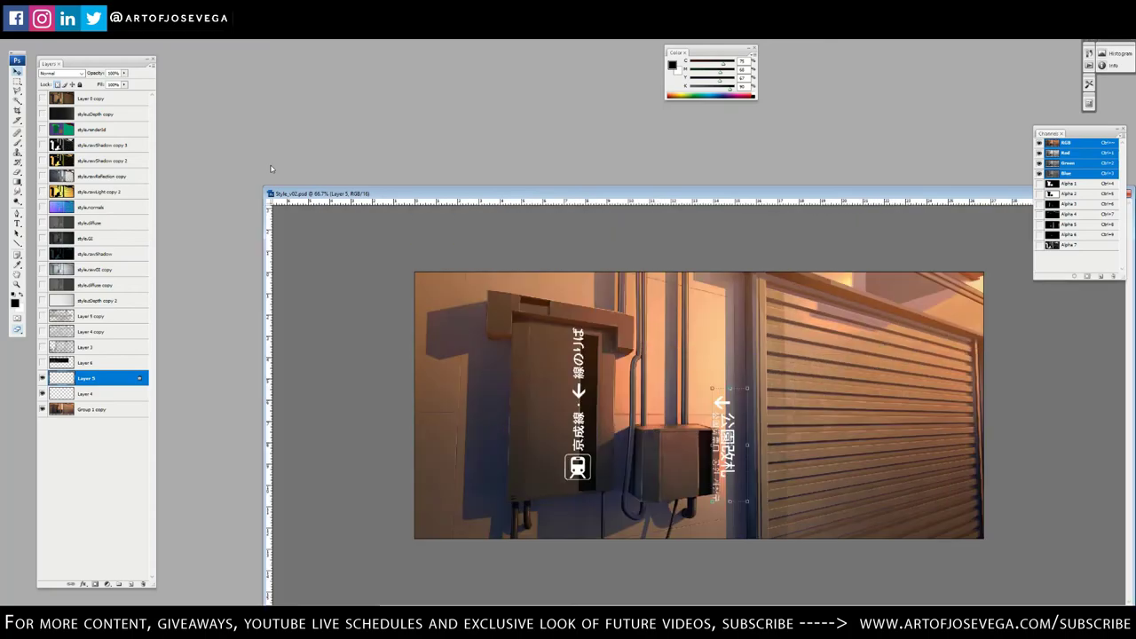
key("ctrl+Tab")
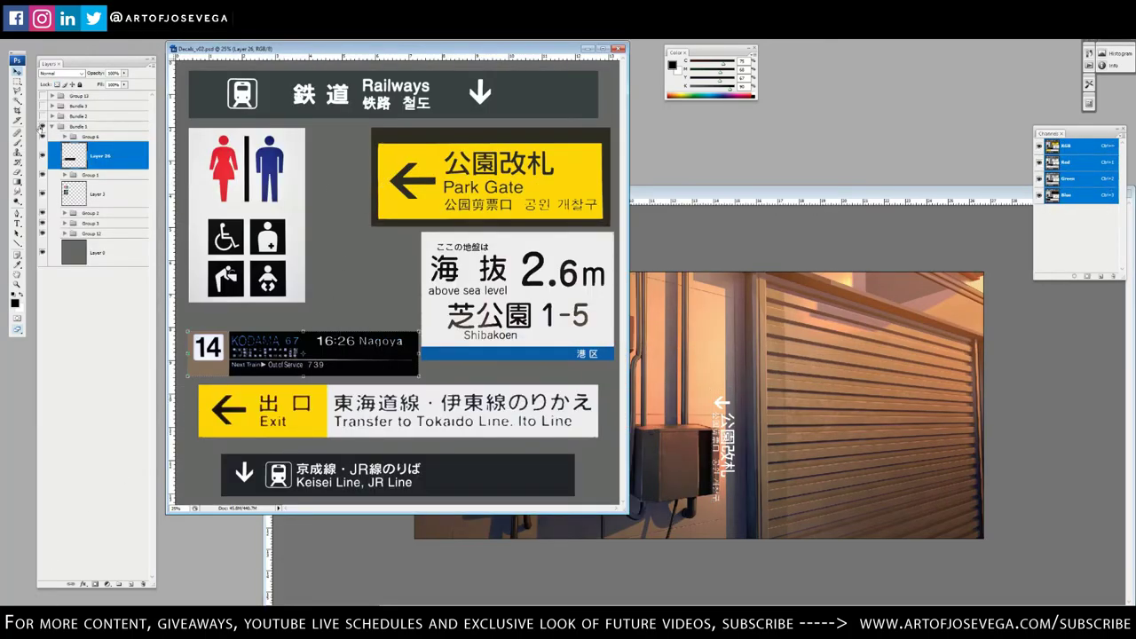
left_click(42, 116)
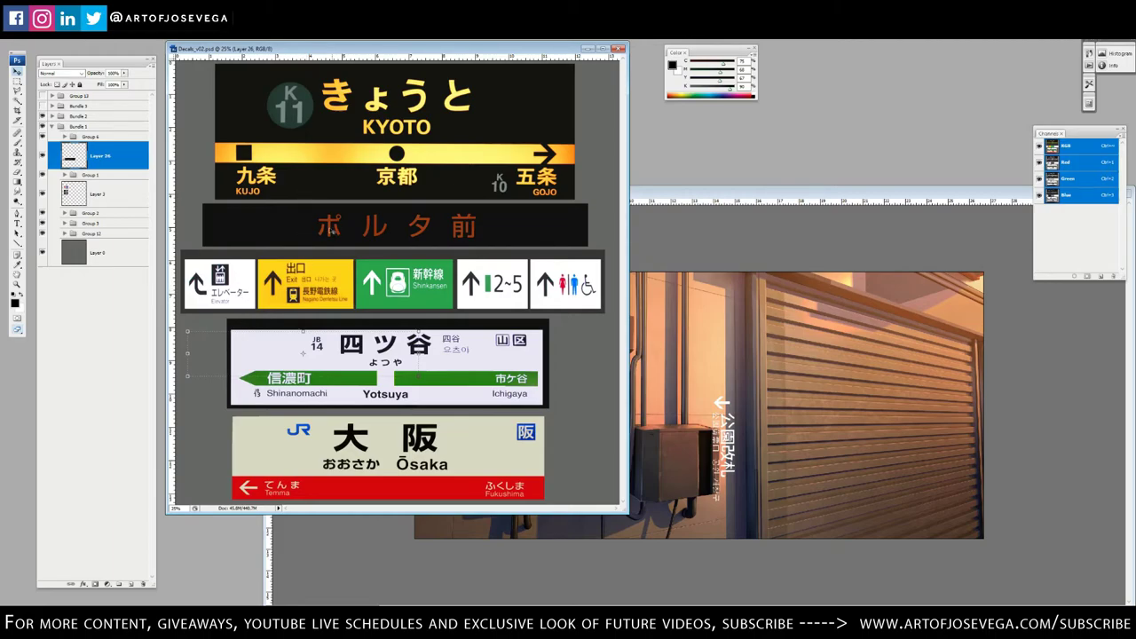
left_click(52, 126)
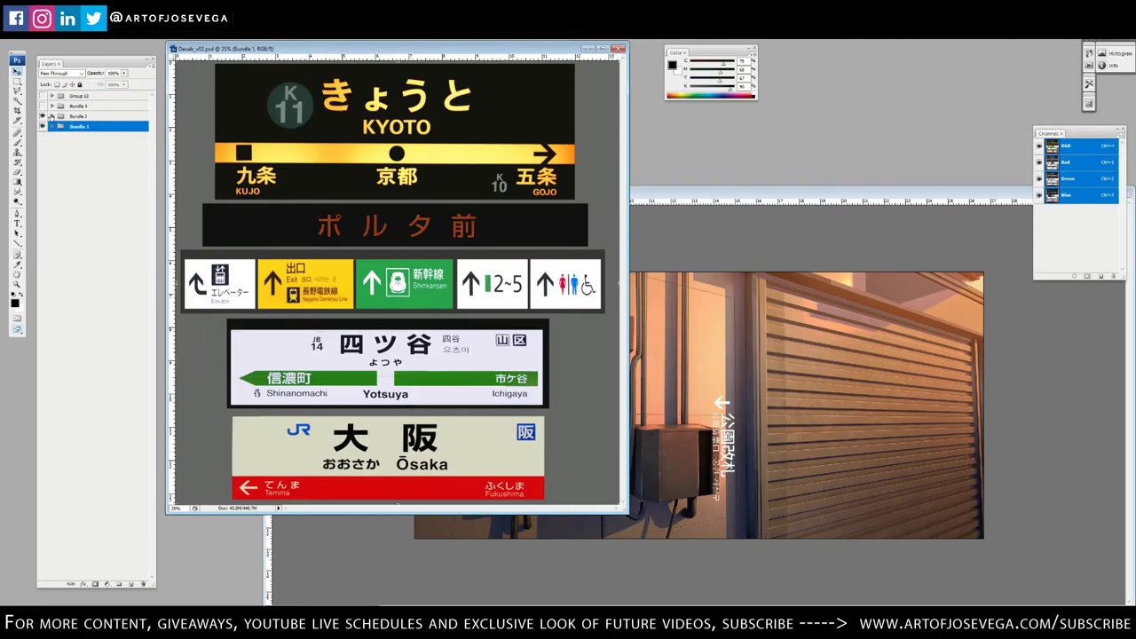
left_click(53, 117)
Hide the Kyoto sign group, toggle Group 10 to find the orange ポルタ前 sign, and select that group
left_click(42, 127)
left_click(42, 137)
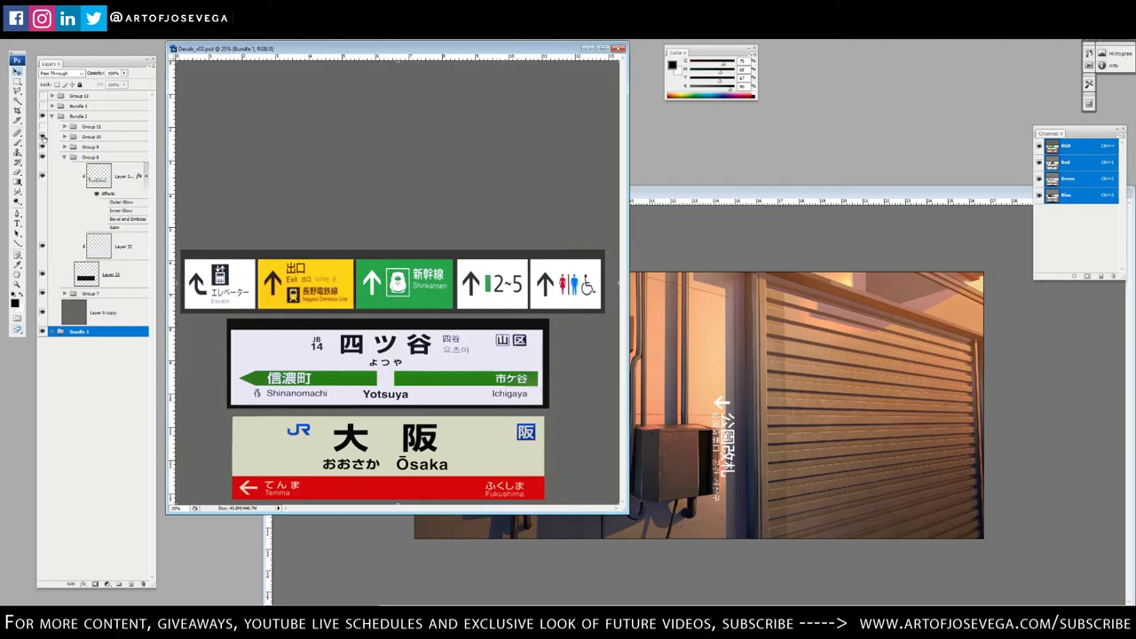
left_click(64, 137)
left_click(42, 137)
key("m")
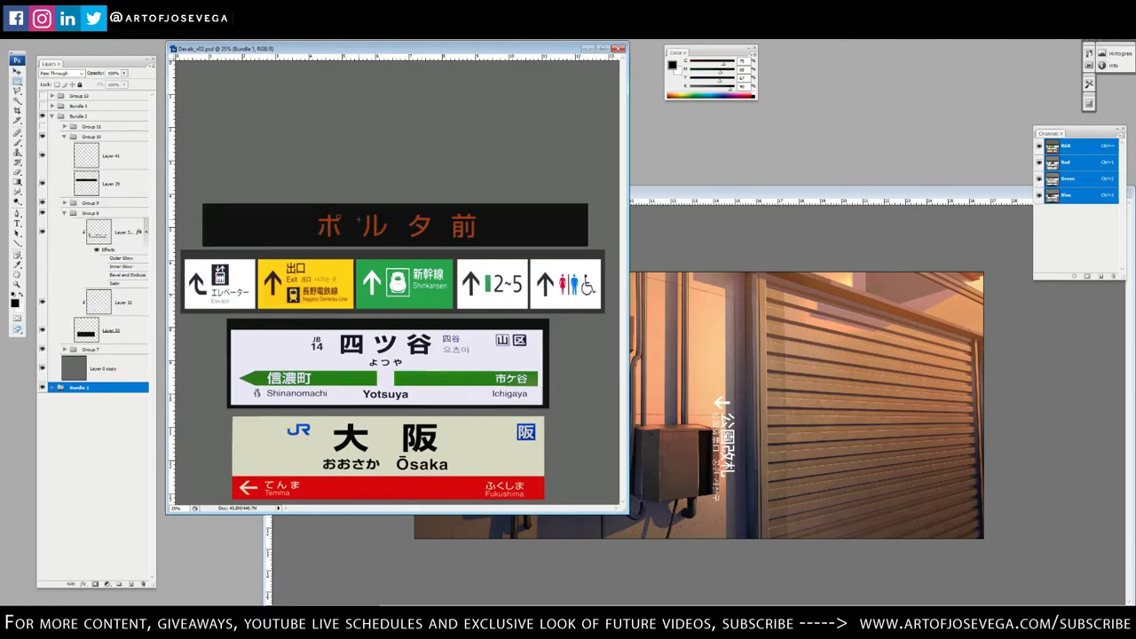
key("v")
left_click(42, 136)
left_click(80, 138)
left_click(41, 136)
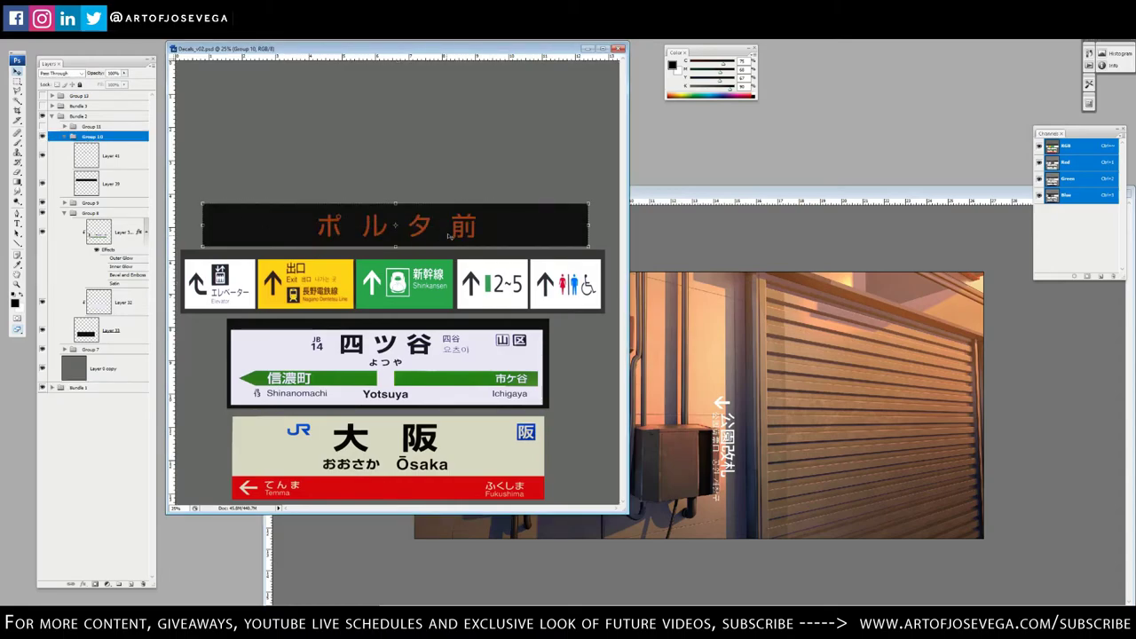
Copy the ポルタ前 sign group into the scene document, accepting the depth difference, and go back to the decals document
left_click_drag(451, 237, 759, 299)
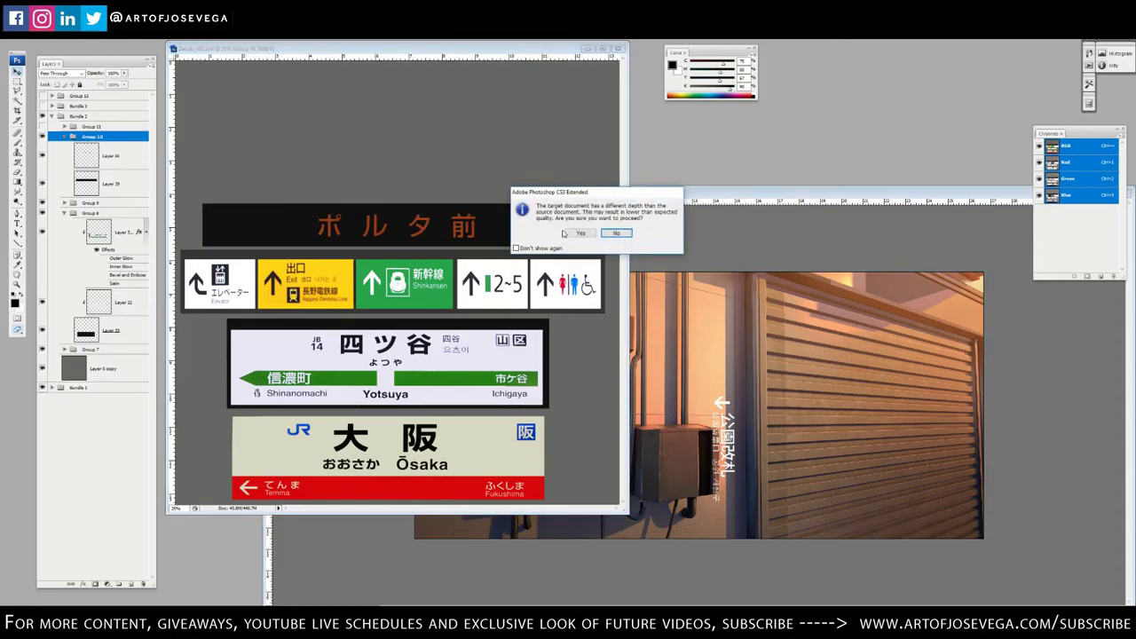
left_click(565, 233)
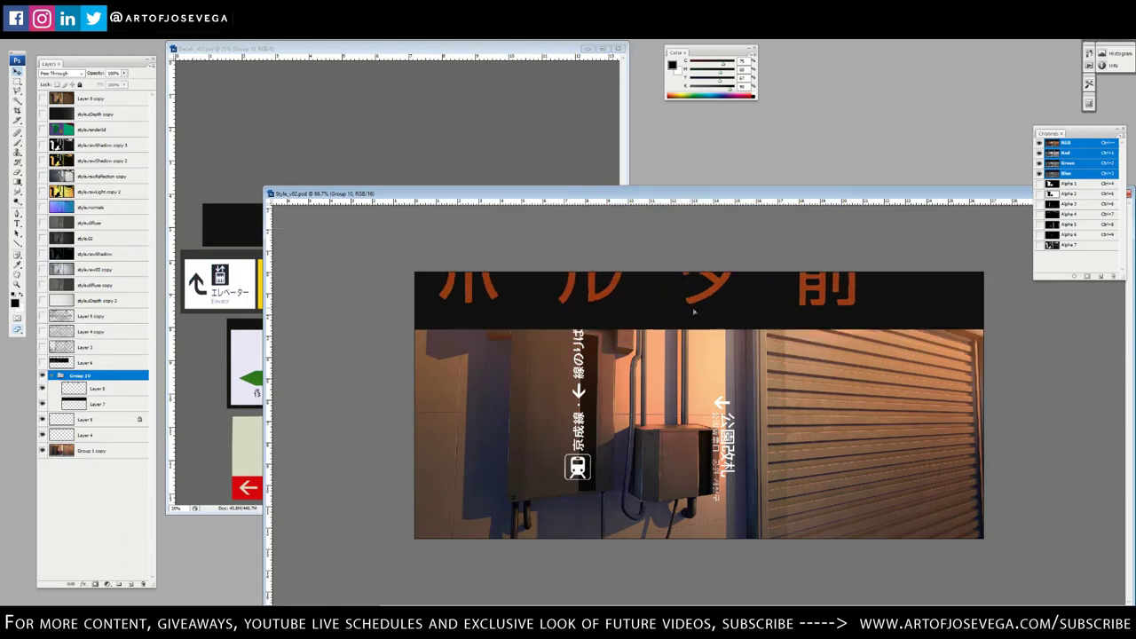
left_click_drag(694, 311, 700, 310)
left_click(248, 51)
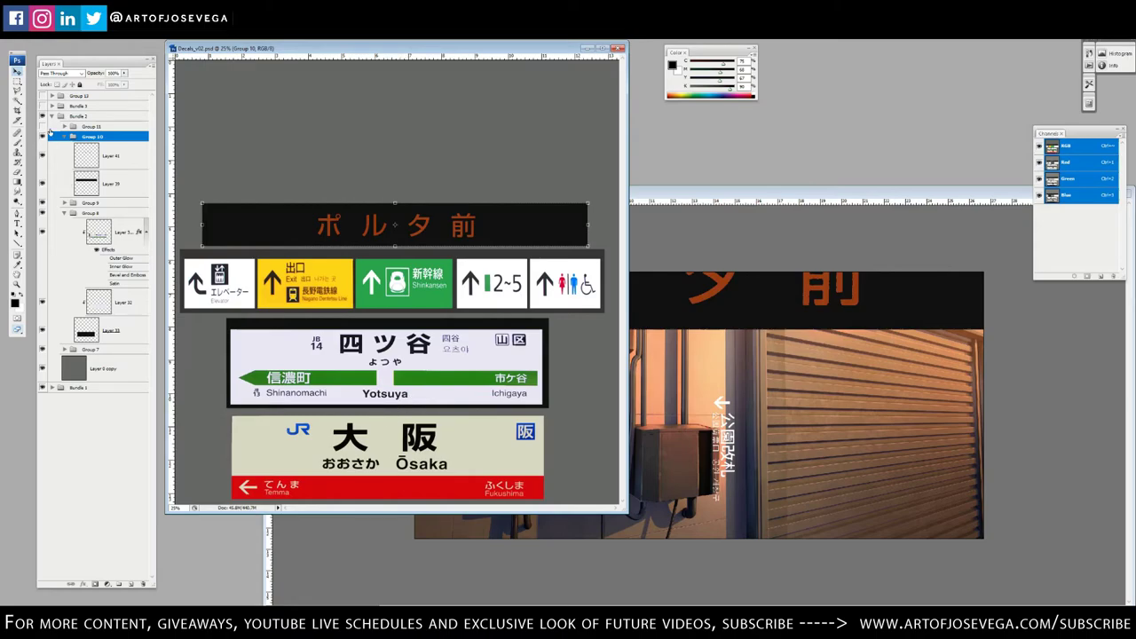
Collapse Group 10, expand Group 7, toggle its visibility to identify the Osaka sign parts, and select the sign's lettering layer
left_click(64, 137)
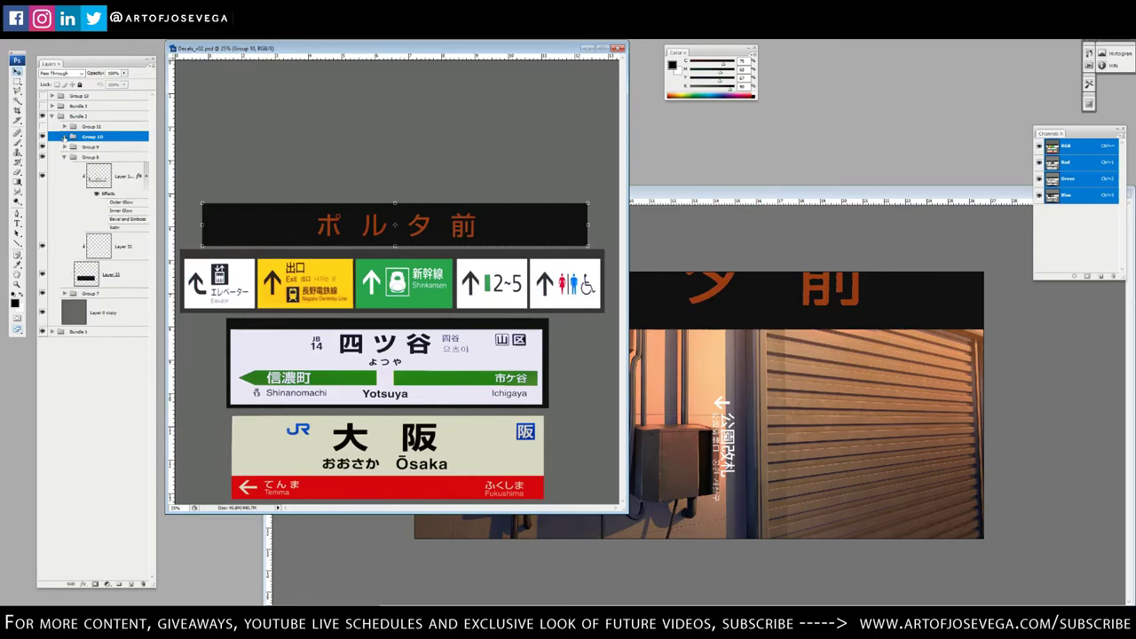
left_click(42, 294)
left_click(42, 294)
left_click(64, 293)
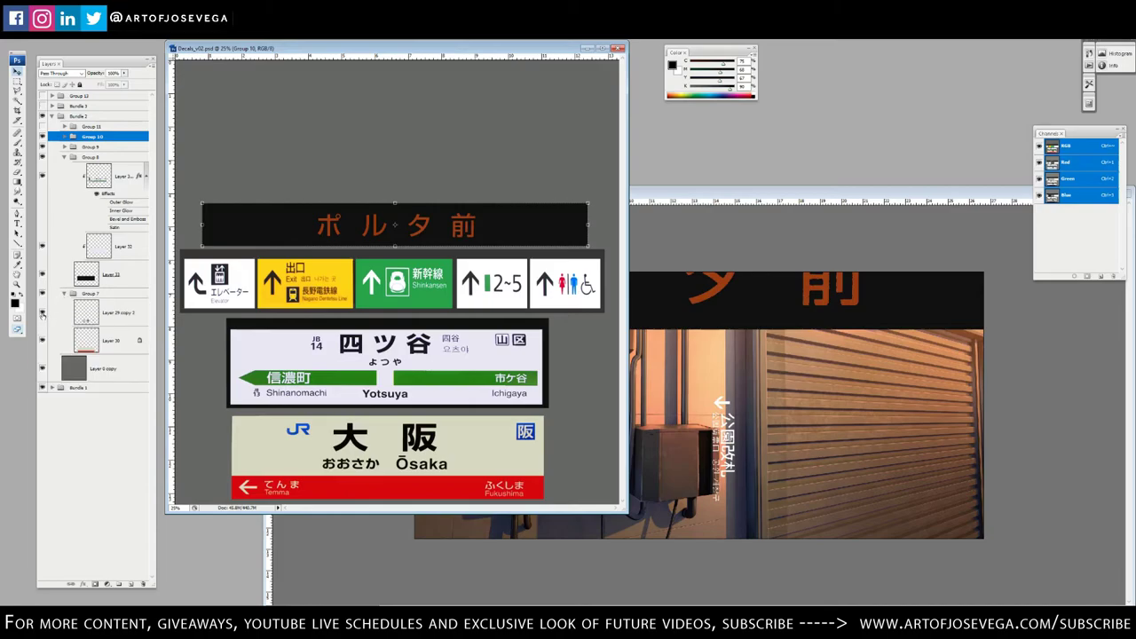
left_click(42, 312)
left_click(42, 313)
left_click(107, 313)
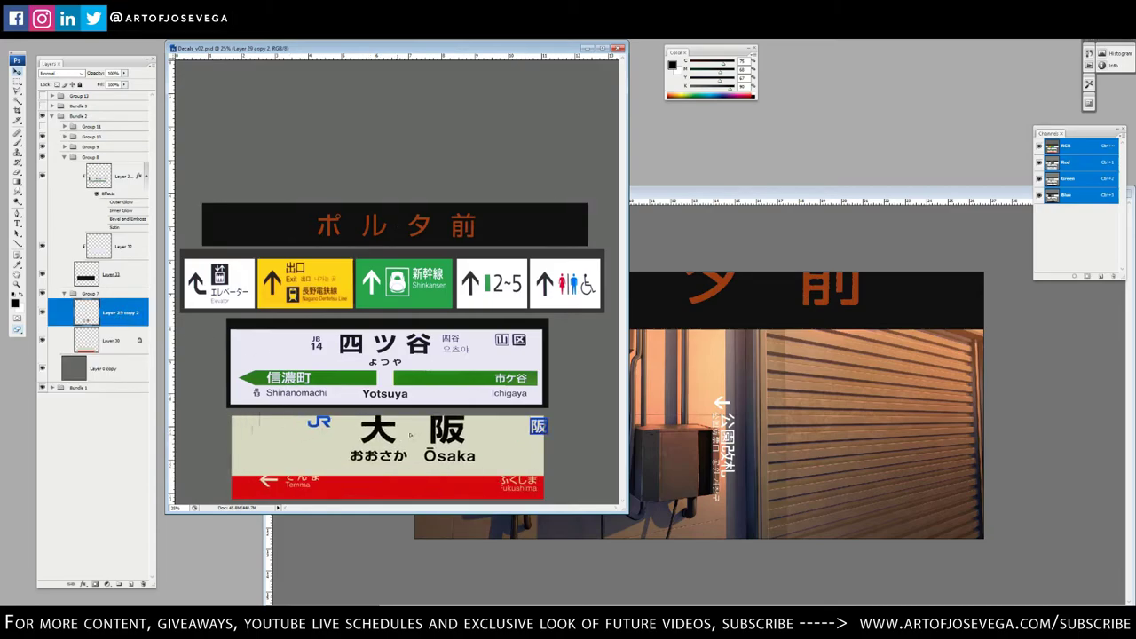
Copy the 大阪 Osaka lettering layer into the scene document, accept the depth difference, and show the scene in full-screen view
left_click_drag(370, 448, 597, 413)
left_click_drag(702, 400, 703, 401)
left_click(581, 234)
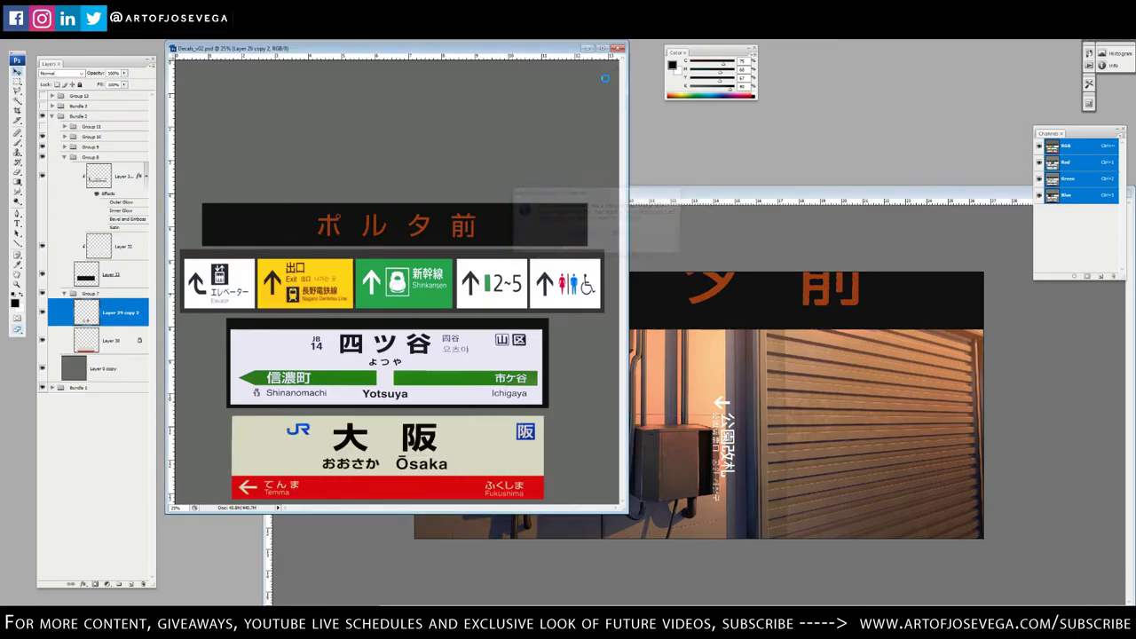
key("f")
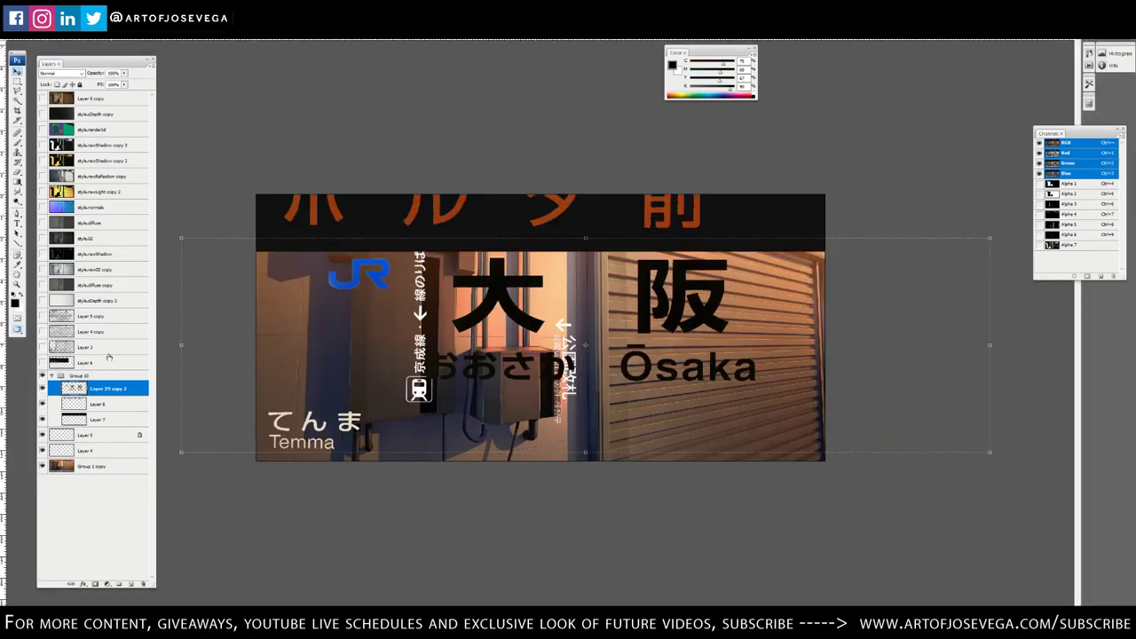
Move the Osaka lettering layer out of Group 10 to just above it, collapse the group, and hide the lettering
left_click_drag(105, 389, 81, 377)
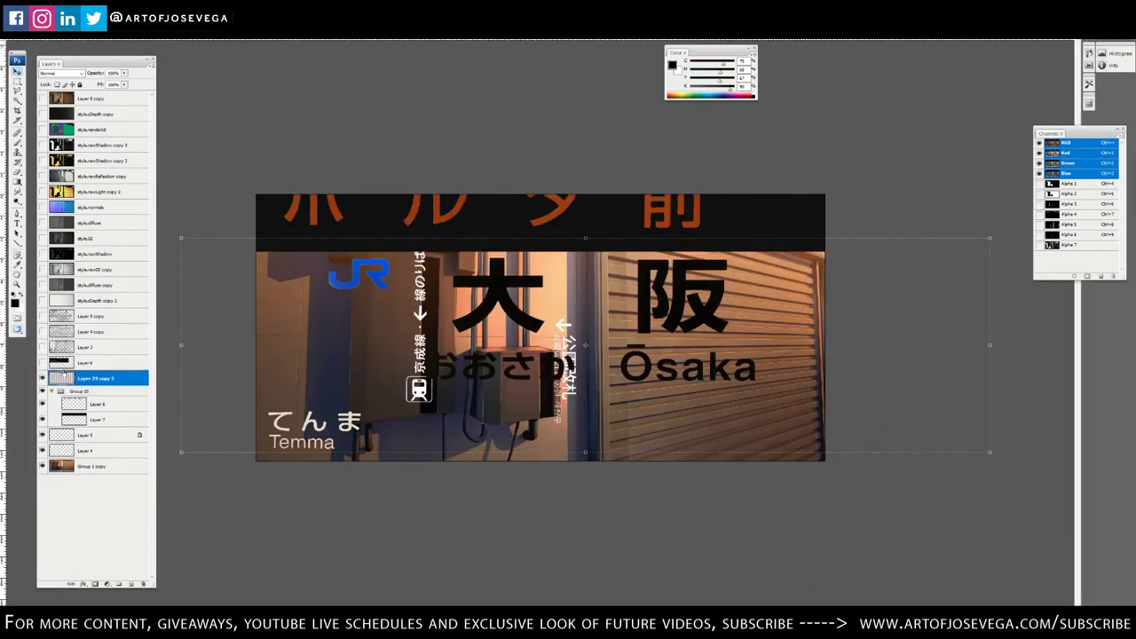
left_click(52, 392)
left_click(42, 379)
Scale the ポルタ前 sign group to about half size and move it to the middle of the scene
left_click(94, 391)
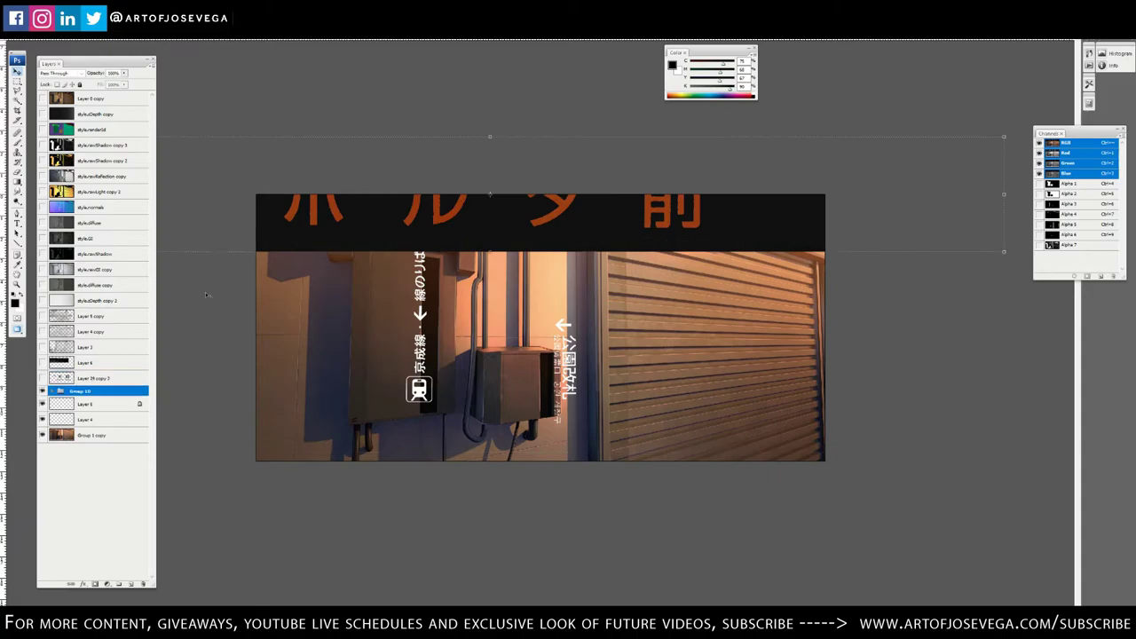
left_click(1004, 252)
left_click_drag(992, 249, 745, 222)
key("Return")
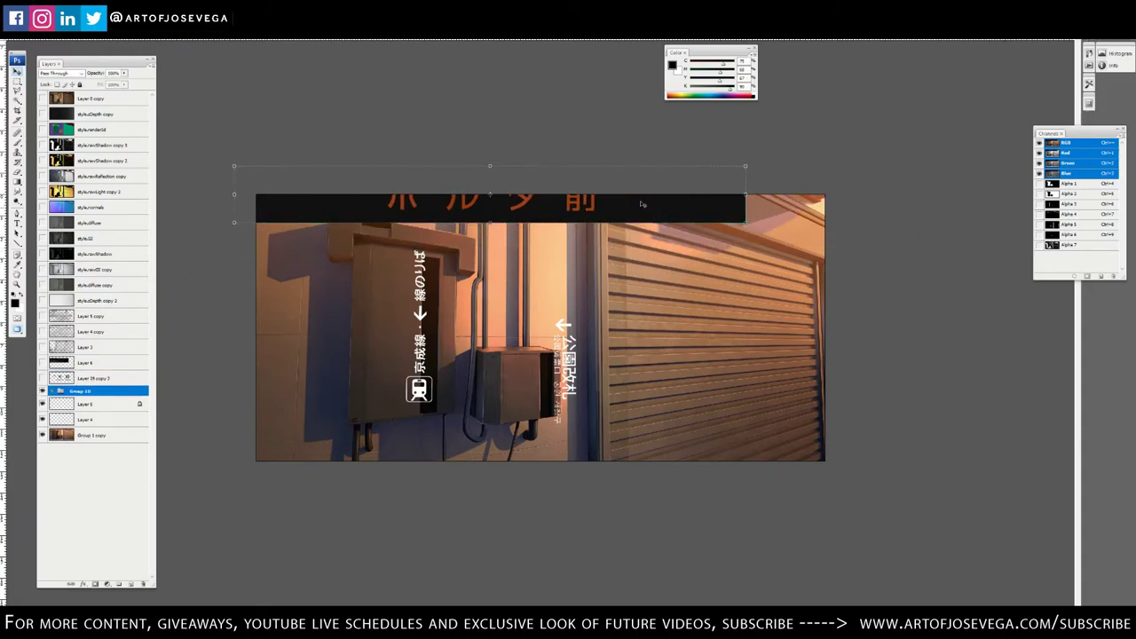
left_click_drag(653, 217, 791, 347)
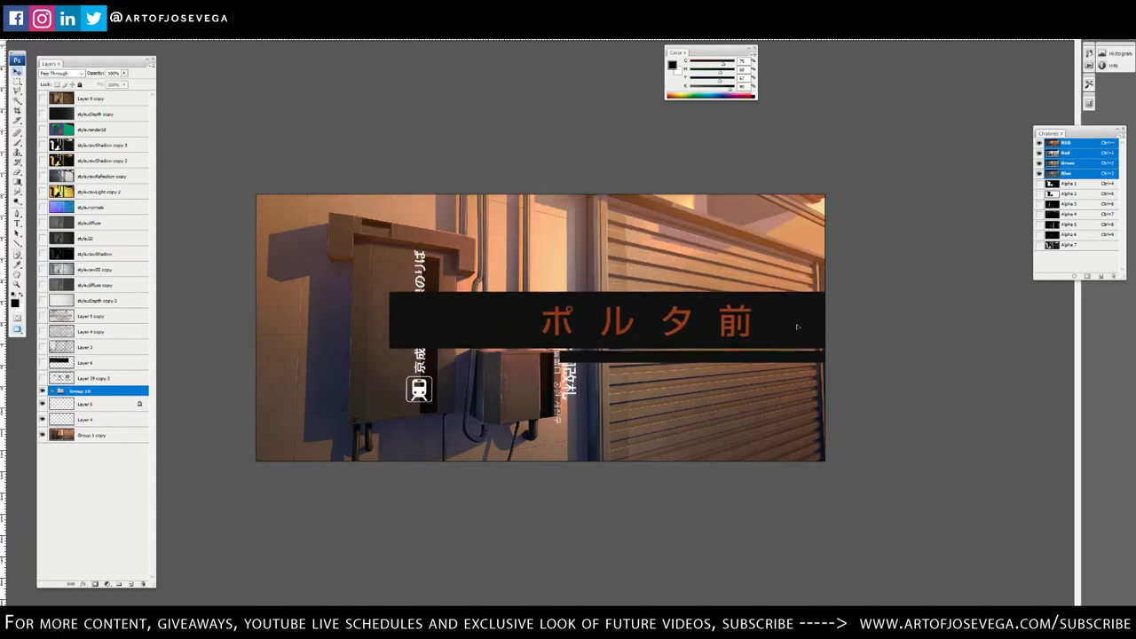
left_click_drag(481, 326, 364, 307)
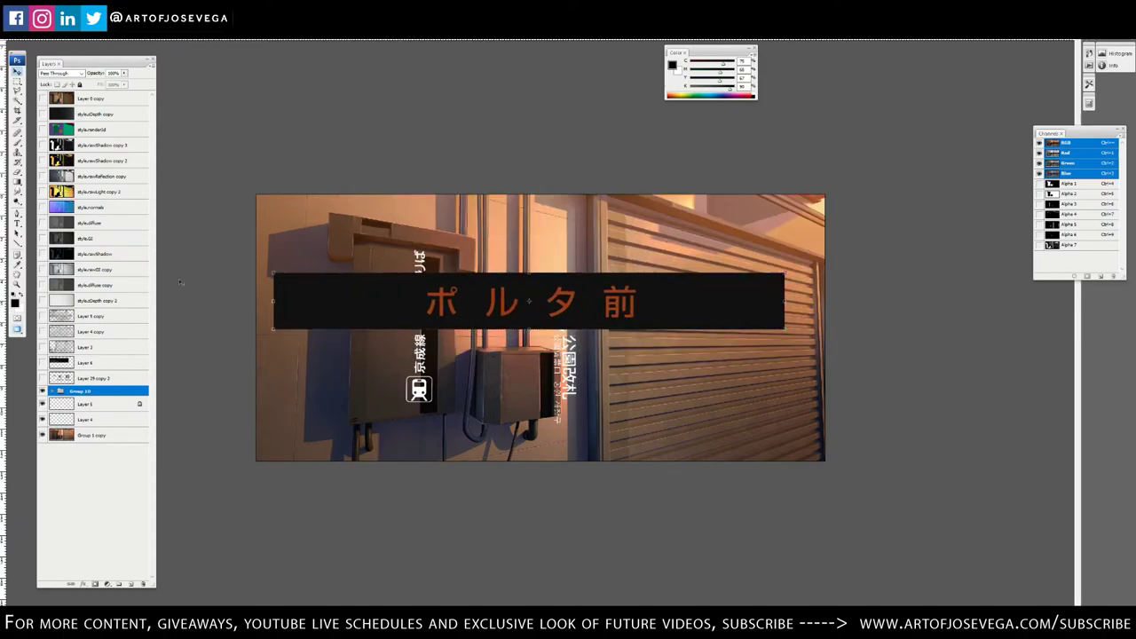
Enlarge the orange ポルタ前 lettering so it nearly fills the height of its black backing
left_click(54, 392)
left_click(98, 405)
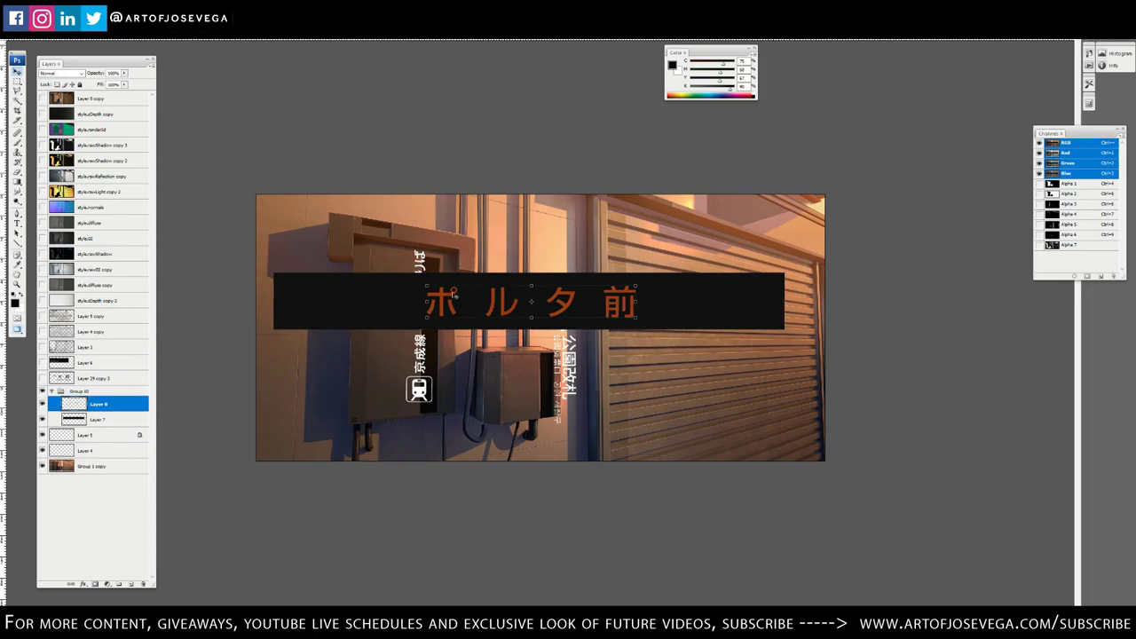
left_click_drag(402, 282, 379, 283)
key("Return")
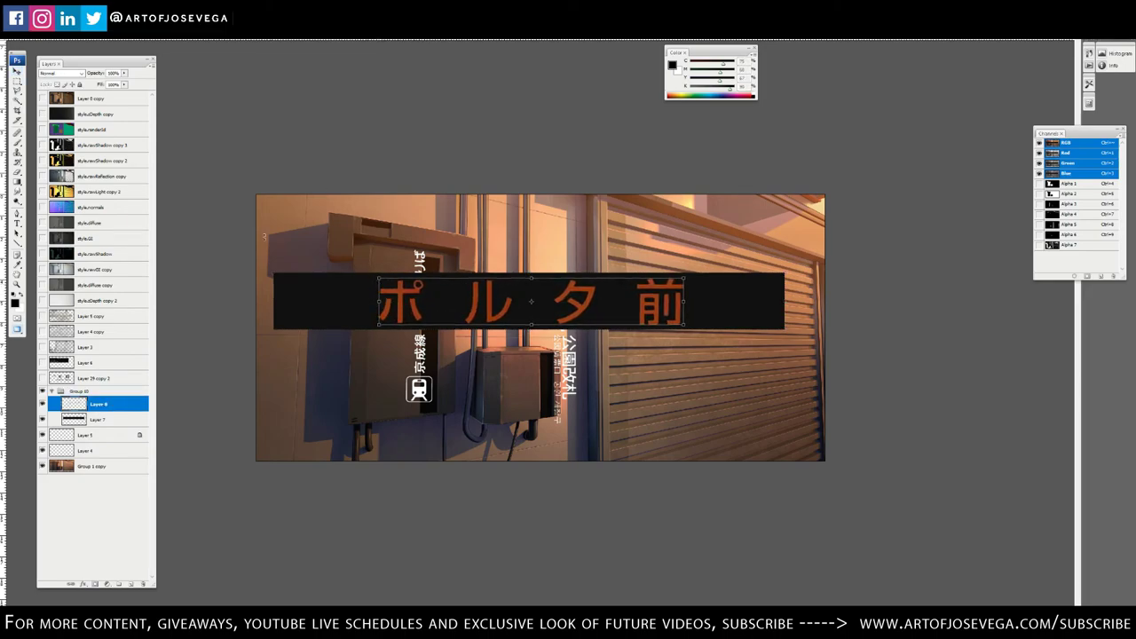
Trim the excess black backing from both ends of the ポルタ前 sign, then deselect
left_click(113, 421)
key("m")
left_click_drag(247, 260, 360, 362)
key("Delete")
key("Delete")
key("ctrl+d")
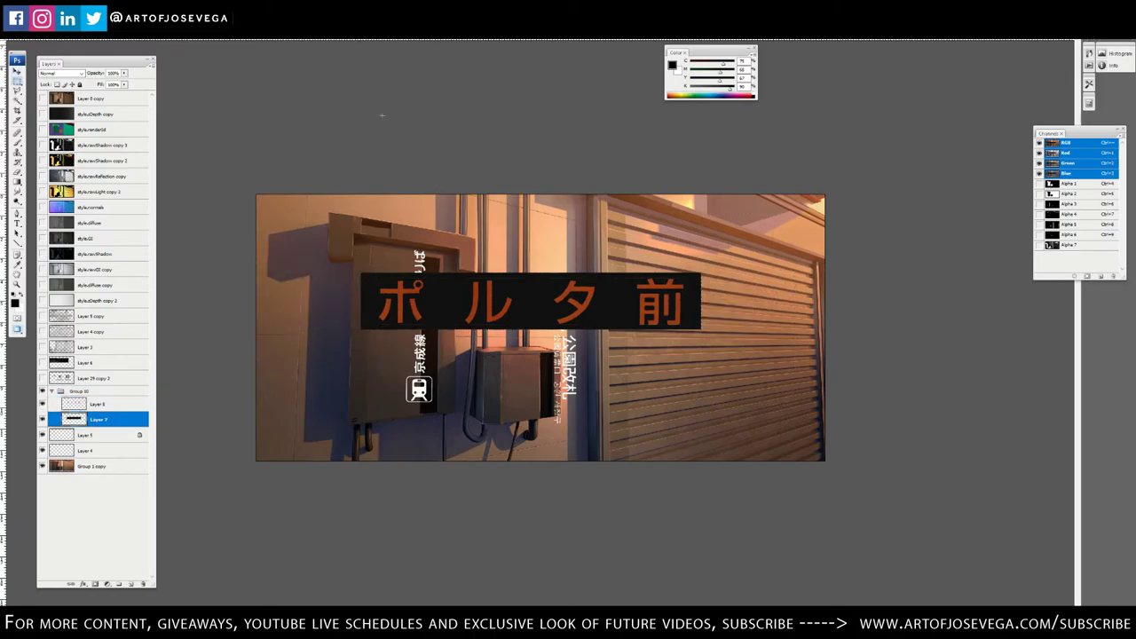
Move the whole ポルタ前 sign group over the shutter's upper part and scale it down to about three quarters
key("v")
left_click(82, 391)
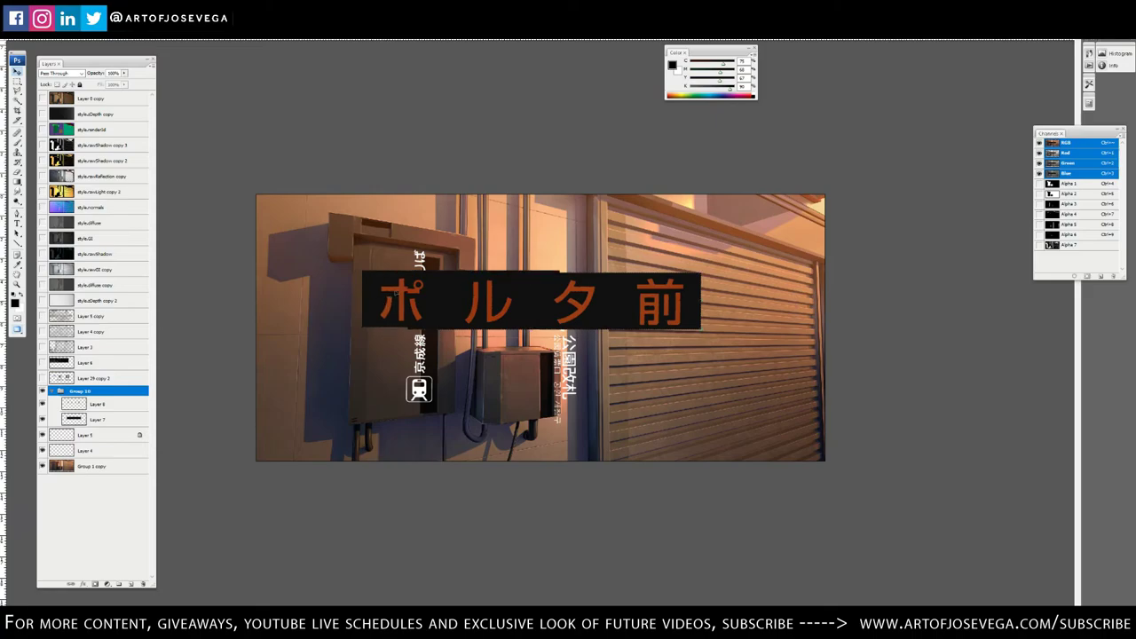
left_click_drag(388, 307, 530, 250)
left_click_drag(830, 199, 803, 242)
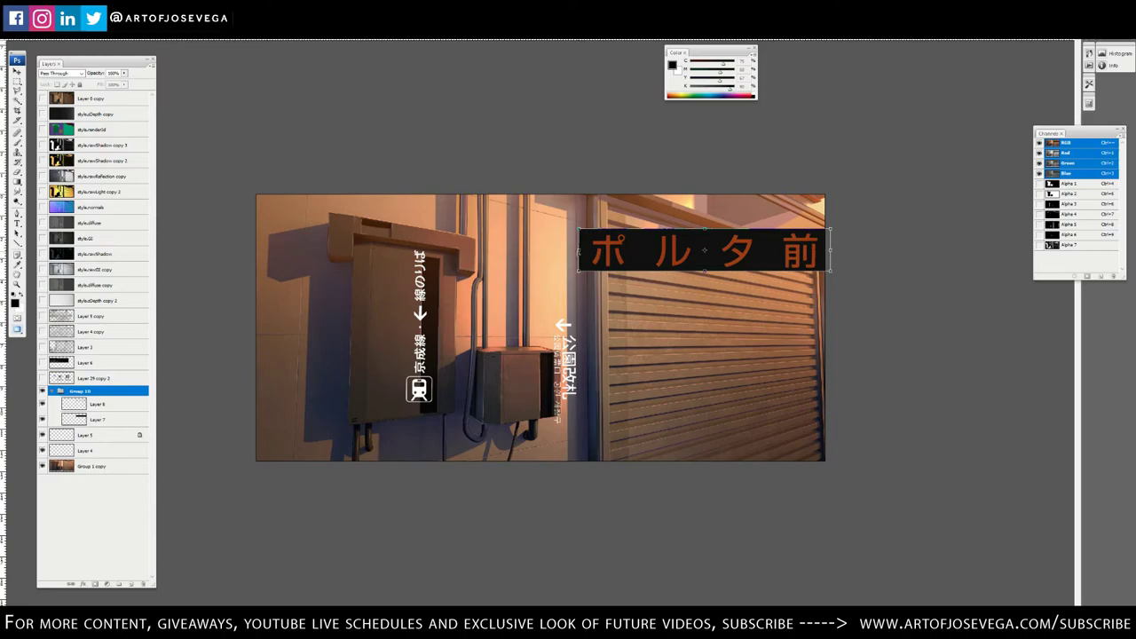
Skew and taper the ポルタ前 sign in perspective so it follows the slanted header above the shutter
left_click_drag(579, 251, 605, 153)
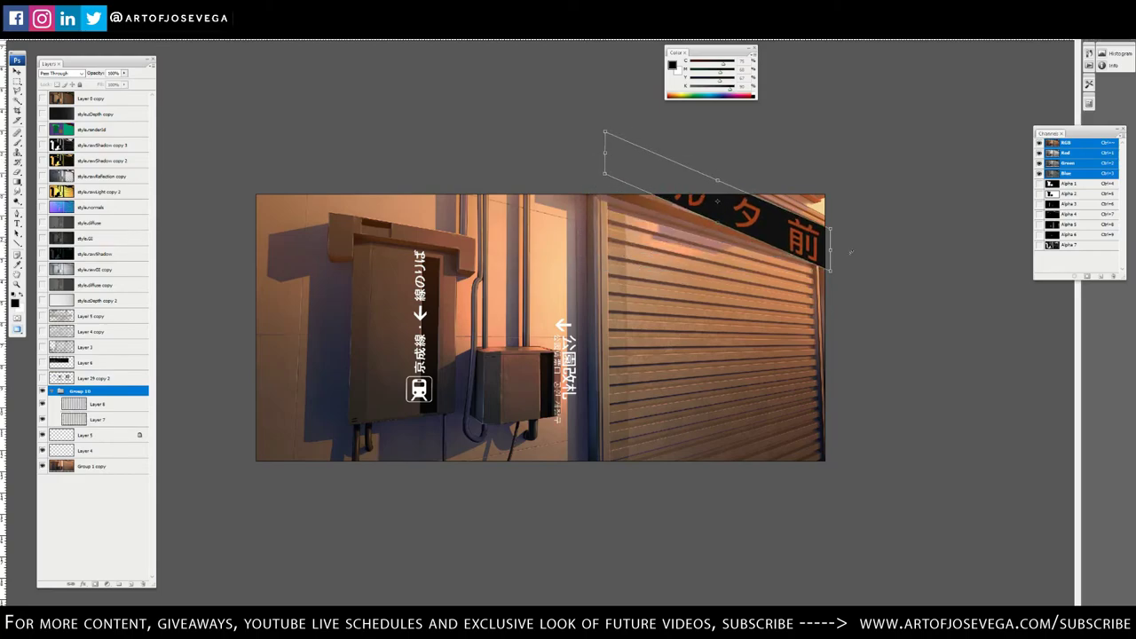
left_click_drag(831, 250, 835, 238)
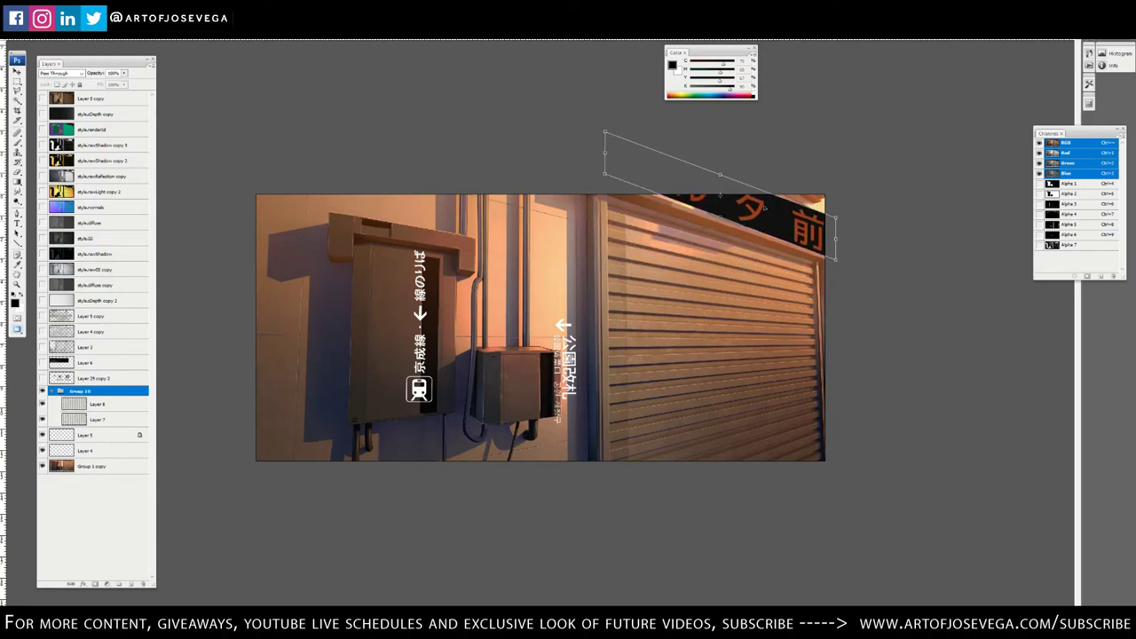
left_click_drag(605, 153, 604, 158)
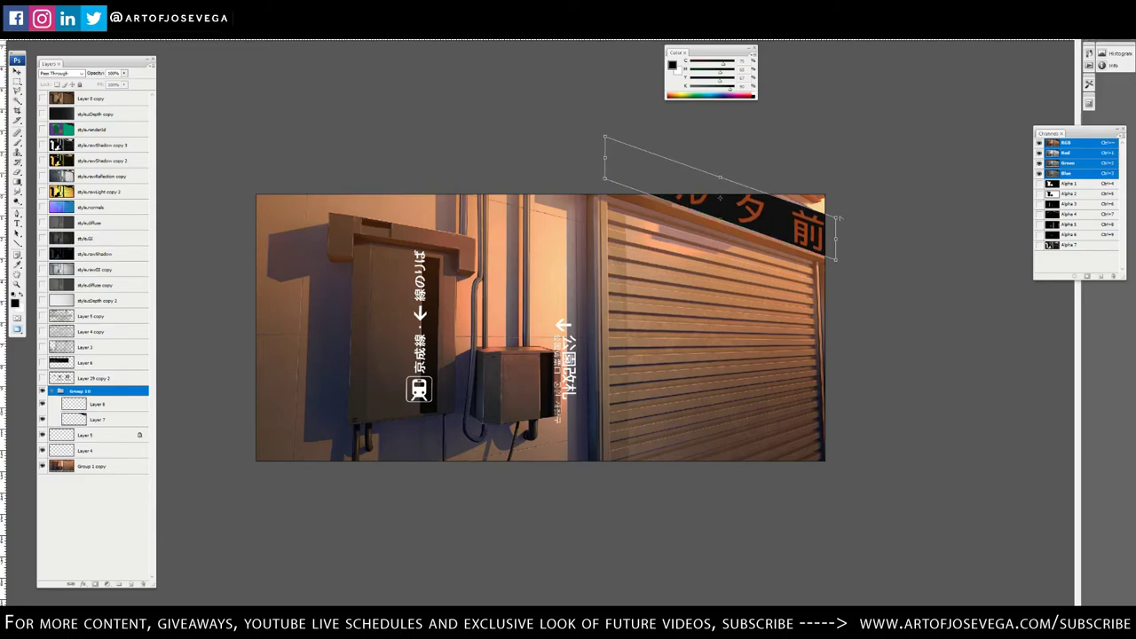
left_click_drag(835, 216, 834, 232)
left_click_drag(605, 136, 605, 129)
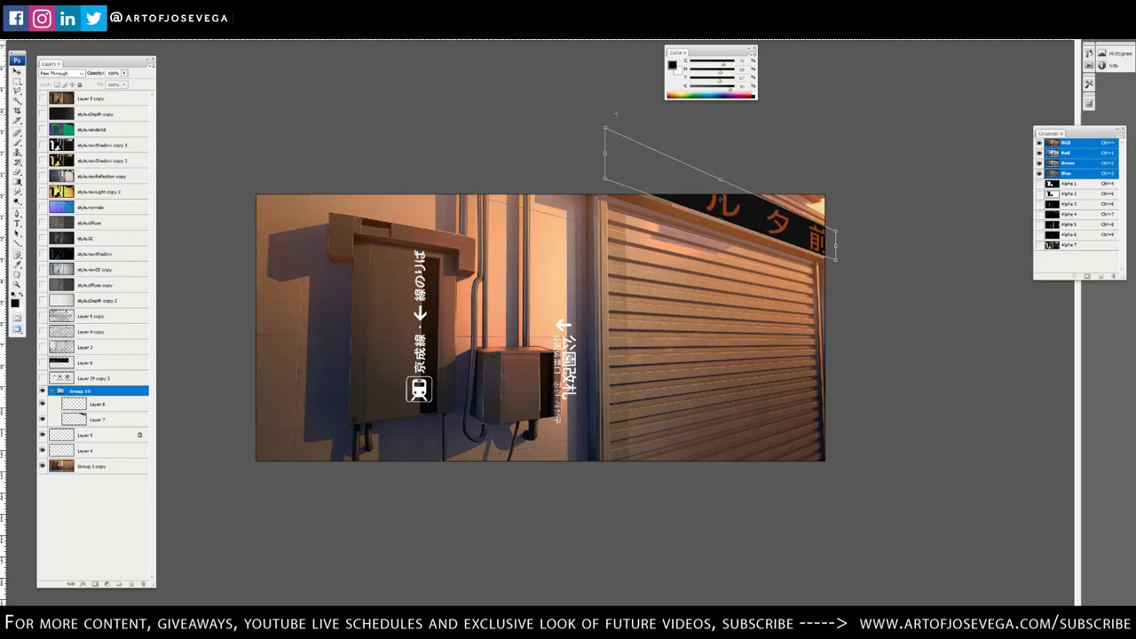
key("Return")
Set the sign's black backing layer to Color Burn blending and reduce its opacity to roughly two thirds
key("m")
key("ctrl+minus")
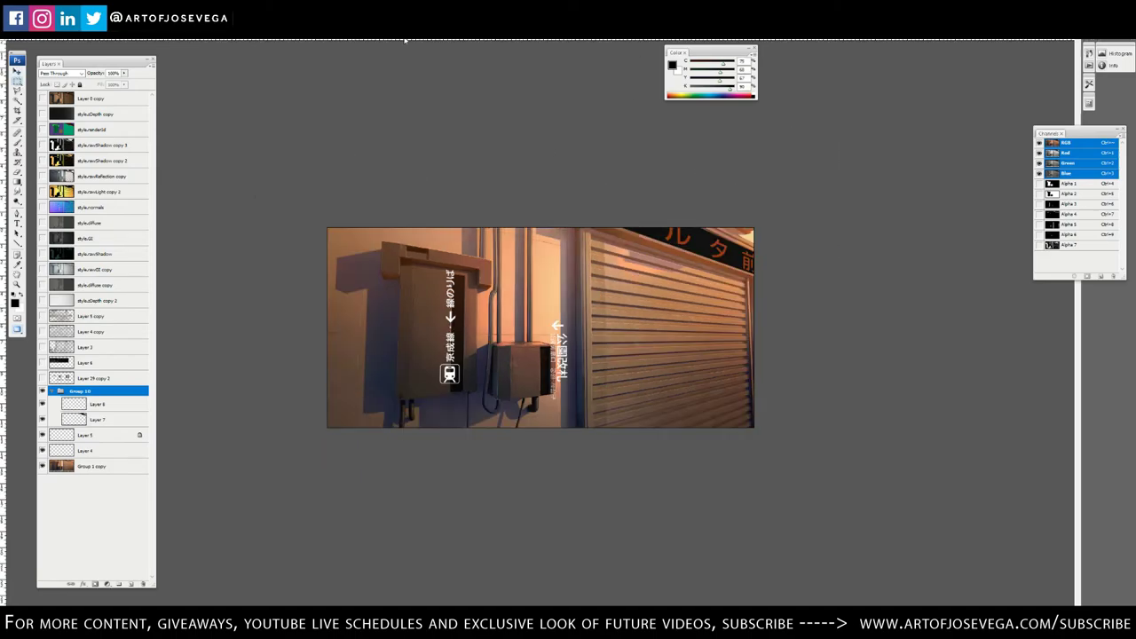
key("ctrl+plus")
key("ctrl+plus")
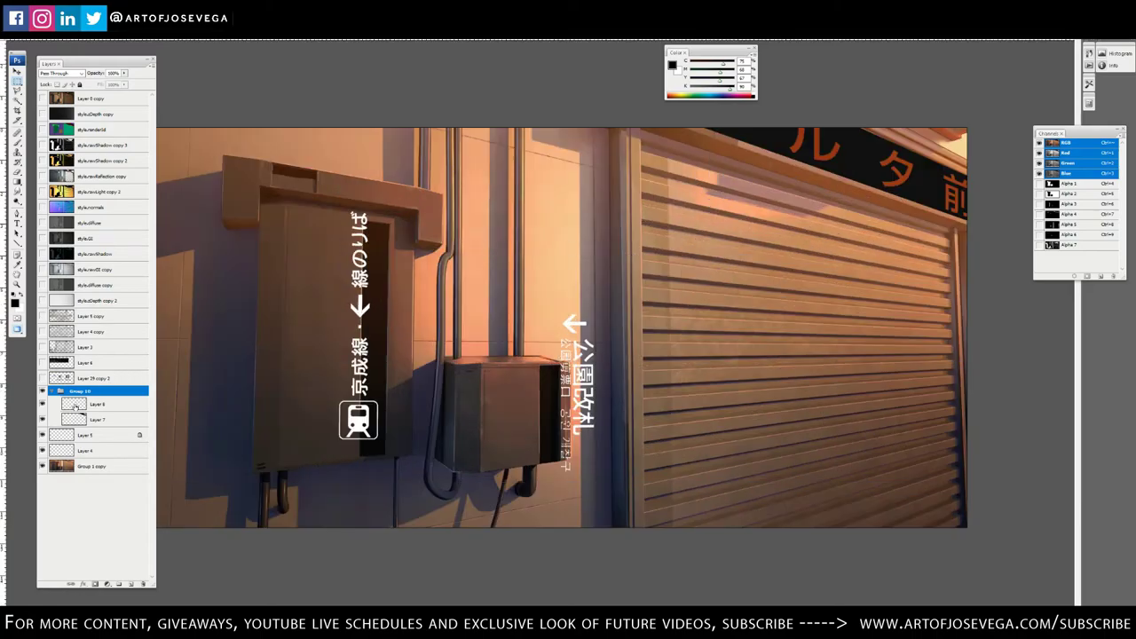
left_click(98, 420)
key("v")
left_click(64, 74)
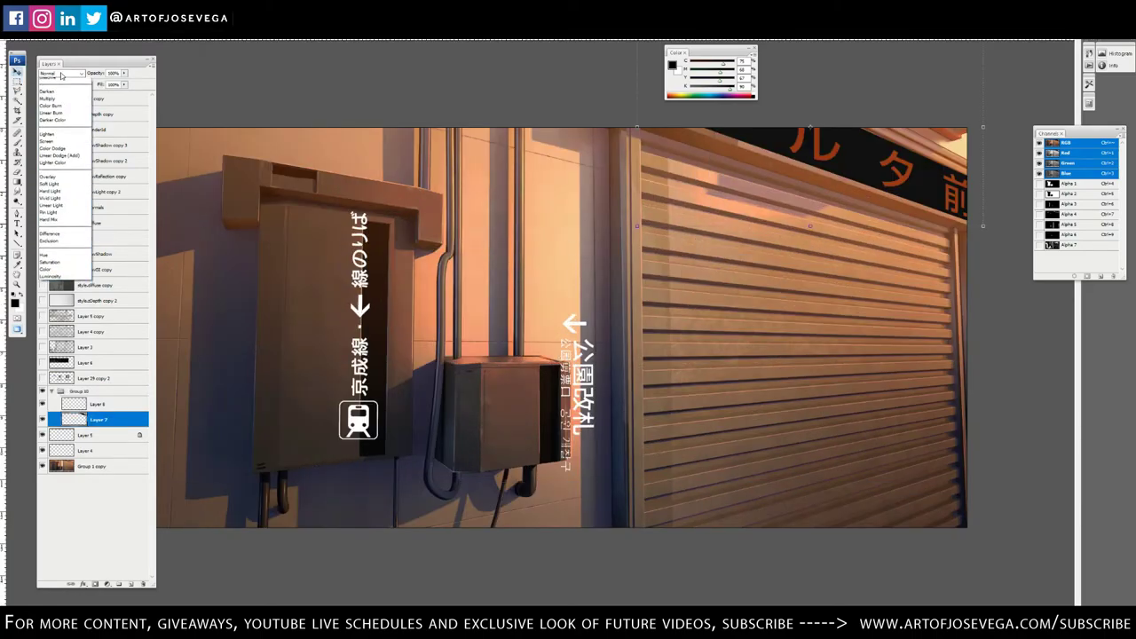
left_click(58, 99)
key("Down")
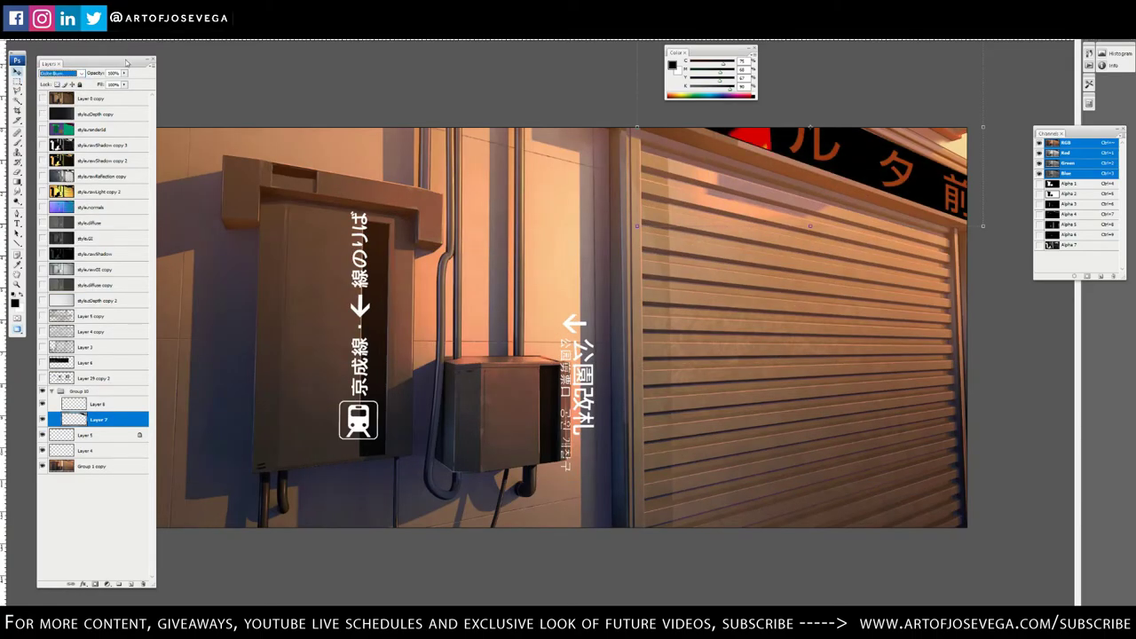
left_click(124, 73)
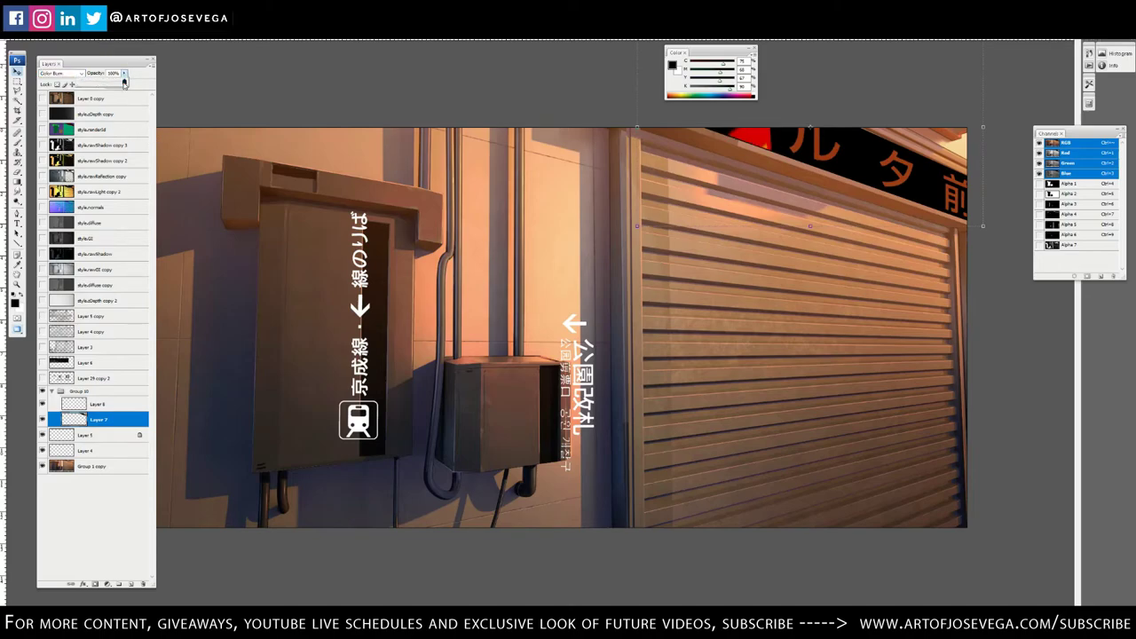
mouse_move(124, 82)
left_mouse_down()
mouse_move(99, 84)
mouse_move(111, 86)
left_mouse_up()
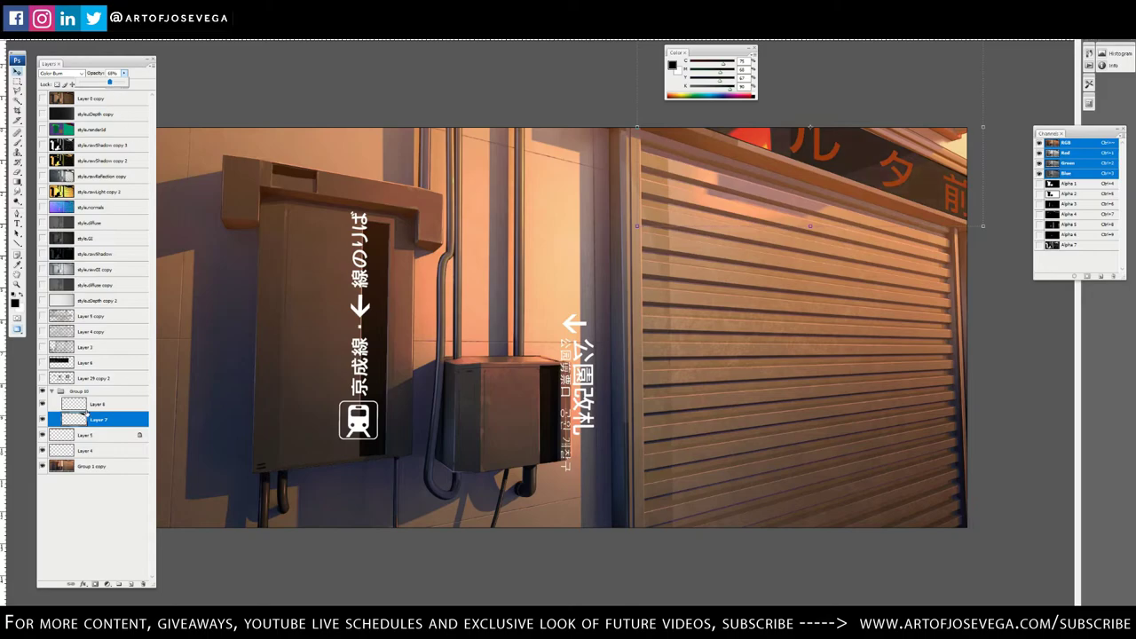
Select the orange ポルタ前 lettering layer inside the sign group
left_click(97, 406)
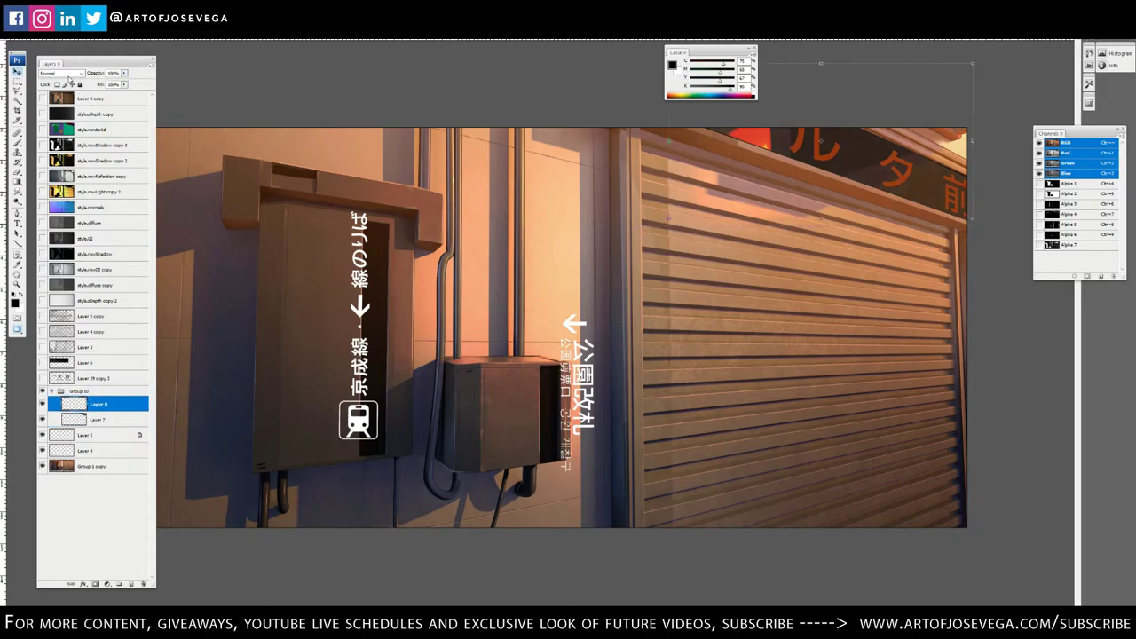
Try different blend modes on the storefront sign's red lettering layer and set it to Color Dodge
left_click(69, 76)
left_click(69, 75)
left_click(69, 75)
left_click(69, 75)
key("Down")
key("Down")
key("Down")
key("Down")
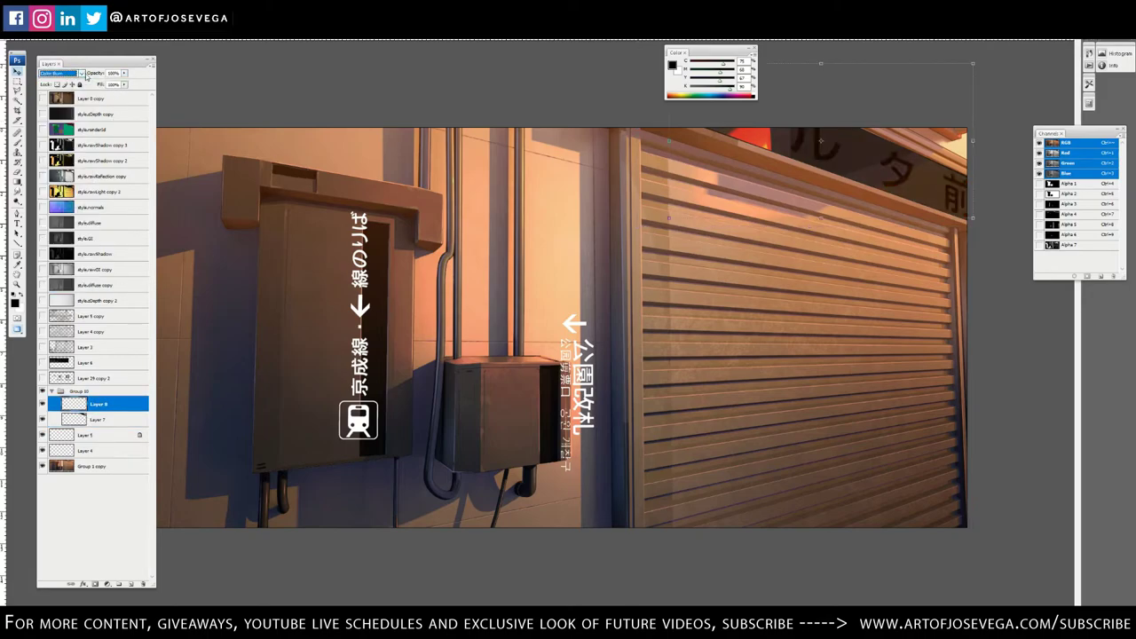
key("Down")
key("Down")
key("Down")
key("Down")
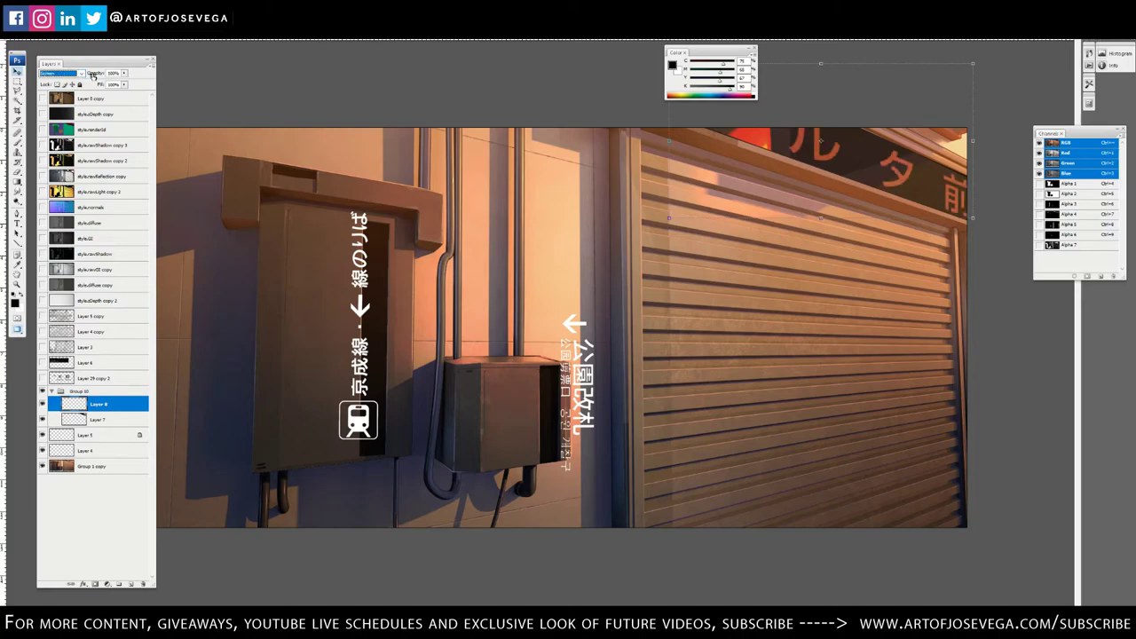
key("Up")
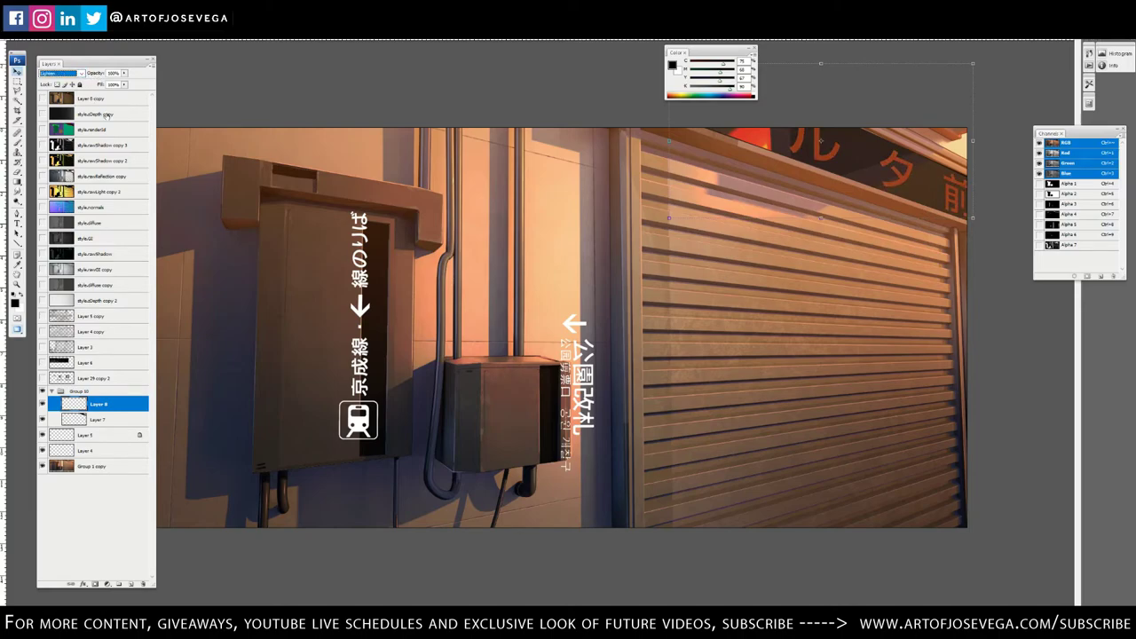
key("Down")
key("Down")
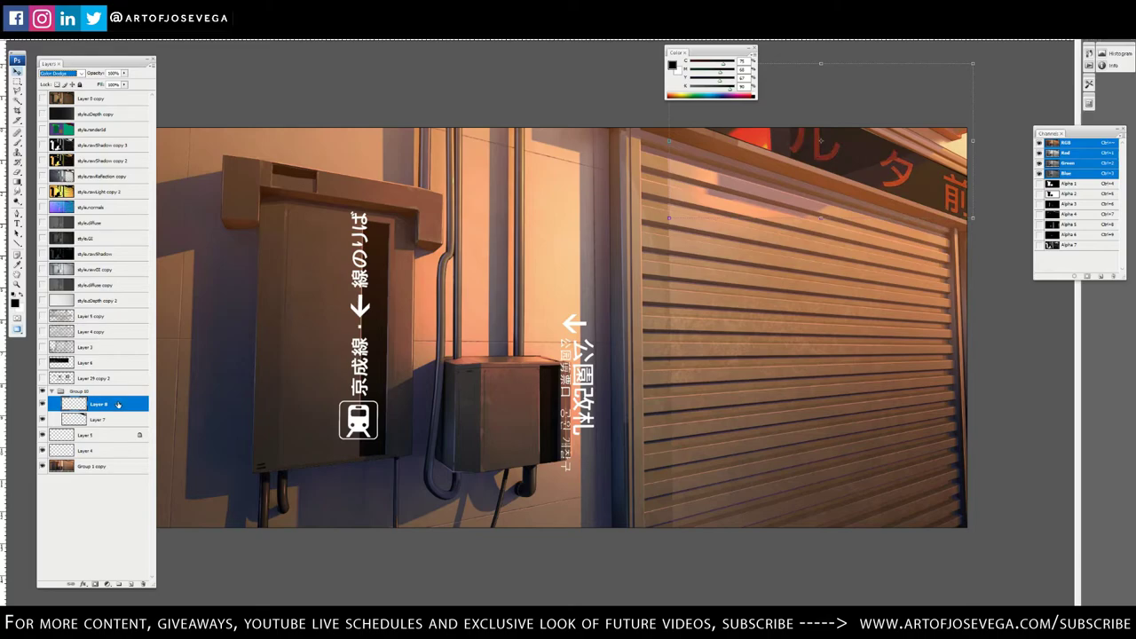
Duplicate the red lettering layer twice with a slight offset, hide the newest copy and select the first copy
key("ctrl+j")
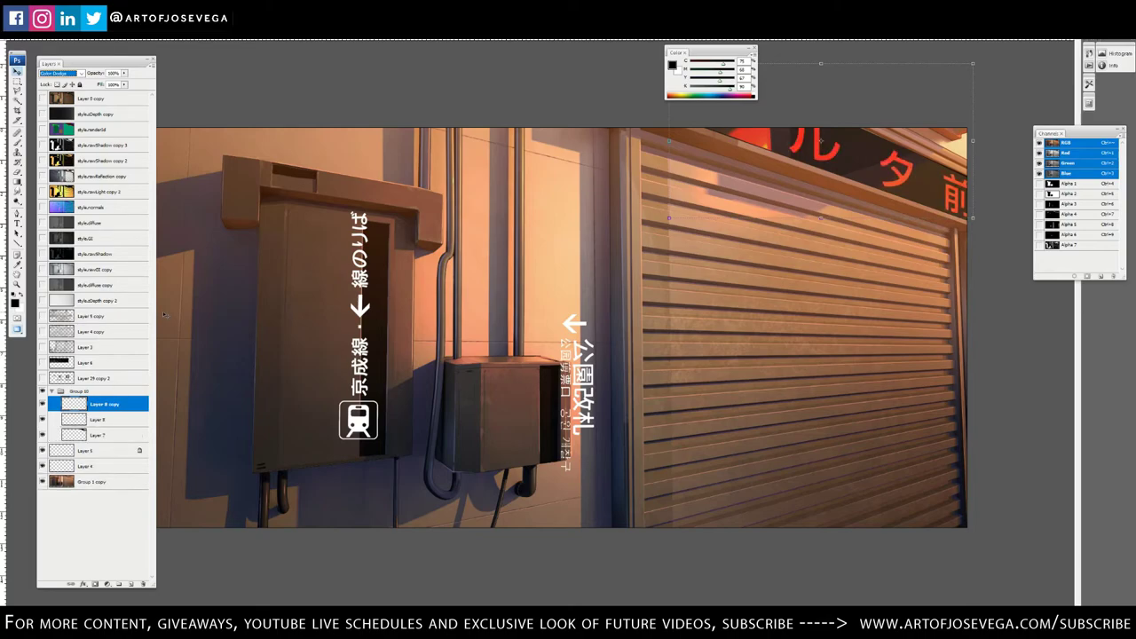
left_click_drag(786, 209, 793, 207)
key("ctrl+z")
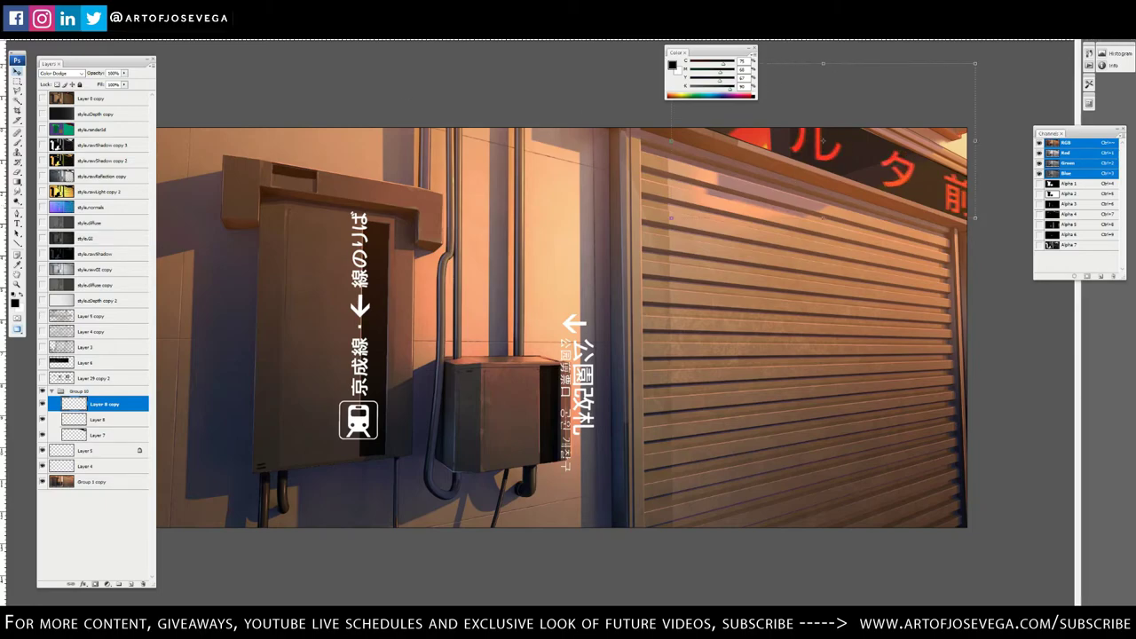
key("ctrl+j")
left_click(42, 405)
left_click(104, 420)
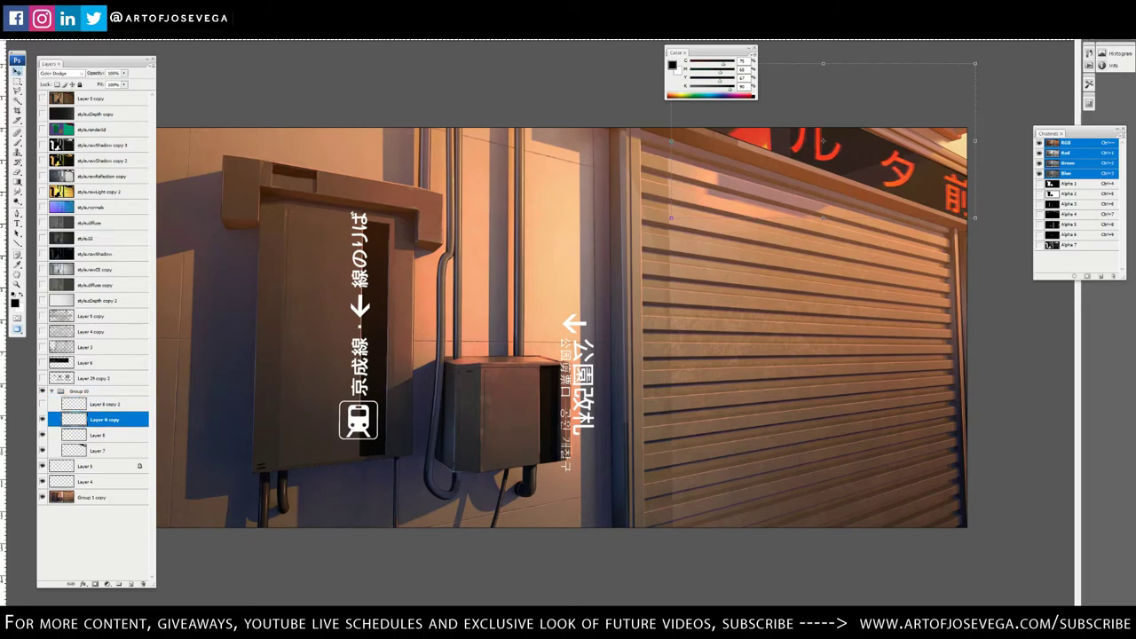
Apply a Motion Blur with a 0° angle and a 24-pixel distance to the first lettering copy
left_click(107, 15)
mouse_move(128, 106)
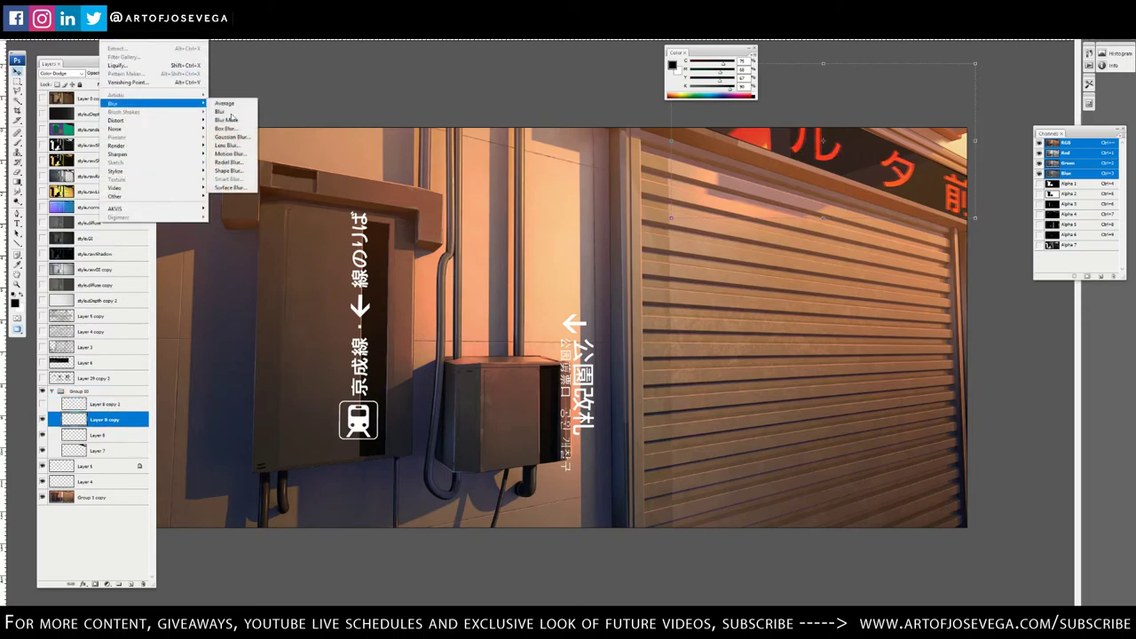
left_click(224, 156)
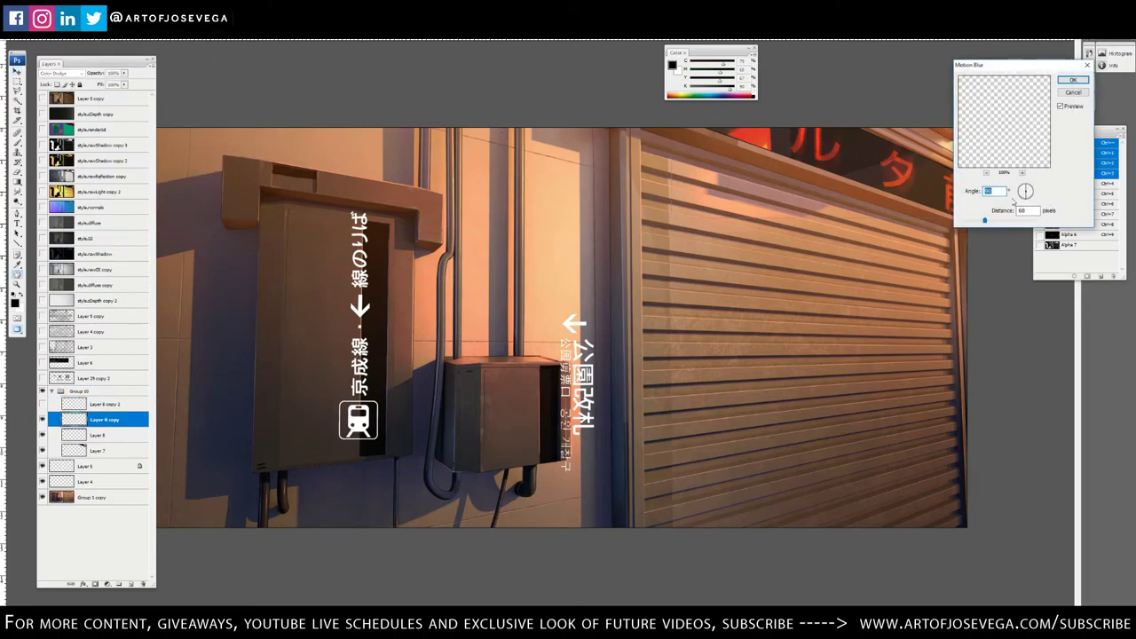
left_click_drag(985, 220, 971, 224)
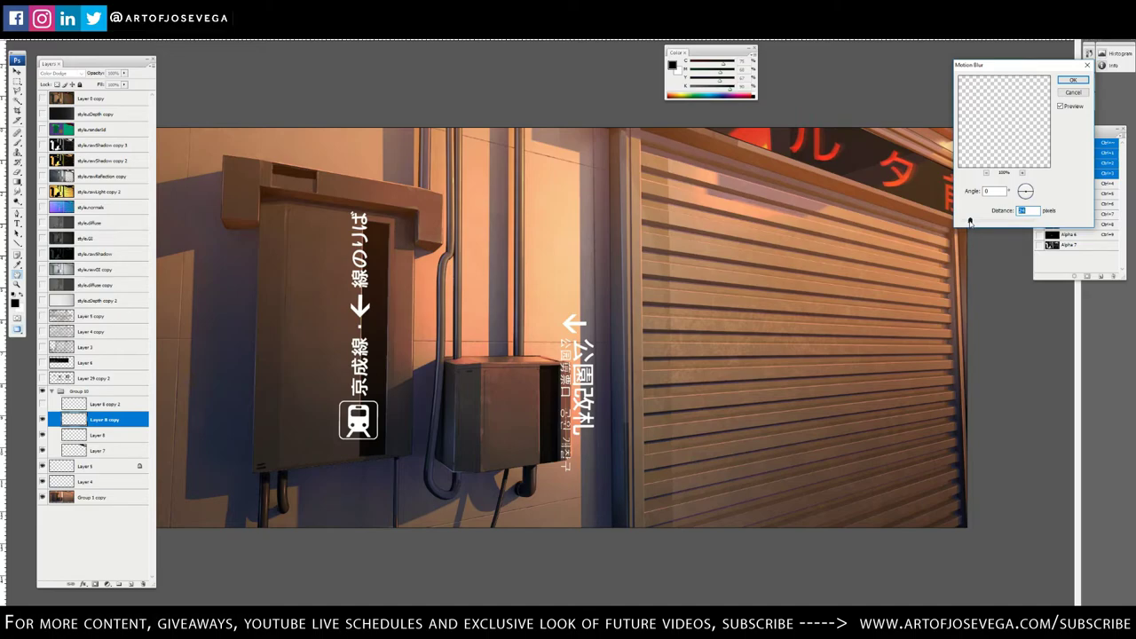
key("Return")
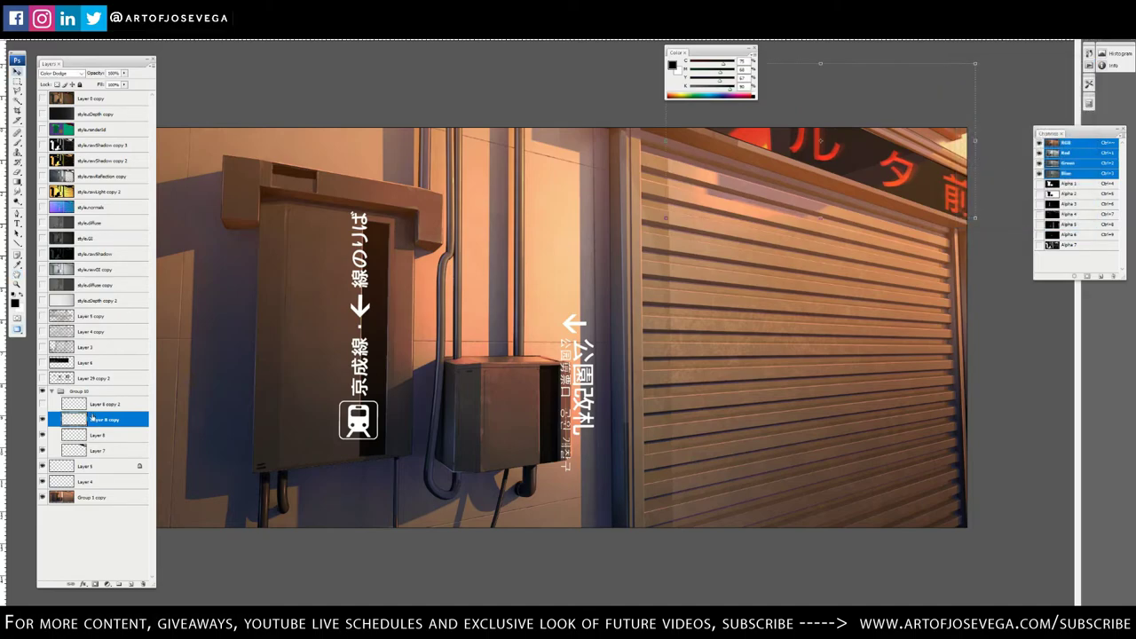
Show the hidden lettering copy and offset both copies slightly to the right of the original red lettering
left_click(43, 405)
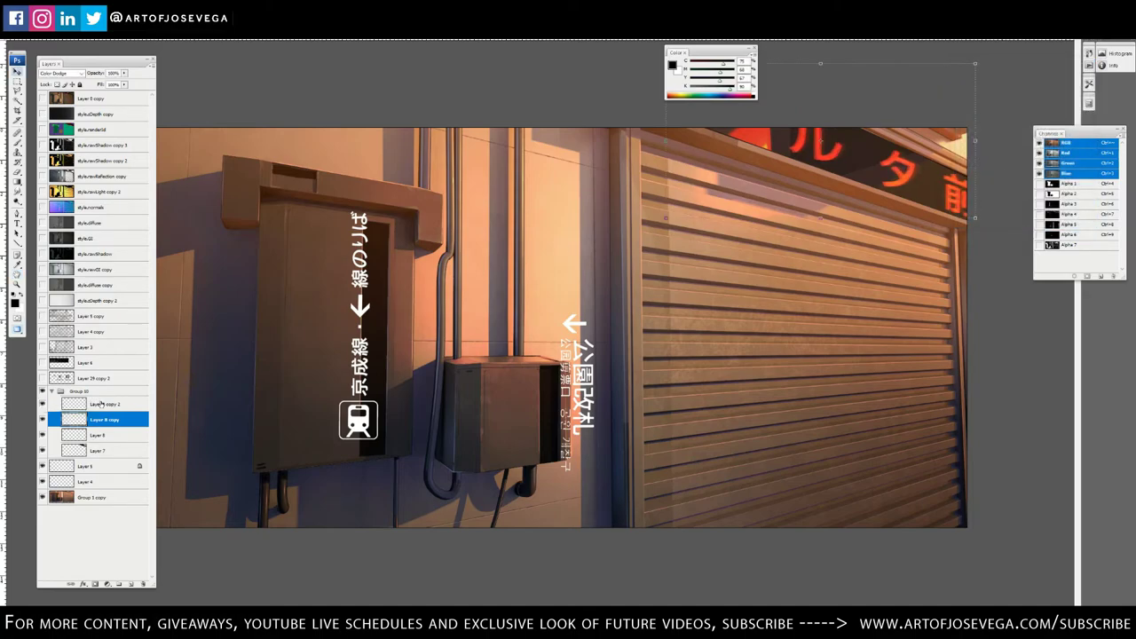
left_click(102, 404)
left_click(106, 421, "shift")
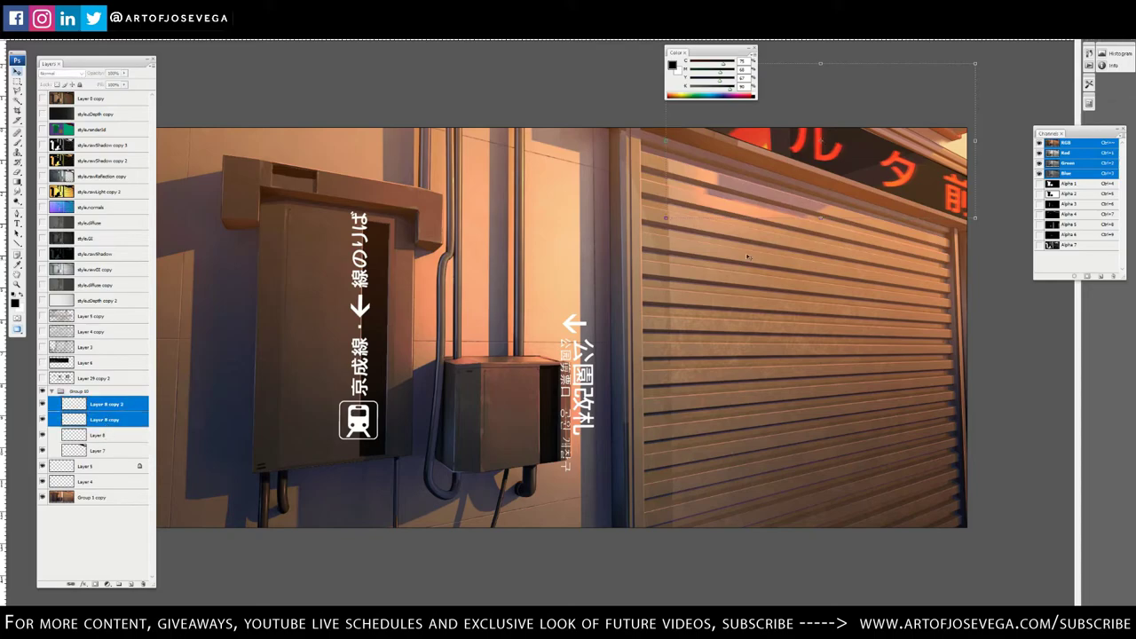
left_click_drag(836, 180, 879, 180)
key("ctrl+alt+z")
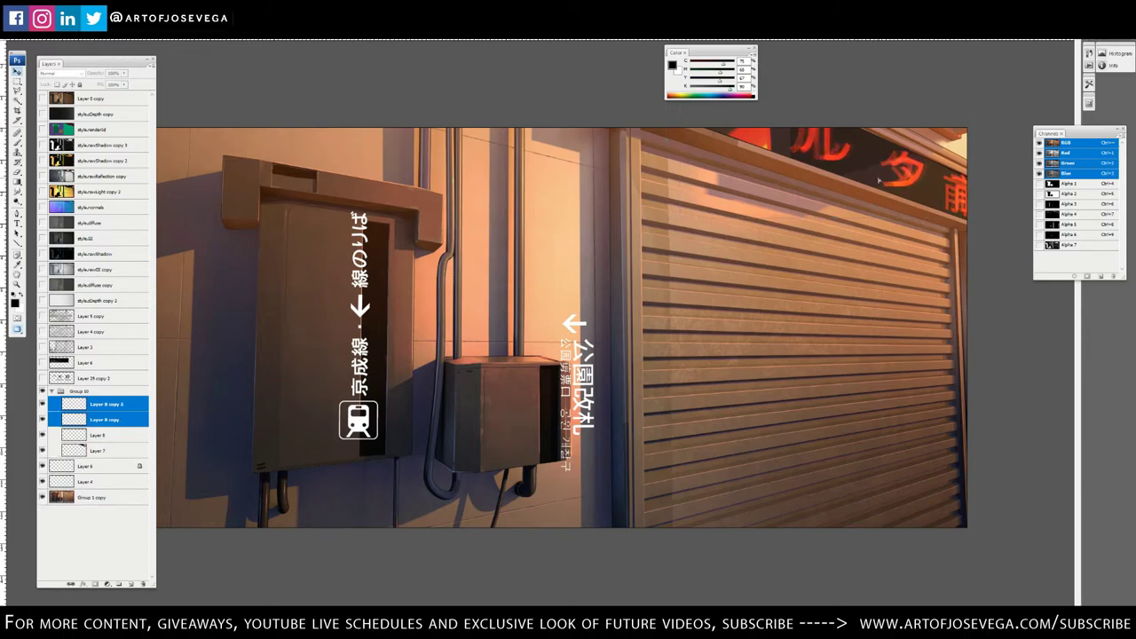
key("ctrl+shift+z")
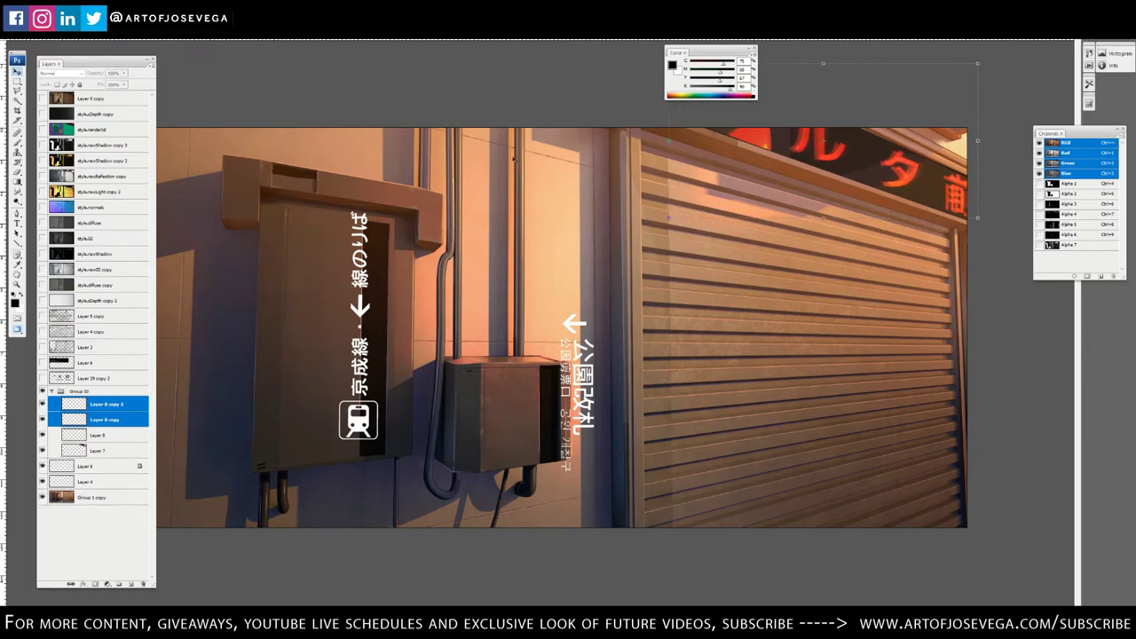
Reduce the opacity of the original red lettering layer beneath the two copies to about 29%
left_click(112, 434)
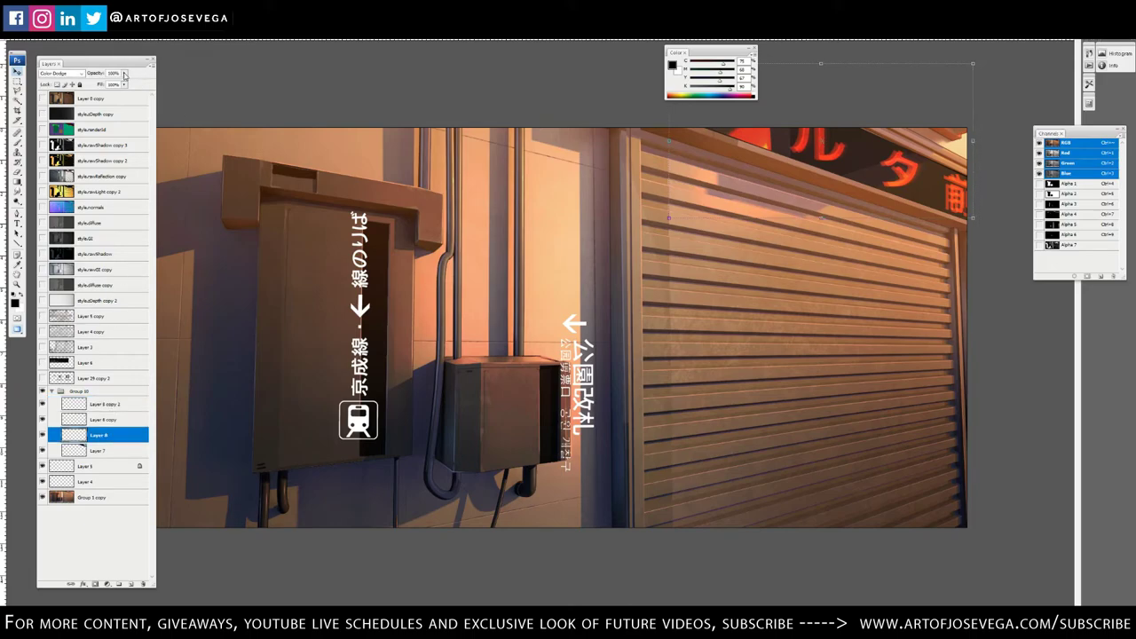
left_click_drag(125, 75, 95, 89)
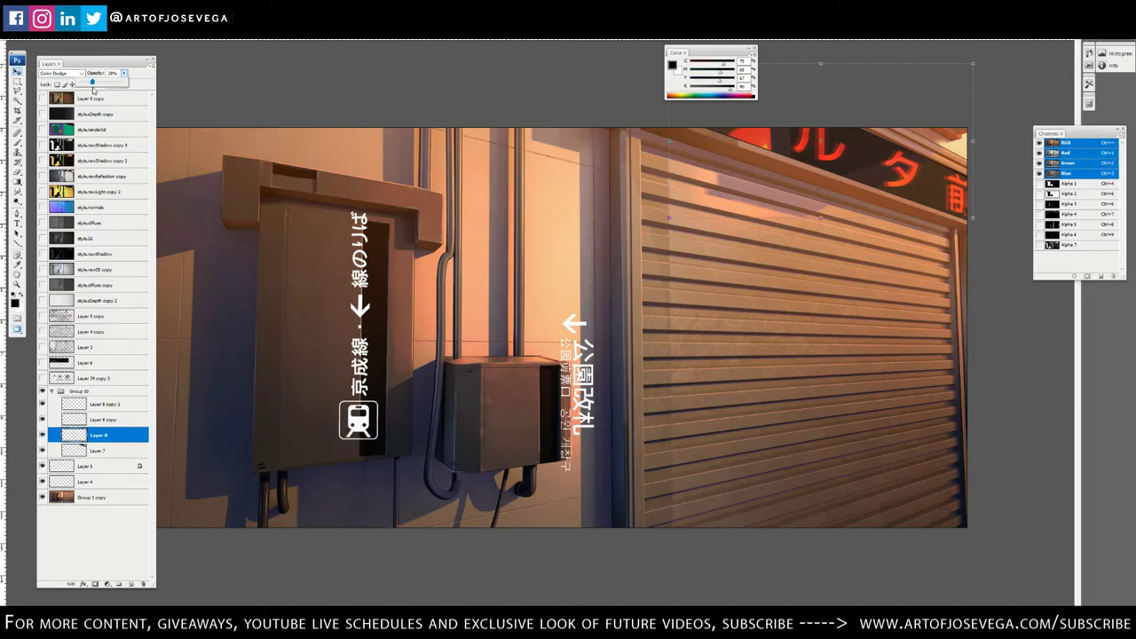
key("ctrl+minus")
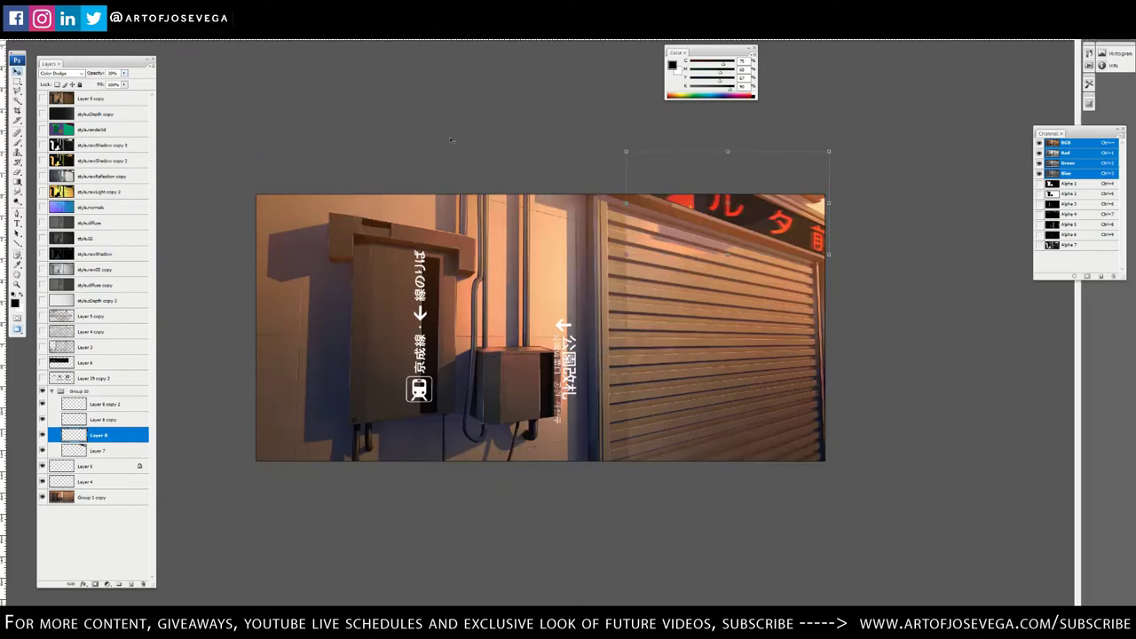
key("ctrl+minus")
key("ctrl+minus")
key("ctrl+plus")
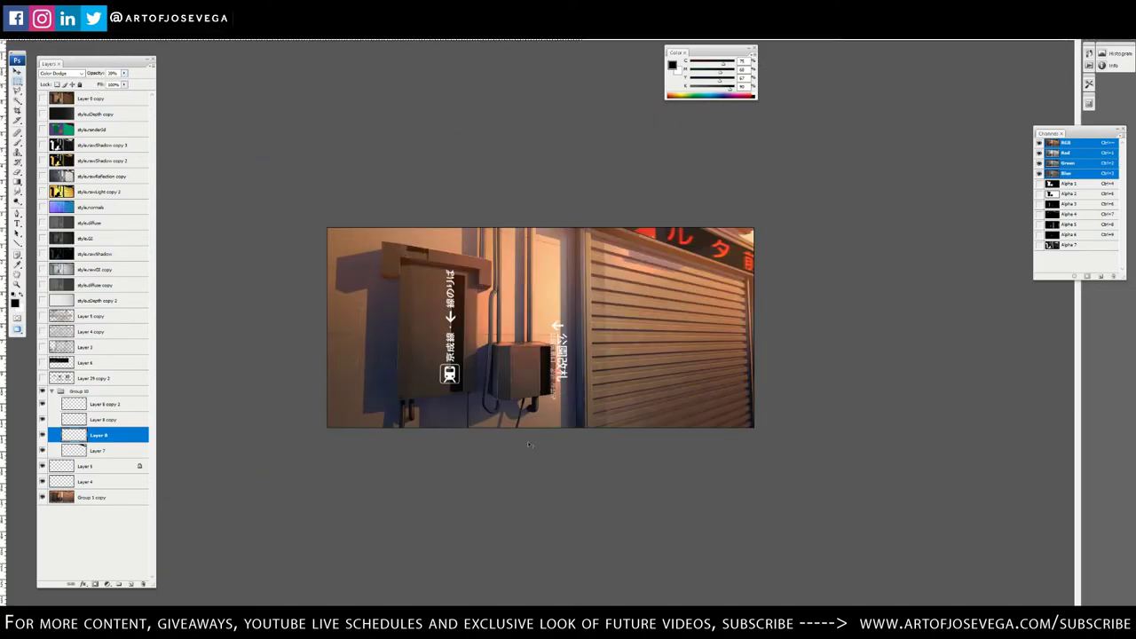
key("ctrl+plus")
key("ctrl+plus")
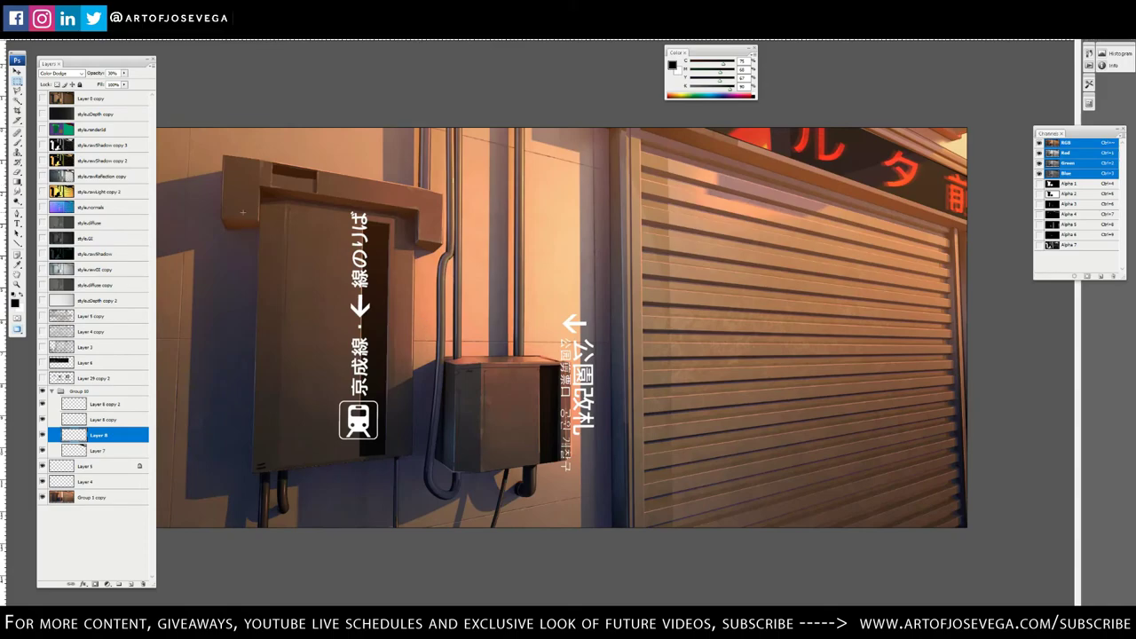
Collapse the storefront lettering group, toggle layer visibility to identify the train sign lettering, and select its layer, Layer 4
left_click(51, 393)
left_click(43, 378)
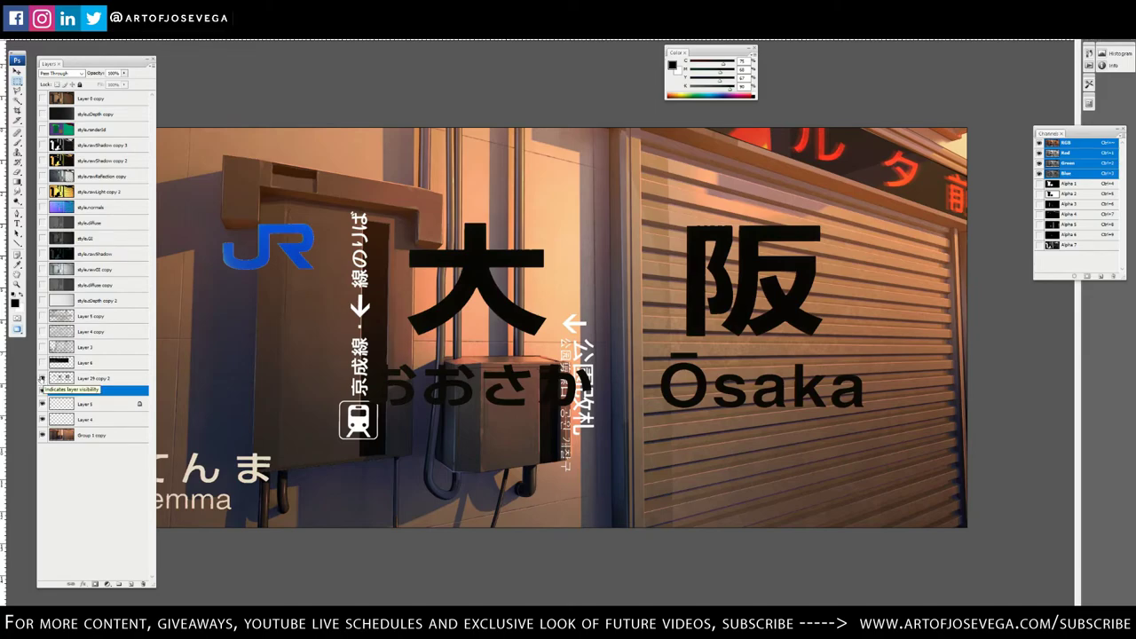
left_click(42, 379)
left_click(42, 405)
left_click(43, 405)
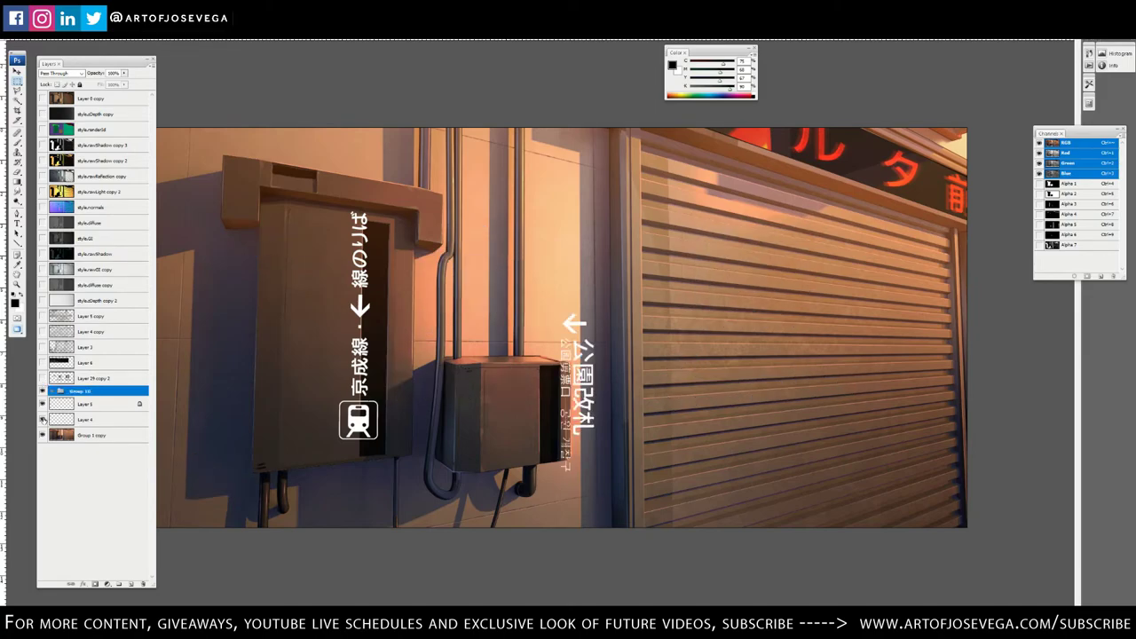
left_click(43, 420)
left_click(81, 421)
left_click(42, 420)
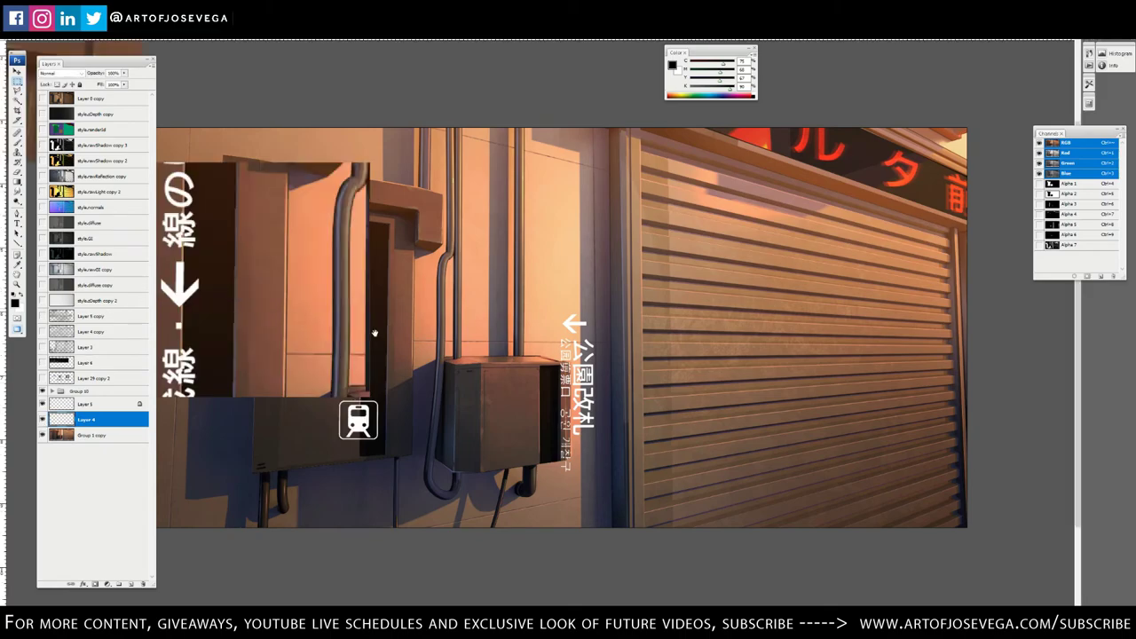
Move the white train sign lettering onto the dark vertical strip of the large wall box
scroll(463, 283, "up", 5)
scroll(464, 283, "down", 3)
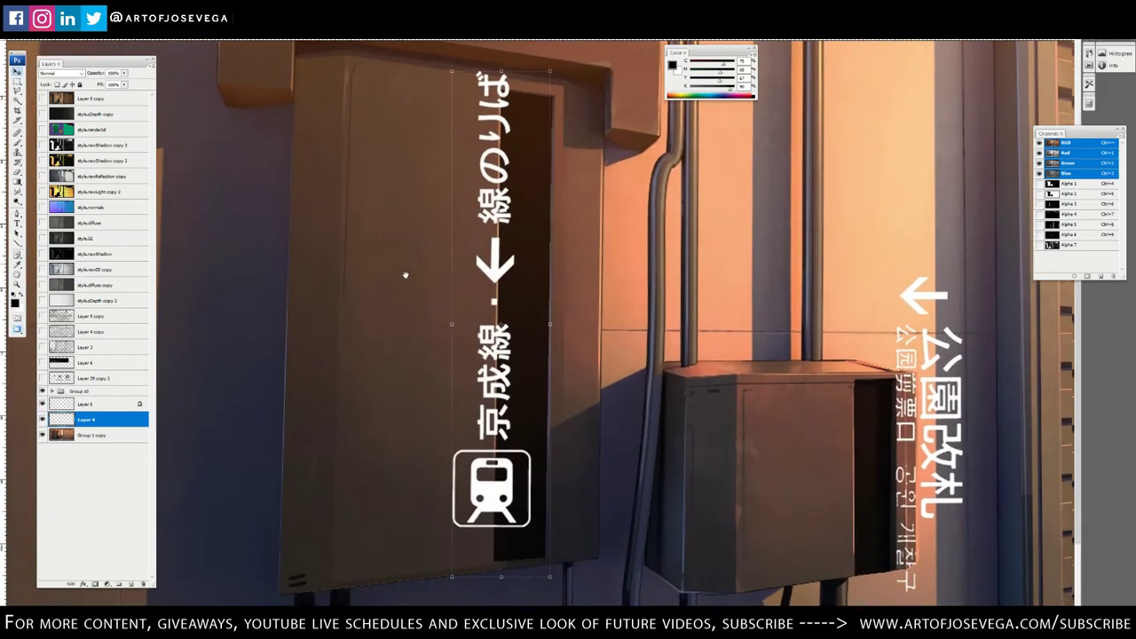
left_click_drag(508, 232, 529, 241)
Try blend modes on the train lettering layer, including Luminosity, Hue, Overlay and Color Burn, and restore Normal
left_click(45, 76)
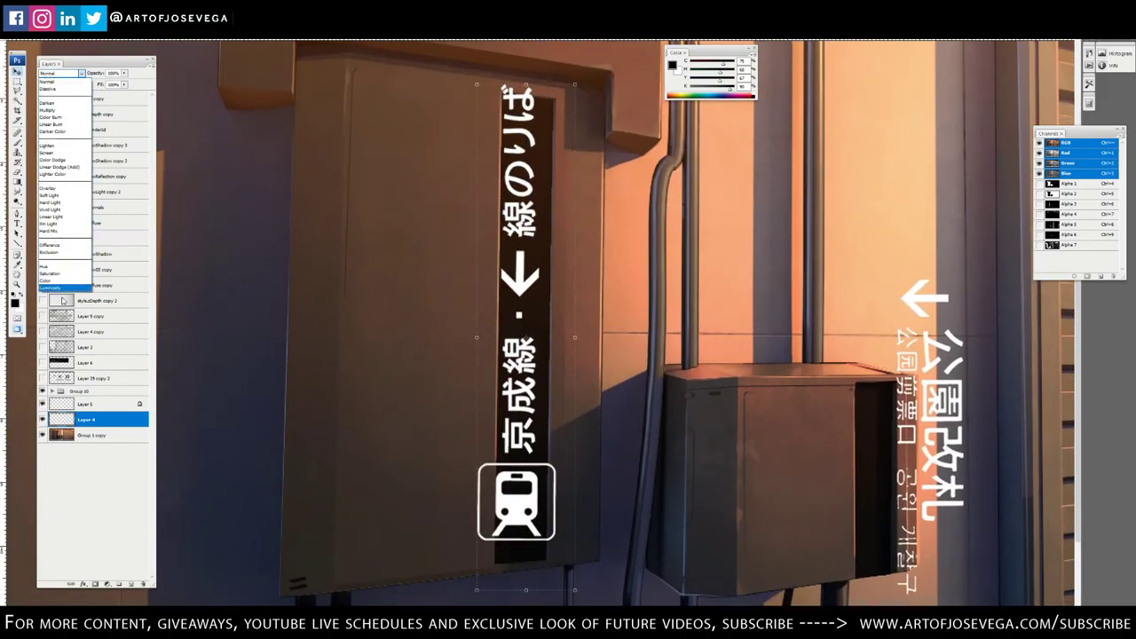
left_click(54, 288)
key("Up")
key("Up")
key("Up")
key("Up")
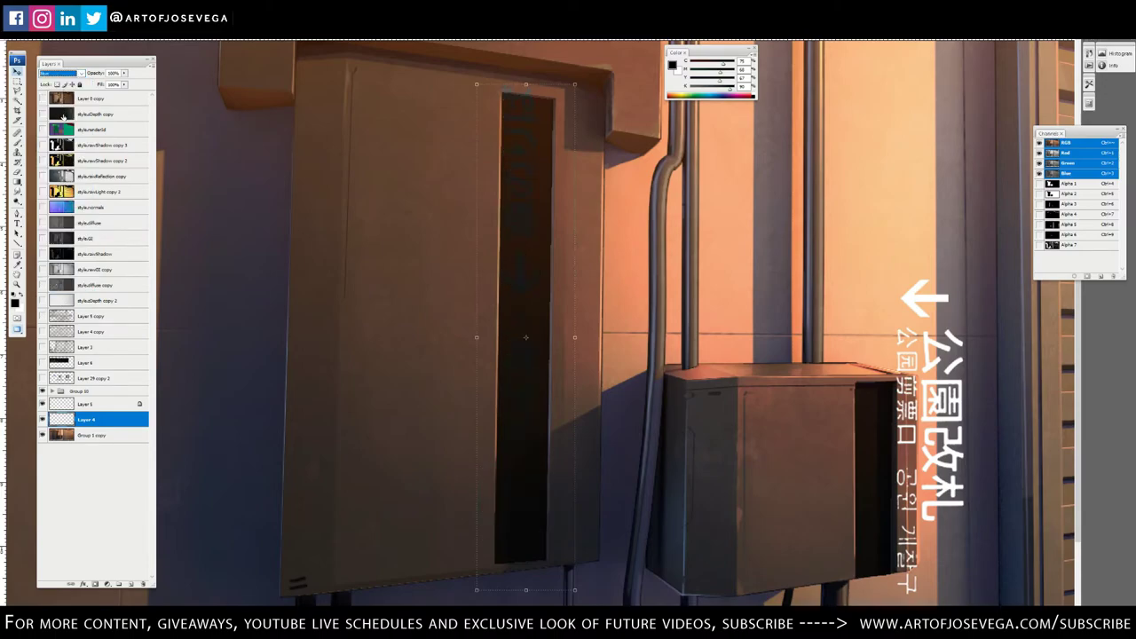
key("Up")
key("Up")
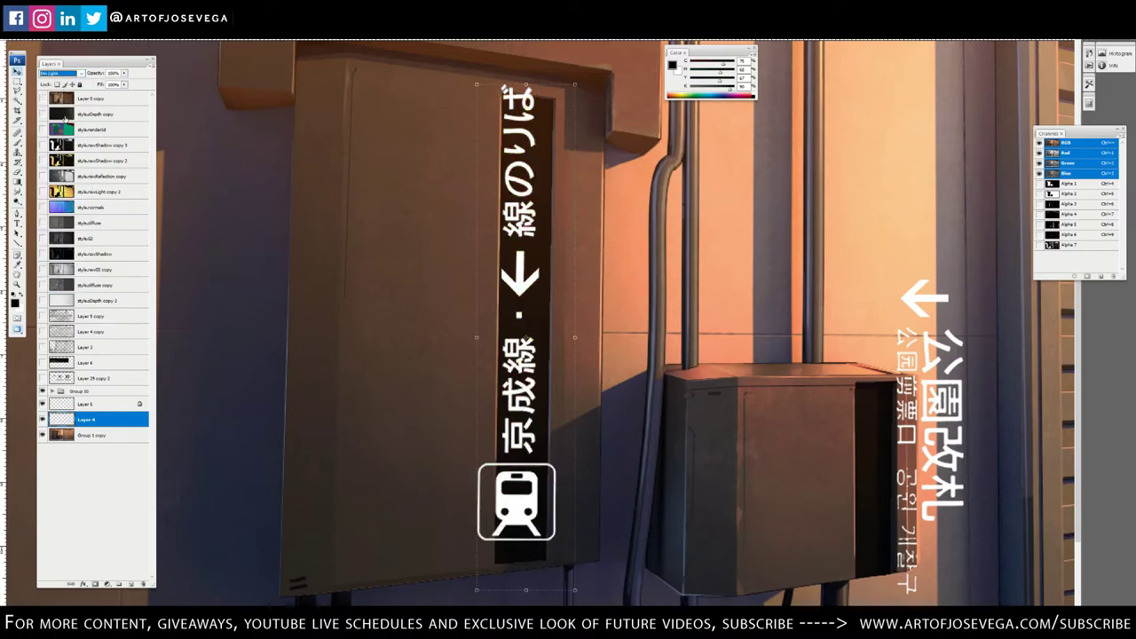
key("Up")
key("Up")
key("Up")
key("Up")
key("Up")
key("Up")
key("Up")
key("Up")
key("Up")
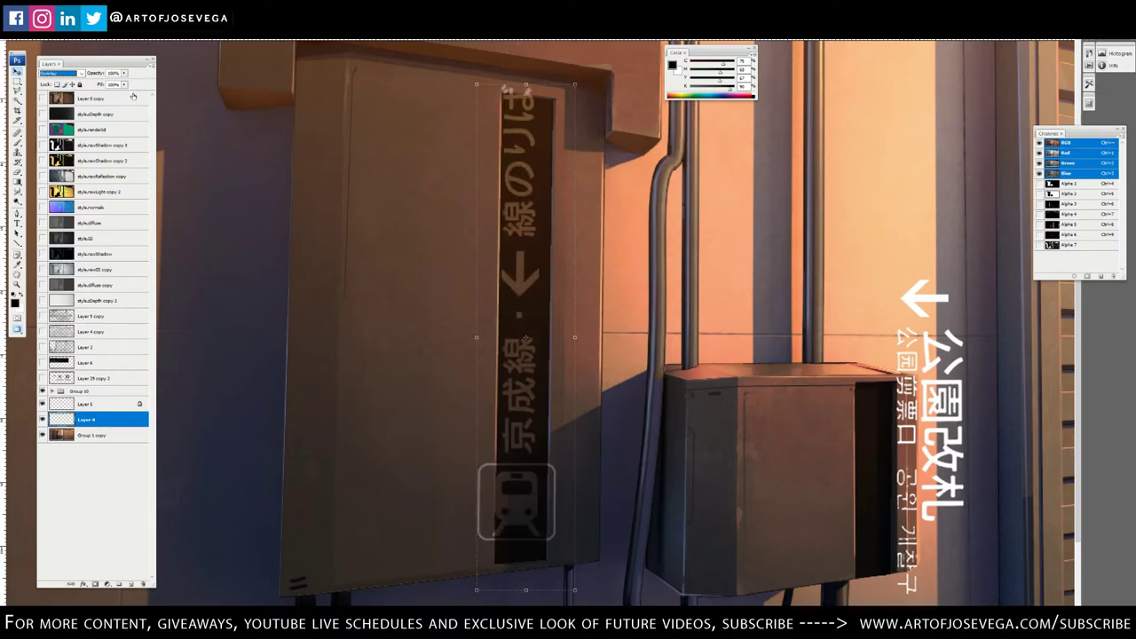
key("Up")
key("Up")
key("Up")
key("Up")
key("Up")
key("Up")
key("Up")
key("Up")
key("Up")
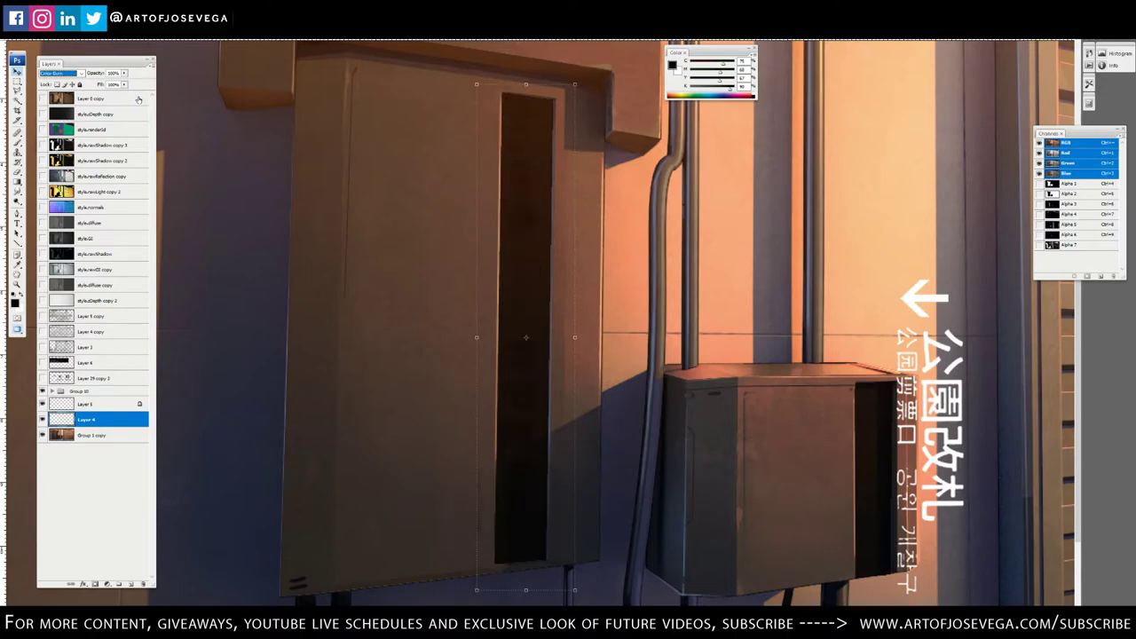
left_click(65, 73)
left_click(71, 82)
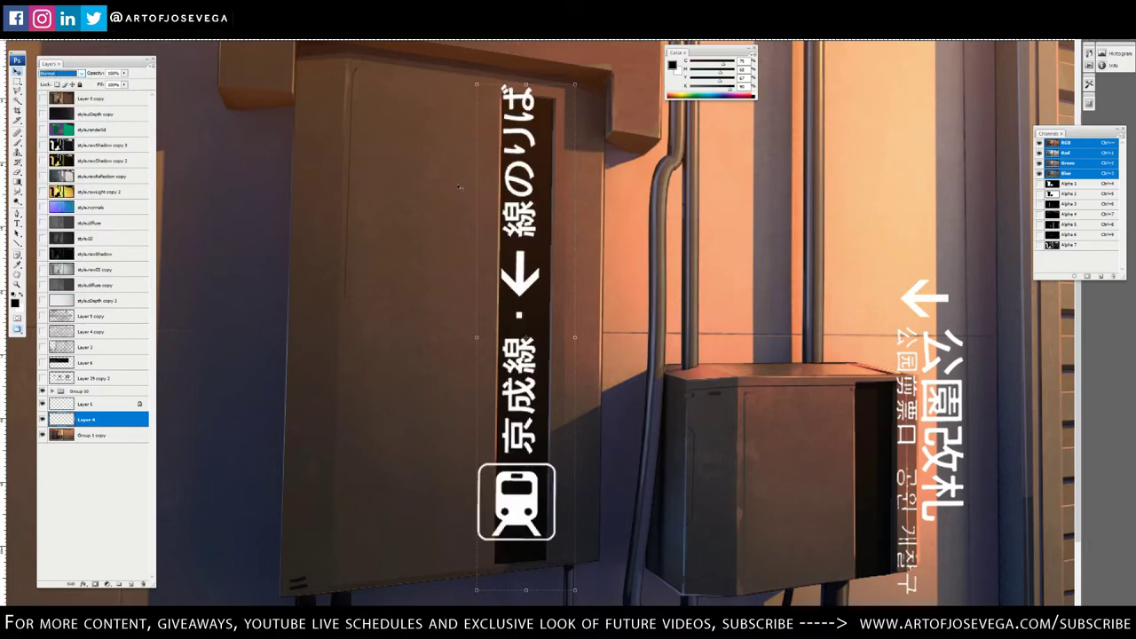
Center the train lettering on the dark strip of the large wall box and set its blend mode to Screen
left_click_drag(515, 201, 555, 185)
left_click(64, 74)
left_click(46, 152)
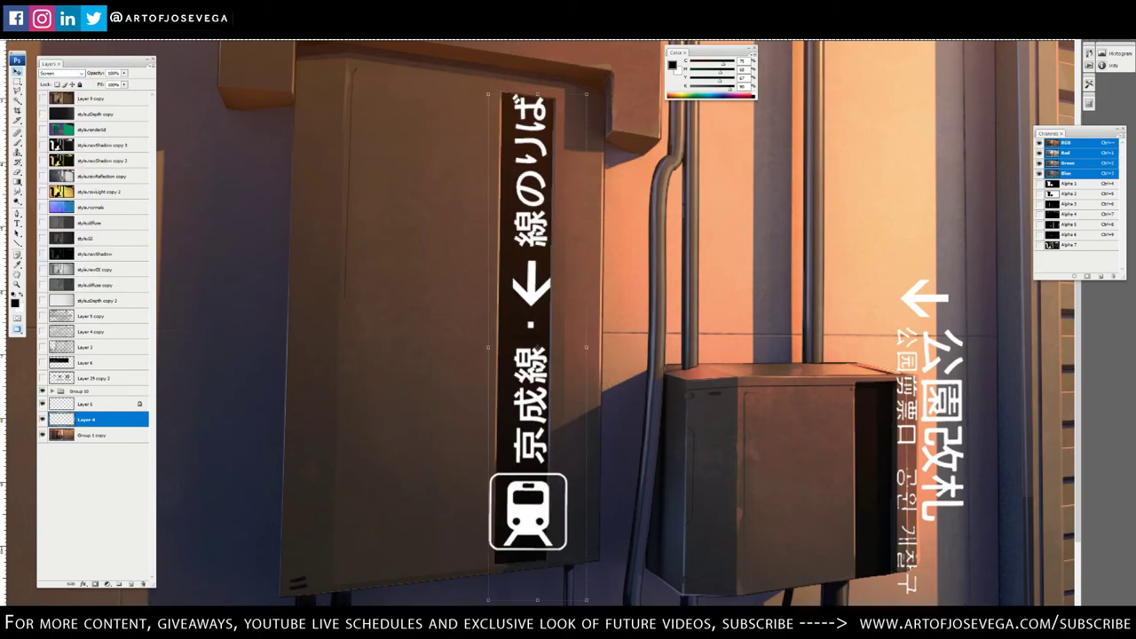
Colorize the train lettering bright green with Hue/Saturation, using a saturation of about 85 and reduced lightness
key("ctrl+u")
left_click(809, 219)
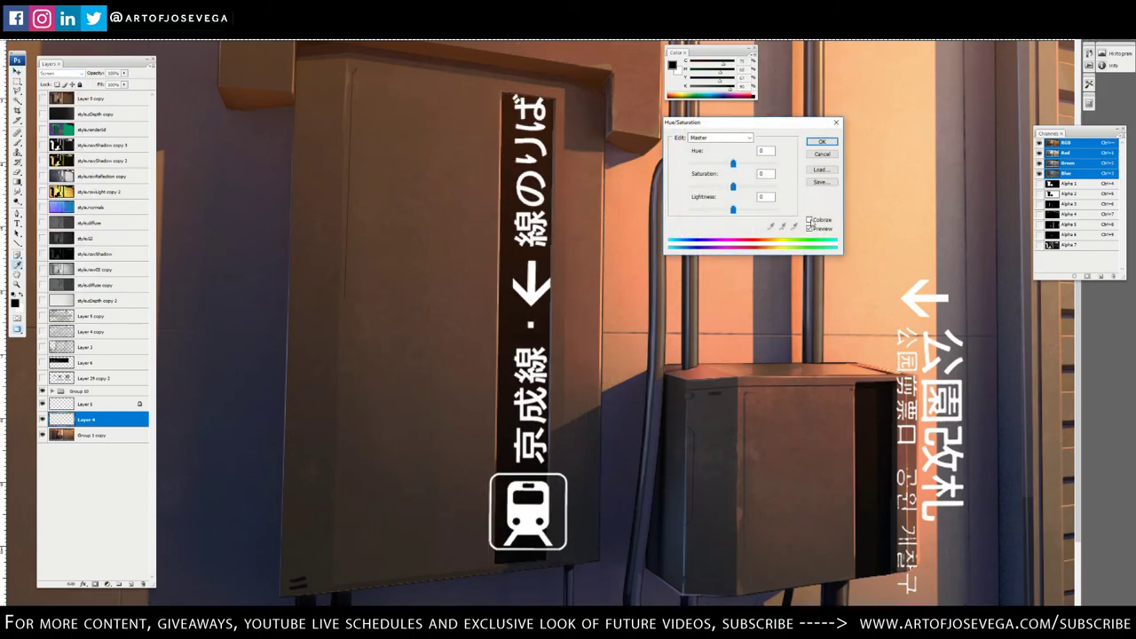
left_click_drag(734, 211, 709, 211)
key("ctrl+minus")
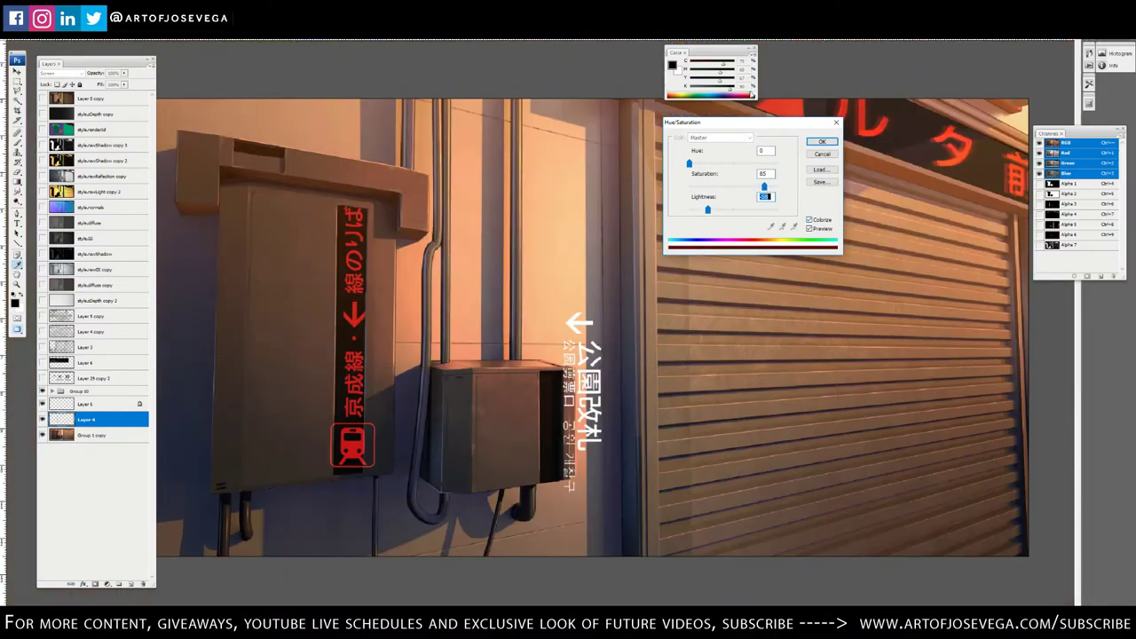
left_click_drag(689, 164, 721, 168)
key("Return")
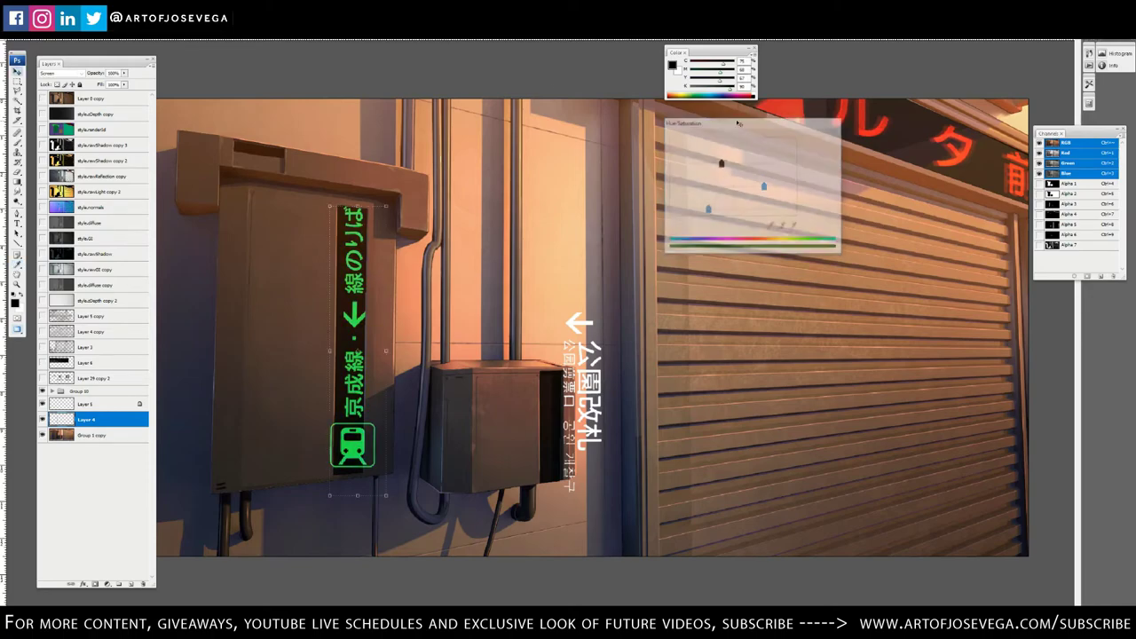
key("ctrl+plus")
left_click_drag(436, 261, 506, 206)
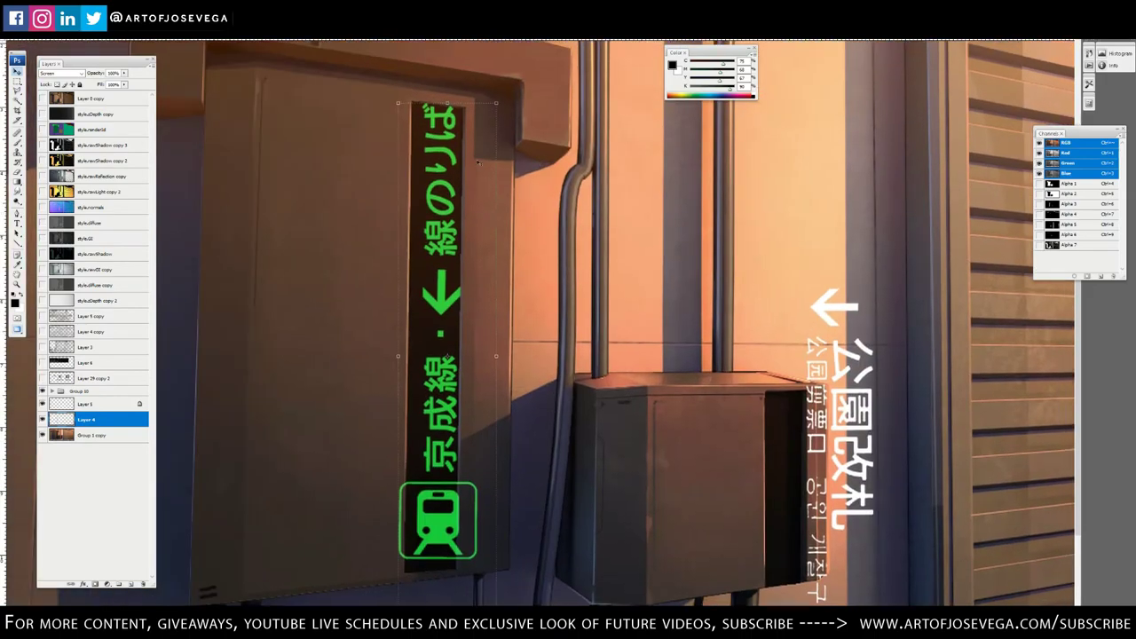
Scale down the green train lettering, move it up the dark strip and distort its corners to follow the wall box's perspective
left_click_drag(495, 107, 458, 162)
left_click_drag(424, 216, 421, 173)
left_click_drag(405, 122, 405, 112)
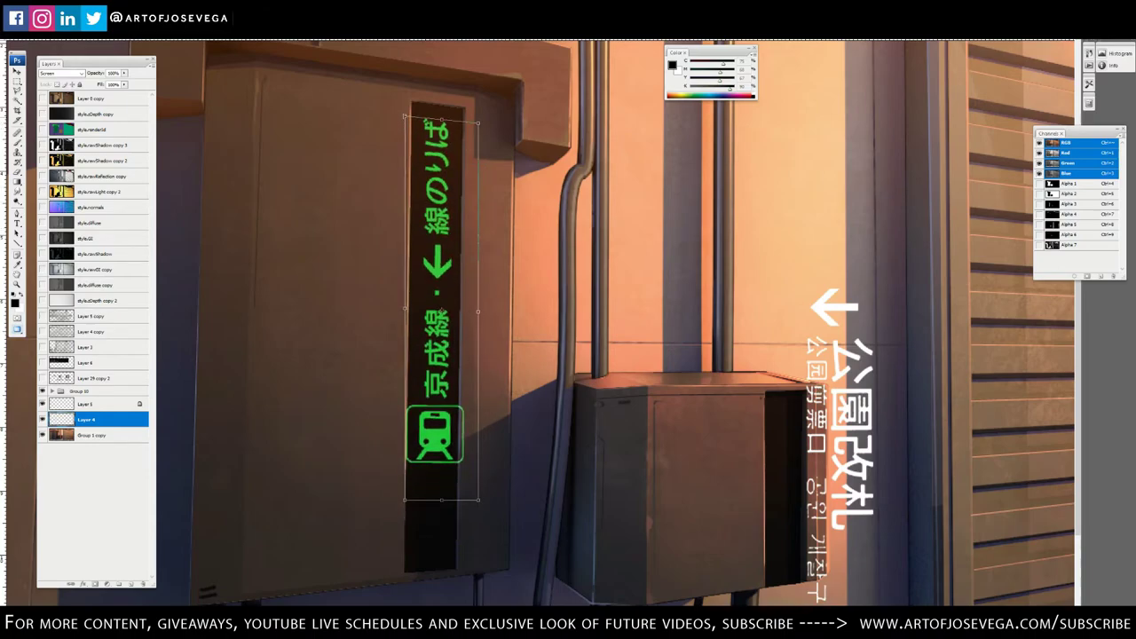
left_click_drag(405, 501, 406, 504)
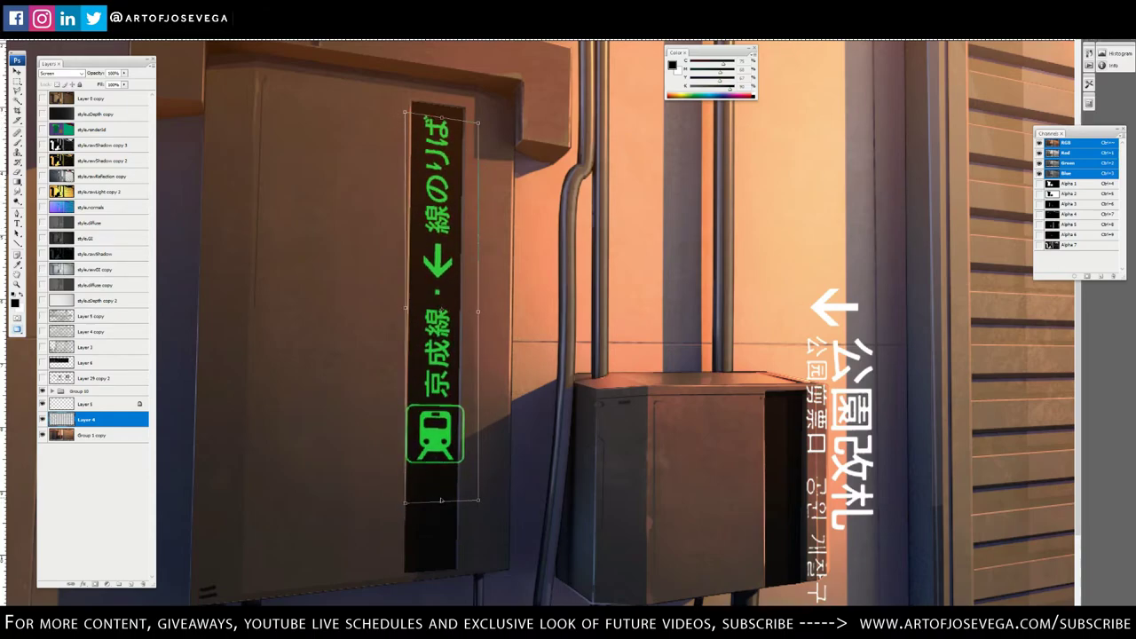
left_click_drag(479, 501, 480, 488)
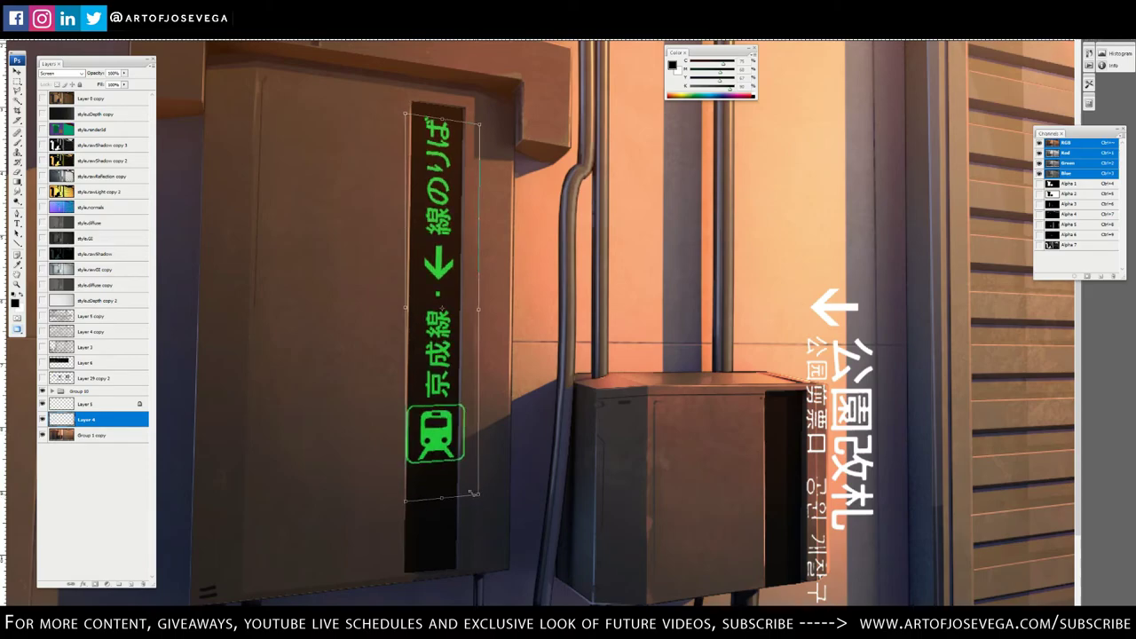
Shrink the green train lettering further to fit the strip's width and place it at the strip's upper end
left_click_drag(441, 499, 412, 466)
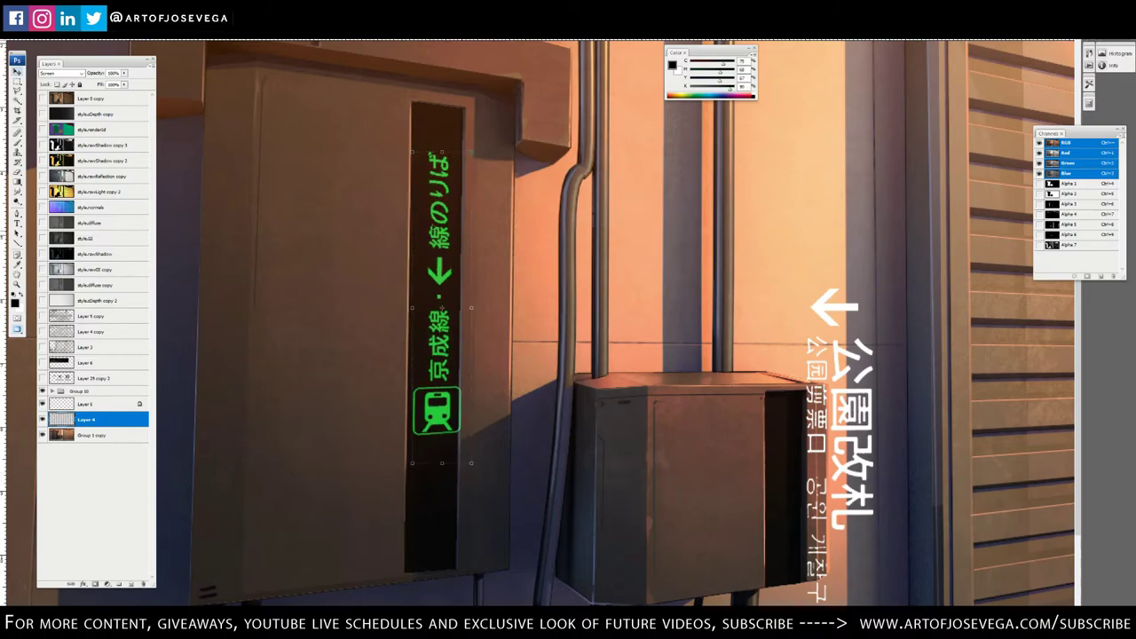
left_click_drag(441, 421, 441, 383)
left_click_drag(441, 425, 420, 398)
key("Return")
key("ctrl+t")
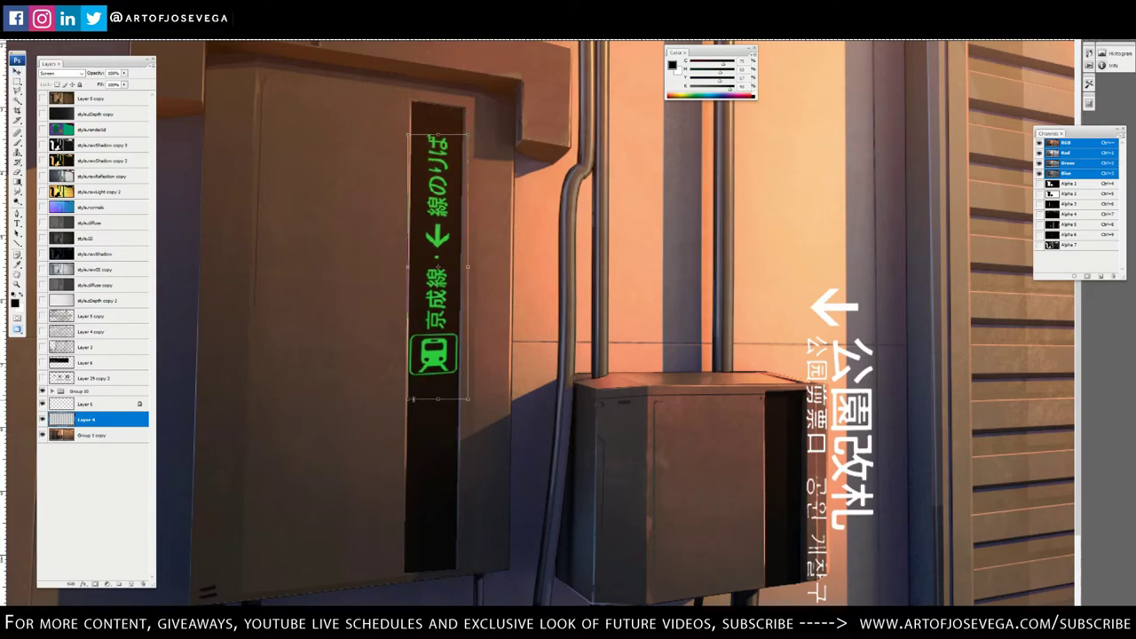
key("ctrl+z")
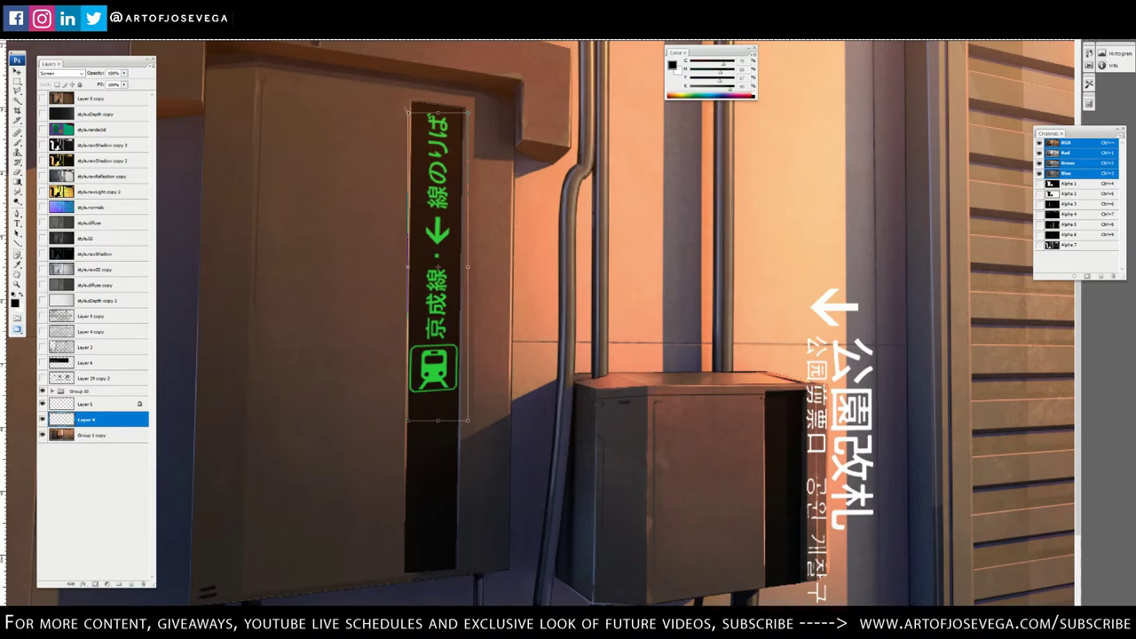
left_click_drag(411, 115, 415, 138)
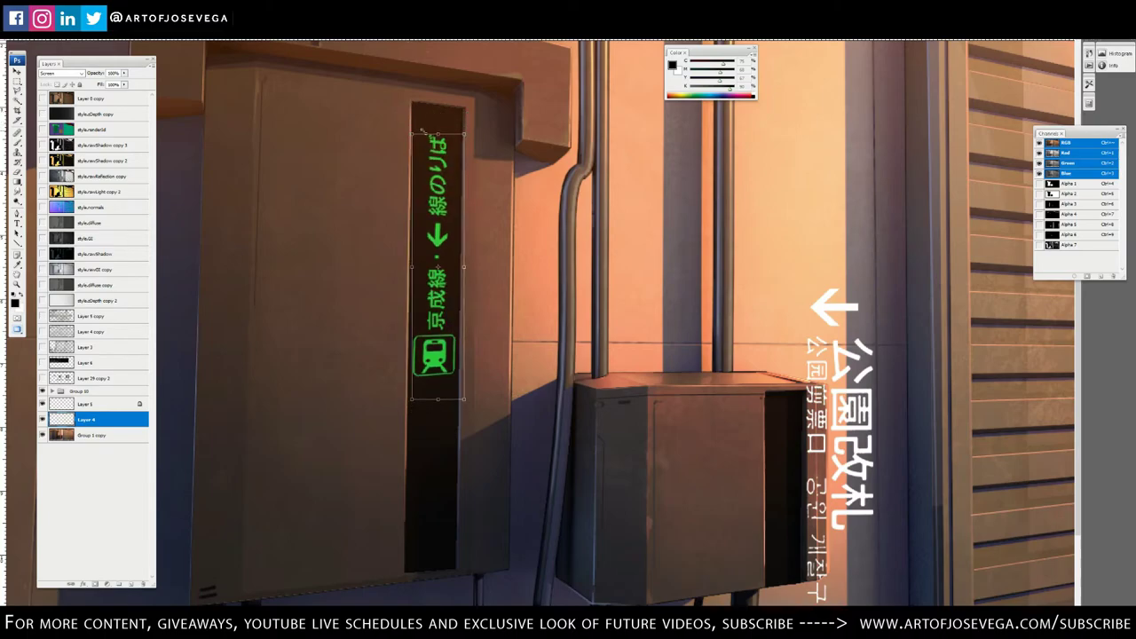
key("Return")
left_click_drag(454, 193, 454, 171)
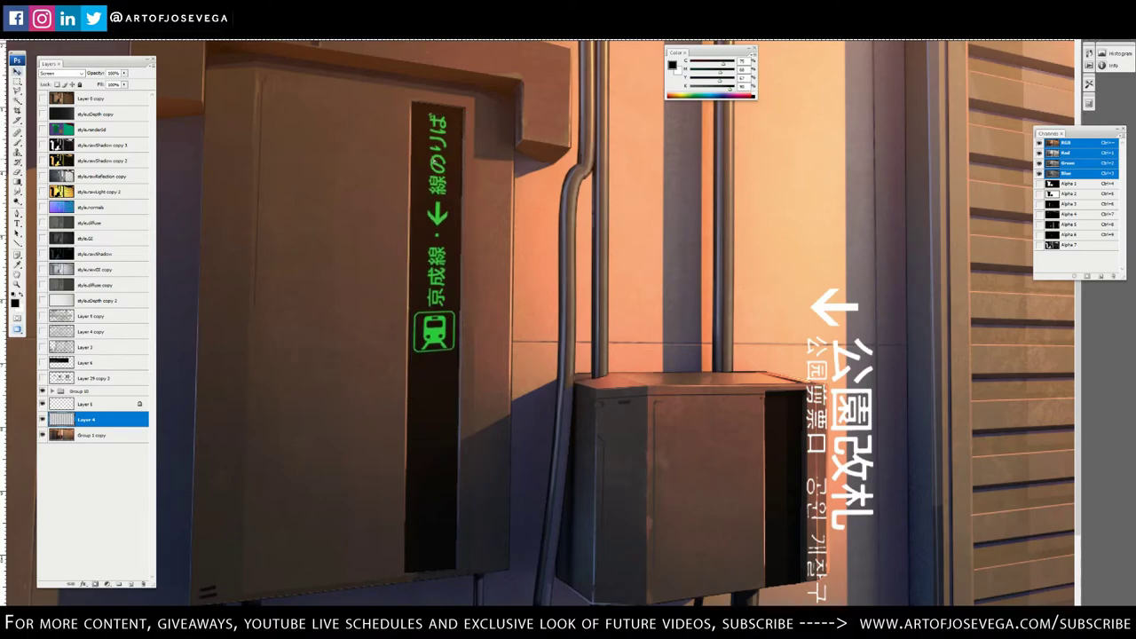
Duplicate the green train lettering layer twice and apply a horizontal Motion Blur to the copy directly above the original
key("ctrl+j")
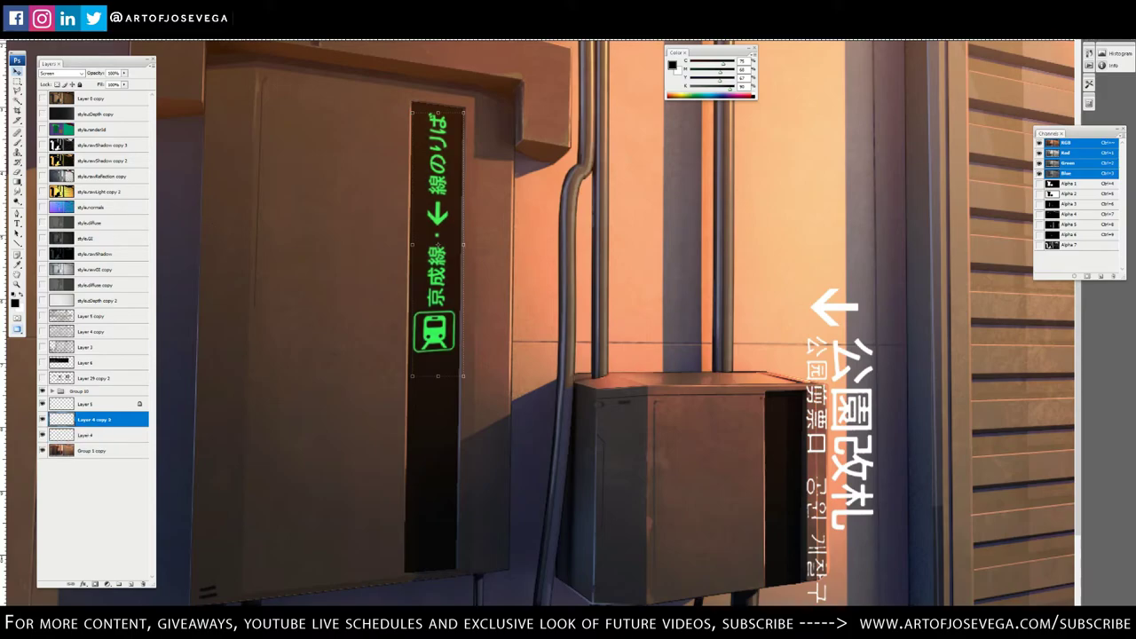
key("ctrl+j")
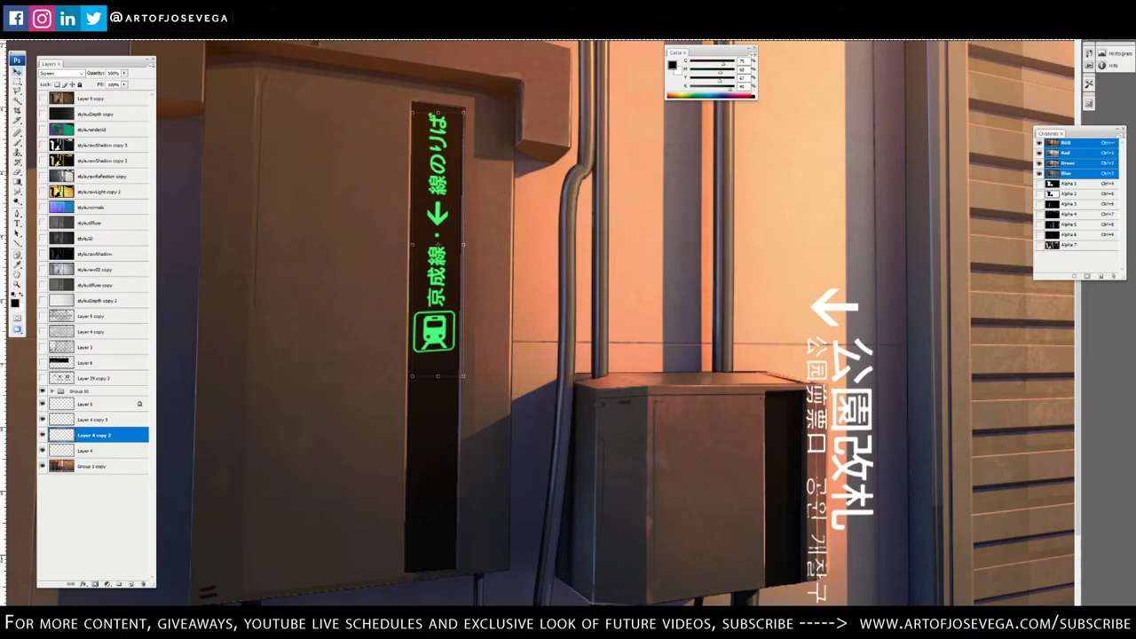
left_click(110, 36)
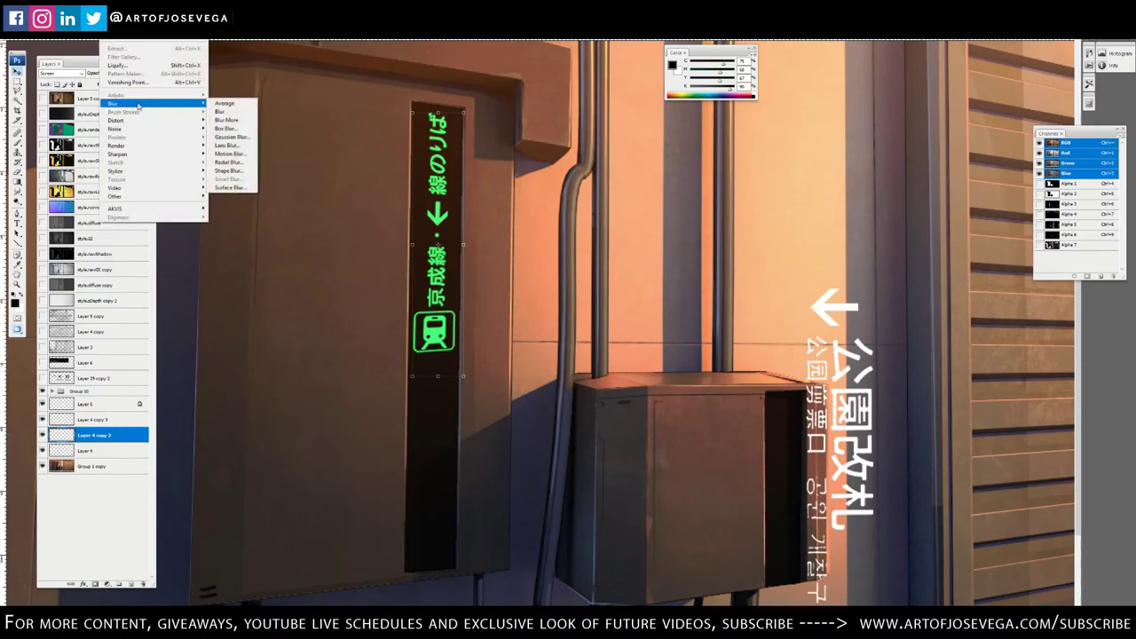
left_click(129, 27)
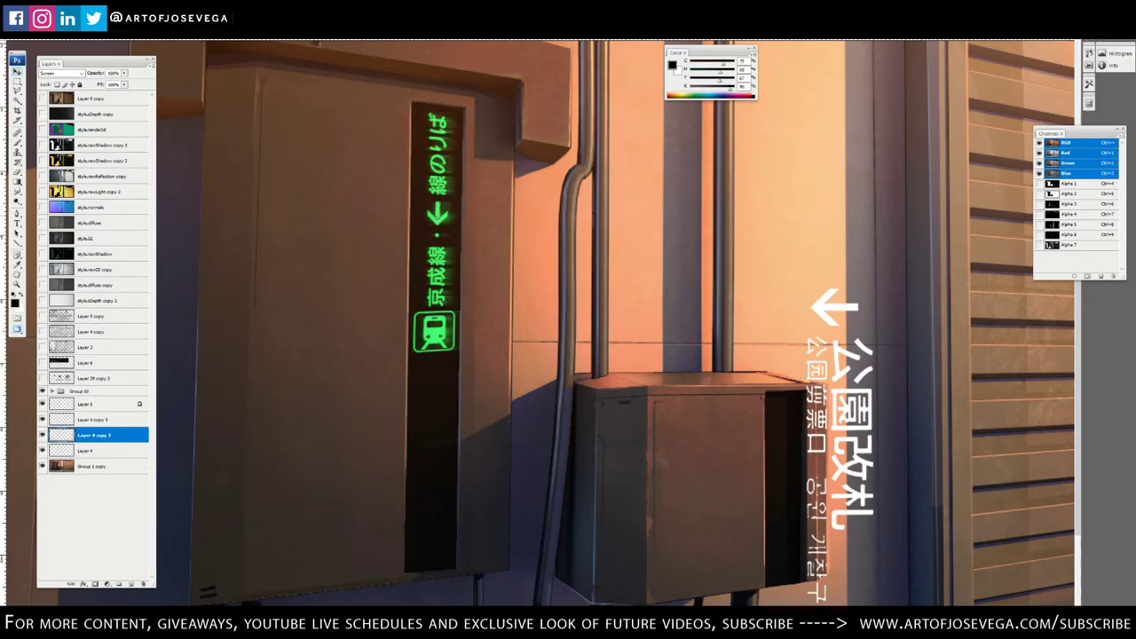
Nudge the topmost sharp copy of the train lettering to the right, offsetting it from the layers beneath
left_click(81, 421)
key("Right")
key("Right")
key("Right")
key("Right")
key("Right")
key("Right")
key("Right")
key("Right")
key("Right")
key("Right")
key("Right")
key("Right")
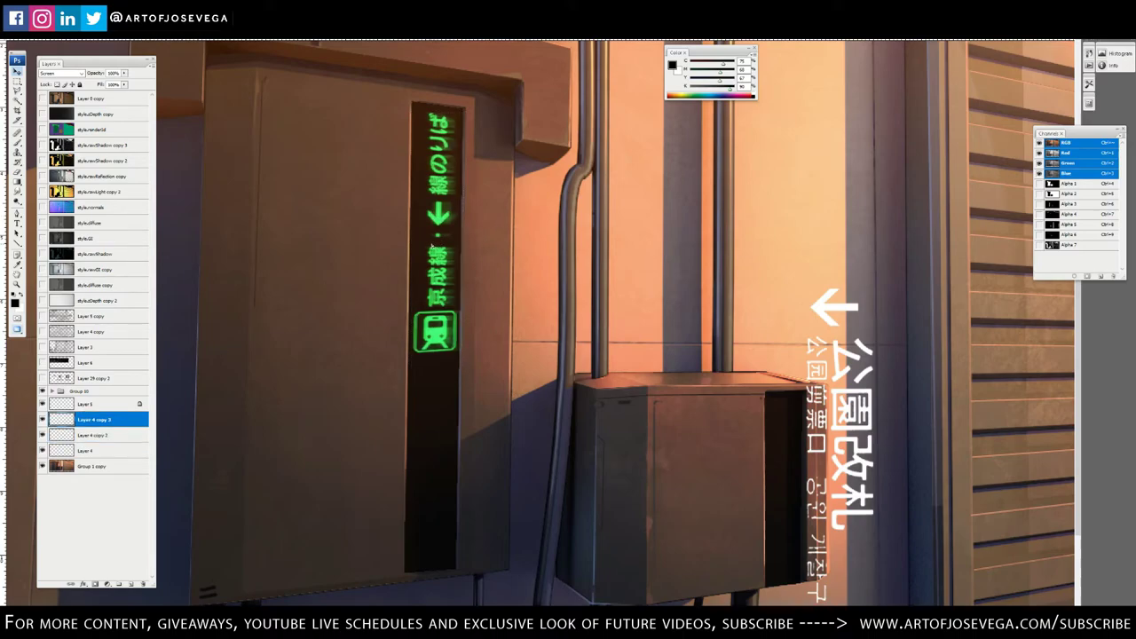
Lower the opacity of the original train lettering layer to about 22% and of the blurred copy to about 30%
left_click(86, 452)
left_click(125, 73)
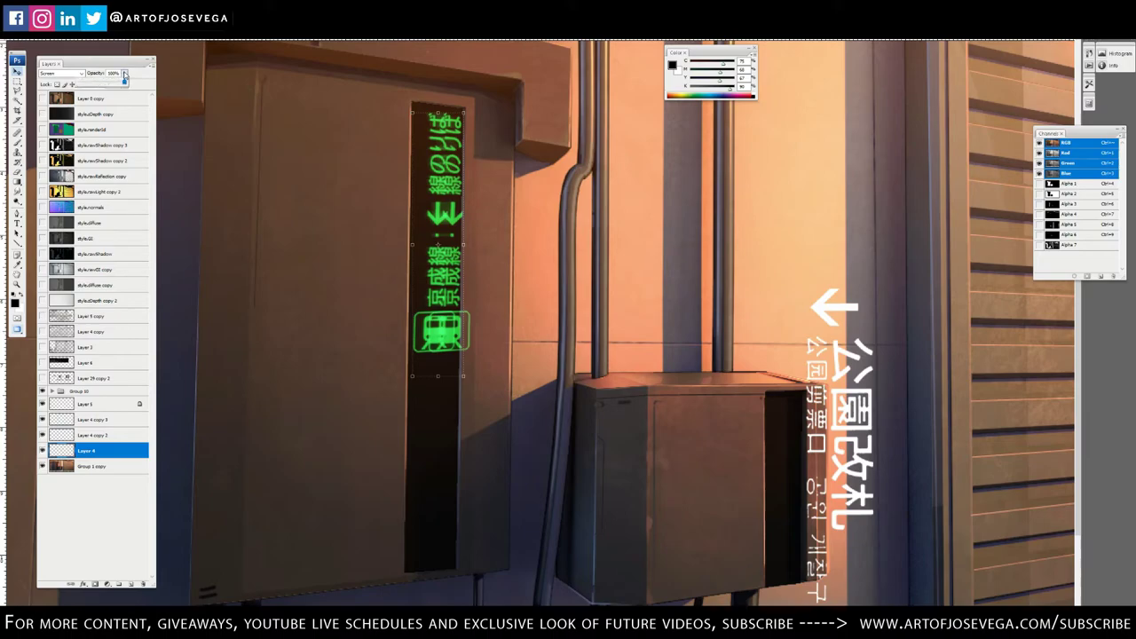
left_click_drag(112, 84, 78, 83)
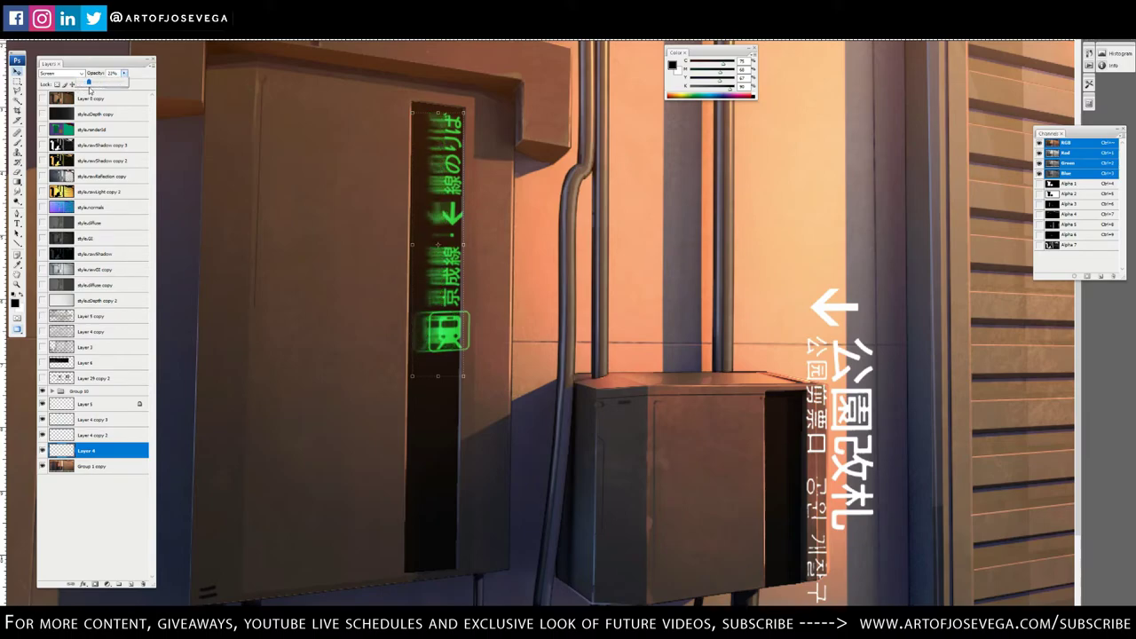
left_click(88, 435)
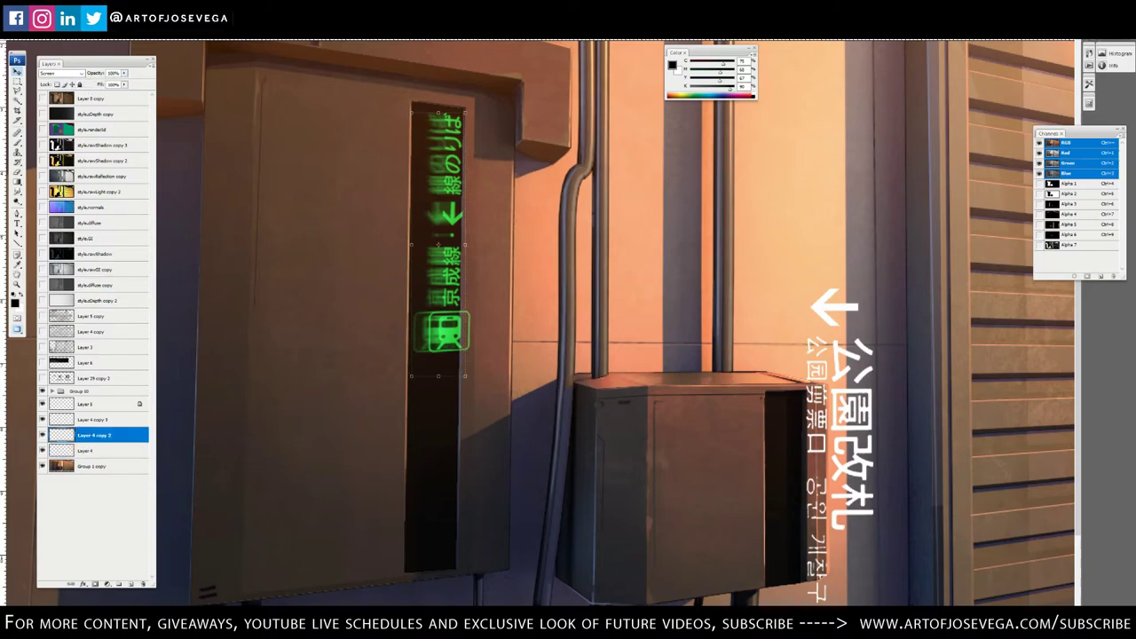
left_click(124, 73)
left_click_drag(124, 81, 101, 84)
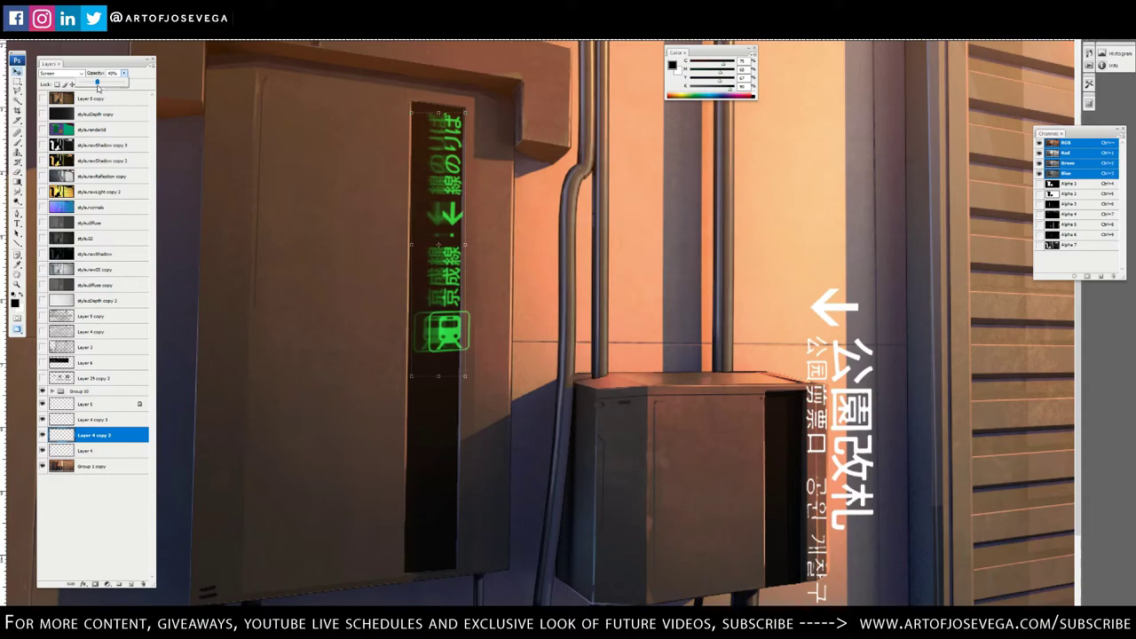
left_click(123, 74)
key("ctrl+minus")
key("ctrl+minus")
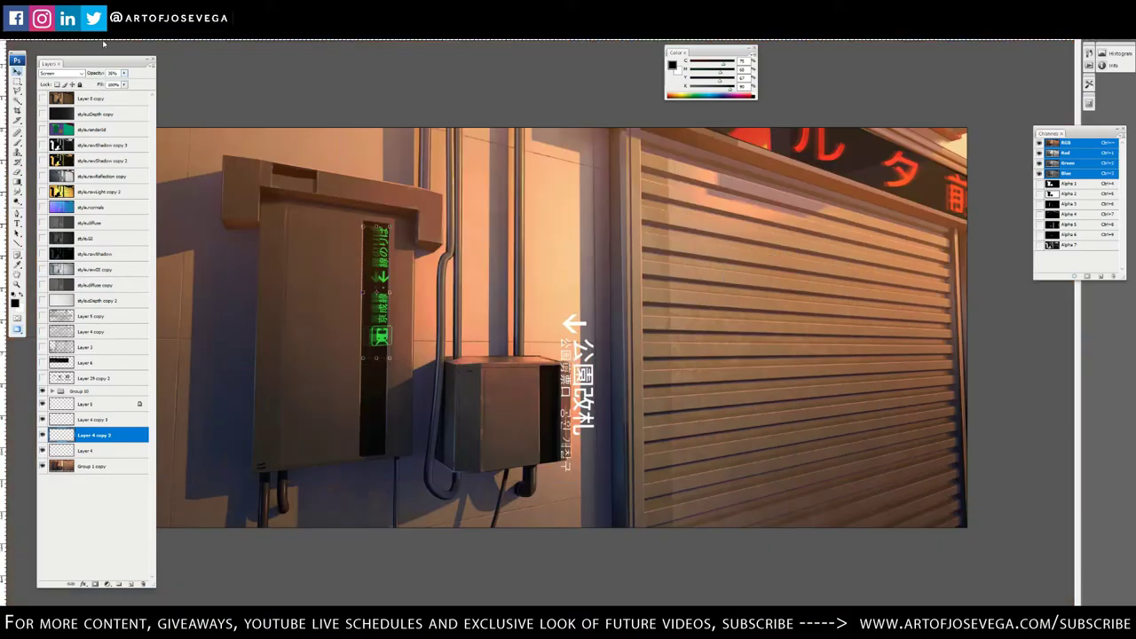
Reduce the opacity of the original train lettering, Layer 4, further to about 10%
key("ctrl+plus")
key("ctrl+plus")
key("ctrl+plus")
left_click_drag(302, 286, 799, 343)
scroll(462, 226, "down", 2)
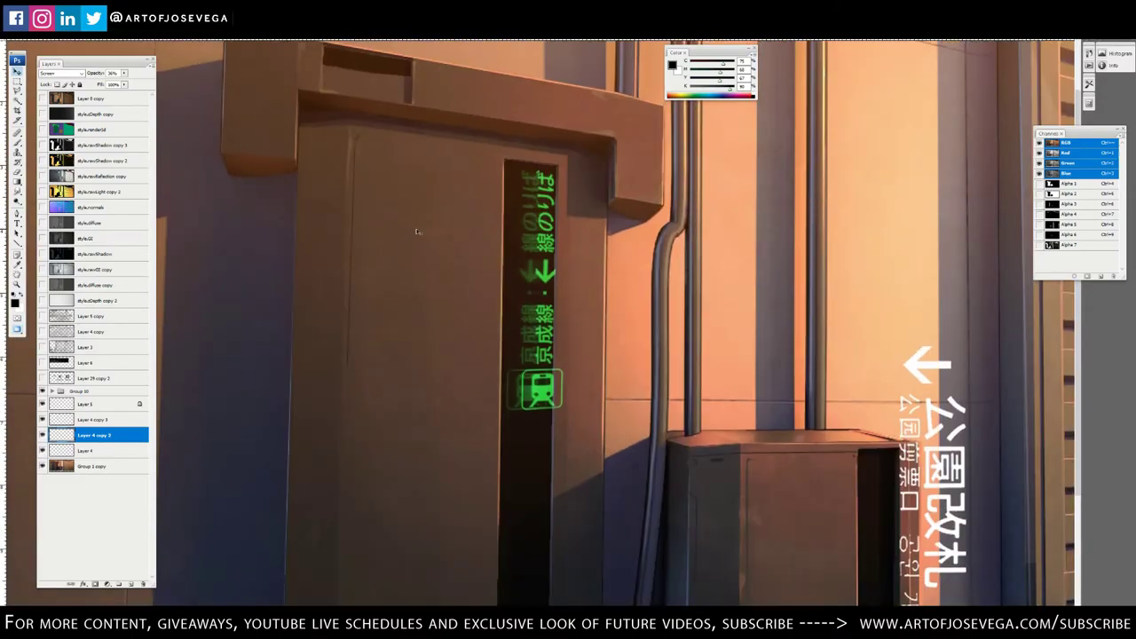
key("alt+bracketleft")
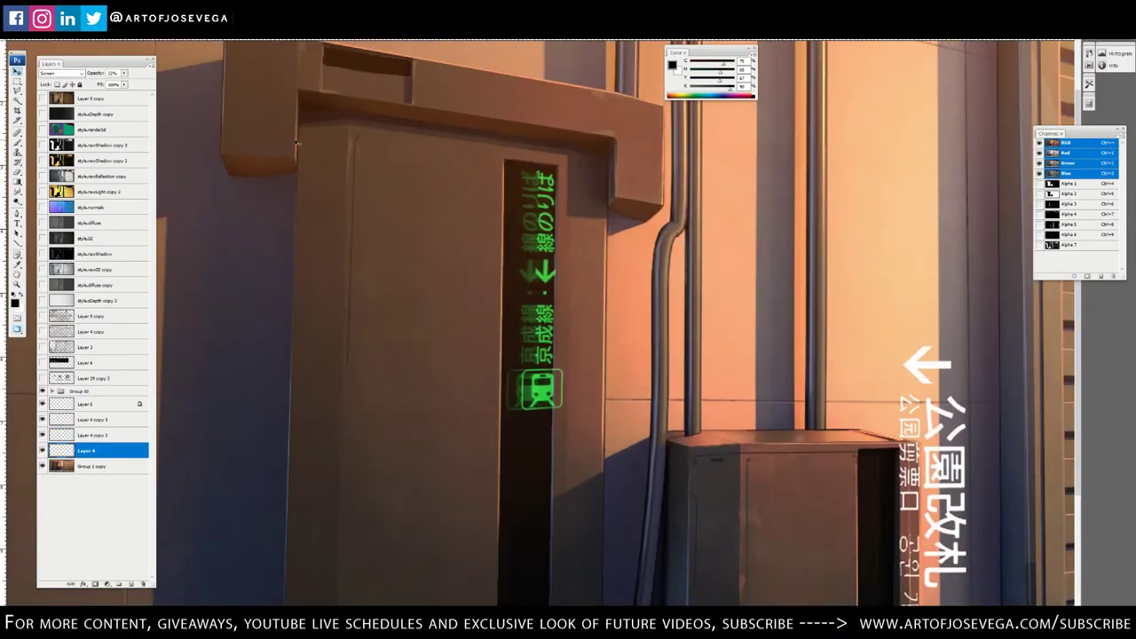
key("ctrl+0")
key("ctrl+plus")
key("ctrl+plus")
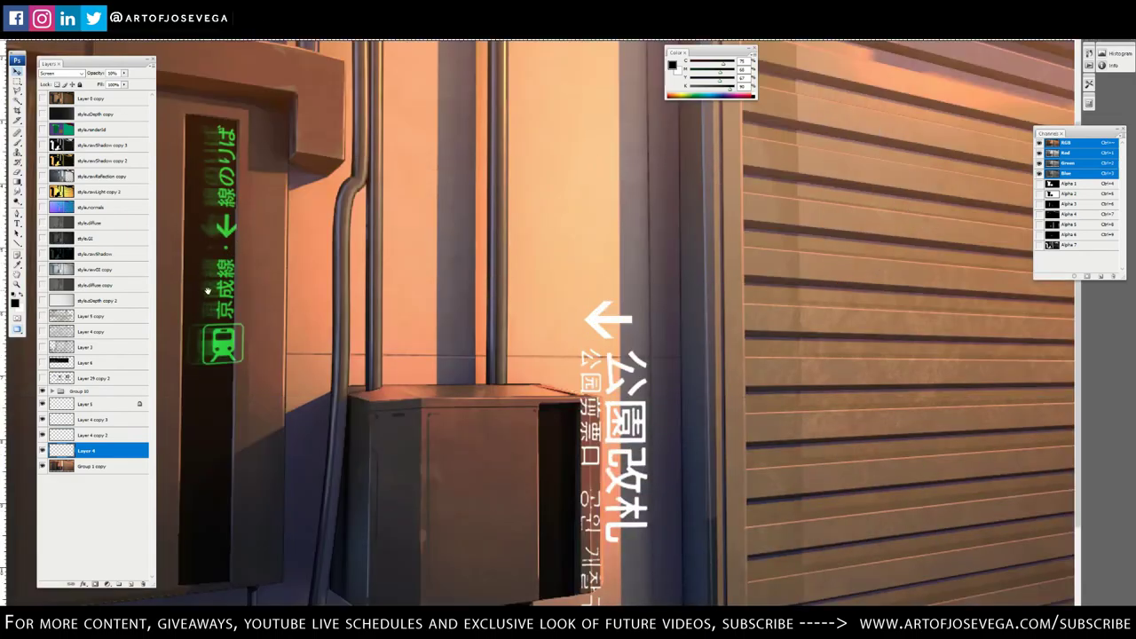
left_click_drag(213, 282, 514, 303)
left_click(89, 420)
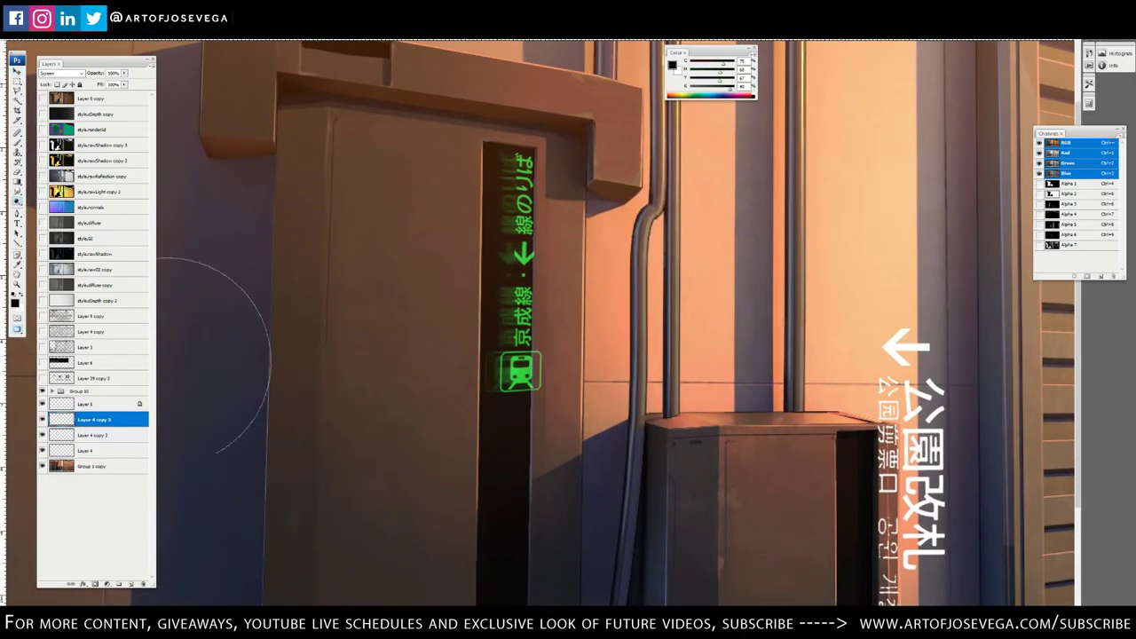
scroll(277, 178, "down", 2)
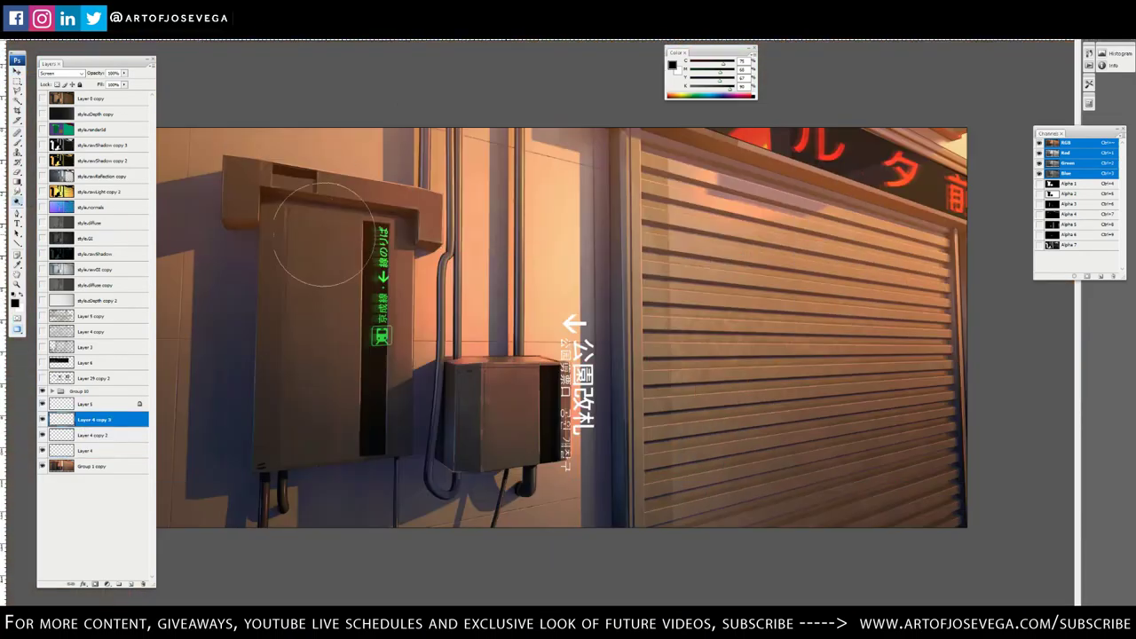
scroll(272, 408, "down", 2)
scroll(272, 432, "up", 2)
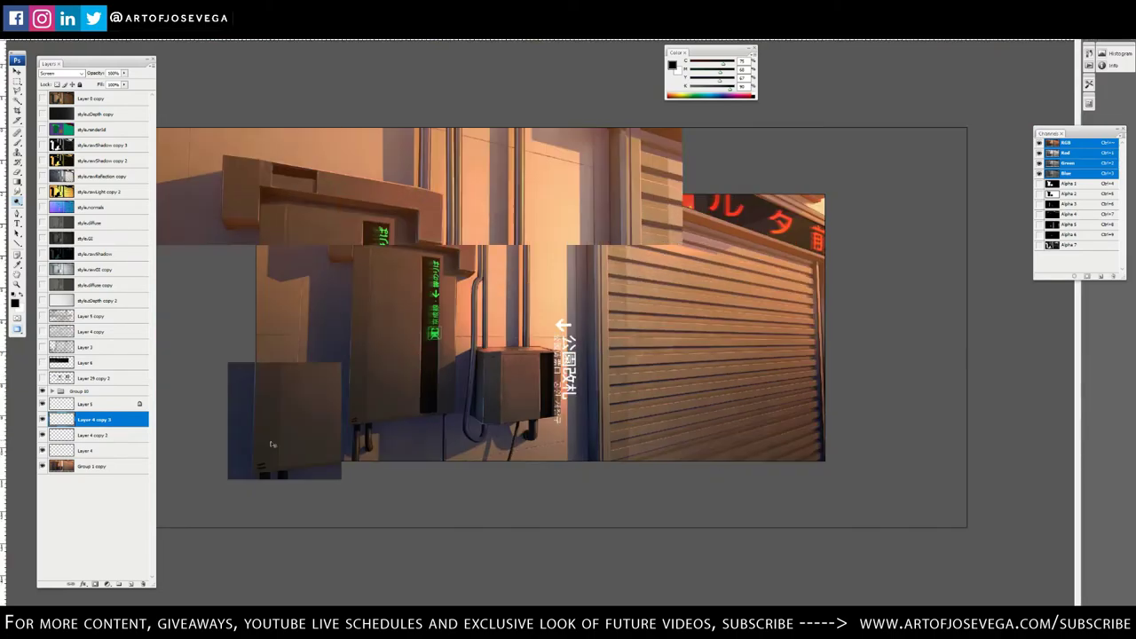
scroll(337, 399, "up", 3)
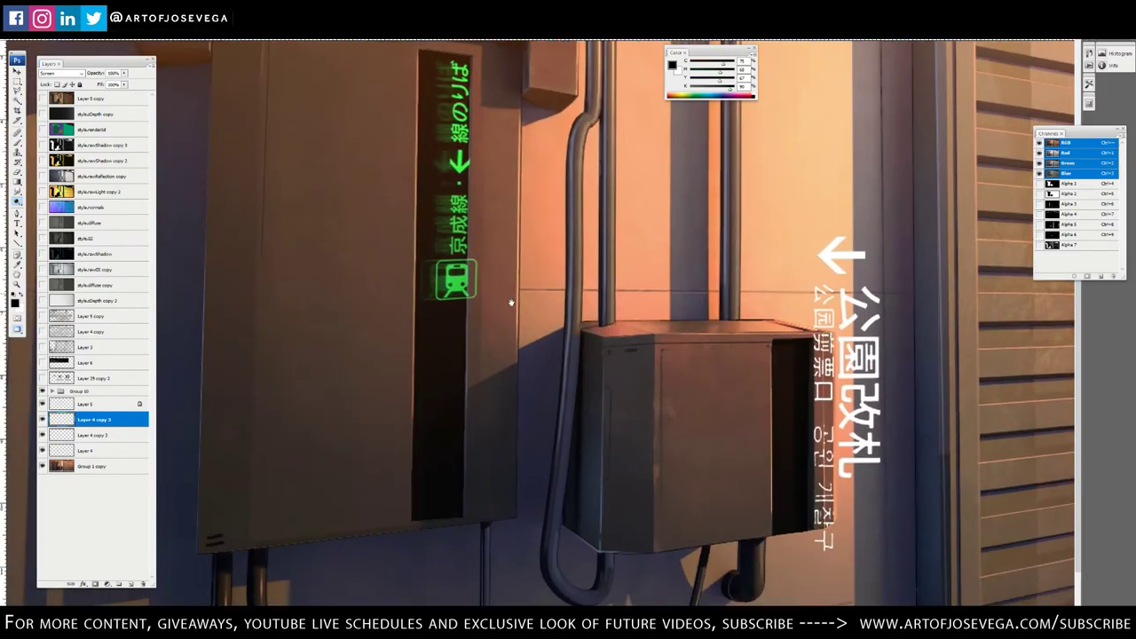
scroll(479, 241, "down", 2)
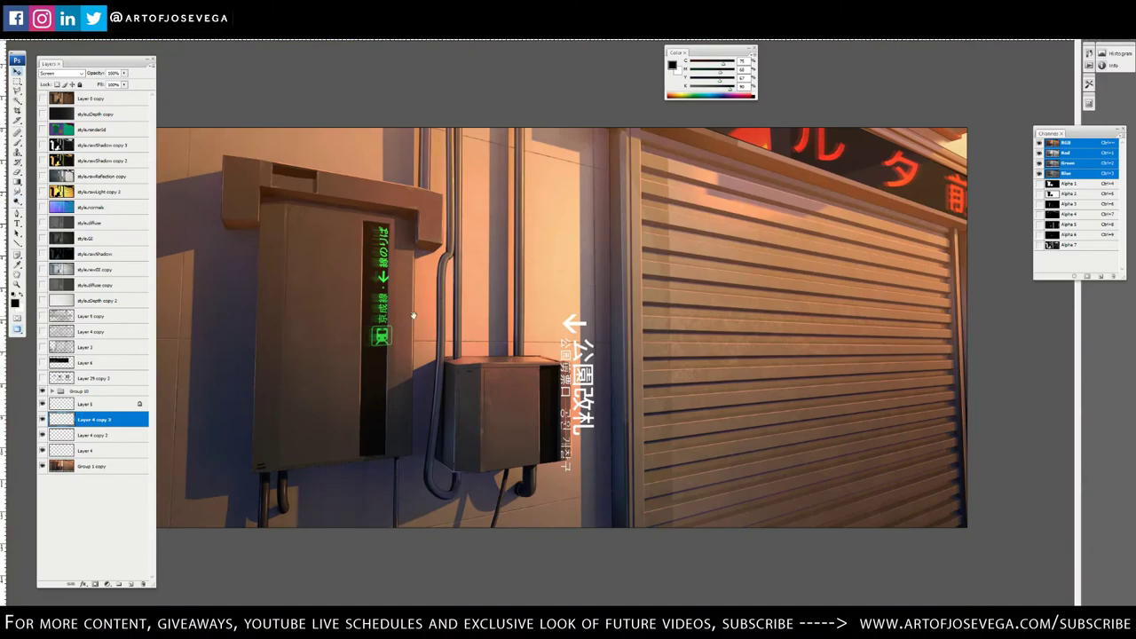
Show the hidden Osaka station sign lettering layer and scale it down to a small sign between the two wall boxes
left_click(42, 378)
left_click(98, 378)
left_click_drag(581, 255, 724, 269)
key("ctrl+minus")
key("ctrl+minus")
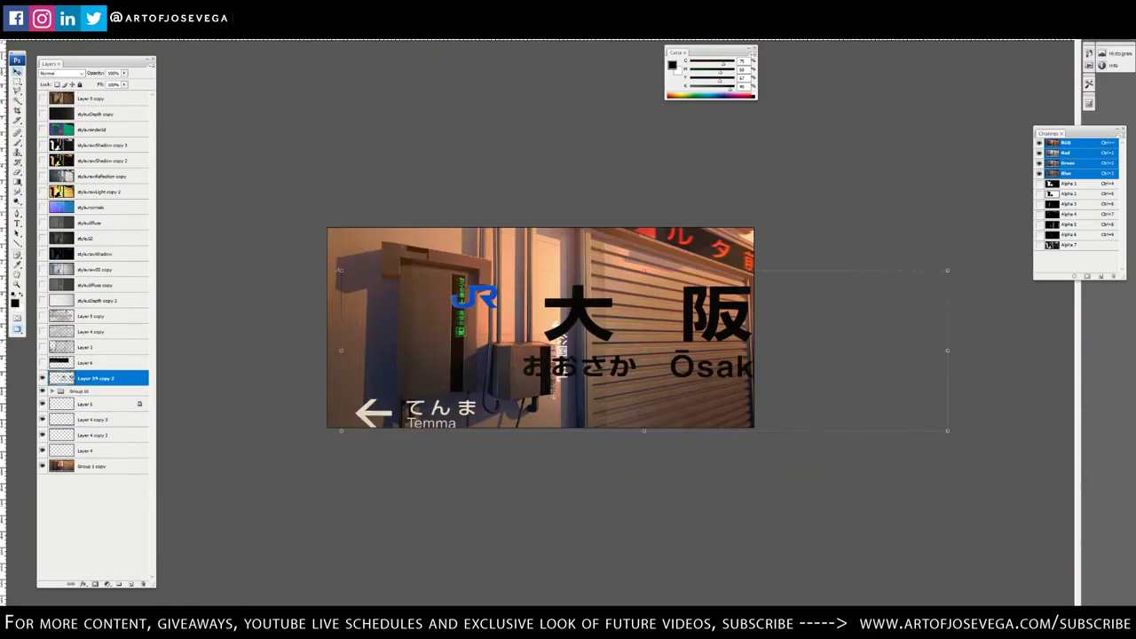
left_click_drag(340, 270, 493, 346)
key("Return")
key("ctrl+plus")
key("ctrl+plus")
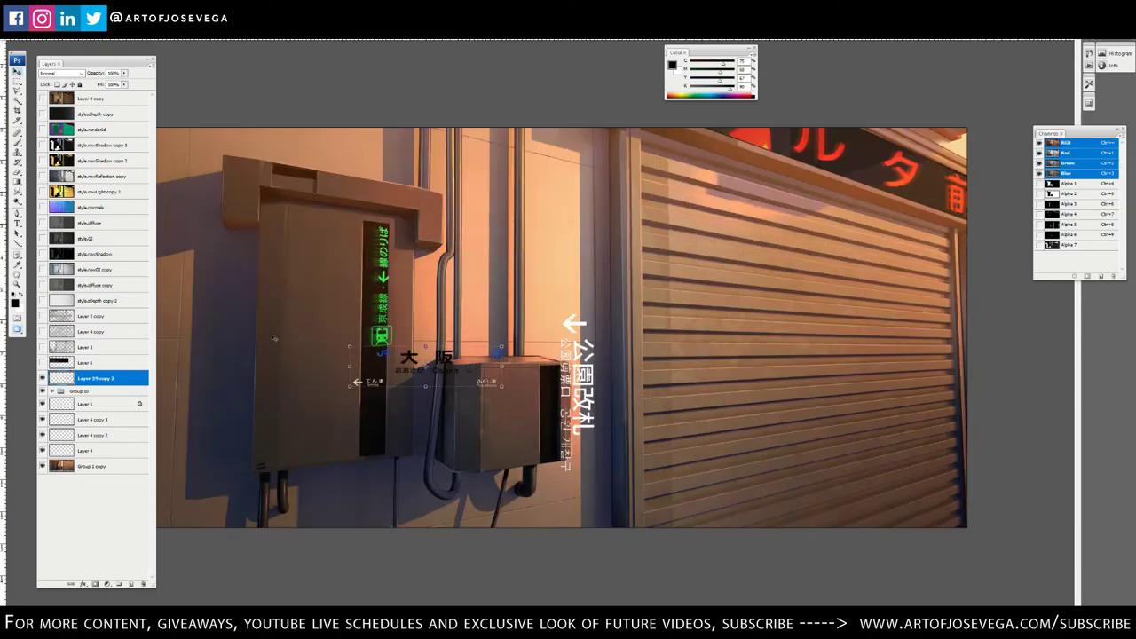
Rotate the Osaka station lettering 90 degrees counterclockwise so it runs vertically beside the large wall box
key("ctrl+plus")
key("ctrl+plus")
left_click_drag(193, 370, 547, 520)
key("Return")
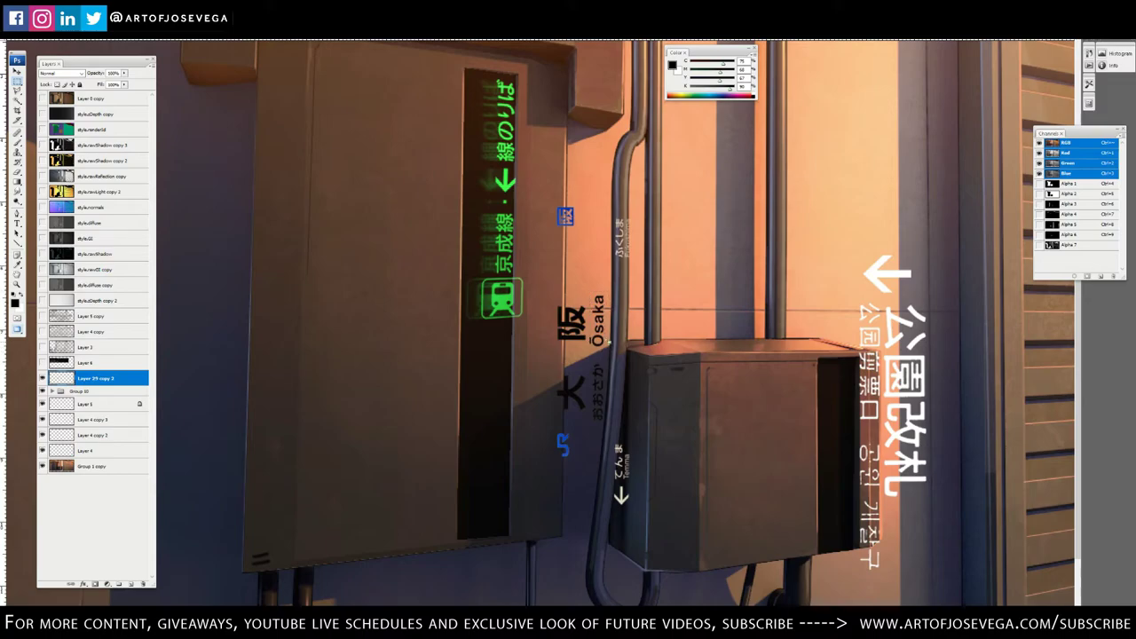
Delete the Latin-letter captions, such as Ōsaka and Temma, from the rotated station lettering
left_click_drag(609, 343, 610, 351)
key("Delete")
key("ctrl+d")
key("Delete")
key("ctrl+d")
Scale down the Osaka station lettering and fit it on the dark strip below the green train sign
mouse_move(623, 279)
left_mouse_down()
mouse_move(631, 199)
mouse_move(600, 319)
left_mouse_up()
key("v")
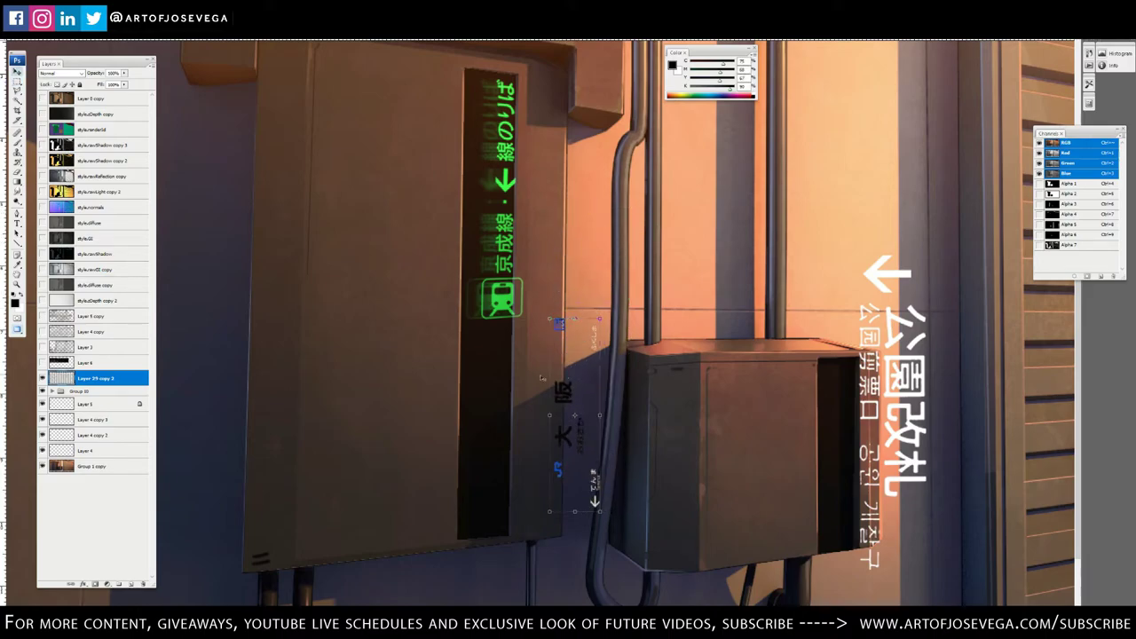
left_click_drag(573, 390, 497, 377)
left_click_drag(516, 430, 502, 429)
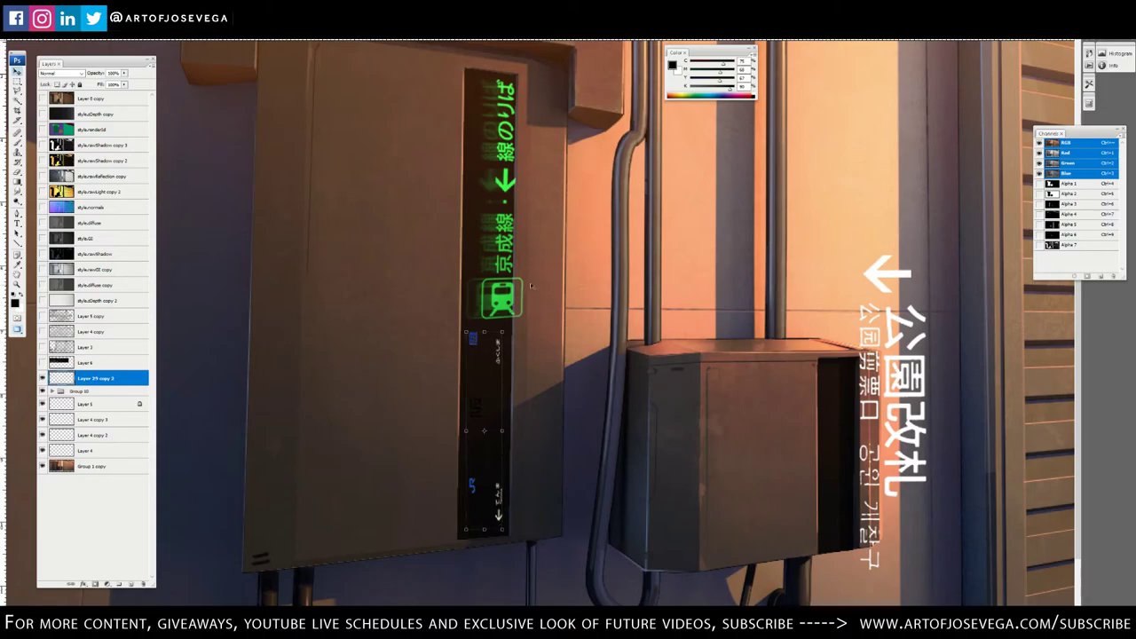
key("Return")
Select the station lettering except the blue logos, lock its transparent pixels and fill it with the green sampled from the train sign
key("b")
key("m")
left_click_drag(491, 428, 438, 371)
left_click_drag(489, 318, 535, 543)
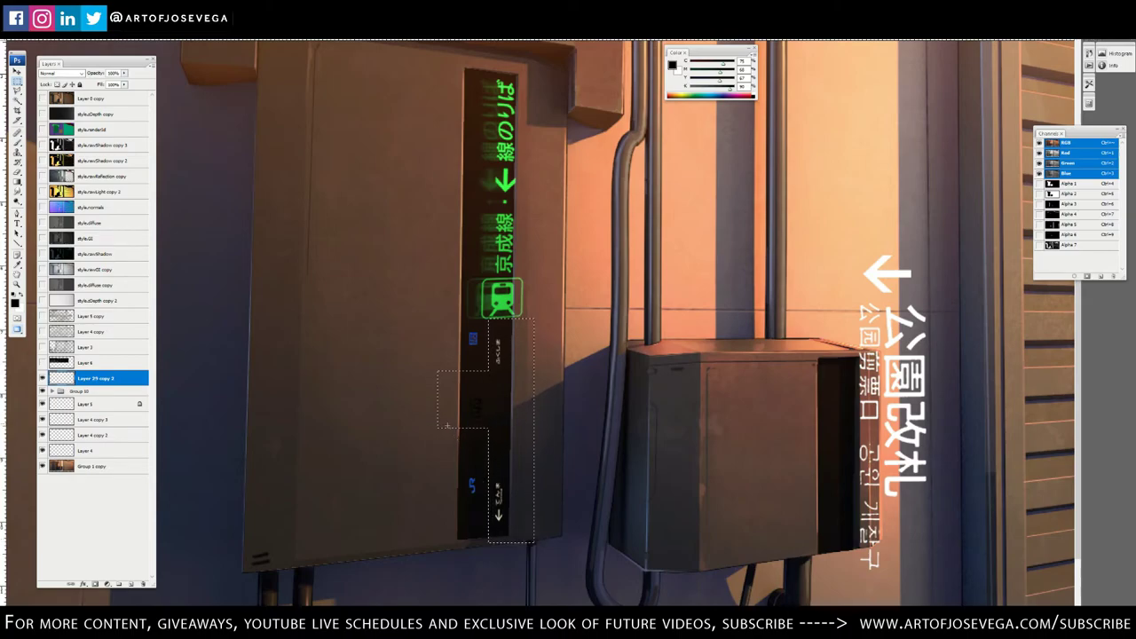
left_click_drag(448, 424, 489, 468)
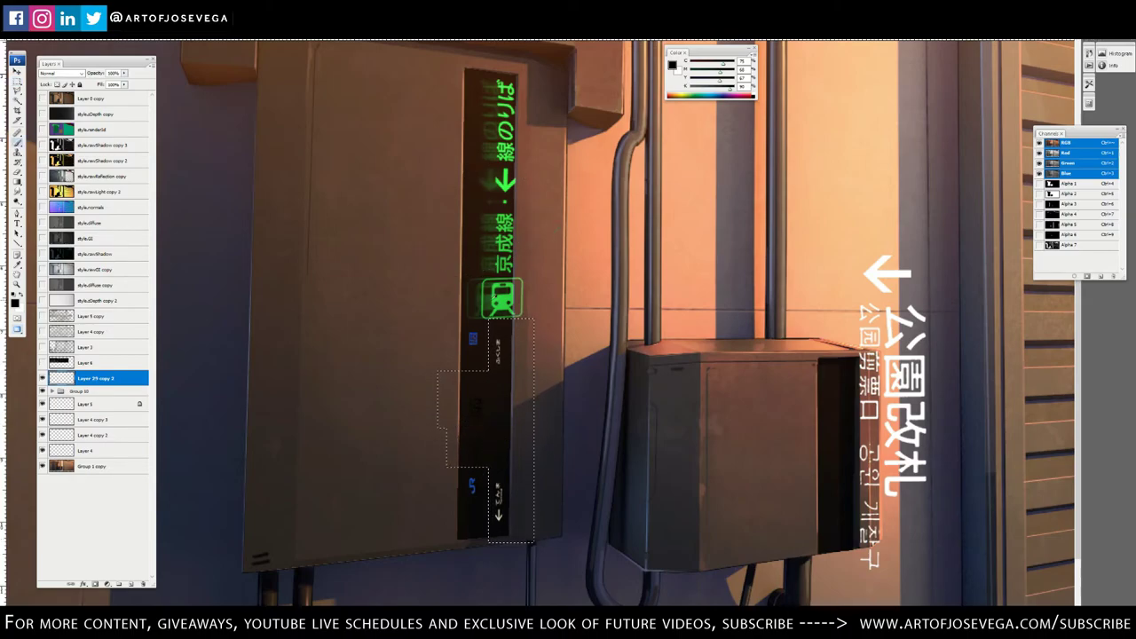
left_click(495, 298, "alt")
key("/")
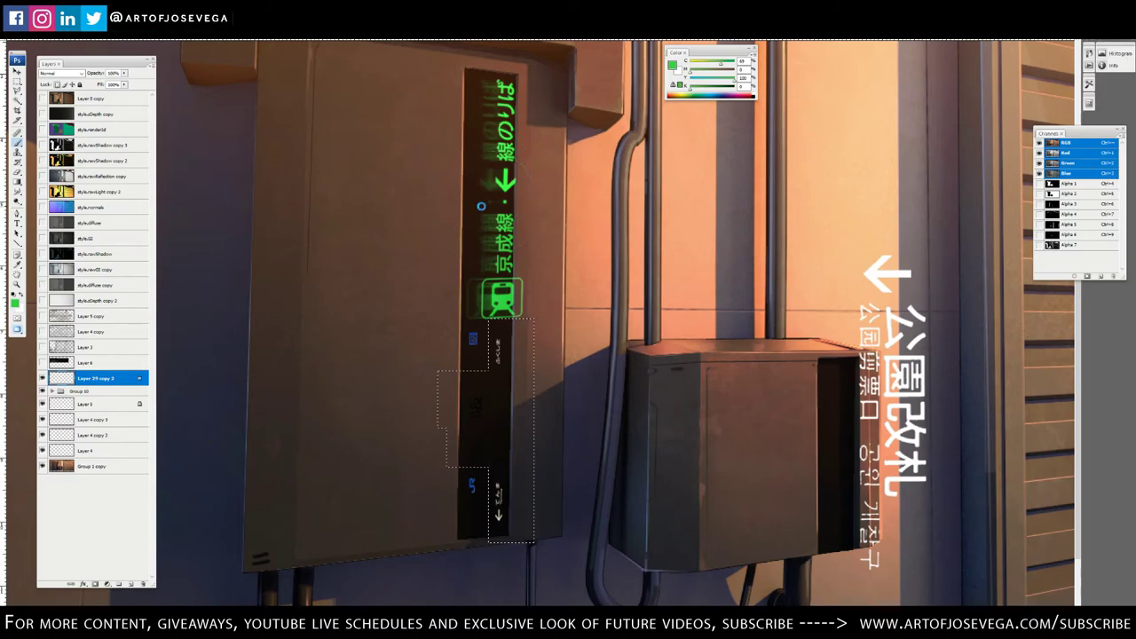
key("alt+BackSpace")
key("m")
key("ctrl+d")
key("ctrl+minus")
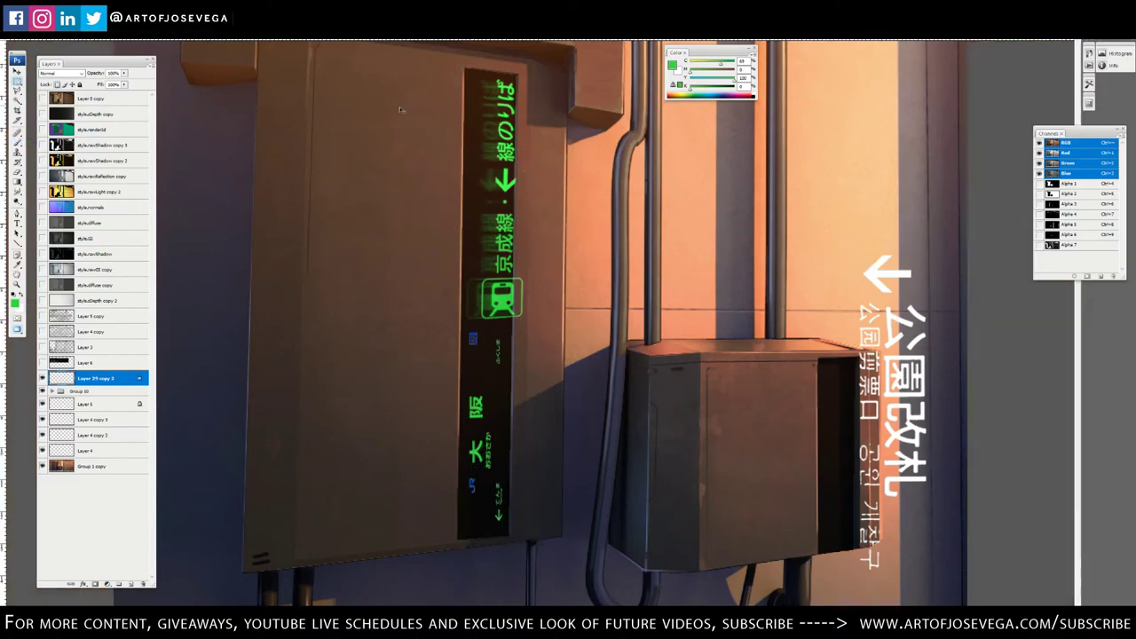
Nudge the Osaka station lettering slightly to the right within the dark strip
key("ctrl+plus")
left_click_drag(385, 300, 666, 263)
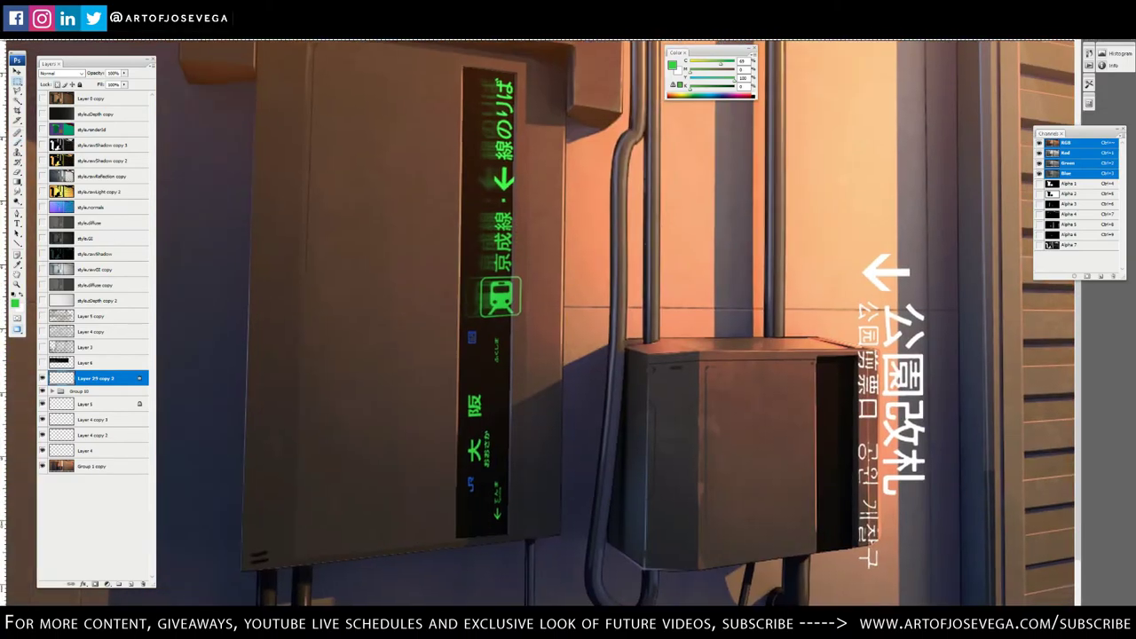
key("v")
left_click_drag(502, 530, 500, 527)
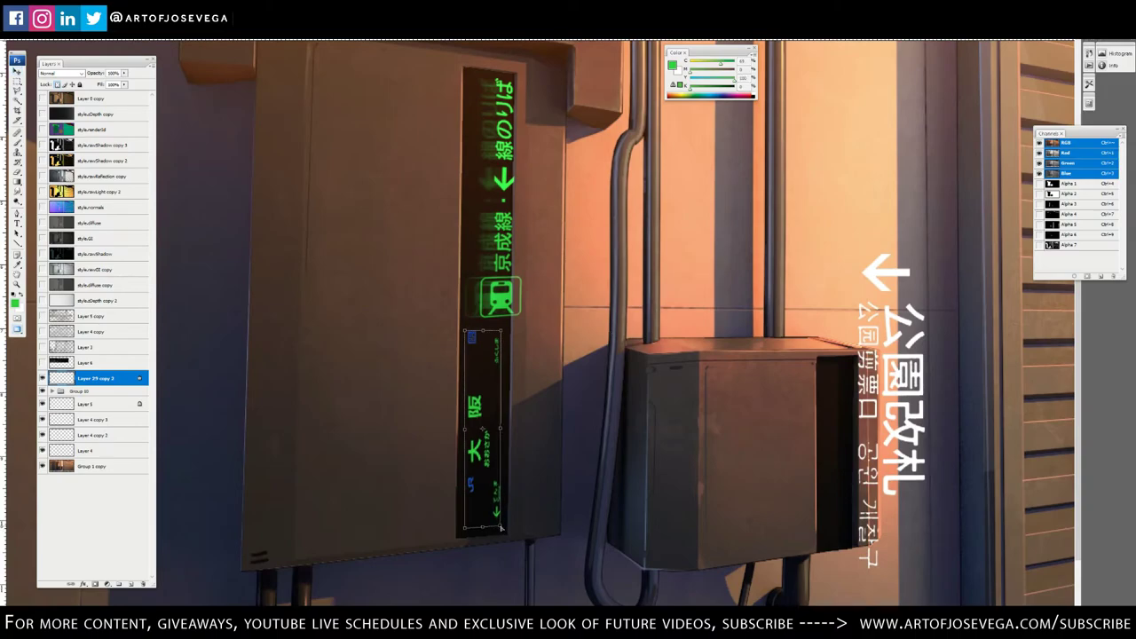
key("Right")
key("Right")
key("Right")
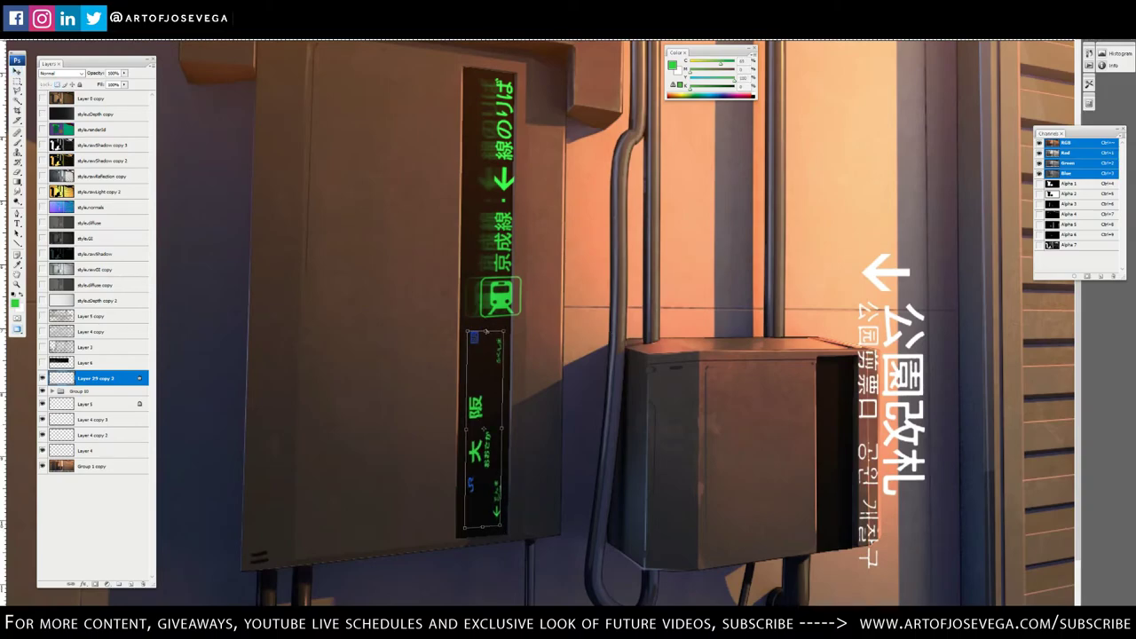
key("Return")
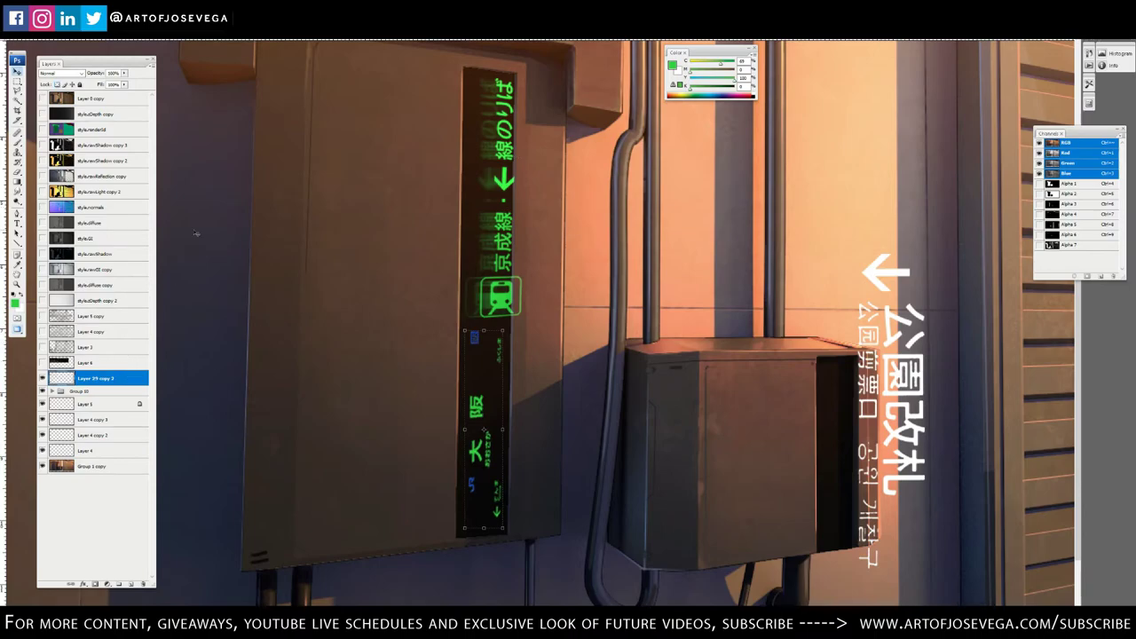
Duplicate the station lettering layer twice and apply the motion blur to the middle copy
key("ctrl+j")
key("ctrl+j")
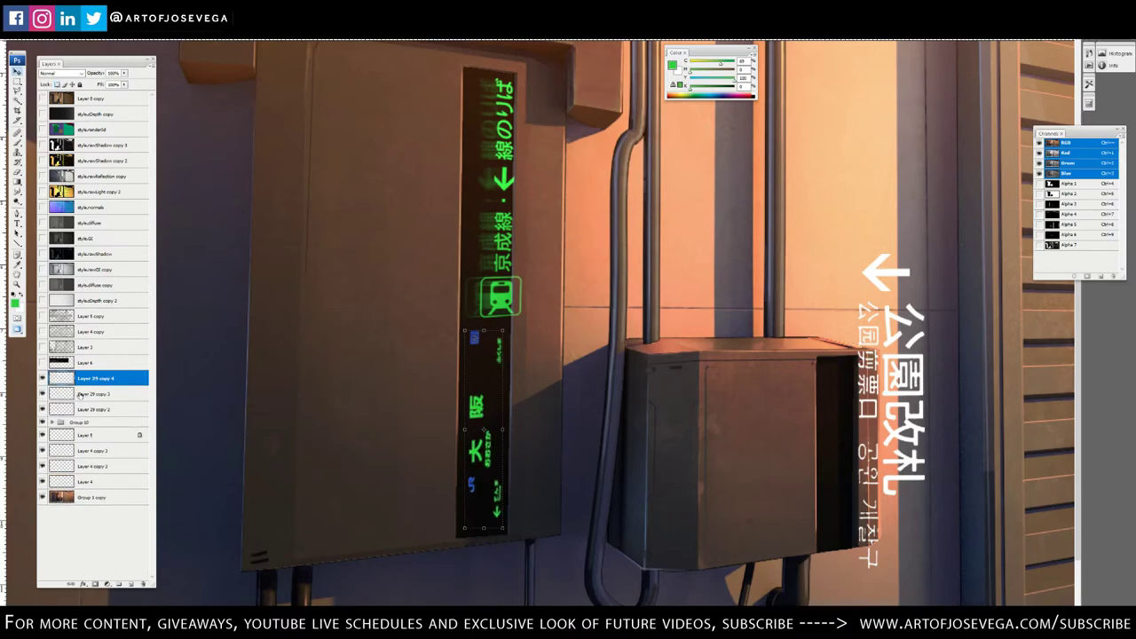
left_click(80, 394)
left_click(105, 16)
left_click(120, 25)
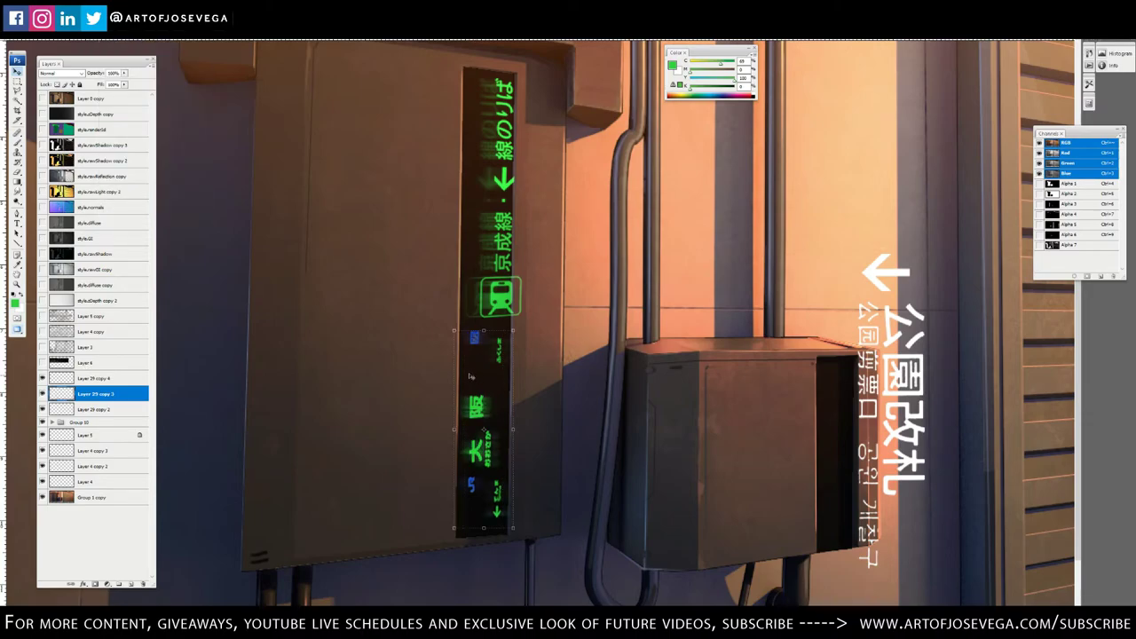
Offset both station lettering copies slightly to the right and reduce the blurred copy's opacity
left_click(117, 380, "shift")
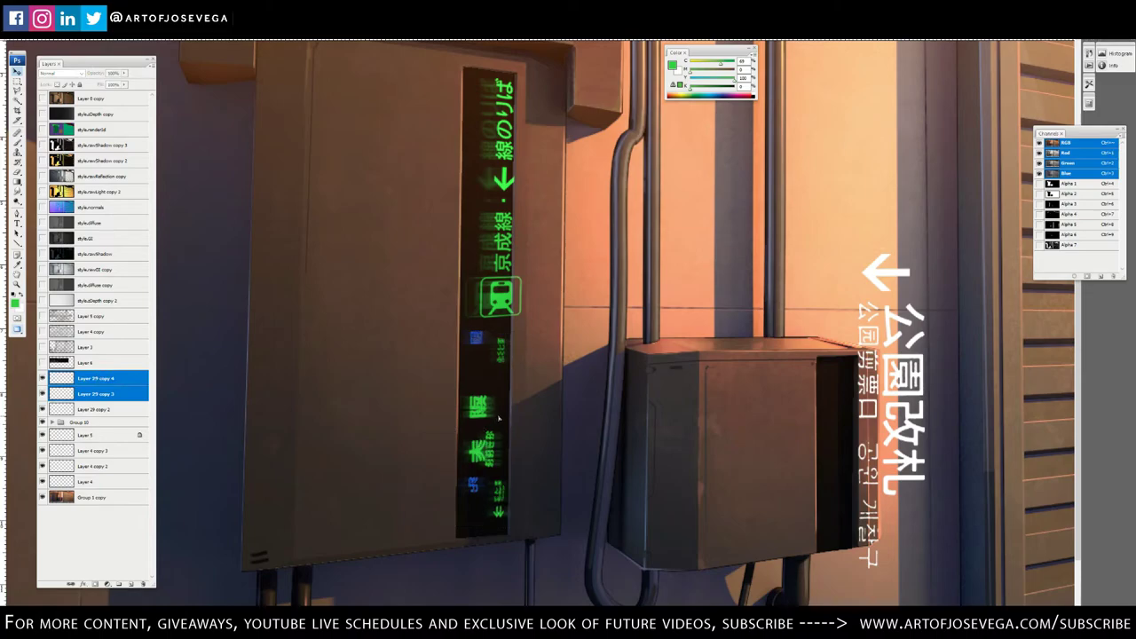
left_click_drag(503, 419, 500, 420)
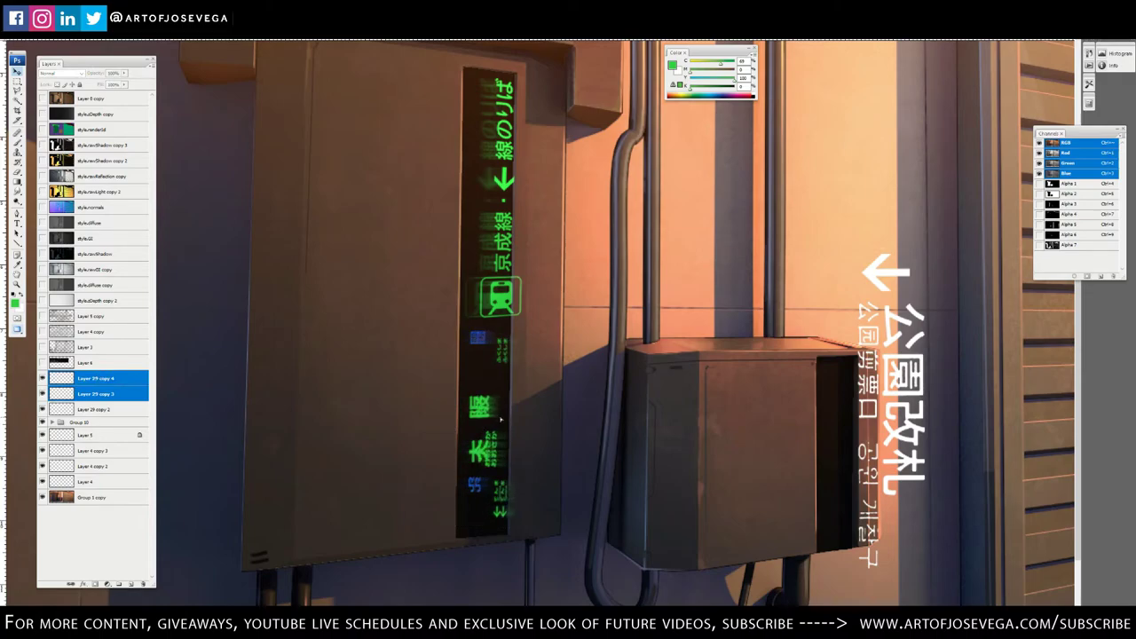
left_click(86, 397)
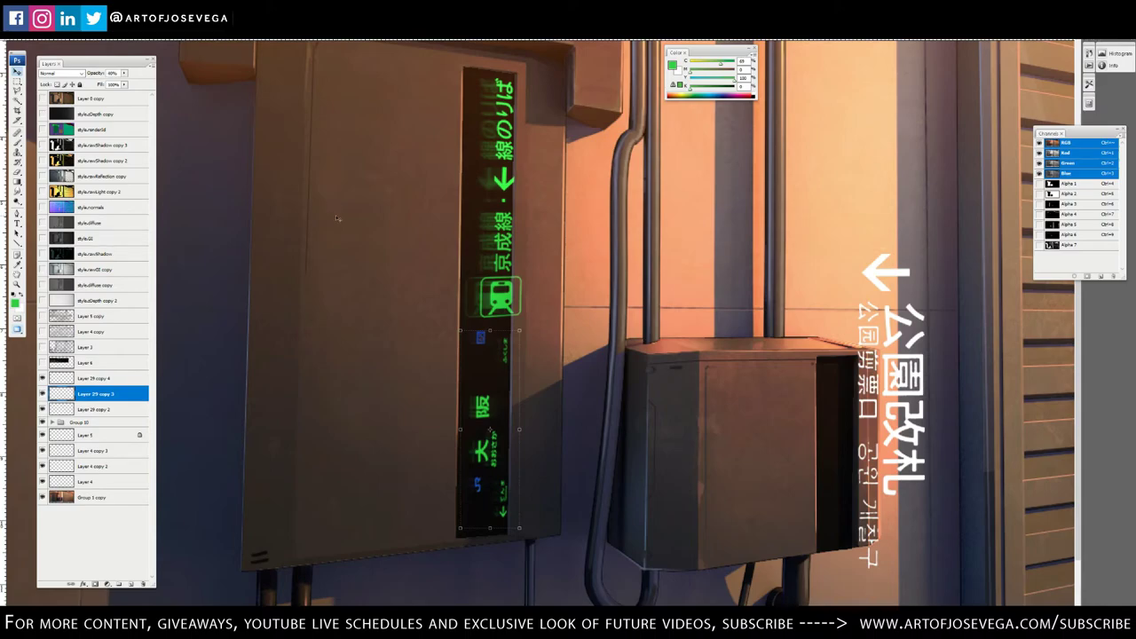
Examine the layered station lettering on the large wall box, both in the whole scene and close up
key("m")
key("ctrl+minus")
key("ctrl+minus")
key("ctrl+minus")
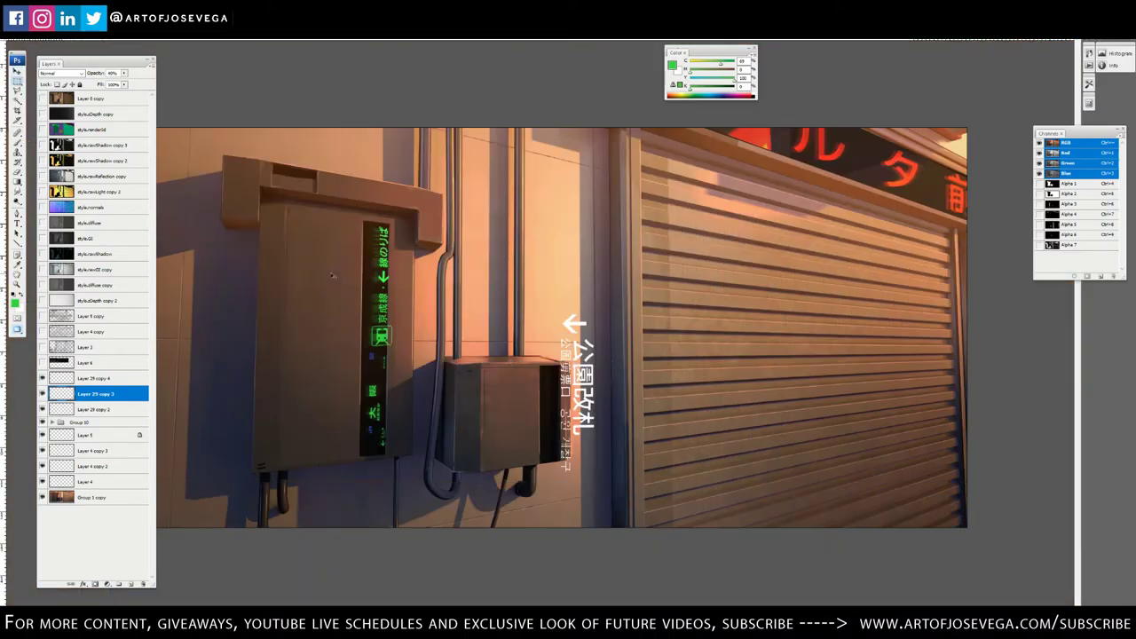
key("ctrl+plus")
key("ctrl+plus")
key("ctrl+plus")
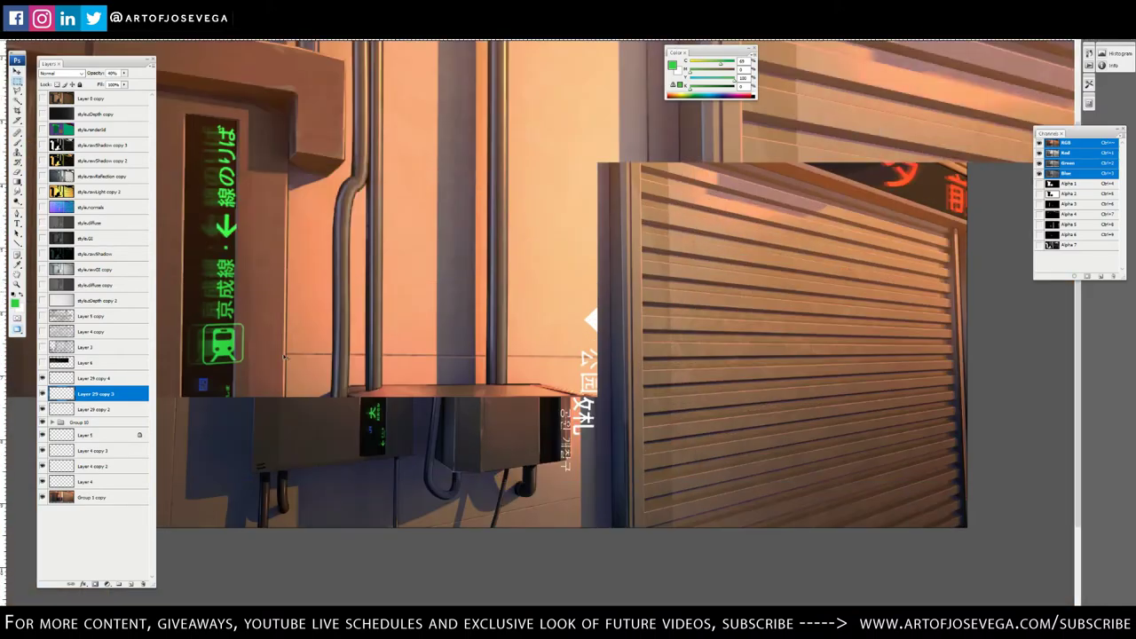
left_click_drag(269, 417, 431, 304)
key("ctrl+plus")
key("ctrl+plus")
key("ctrl+plus")
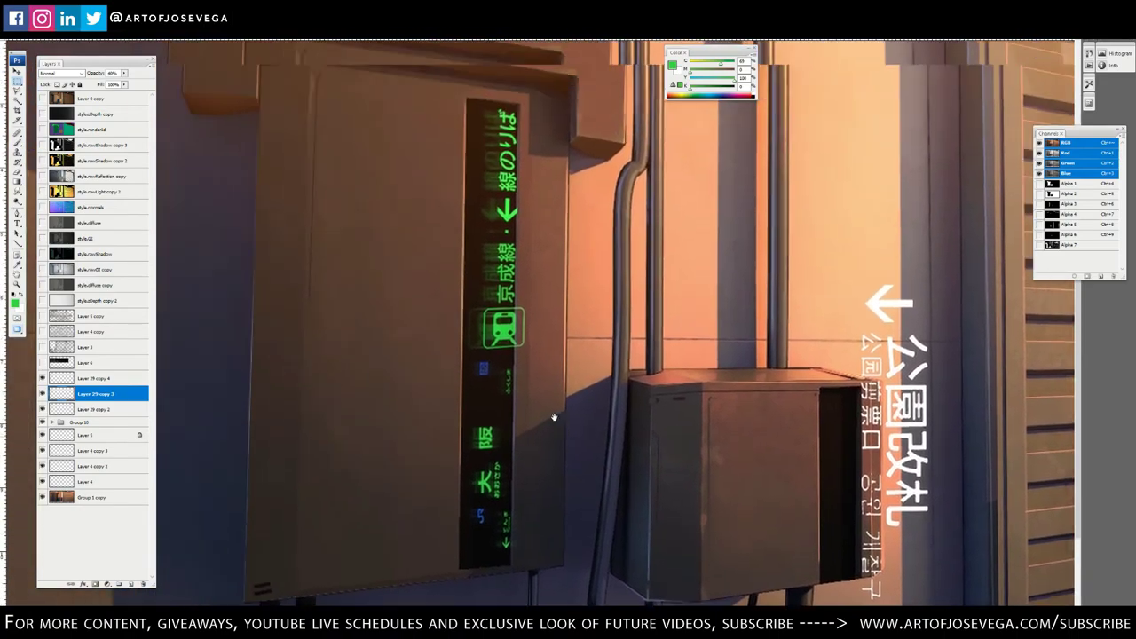
Add a new layer above the background painting and draw a thin green line down the dark strip's right edge
left_click(78, 499)
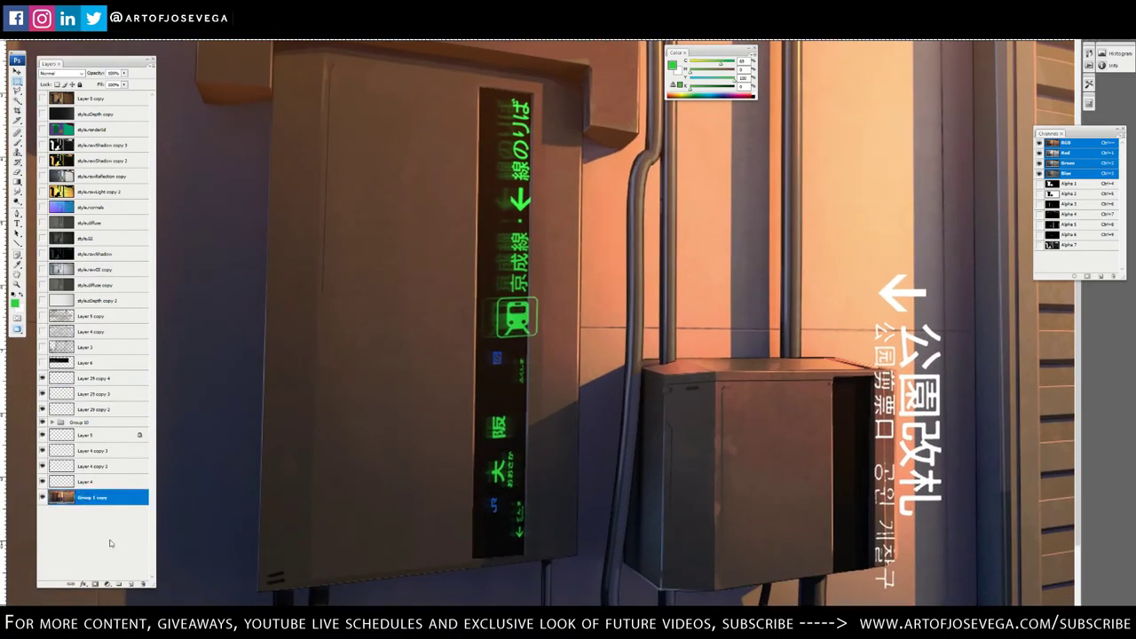
left_click(130, 584)
key("u")
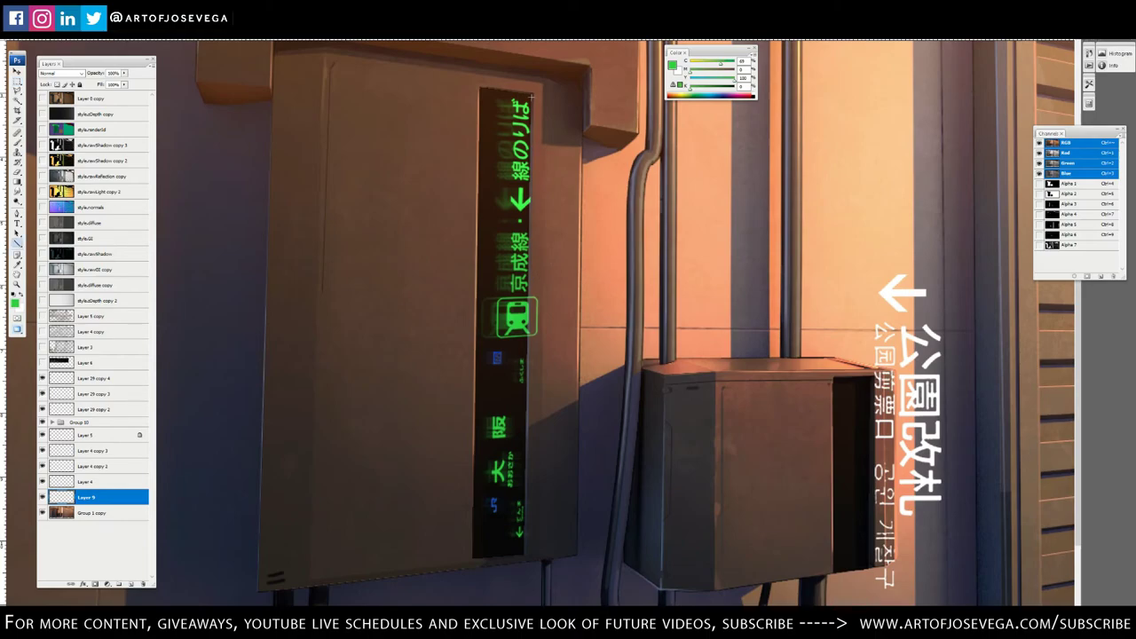
left_click_drag(533, 96, 525, 555)
Partly erase the green edge line with a large eraser brush so its glow varies along the strip
key("e")
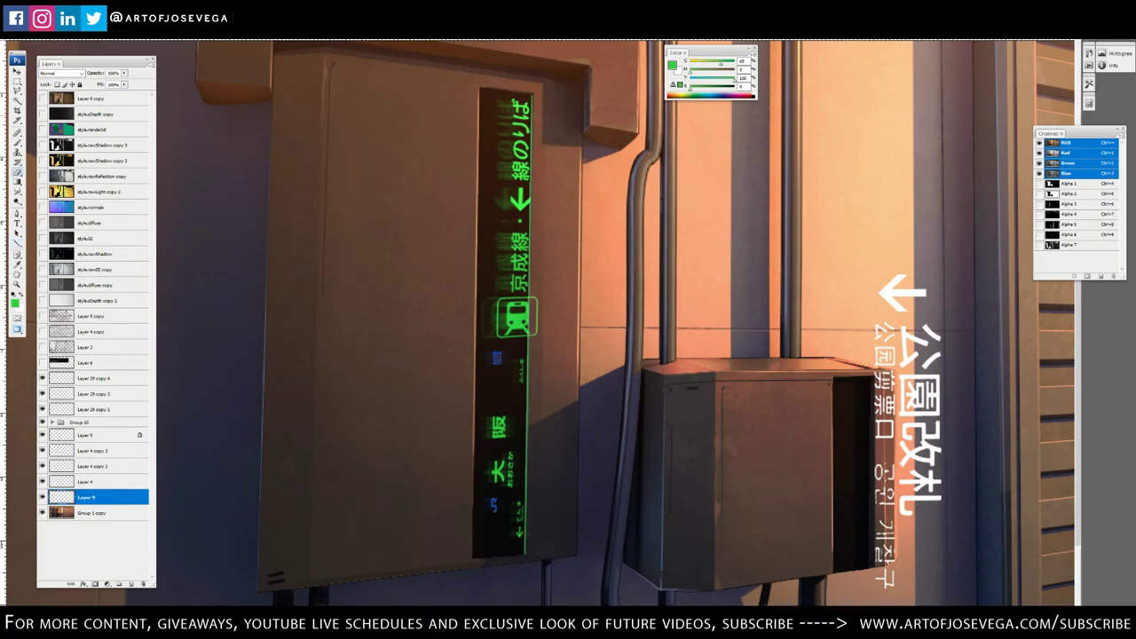
right_click(543, 126)
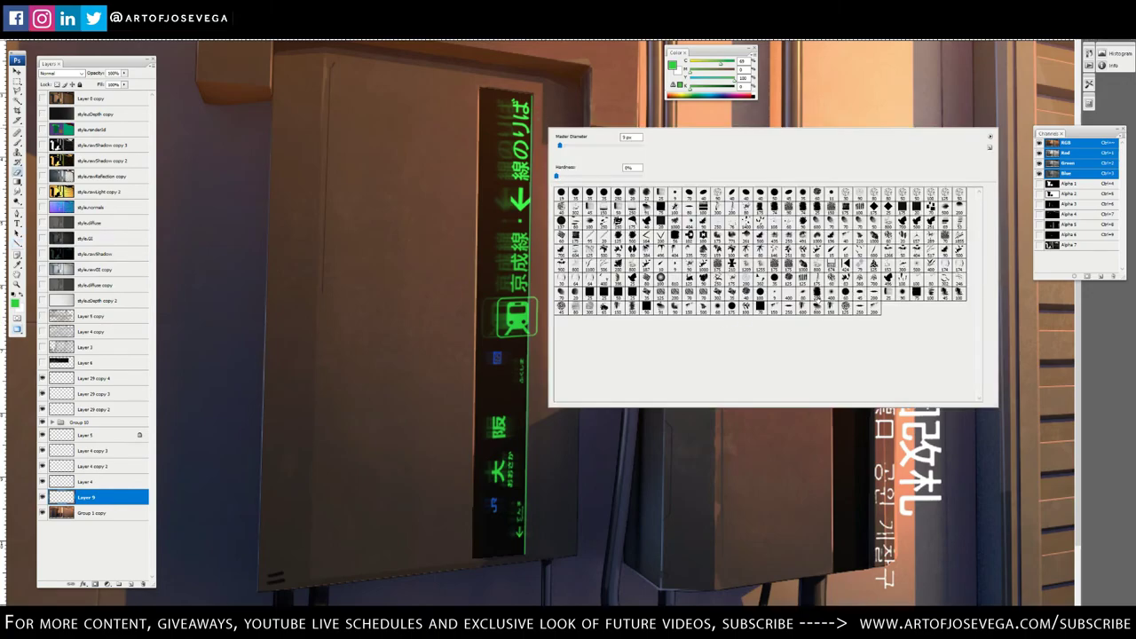
left_click(831, 294)
left_click(293, 205)
key("[")
key("[")
key("[")
key("[")
key("[")
key("[")
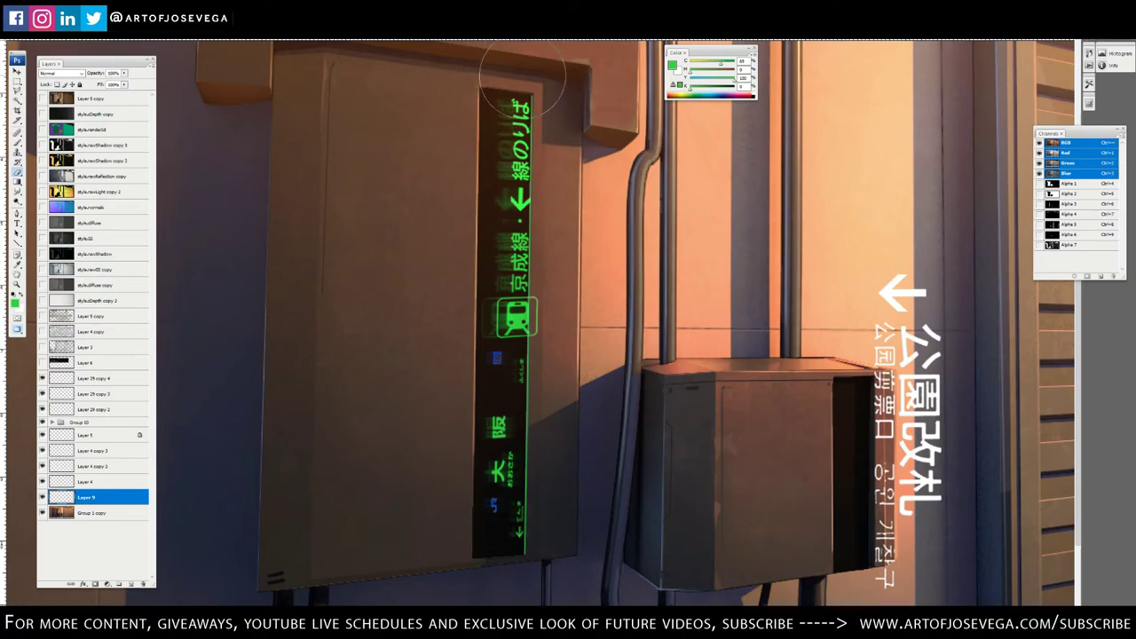
mouse_move(521, 100)
left_mouse_down()
mouse_move(492, 293)
mouse_move(505, 204)
mouse_move(502, 394)
left_mouse_up()
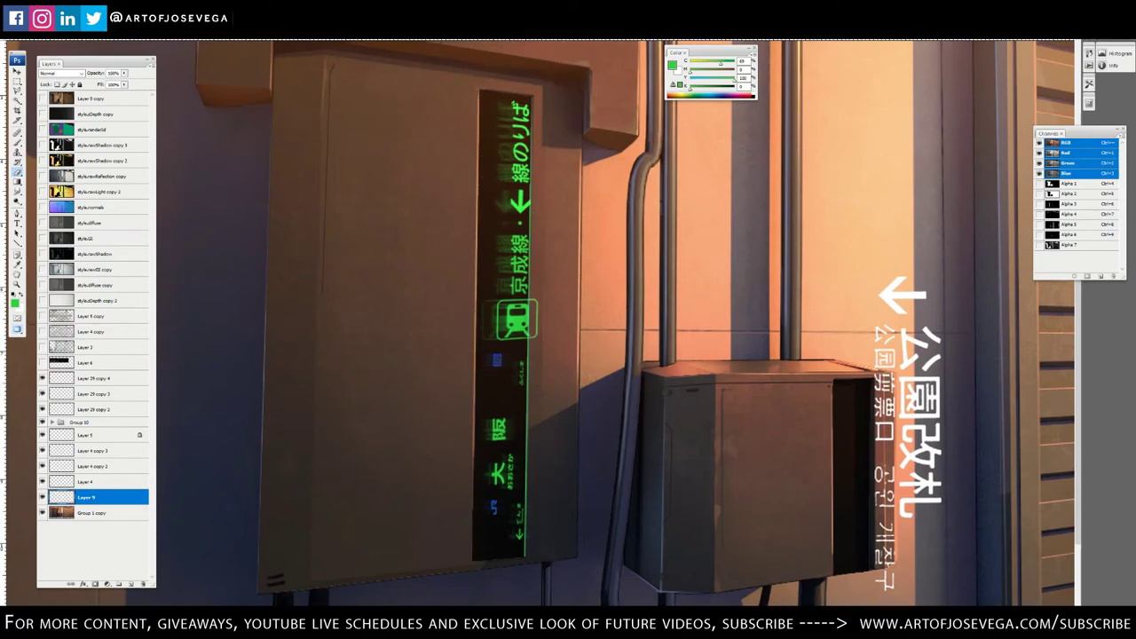
mouse_move(519, 471)
left_mouse_down()
mouse_move(521, 584)
mouse_move(514, 550)
left_mouse_up()
Select the three station lettering layers together and nudge them slightly to the left within the strip
scroll(286, 330, "down", 1)
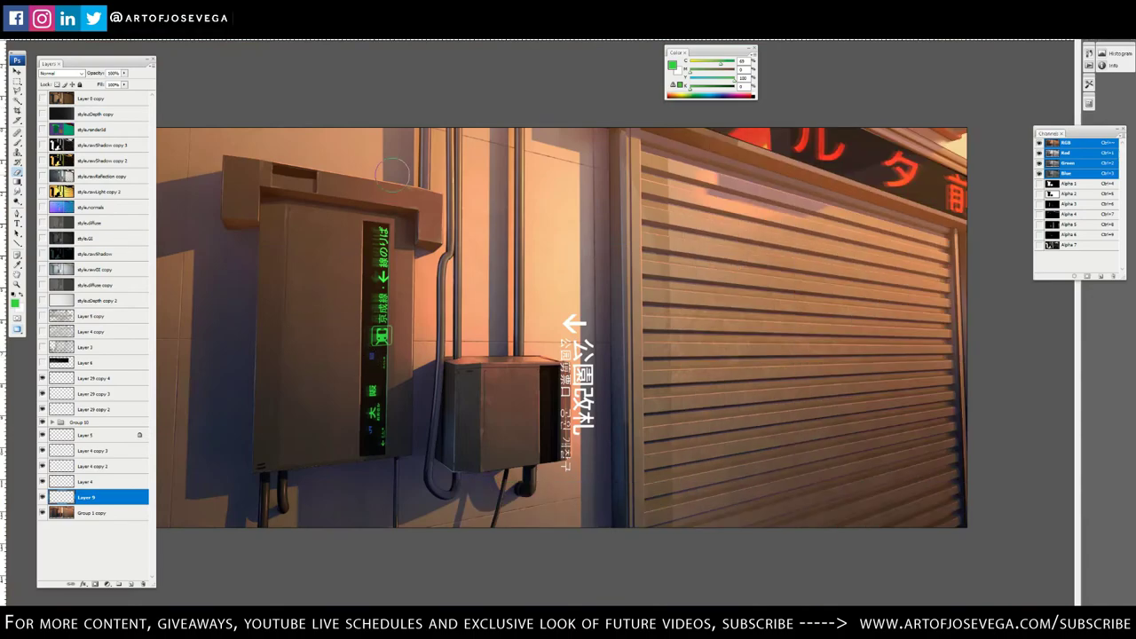
key("ctrl+plus")
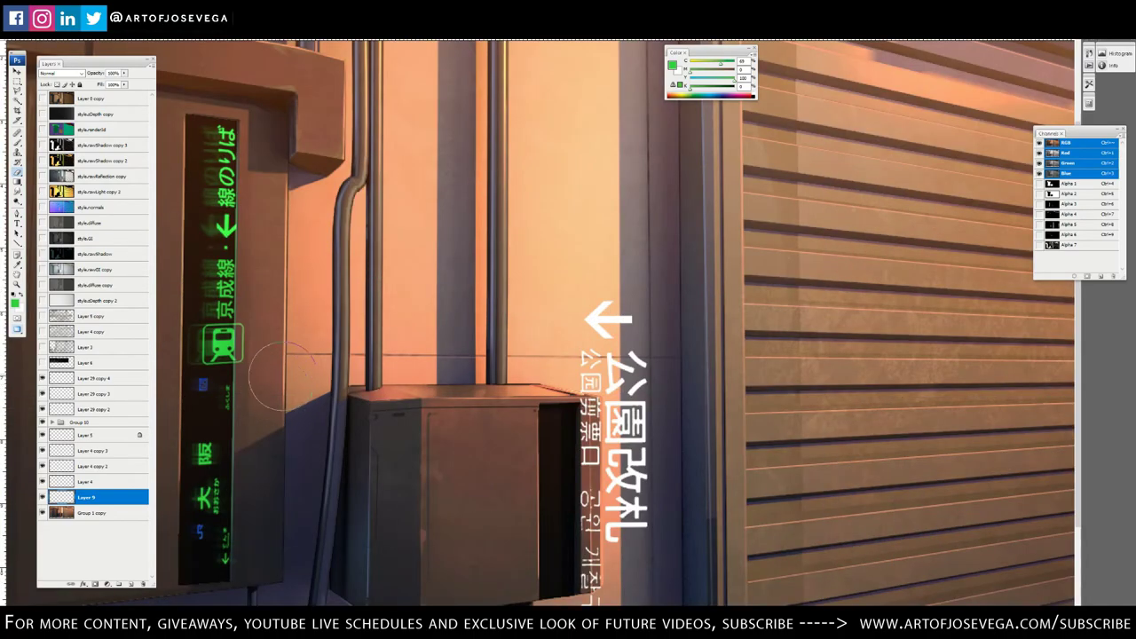
scroll(258, 366, "down", 2)
key("ctrl+plus")
key("ctrl+plus")
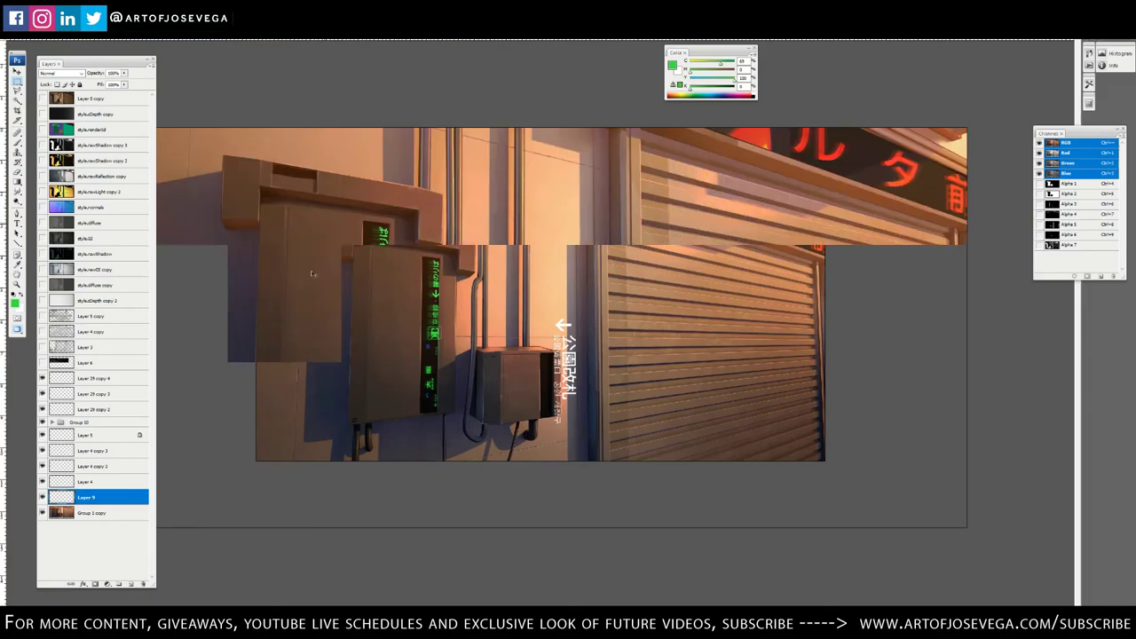
scroll(453, 159, "up", 2)
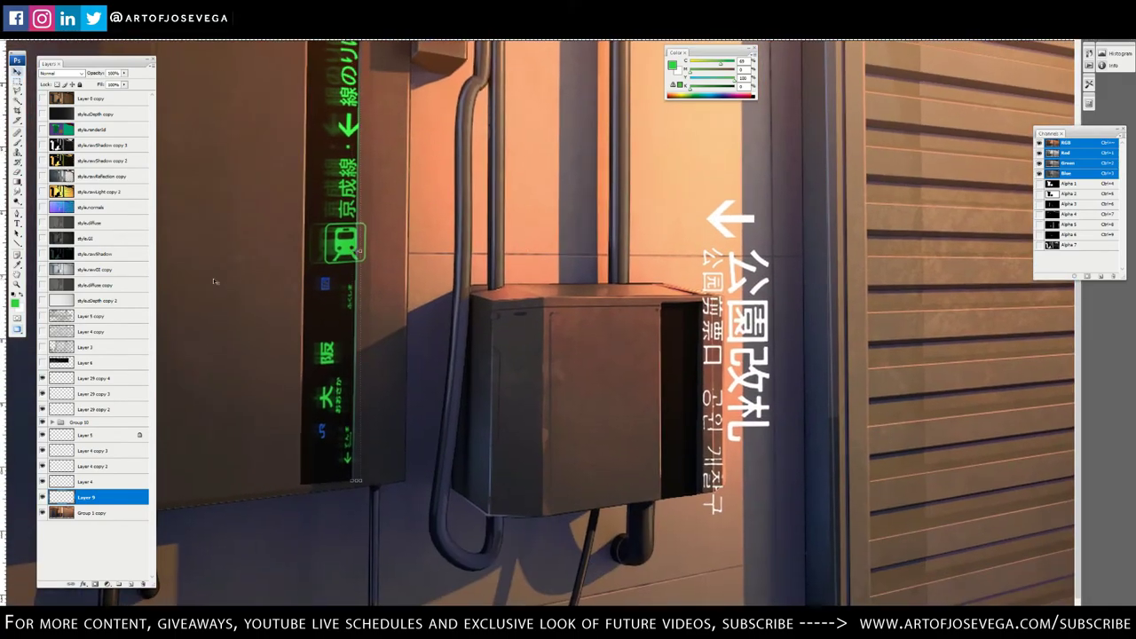
left_click_drag(208, 267, 341, 309)
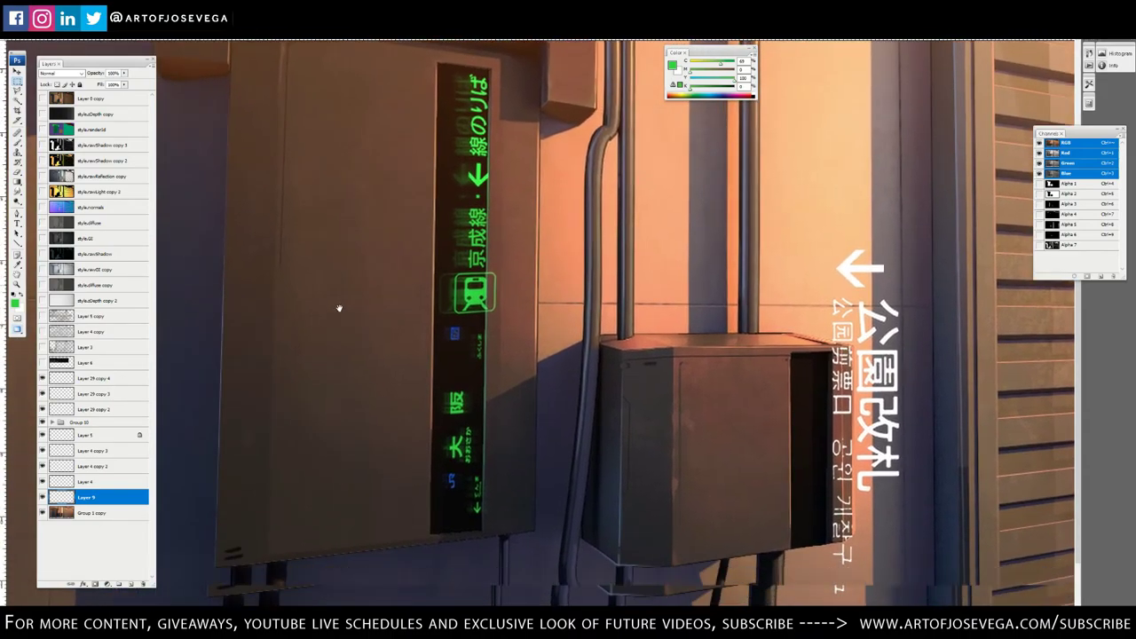
left_click(44, 380)
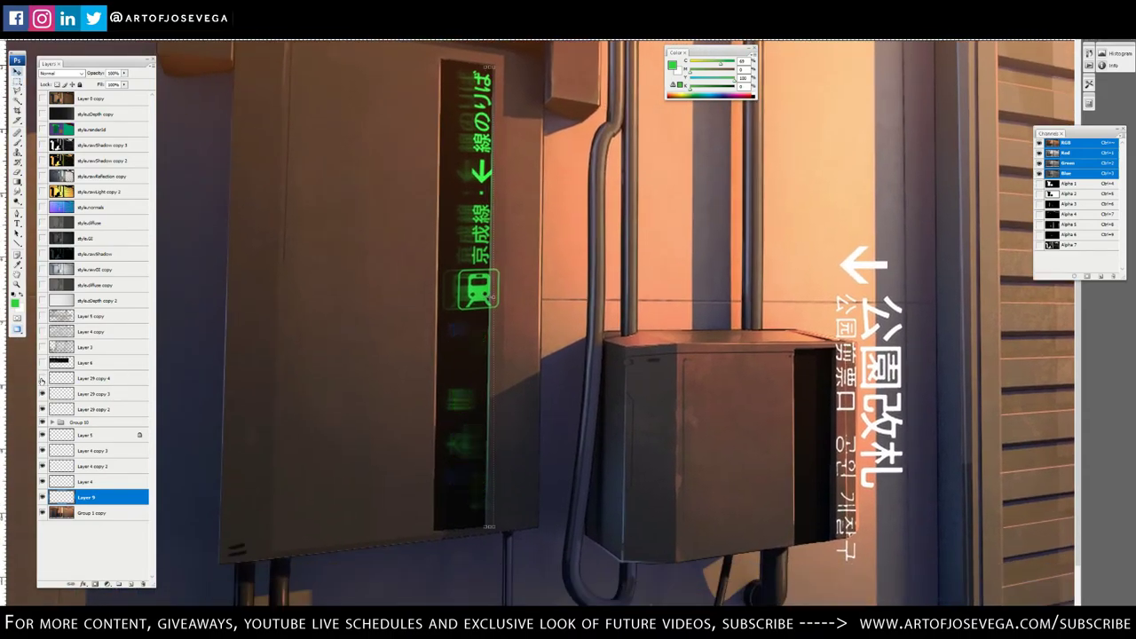
left_click(98, 378)
left_click(98, 410, "shift")
key("Left")
key("Left")
key("Left")
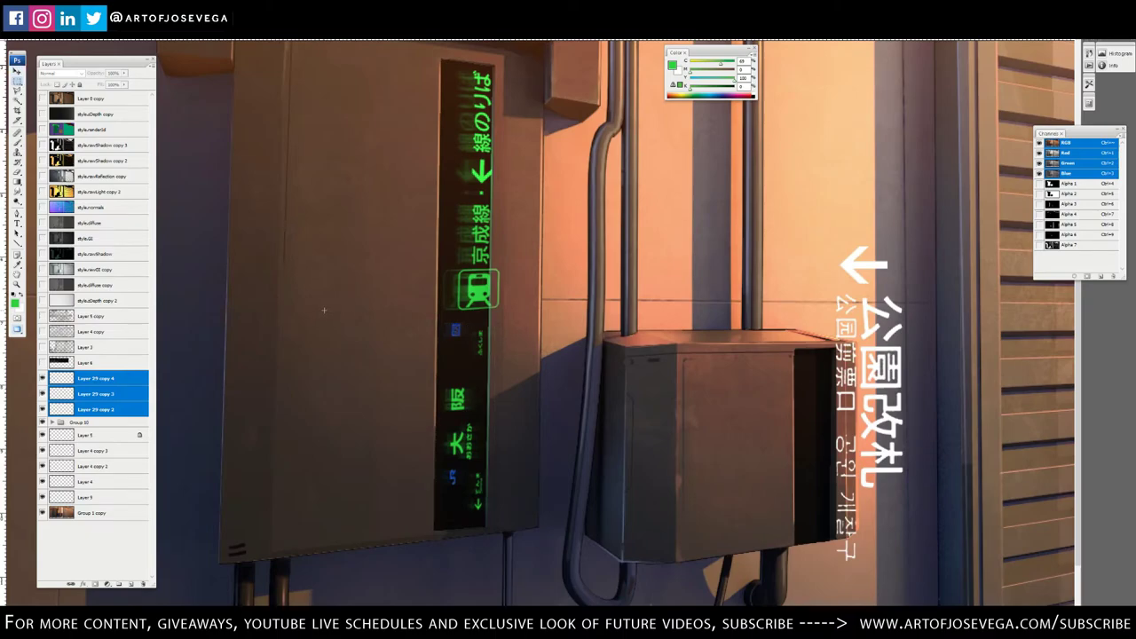
On the green edge line's layer, touch up the strip's upper edge with brown and dark tones sampled around it
left_click_drag(374, 316, 310, 406)
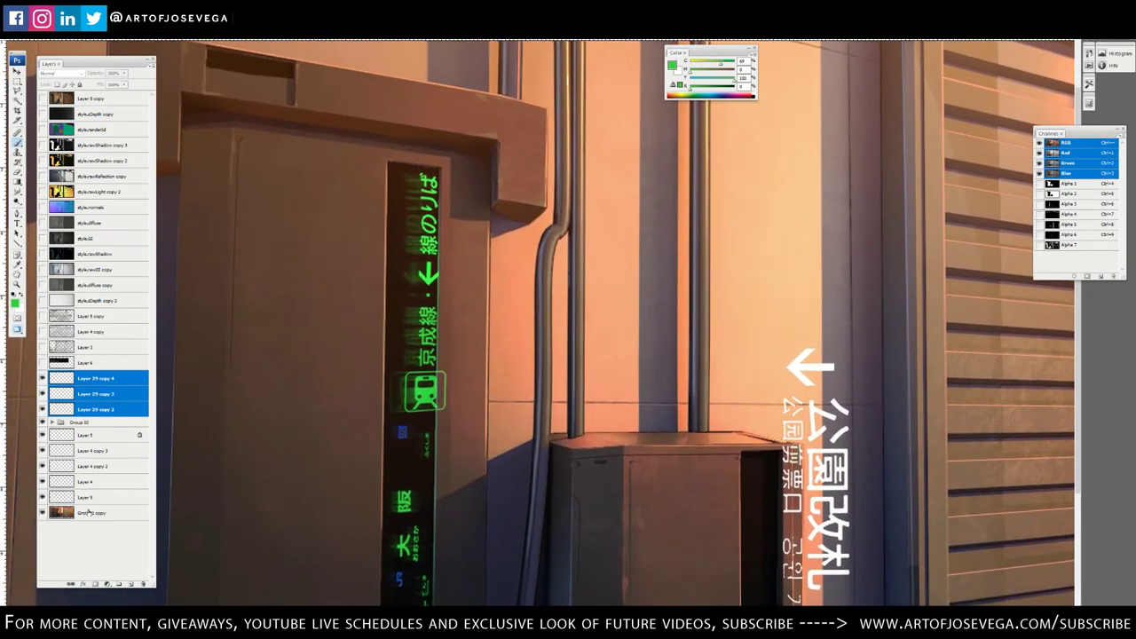
left_click(87, 498)
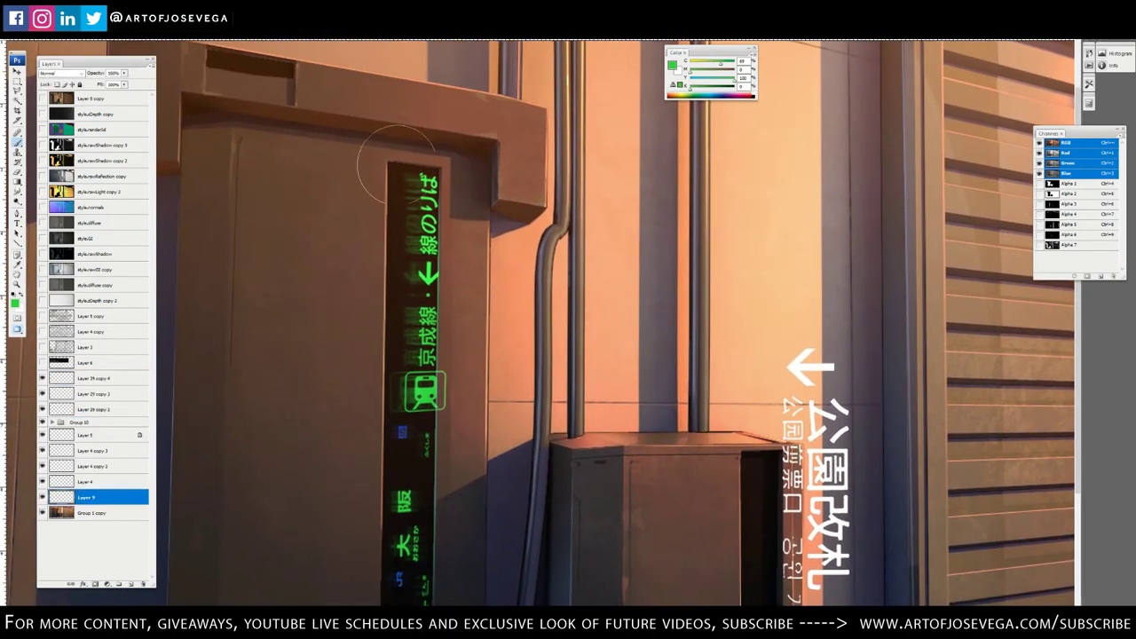
key("ctrl+plus")
left_click_drag(352, 142, 445, 221)
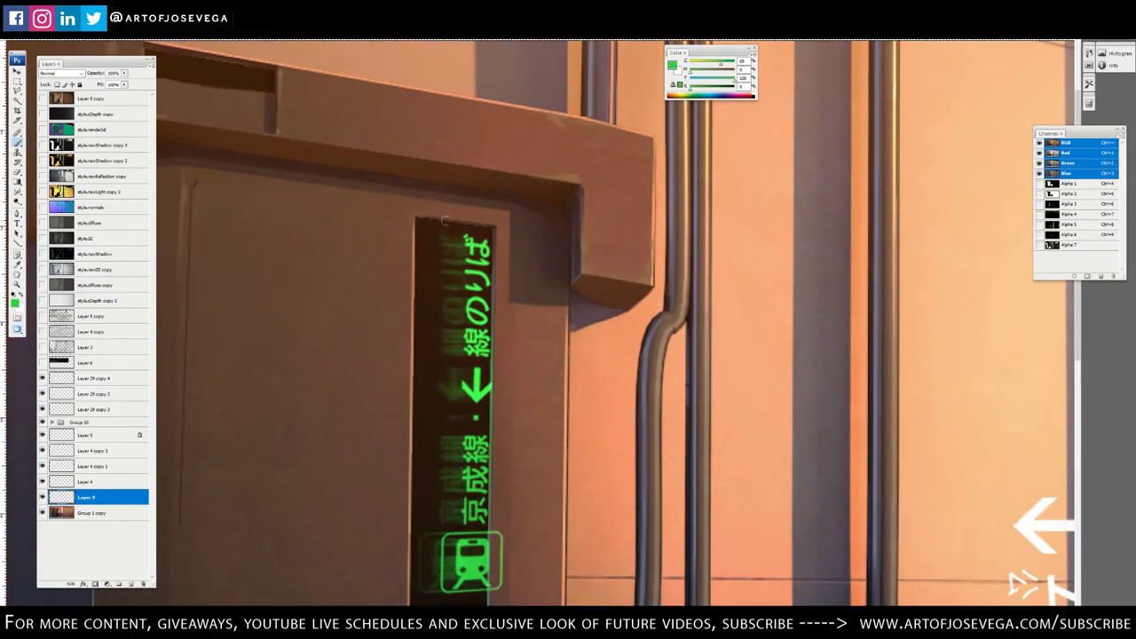
left_click(478, 227, "alt")
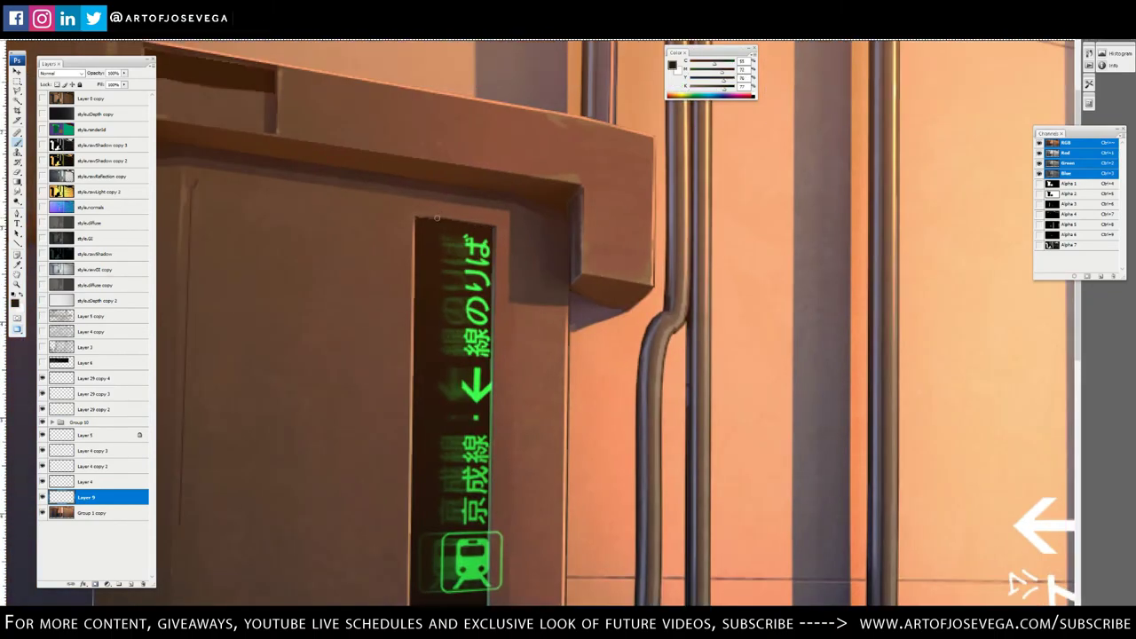
left_click(495, 229, "alt")
left_click(424, 211, "alt")
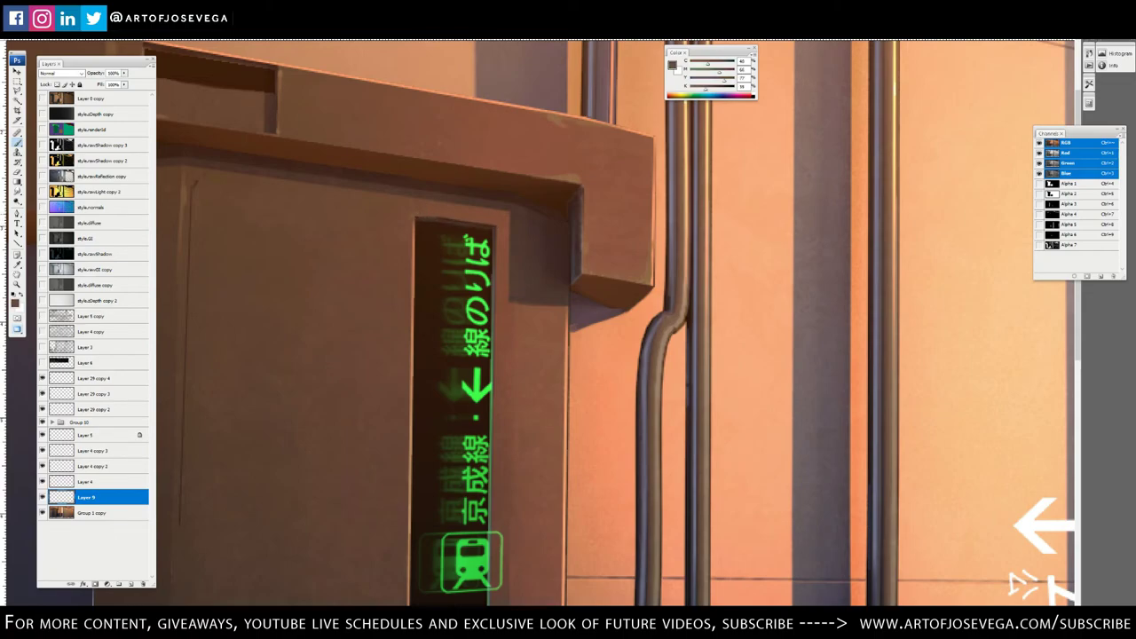
left_click_drag(427, 211, 439, 212)
left_click(483, 224, "alt")
Paint small dark screw dots on the large wall box along both sides of the sign strip, using sampled dark tones
left_click(435, 234, "alt")
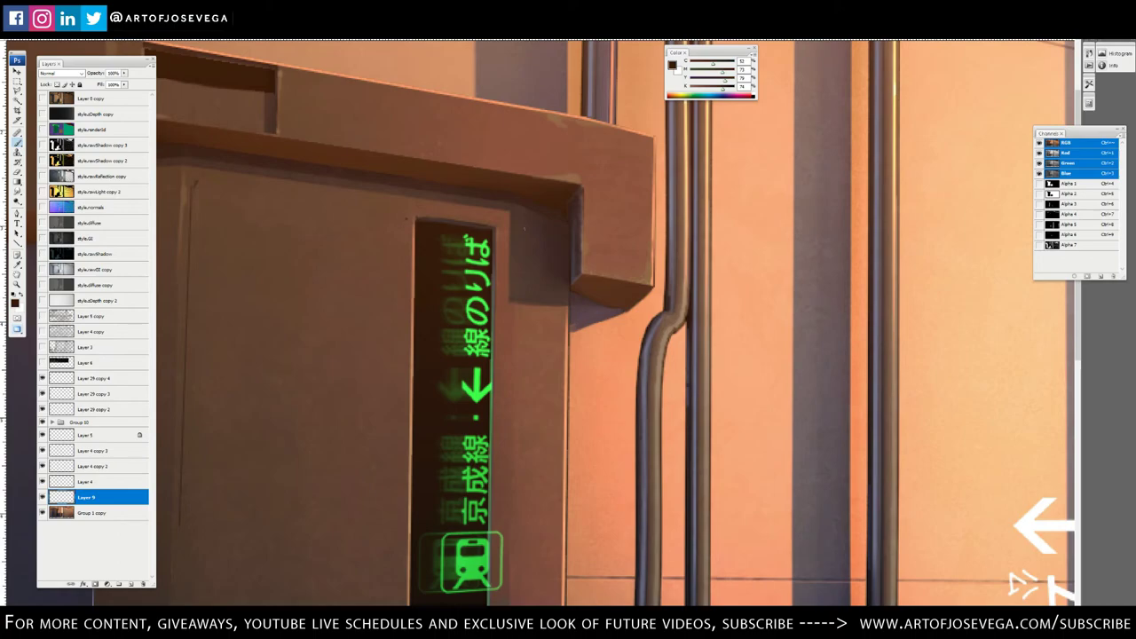
left_click_drag(512, 289, 545, 169)
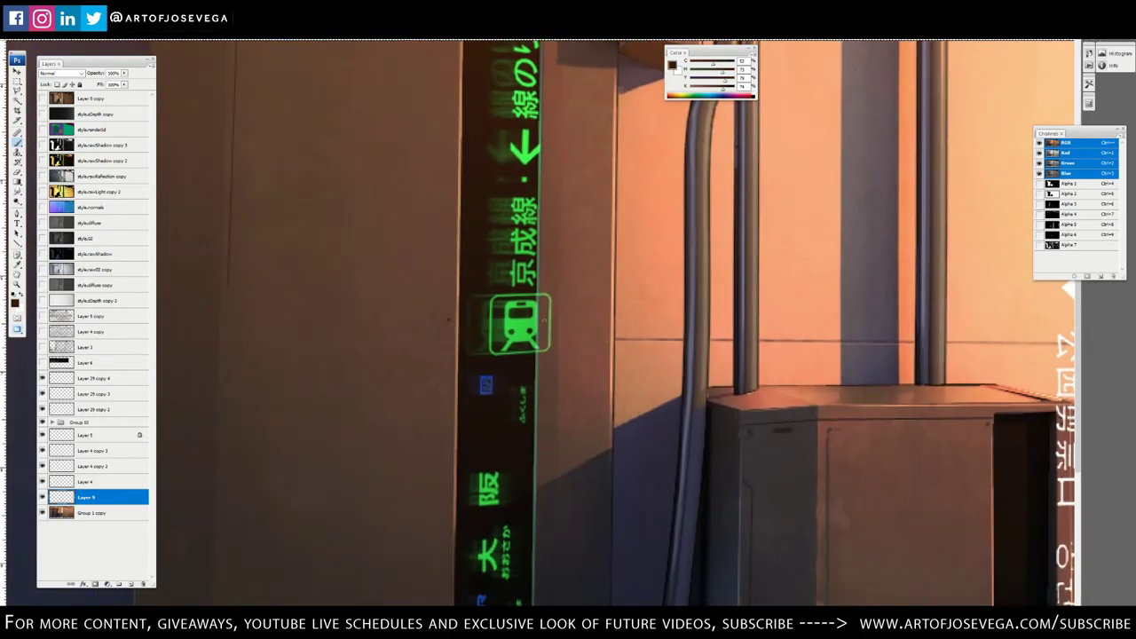
left_click_drag(521, 364, 573, 195)
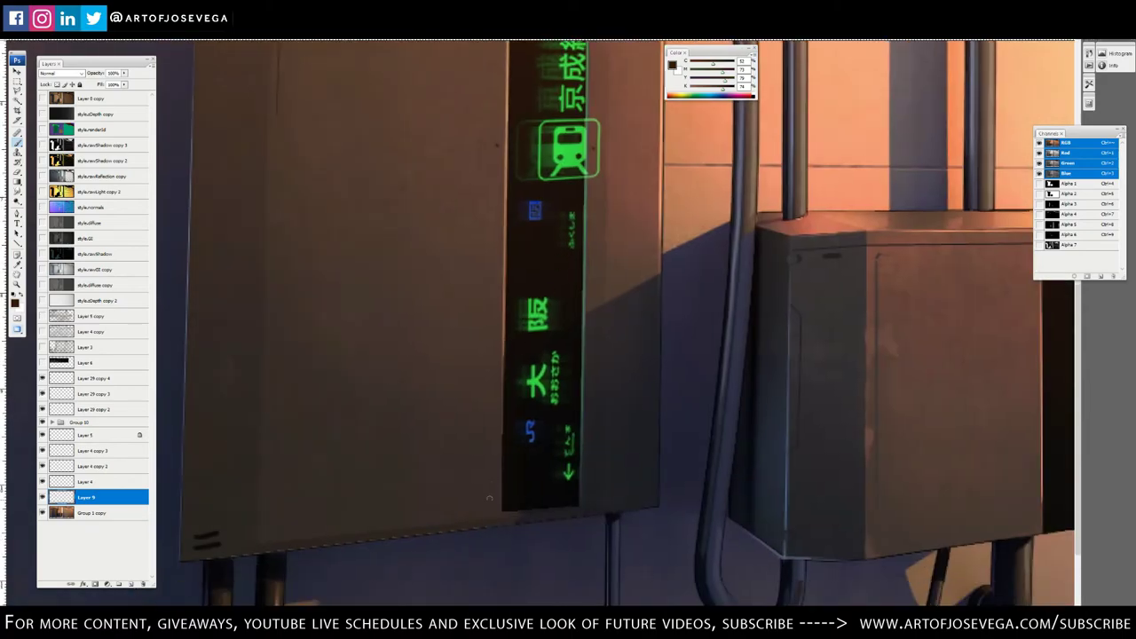
left_click(575, 494, "alt")
key("ctrl+minus")
key("ctrl+minus")
key("ctrl+minus")
key("ctrl+minus")
key("ctrl+minus")
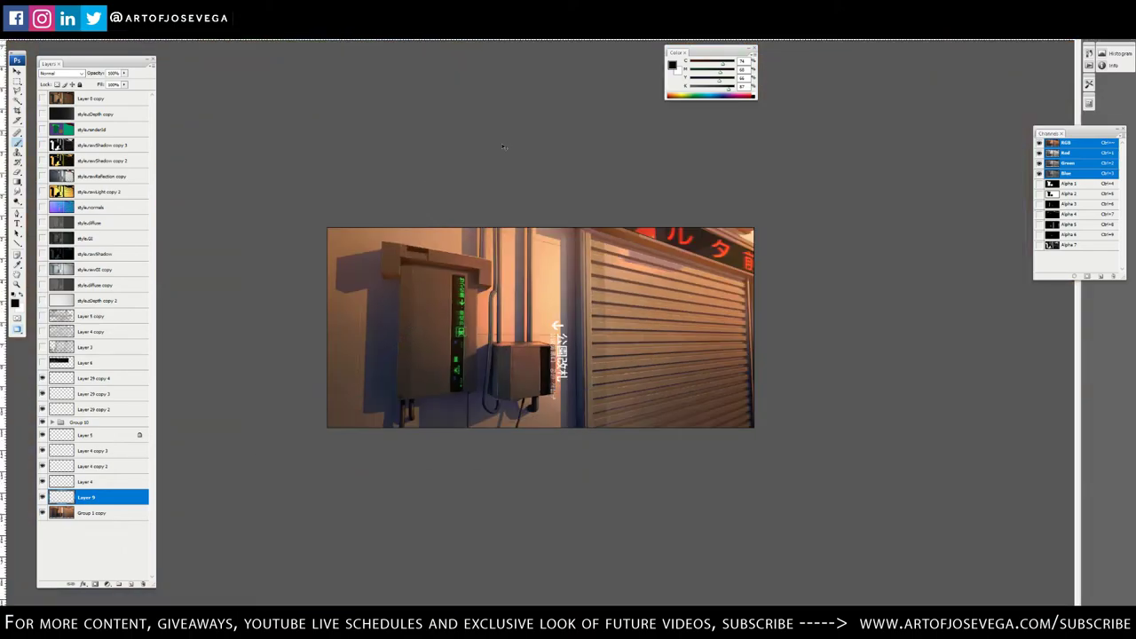
scroll(472, 336, "up", 2)
scroll(477, 399, "up", 3)
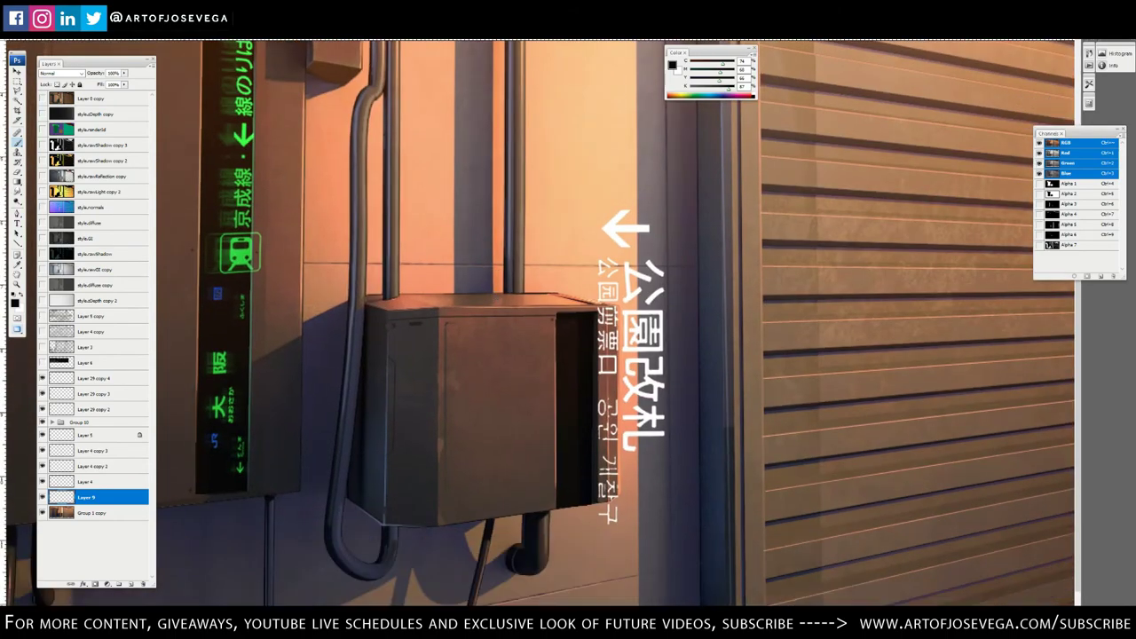
Check which layer holds the white park-gate lettering and move that layer above the green station lettering layers
left_click(42, 435)
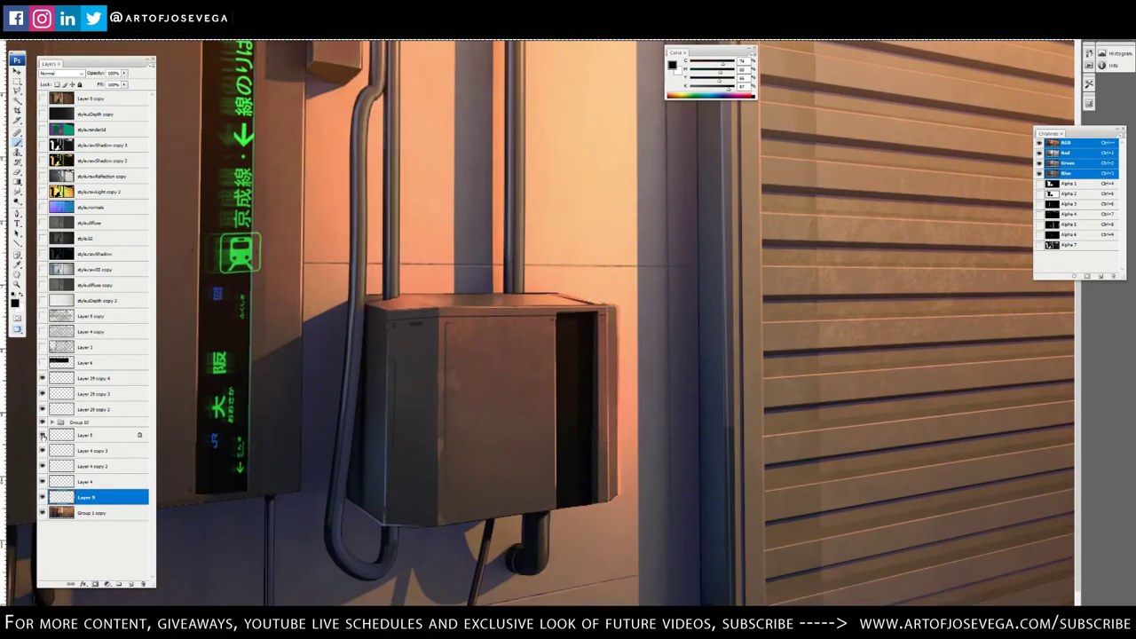
left_click(42, 435)
left_click(105, 436)
left_click_drag(105, 436, 80, 378)
Group the six green lettering layers, together with their existing group, leaving the painted detail layer below out
left_click(92, 398)
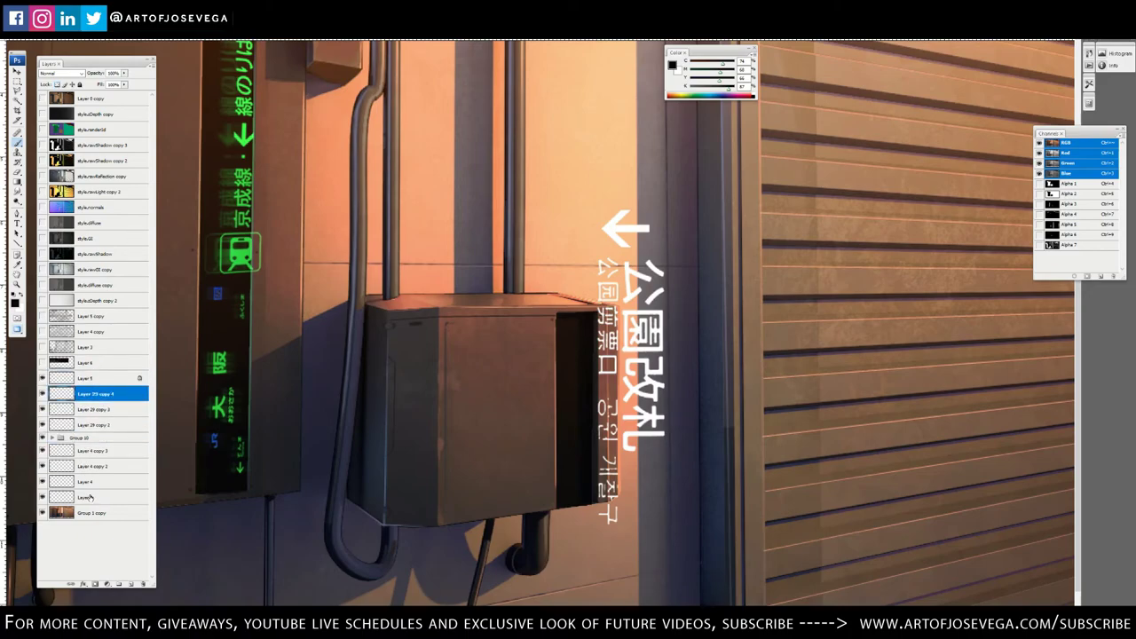
left_click(90, 498, "shift")
left_click(81, 500, "ctrl")
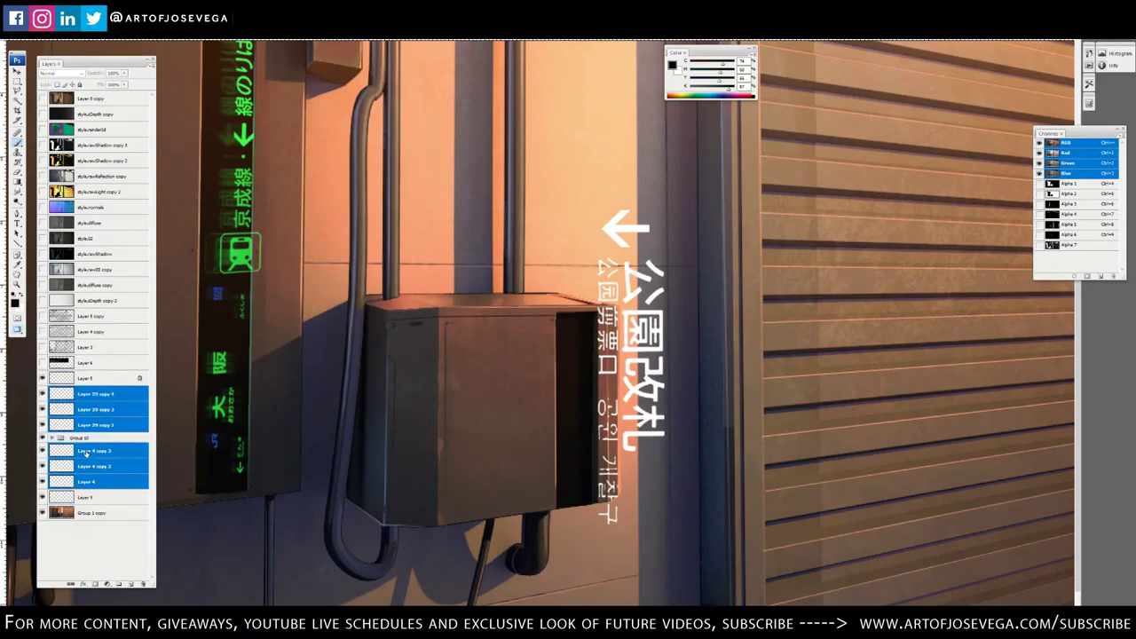
key("ctrl+g")
key("ctrl+0")
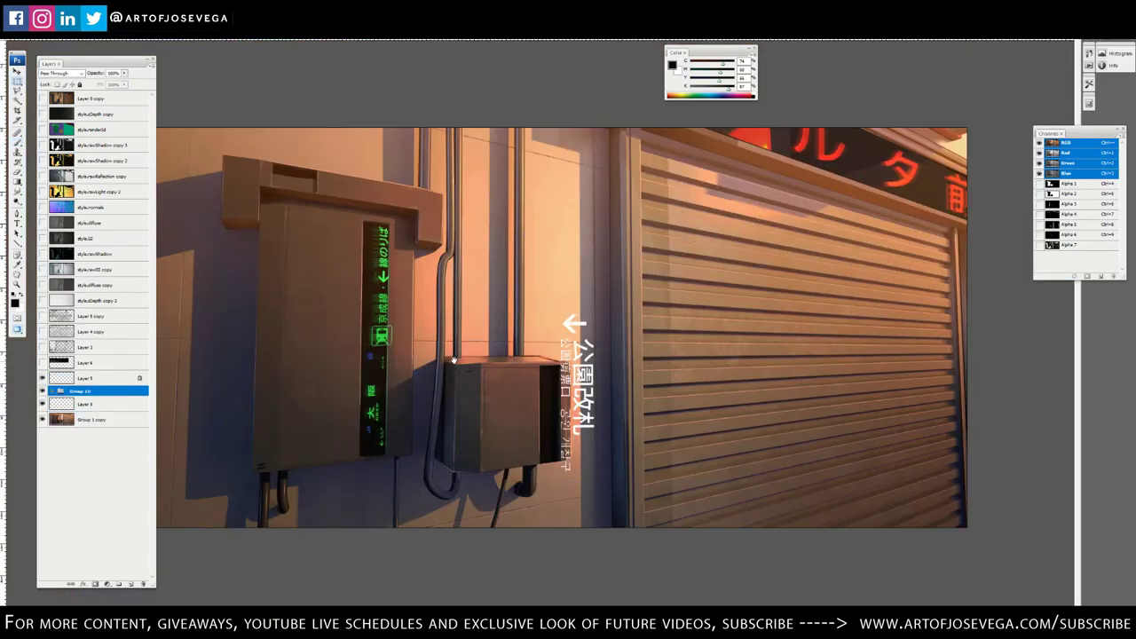
Fill the white park-gate lettering with the blue sampled from the small characters on the large box's sign strip
key("ctrl+plus")
key("alt+bracketright")
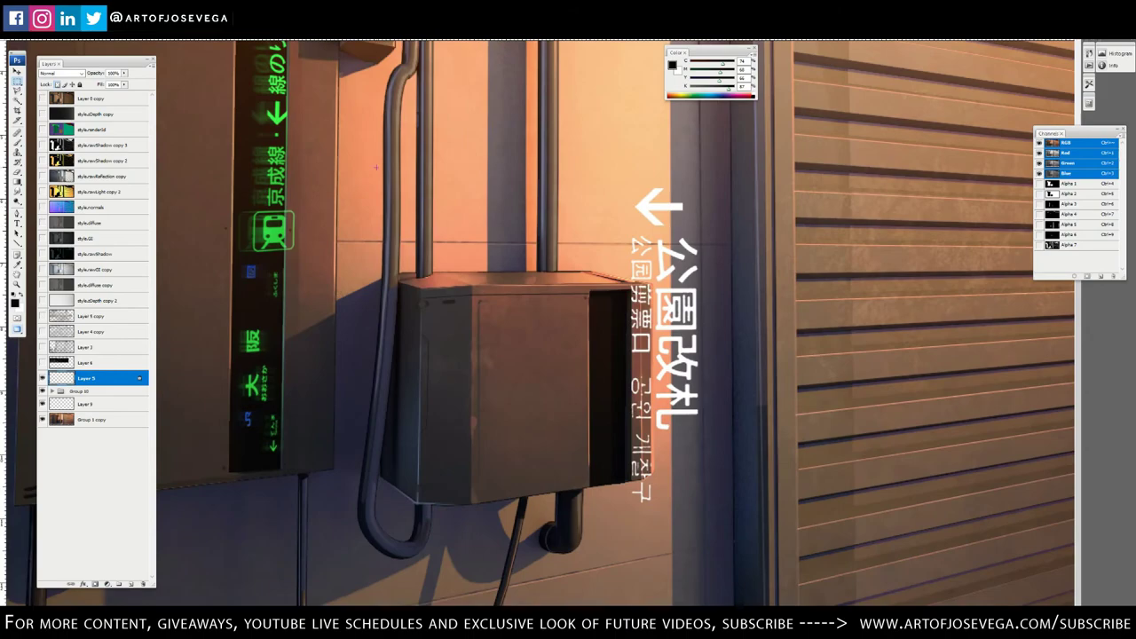
key("b")
left_click(249, 418, "alt")
left_click(248, 419, "alt")
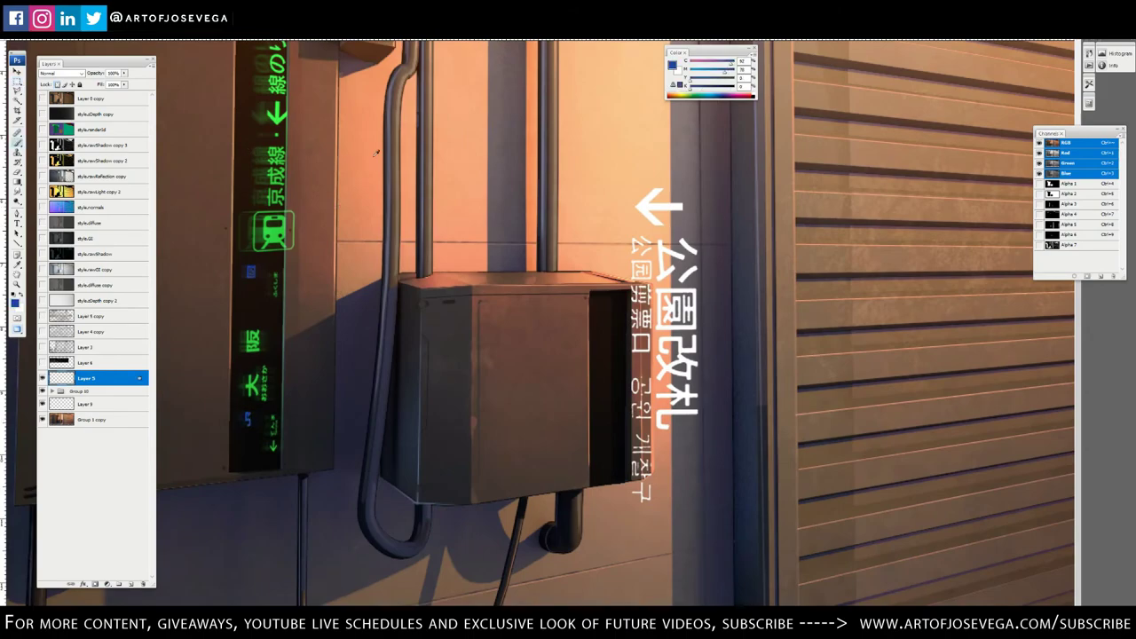
key("alt+shift+BackSpace")
Scale the blue lettering down and move it onto the dark strip of the small wall box
key("ctrl+t")
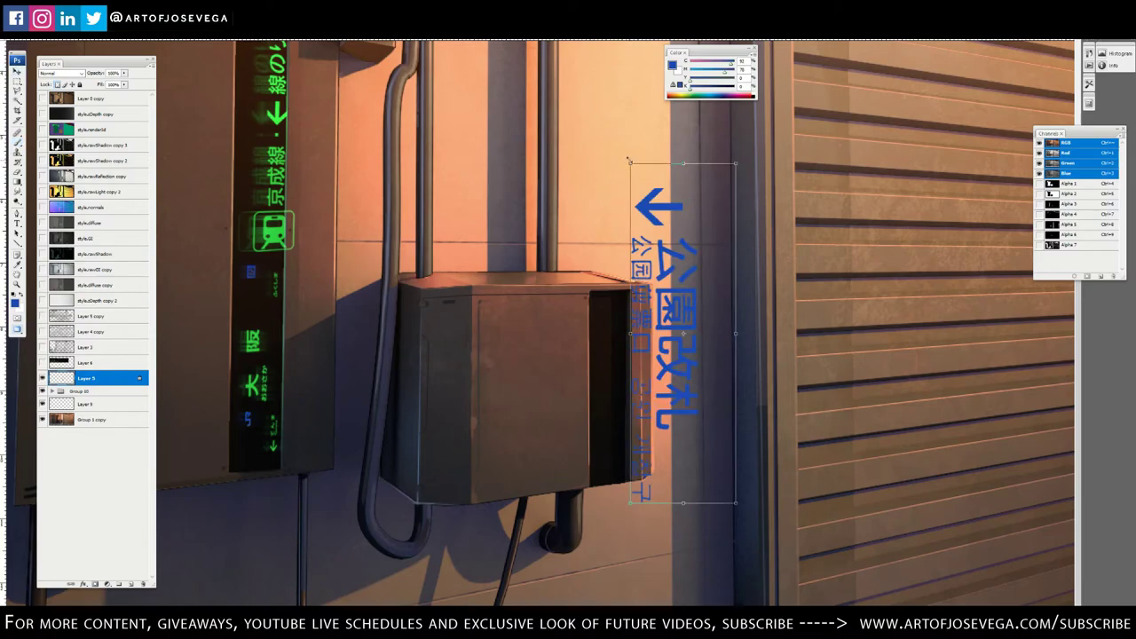
left_click_drag(737, 163, 685, 240)
key("Return")
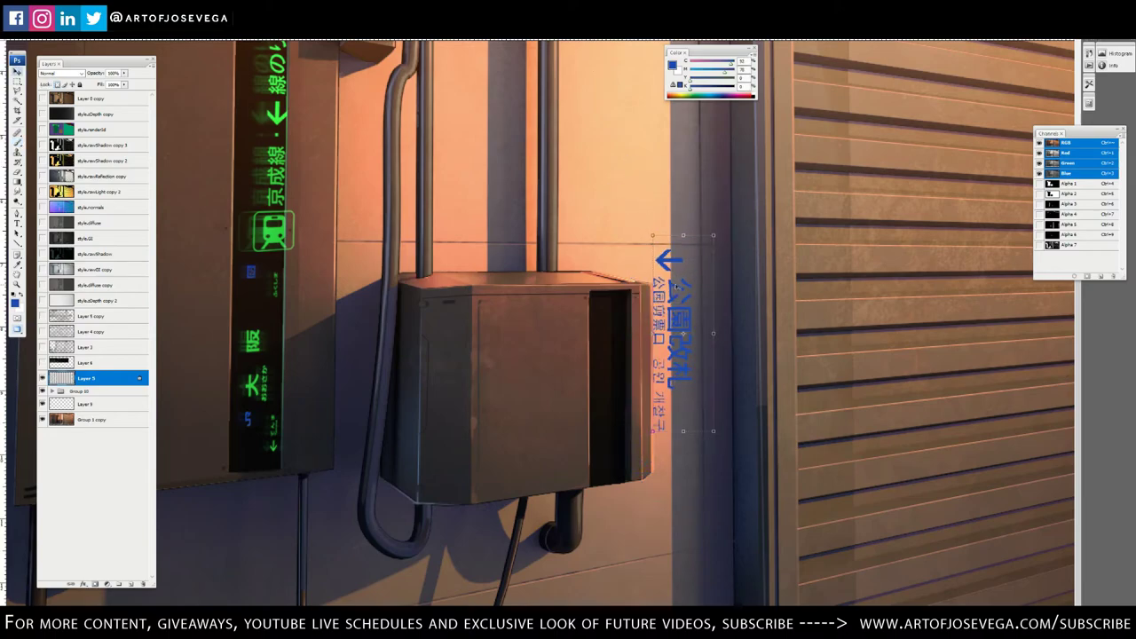
left_click_drag(676, 289, 608, 352)
key("ctrl+t")
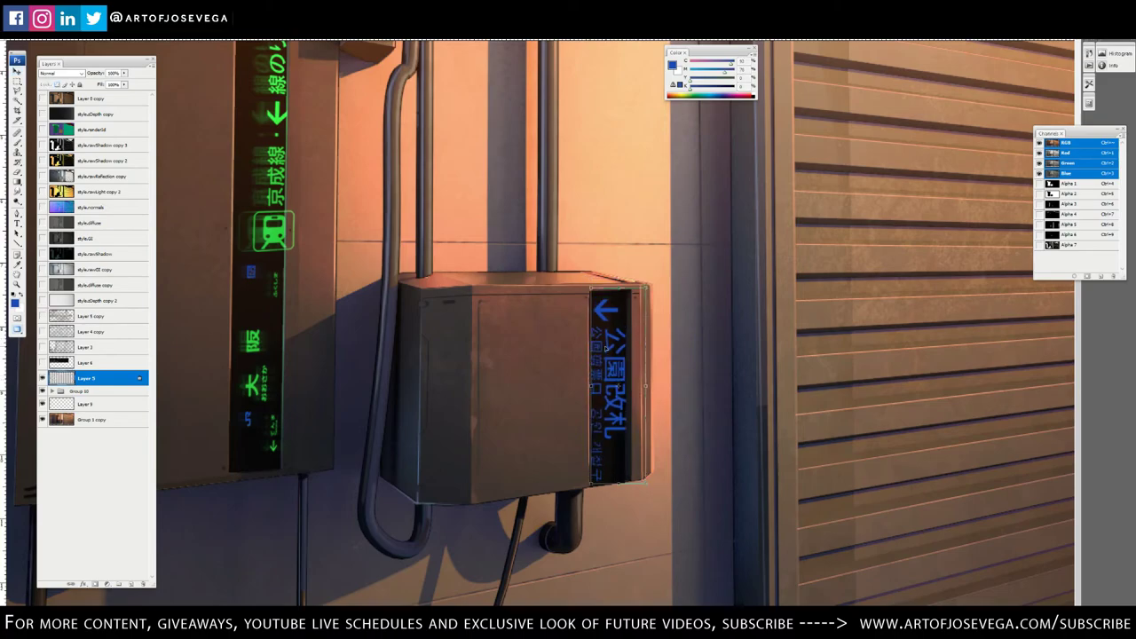
Nudge the blue lettering upward, narrow it slightly and fit it inside the small box's dark strip
key("Up")
key("Up")
key("Up")
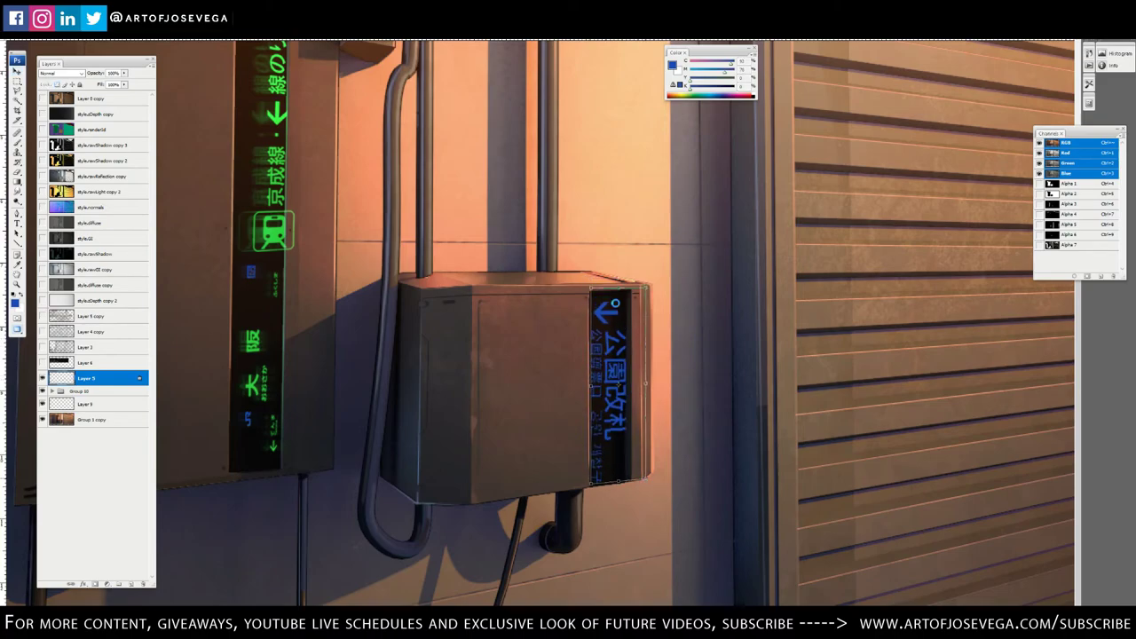
left_click_drag(646, 384, 638, 383)
left_click_drag(639, 288, 638, 292)
left_click_drag(614, 340, 619, 317)
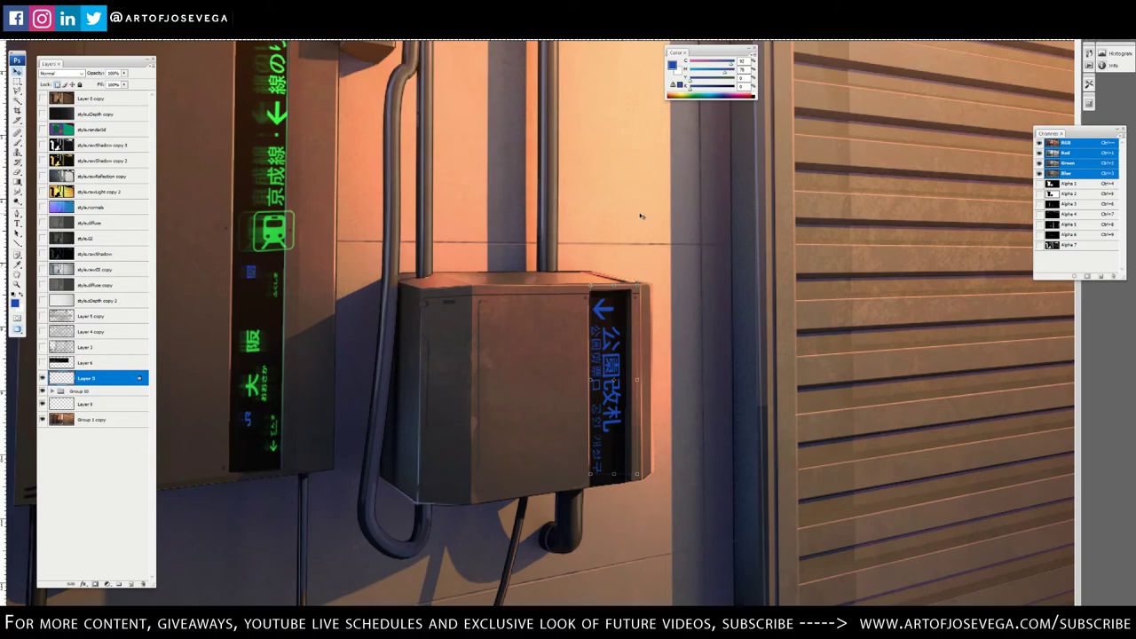
Duplicate the blue lettering layer twice and apply the motion blur to the lower copy
key("ctrl+j")
key("ctrl+j")
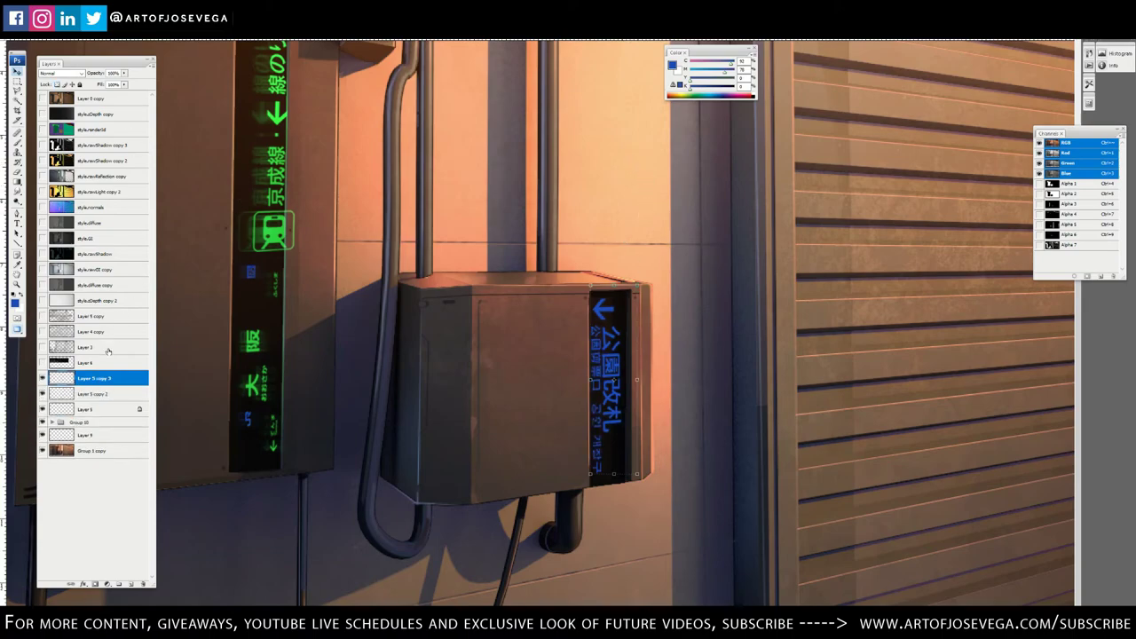
left_click(87, 391)
left_click(106, 29)
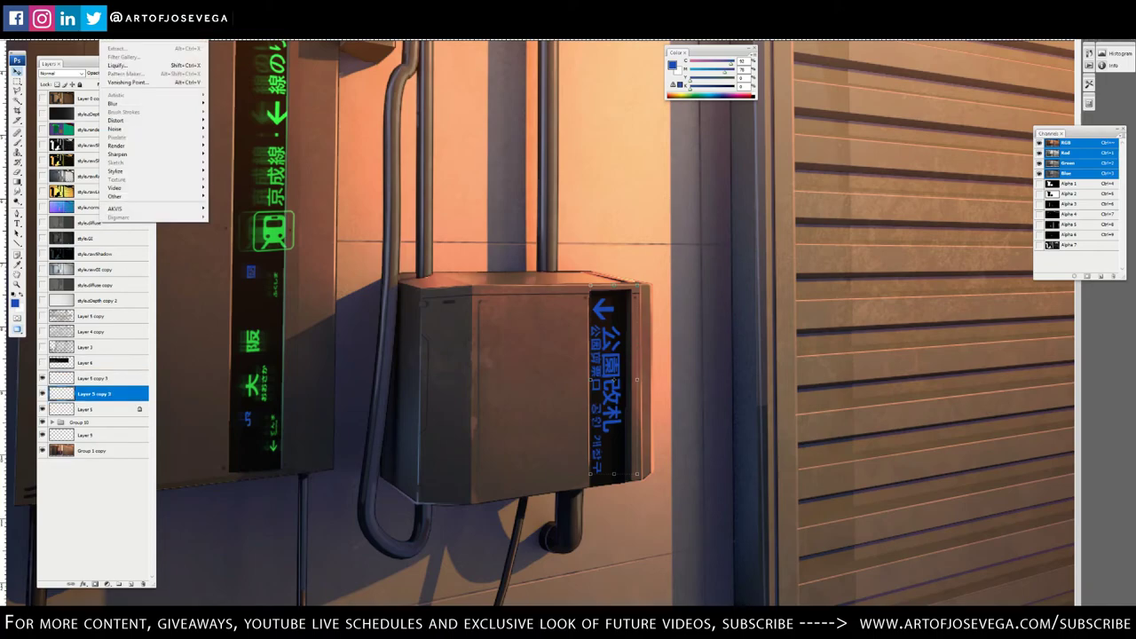
left_click(124, 25)
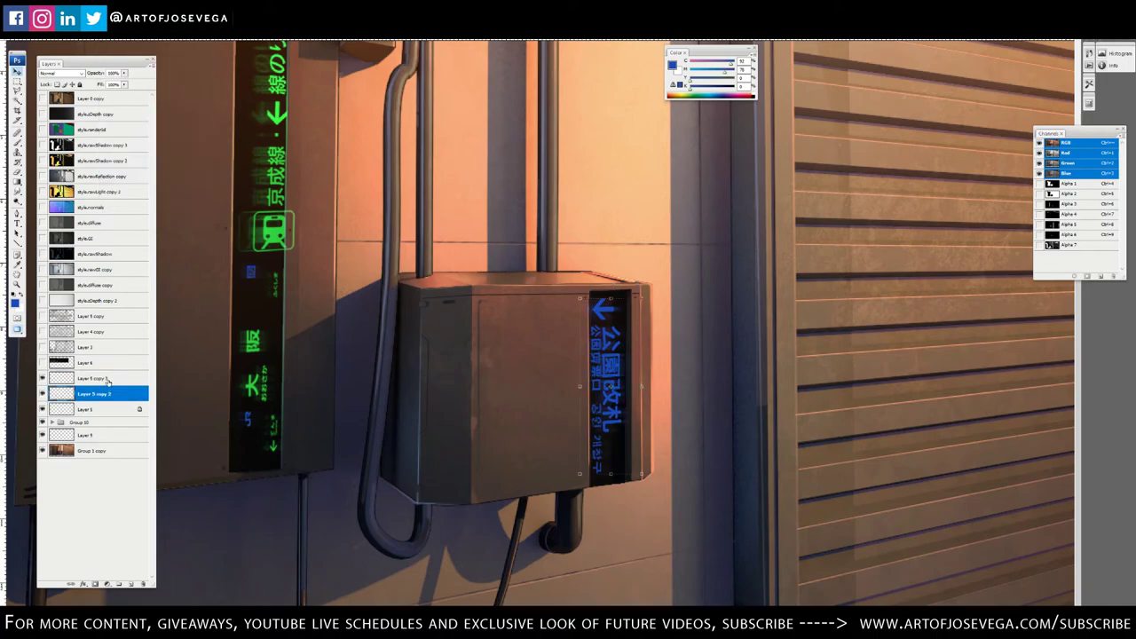
Select both blue lettering copies and shift them slightly to the right of the original lettering
left_click(107, 382, "shift")
key("Return")
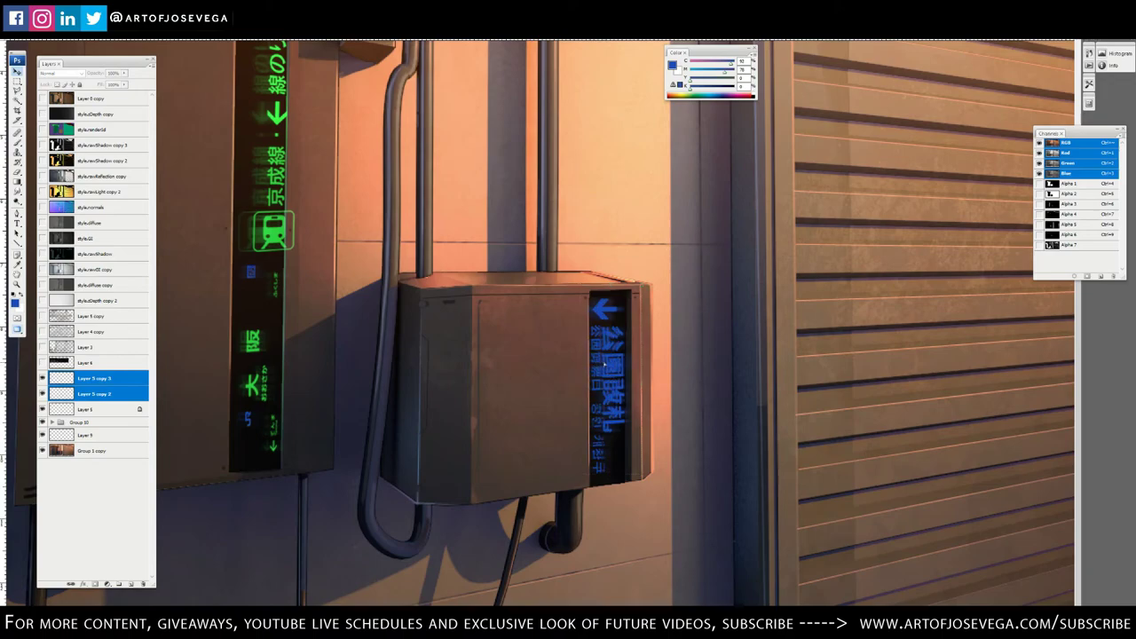
left_click_drag(606, 364, 609, 364)
key("ctrl+t")
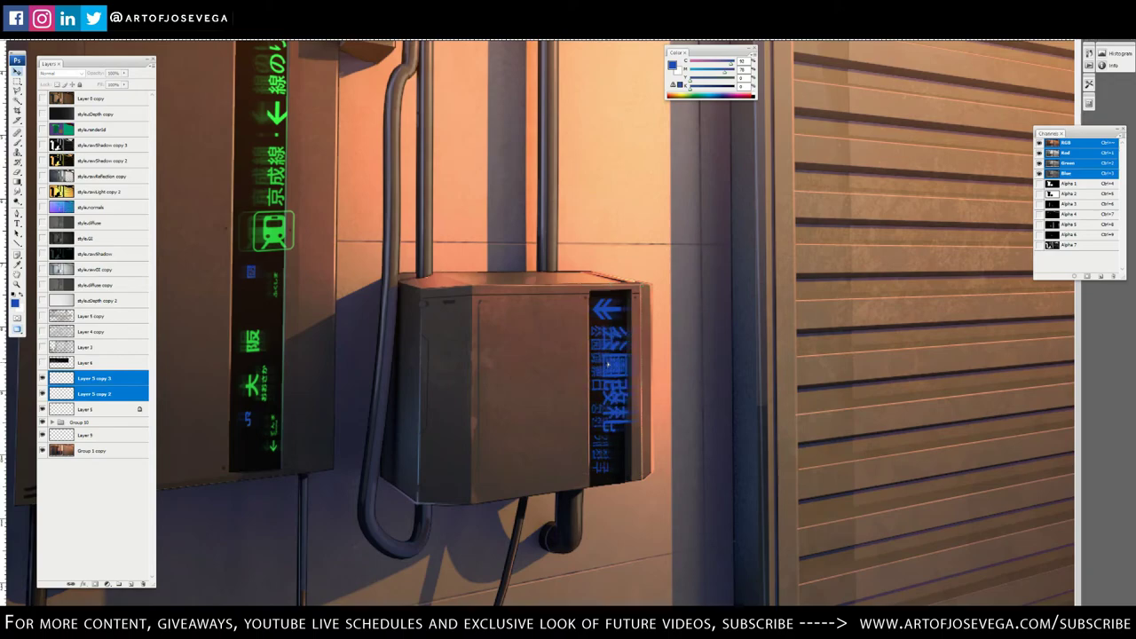
Set the upper blue lettering copy's blend mode to Color Dodge
left_click(118, 382)
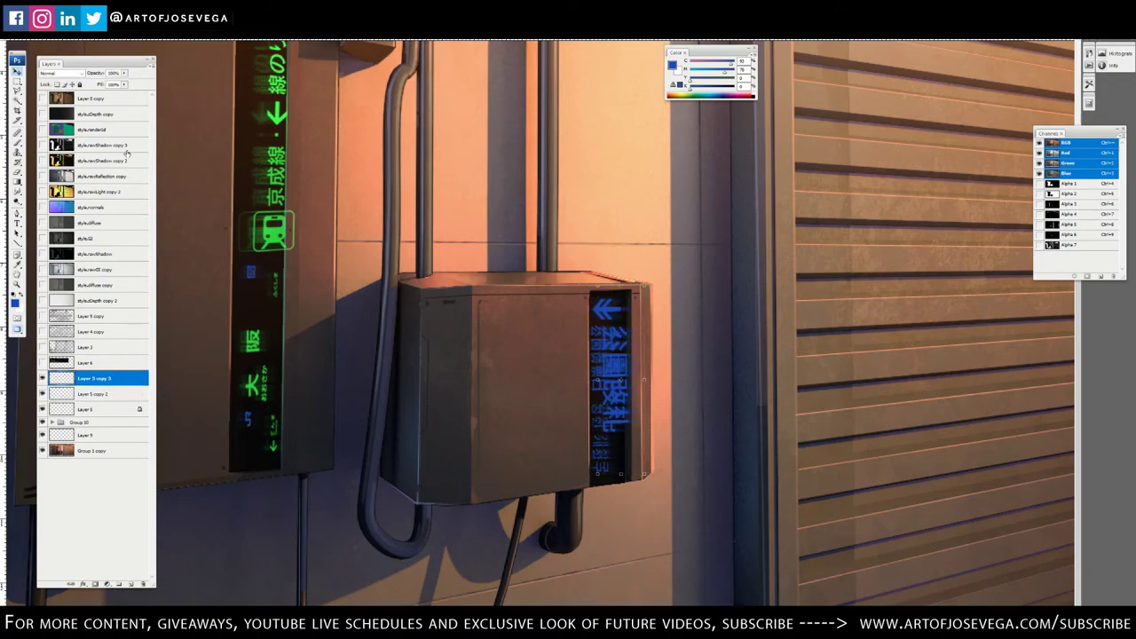
left_click(62, 73)
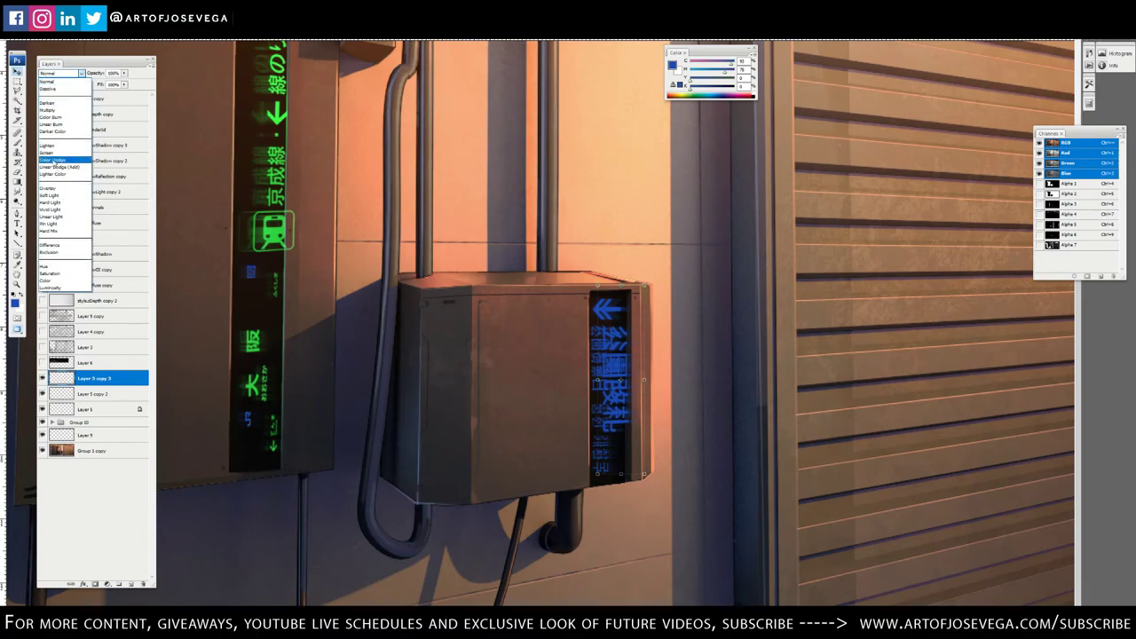
left_click(54, 160)
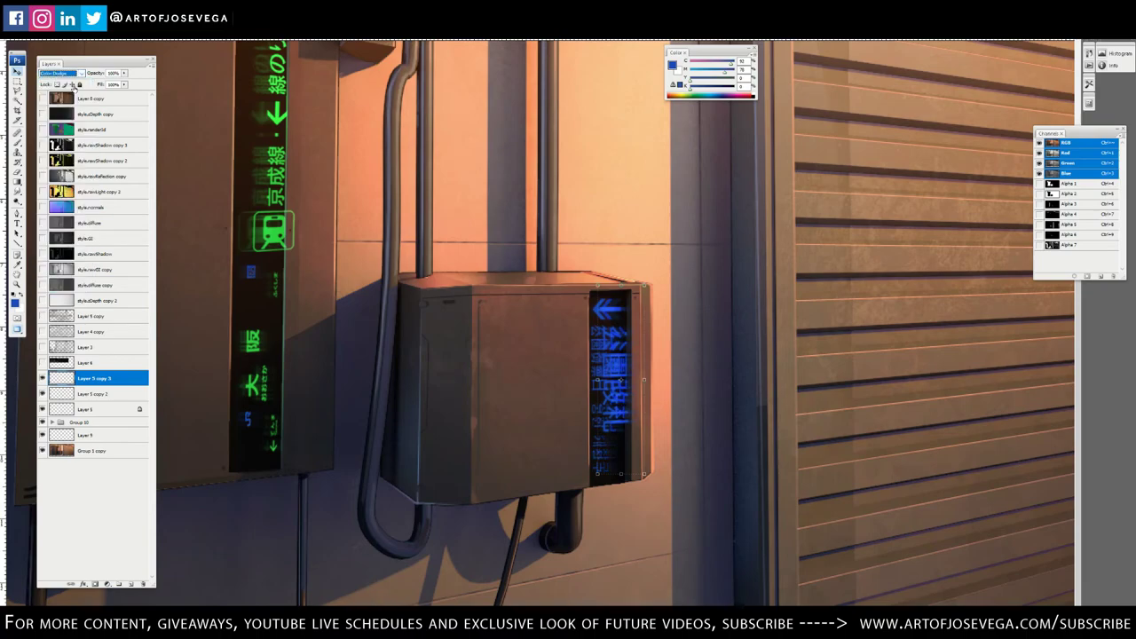
Set the opacity of the blurred blue lettering copy to 80%
left_click(88, 410)
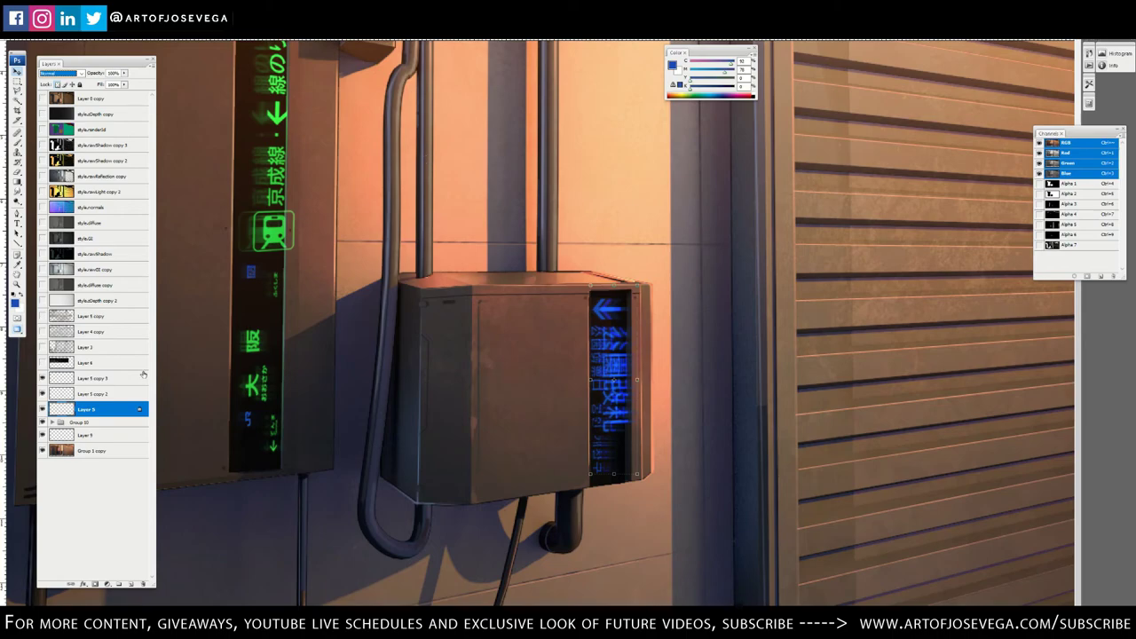
left_click(89, 395)
key("2")
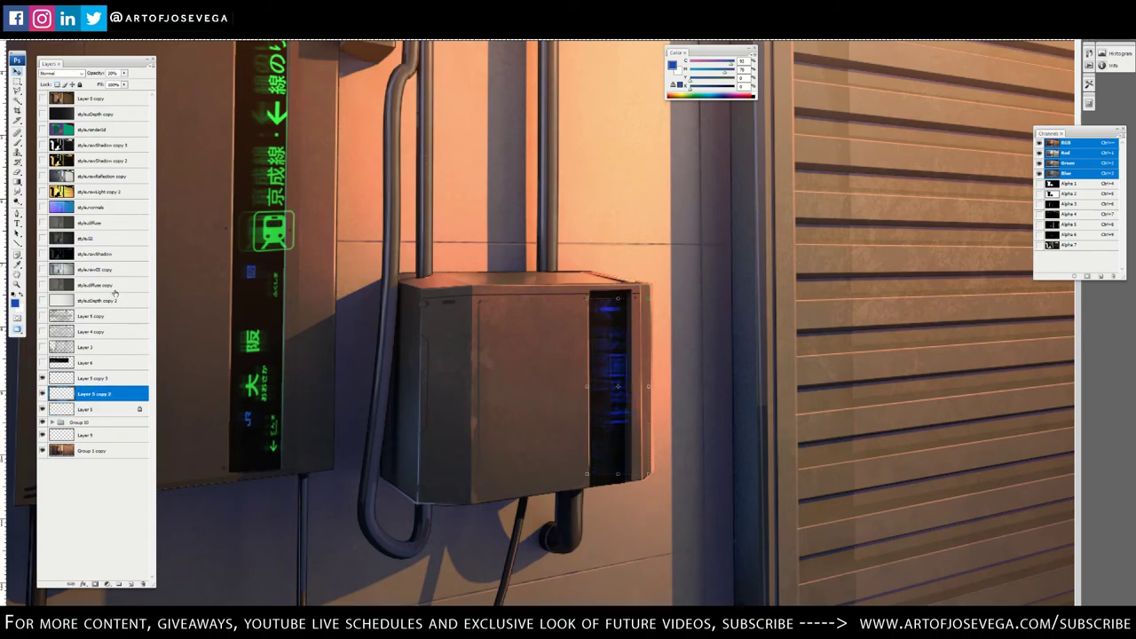
key("8")
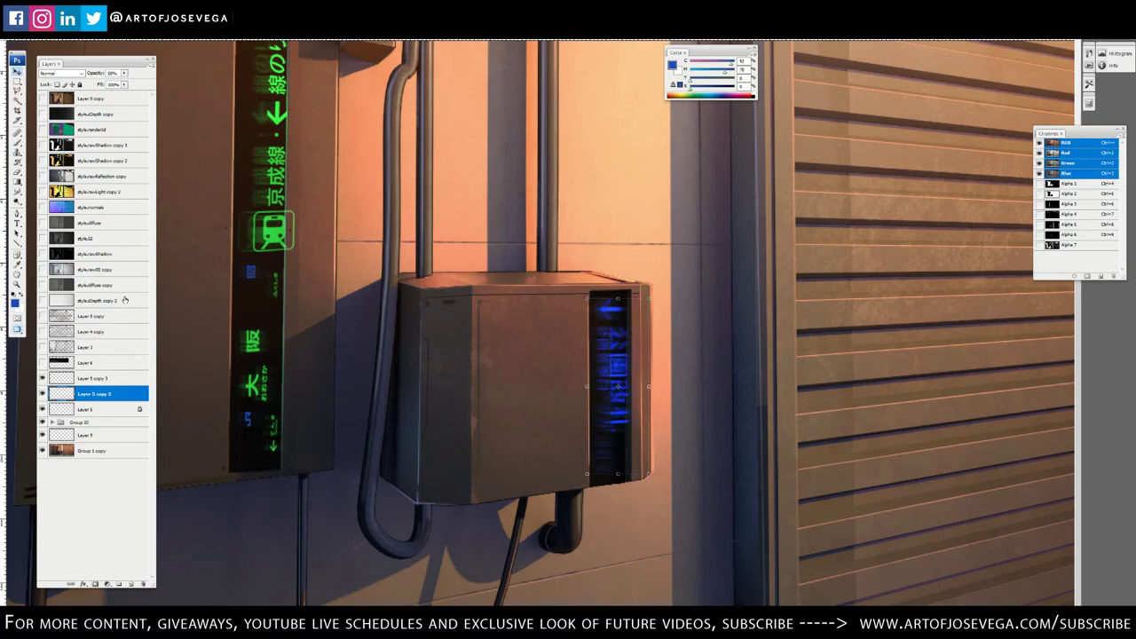
left_click_drag(300, 270, 500, 311)
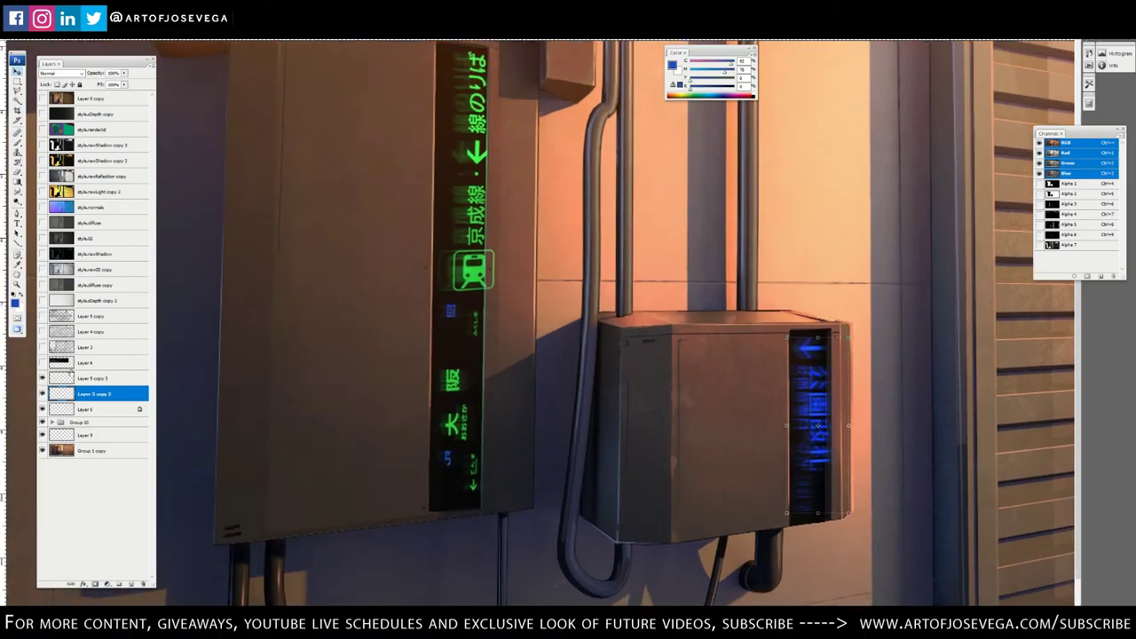
Expand the green lettering group, identify the sharp layer of the lower 大阪 lettering and set it to Color Dodge
left_click(52, 422)
scroll(49, 401, "down", 2)
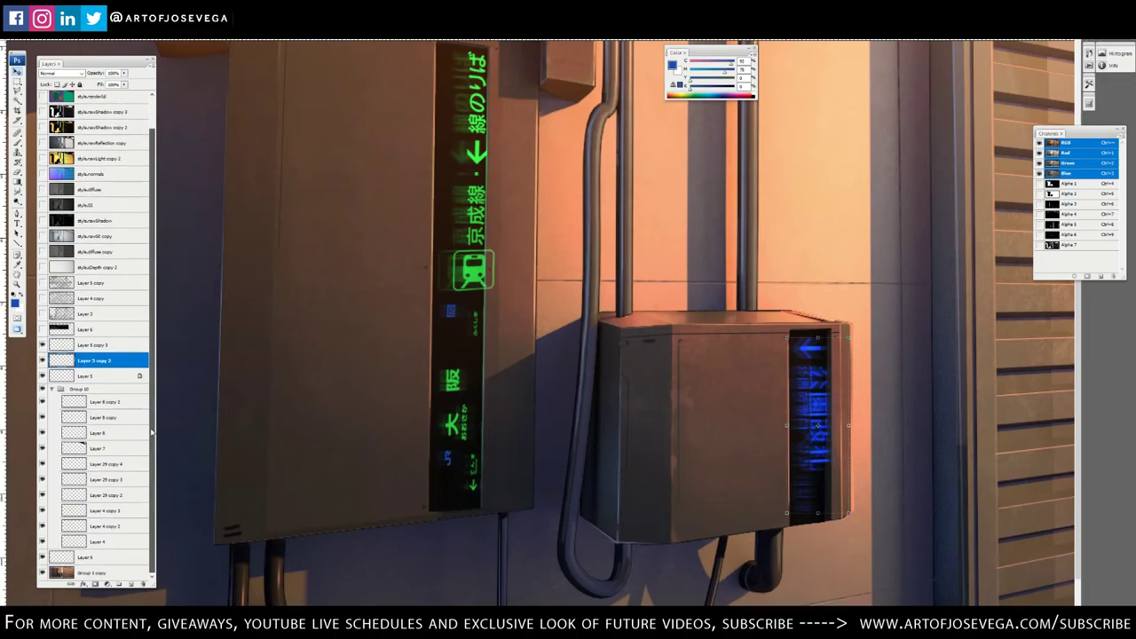
left_click_drag(366, 338, 429, 415)
left_click(42, 419)
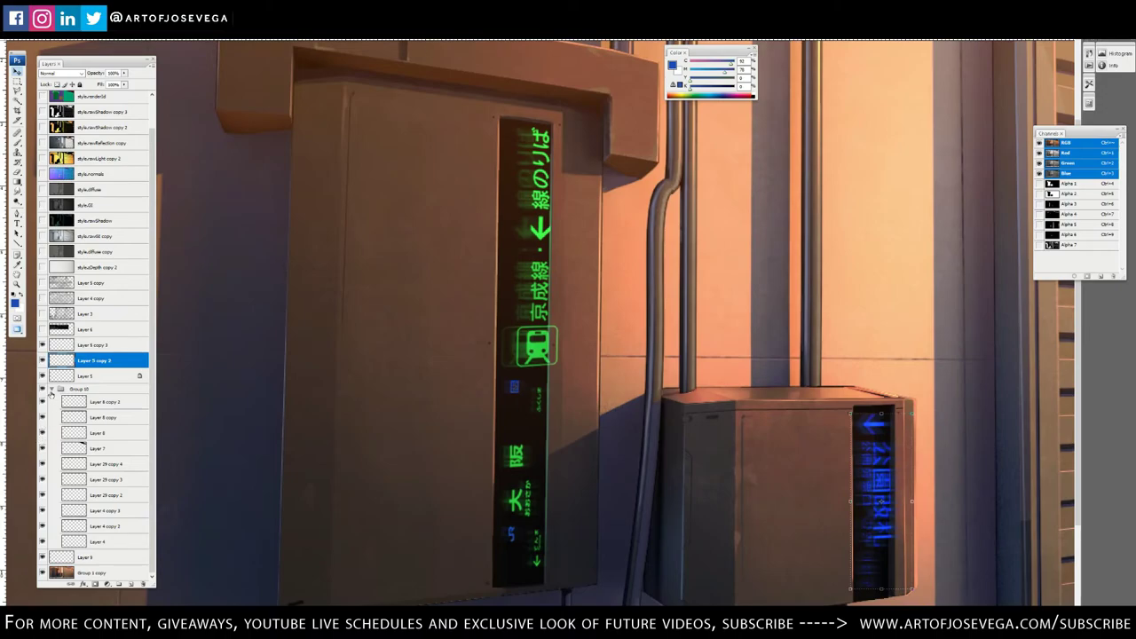
left_click(42, 466)
left_click(43, 466)
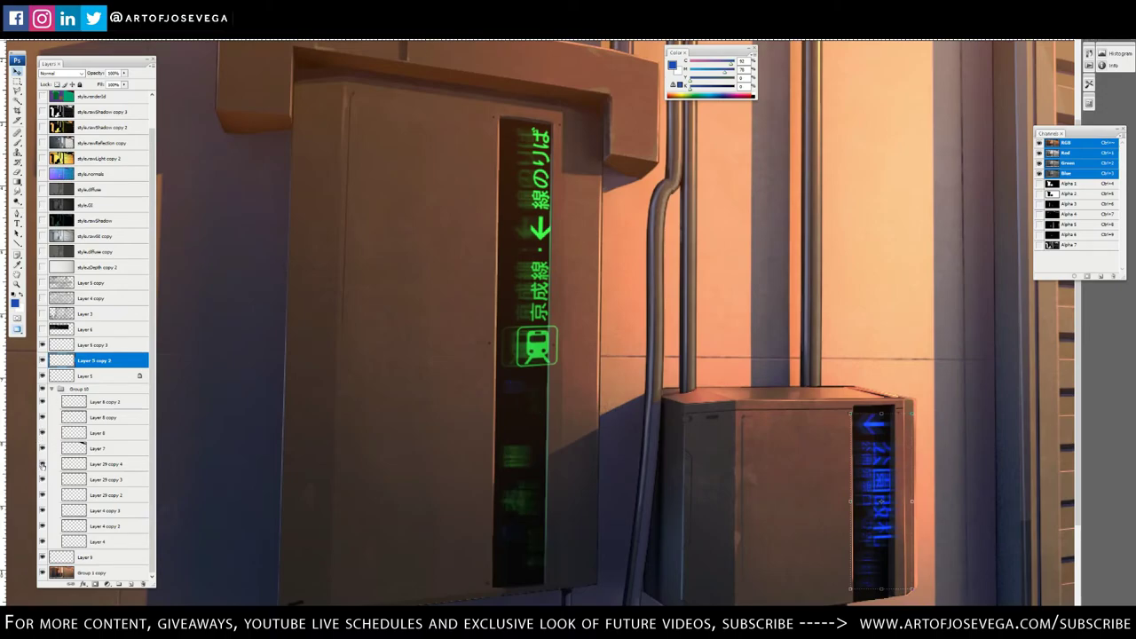
left_click(91, 464)
left_click(55, 76)
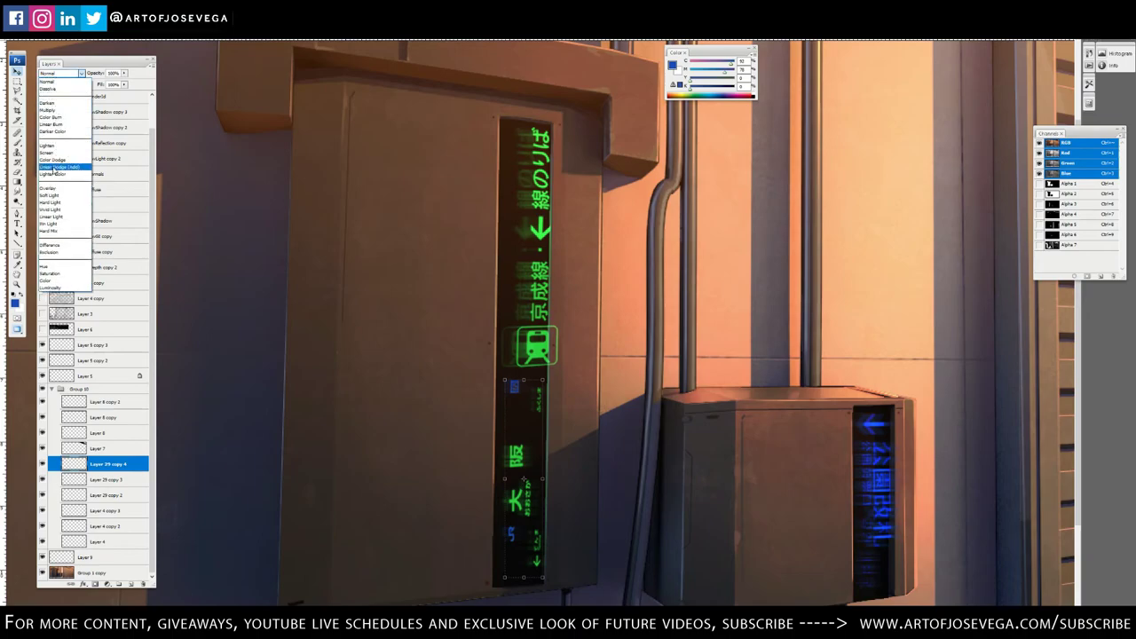
left_click(50, 165)
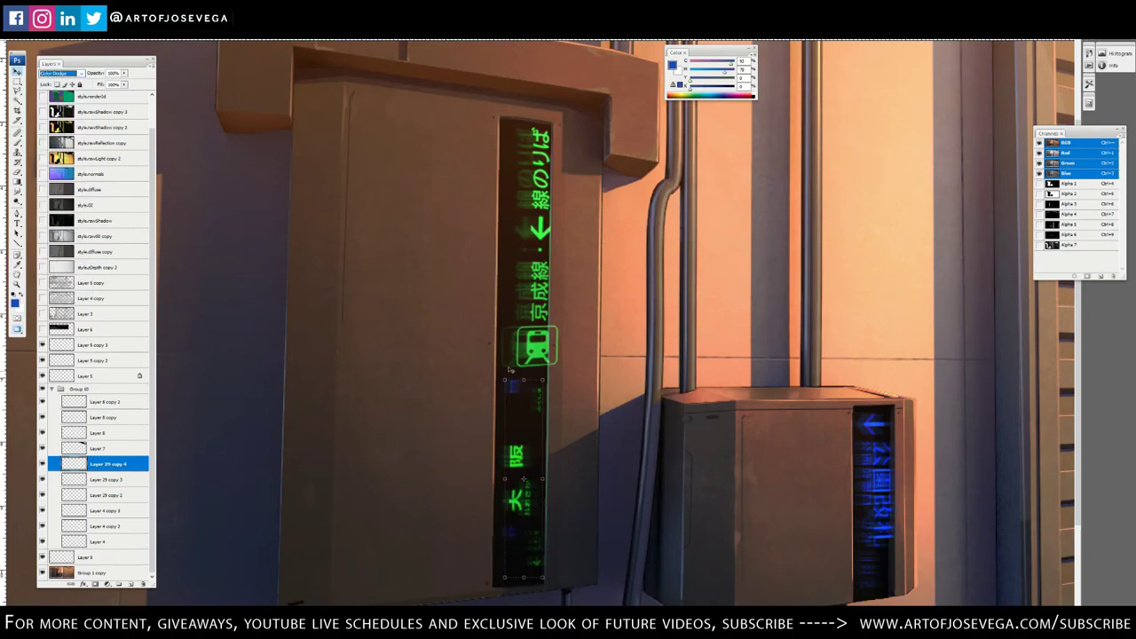
left_click_drag(382, 446, 388, 392)
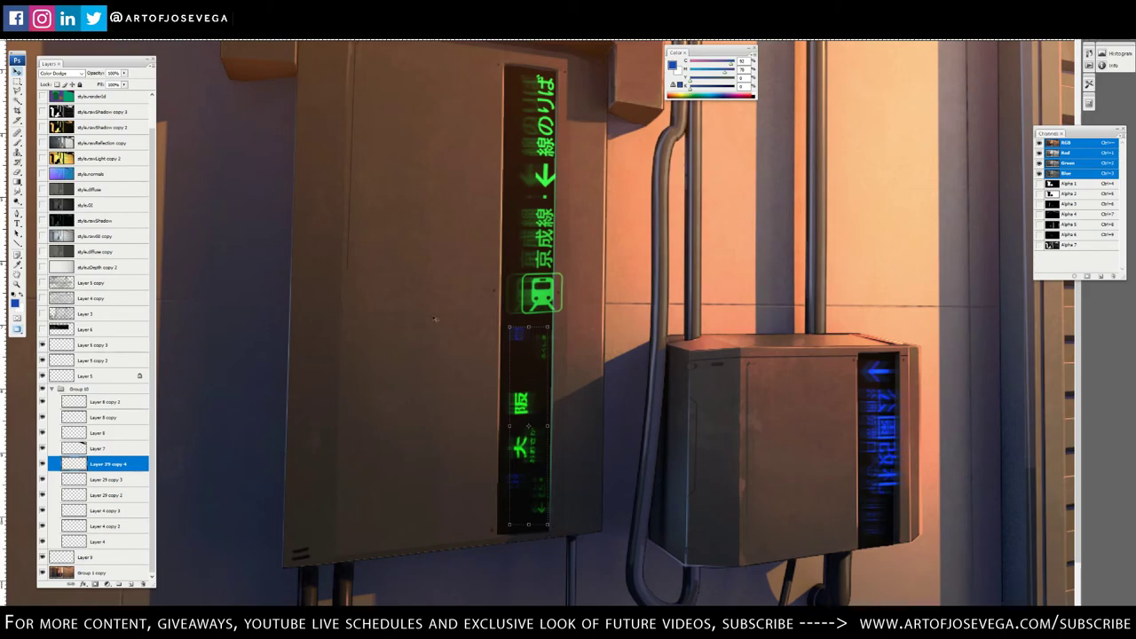
Identify the sharp layer of the upper 京成線 lettering by toggling layer visibility and set it to Color Dodge
left_click(41, 480)
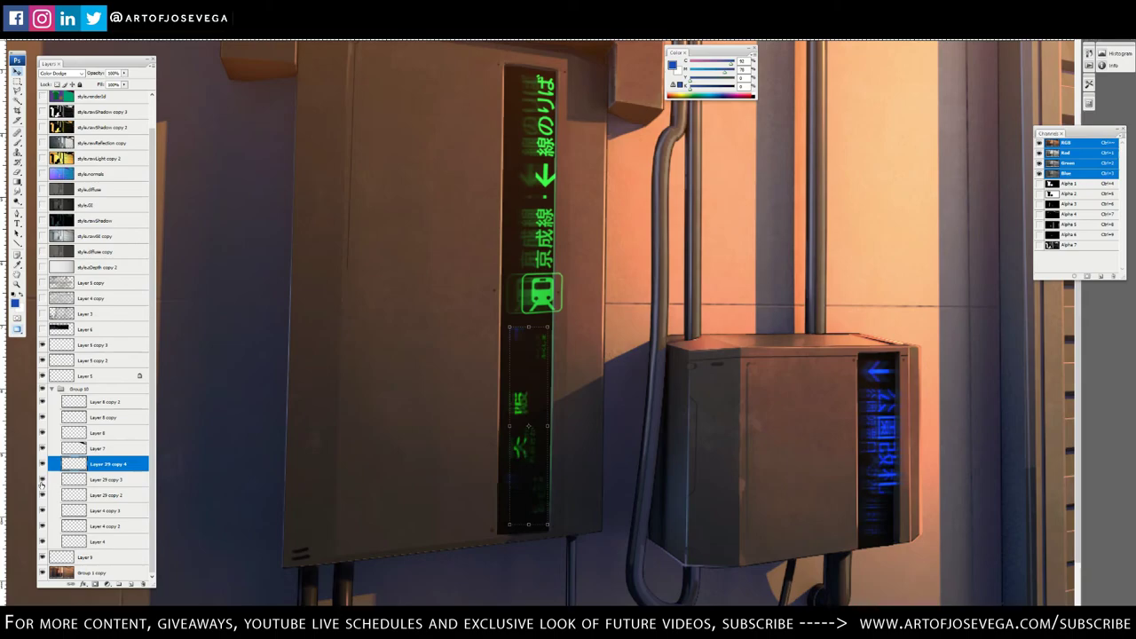
left_click(42, 480)
left_click(42, 510)
left_click(42, 511)
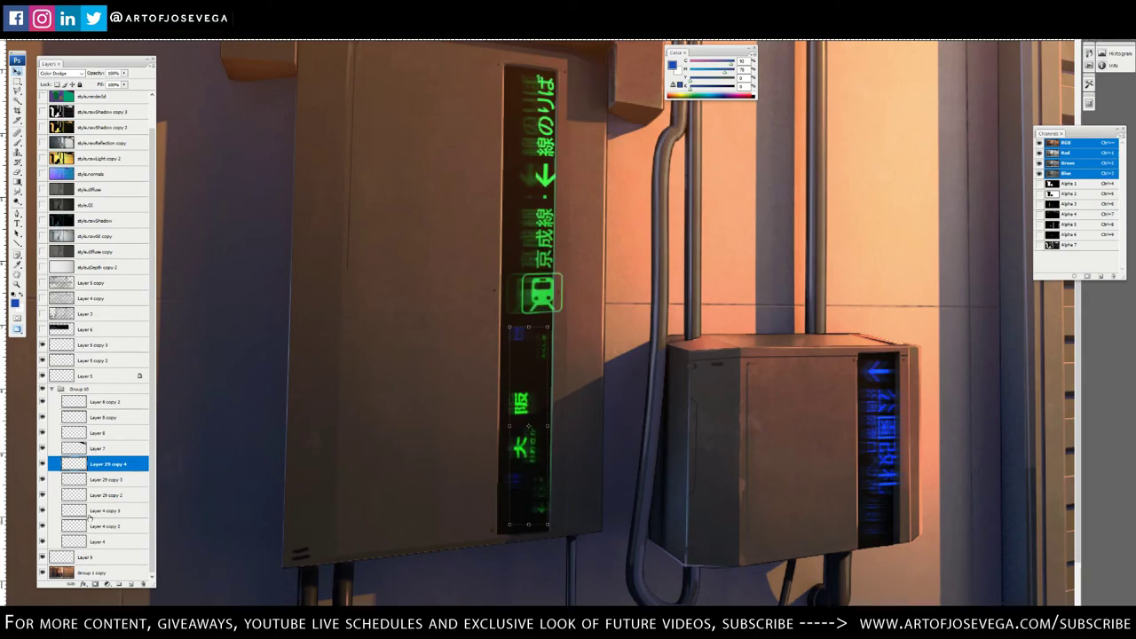
left_click(98, 511)
left_click(60, 73)
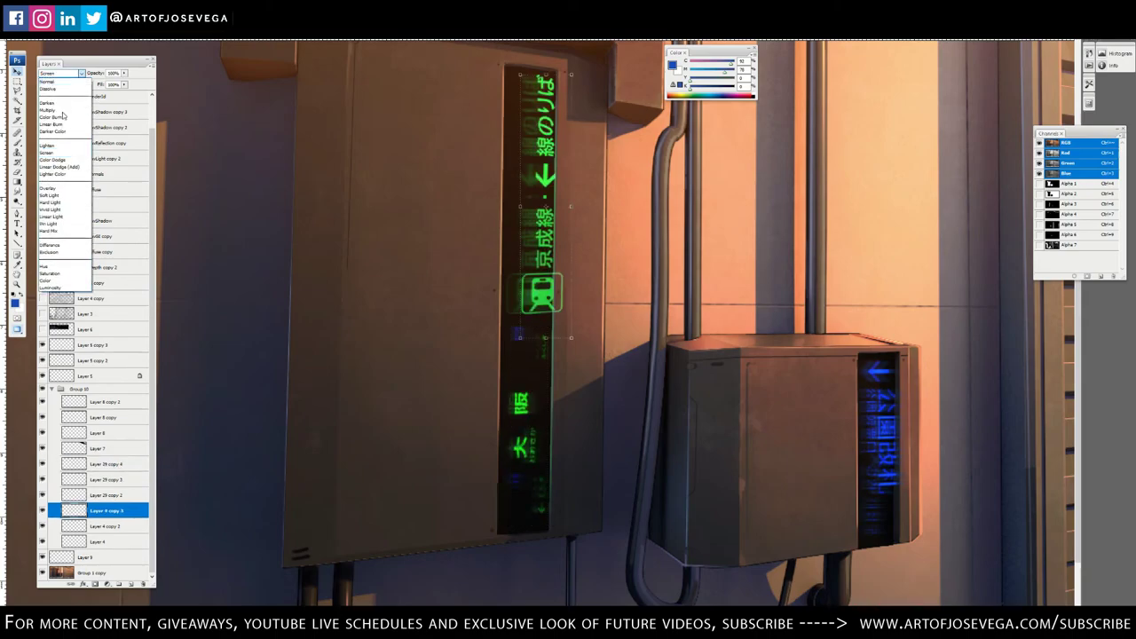
left_click(58, 159)
key("Return")
key("m")
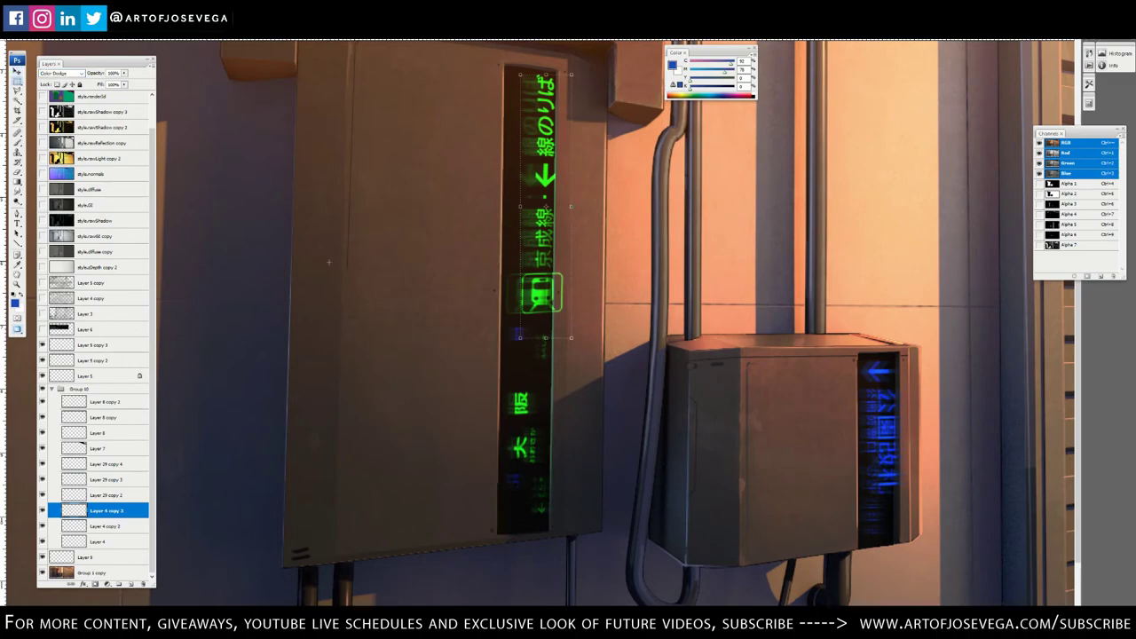
Examine both glowing sign strips in the full image, and the blue lettering on the small box up close
key("ctrl+minus")
key("ctrl+minus")
key("ctrl+minus")
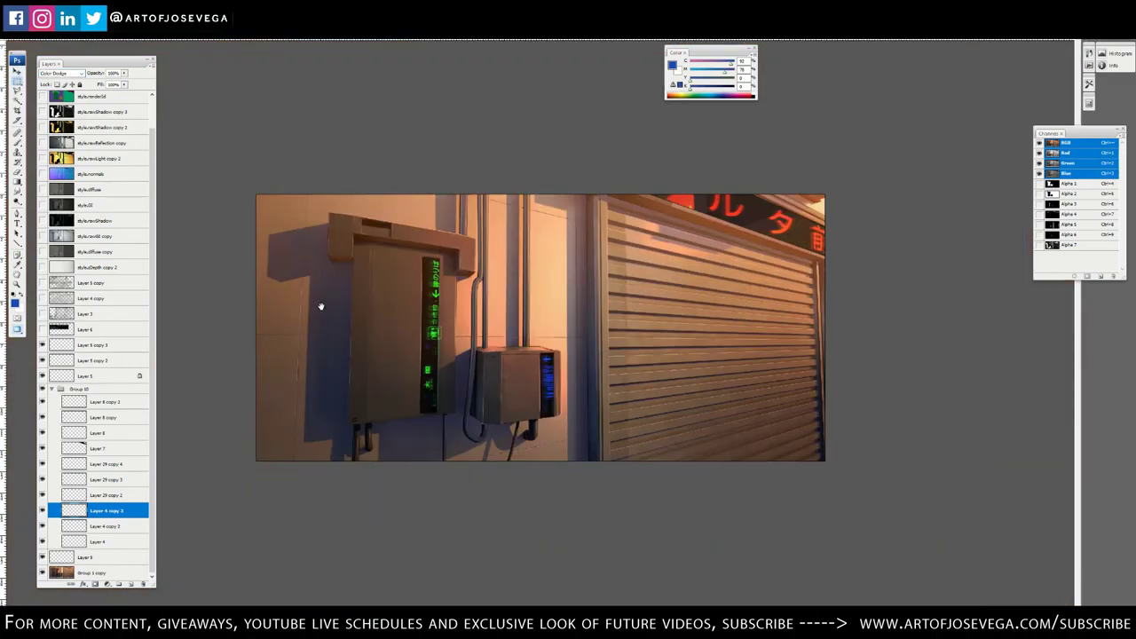
key("ctrl+plus")
key("ctrl+plus")
key("ctrl+plus")
key("ctrl+plus")
scroll(396, 146, "down", 1)
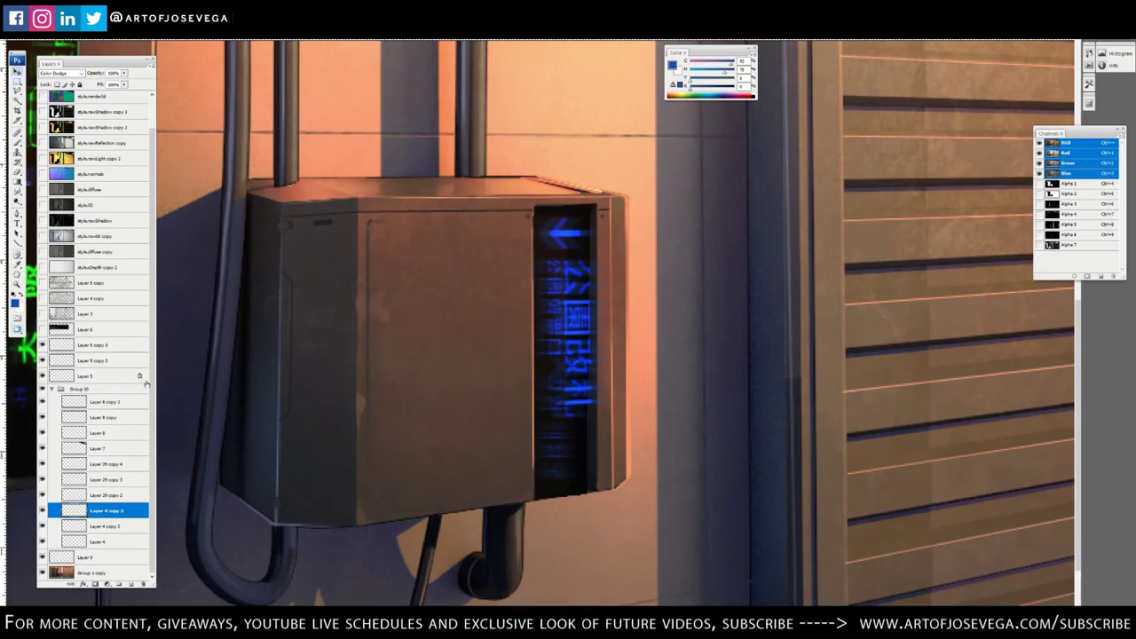
Identify the sharp layer of the blue lettering by toggling layer visibility and duplicate it
left_click(43, 346)
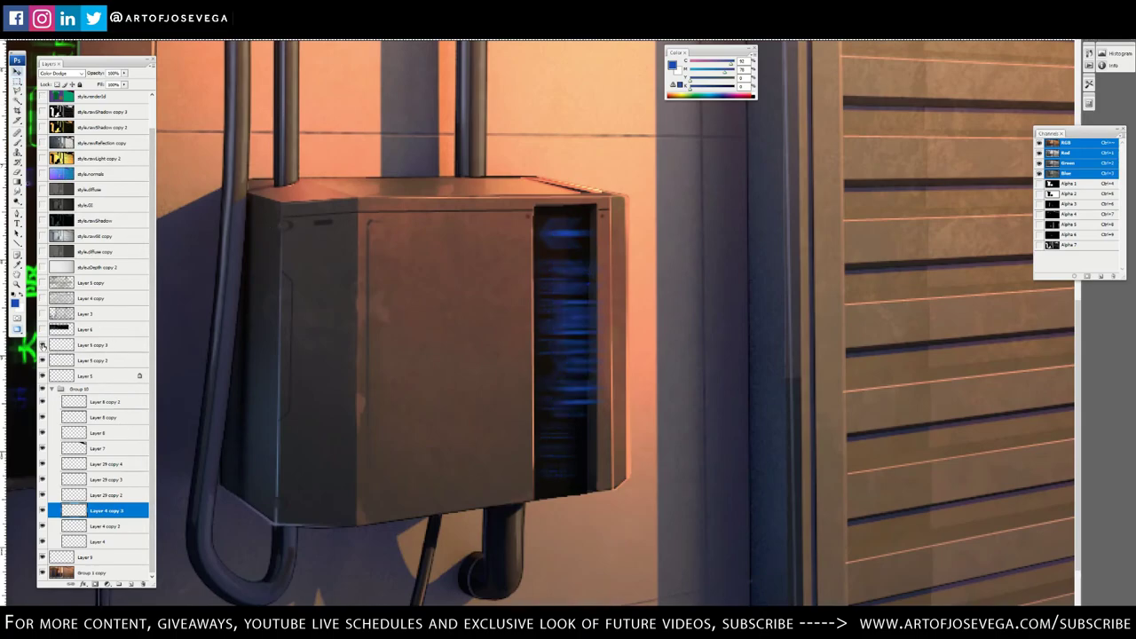
left_click(43, 346)
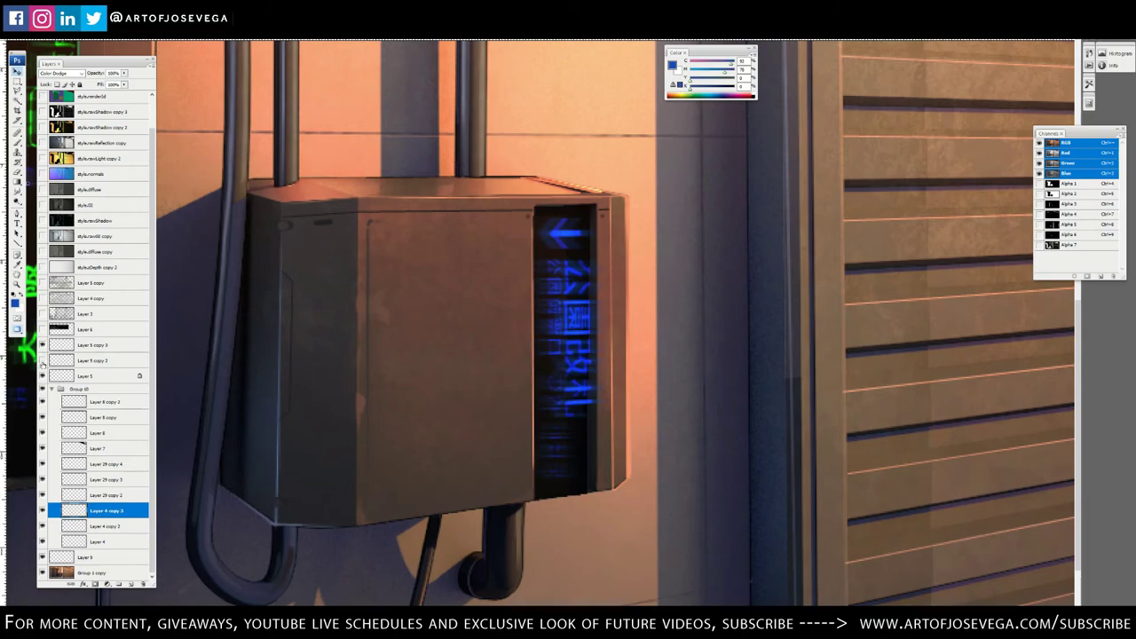
left_click(42, 360)
left_click(43, 360)
left_click(98, 344)
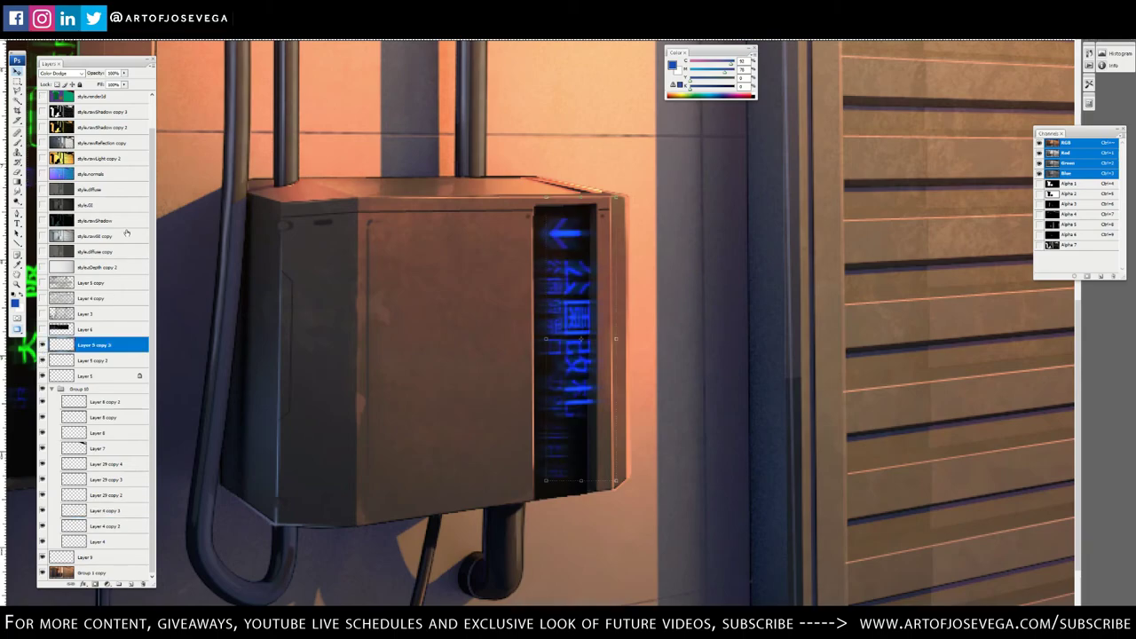
key("ctrl+j")
Set the lower of the two sharp blue lettering layers to Screen and check the signs at different magnifications
left_click(98, 361)
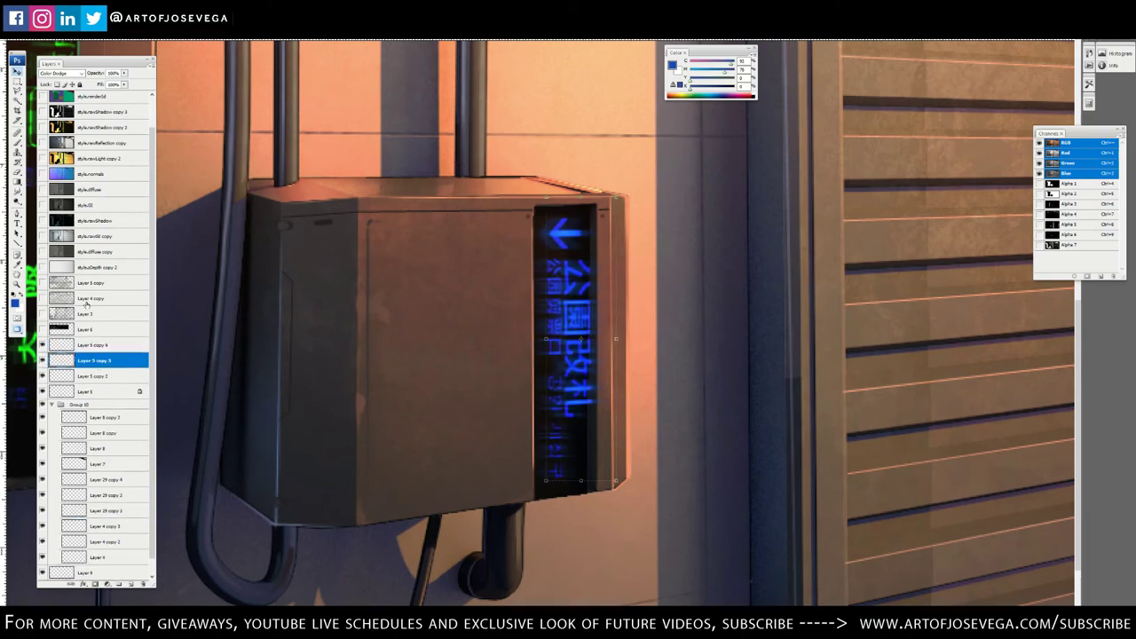
left_click(62, 74)
left_click(47, 156)
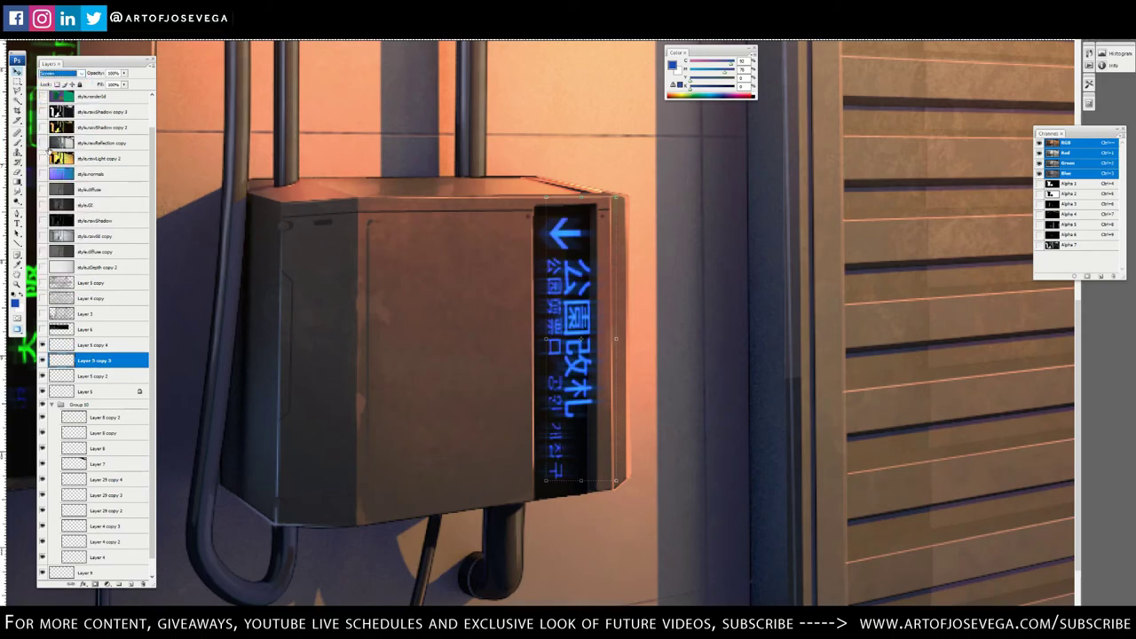
key("m")
key("ctrl+minus")
key("ctrl+minus")
key("ctrl+minus")
key("ctrl+minus")
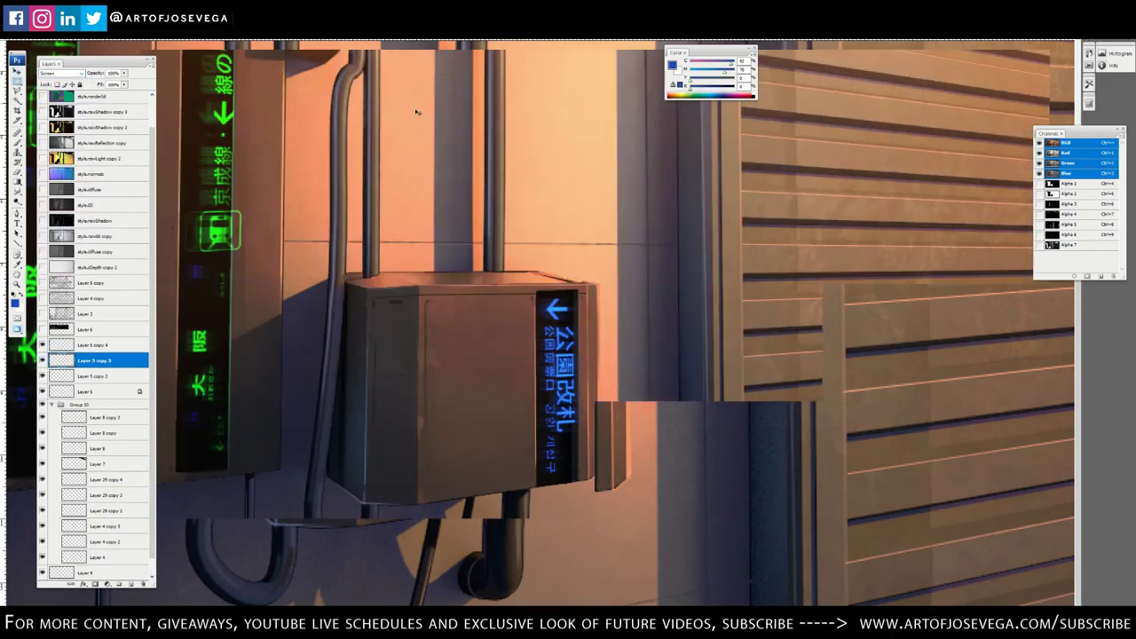
key("ctrl+plus")
key("ctrl+plus")
key("ctrl+plus")
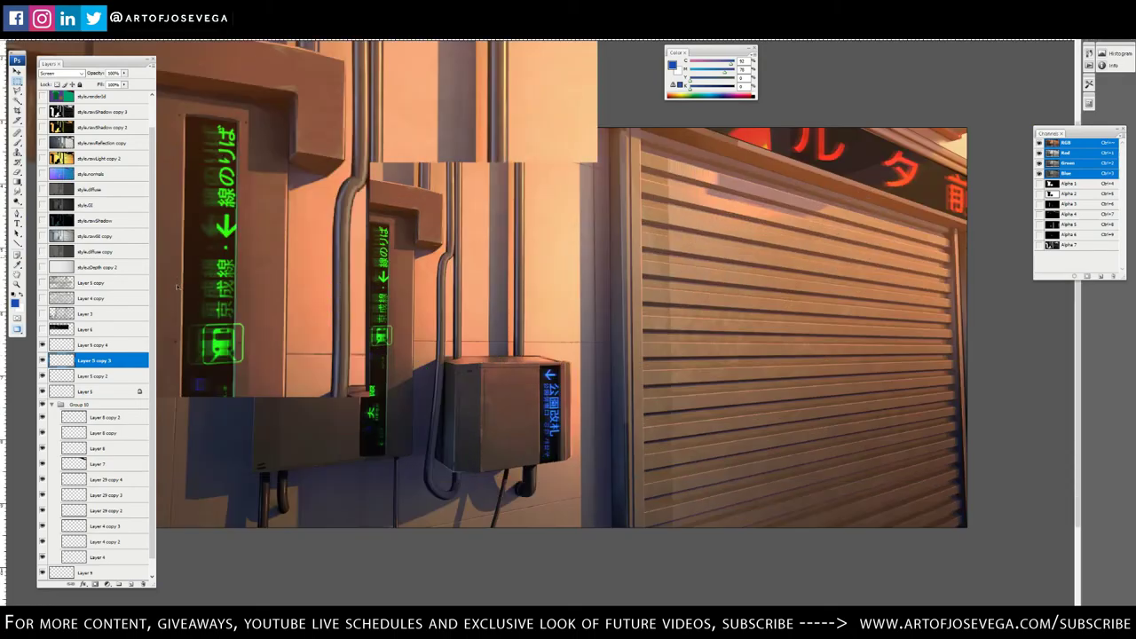
Check the Screen lettering layer's effect on the small box and reduce its opacity to about 50%
left_click(42, 362)
left_click(41, 362)
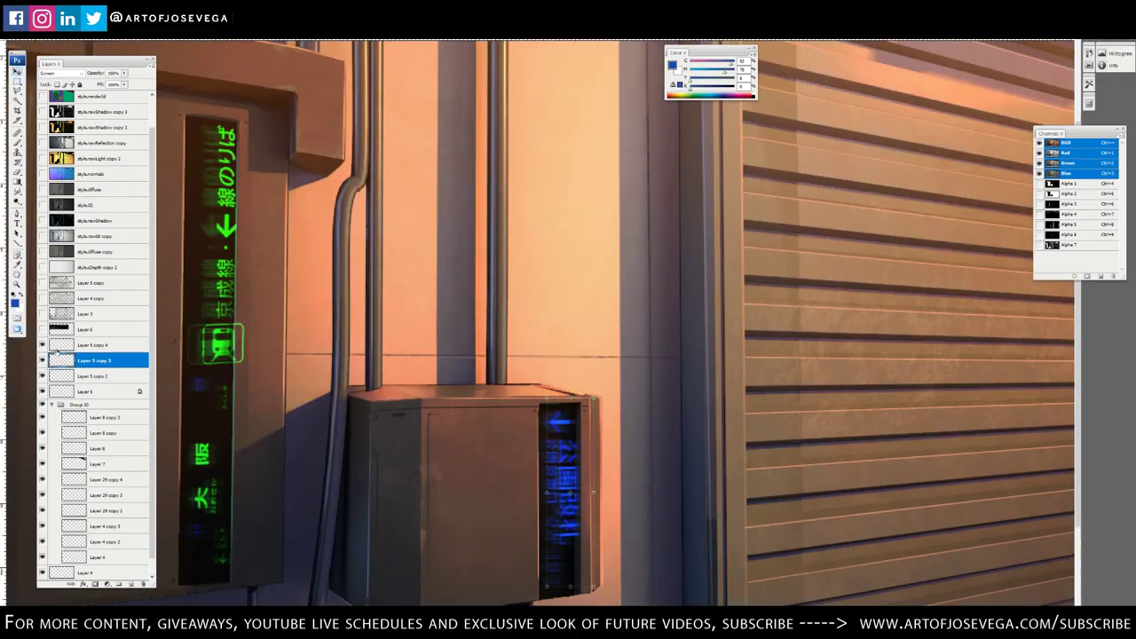
left_click(124, 73)
mouse_move(124, 78)
left_mouse_down()
mouse_move(95, 86)
mouse_move(107, 86)
left_mouse_up()
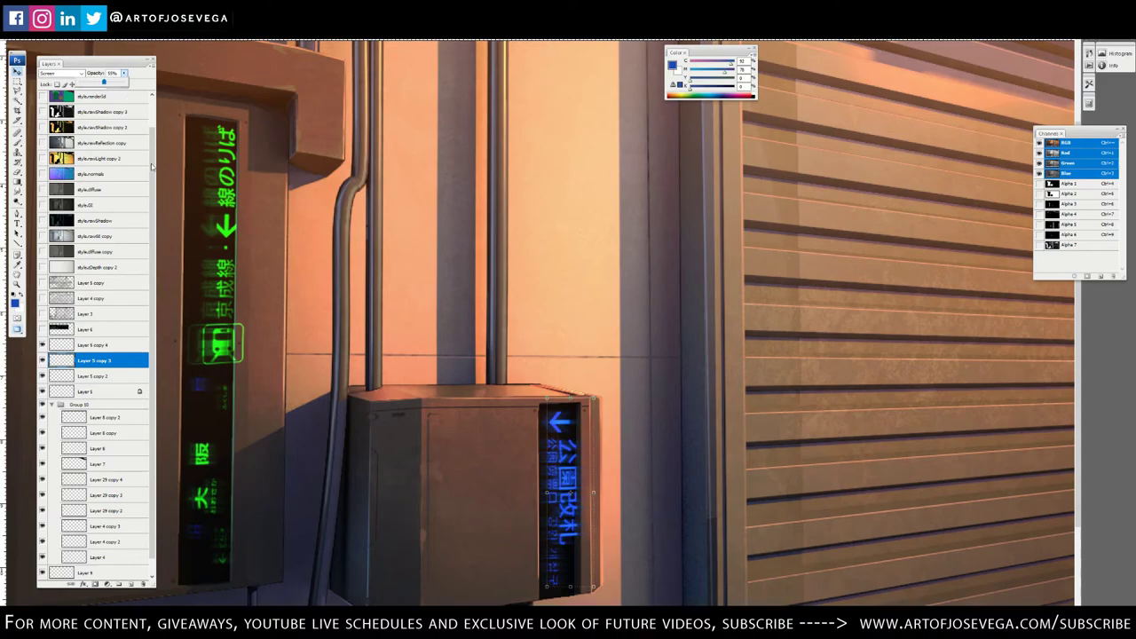
Set the blurred blue lettering layer, Layer 5 copy 2, to Screen at 50% opacity
left_click(85, 379)
left_click(58, 76)
left_click(55, 78)
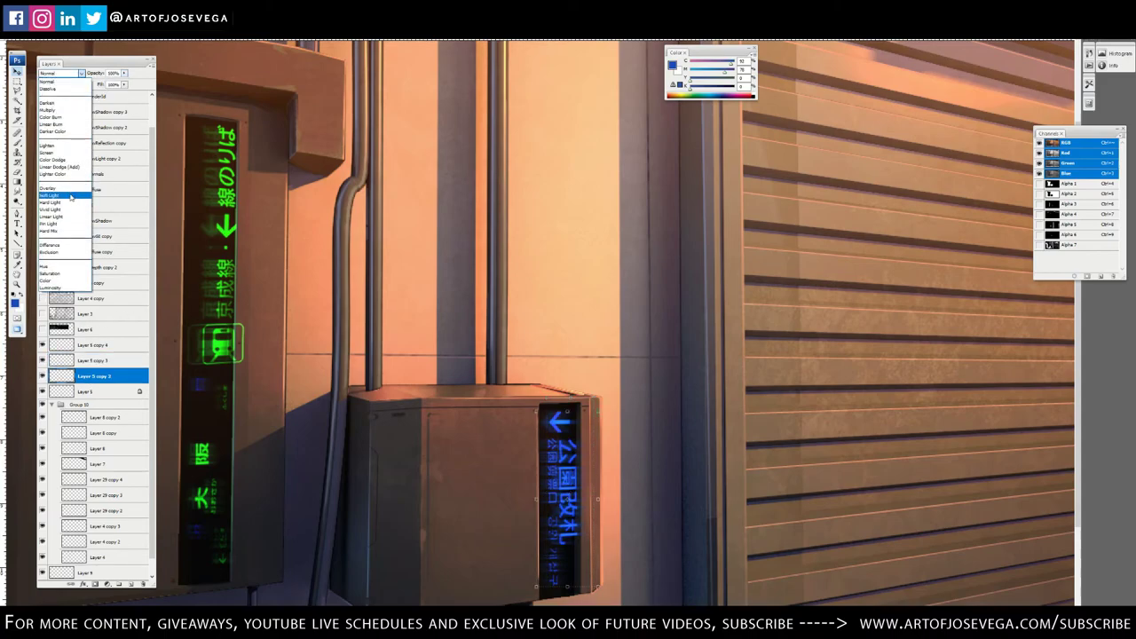
left_click(63, 154)
left_click_drag(393, 327, 387, 286)
key("m")
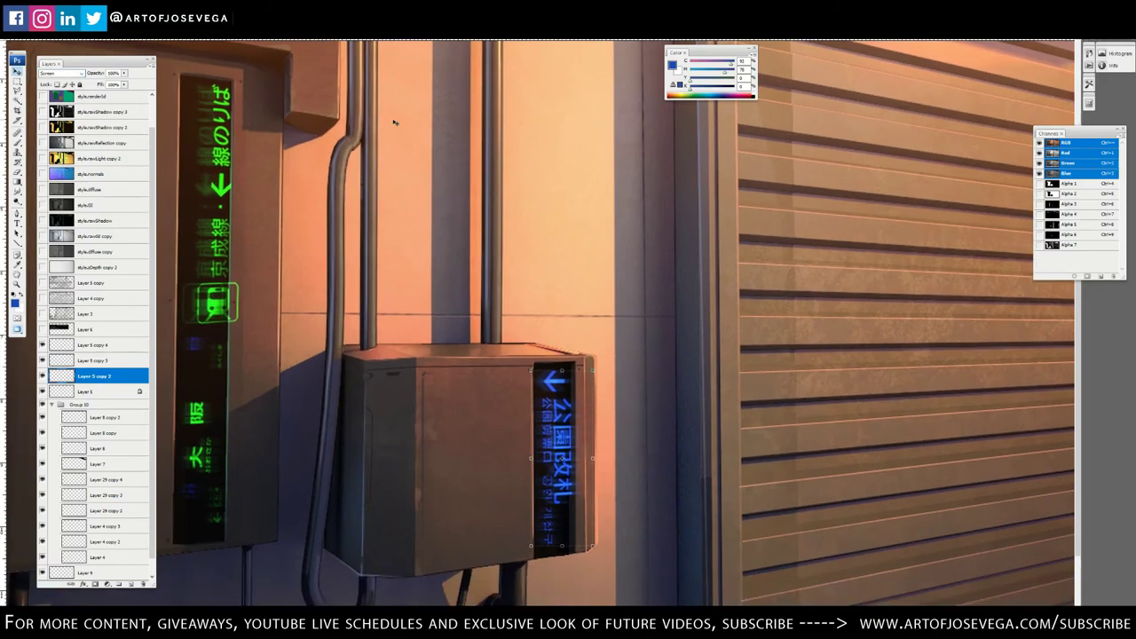
key("ctrl+minus")
key("ctrl+minus")
key("ctrl+minus")
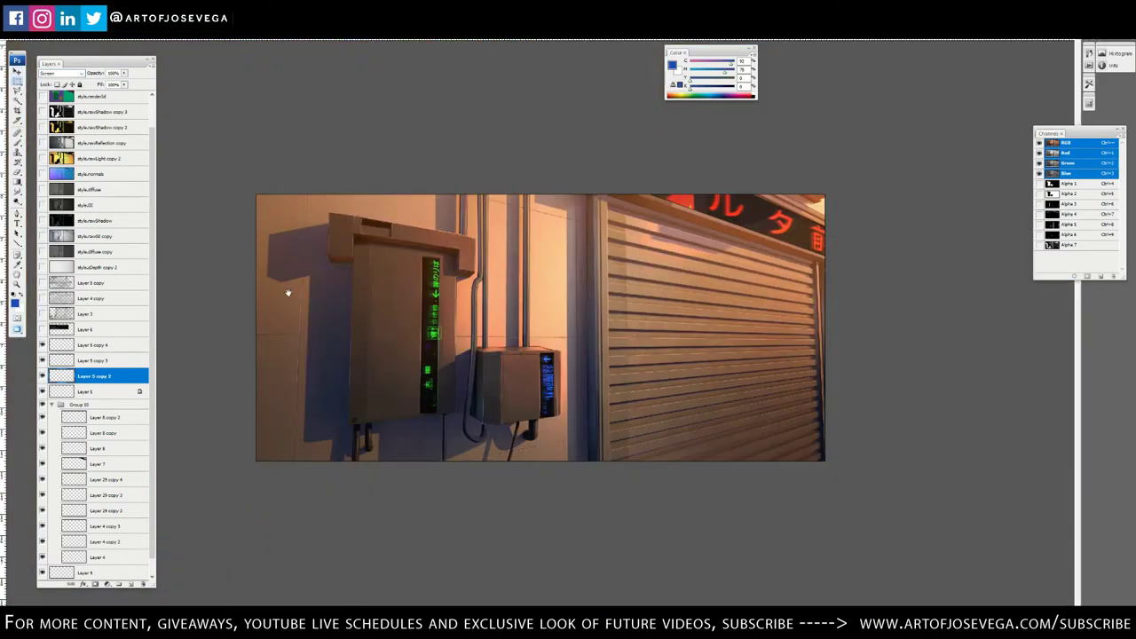
key("ctrl+plus")
key("ctrl+plus")
key("ctrl+plus")
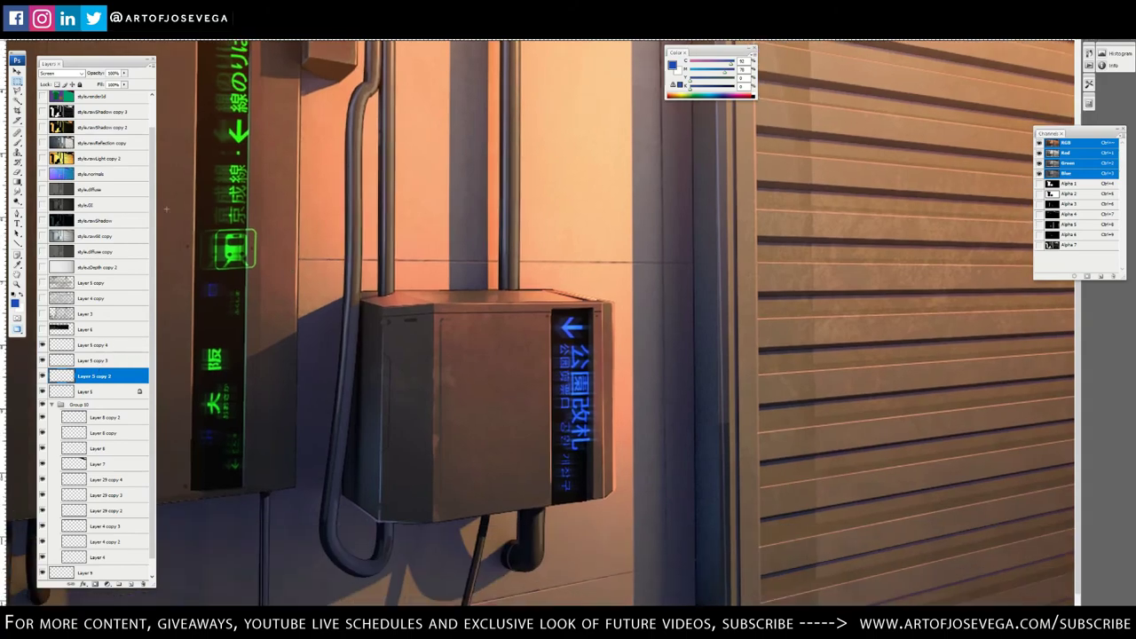
key("5")
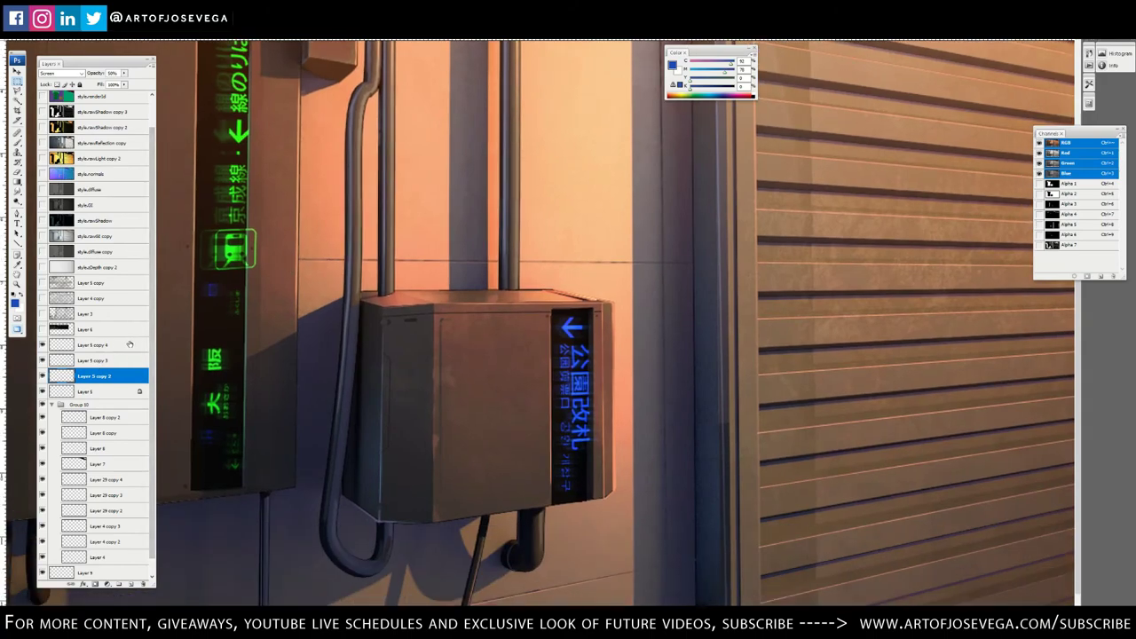
Move Layer 5 and its three copies with the blue lettering into the top of Group 10
left_click(93, 392)
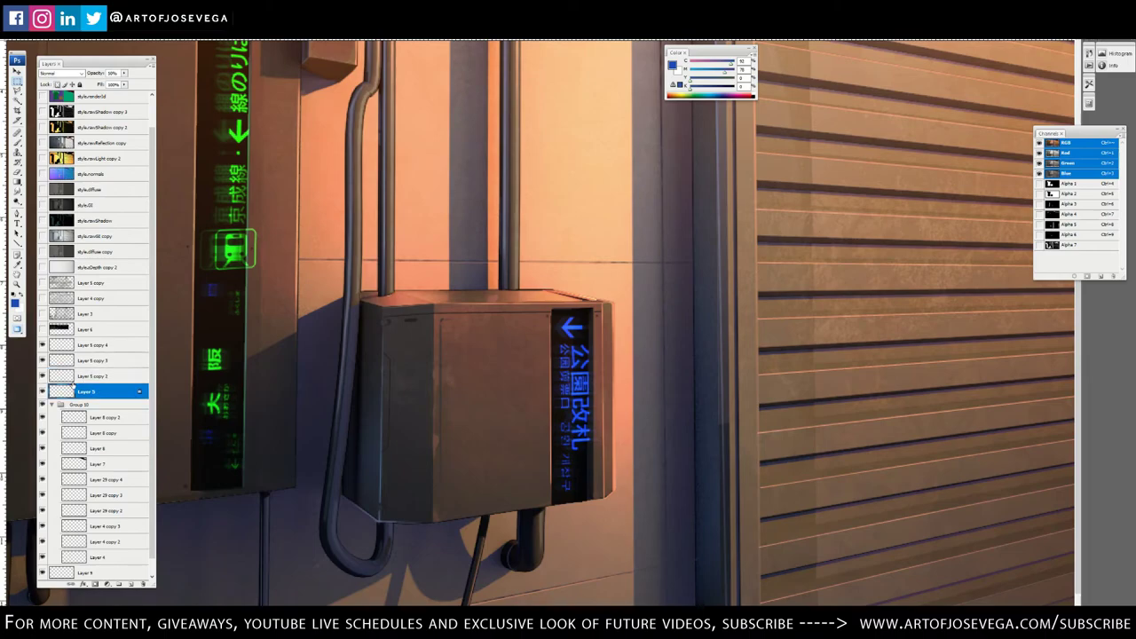
key("ctrl+minus")
key("ctrl+minus")
key("ctrl+minus")
key("ctrl+minus")
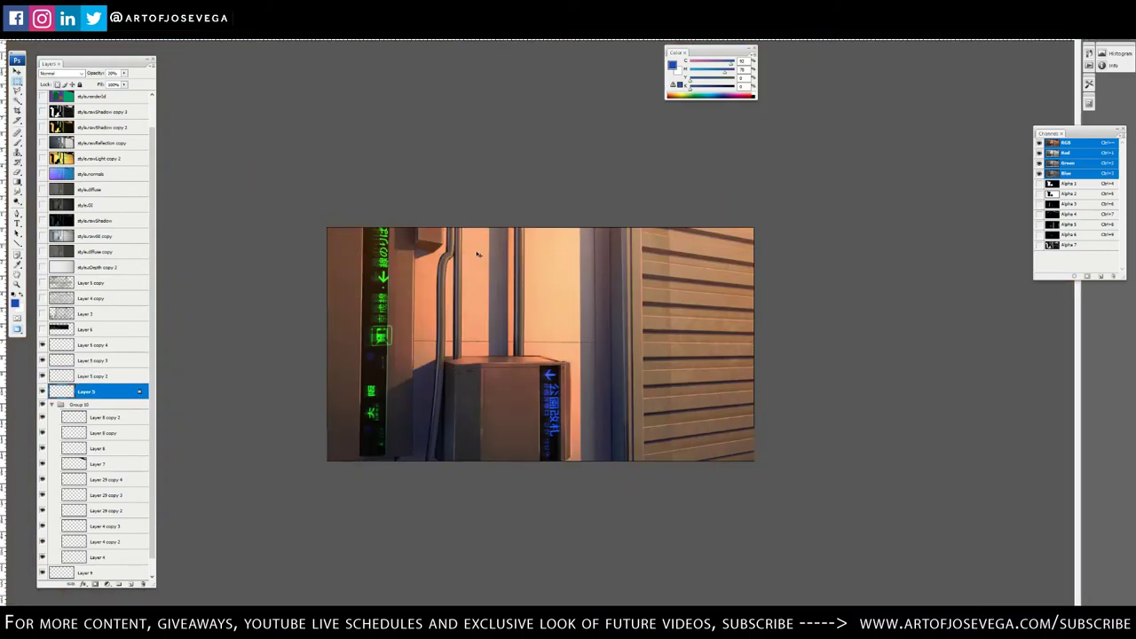
key("b")
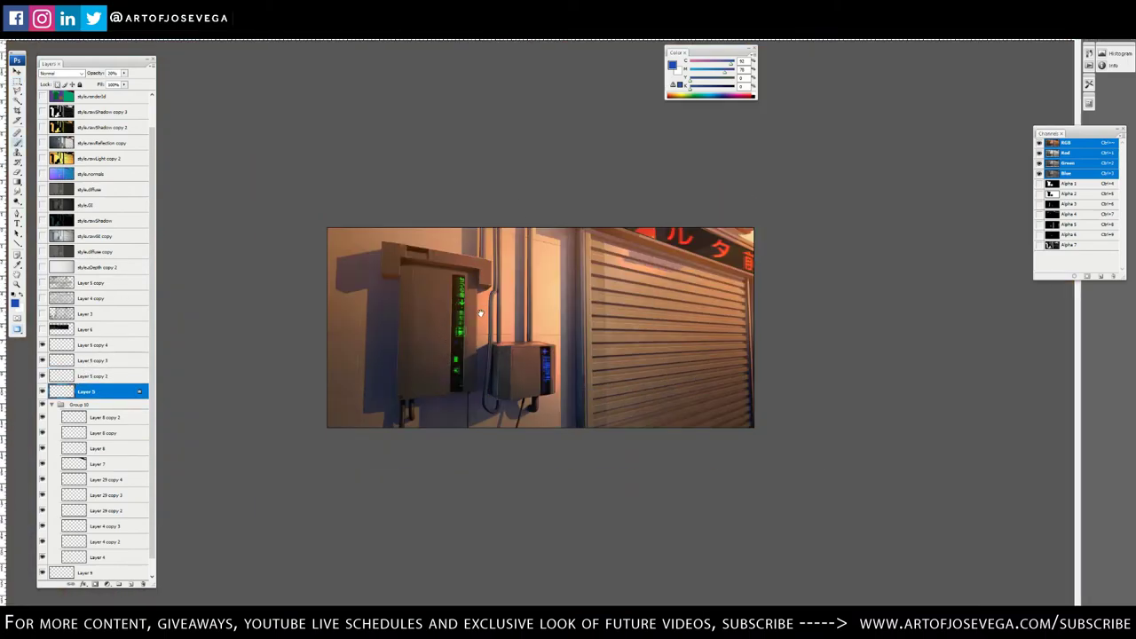
key("ctrl+plus")
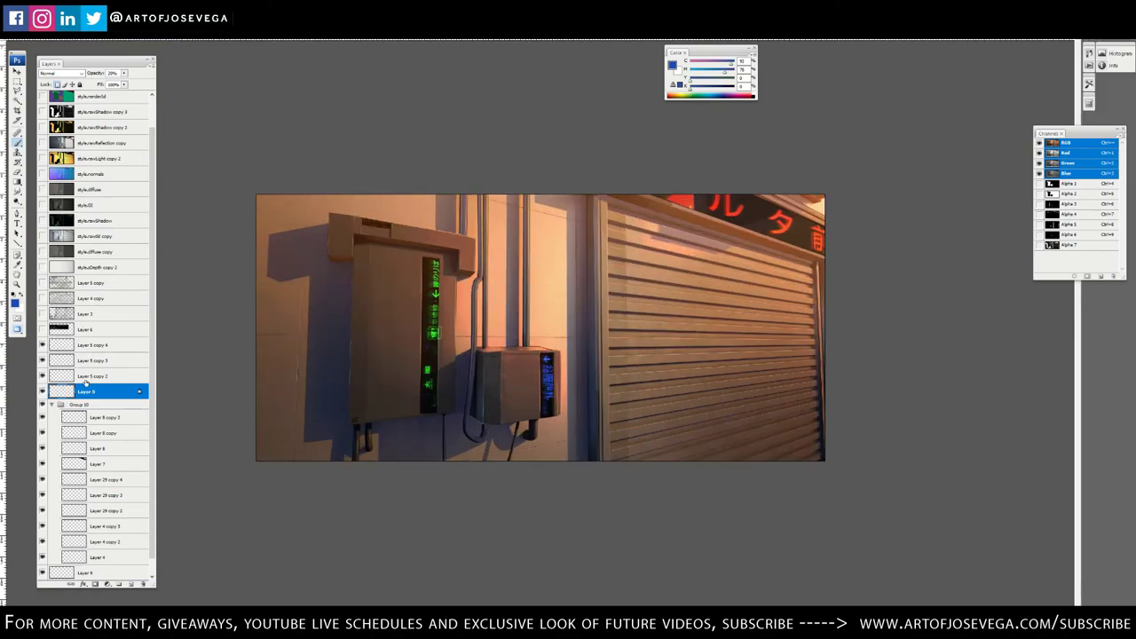
left_click(105, 346, "shift")
left_click_drag(116, 394, 121, 407)
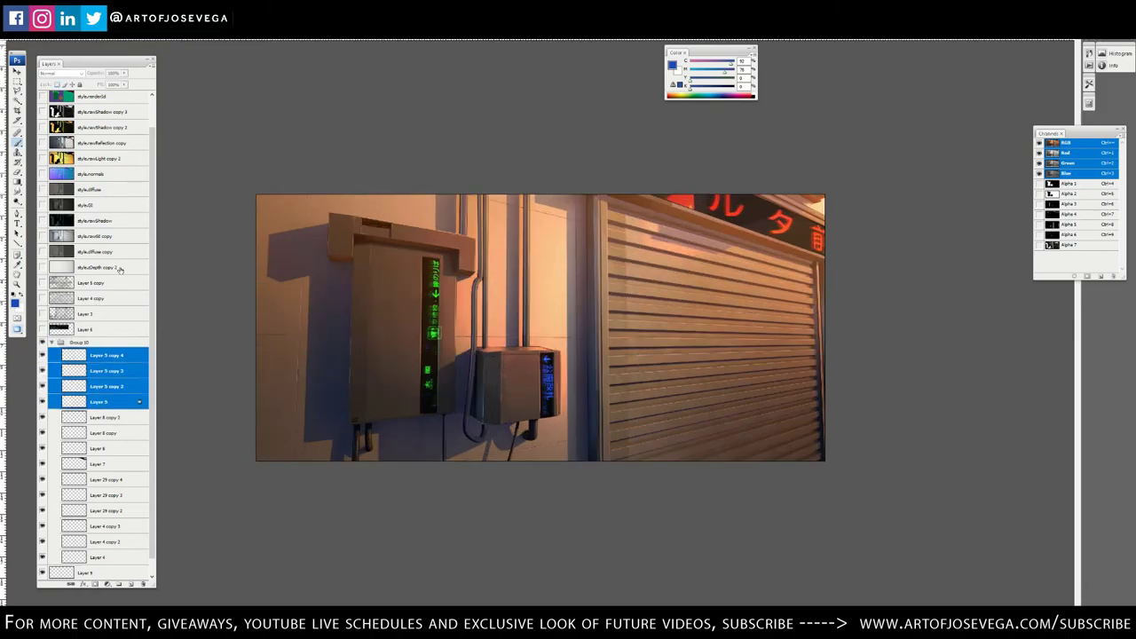
Create a new layer at the top of Group 10 and choose a brush preset for painting sign details
left_click(102, 358)
left_click(132, 584)
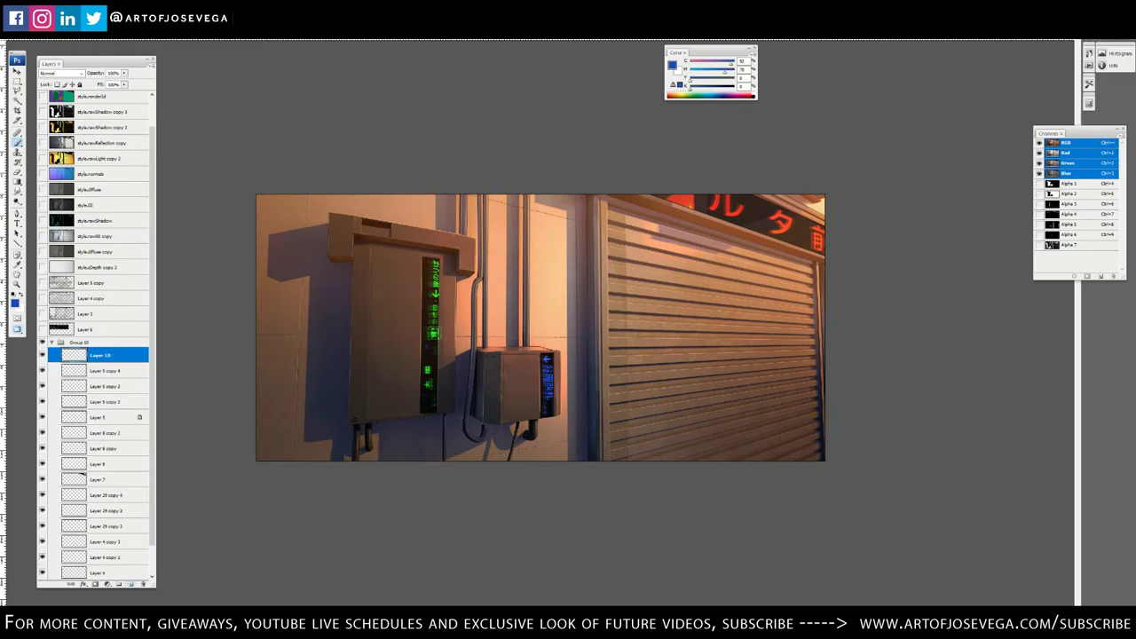
key("ctrl+plus")
key("ctrl+plus")
key("ctrl+plus")
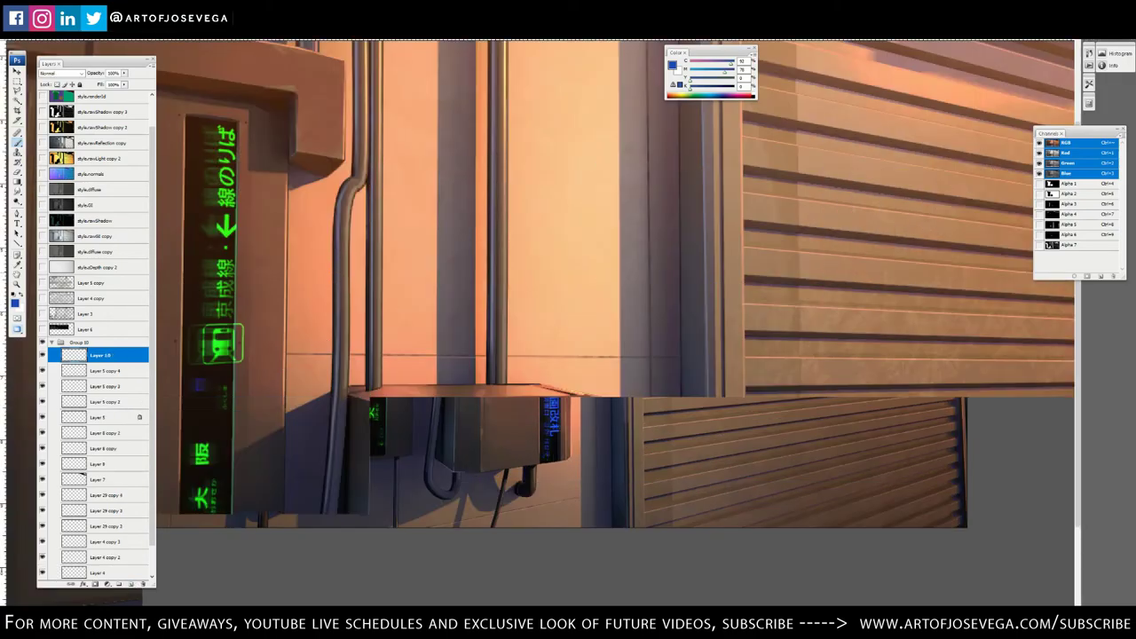
left_click_drag(385, 350, 708, 241)
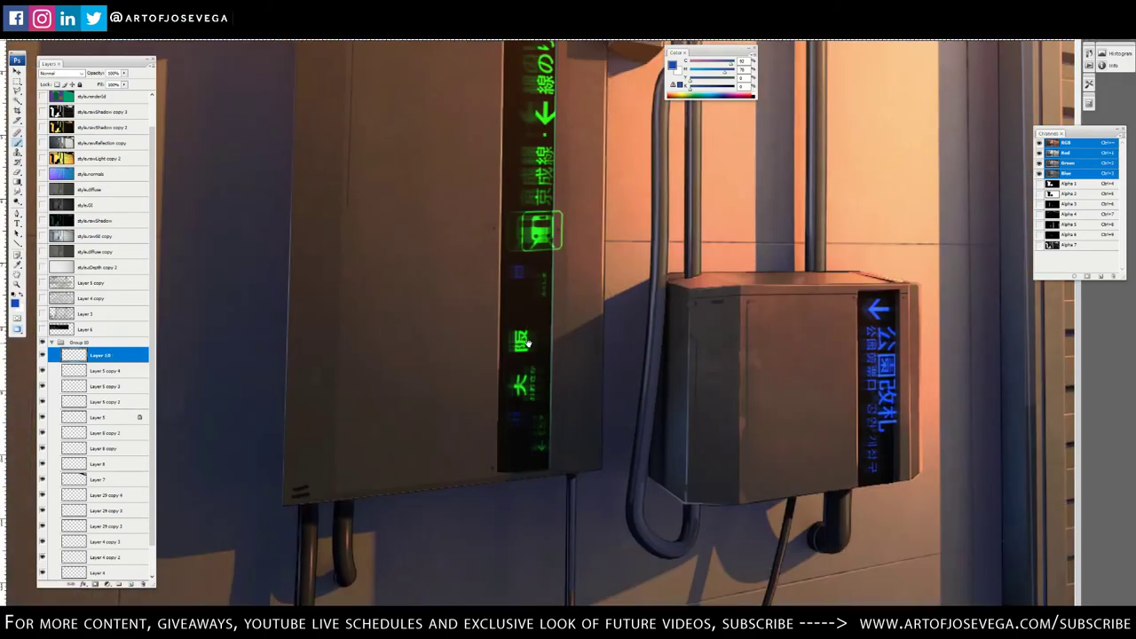
right_click(486, 327)
left_click(586, 401)
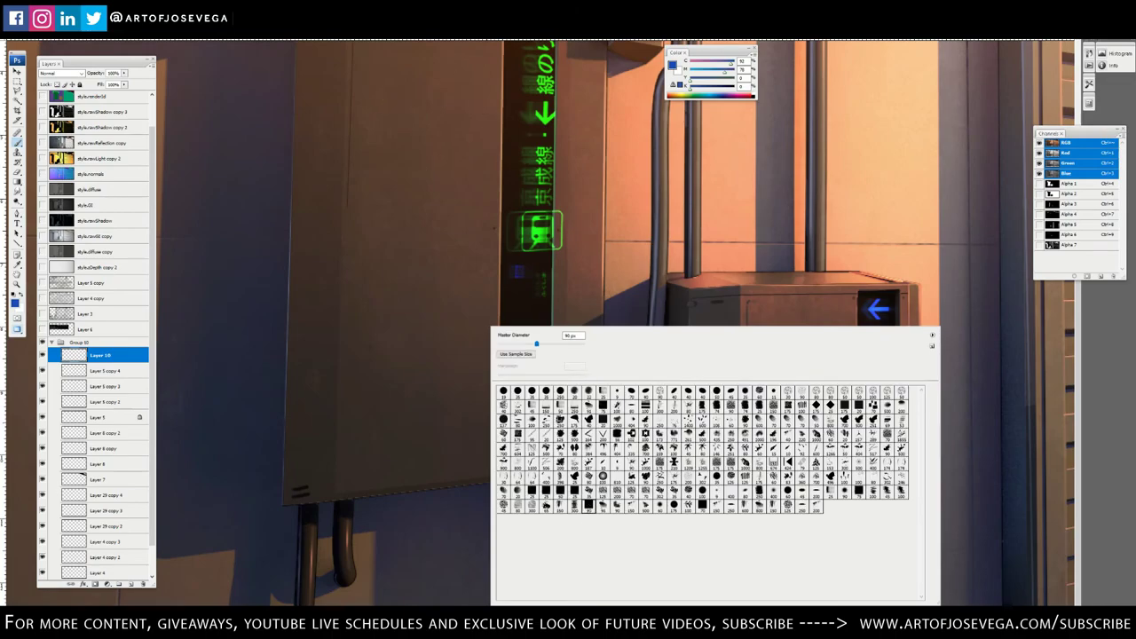
left_click(493, 228)
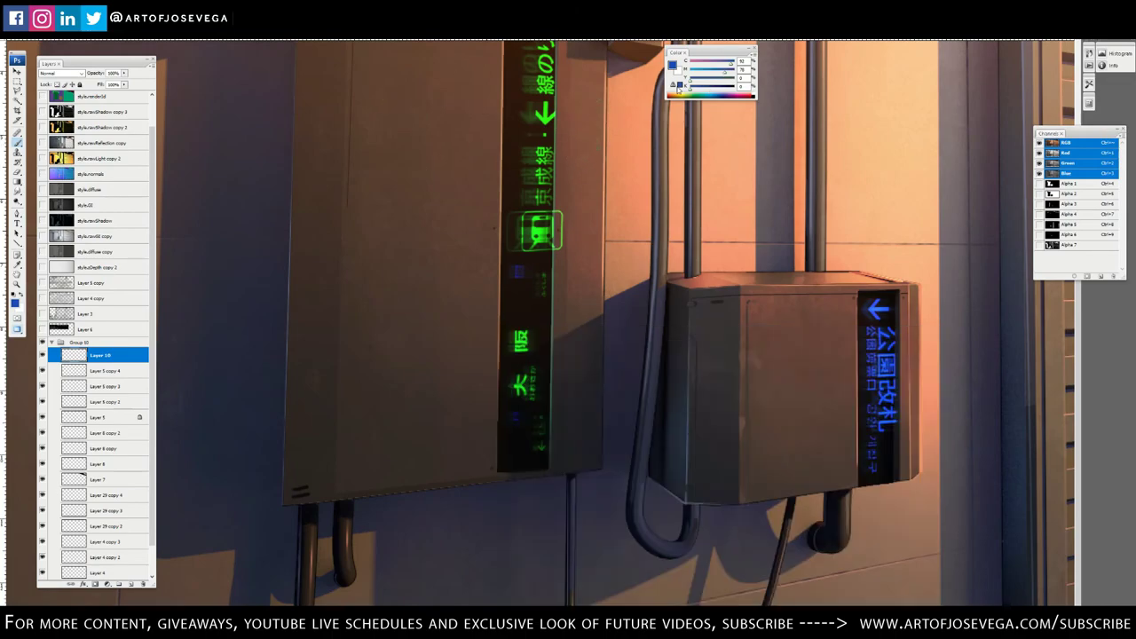
Pick red with magenta and yellow at 100% and paint tiny red marks on the green and blue sign strips
left_click_drag(672, 95, 669, 96)
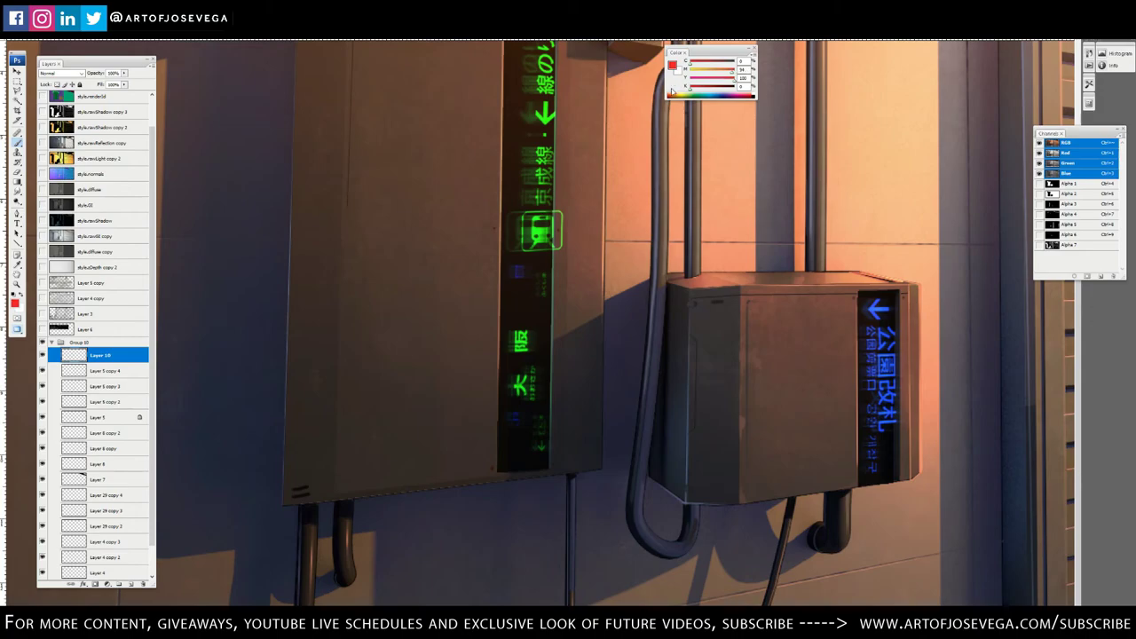
left_click_drag(733, 72, 739, 73)
left_click_drag(504, 463, 508, 466)
left_click_drag(742, 398, 717, 404)
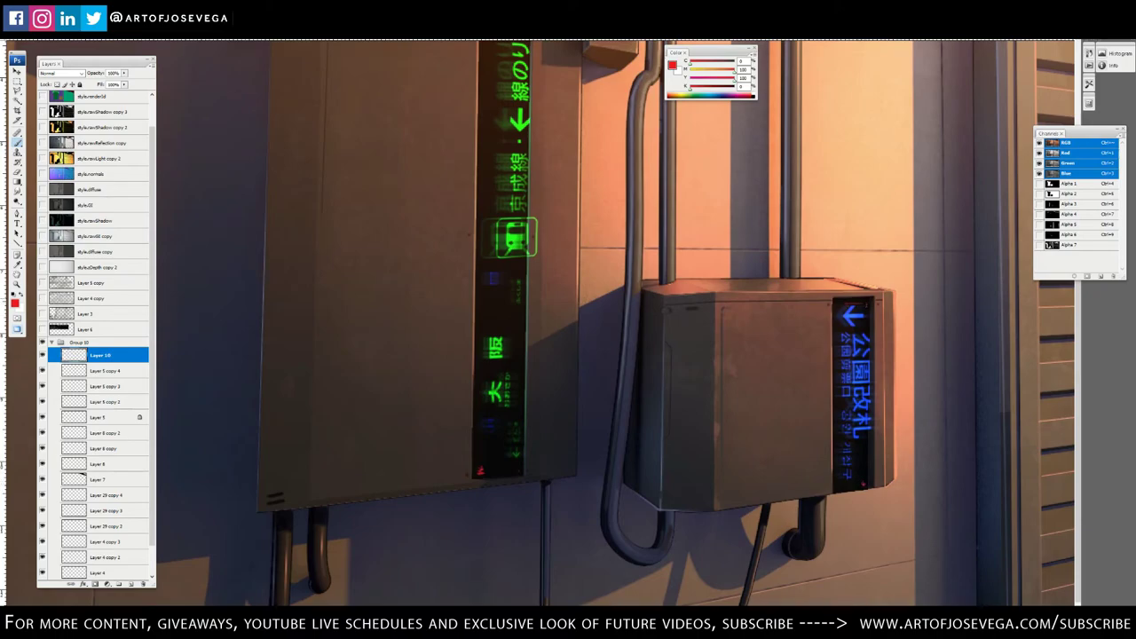
scroll(696, 364, "up", 5)
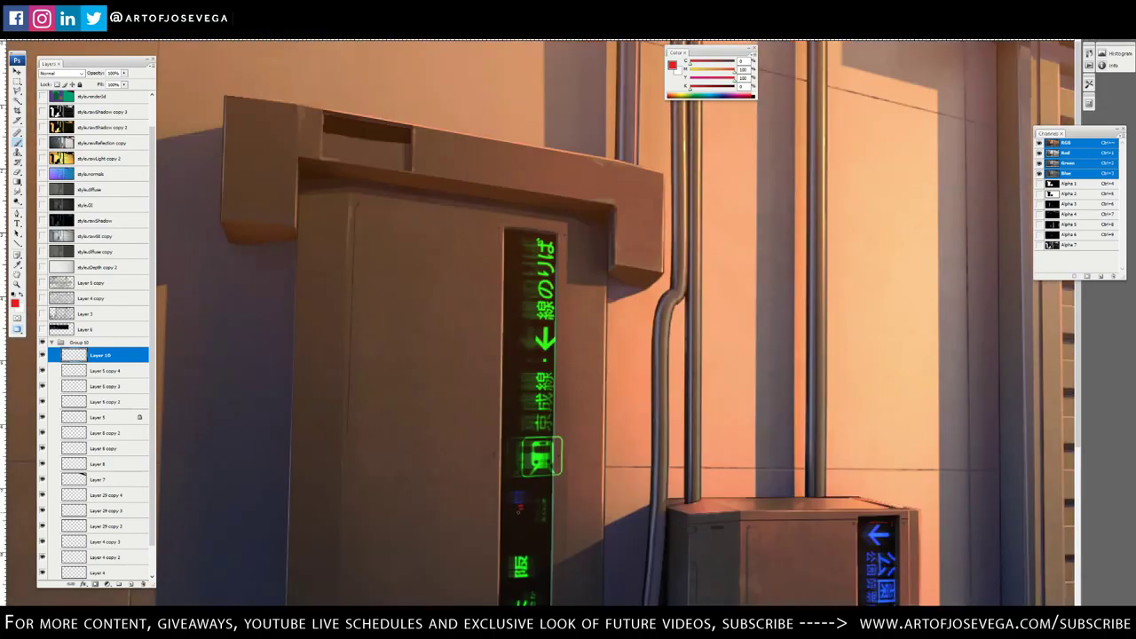
scroll(541, 324, "down", 1)
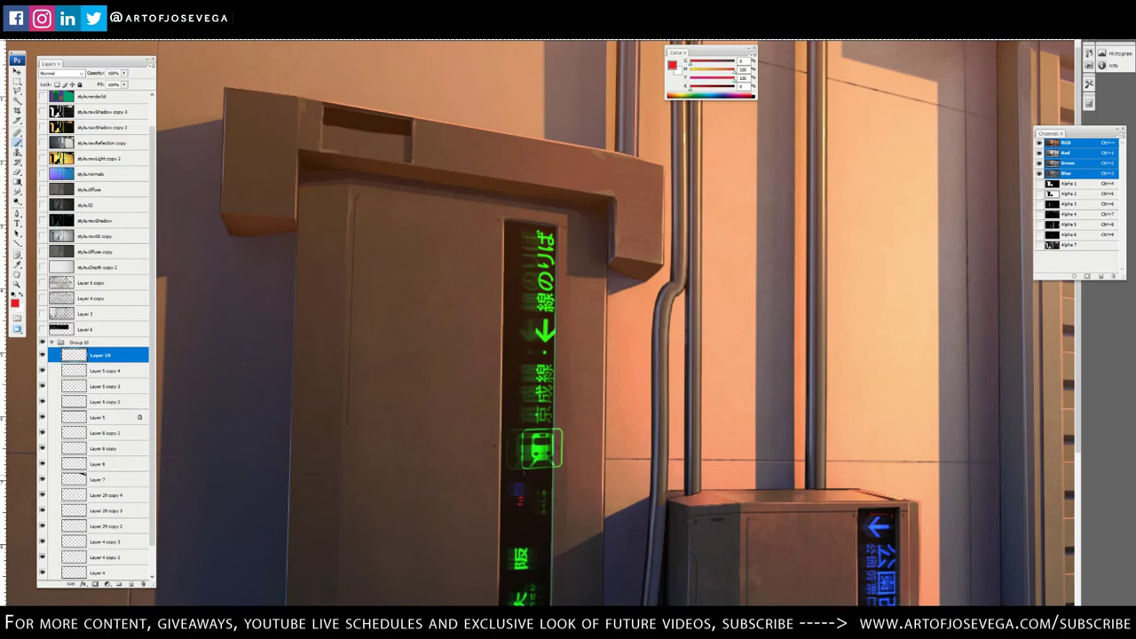
left_click_drag(602, 387, 539, 168)
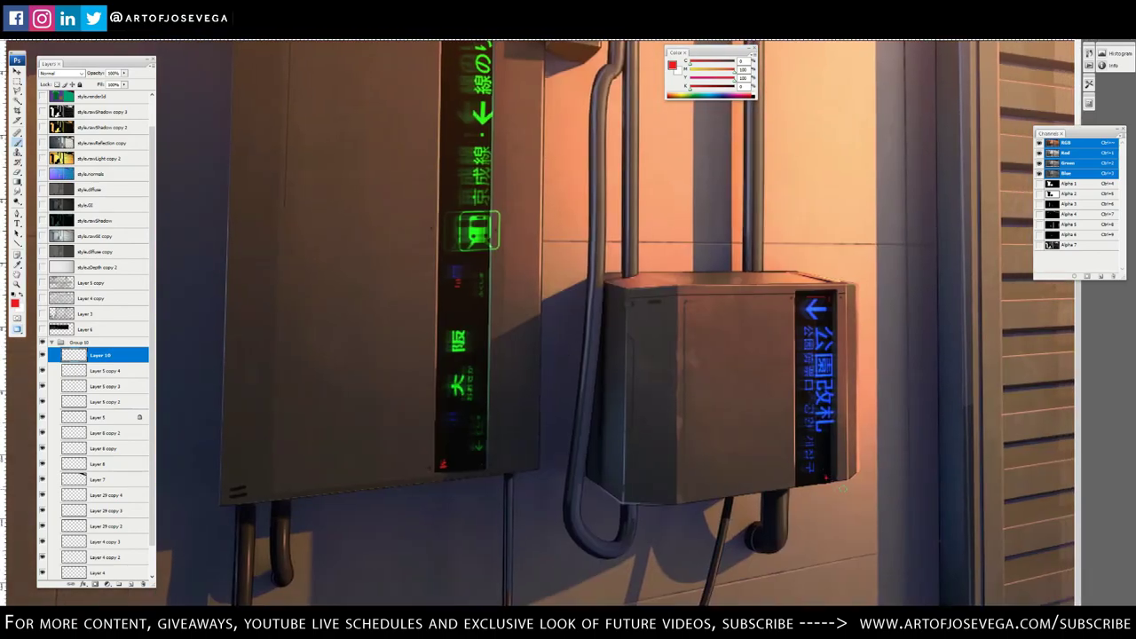
Repaint the lower end of the small box's blue sign strip with brown, orange and dark tones sampled from its surroundings
left_click(846, 475, "alt")
left_click(826, 485, "alt")
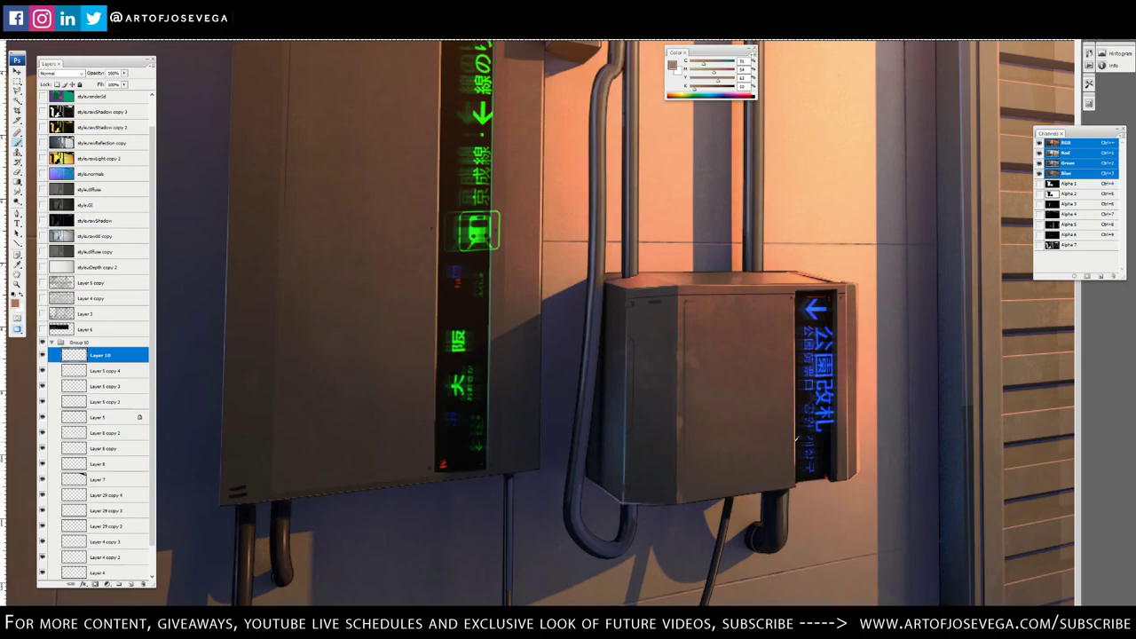
left_click(795, 441, "alt")
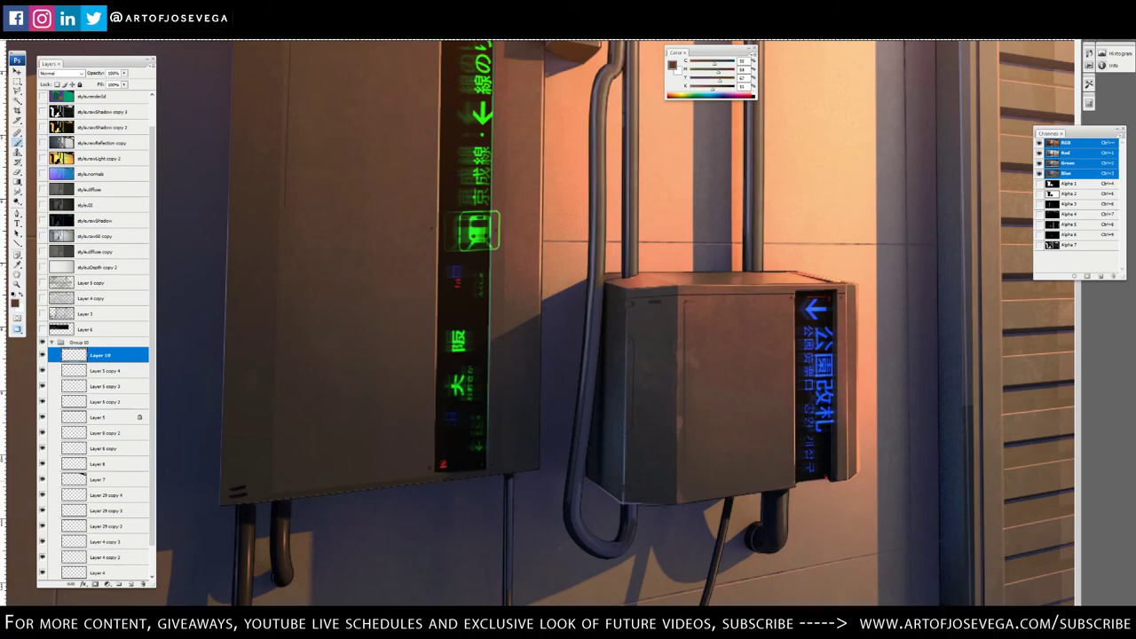
left_click(859, 461, "alt")
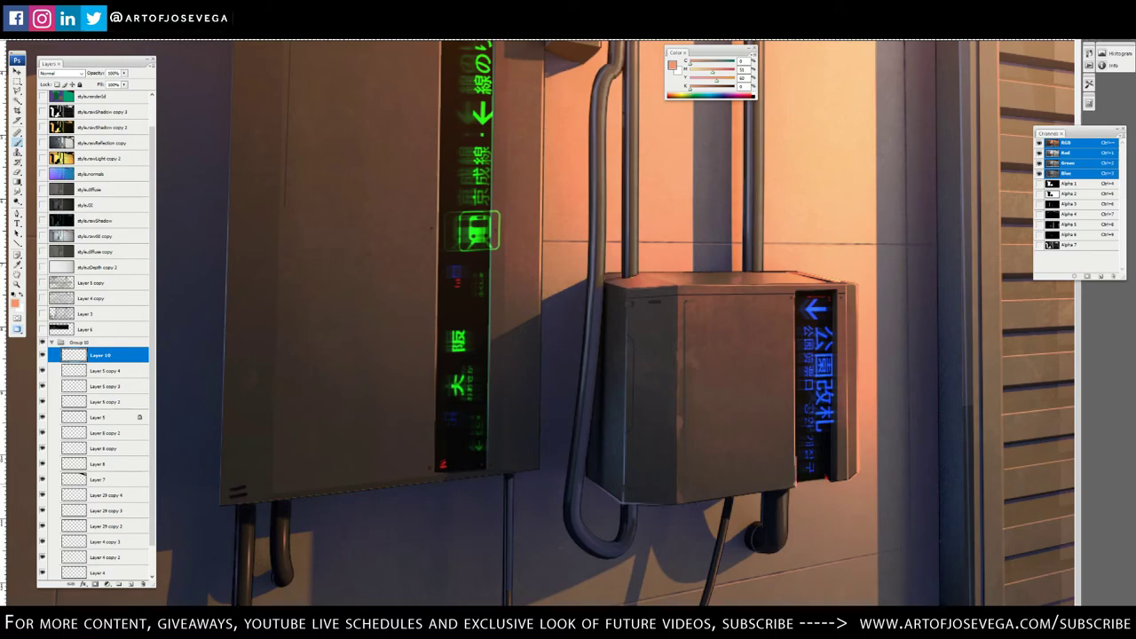
left_click(802, 453, "alt")
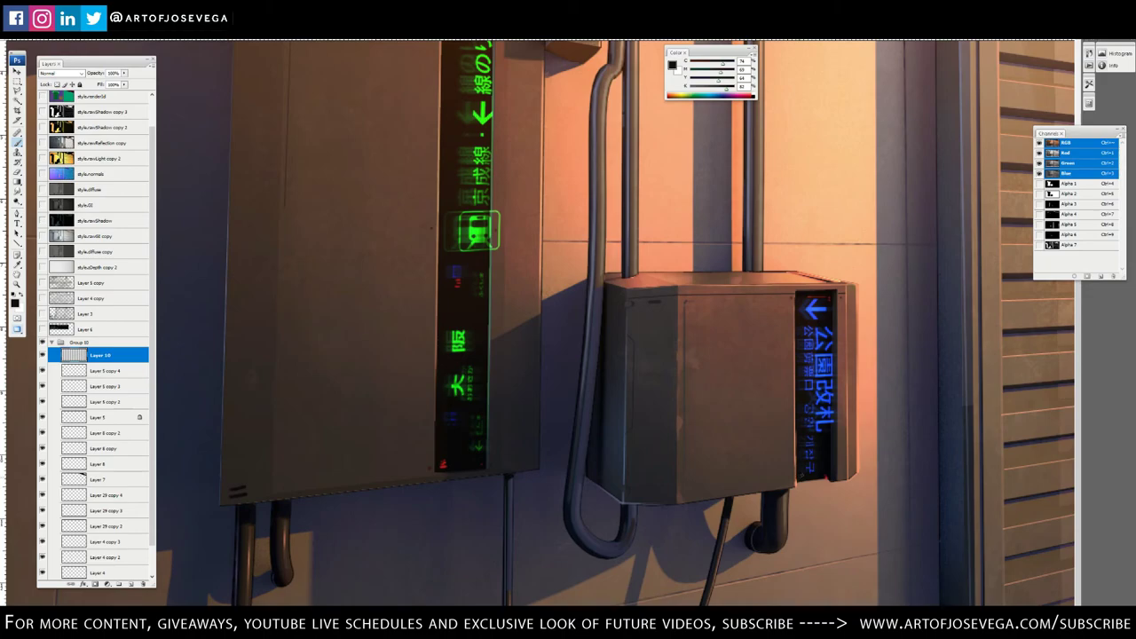
Touch up the lower corners and edge of the small box's blue sign strip with sampled brown and dark tones, undoing the last stroke
left_click_drag(826, 474, 830, 478)
left_click_drag(784, 439, 763, 440)
left_click(774, 480, "alt")
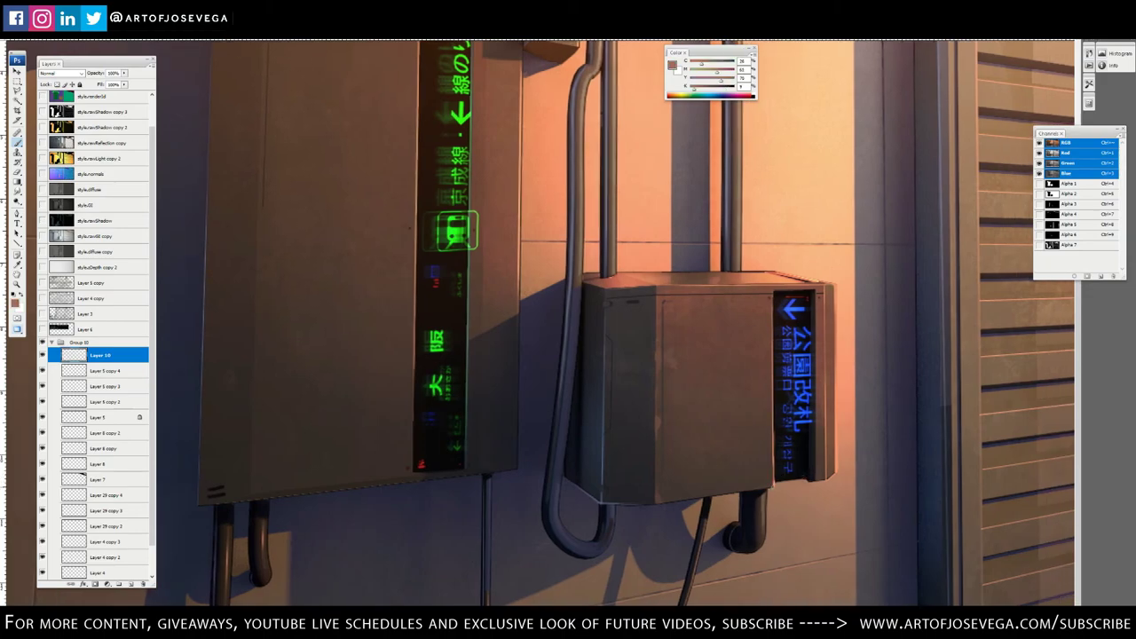
left_click_drag(765, 488, 752, 490)
mouse_move(828, 463)
left_mouse_down()
mouse_move(763, 464)
mouse_move(709, 485)
left_mouse_up()
left_click(699, 475, "alt")
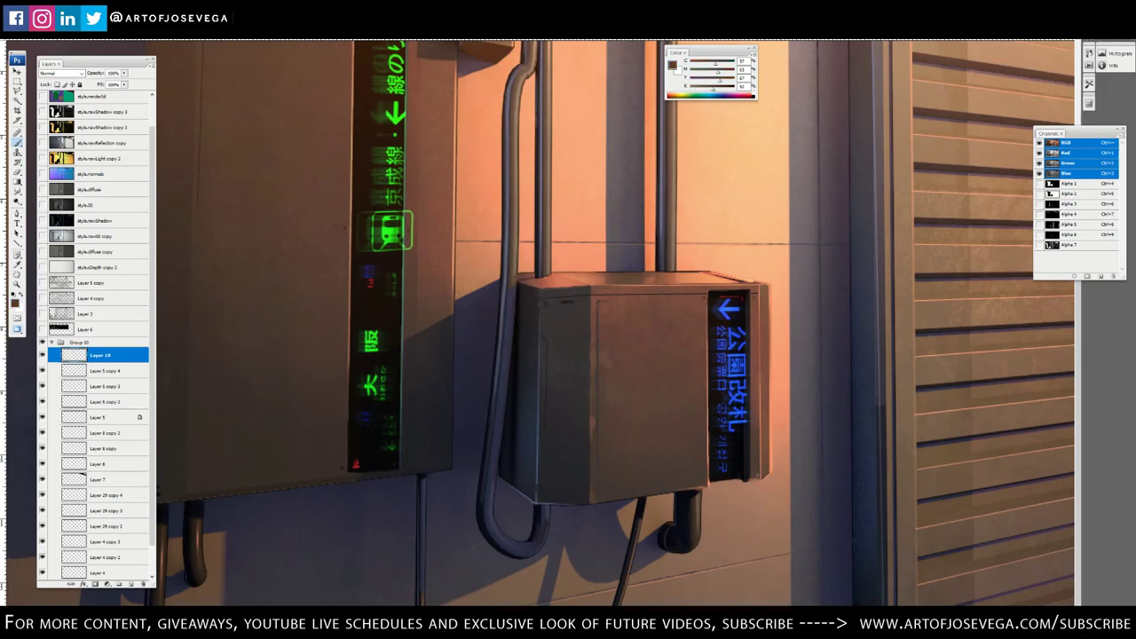
left_click(746, 474, "alt")
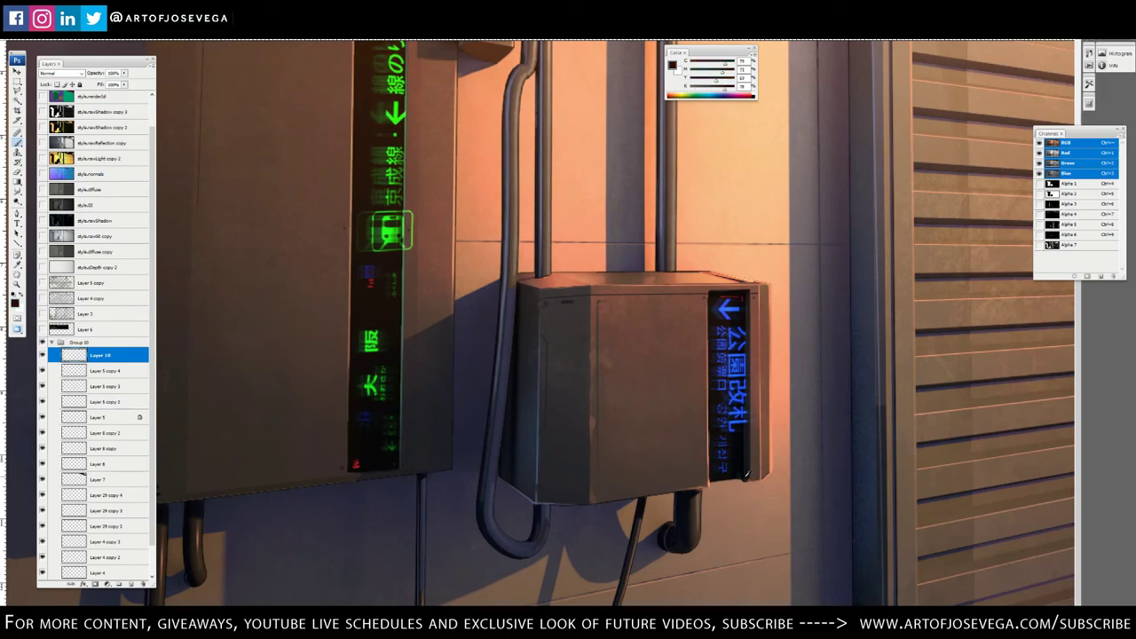
left_click(758, 476, "alt")
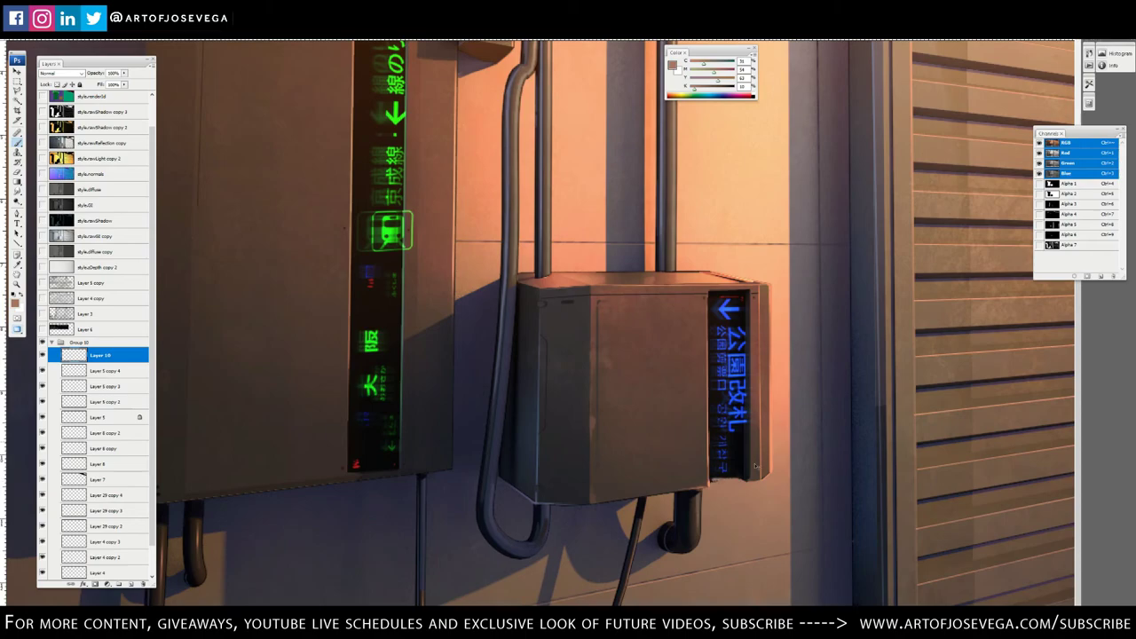
key("ctrl+z")
Refine the bottom edge beneath the blue sign strip at close range with colours sampled beside it
left_click_drag(523, 366, 671, 367)
key("ctrl+minus")
key("ctrl+minus")
key("ctrl+minus")
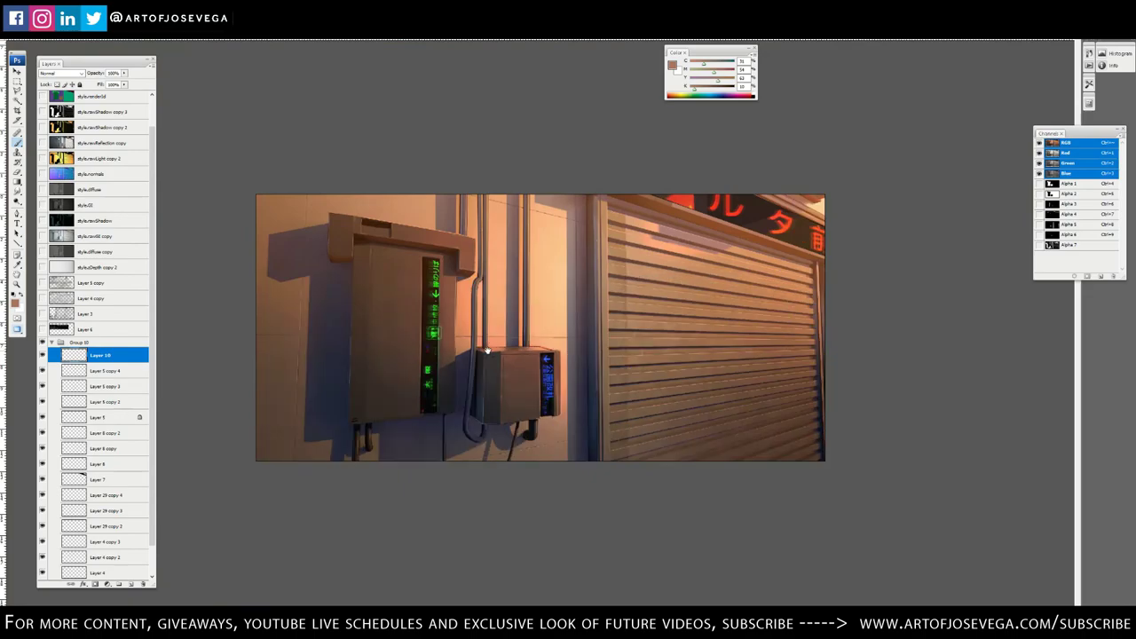
key("ctrl+plus")
key("ctrl+plus")
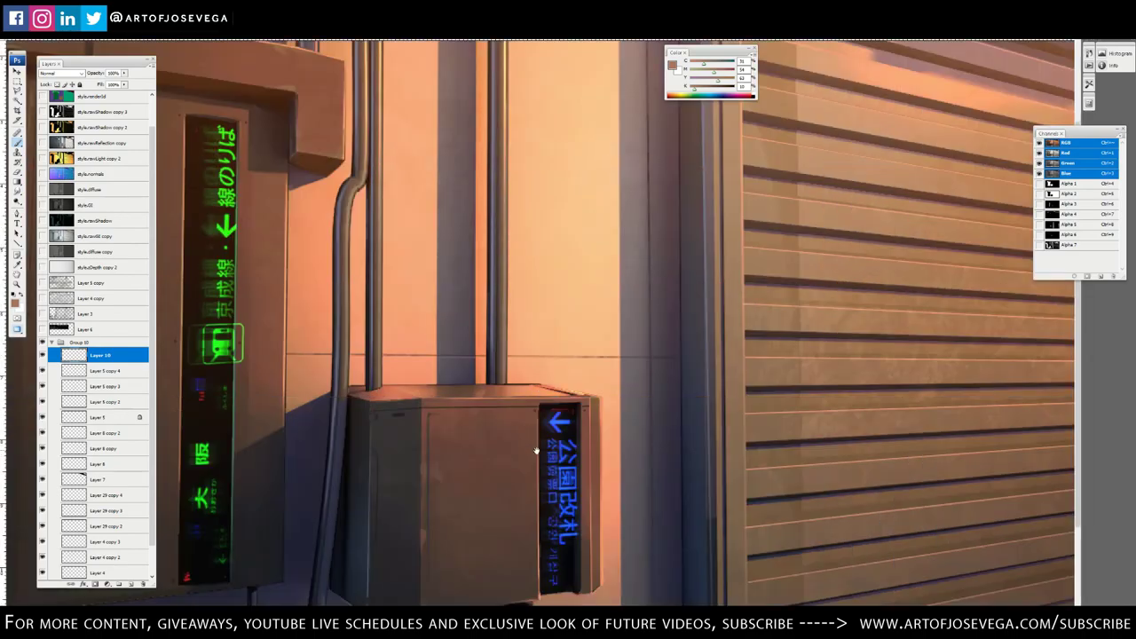
left_click_drag(536, 451, 589, 339)
key("ctrl+plus")
left_click_drag(618, 464, 580, 325)
key("ctrl+plus")
left_click_drag(598, 416, 571, 388)
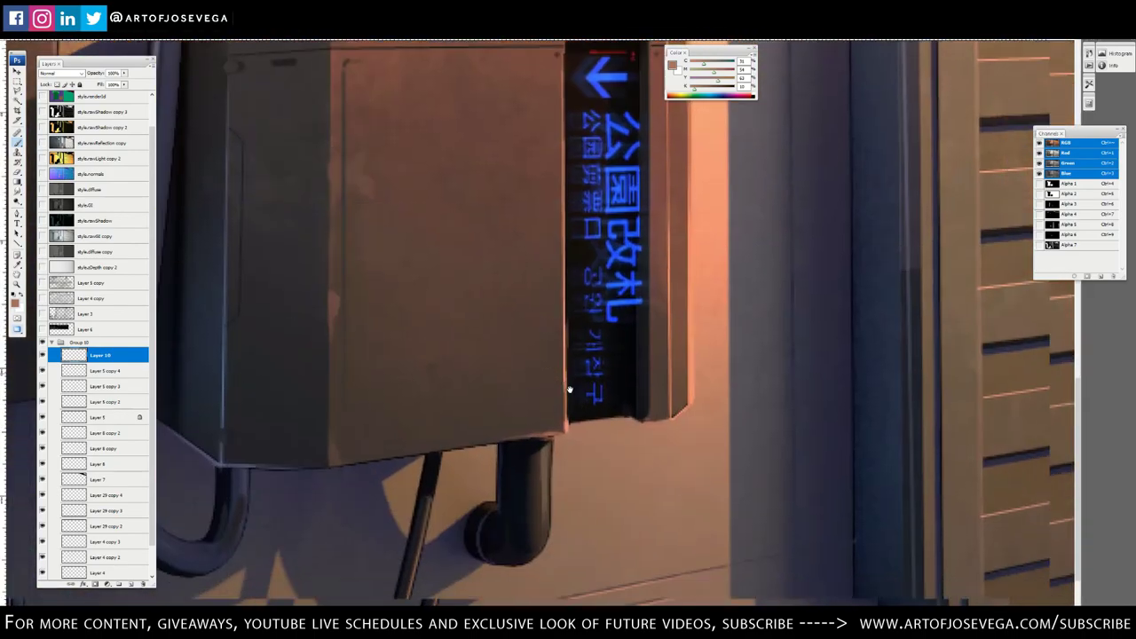
left_click(639, 416, "alt")
left_click(638, 422, "alt")
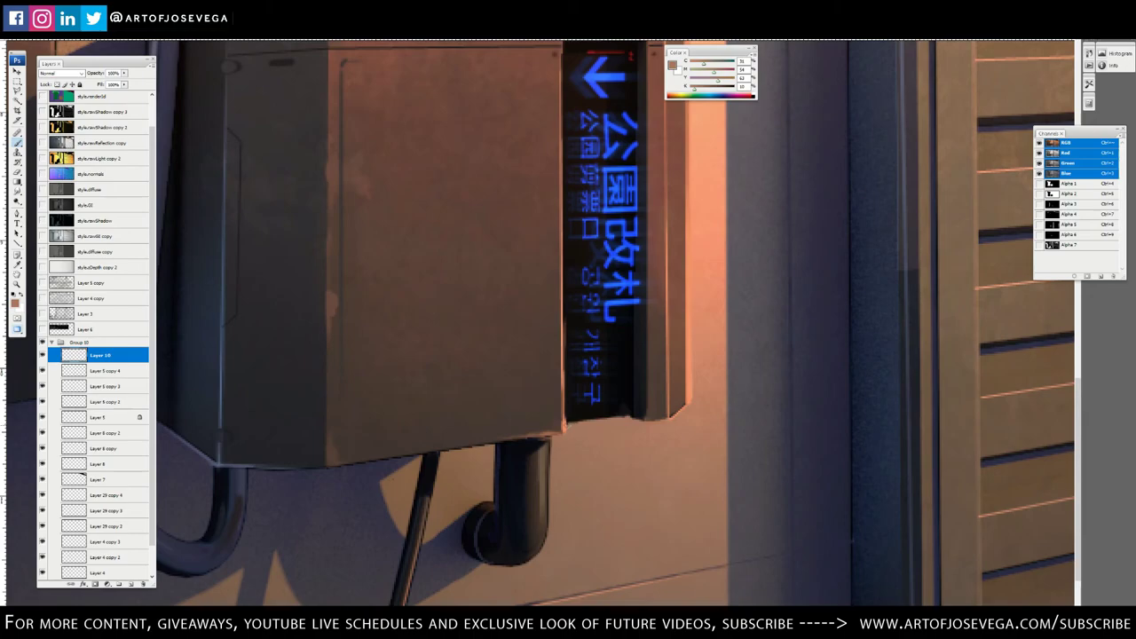
Check Layer 7 by hiding and showing it, and slightly distort its upper-left corner over the red shop sign
key("ctrl+minus")
key("ctrl+minus")
key("ctrl+minus")
key("ctrl+minus")
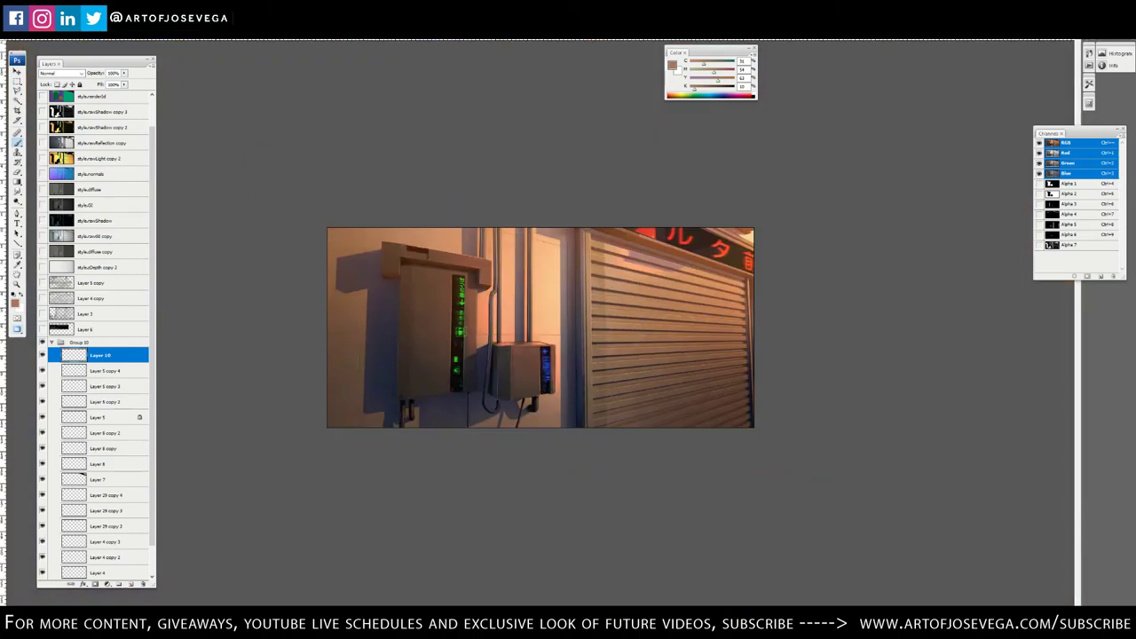
key("ctrl+plus")
key("ctrl+plus")
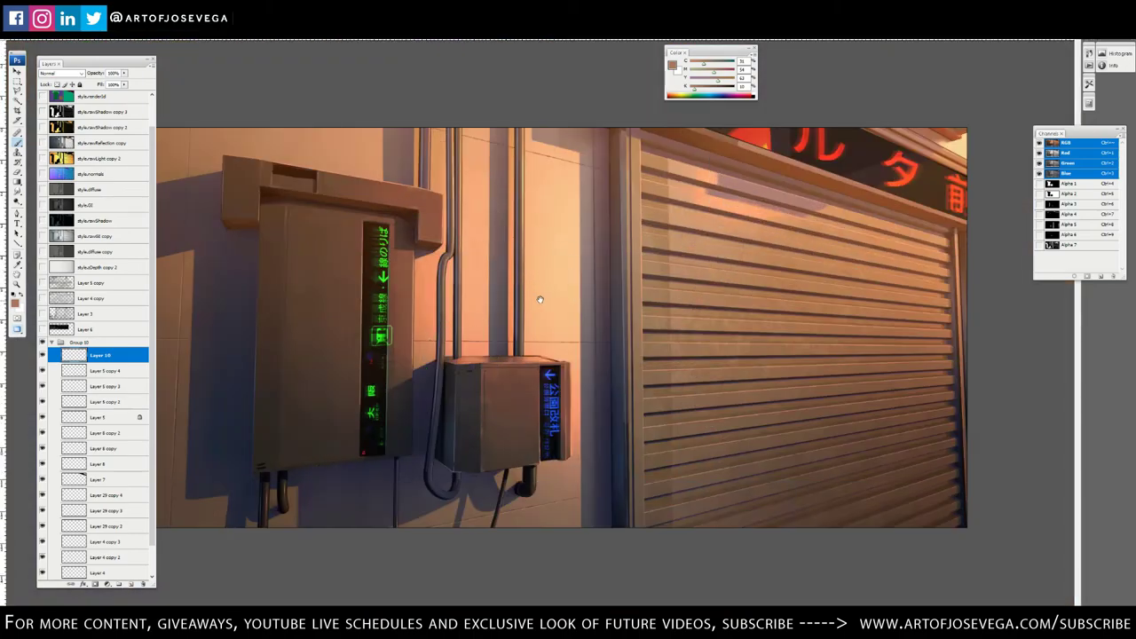
left_click(41, 479)
left_click(42, 479)
left_click(92, 480)
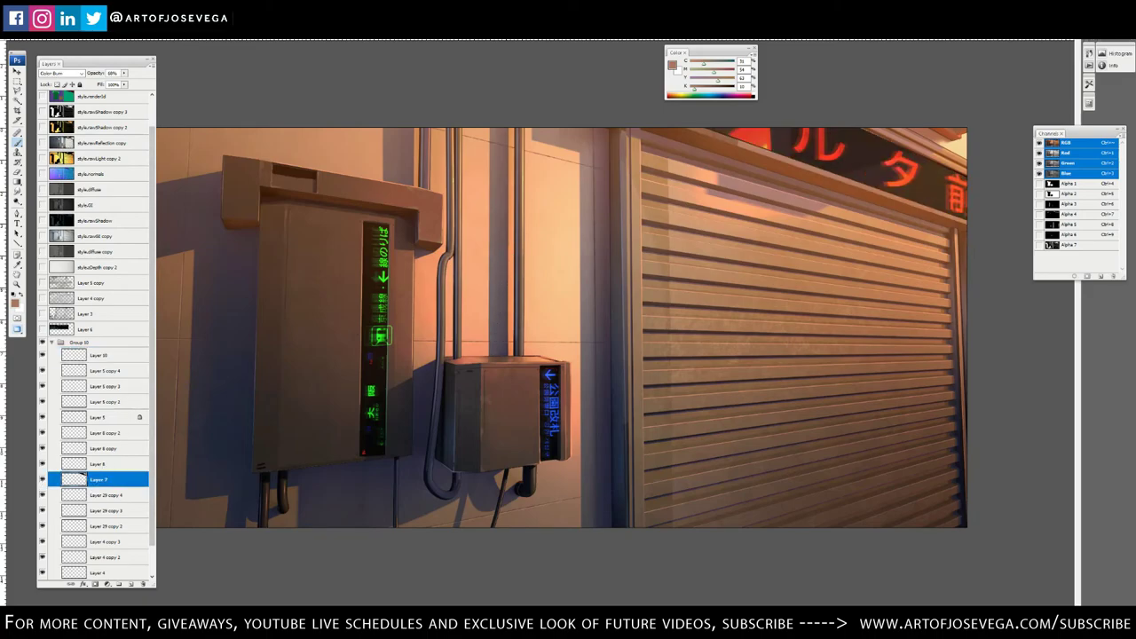
key("v")
mouse_move(729, 187)
left_mouse_down()
mouse_move(764, 199)
mouse_move(671, 362)
mouse_move(655, 442)
left_mouse_up()
left_click_drag(570, 229, 571, 226)
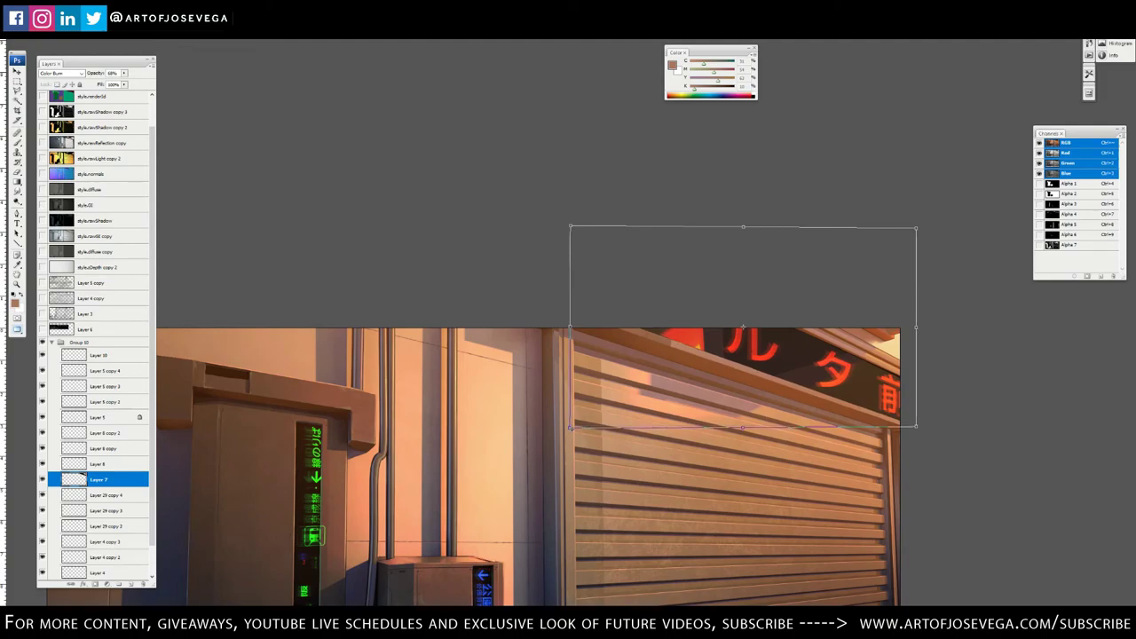
key("Return")
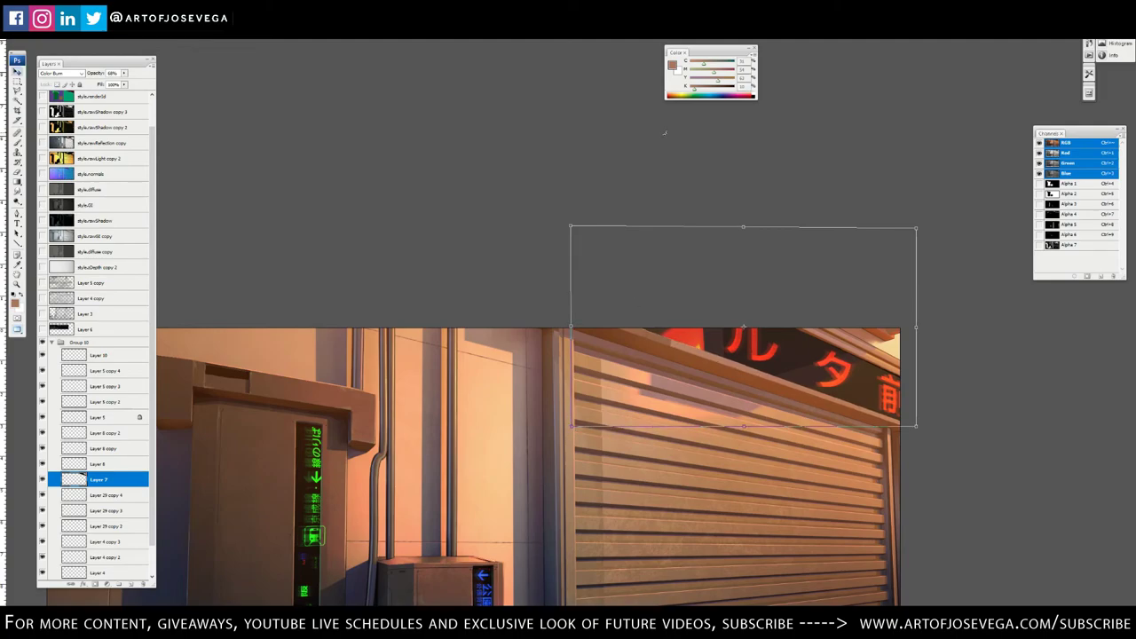
Collapse Group 10 and review the painted signs, comparing the image with the group hidden and shown
key("ctrl+minus")
key("ctrl+minus")
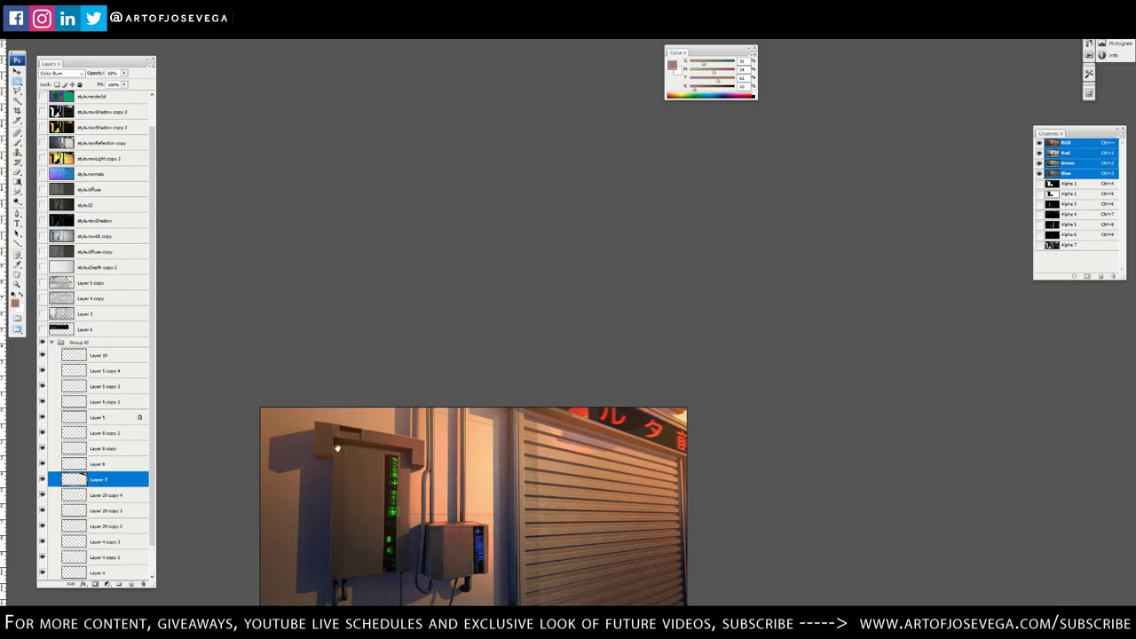
left_click_drag(335, 448, 434, 264)
key("ctrl+plus")
left_click_drag(356, 383, 358, 382)
key("ctrl+plus")
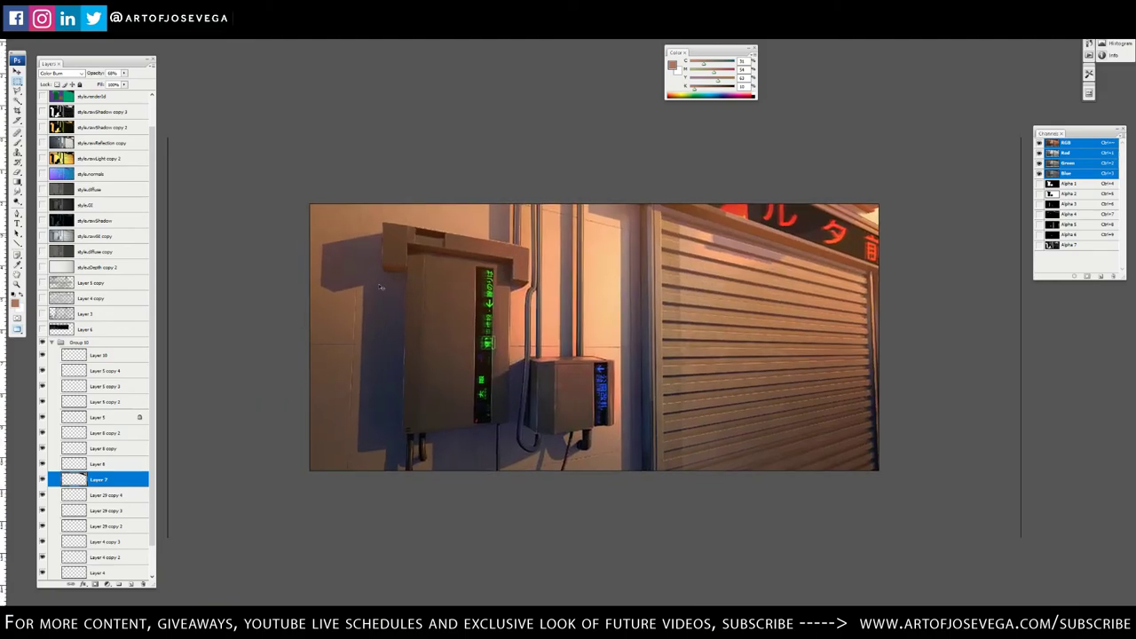
left_click(52, 343)
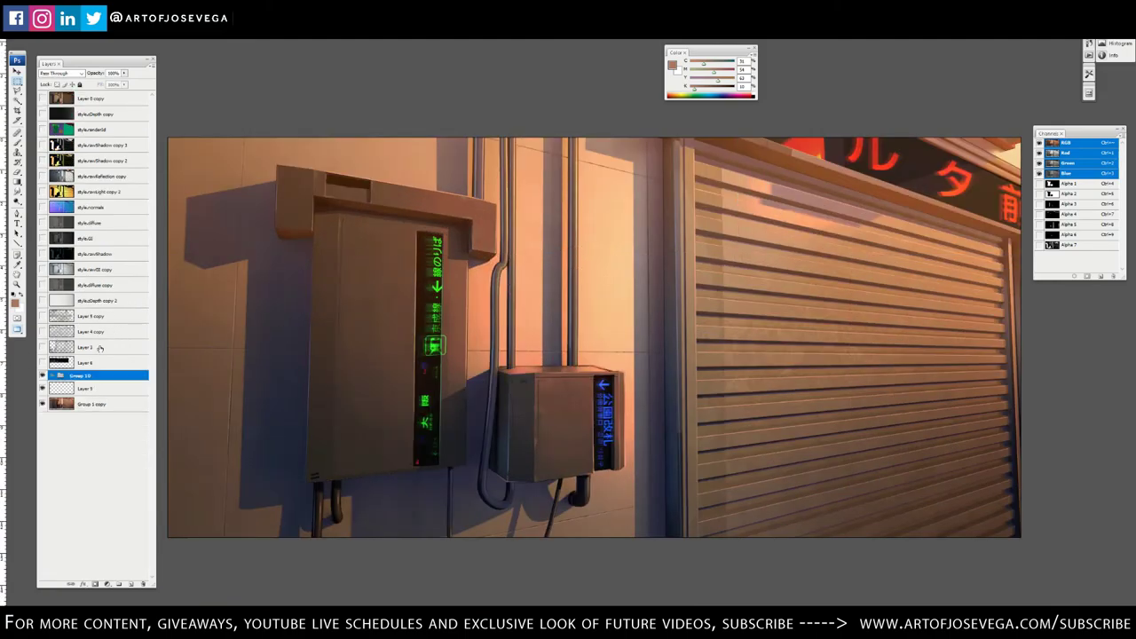
left_click(42, 376)
left_click(43, 377)
key("ctrl+minus")
left_click_drag(296, 346, 350, 349)
left_click_drag(332, 357, 339, 372)
key("ctrl+plus")
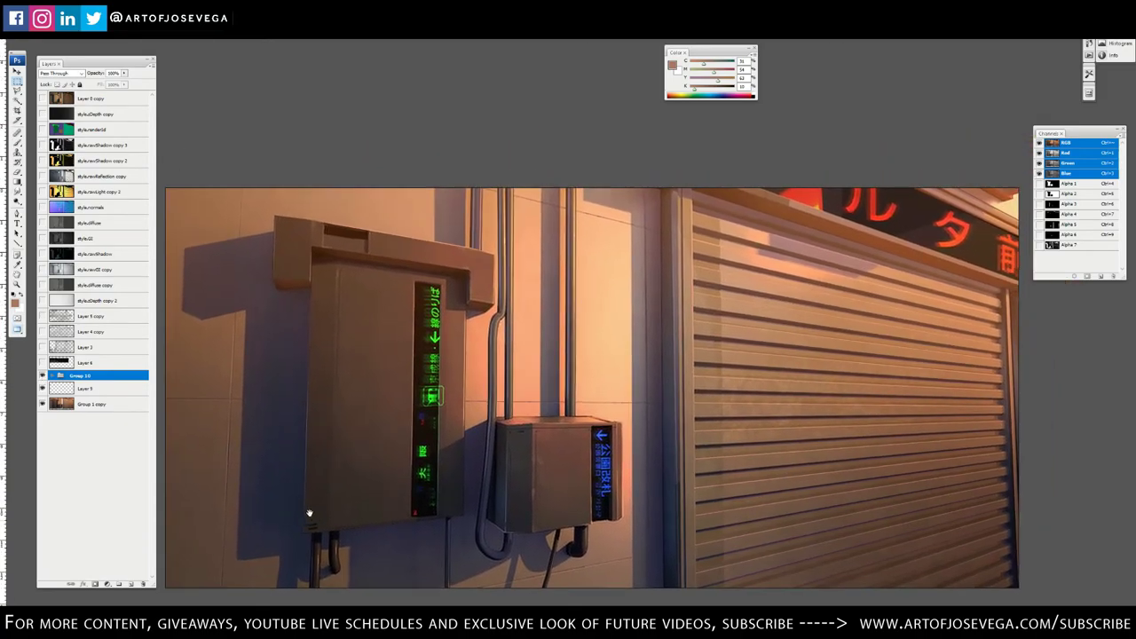
left_click_drag(309, 513, 551, 381)
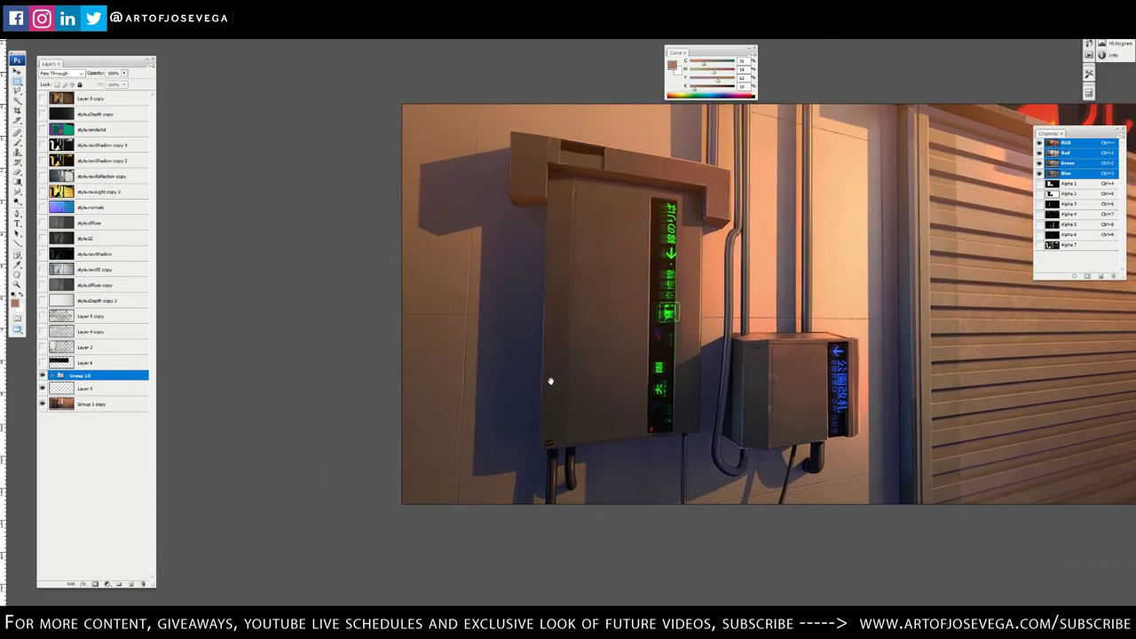
left_click(42, 391)
key("ctrl+plus")
left_click_drag(443, 361, 556, 233)
left_click_drag(399, 186, 505, 290)
left_click_drag(653, 190, 587, 269)
key("v")
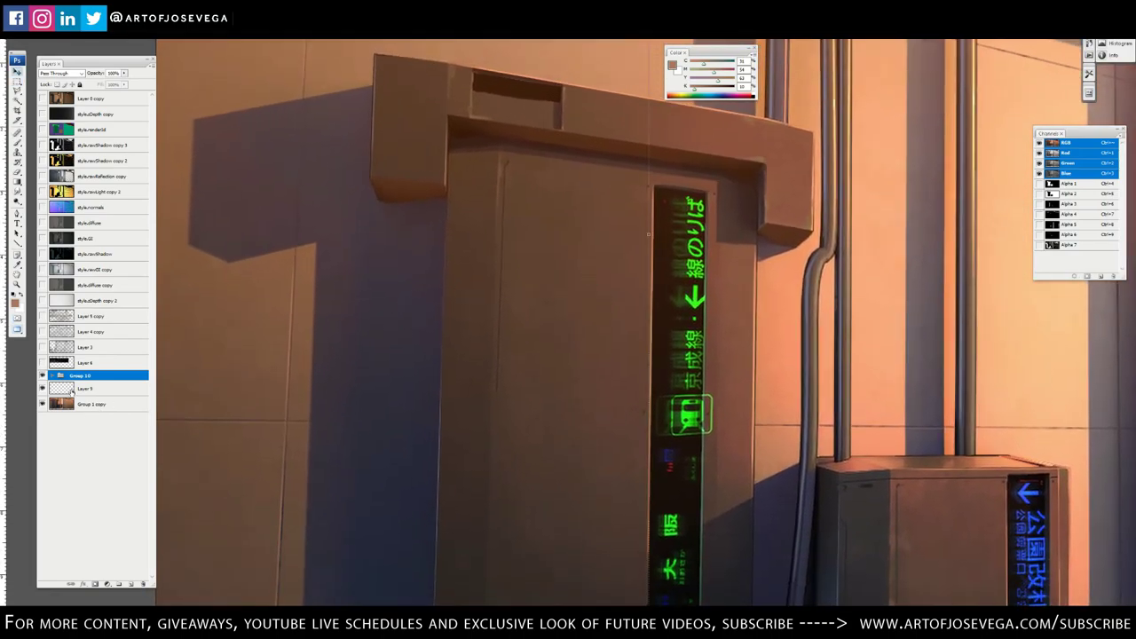
Show Layer 6 with the train departure board and scale it down to a small panel near the large box's top bracket
key("ctrl+0")
left_click(41, 363)
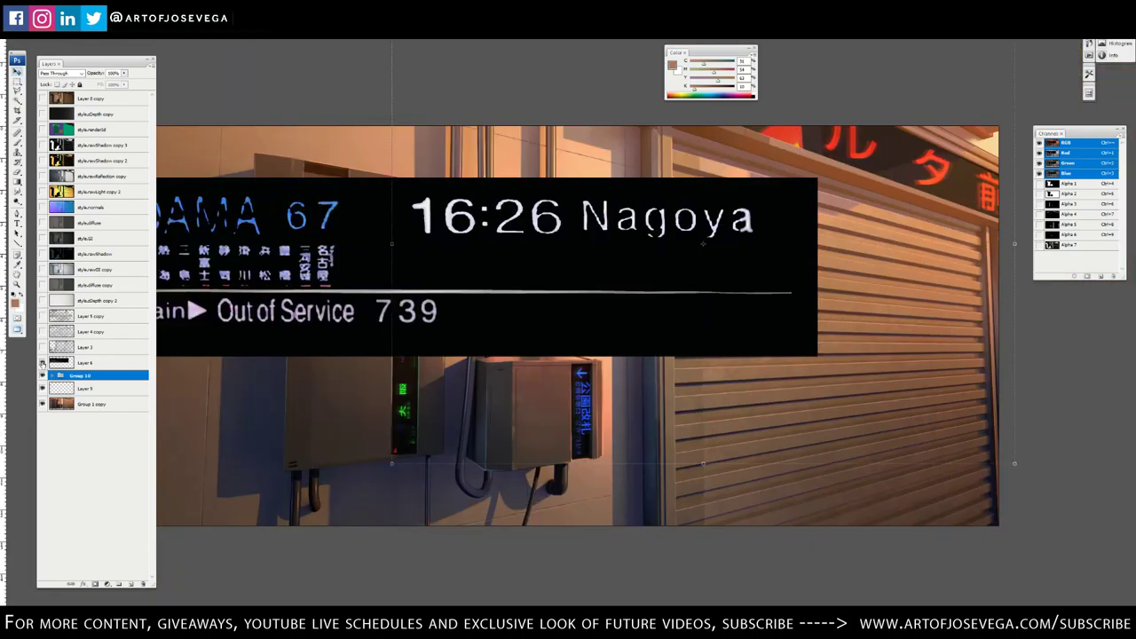
left_click(98, 364)
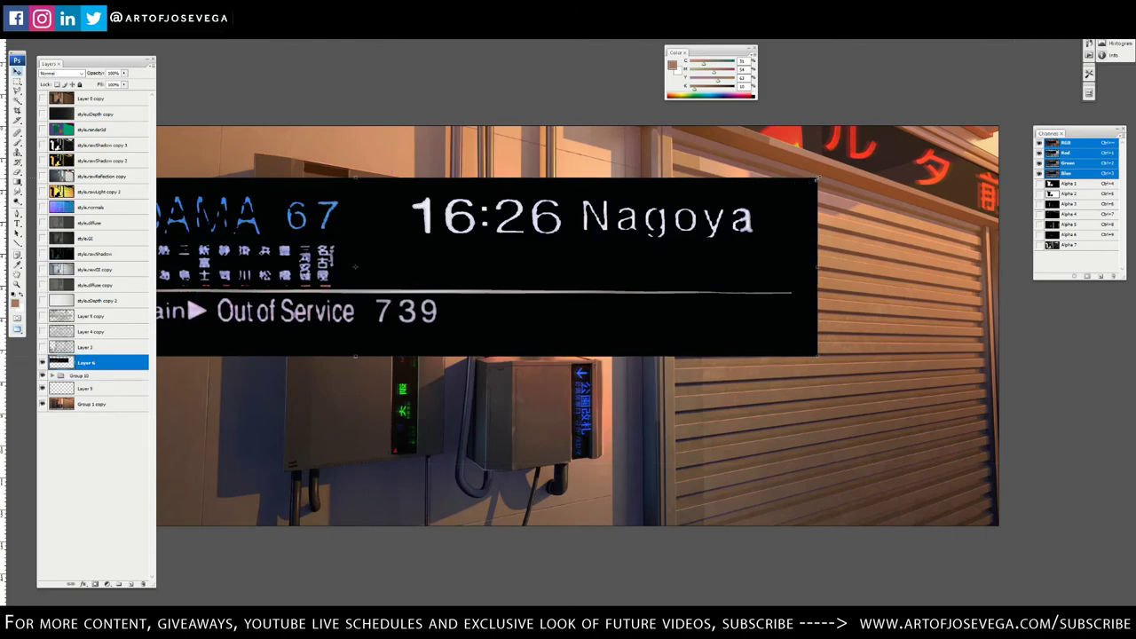
left_click_drag(818, 179, 314, 199)
key("Return")
key("ctrl+plus")
key("ctrl+plus")
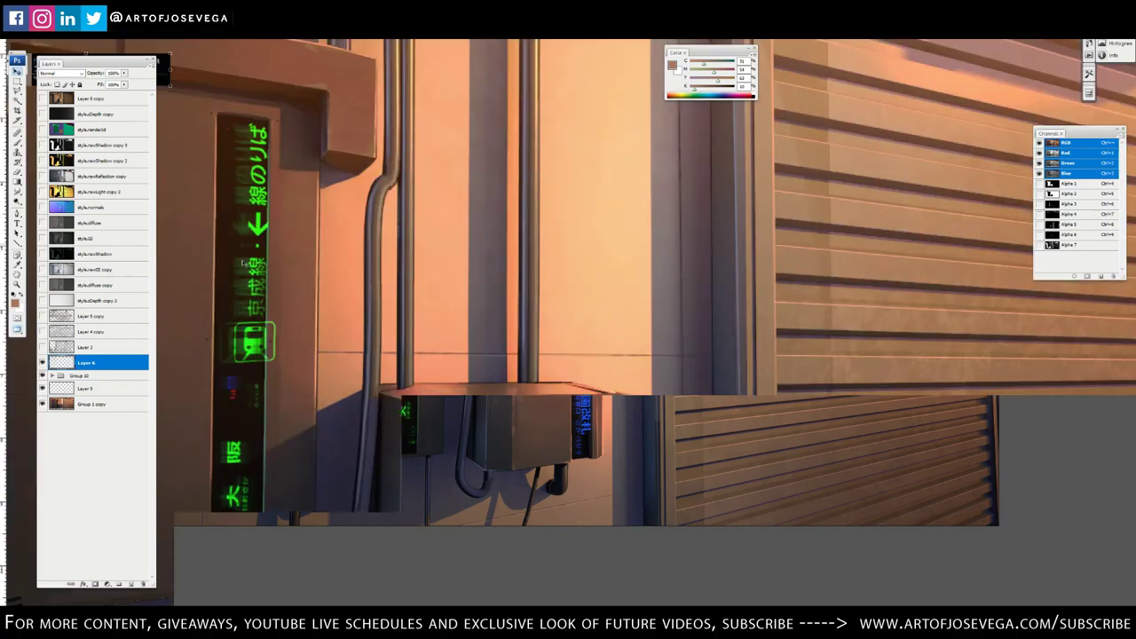
key("ctrl+plus")
left_click_drag(263, 246, 465, 329)
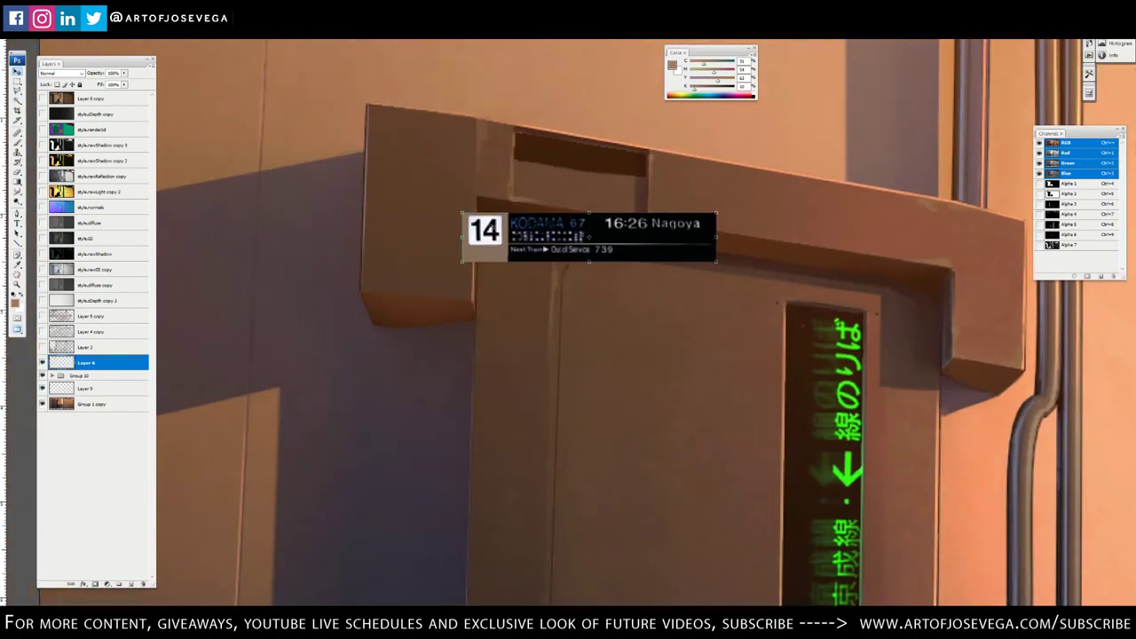
key("Return")
key("m")
left_click_drag(437, 190, 507, 278)
left_click(426, 228)
Move the departure board onto the recess in the large box's top bracket and distort it to match the recess's width and perspective
key("v")
left_click_drag(471, 233, 524, 149)
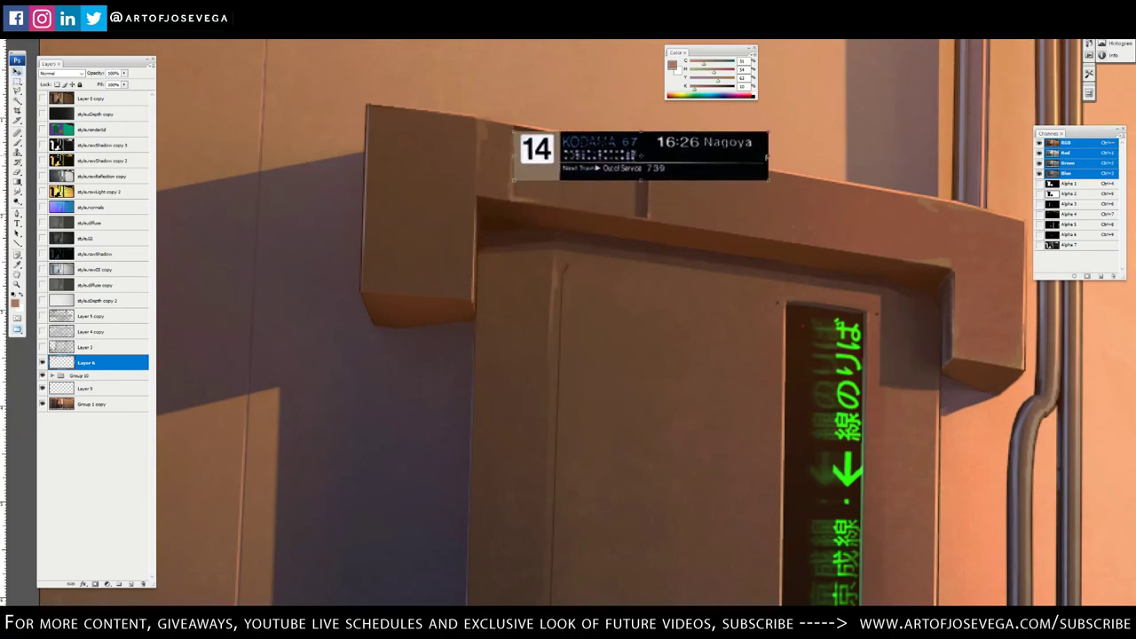
key("ctrl+t")
left_click_drag(767, 155, 650, 180)
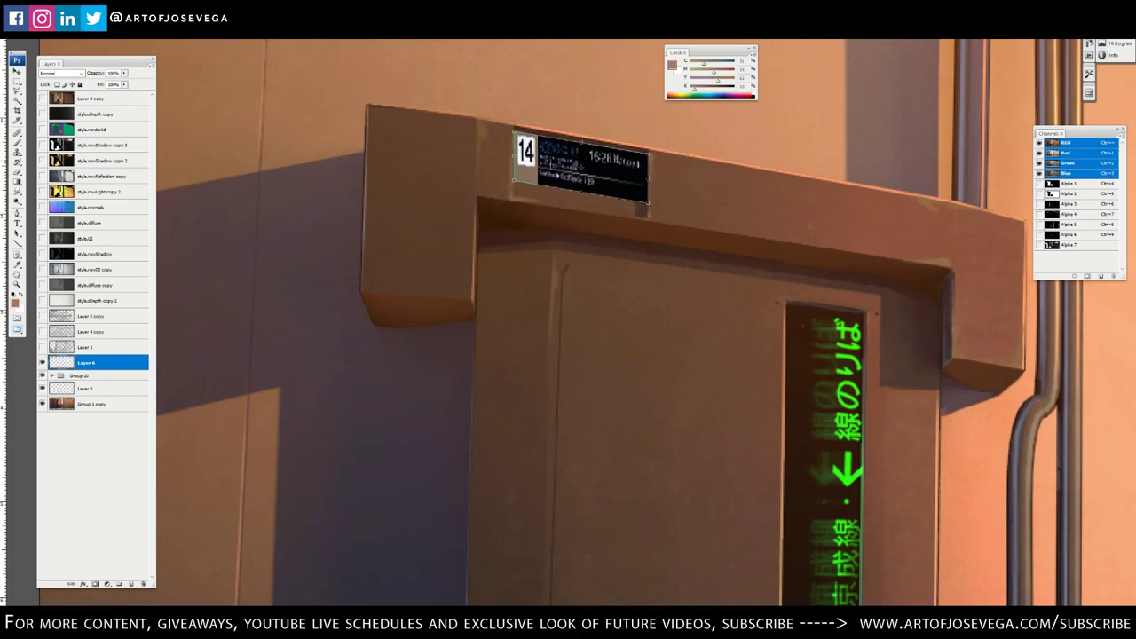
key("Return")
Set the blend mode of Layer 6 with the departure board to Screen
left_click_drag(579, 79, 570, 103)
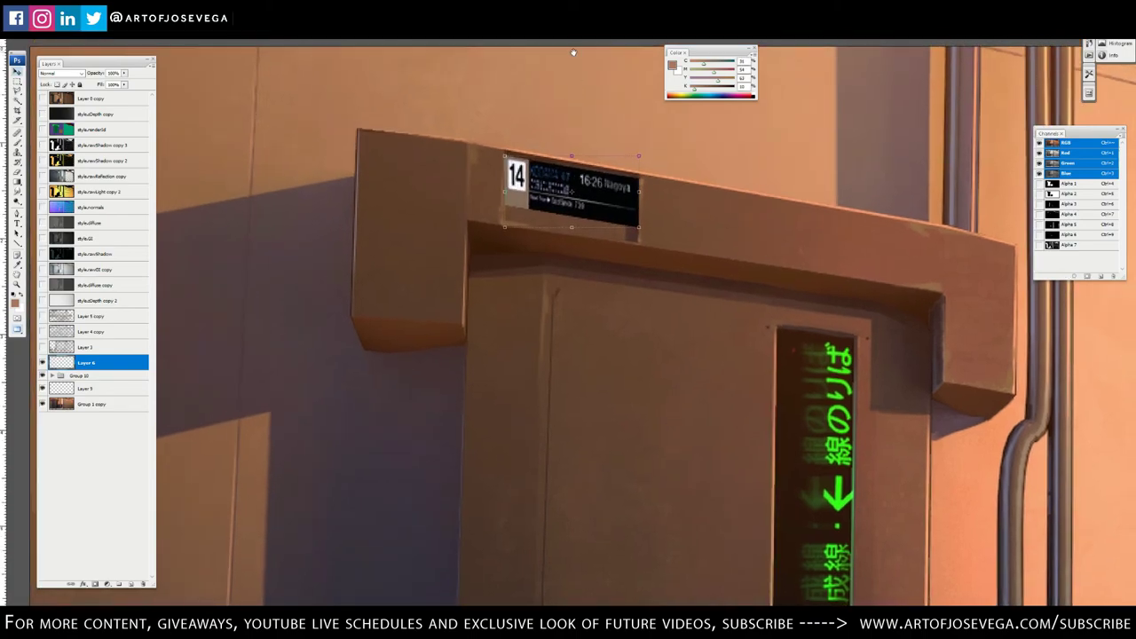
left_click(59, 74)
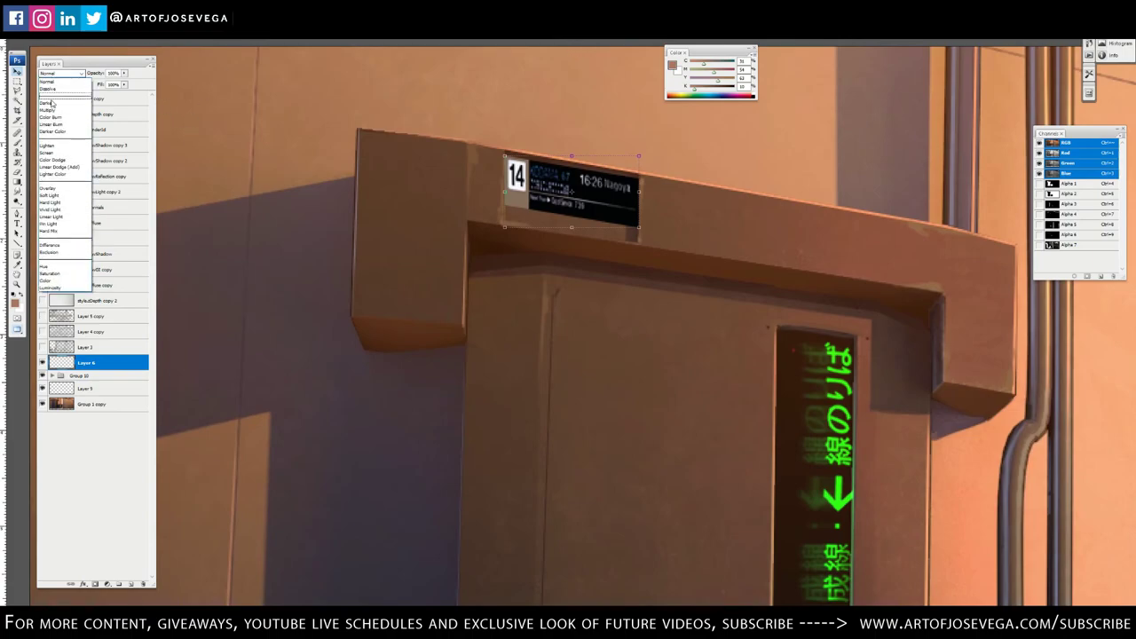
left_click(50, 154)
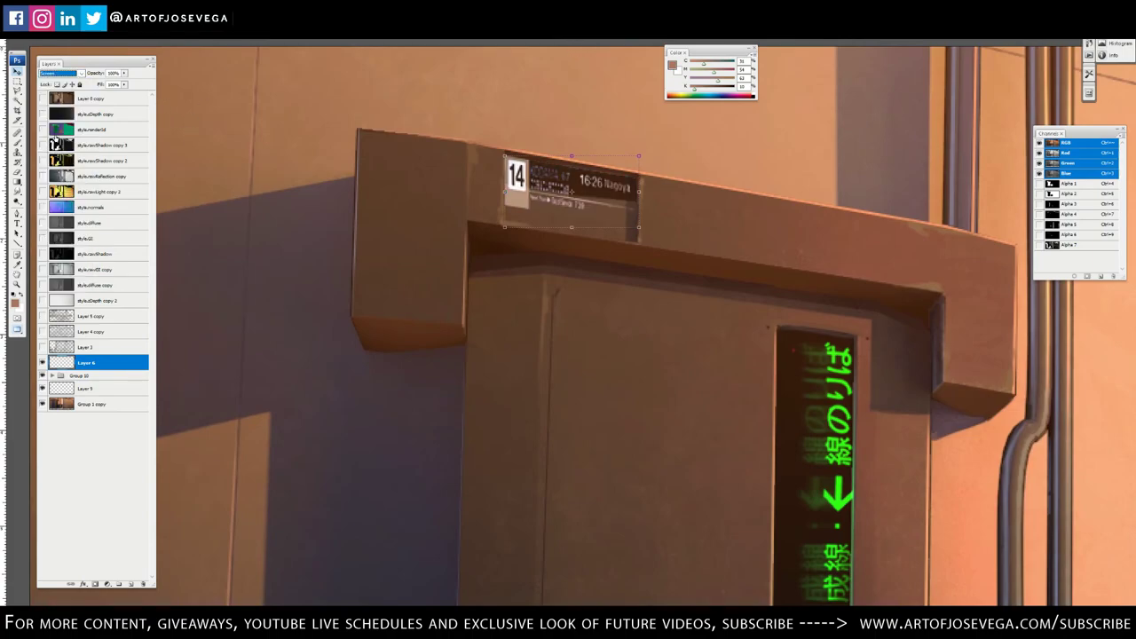
key("Return")
Create a new layer between Layer 6 and Group 10 and fill the selected departure board area with black
left_click(88, 377)
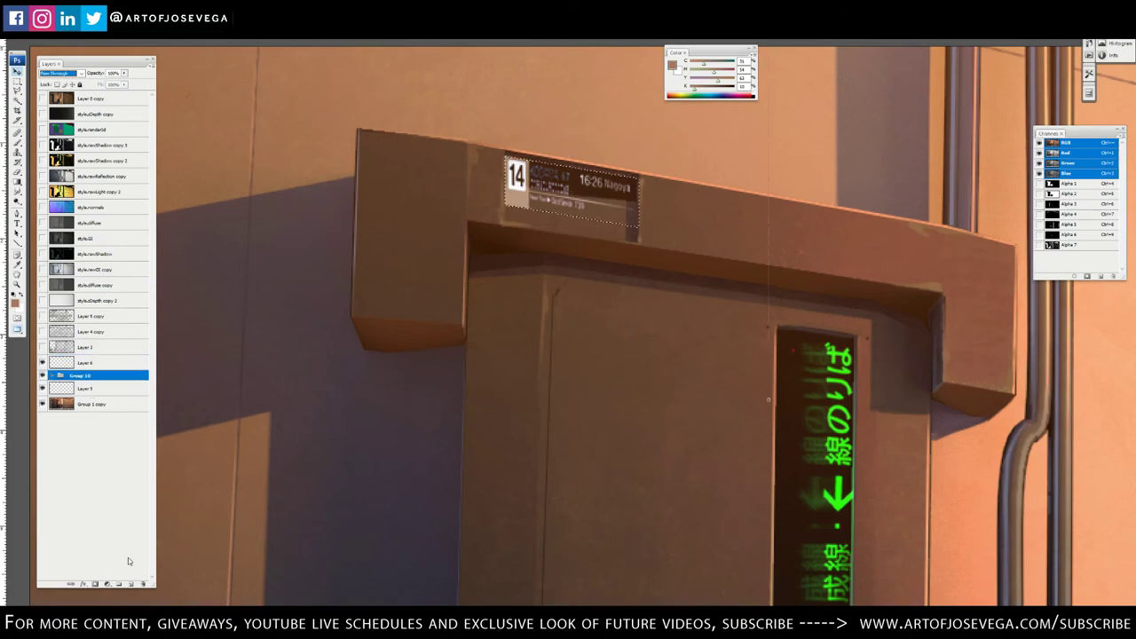
left_click(130, 584)
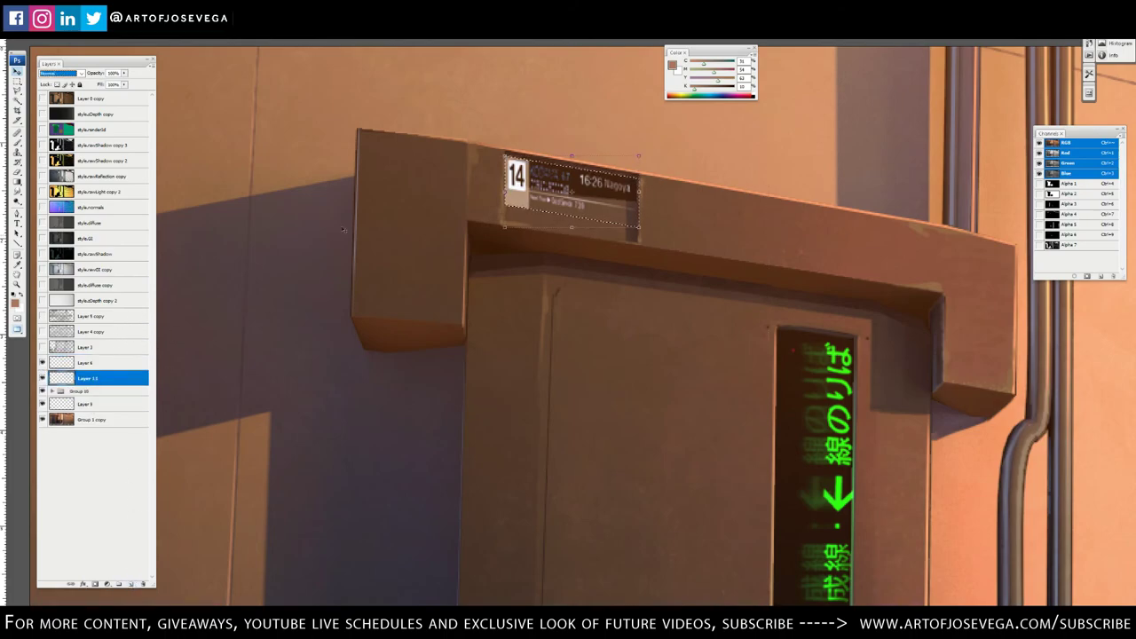
left_click(327, 158)
key("b")
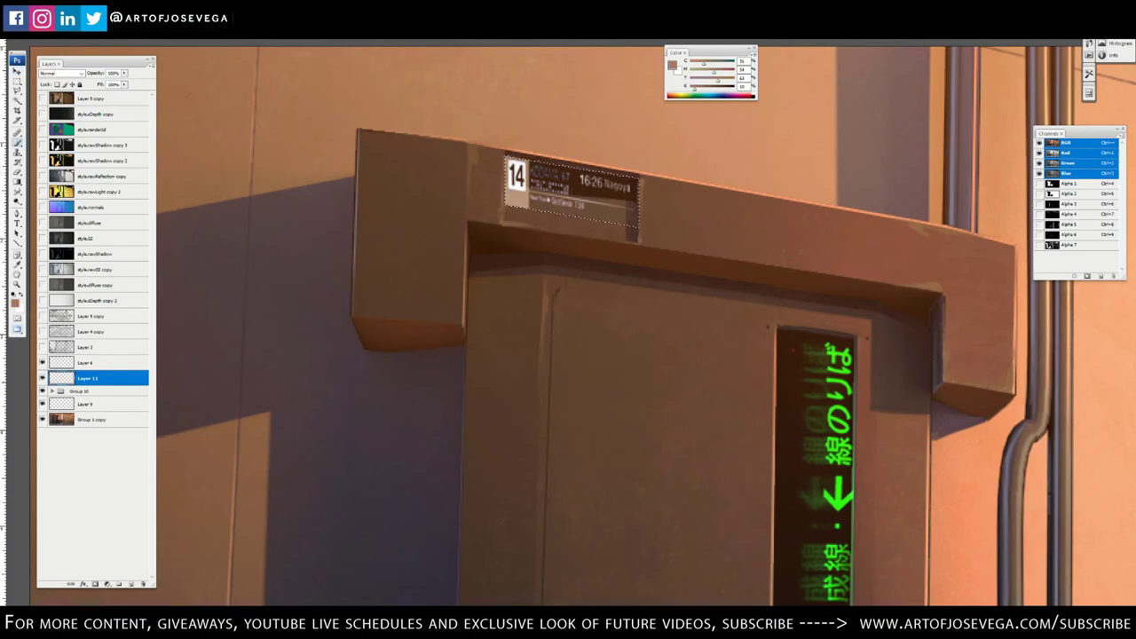
key("d")
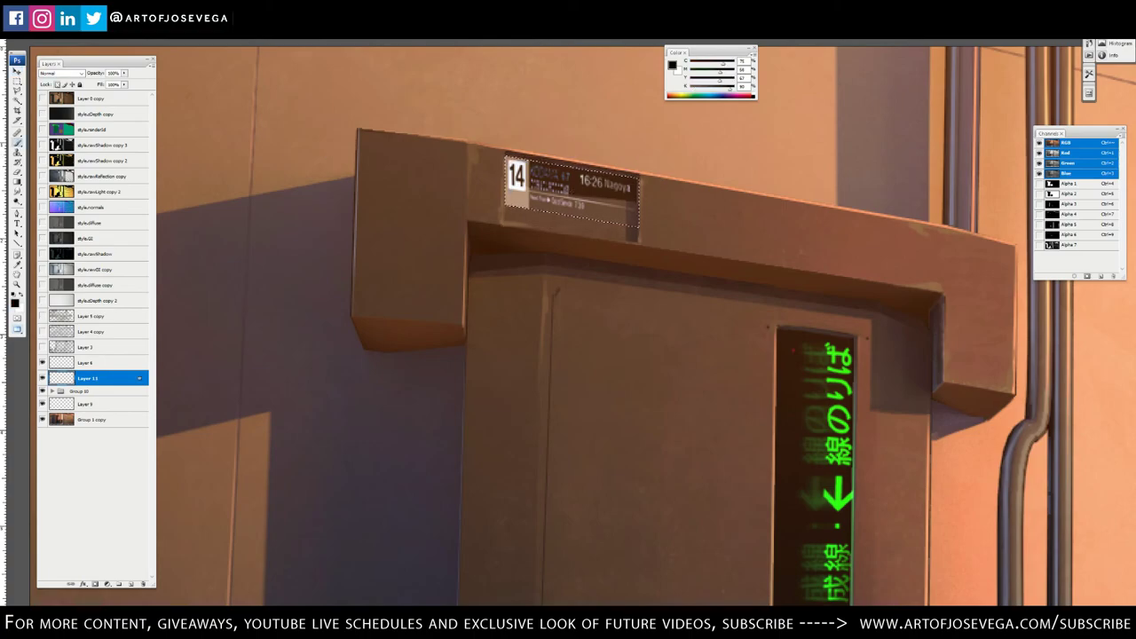
key("m")
left_click(277, 132)
key("alt+BackSpace")
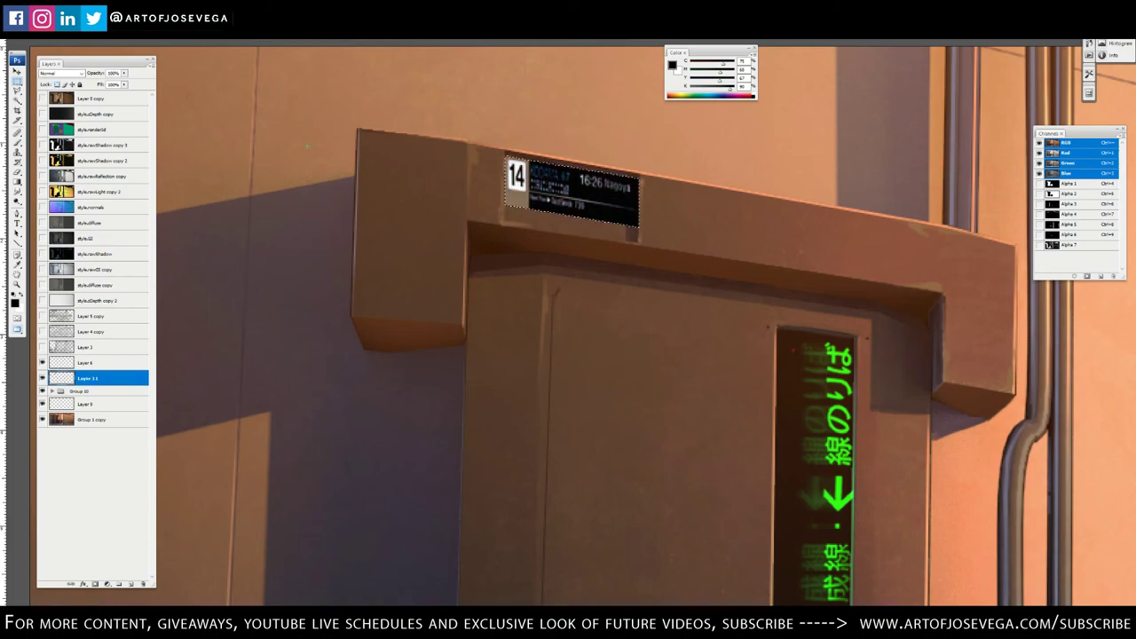
Clear the selection and duplicate the Screen-mode Layer 6 twice to brighten the departure board's lettering
left_click(96, 363)
key("shift+alt+s")
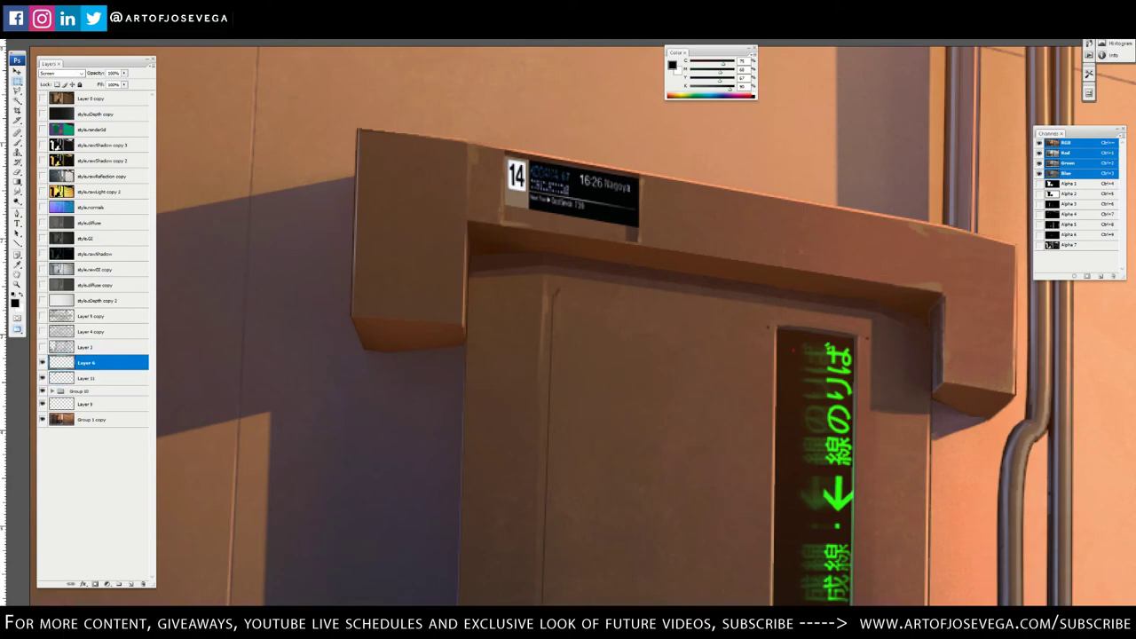
key("ctrl+j")
key("ctrl+j")
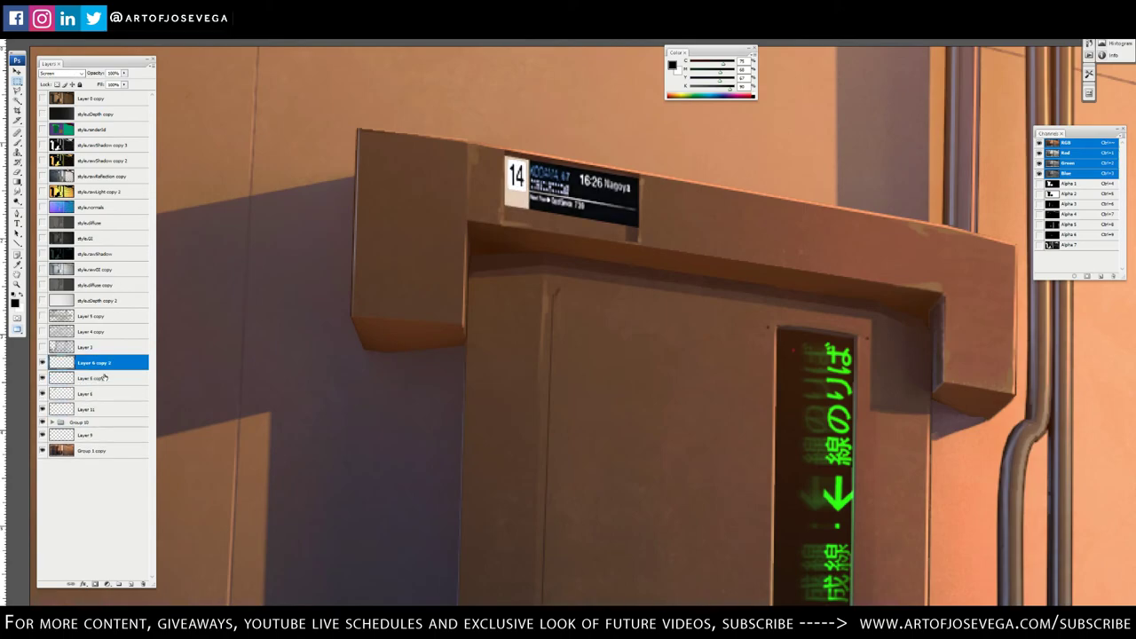
Apply a Motion Blur with a tilted angle and a distance of 24 pixels to Layer 6 copy
left_click(107, 378)
key("v")
left_click(99, 7)
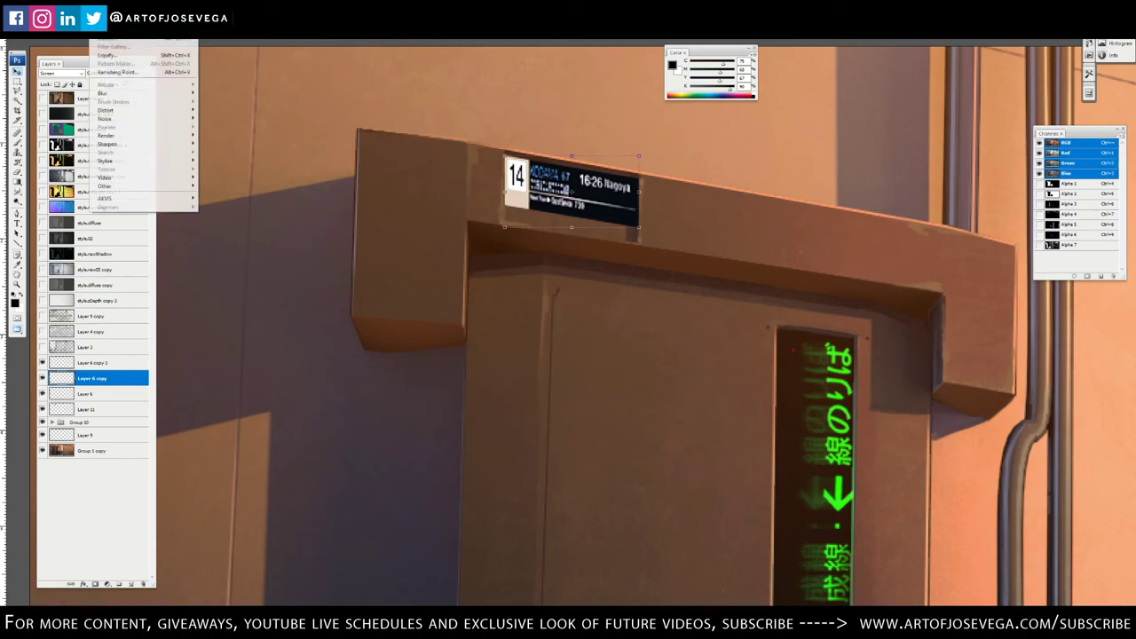
left_click(111, 16)
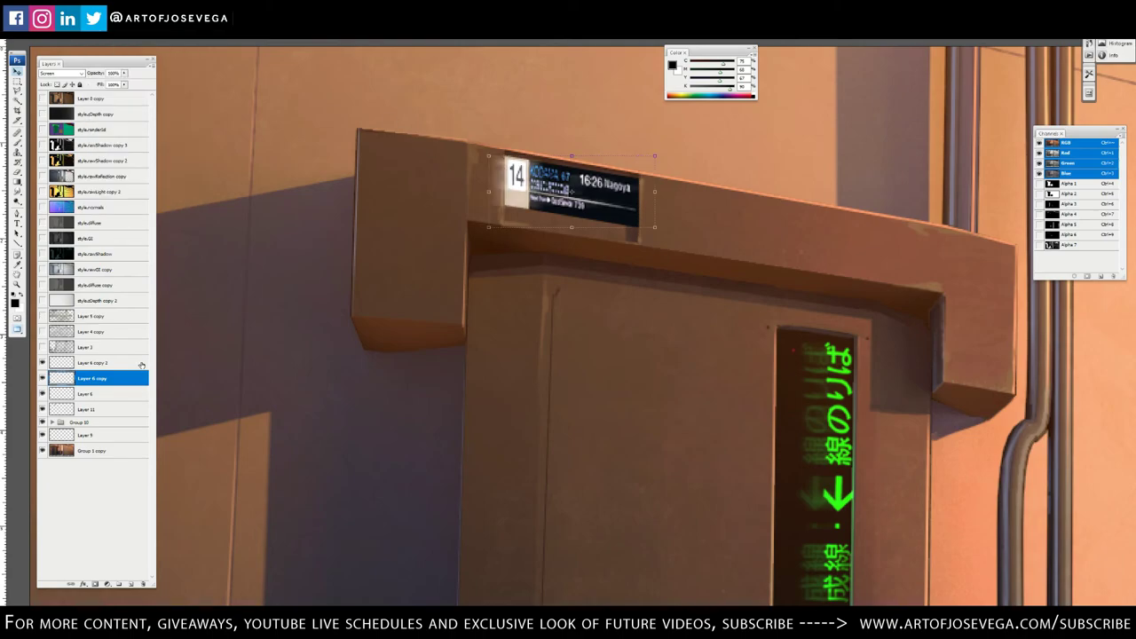
key("ctrl+z")
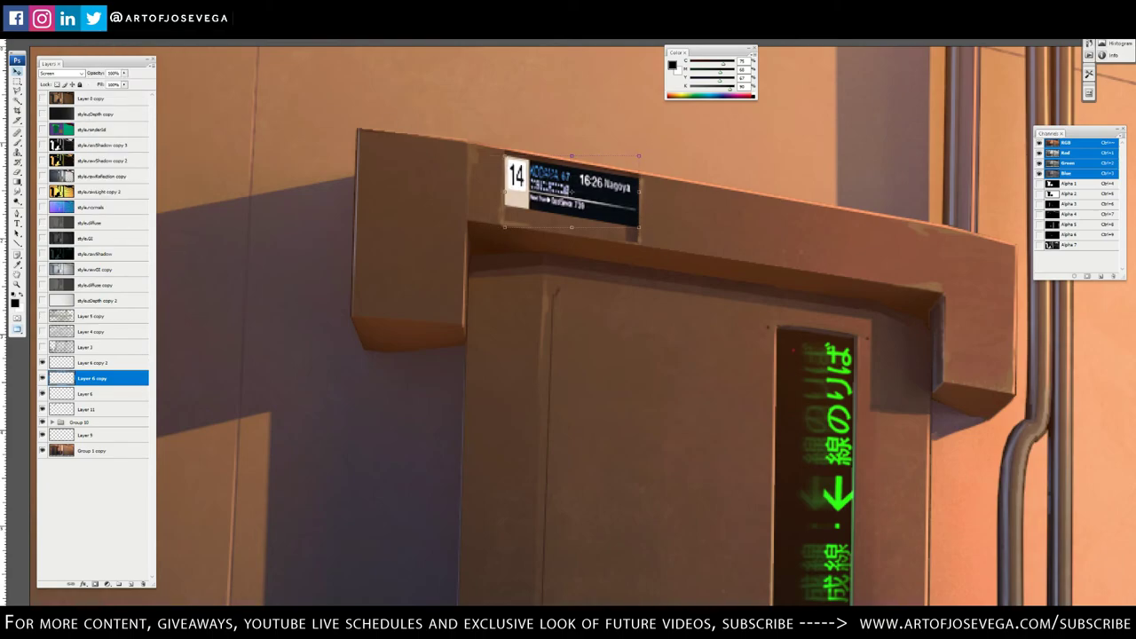
left_click(99, 6)
mouse_move(112, 94)
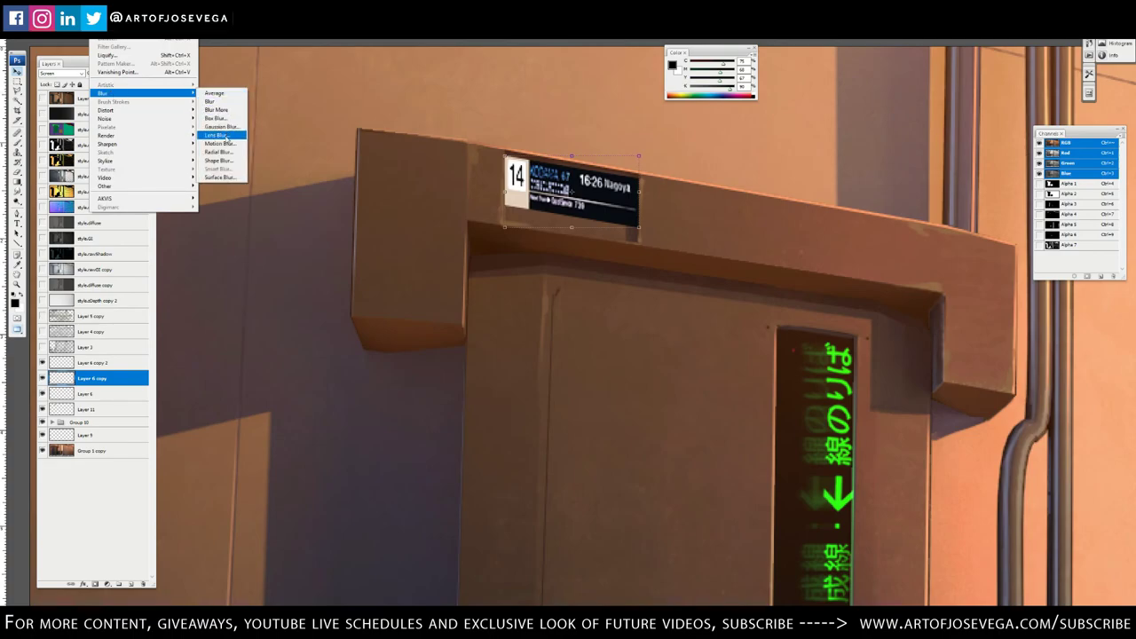
left_click(222, 144)
left_click(1030, 190)
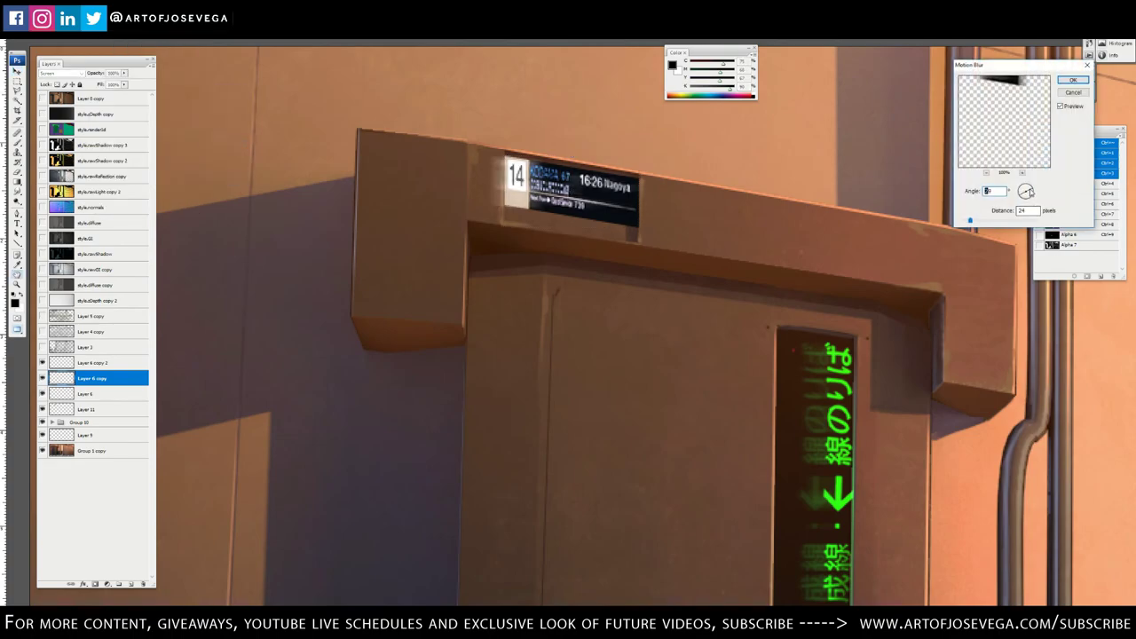
left_click_drag(1030, 191, 1030, 193)
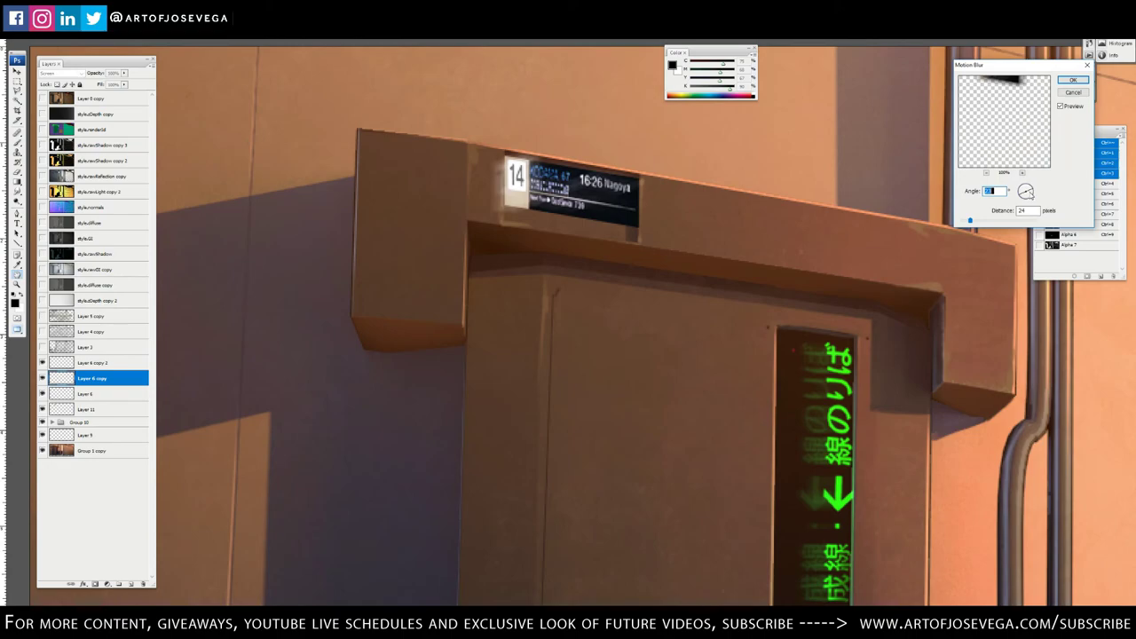
key("Return")
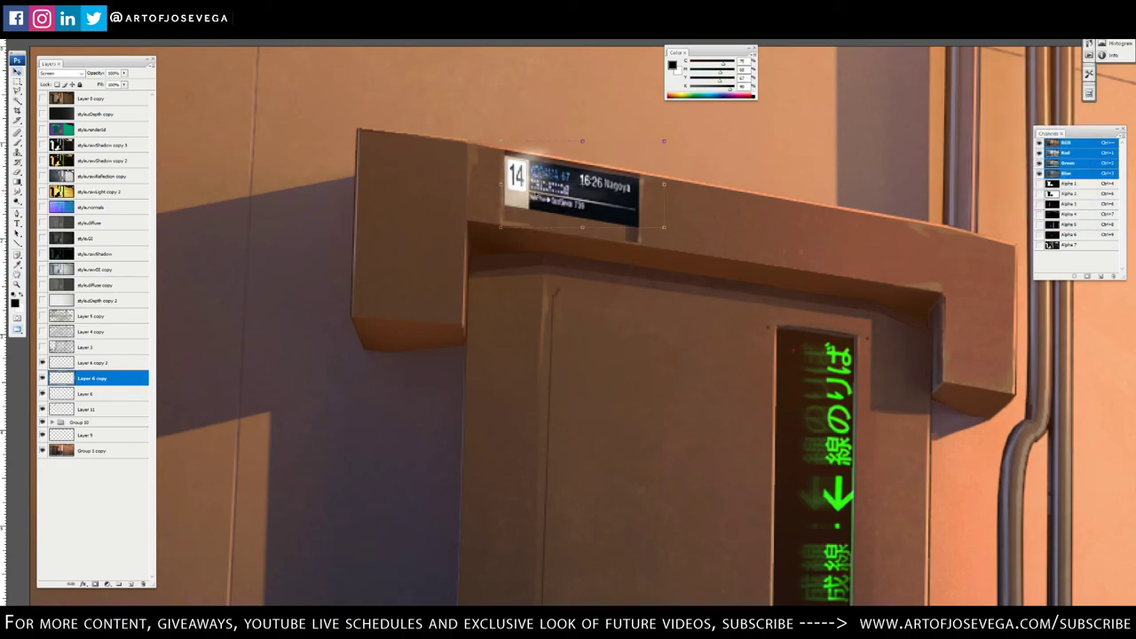
Offset Layer 6 copy 2 slightly up and to the right of the departure board and set its blend mode to Color Dodge
left_click(96, 362)
mouse_move(572, 174)
left_mouse_down()
mouse_move(580, 166)
mouse_move(552, 185)
left_mouse_up()
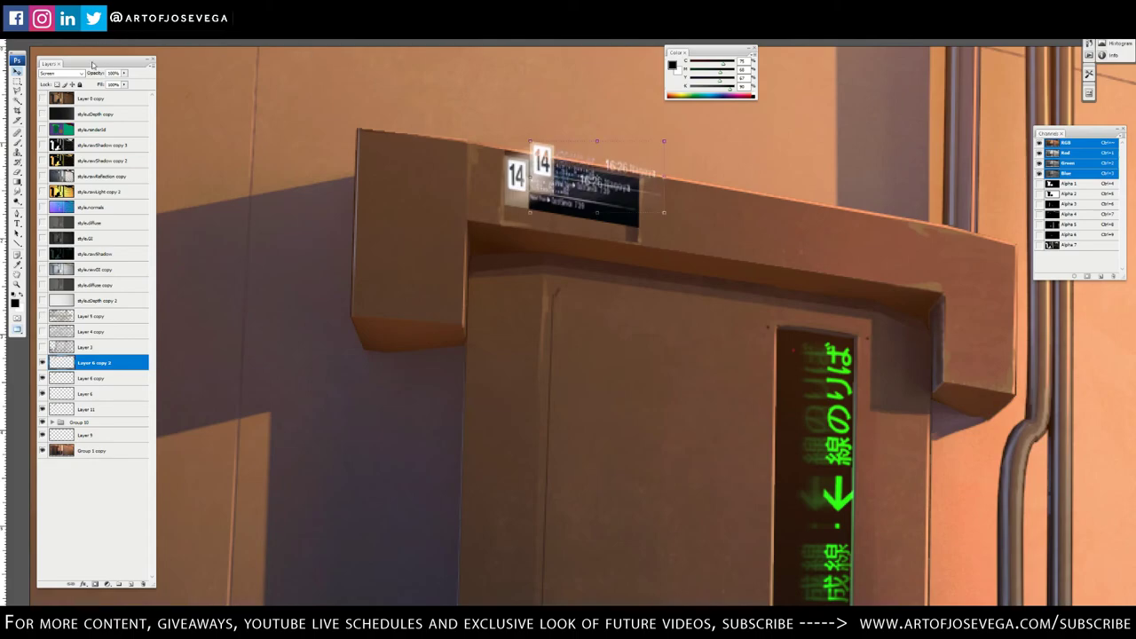
left_click(64, 78)
left_click(58, 165)
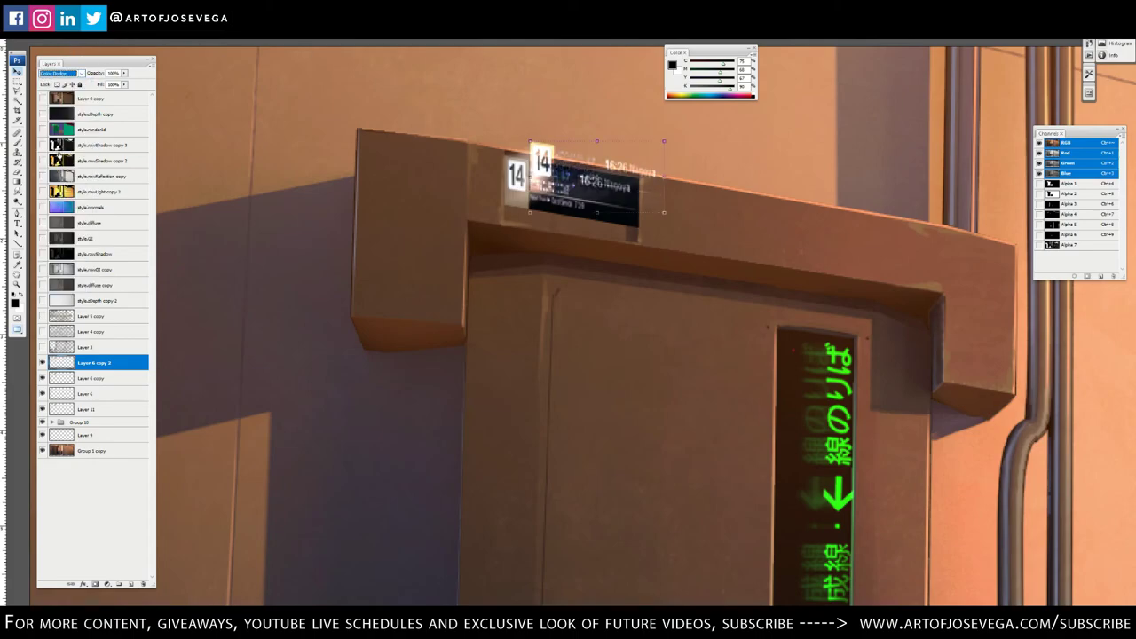
Colorize Layer 6 copy 2 using Hue/Saturation with hue 0 and saturation 25
key("ctrl+u")
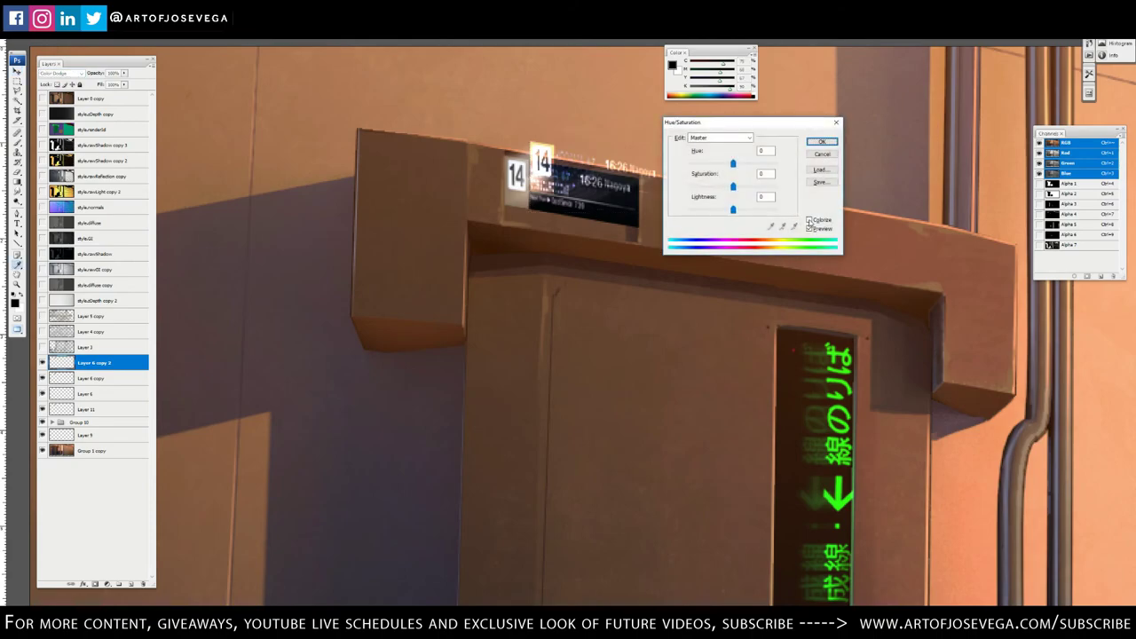
left_click(810, 219)
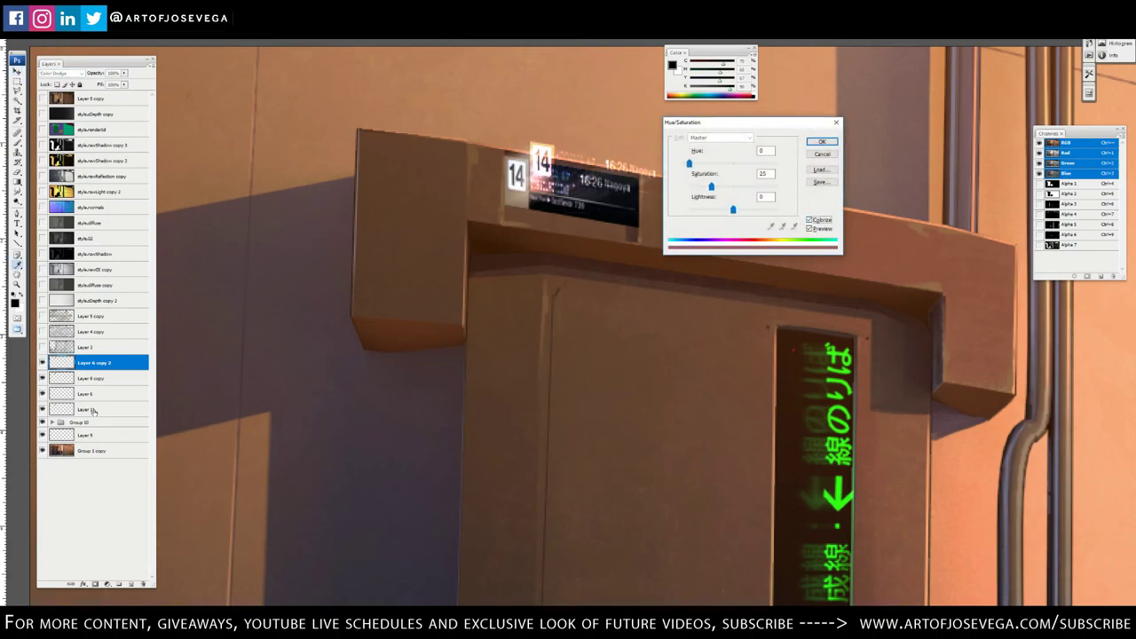
key("Return")
key("v")
Apply a Hue/Saturation adjustment to Layer 6 and lower its opacity to 20%
left_click(43, 394)
left_click(42, 394)
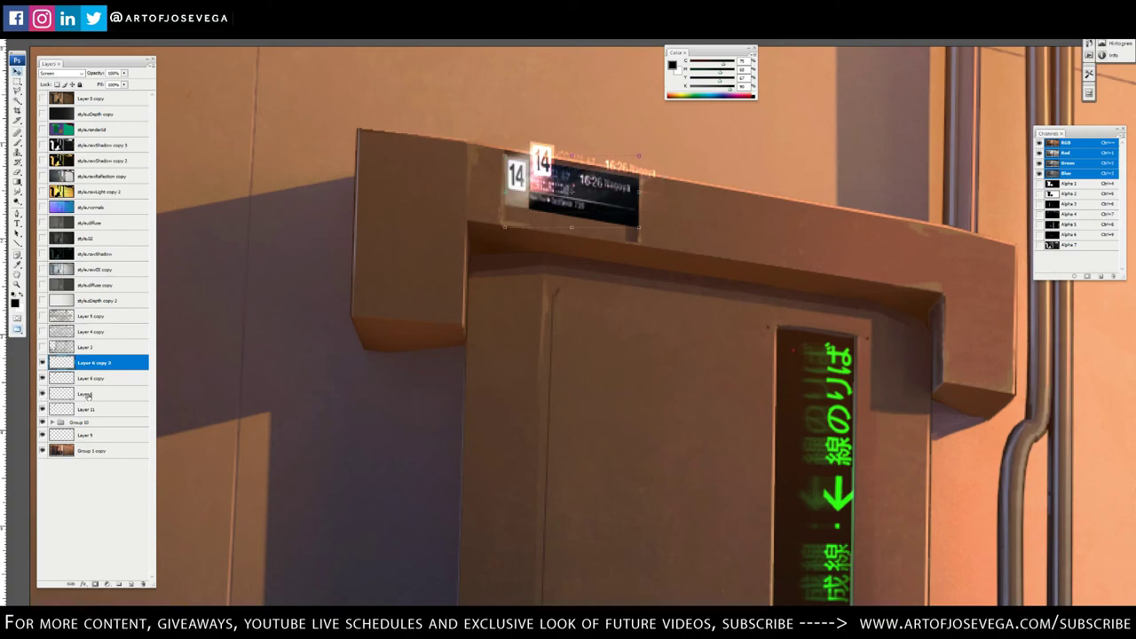
left_click(89, 394)
key("ctrl+u")
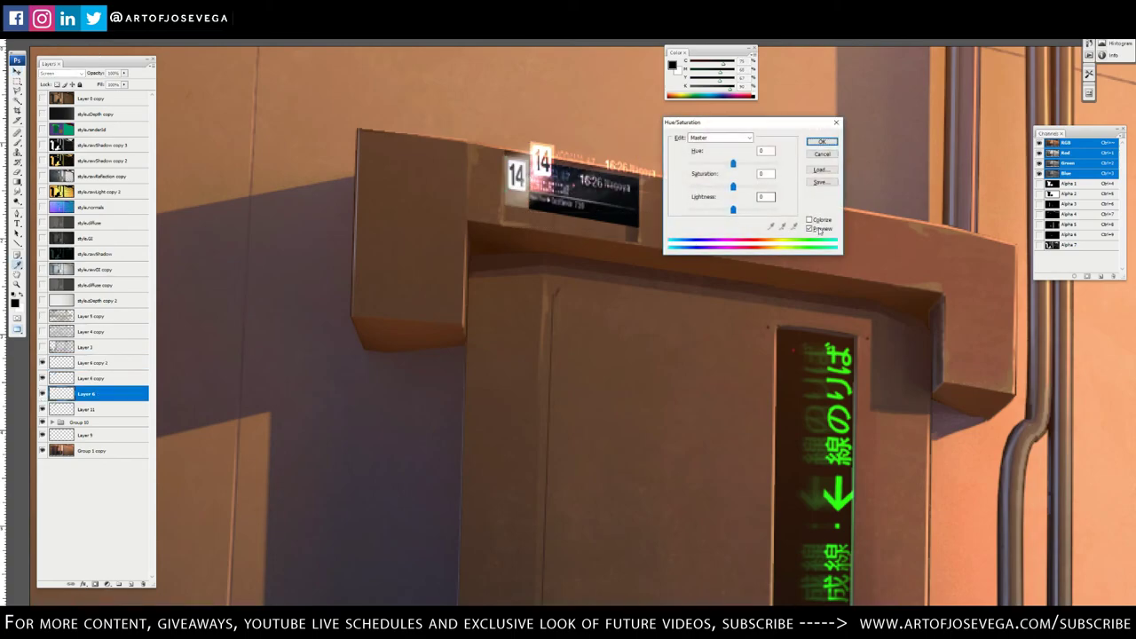
key("Return")
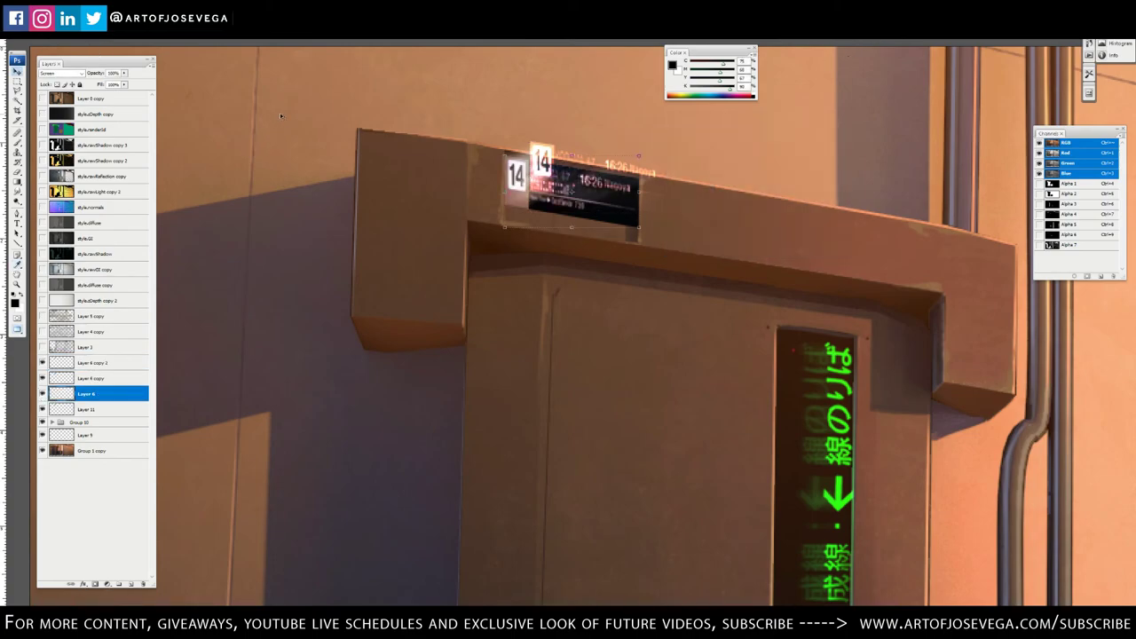
key("m")
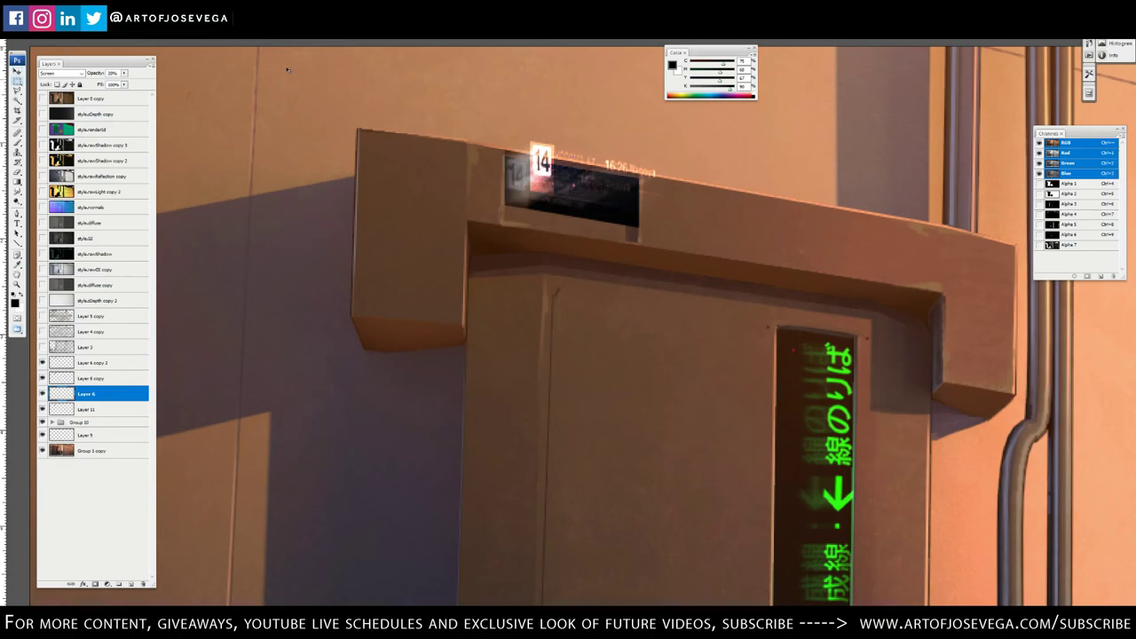
Adjust Layer 6 copy 2 with Hue/Saturation, raising its saturation and lowering its lightness to -29
key("ctrl+minus")
key("ctrl+minus")
key("ctrl+minus")
left_click_drag(296, 176, 462, 287)
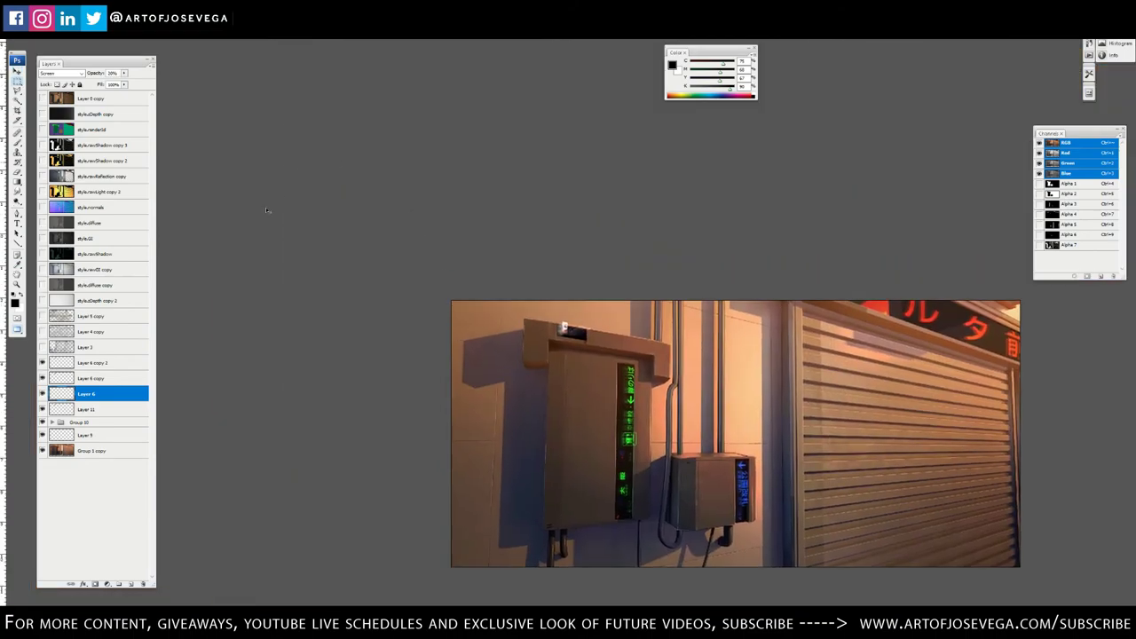
key("ctrl+plus")
key("ctrl+plus")
key("ctrl+plus")
left_click(92, 362)
key("ctrl+u")
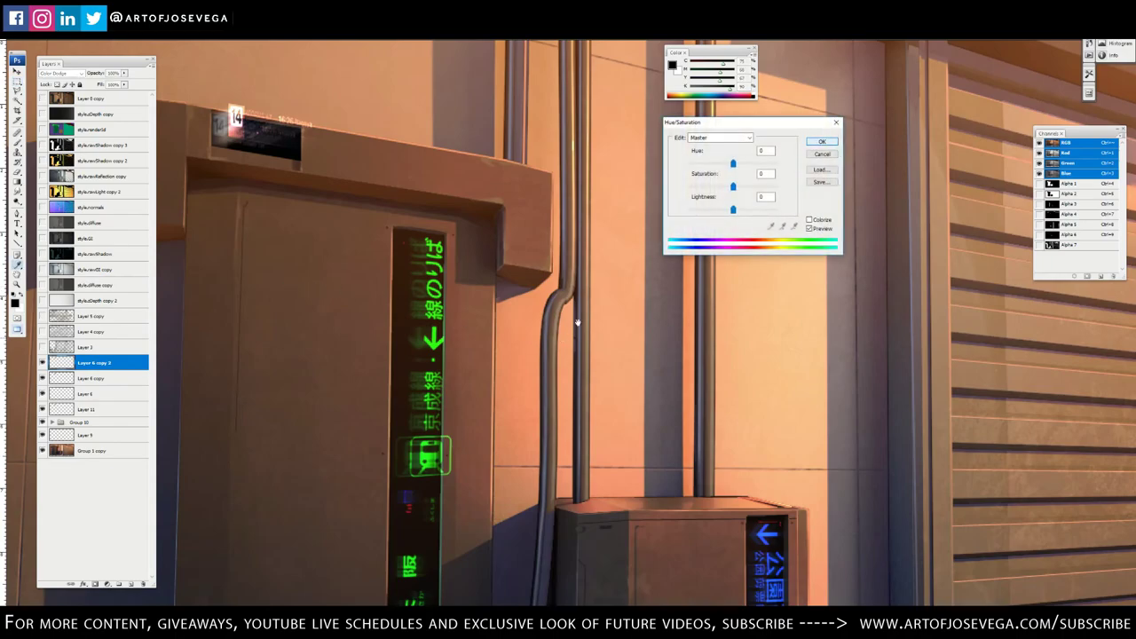
key("Escape")
left_click_drag(342, 248, 616, 300)
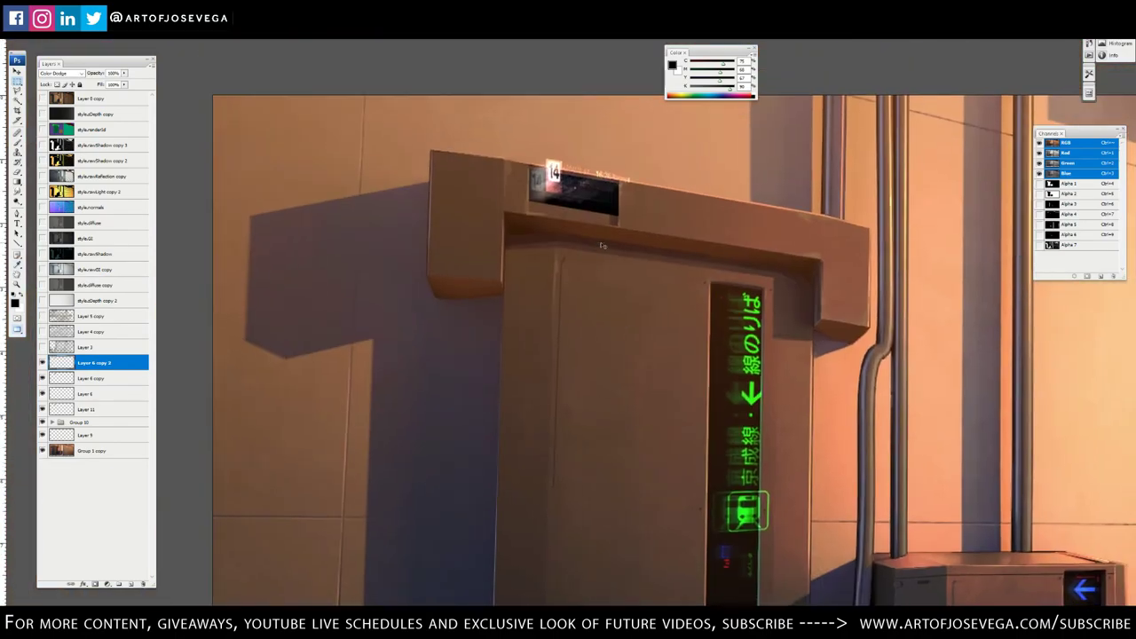
key("ctrl+u")
mouse_move(732, 210)
left_mouse_down()
mouse_move(778, 187)
mouse_move(710, 210)
mouse_move(742, 215)
mouse_move(722, 213)
left_mouse_up()
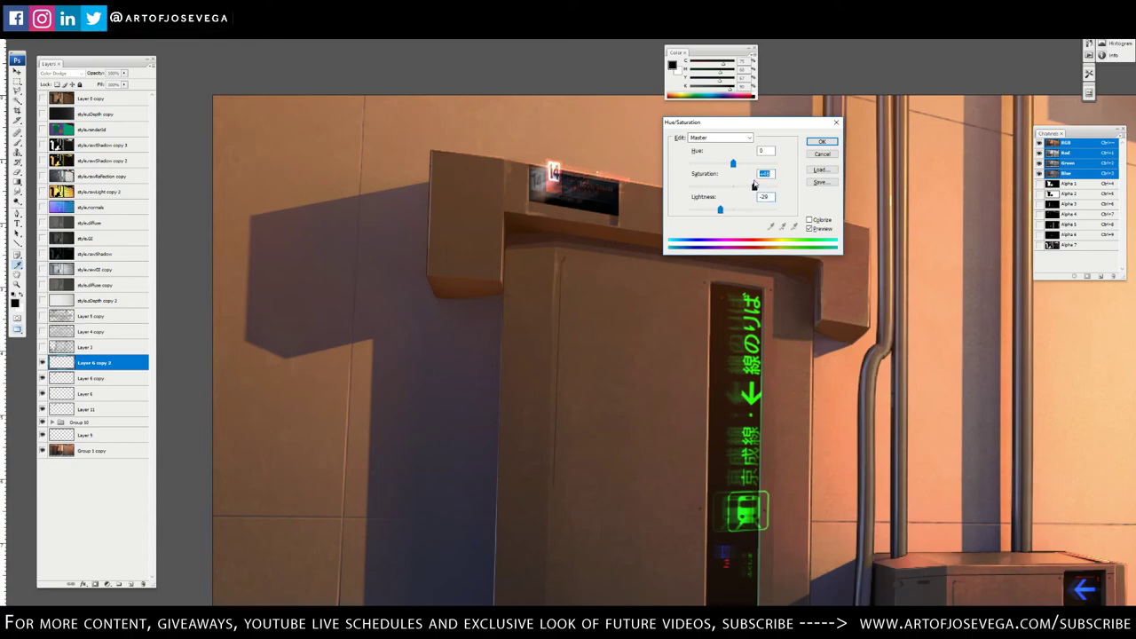
key("Return")
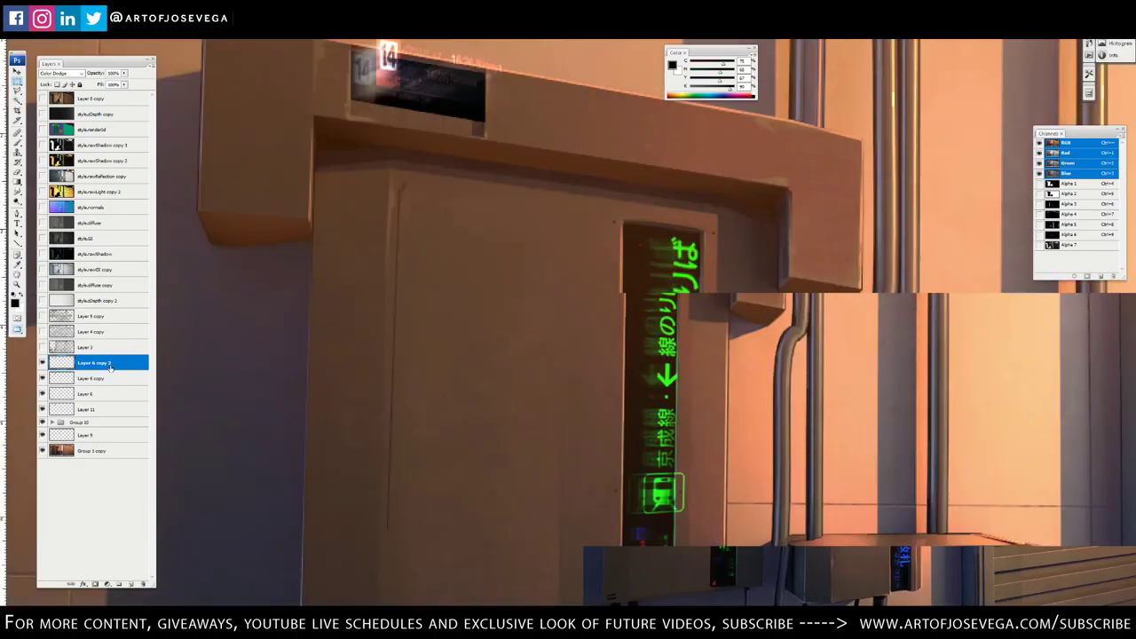
Narrow the blurred Layer 6 copy from its left edge to fit the departure board and set its opacity to 60%
left_click(108, 379, "shift")
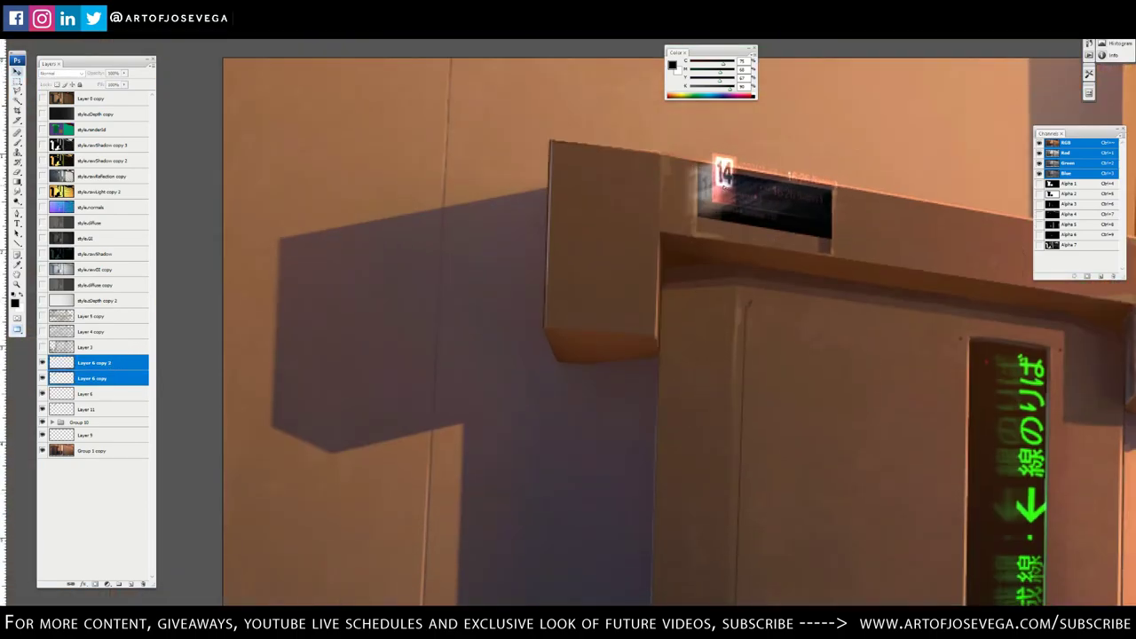
left_click(108, 380)
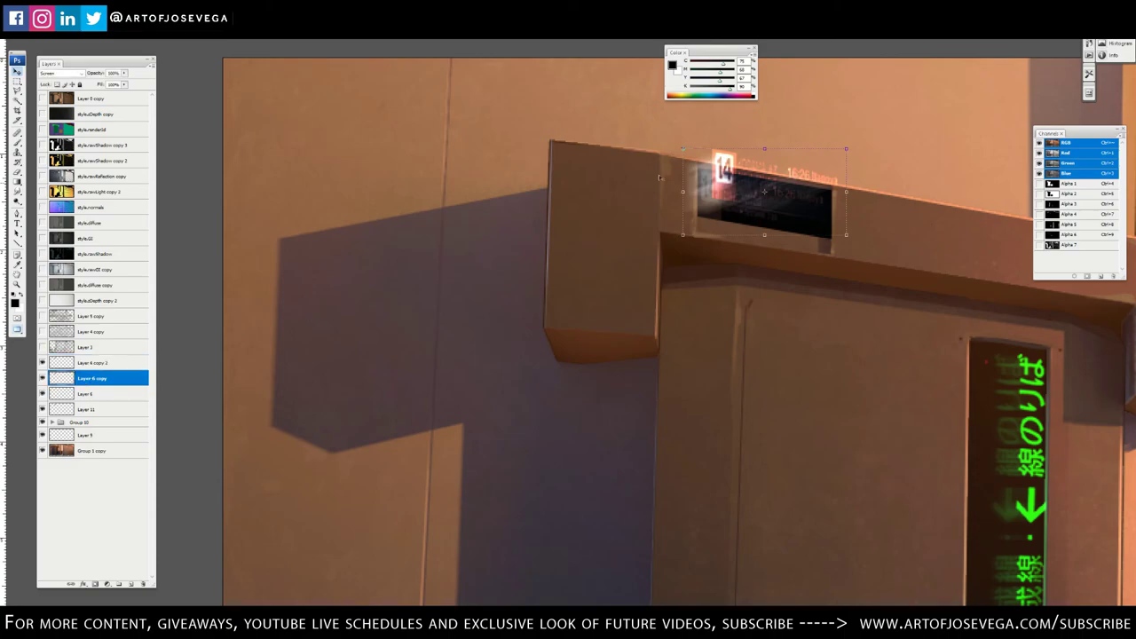
left_click_drag(683, 192, 692, 192)
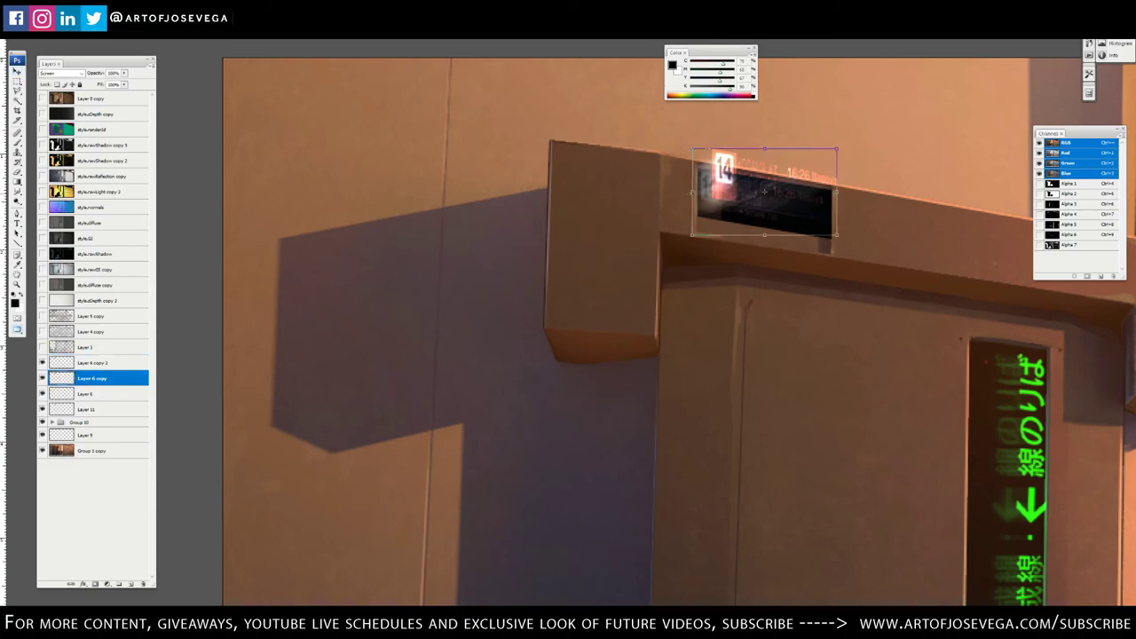
key("Return")
key("ctrl+z")
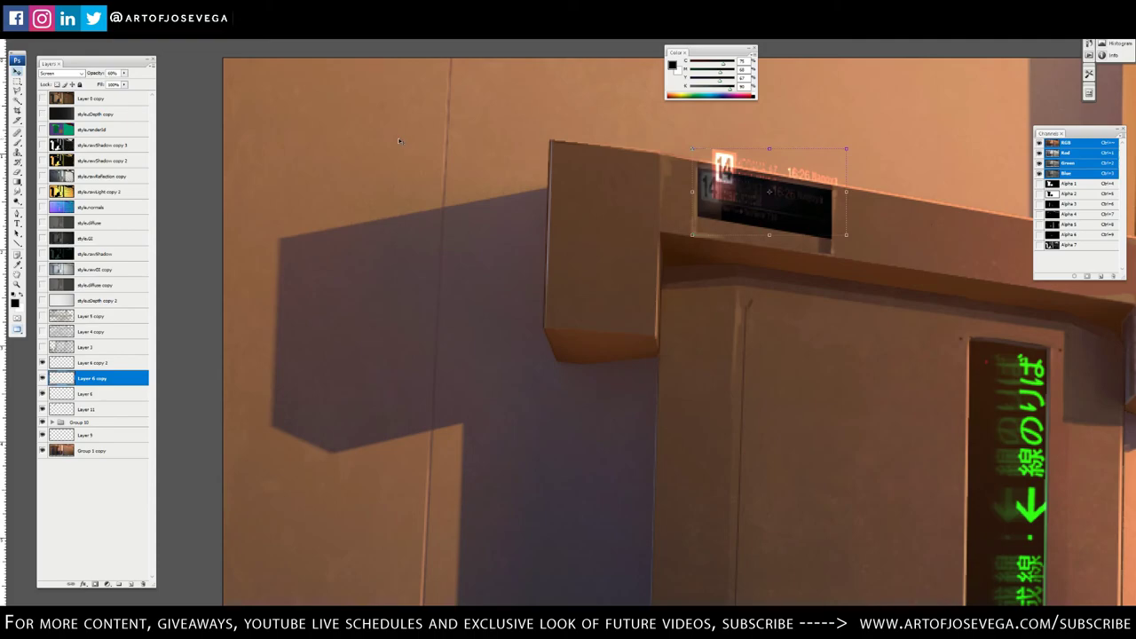
key("Return")
Create a new layer above Layer 6 copy 2 and paint a red line along the departure board's bottom edge
key("m")
key("ctrl+minus")
key("ctrl+minus")
key("ctrl+minus")
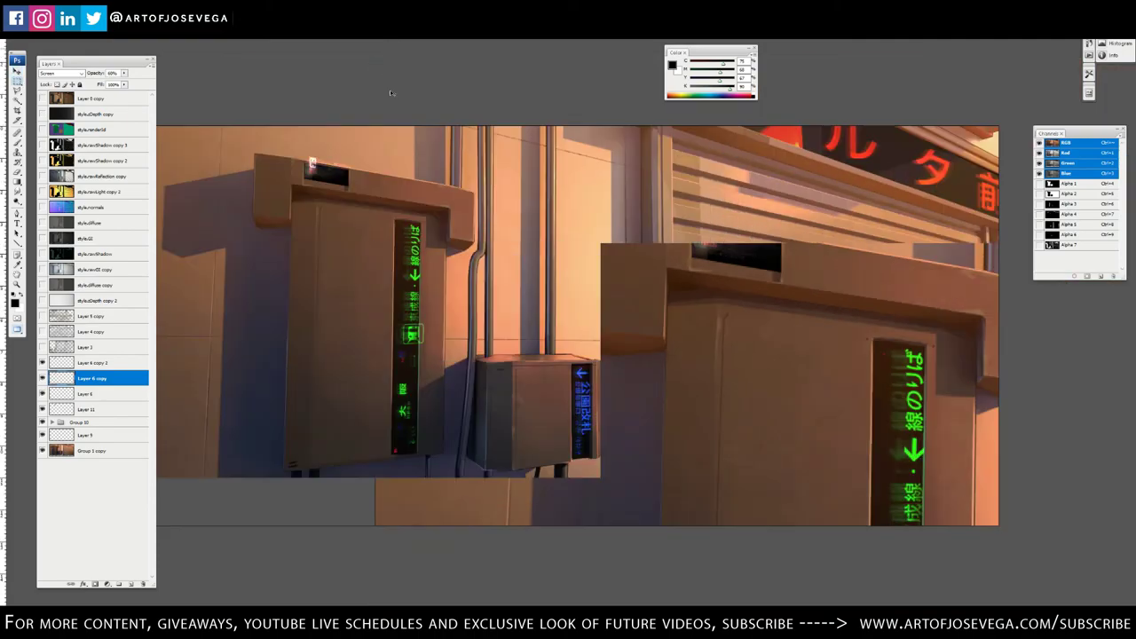
left_click_drag(380, 372, 483, 407)
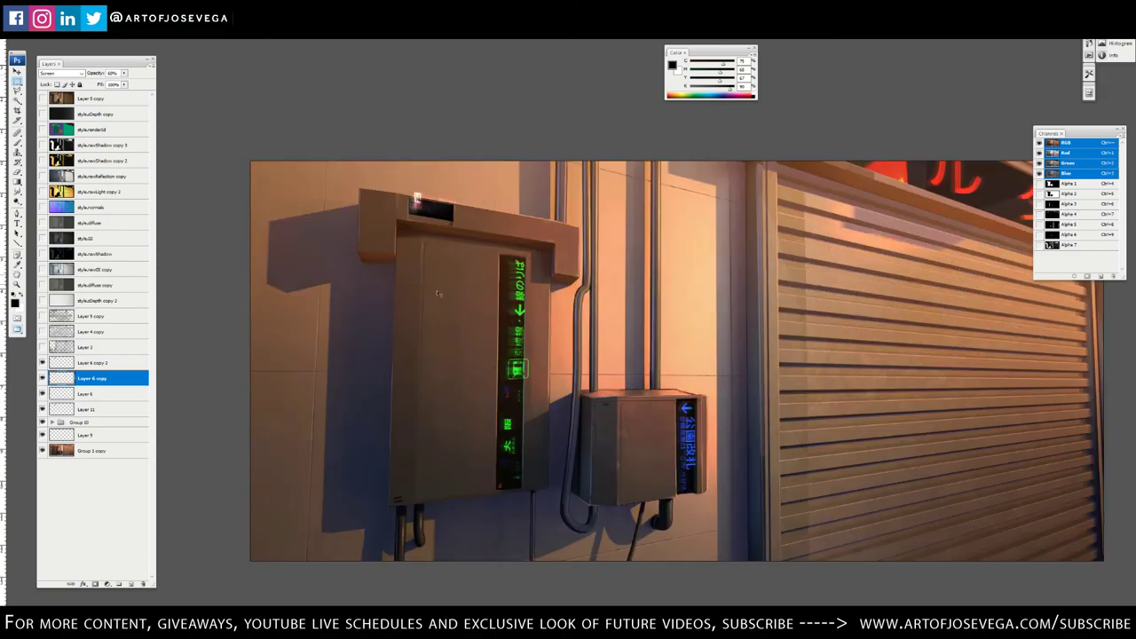
scroll(553, 320, "up", 5)
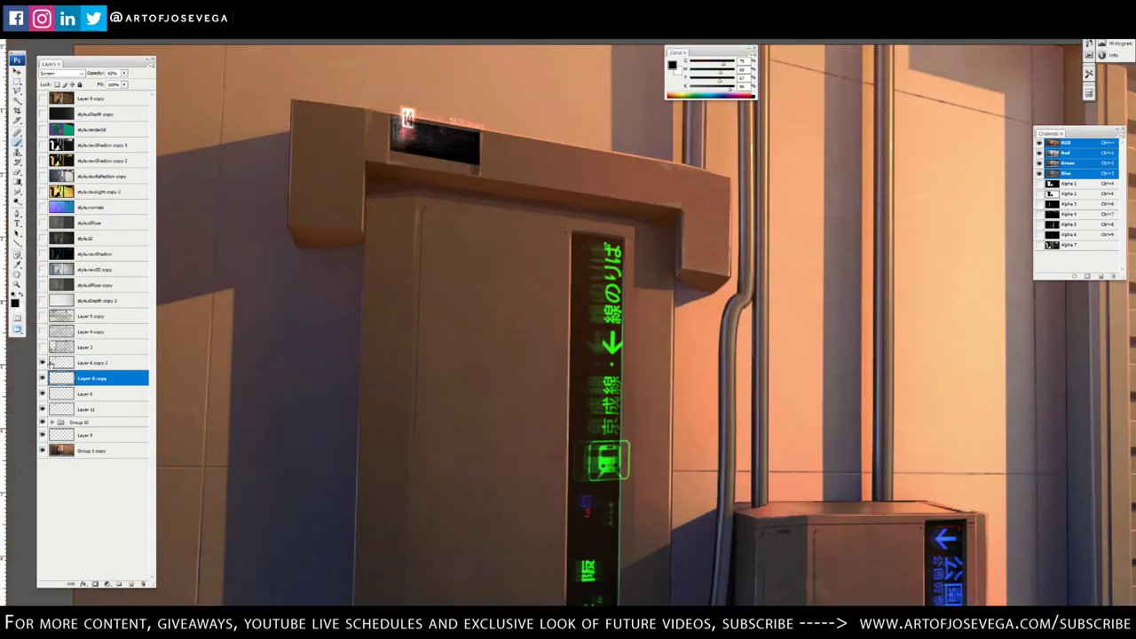
left_click(88, 363)
scroll(432, 381, "up", 2)
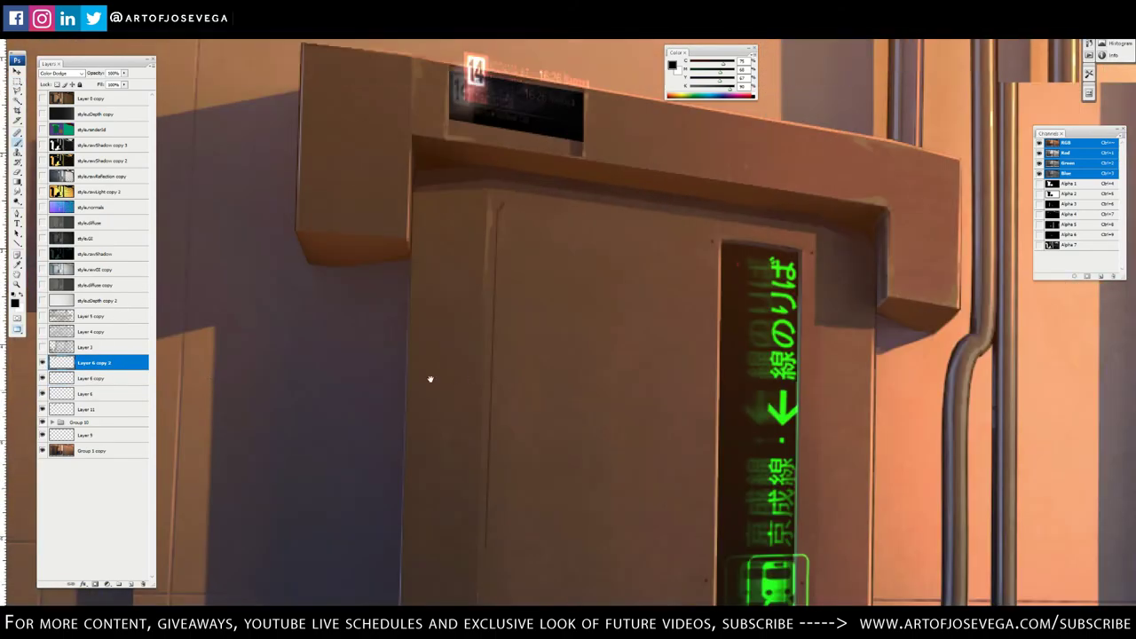
left_click(131, 584)
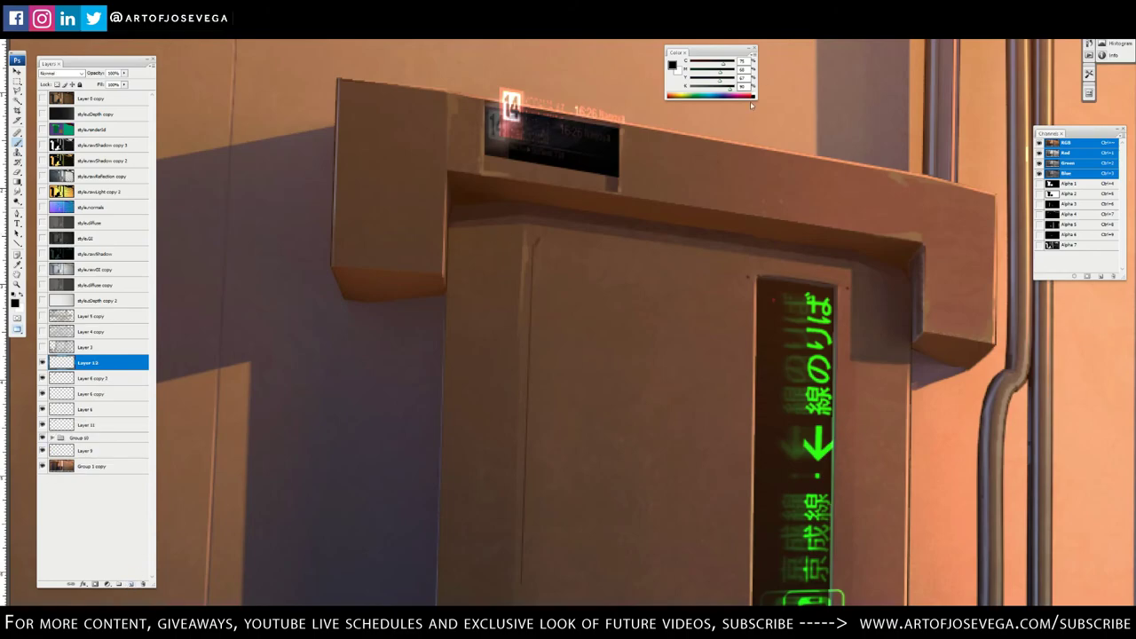
left_click(673, 92)
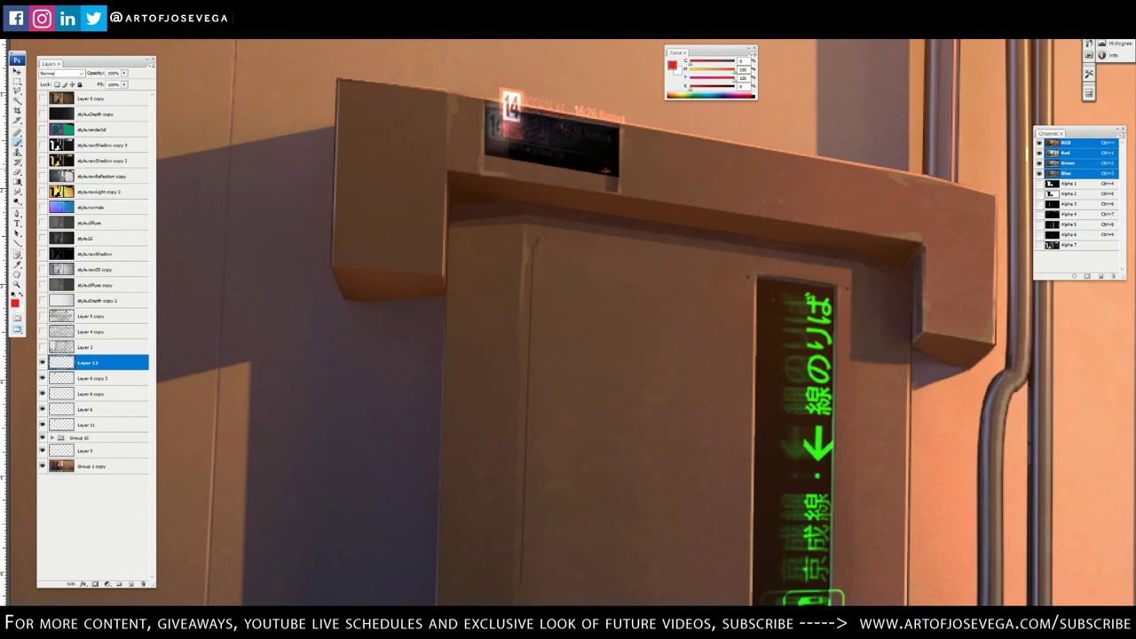
left_click_drag(610, 172, 583, 167)
Try drawing a straight red line across the departure board's top edge
key("u")
left_click_drag(502, 87, 625, 110)
key("ctrl+z")
Examine the departure board up close and within the whole alley image
key("ctrl+minus")
key("ctrl+minus")
key("ctrl+minus")
key("ctrl+minus")
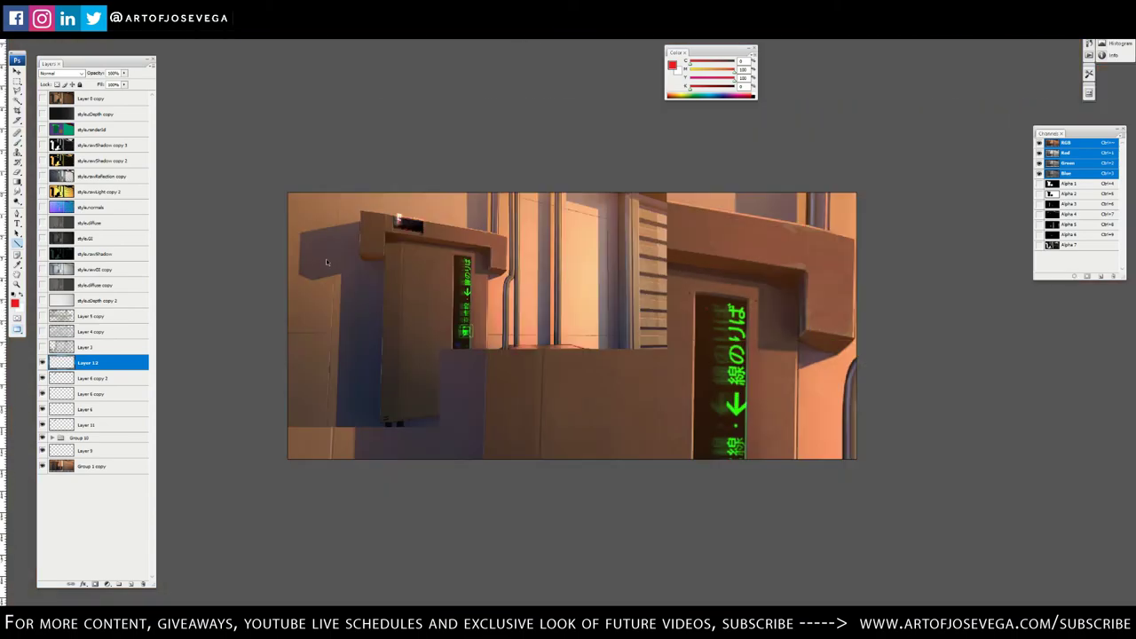
key("m")
key("ctrl+plus")
key("ctrl+plus")
key("ctrl+plus")
left_click_drag(350, 274, 652, 454)
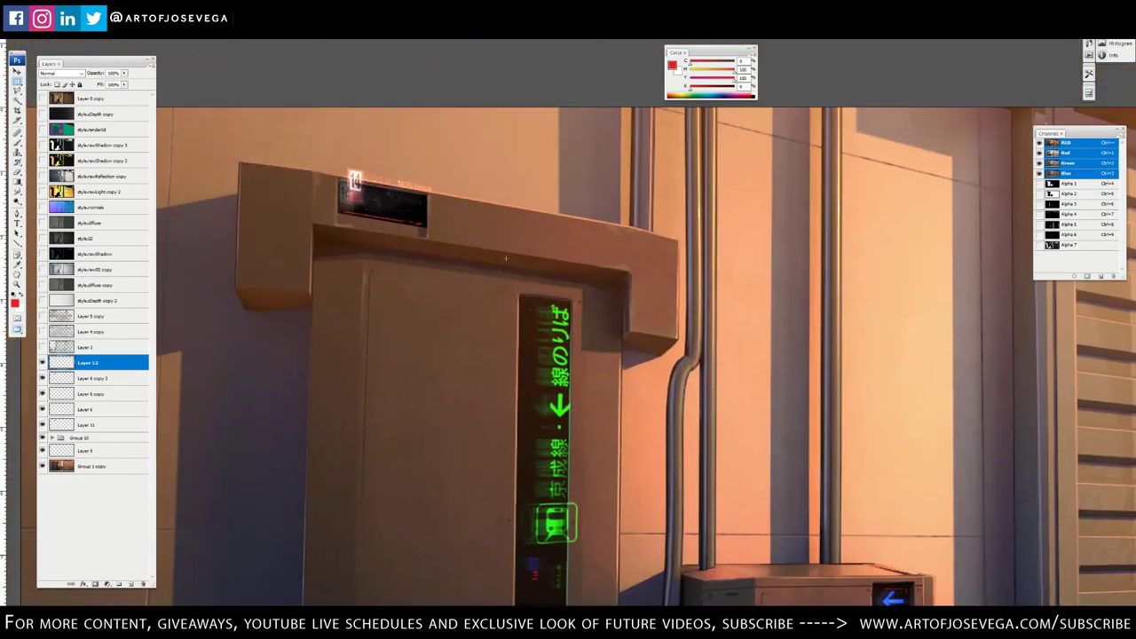
key("e")
key("ctrl+0")
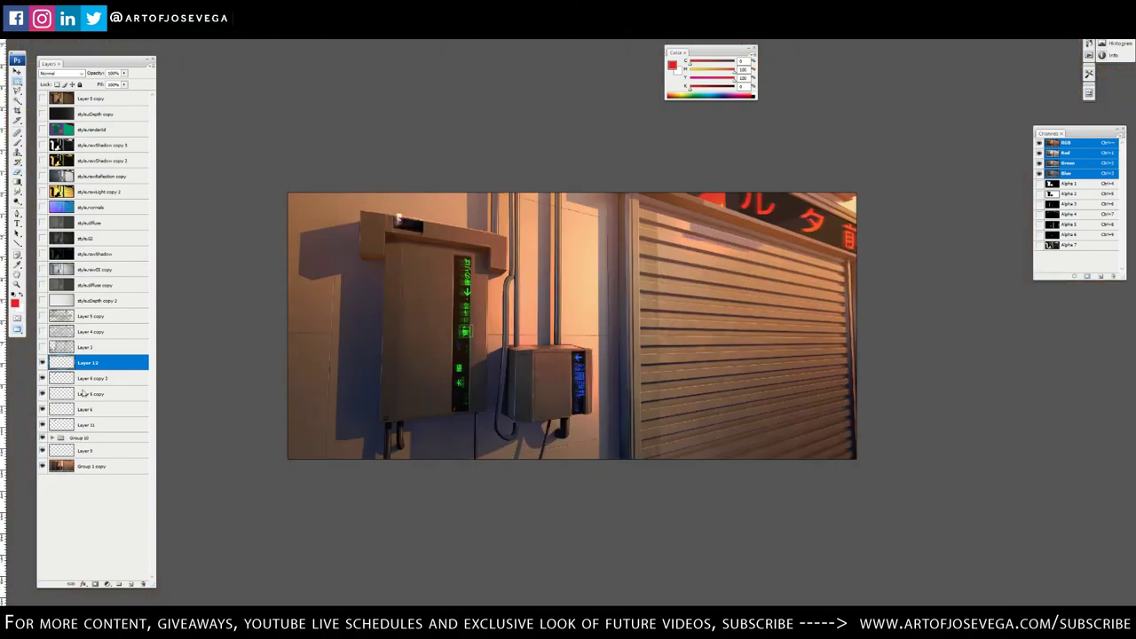
Move all departure board layers, from the red line layer down to Layer 11, into Group 10
left_click(86, 425, "shift")
left_click_drag(85, 427, 82, 439)
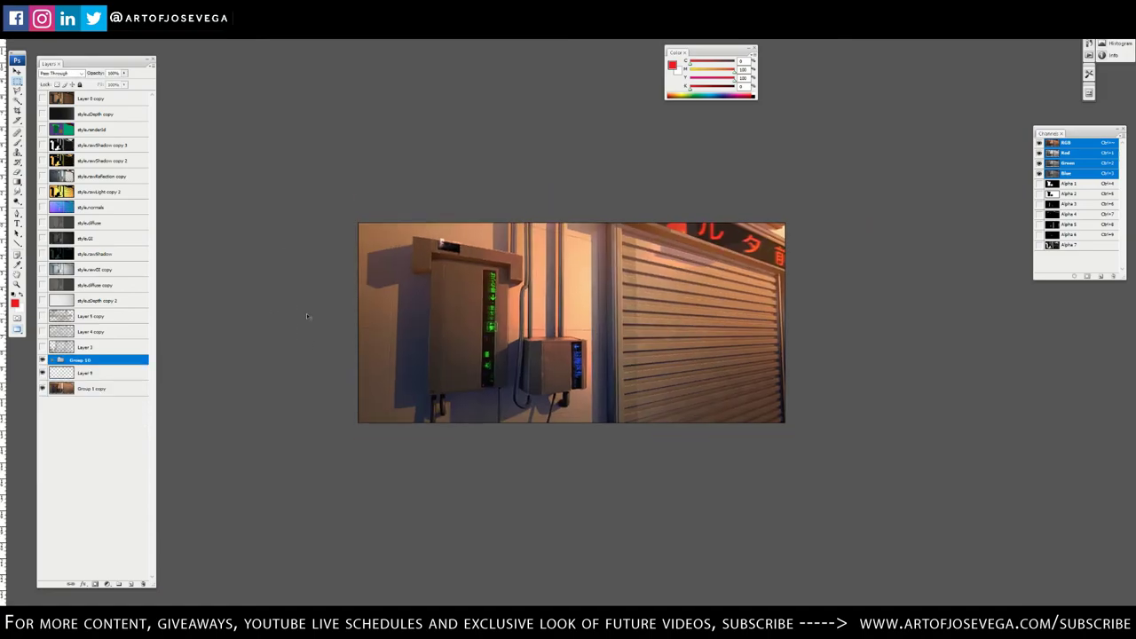
key("ctrl+equal")
left_click_drag(293, 365, 332, 289)
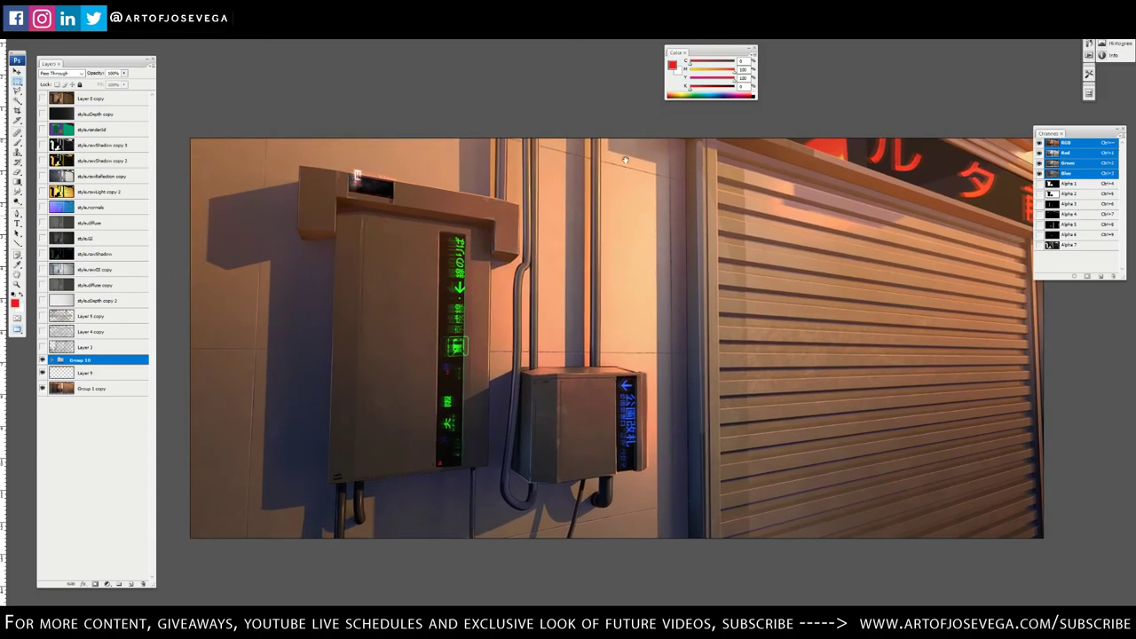
Create a new layer above Group 10 and refine the two dark vent slots near the large box's lower-left corner with sampled colours
left_click_drag(597, 184, 622, 207)
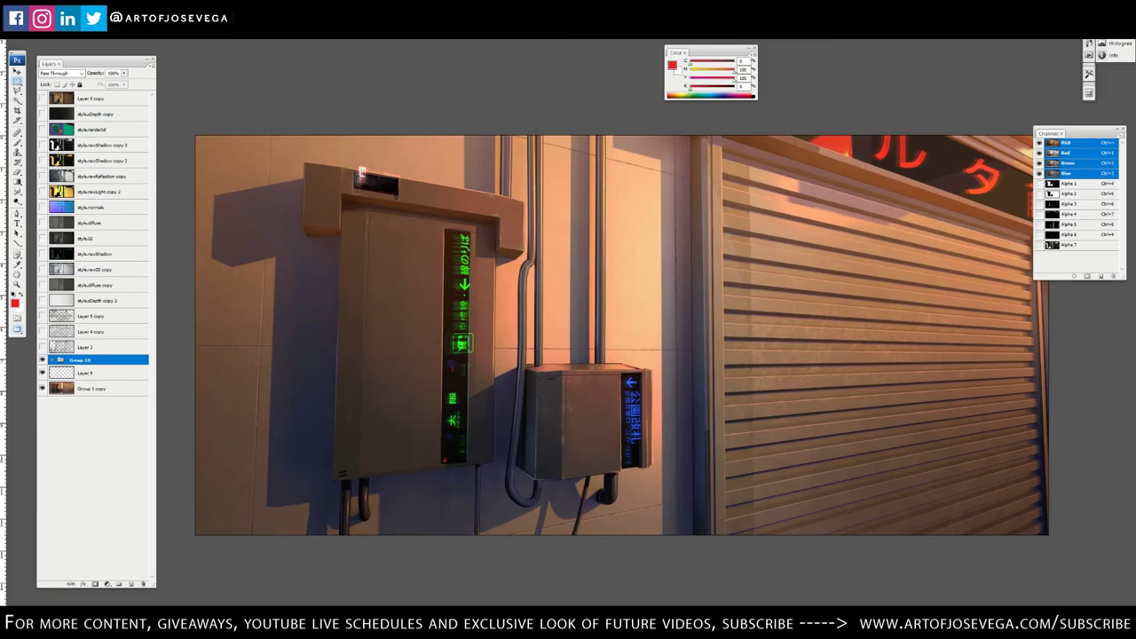
key("b")
left_click(131, 586)
left_click_drag(373, 383, 710, 218)
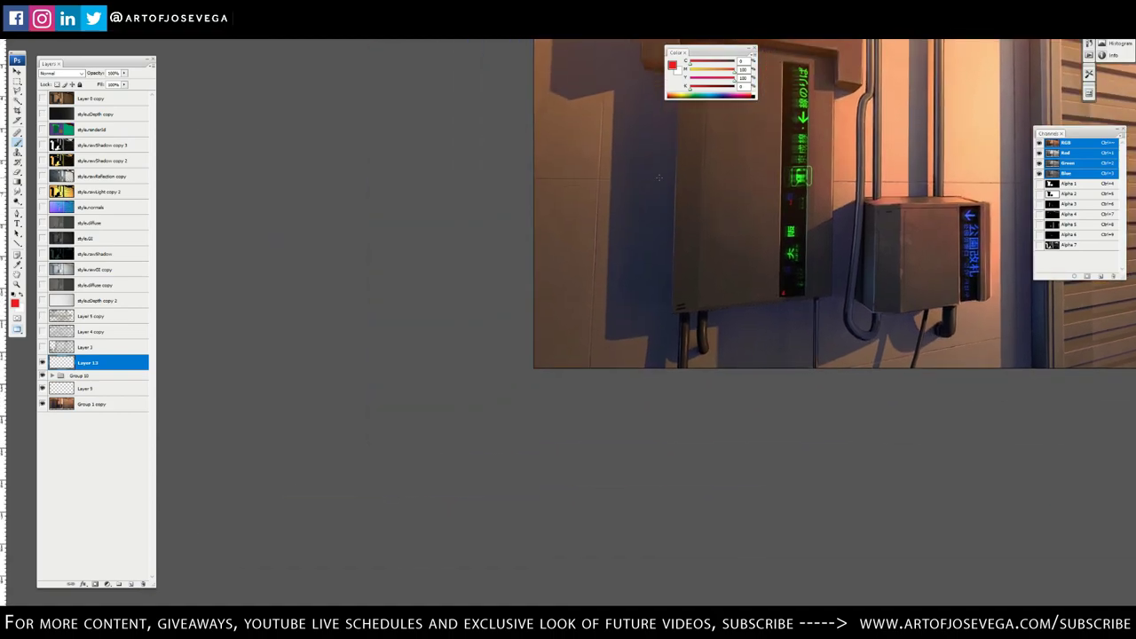
left_click(699, 259, "ctrl")
scroll(634, 183, "up", 3)
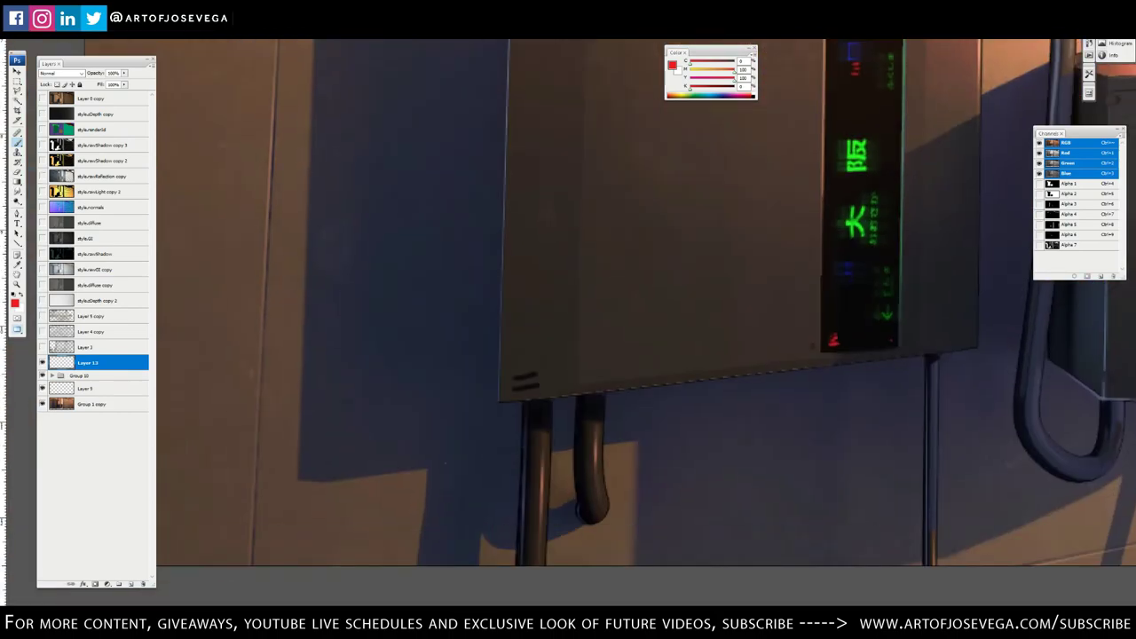
left_click(317, 496, "alt")
left_click(540, 406, "alt")
left_click_drag(530, 385, 517, 388)
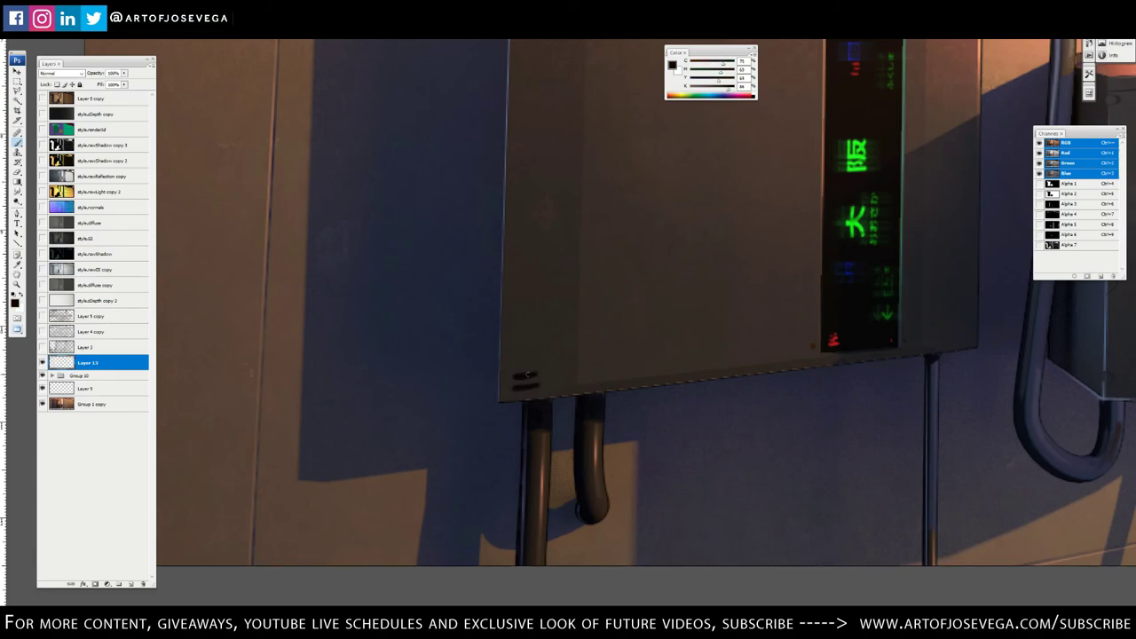
left_click(514, 373, "alt")
left_click(943, 133, "alt")
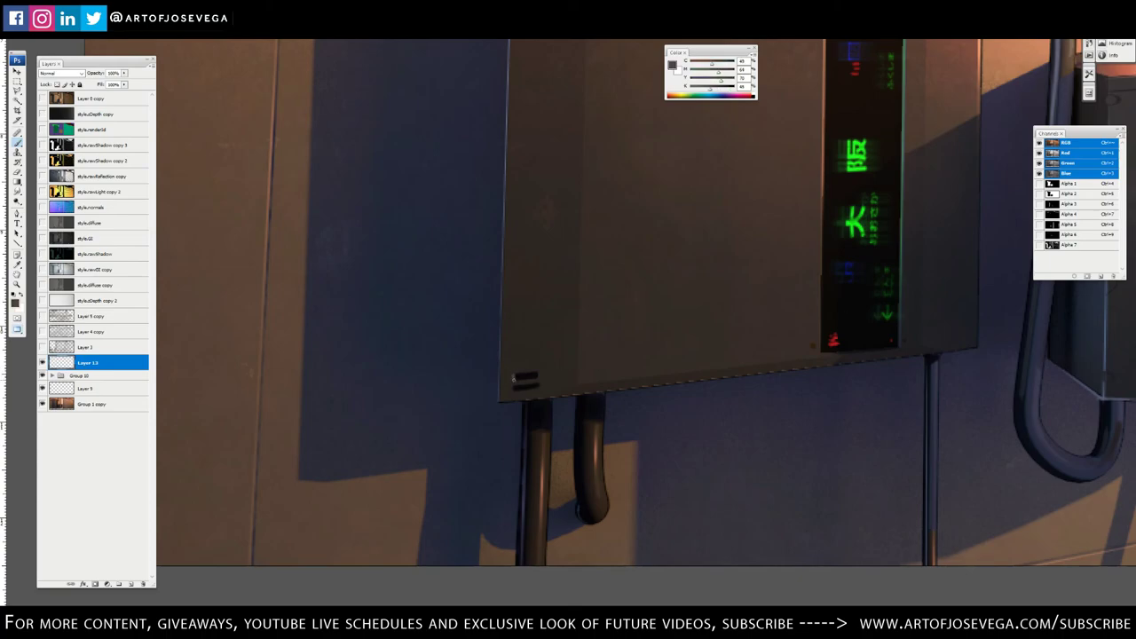
left_click(512, 388)
Paint a thin dark panel line along the right end of the beam above the large box, using a sampled brown
left_click_drag(614, 269, 556, 287)
left_click_drag(764, 287, 578, 376)
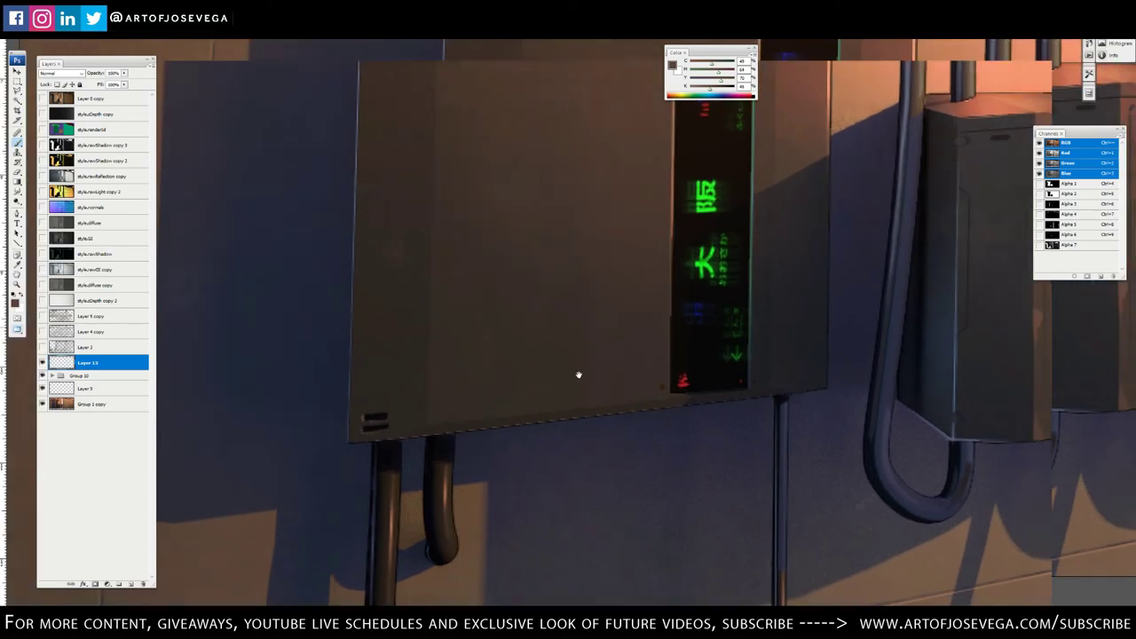
left_click_drag(559, 140, 568, 340)
scroll(568, 340, "up", 5)
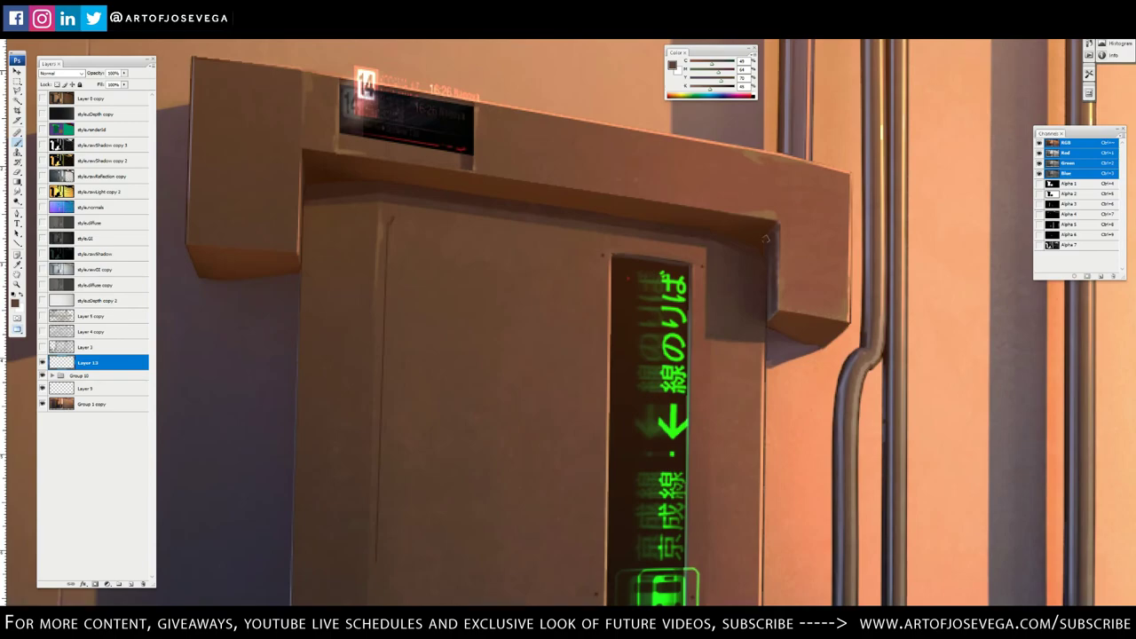
left_click(767, 238, "alt")
left_click_drag(779, 223, 775, 262)
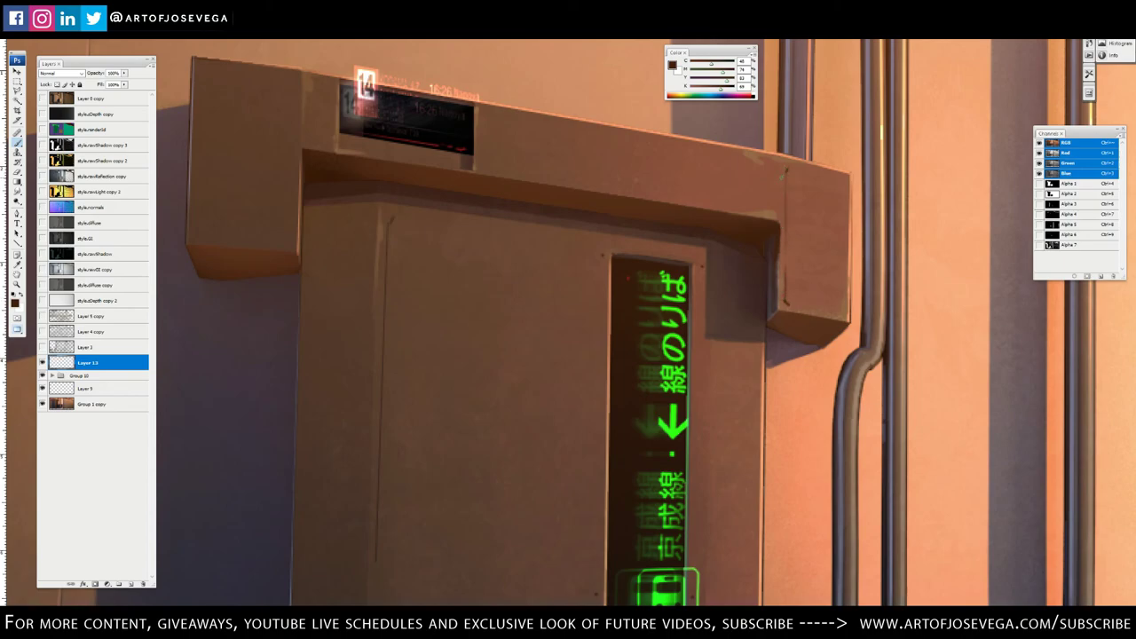
Touch up the departure board's right edge and paint a small dark slot on each end of the beam
left_click_drag(409, 171, 545, 289)
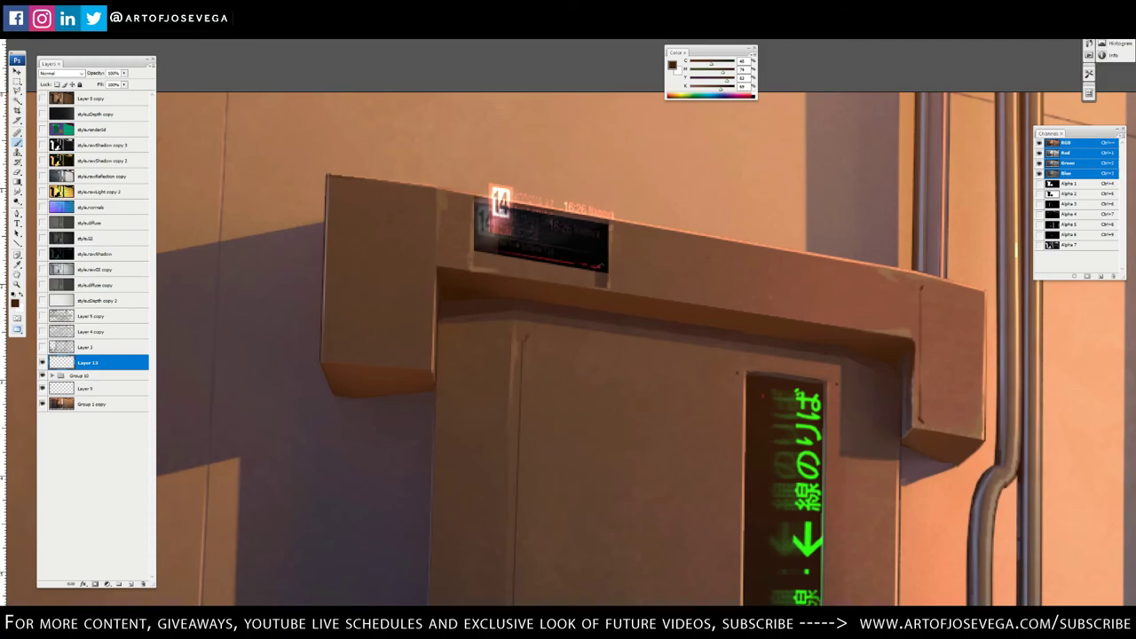
left_click(604, 268, "alt")
mouse_move(608, 223)
left_mouse_down()
mouse_move(605, 270)
mouse_move(607, 229)
left_mouse_up()
left_click(488, 241, "alt")
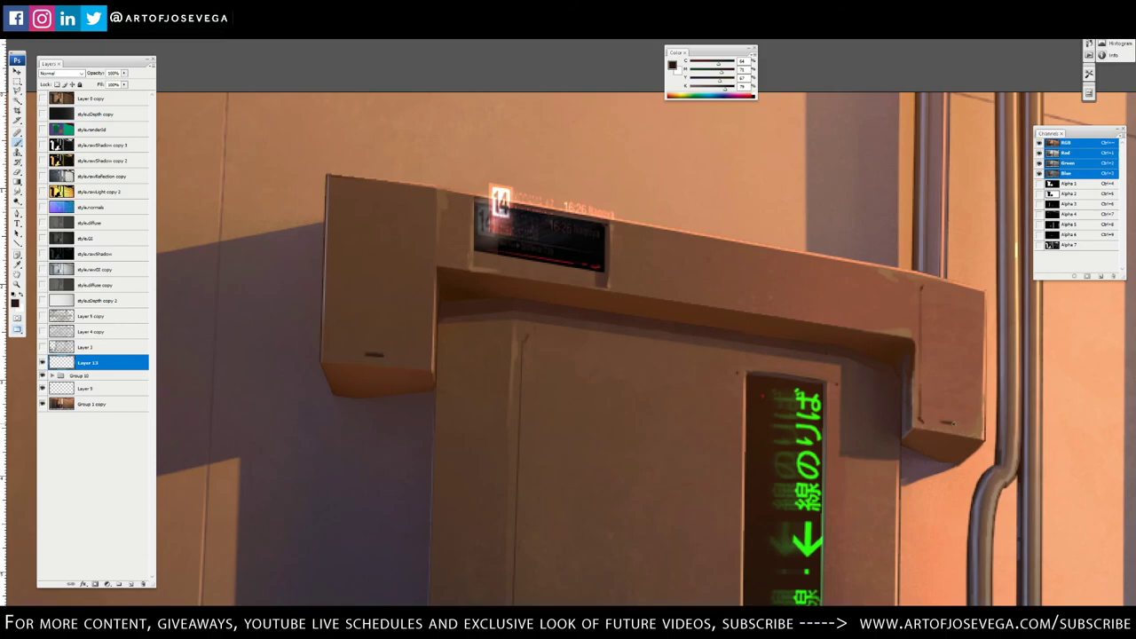
Draw thin dark straight lines outlining a panel on the beam's left end
mouse_move(650, 285)
left_mouse_down()
mouse_move(593, 287)
mouse_move(649, 264)
left_mouse_up()
key("u")
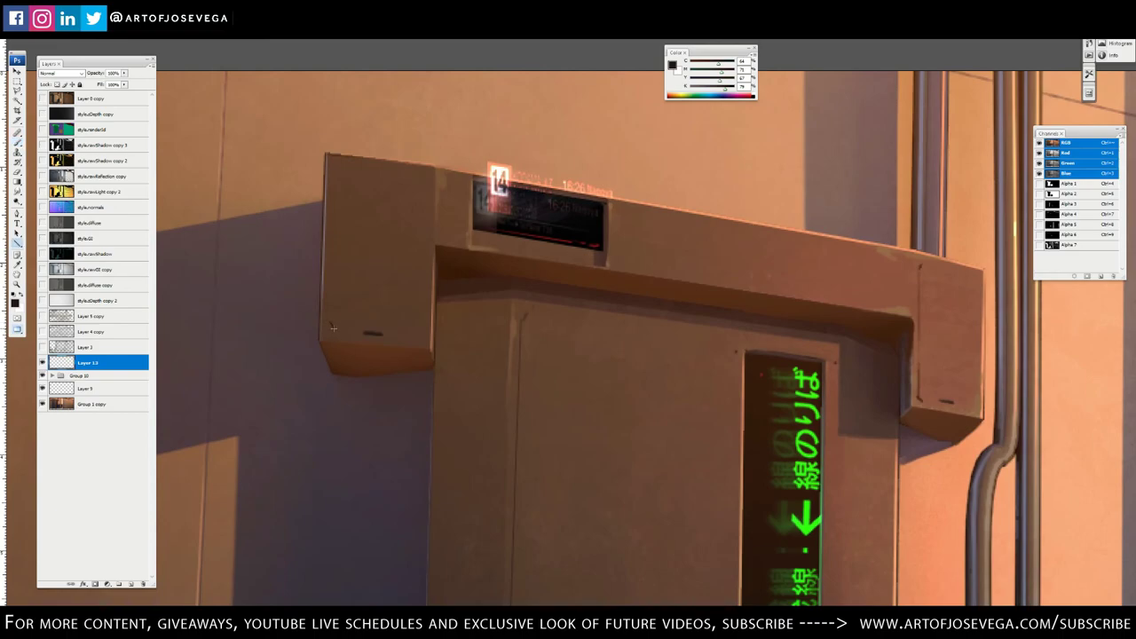
mouse_move(358, 330)
left_mouse_down()
mouse_move(331, 238)
mouse_move(333, 161)
mouse_move(425, 169)
left_mouse_up()
key("ctrl+minus")
key("ctrl+minus")
key("ctrl+minus")
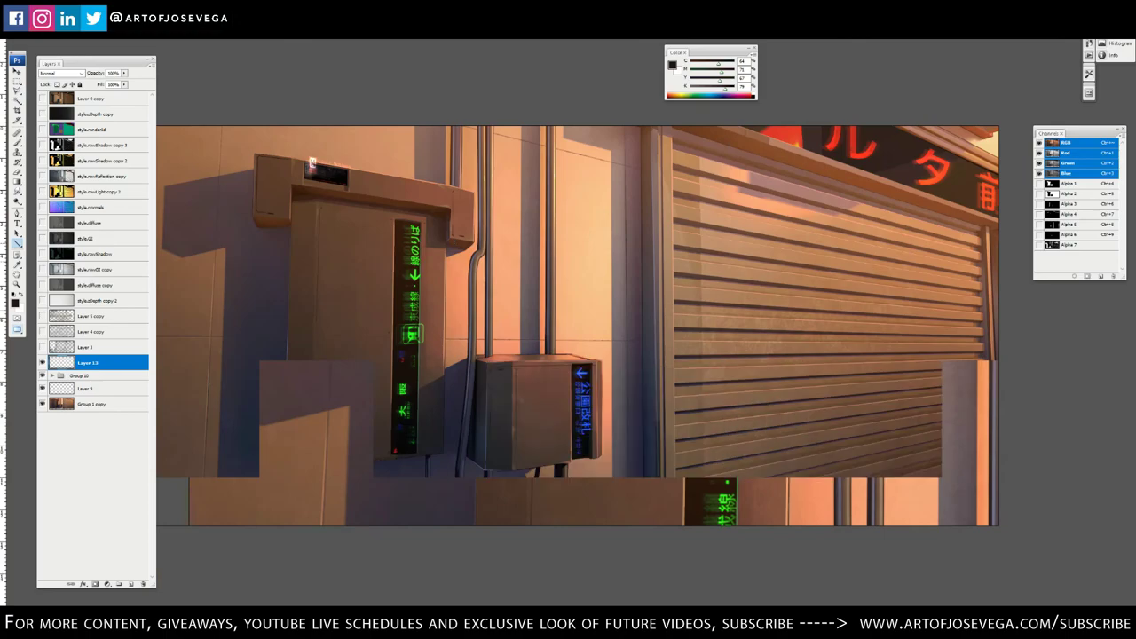
key("ctrl+minus")
left_click_drag(390, 373, 533, 349)
Draw thin dark seam lines on the large box's front, near its bottom and from the vertical groove to its left edge
key("ctrl+plus")
key("ctrl+plus")
key("ctrl+plus")
left_click_drag(521, 400, 616, 339)
scroll(526, 395, "up", 5)
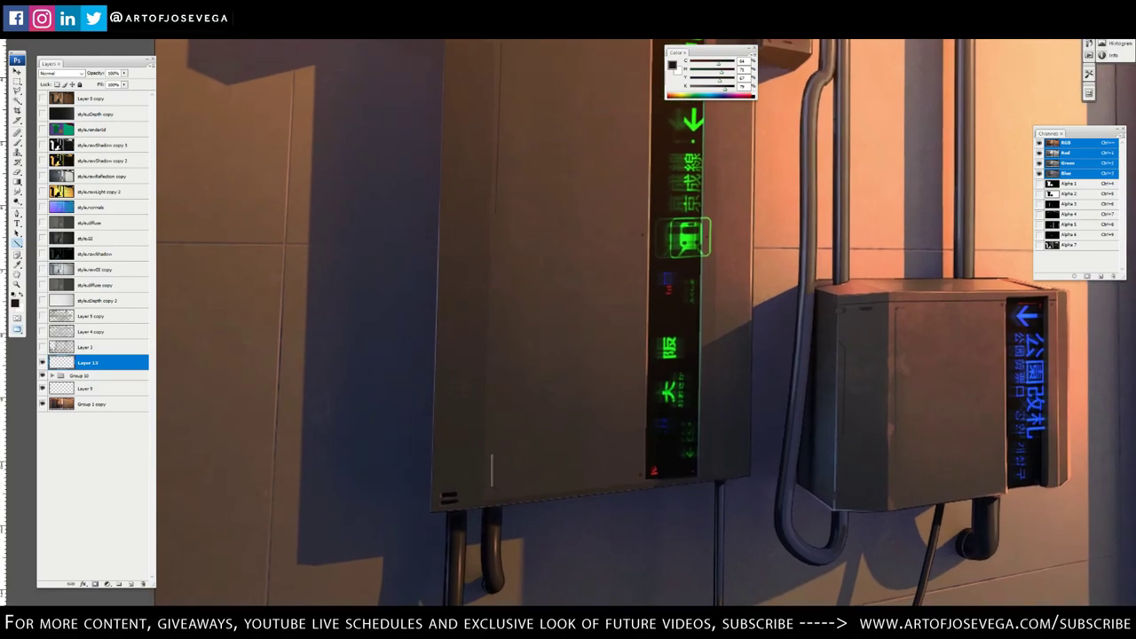
left_click_drag(492, 455, 432, 448)
left_click_drag(500, 494, 648, 475)
mouse_move(453, 292)
left_mouse_down()
mouse_move(463, 348)
mouse_move(483, 323)
left_mouse_up()
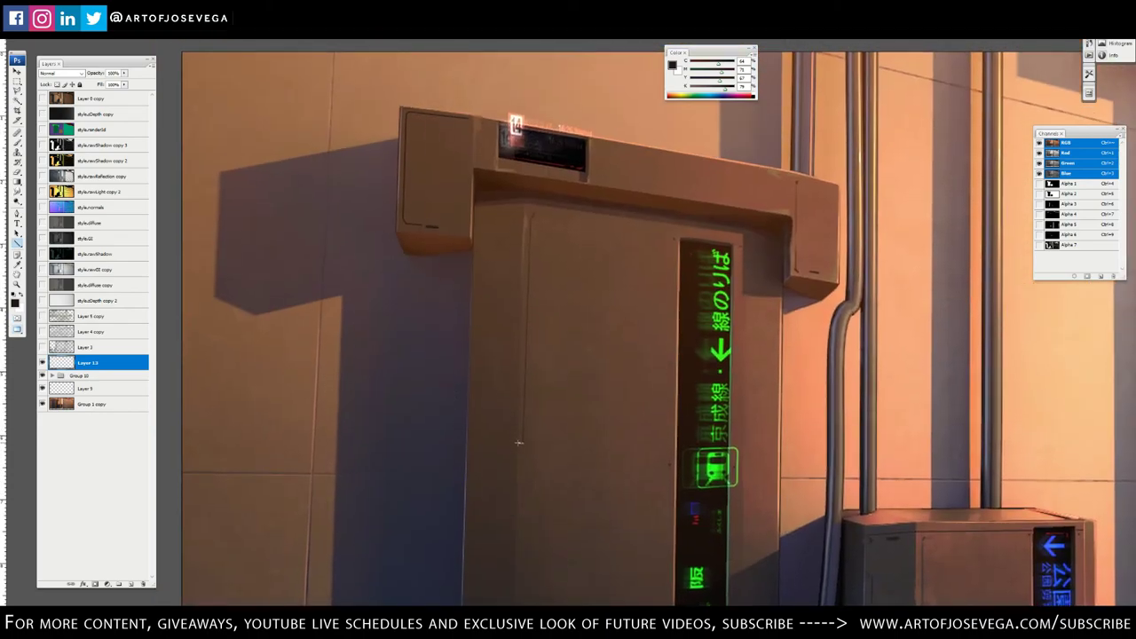
left_click_drag(518, 443, 467, 449)
Examine the new panel and seam lines on the wall boxes up close and within the whole alley image
key("ctrl+minus")
key("ctrl+minus")
key("ctrl+minus")
left_click_drag(372, 395, 591, 336)
key("ctrl+plus")
key("ctrl+plus")
key("ctrl+plus")
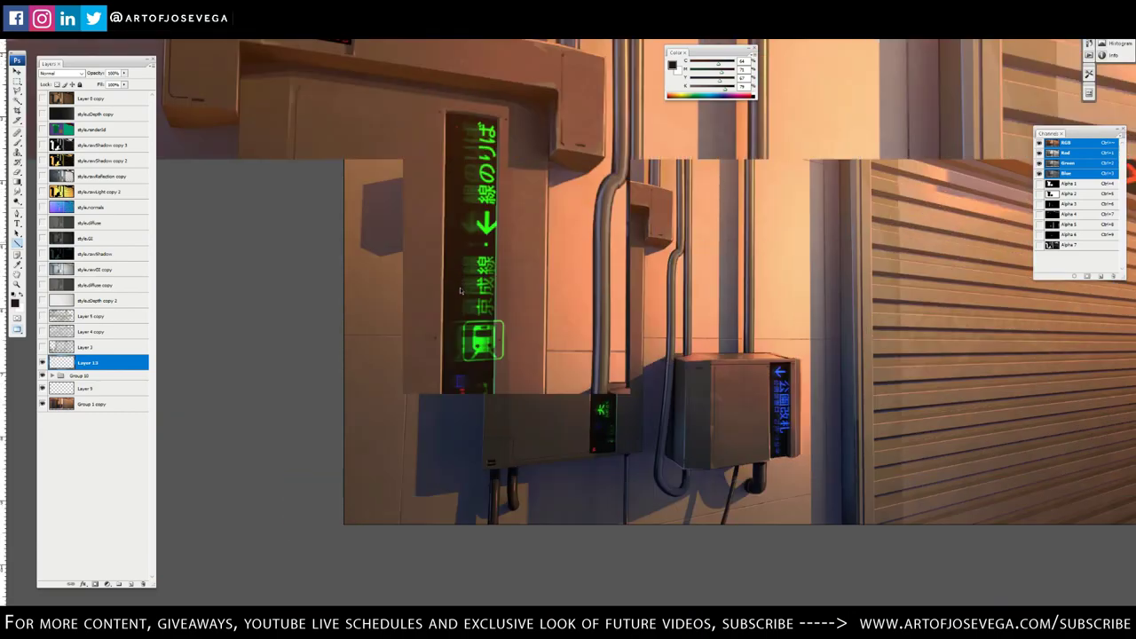
left_click_drag(460, 287, 515, 393)
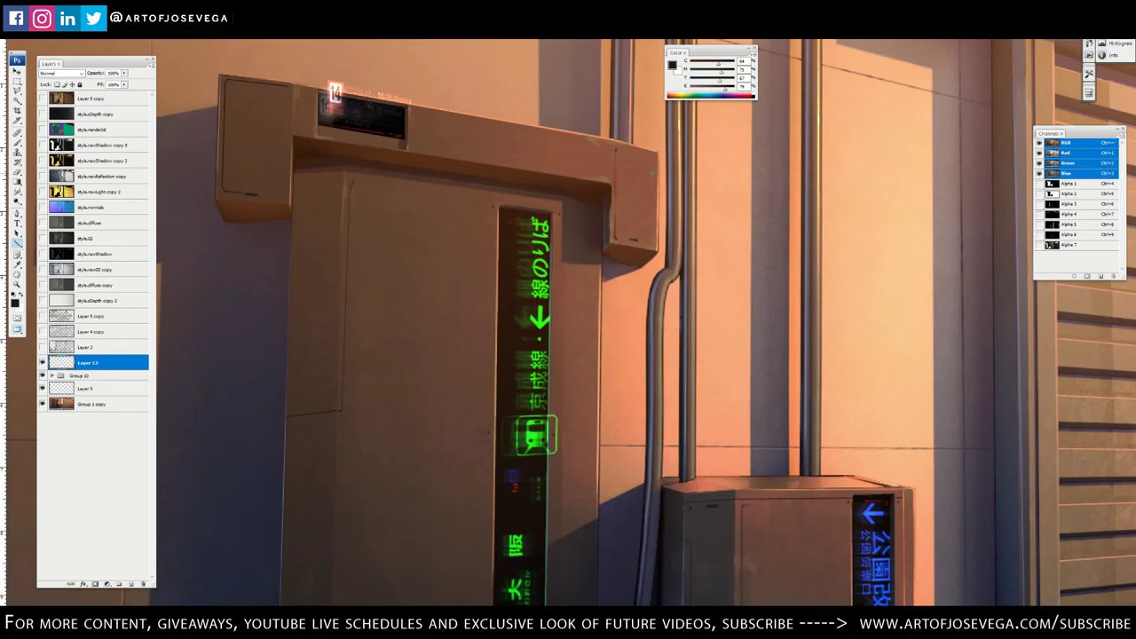
left_click_drag(682, 205, 582, 345)
left_click_drag(796, 334, 1055, 313)
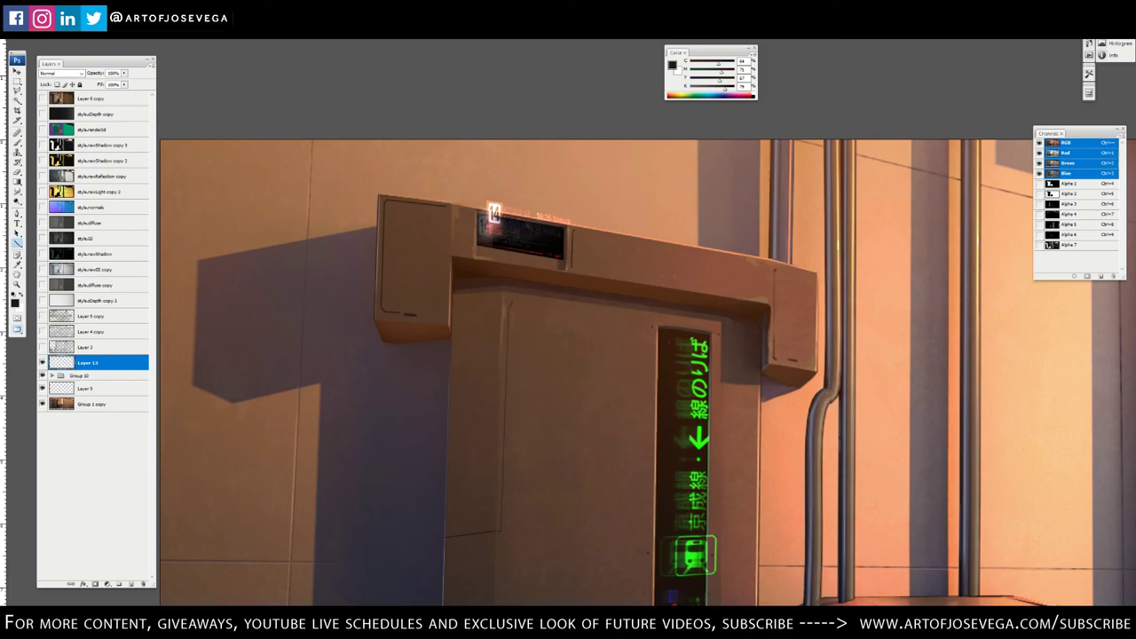
key("ctrl+minus")
key("ctrl+minus")
left_click_drag(451, 397, 548, 439)
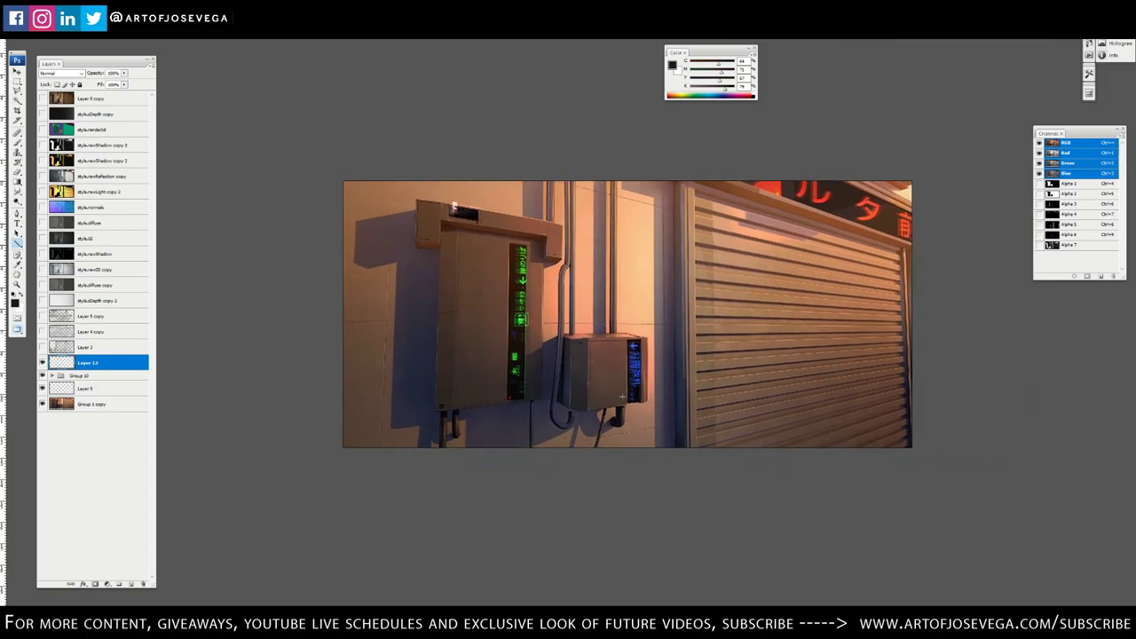
key("ctrl+plus")
left_click_drag(489, 452, 533, 458)
key("b")
mouse_move(494, 400)
left_mouse_down()
mouse_move(507, 406)
mouse_move(505, 429)
mouse_move(579, 455)
left_mouse_up()
left_click_drag(489, 430, 525, 450)
left_click_drag(601, 438, 546, 453)
left_click_drag(561, 389, 436, 376)
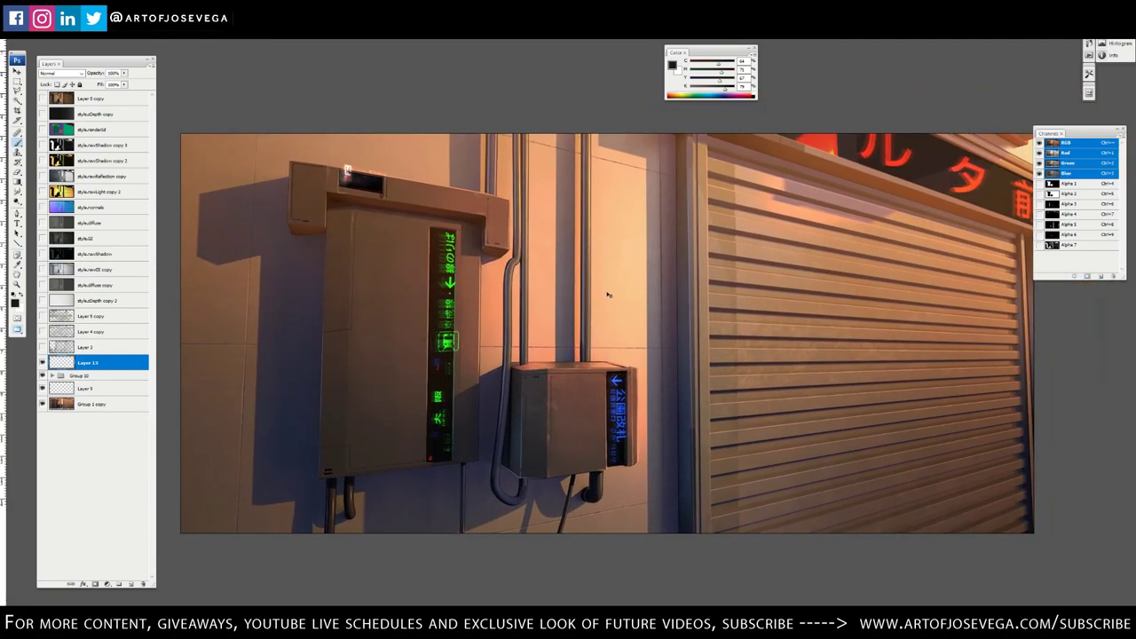
Save the alley document with the new wall box details
key("ctrl+minus")
left_click_drag(570, 334, 547, 325)
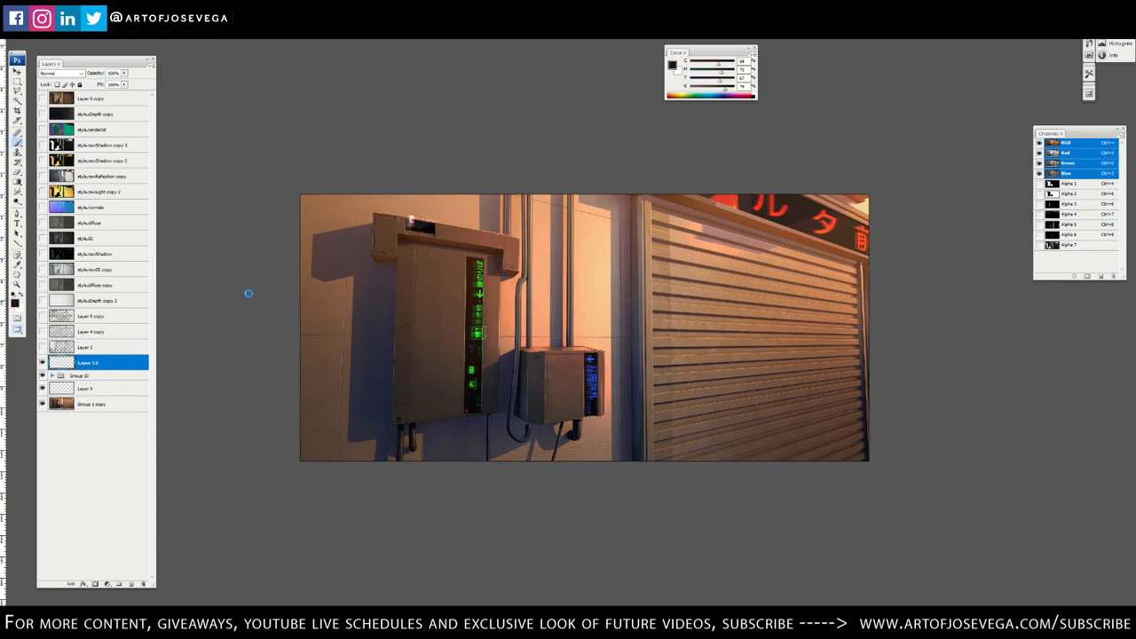
key("ctrl+s")
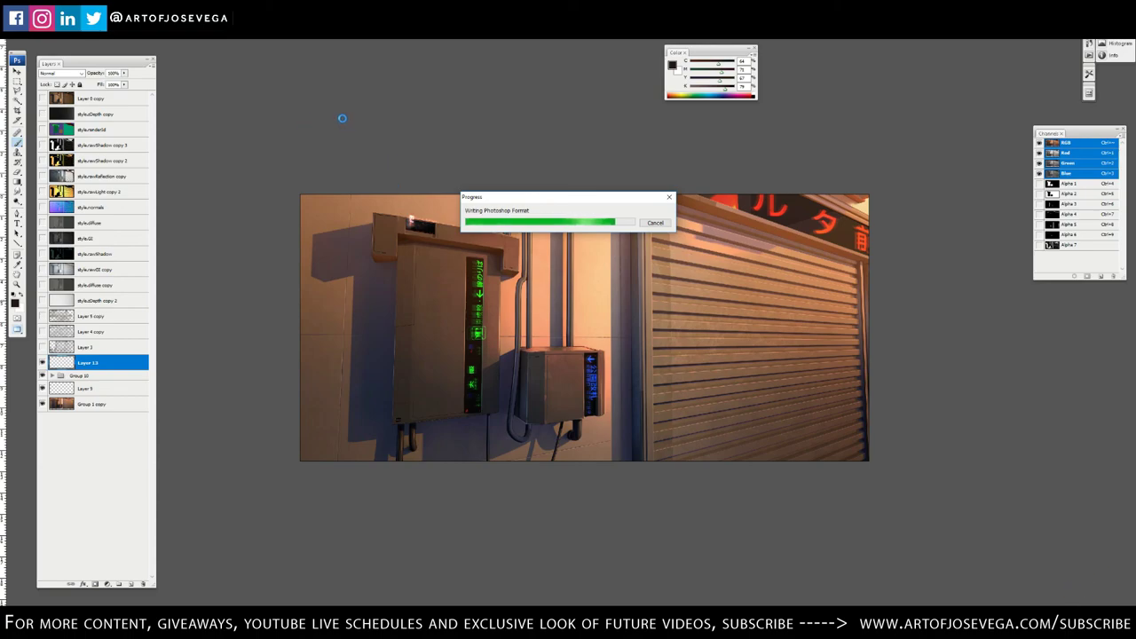
Stamp the whole visible image into a new merged layer above Layer 13 and duplicate that layer
key("m")
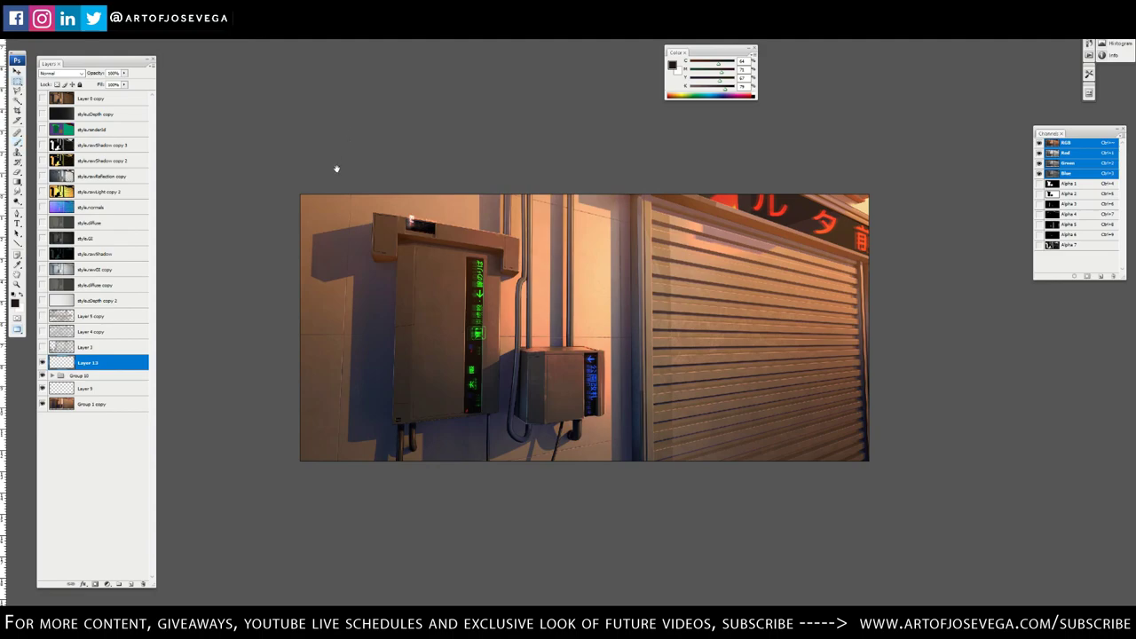
left_click_drag(337, 168, 350, 114)
key("ctrl+shift+alt+e")
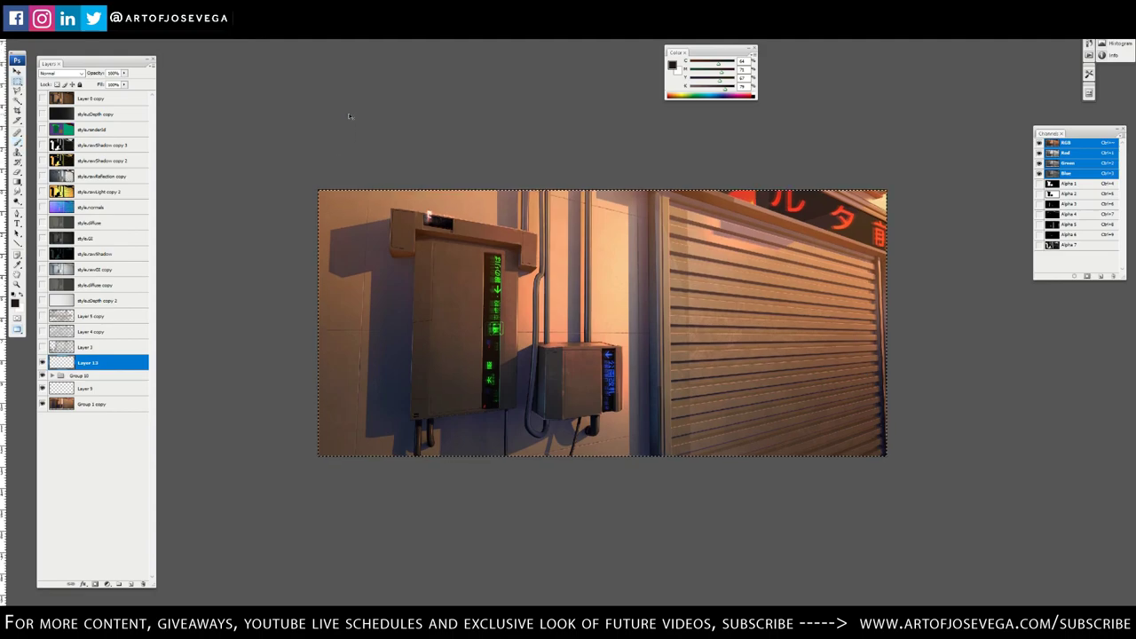
key("ctrl+j")
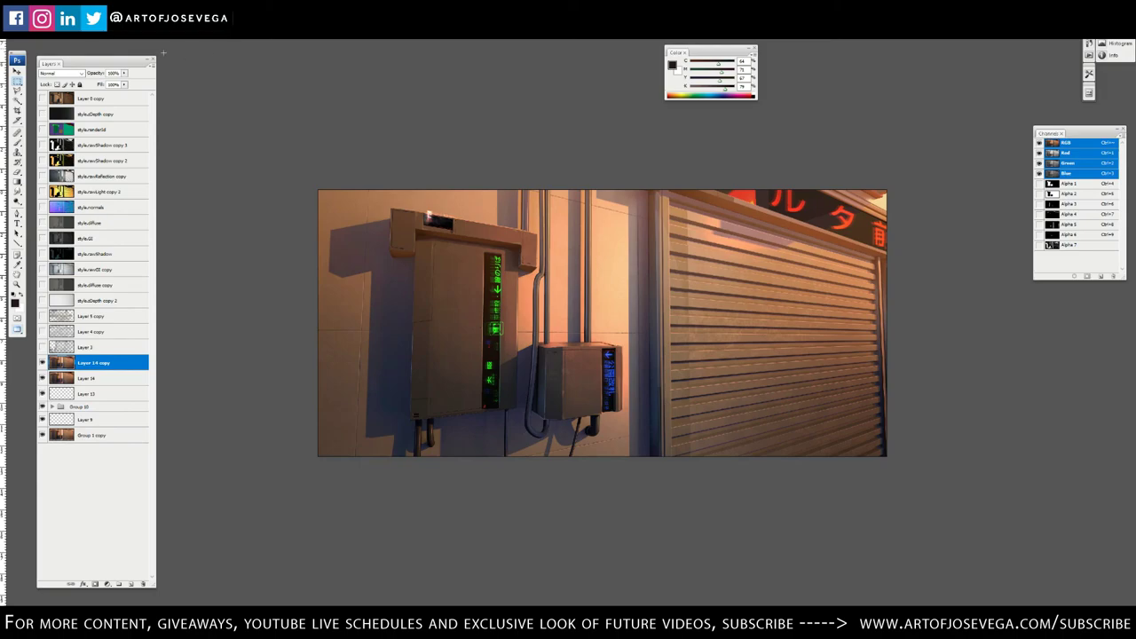
Apply a Lens Blur with a Hexagon (6) iris to the duplicated merged layer
left_click(98, 8)
mouse_move(124, 94)
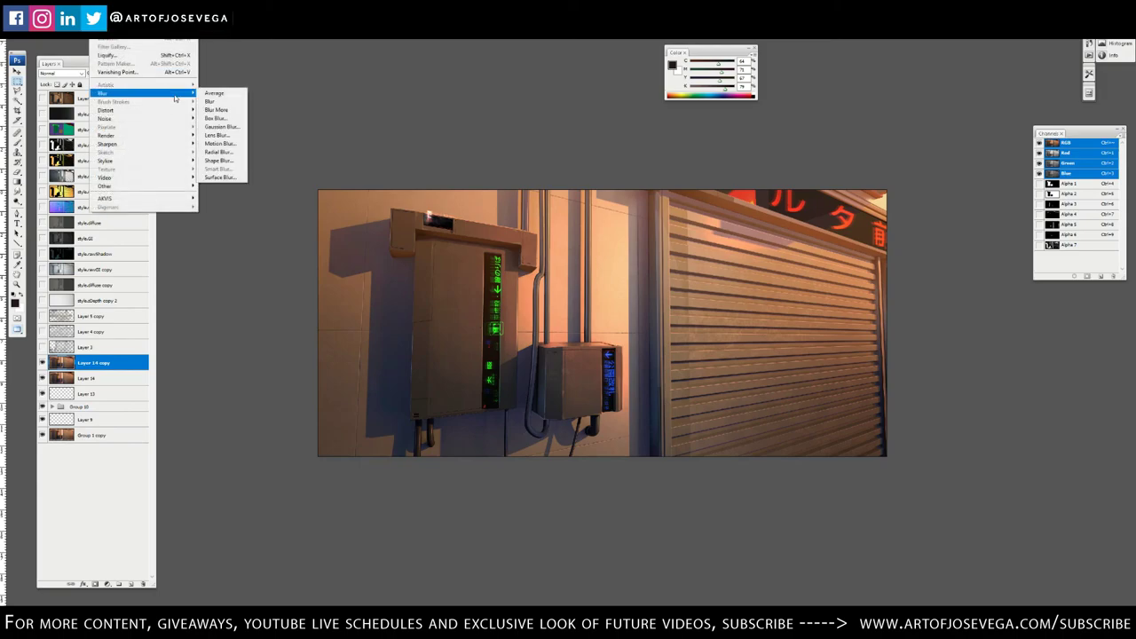
left_click(224, 136)
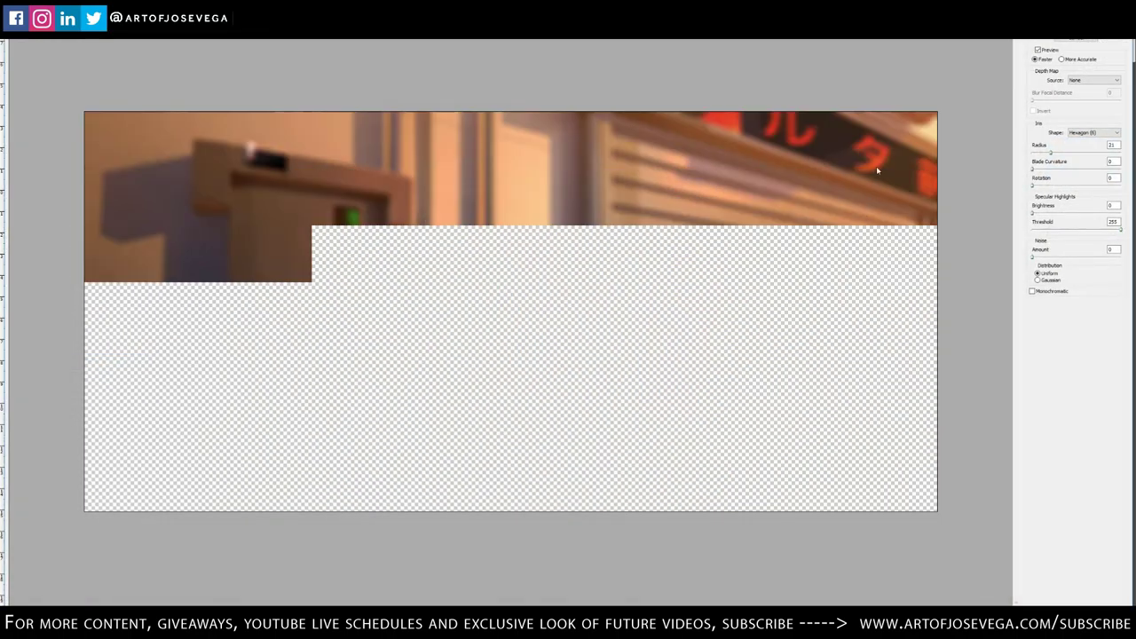
left_click(1053, 155)
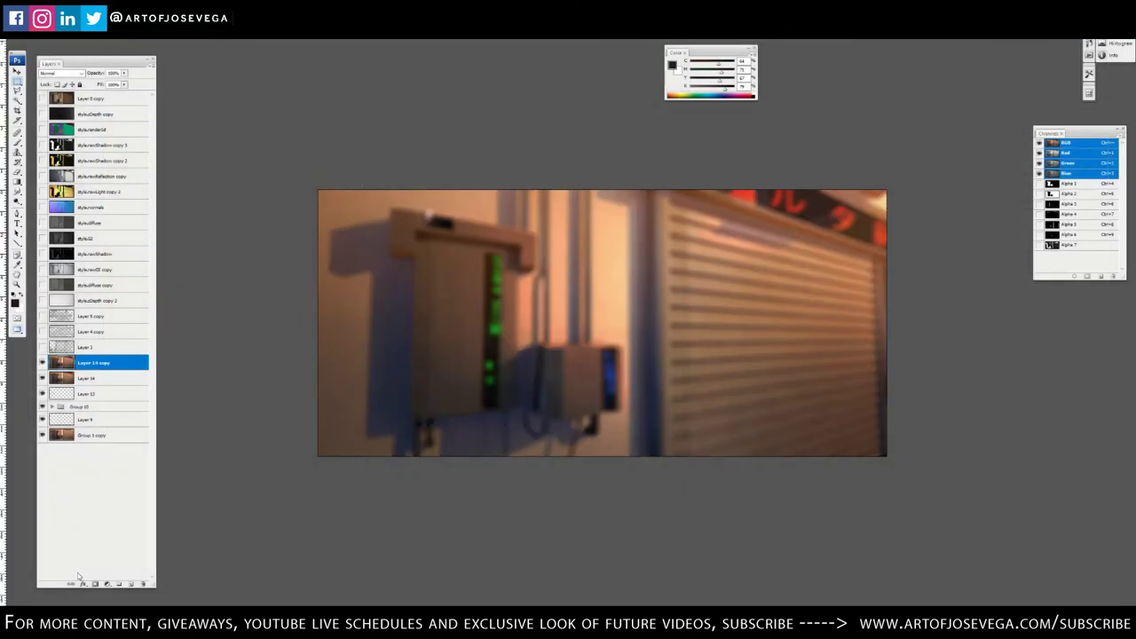
Add a black mask to Layer 14 copy and draw a white gradient inward from the right so the shutter side blurs
left_click(95, 585)
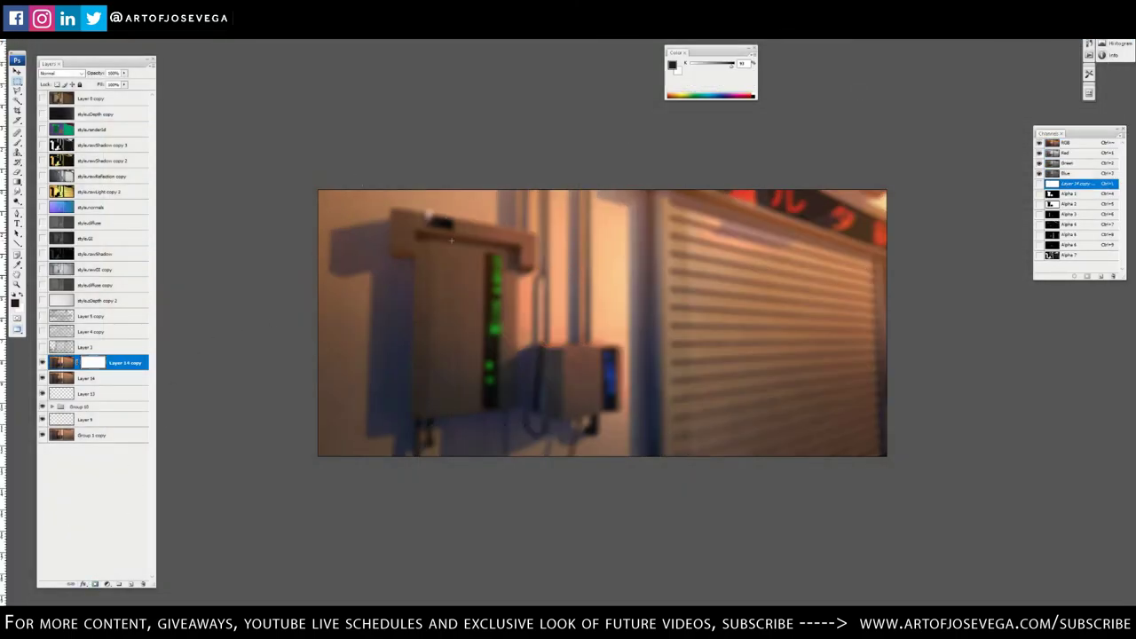
key("ctrl+i")
key("x")
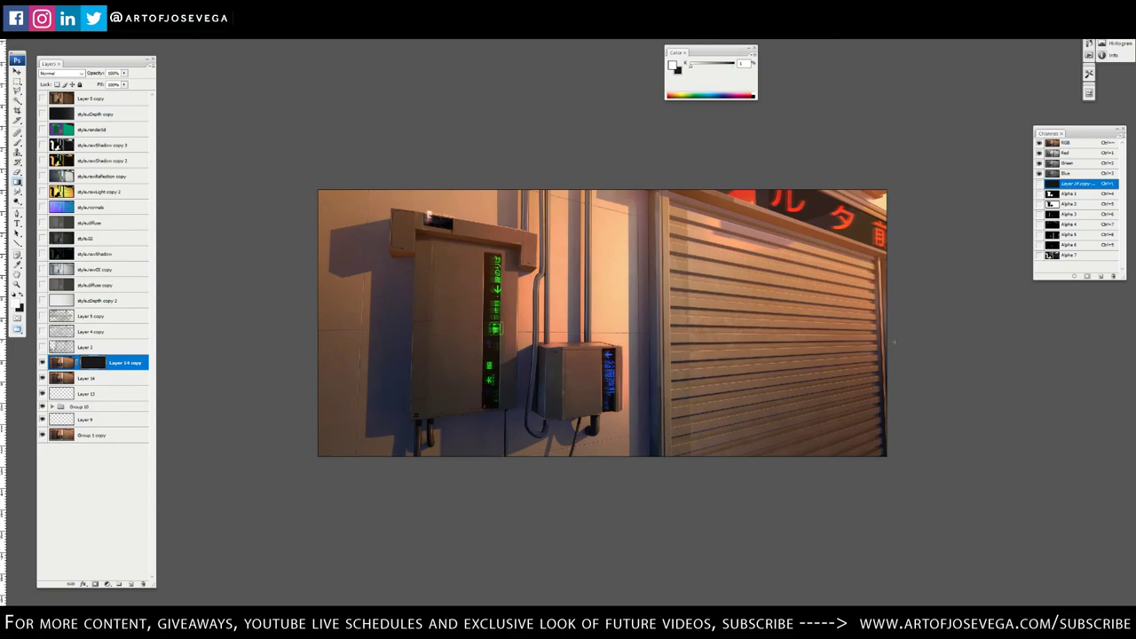
left_click_drag(894, 342, 741, 342)
left_click_drag(934, 343, 777, 341)
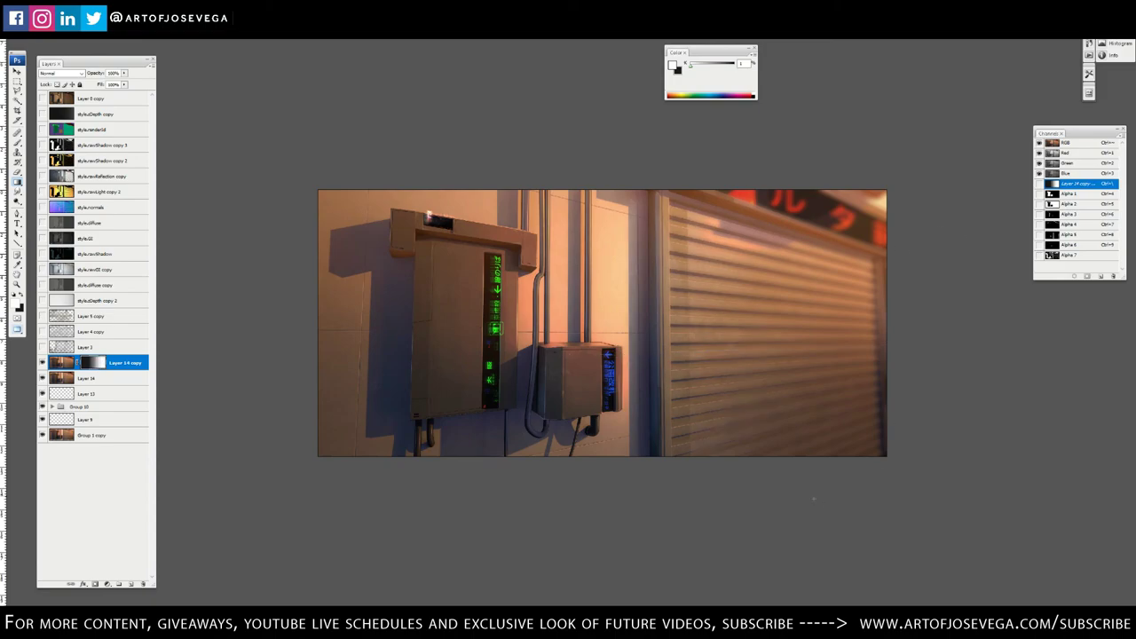
Unlink the mask of Layer 14 copy and stretch it horizontally past both image edges to soften the blur transition
key("m")
key("ctrl+plus")
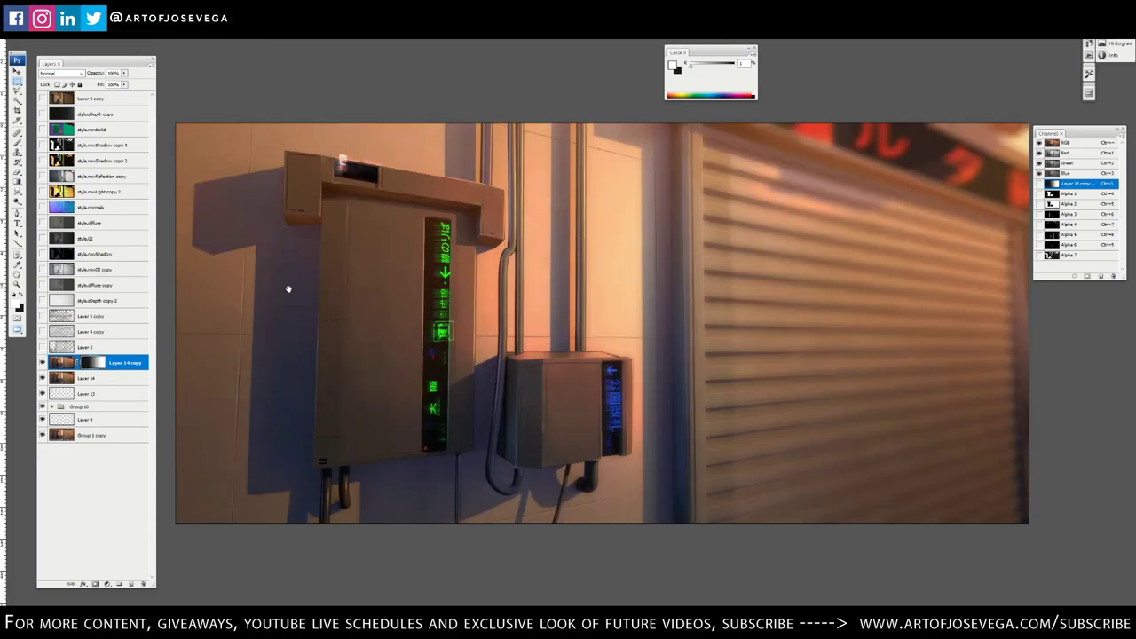
key("ctrl+minus")
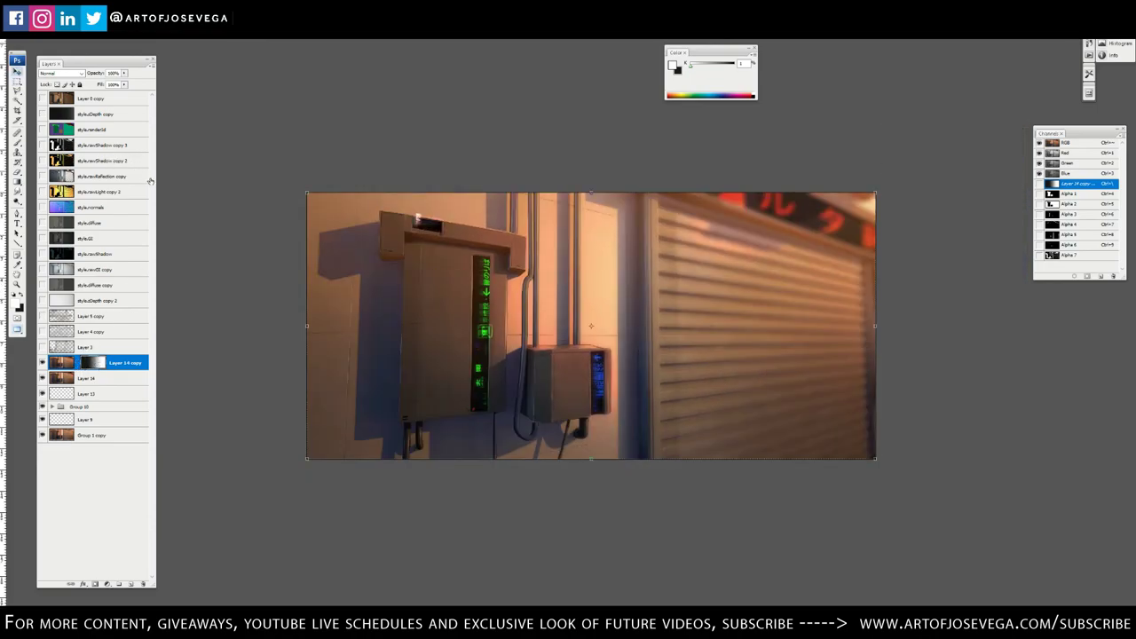
key("ctrl+minus")
left_click_drag(805, 326, 977, 326)
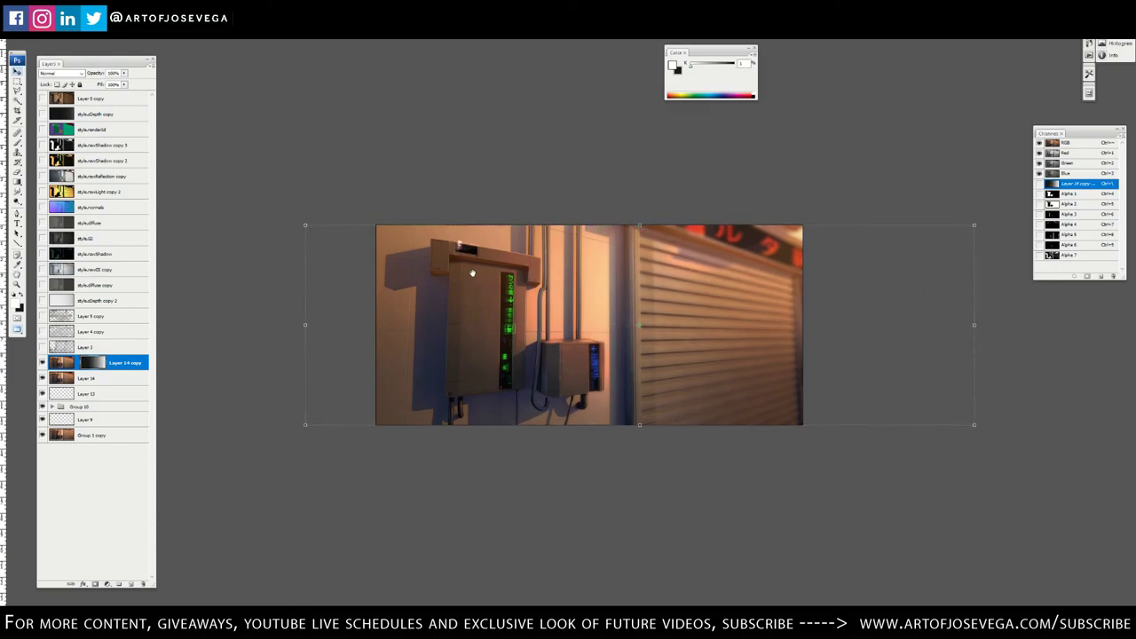
left_click_drag(927, 258, 898, 251)
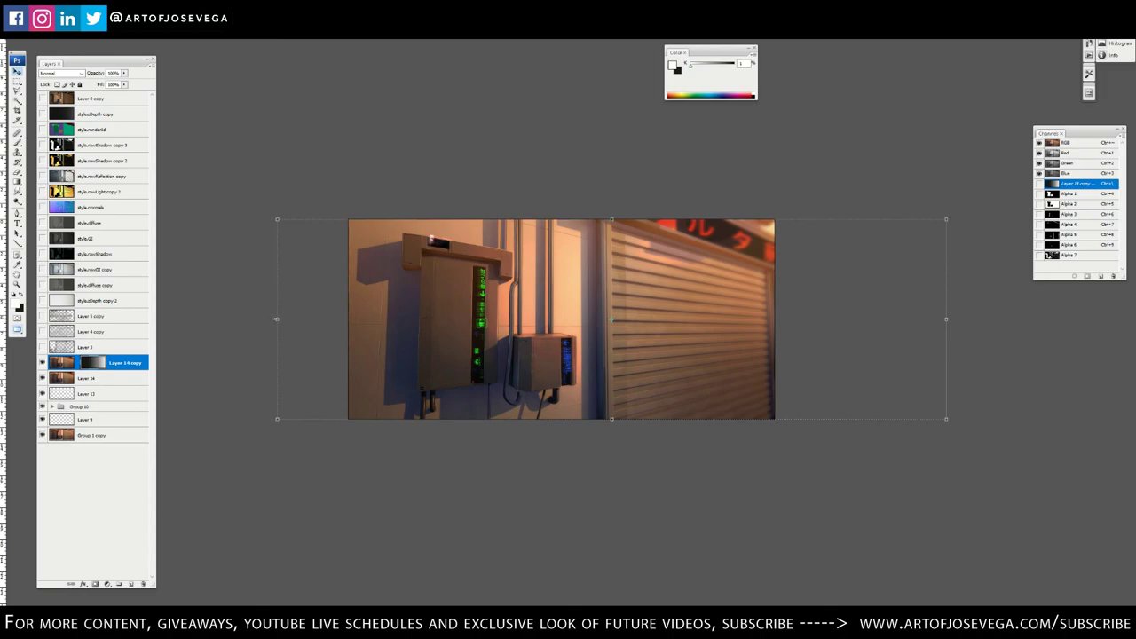
left_click_drag(277, 319, 263, 318)
key("Return")
key("m")
key("ctrl+plus")
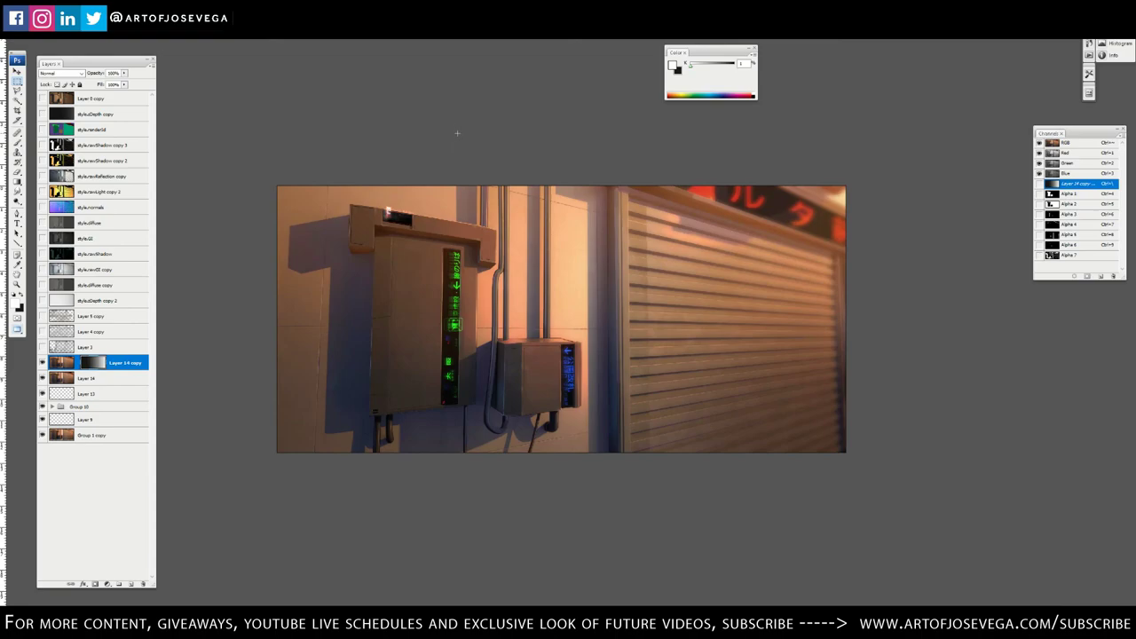
Examine the blur transition from the wall boxes to the shutter at several magnifications
key("ctrl+minus")
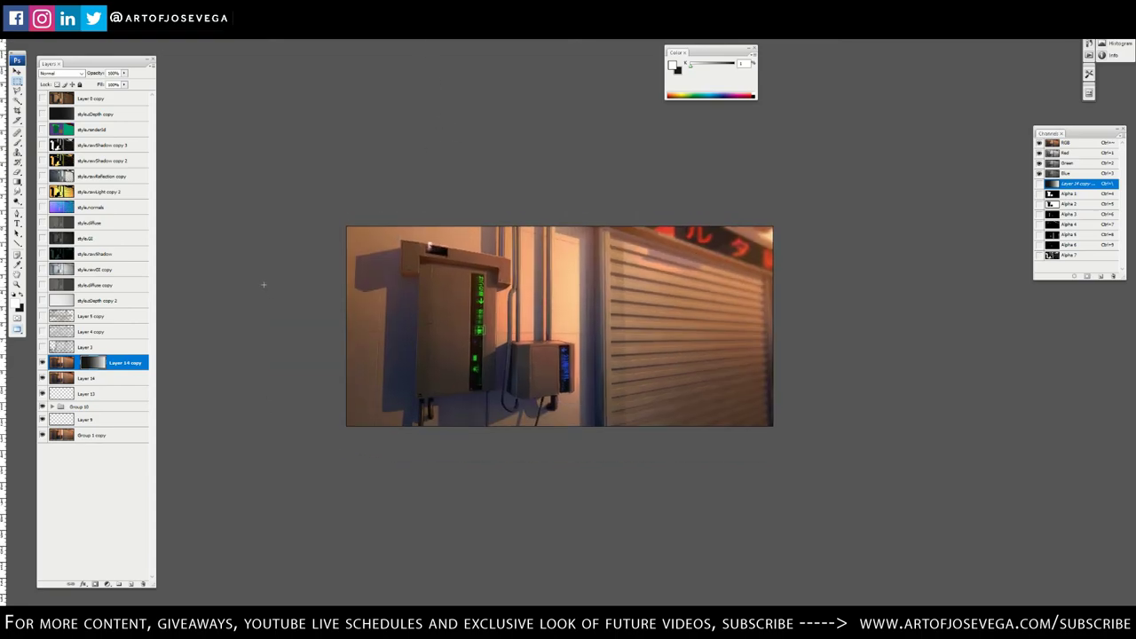
key("ctrl+plus")
left_click_drag(280, 432, 340, 434)
key("ctrl+plus")
key("ctrl+plus")
key("ctrl+plus")
left_click_drag(304, 488, 397, 551)
key("ctrl+minus")
key("ctrl+minus")
key("ctrl+minus")
key("ctrl+minus")
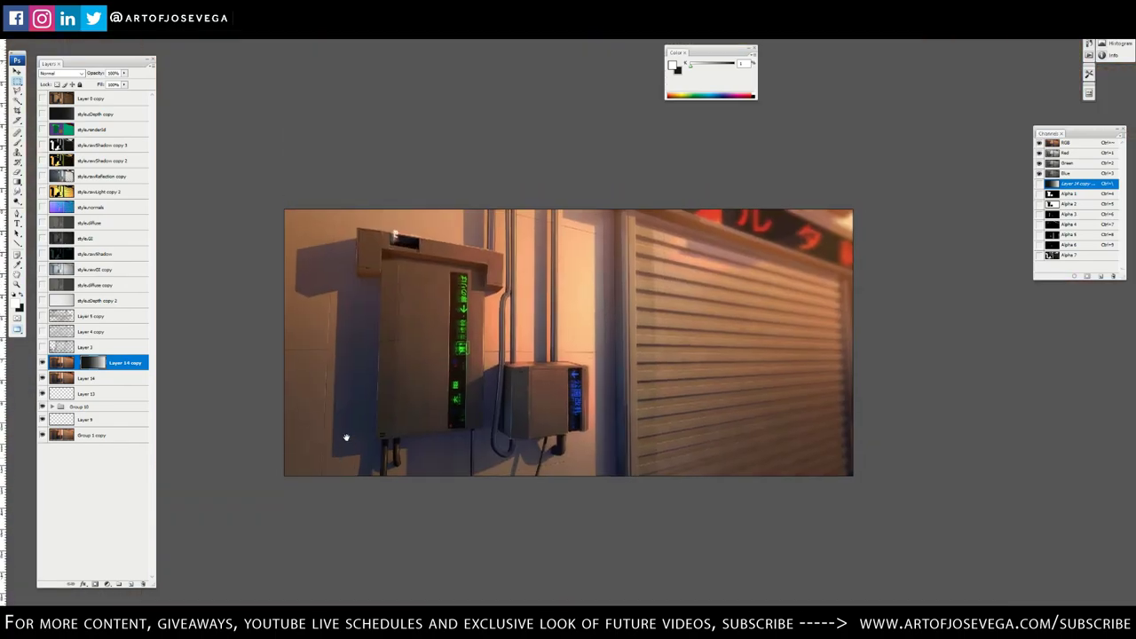
key("ctrl+plus")
key("ctrl+minus")
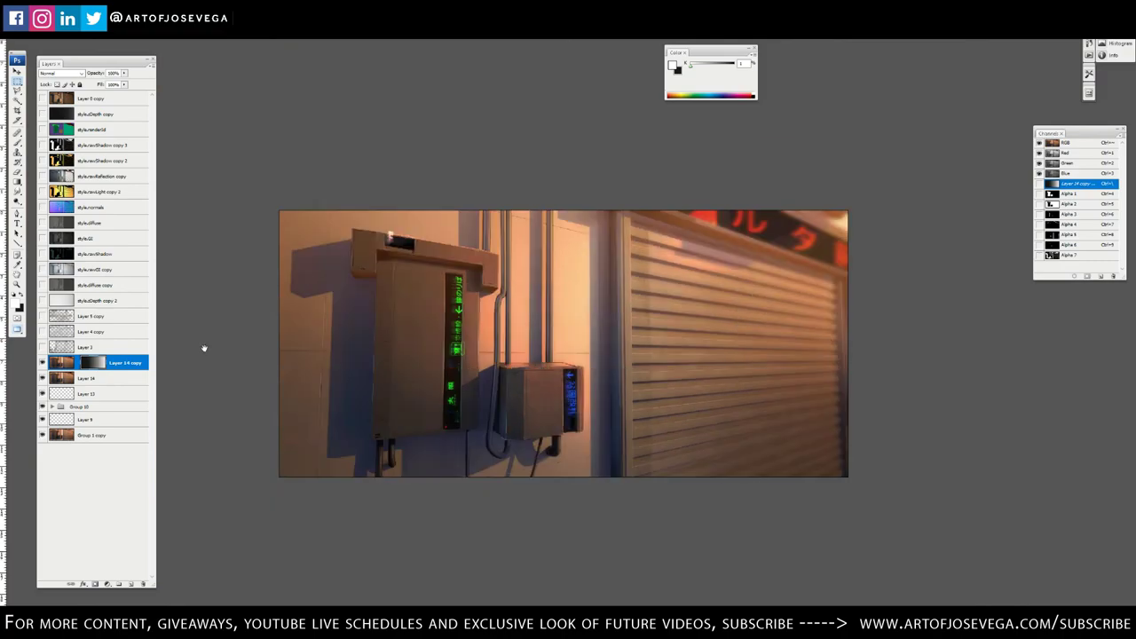
left_click_drag(179, 373, 176, 360)
key("ctrl+alt+shift+e")
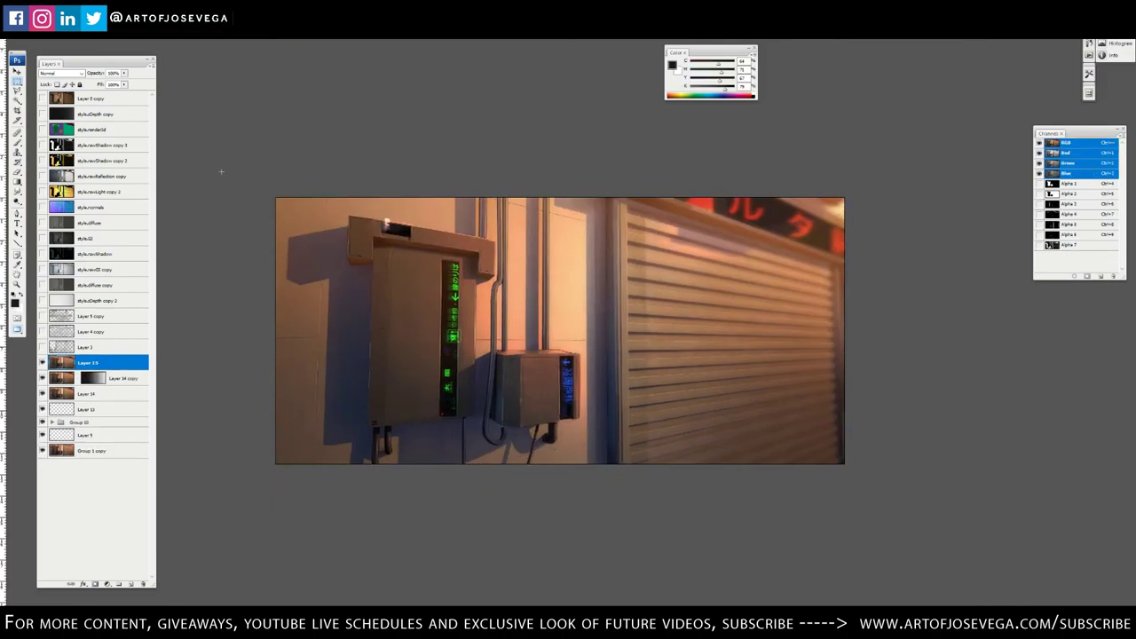
key("v")
key("Delete")
Duplicate Layer 14 and sharpen the duplicate with an Unsharp Mask of 100% amount and 1.1 pixels radius
left_click(94, 380)
key("ctrl+j")
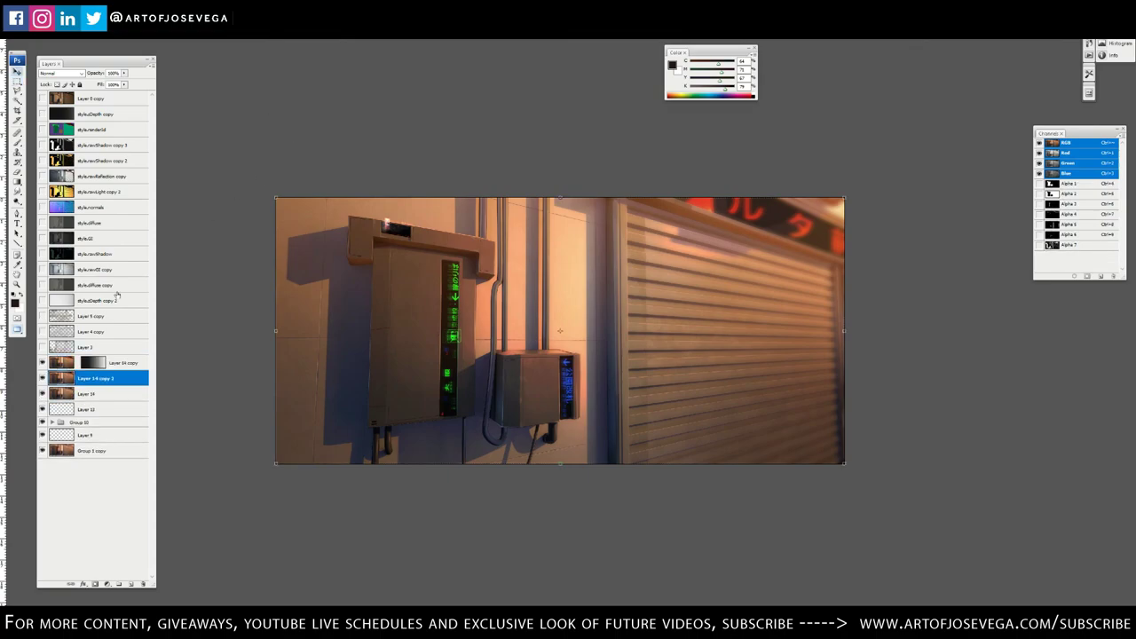
key("ctrl+plus")
left_click(98, 5)
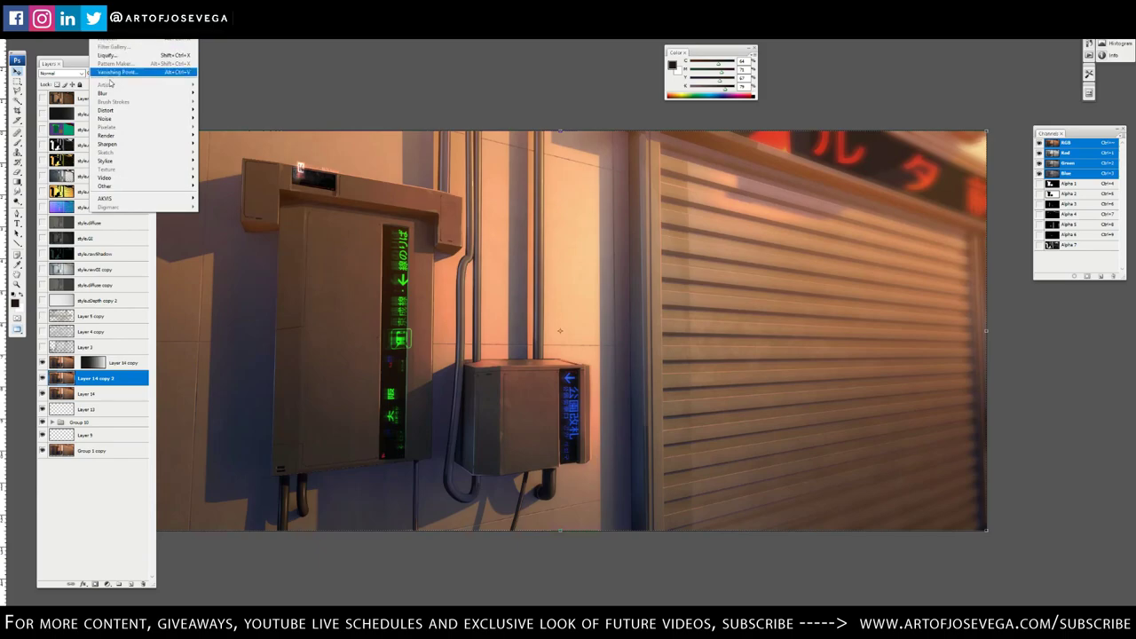
mouse_move(109, 144)
left_click(222, 178)
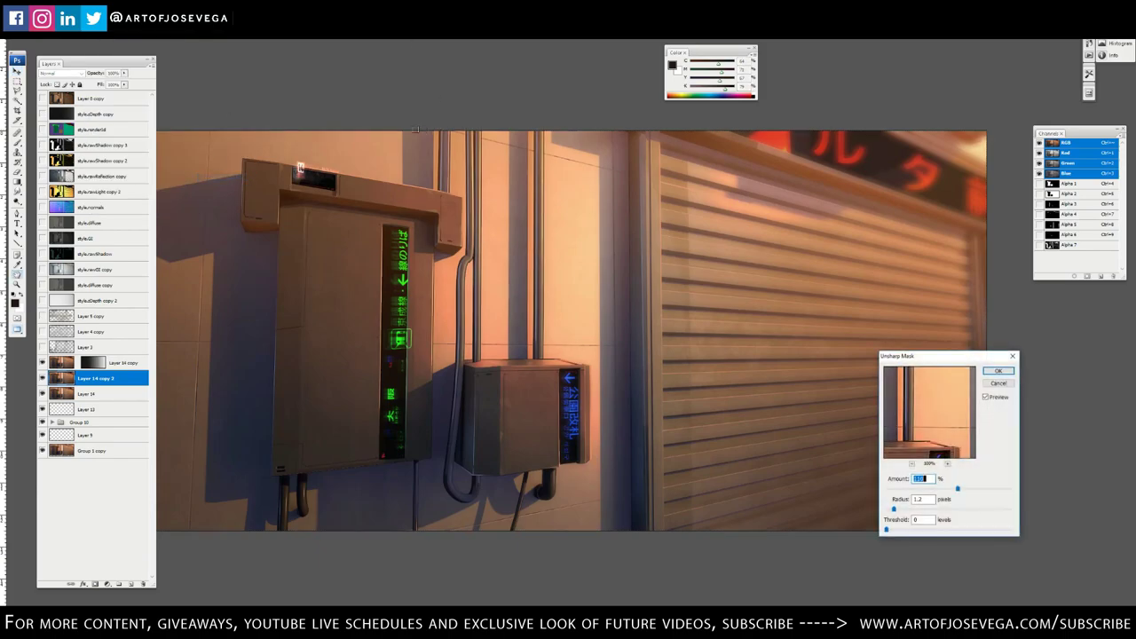
left_click_drag(326, 264, 477, 236)
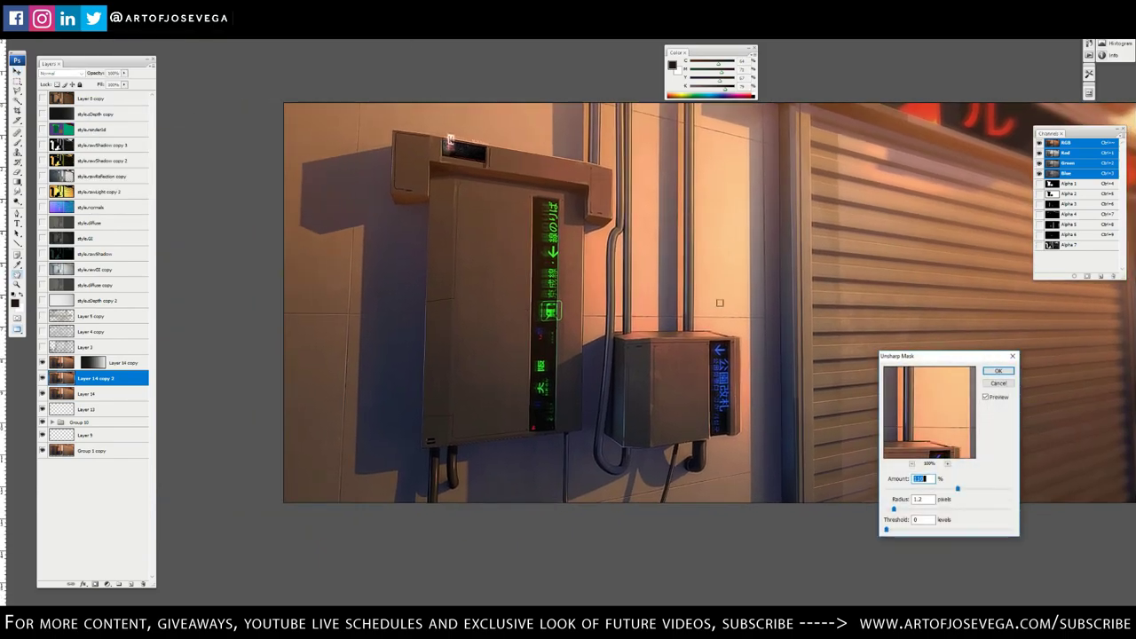
type("100")
key("Tab")
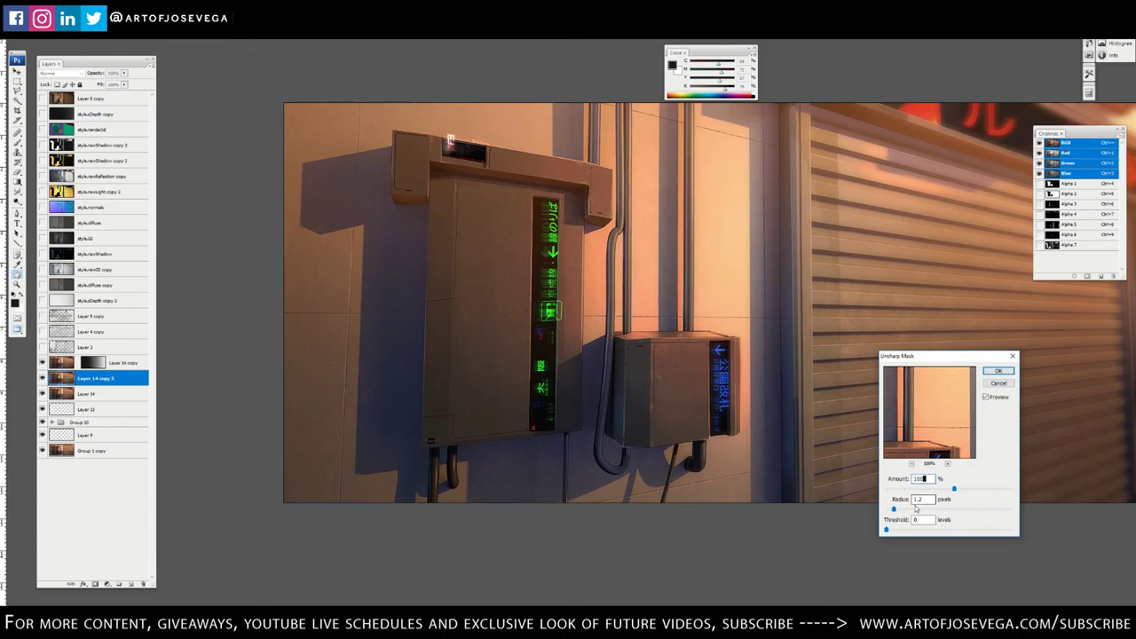
type("1.1")
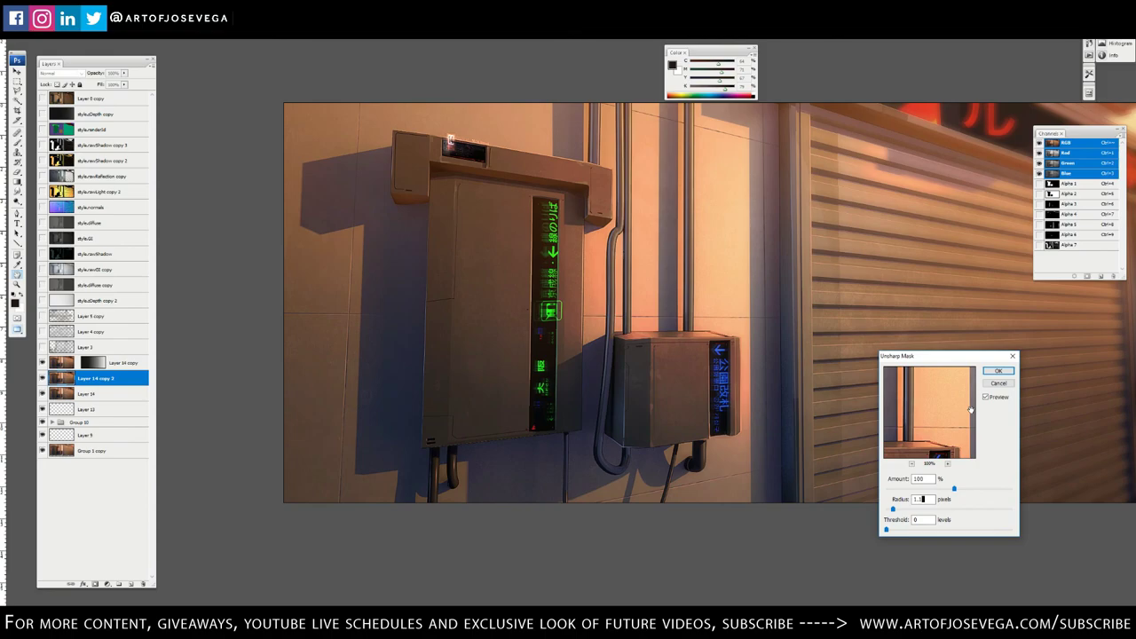
key("Return")
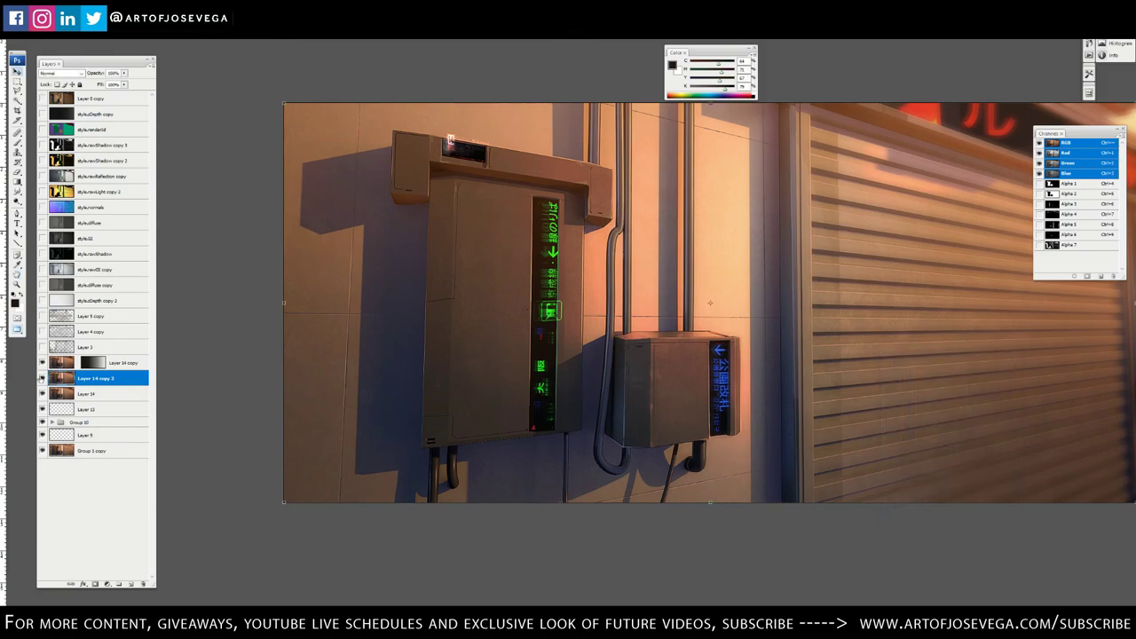
Compare the image with and without the sharpened duplicate of Layer 14
left_click(42, 379)
left_click(42, 379)
left_click(43, 379)
left_click(42, 379)
key("m")
key("ctrl+minus")
key("ctrl+minus")
left_click_drag(385, 279, 338, 268)
scroll(432, 322, "up", 4)
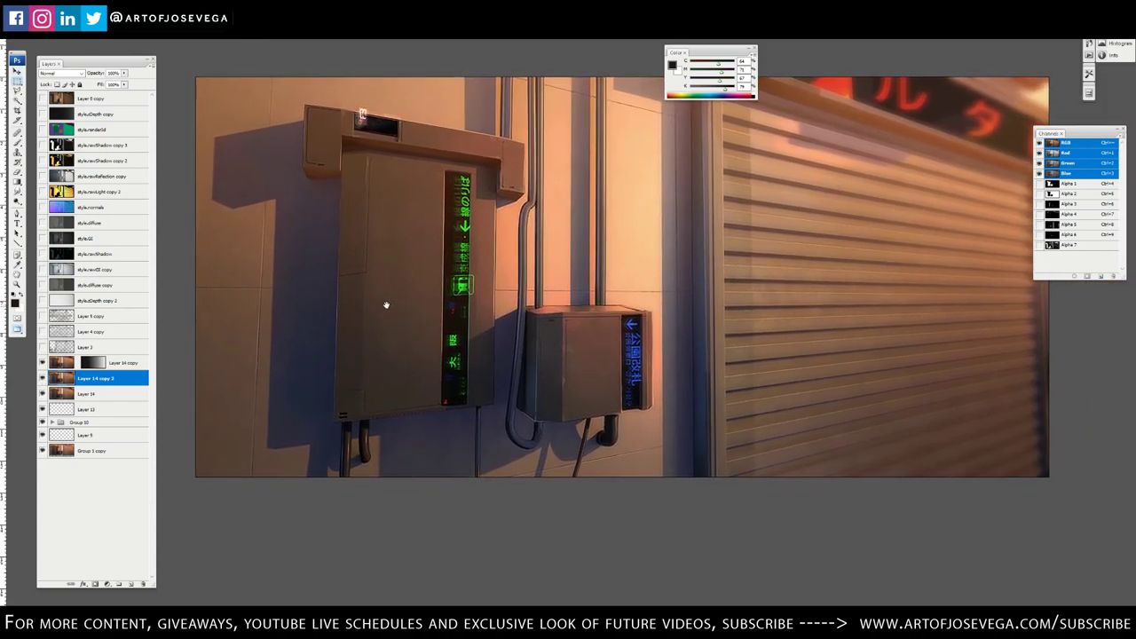
Compare the image with and without the masked blur of Layer 14 copy
left_click(42, 363)
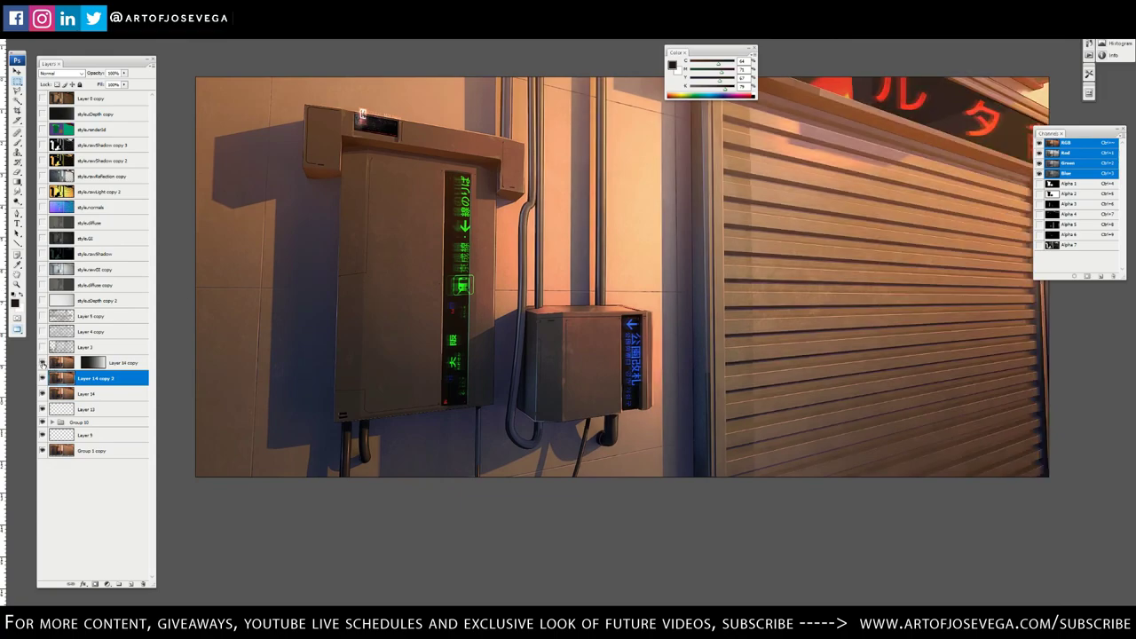
left_click(42, 363)
left_click(42, 363)
left_click(42, 364)
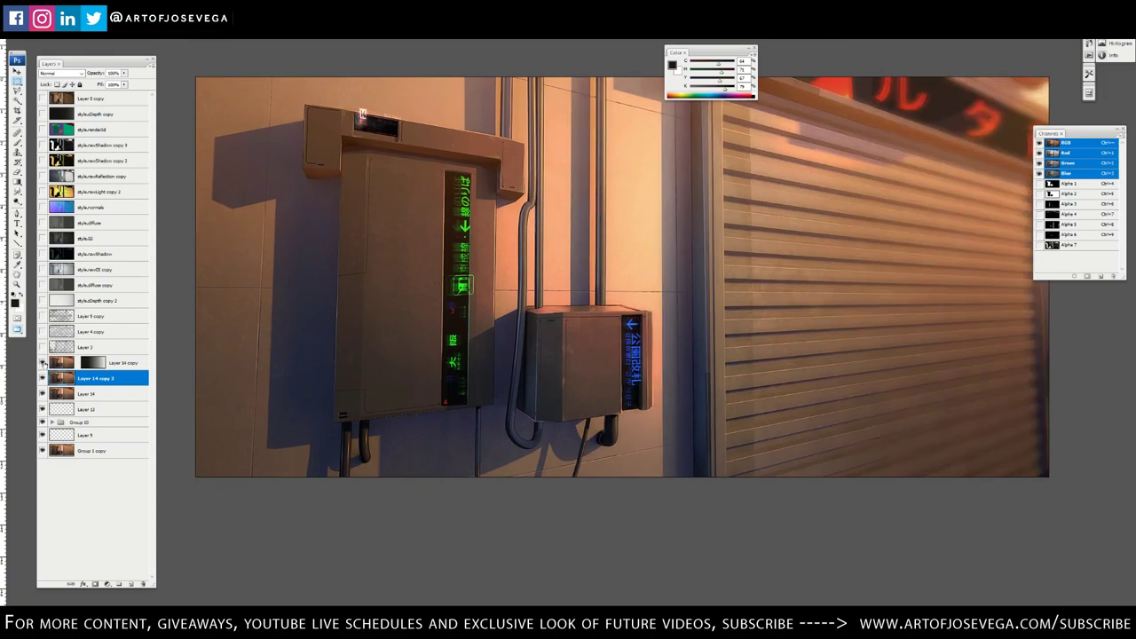
left_click_drag(609, 262, 543, 316)
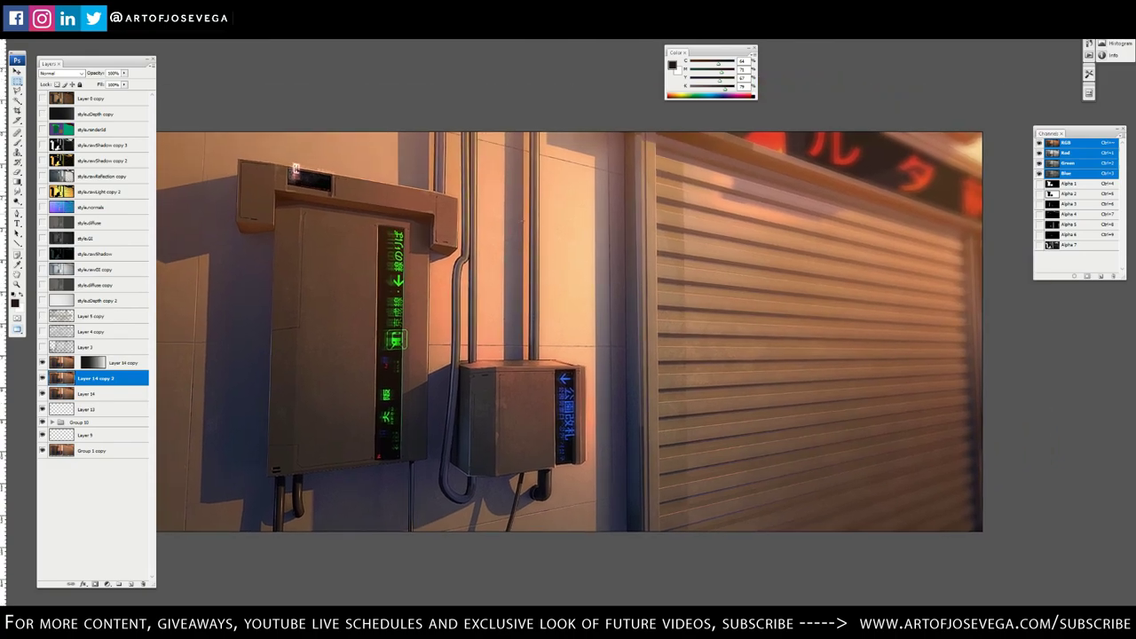
Nudge the gradient mask of Layer 14 copy slightly to adjust where the blur begins
left_click(91, 364)
key("ctrl+minus")
key("v")
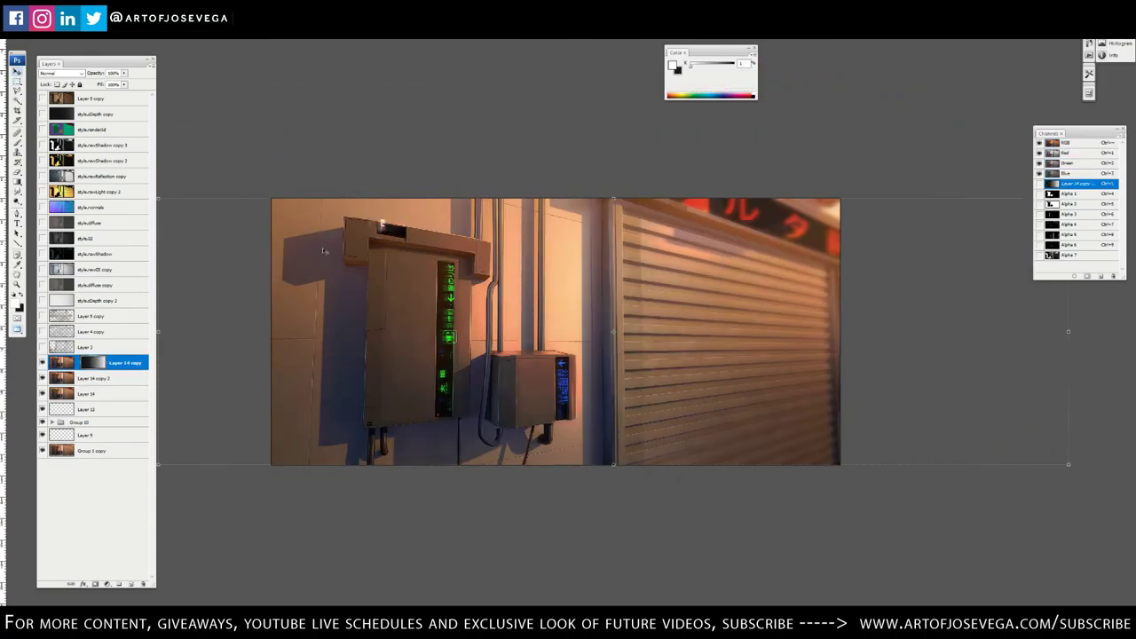
key("ctrl+minus")
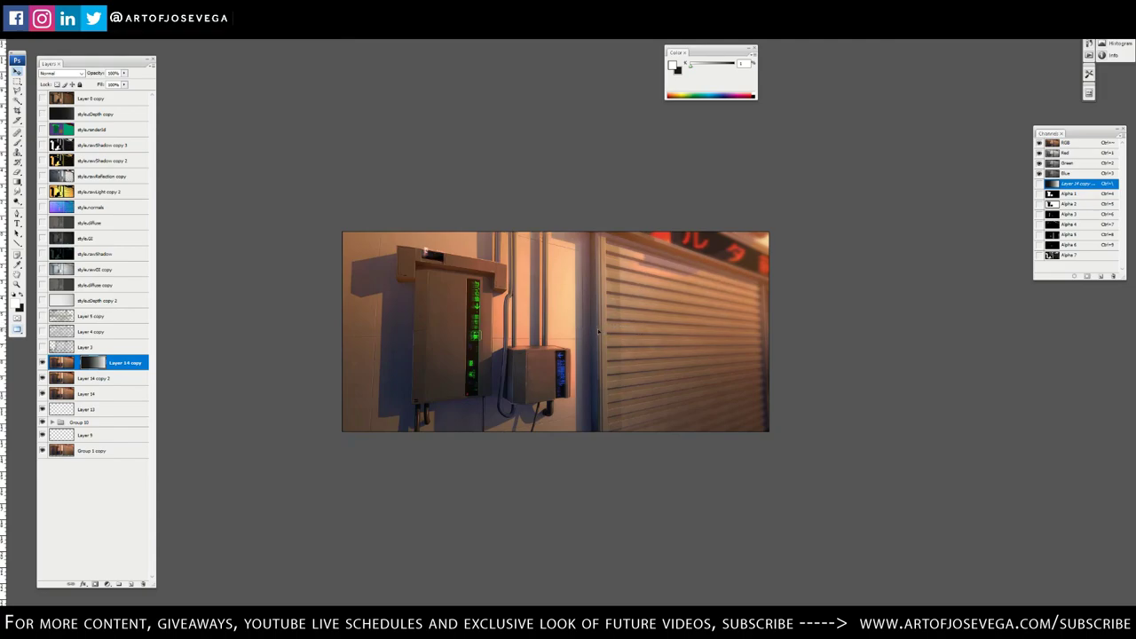
left_click_drag(631, 322, 630, 322)
key("m")
key("ctrl+plus")
key("ctrl+plus")
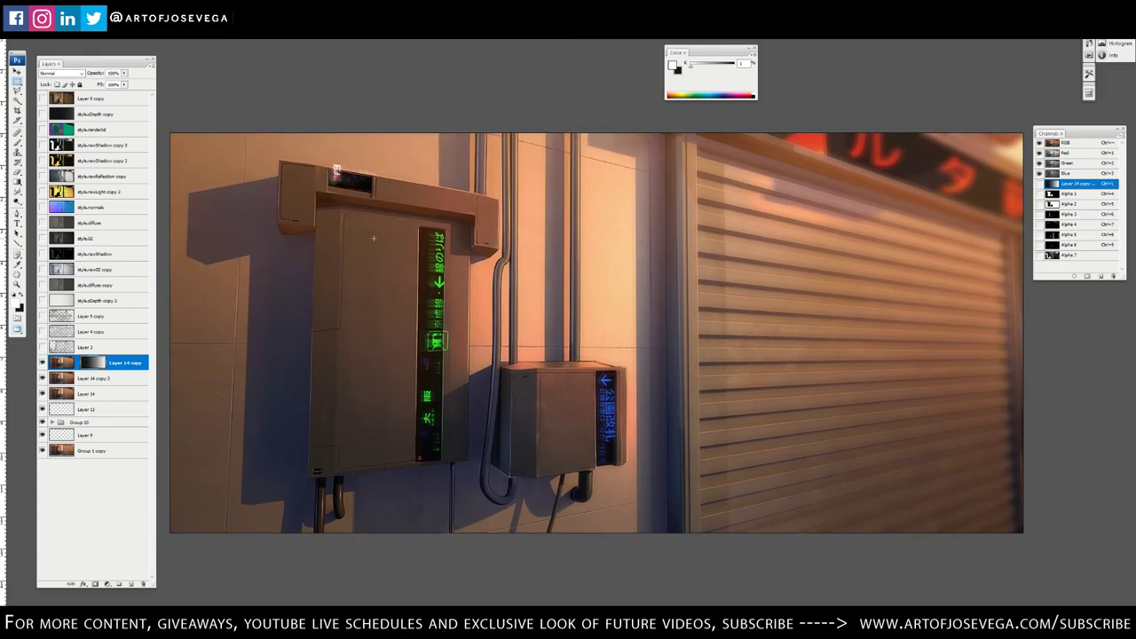
left_click_drag(400, 282, 479, 295)
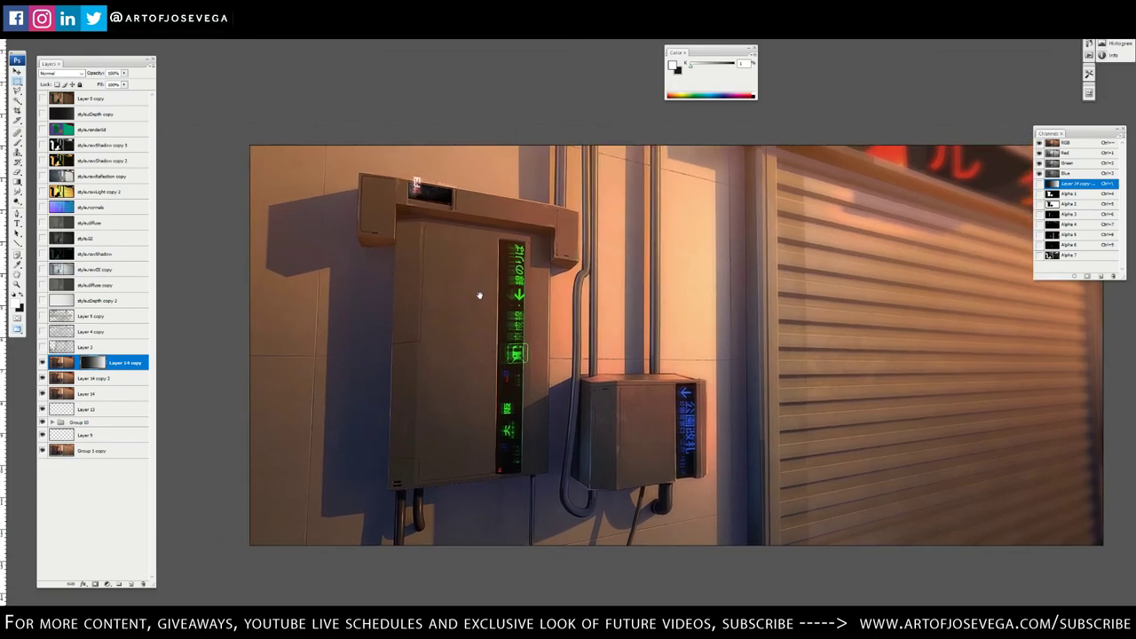
left_click_drag(478, 357, 471, 359)
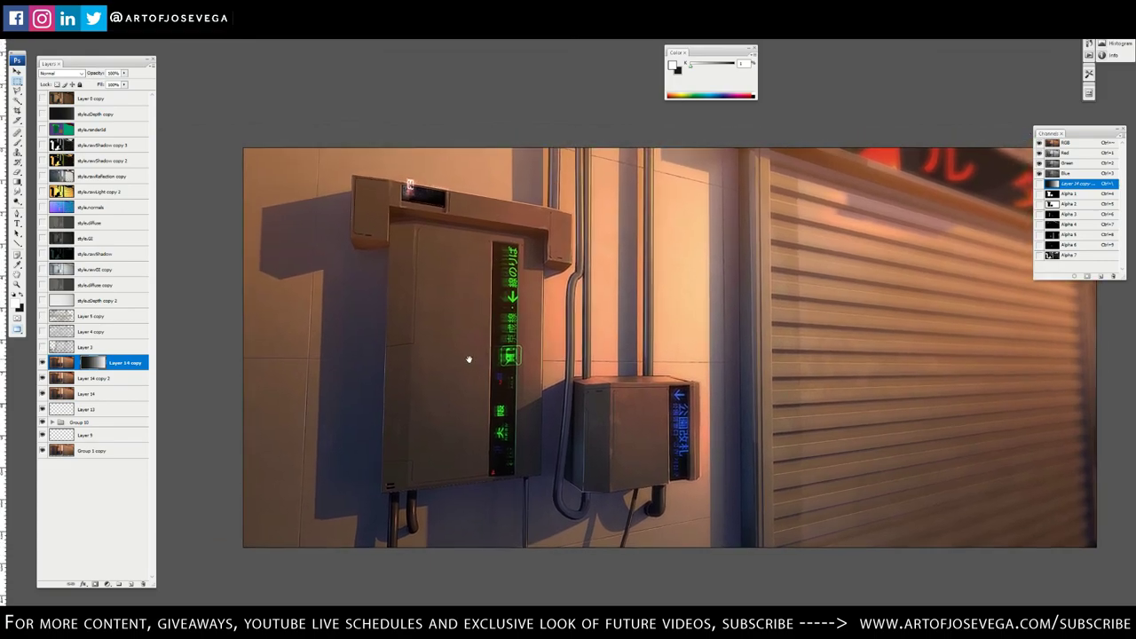
left_click_drag(630, 322, 587, 318)
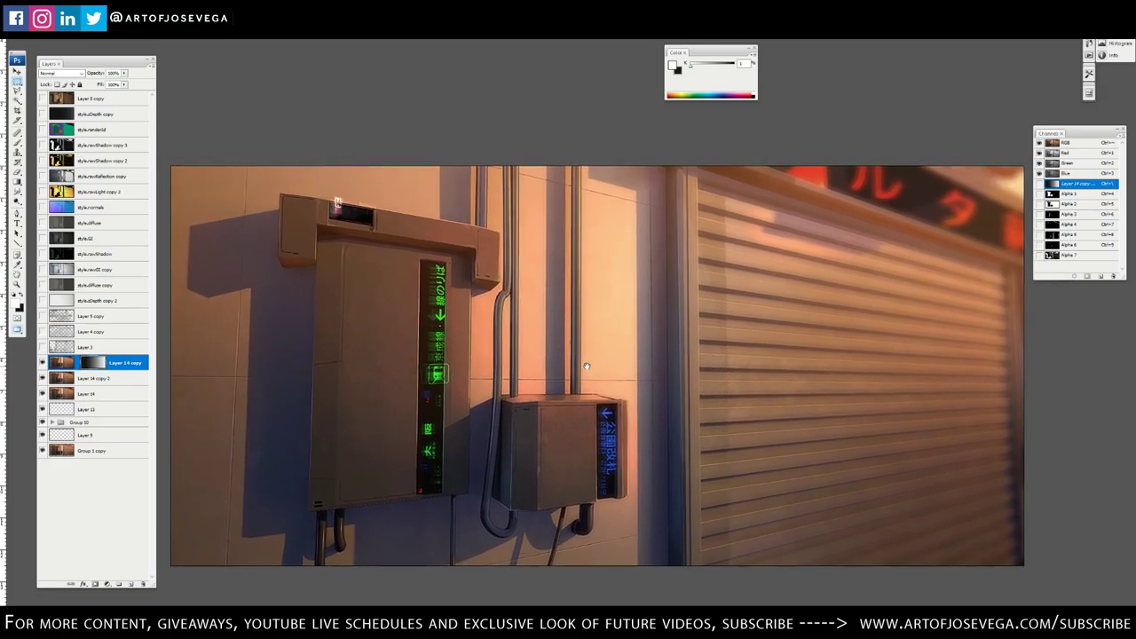
left_click_drag(583, 372, 581, 344)
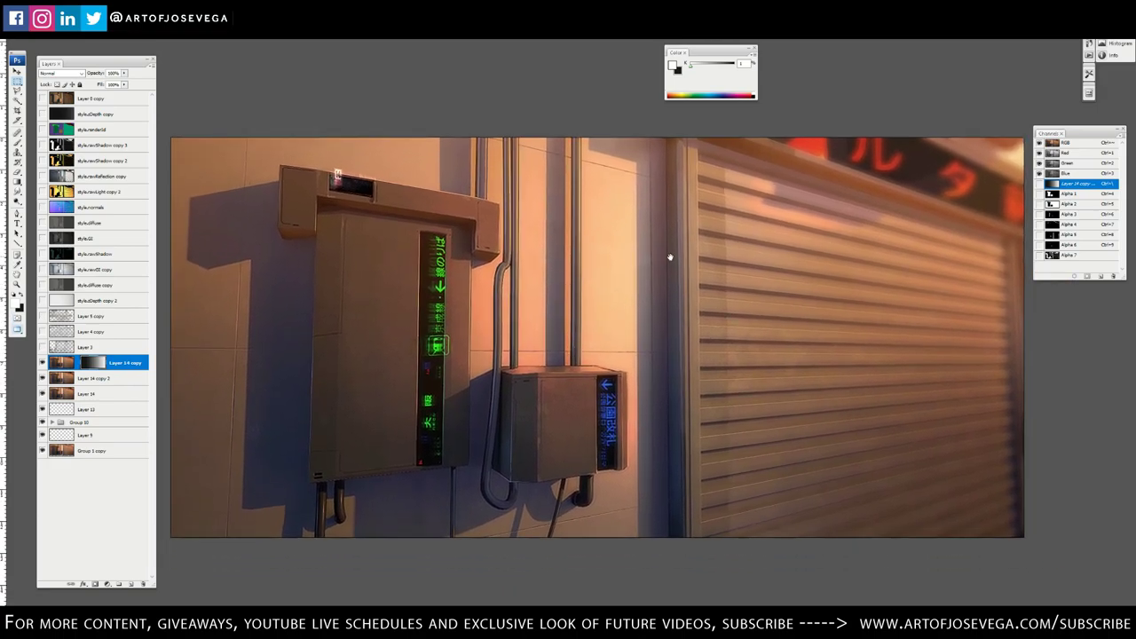